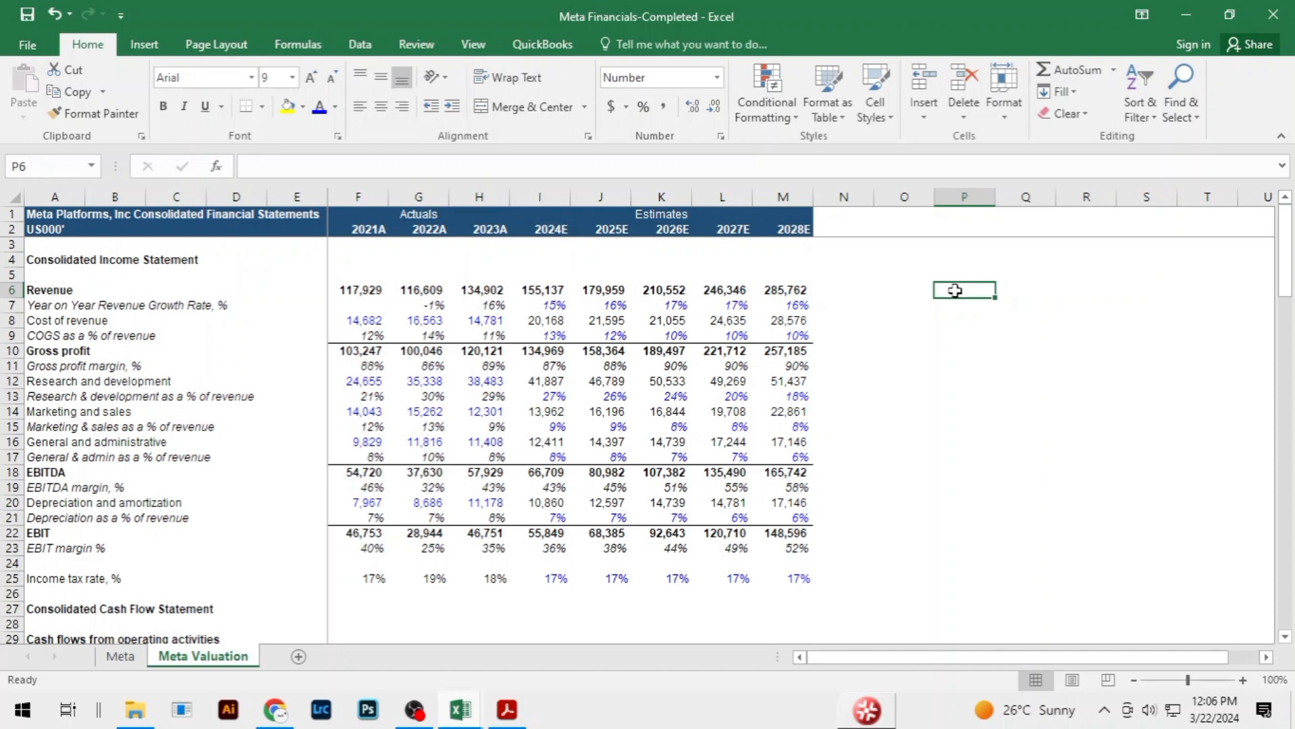
Examine the income statement and cash flow sections on the Meta Valuation sheet, down to purchases of property and equipment
{"action": "left_click", "coordinate": [637, 265]}
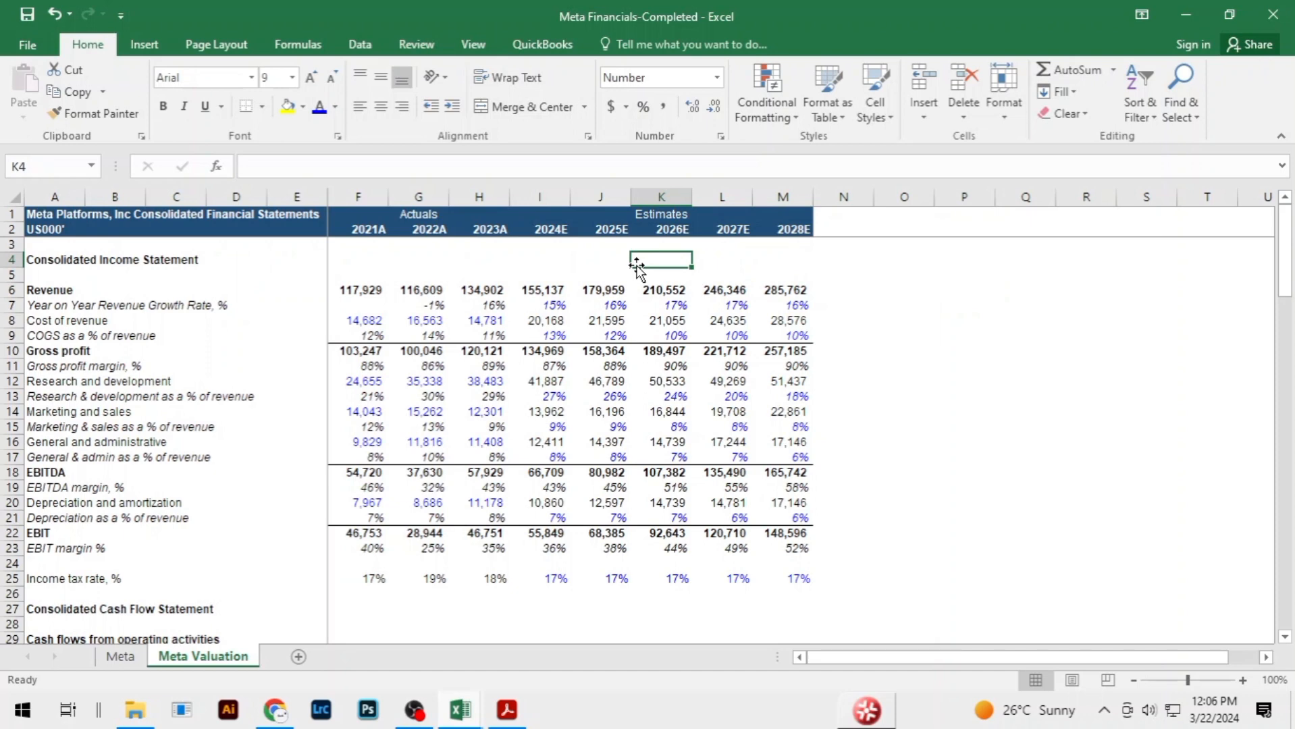
{"action": "left_click", "coordinate": [209, 279]}
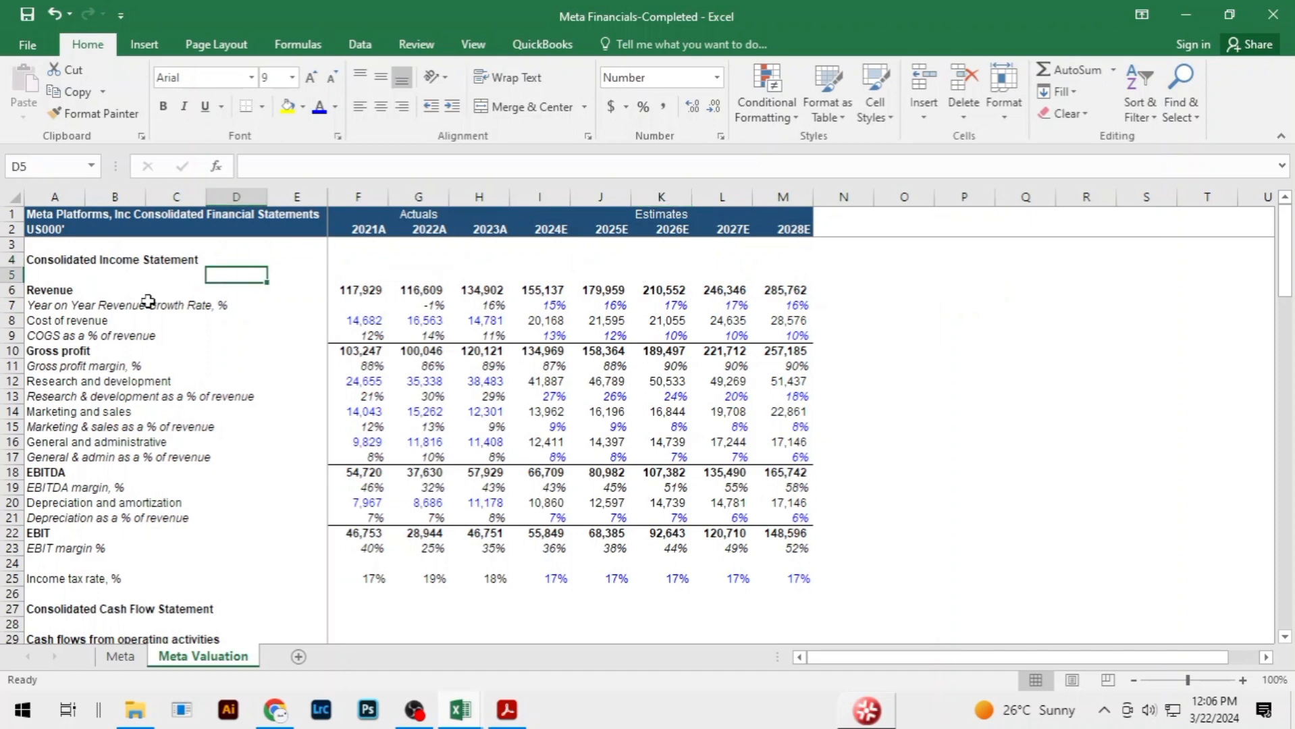
{"action": "left_click", "coordinate": [43, 260]}
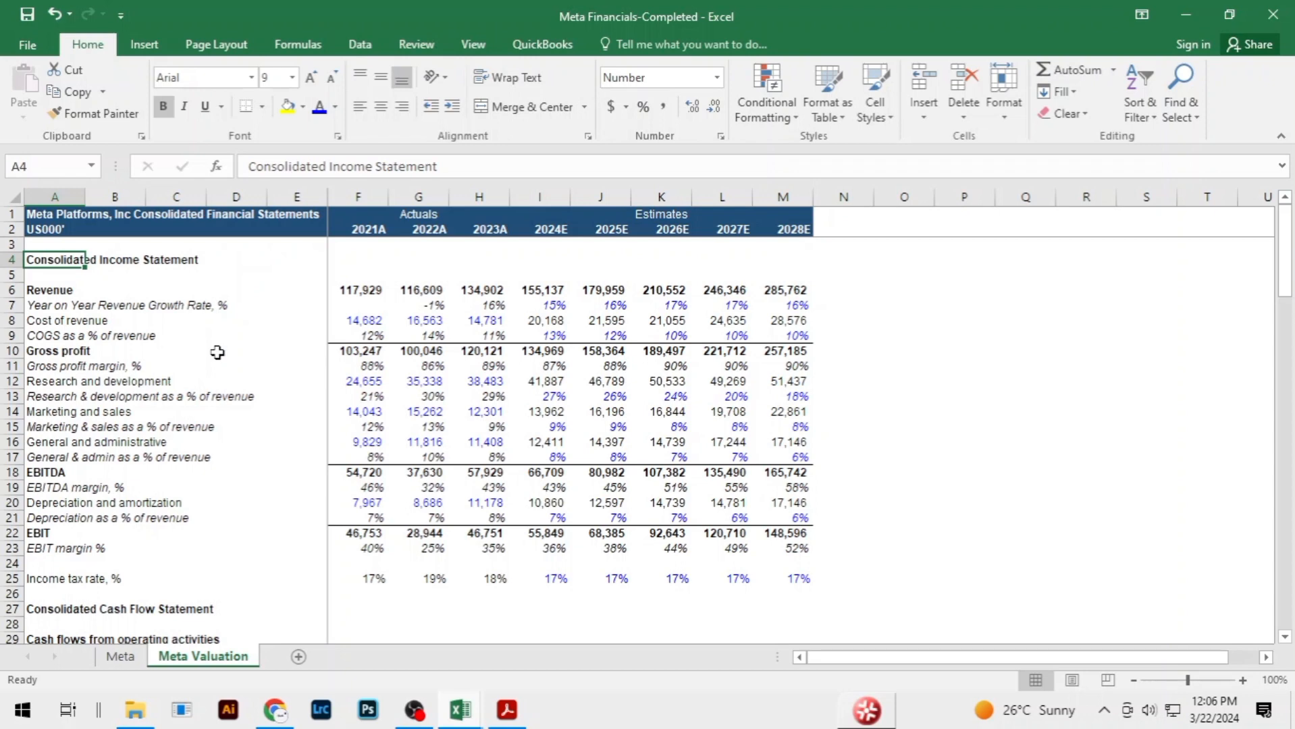
{"action": "left_click", "coordinate": [176, 548]}
{"action": "scroll", "coordinate": [182, 531], "scroll_direction": "down", "scroll_amount": 3}
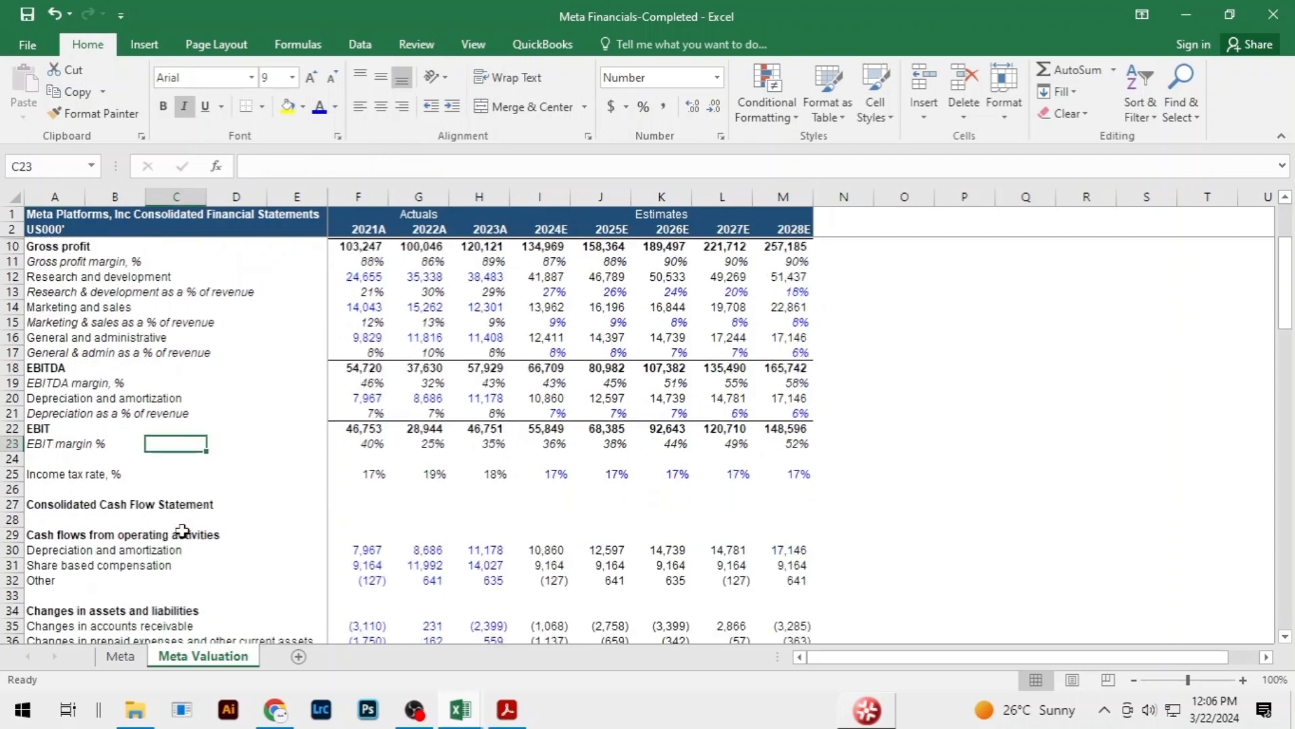
{"action": "scroll", "coordinate": [183, 531], "scroll_direction": "down", "scroll_amount": 4}
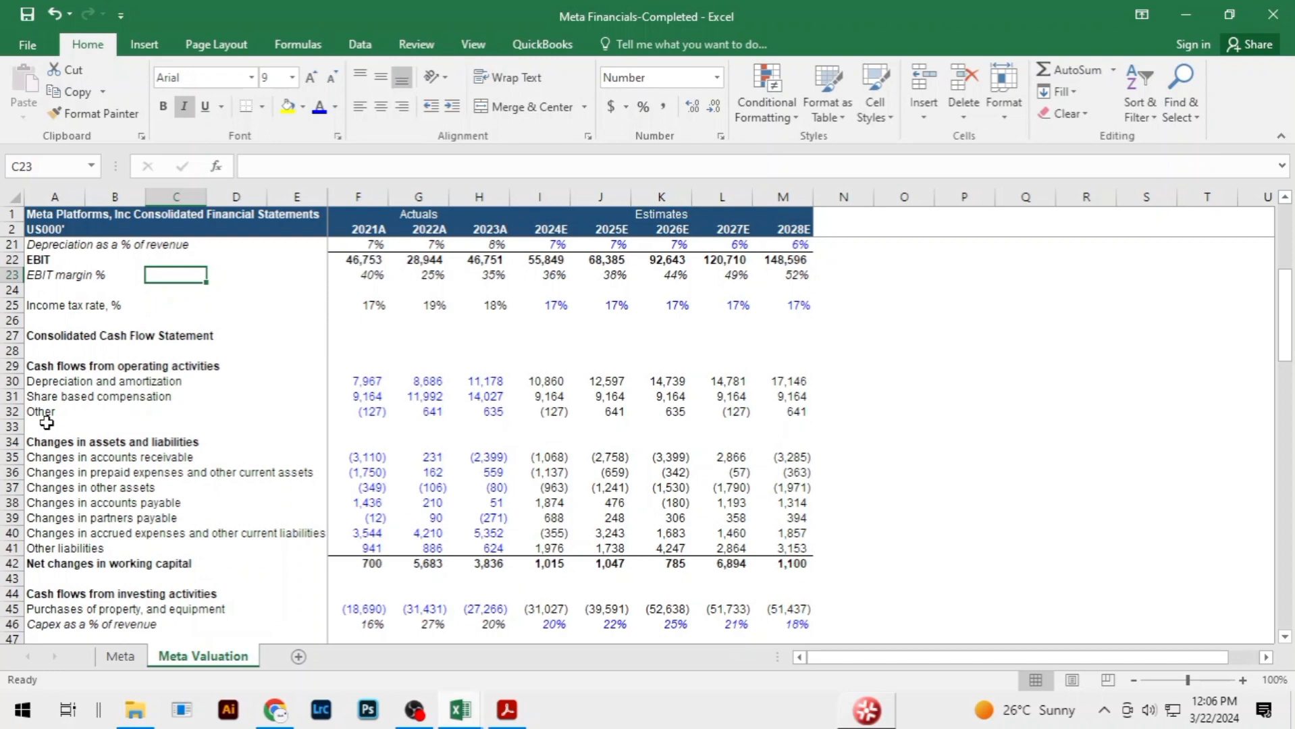
{"action": "left_click", "coordinate": [551, 397]}
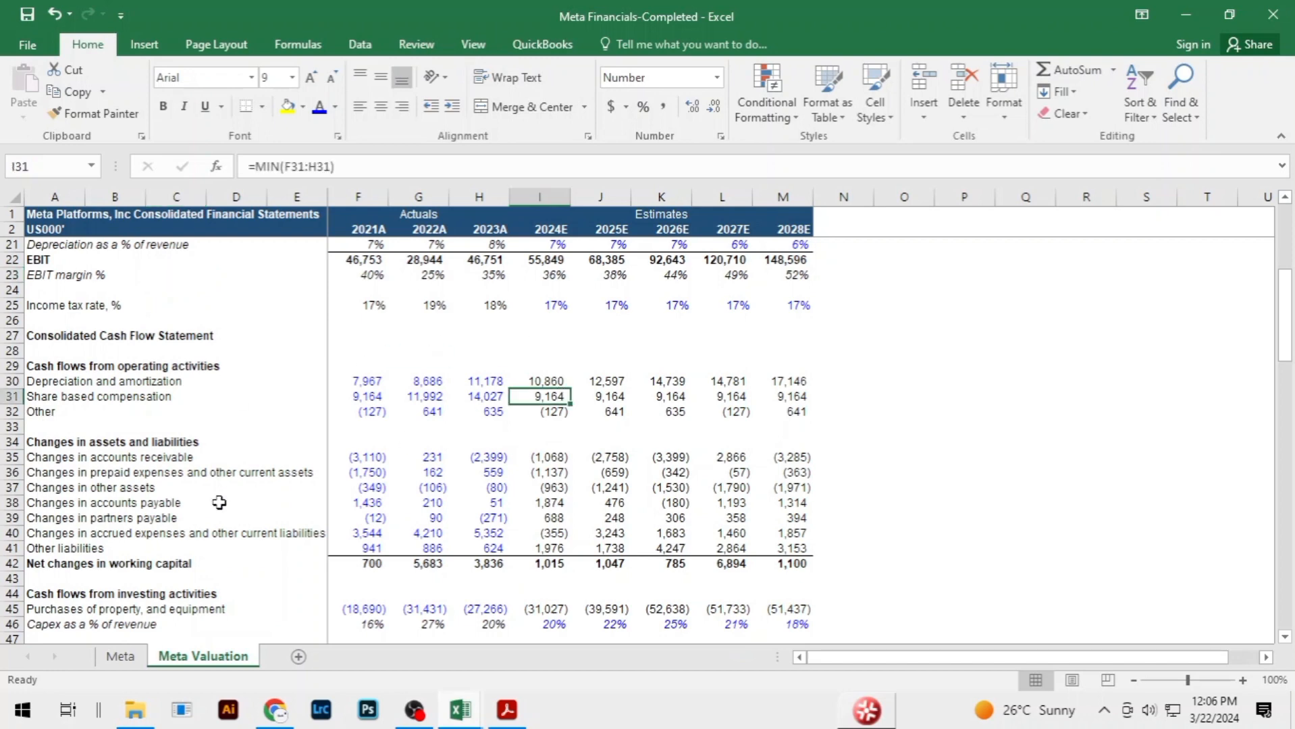
{"action": "scroll", "coordinate": [177, 503], "scroll_direction": "down", "scroll_amount": 2}
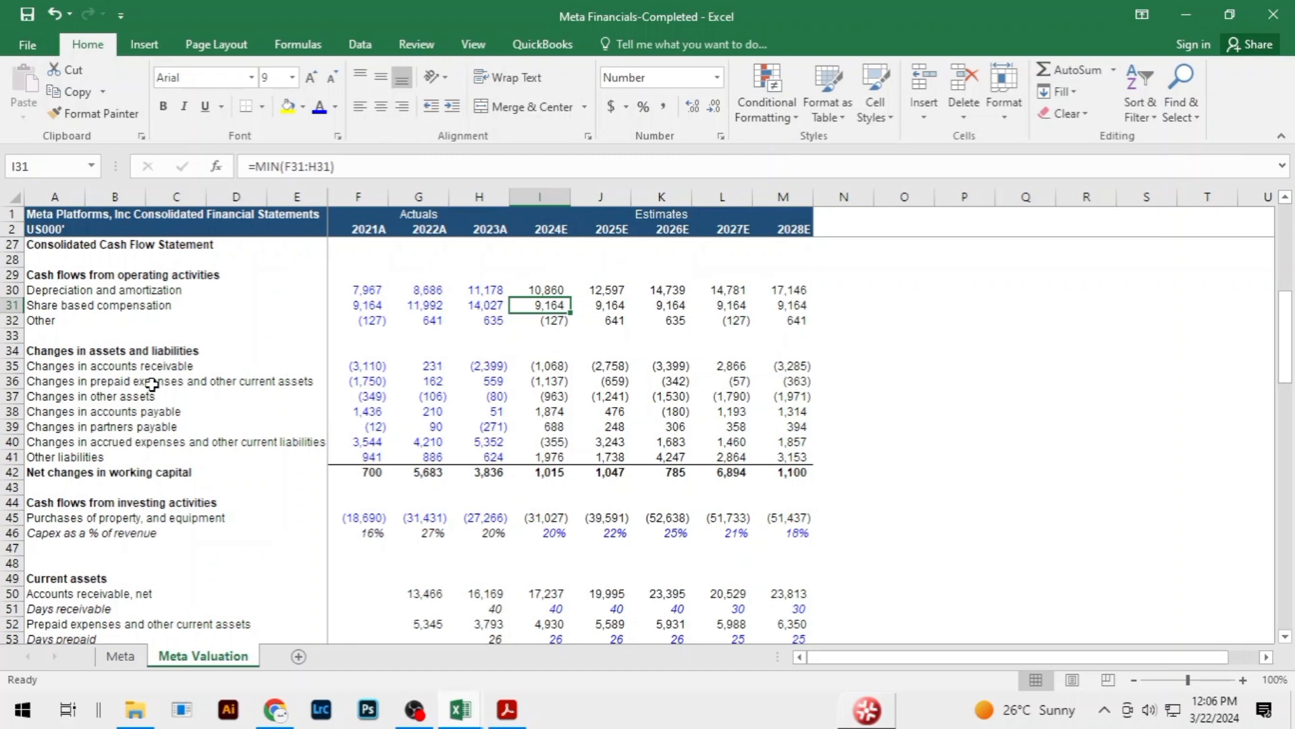
{"action": "left_click", "coordinate": [179, 519]}
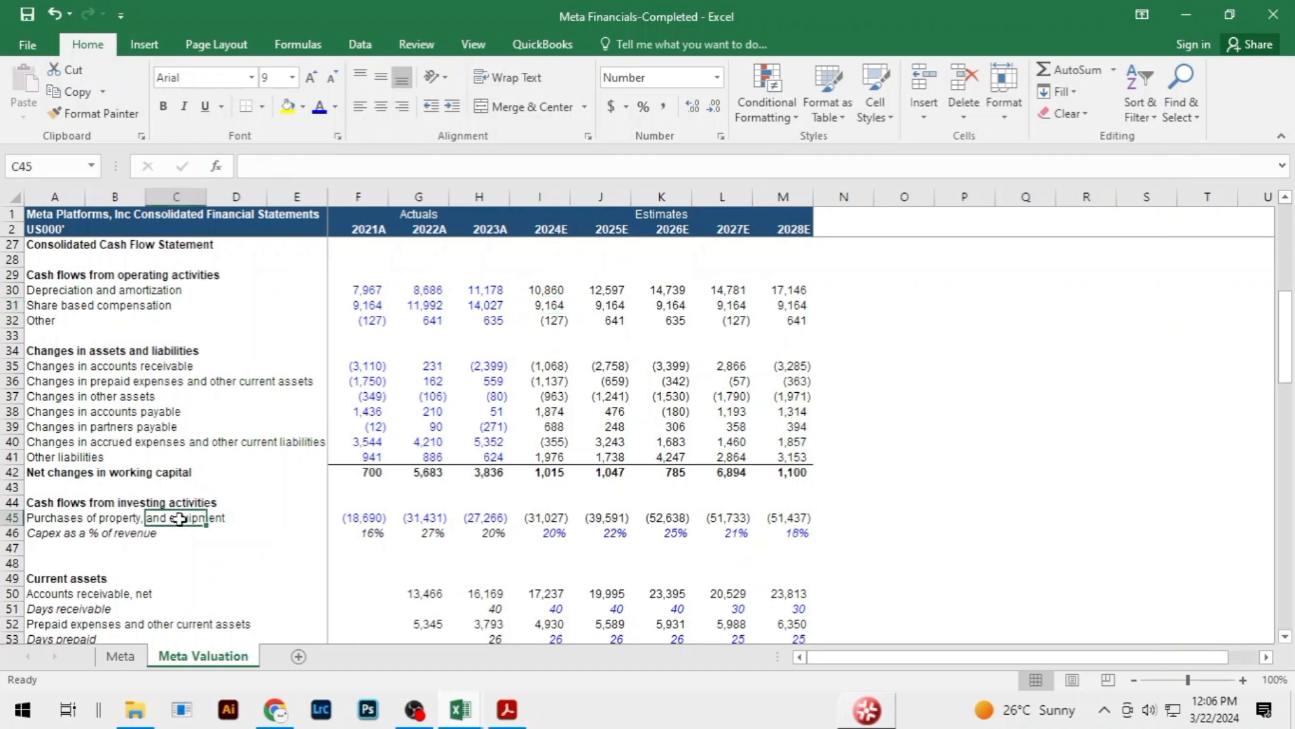
{"action": "left_click", "coordinate": [952, 426]}
{"action": "scroll", "coordinate": [952, 426], "scroll_direction": "up", "scroll_amount": 8}
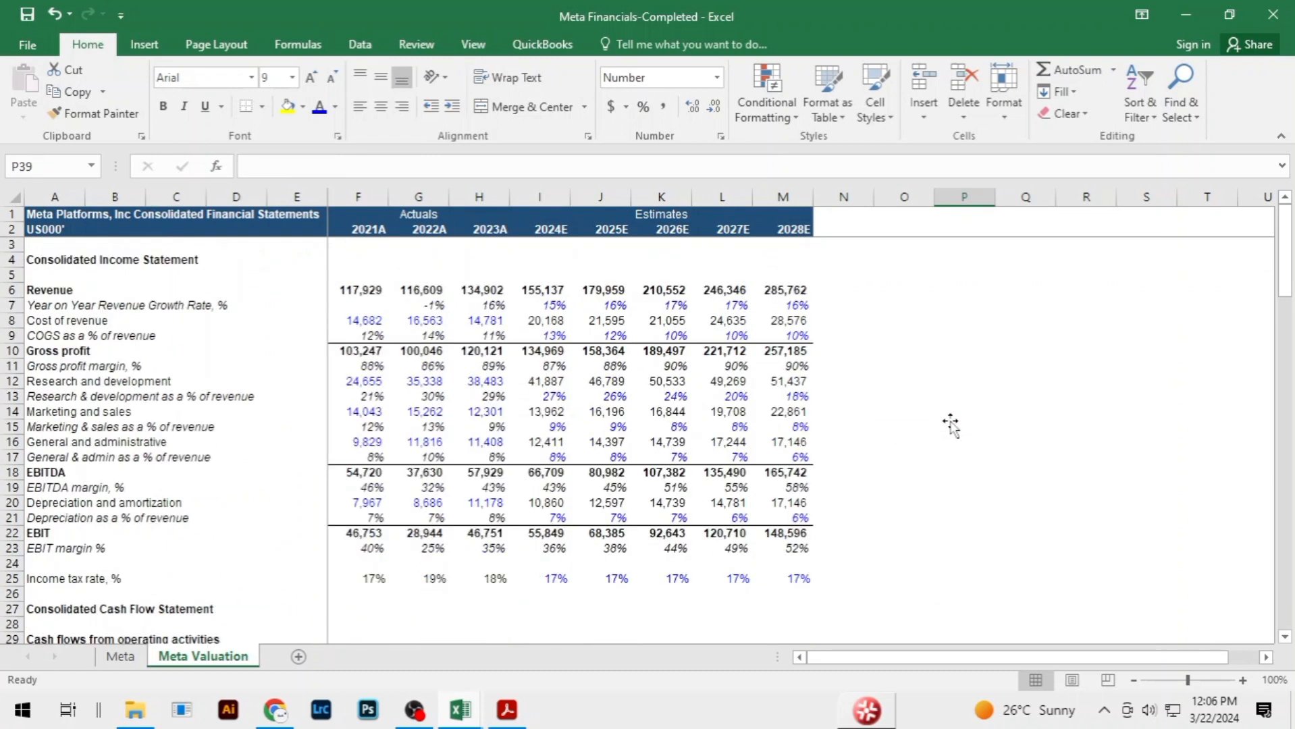
Open the Meta sheet and examine its consolidated income statement for 2021 to 2023
{"action": "left_click", "coordinate": [120, 656]}
{"action": "left_click", "coordinate": [599, 453]}
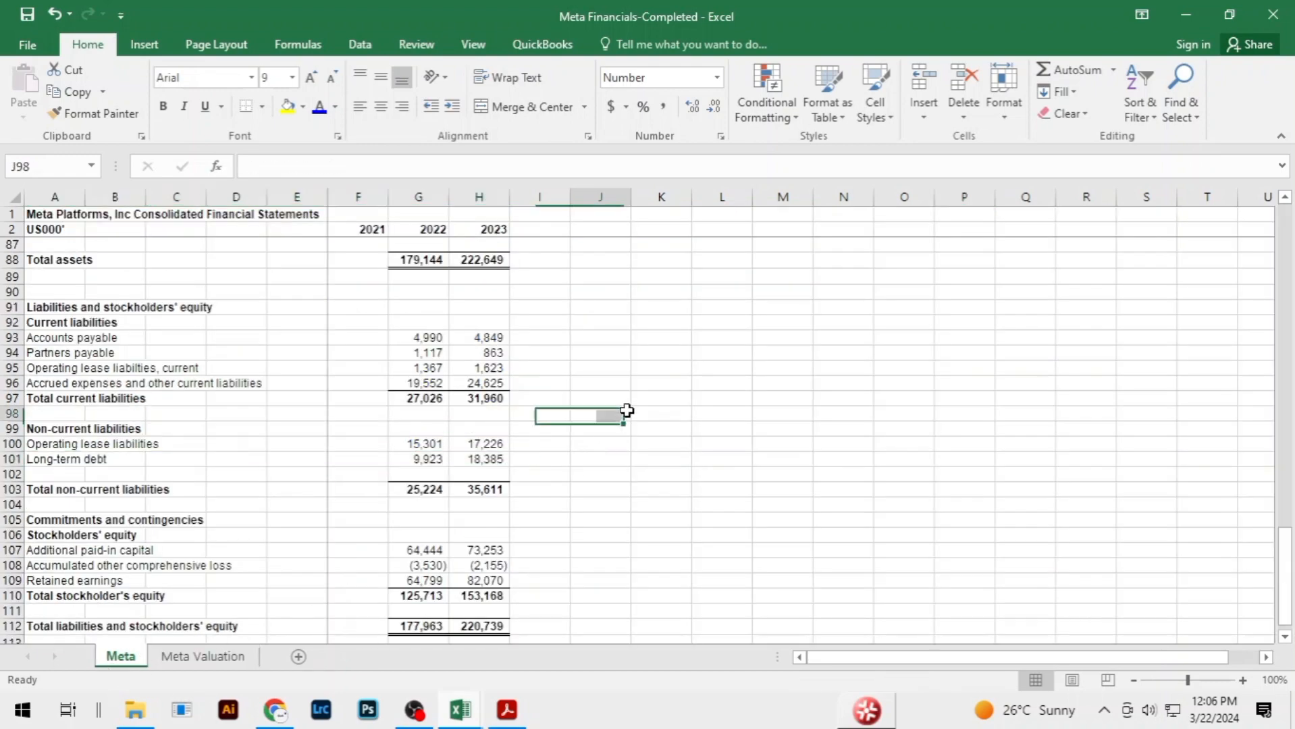
{"action": "left_click", "coordinate": [726, 457]}
{"action": "scroll", "coordinate": [728, 455], "scroll_direction": "up", "scroll_amount": 5}
{"action": "scroll", "coordinate": [728, 455], "scroll_direction": "up", "scroll_amount": 9}
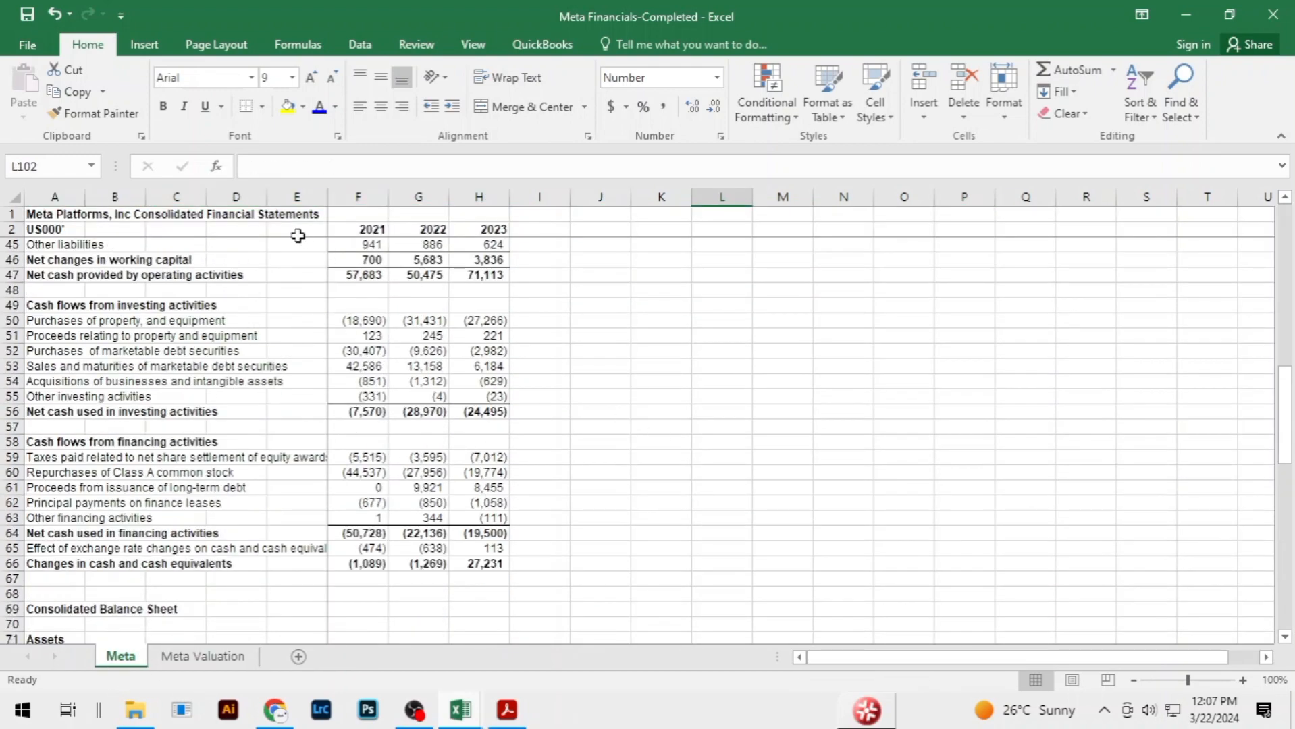
{"action": "scroll", "coordinate": [465, 426], "scroll_direction": "up", "scroll_amount": 14}
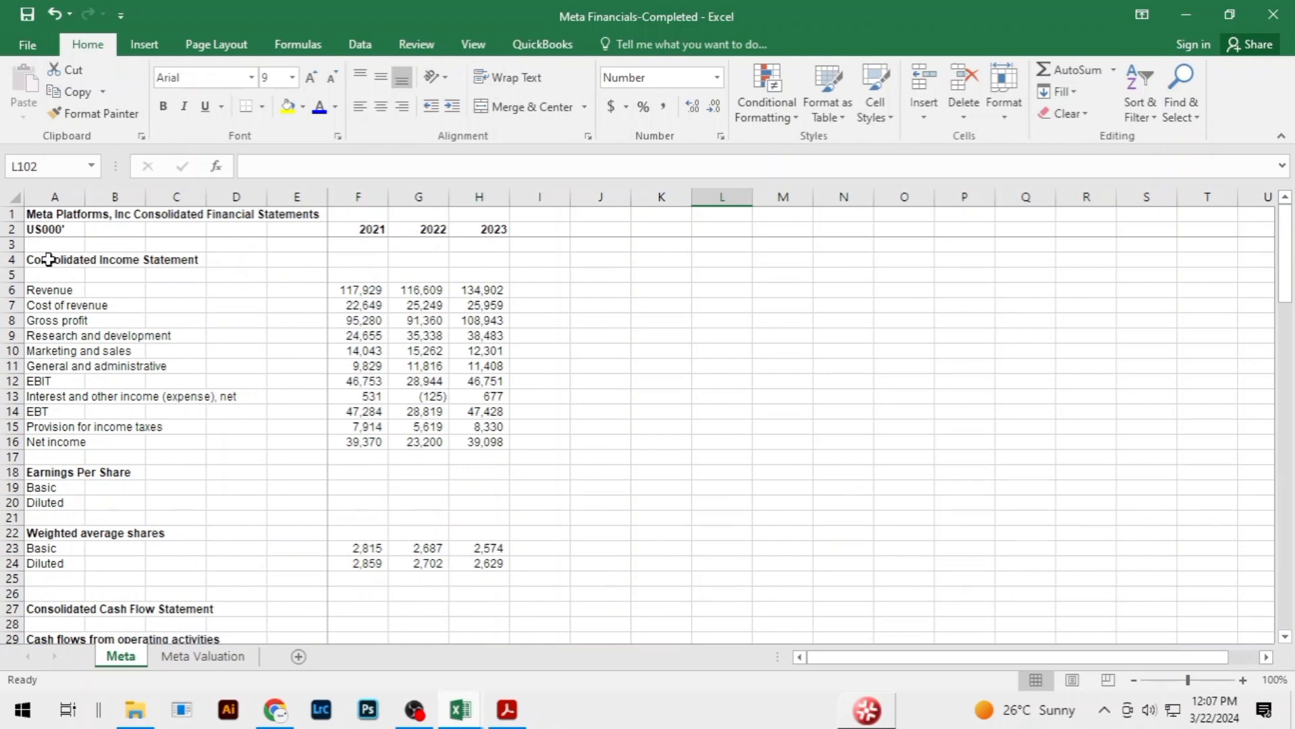
{"action": "left_click", "coordinate": [435, 320]}
Review the cash flow statement and balance sheet on the Meta sheet, down to the long-term debt row
{"action": "scroll", "coordinate": [793, 398], "scroll_direction": "down", "scroll_amount": 10}
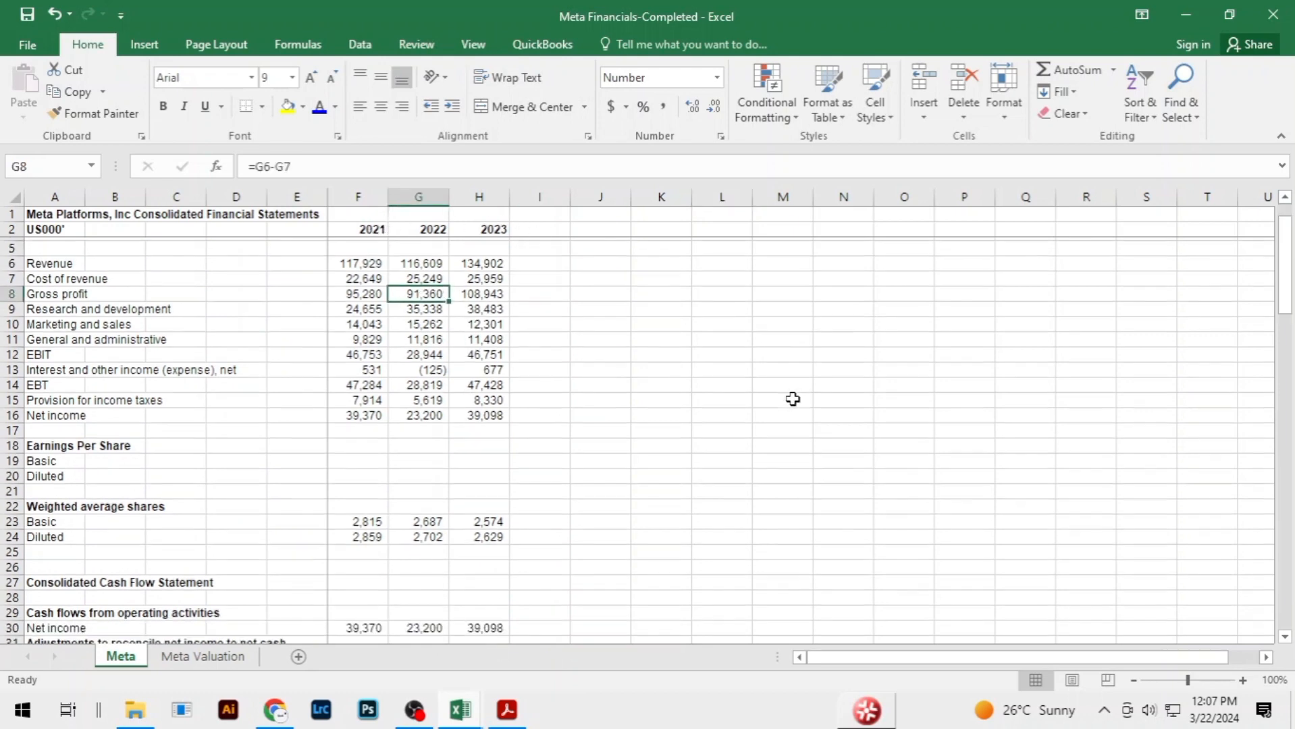
{"action": "scroll", "coordinate": [518, 469], "scroll_direction": "down", "scroll_amount": 13}
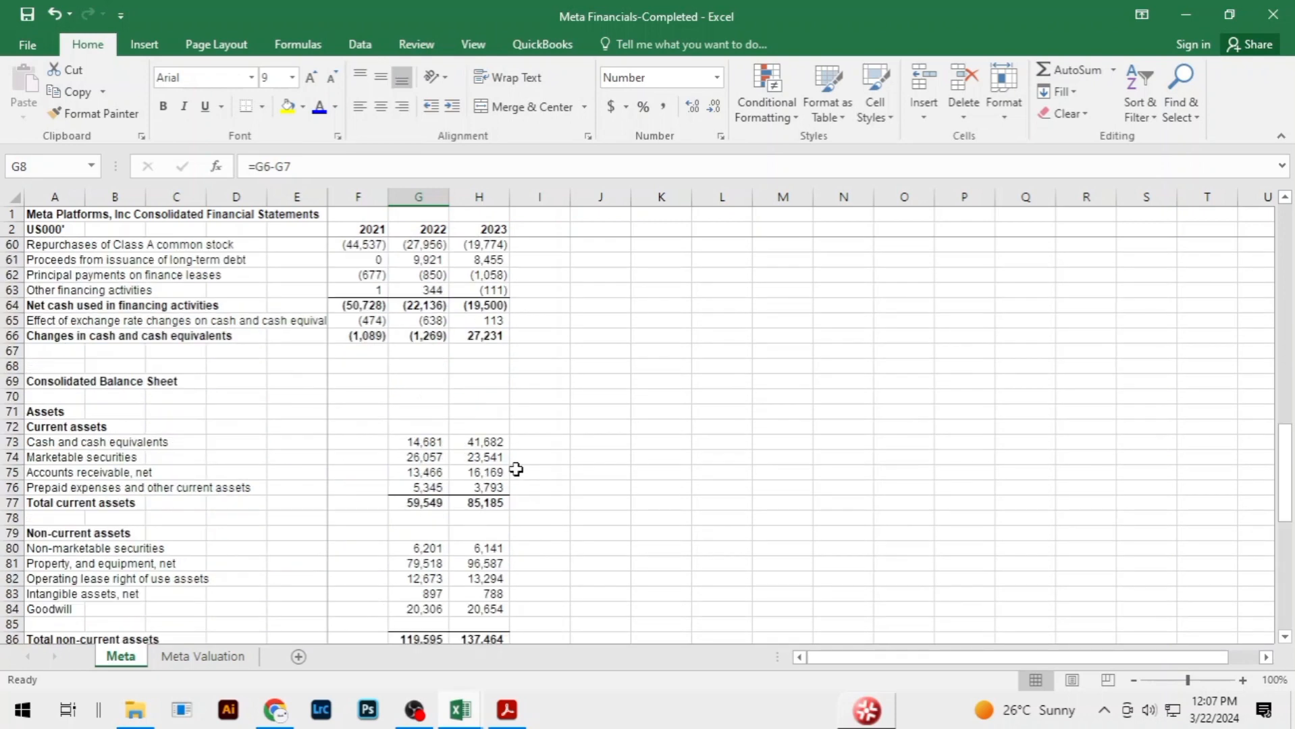
{"action": "scroll", "coordinate": [520, 451], "scroll_direction": "up", "scroll_amount": 3}
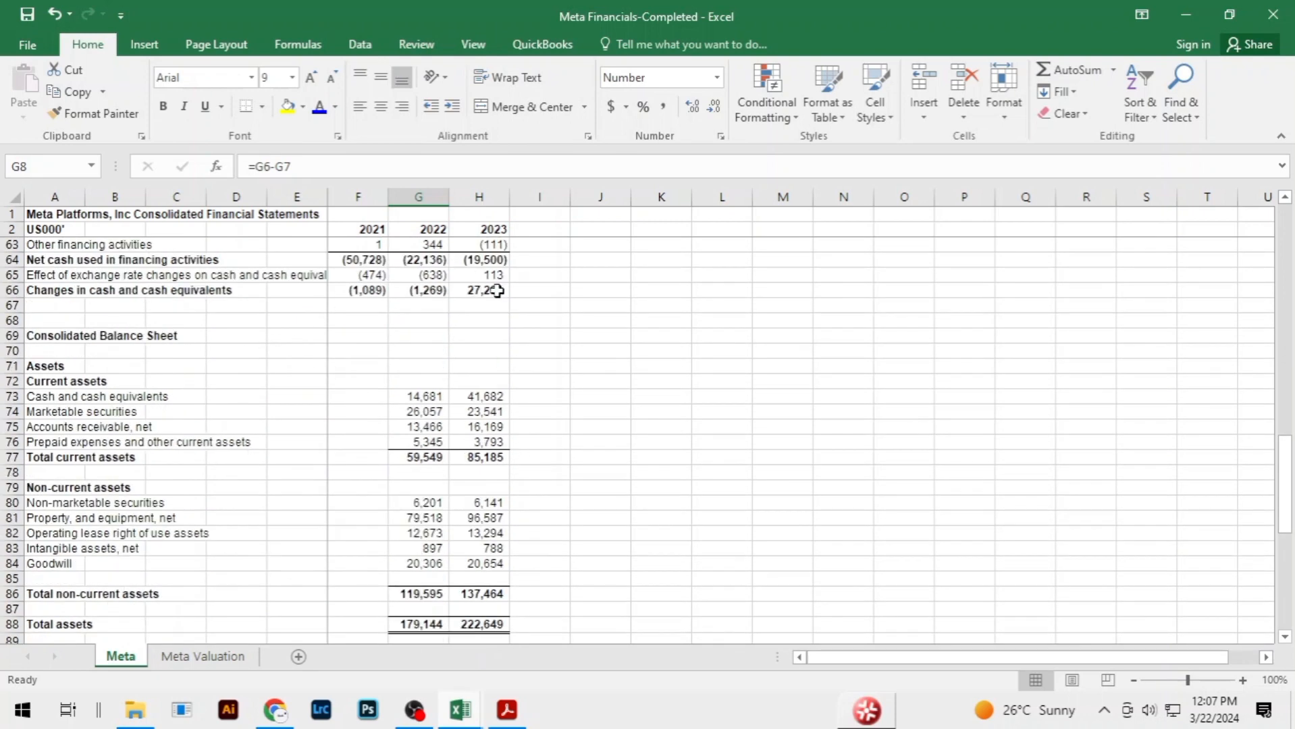
{"action": "scroll", "coordinate": [629, 472], "scroll_direction": "down", "scroll_amount": 5}
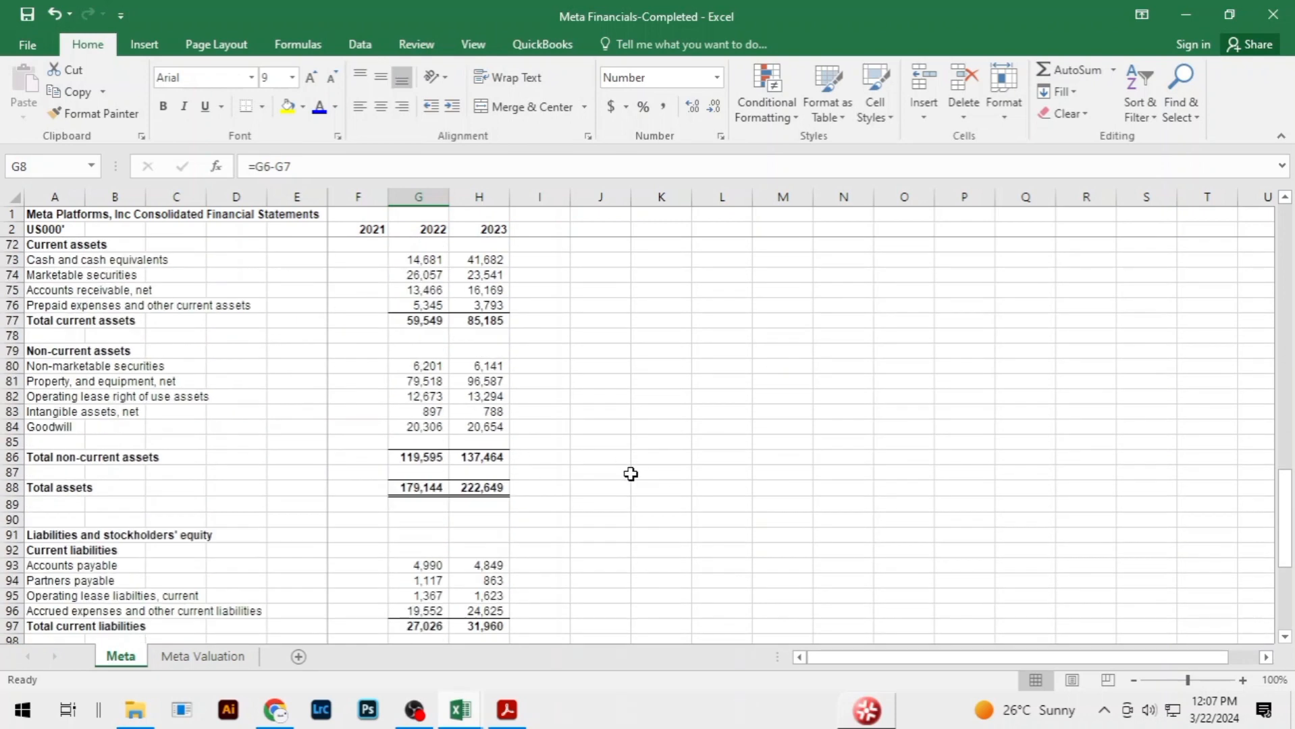
{"action": "scroll", "coordinate": [268, 397], "scroll_direction": "down", "scroll_amount": 2}
{"action": "scroll", "coordinate": [268, 397], "scroll_direction": "down", "scroll_amount": 1}
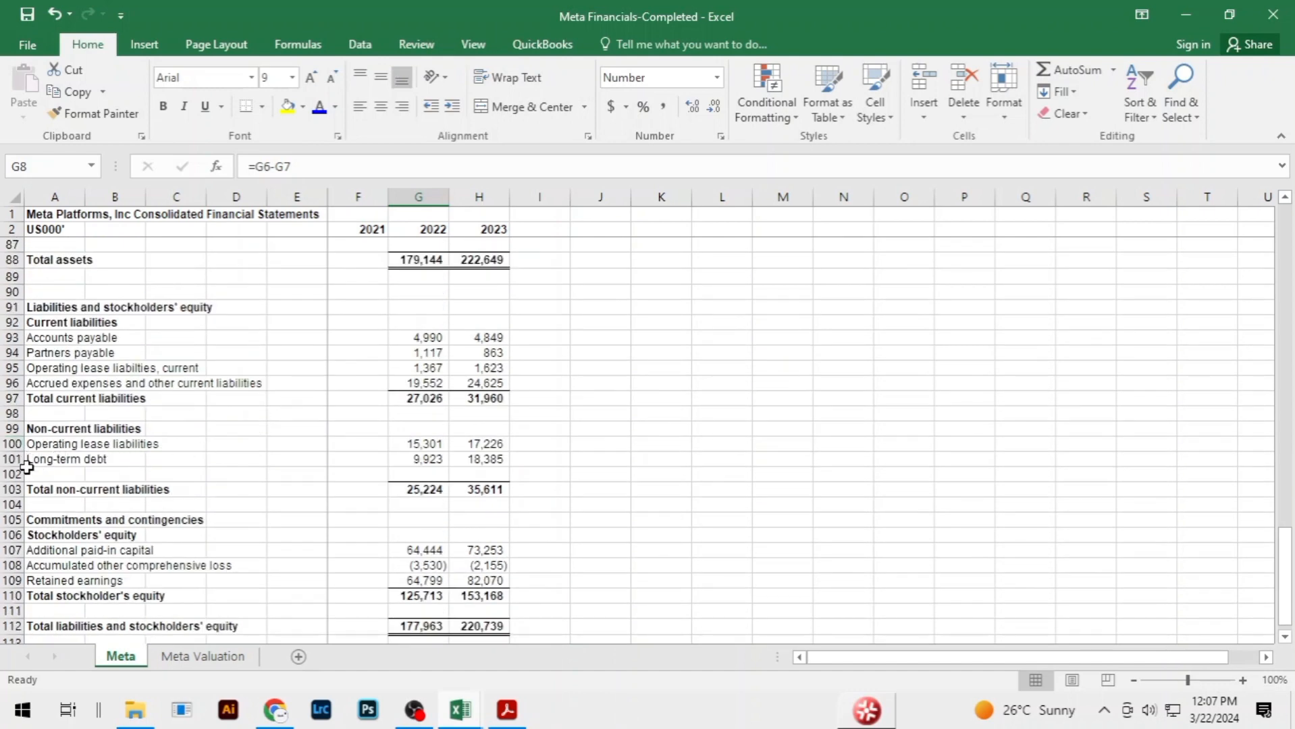
{"action": "left_click", "coordinate": [48, 460]}
{"action": "left_click_drag", "start_coordinate": [47, 460], "coordinate": [465, 460]}
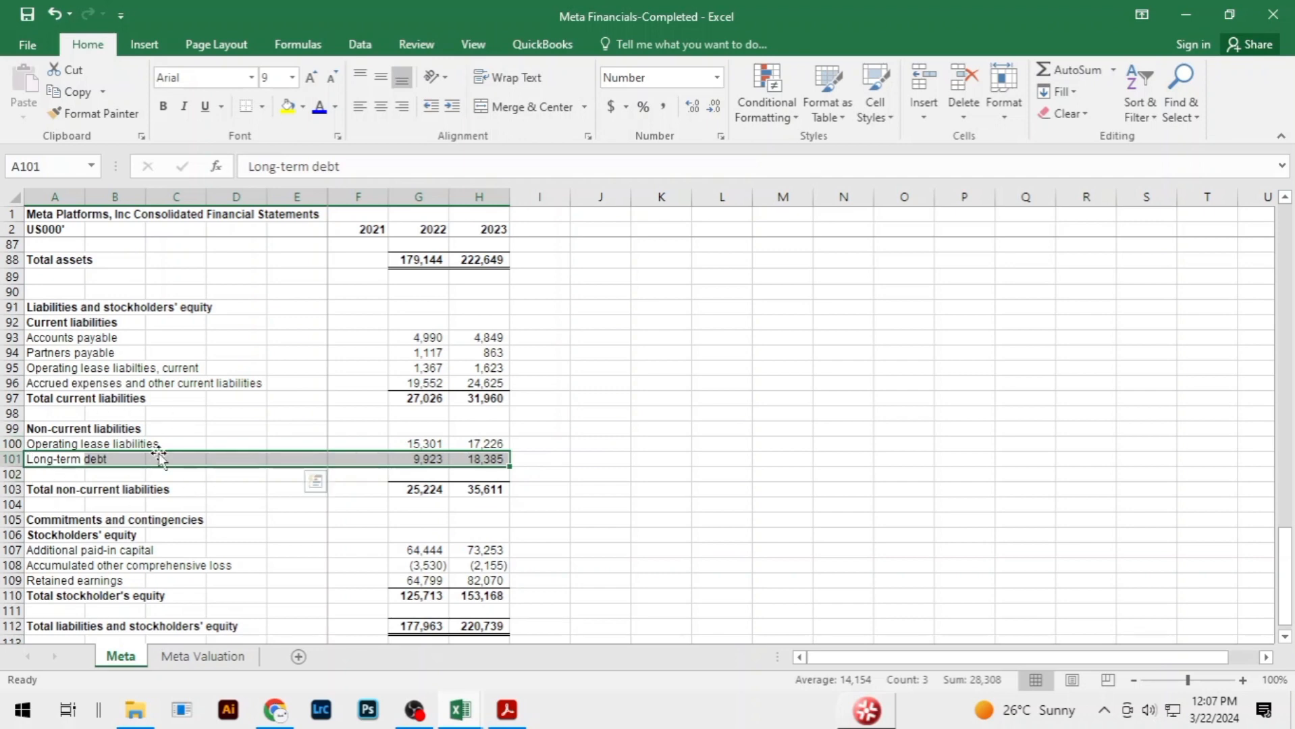
Return to the Meta Valuation sheet and review the EBIT, income tax rate, operating cash flow and working capital rows
{"action": "left_click", "coordinate": [203, 657]}
{"action": "left_click", "coordinate": [962, 350]}
{"action": "left_click", "coordinate": [911, 396]}
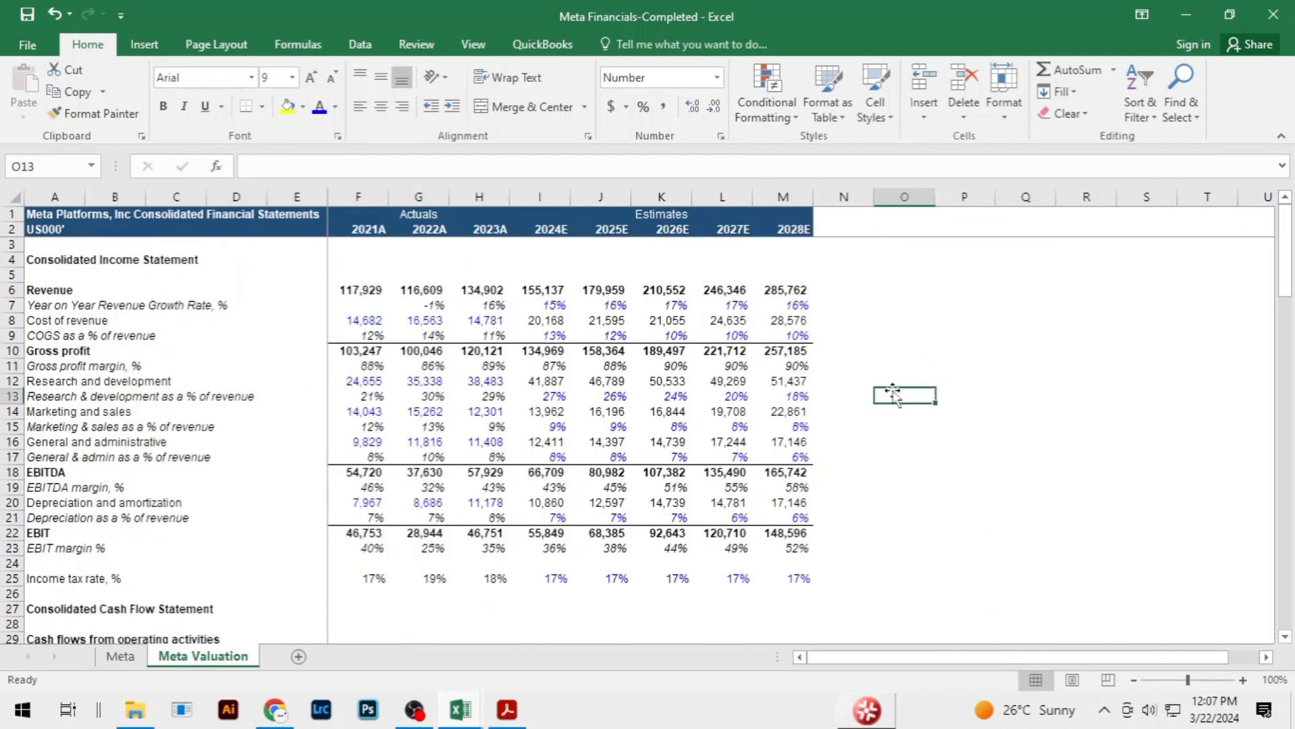
{"action": "left_click", "coordinate": [918, 305]}
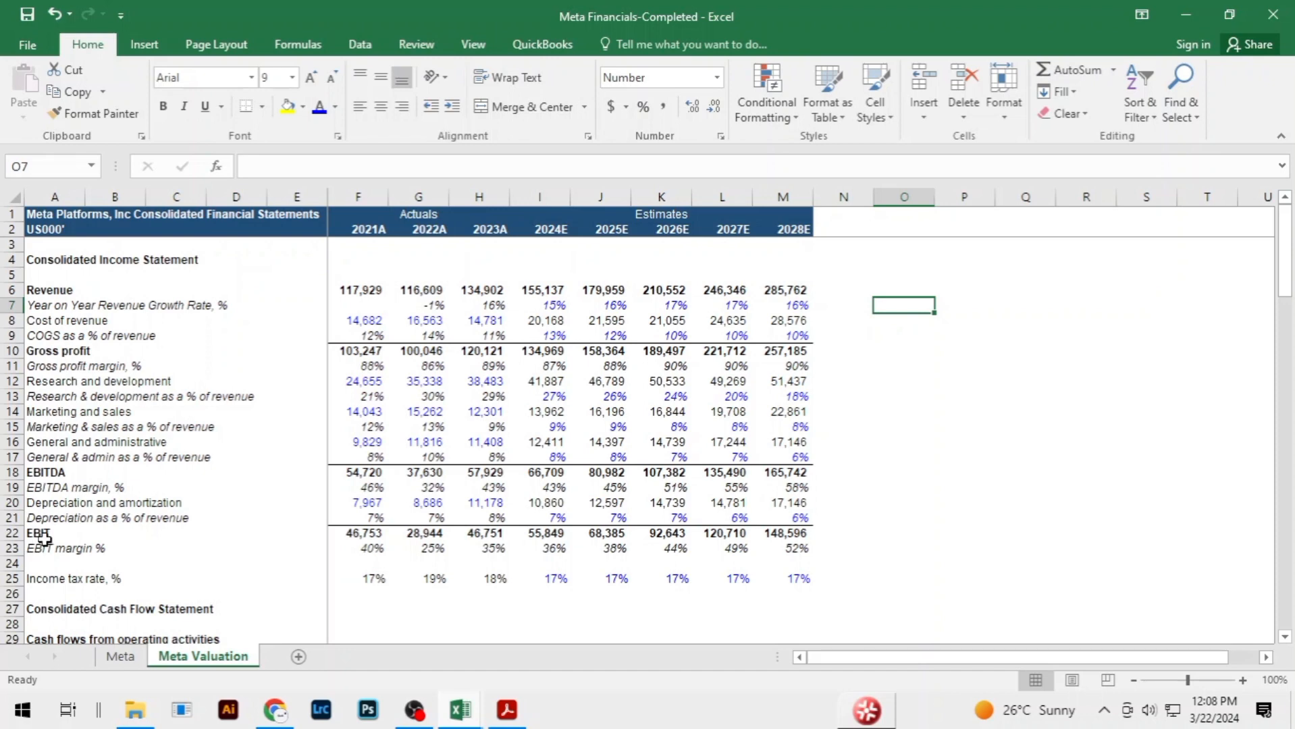
{"action": "scroll", "coordinate": [44, 536], "scroll_direction": "down", "scroll_amount": 4}
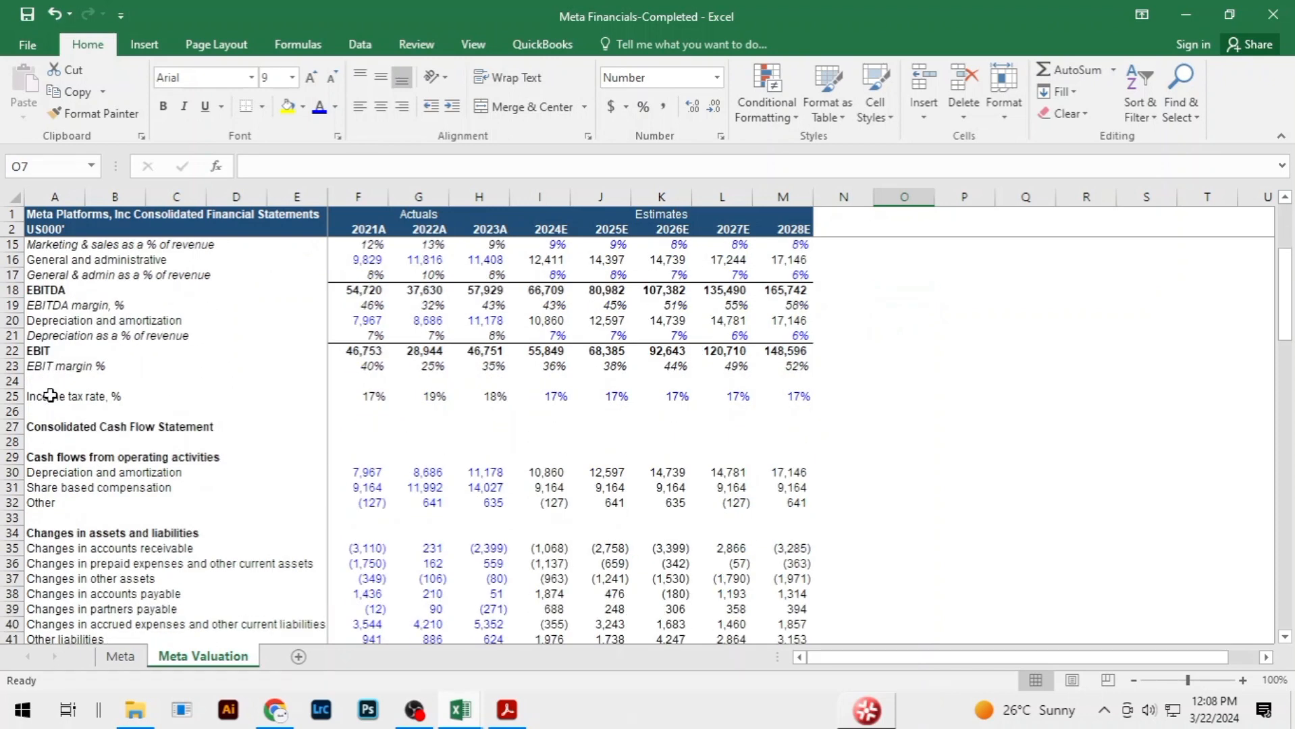
{"action": "scroll", "coordinate": [43, 473], "scroll_direction": "down", "scroll_amount": 2}
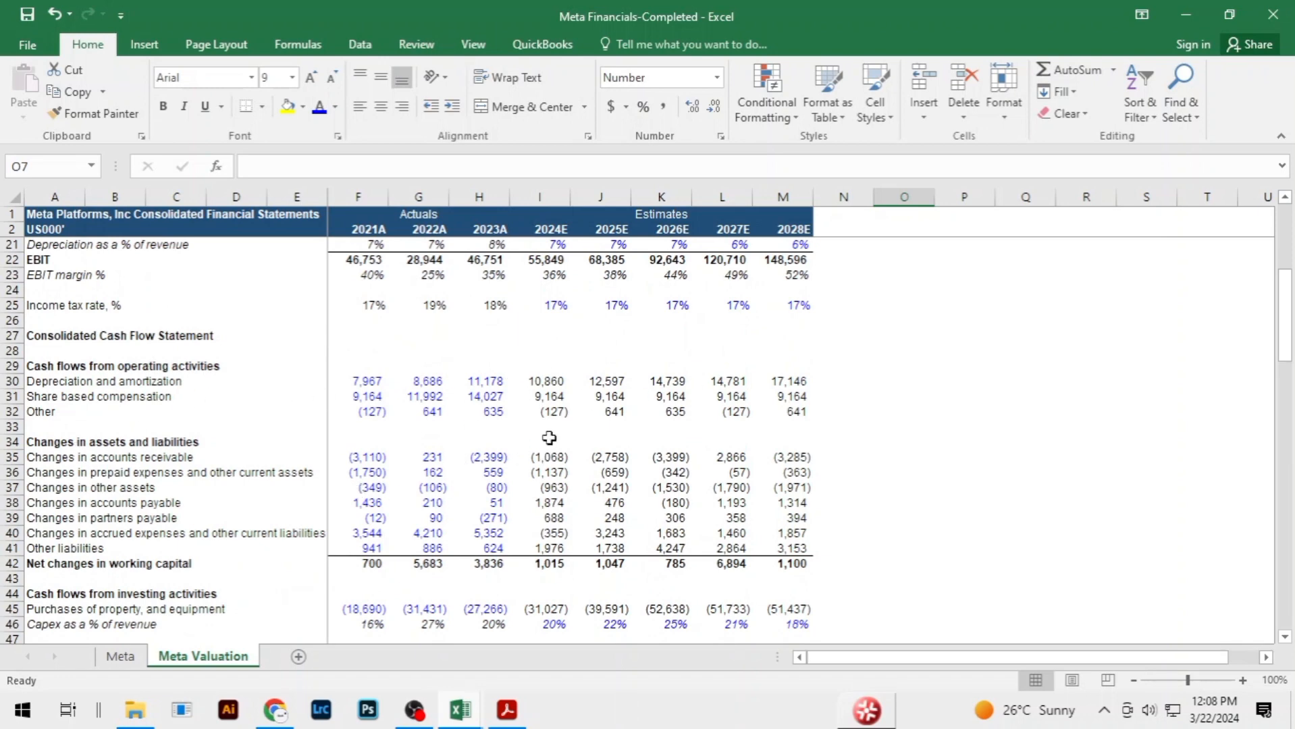
{"action": "left_click", "coordinate": [879, 438]}
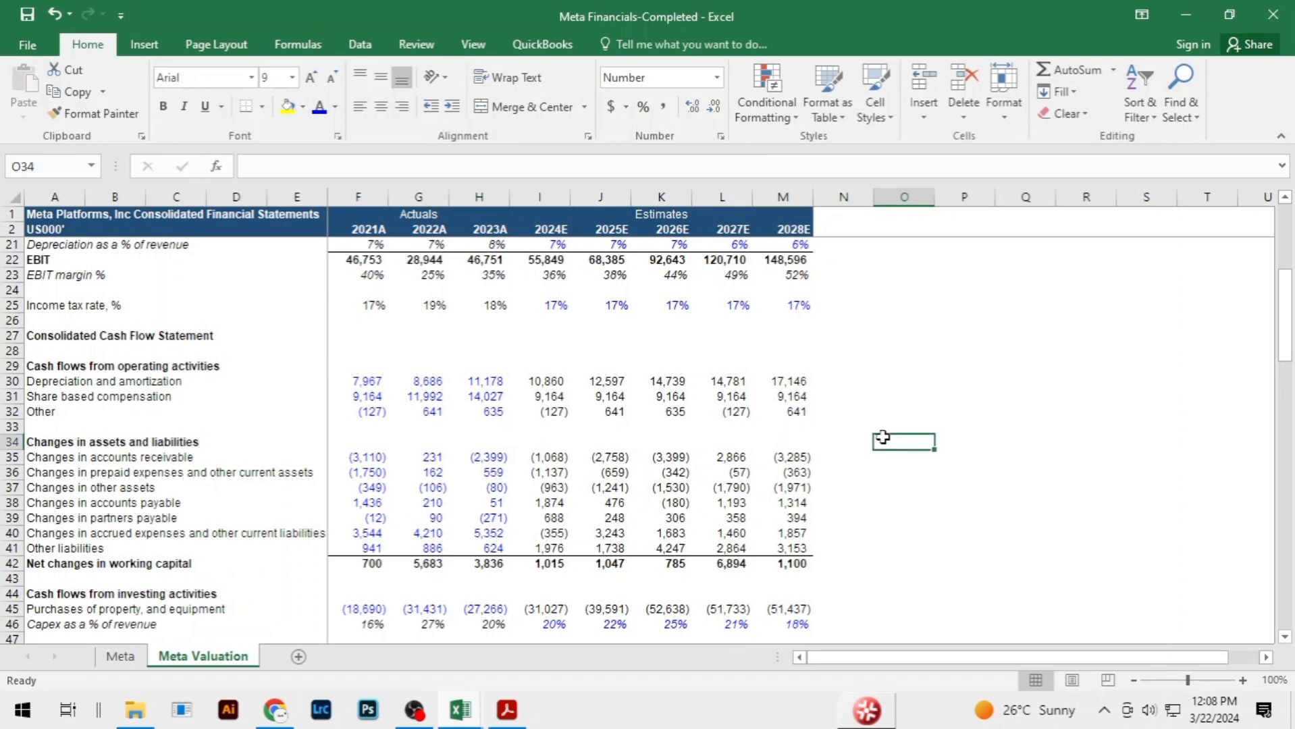
{"action": "left_click", "coordinate": [878, 350]}
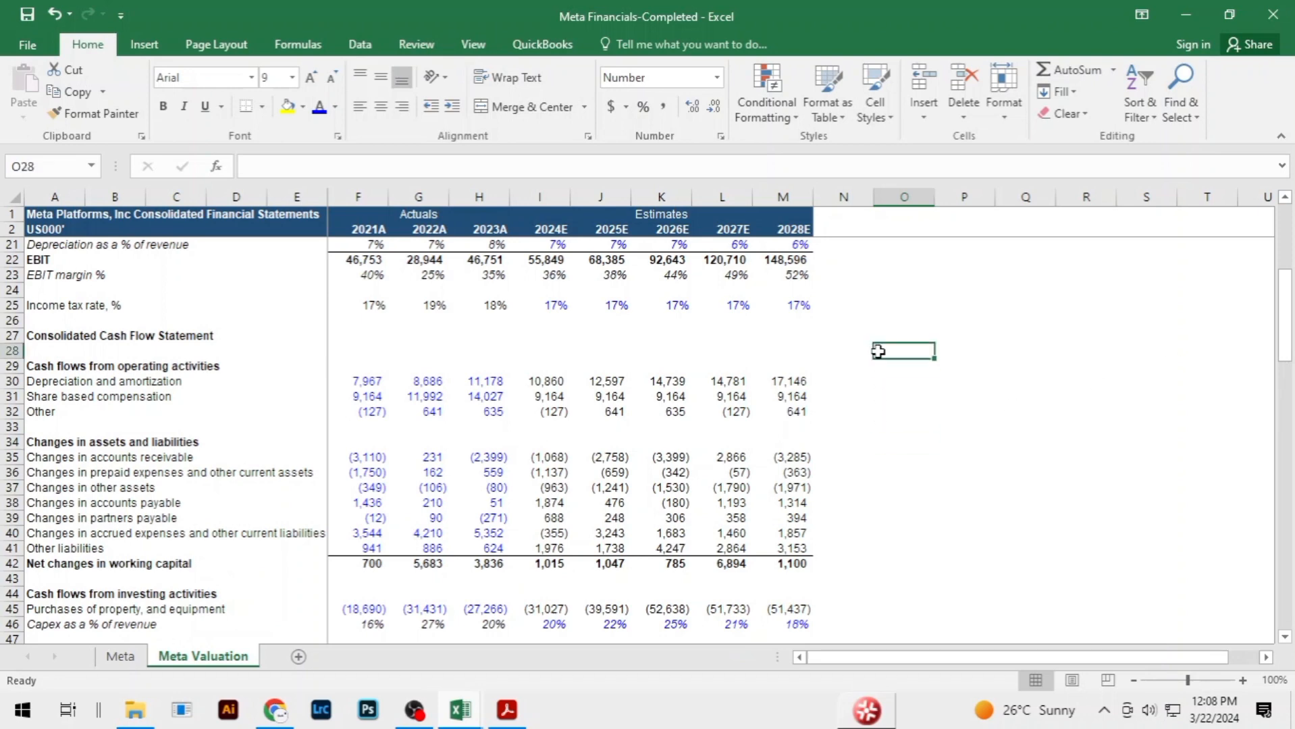
{"action": "left_click", "coordinate": [910, 335]}
{"action": "scroll", "coordinate": [911, 334], "scroll_direction": "up", "scroll_amount": 5}
{"action": "scroll", "coordinate": [912, 333], "scroll_direction": "up", "scroll_amount": 1}
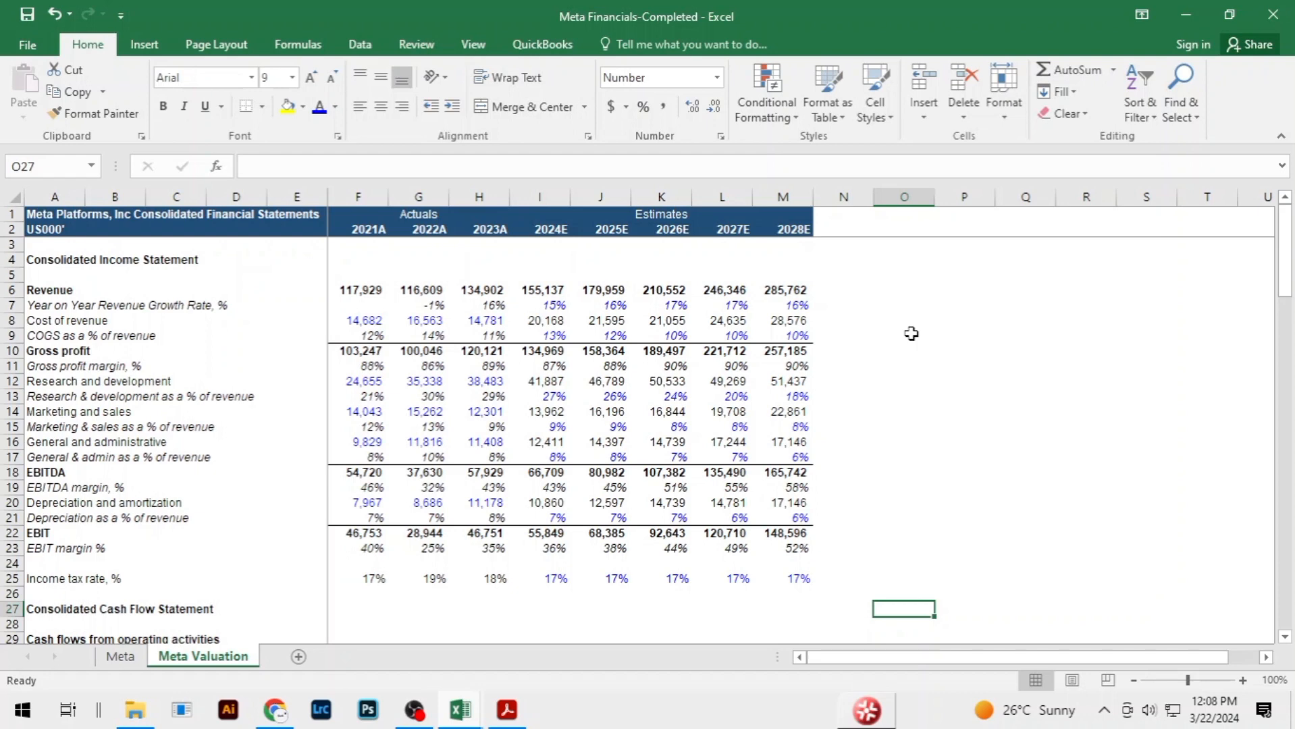
Switch to the Meta Valuation Model workbook with the empty estimate columns
{"action": "key", "text": "alt+Tab"}
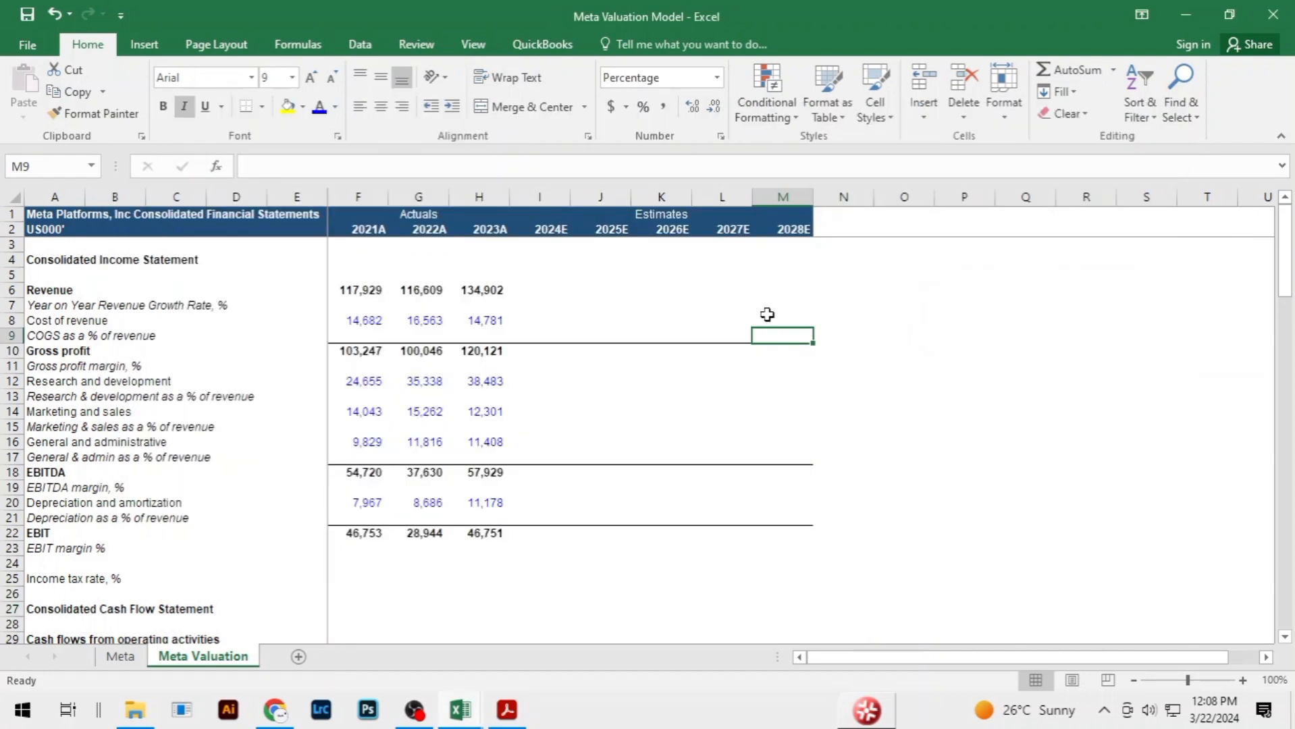
{"action": "left_click", "coordinate": [721, 305]}
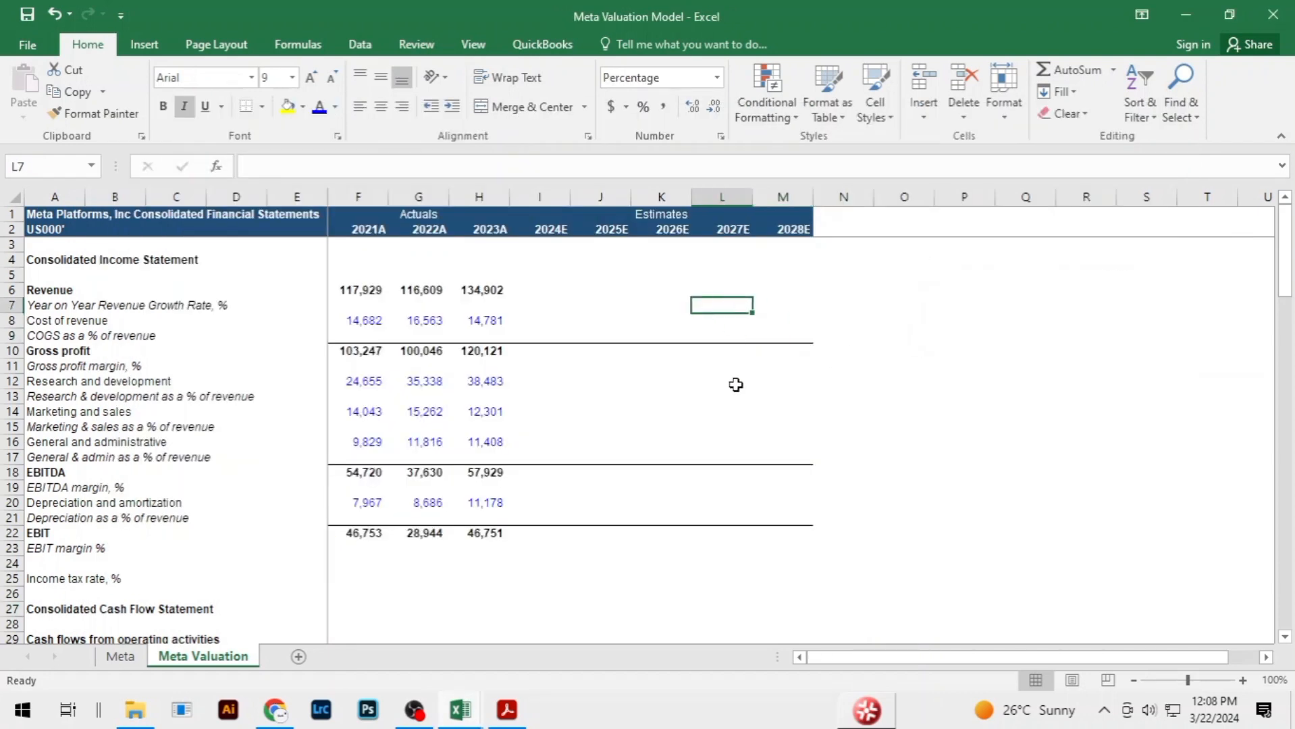
{"action": "left_click", "coordinate": [573, 319]}
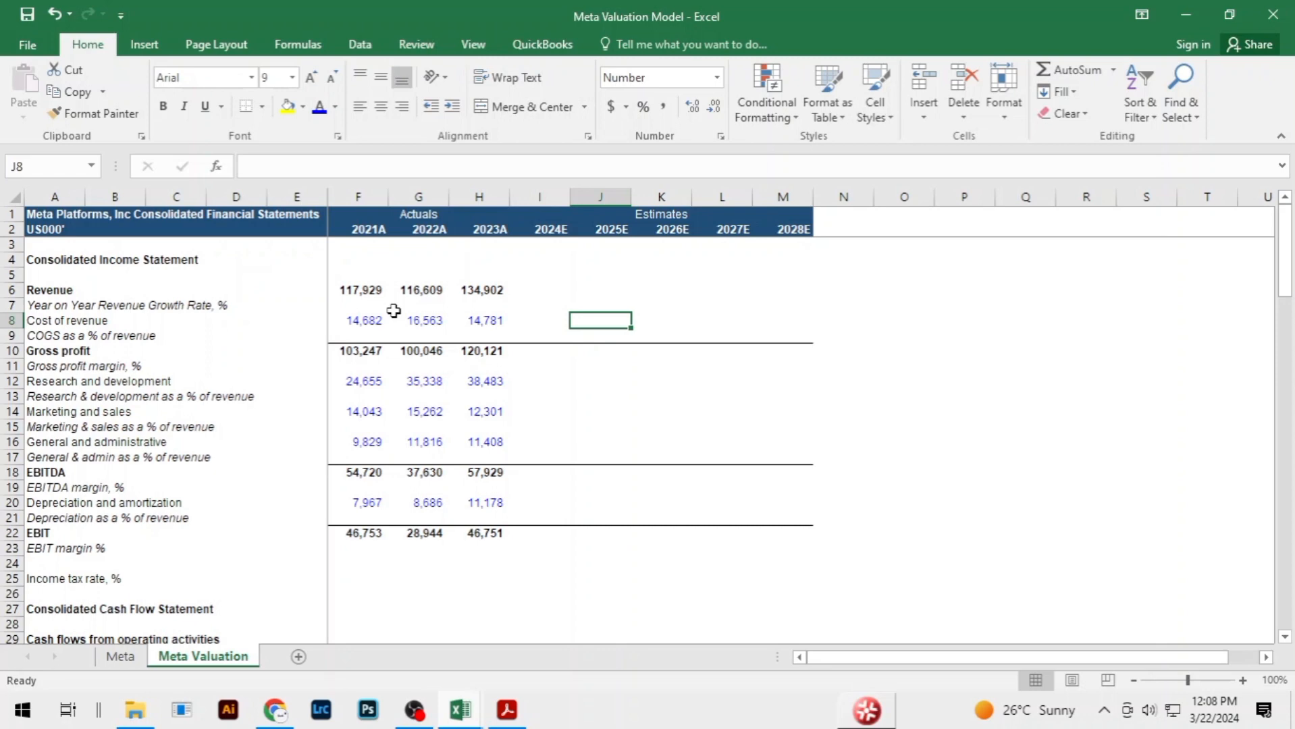
Calculate the 2022A year on year revenue growth rate in G7 as =G6/F6-1 and fill it across to 2023A
{"action": "left_click", "coordinate": [432, 305]}
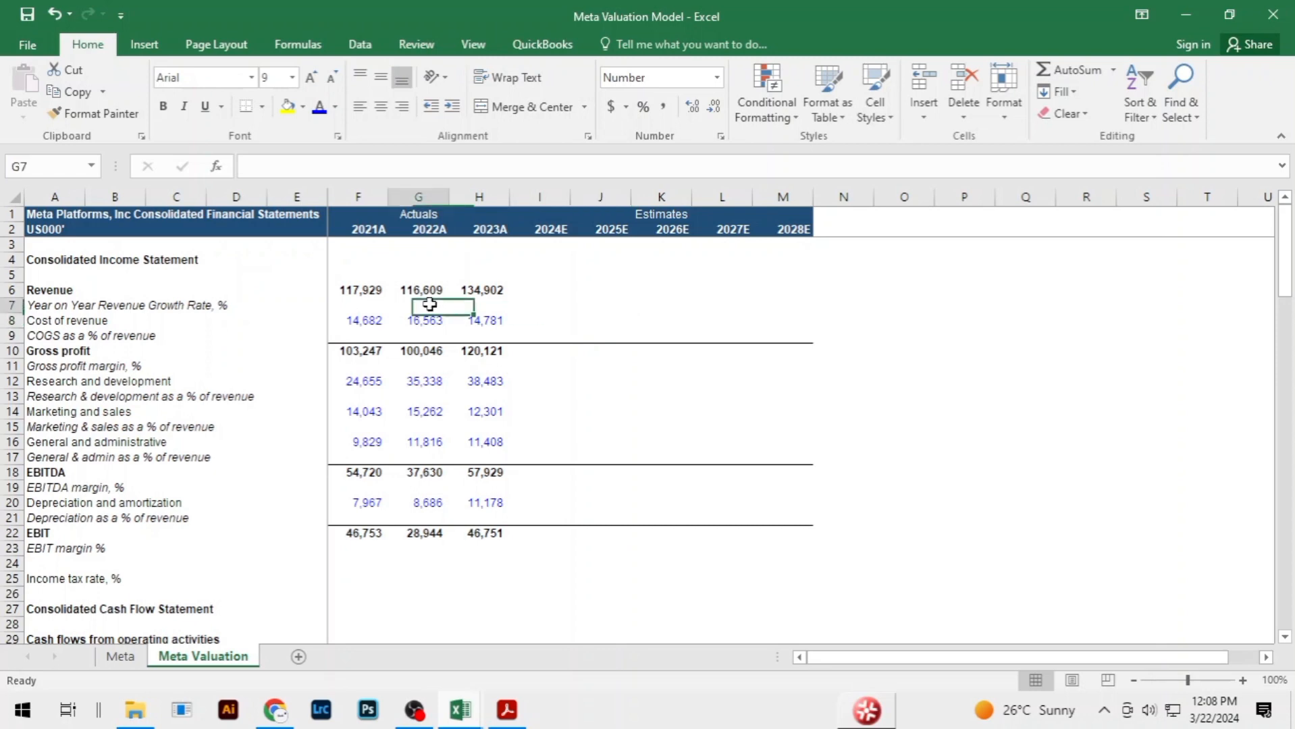
{"action": "type", "text": "="}
{"action": "key", "text": "Up"}
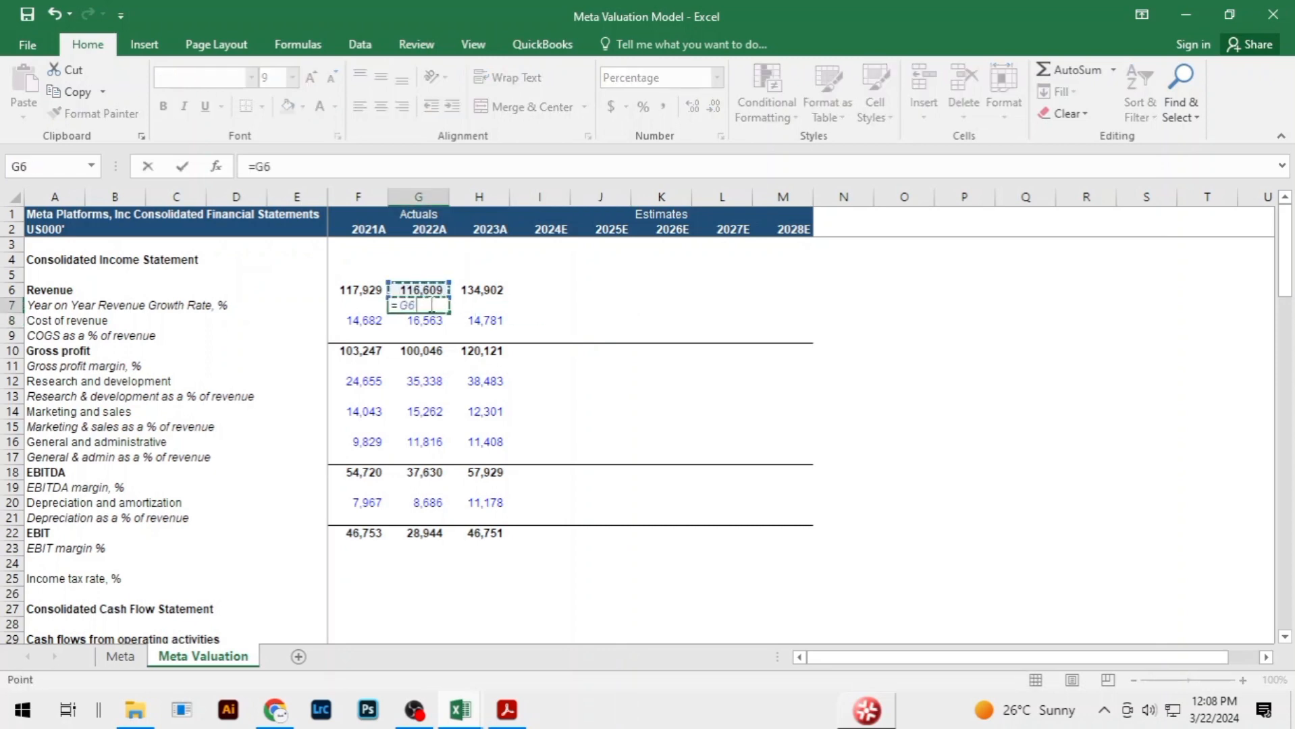
{"action": "type", "text": "/"}
{"action": "key", "text": "Left"}
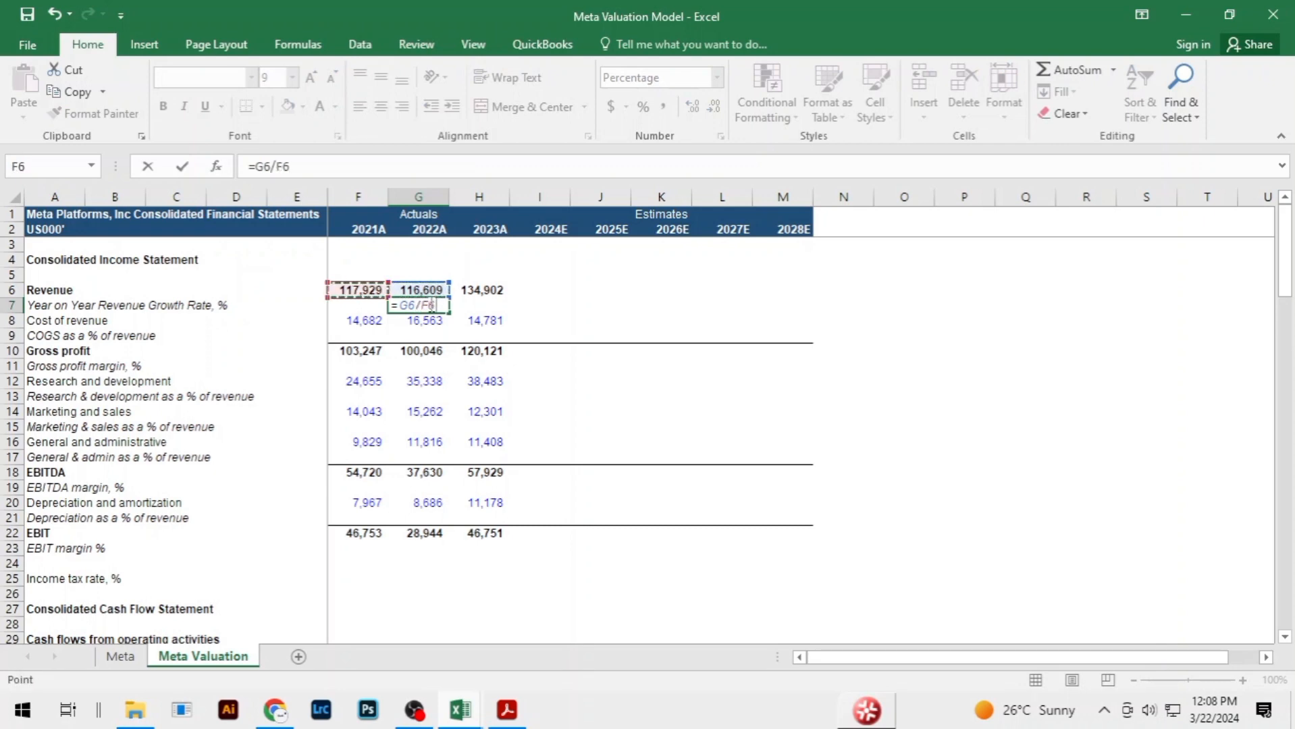
{"action": "type", "text": "-1"}
{"action": "key", "text": "Return"}
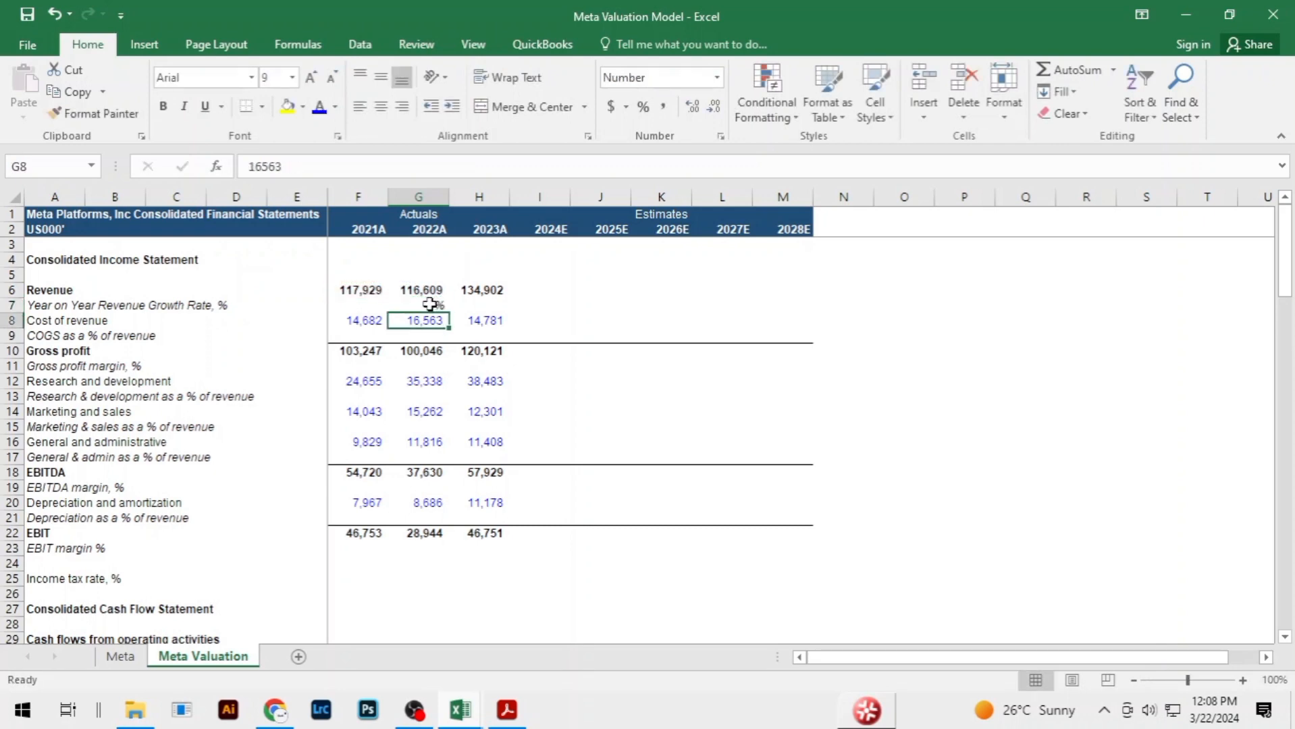
{"action": "left_click_drag", "start_coordinate": [430, 305], "coordinate": [476, 306]}
{"action": "key", "text": "ctrl+r"}
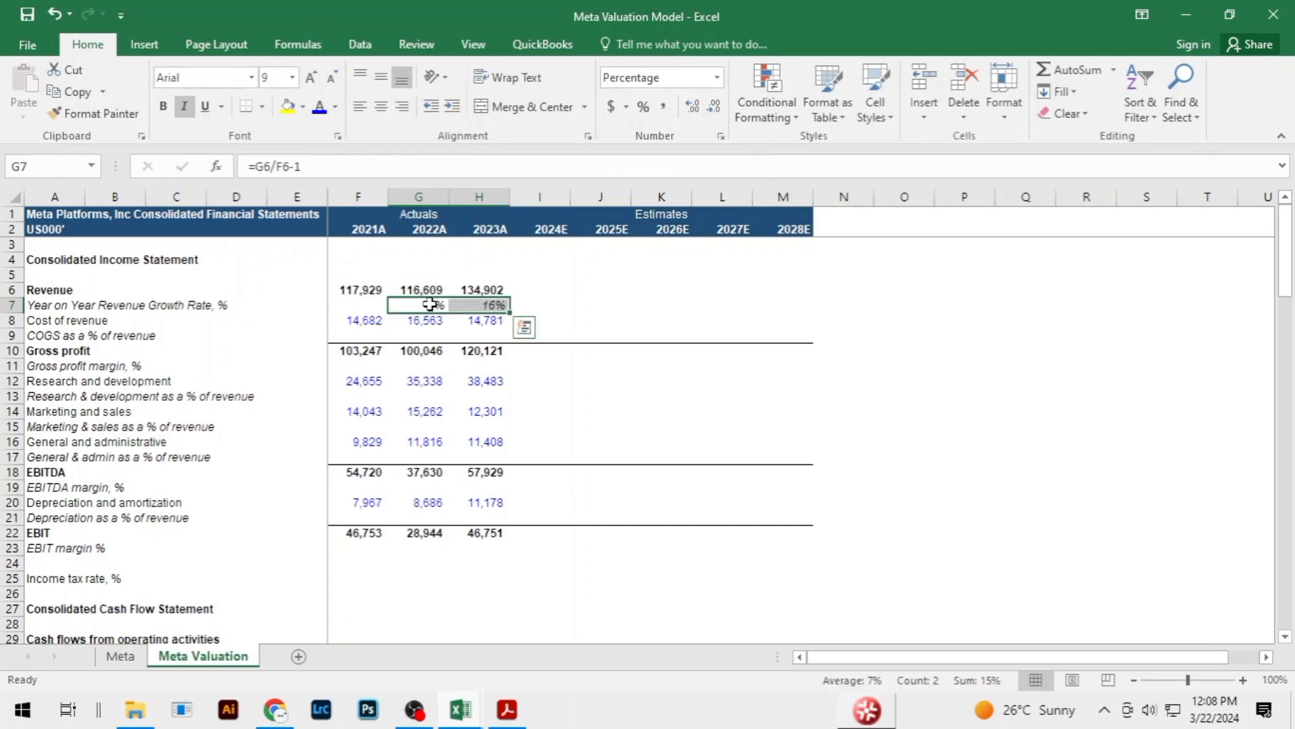
{"action": "left_click", "coordinate": [533, 304]}
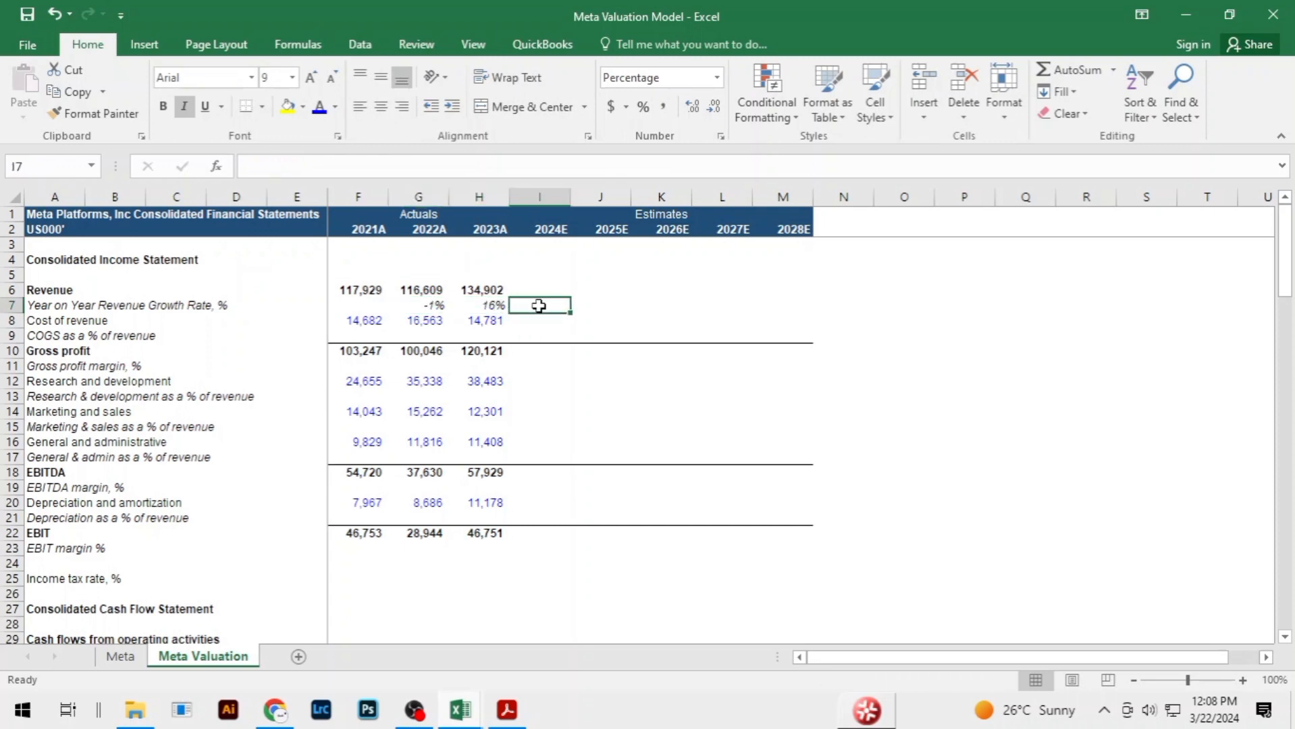
Compare the 2021 to 2023 cost of revenue figures on the Meta Valuation sheet with those on the Meta sheet
{"action": "left_click", "coordinate": [354, 332]}
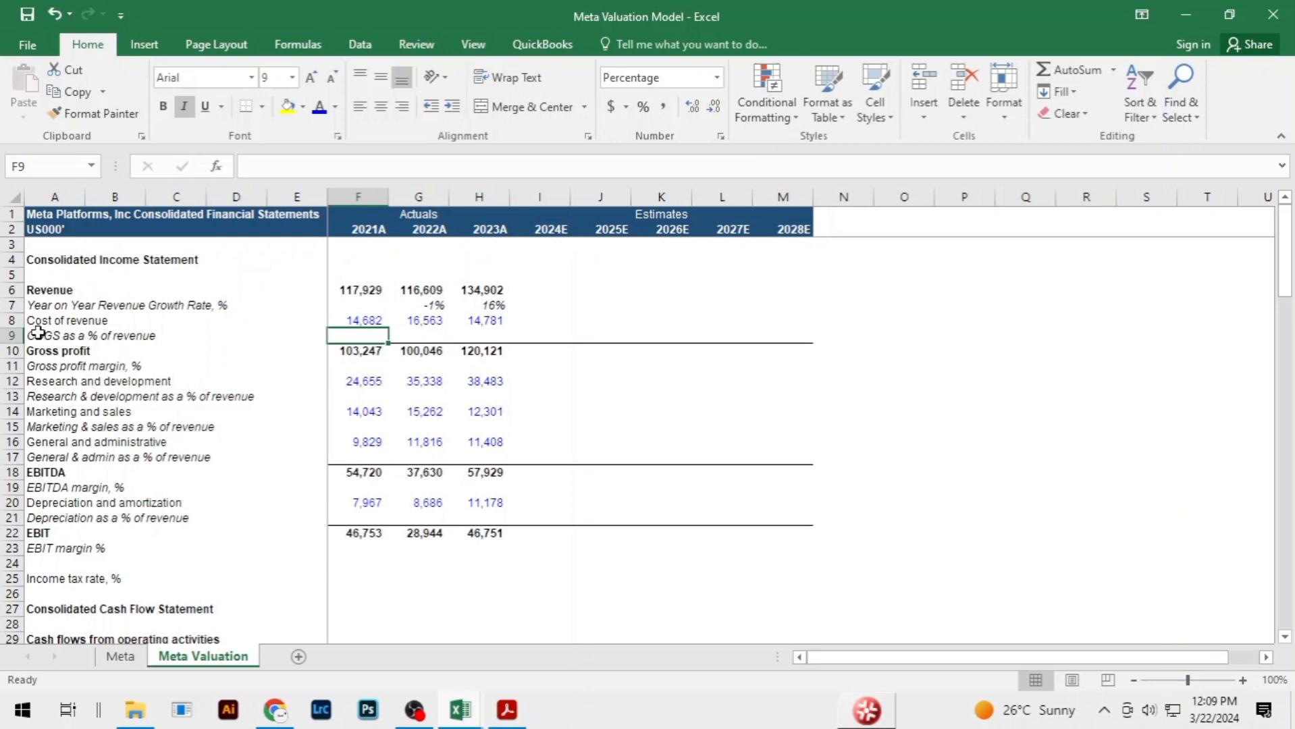
{"action": "left_click_drag", "start_coordinate": [43, 321], "coordinate": [469, 323]}
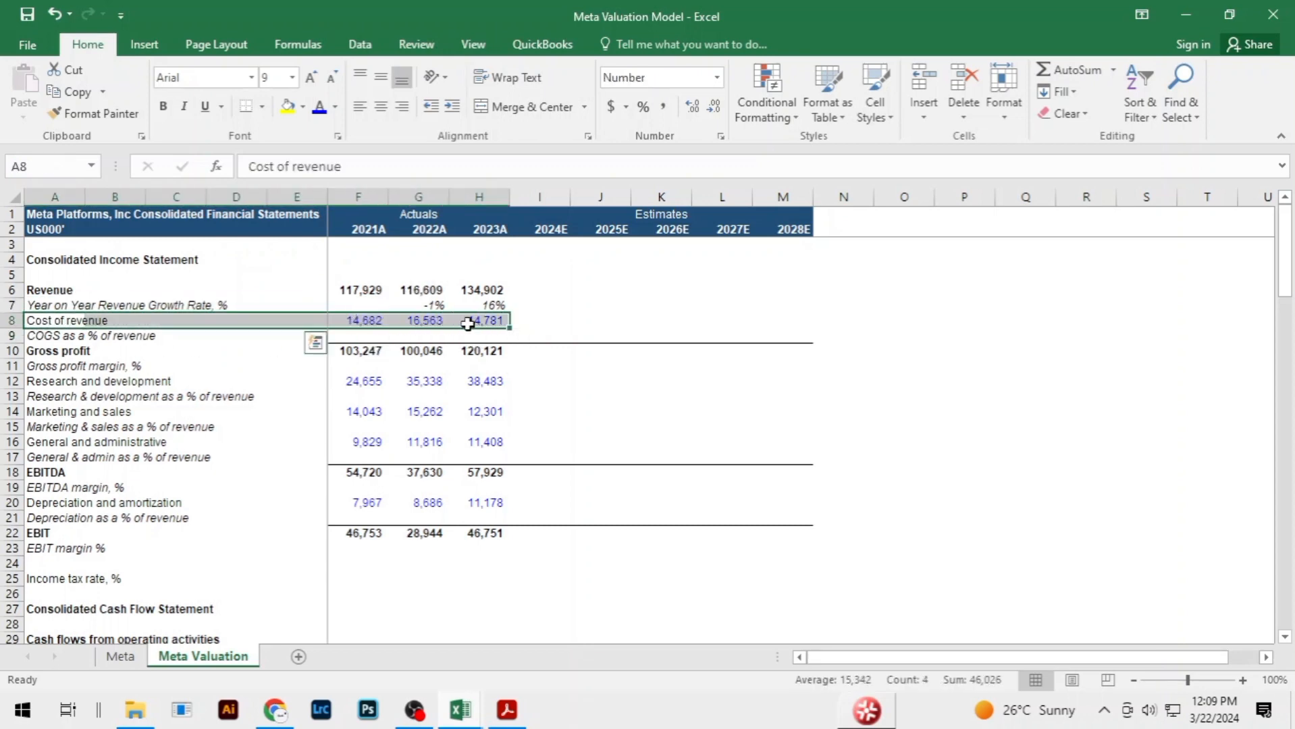
{"action": "left_click", "coordinate": [401, 338]}
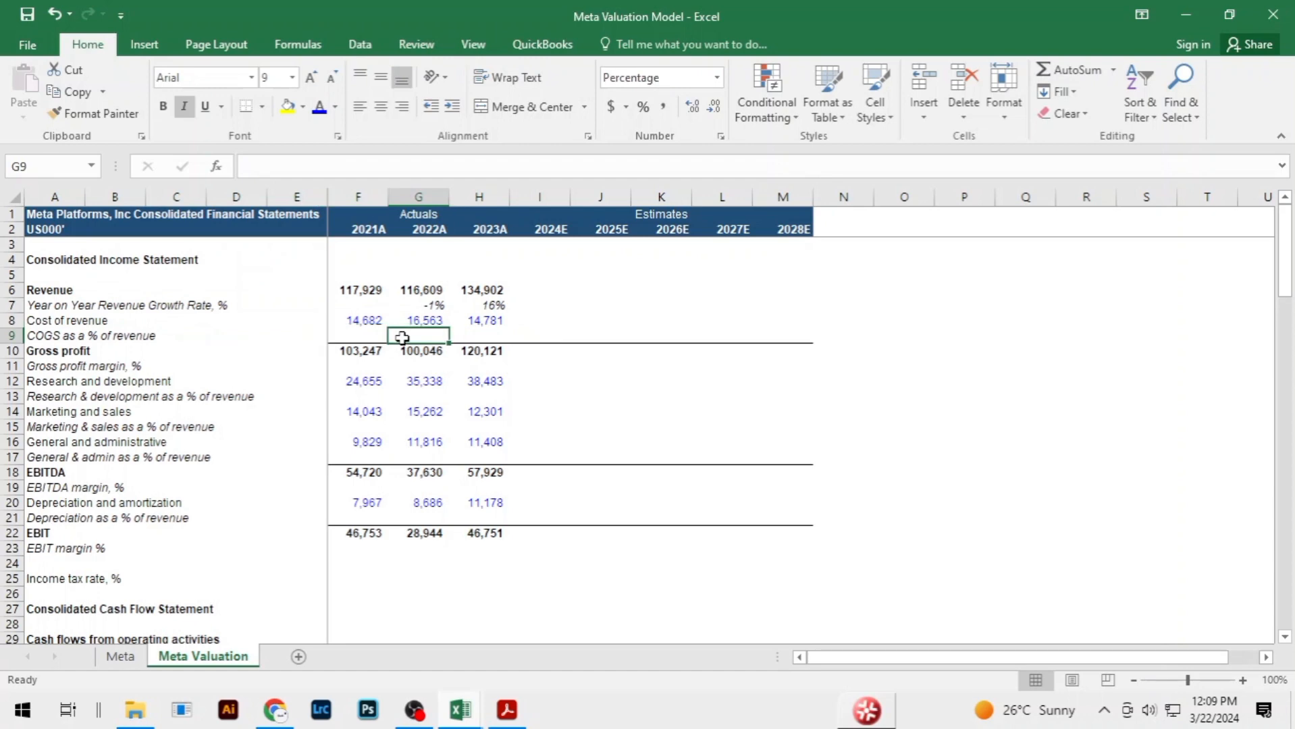
{"action": "left_click", "coordinate": [347, 335]}
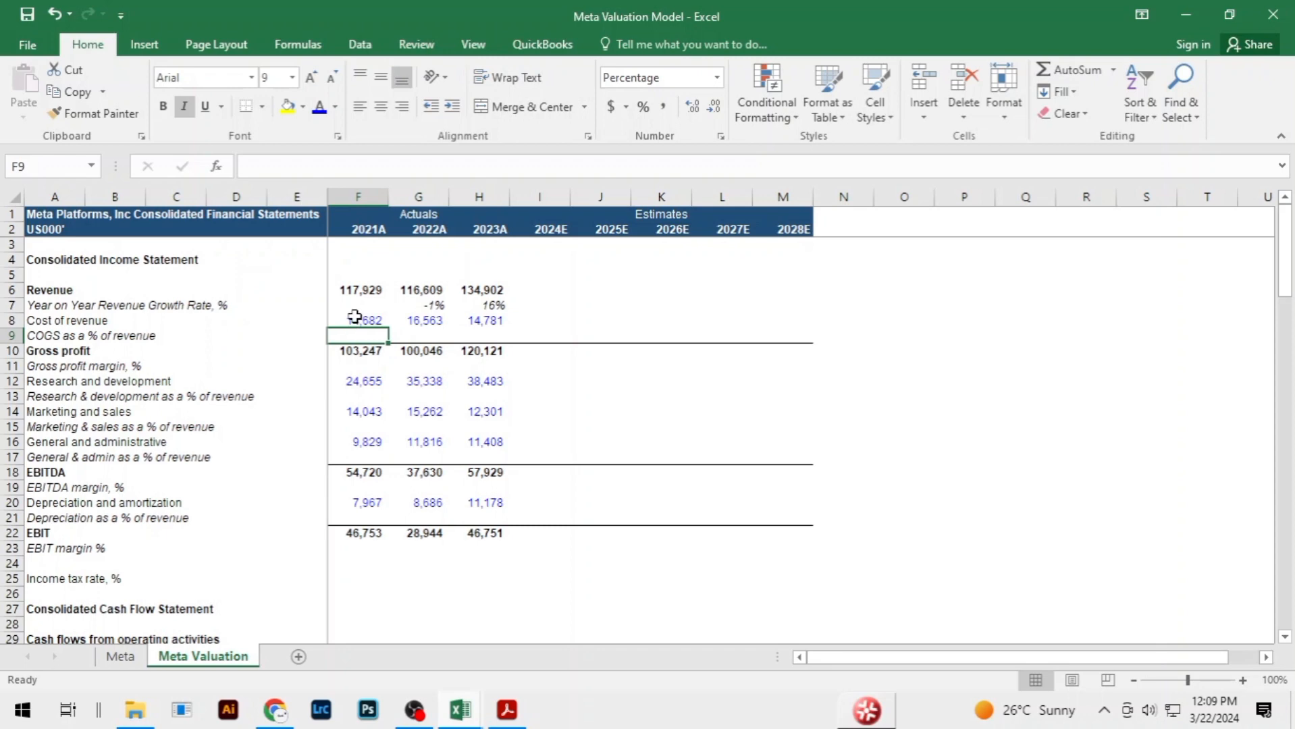
{"action": "left_click", "coordinate": [354, 317]}
{"action": "left_click_drag", "start_coordinate": [354, 317], "coordinate": [503, 321]}
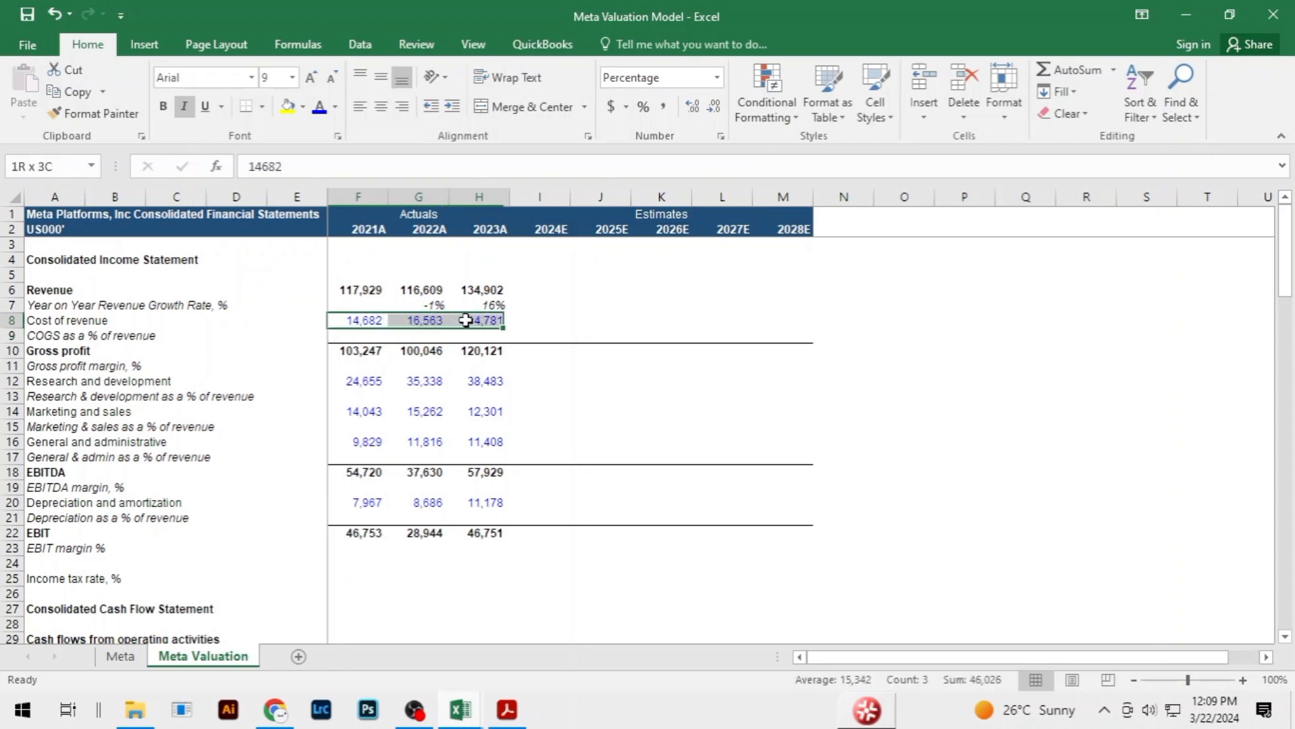
{"action": "left_click", "coordinate": [120, 656]}
{"action": "left_click_drag", "start_coordinate": [352, 308], "coordinate": [493, 310]}
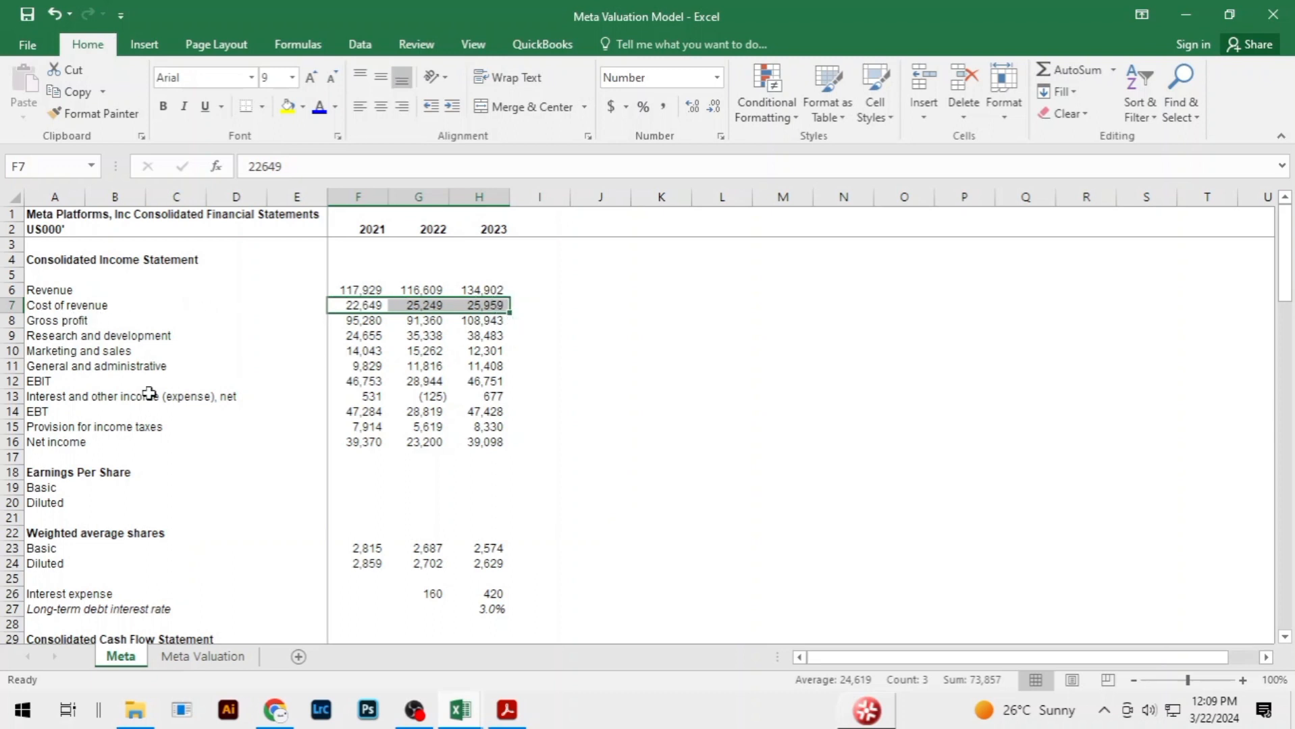
{"action": "left_click", "coordinate": [243, 656]}
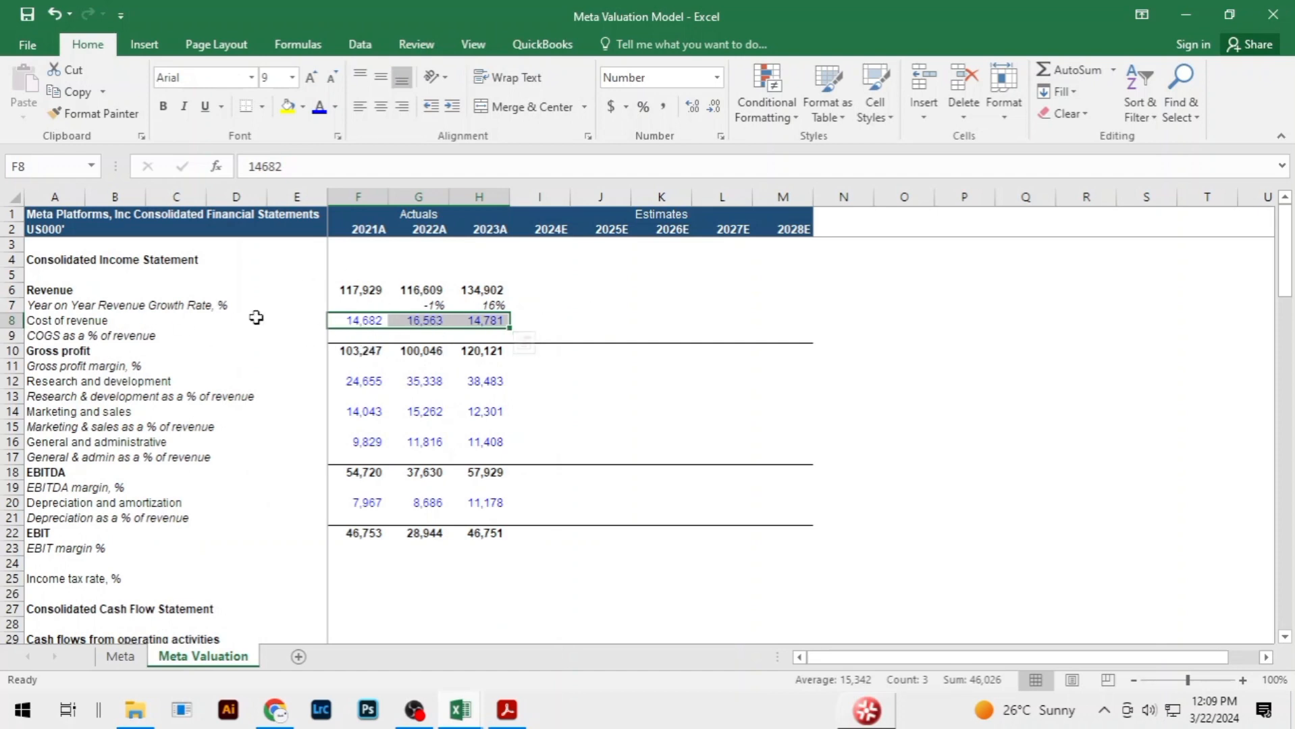
{"action": "left_click", "coordinate": [418, 320]}
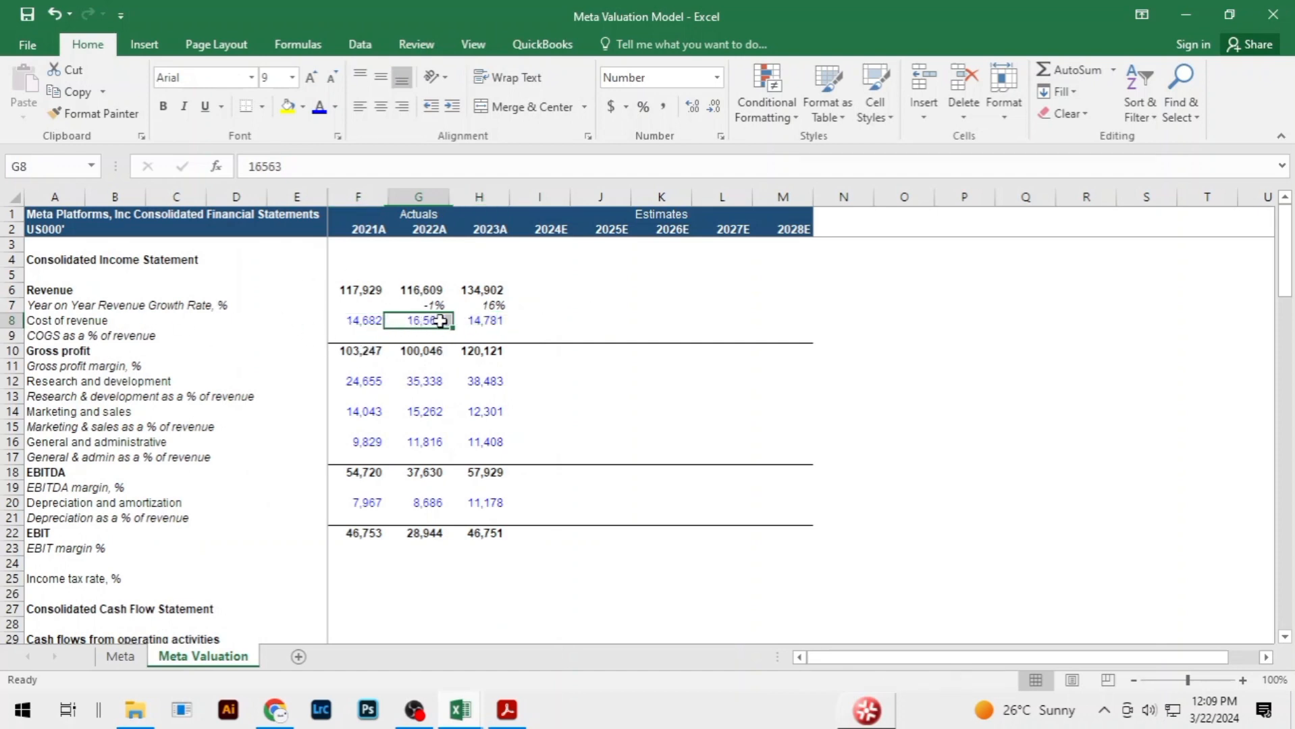
Switch to the 2023 Meta Annual Report PDF and step through the "depreciation" matches to the Cost of Revenue note
{"action": "left_click", "coordinate": [515, 715]}
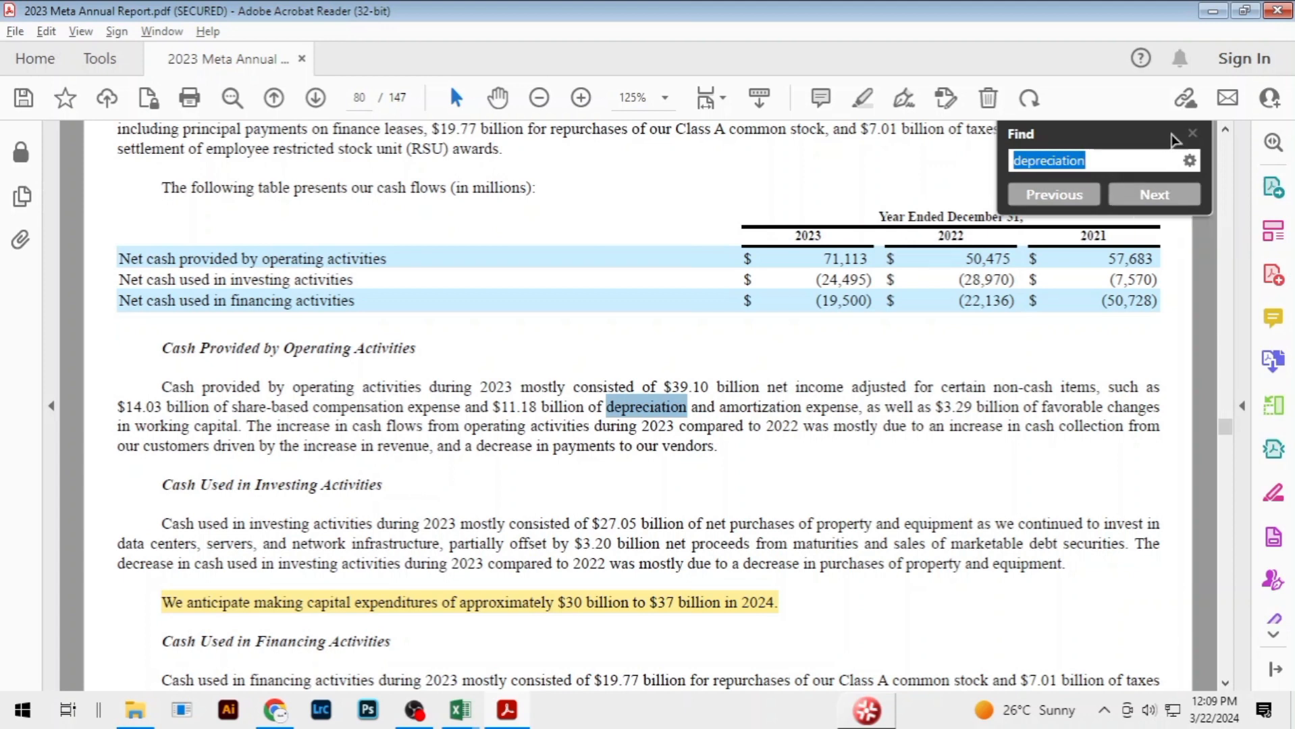
{"action": "left_click", "coordinate": [1149, 197]}
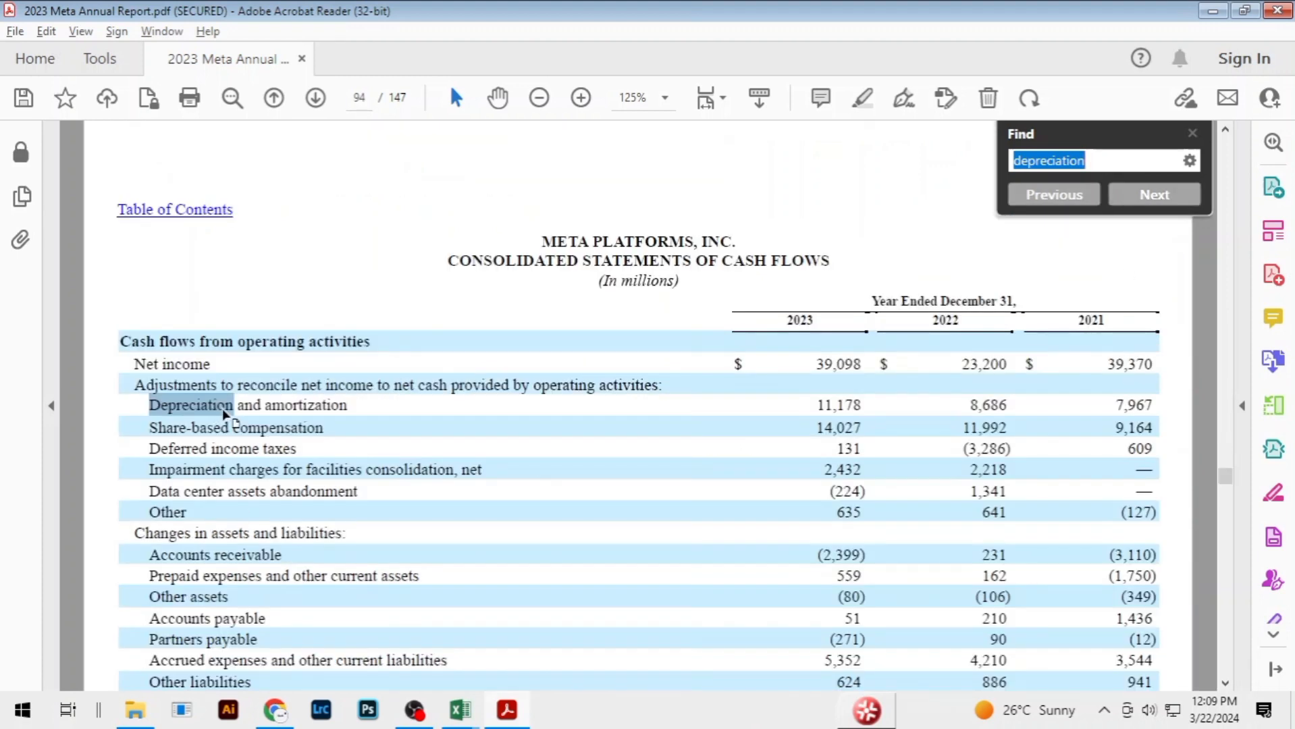
{"action": "left_click", "coordinate": [1156, 195]}
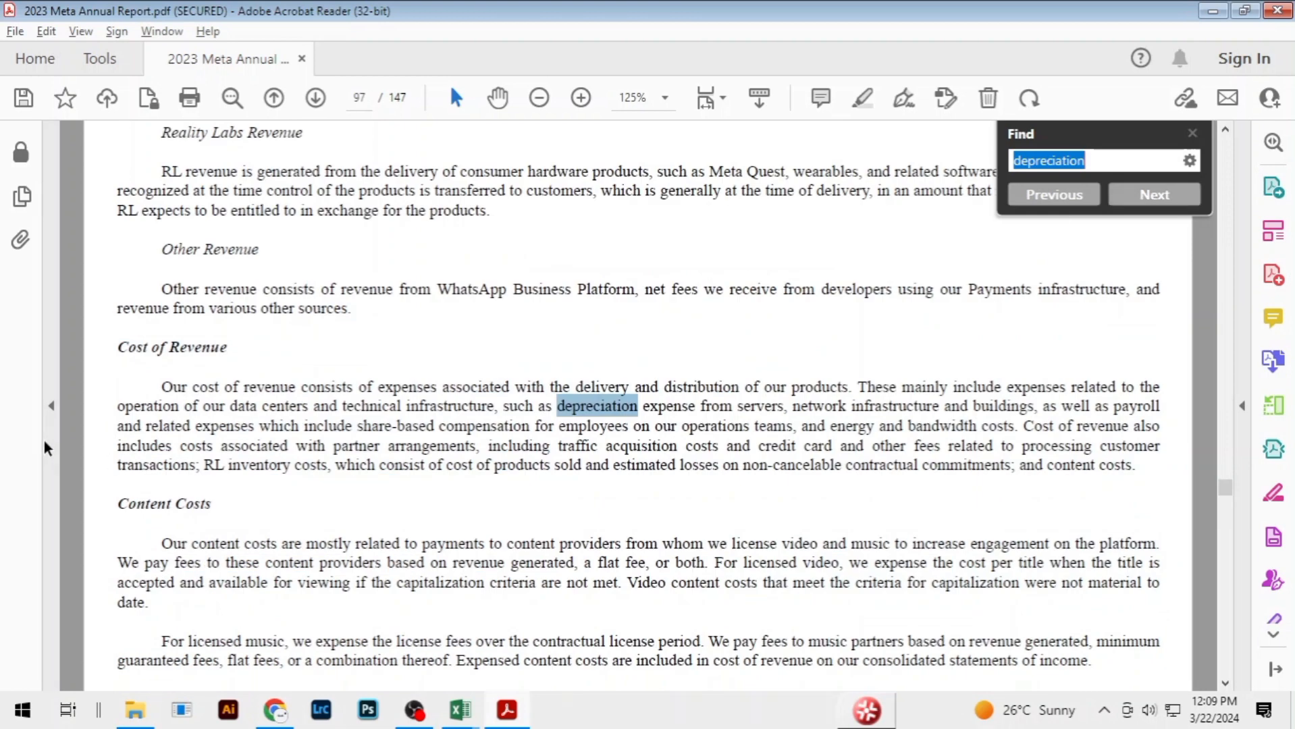
Highlight "such as depreciation expense from servers, network infrastructure and buildings," in the Cost of Revenue paragraph and go to the following depreciation match
{"action": "left_click", "coordinate": [394, 425]}
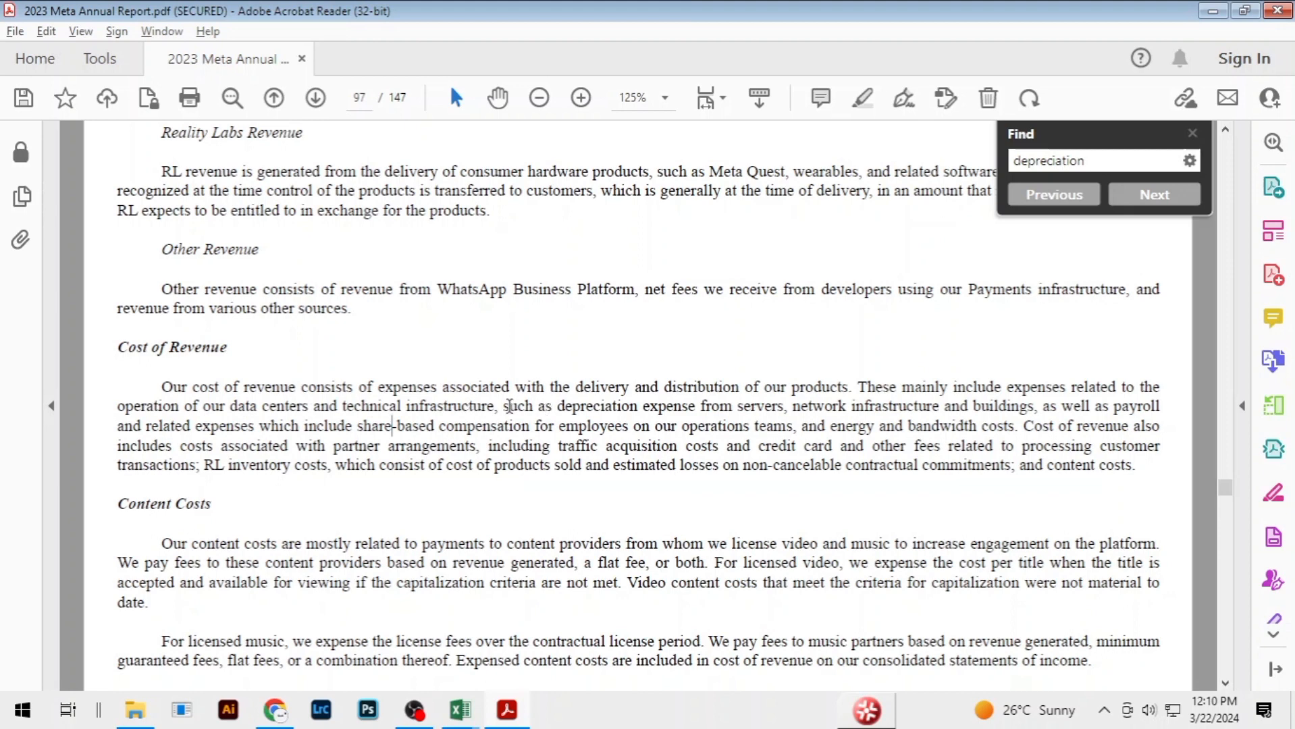
{"action": "left_click_drag", "start_coordinate": [503, 406], "coordinate": [1036, 409]}
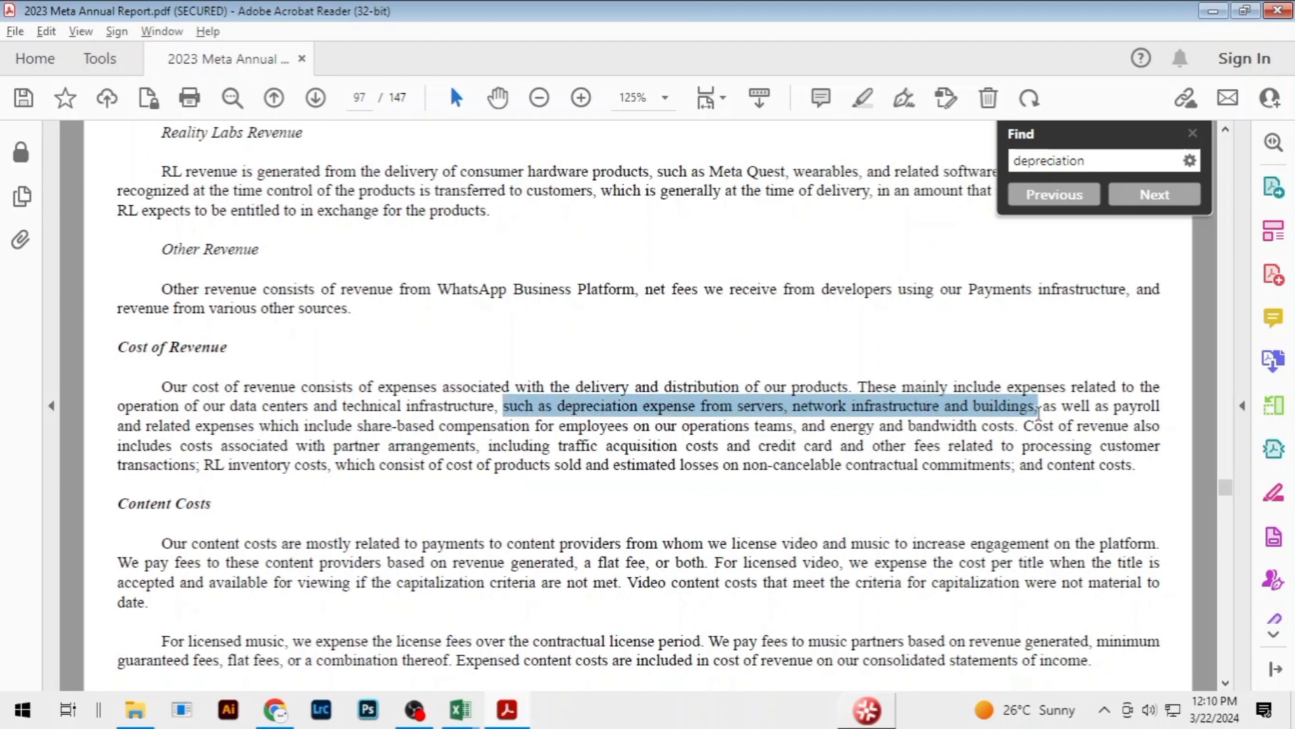
{"action": "left_click", "coordinate": [1029, 370]}
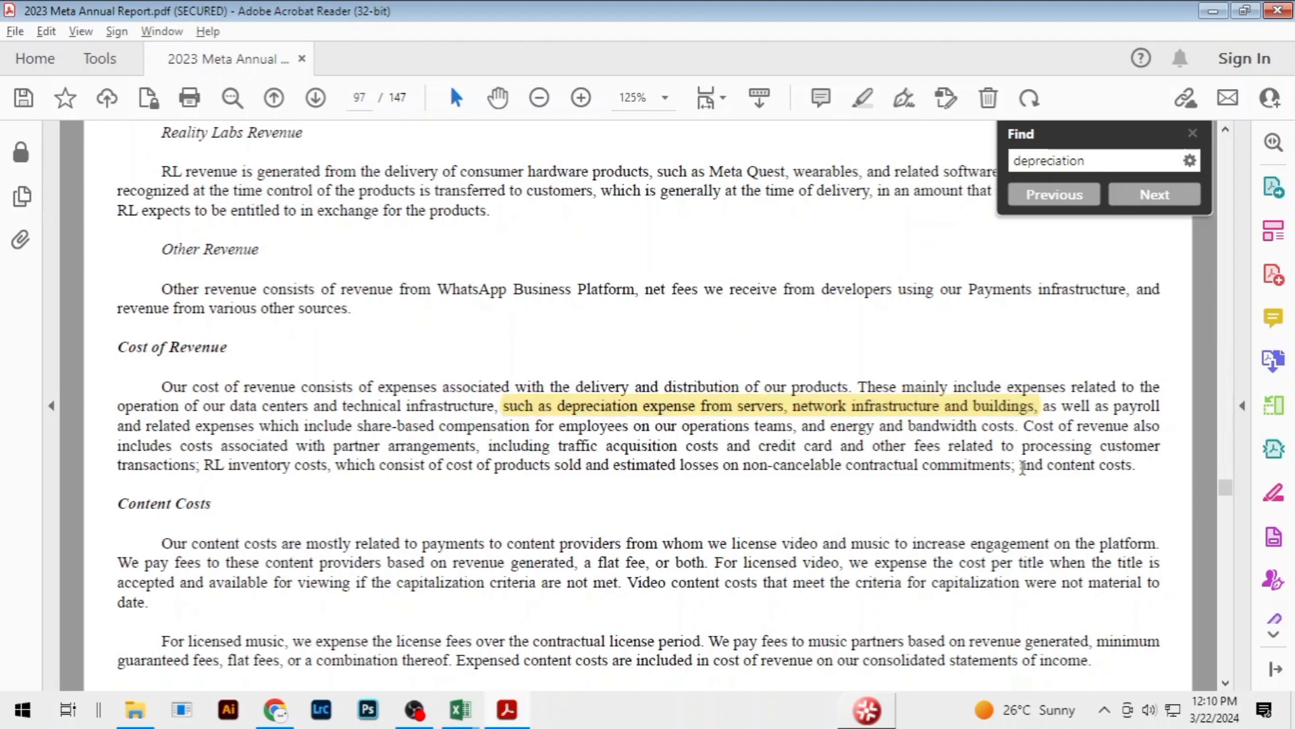
{"action": "left_click", "coordinate": [1156, 195]}
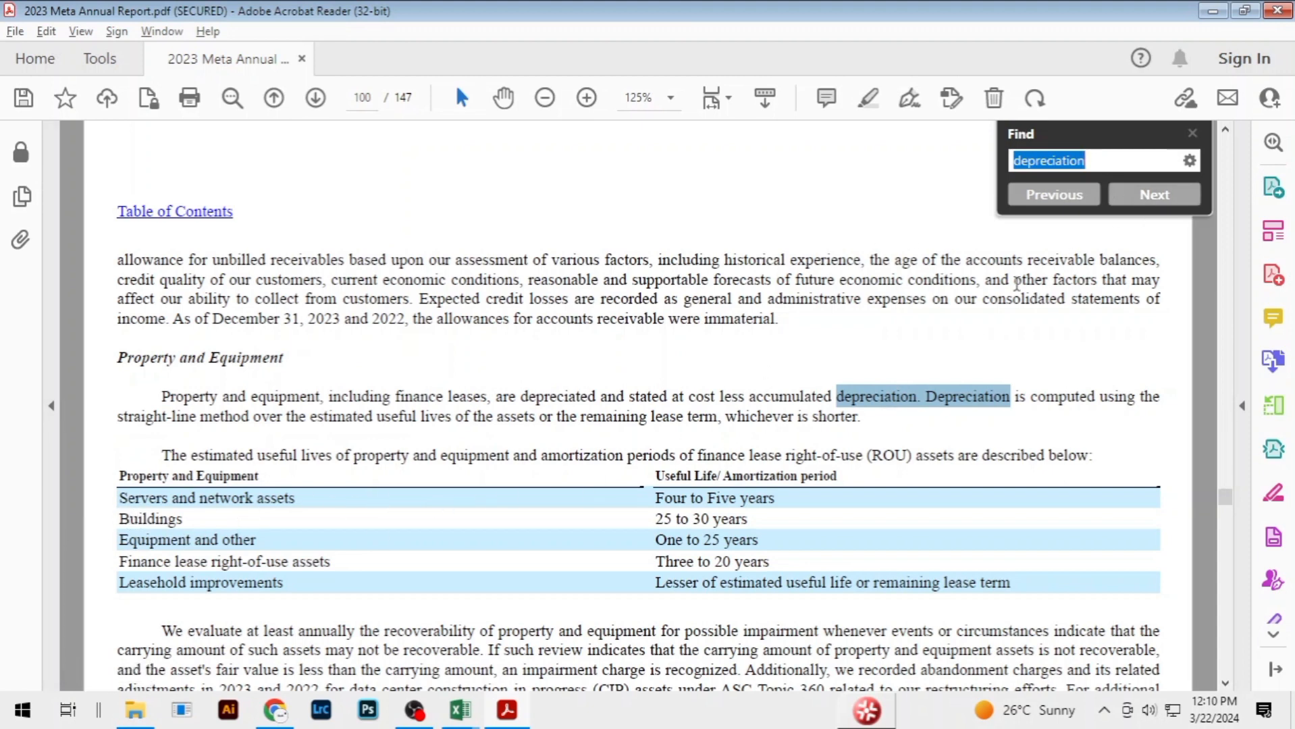
Return to the Meta Valuation Model workbook and calculate COGS as a % of revenue in F9 as =F8/F6, filling it across to 2023A
{"action": "left_click", "coordinate": [461, 710]}
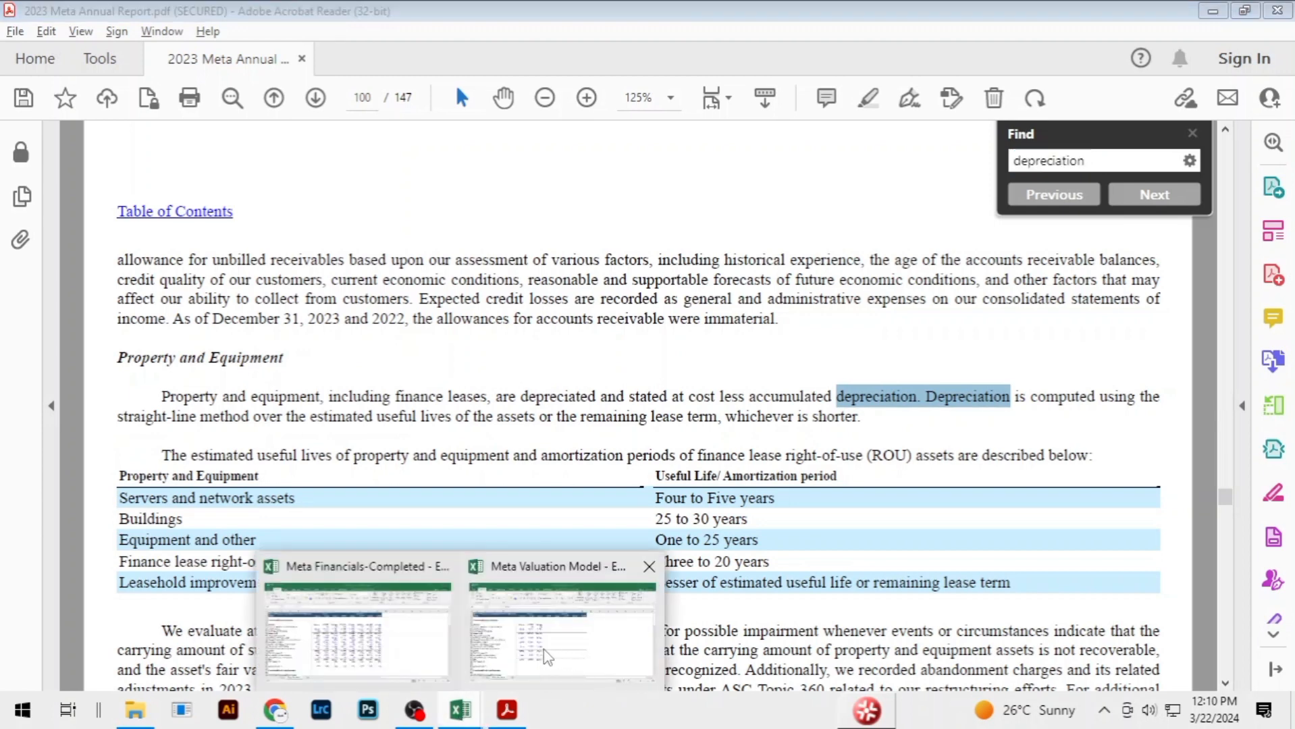
{"action": "left_click", "coordinate": [581, 659]}
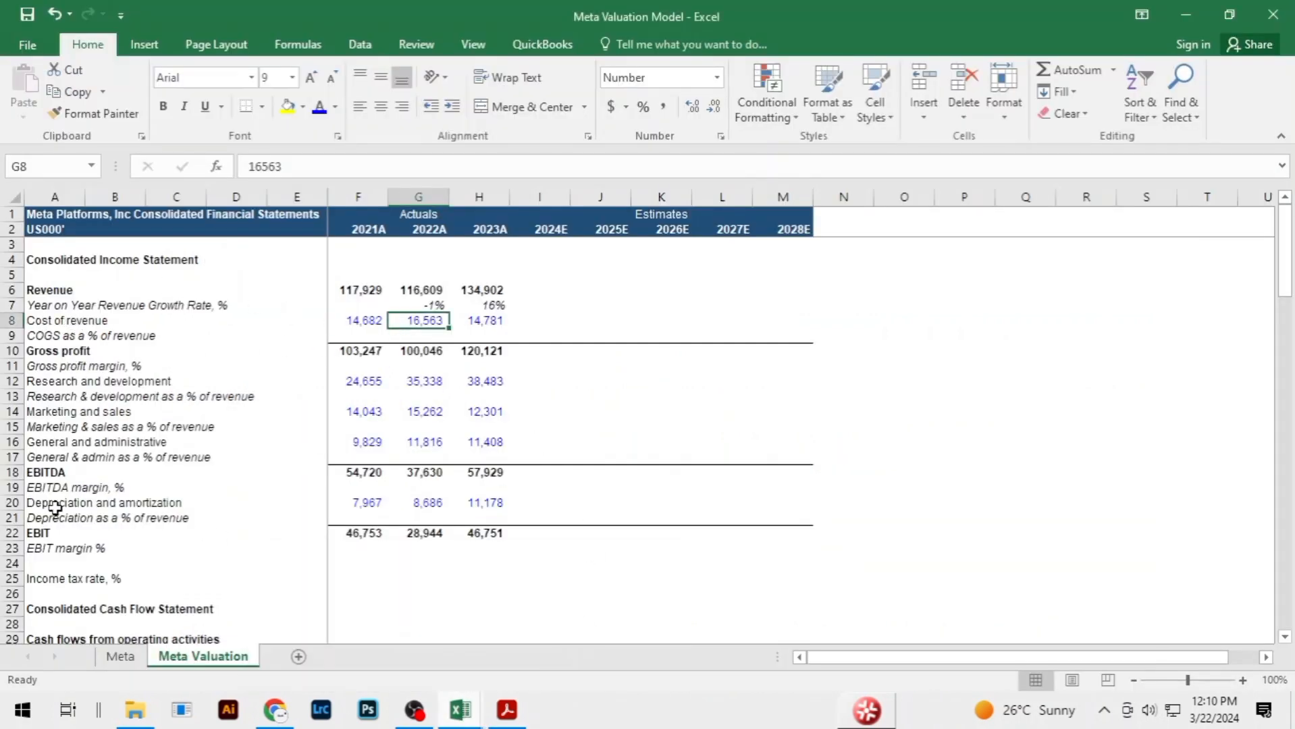
{"action": "left_click", "coordinate": [360, 334]}
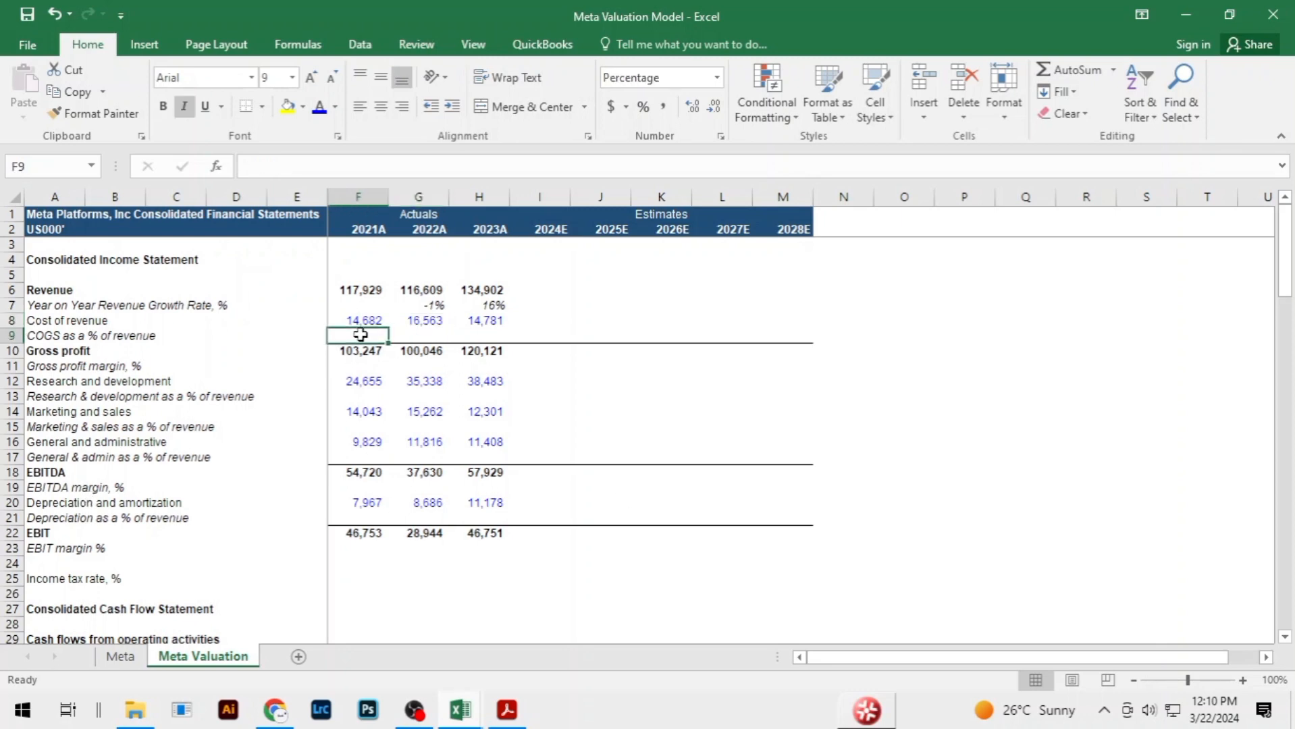
{"action": "type", "text": "="}
{"action": "key", "text": "Up"}
{"action": "type", "text": "/"}
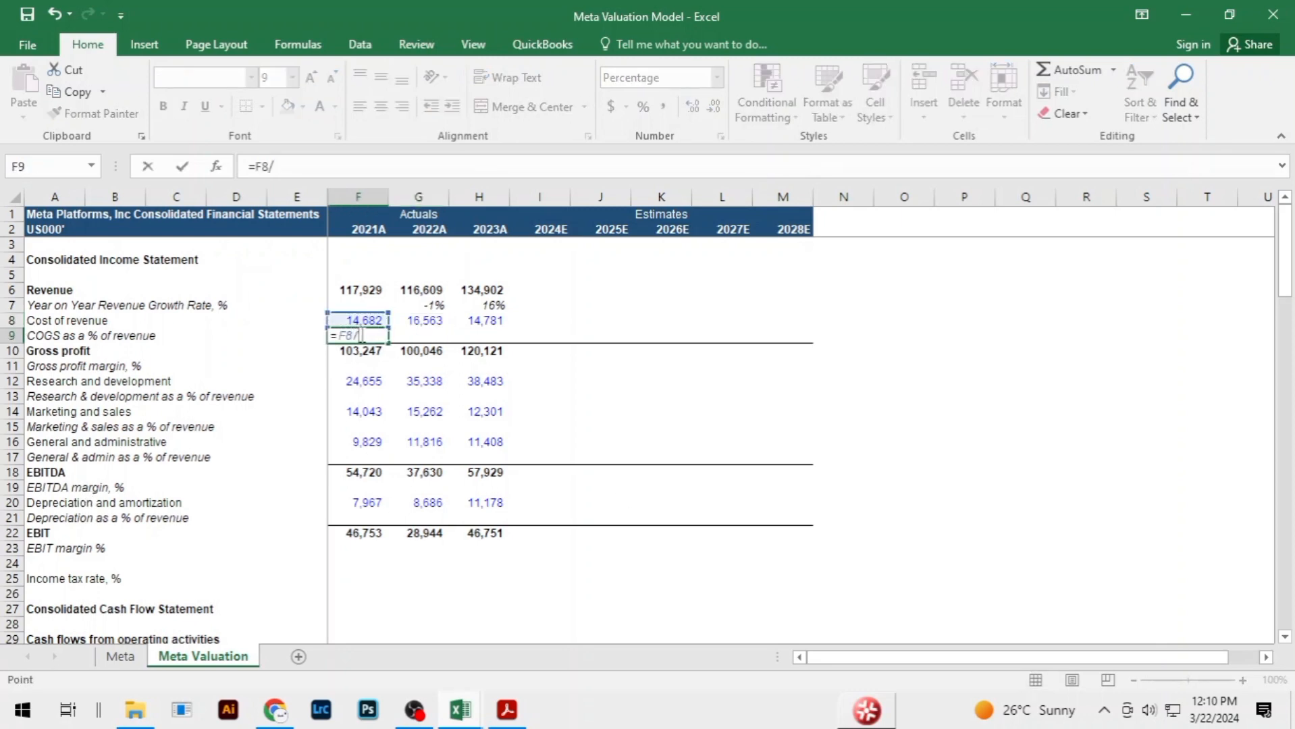
{"action": "key", "text": "Up"}
{"action": "key", "text": "Up"}
{"action": "key", "text": "Up"}
{"action": "key", "text": "Return"}
{"action": "left_click", "coordinate": [361, 334]}
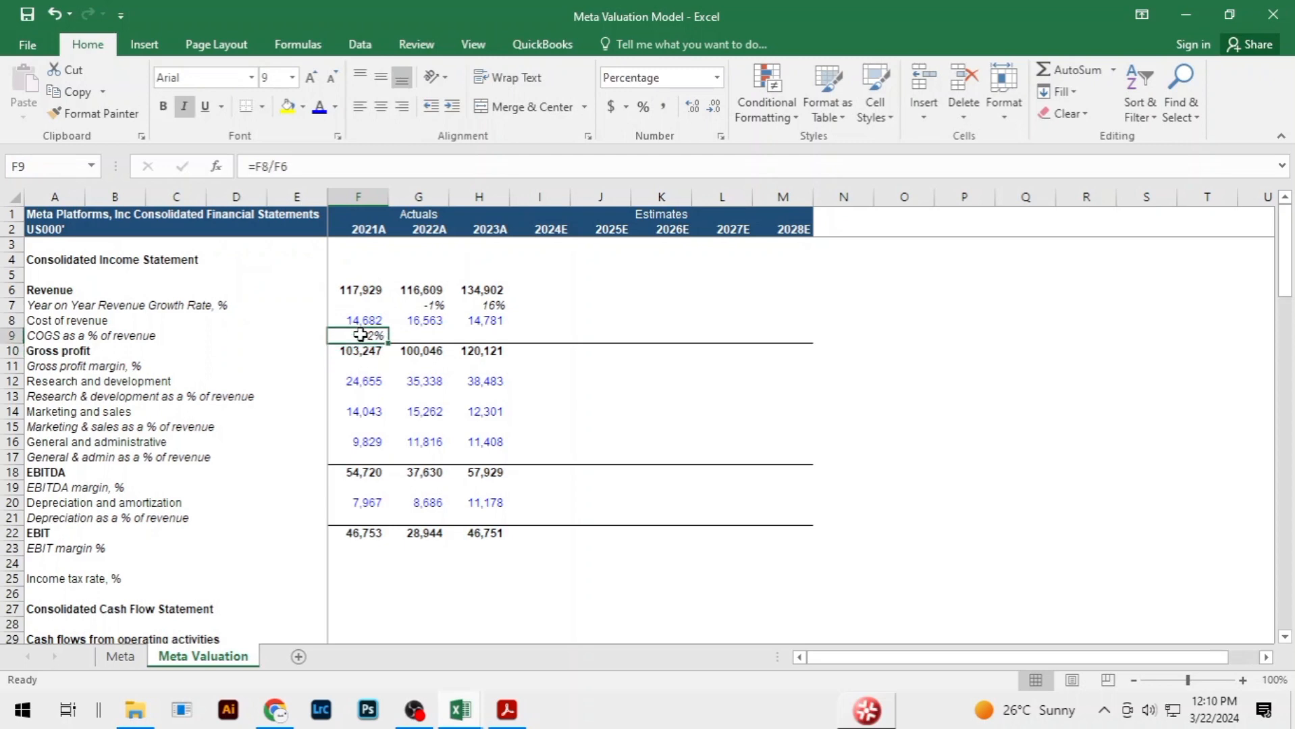
{"action": "key", "text": "shift+Right"}
{"action": "key", "text": "shift+Right"}
{"action": "key", "text": "ctrl+r"}
Calculate the 2021A gross profit margin in F11 as =F10/F6 and fill it across to 2023A
{"action": "key", "text": "Down"}
{"action": "key", "text": "Down"}
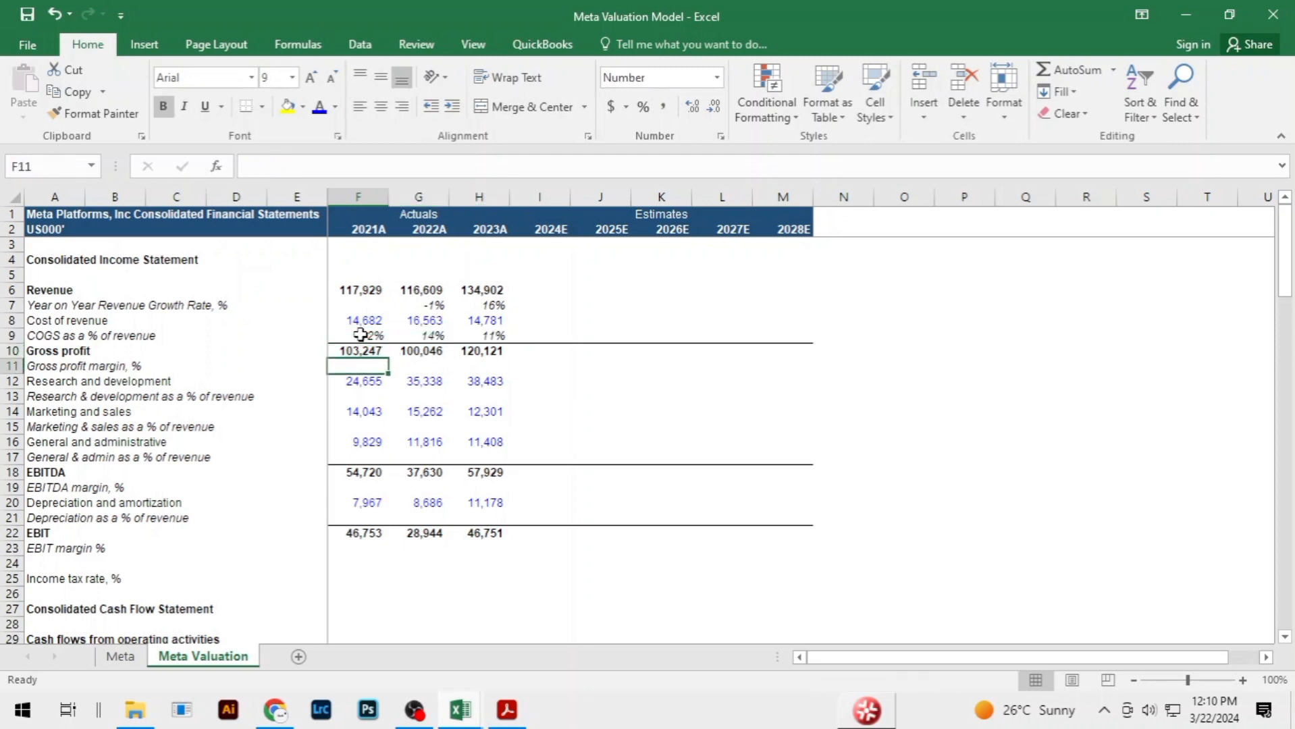
{"action": "type", "text": "="}
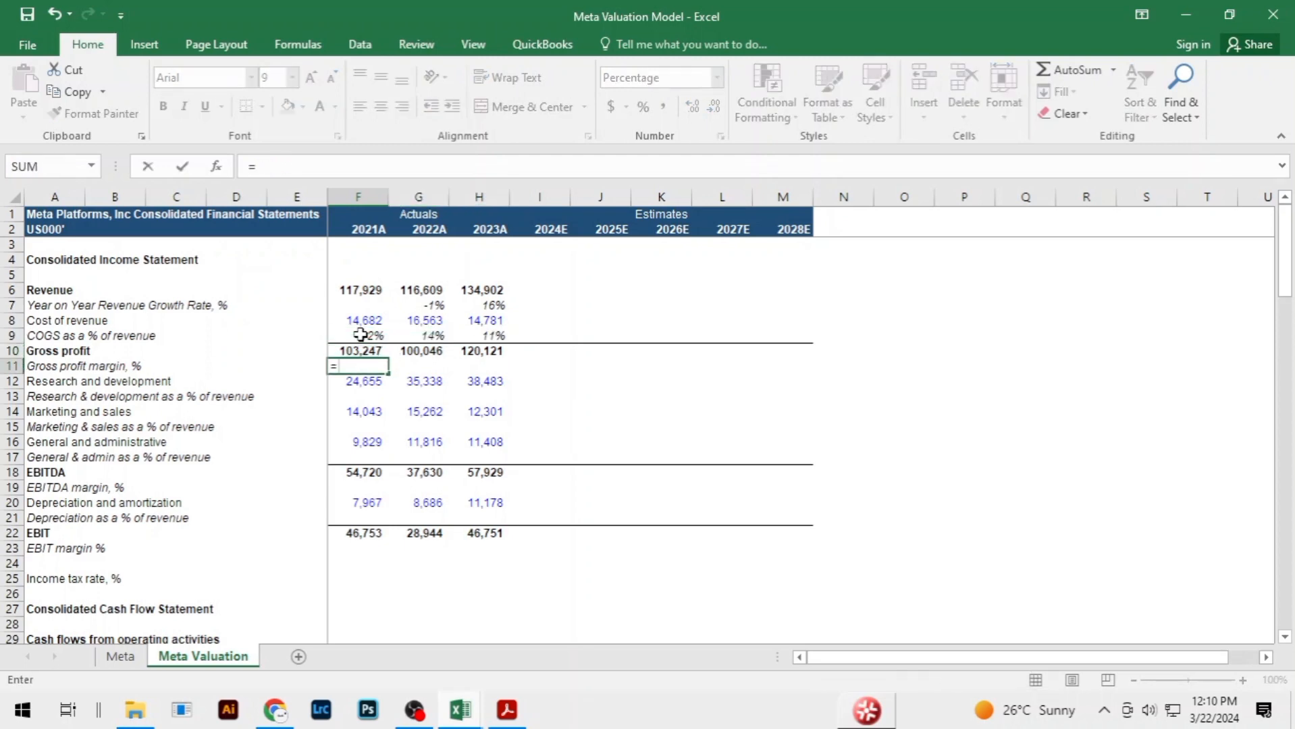
{"action": "key", "text": "Up"}
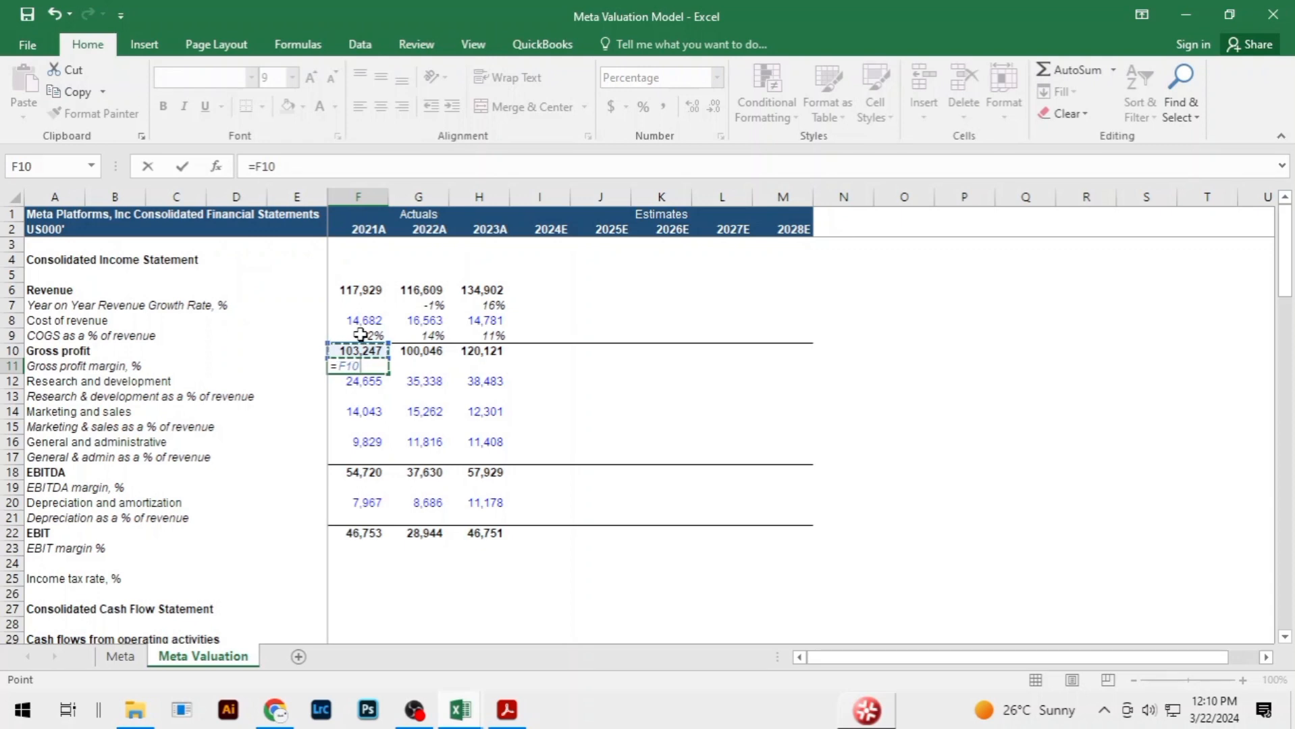
{"action": "type", "text": "/"}
{"action": "key", "text": "Up"}
{"action": "key", "text": "Up"}
{"action": "key", "text": "Up"}
{"action": "key", "text": "Up"}
{"action": "key", "text": "Up"}
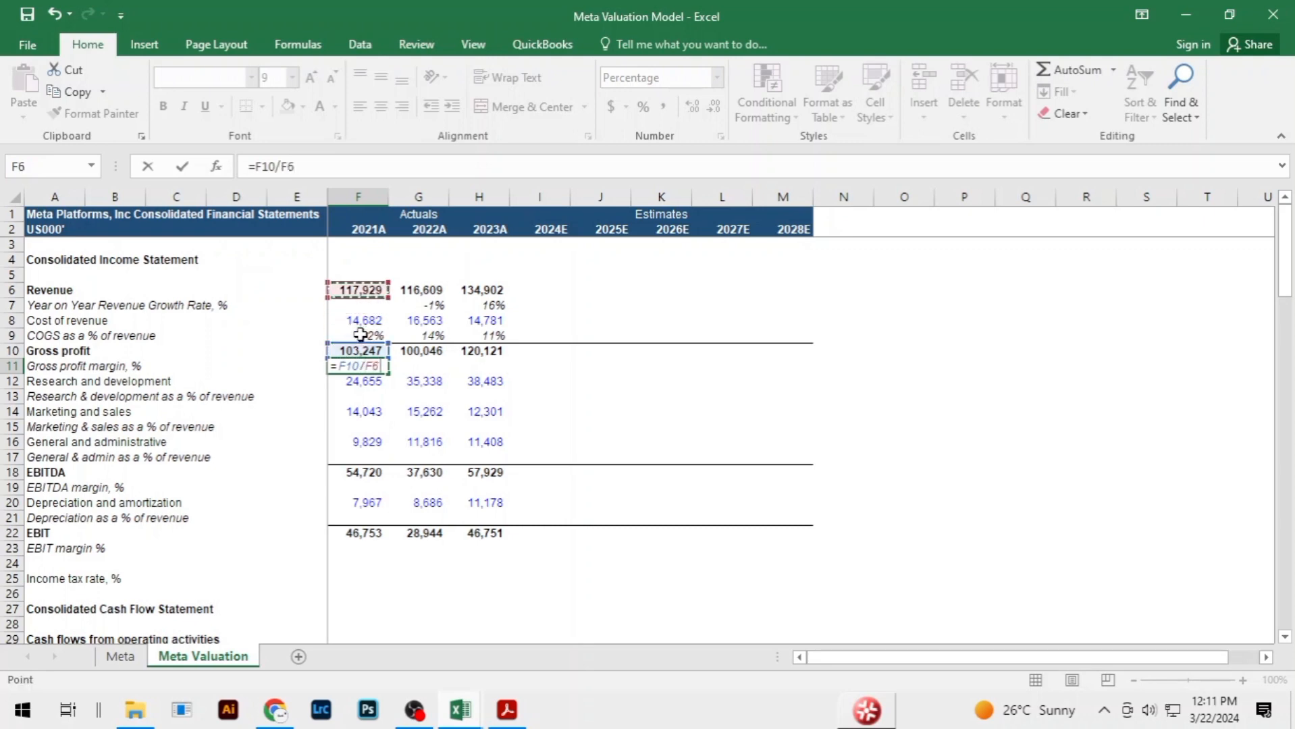
{"action": "key", "text": "Return"}
{"action": "key", "text": "Up"}
{"action": "key", "text": "shift+Right"}
{"action": "key", "text": "shift+Right"}
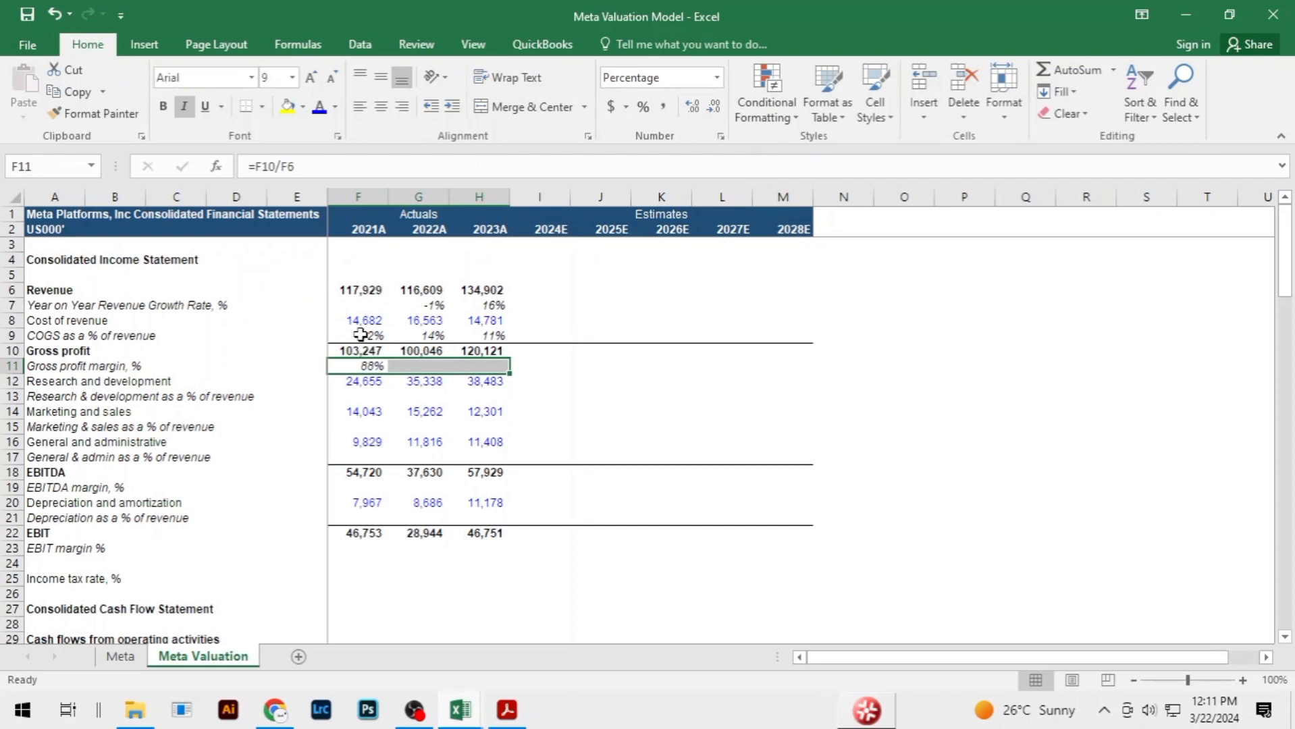
{"action": "key", "text": "ctrl+r"}
Calculate 2021A research & development as a % of revenue in F13 as =F12/F6 and fill it across to 2023A
{"action": "key", "text": "Down"}
{"action": "key", "text": "Down"}
{"action": "type", "text": "="}
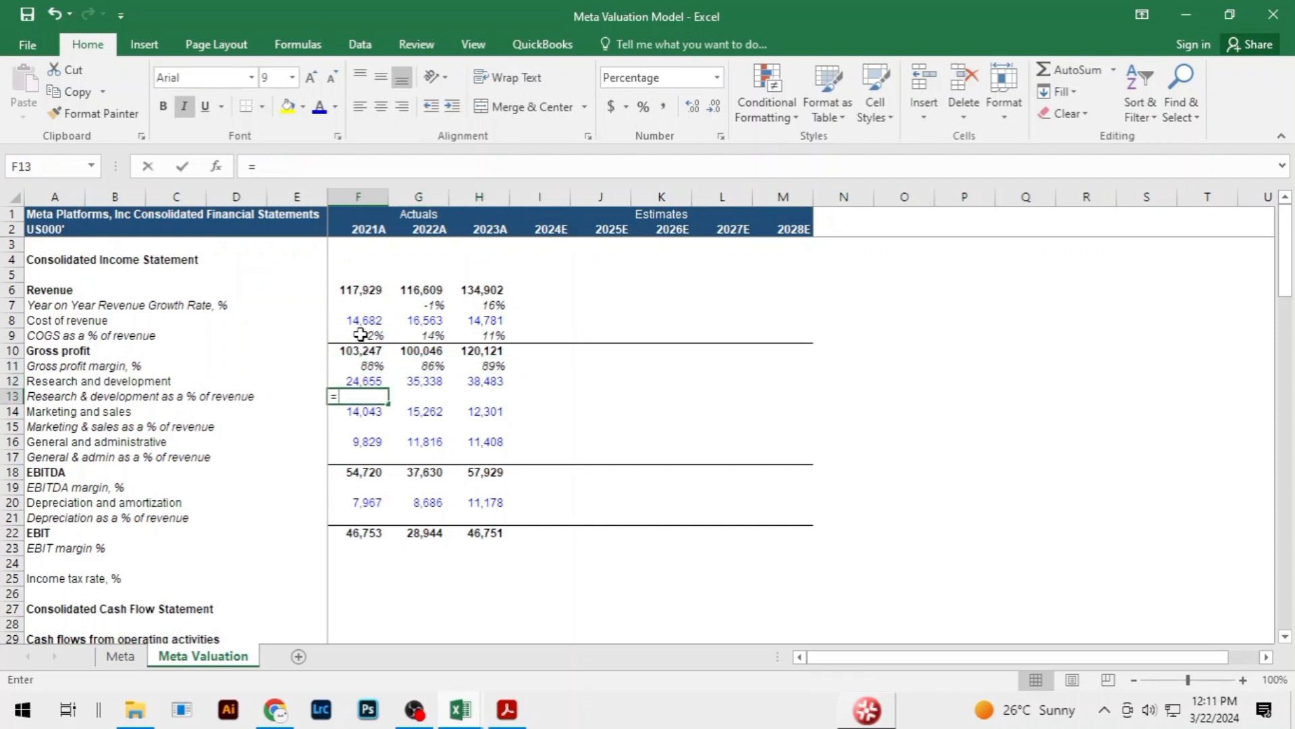
{"action": "key", "text": "Up"}
{"action": "type", "text": "/"}
{"action": "key", "text": "Up"}
{"action": "key", "text": "Up"}
{"action": "key", "text": "Up"}
{"action": "key", "text": "Up"}
{"action": "key", "text": "Up"}
{"action": "key", "text": "Up"}
{"action": "key", "text": "Up"}
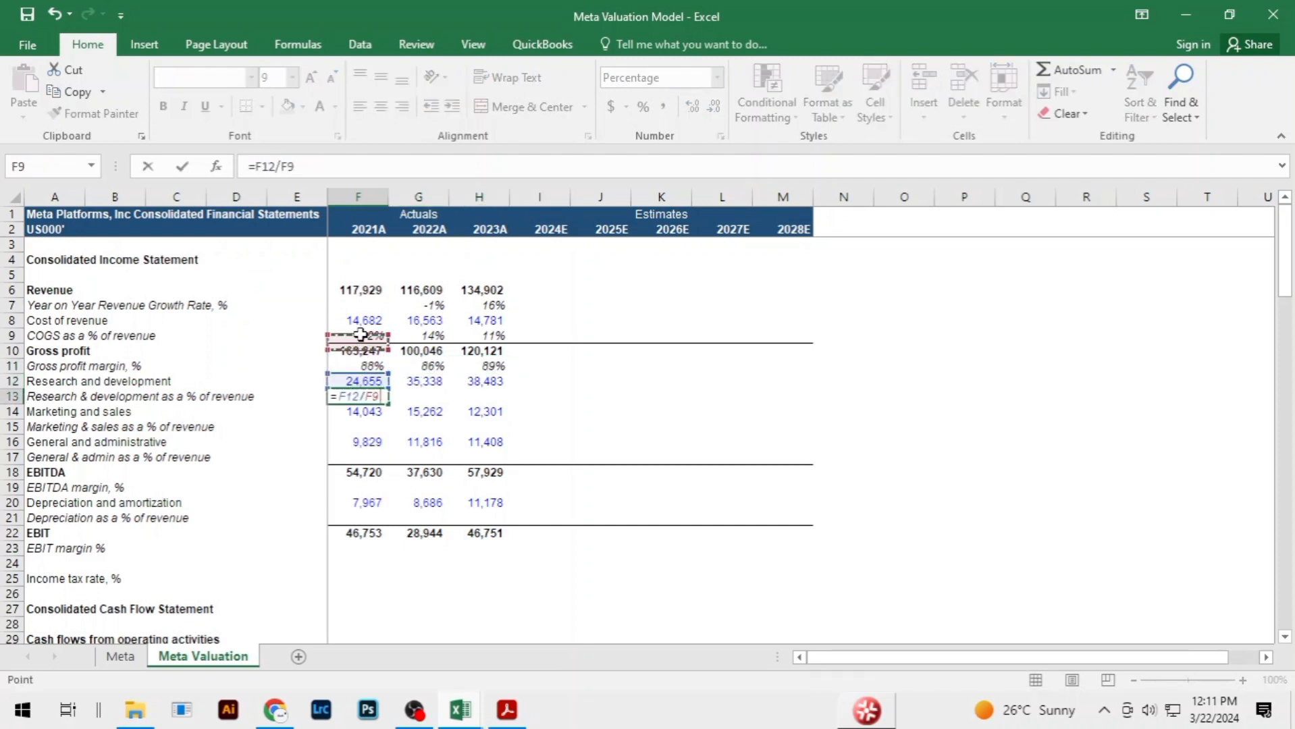
{"action": "key", "text": "ctrl+Return"}
{"action": "key", "text": "shift+Right"}
{"action": "key", "text": "shift+Right"}
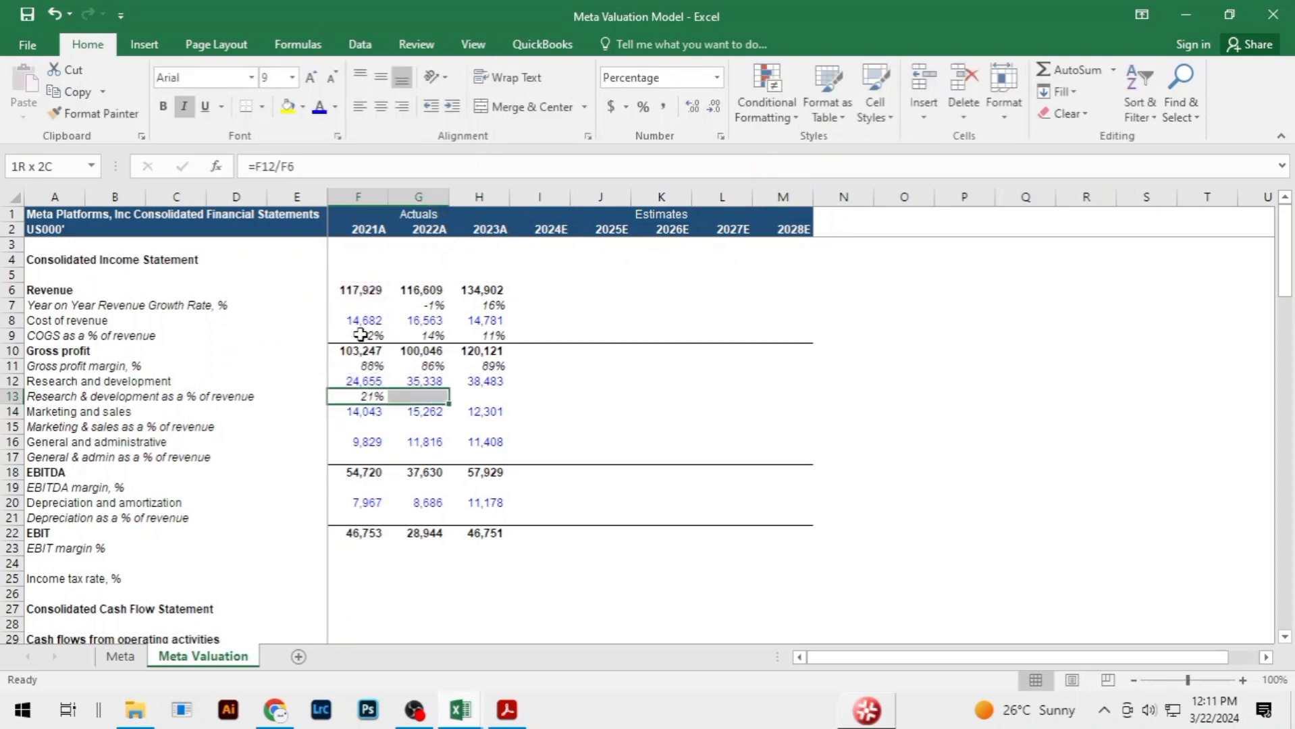
{"action": "key", "text": "ctrl+r"}
Calculate 2021A marketing & sales as a % of revenue in F15 as =F14/F6 and fill it across to 2023A
{"action": "key", "text": "Down"}
{"action": "key", "text": "Down"}
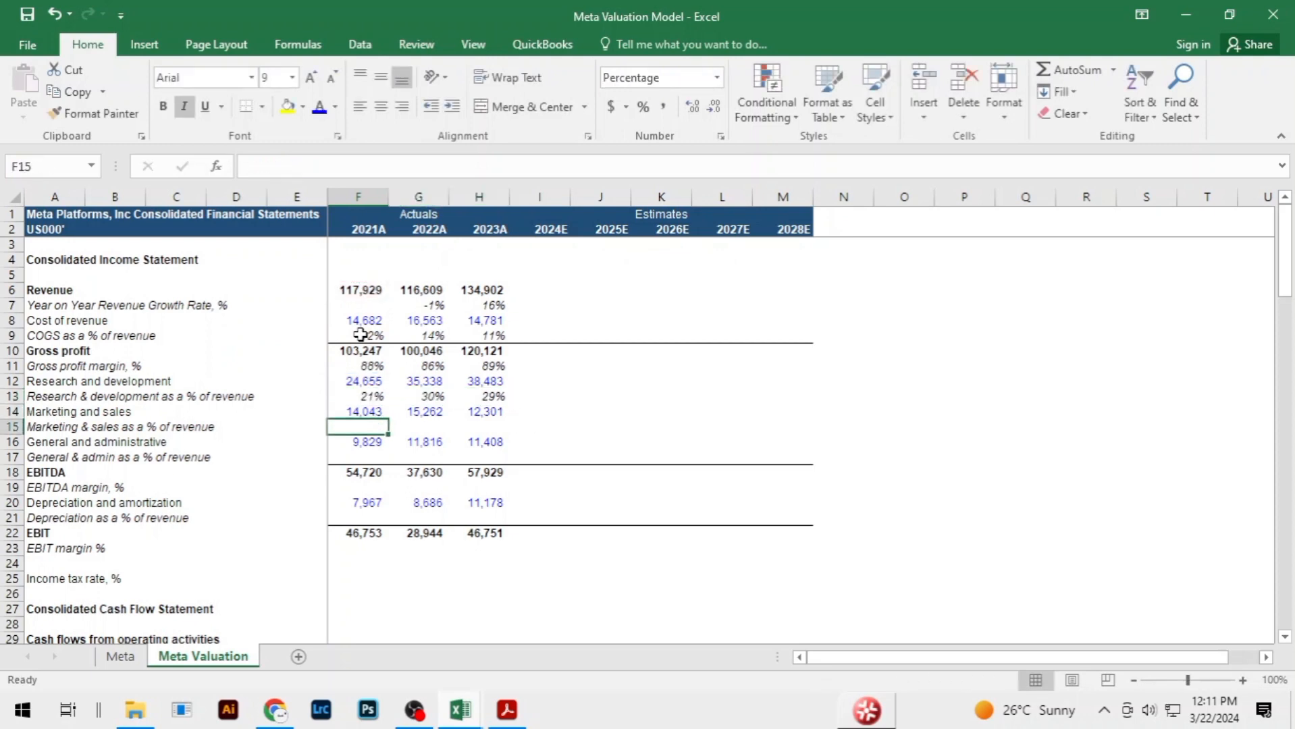
{"action": "type", "text": "="}
{"action": "key", "text": "Up"}
{"action": "type", "text": "/"}
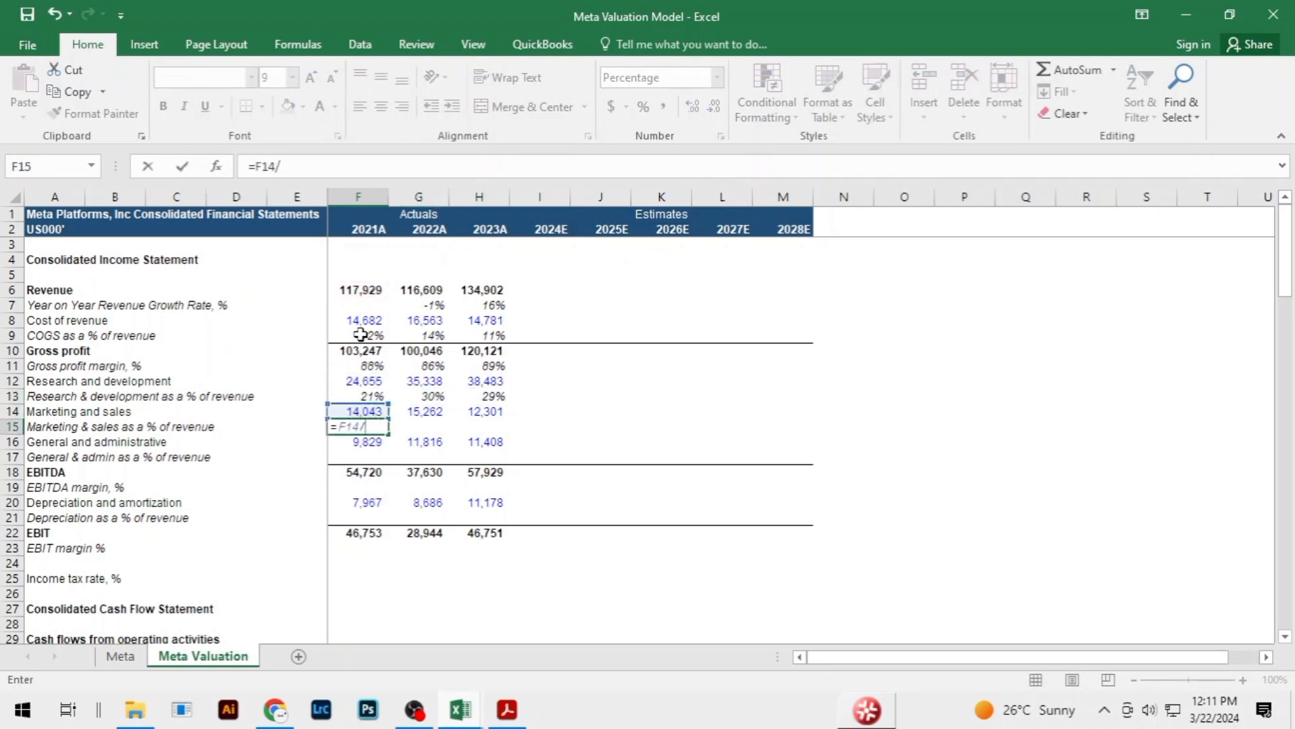
{"action": "key", "text": "Up"}
{"action": "key", "text": "Up"}
{"action": "key", "text": "Up"}
{"action": "key", "text": "Up"}
{"action": "key", "text": "Up"}
{"action": "key", "text": "Up"}
{"action": "key", "text": "Up"}
{"action": "key", "text": "Up"}
{"action": "key", "text": "Up"}
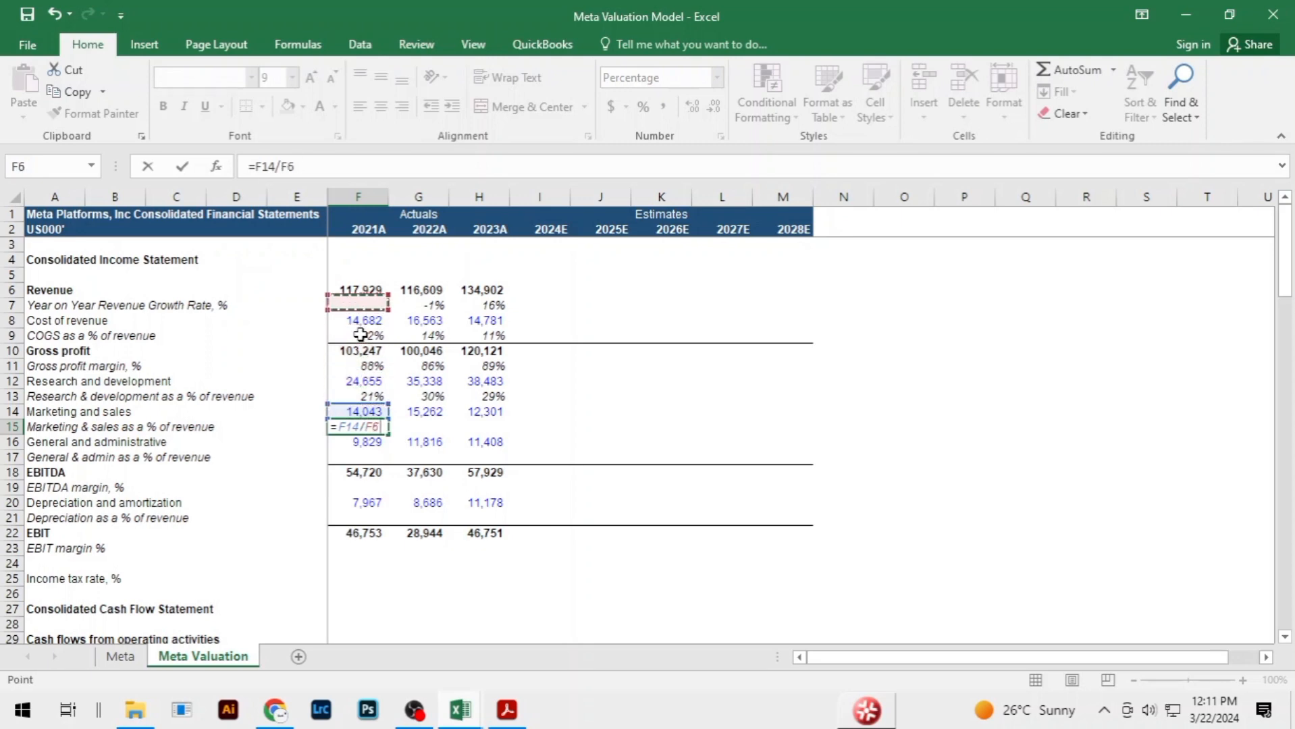
{"action": "key", "text": "Return"}
{"action": "key", "text": "Up"}
{"action": "key", "text": "shift+Right"}
{"action": "key", "text": "shift+Right"}
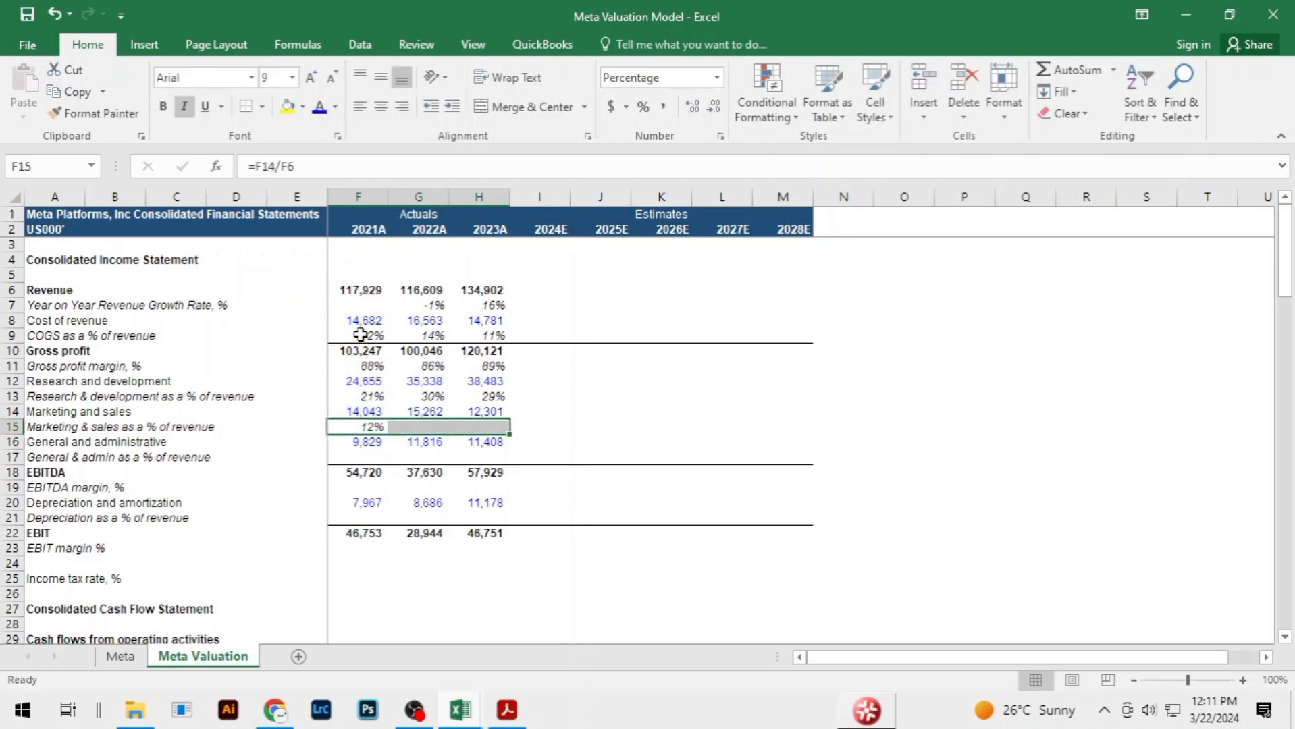
{"action": "key", "text": "ctrl+r"}
Calculate 2021A general & admin as a % of revenue in F17 as =F16/F6 and fill it across to 2023A
{"action": "key", "text": "Down"}
{"action": "key", "text": "Down"}
{"action": "type", "text": "="}
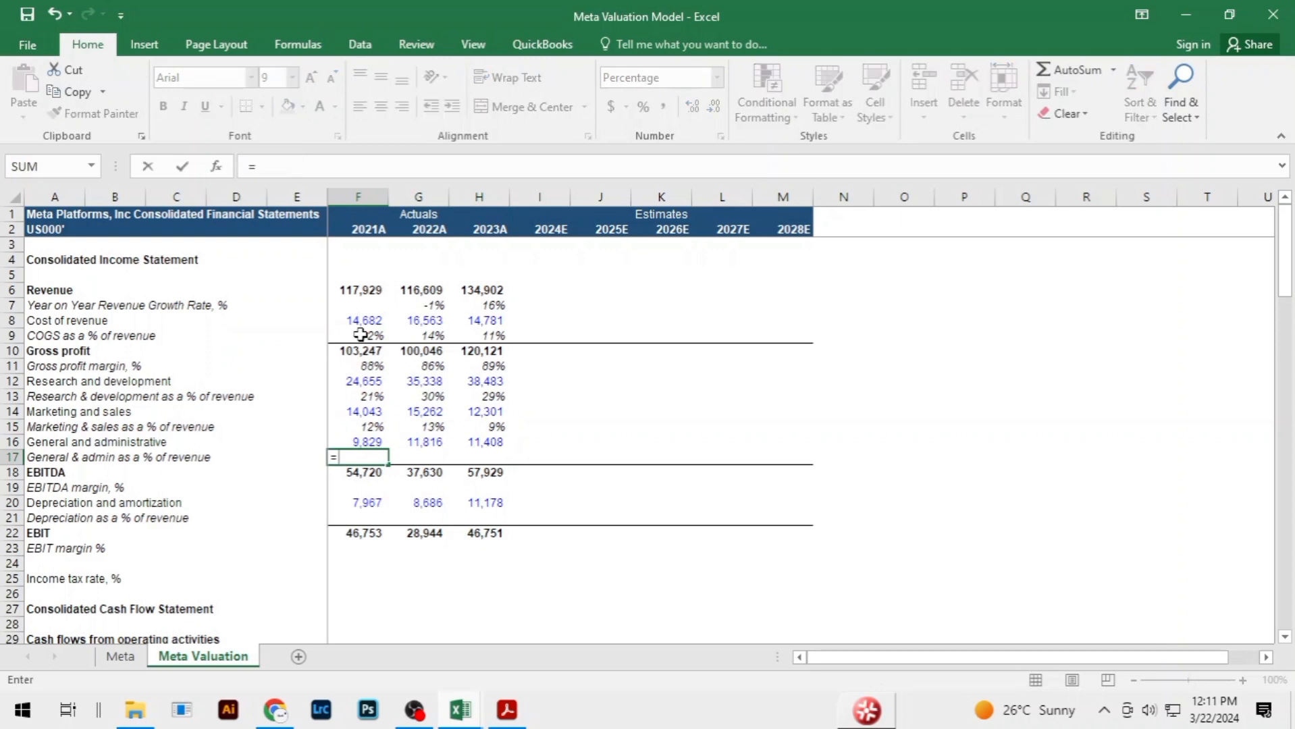
{"action": "key", "text": "Up"}
{"action": "type", "text": "/"}
{"action": "key", "text": "Up"}
{"action": "key", "text": "Up"}
{"action": "key", "text": "Up"}
{"action": "key", "text": "Up"}
{"action": "key", "text": "Up"}
{"action": "key", "text": "Up"}
{"action": "key", "text": "Up"}
{"action": "key", "text": "Up"}
{"action": "key", "text": "Up"}
{"action": "key", "text": "Up"}
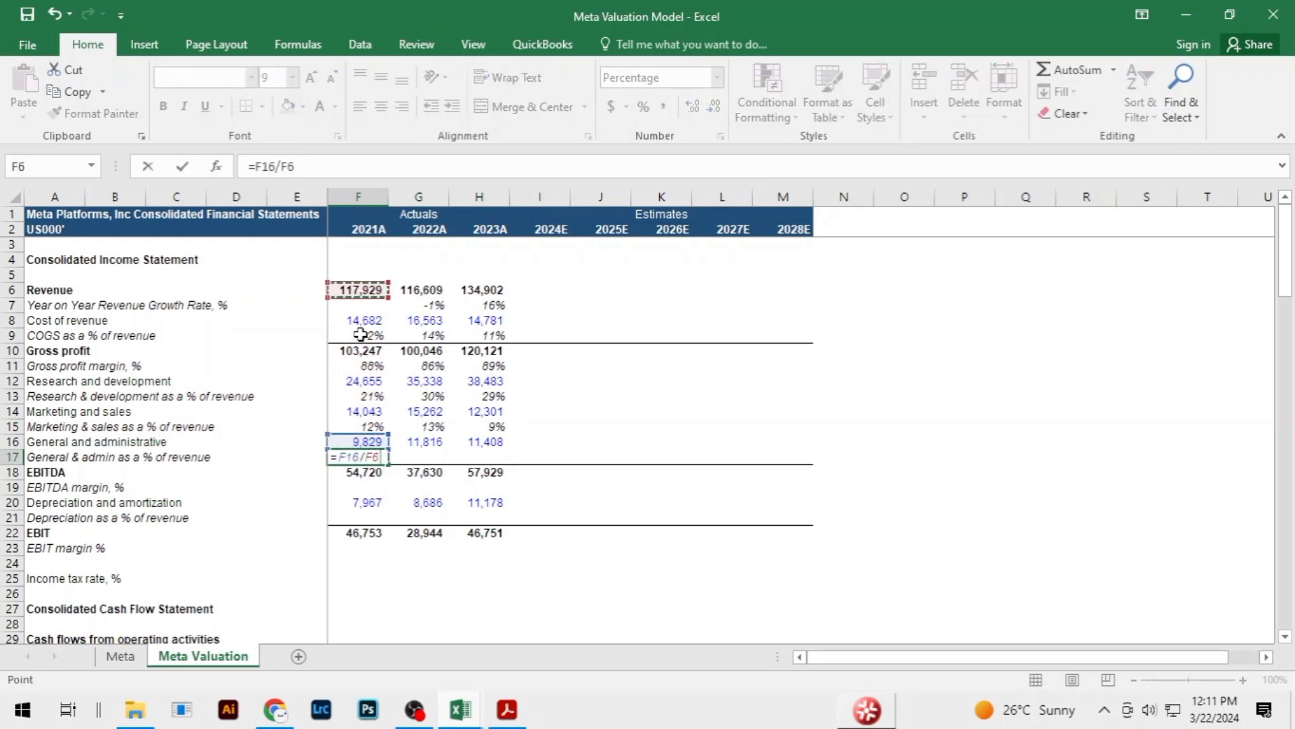
{"action": "key", "text": "Return"}
{"action": "key", "text": "Up"}
{"action": "key", "text": "shift+Right"}
{"action": "key", "text": "shift+Right"}
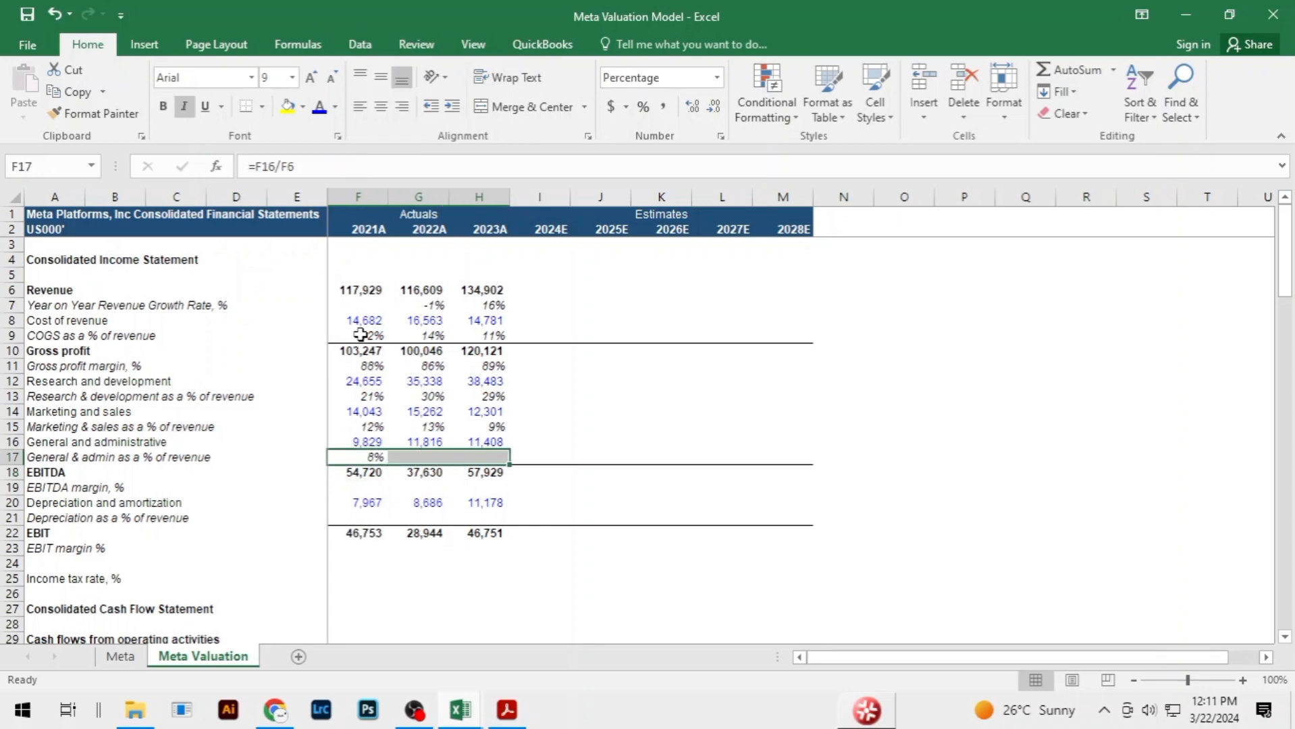
{"action": "key", "text": "ctrl+r"}
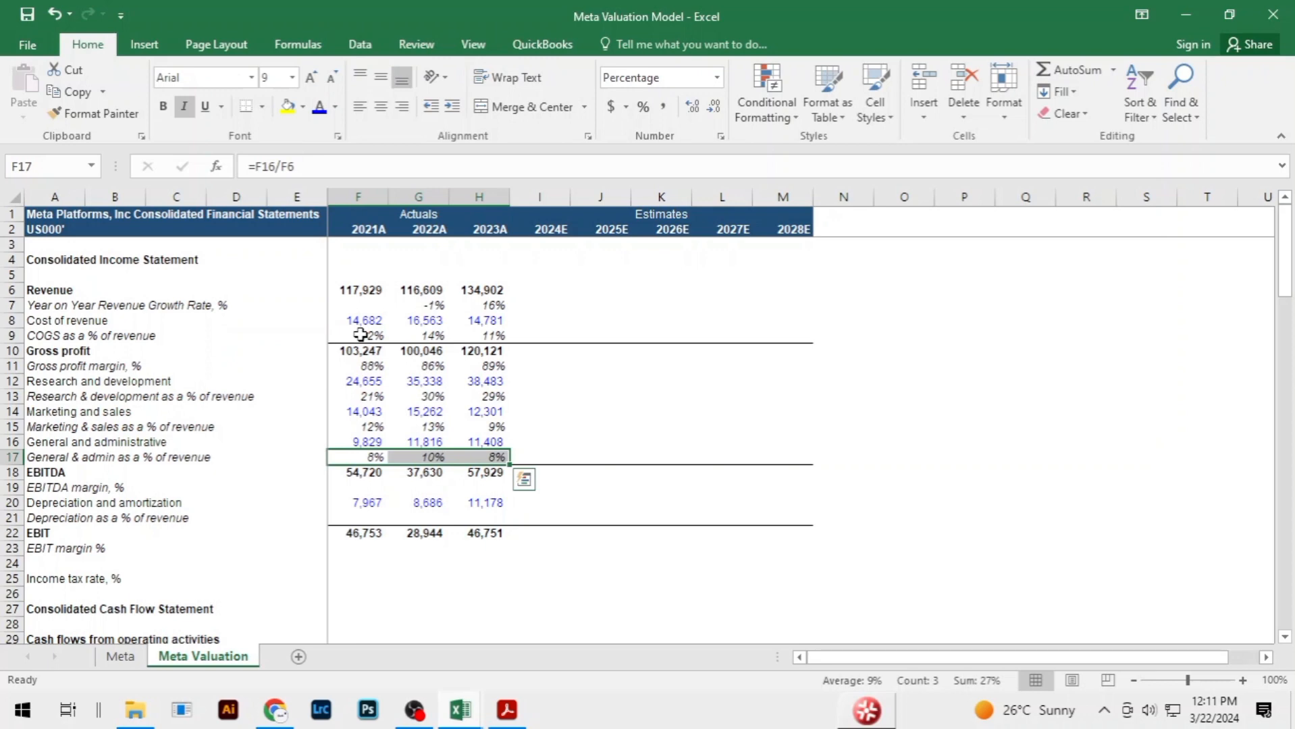
Calculate the 2021A EBITDA margin in F19 as =F18/F6 and fill it across to 2023A
{"action": "key", "text": "Down"}
{"action": "key", "text": "Down"}
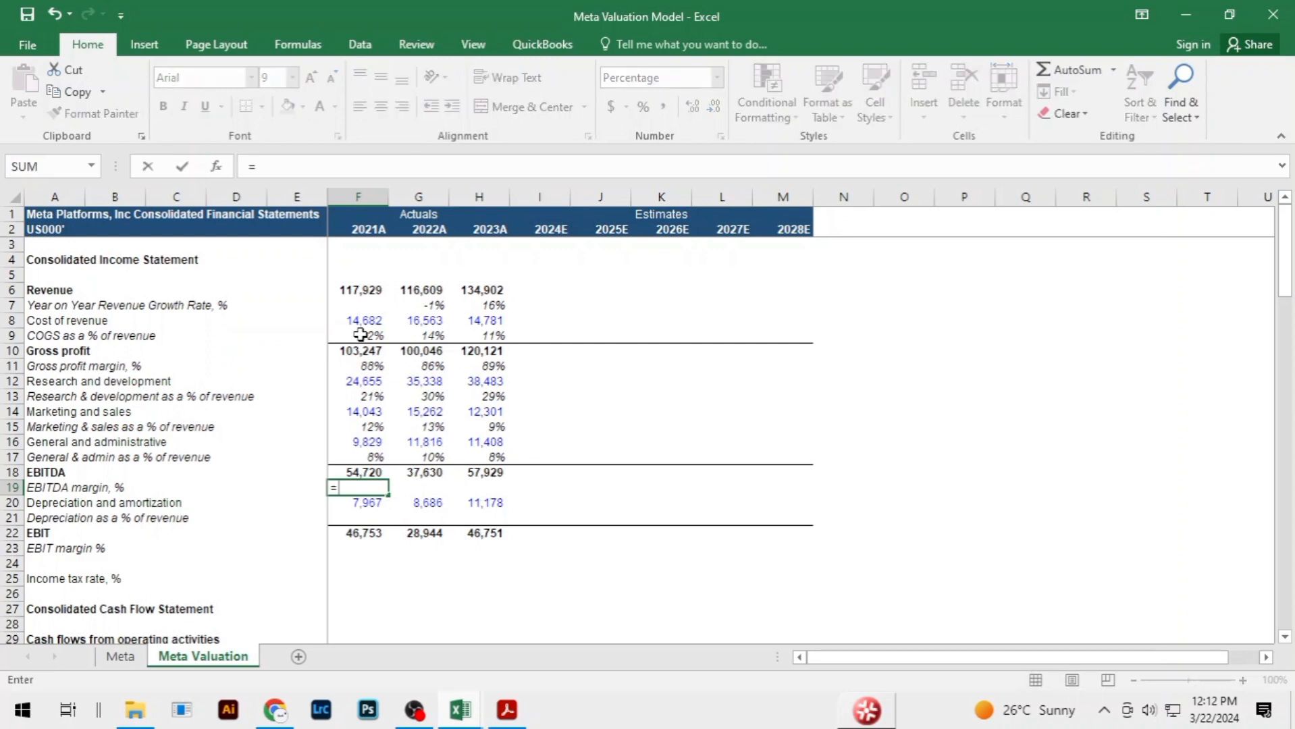
{"action": "type", "text": "="}
{"action": "key", "text": "Up"}
{"action": "type", "text": "/"}
{"action": "key", "text": "Up"}
{"action": "key", "text": "Up"}
{"action": "key", "text": "Up"}
{"action": "key", "text": "Up"}
{"action": "key", "text": "Up"}
{"action": "key", "text": "Up"}
{"action": "key", "text": "Up"}
{"action": "key", "text": "Up"}
{"action": "key", "text": "Up"}
{"action": "key", "text": "Up"}
{"action": "key", "text": "Up"}
{"action": "key", "text": "Up"}
{"action": "key", "text": "Up"}
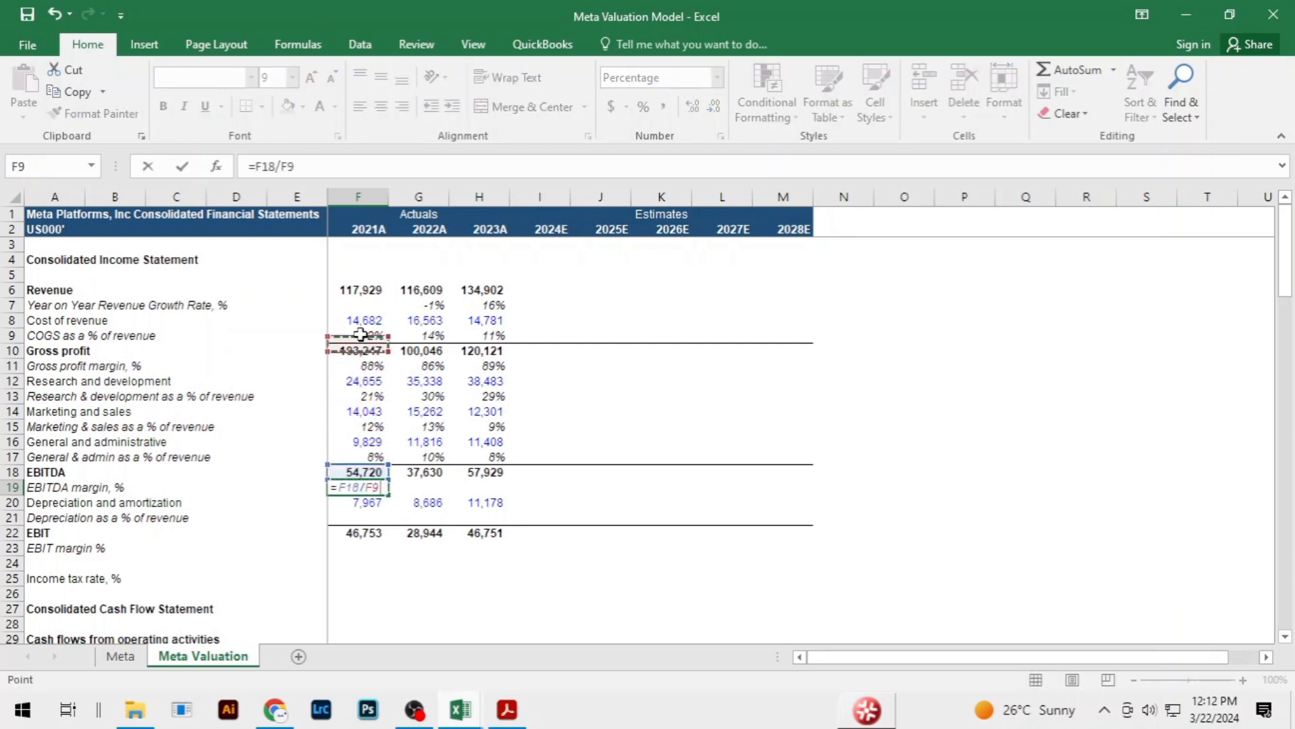
{"action": "key", "text": "Return"}
{"action": "key", "text": "Up"}
{"action": "key", "text": "shift+Right"}
{"action": "key", "text": "shift+Right"}
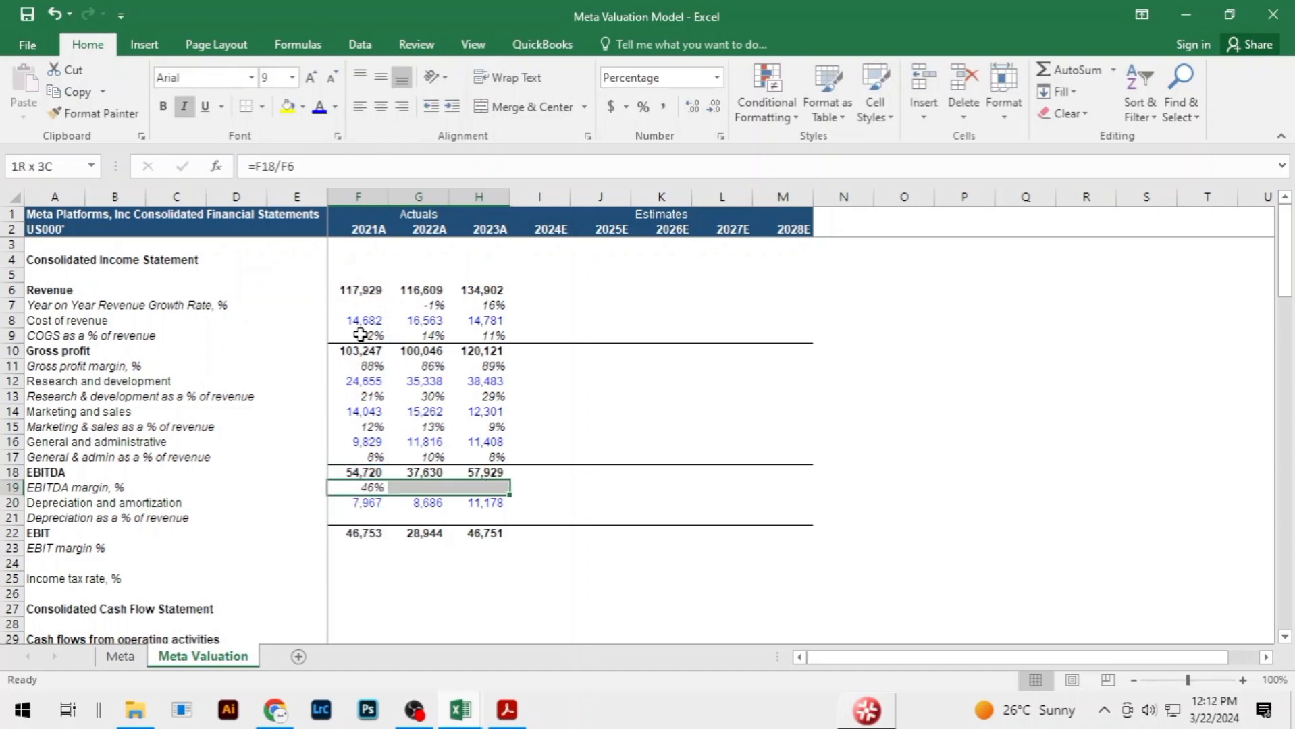
{"action": "key", "text": "ctrl+r"}
Calculate 2021A depreciation as a % of revenue in F21 as =F20/F6 and fill it across to 2023A
{"action": "key", "text": "Down"}
{"action": "key", "text": "Down"}
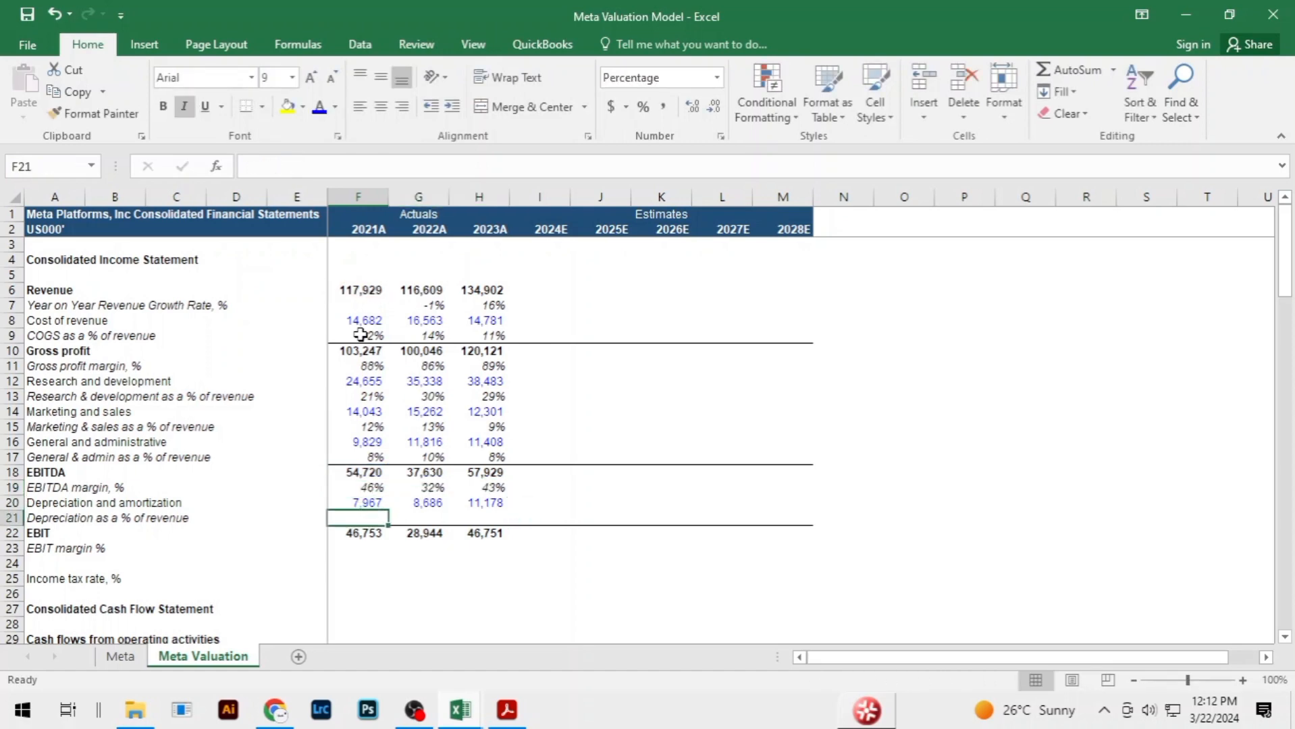
{"action": "type", "text": "="}
{"action": "key", "text": "Up"}
{"action": "type", "text": "/"}
{"action": "key", "text": "Up"}
{"action": "key", "text": "Up"}
{"action": "key", "text": "Up"}
{"action": "key", "text": "Up"}
{"action": "key", "text": "Up"}
{"action": "key", "text": "Up"}
{"action": "key", "text": "Up"}
{"action": "key", "text": "Up"}
{"action": "key", "text": "Up"}
{"action": "key", "text": "Up"}
{"action": "key", "text": "Up"}
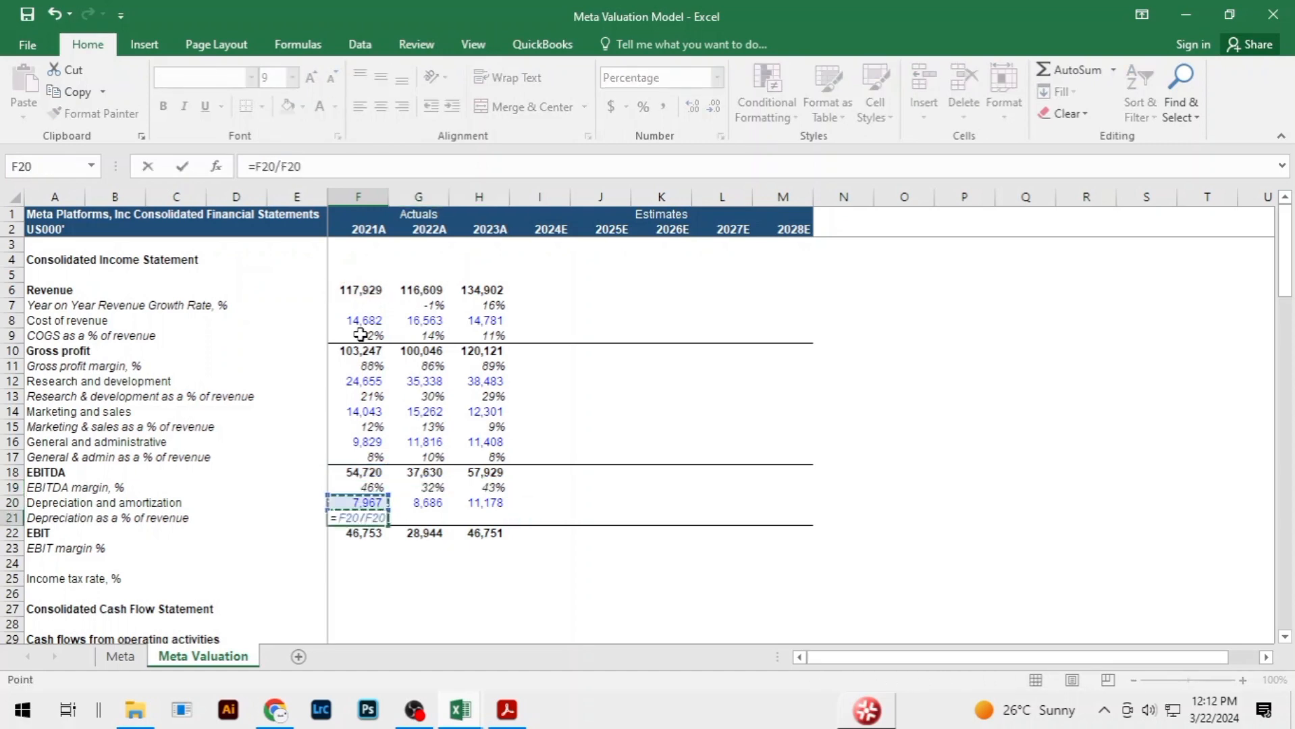
{"action": "key", "text": "Up"}
{"action": "key", "text": "Up"}
{"action": "key", "text": "Up"}
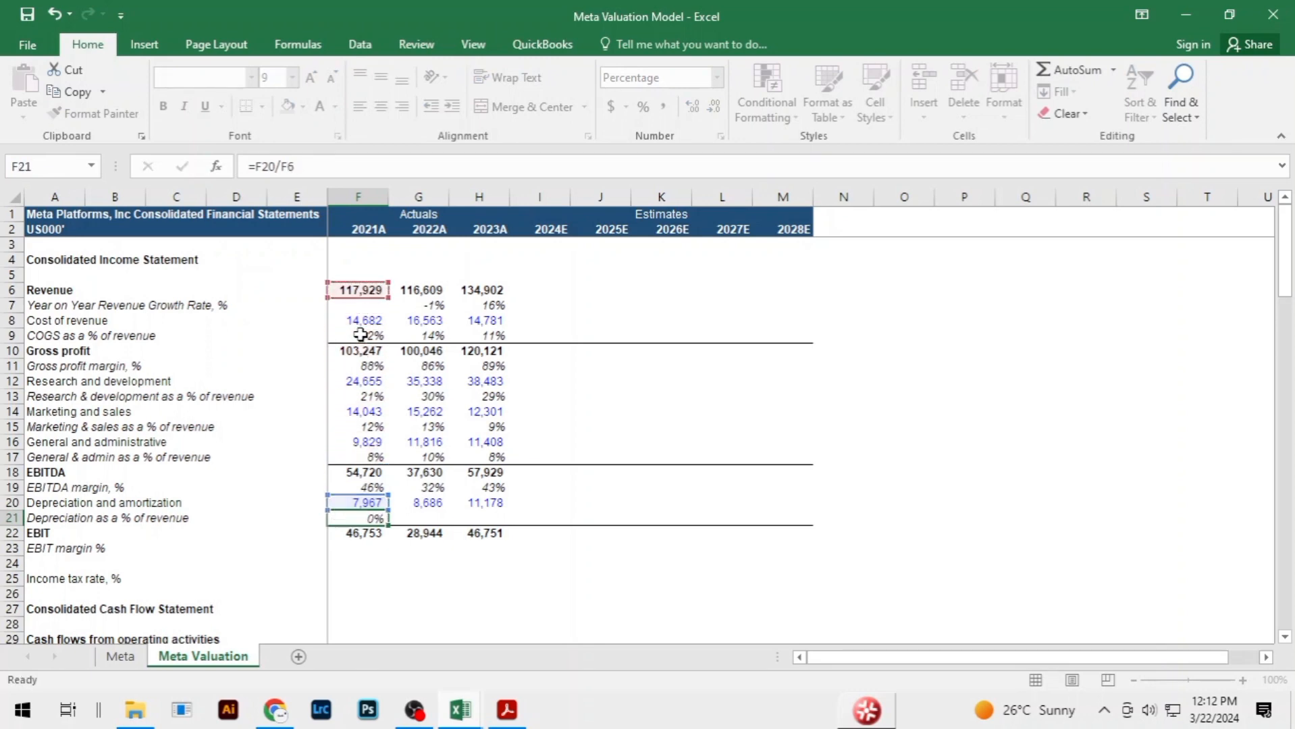
{"action": "key", "text": "Return"}
{"action": "key", "text": "Up"}
{"action": "key", "text": "shift+Right"}
{"action": "key", "text": "shift+Right"}
{"action": "key", "text": "ctrl+r"}
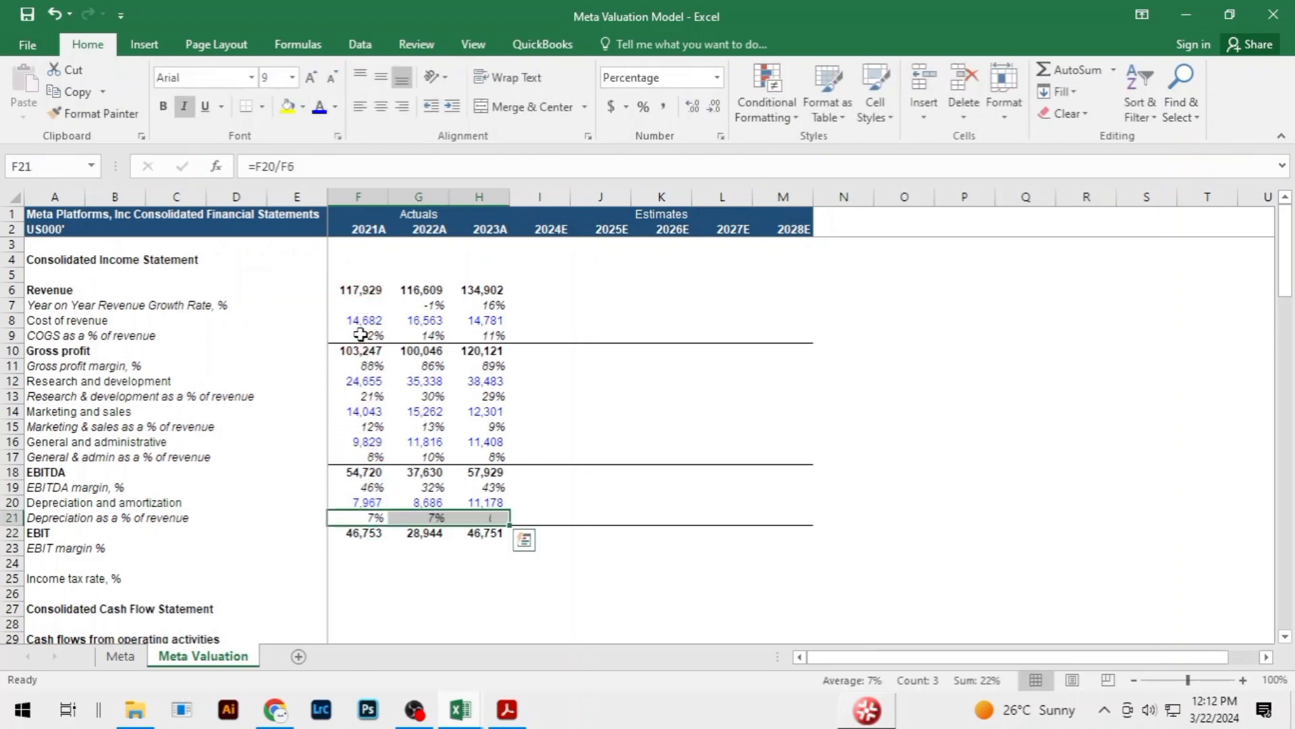
Calculate the 2021A EBIT margin in F23 as =F22/F6 and fill it across to 2023A
{"action": "key", "text": "Down"}
{"action": "key", "text": "Down"}
{"action": "type", "text": "="}
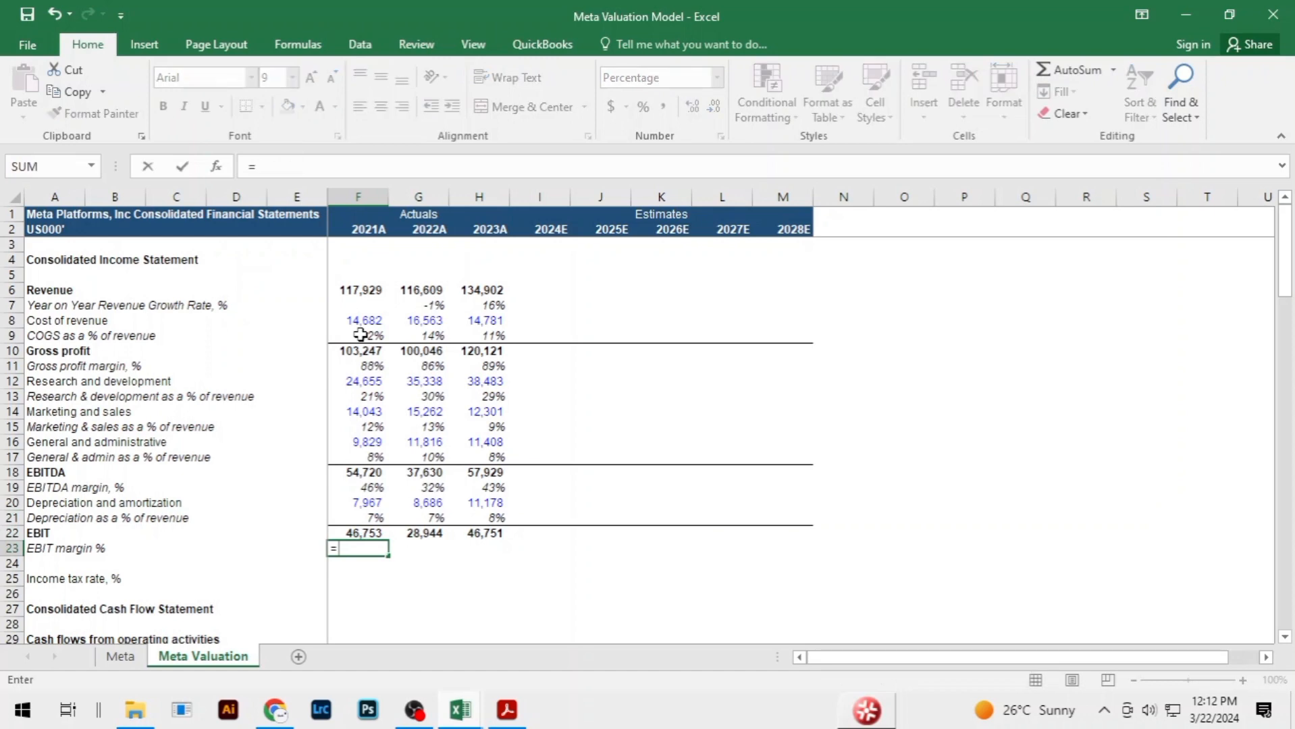
{"action": "key", "text": "Up"}
{"action": "type", "text": "/"}
{"action": "key", "text": "Up"}
{"action": "key", "text": "Up"}
{"action": "key", "text": "Up"}
{"action": "key", "text": "Up"}
{"action": "key", "text": "Up"}
{"action": "key", "text": "Up"}
{"action": "key", "text": "Up"}
{"action": "key", "text": "Up"}
{"action": "key", "text": "Up"}
{"action": "key", "text": "Up"}
{"action": "key", "text": "Up"}
{"action": "key", "text": "Up"}
{"action": "key", "text": "Up"}
{"action": "key", "text": "Up"}
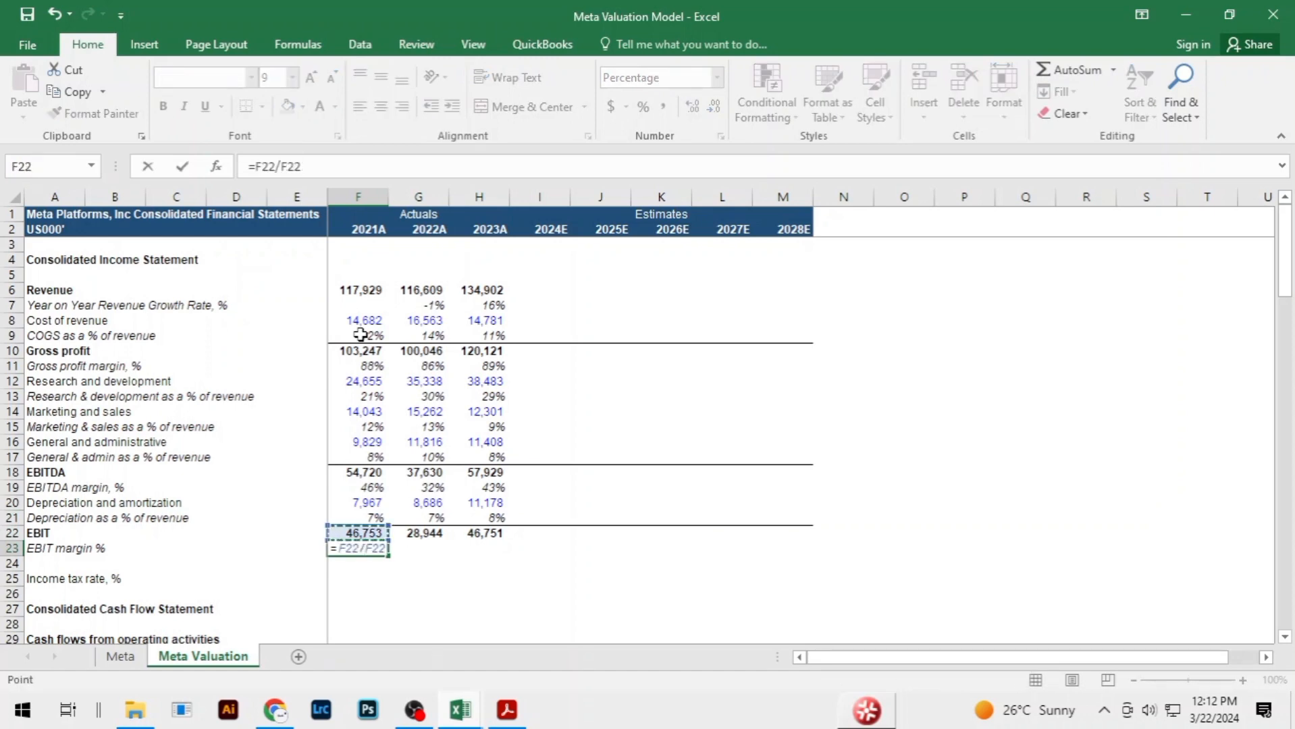
{"action": "key", "text": "Up"}
{"action": "key", "text": "Up"}
{"action": "key", "text": "Up"}
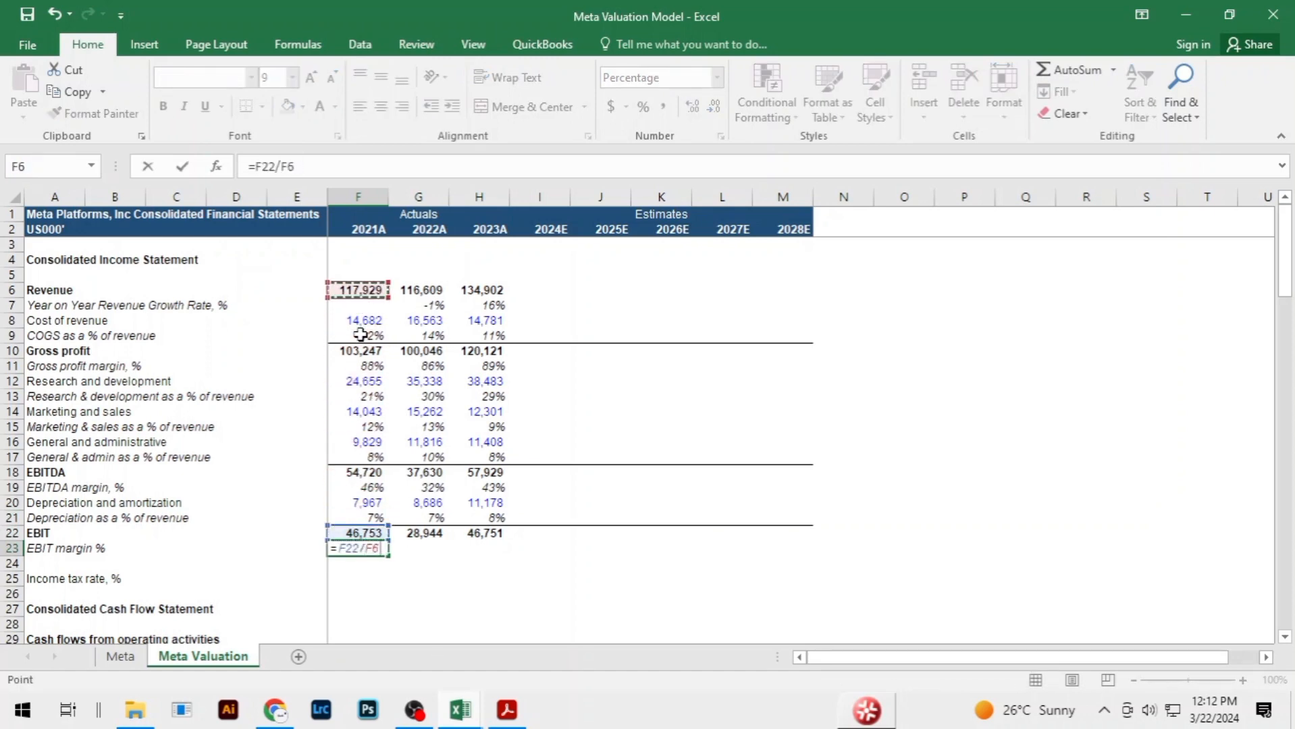
{"action": "key", "text": "Return"}
{"action": "key", "text": "Up"}
{"action": "key", "text": "shift+Right"}
{"action": "key", "text": "shift+Right"}
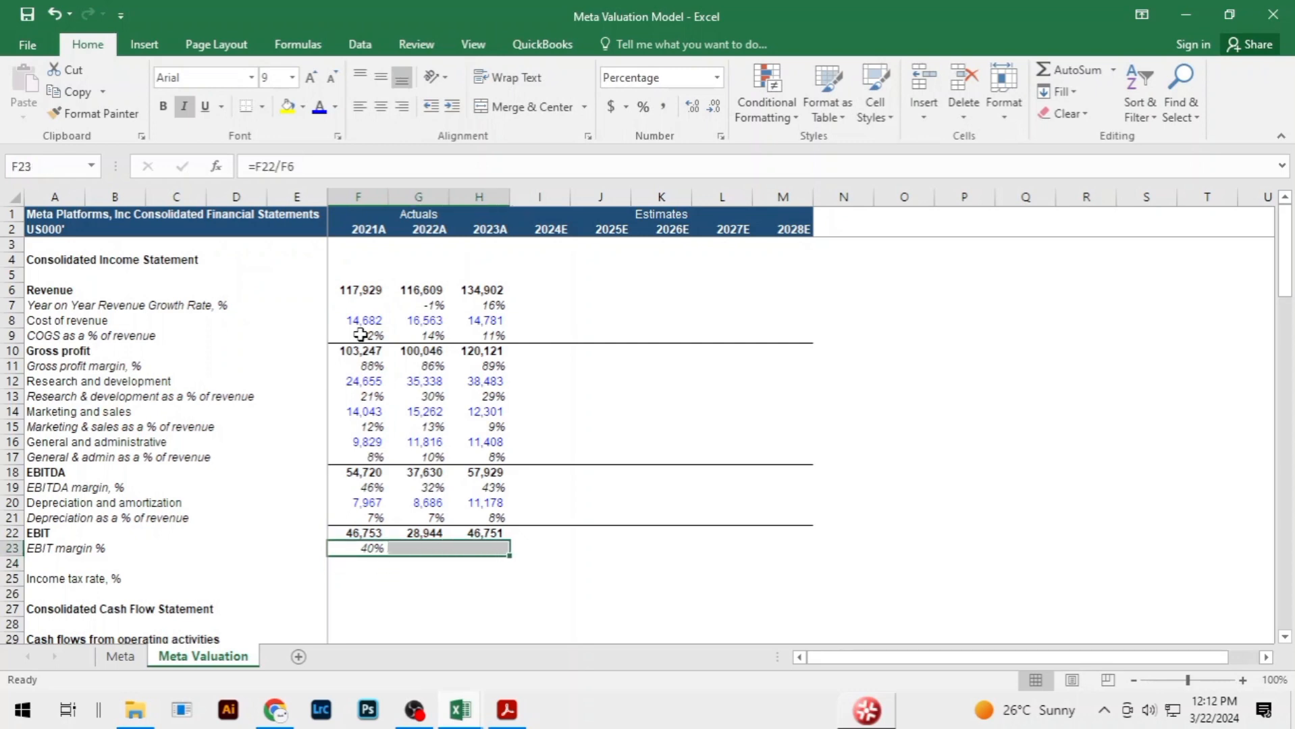
{"action": "key", "text": "ctrl+r"}
Calculate the 2021A income tax rate in F25 from the Meta sheet as =Meta!F15/Meta!F14 and fill it across to 2023A
{"action": "key", "text": "Down"}
{"action": "key", "text": "Down"}
{"action": "type", "text": "="}
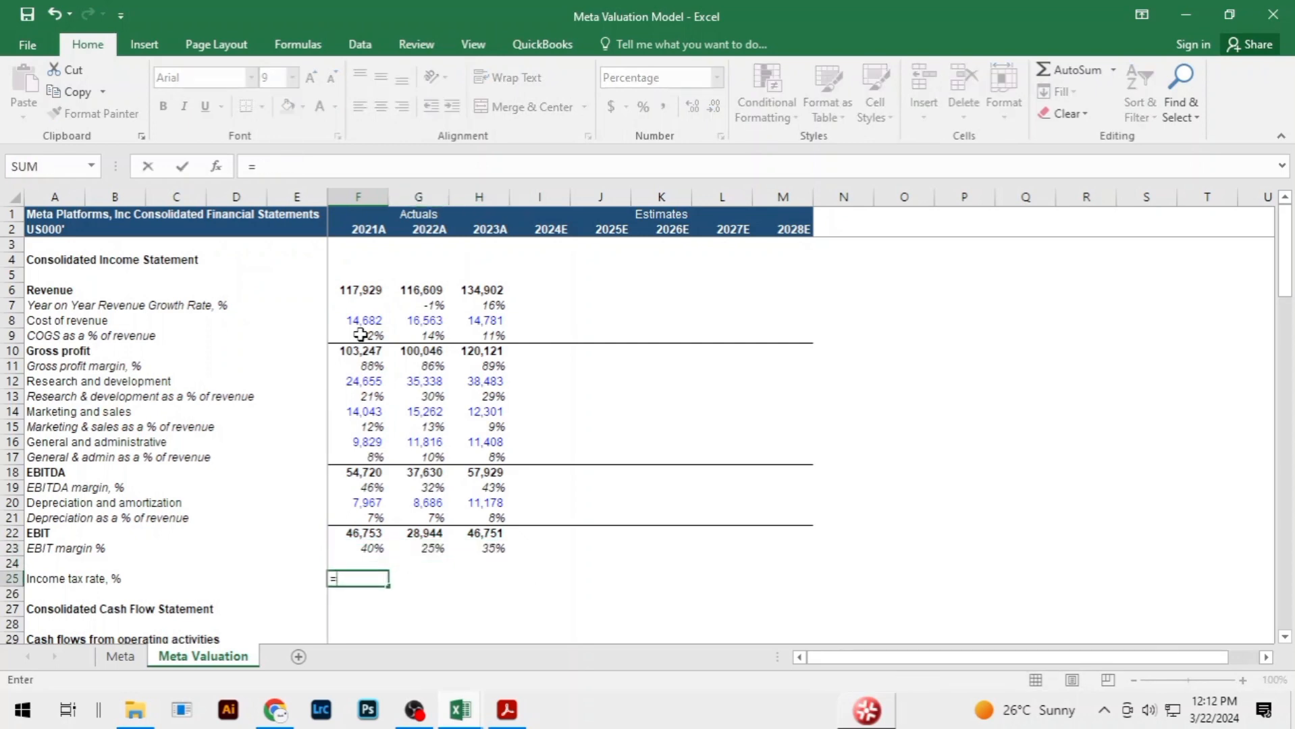
{"action": "key", "text": "ctrl+Page_Up"}
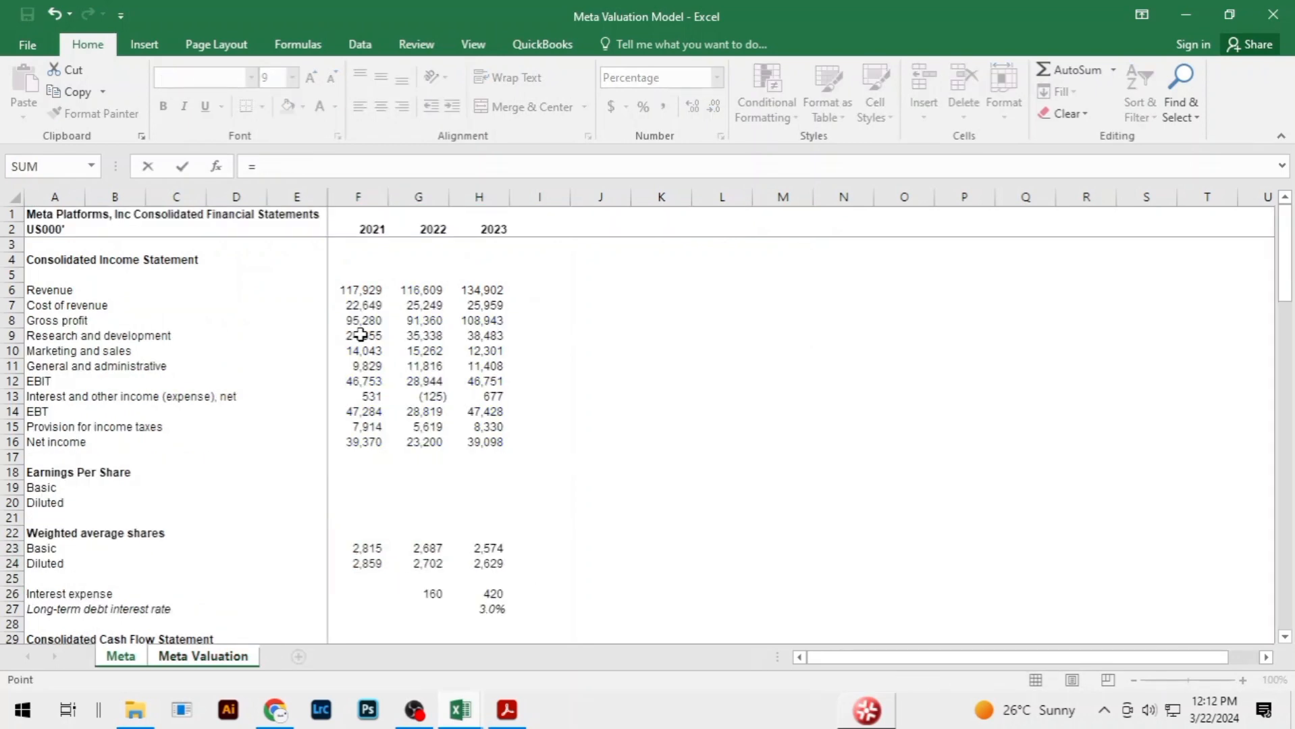
{"action": "left_click", "coordinate": [349, 426]}
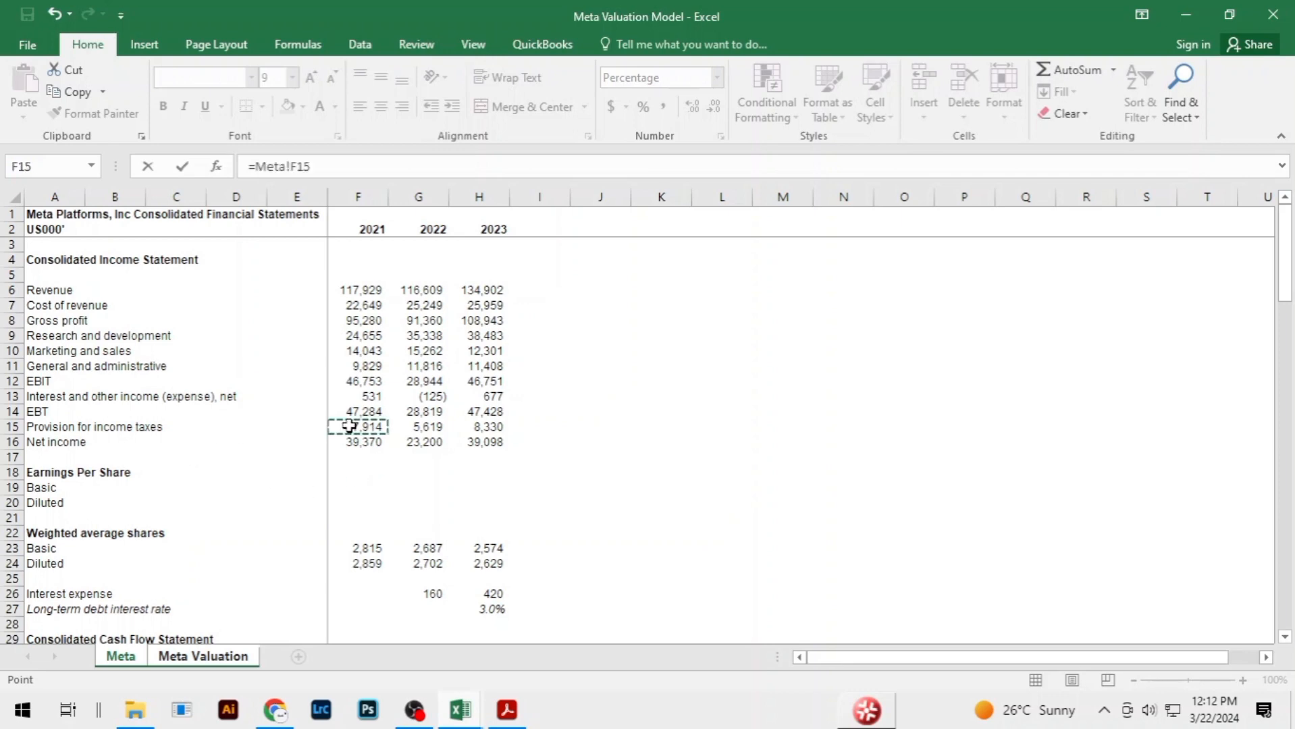
{"action": "type", "text": "/"}
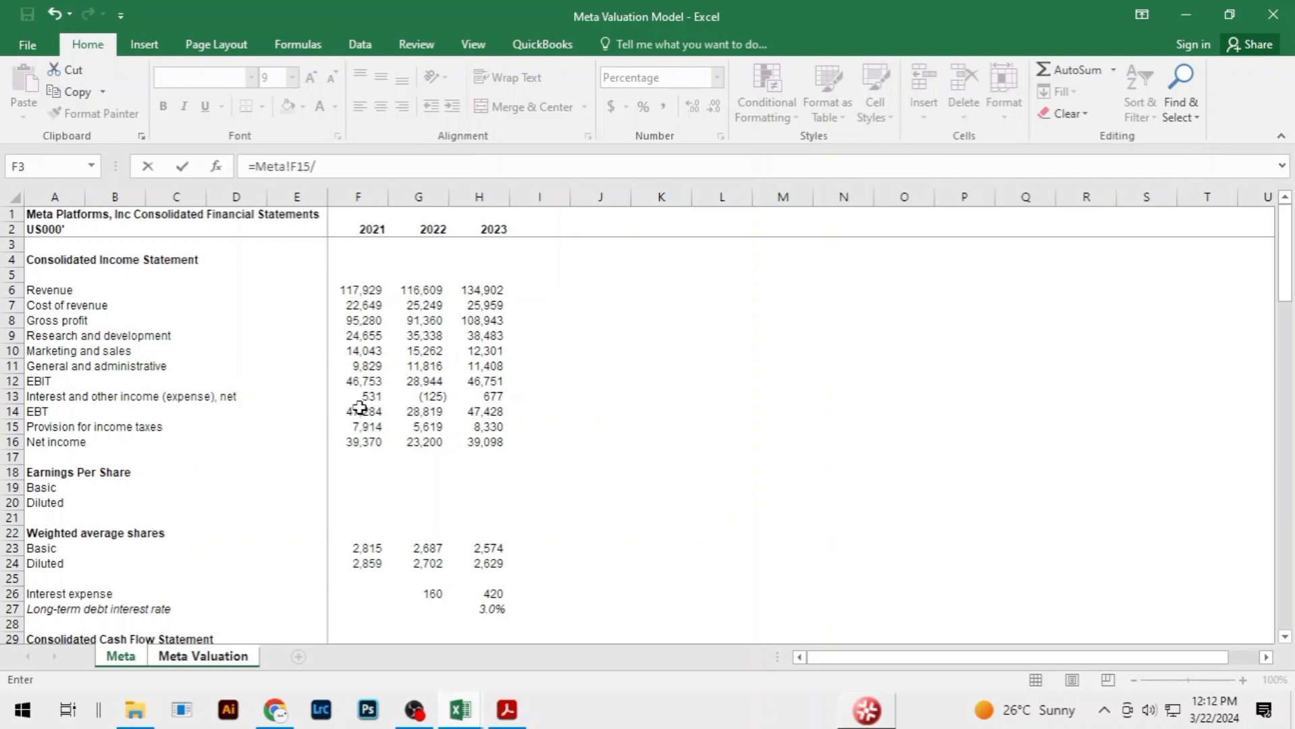
{"action": "left_click", "coordinate": [360, 408]}
{"action": "key", "text": "Up"}
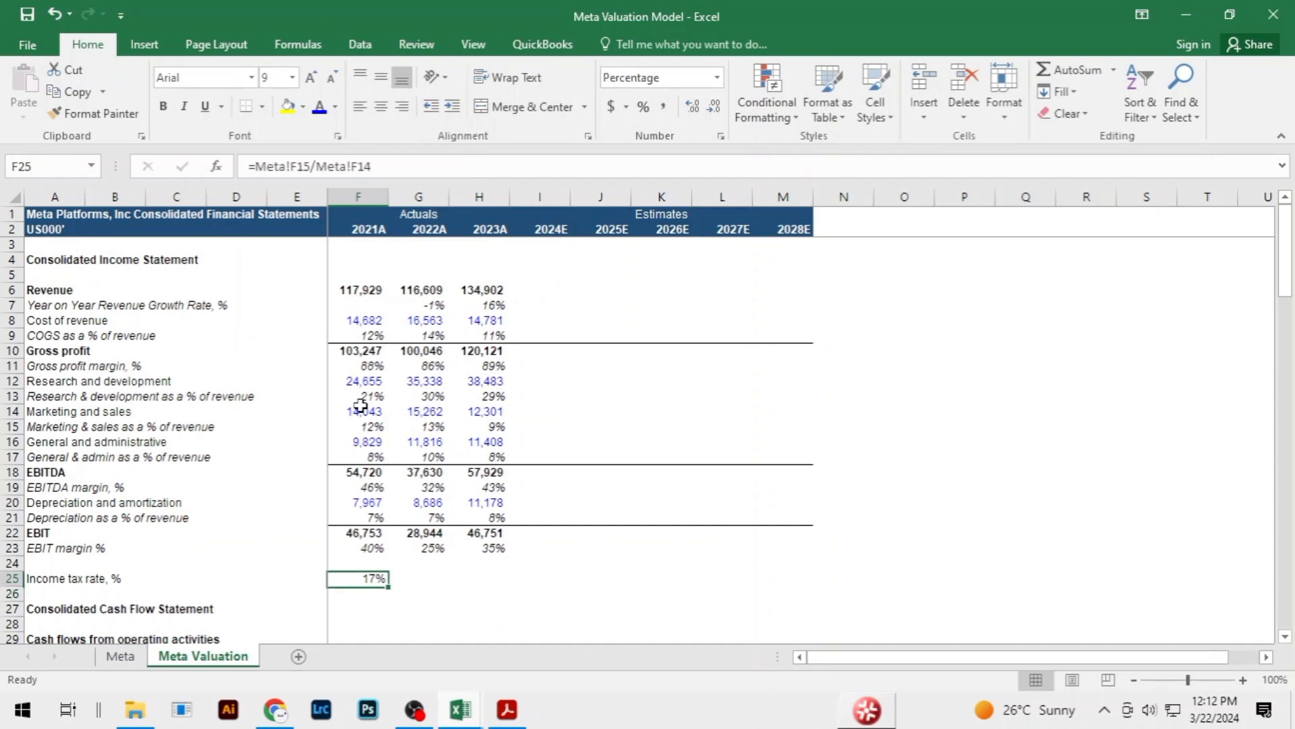
{"action": "key", "text": "shift+Right"}
{"action": "key", "text": "shift+Right"}
{"action": "key", "text": "ctrl+r"}
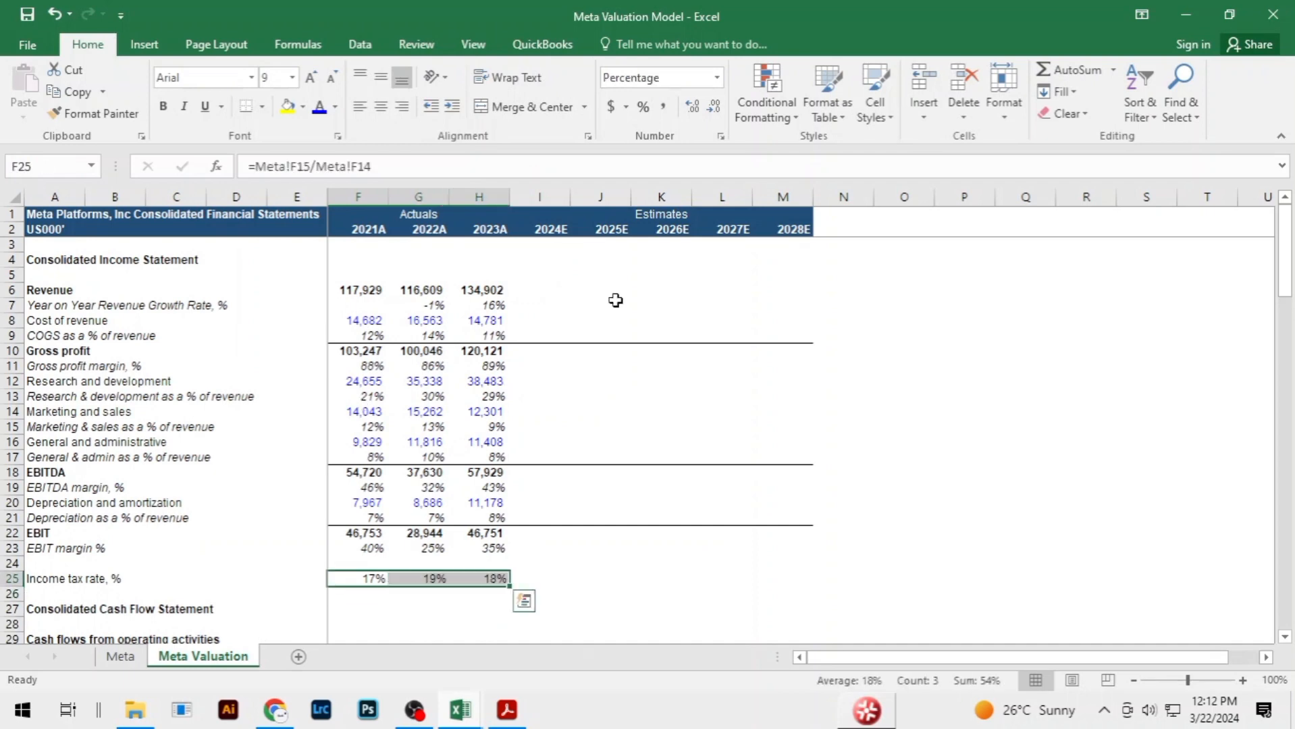
{"action": "left_click", "coordinate": [620, 504]}
{"action": "key", "text": "Down"}
{"action": "key", "text": "Down"}
{"action": "key", "text": "Down"}
{"action": "key", "text": "Down"}
{"action": "key", "text": "Down"}
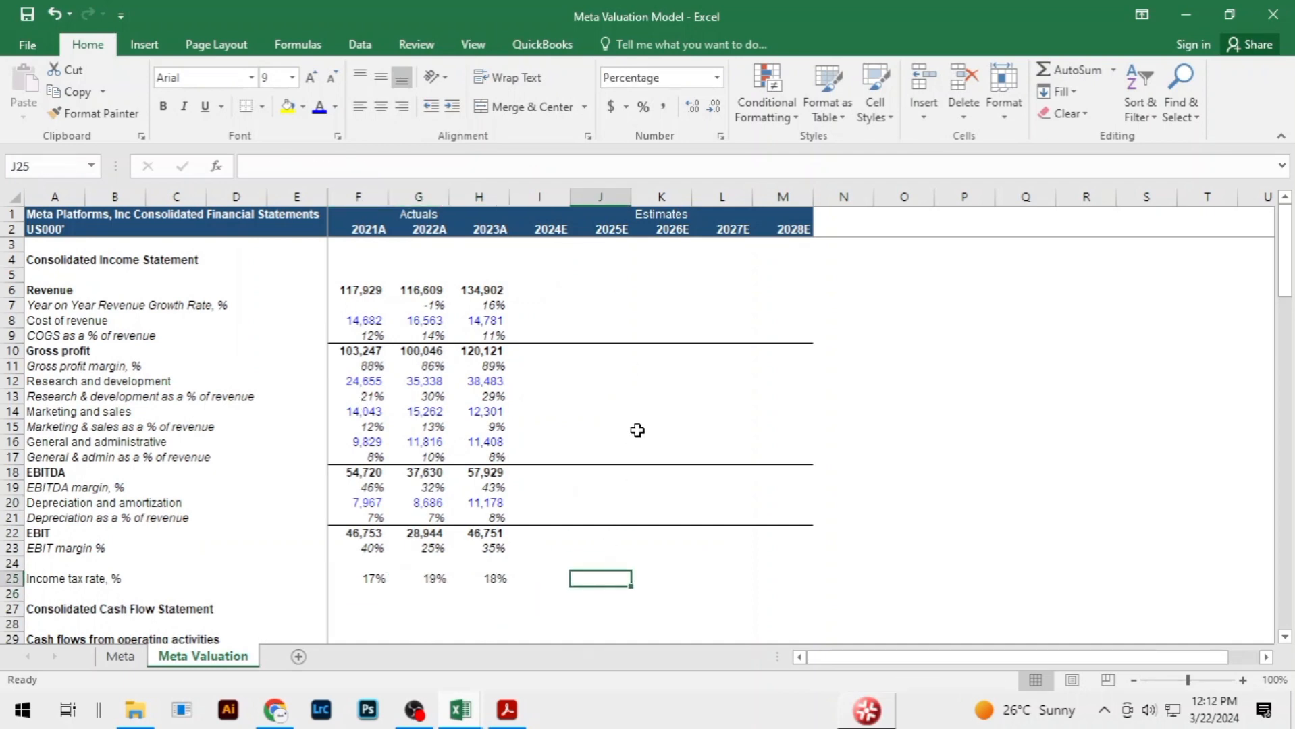
{"action": "left_click", "coordinate": [637, 430]}
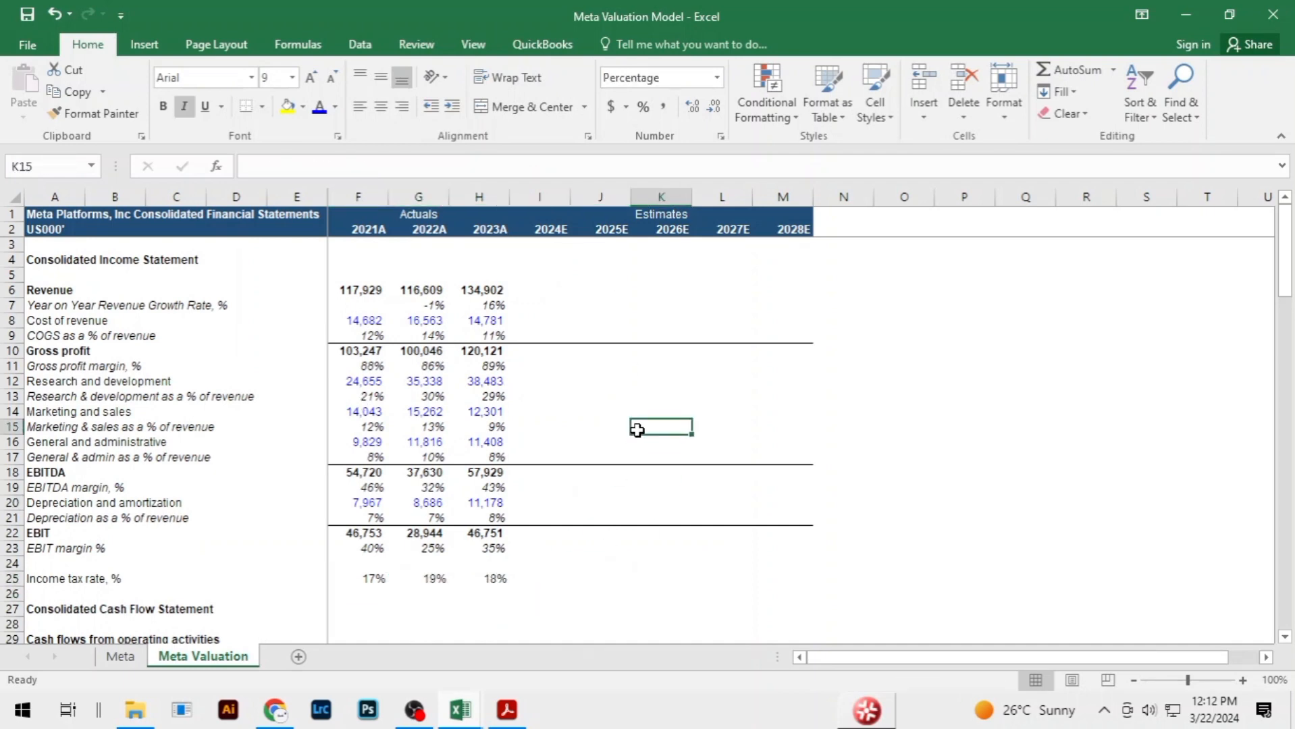
Copy the 2024E–2028E revenue growth rates (15%, 16%, 17%, 17%, 16%) from the Meta Financials-Completed workbook into I7:M7 of Meta Valuation Model
{"action": "left_click", "coordinate": [562, 308]}
{"action": "key", "text": "alt+Tab"}
{"action": "key", "text": "alt+Tab"}
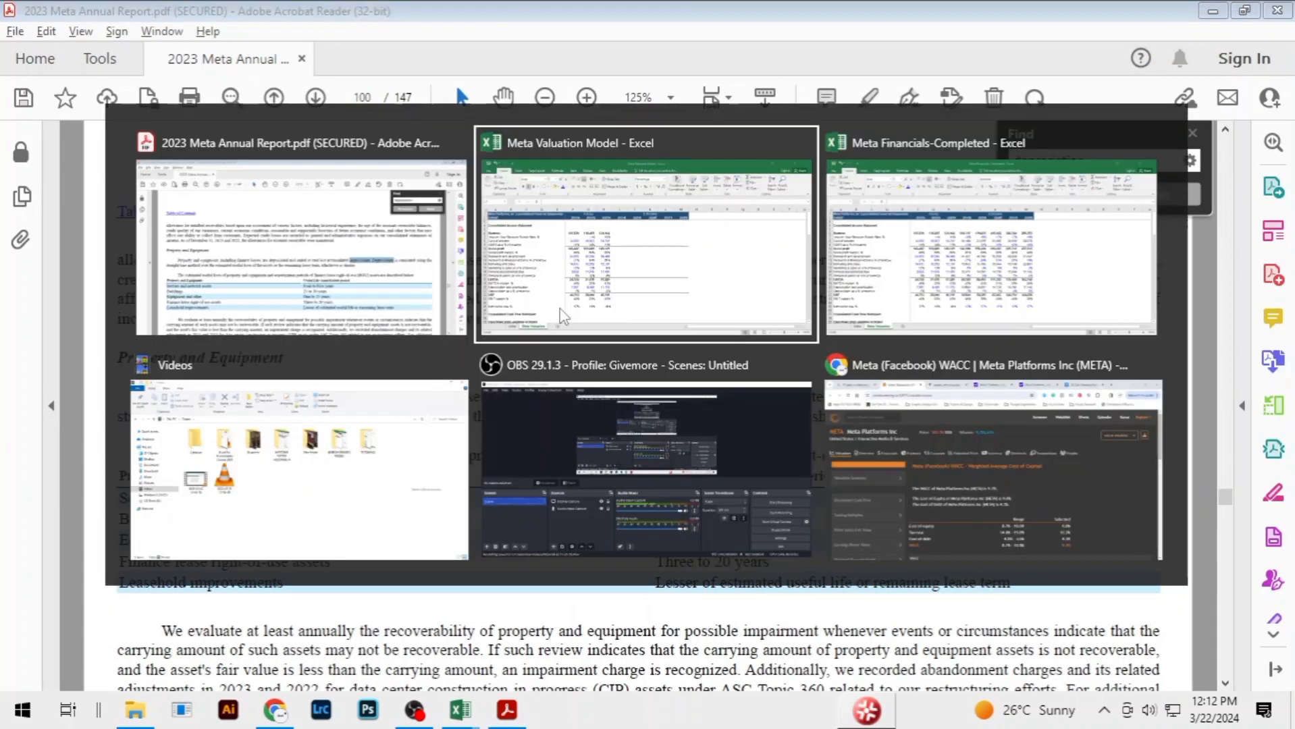
{"action": "key", "text": "alt+Tab"}
{"action": "key", "text": "alt+Tab"}
{"action": "key", "text": "alt+Tab"}
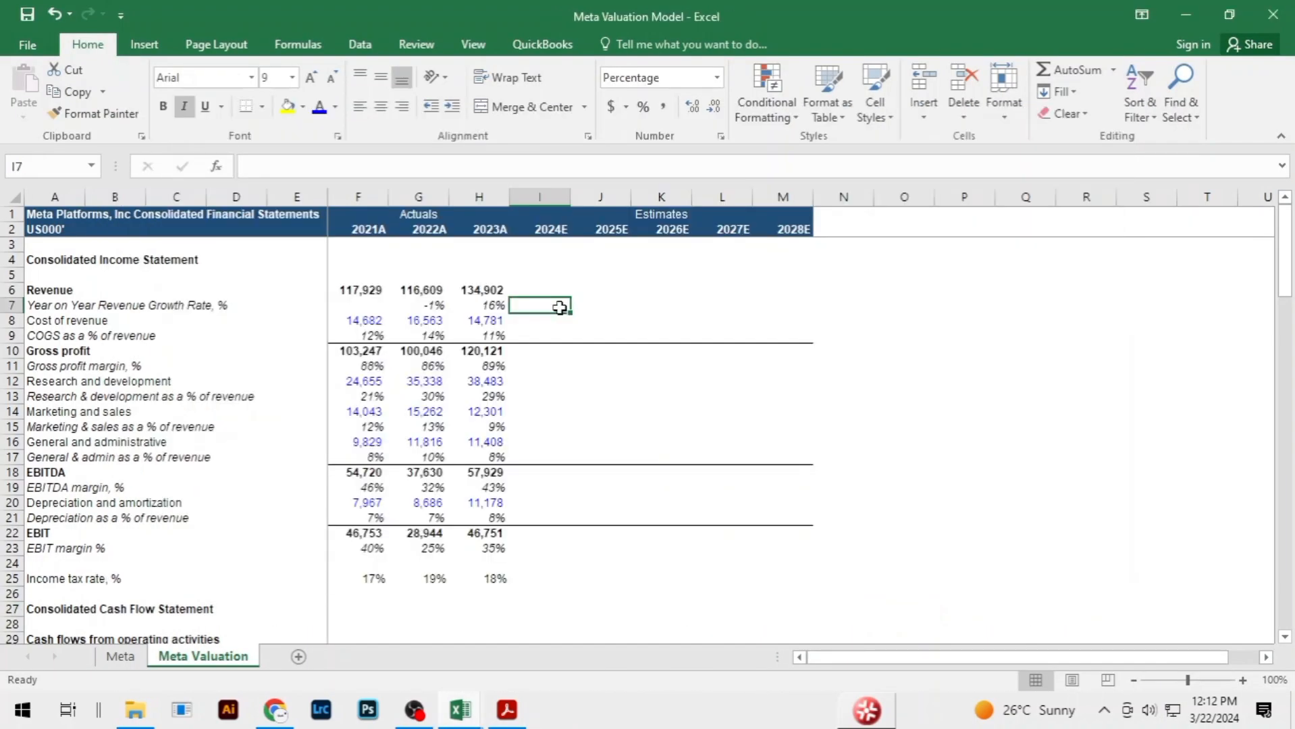
{"action": "key", "text": "alt+Tab"}
{"action": "left_click", "coordinate": [559, 308]}
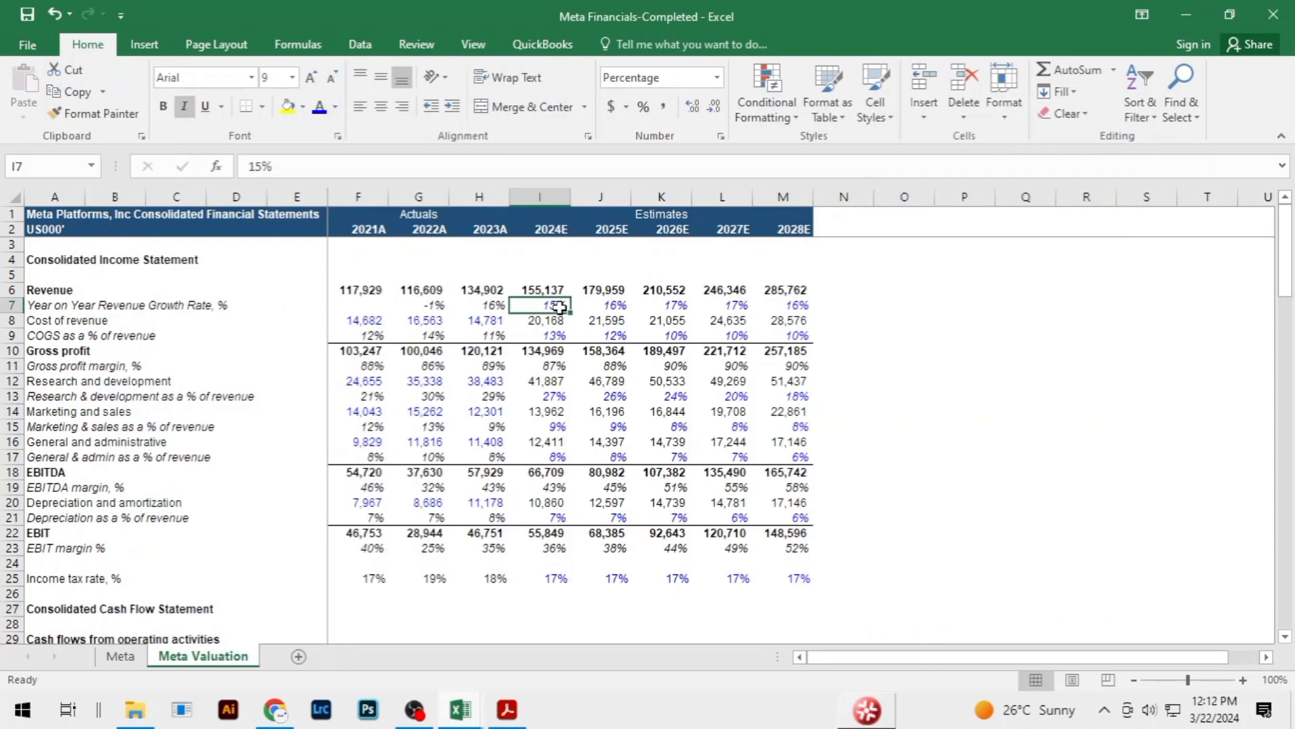
{"action": "key", "text": "ctrl+shift+Right"}
{"action": "key", "text": "ctrl+c"}
{"action": "key", "text": "alt+Tab"}
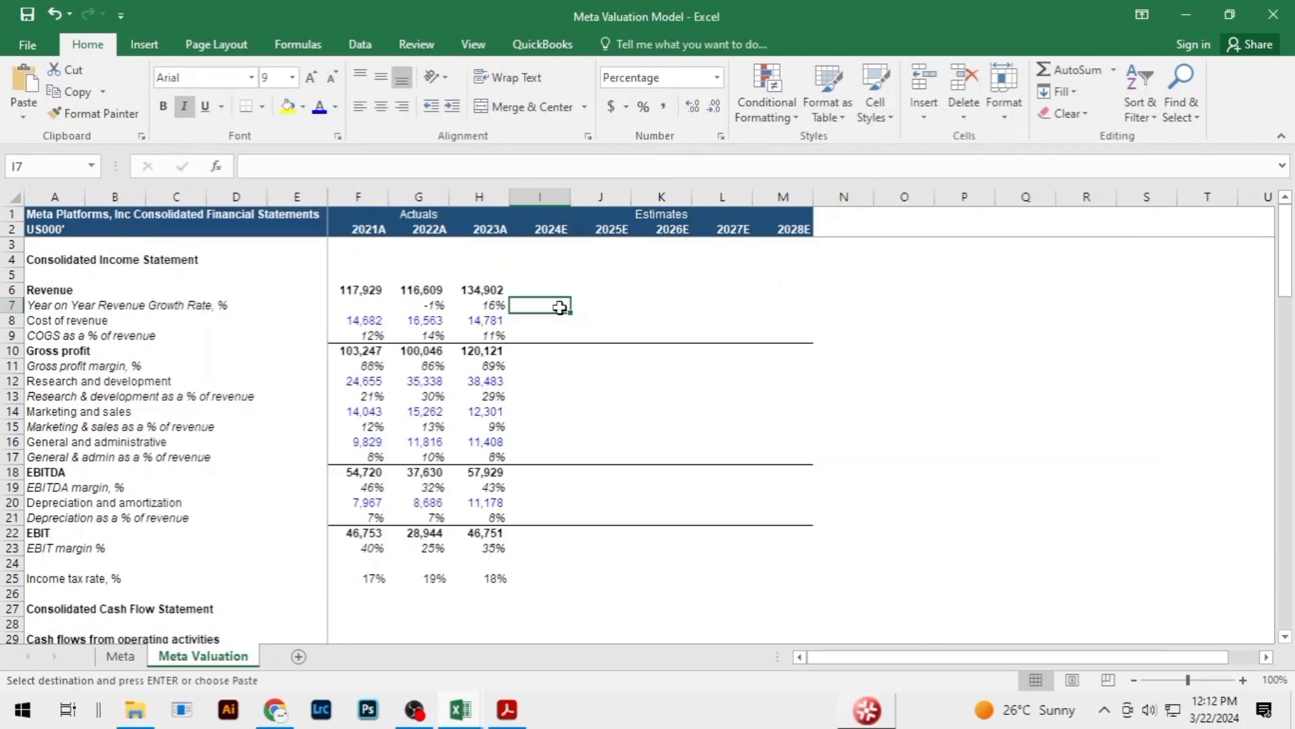
{"action": "key", "text": "ctrl+v"}
Copy the 2024E–2028E COGS percentages (13%, 12%, 10%, 10%, 10%) from Meta Financials-Completed into I9:M9 of Meta Valuation Model
{"action": "key", "text": "Down"}
{"action": "key", "text": "Down"}
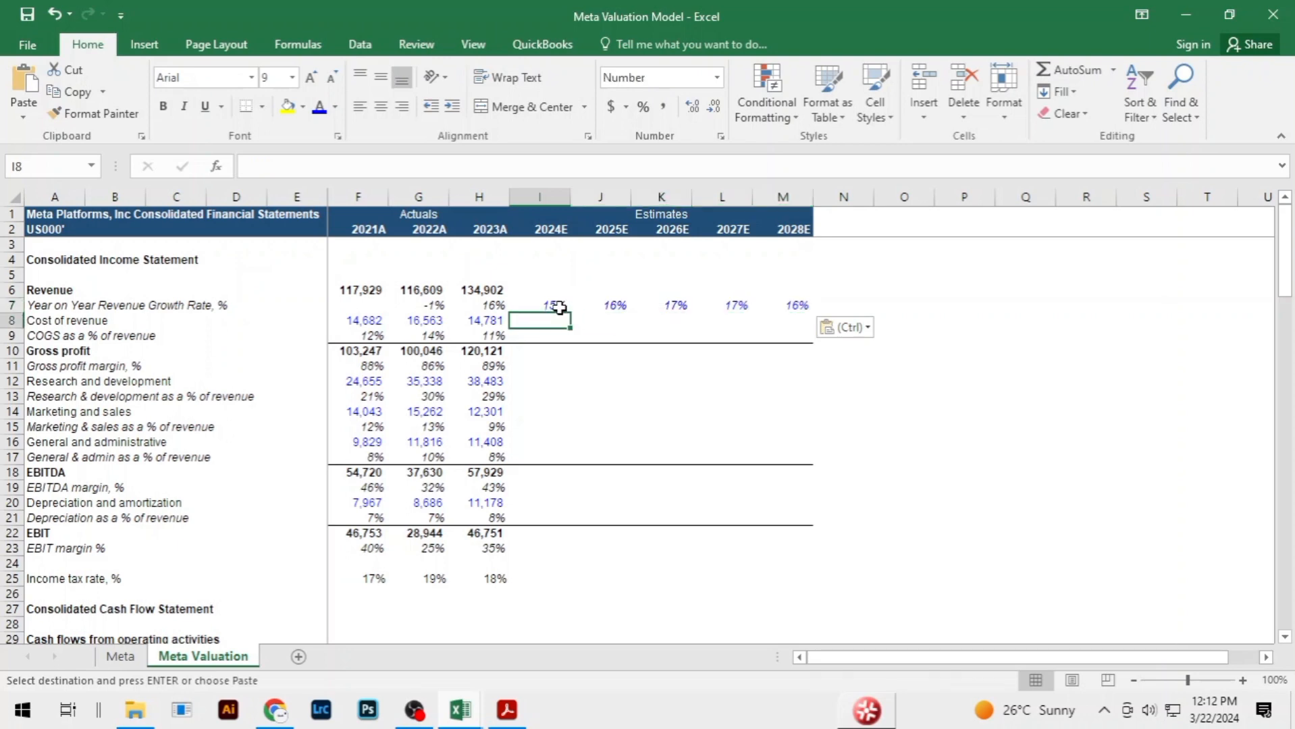
{"action": "key", "text": "alt+Tab"}
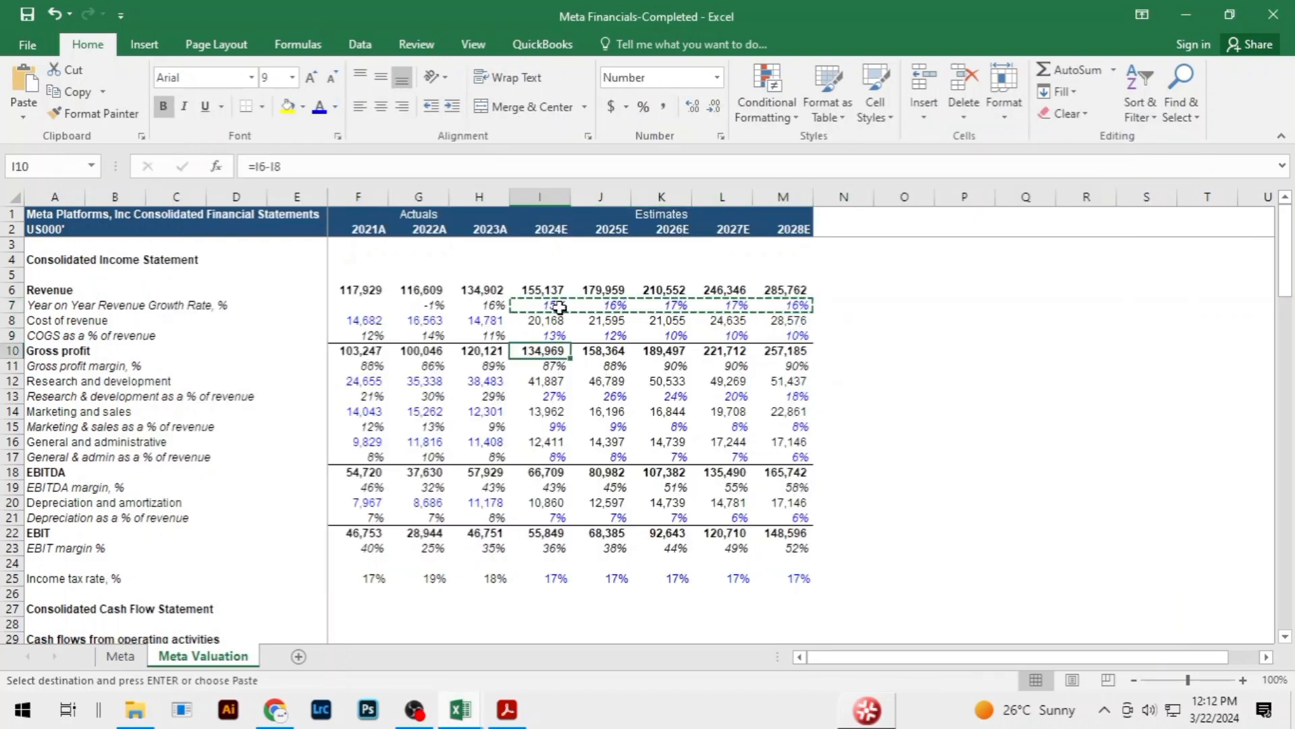
{"action": "key", "text": "Down"}
{"action": "key", "text": "Up"}
{"action": "key", "text": "Up"}
{"action": "key", "text": "ctrl+shift+Right"}
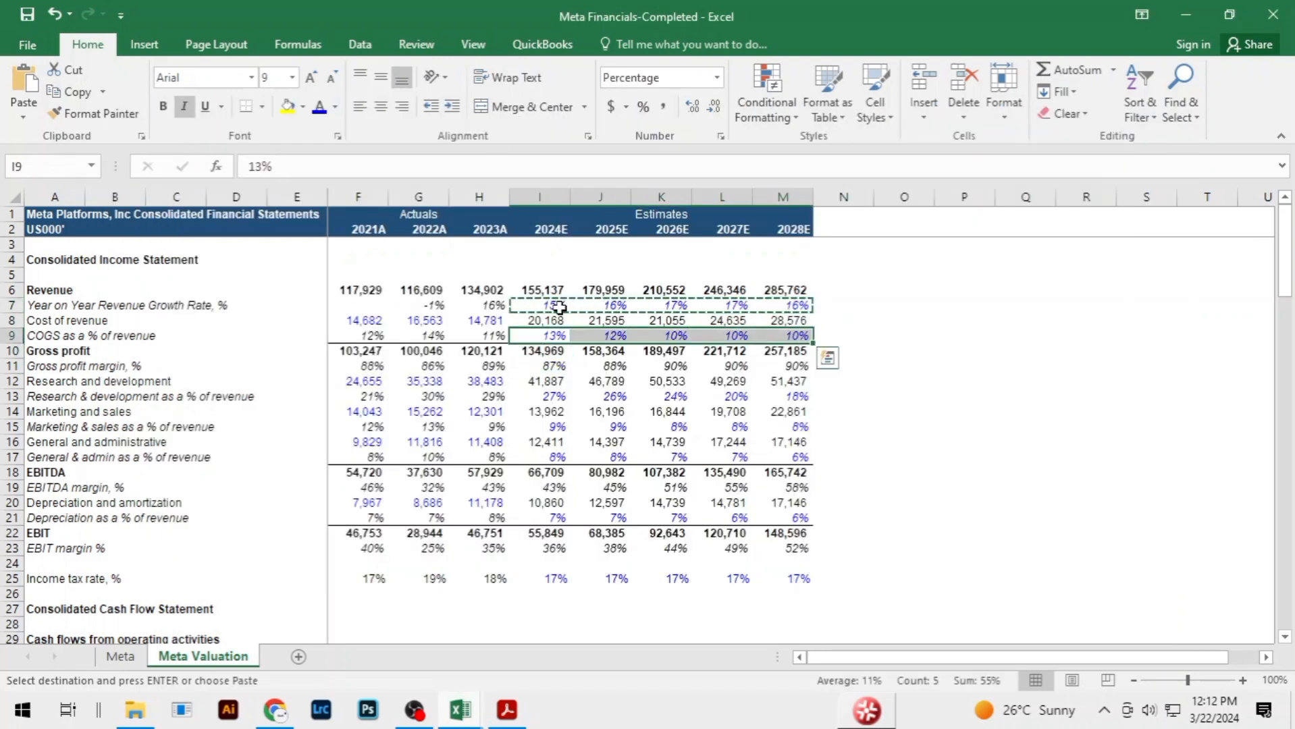
{"action": "key", "text": "ctrl+c"}
{"action": "key", "text": "alt+Tab"}
{"action": "key", "text": "ctrl+v"}
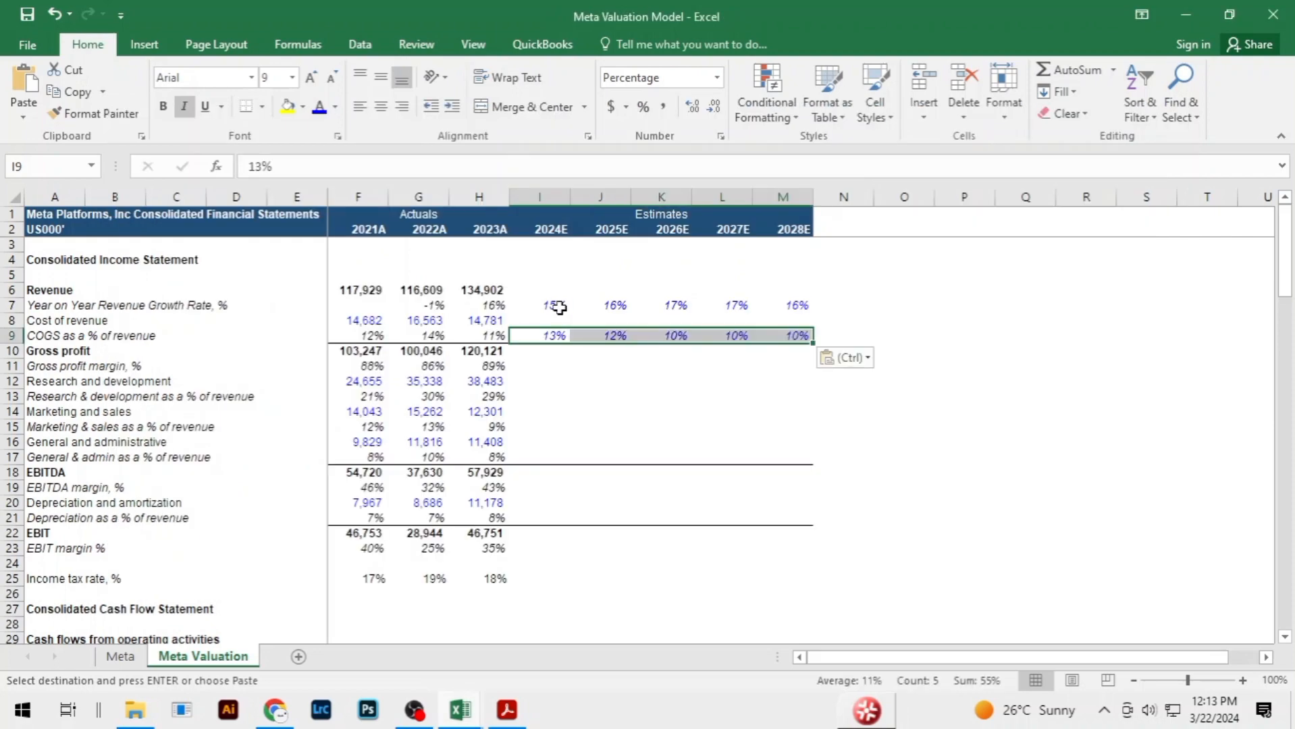
Copy the 2024E–2028E research & development percentages in I13:M13 from Meta Financials-Completed into the same cells of Meta Valuation Model
{"action": "key", "text": "Down"}
{"action": "key", "text": "Down"}
{"action": "key", "text": "Down"}
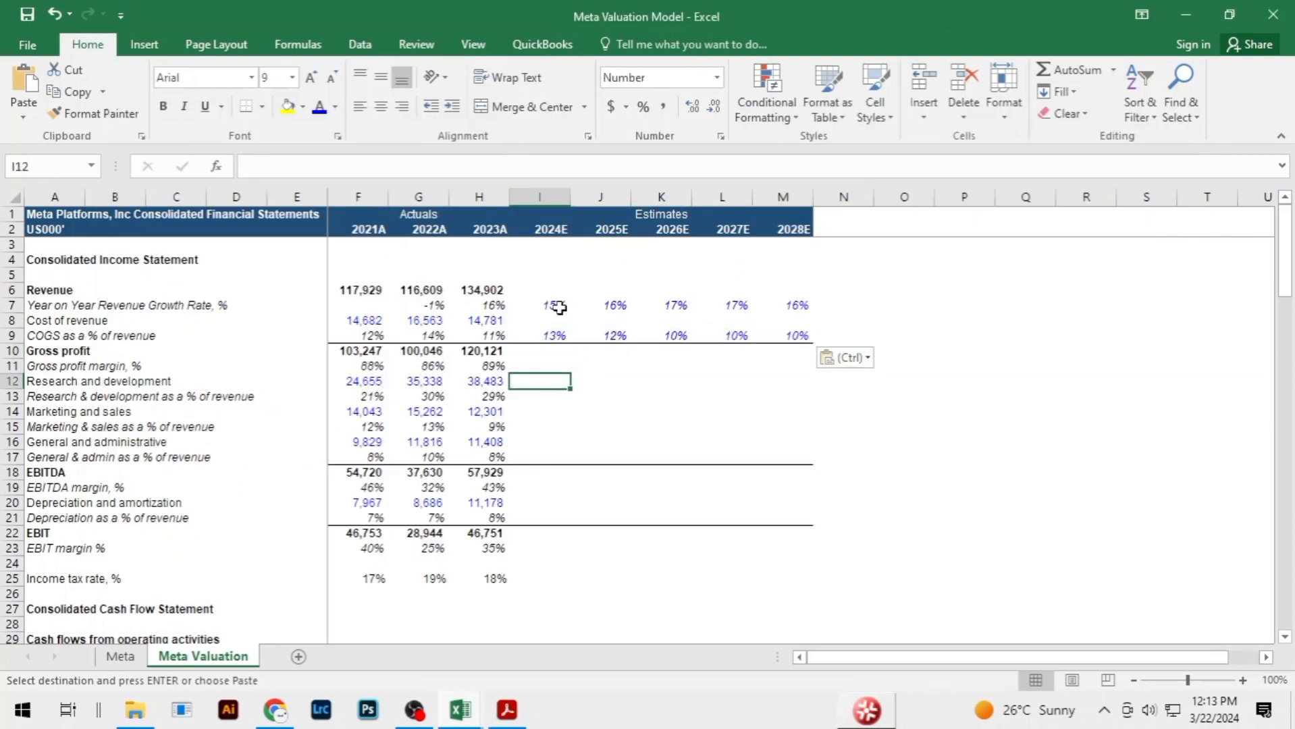
{"action": "key", "text": "Down"}
{"action": "key", "text": "alt+Tab"}
{"action": "key", "text": "Down"}
{"action": "key", "text": "Down"}
{"action": "key", "text": "Down"}
{"action": "key", "text": "Down"}
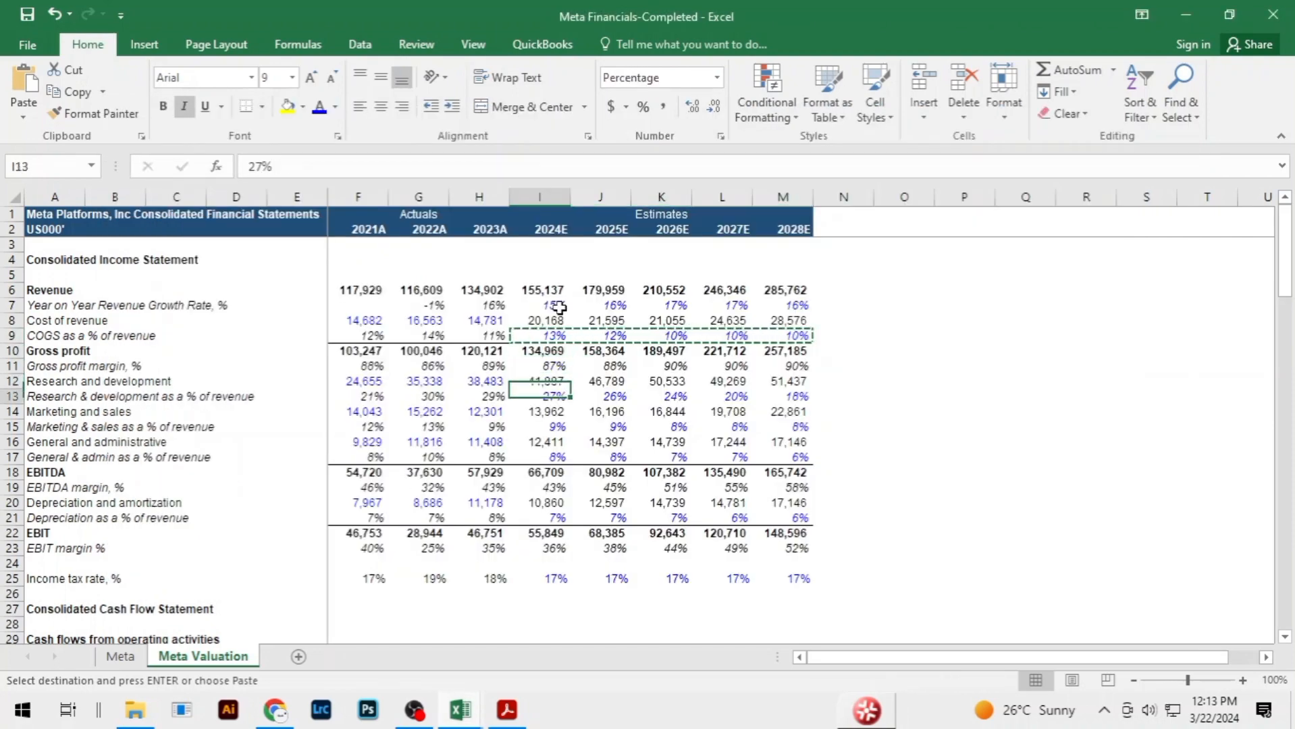
{"action": "key", "text": "ctrl+shift+Right"}
{"action": "key", "text": "ctrl+c"}
{"action": "key", "text": "alt+Tab"}
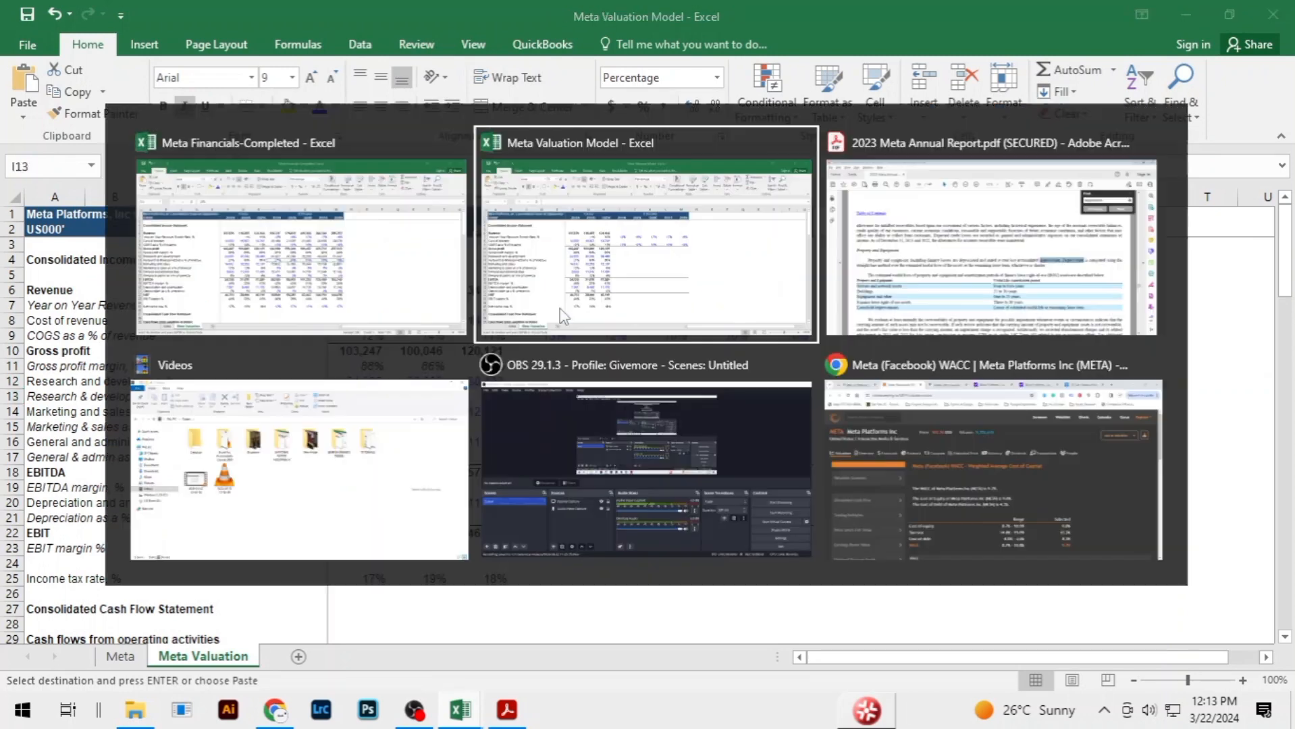
{"action": "key", "text": "ctrl+v"}
{"action": "key", "text": "Down"}
{"action": "key", "text": "Down"}
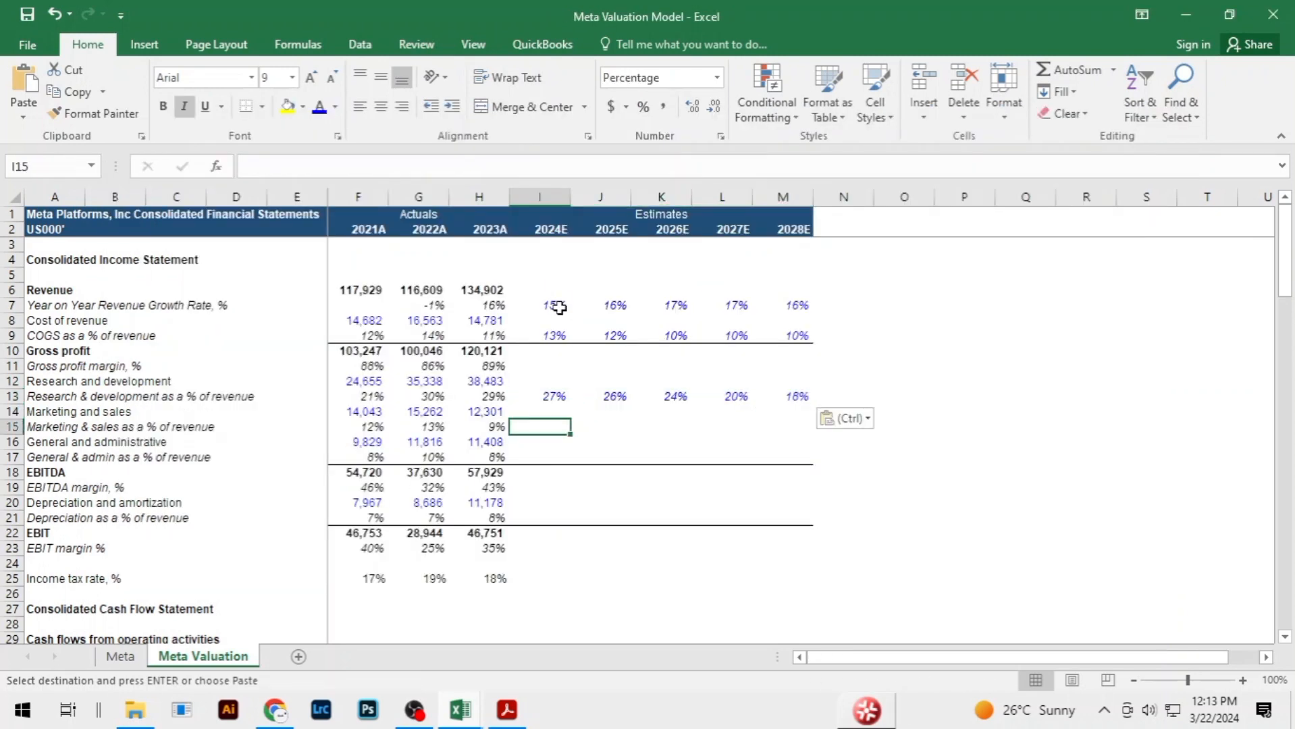
Copy the 2024E–2028E marketing & sales percentages (9%, 9%, 8%, 8%, 8%) from Meta Financials-Completed into I15:M15 of Meta Valuation Model
{"action": "key", "text": "alt+Tab"}
{"action": "key", "text": "ctrl+shift+Right"}
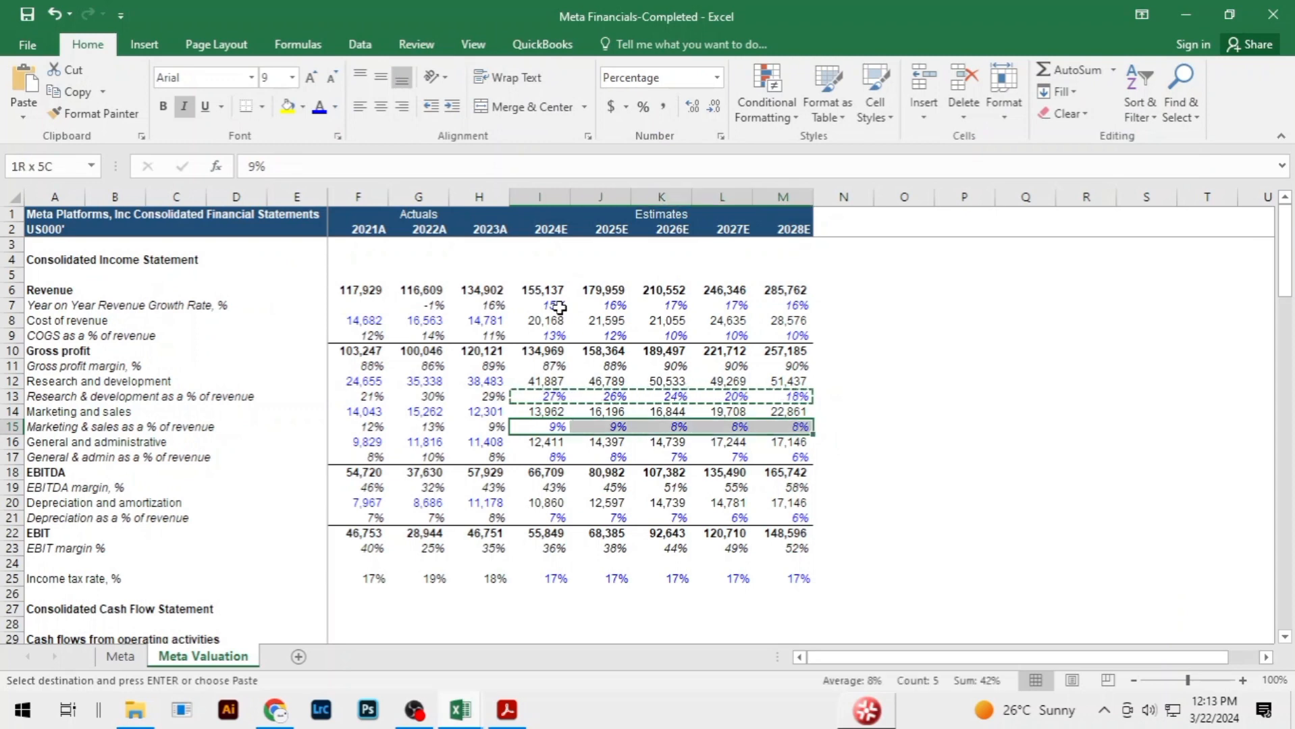
{"action": "key", "text": "ctrl+c"}
{"action": "key", "text": "alt+Tab"}
{"action": "key", "text": "ctrl+v"}
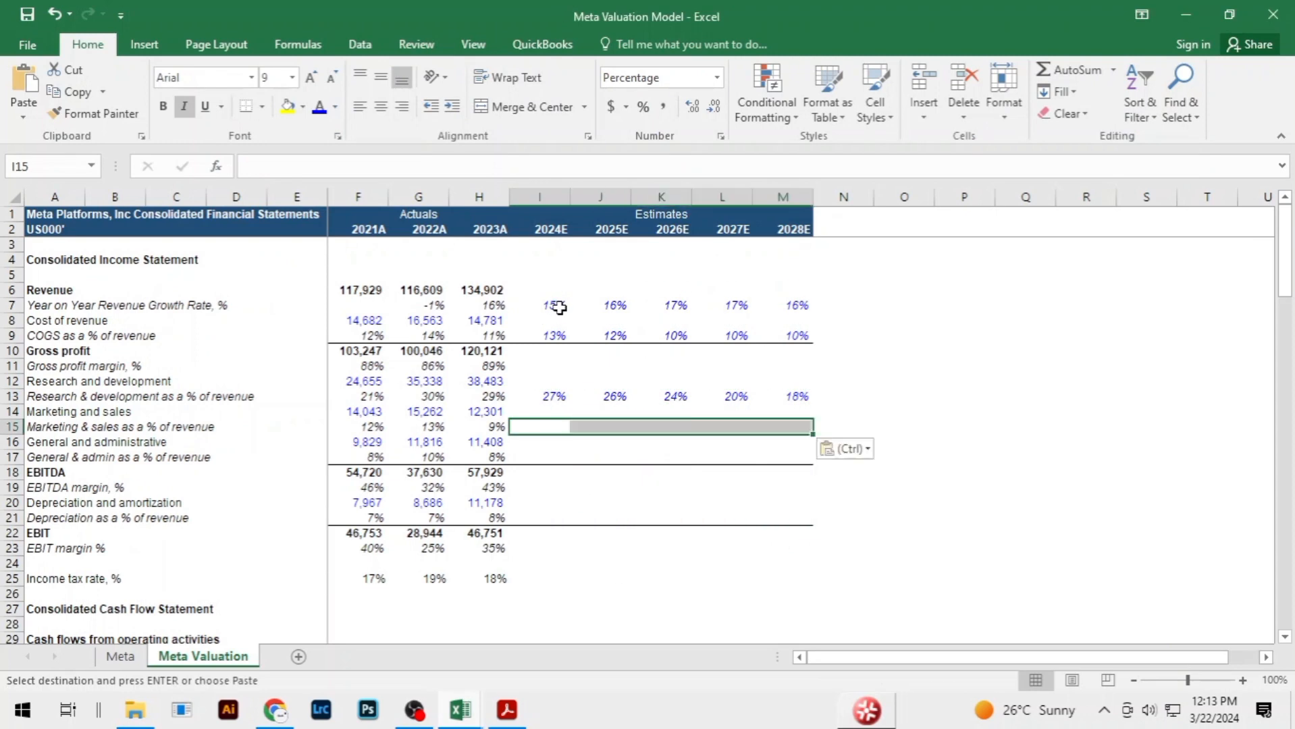
Copy the 2024E–2028E general & admin percentages (8%, 8%, 7%, 7%, 6%) from Meta Financials-Completed into I17:M17 of Meta Valuation Model
{"action": "key", "text": "Down"}
{"action": "key", "text": "Down"}
{"action": "key", "text": "alt+Tab"}
{"action": "key", "text": "Down"}
{"action": "key", "text": "Down"}
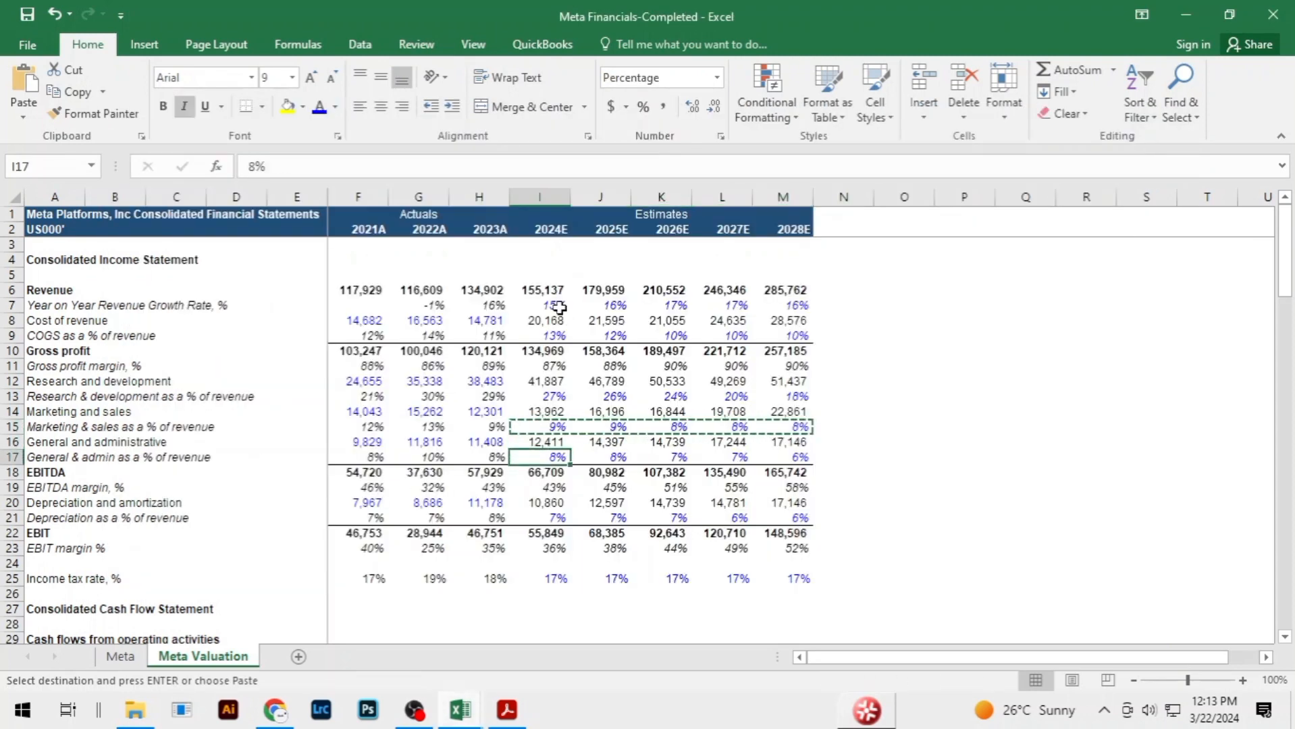
{"action": "key", "text": "ctrl+shift+Right"}
{"action": "key", "text": "ctrl+c"}
{"action": "key", "text": "alt+Tab"}
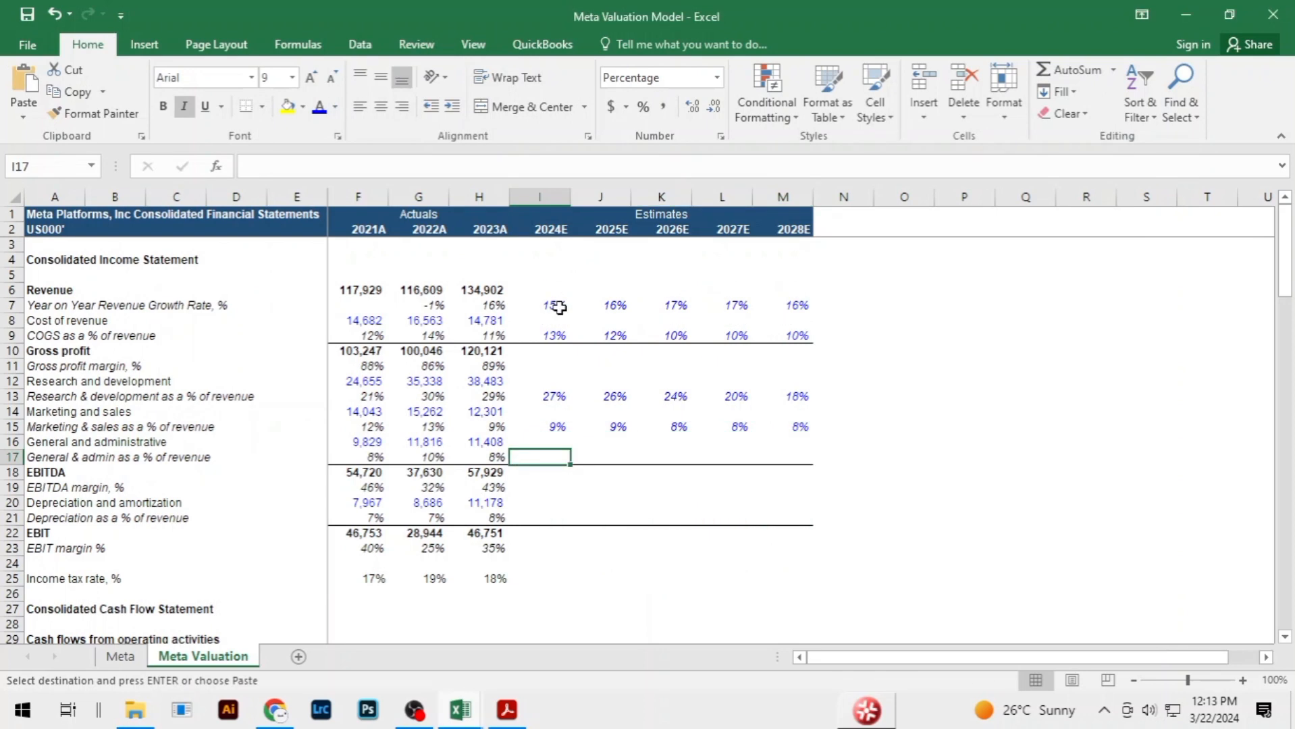
{"action": "key", "text": "ctrl+v"}
Copy the 2024E–2028E depreciation percentages (7%, 7%, 7%, 6%, 6%) from Meta Financials-Completed into I21:M21 of Meta Valuation Model
{"action": "key", "text": "Down"}
{"action": "key", "text": "Down"}
{"action": "key", "text": "Down"}
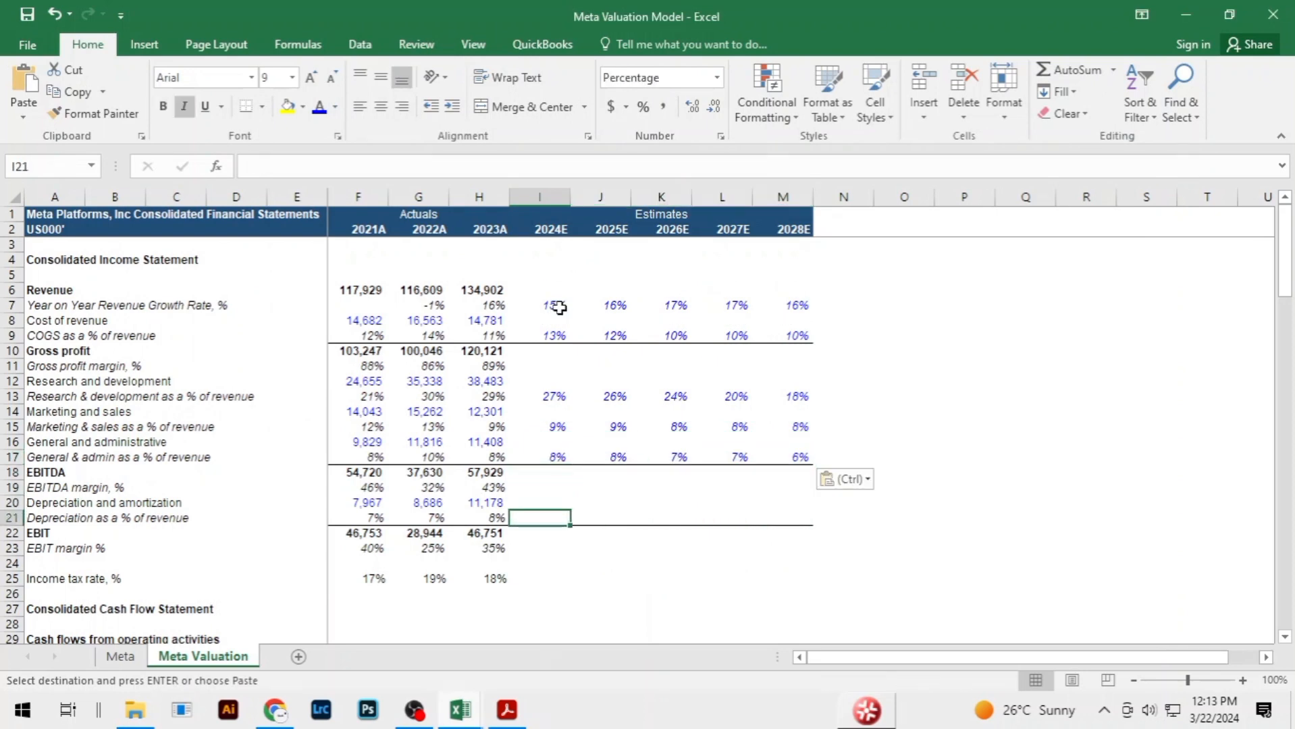
{"action": "key", "text": "alt+Tab"}
{"action": "key", "text": "Down"}
{"action": "key", "text": "Down"}
{"action": "key", "text": "Down"}
{"action": "key", "text": "Down"}
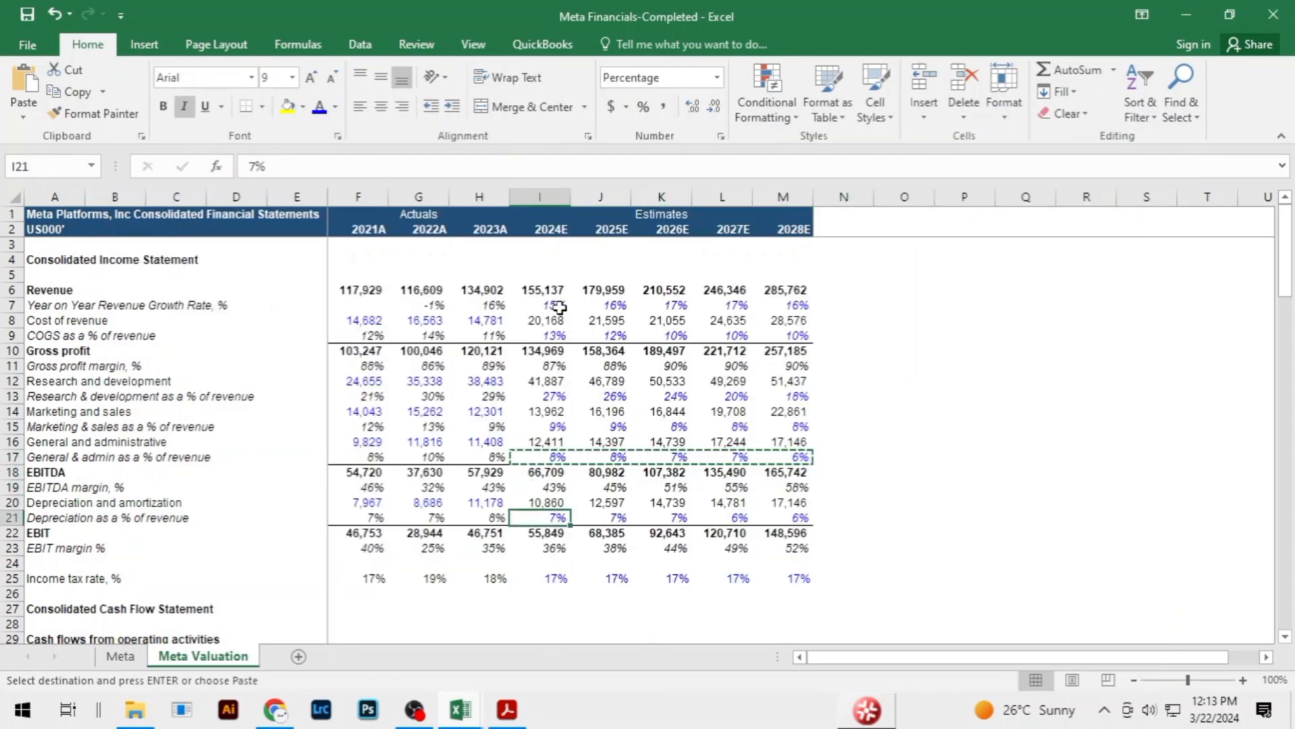
{"action": "key", "text": "ctrl+shift+Right"}
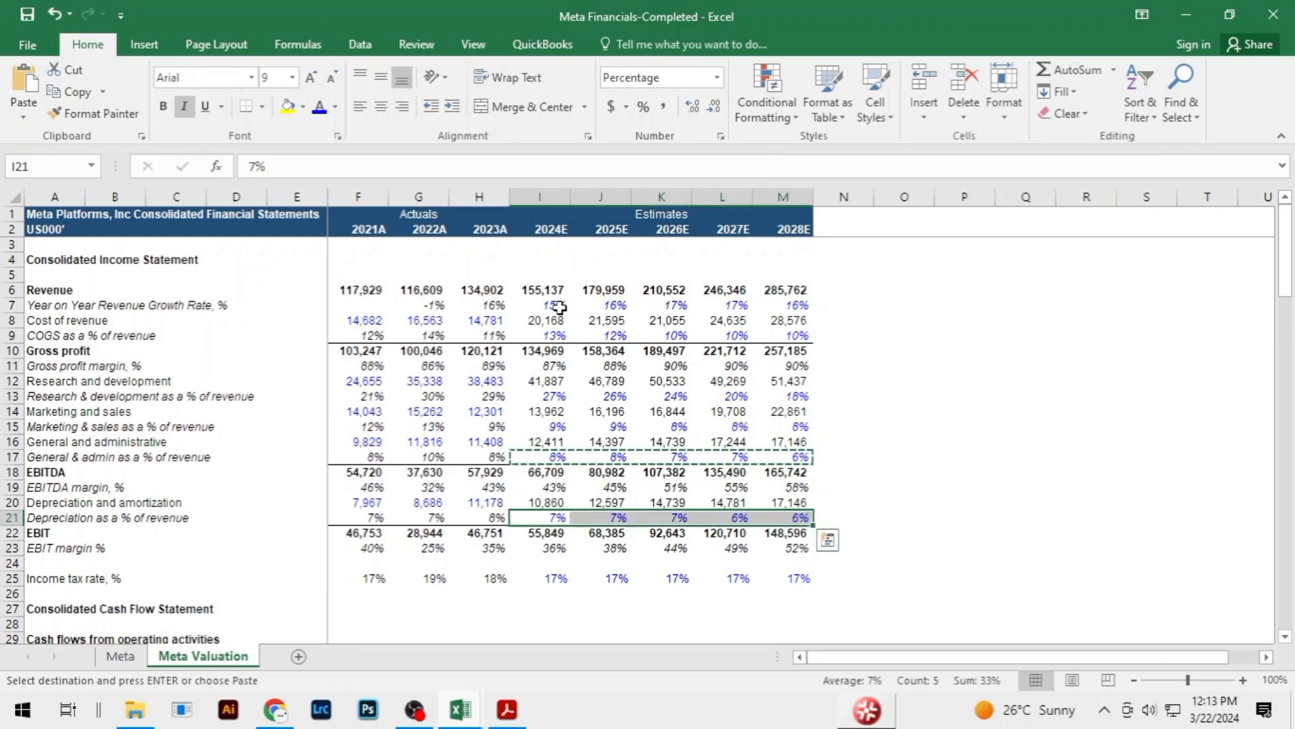
{"action": "key", "text": "ctrl+c"}
{"action": "key", "text": "alt+Tab"}
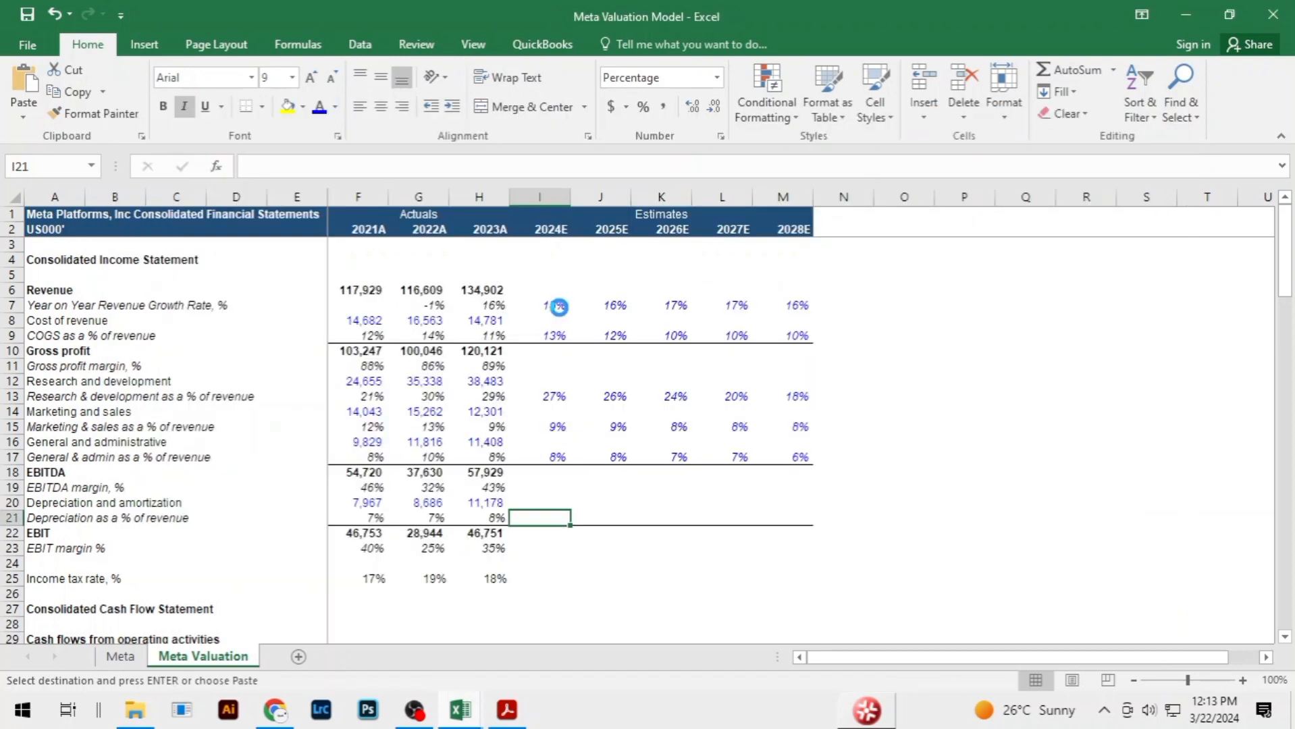
{"action": "key", "text": "ctrl+v"}
Copy the 2024E–2028E income tax rates in I25:M25 from Meta Financials-Completed into the same cells of Meta Valuation Model
{"action": "key", "text": "Down"}
{"action": "key", "text": "Down"}
{"action": "key", "text": "Down"}
{"action": "key", "text": "Down"}
{"action": "key", "text": "alt+Tab"}
{"action": "key", "text": "Down"}
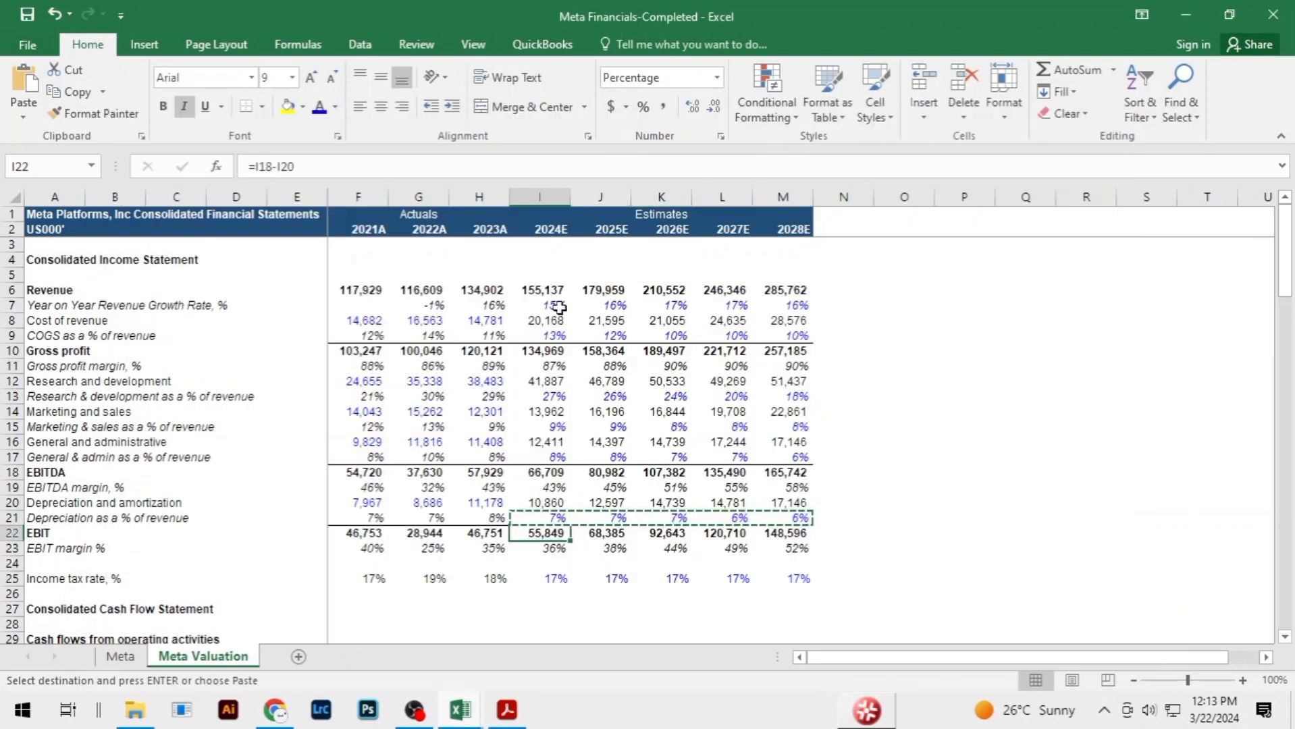
{"action": "key", "text": "Down"}
{"action": "key", "text": "Down"}
{"action": "key", "text": "Down"}
{"action": "key", "text": "shift+Right"}
{"action": "key", "text": "shift+Right"}
{"action": "key", "text": "shift+Right"}
{"action": "key", "text": "shift+Right"}
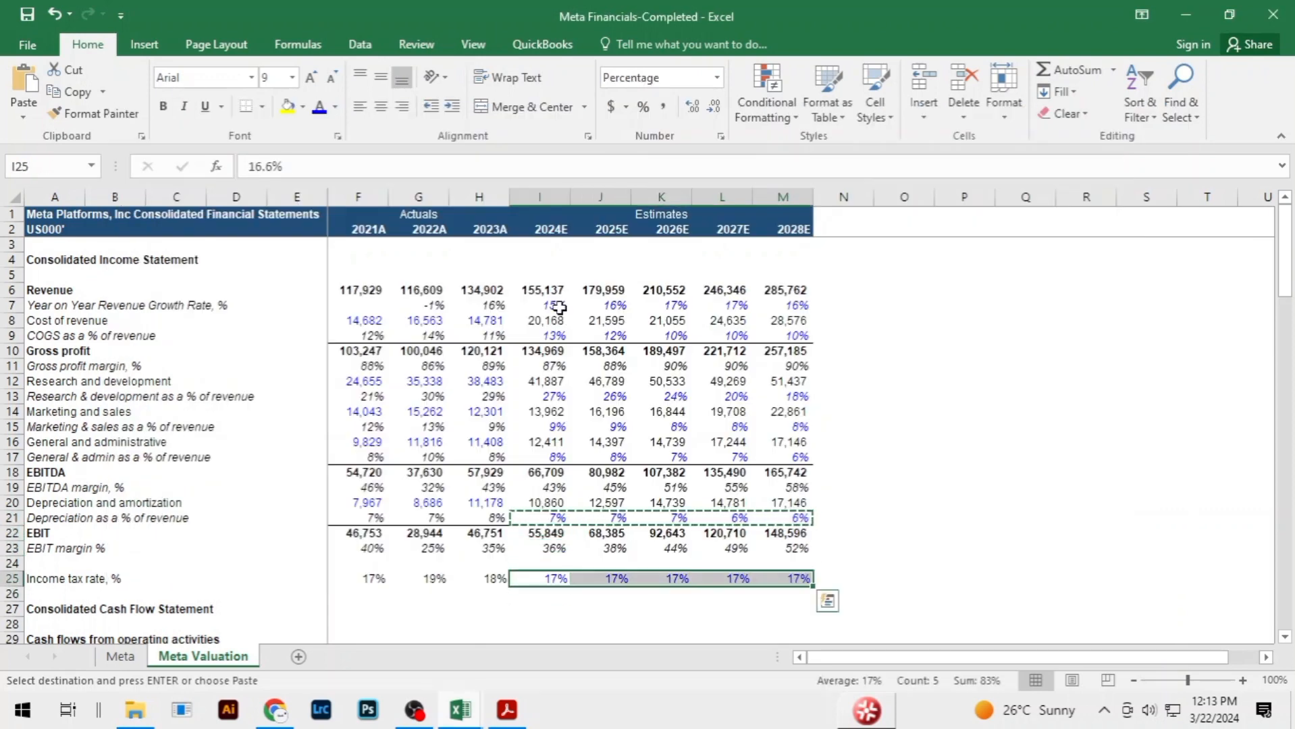
{"action": "key", "text": "ctrl+c"}
{"action": "key", "text": "alt+Tab"}
{"action": "key", "text": "ctrl+v"}
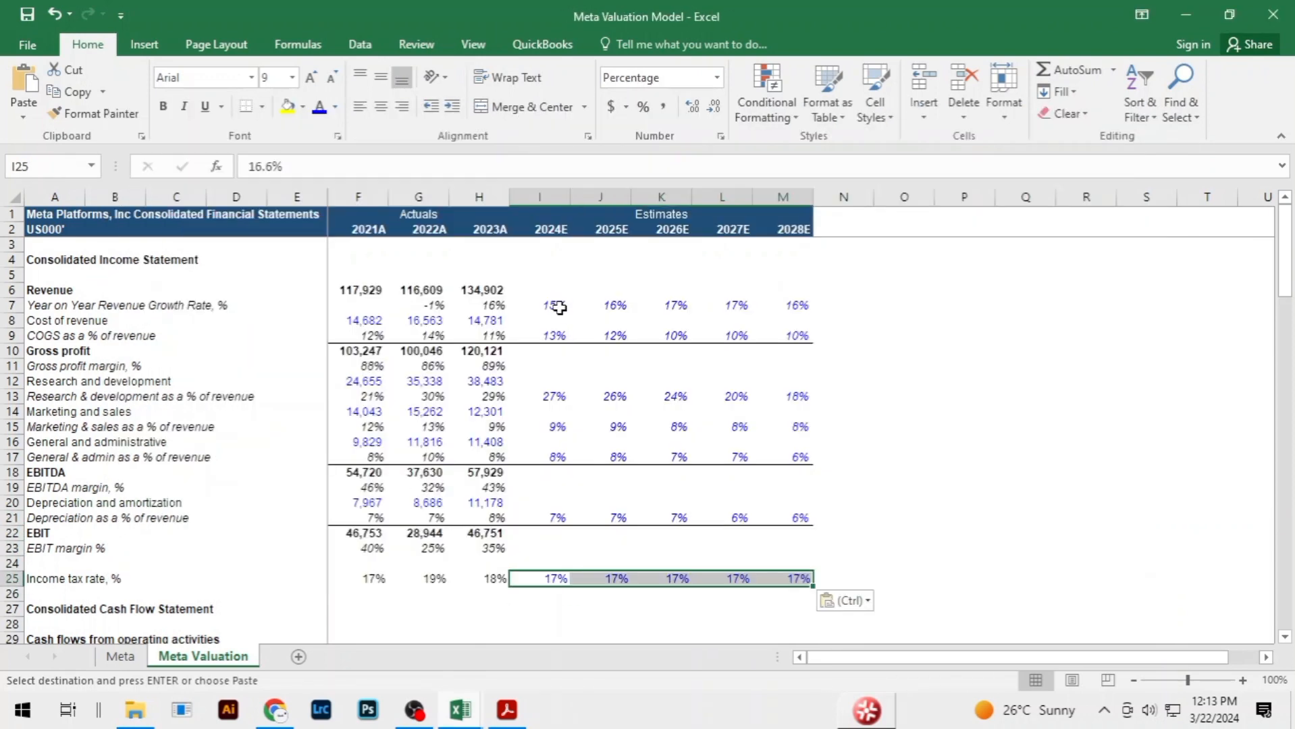
Calculate 2024E revenue in I6 as =H6*(1+I7) and fill the formula across to 2028E
{"action": "key", "text": "Down"}
{"action": "key", "text": "Down"}
{"action": "key", "text": "Down"}
{"action": "key", "text": "Down"}
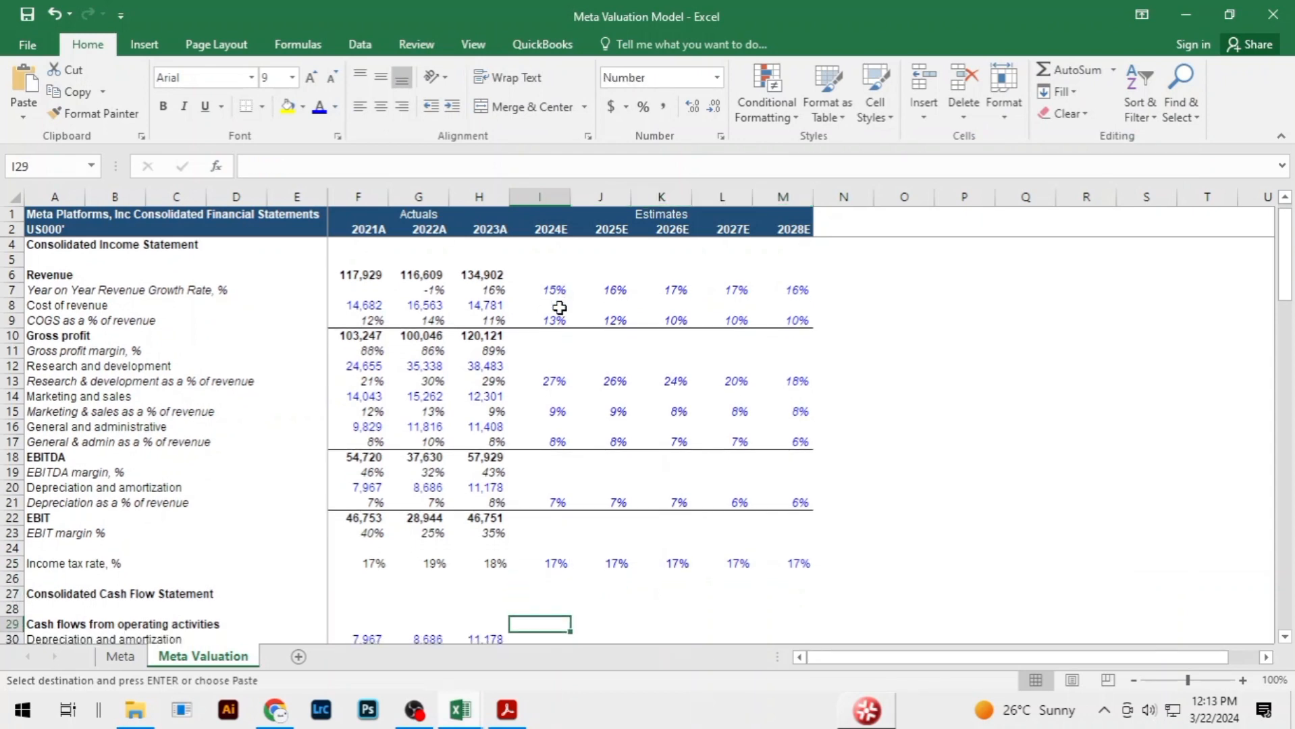
{"action": "key", "text": "Up"}
{"action": "key", "text": "Up"}
{"action": "key", "text": "Up"}
{"action": "key", "text": "Up"}
{"action": "key", "text": "Up"}
{"action": "key", "text": "Up"}
{"action": "key", "text": "Up"}
{"action": "key", "text": "Up"}
{"action": "key", "text": "Up"}
{"action": "key", "text": "Up"}
{"action": "key", "text": "Up"}
{"action": "key", "text": "Up"}
{"action": "key", "text": "Up"}
{"action": "key", "text": "Up"}
{"action": "key", "text": "Up"}
{"action": "key", "text": "Up"}
{"action": "key", "text": "Up"}
{"action": "key", "text": "Up"}
{"action": "key", "text": "Up"}
{"action": "key", "text": "Up"}
{"action": "key", "text": "Up"}
{"action": "key", "text": "Up"}
{"action": "key", "text": "Up"}
{"action": "key", "text": "Up"}
{"action": "key", "text": "Up"}
{"action": "key", "text": "Up"}
{"action": "key", "text": "Up"}
{"action": "key", "text": "Up"}
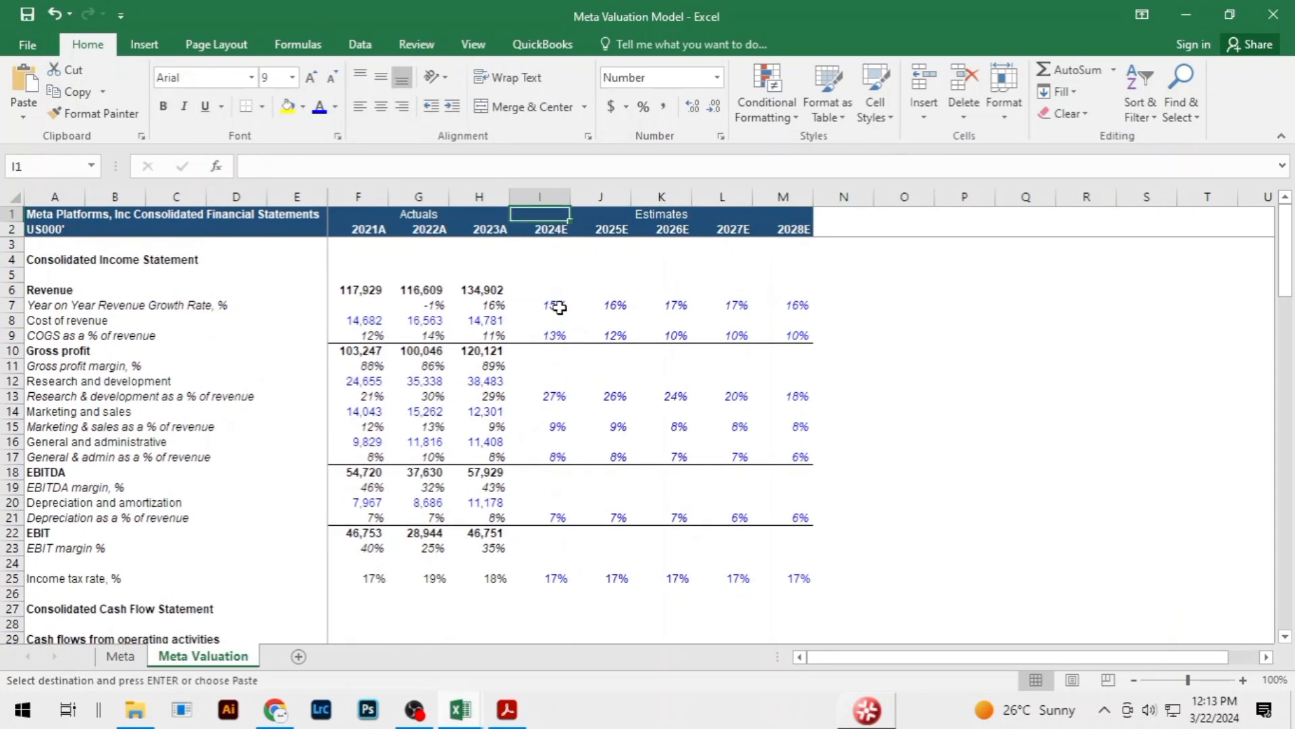
{"action": "key", "text": "Down"}
{"action": "key", "text": "Down"}
{"action": "key", "text": "Down"}
{"action": "key", "text": "Down"}
{"action": "key", "text": "Down"}
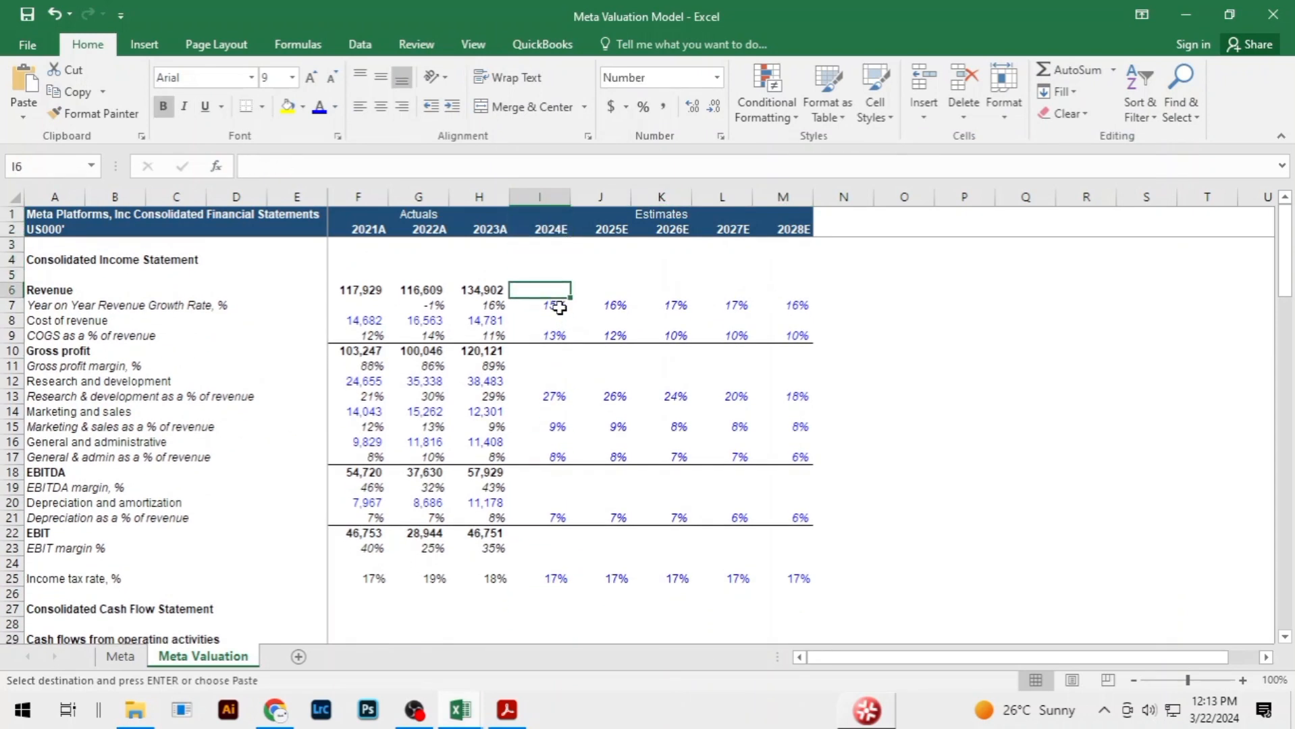
{"action": "type", "text": "="}
{"action": "key", "text": "Left"}
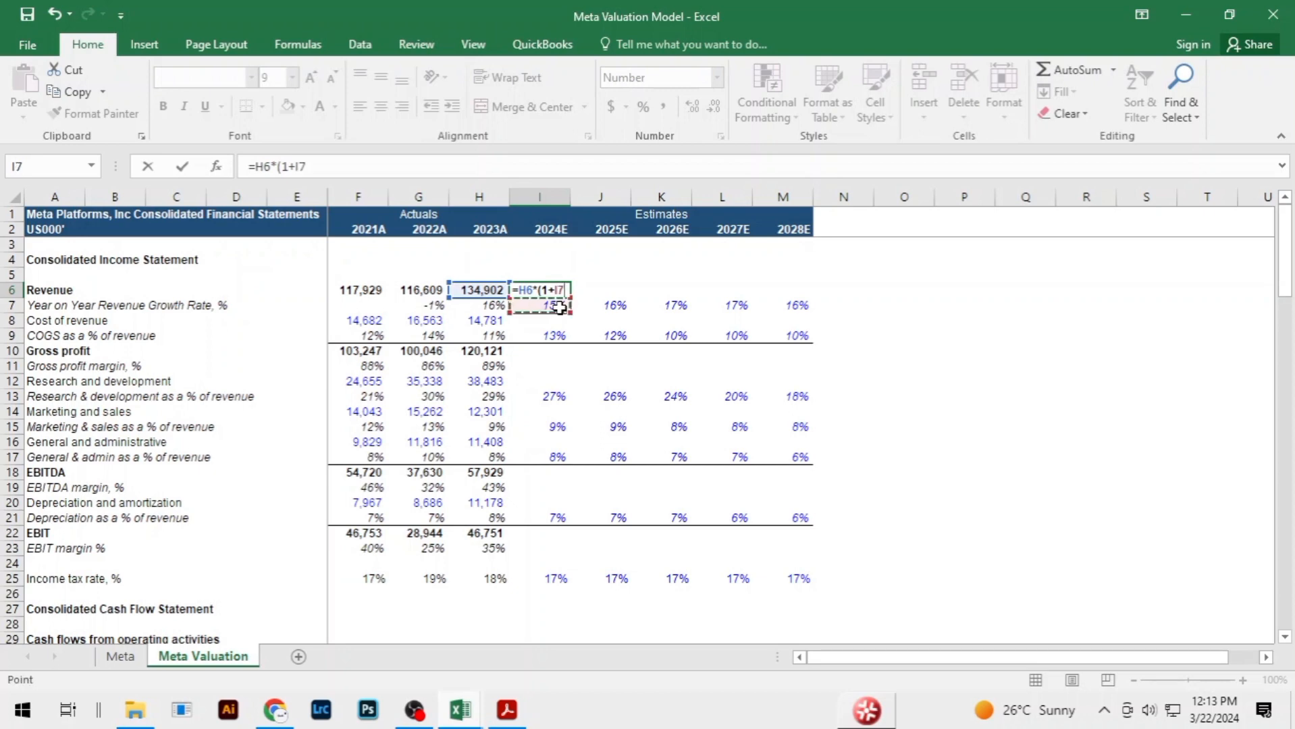
{"action": "key", "text": "ctrl+Return"}
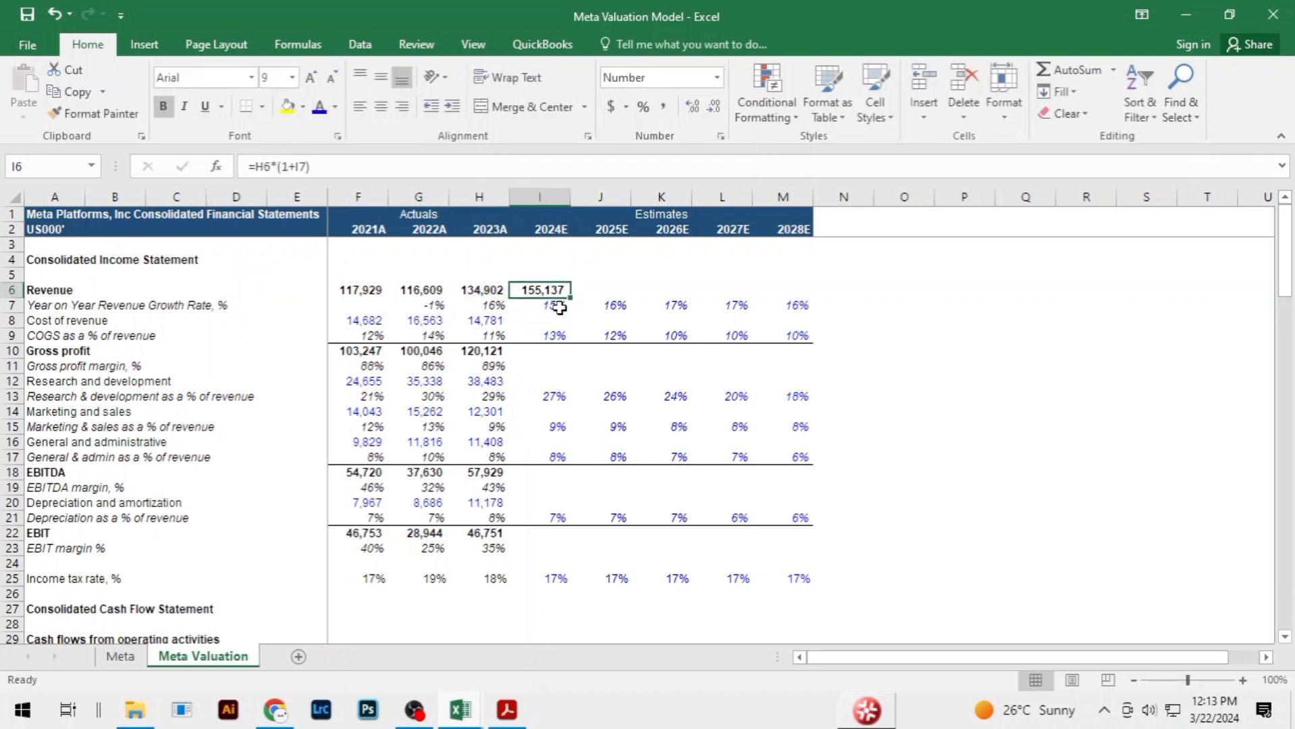
{"action": "key", "text": "shift+Right"}
{"action": "key", "text": "shift+Right"}
{"action": "key", "text": "shift+Right"}
{"action": "key", "text": "shift+Right"}
{"action": "key", "text": "ctrl+r"}
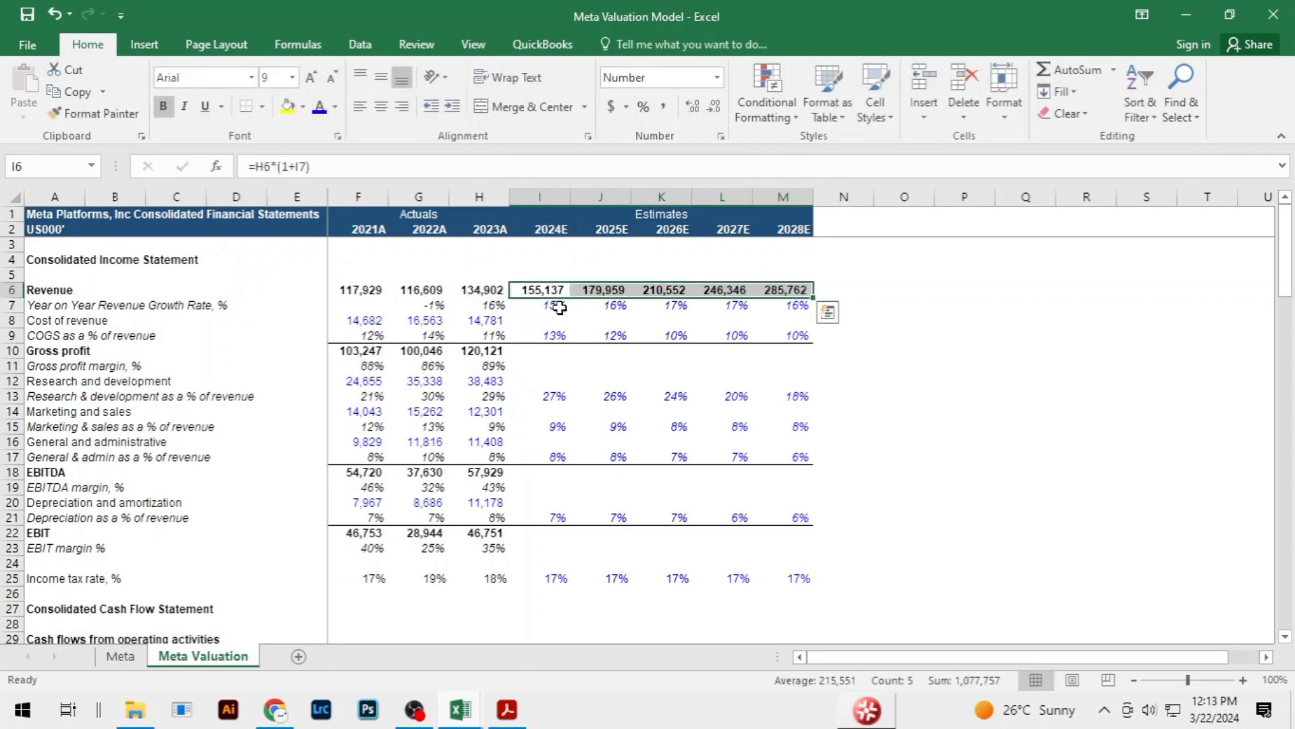
Calculate 2024E cost of revenue in I8 as =I9*I6 and fill the formula across to 2028E
{"action": "key", "text": "Down"}
{"action": "key", "text": "Down"}
{"action": "type", "text": "="}
{"action": "key", "text": "Down"}
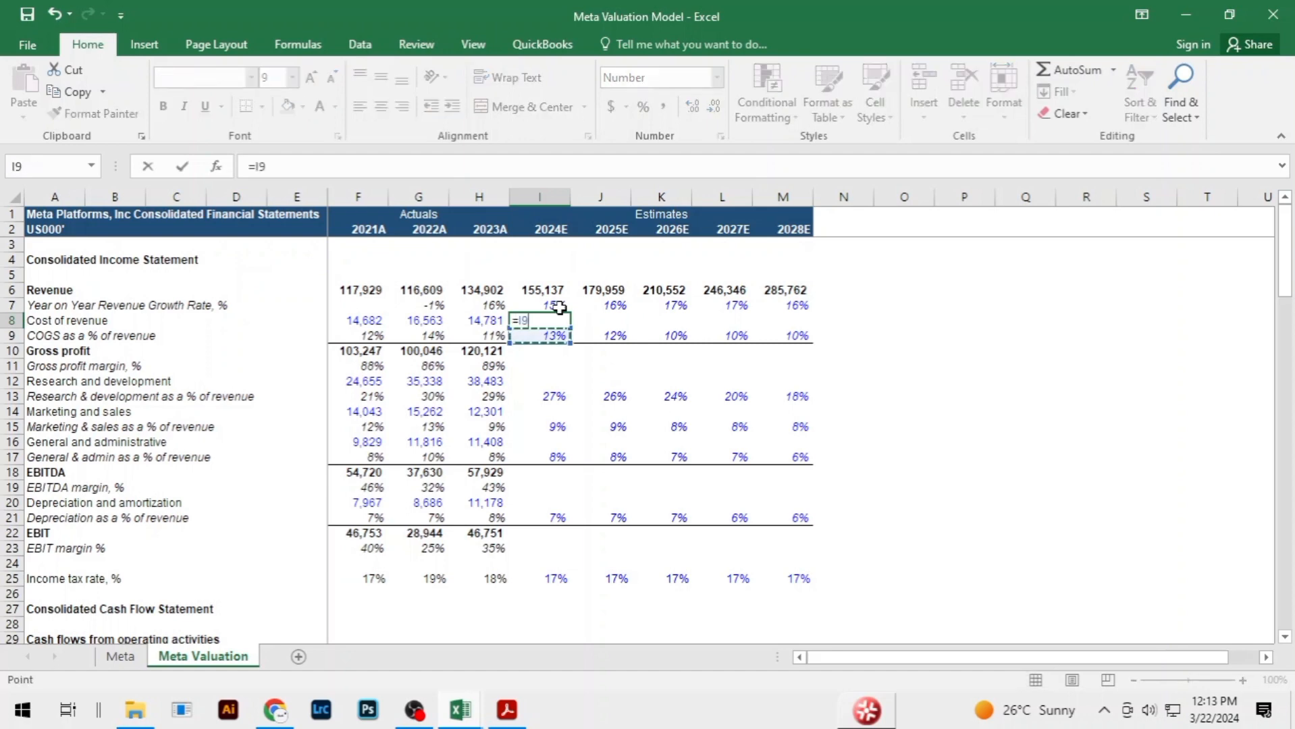
{"action": "key", "text": "Return"}
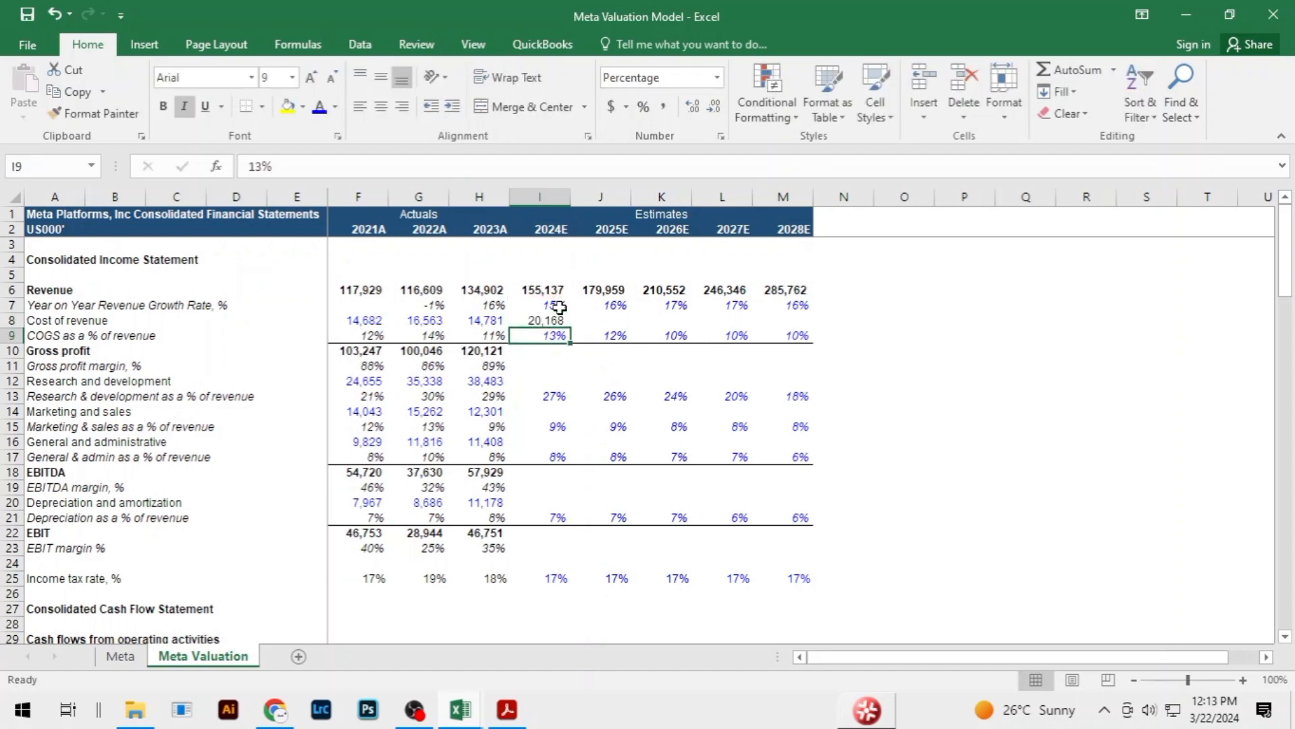
{"action": "key", "text": "Up"}
{"action": "key", "text": "shift+Right"}
{"action": "key", "text": "shift+Right"}
{"action": "key", "text": "shift+Right"}
{"action": "key", "text": "shift+Right"}
{"action": "key", "text": "ctrl+r"}
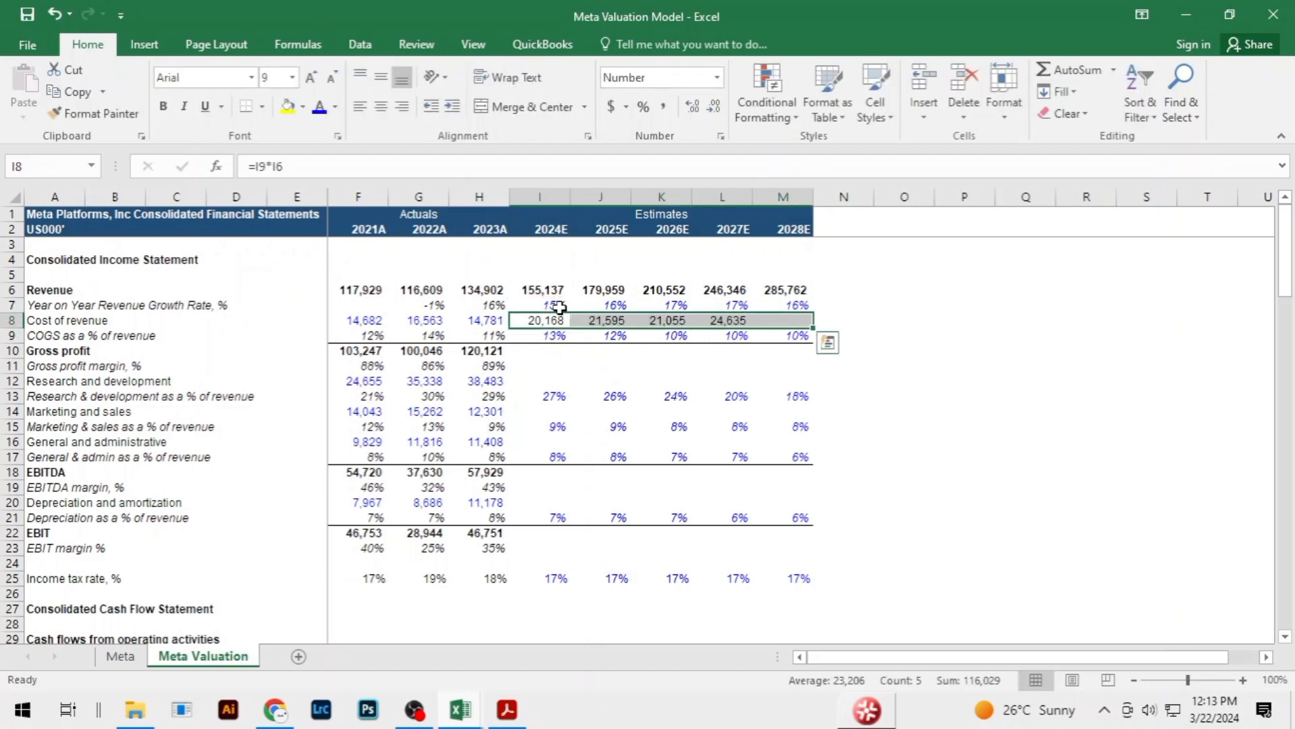
Fill the 2023A gross profit and gross profit margin formulas from H10:H11 across to 2028E
{"action": "key", "text": "Down"}
{"action": "key", "text": "Down"}
{"action": "key", "text": "Up"}
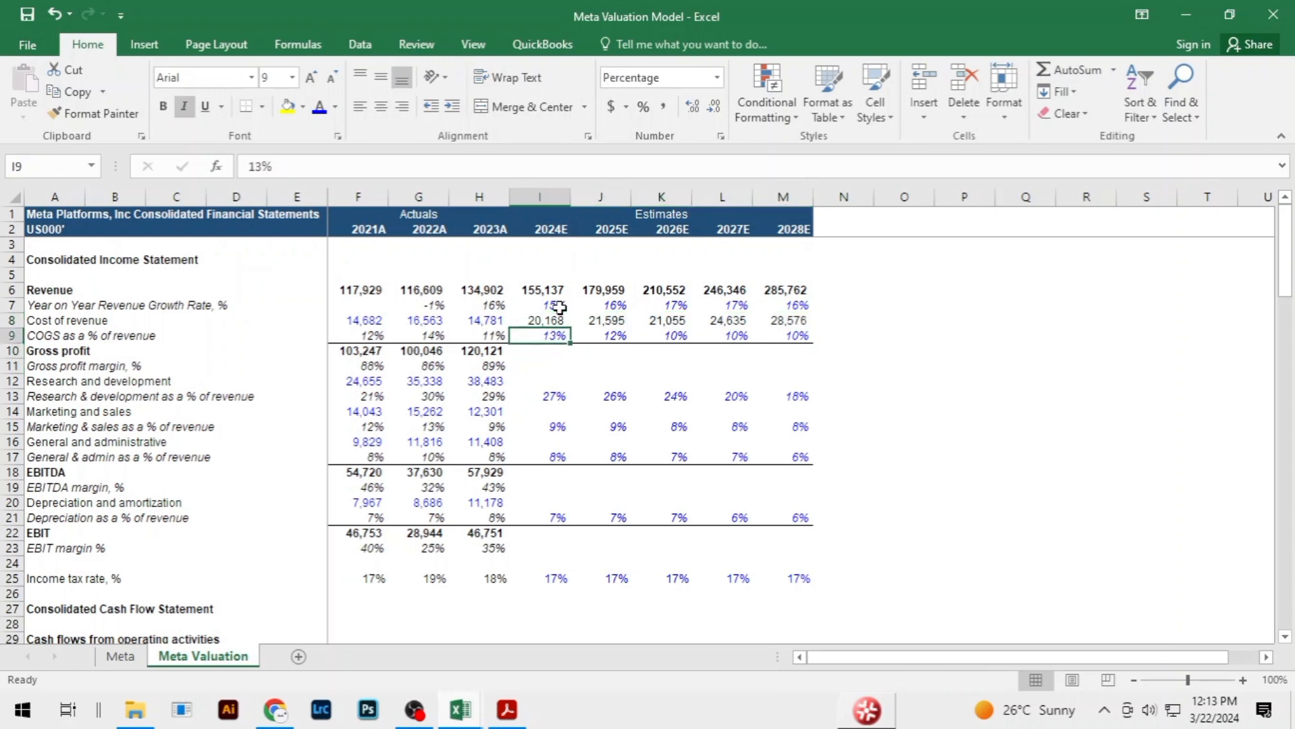
{"action": "key", "text": "Down"}
{"action": "key", "text": "Left"}
{"action": "key", "text": "shift+Right"}
{"action": "key", "text": "shift+Right"}
{"action": "key", "text": "shift+Right"}
{"action": "key", "text": "shift+Right"}
{"action": "key", "text": "shift+Right"}
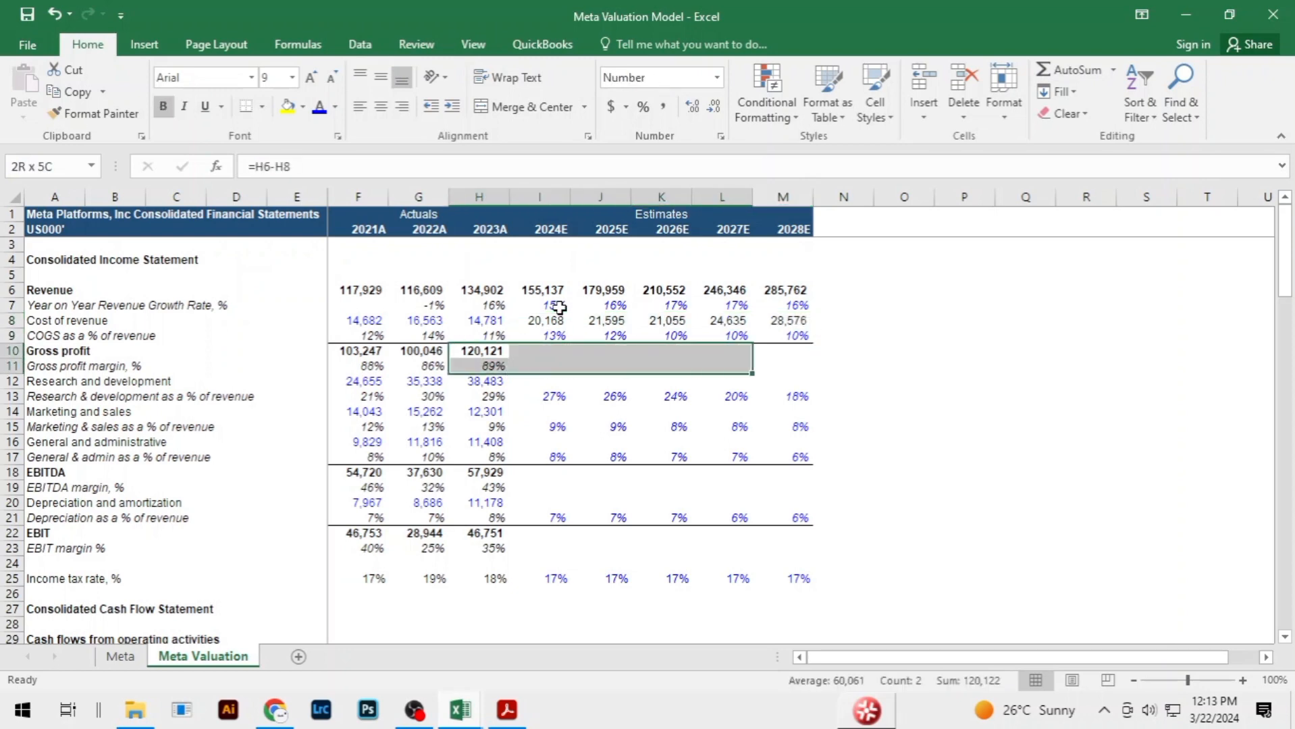
{"action": "key", "text": "shift+Down"}
{"action": "key", "text": "ctrl+r"}
Undo the deletion of the 2021A gross profit in F10 and check its formula
{"action": "key", "text": "Down"}
{"action": "key", "text": "Down"}
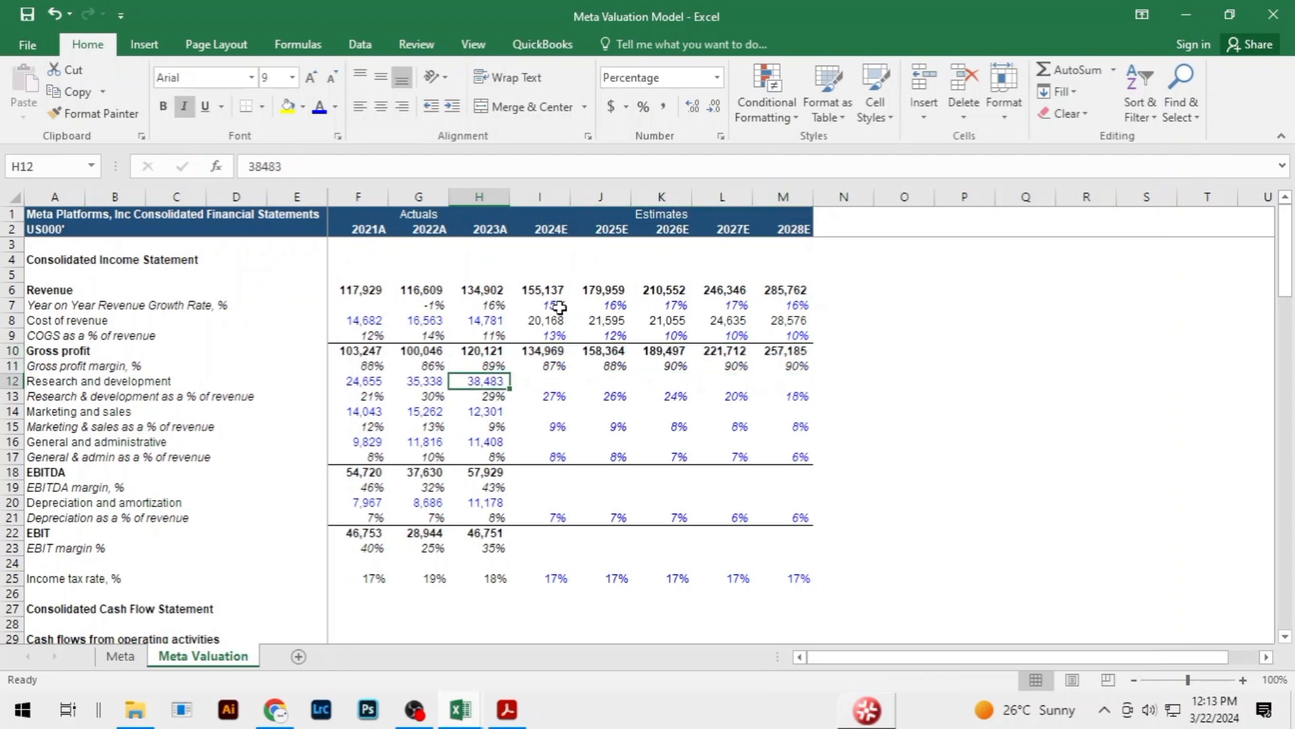
{"action": "key", "text": "Right"}
{"action": "key", "text": "Left"}
{"action": "key", "text": "Left"}
{"action": "key", "text": "Left"}
{"action": "key", "text": "Up"}
{"action": "key", "text": "Up"}
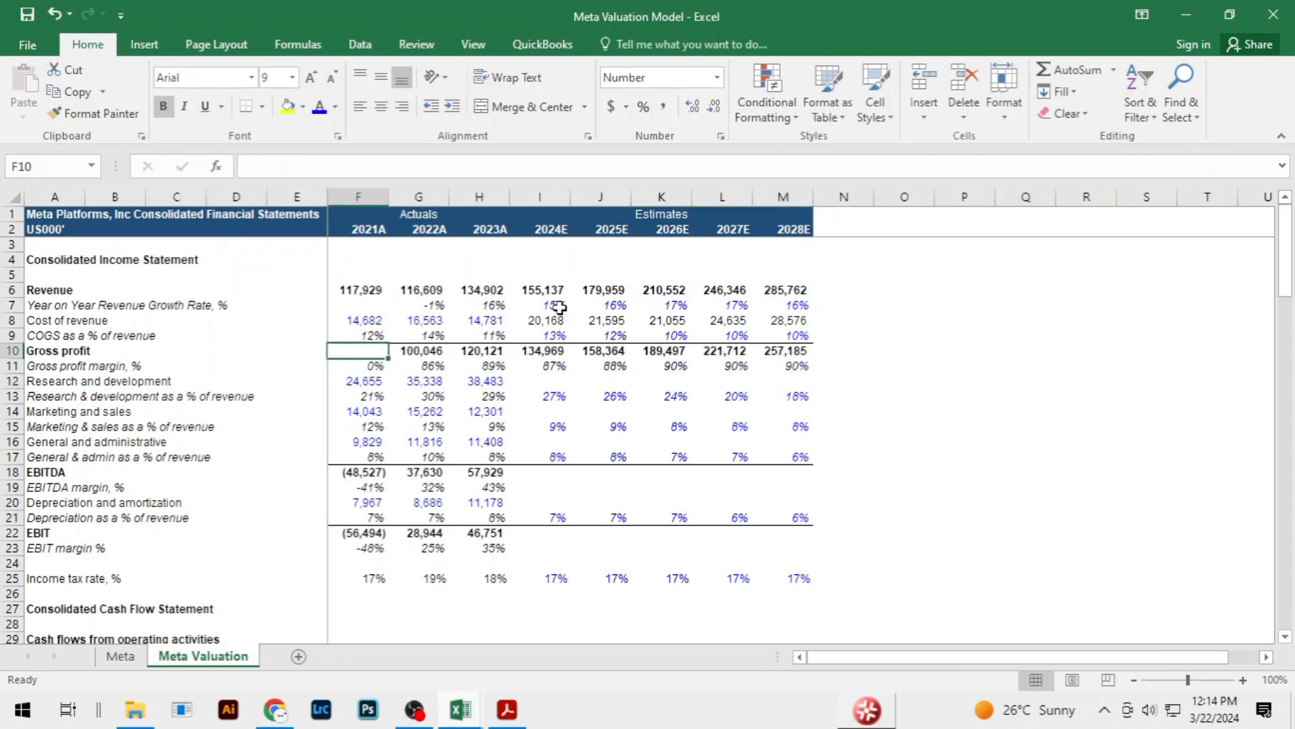
{"action": "key", "text": "ctrl+z"}
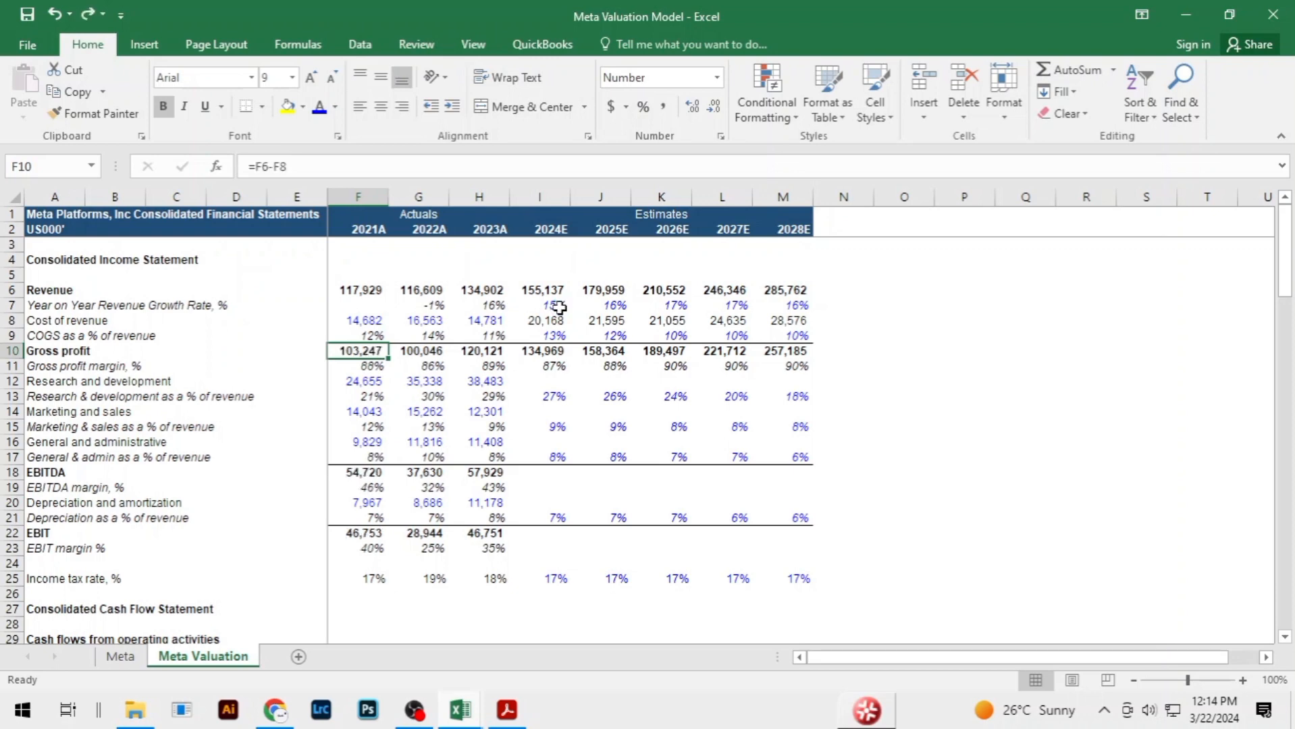
{"action": "key", "text": "Down"}
{"action": "key", "text": "Up"}
{"action": "key", "text": "F2"}
{"action": "key", "text": "Return"}
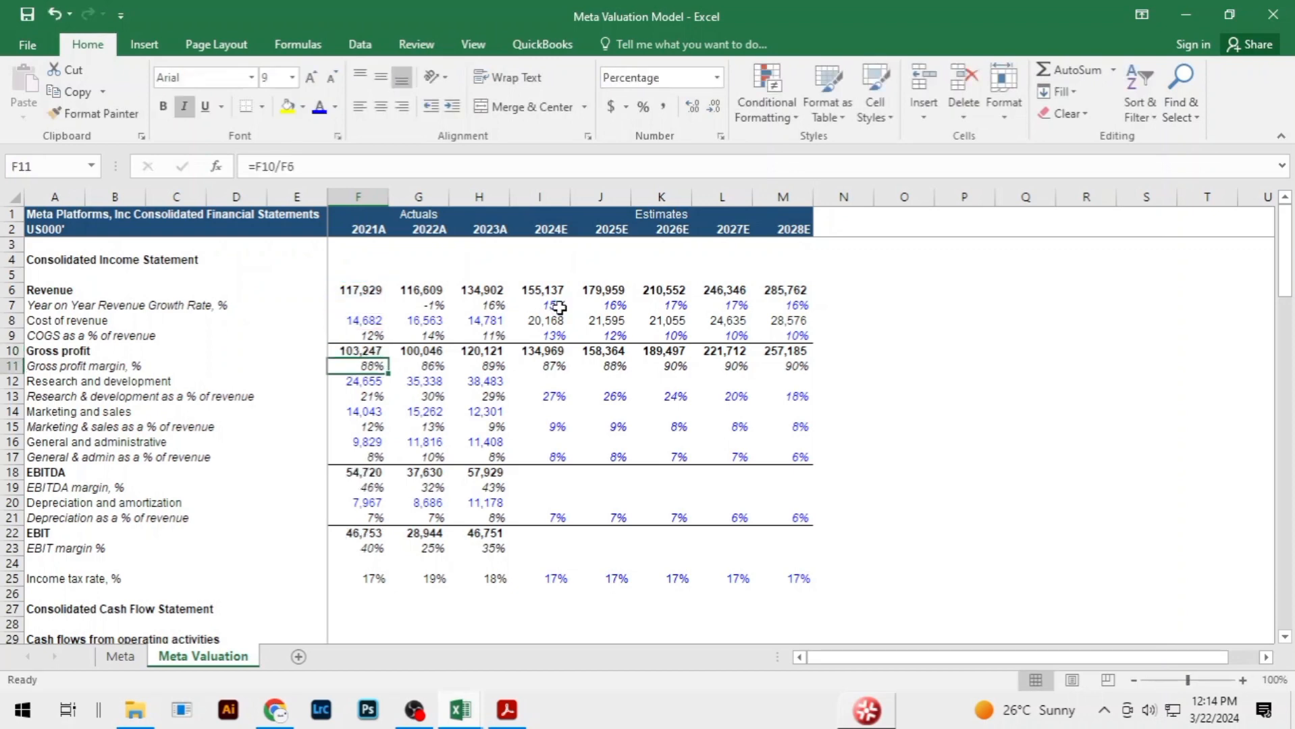
Calculate 2024E research and development expense in I12 as =I13*I6 and fill the formula across to 2028E
{"action": "key", "text": "Down"}
{"action": "key", "text": "Right"}
{"action": "key", "text": "Right"}
{"action": "key", "text": "Right"}
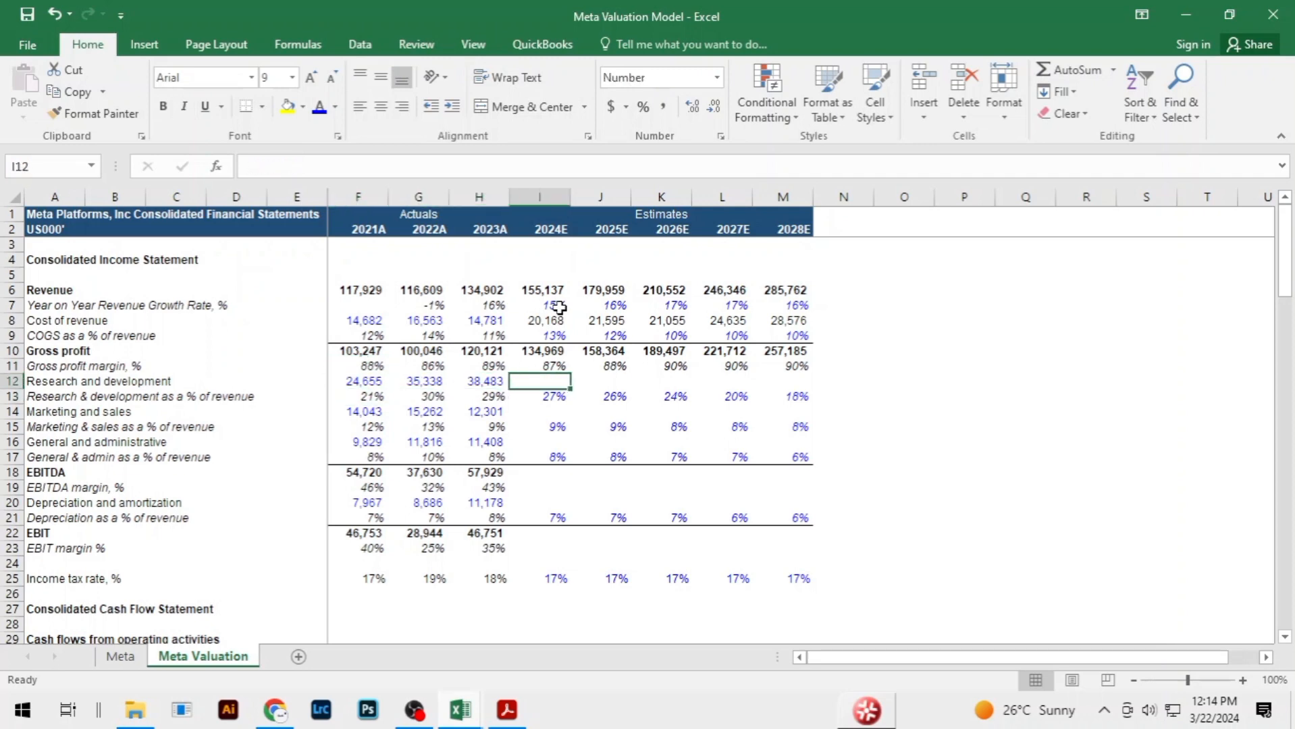
{"action": "type", "text": "="}
{"action": "key", "text": "Down"}
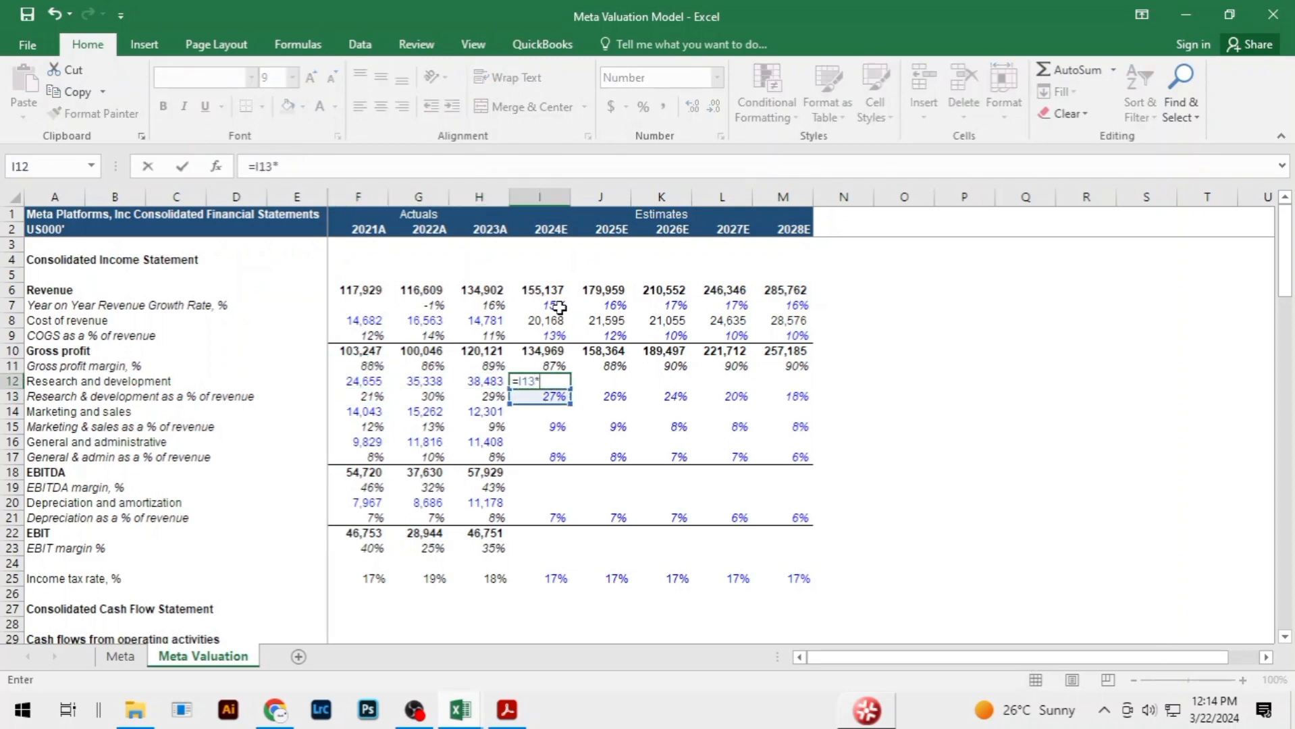
{"action": "type", "text": "*"}
{"action": "key", "text": "Up"}
{"action": "key", "text": "Up"}
{"action": "key", "text": "Up"}
{"action": "key", "text": "Up"}
{"action": "key", "text": "Up"}
{"action": "key", "text": "Up"}
{"action": "key", "text": "Return"}
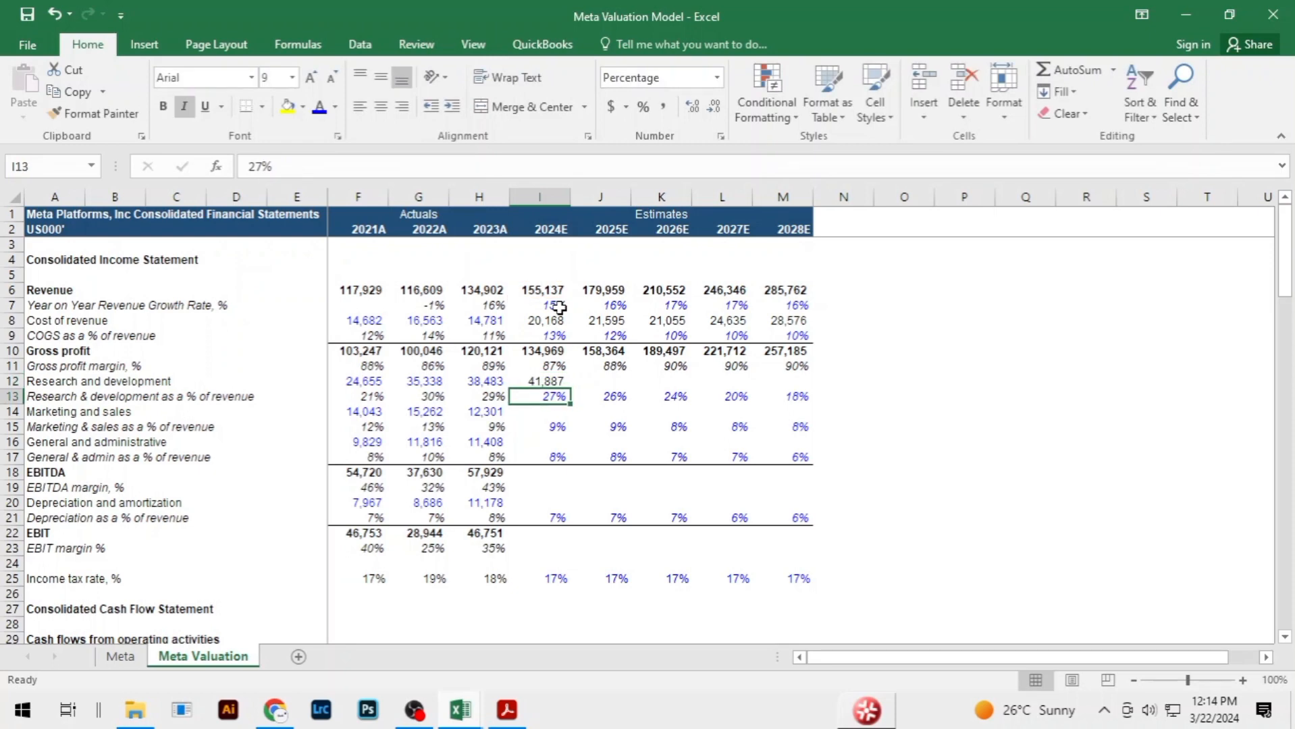
{"action": "key", "text": "Up"}
{"action": "key", "text": "shift+Right"}
{"action": "key", "text": "shift+Right"}
{"action": "key", "text": "shift+Right"}
{"action": "key", "text": "shift+Right"}
{"action": "key", "text": "ctrl+r"}
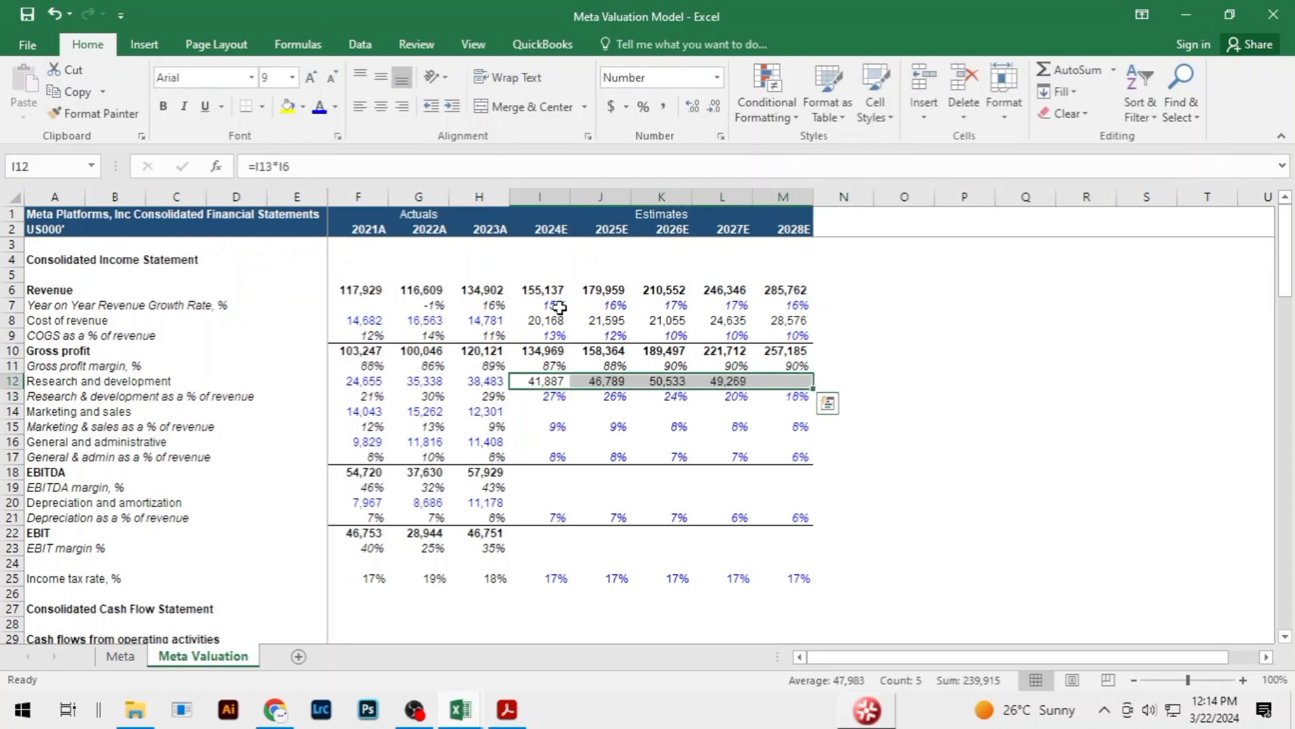
Calculate 2024E marketing and sales expense in I14 as =I15*I6 and fill the formula across to 2028E
{"action": "key", "text": "Down"}
{"action": "key", "text": "Down"}
{"action": "type", "text": "="}
{"action": "key", "text": "Down"}
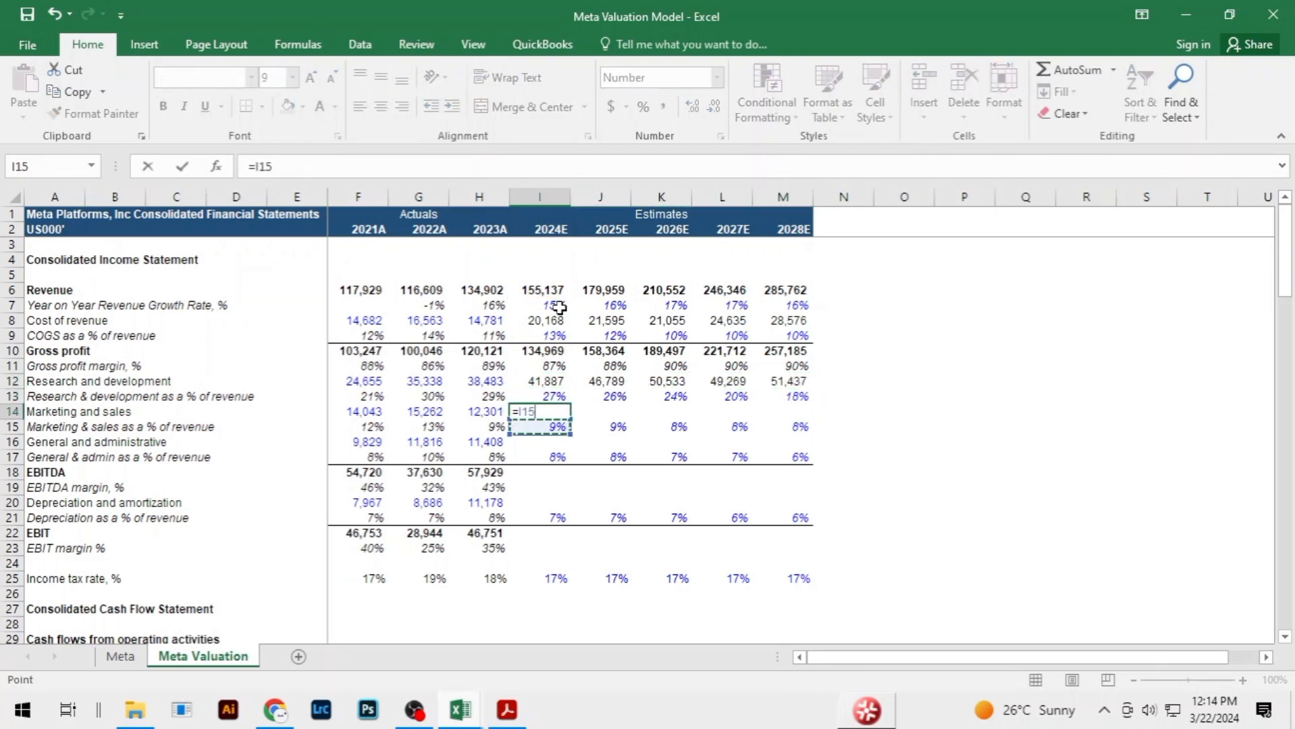
{"action": "key", "text": "Up"}
{"action": "key", "text": "Up"}
{"action": "key", "text": "Up"}
{"action": "key", "text": "Up"}
{"action": "key", "text": "Up"}
{"action": "key", "text": "Up"}
{"action": "key", "text": "Up"}
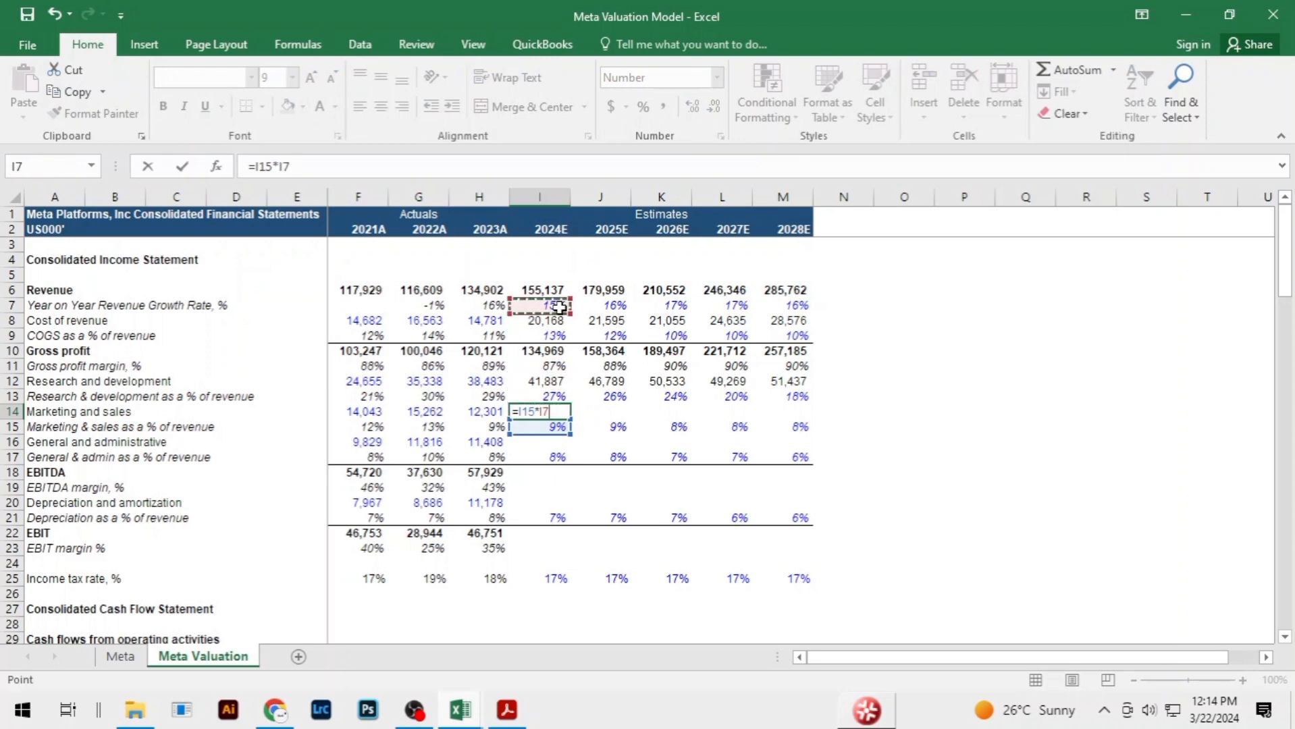
{"action": "key", "text": "Return"}
{"action": "key", "text": "Up"}
{"action": "key", "text": "shift+Right"}
{"action": "key", "text": "shift+Right"}
{"action": "key", "text": "shift+Right"}
{"action": "key", "text": "shift+Right"}
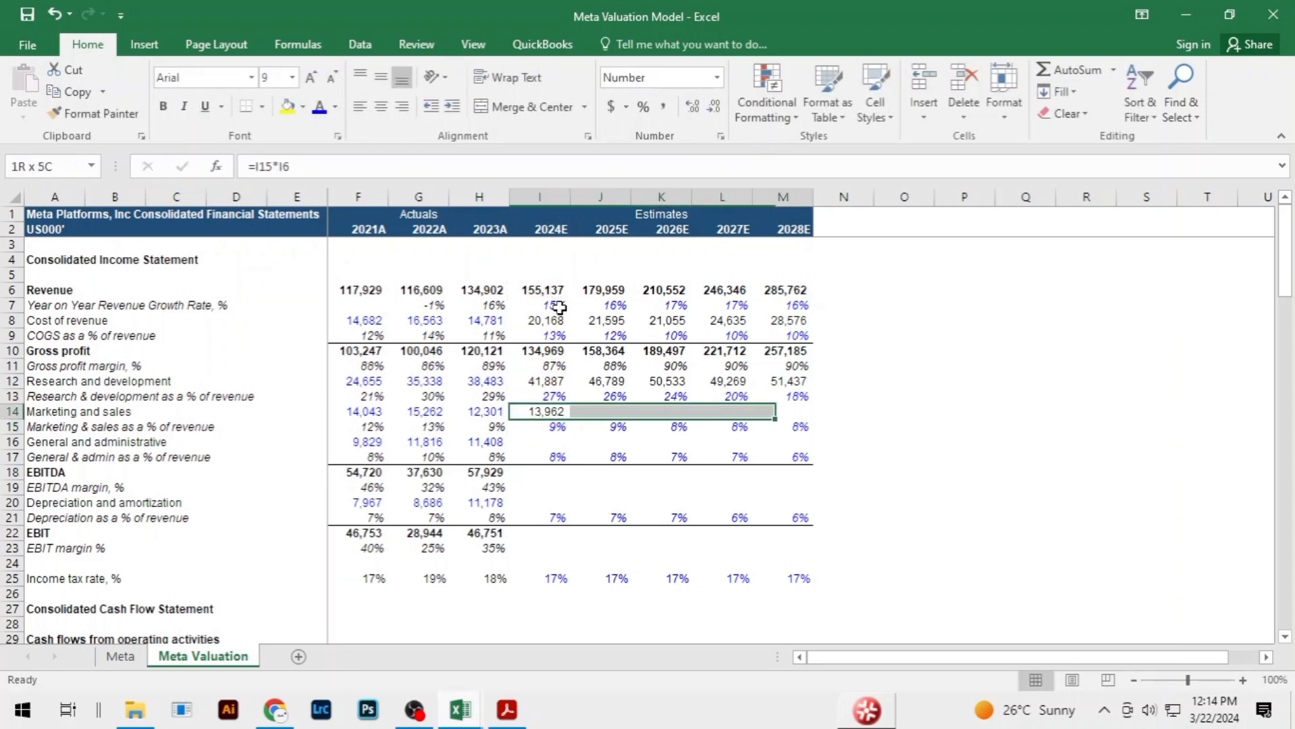
{"action": "key", "text": "ctrl+r"}
Calculate 2024E general and administrative expense in I16 as =I17*I6 and fill the formula across to 2028E
{"action": "key", "text": "Down"}
{"action": "key", "text": "Down"}
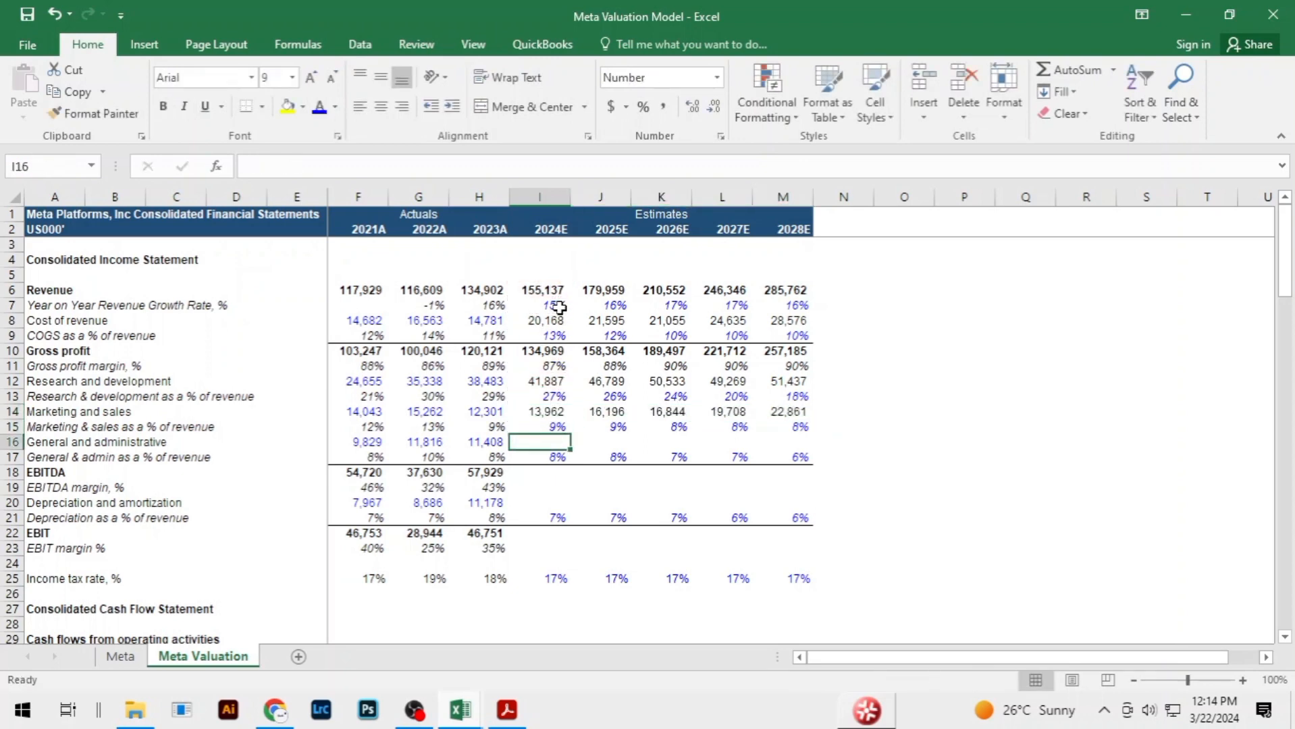
{"action": "type", "text": "="}
{"action": "key", "text": "Down"}
{"action": "type", "text": "*"}
{"action": "key", "text": "Up"}
{"action": "key", "text": "Up"}
{"action": "key", "text": "Up"}
{"action": "key", "text": "Up"}
{"action": "key", "text": "Up"}
{"action": "key", "text": "Up"}
{"action": "key", "text": "Up"}
{"action": "key", "text": "Up"}
{"action": "key", "text": "Up"}
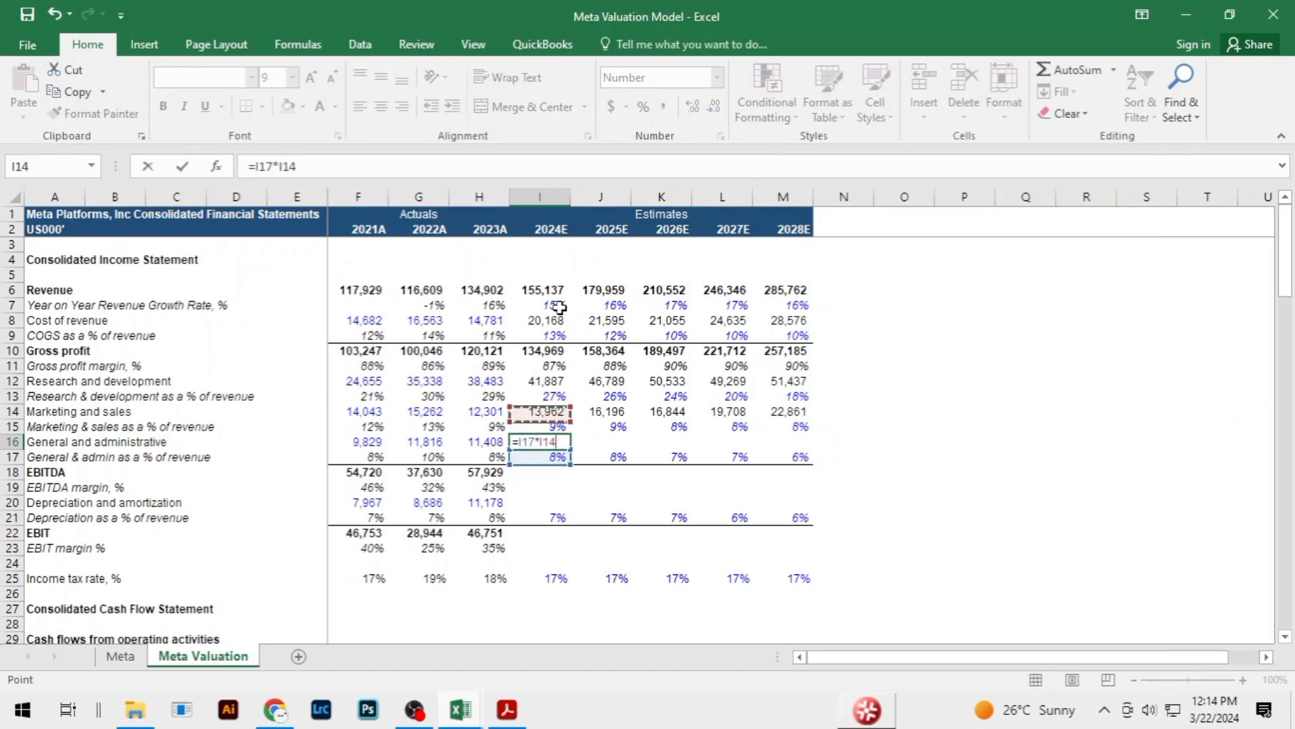
{"action": "key", "text": "Up"}
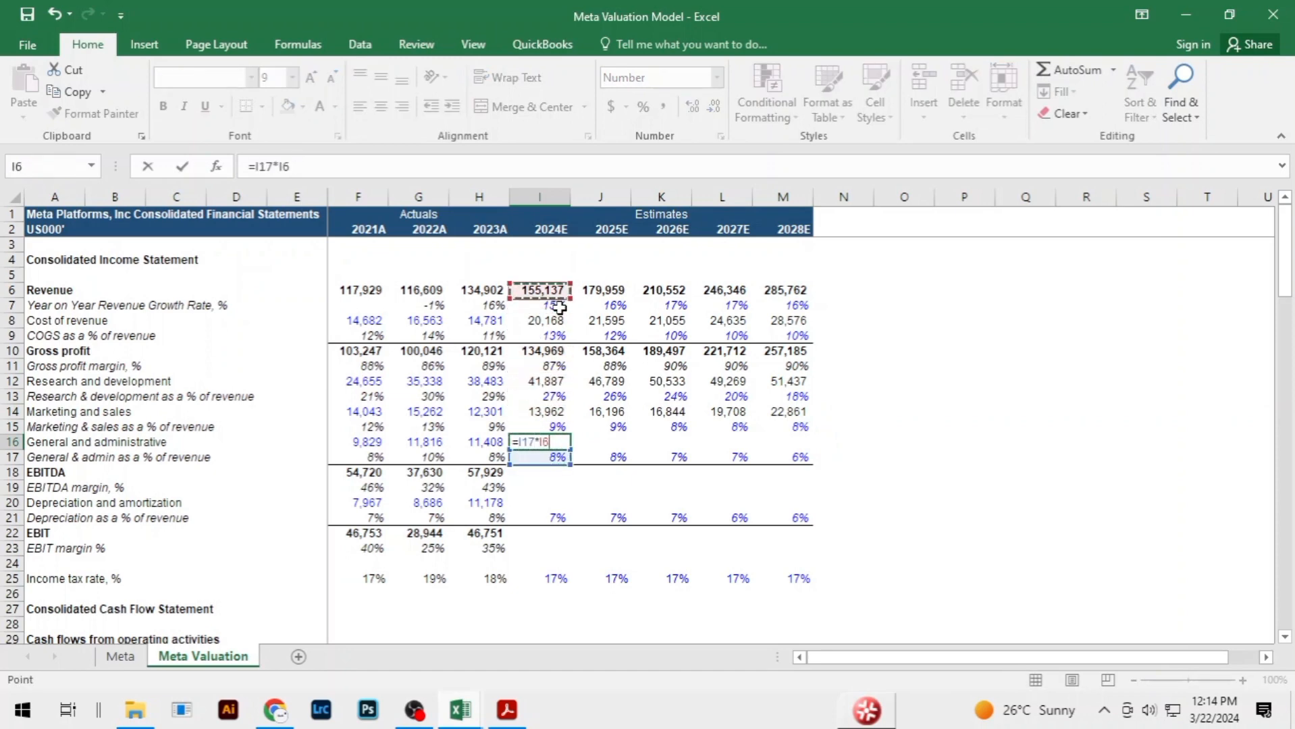
{"action": "key", "text": "Return"}
{"action": "key", "text": "Up"}
{"action": "key", "text": "shift+Right"}
{"action": "key", "text": "shift+Right"}
{"action": "key", "text": "shift+Right"}
{"action": "key", "text": "shift+Right"}
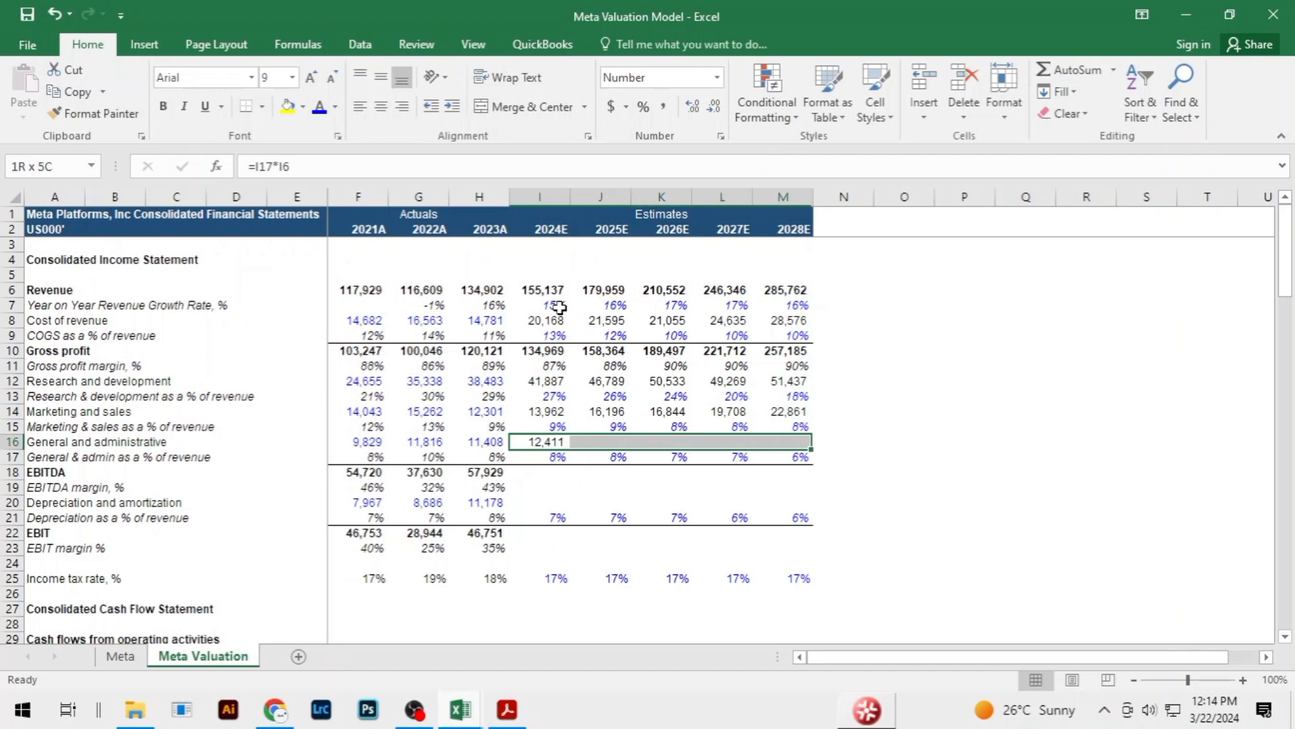
{"action": "key", "text": "ctrl+r"}
Fill the 2023A EBITDA and EBITDA margin formulas from H18:H19 across to 2028E
{"action": "key", "text": "Down"}
{"action": "key", "text": "Down"}
{"action": "key", "text": "Down"}
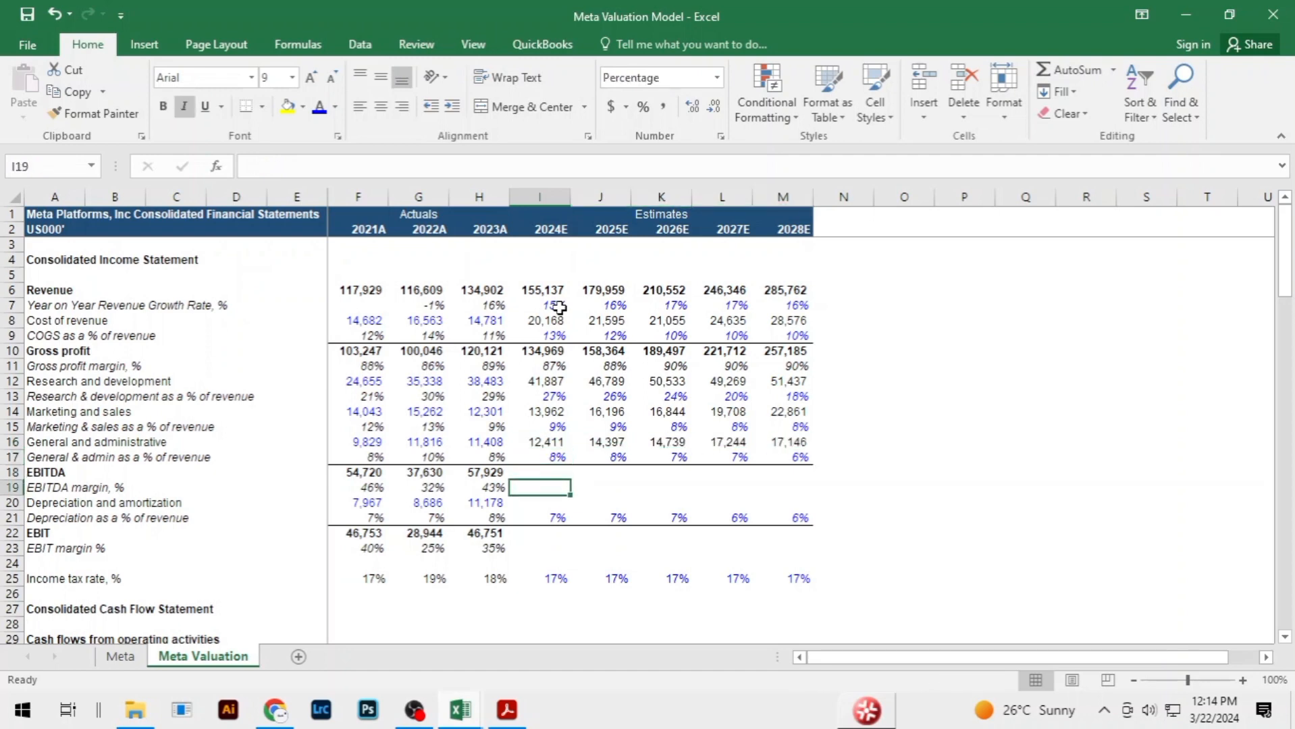
{"action": "key", "text": "Up"}
{"action": "key", "text": "Left"}
{"action": "key", "text": "shift+Down"}
{"action": "key", "text": "shift+Right"}
{"action": "key", "text": "shift+Right"}
{"action": "key", "text": "shift+Right"}
{"action": "key", "text": "shift+Right"}
{"action": "key", "text": "shift+Right"}
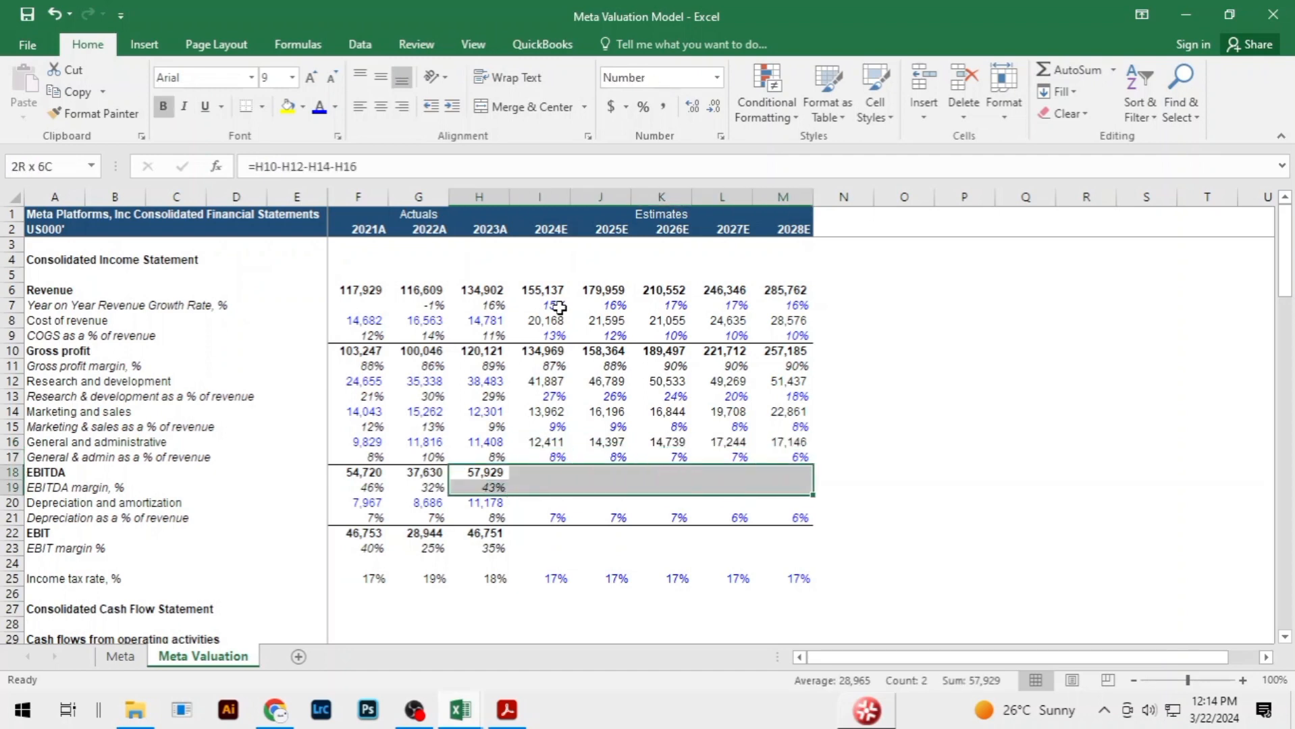
{"action": "key", "text": "ctrl+r"}
Calculate 2024E depreciation and amortization in I20 as =I21*I6 and fill the formula across to 2028E
{"action": "key", "text": "Down"}
{"action": "key", "text": "Down"}
{"action": "key", "text": "Right"}
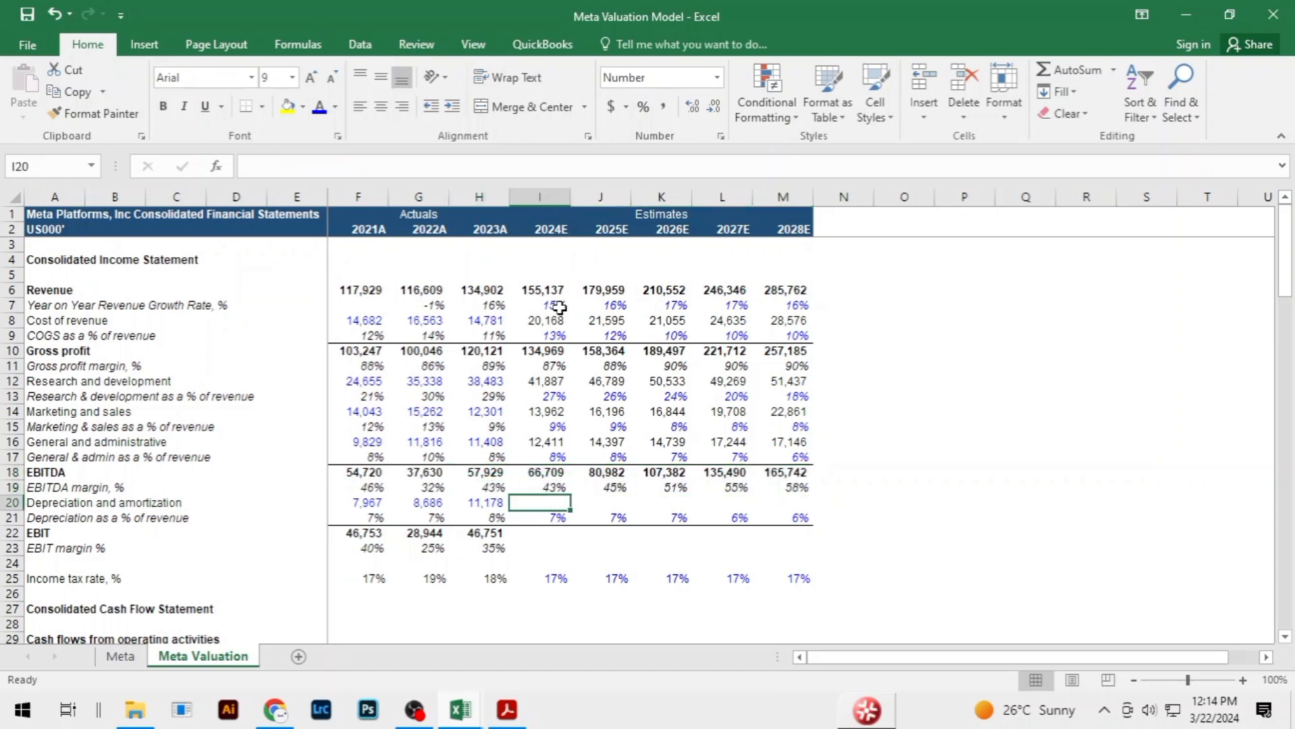
{"action": "type", "text": "="}
{"action": "key", "text": "Down"}
{"action": "type", "text": "*"}
{"action": "key", "text": "Up"}
{"action": "key", "text": "Up"}
{"action": "key", "text": "Up"}
{"action": "key", "text": "Up"}
{"action": "key", "text": "Up"}
{"action": "key", "text": "Up"}
{"action": "key", "text": "Up"}
{"action": "key", "text": "Up"}
{"action": "key", "text": "Up"}
{"action": "key", "text": "Up"}
{"action": "key", "text": "Up"}
{"action": "key", "text": "Up"}
{"action": "key", "text": "Up"}
{"action": "key", "text": "Up"}
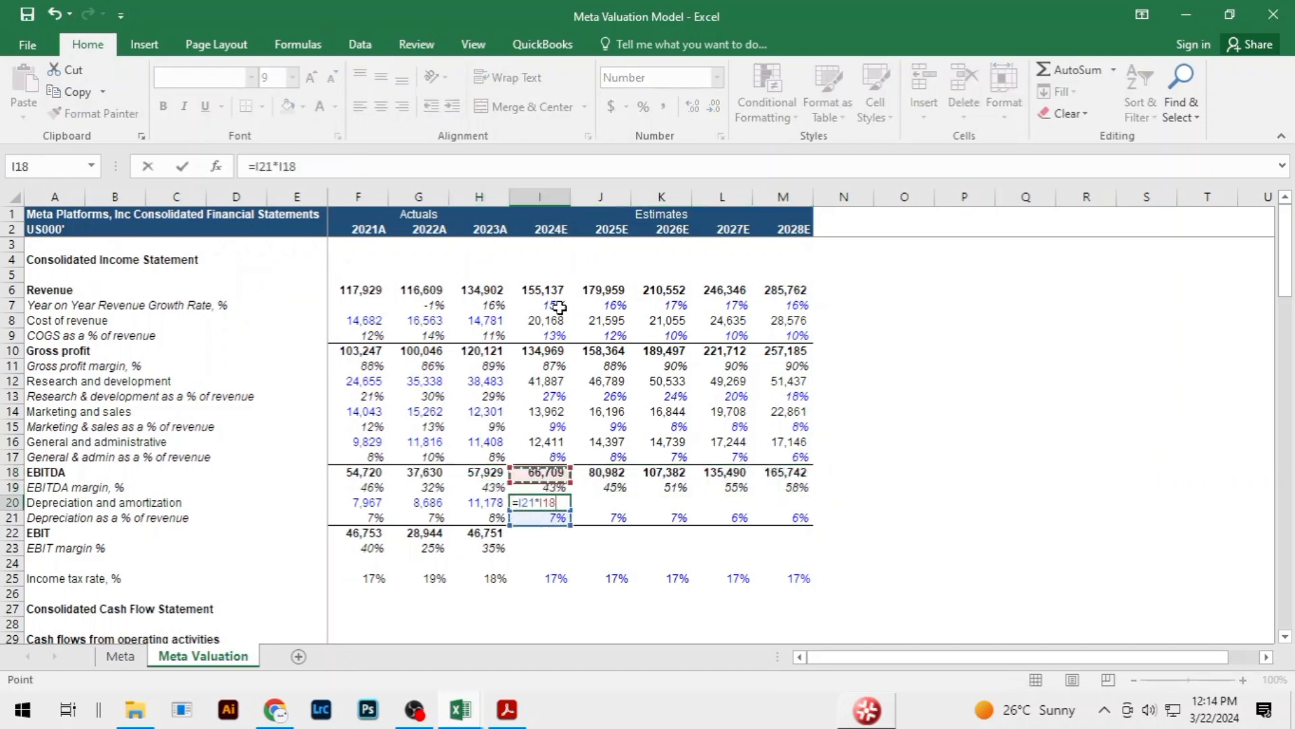
{"action": "key", "text": "Return"}
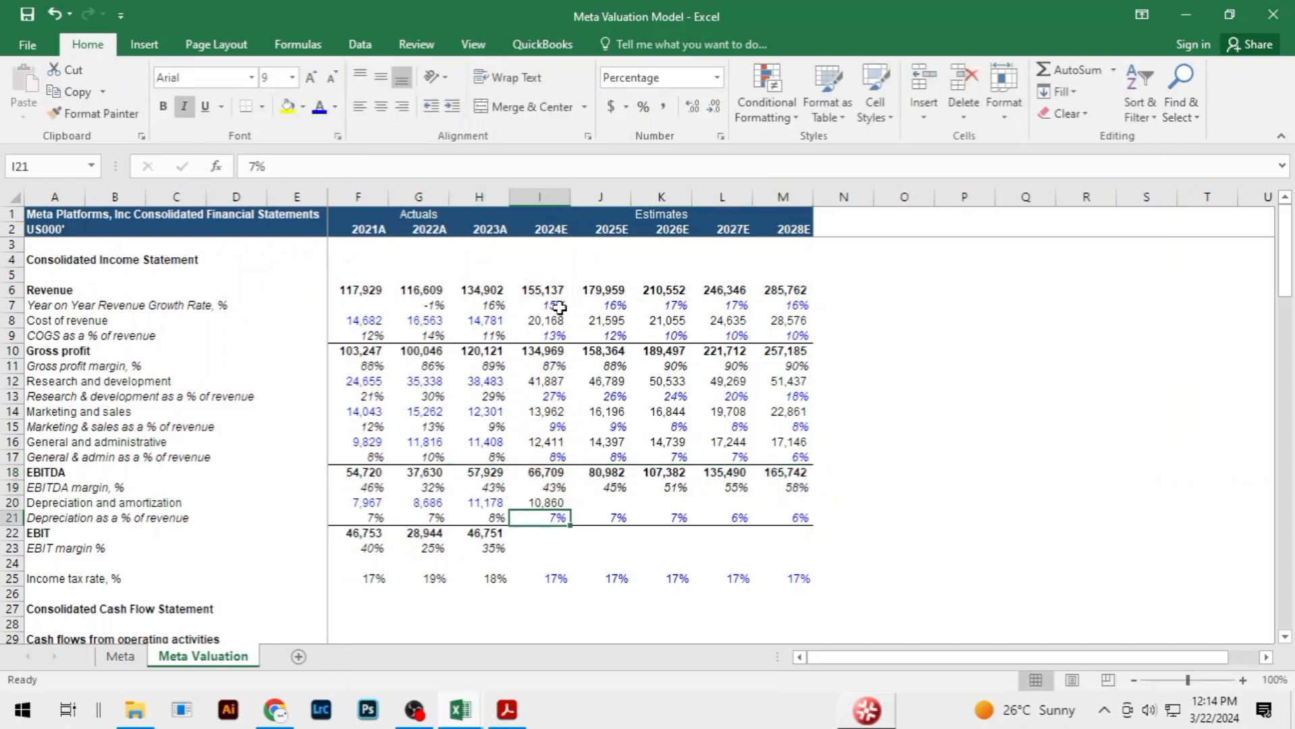
{"action": "key", "text": "Up"}
{"action": "key", "text": "shift+Right"}
{"action": "key", "text": "shift+Right"}
{"action": "key", "text": "shift+Right"}
{"action": "key", "text": "shift+Right"}
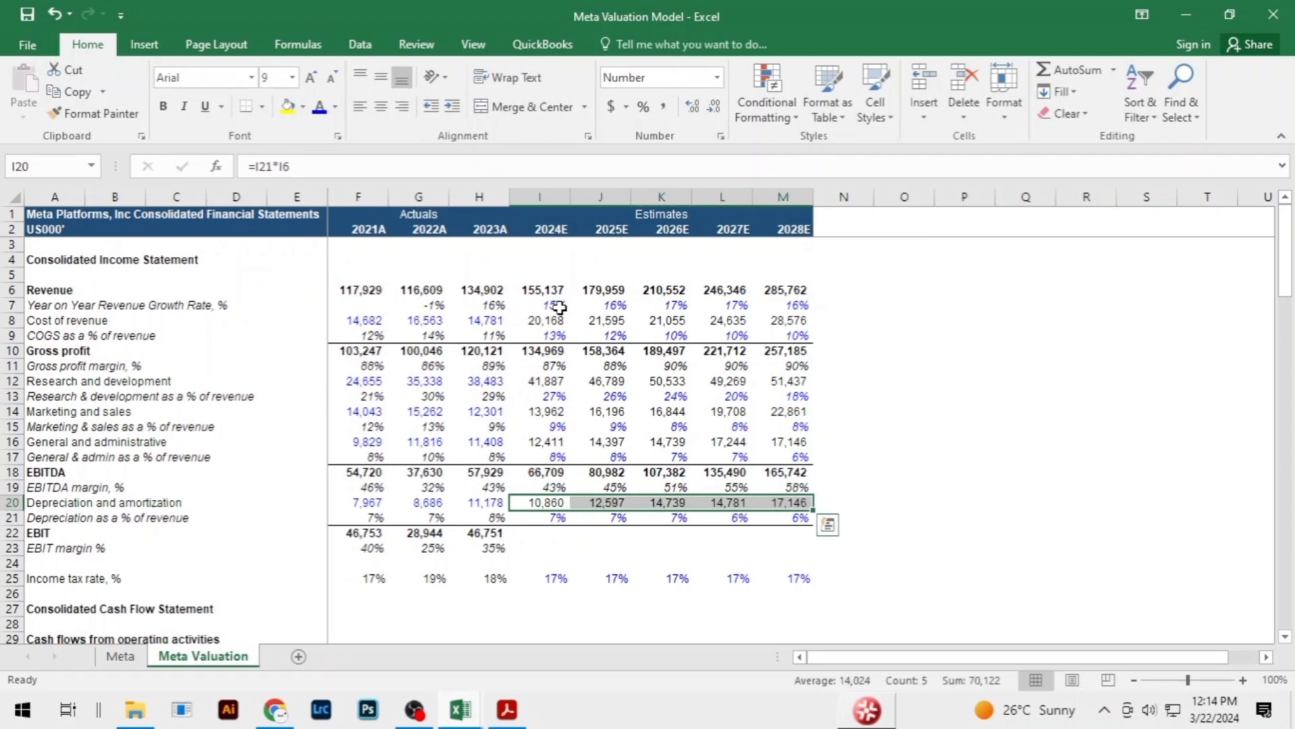
Fill the 2023A EBIT and EBIT margin formulas from H22:H23 across to 2028E
{"action": "key", "text": "Down"}
{"action": "key", "text": "Down"}
{"action": "key", "text": "Left"}
{"action": "key", "text": "shift+Down"}
{"action": "key", "text": "shift+Right"}
{"action": "key", "text": "shift+Right"}
{"action": "key", "text": "shift+Right"}
{"action": "key", "text": "shift+Right"}
{"action": "key", "text": "shift+Right"}
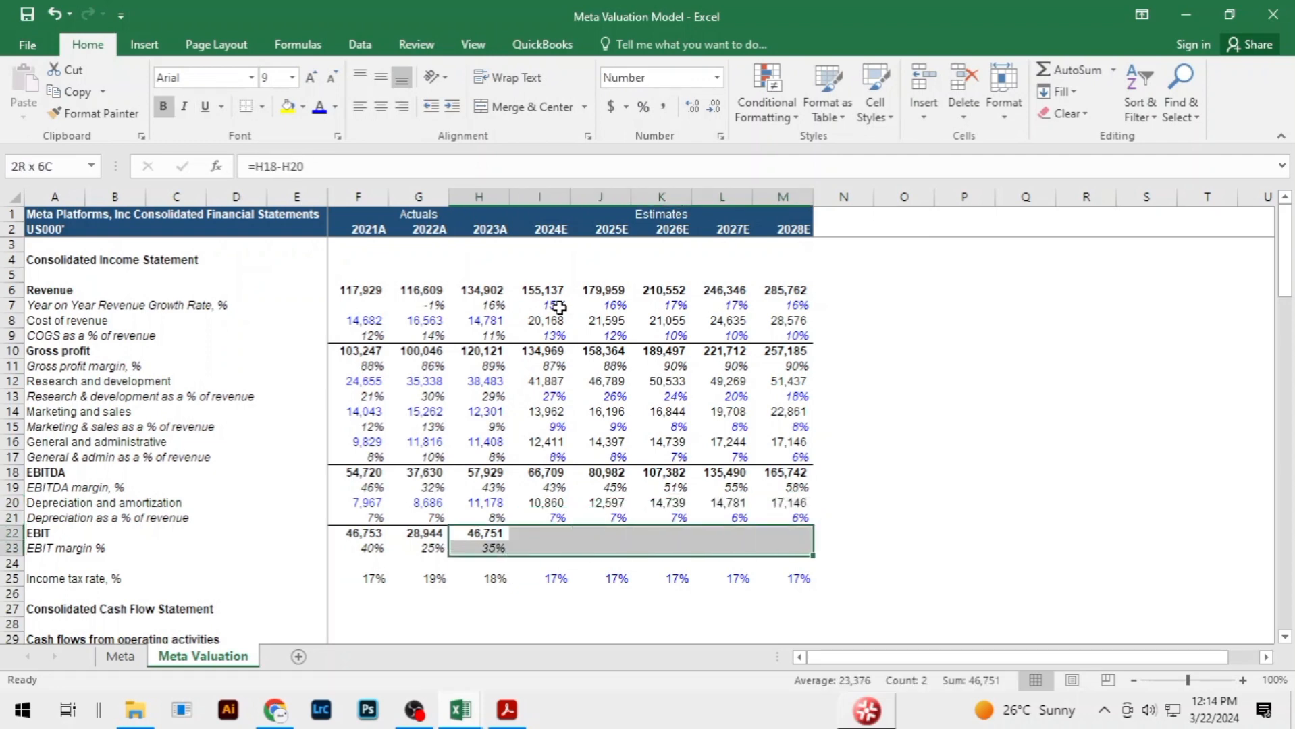
{"action": "key", "text": "ctrl+r"}
Link the cash flow statement's 2024E depreciation and amortization in I30 to =I20 and fill it across to 2028E
{"action": "key", "text": "Down"}
{"action": "key", "text": "Down"}
{"action": "key", "text": "Down"}
{"action": "key", "text": "Down"}
{"action": "key", "text": "Down"}
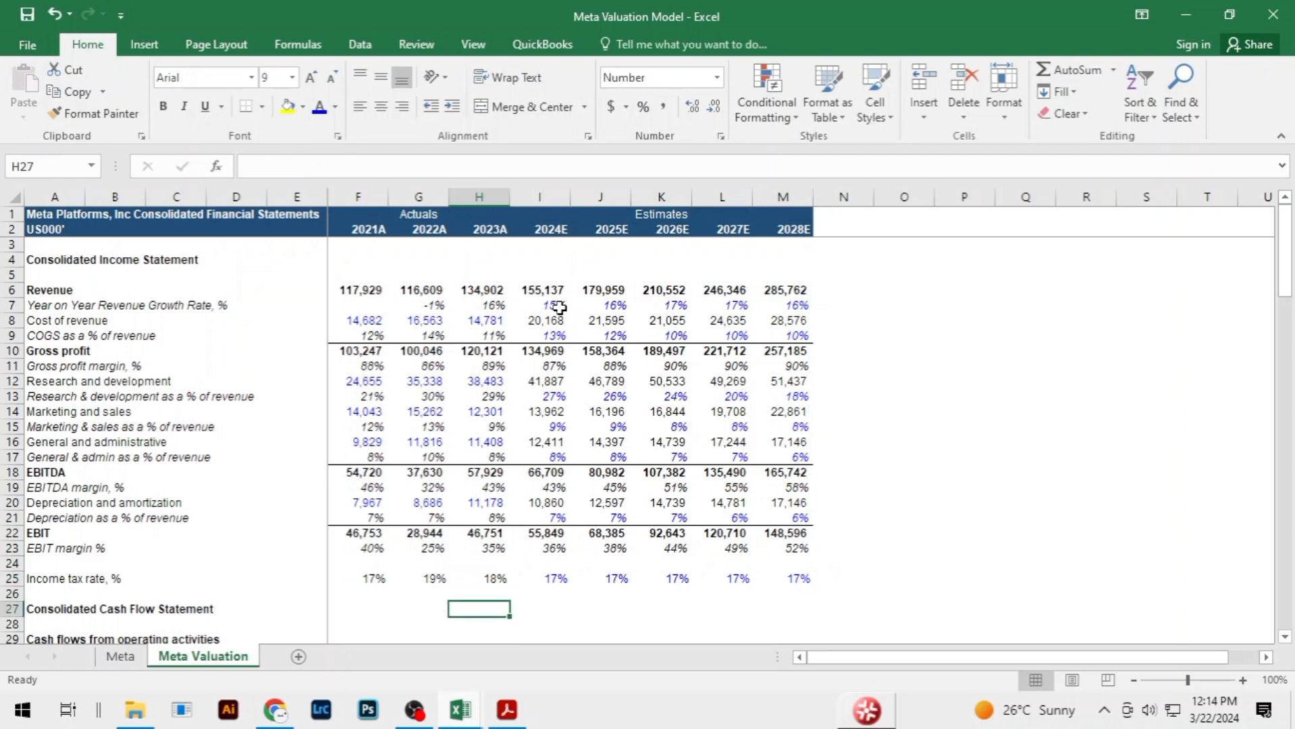
{"action": "left_click", "coordinate": [586, 616]}
{"action": "left_click", "coordinate": [895, 506]}
{"action": "scroll", "coordinate": [589, 487], "scroll_direction": "down", "scroll_amount": 5}
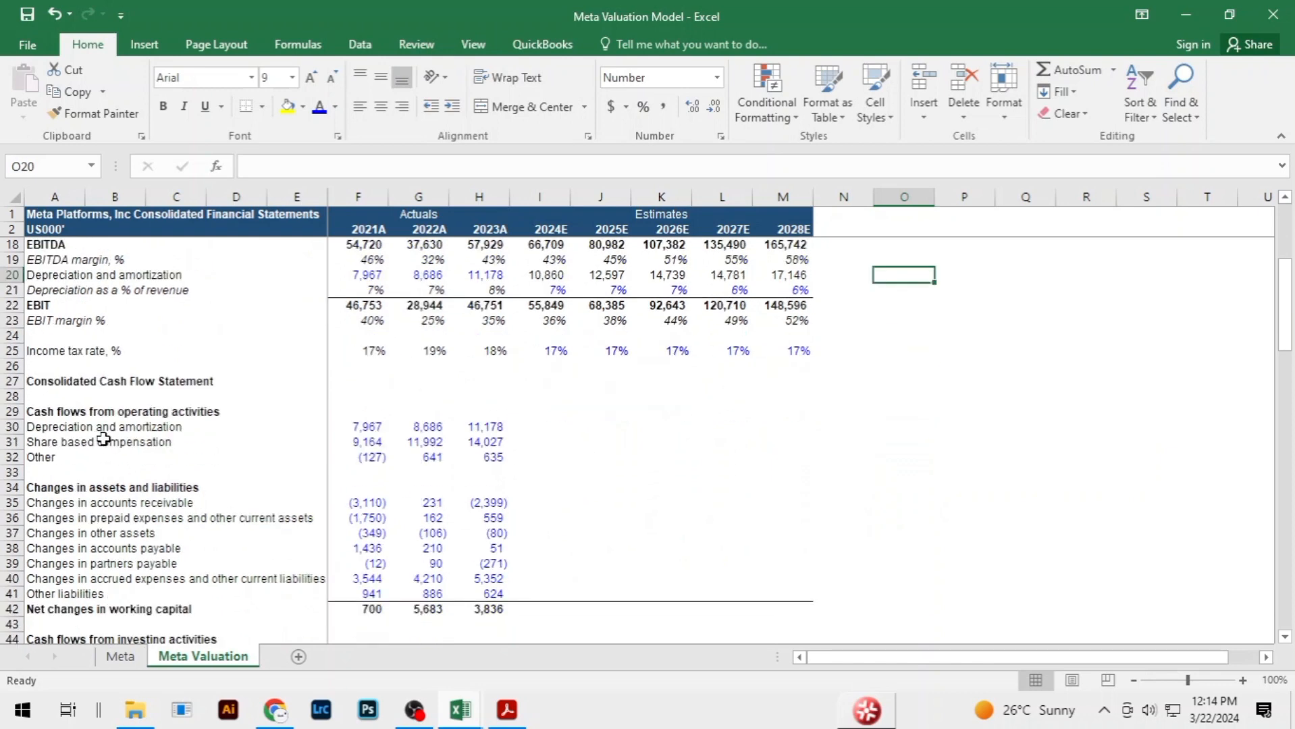
{"action": "left_click", "coordinate": [538, 430]}
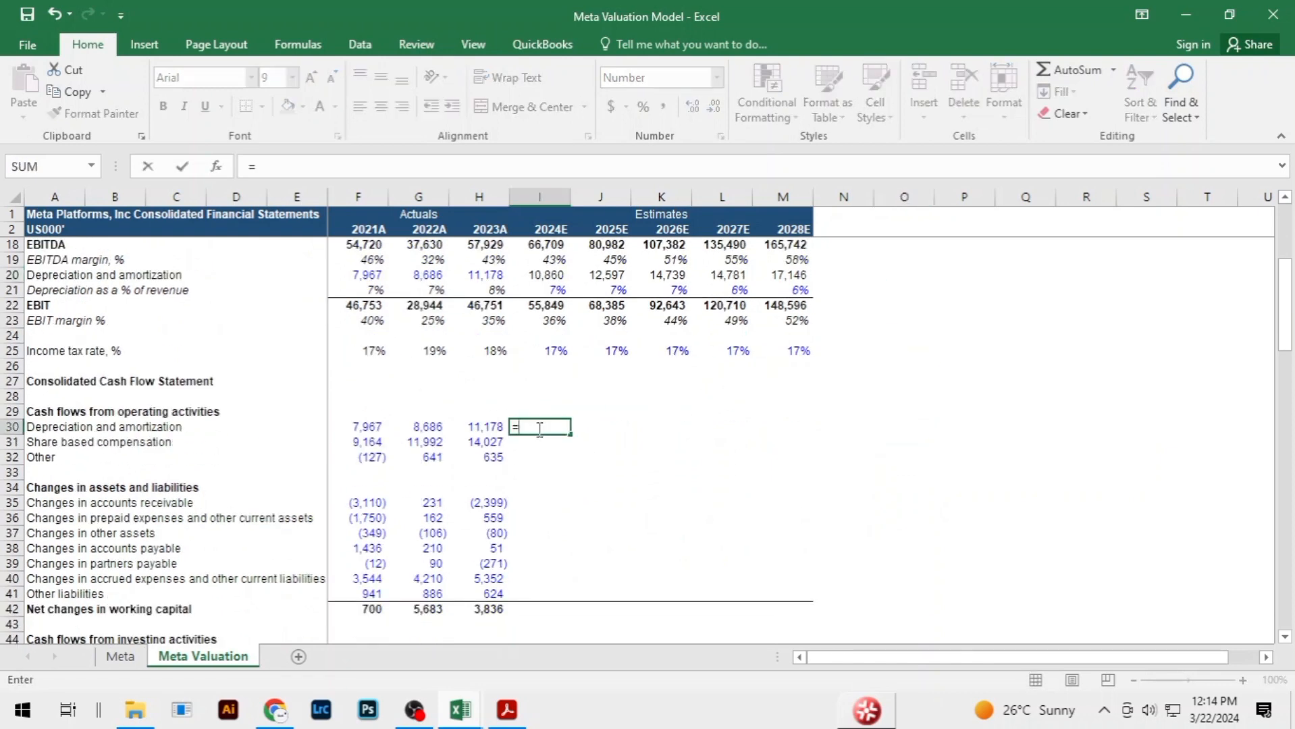
{"action": "type", "text": "="}
{"action": "key", "text": "Up"}
{"action": "key", "text": "Up"}
{"action": "key", "text": "Up"}
{"action": "key", "text": "Up"}
{"action": "key", "text": "Up"}
{"action": "key", "text": "Up"}
{"action": "key", "text": "Up"}
{"action": "key", "text": "Up"}
{"action": "key", "text": "Up"}
{"action": "key", "text": "Up"}
{"action": "key", "text": "Up"}
{"action": "key", "text": "Up"}
{"action": "key", "text": "Up"}
{"action": "key", "text": "Up"}
{"action": "key", "text": "Up"}
{"action": "key", "text": "Down"}
{"action": "key", "text": "Down"}
{"action": "key", "text": "Down"}
{"action": "key", "text": "Down"}
{"action": "key", "text": "Down"}
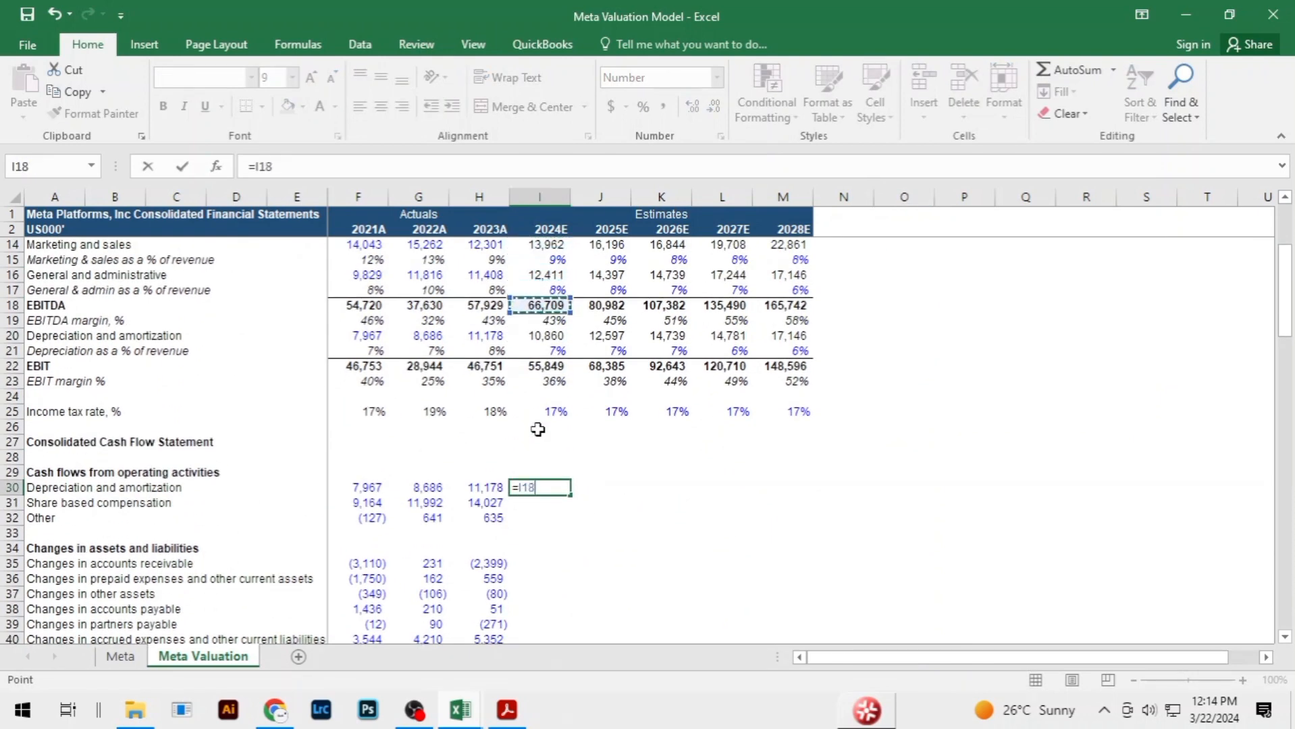
{"action": "key", "text": "Return"}
{"action": "key", "text": "Up"}
{"action": "key", "text": "shift+Right"}
{"action": "key", "text": "shift+Right"}
{"action": "key", "text": "shift+Right"}
{"action": "key", "text": "shift+Right"}
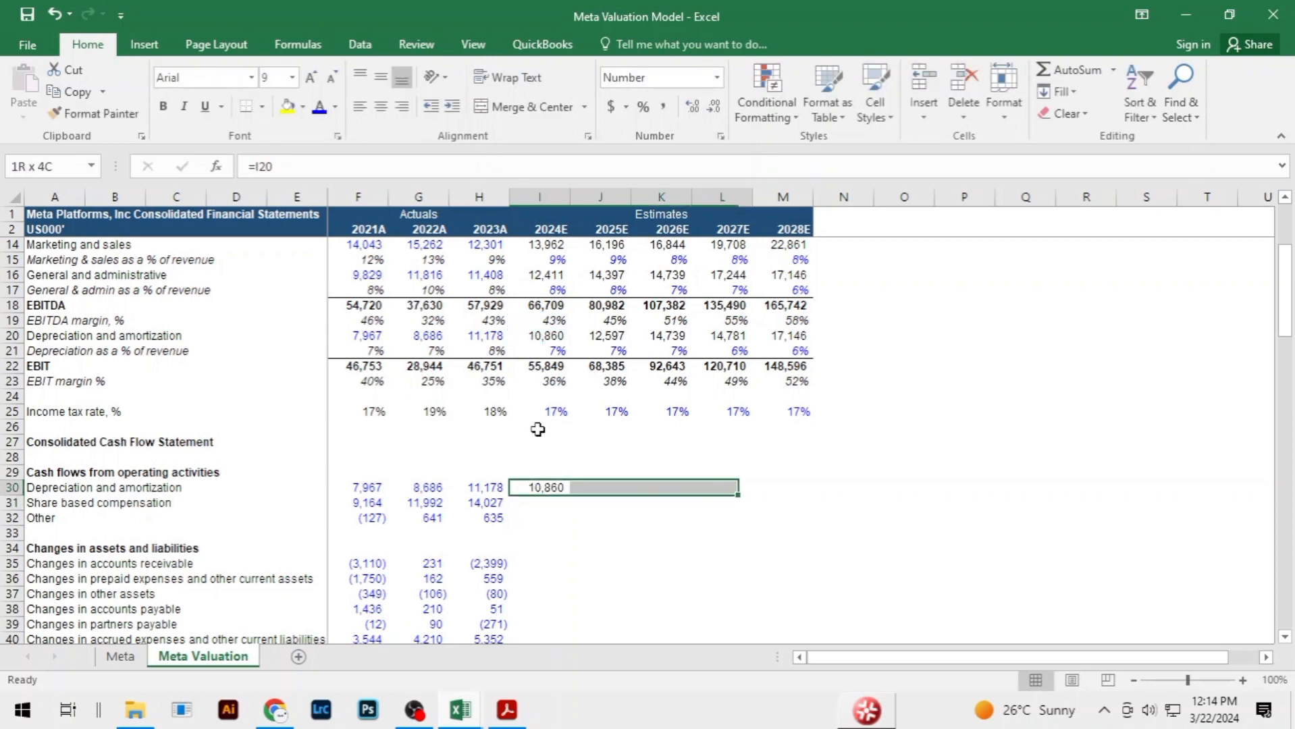
{"action": "key", "text": "ctrl+r"}
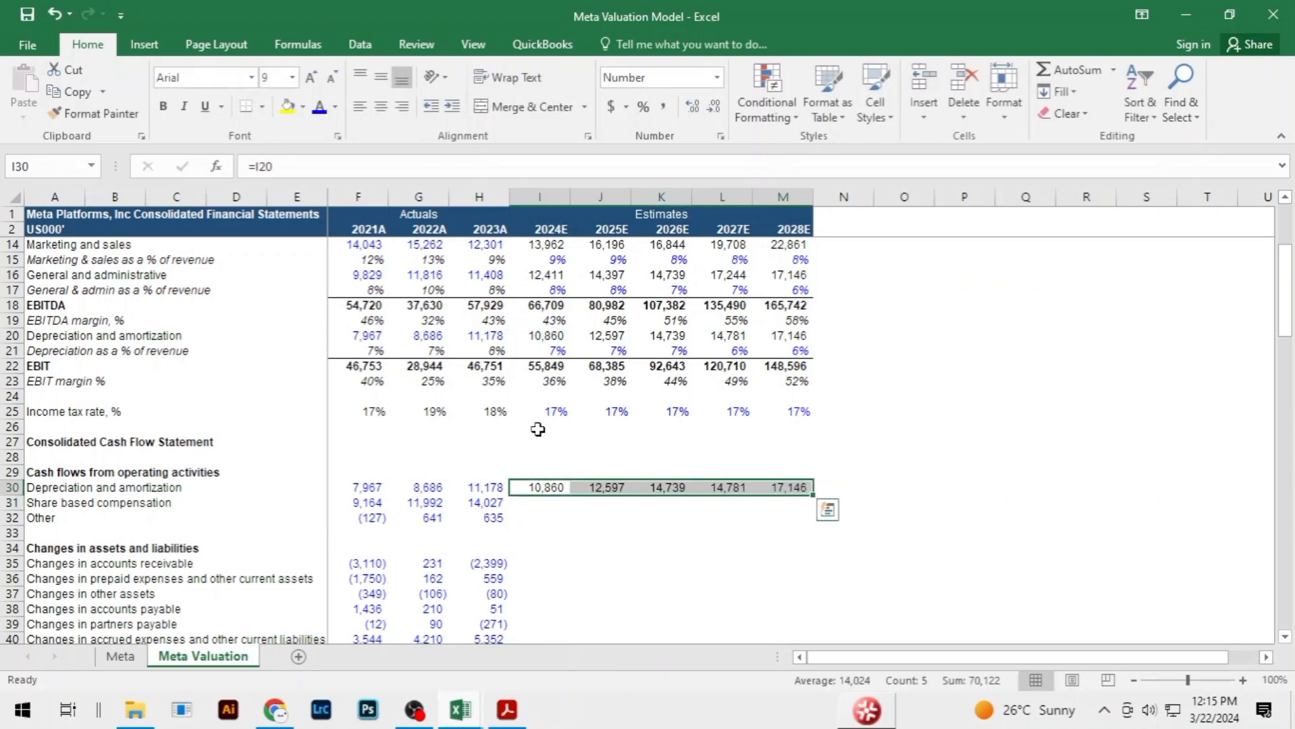
Project 2024E share based compensation in I31 as =MIN(F31:H31) and fill the formula across to 2028E
{"action": "key", "text": "Down"}
{"action": "type", "text": "=m"}
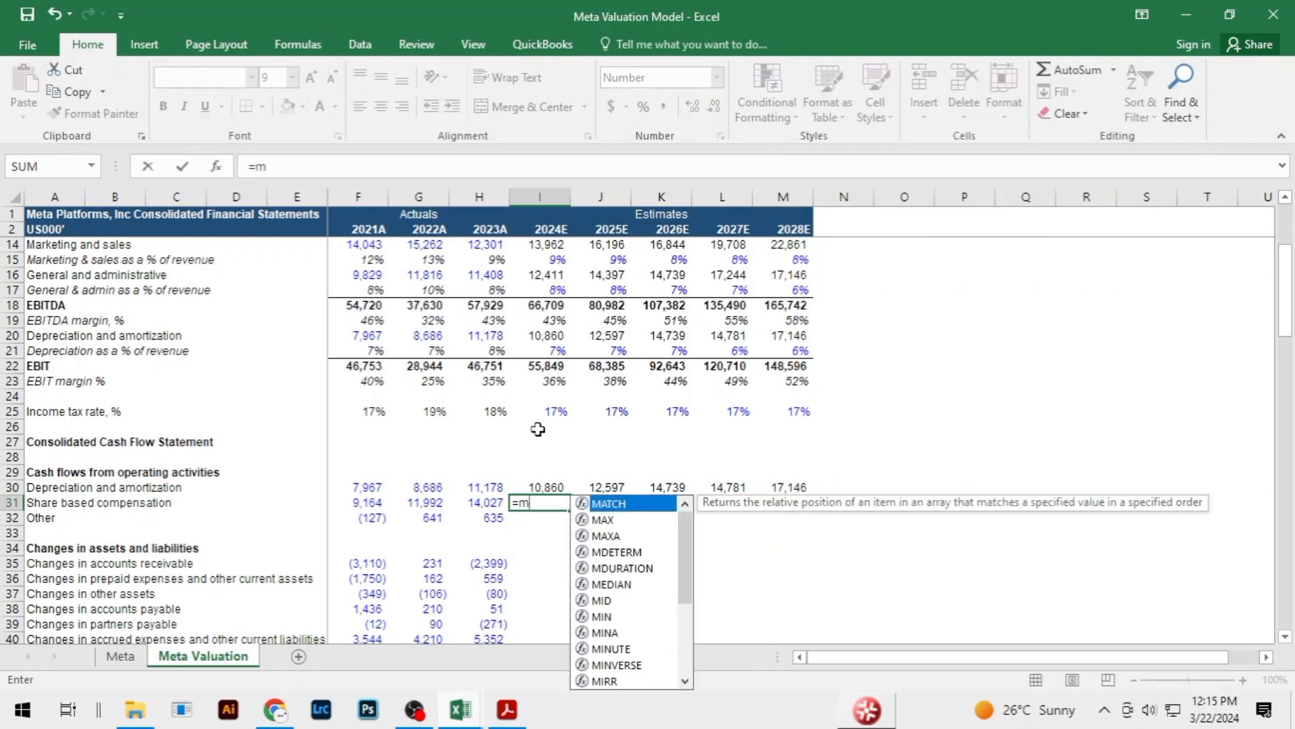
{"action": "type", "text": "in("}
{"action": "key", "text": "Left"}
{"action": "key", "text": "Left"}
{"action": "key", "text": "Left"}
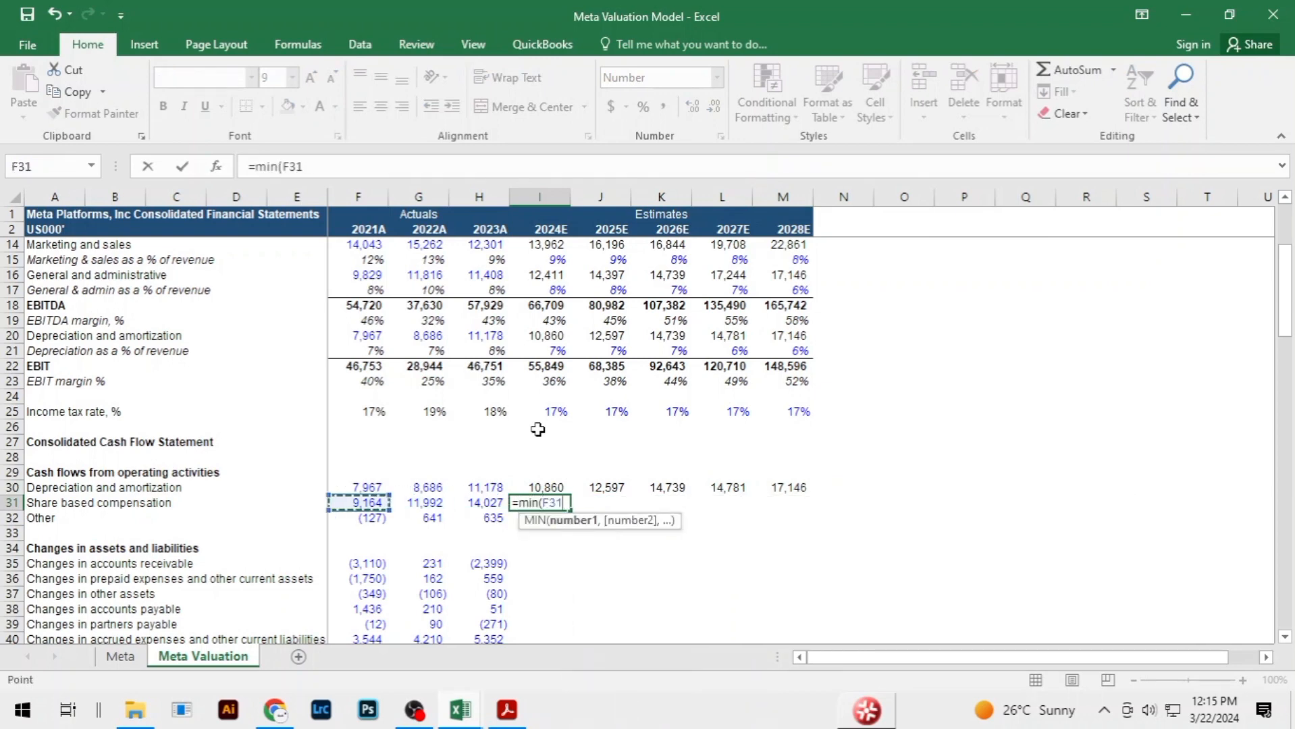
{"action": "key", "text": "shift+Right"}
{"action": "key", "text": "shift+Right"}
{"action": "key", "text": "Return"}
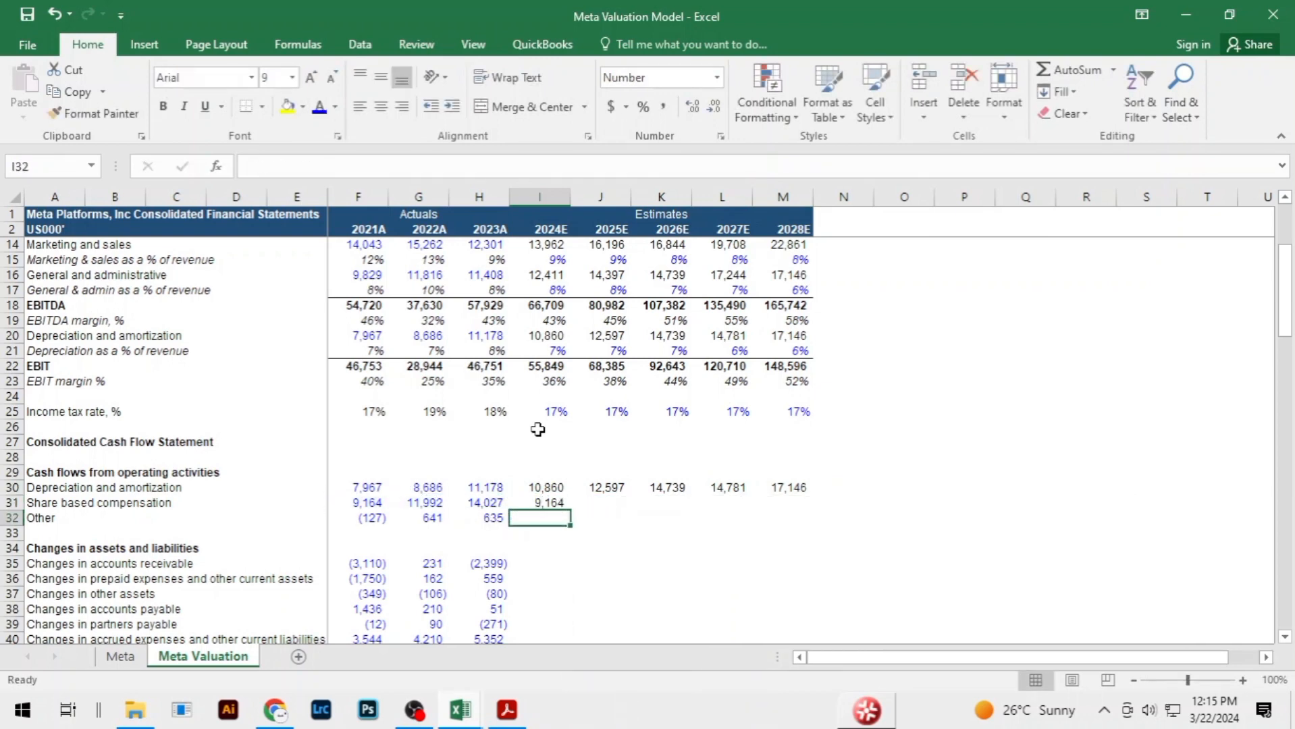
{"action": "key", "text": "Up"}
{"action": "key", "text": "shift+Right"}
{"action": "key", "text": "shift+Right"}
{"action": "key", "text": "shift+Right"}
{"action": "key", "text": "shift+Right"}
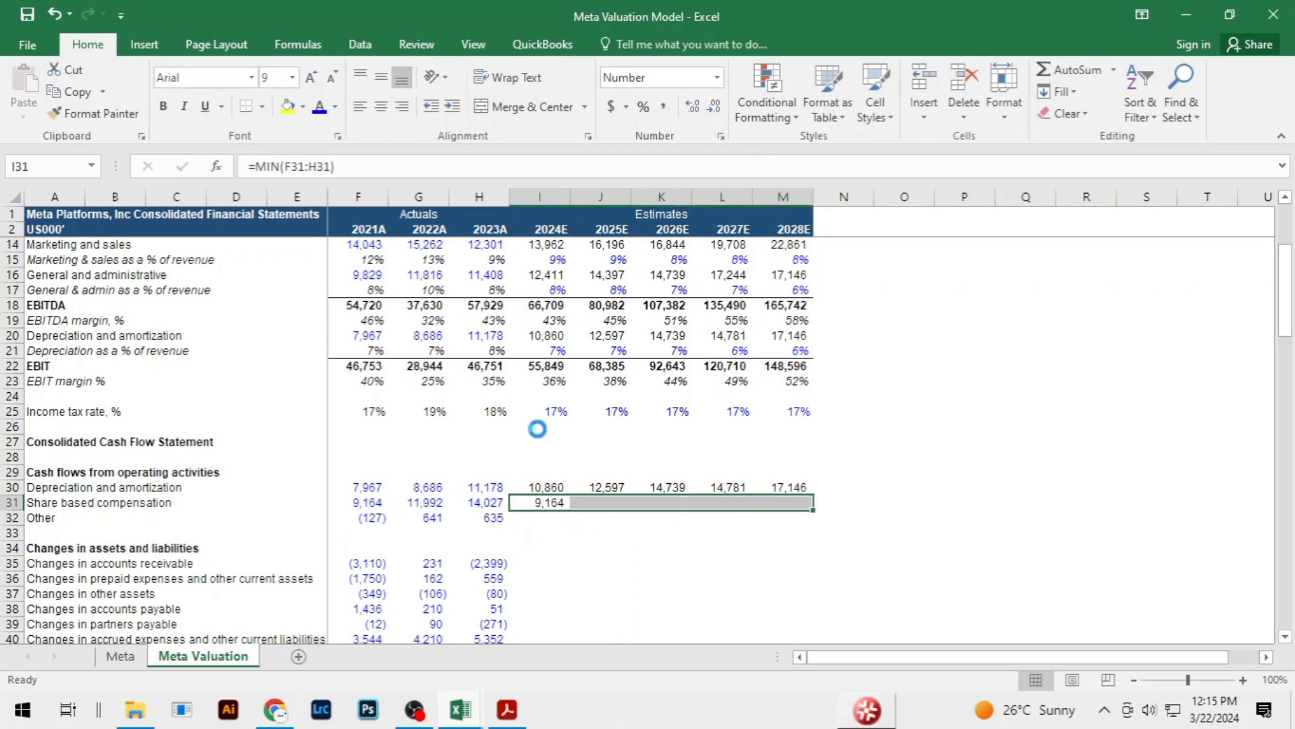
{"action": "key", "text": "ctrl+r"}
Set the 2024E Other operating cash flow in I32 to =F32 and fill the formula across to 2028E
{"action": "key", "text": "Down"}
{"action": "type", "text": "="}
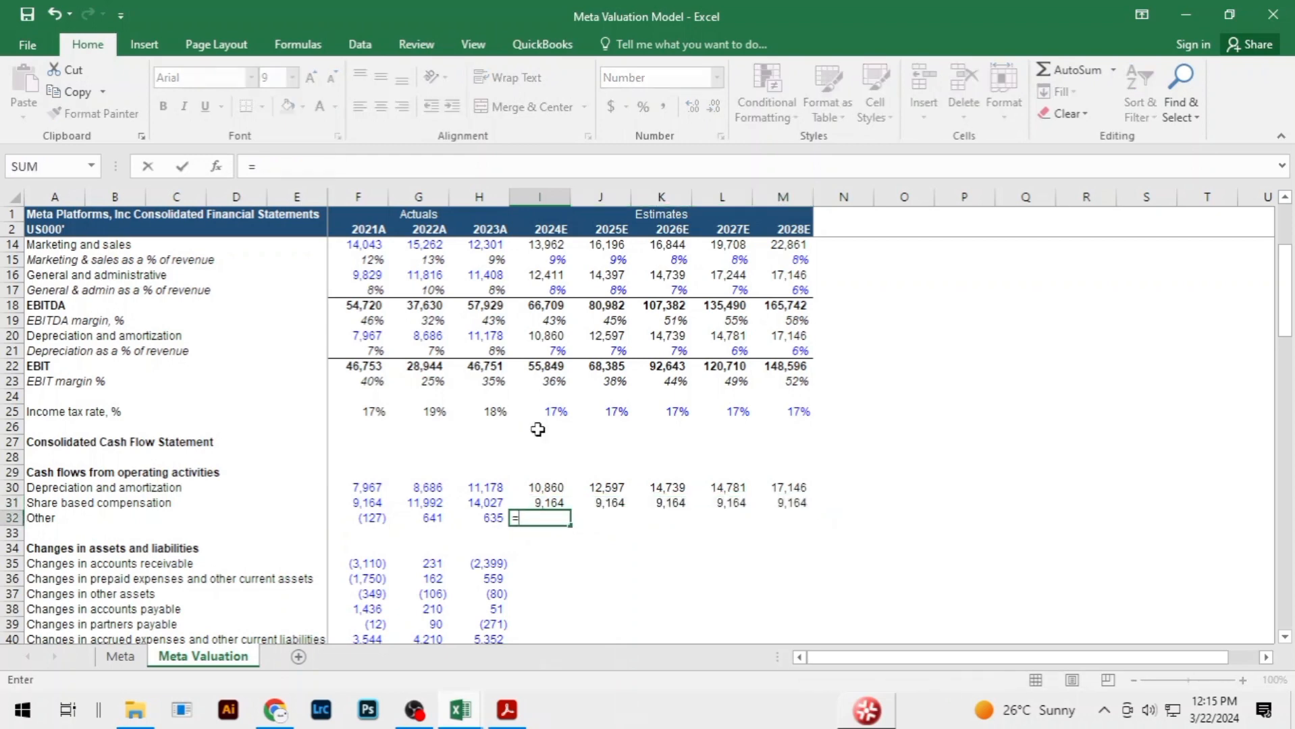
{"action": "key", "text": "Left"}
{"action": "key", "text": "Left"}
{"action": "key", "text": "Left"}
{"action": "key", "text": "Return"}
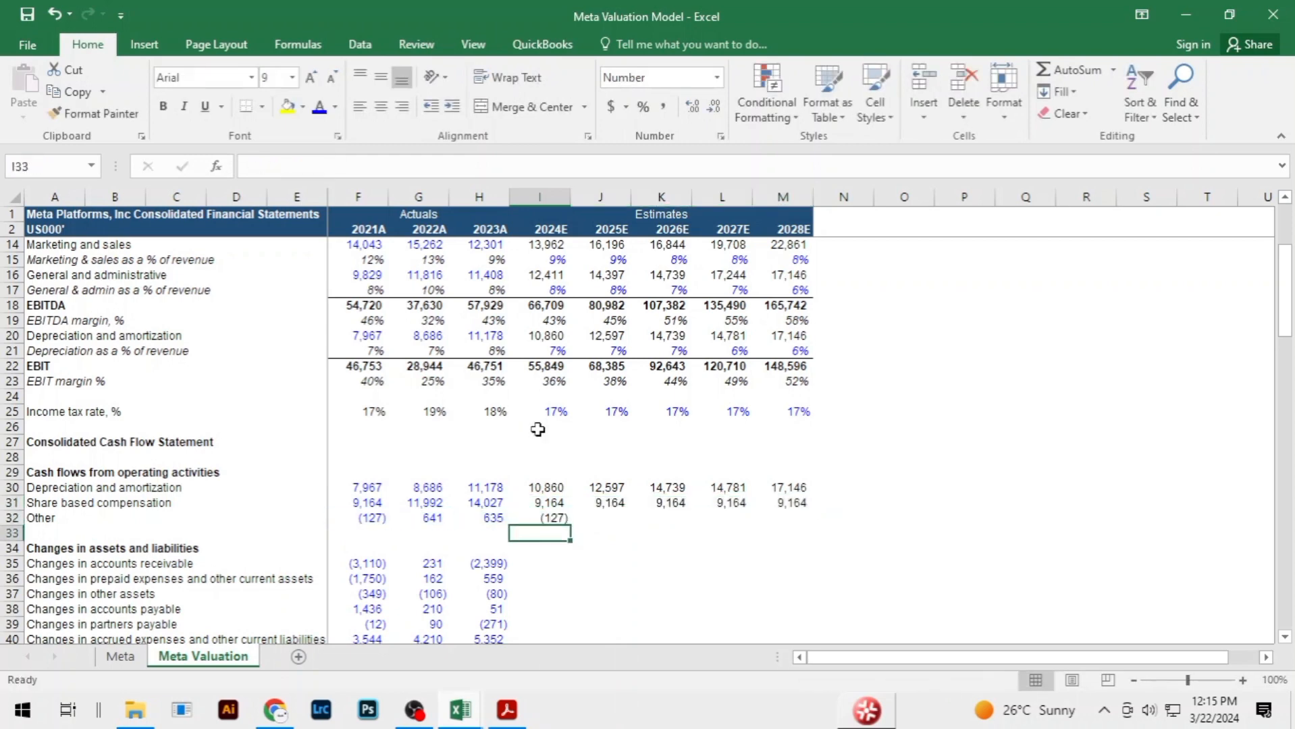
{"action": "key", "text": "Up"}
{"action": "key", "text": "shift+Right"}
{"action": "key", "text": "shift+Right"}
{"action": "key", "text": "shift+Right"}
{"action": "key", "text": "shift+Right"}
{"action": "key", "text": "ctrl+r"}
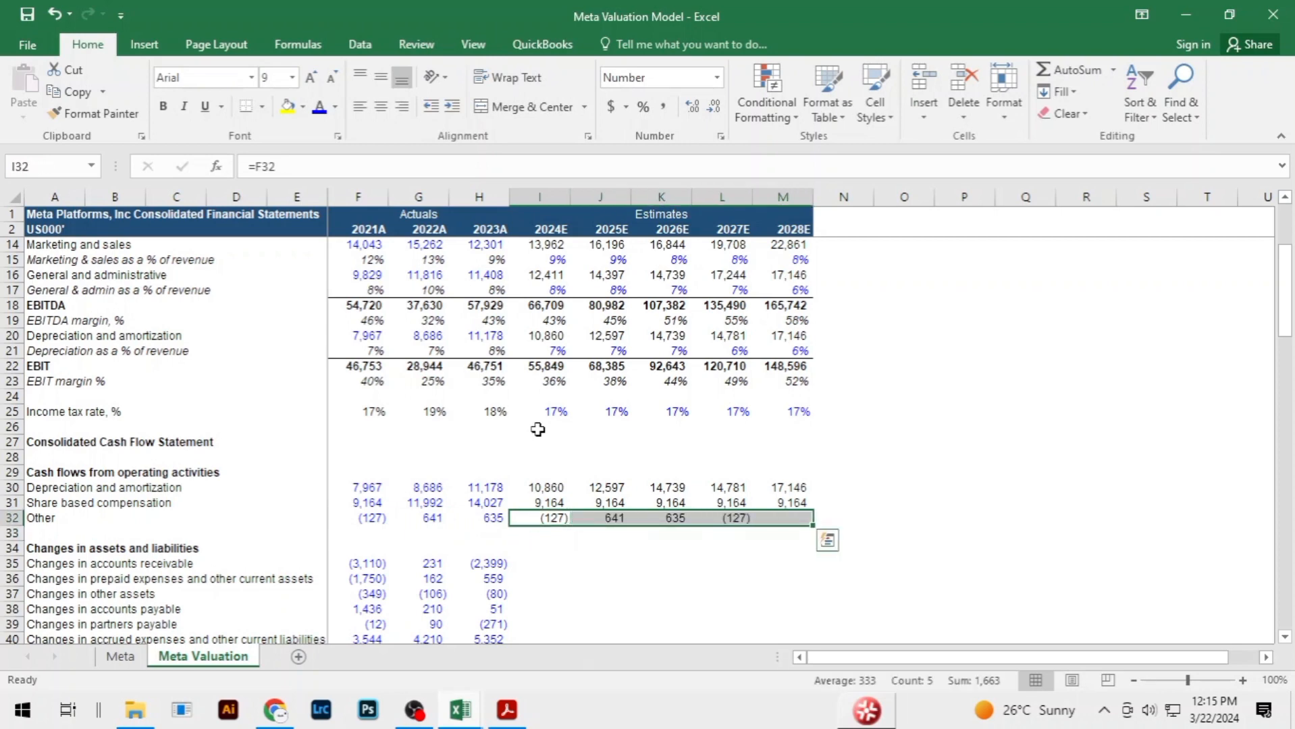
Examine the changes in assets and liabilities, investing cash flow and current assets rows below the operating cash flow lines
{"action": "key", "text": "Down"}
{"action": "key", "text": "Down"}
{"action": "key", "text": "Down"}
{"action": "key", "text": "Down"}
{"action": "key", "text": "Down"}
{"action": "key", "text": "Down"}
{"action": "key", "text": "Down"}
{"action": "key", "text": "Down"}
{"action": "key", "text": "Down"}
{"action": "key", "text": "Down"}
{"action": "key", "text": "Down"}
{"action": "key", "text": "Down"}
{"action": "key", "text": "Down"}
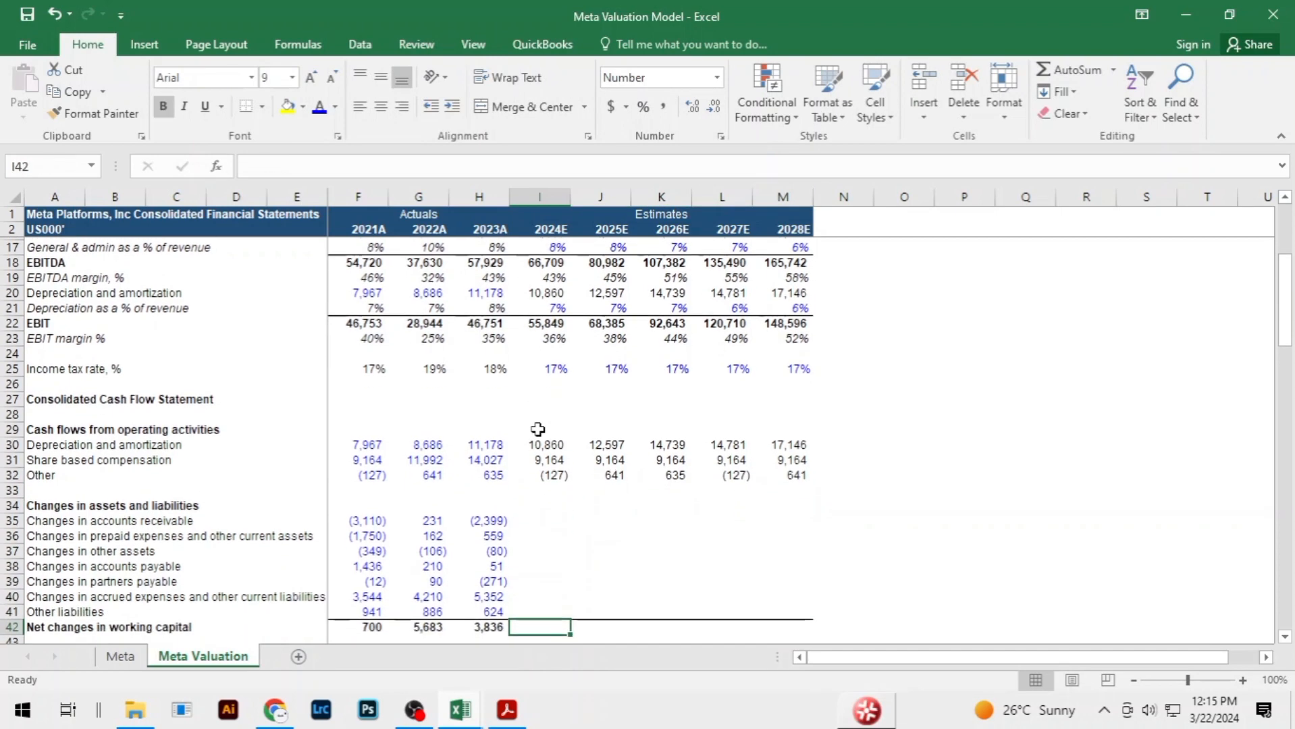
{"action": "key", "text": "Down"}
{"action": "key", "text": "Up"}
{"action": "key", "text": "Up"}
{"action": "key", "text": "Up"}
{"action": "key", "text": "Up"}
{"action": "key", "text": "Up"}
{"action": "key", "text": "Up"}
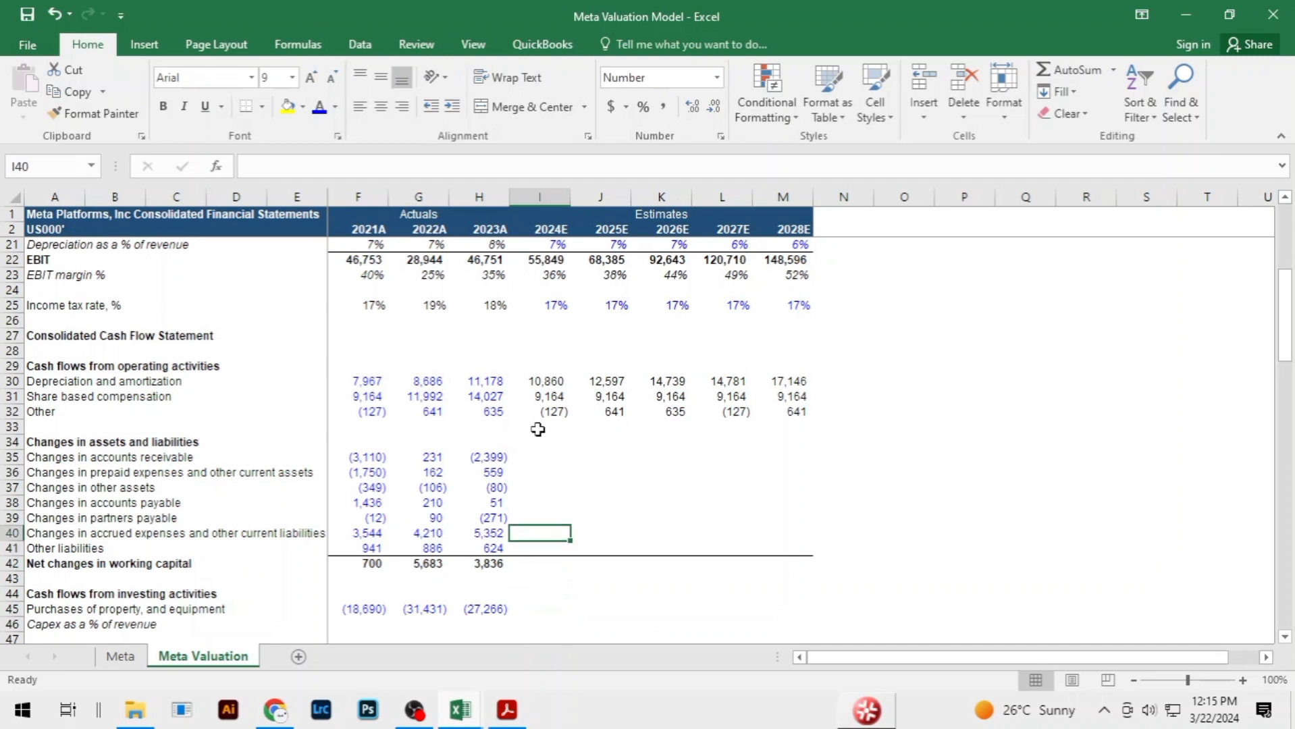
{"action": "key", "text": "Down"}
{"action": "key", "text": "Down"}
{"action": "key", "text": "Down"}
{"action": "key", "text": "Down"}
{"action": "key", "text": "Down"}
{"action": "key", "text": "Down"}
{"action": "key", "text": "Down"}
{"action": "key", "text": "Down"}
{"action": "key", "text": "Down"}
{"action": "key", "text": "Down"}
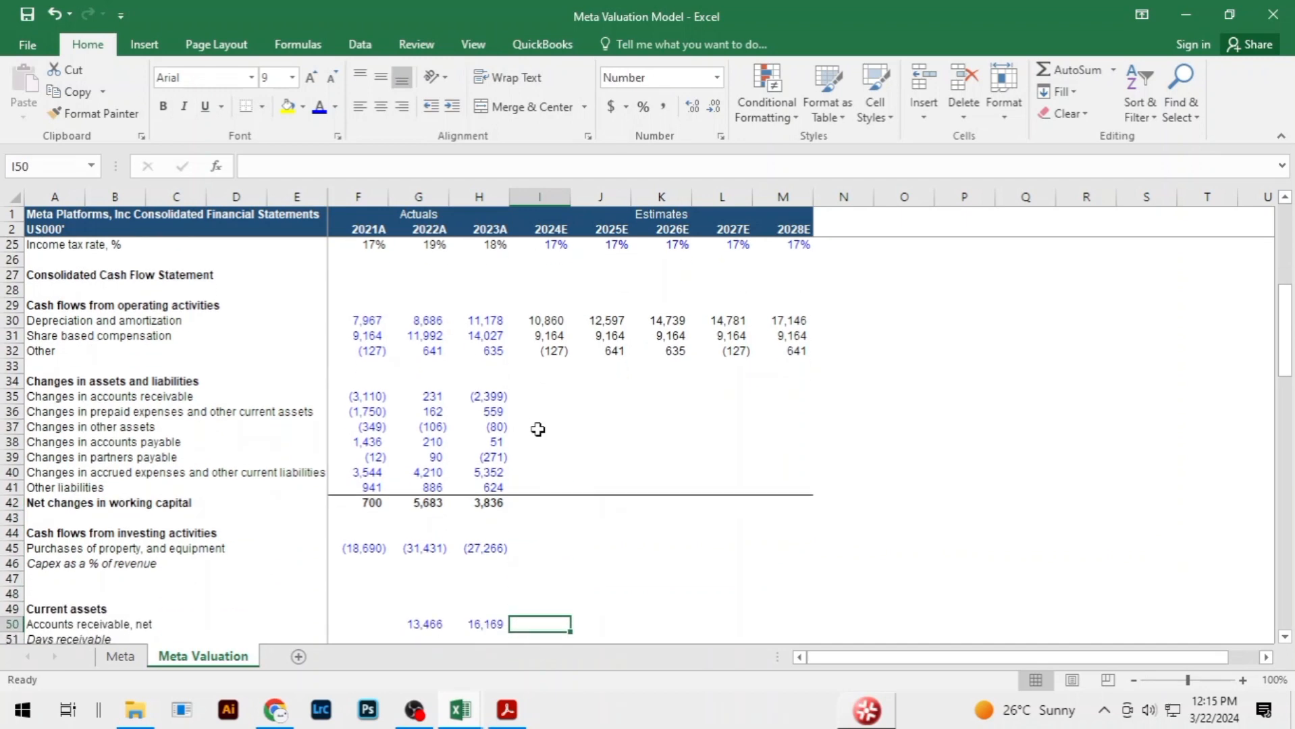
{"action": "key", "text": "Down"}
{"action": "key", "text": "Down"}
Calculate 2021A capex as a % of revenue in F46 as =-F45/F6 and fill the formula across to 2023A
{"action": "key", "text": "Up"}
{"action": "key", "text": "Up"}
{"action": "key", "text": "Up"}
{"action": "key", "text": "Up"}
{"action": "key", "text": "Up"}
{"action": "key", "text": "Left"}
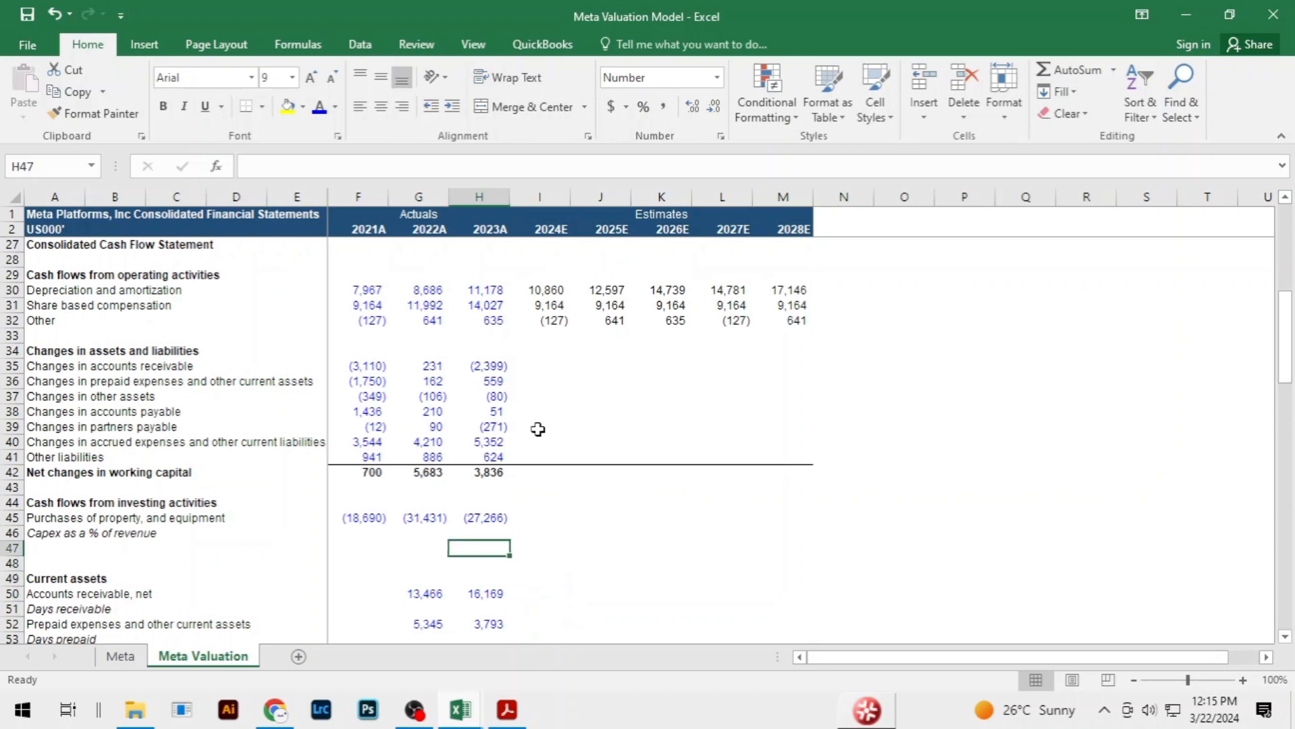
{"action": "key", "text": "Left"}
{"action": "key", "text": "Left"}
{"action": "key", "text": "Up"}
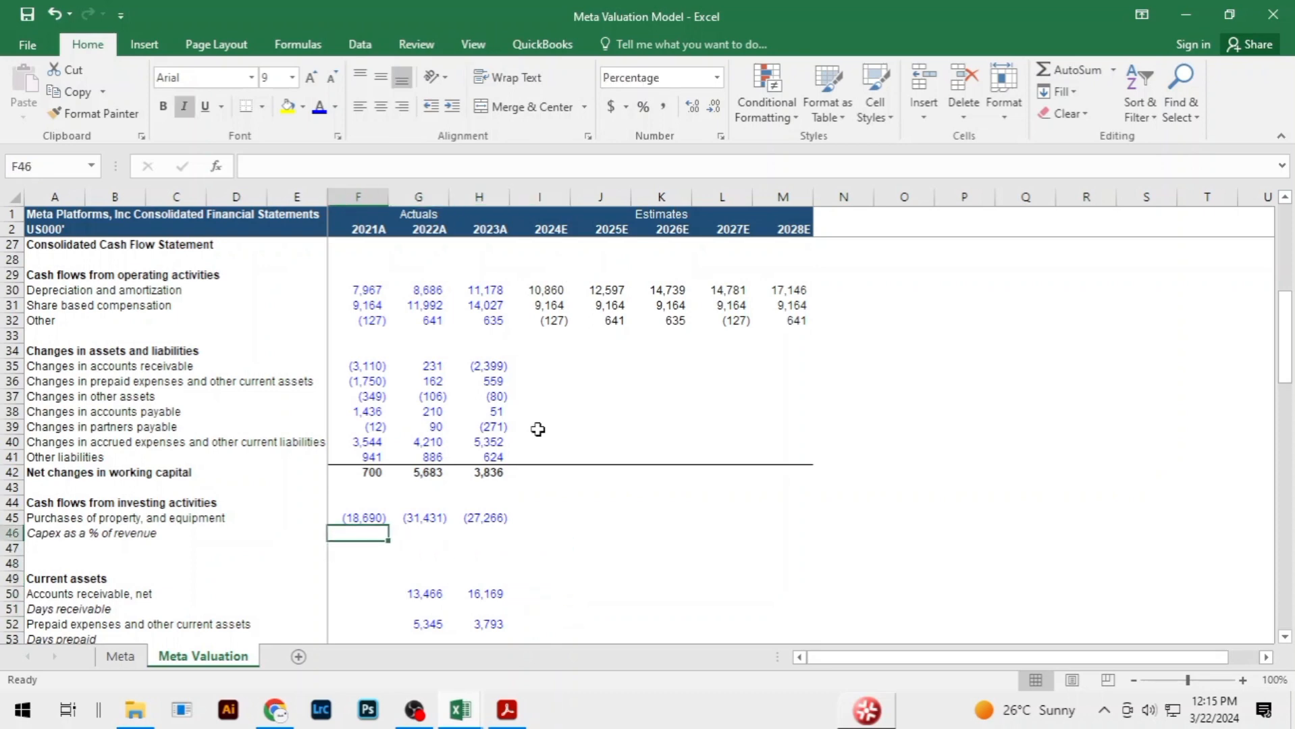
{"action": "type", "text": "="}
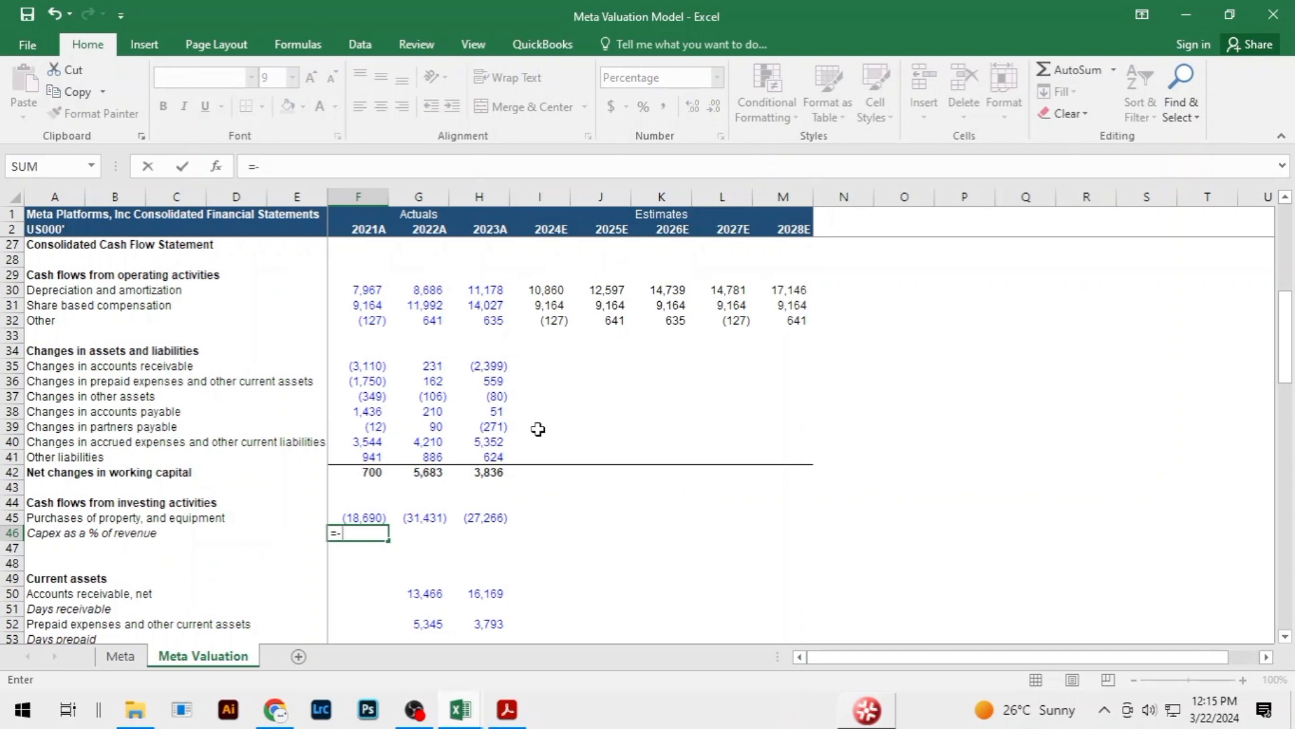
{"action": "type", "text": "-"}
{"action": "key", "text": "Up"}
{"action": "type", "text": "/"}
{"action": "key", "text": "Up"}
{"action": "key", "text": "Up"}
{"action": "key", "text": "Up"}
{"action": "key", "text": "Up"}
{"action": "key", "text": "Up"}
{"action": "key", "text": "Up"}
{"action": "key", "text": "Up"}
{"action": "key", "text": "Up"}
{"action": "key", "text": "Up"}
{"action": "key", "text": "Up"}
{"action": "key", "text": "Up"}
{"action": "key", "text": "Up"}
{"action": "key", "text": "Up"}
{"action": "key", "text": "Up"}
{"action": "key", "text": "Up"}
{"action": "key", "text": "Up"}
{"action": "key", "text": "Up"}
{"action": "key", "text": "Up"}
{"action": "key", "text": "Up"}
{"action": "key", "text": "Up"}
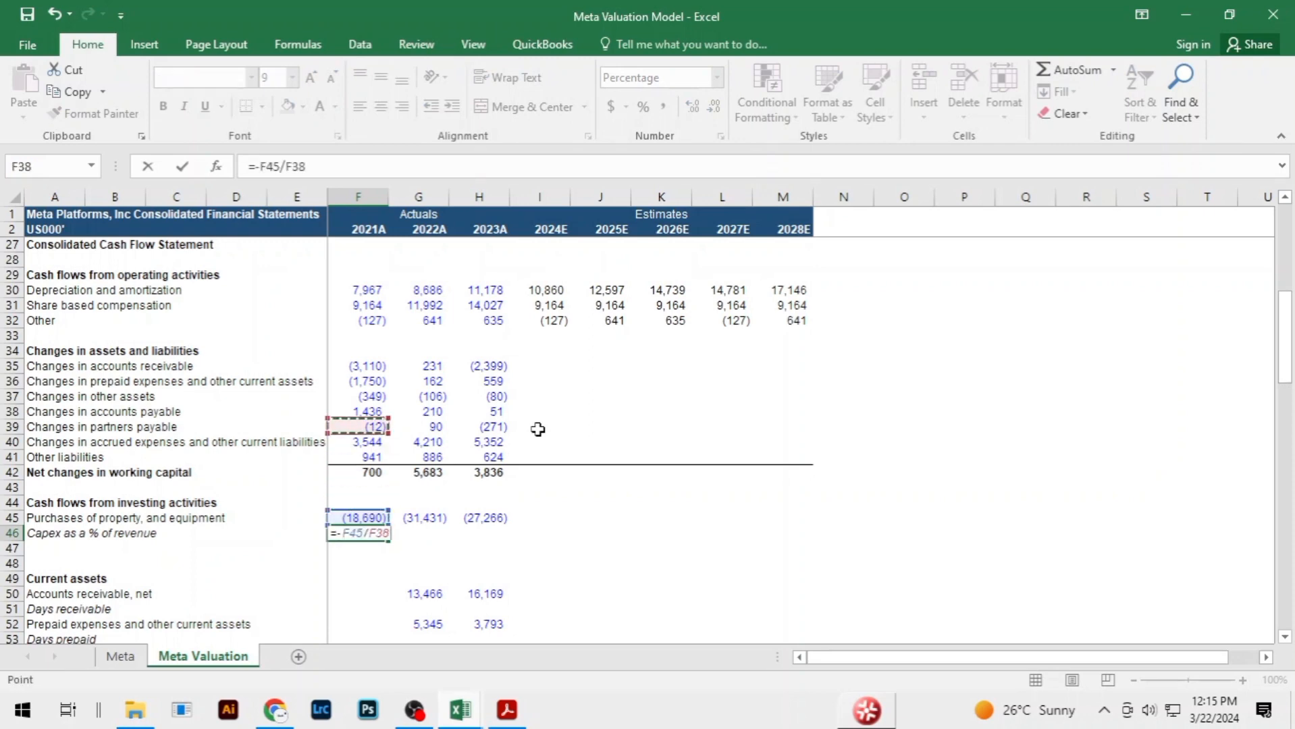
{"action": "key", "text": "Up"}
{"action": "key", "text": "Up"}
{"action": "key", "text": "Up"}
{"action": "key", "text": "Up"}
{"action": "key", "text": "Up"}
{"action": "key", "text": "Up"}
{"action": "key", "text": "Up"}
{"action": "key", "text": "Up"}
{"action": "key", "text": "Up"}
{"action": "key", "text": "Up"}
{"action": "key", "text": "Down"}
{"action": "key", "text": "Down"}
{"action": "key", "text": "Down"}
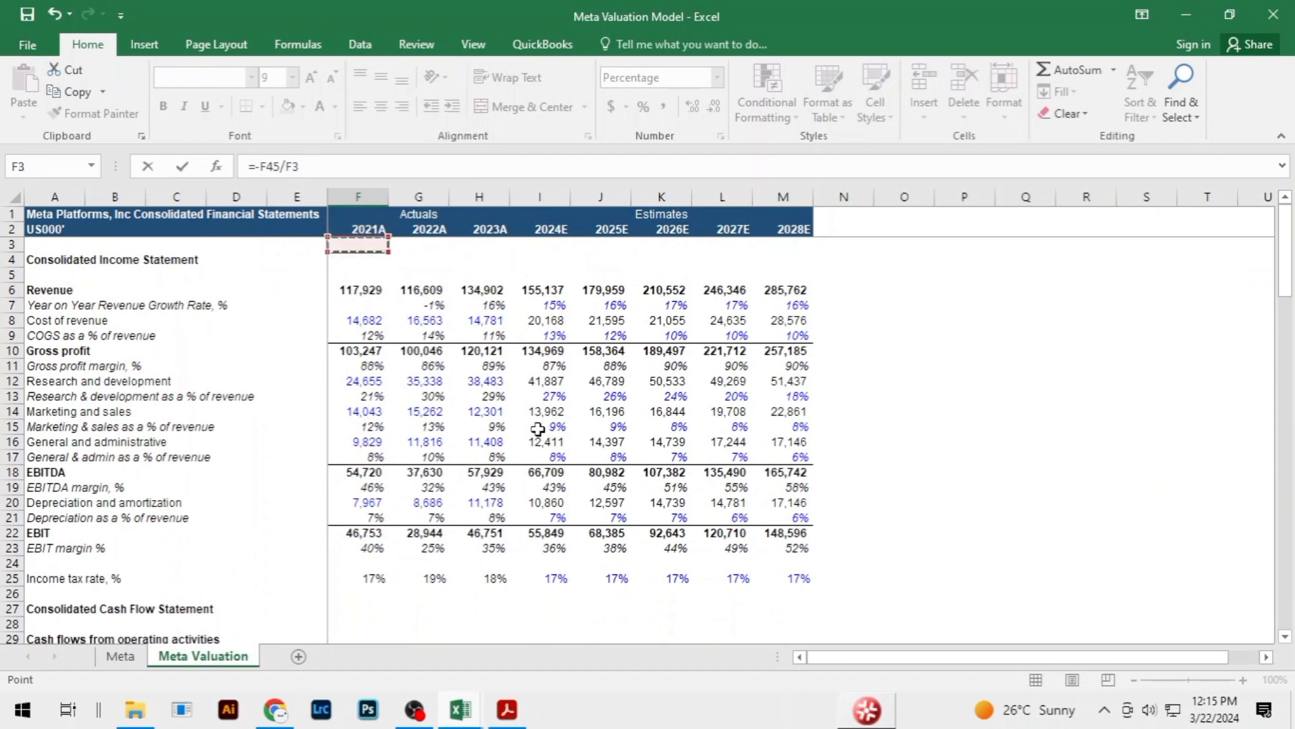
{"action": "key", "text": "Return"}
{"action": "key", "text": "Up"}
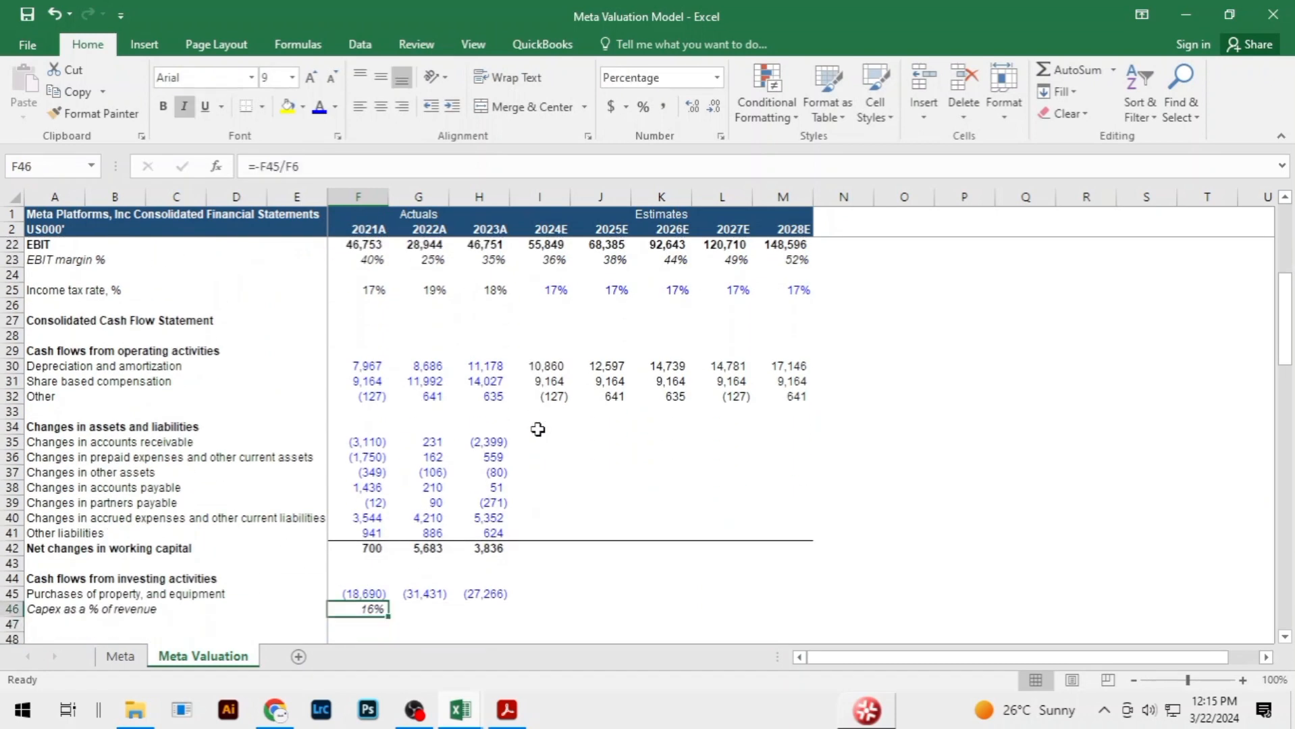
{"action": "key", "text": "shift+Right"}
{"action": "key", "text": "shift+Right"}
{"action": "key", "text": "ctrl+r"}
{"action": "key", "text": "Down"}
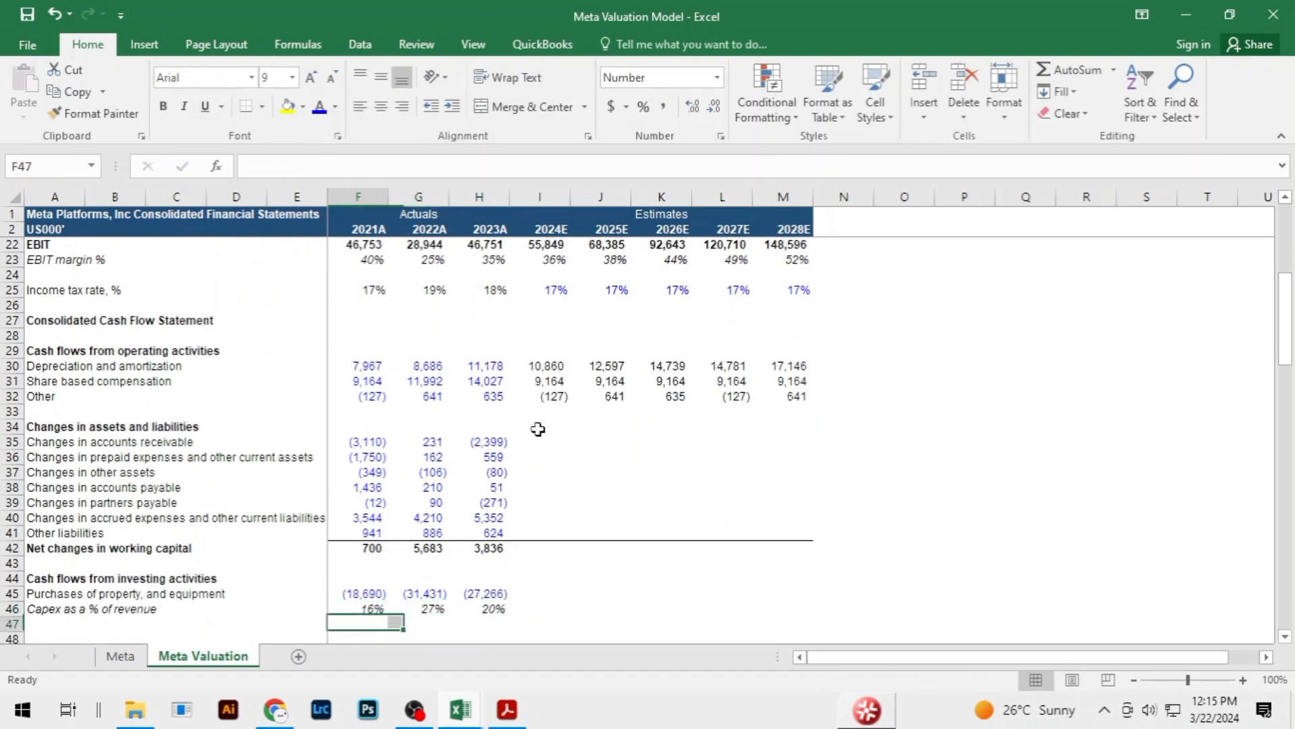
Switch to the 2023 Meta Annual Report in Adobe Acrobat Reader and look through the matches for "depreciation"
{"action": "key", "text": "Up"}
{"action": "key", "text": "Right"}
{"action": "key", "text": "Right"}
{"action": "key", "text": "Right"}
{"action": "key", "text": "Up"}
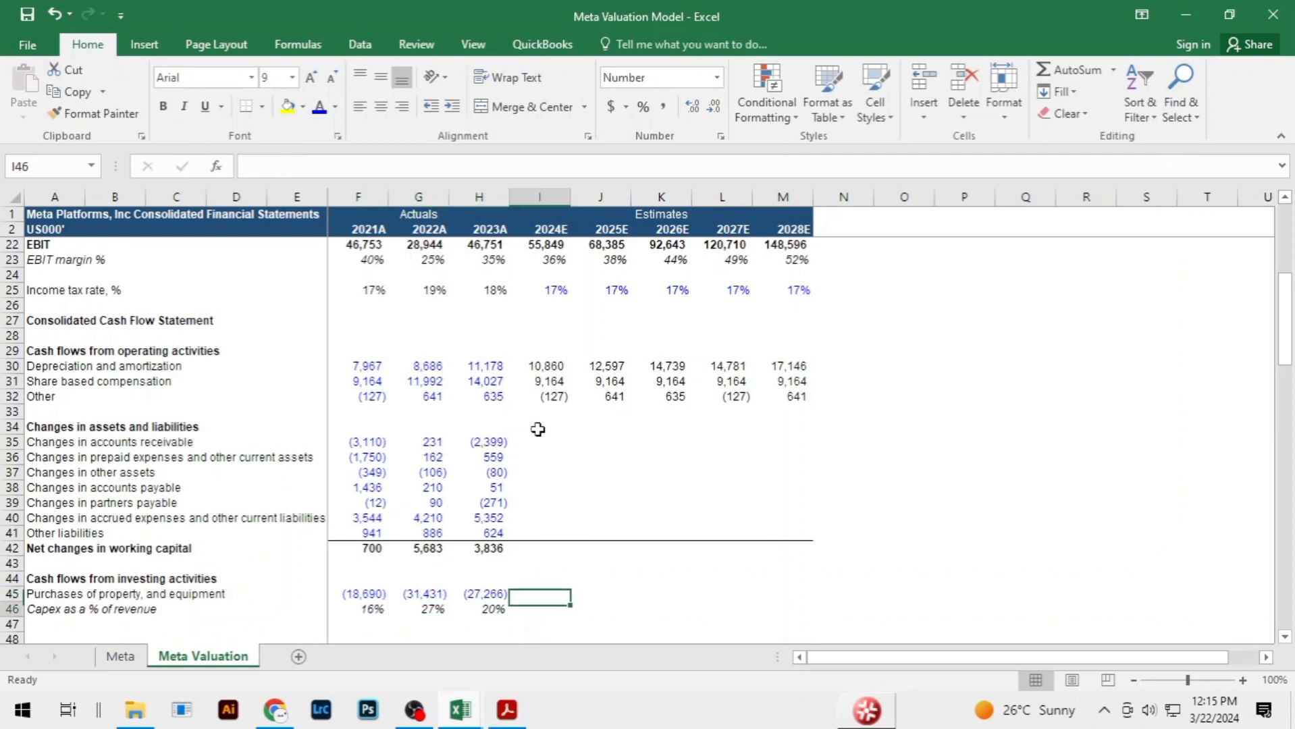
{"action": "key", "text": "Down"}
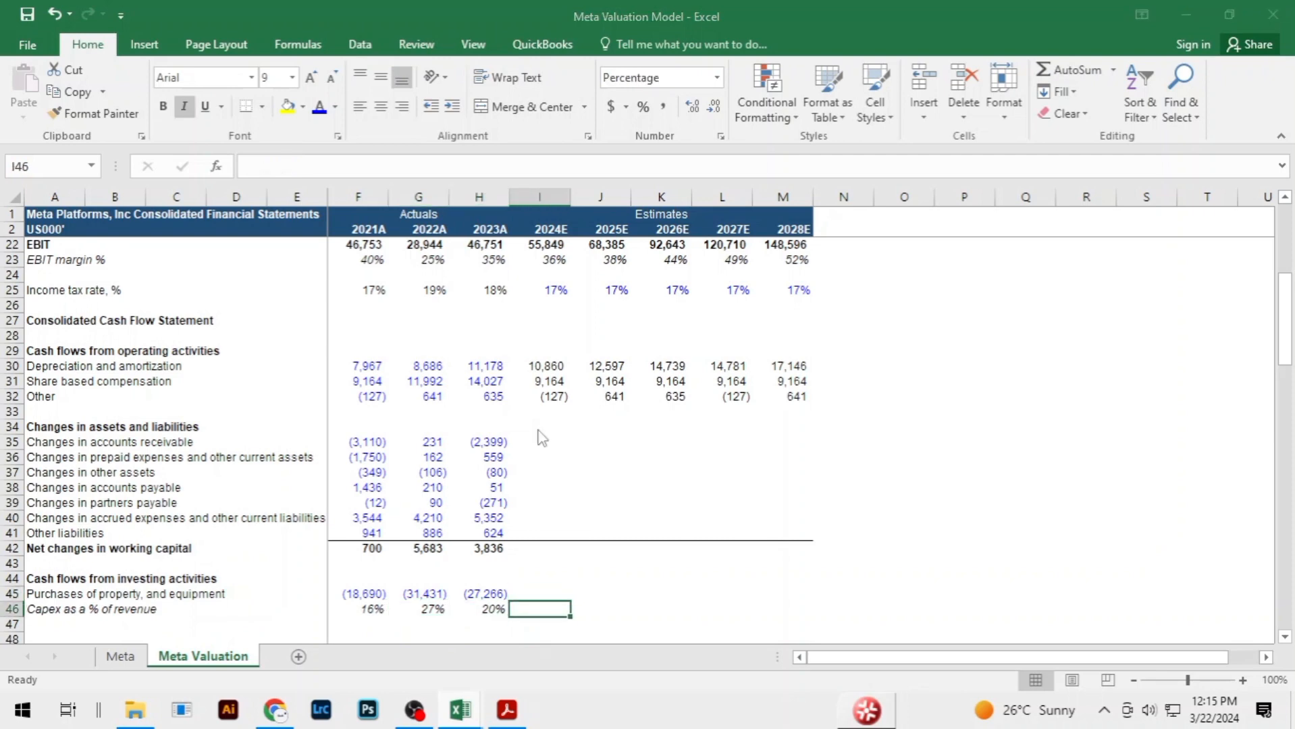
{"action": "key", "text": "alt+Tab"}
{"action": "key", "text": "alt+Tab"}
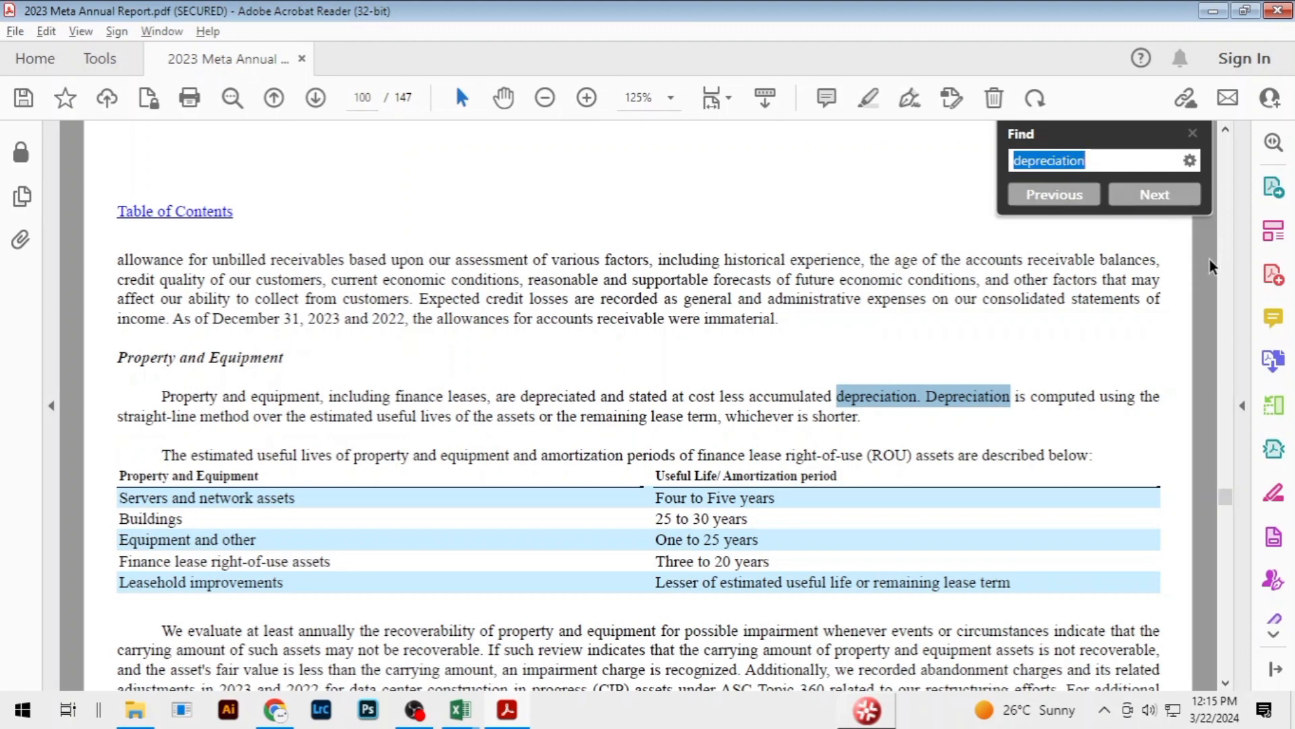
{"action": "left_click", "coordinate": [1156, 195]}
{"action": "left_click", "coordinate": [1156, 195]}
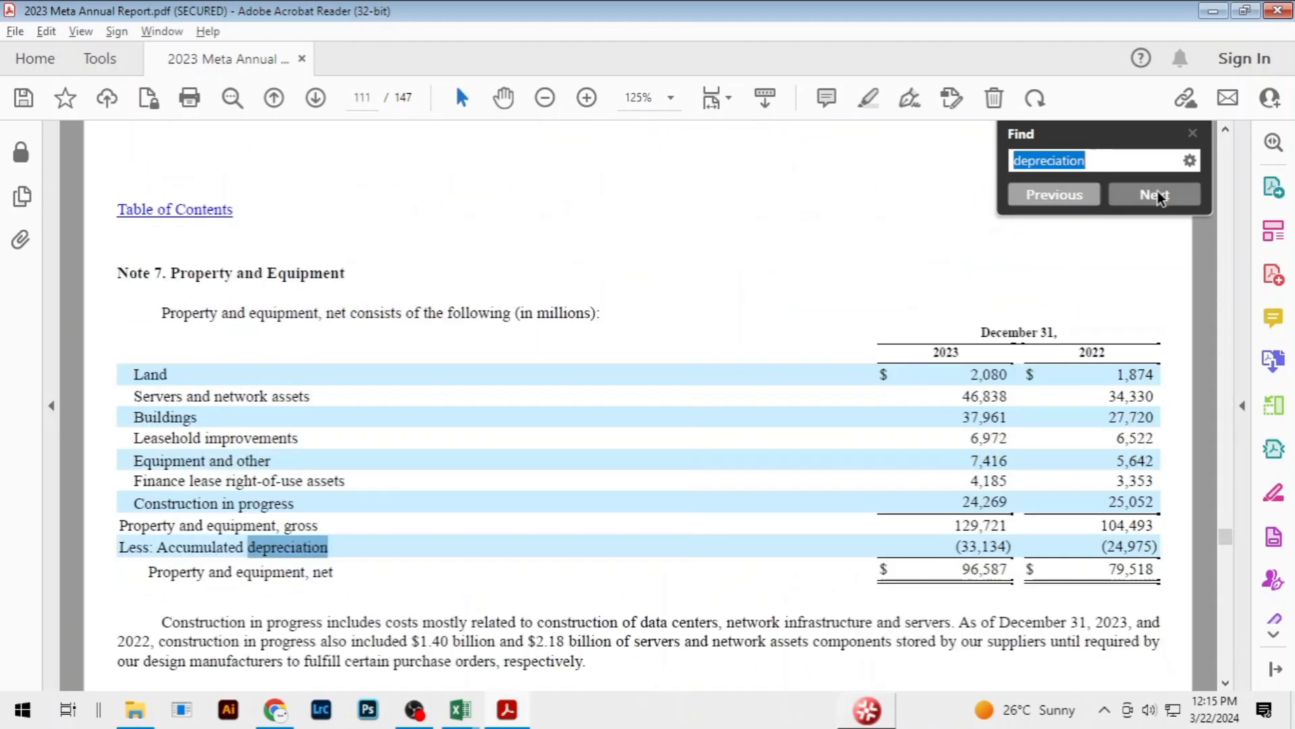
{"action": "left_click", "coordinate": [1157, 195]}
{"action": "left_click", "coordinate": [1156, 195]}
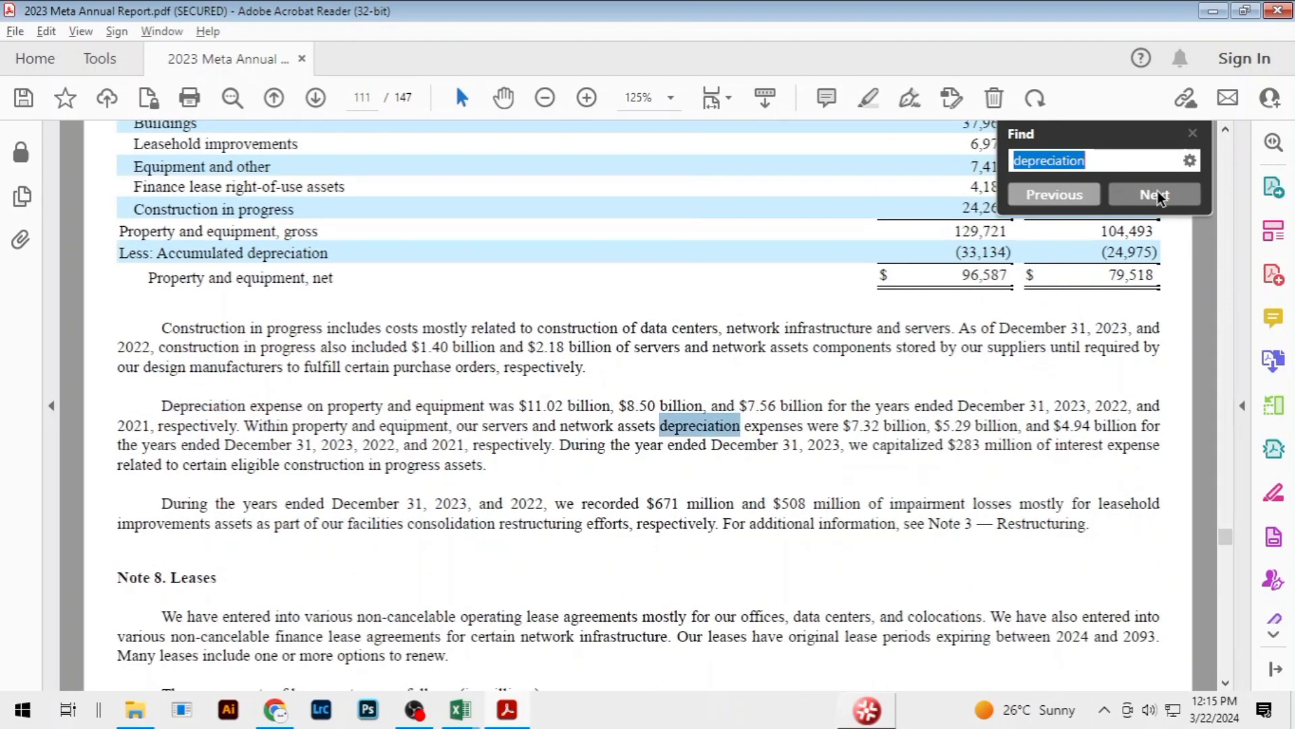
{"action": "left_click", "coordinate": [1083, 199]}
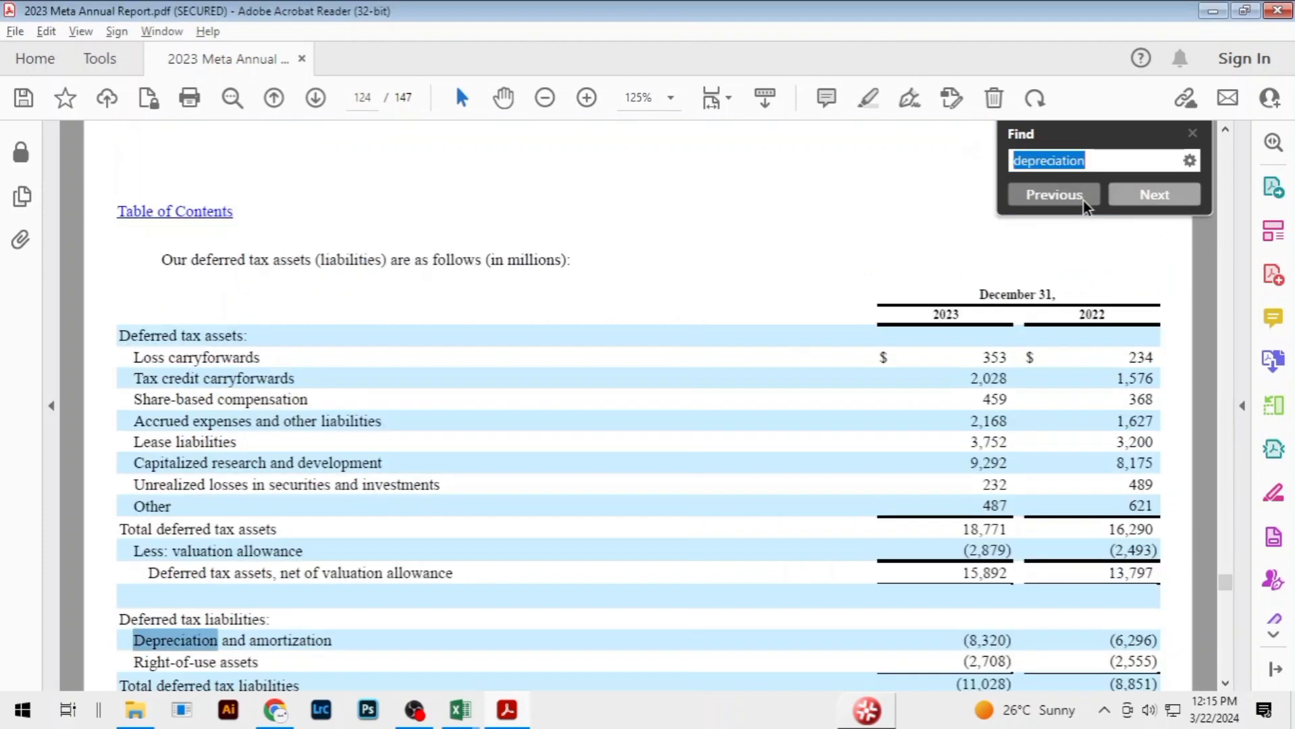
{"action": "left_click", "coordinate": [1084, 201]}
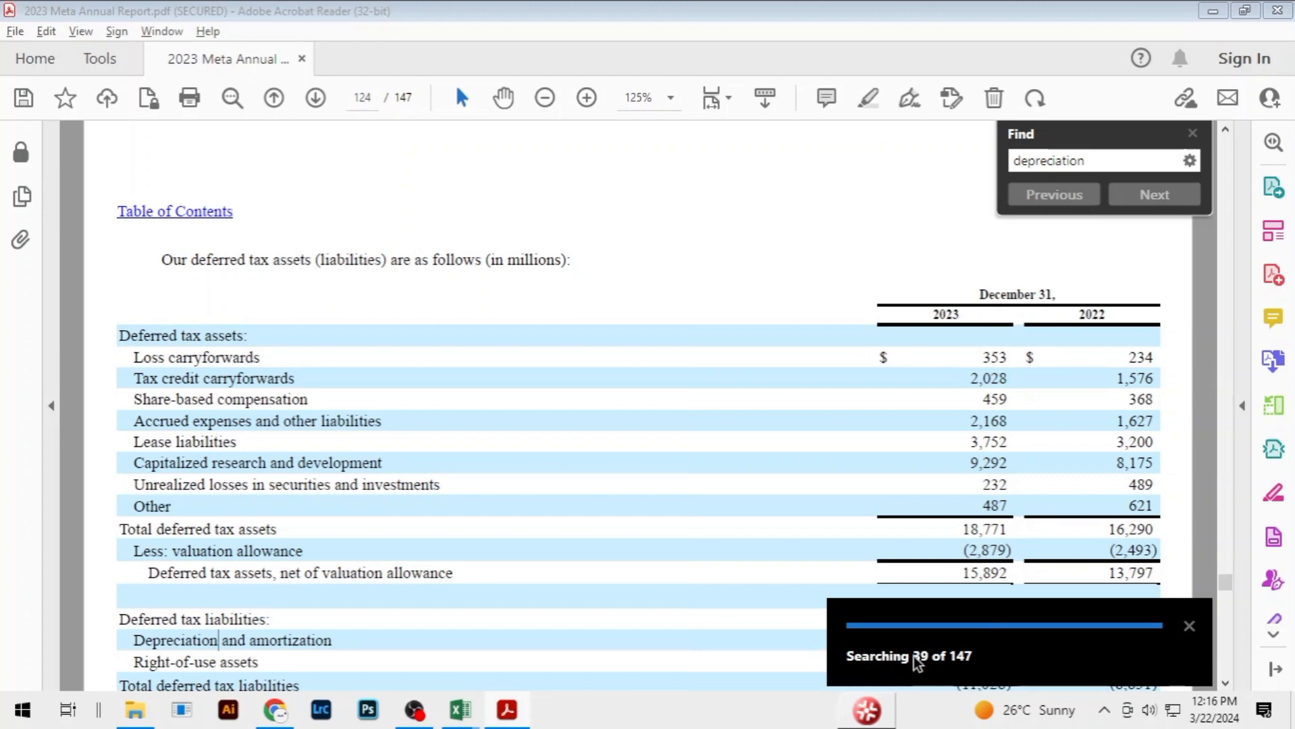
Search the annual report for "capital expenditure"
{"action": "left_click", "coordinate": [1049, 159]}
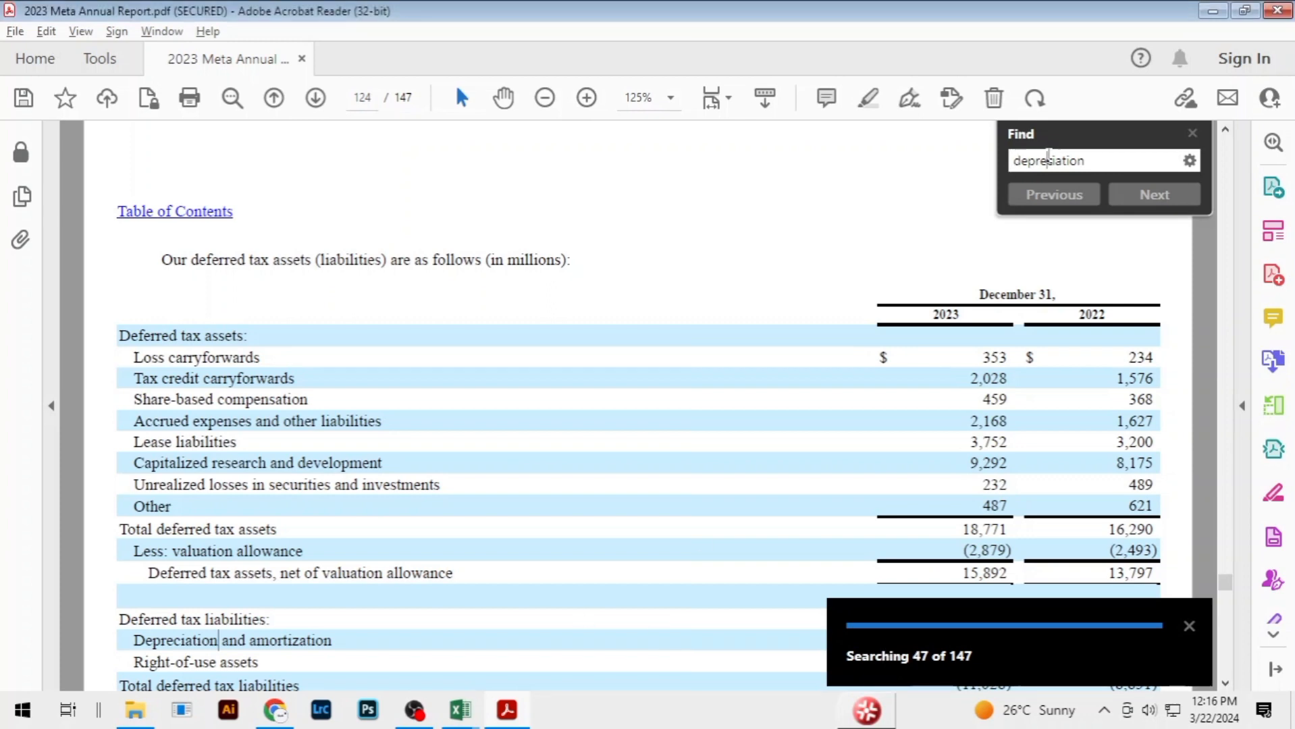
{"action": "type", "text": "dapi"}
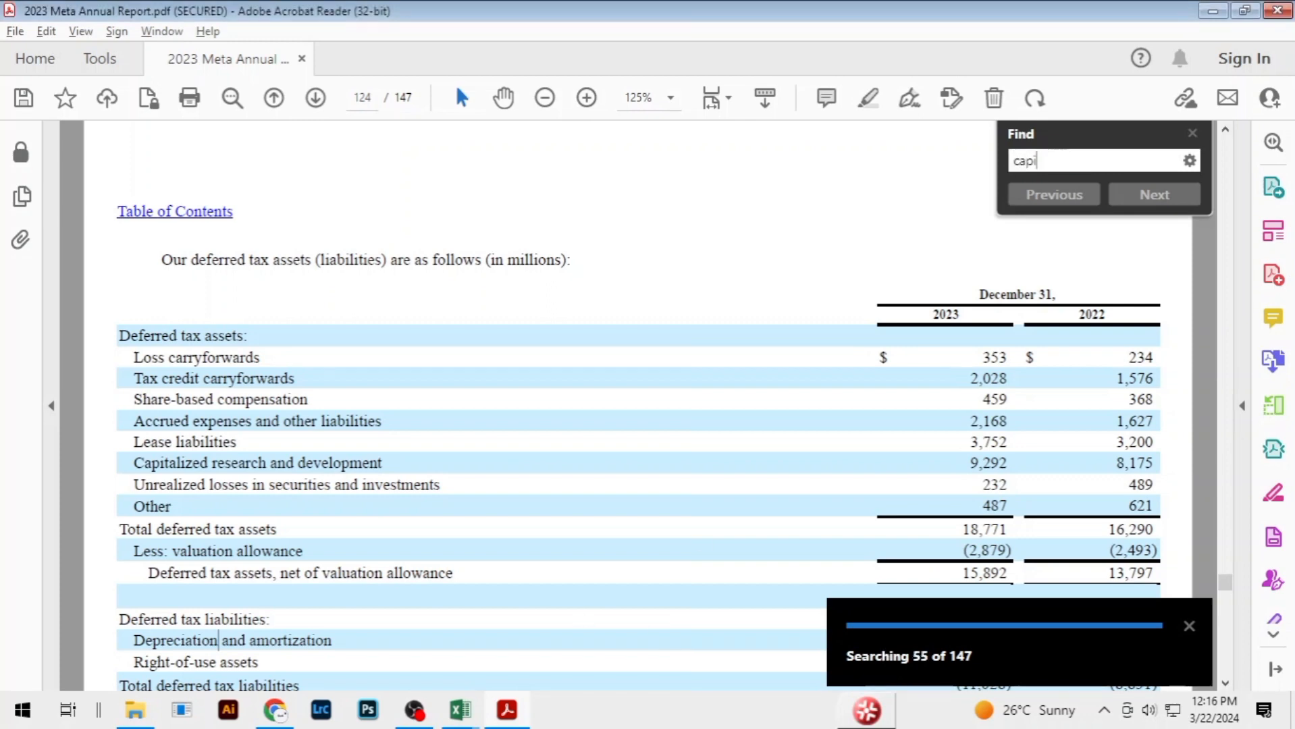
{"action": "type", "text": "tal exep"}
{"action": "key", "text": "BackSpace"}
{"action": "key", "text": "BackSpace"}
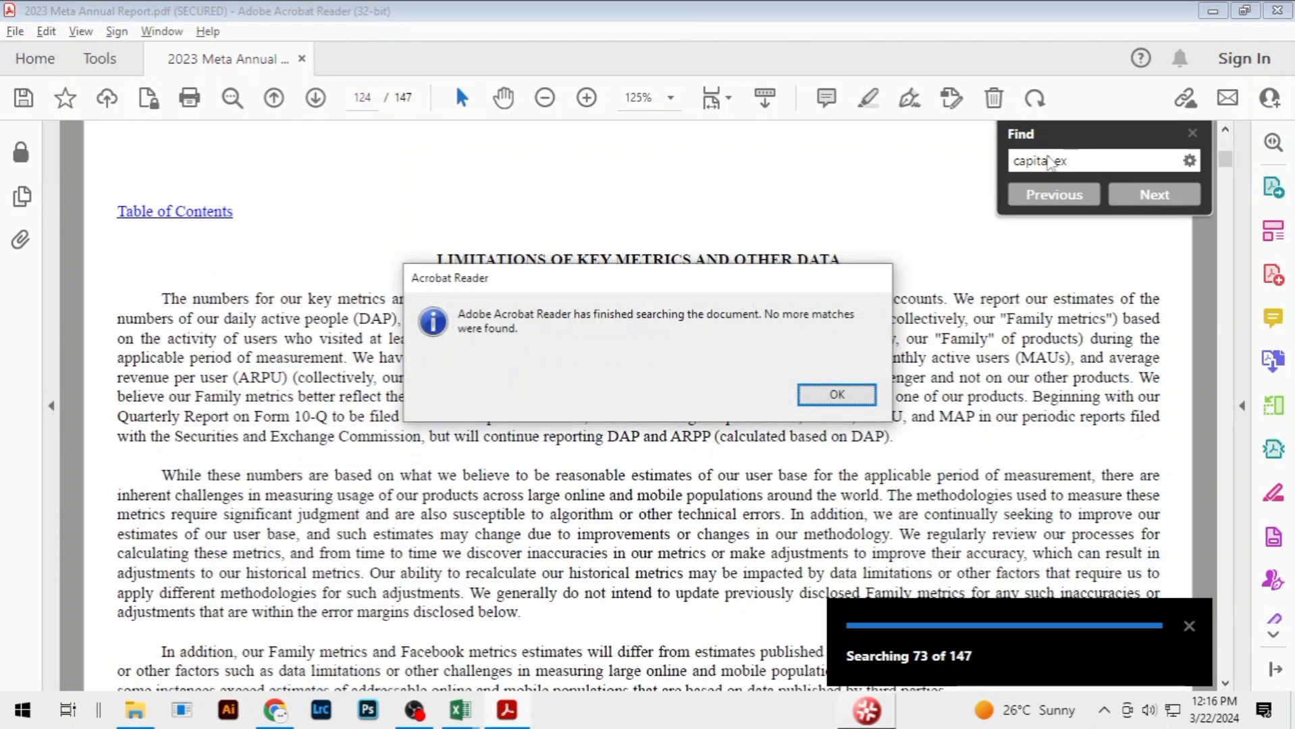
{"action": "left_click", "coordinate": [834, 405]}
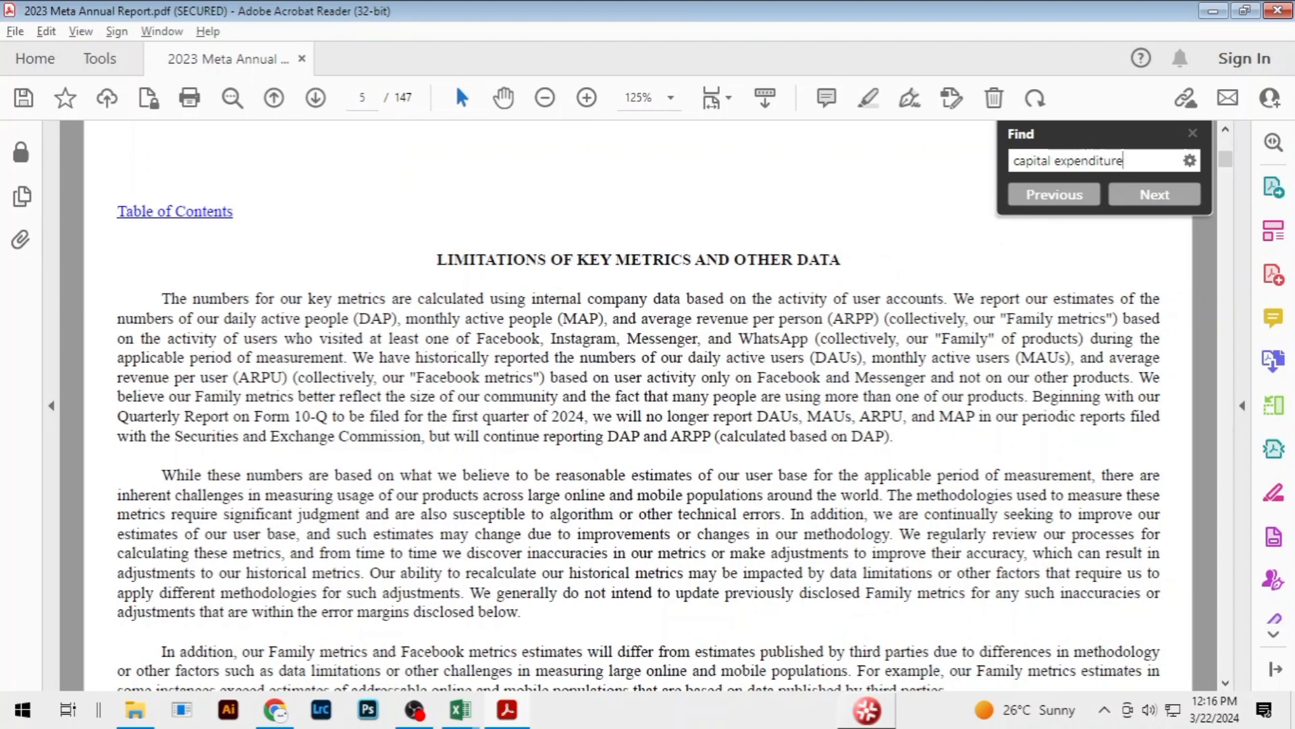
{"action": "key", "text": "Return"}
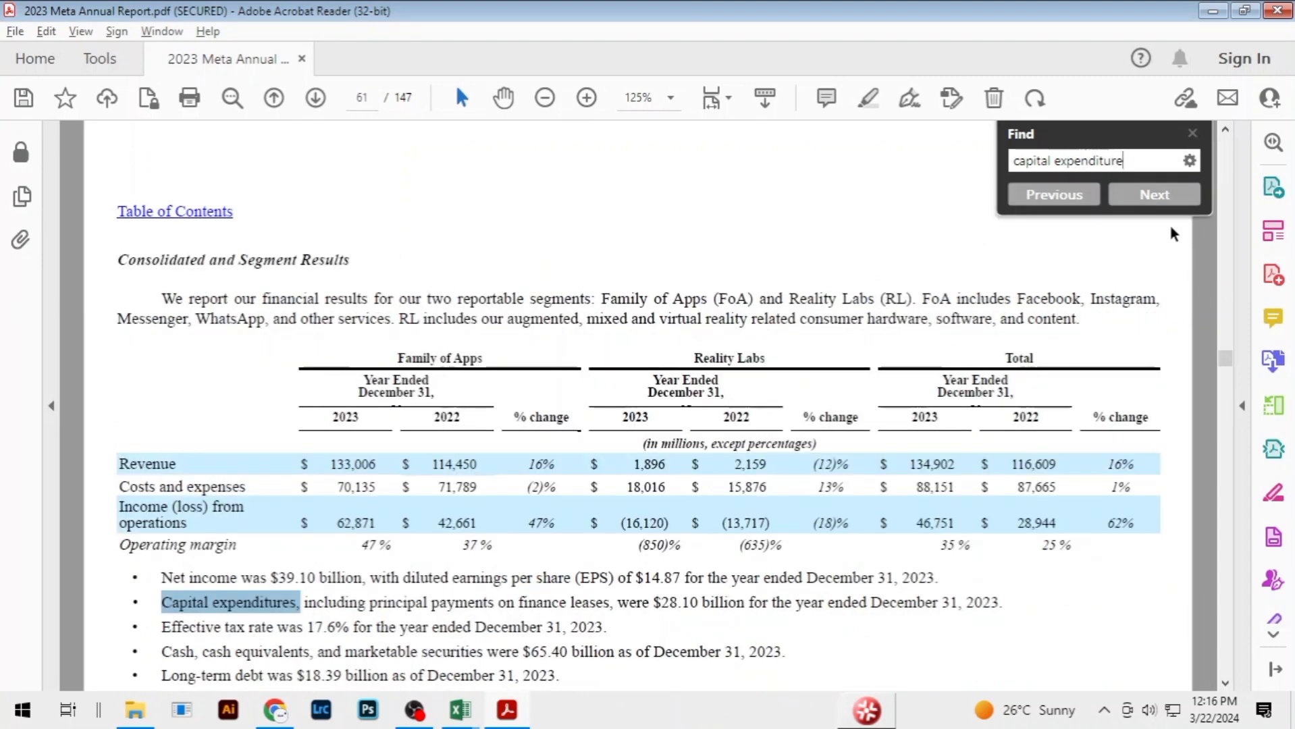
Go through the capital expenditure matches to the statement on anticipated 2024 spending on page 80
{"action": "left_click", "coordinate": [1158, 197]}
{"action": "left_click", "coordinate": [1162, 202]}
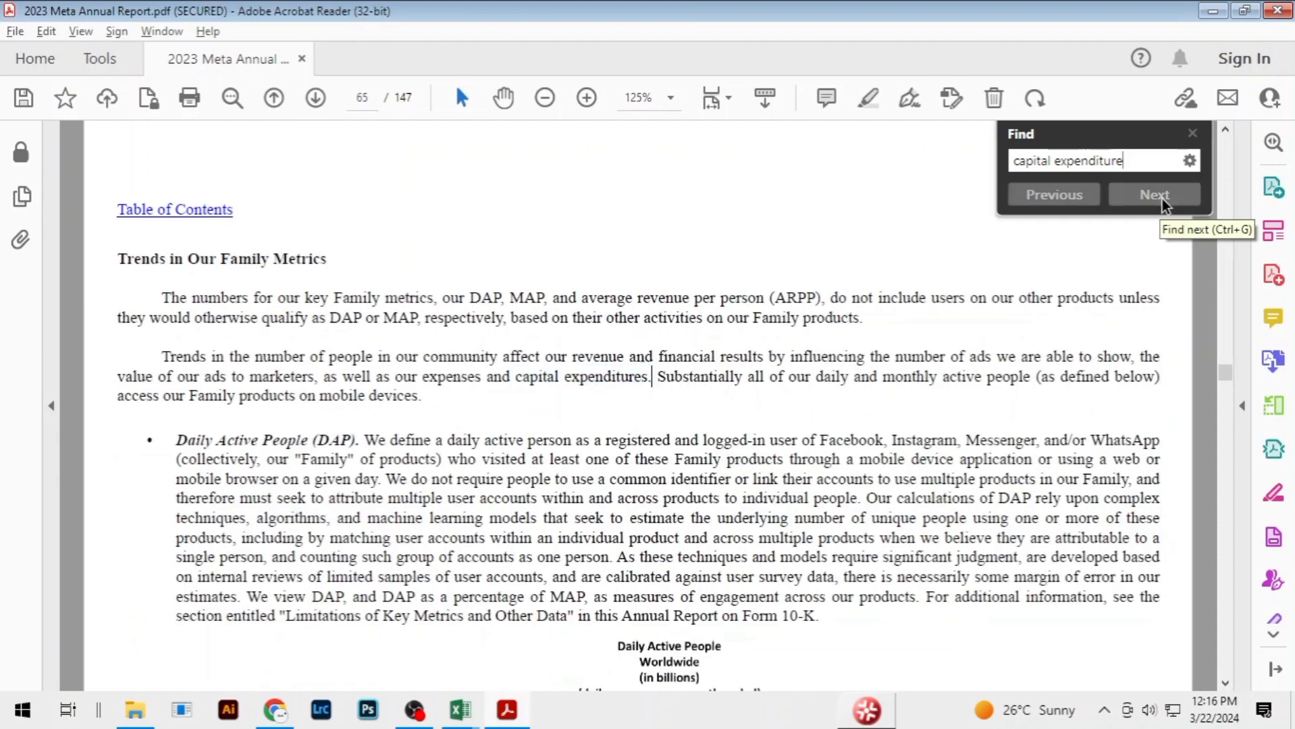
{"action": "left_click", "coordinate": [1162, 201]}
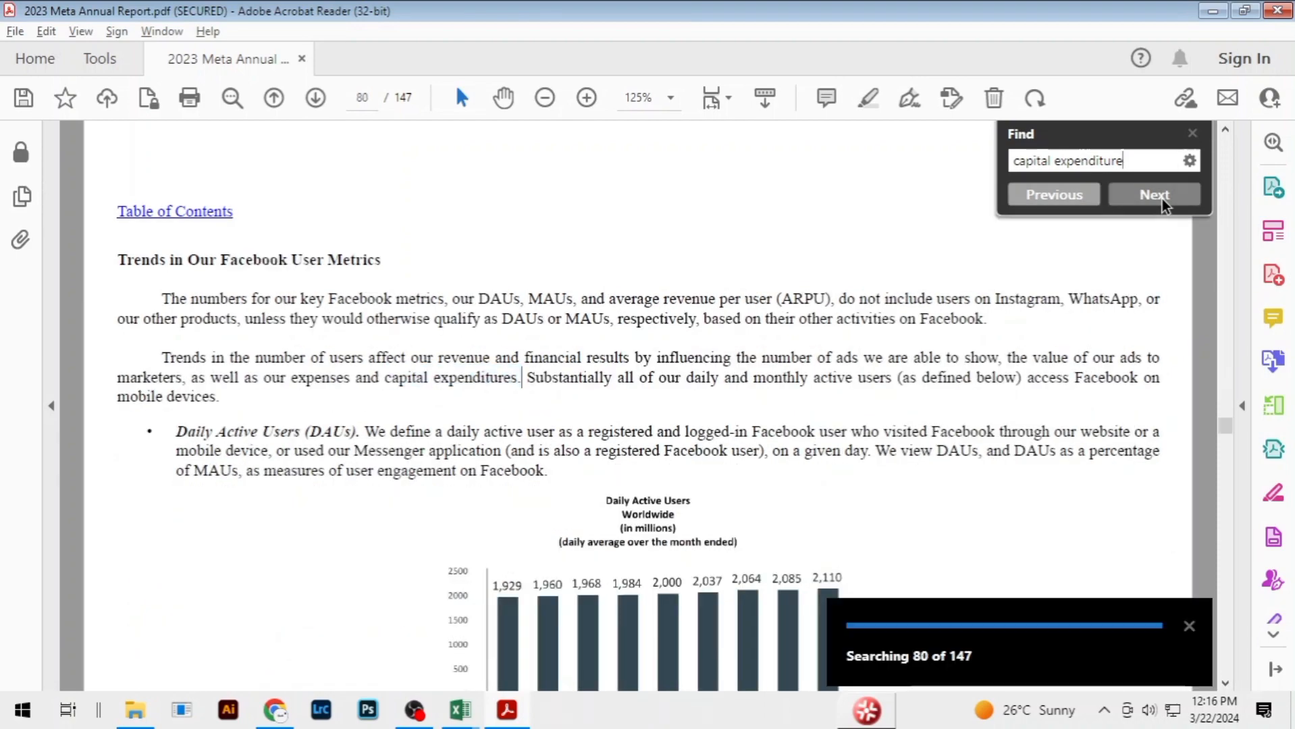
{"action": "left_click", "coordinate": [1163, 201]}
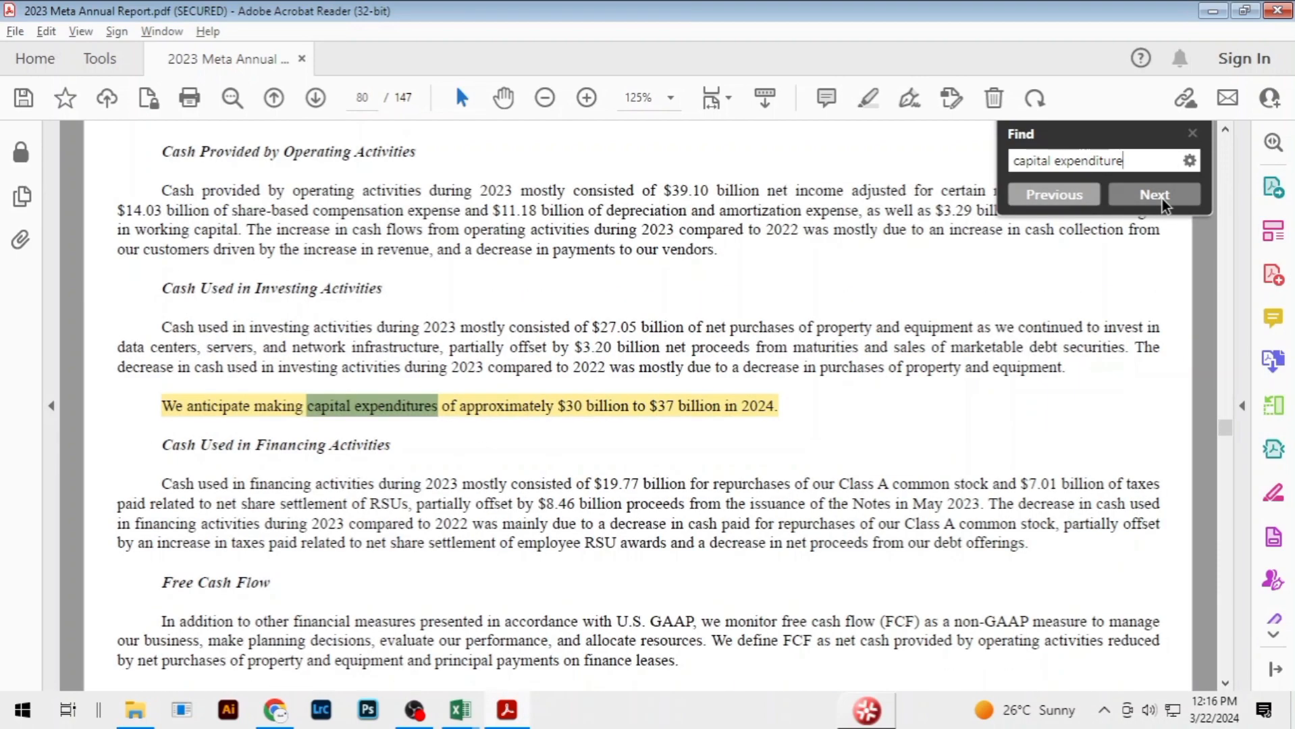
{"action": "left_click", "coordinate": [303, 528]}
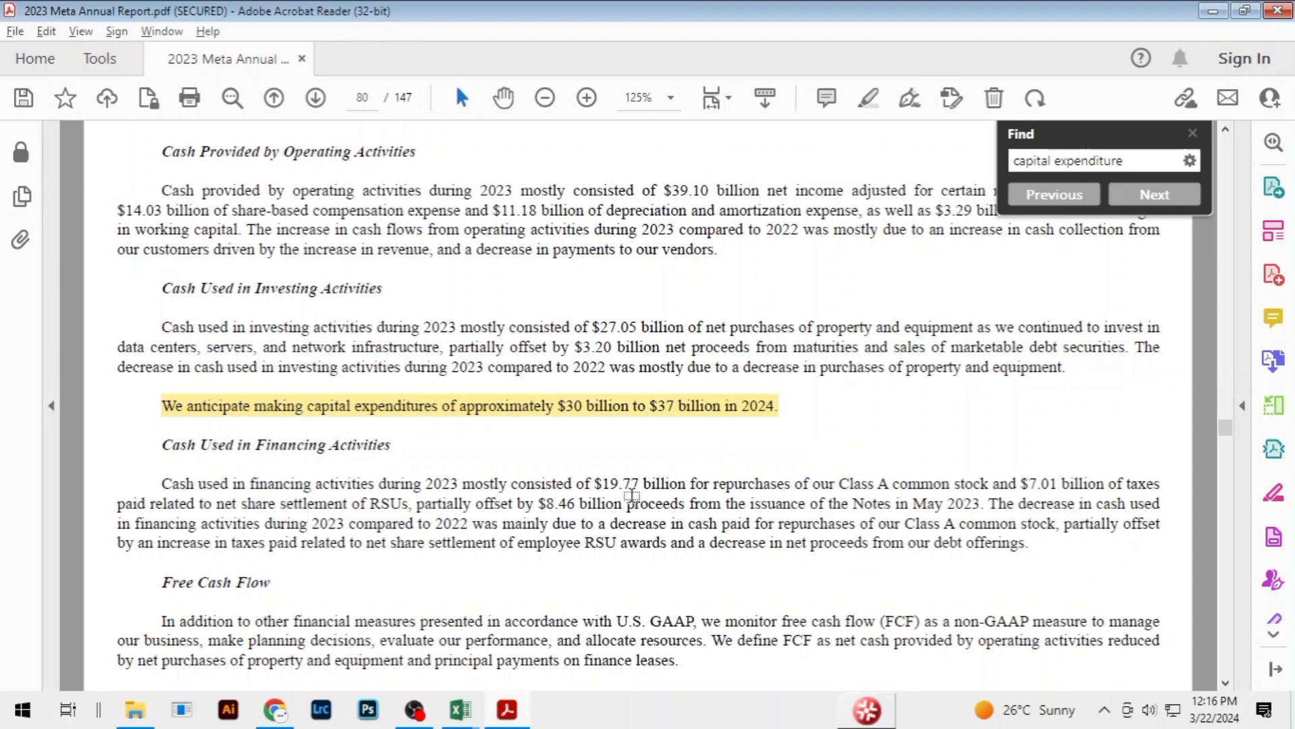
Switch to Excel and copy the 2024E–2028E capex percentages (20%, 22%, 25%, 21%, 18%) from I46:M46 of Meta Financials-Completed into Meta Valuation Model
{"action": "key", "text": "alt+Tab"}
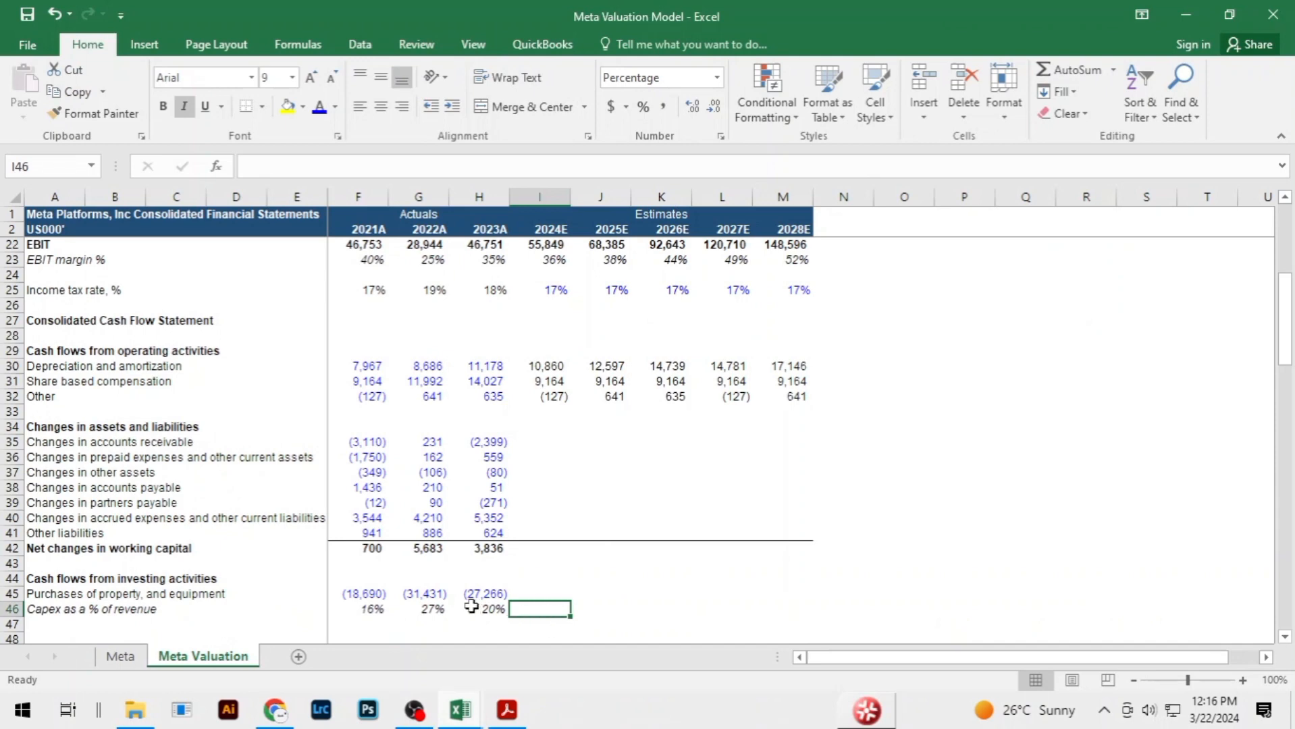
{"action": "left_click", "coordinate": [538, 593]}
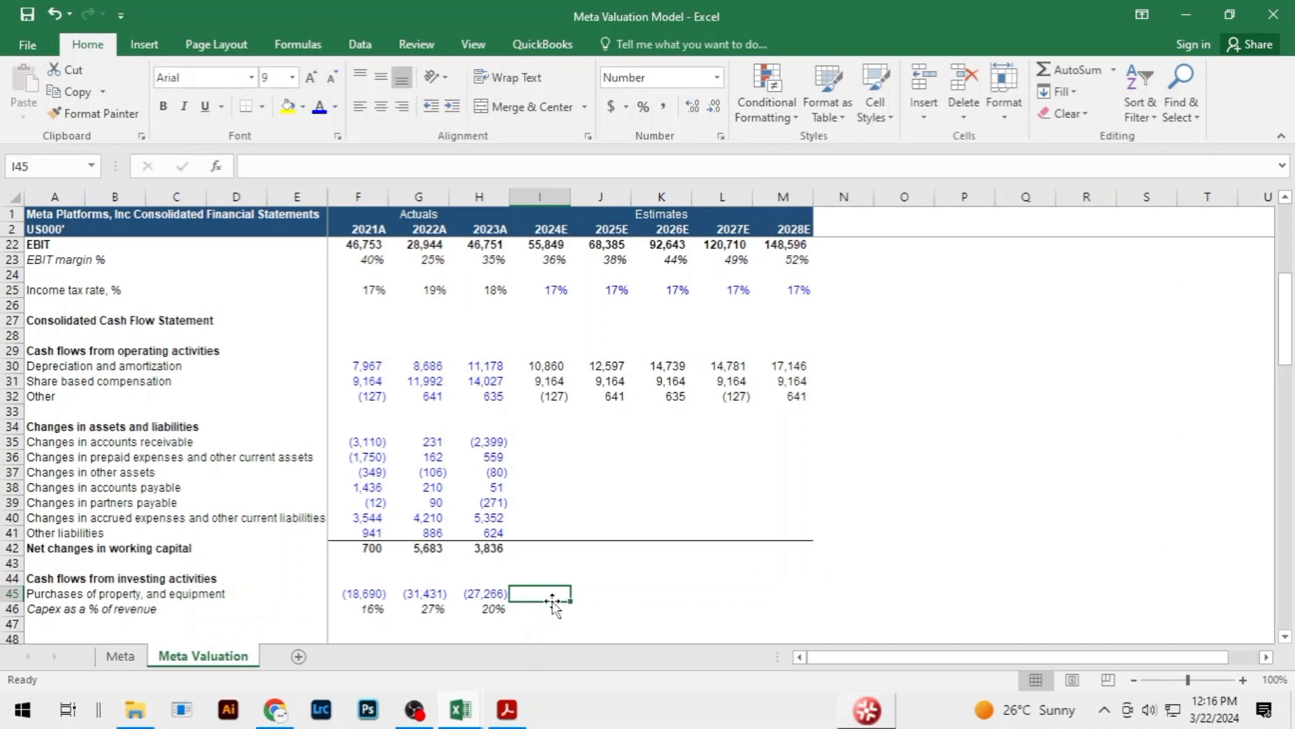
{"action": "left_click", "coordinate": [546, 611]}
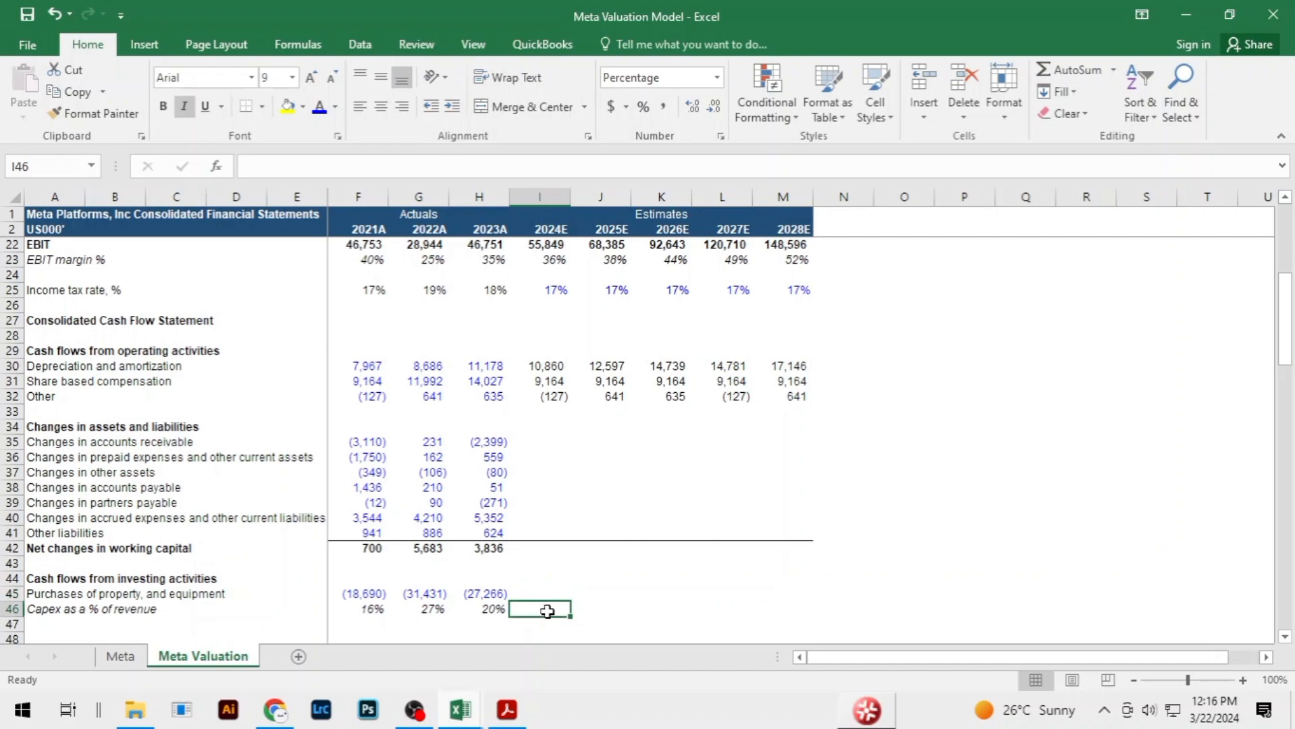
{"action": "key", "text": "alt+Tab"}
{"action": "key", "text": "alt+Tab"}
{"action": "key", "text": "Tab"}
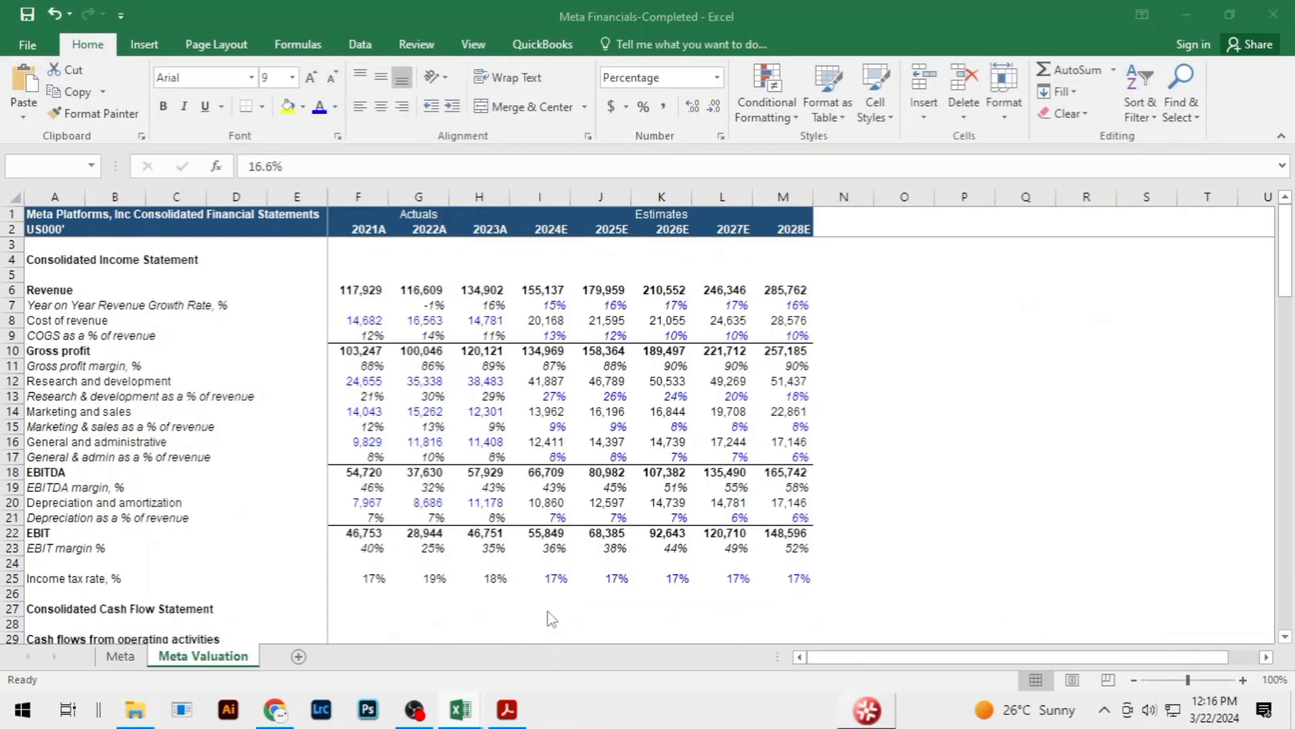
{"action": "key", "text": "alt+Tab"}
{"action": "key", "text": "Tab"}
{"action": "key", "text": "alt+Tab"}
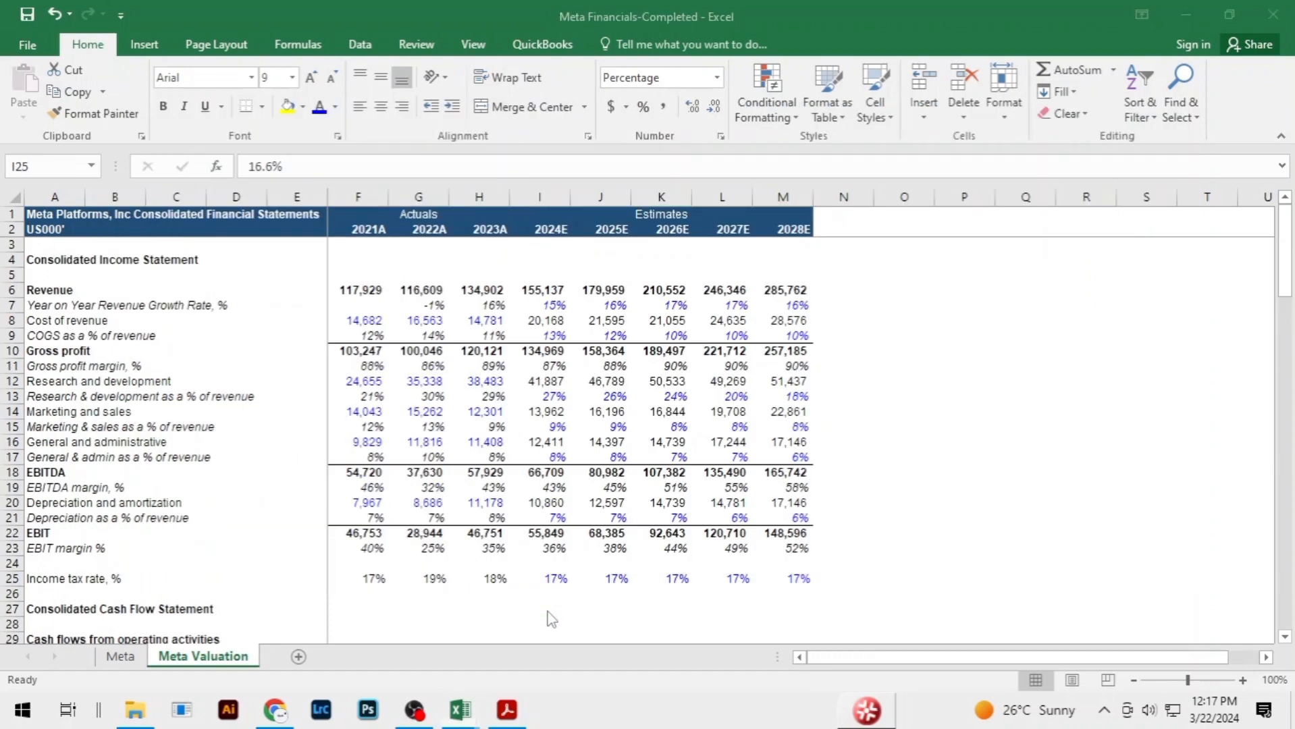
{"action": "key", "text": "ctrl+shift+Right"}
{"action": "scroll", "coordinate": [586, 611], "scroll_direction": "down", "scroll_amount": 6}
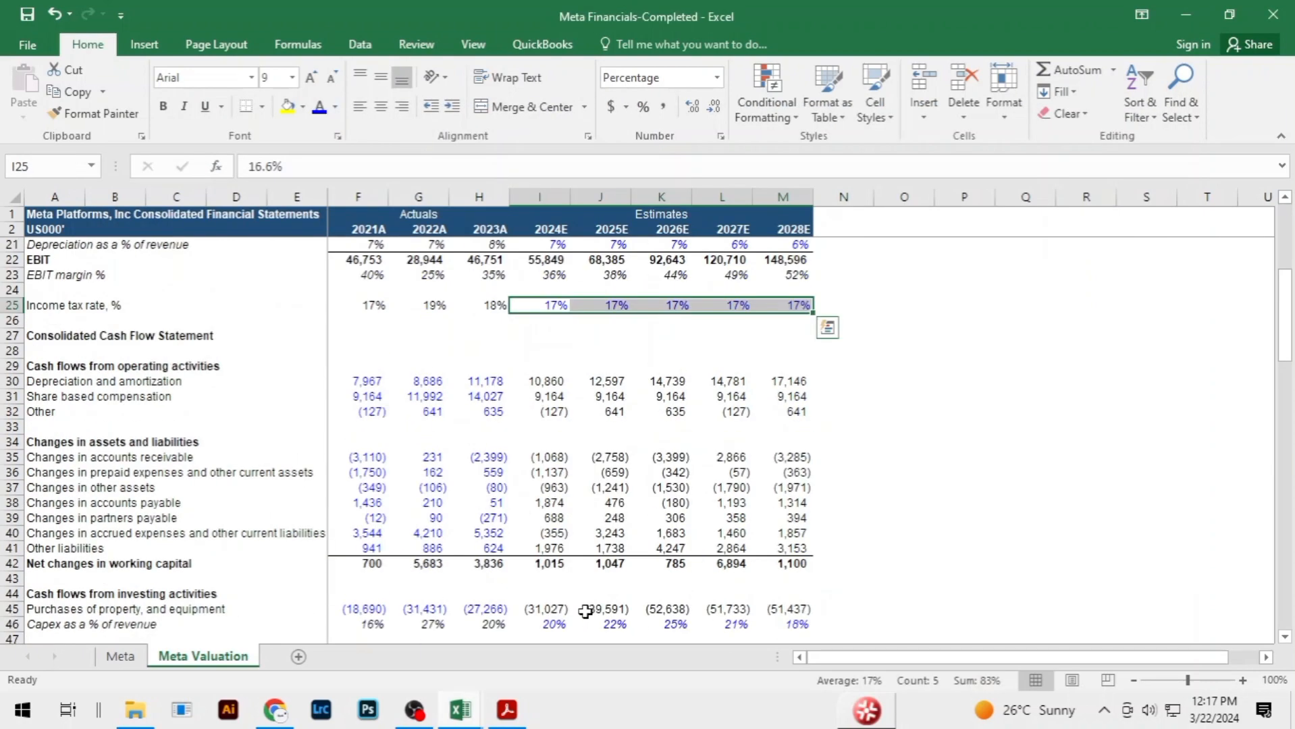
{"action": "left_click", "coordinate": [554, 626]}
{"action": "key", "text": "ctrl+shift+Right"}
{"action": "key", "text": "ctrl+c"}
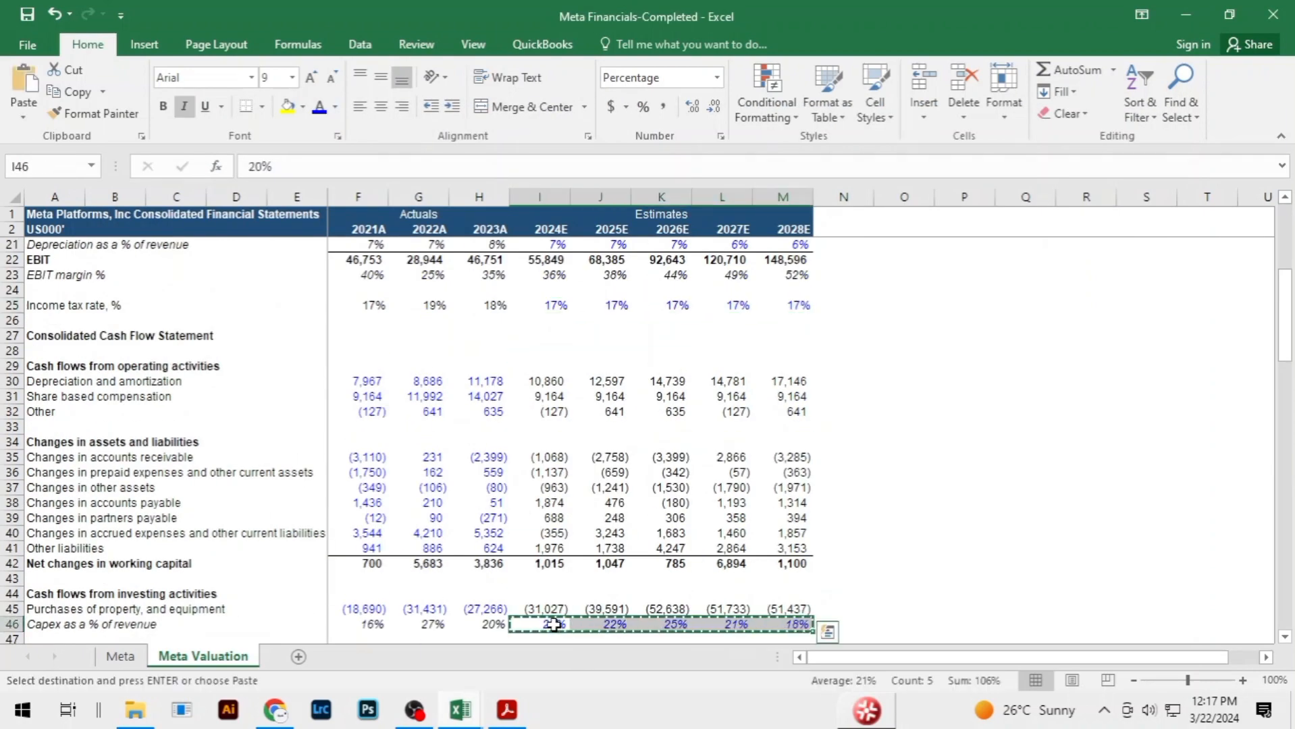
{"action": "key", "text": "alt+Tab"}
{"action": "key", "text": "ctrl+v"}
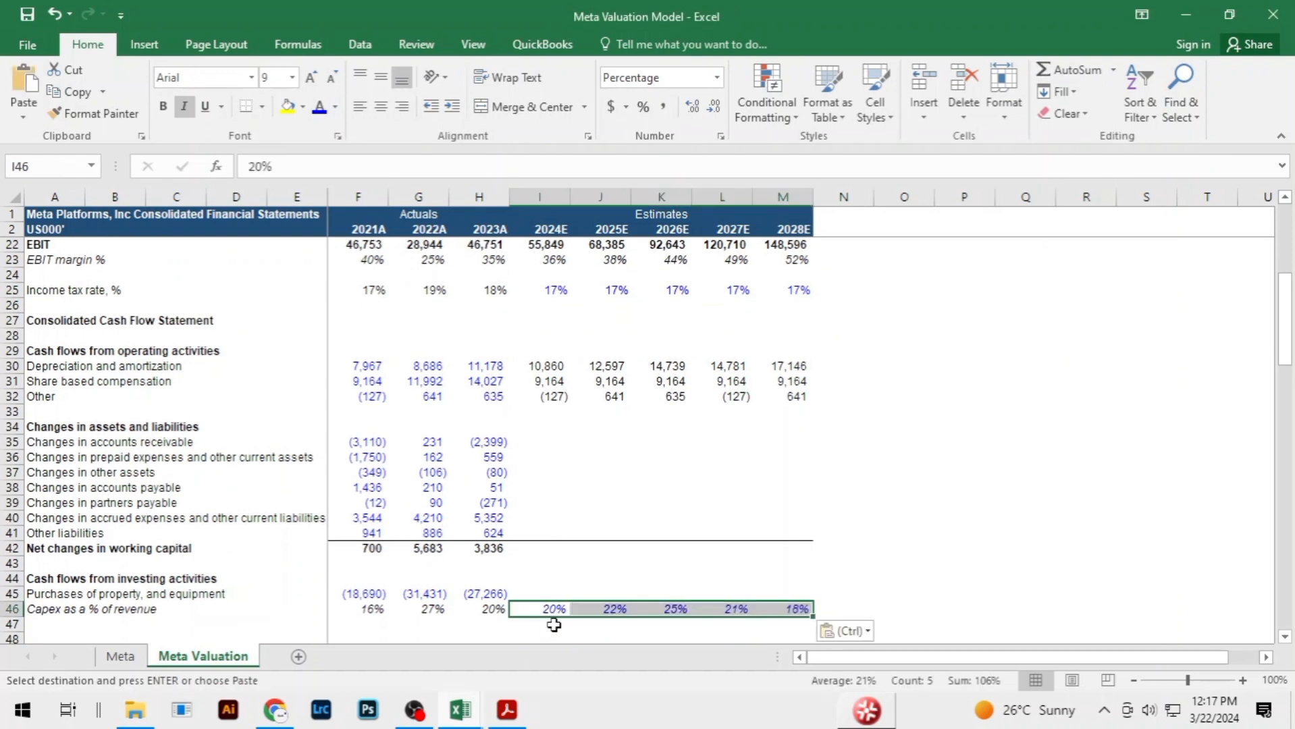
Calculate 2024E purchases of property and equipment in I45 as the negative capex percentage times revenue, =-I46*I6
{"action": "key", "text": "Up"}
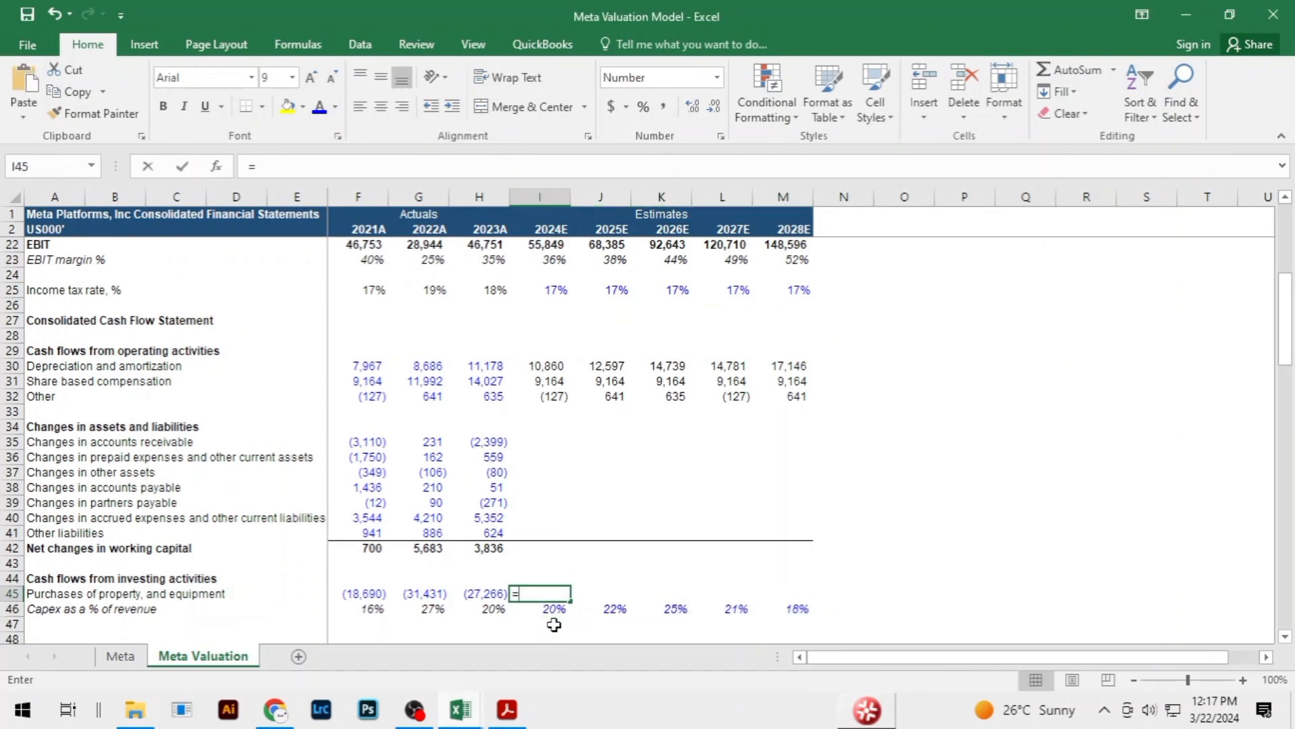
{"action": "type", "text": "="}
{"action": "key", "text": "Down"}
{"action": "type", "text": "/"}
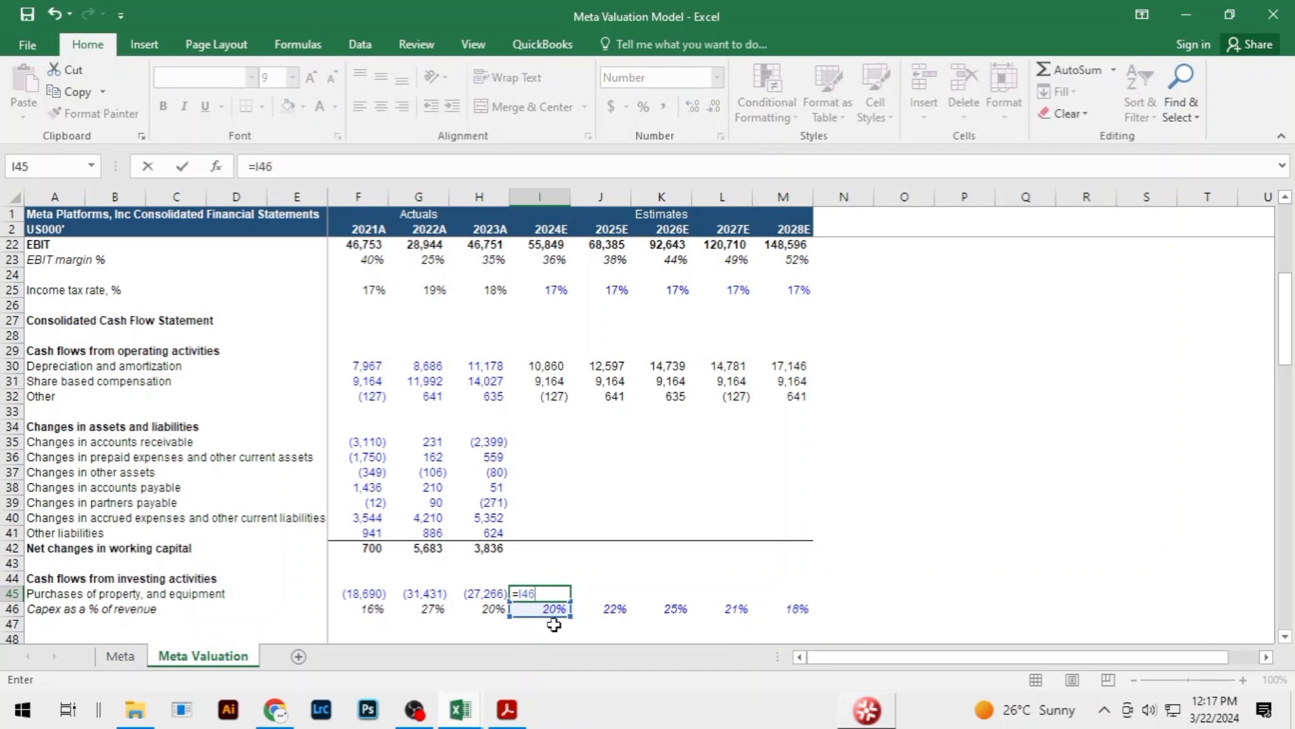
{"action": "key", "text": "BackSpace"}
{"action": "key", "text": "BackSpace"}
{"action": "key", "text": "BackSpace"}
{"action": "type", "text": "-"}
{"action": "key", "text": "Down"}
{"action": "type", "text": "*"}
{"action": "key", "text": "Up"}
{"action": "key", "text": "Up"}
{"action": "key", "text": "Up"}
{"action": "key", "text": "Up"}
{"action": "key", "text": "Up"}
{"action": "key", "text": "Up"}
{"action": "key", "text": "Up"}
{"action": "key", "text": "Up"}
{"action": "key", "text": "Up"}
{"action": "key", "text": "Up"}
{"action": "key", "text": "Up"}
{"action": "key", "text": "Up"}
{"action": "key", "text": "Up"}
{"action": "key", "text": "Up"}
{"action": "key", "text": "Up"}
{"action": "key", "text": "Up"}
{"action": "key", "text": "Up"}
{"action": "key", "text": "Up"}
{"action": "key", "text": "Up"}
{"action": "key", "text": "Up"}
{"action": "key", "text": "Up"}
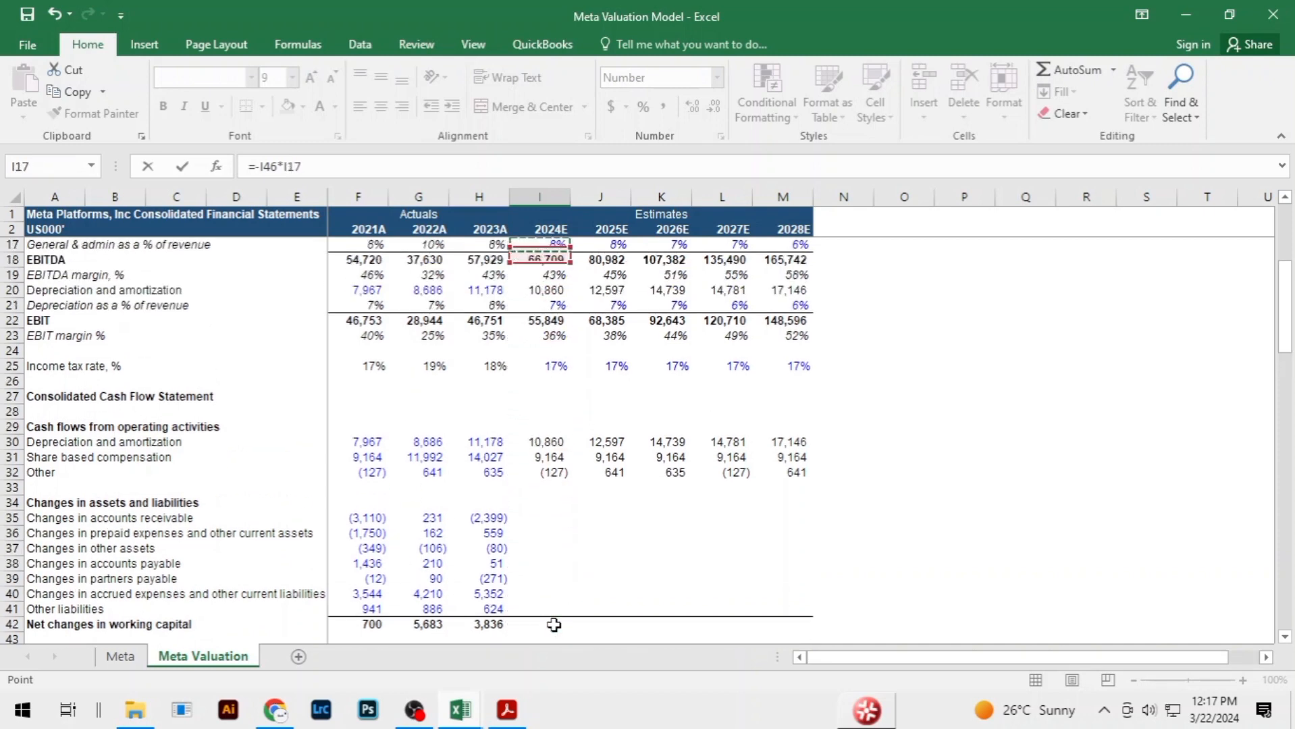
{"action": "key", "text": "Down"}
{"action": "key", "text": "Down"}
{"action": "key", "text": "Down"}
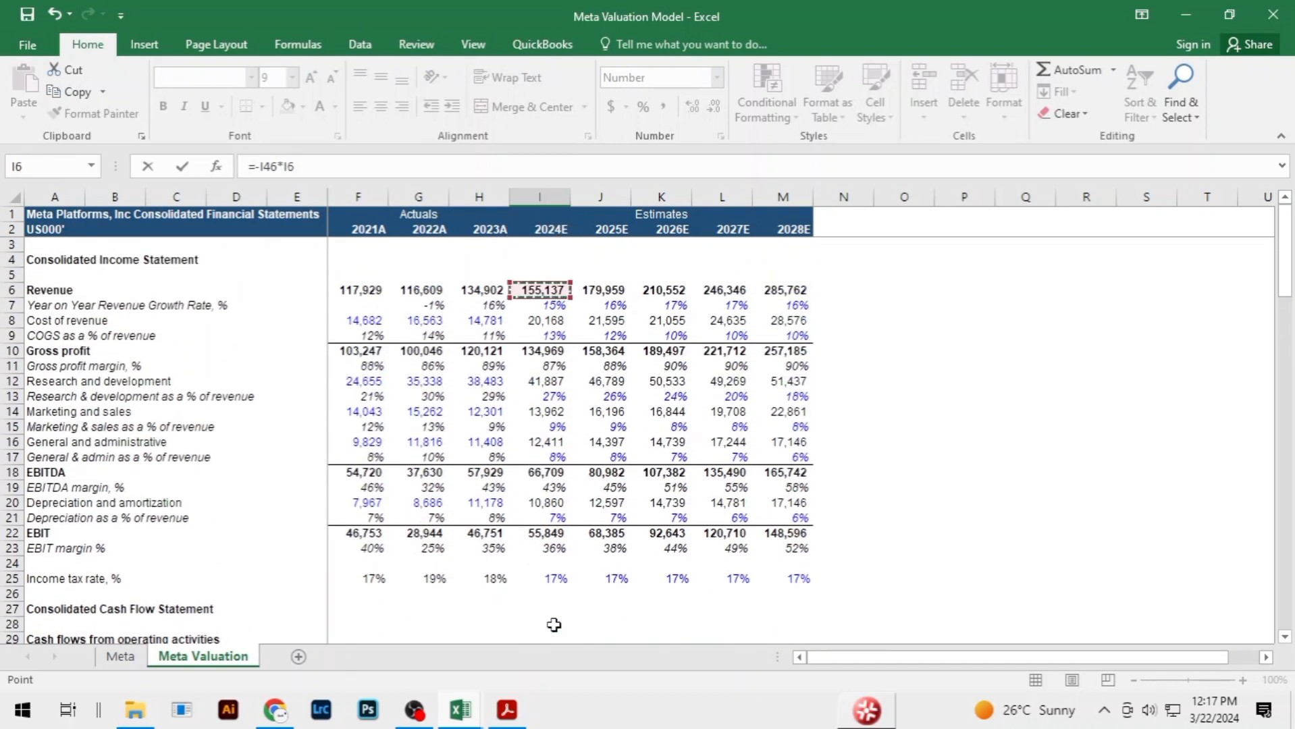
{"action": "key", "text": "ctrl+Return"}
Fill the 2024E purchases of property and equipment formula across row 45 through 2028E
{"action": "key", "text": "shift+Right"}
{"action": "key", "text": "shift+Right"}
{"action": "key", "text": "shift+Right"}
{"action": "key", "text": "shift+Right"}
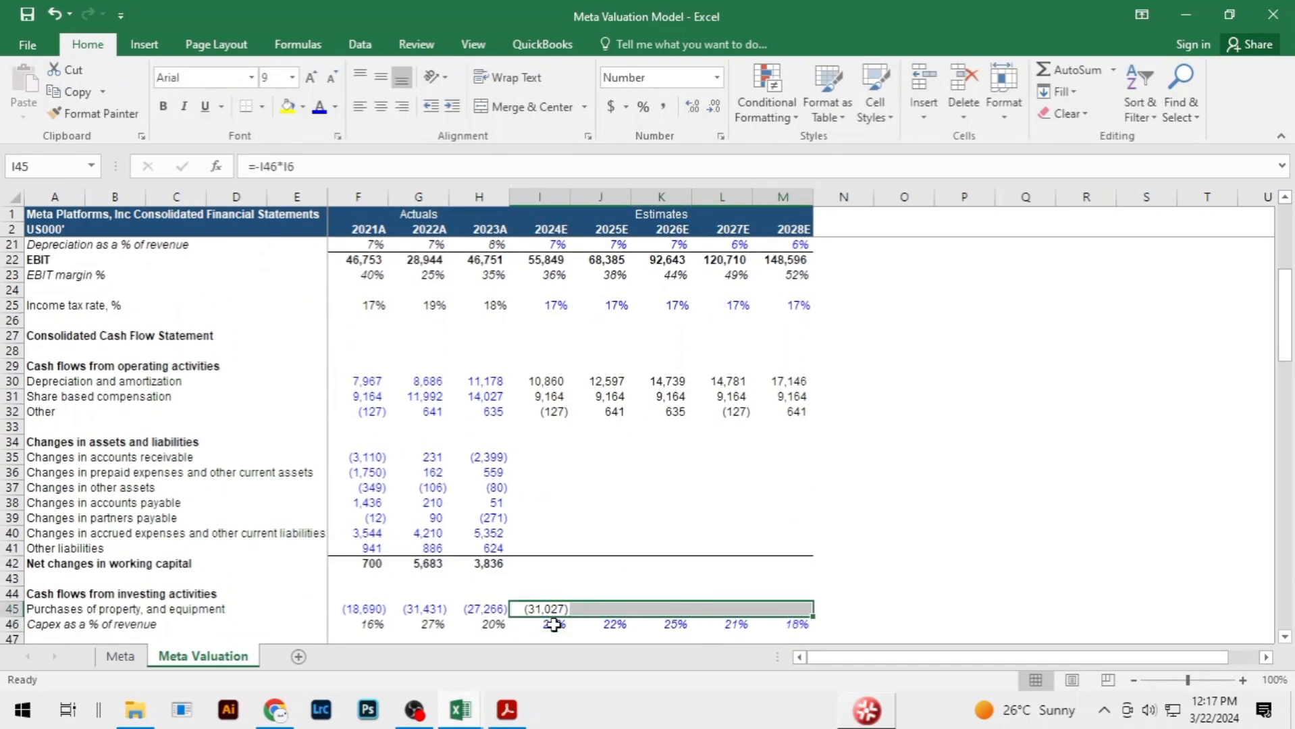
{"action": "key", "text": "ctrl+r"}
Review the working capital changes and the current assets and current liabilities rows, and glance at the Meta sheet
{"action": "key", "text": "Down"}
{"action": "key", "text": "Down"}
{"action": "key", "text": "Down"}
{"action": "key", "text": "Down"}
{"action": "key", "text": "Down"}
{"action": "key", "text": "Down"}
{"action": "key", "text": "Down"}
{"action": "key", "text": "Down"}
{"action": "key", "text": "Down"}
{"action": "key", "text": "Down"}
{"action": "key", "text": "Down"}
{"action": "key", "text": "Down"}
{"action": "key", "text": "Down"}
{"action": "key", "text": "Down"}
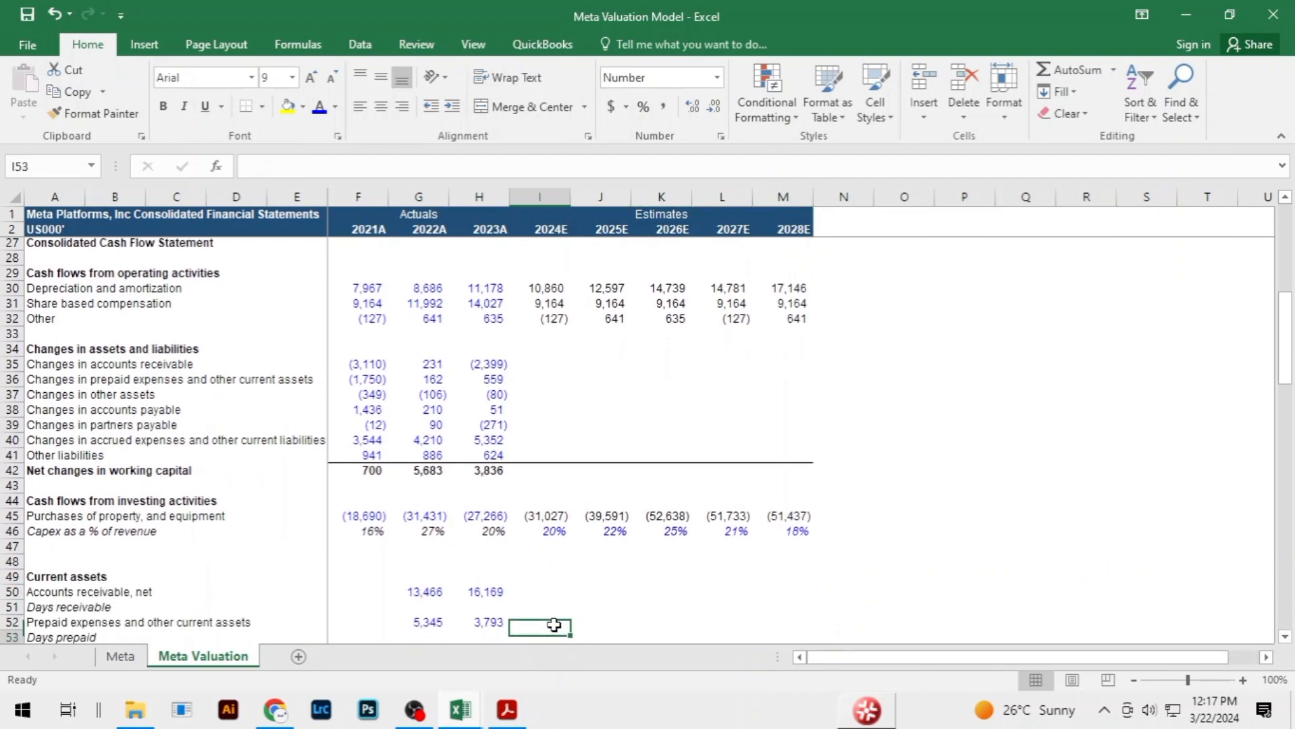
{"action": "key", "text": "Up"}
{"action": "key", "text": "Up"}
{"action": "key", "text": "Up"}
{"action": "key", "text": "Up"}
{"action": "key", "text": "Up"}
{"action": "key", "text": "Up"}
{"action": "key", "text": "Up"}
{"action": "key", "text": "Up"}
{"action": "key", "text": "Up"}
{"action": "key", "text": "Up"}
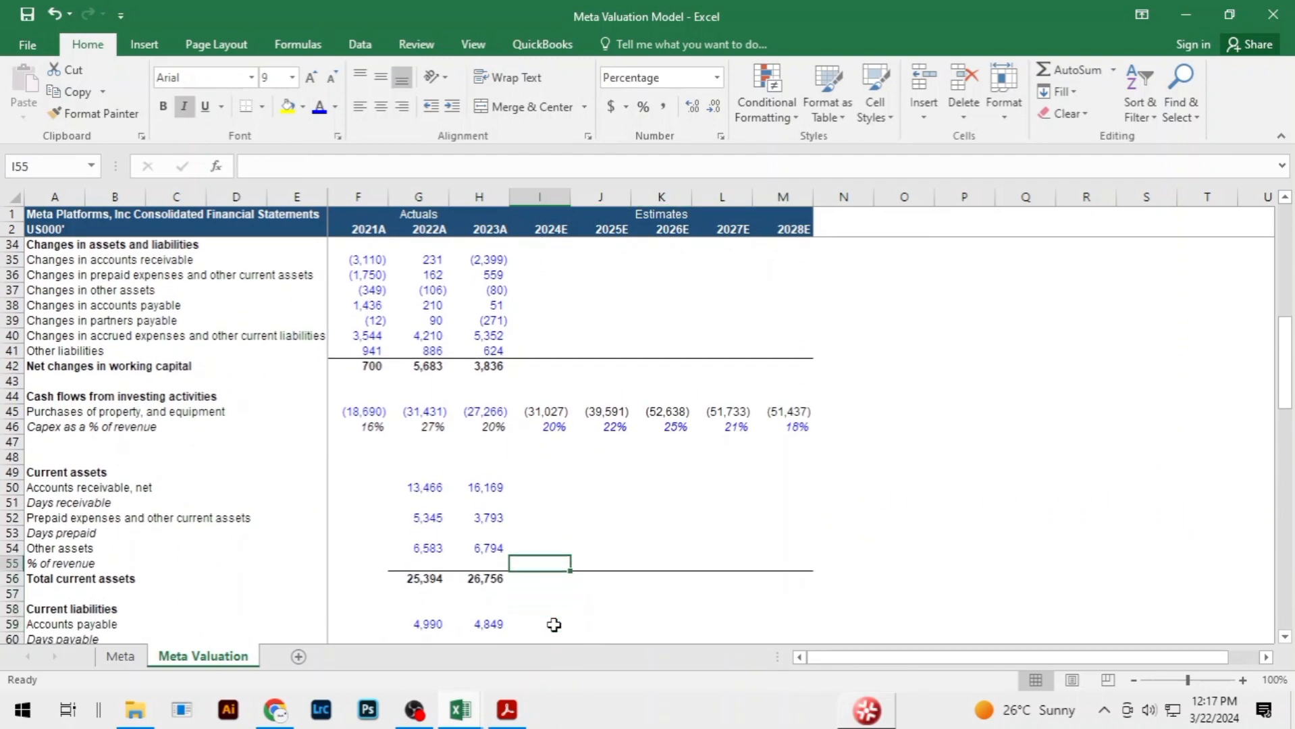
{"action": "key", "text": "Up"}
{"action": "key", "text": "Up"}
{"action": "key", "text": "Up"}
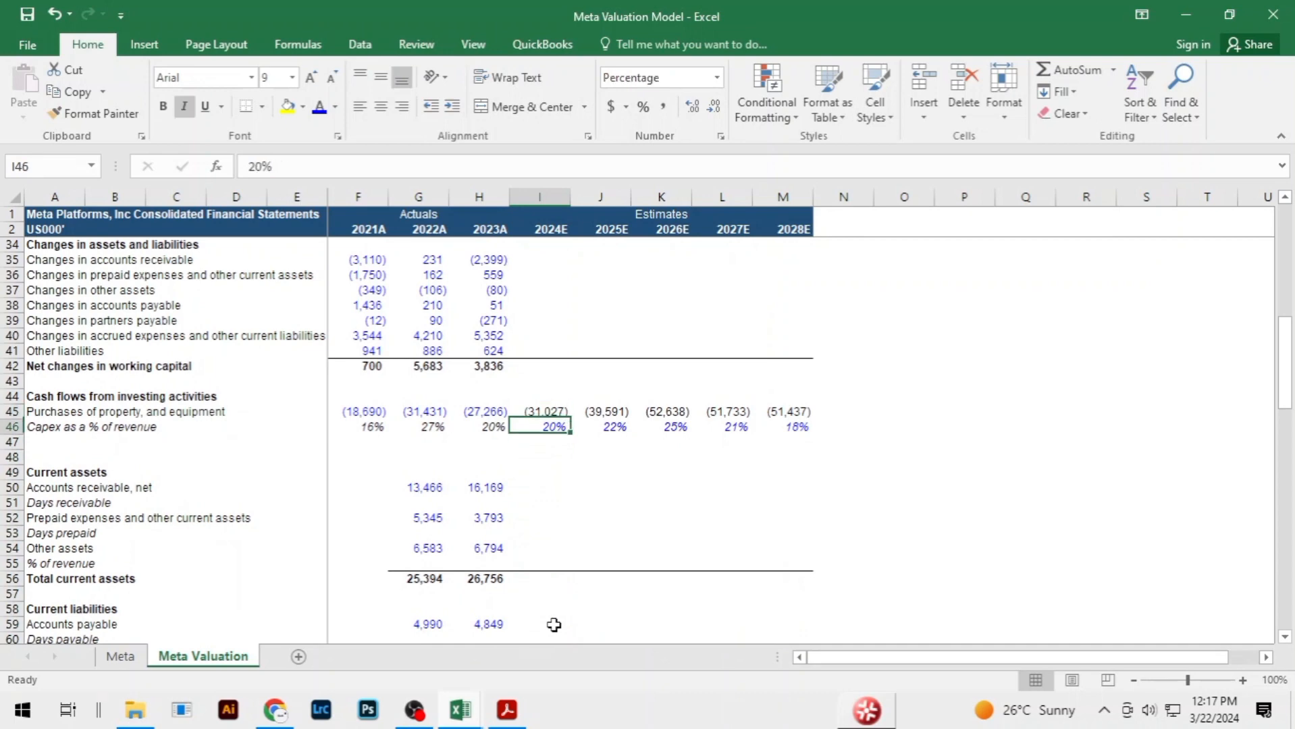
{"action": "key", "text": "Down"}
{"action": "key", "text": "Down"}
{"action": "key", "text": "Up"}
{"action": "key", "text": "Up"}
{"action": "key", "text": "Up"}
{"action": "key", "text": "Up"}
{"action": "key", "text": "Up"}
{"action": "key", "text": "Up"}
{"action": "key", "text": "Up"}
{"action": "key", "text": "Up"}
{"action": "key", "text": "Up"}
{"action": "key", "text": "Up"}
{"action": "key", "text": "Up"}
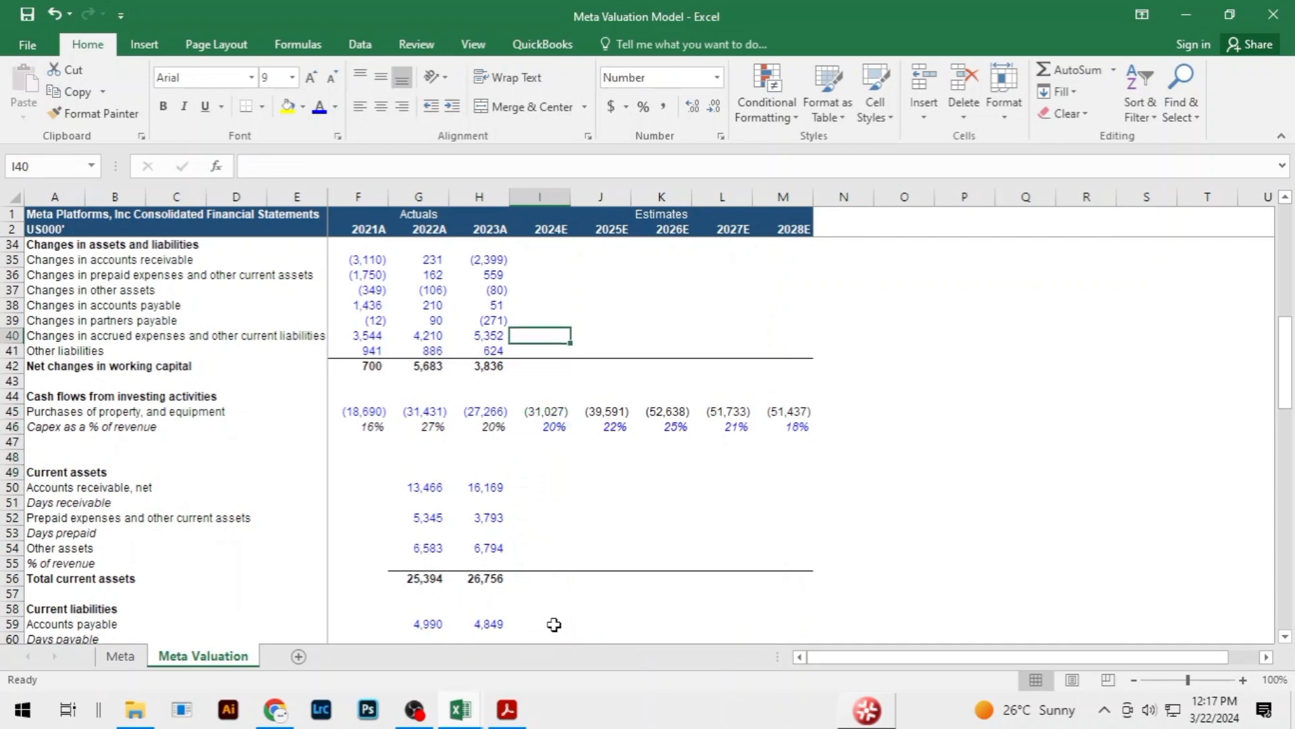
{"action": "key", "text": "Down"}
{"action": "key", "text": "Down"}
{"action": "key", "text": "Down"}
{"action": "key", "text": "Down"}
{"action": "key", "text": "Down"}
{"action": "key", "text": "Down"}
{"action": "key", "text": "Down"}
{"action": "key", "text": "Down"}
{"action": "key", "text": "Down"}
{"action": "key", "text": "Down"}
{"action": "key", "text": "Down"}
{"action": "key", "text": "Down"}
{"action": "key", "text": "Down"}
{"action": "key", "text": "Down"}
{"action": "key", "text": "Down"}
{"action": "key", "text": "Down"}
{"action": "key", "text": "Down"}
{"action": "key", "text": "Down"}
{"action": "key", "text": "Down"}
{"action": "key", "text": "Down"}
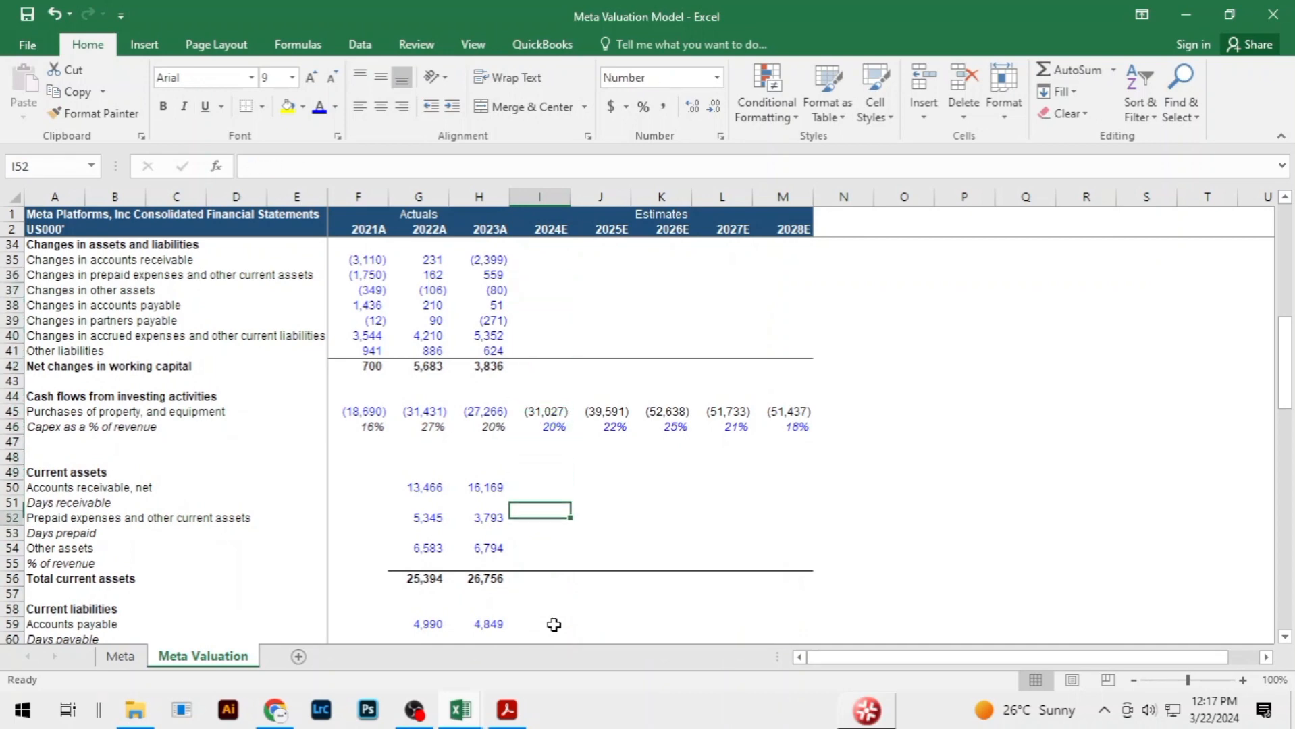
{"action": "key", "text": "Down"}
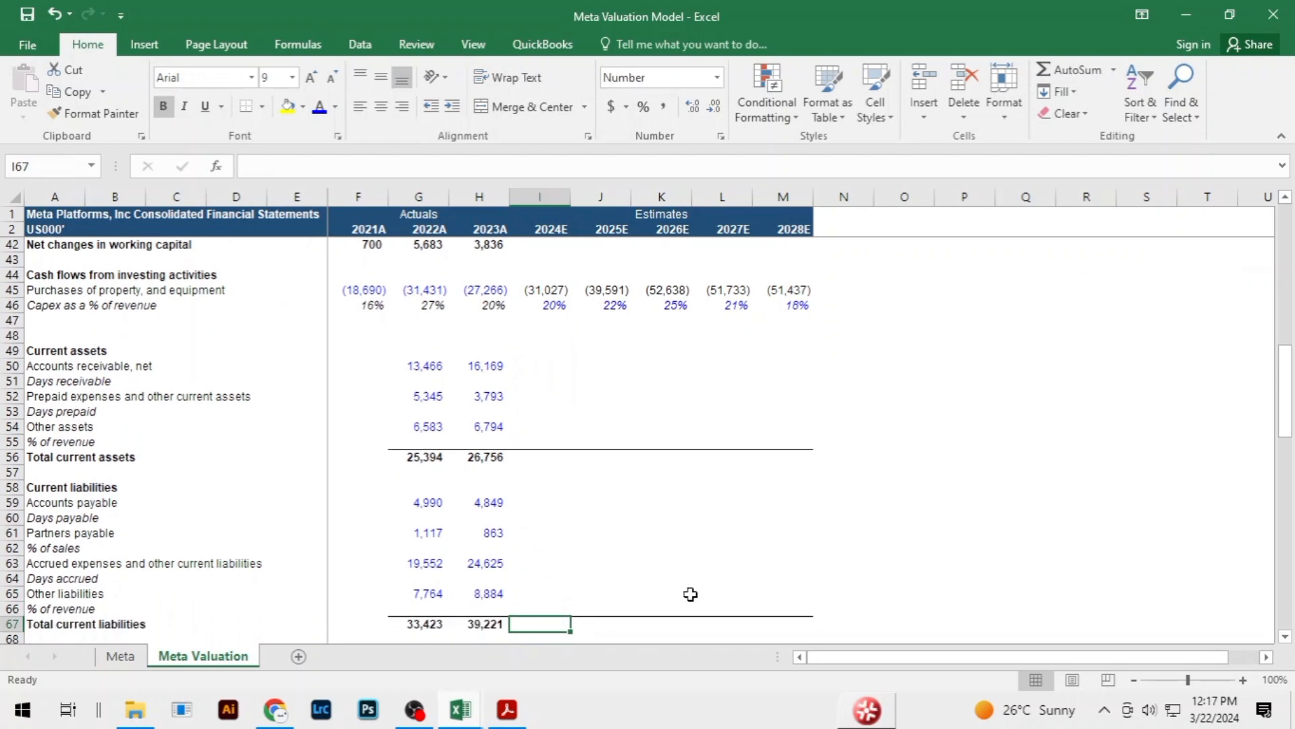
{"action": "left_click", "coordinate": [428, 366]}
{"action": "left_click", "coordinate": [118, 659]}
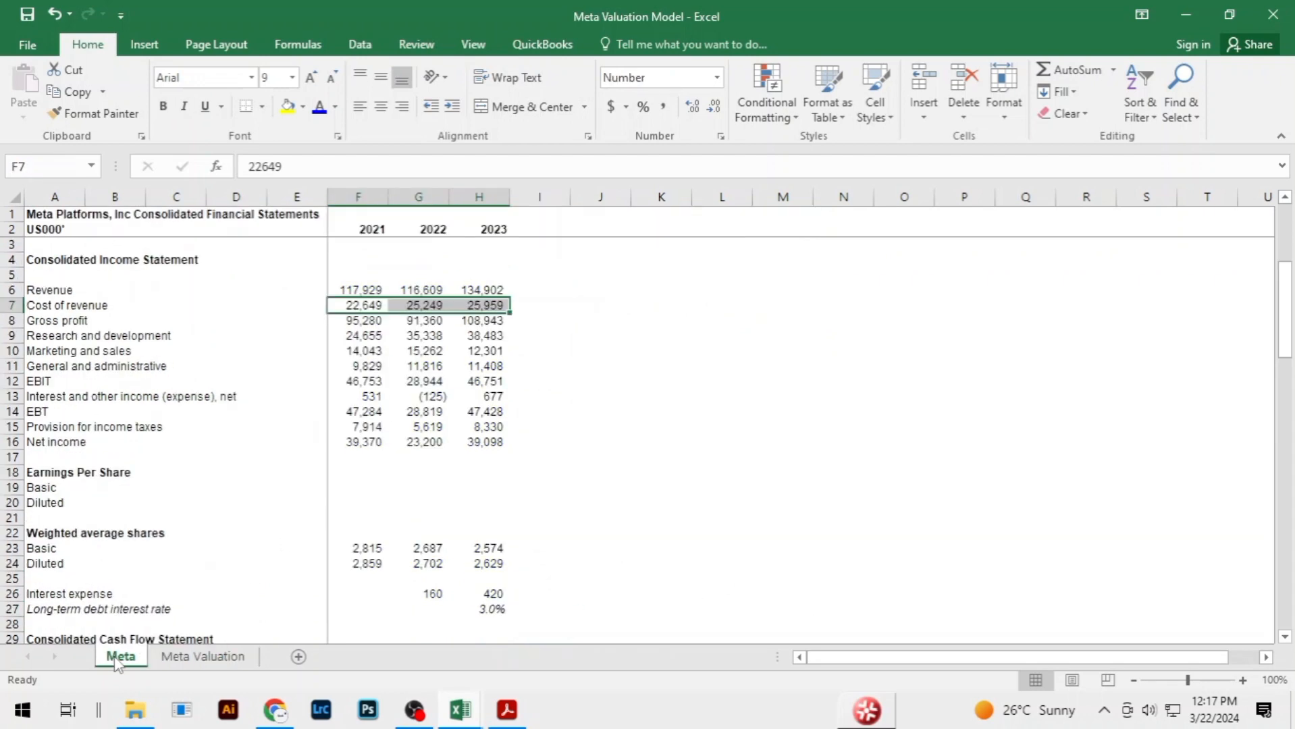
{"action": "left_click", "coordinate": [203, 656]}
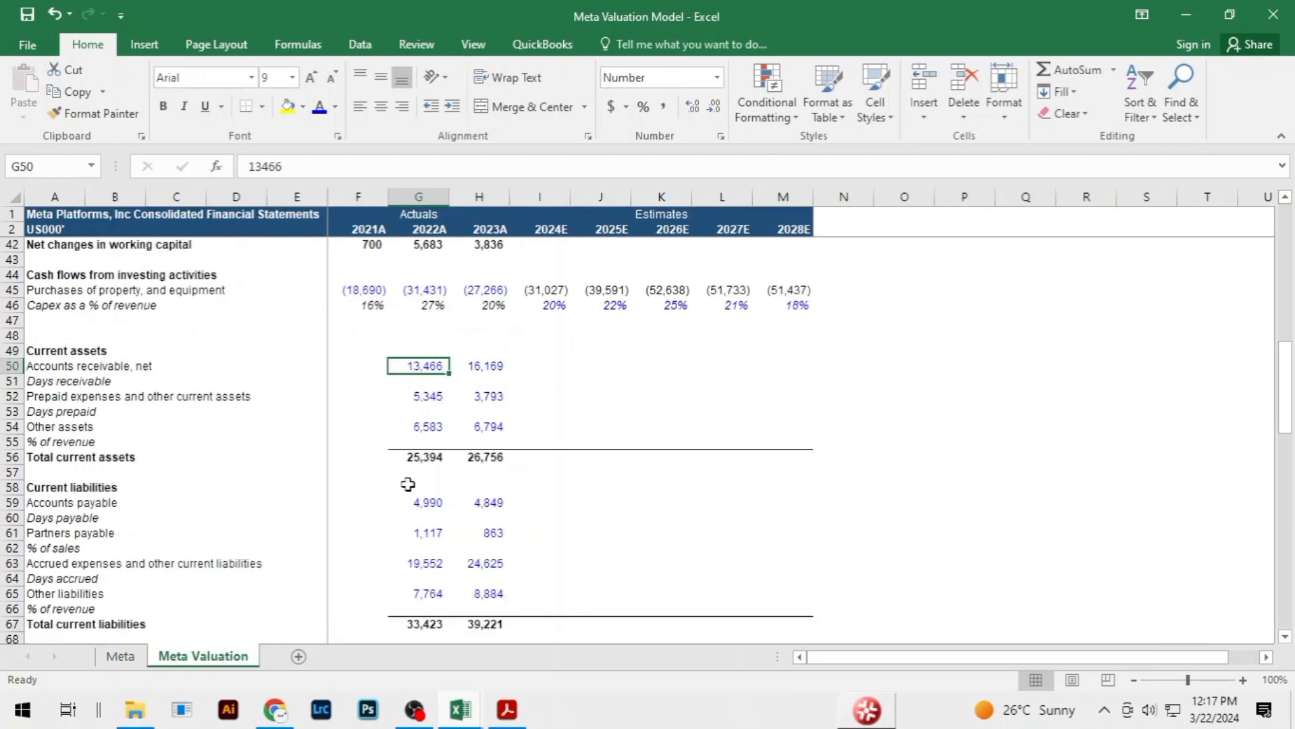
Calculate 2023A days receivable in H51 as average accounts receivable over revenue times 360, =AVERAGE(G50:H50)/H6*360
{"action": "left_click", "coordinate": [483, 382]}
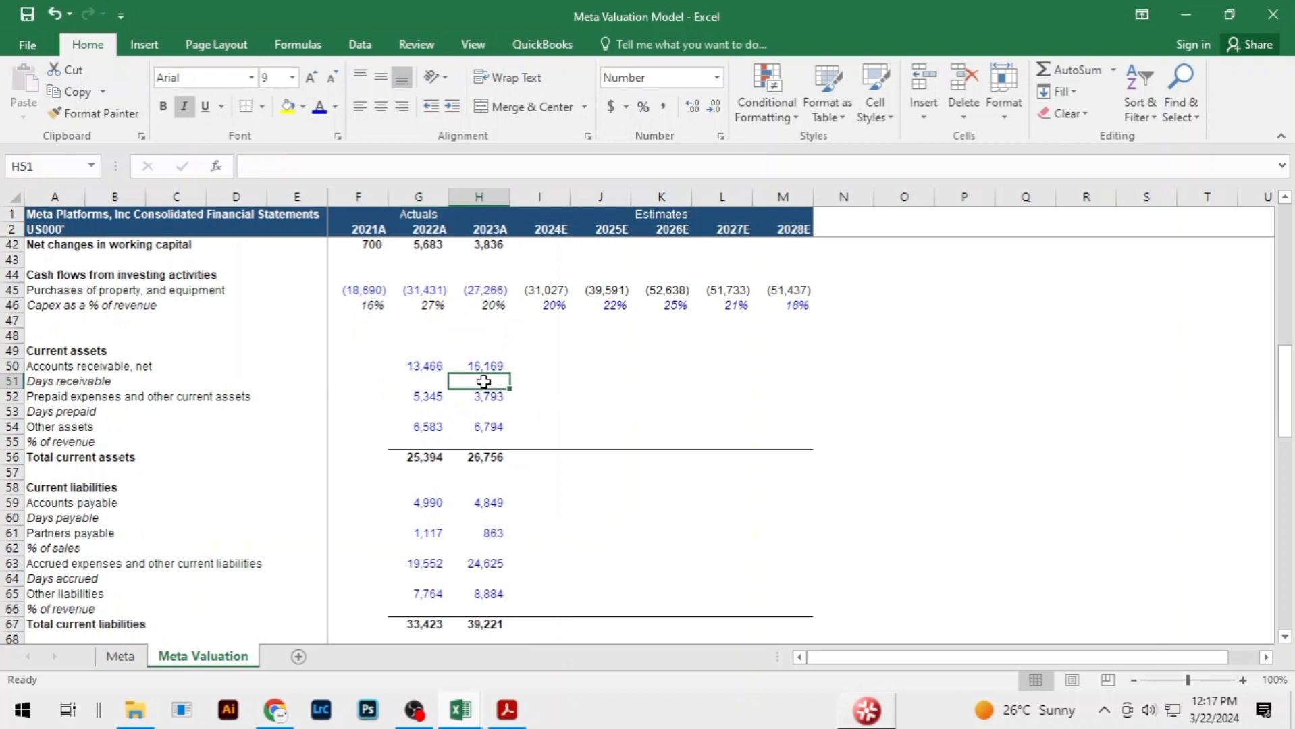
{"action": "type", "text": "=a"}
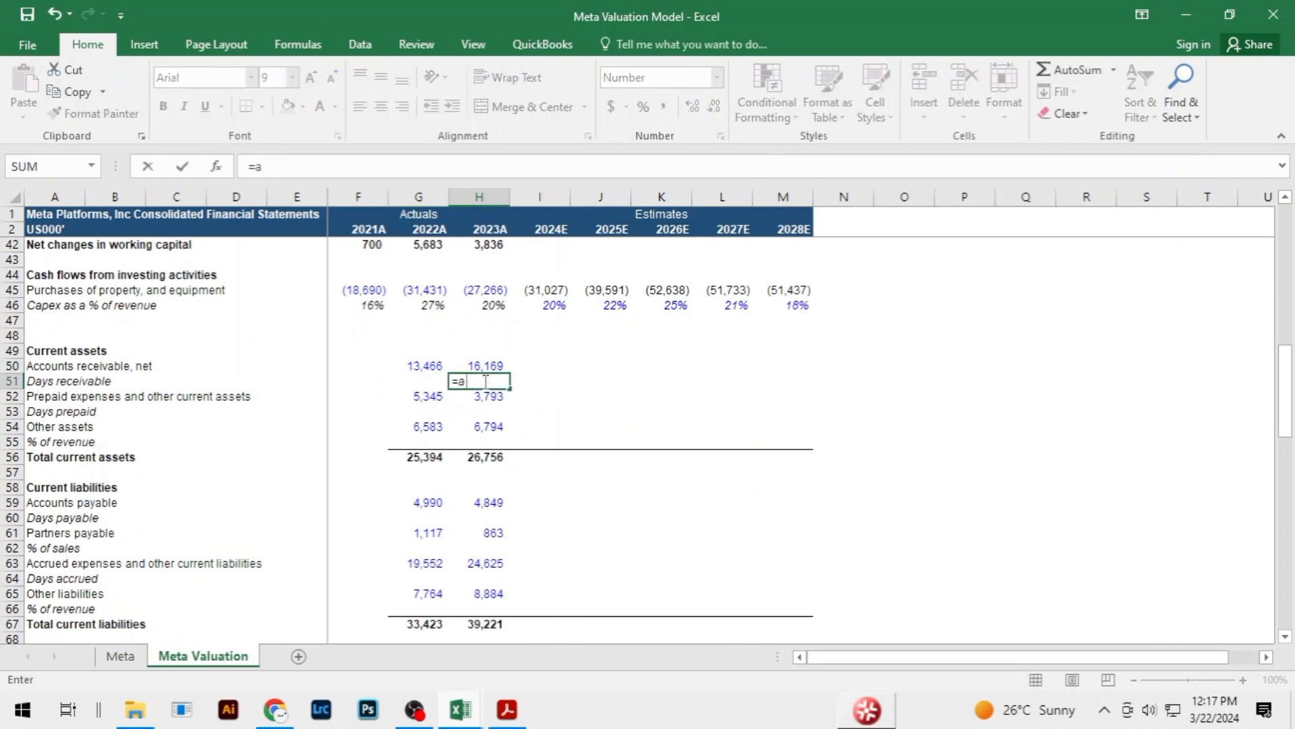
{"action": "type", "text": "ver"}
{"action": "key", "text": "Tab"}
{"action": "key", "text": "Up"}
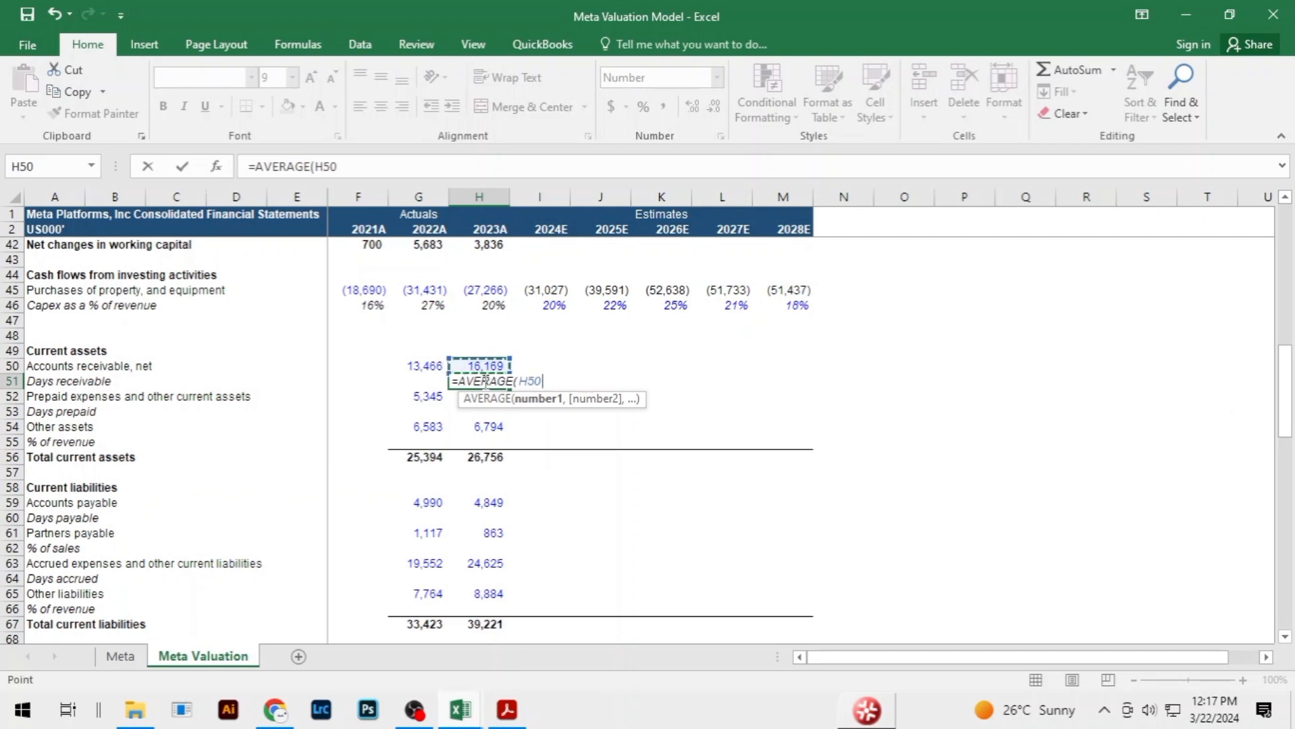
{"action": "key", "text": "shift+Left"}
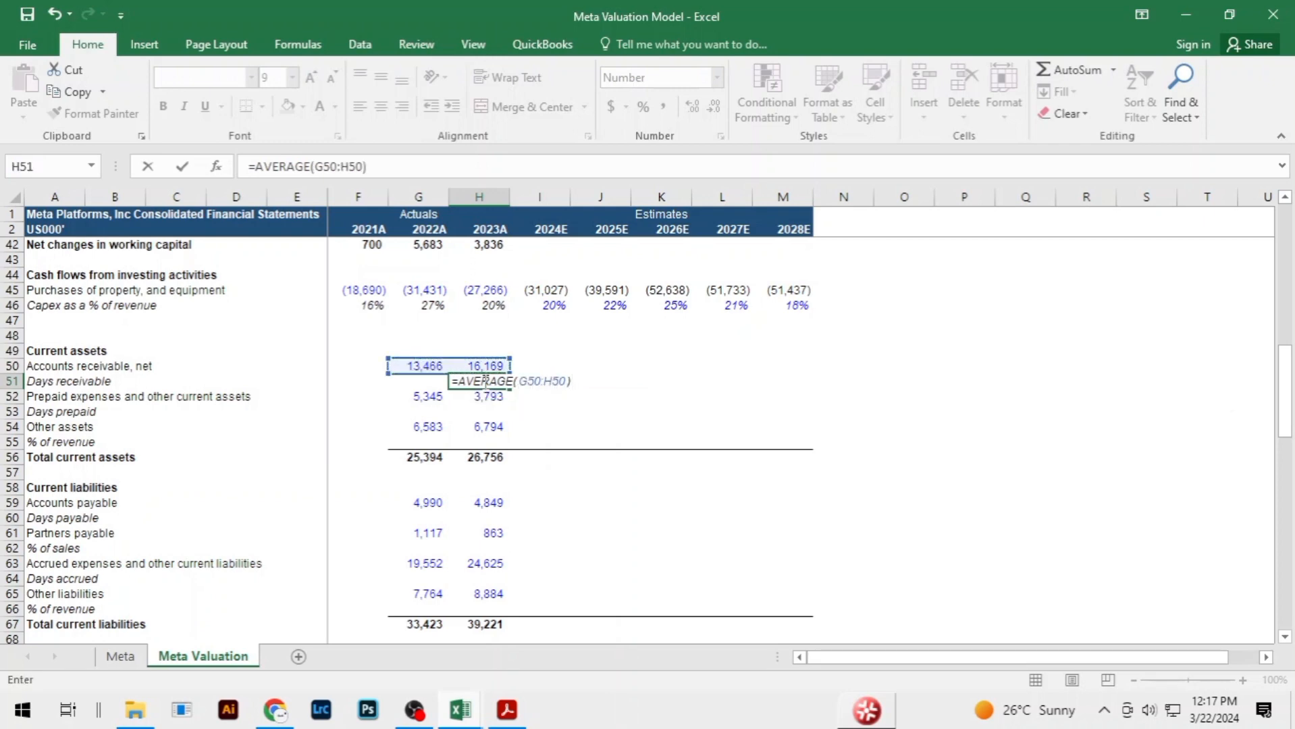
{"action": "type", "text": "/"}
{"action": "key", "text": "Up"}
{"action": "key", "text": "Up"}
{"action": "key", "text": "Up"}
{"action": "key", "text": "Up"}
{"action": "key", "text": "Up"}
{"action": "key", "text": "Up"}
{"action": "key", "text": "Up"}
{"action": "key", "text": "Up"}
{"action": "key", "text": "Up"}
{"action": "key", "text": "Up"}
{"action": "key", "text": "Up"}
{"action": "key", "text": "Up"}
{"action": "key", "text": "Up"}
{"action": "key", "text": "Up"}
{"action": "key", "text": "Up"}
{"action": "key", "text": "Up"}
{"action": "key", "text": "Up"}
{"action": "key", "text": "Up"}
{"action": "key", "text": "Up"}
{"action": "key", "text": "Up"}
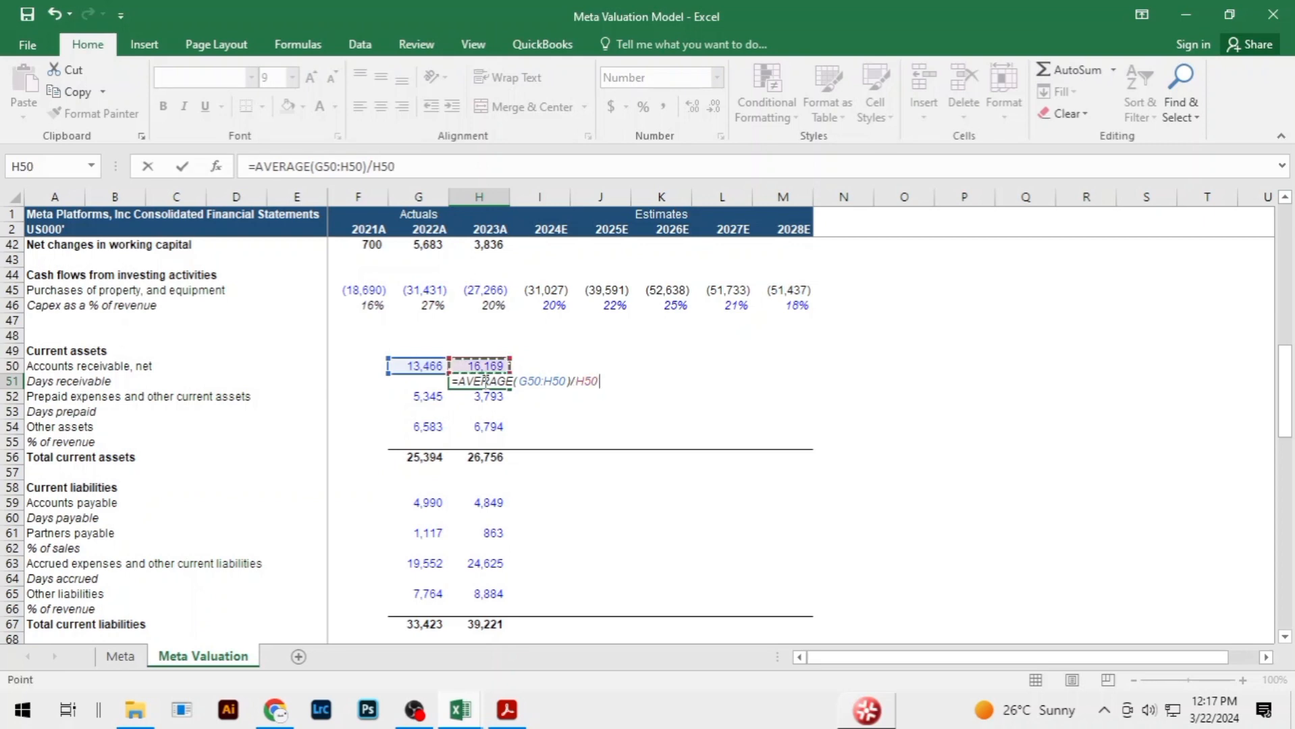
{"action": "key", "text": "Up"}
{"action": "key", "text": "Up"}
{"action": "key", "text": "Up"}
{"action": "key", "text": "Up"}
{"action": "key", "text": "Up"}
{"action": "key", "text": "Up"}
{"action": "key", "text": "Up"}
{"action": "key", "text": "Up"}
{"action": "key", "text": "Up"}
{"action": "key", "text": "Up"}
{"action": "key", "text": "Up"}
{"action": "key", "text": "Up"}
{"action": "key", "text": "Up"}
{"action": "key", "text": "Up"}
{"action": "key", "text": "Up"}
{"action": "key", "text": "Up"}
{"action": "key", "text": "Up"}
{"action": "key", "text": "Up"}
{"action": "key", "text": "Up"}
{"action": "key", "text": "Up"}
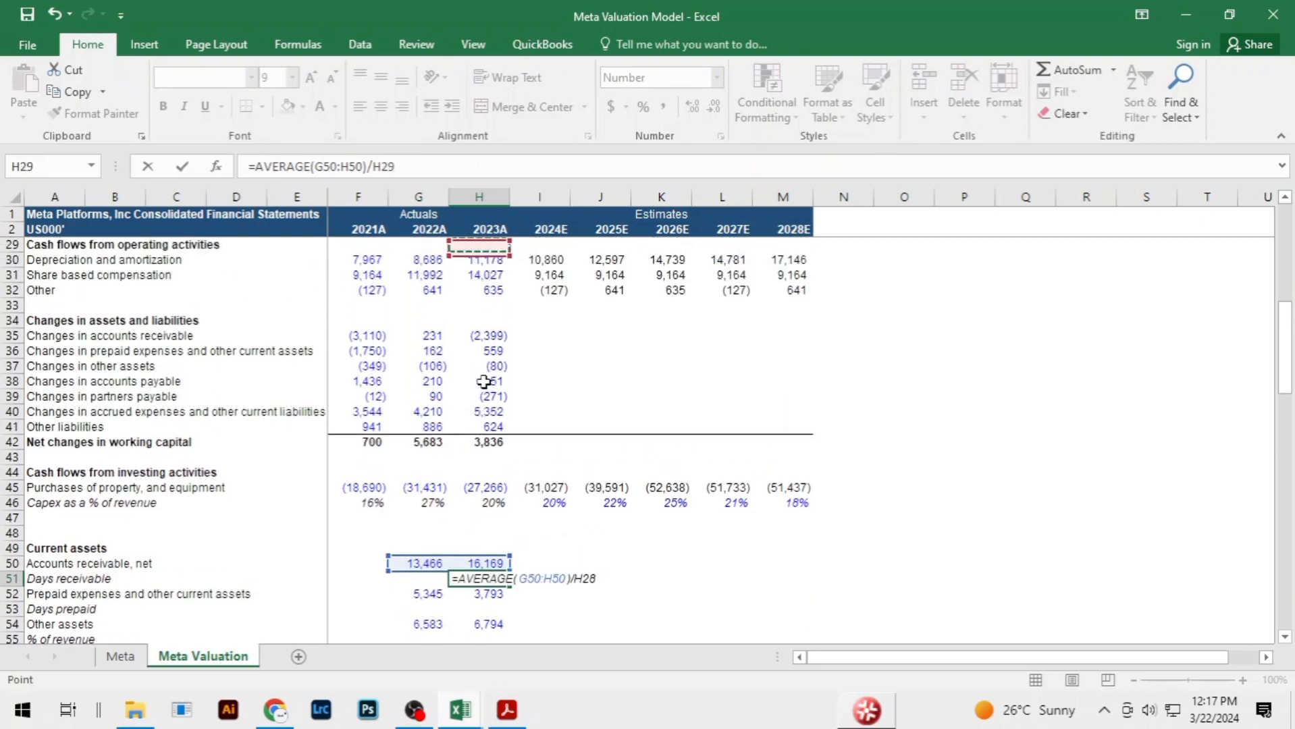
{"action": "key", "text": "Down"}
{"action": "key", "text": "Down"}
{"action": "key", "text": "Down"}
{"action": "key", "text": "Down"}
{"action": "key", "text": "Down"}
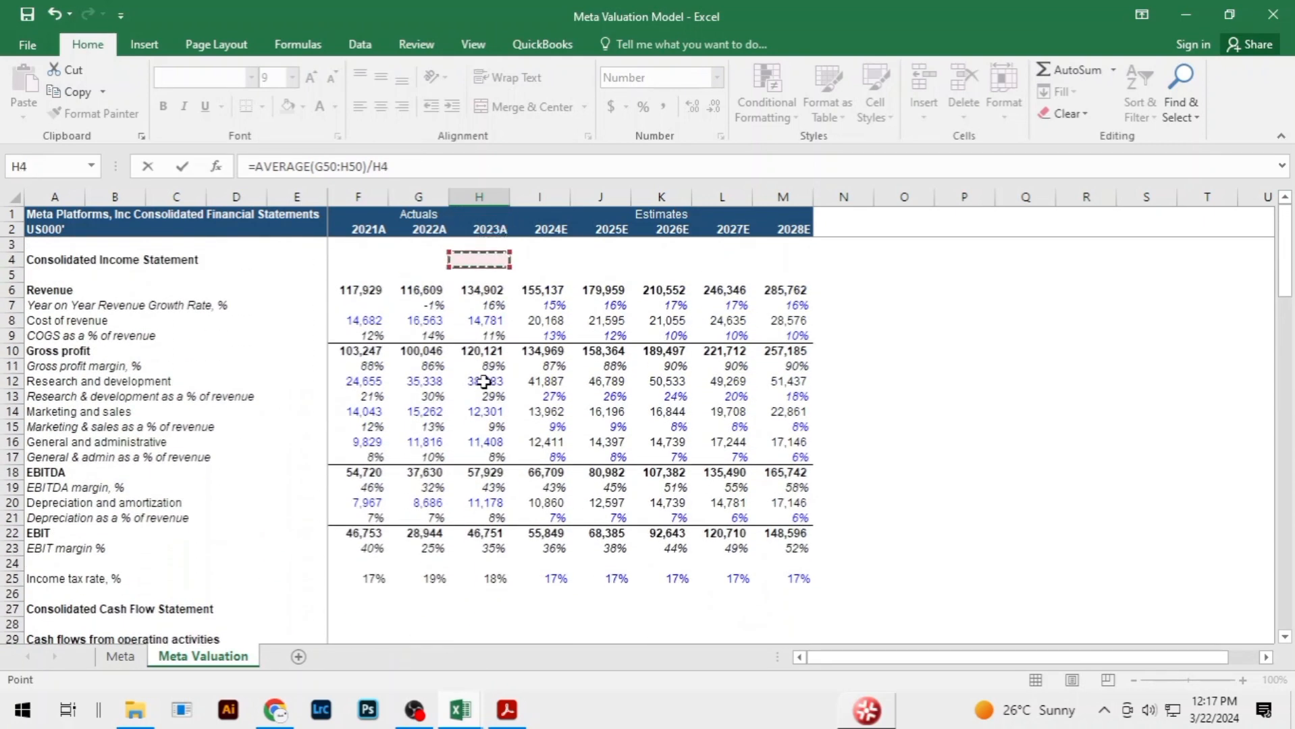
{"action": "type", "text": "*36"}
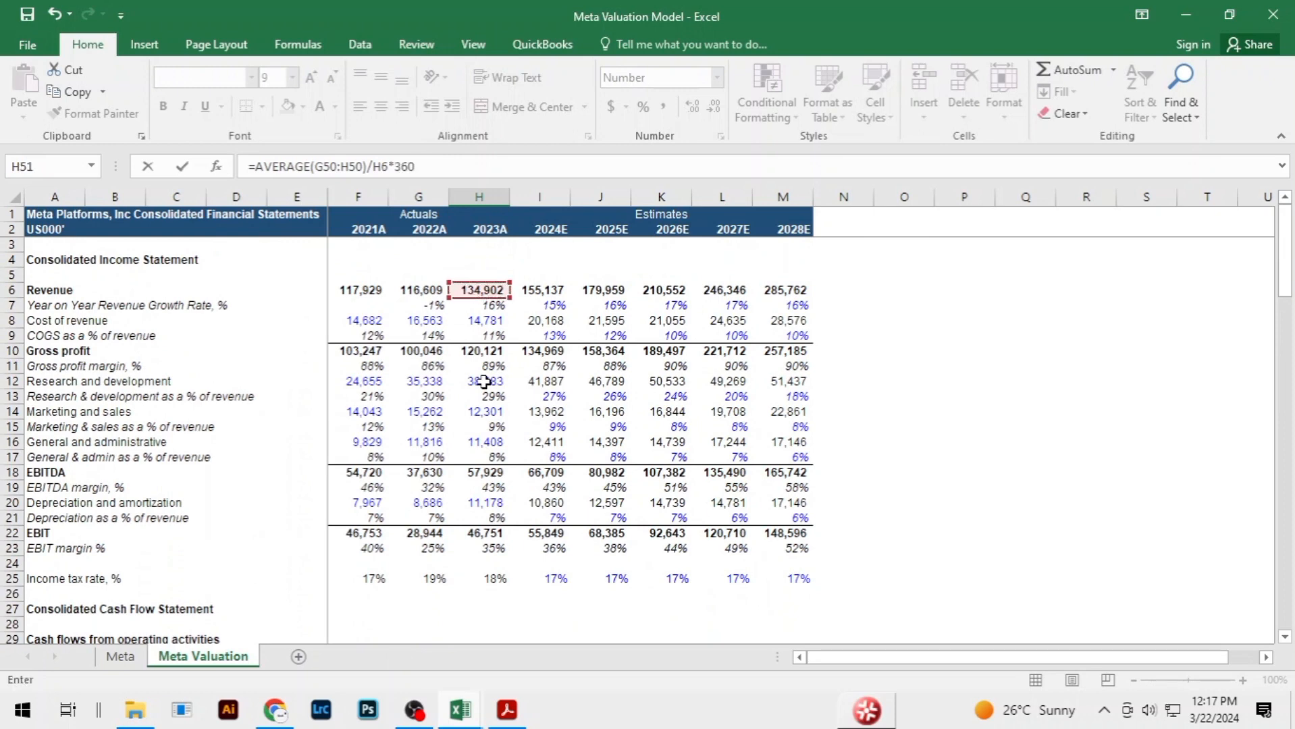
{"action": "type", "text": "0"}
{"action": "key", "text": "Return"}
Begin the 2023A days prepaid formula in H53, dividing the average of G52:H52 by a SUM
{"action": "key", "text": "Up"}
{"action": "key", "text": "Down"}
{"action": "key", "text": "Down"}
{"action": "key", "text": "Down"}
{"action": "key", "text": "Down"}
{"action": "key", "text": "Down"}
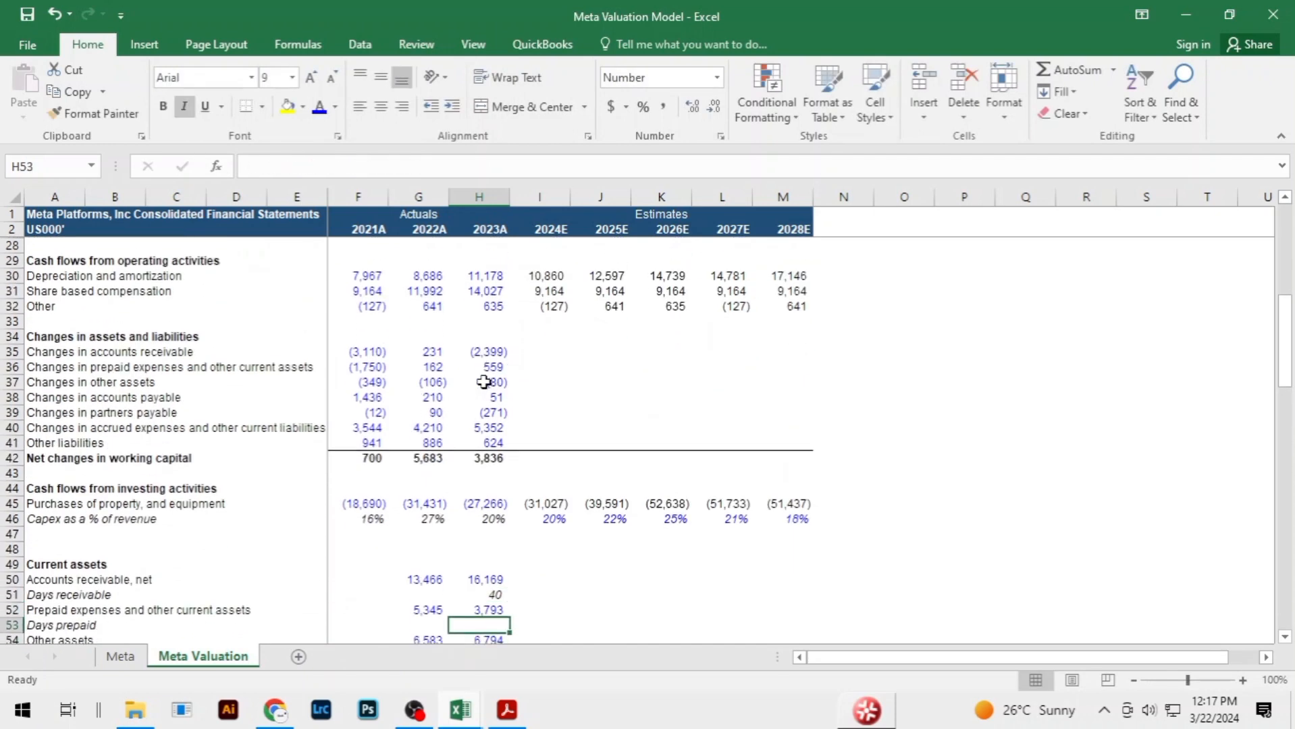
{"action": "key", "text": "Up"}
{"action": "key", "text": "Up"}
{"action": "key", "text": "Up"}
{"action": "type", "text": "=aver"}
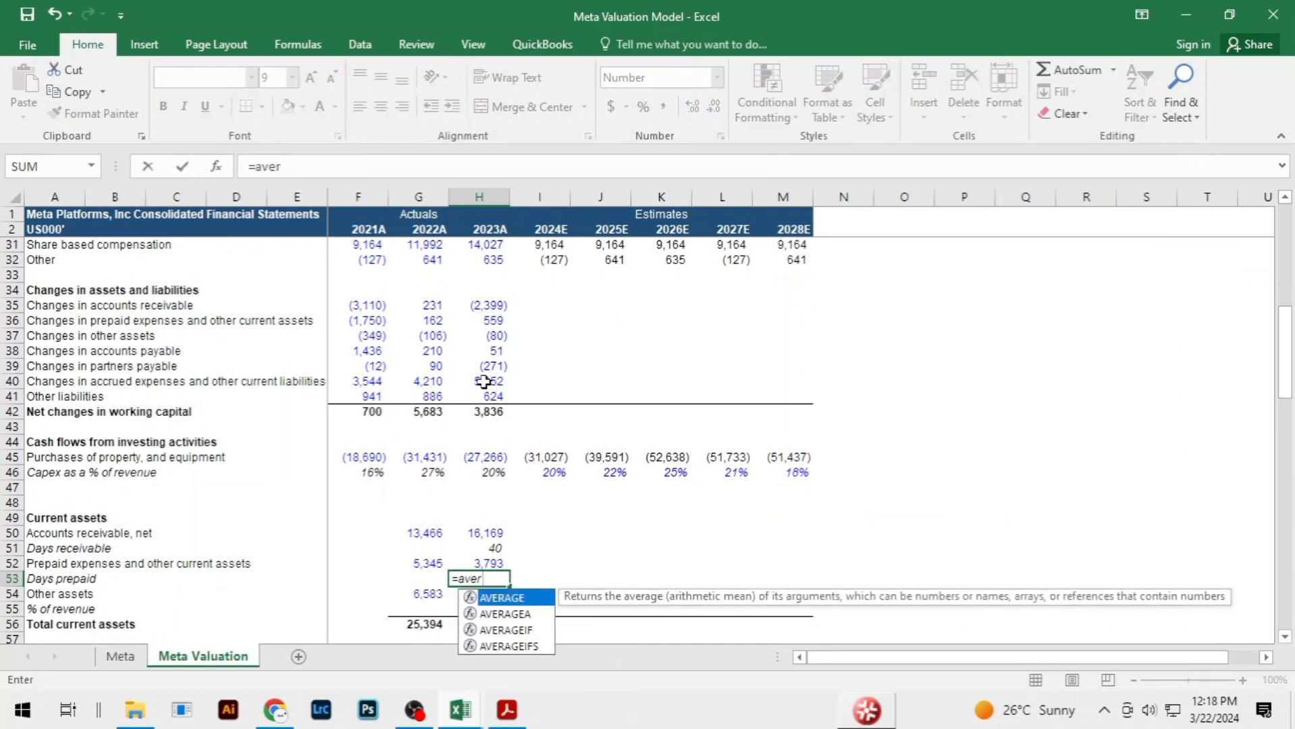
{"action": "key", "text": "Tab"}
{"action": "key", "text": "Up"}
{"action": "key", "text": "shift+Left"}
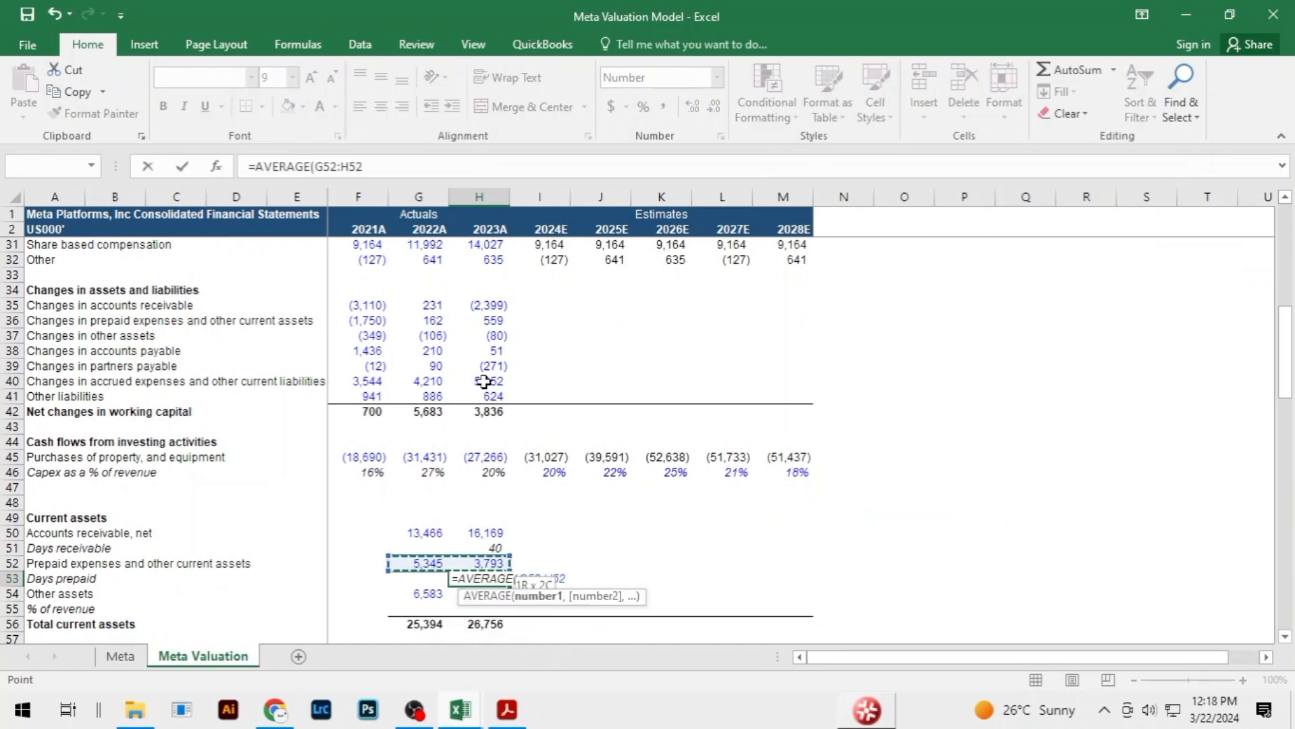
{"action": "type", "text": ")/"}
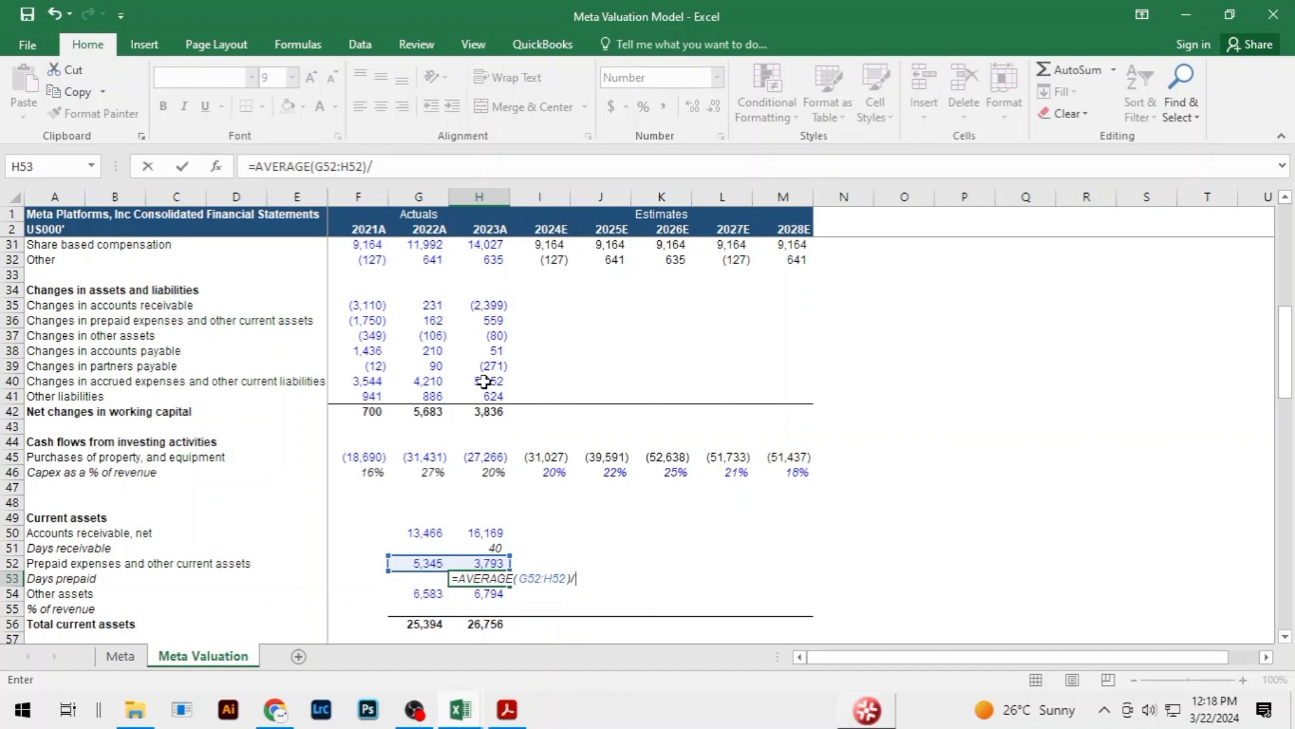
{"action": "type", "text": "sum("}
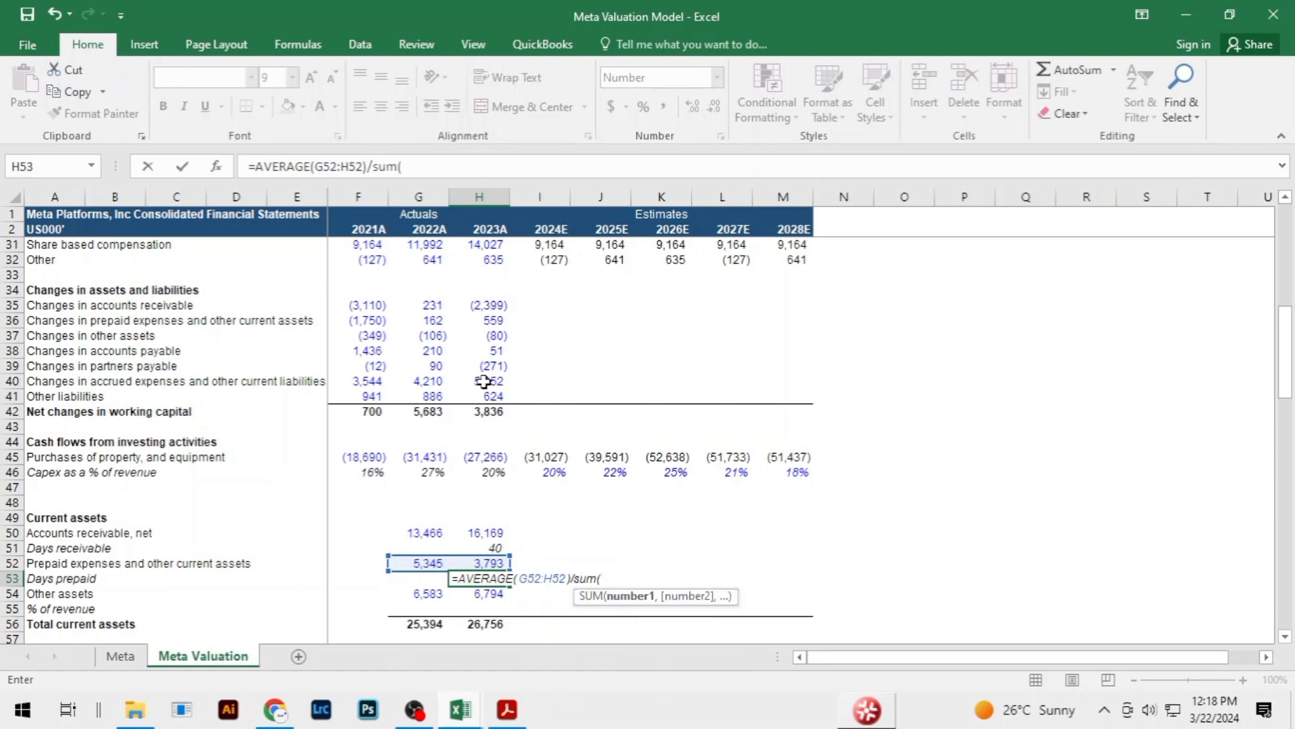
Look over the 2023A income statement and current assets rows for the expense lines needed in the days prepaid denominator
{"action": "key", "text": "Up"}
{"action": "key", "text": "Up"}
{"action": "key", "text": "Up"}
{"action": "key", "text": "Up"}
{"action": "key", "text": "Up"}
{"action": "key", "text": "Up"}
{"action": "key", "text": "Up"}
{"action": "key", "text": "Up"}
{"action": "key", "text": "Up"}
{"action": "key", "text": "Up"}
{"action": "key", "text": "Up"}
{"action": "key", "text": "Up"}
{"action": "key", "text": "Up"}
{"action": "key", "text": "Up"}
{"action": "key", "text": "Up"}
{"action": "key", "text": "Up"}
{"action": "key", "text": "Up"}
{"action": "key", "text": "Up"}
{"action": "key", "text": "Up"}
{"action": "key", "text": "Up"}
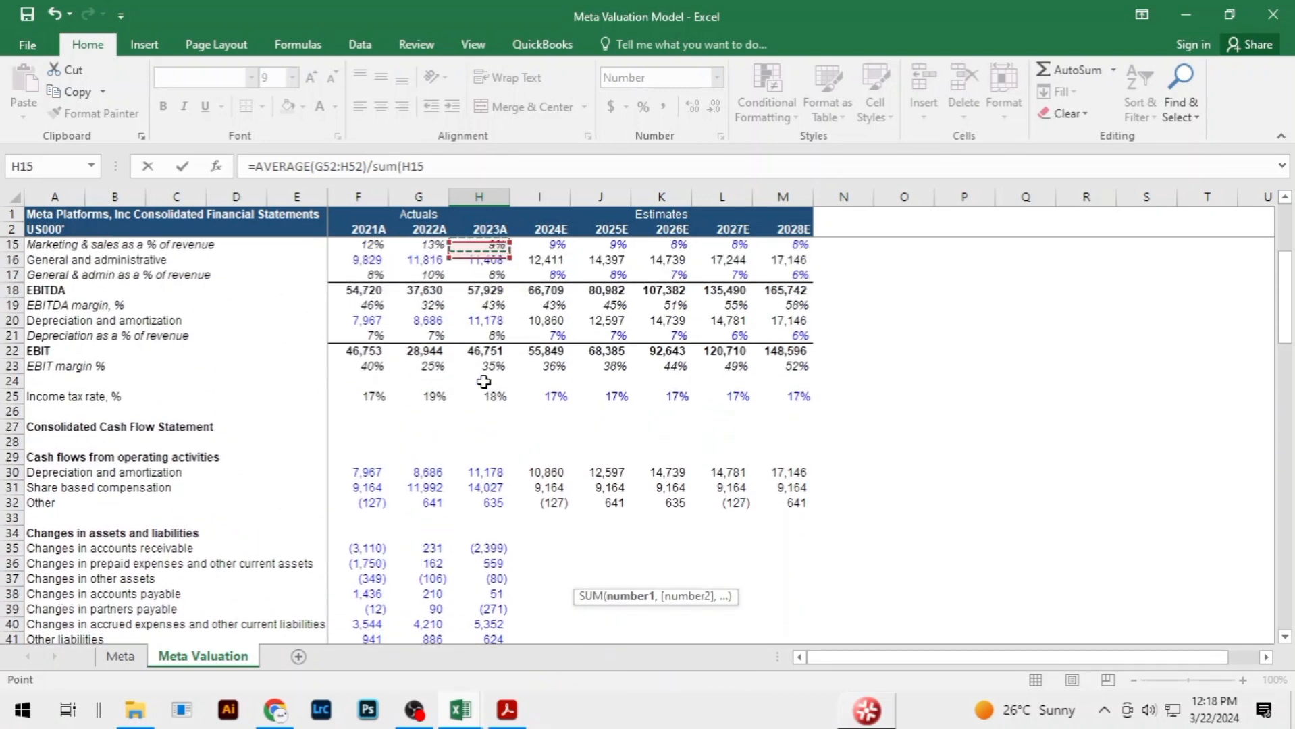
{"action": "key", "text": "Up"}
{"action": "key", "text": "Up"}
{"action": "key", "text": "Up"}
{"action": "key", "text": "Up"}
{"action": "key", "text": "Up"}
{"action": "key", "text": "Up"}
{"action": "key", "text": "Up"}
{"action": "key", "text": "Up"}
{"action": "key", "text": "Up"}
{"action": "key", "text": "Up"}
{"action": "key", "text": "Up"}
{"action": "key", "text": "Down"}
{"action": "key", "text": "Down"}
{"action": "key", "text": "Down"}
{"action": "key", "text": "Down"}
{"action": "key", "text": "Down"}
{"action": "key", "text": "Down"}
{"action": "key", "text": "Down"}
{"action": "key", "text": "Down"}
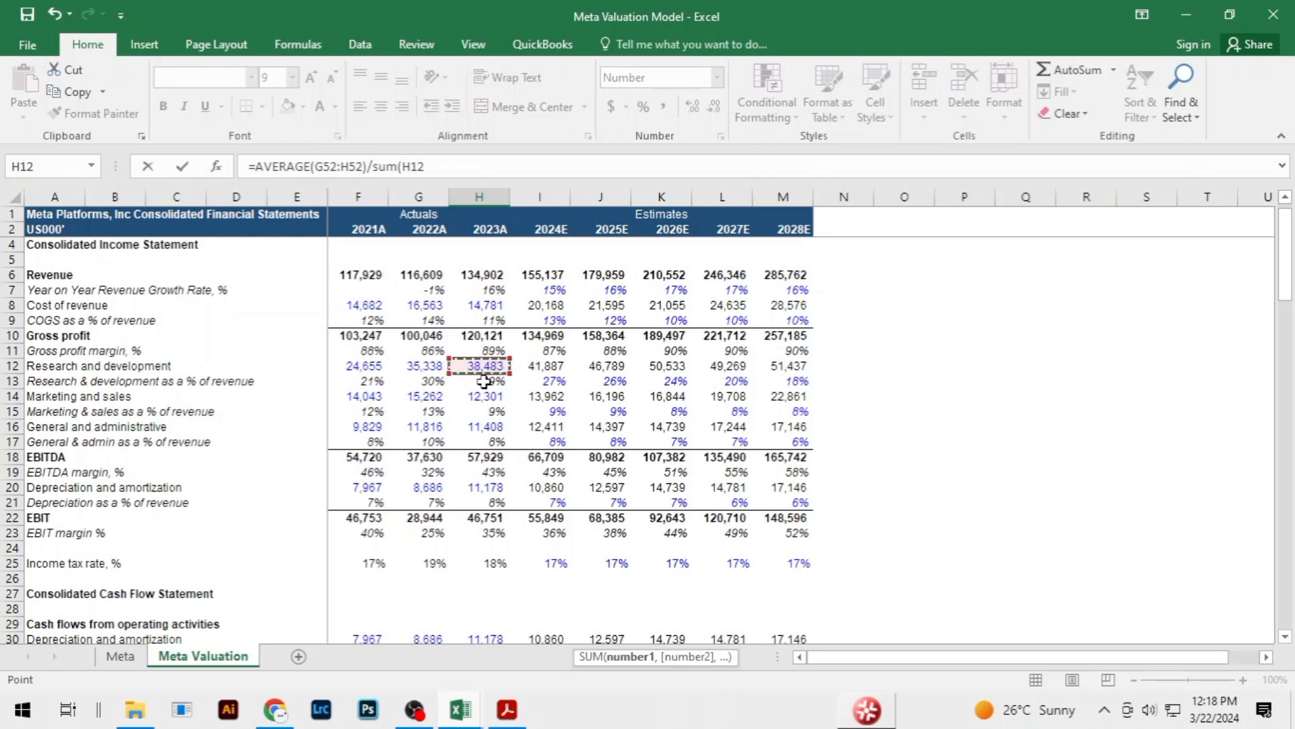
{"action": "key", "text": "Down"}
{"action": "key", "text": "Down"}
{"action": "key", "text": "Down"}
{"action": "key", "text": "Down"}
{"action": "key", "text": "Down"}
{"action": "key", "text": "Down"}
{"action": "key", "text": "Down"}
{"action": "key", "text": "Down"}
{"action": "key", "text": "Down"}
{"action": "key", "text": "Down"}
{"action": "key", "text": "Down"}
{"action": "key", "text": "Down"}
{"action": "key", "text": "Down"}
{"action": "key", "text": "Down"}
{"action": "key", "text": "Down"}
{"action": "key", "text": "Down"}
{"action": "key", "text": "Down"}
{"action": "key", "text": "Down"}
{"action": "key", "text": "Down"}
{"action": "key", "text": "Down"}
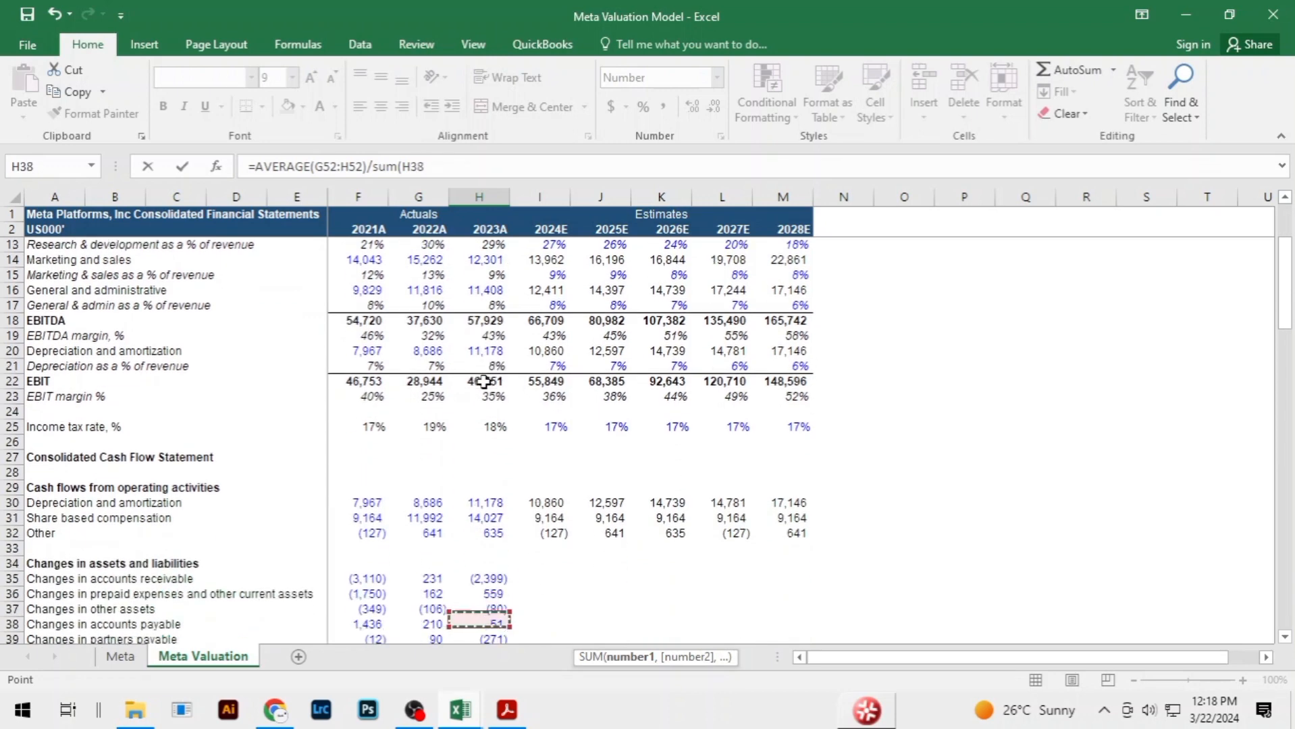
{"action": "key", "text": "Down"}
{"action": "key", "text": "Down"}
{"action": "key", "text": "Down"}
{"action": "key", "text": "Down"}
{"action": "key", "text": "Down"}
{"action": "key", "text": "Down"}
{"action": "key", "text": "Down"}
{"action": "key", "text": "Down"}
{"action": "key", "text": "Down"}
{"action": "key", "text": "Down"}
{"action": "key", "text": "Down"}
{"action": "key", "text": "Down"}
{"action": "key", "text": "Down"}
{"action": "key", "text": "Down"}
{"action": "key", "text": "Down"}
{"action": "key", "text": "Down"}
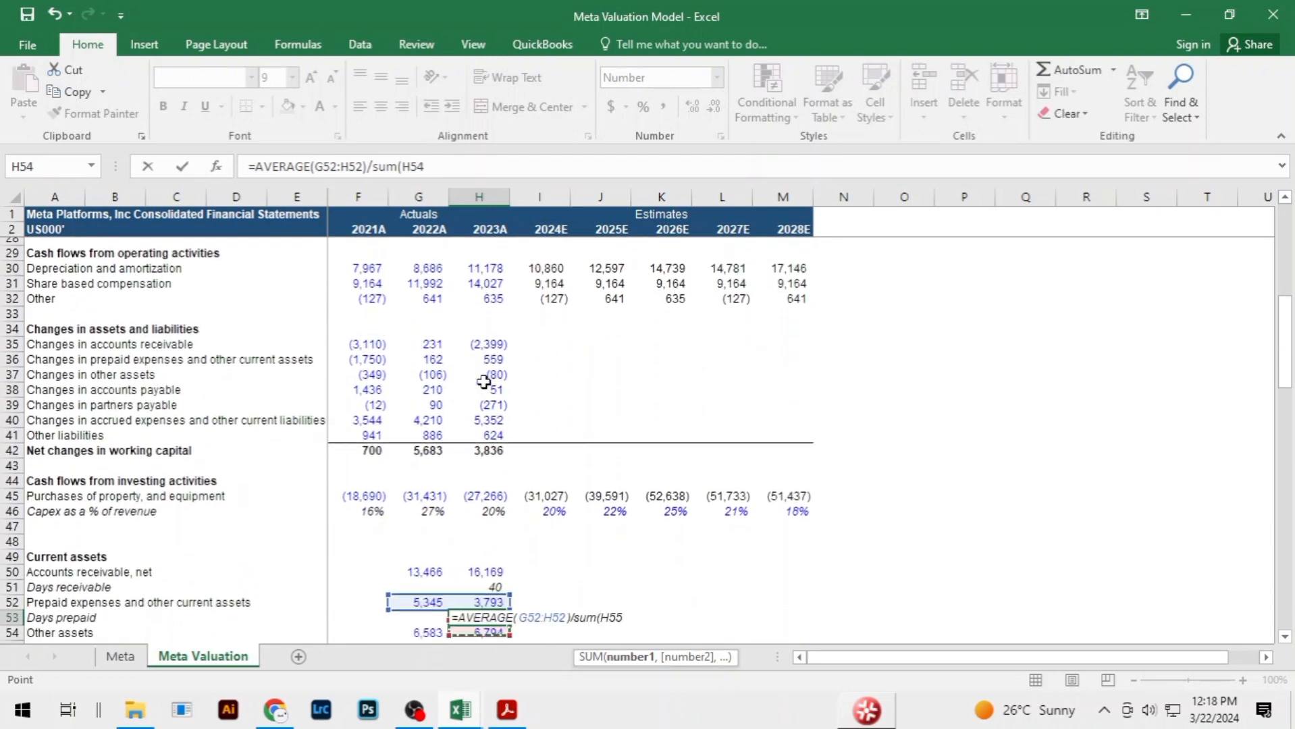
{"action": "key", "text": "Down"}
{"action": "key", "text": "Down"}
{"action": "key", "text": "Down"}
Complete the 2023A days prepaid denominator in H53 with research, marketing and administrative expenses, SUM(H12,H14,H16)
{"action": "key", "text": "Up"}
{"action": "key", "text": "Up"}
{"action": "key", "text": "Up"}
{"action": "key", "text": "Up"}
{"action": "key", "text": "Up"}
{"action": "key", "text": "Up"}
{"action": "key", "text": "Up"}
{"action": "key", "text": "Up"}
{"action": "key", "text": "Up"}
{"action": "key", "text": "Up"}
{"action": "key", "text": "Up"}
{"action": "key", "text": "Up"}
{"action": "key", "text": "Up"}
{"action": "key", "text": "Up"}
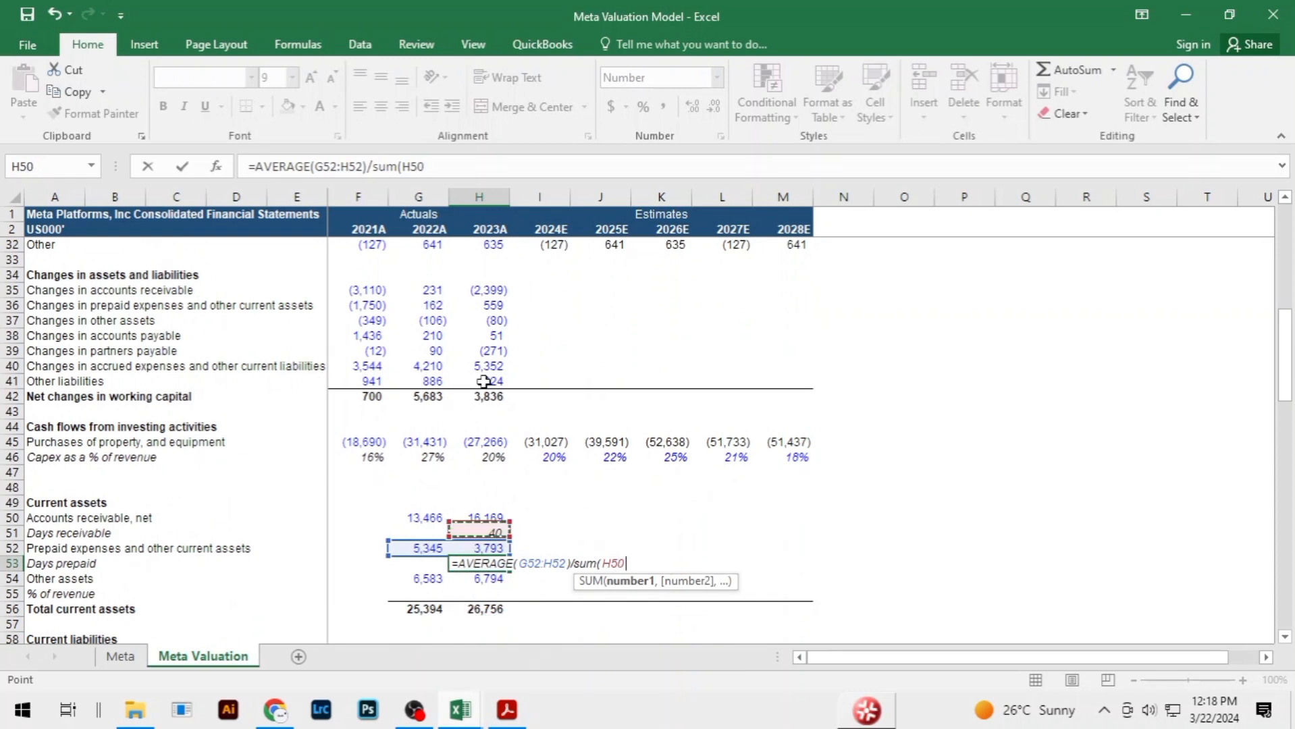
{"action": "key", "text": "Up"}
{"action": "key", "text": "Up"}
{"action": "key", "text": "Up"}
{"action": "key", "text": "Up"}
{"action": "key", "text": "Up"}
{"action": "key", "text": "Up"}
{"action": "key", "text": "Up"}
{"action": "key", "text": "Up"}
{"action": "key", "text": "Up"}
{"action": "key", "text": "Up"}
{"action": "key", "text": "Up"}
{"action": "key", "text": "Up"}
{"action": "key", "text": "Up"}
{"action": "key", "text": "Up"}
{"action": "key", "text": "Up"}
{"action": "key", "text": "Up"}
{"action": "key", "text": "Up"}
{"action": "key", "text": "Up"}
{"action": "key", "text": "Up"}
{"action": "key", "text": "Up"}
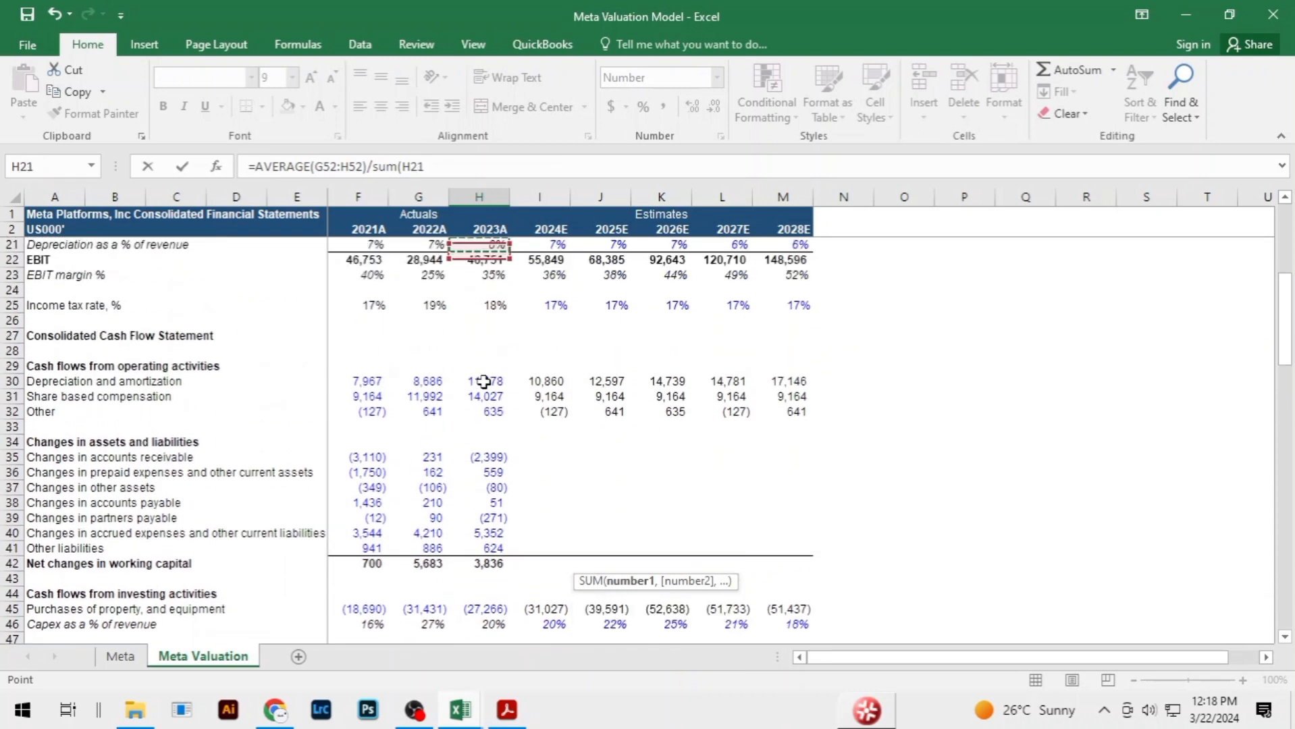
{"action": "key", "text": "Down"}
{"action": "key", "text": "Down"}
{"action": "key", "text": "Down"}
{"action": "key", "text": "Down"}
{"action": "key", "text": "Down"}
{"action": "key", "text": "Down"}
{"action": "key", "text": "Down"}
{"action": "key", "text": "Down"}
{"action": "key", "text": "Down"}
{"action": "key", "text": "Down"}
{"action": "key", "text": "Down"}
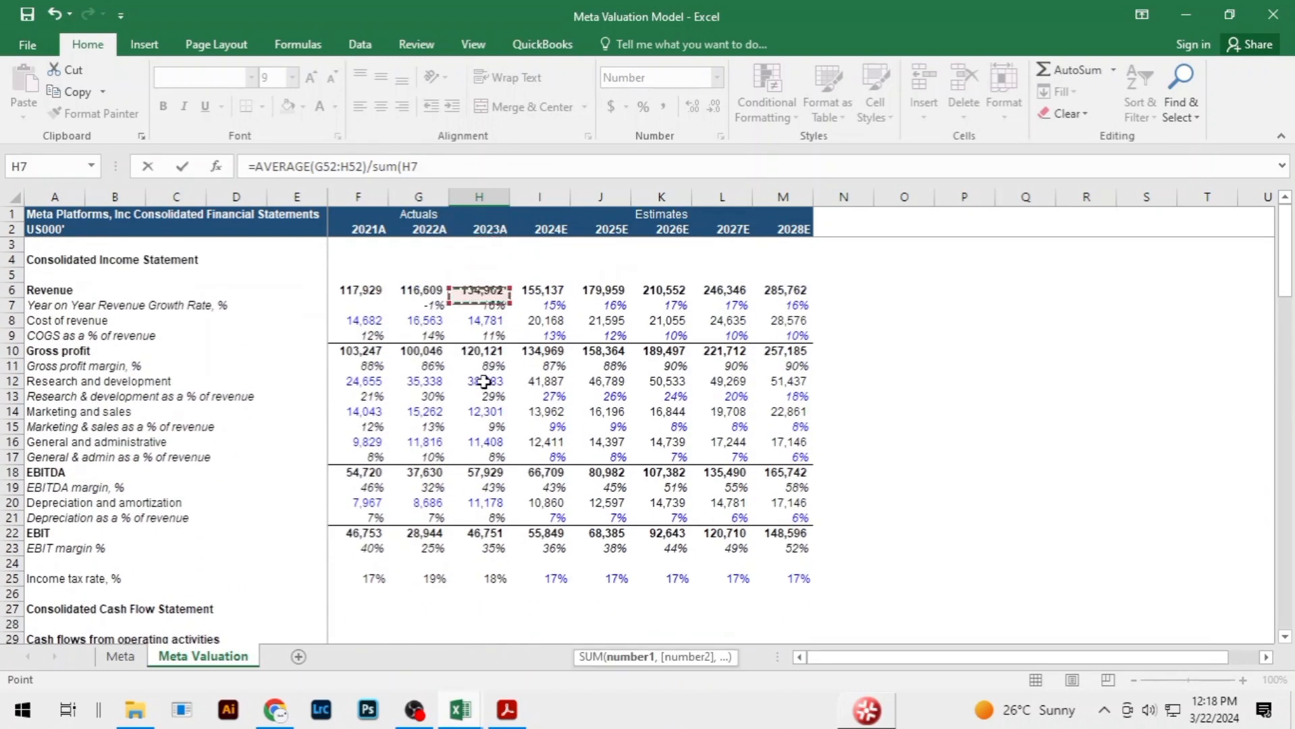
{"action": "type", "text": ","}
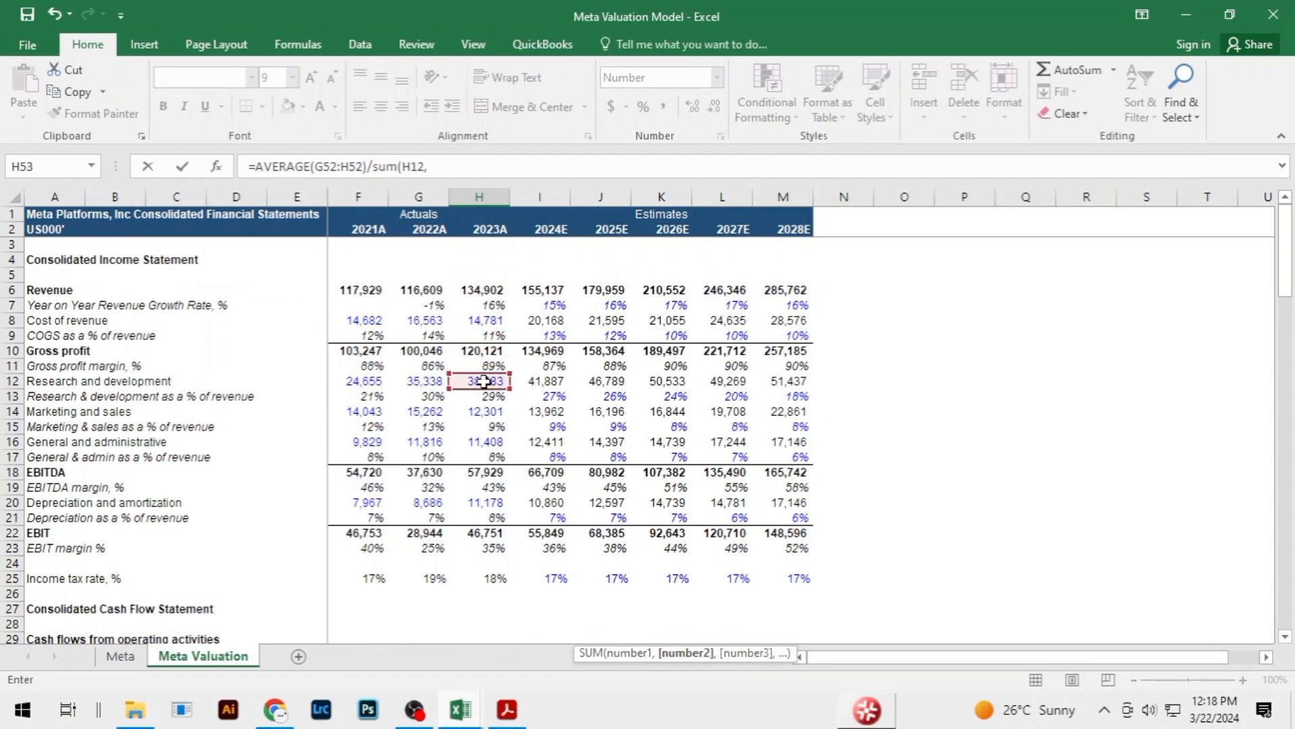
{"action": "left_click", "coordinate": [476, 411]}
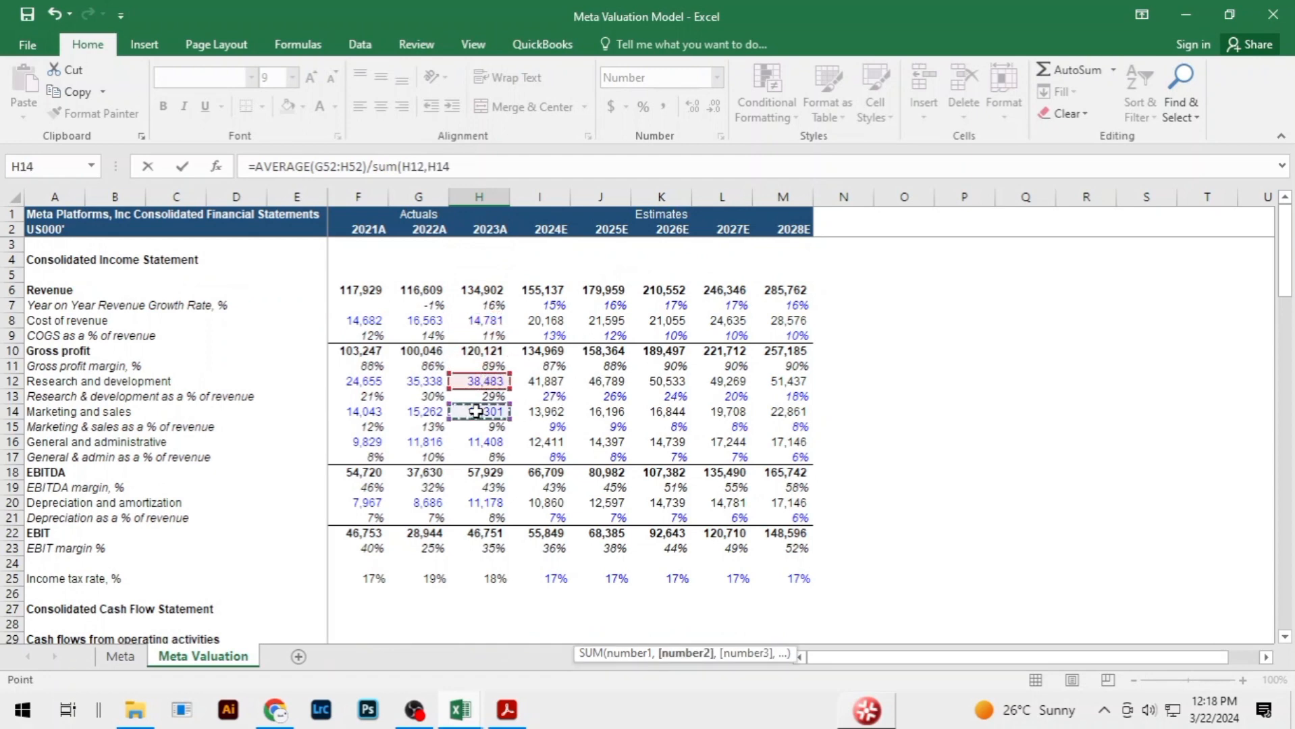
{"action": "type", "text": ","}
{"action": "left_click", "coordinate": [484, 440]}
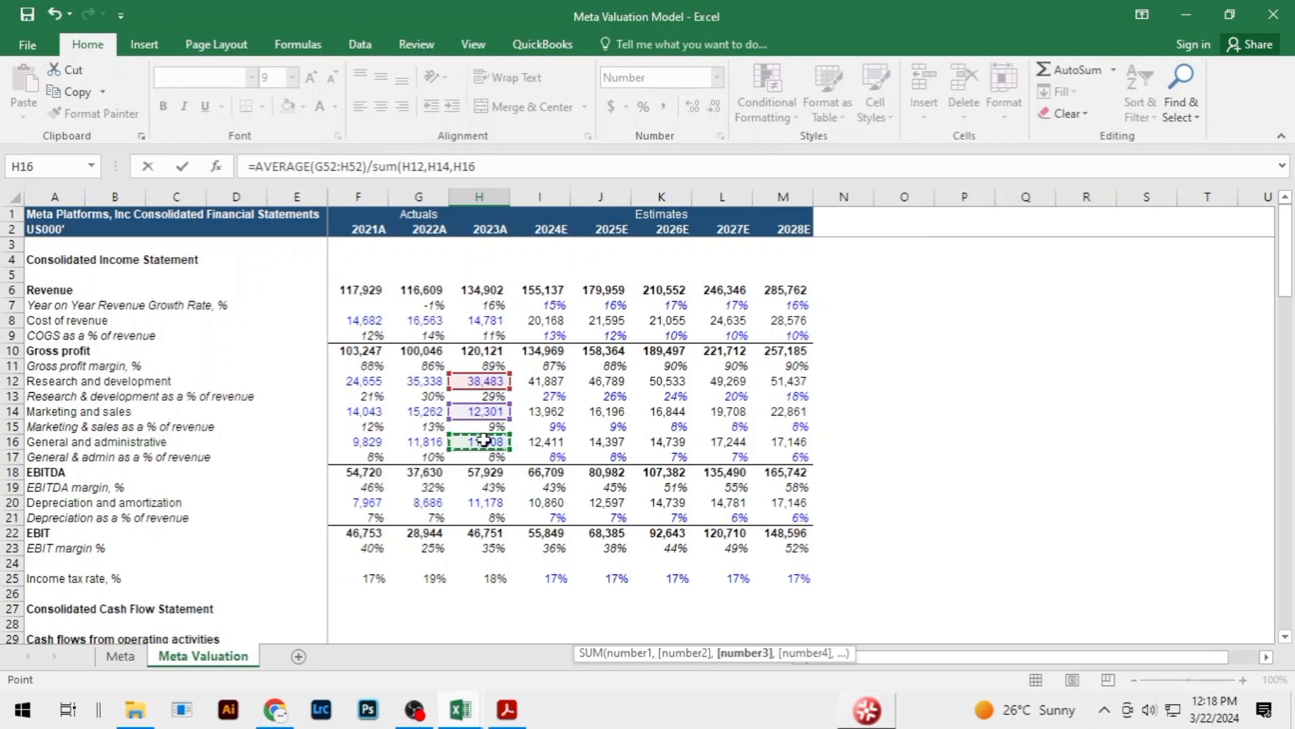
{"action": "type", "text": ")"}
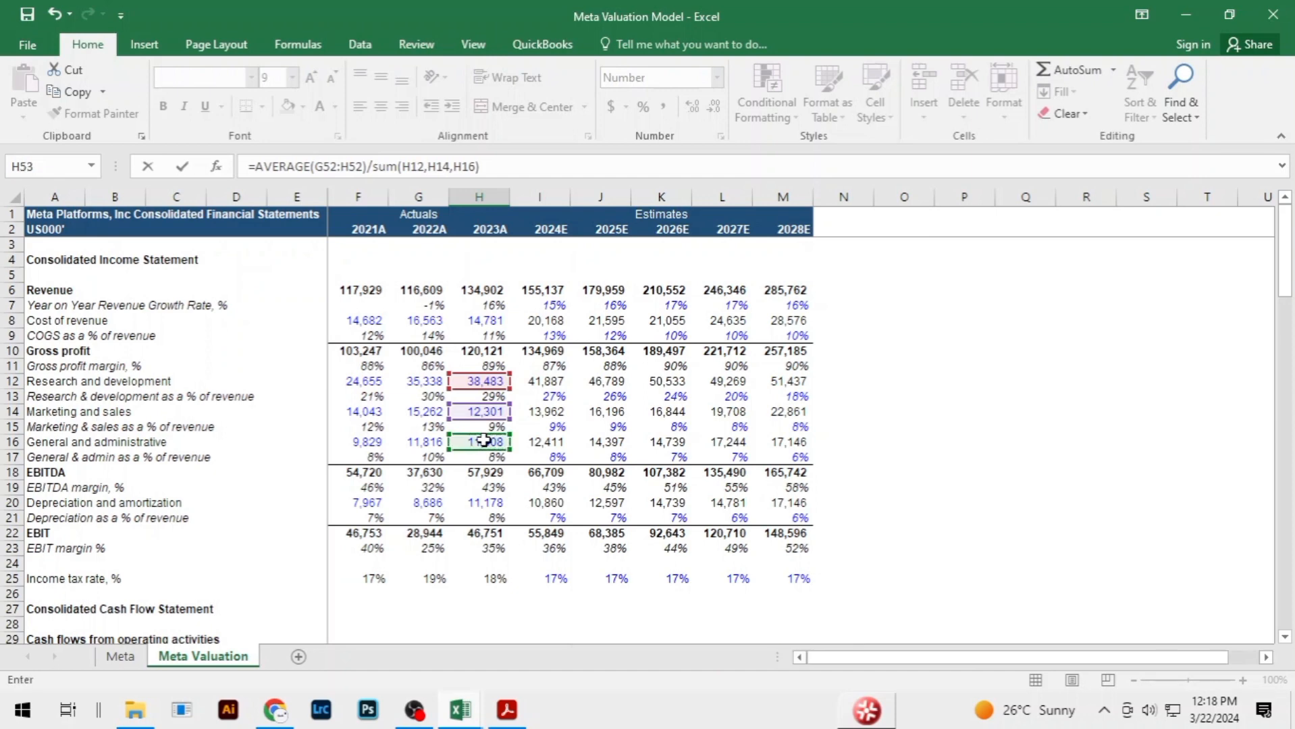
{"action": "key", "text": "Return"}
{"action": "key", "text": "Up"}
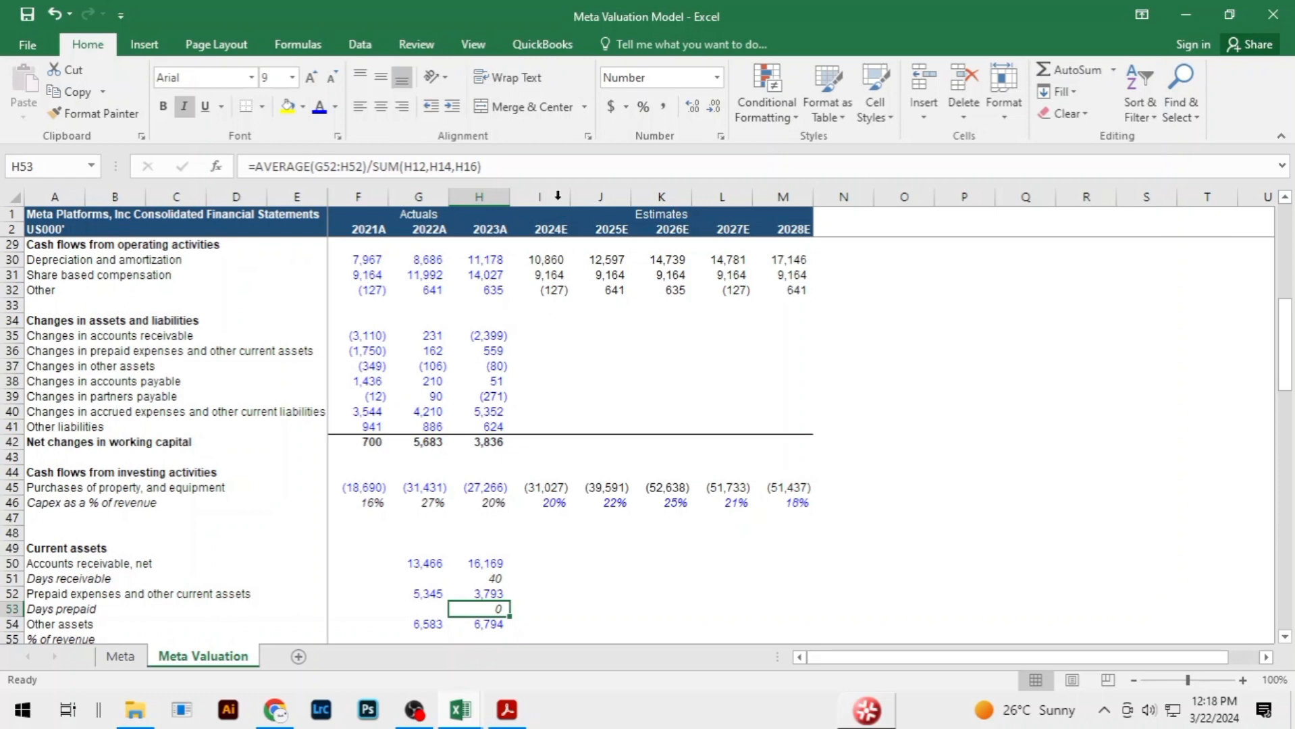
Multiply the 2023A days prepaid formula in H53 by 360
{"action": "left_click", "coordinate": [554, 164]}
{"action": "type", "text": "*3"}
{"action": "type", "text": "65"}
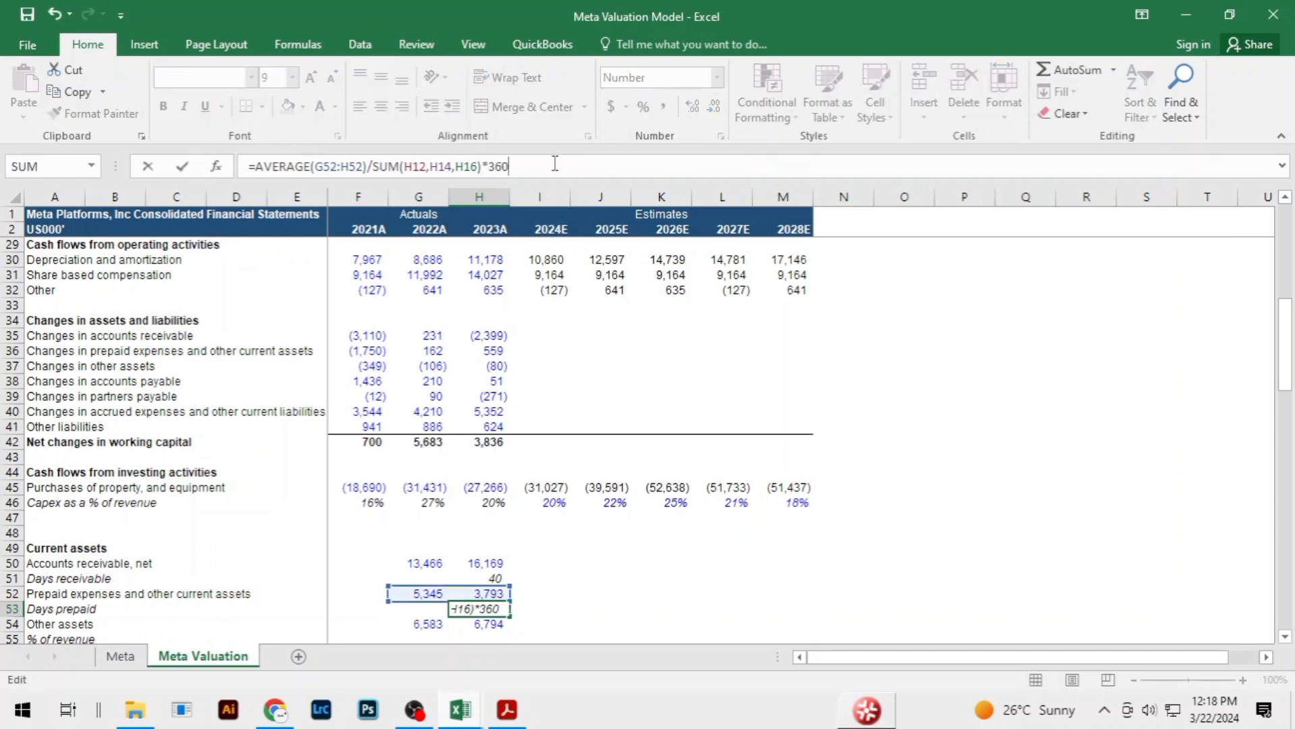
{"action": "key", "text": "Return"}
{"action": "scroll", "coordinate": [534, 544], "scroll_direction": "down", "scroll_amount": 4}
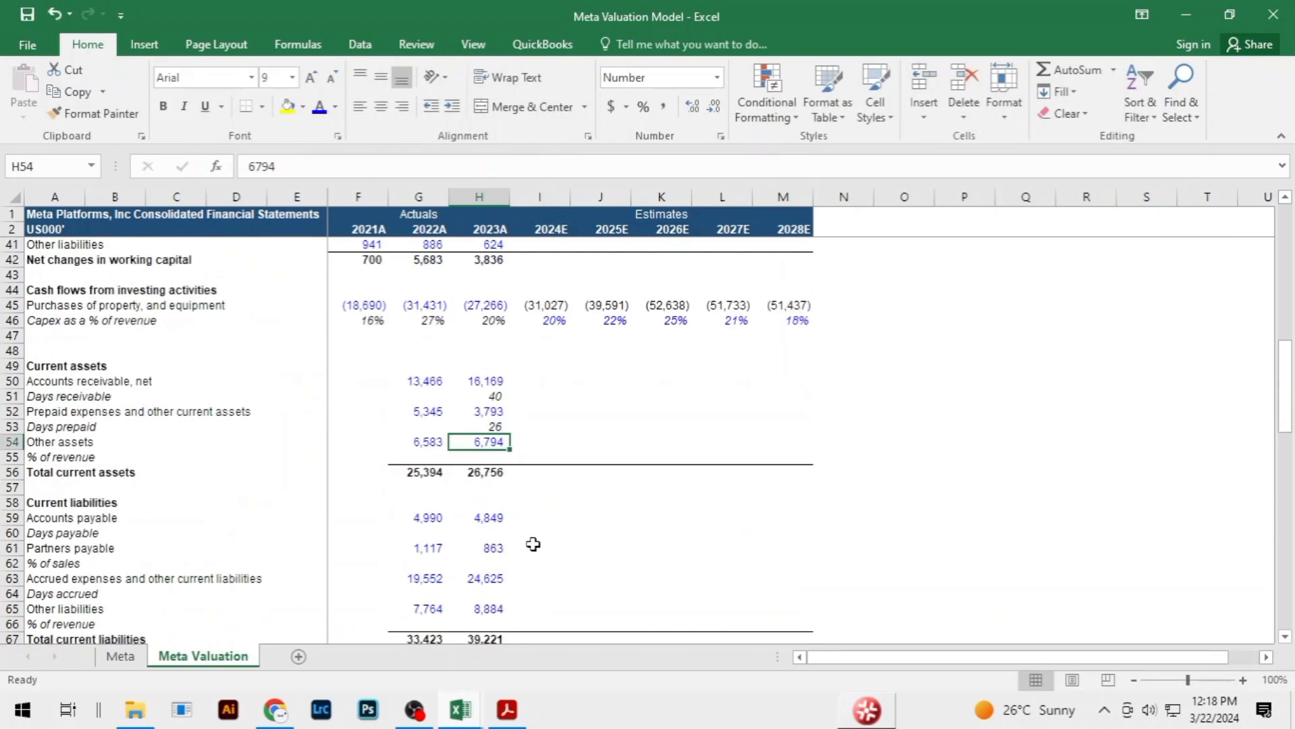
{"action": "left_click", "coordinate": [472, 458]}
{"action": "type", "text": "=ave"}
{"action": "key", "text": "Down"}
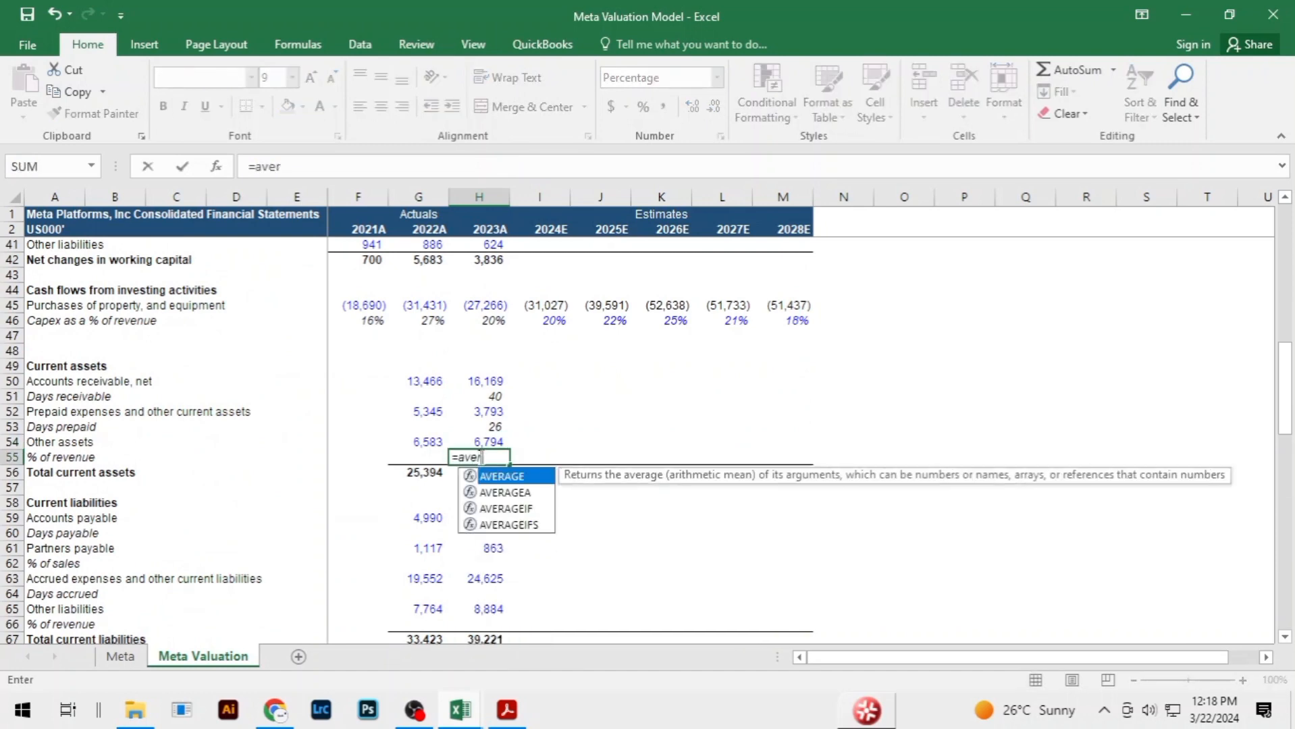
{"action": "key", "text": "Tab"}
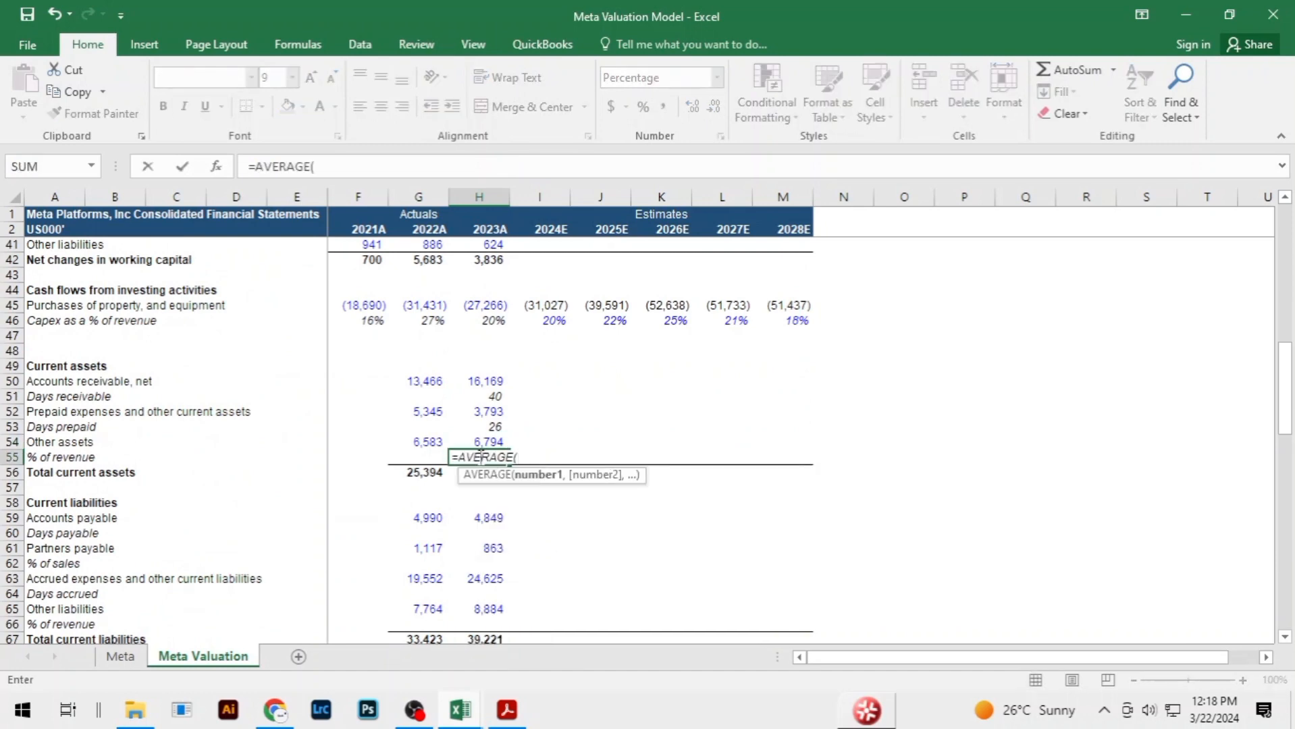
{"action": "key", "text": "BackSpace"}
{"action": "key", "text": "BackSpace"}
{"action": "key", "text": "BackSpace"}
{"action": "key", "text": "BackSpace"}
{"action": "key", "text": "BackSpace"}
{"action": "key", "text": "Escape"}
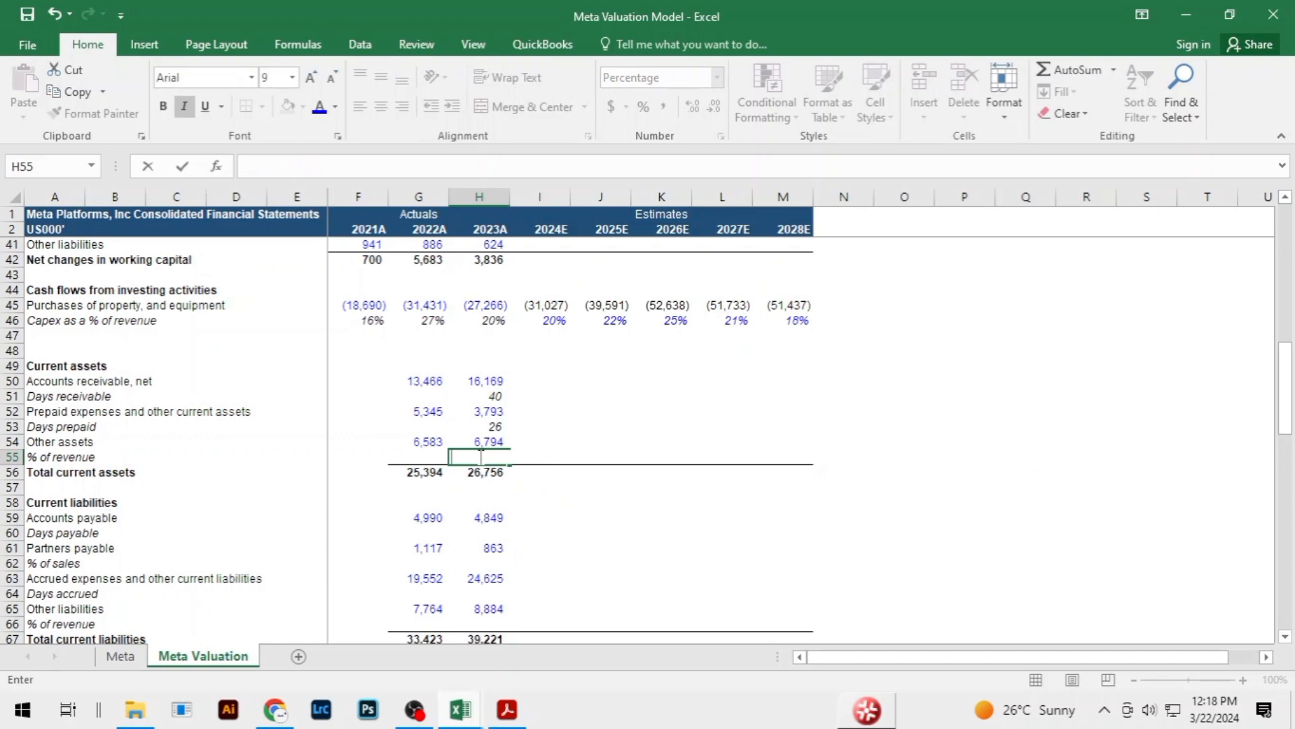
{"action": "key", "text": "Return"}
Calculate 2022A other assets as a percentage of revenue in G55 with the formula =G54/G6
{"action": "key", "text": "Up"}
{"action": "key", "text": "Left"}
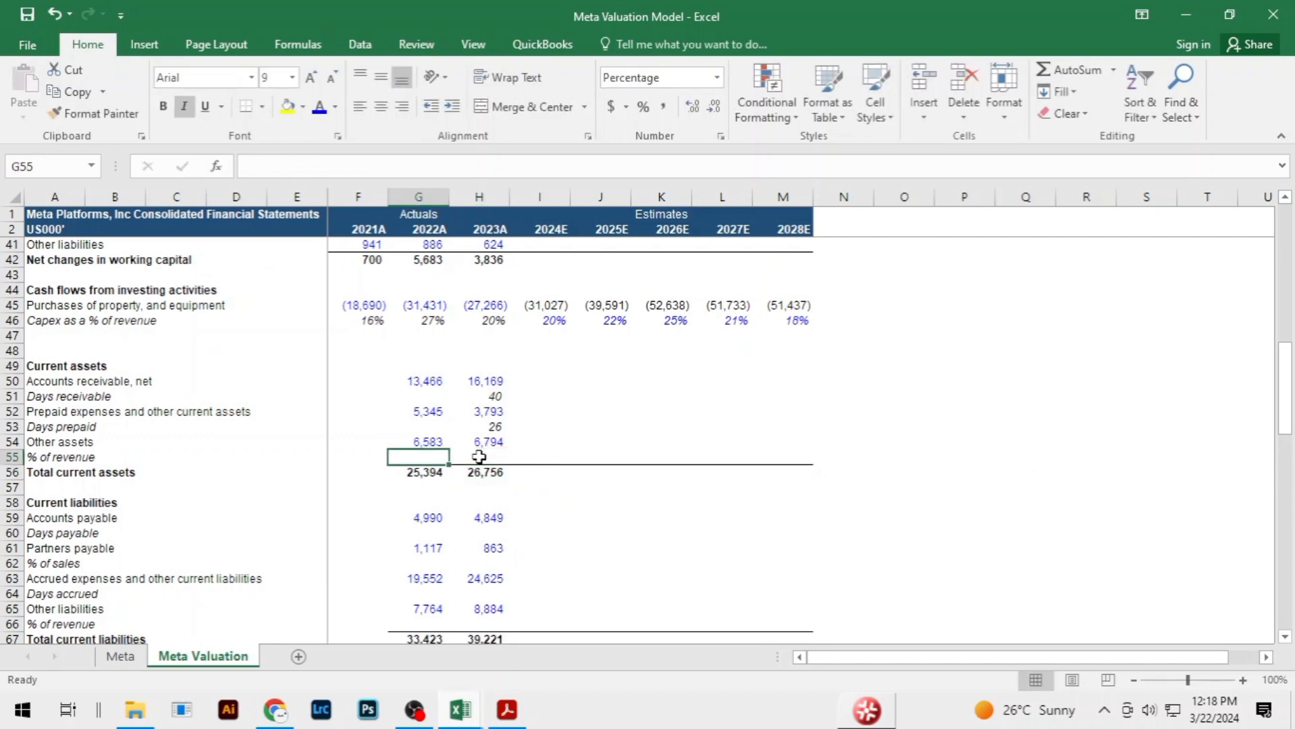
{"action": "type", "text": "="}
{"action": "key", "text": "Up"}
{"action": "type", "text": "/"}
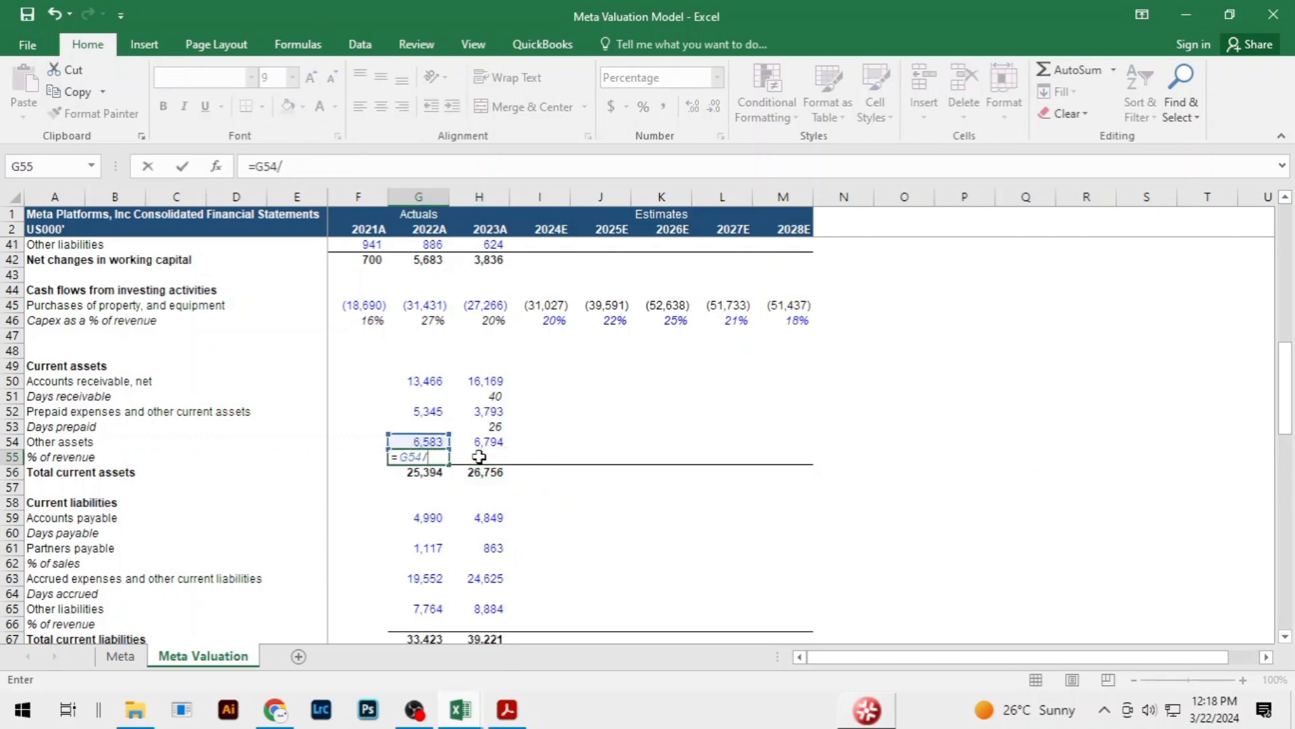
{"action": "key", "text": "Up"}
{"action": "key", "text": "Up"}
{"action": "key", "text": "Up"}
{"action": "key", "text": "Up"}
{"action": "key", "text": "Up"}
{"action": "key", "text": "Up"}
{"action": "key", "text": "Up"}
{"action": "key", "text": "Up"}
{"action": "key", "text": "Up"}
{"action": "key", "text": "Up"}
{"action": "key", "text": "Up"}
{"action": "key", "text": "Up"}
{"action": "key", "text": "Up"}
{"action": "key", "text": "Up"}
{"action": "key", "text": "Up"}
{"action": "key", "text": "Up"}
{"action": "key", "text": "Up"}
{"action": "key", "text": "Up"}
{"action": "key", "text": "Up"}
{"action": "key", "text": "Up"}
{"action": "key", "text": "Up"}
{"action": "key", "text": "Up"}
{"action": "key", "text": "Up"}
{"action": "key", "text": "Up"}
{"action": "key", "text": "Up"}
{"action": "key", "text": "Up"}
{"action": "key", "text": "Up"}
{"action": "key", "text": "Up"}
{"action": "key", "text": "Up"}
{"action": "key", "text": "Up"}
{"action": "key", "text": "Up"}
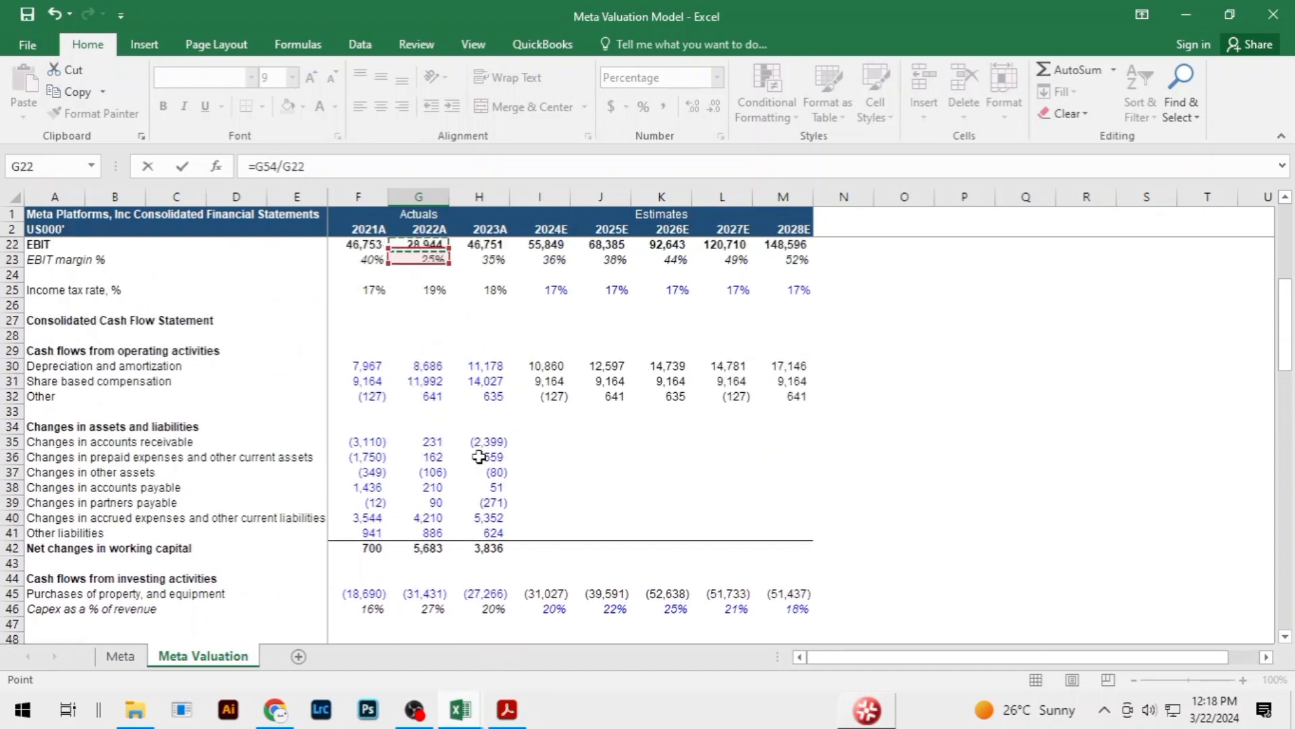
{"action": "key", "text": "Down"}
{"action": "key", "text": "Down"}
{"action": "key", "text": "Down"}
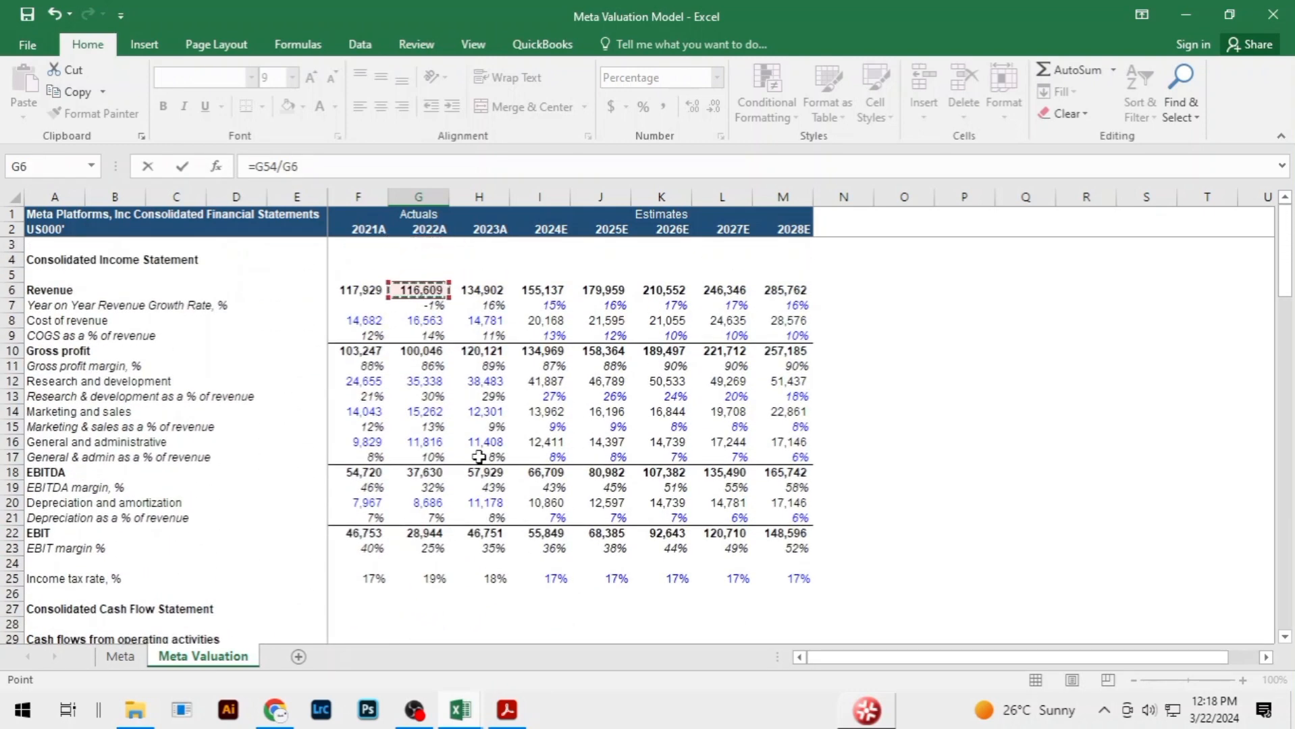
{"action": "key", "text": "Return"}
Fill the other assets percentage of revenue formula from G55 across to 2023A in H55
{"action": "key", "text": "Up"}
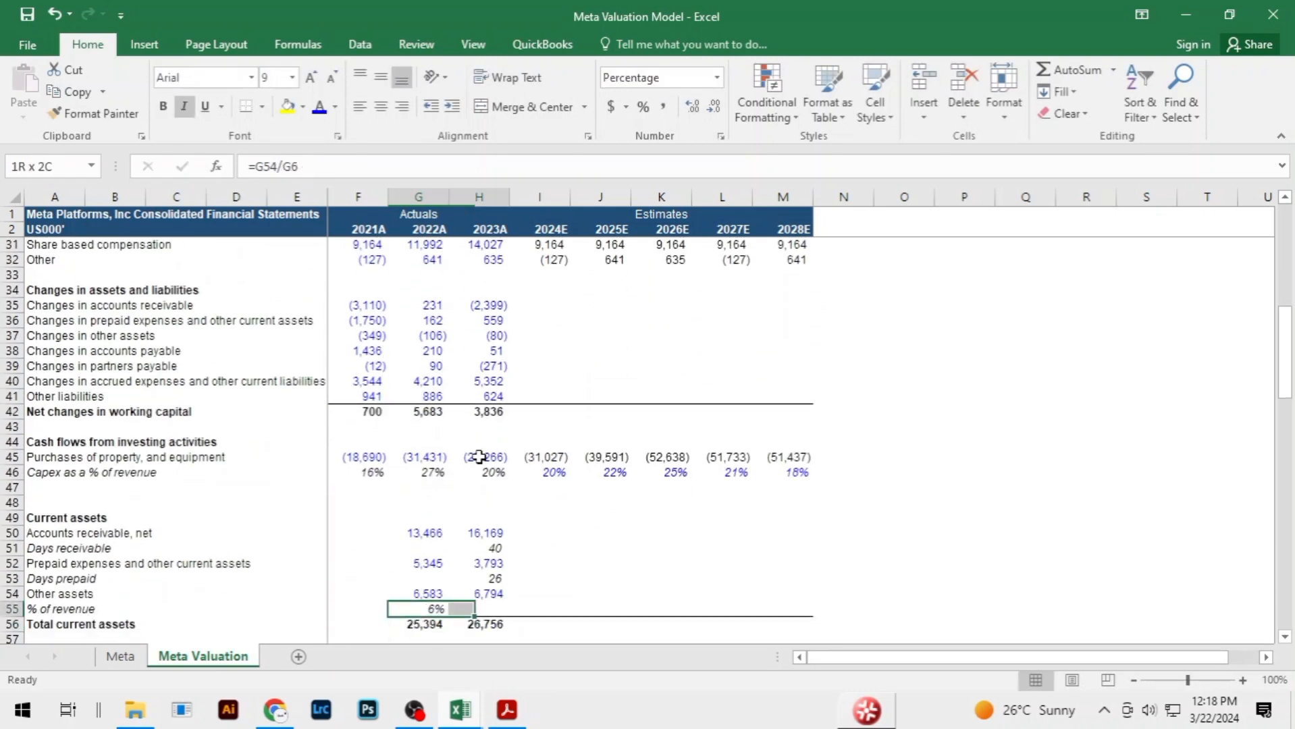
{"action": "key", "text": "shift+Right"}
{"action": "key", "text": "ctrl+r"}
Look over the current liabilities rows and the other assets percentage of revenue row for 2022A and 2023A
{"action": "key", "text": "Down"}
{"action": "key", "text": "Down"}
{"action": "key", "text": "Down"}
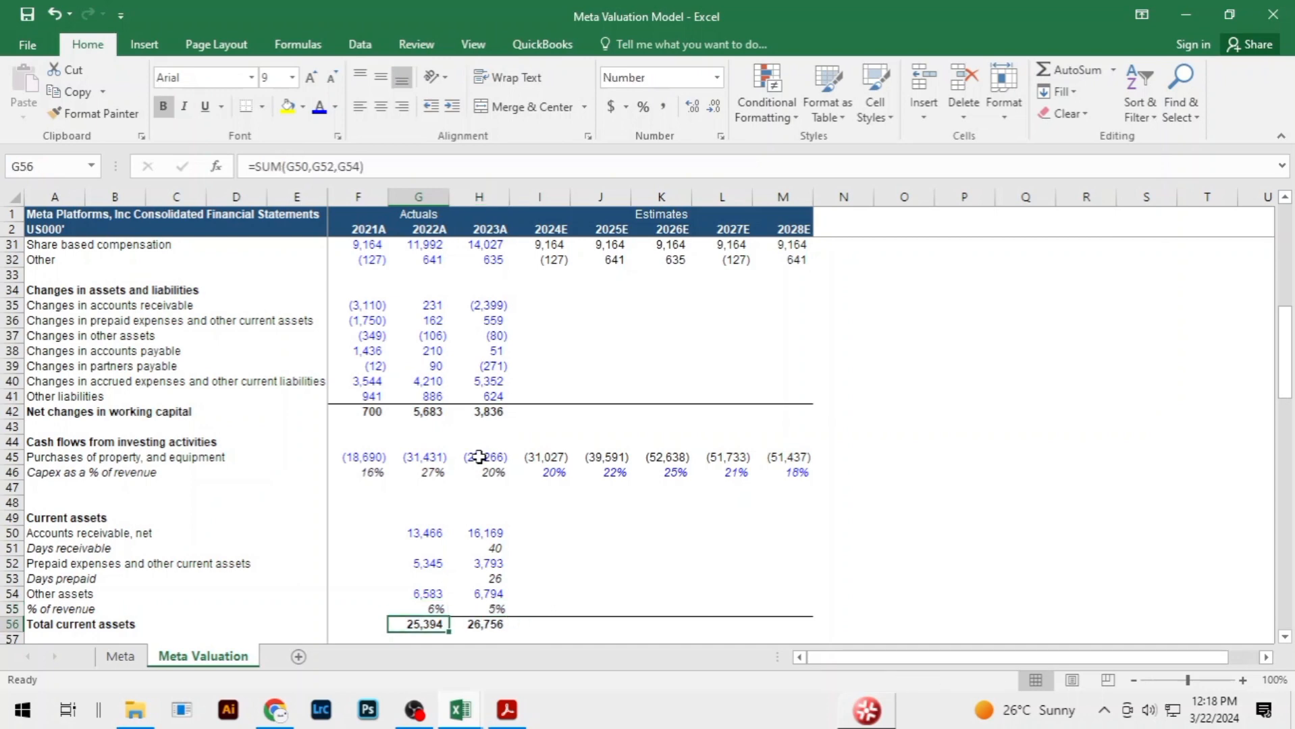
{"action": "key", "text": "Down"}
{"action": "key", "text": "Down"}
{"action": "key", "text": "Down"}
{"action": "key", "text": "Down"}
{"action": "key", "text": "Down"}
{"action": "key", "text": "Down"}
{"action": "key", "text": "Down"}
{"action": "key", "text": "Down"}
{"action": "key", "text": "Down"}
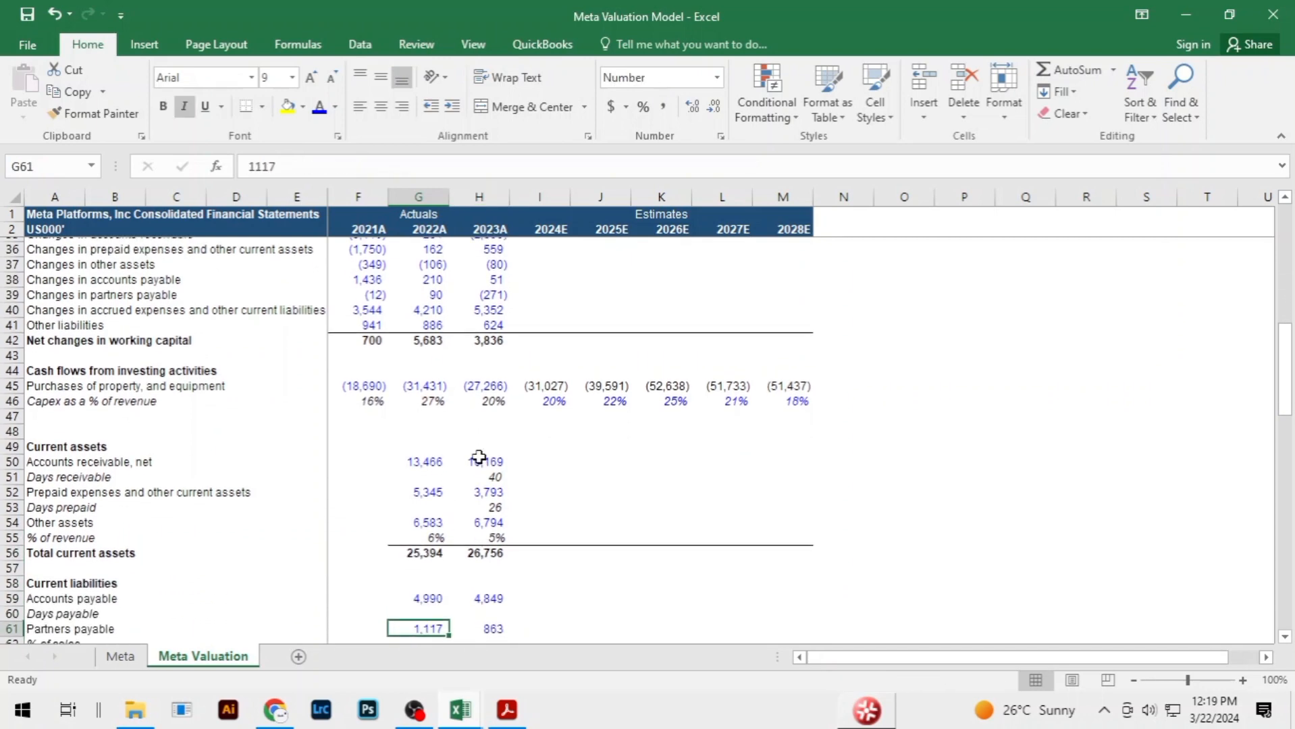
{"action": "key", "text": "Up"}
{"action": "key", "text": "Up"}
{"action": "key", "text": "Up"}
{"action": "key", "text": "Up"}
{"action": "key", "text": "Up"}
{"action": "key", "text": "Up"}
{"action": "key", "text": "Up"}
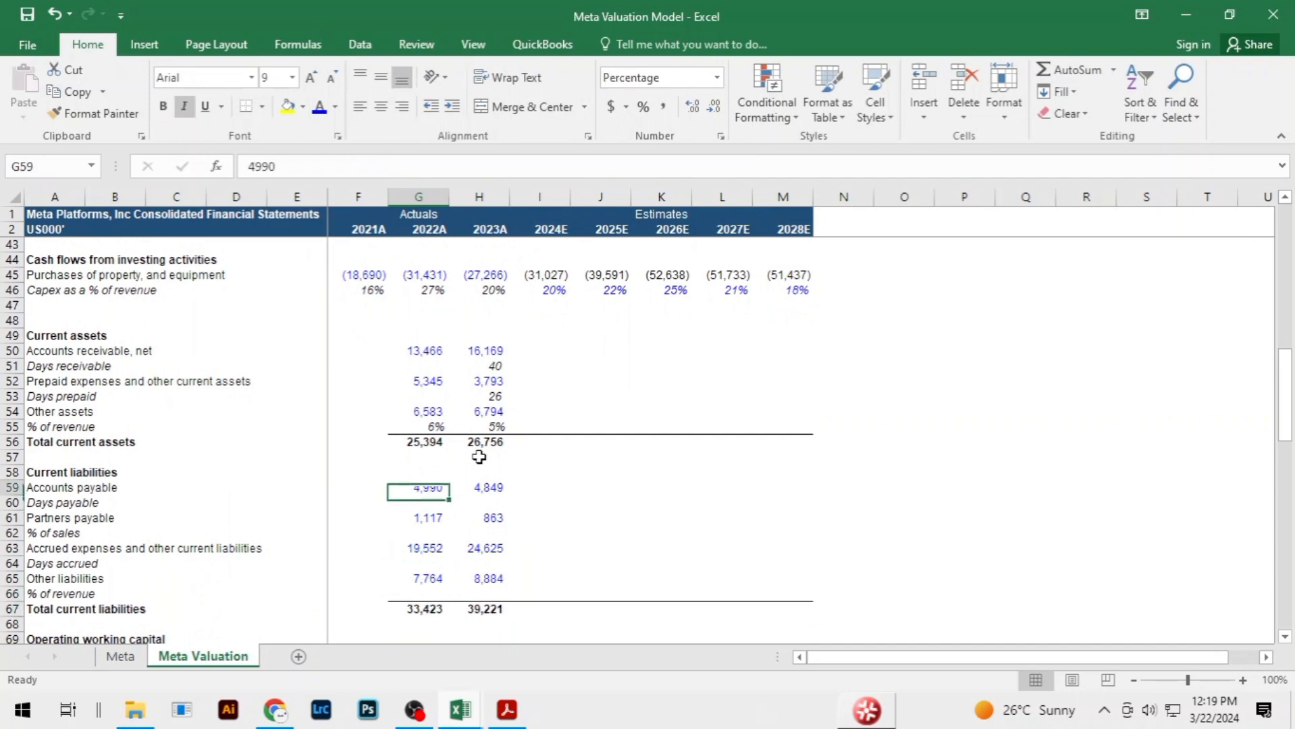
{"action": "key", "text": "Up"}
{"action": "key", "text": "Up"}
{"action": "key", "text": "Up"}
{"action": "key", "text": "Up"}
{"action": "key", "text": "Up"}
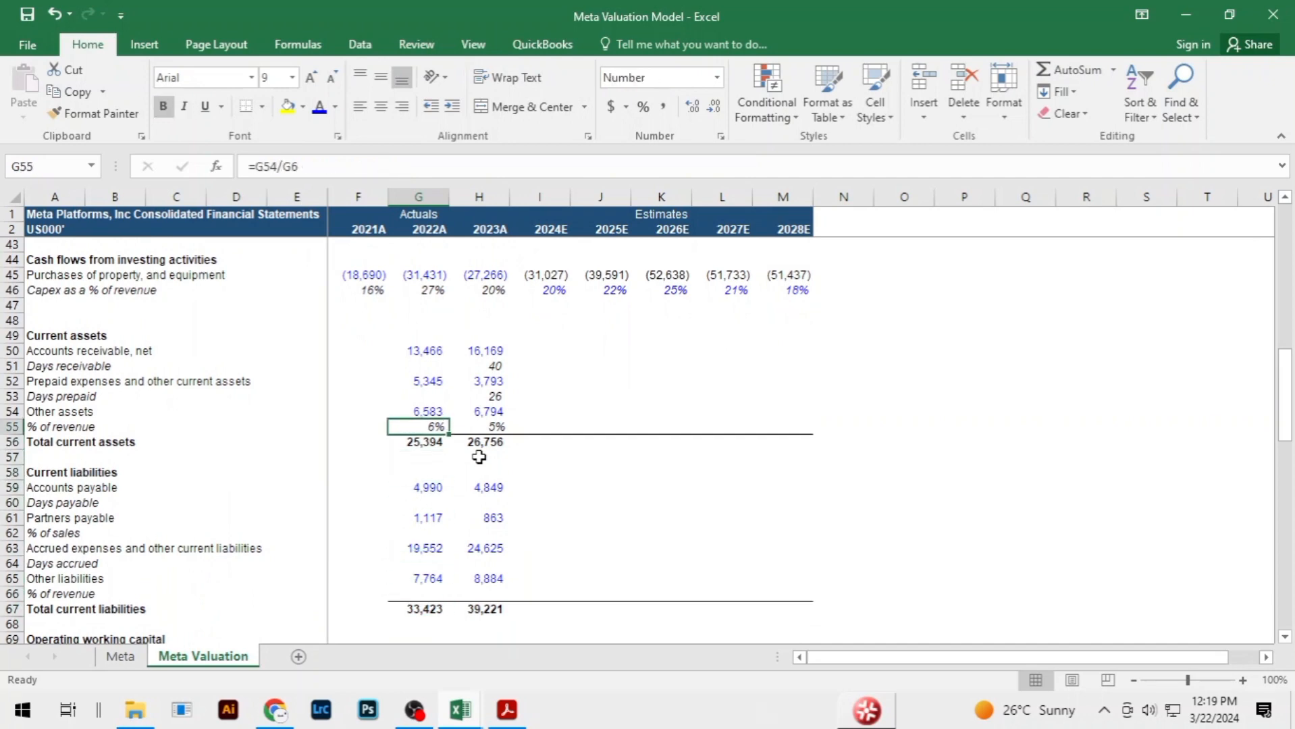
{"action": "key", "text": "Left"}
{"action": "key", "text": "Left"}
{"action": "key", "text": "Left"}
{"action": "key", "text": "Left"}
{"action": "key", "text": "Left"}
{"action": "key", "text": "Left"}
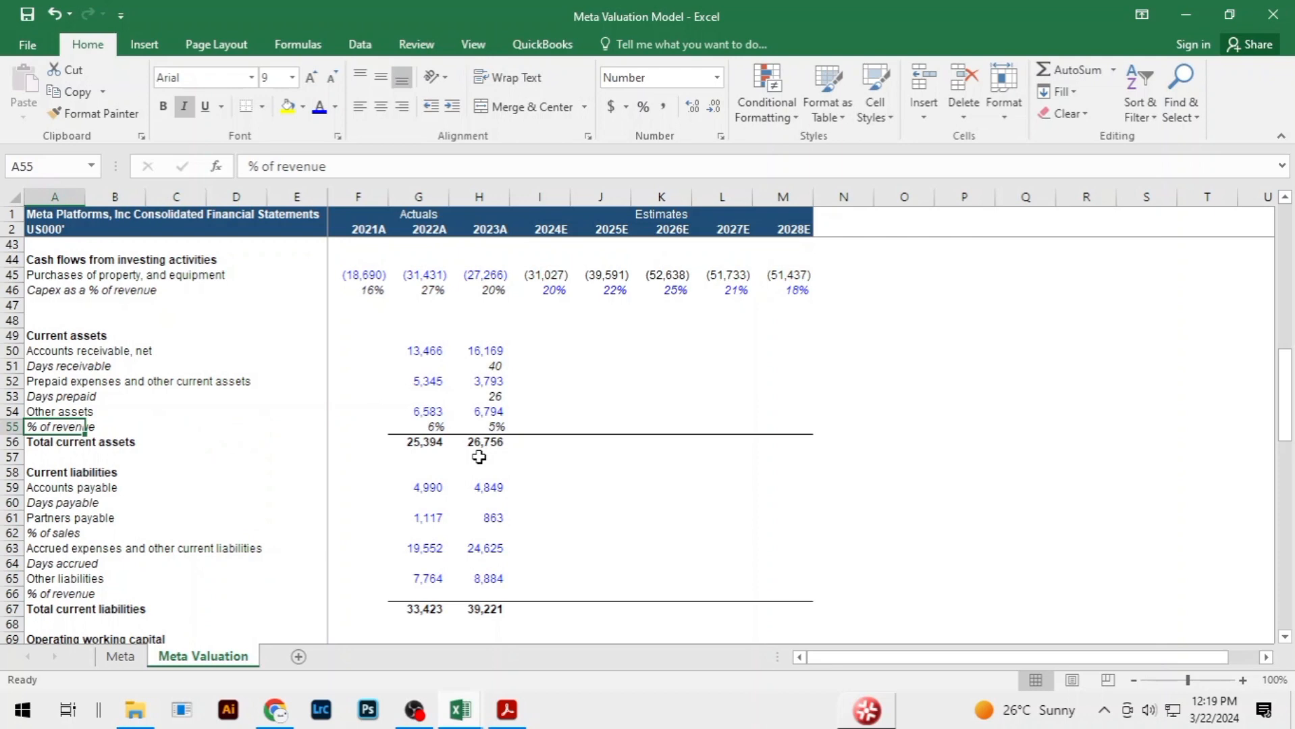
{"action": "key", "text": "Right"}
{"action": "key", "text": "Right"}
{"action": "key", "text": "Right"}
{"action": "key", "text": "Right"}
{"action": "key", "text": "Right"}
{"action": "key", "text": "Right"}
{"action": "key", "text": "Right"}
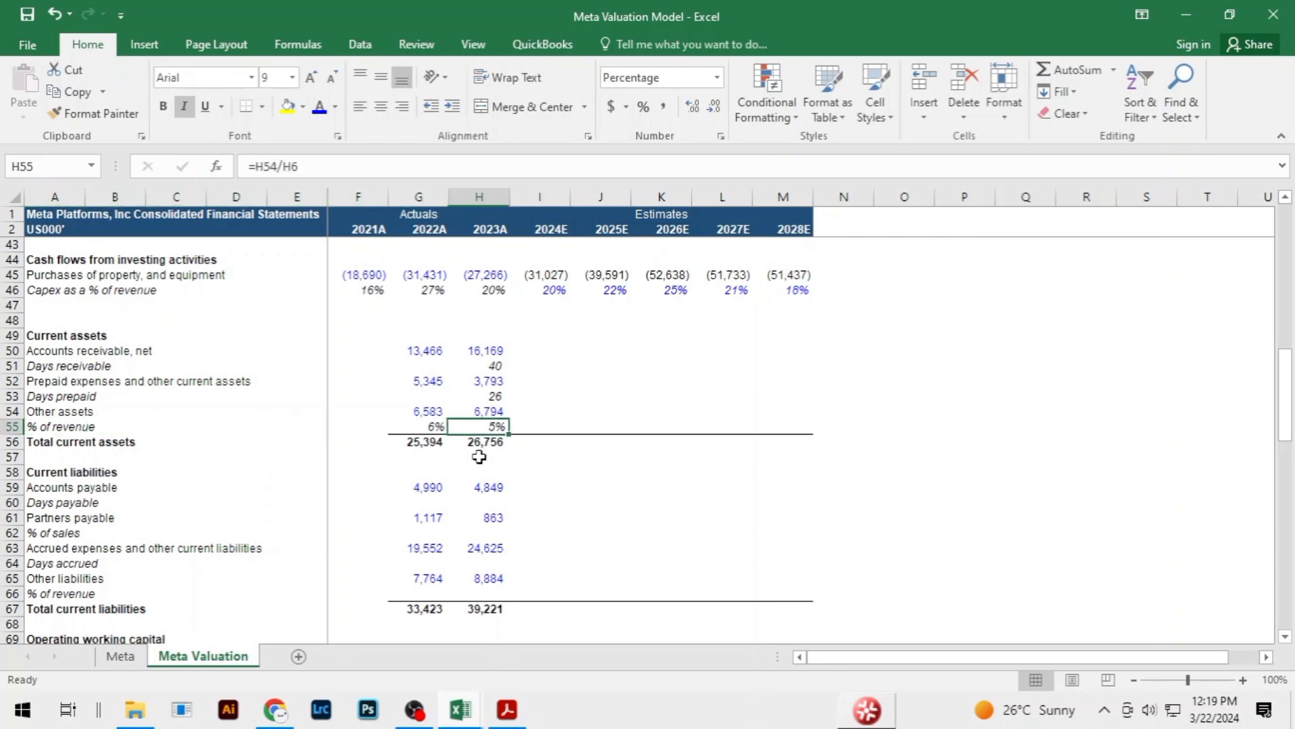
Calculate 2023A days payable in H60 as the average of accounts payable G59:H59 divided by cost of revenue H8, multiplied by 360
{"action": "key", "text": "Down"}
{"action": "key", "text": "Down"}
{"action": "key", "text": "Down"}
{"action": "key", "text": "Down"}
{"action": "key", "text": "Down"}
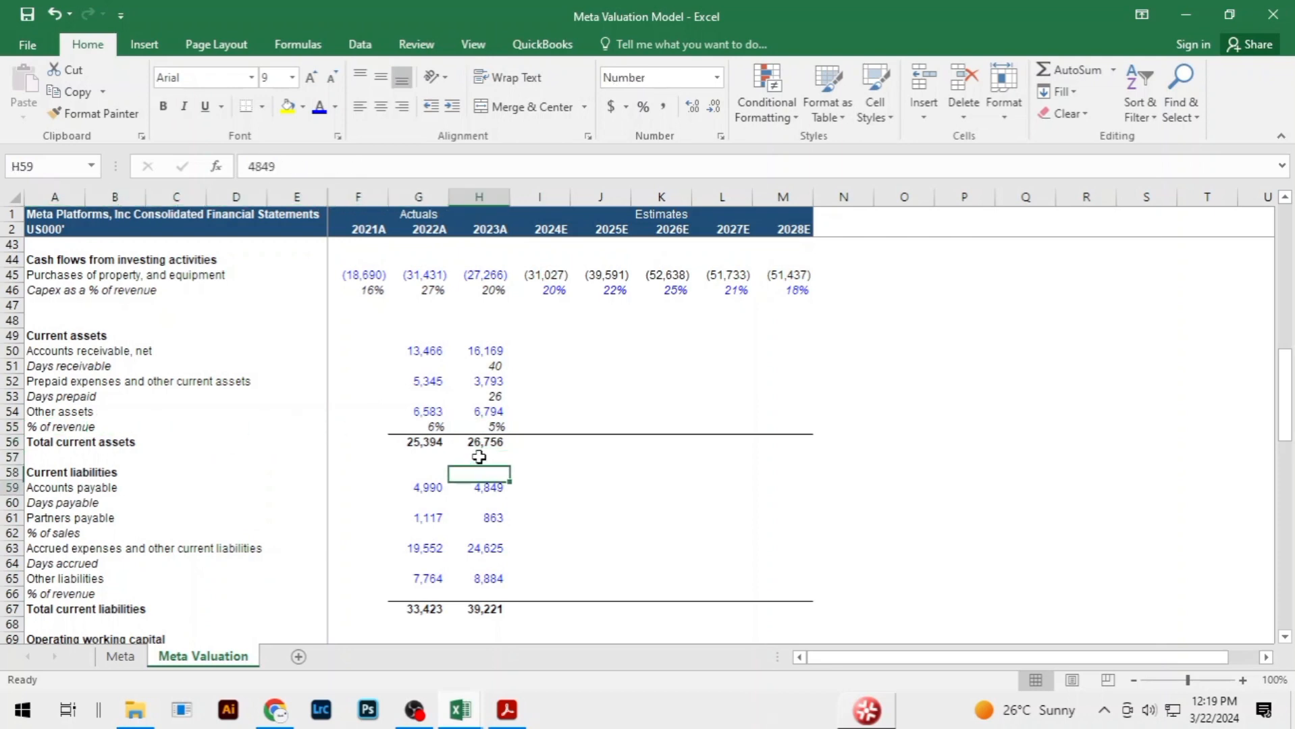
{"action": "type", "text": "=aver"}
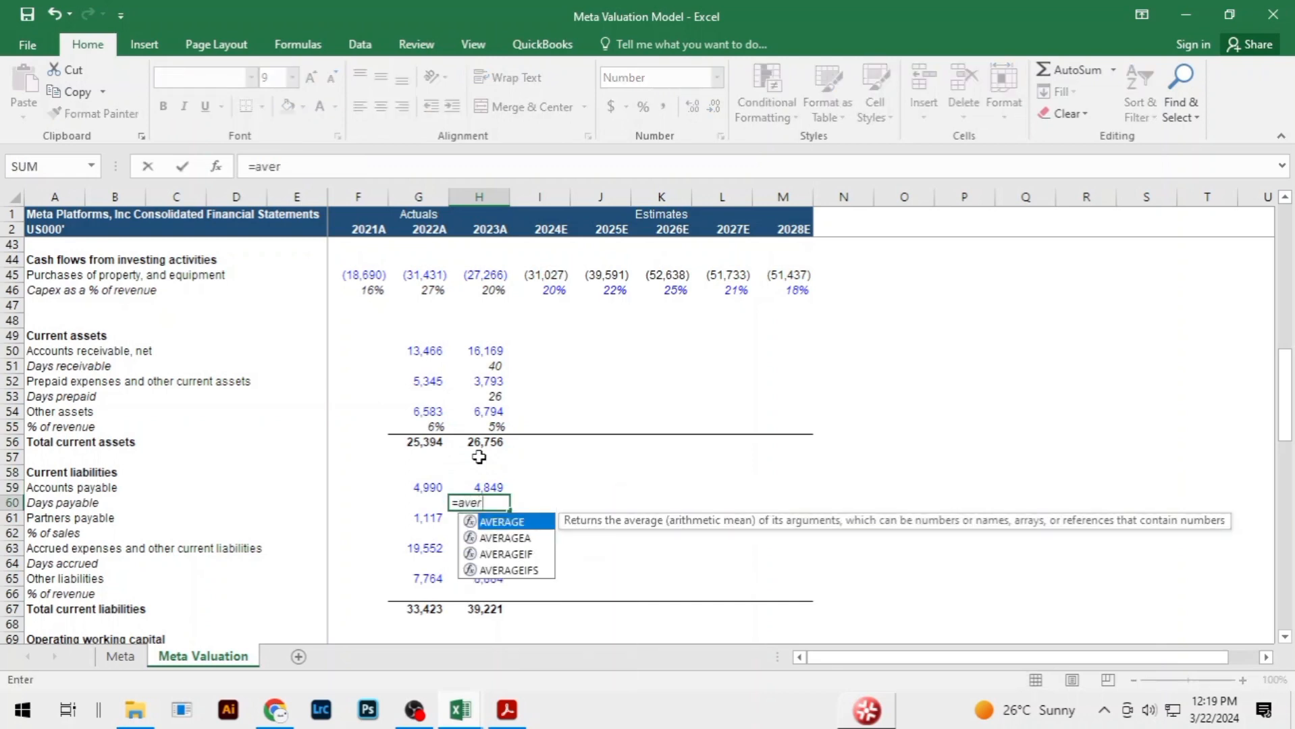
{"action": "key", "text": "Tab"}
{"action": "key", "text": "Up"}
{"action": "key", "text": "shift+Left"}
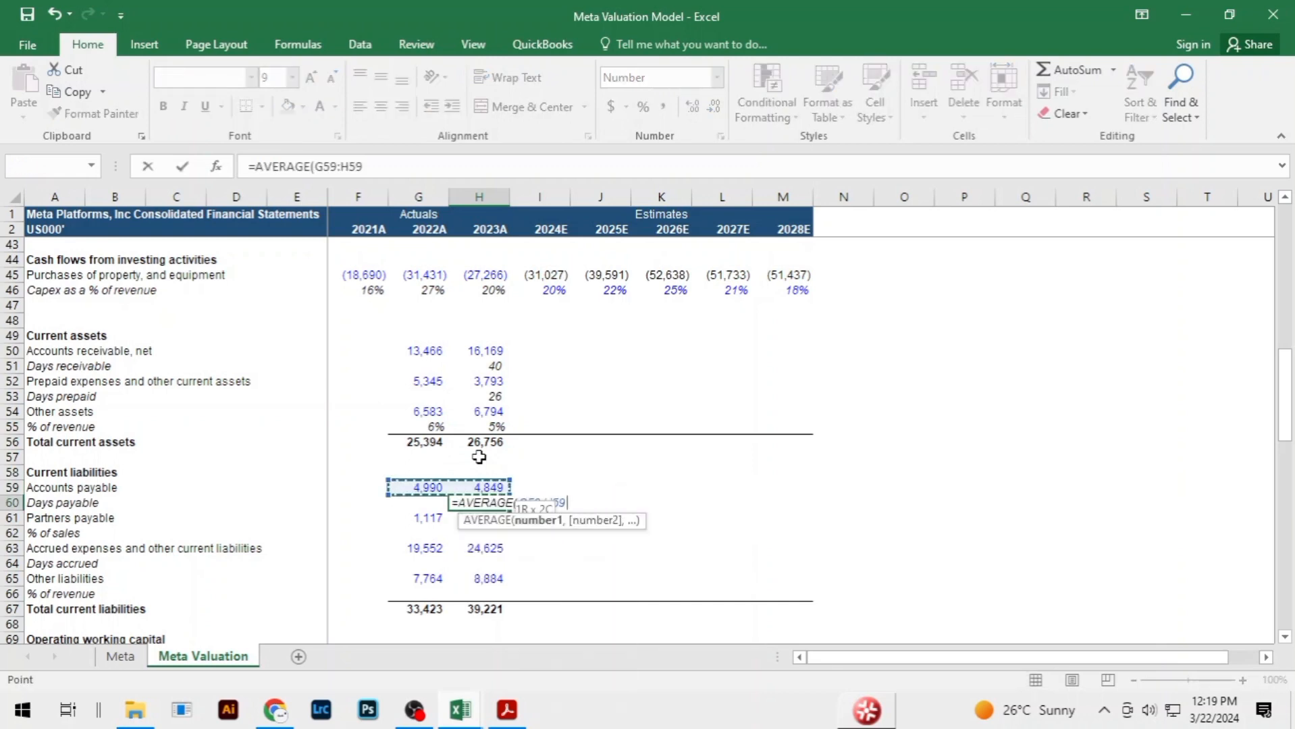
{"action": "type", "text": ")/"}
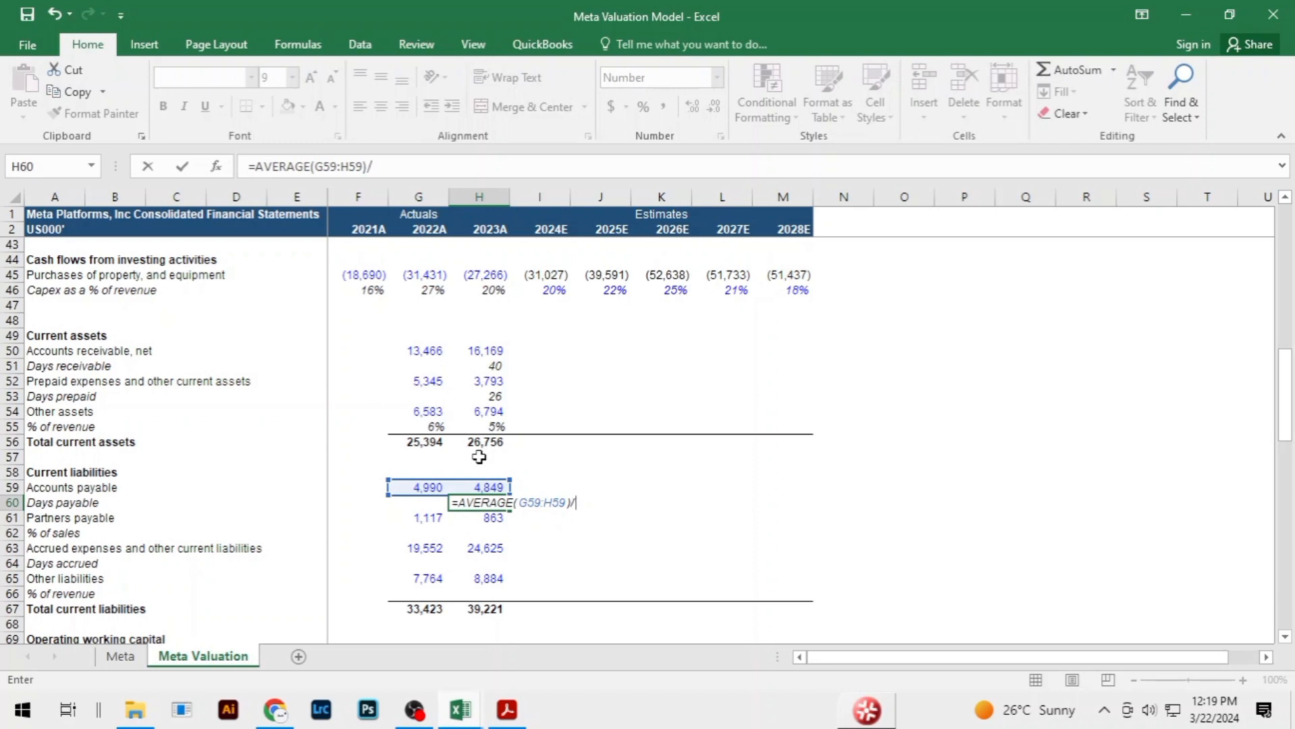
{"action": "key", "text": "Up"}
{"action": "key", "text": "Up"}
{"action": "key", "text": "Up"}
{"action": "key", "text": "Up"}
{"action": "key", "text": "Up"}
{"action": "key", "text": "Up"}
{"action": "key", "text": "Up"}
{"action": "key", "text": "Up"}
{"action": "key", "text": "Up"}
{"action": "key", "text": "Up"}
{"action": "key", "text": "Up"}
{"action": "key", "text": "Up"}
{"action": "key", "text": "Up"}
{"action": "key", "text": "Up"}
{"action": "key", "text": "Up"}
{"action": "key", "text": "Up"}
{"action": "key", "text": "Up"}
{"action": "key", "text": "Up"}
{"action": "key", "text": "Up"}
{"action": "key", "text": "Up"}
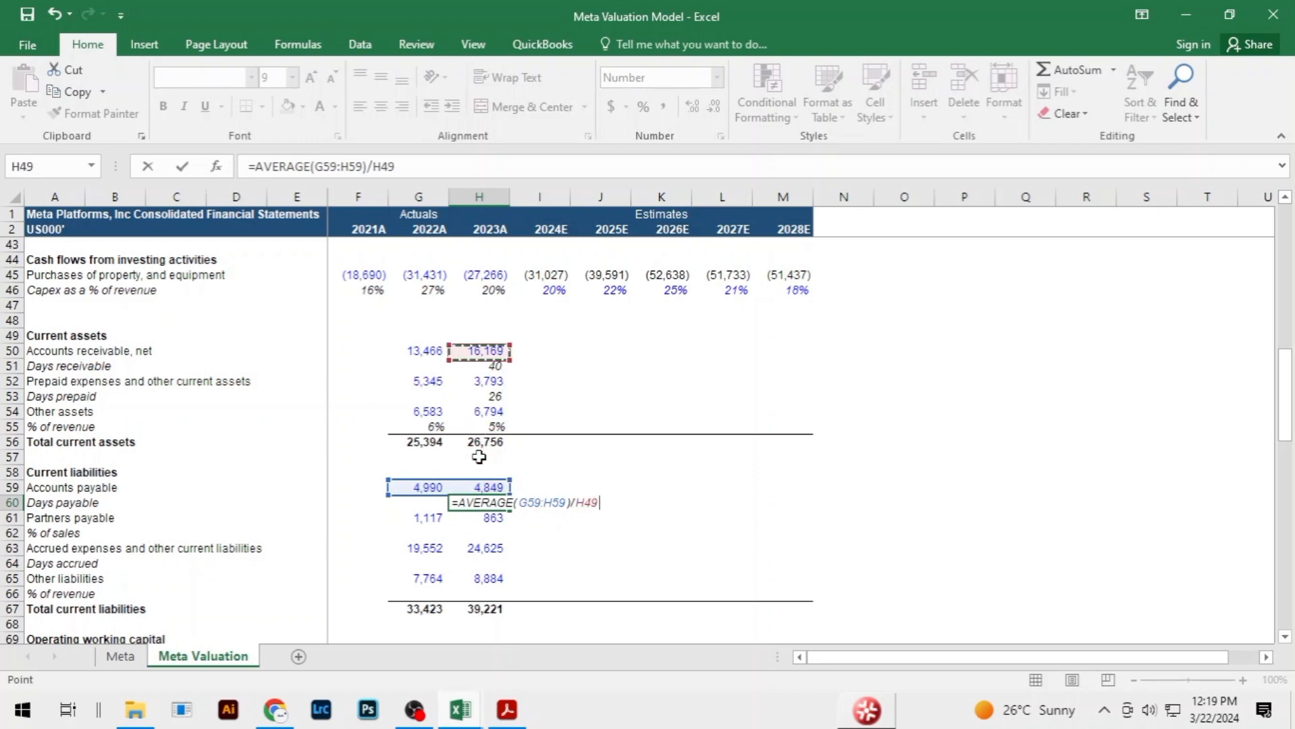
{"action": "key", "text": "Up"}
{"action": "key", "text": "Up"}
{"action": "key", "text": "Up"}
{"action": "key", "text": "Up"}
{"action": "key", "text": "Up"}
{"action": "key", "text": "Up"}
{"action": "key", "text": "Up"}
{"action": "key", "text": "Up"}
{"action": "key", "text": "Up"}
{"action": "key", "text": "Up"}
{"action": "key", "text": "Up"}
{"action": "key", "text": "Up"}
{"action": "key", "text": "Up"}
{"action": "key", "text": "Up"}
{"action": "key", "text": "Up"}
{"action": "key", "text": "Up"}
{"action": "key", "text": "Up"}
{"action": "key", "text": "Up"}
{"action": "key", "text": "Up"}
{"action": "key", "text": "Up"}
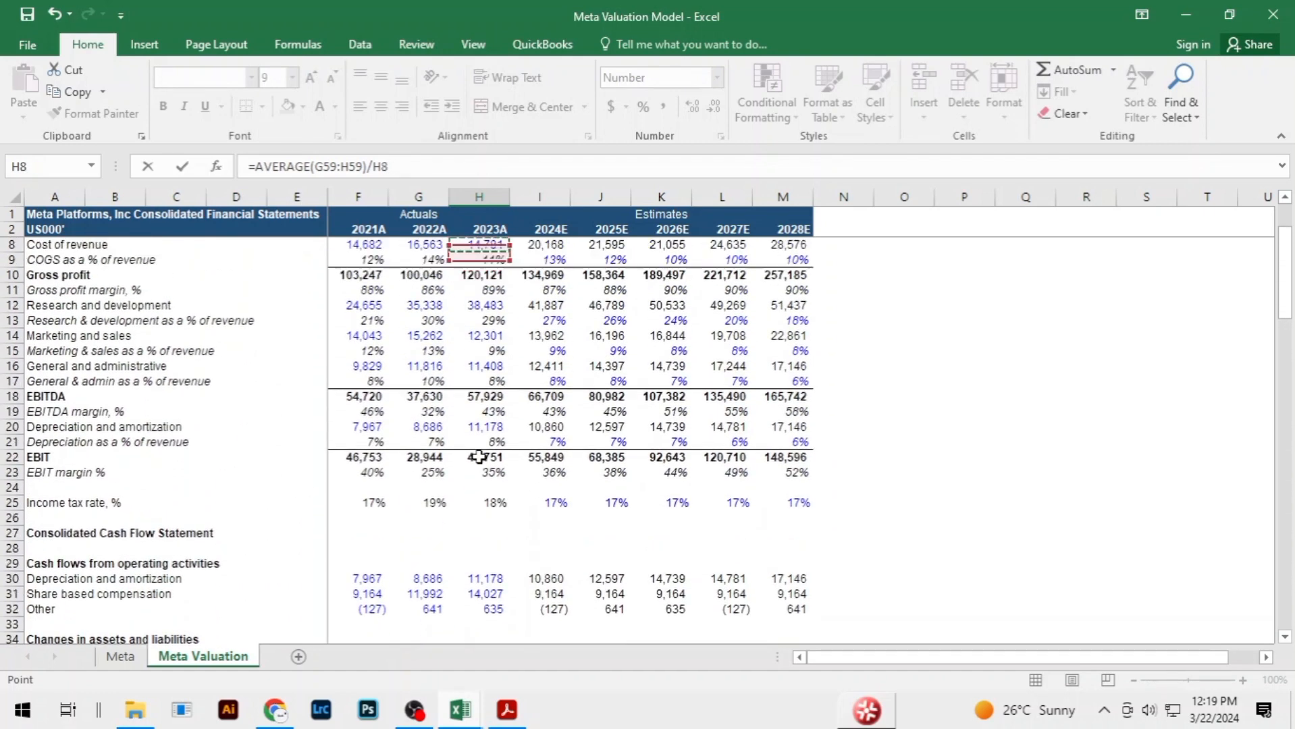
{"action": "key", "text": "Down"}
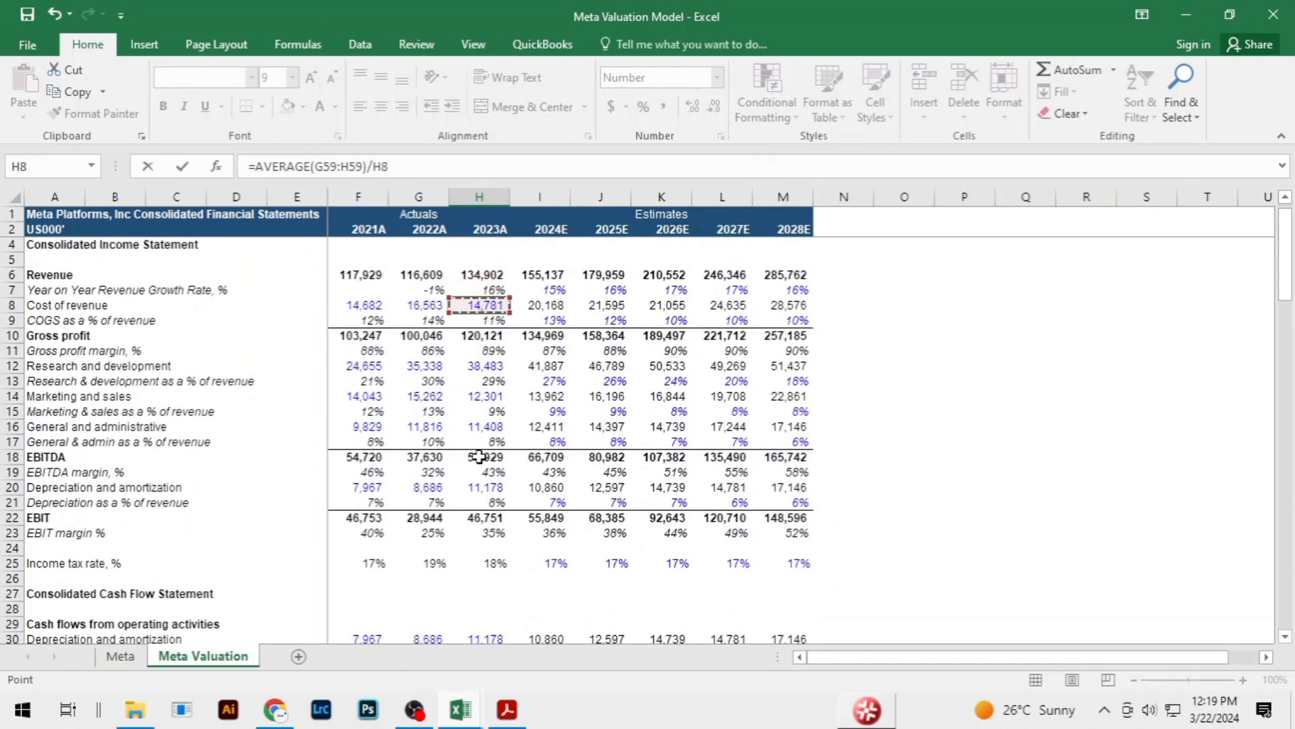
{"action": "type", "text": "*360"}
{"action": "key", "text": "Return"}
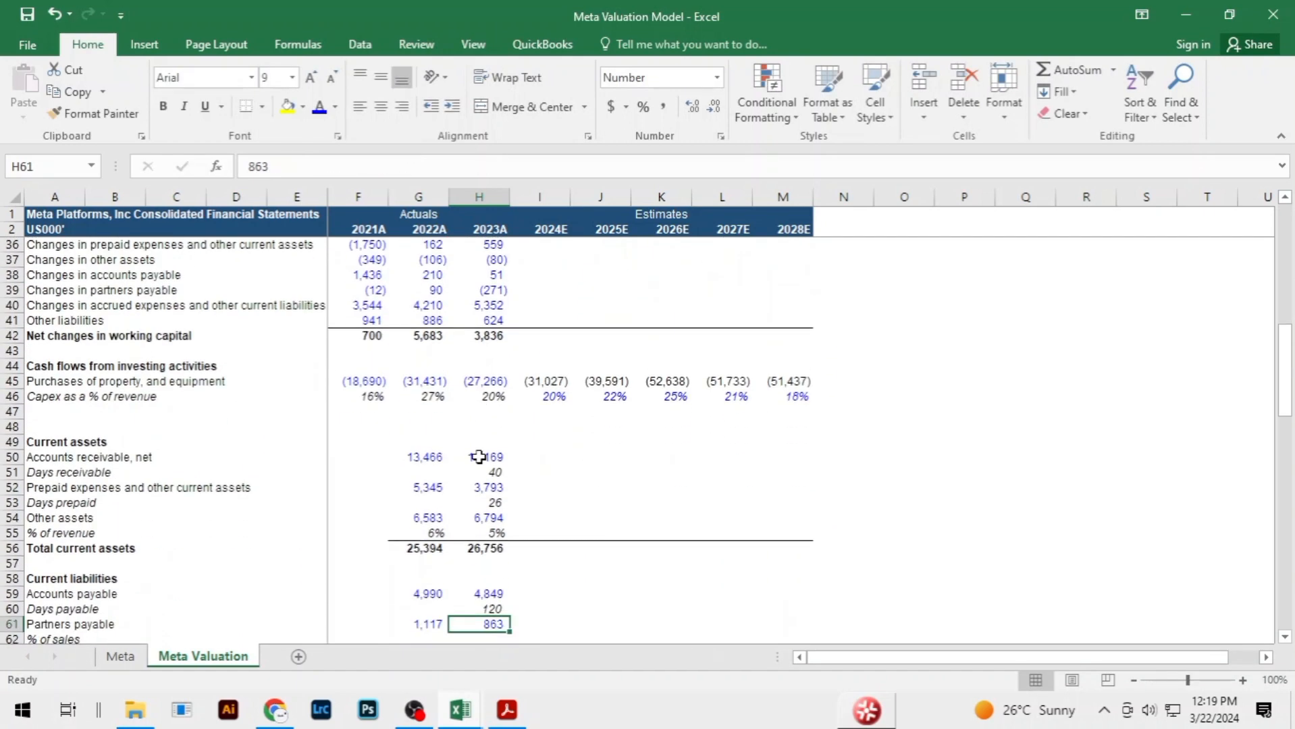
Calculate 2022A partners payable as a percentage of sales in G62 with the formula =G61/G6
{"action": "scroll", "coordinate": [478, 457], "scroll_direction": "down", "scroll_amount": 2}
{"action": "key", "text": "Down"}
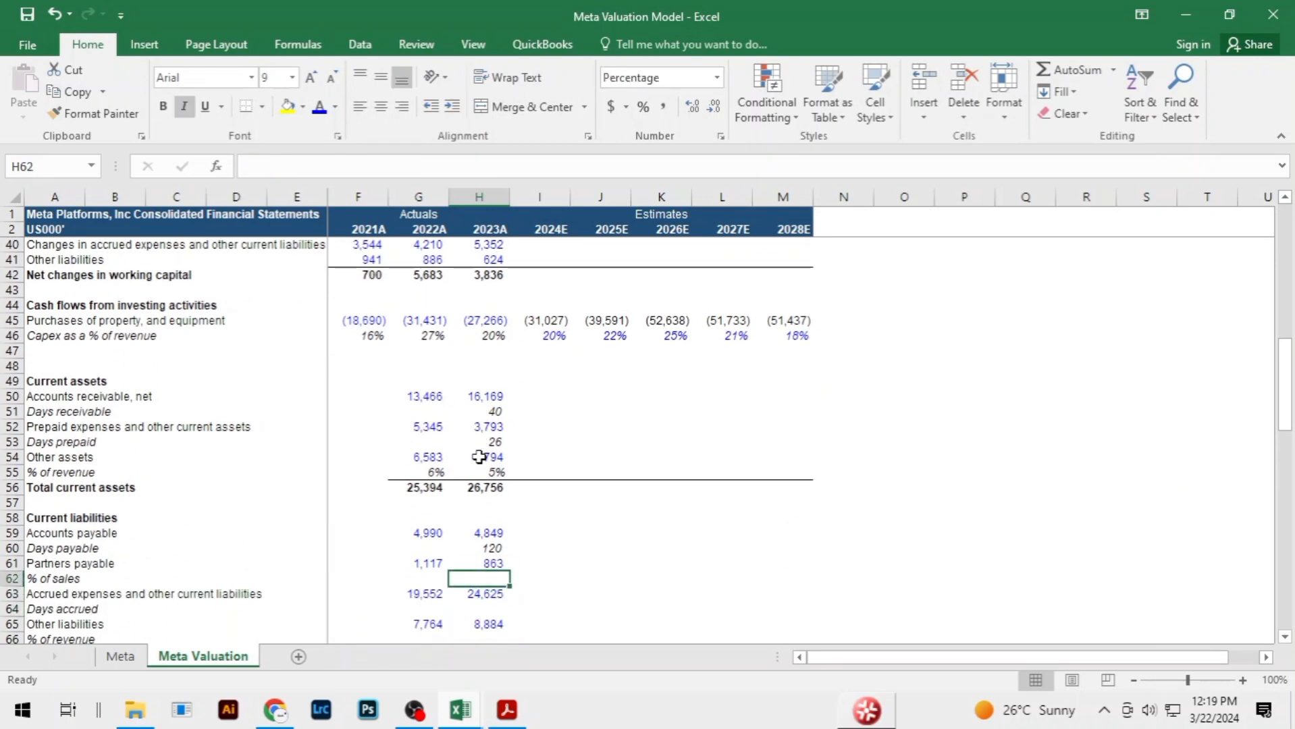
{"action": "key", "text": "Left"}
{"action": "type", "text": "="}
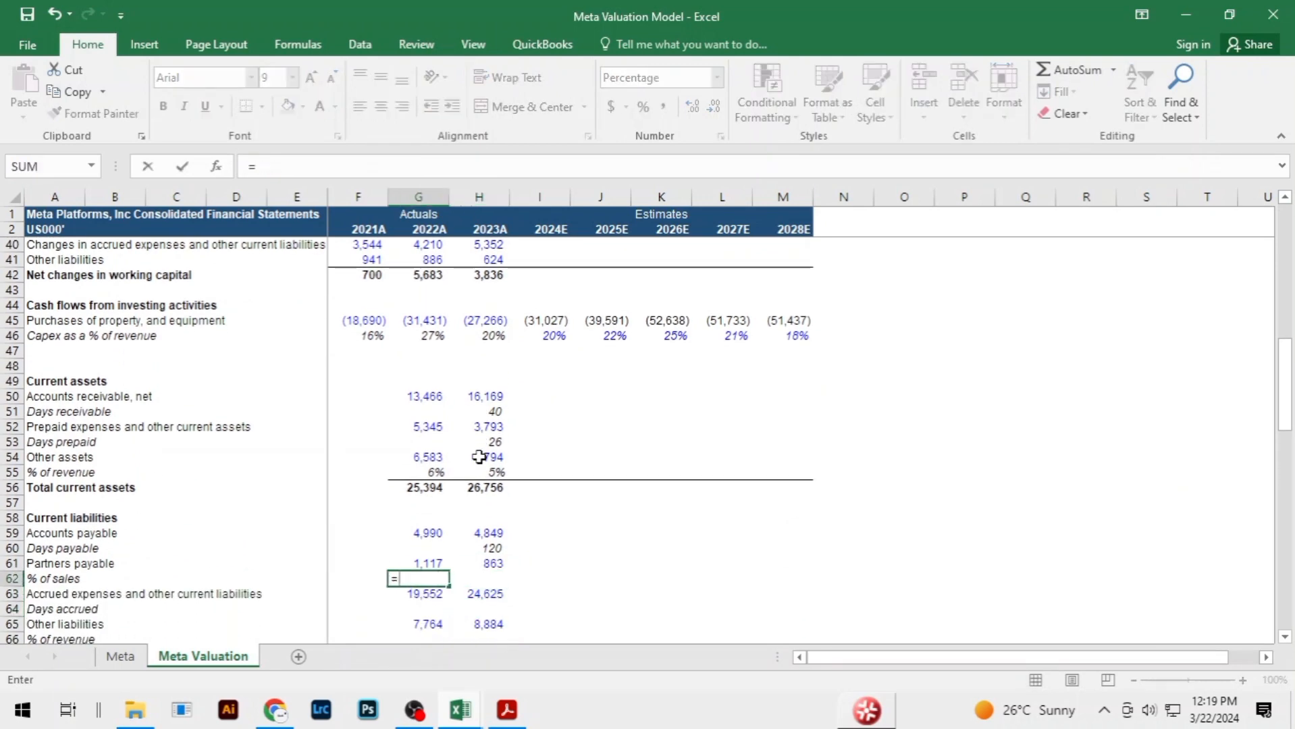
{"action": "key", "text": "Up"}
{"action": "type", "text": "/"}
{"action": "key", "text": "Up"}
{"action": "key", "text": "Up"}
{"action": "key", "text": "Up"}
{"action": "key", "text": "Up"}
{"action": "key", "text": "Up"}
{"action": "key", "text": "Up"}
{"action": "key", "text": "Up"}
{"action": "key", "text": "Up"}
{"action": "key", "text": "Up"}
{"action": "key", "text": "Up"}
{"action": "key", "text": "Up"}
{"action": "key", "text": "Up"}
{"action": "key", "text": "Up"}
{"action": "key", "text": "Up"}
{"action": "key", "text": "Up"}
{"action": "key", "text": "Up"}
{"action": "key", "text": "Up"}
{"action": "key", "text": "Up"}
{"action": "key", "text": "Up"}
{"action": "key", "text": "Up"}
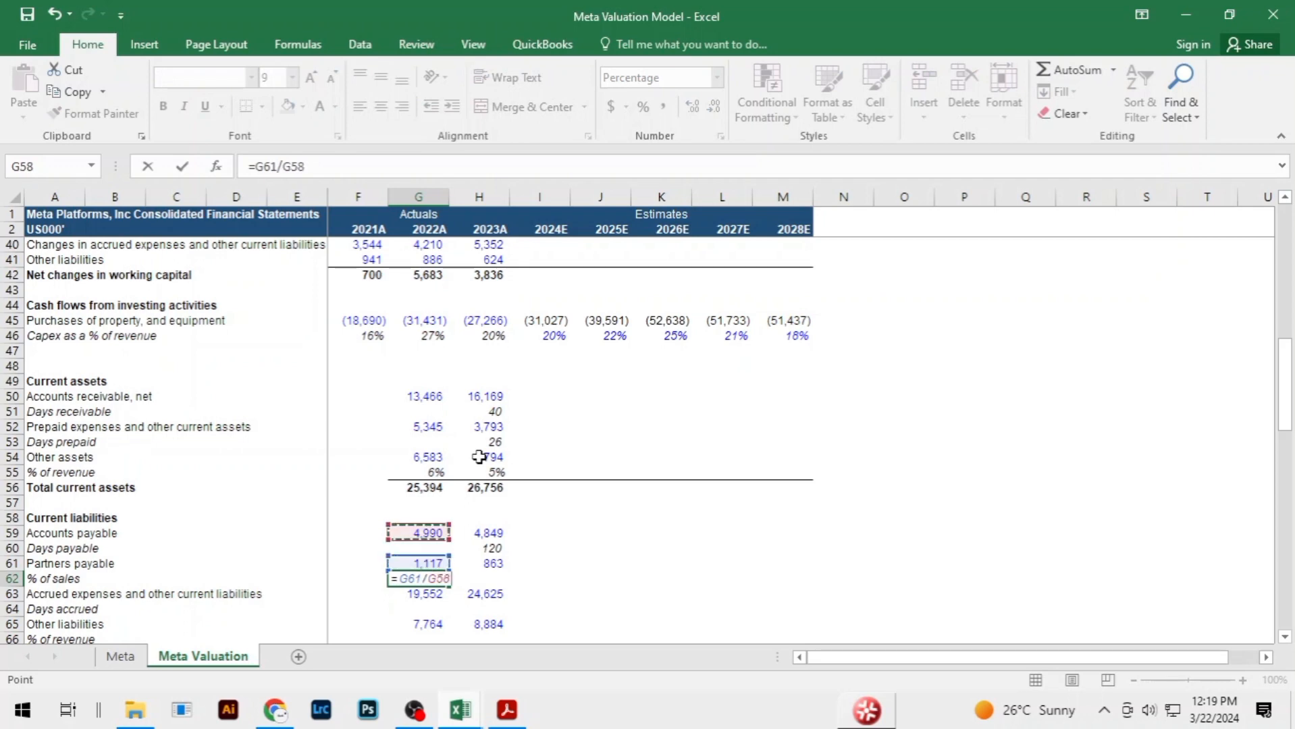
{"action": "key", "text": "Up"}
{"action": "key", "text": "Up"}
{"action": "key", "text": "Up"}
{"action": "key", "text": "Up"}
{"action": "key", "text": "Up"}
{"action": "key", "text": "Up"}
{"action": "key", "text": "Up"}
{"action": "key", "text": "Up"}
{"action": "key", "text": "Up"}
{"action": "key", "text": "Up"}
{"action": "key", "text": "Up"}
{"action": "key", "text": "Up"}
{"action": "key", "text": "Up"}
{"action": "key", "text": "Up"}
{"action": "key", "text": "Up"}
{"action": "key", "text": "Up"}
{"action": "key", "text": "Up"}
{"action": "key", "text": "Up"}
{"action": "key", "text": "Up"}
{"action": "key", "text": "Up"}
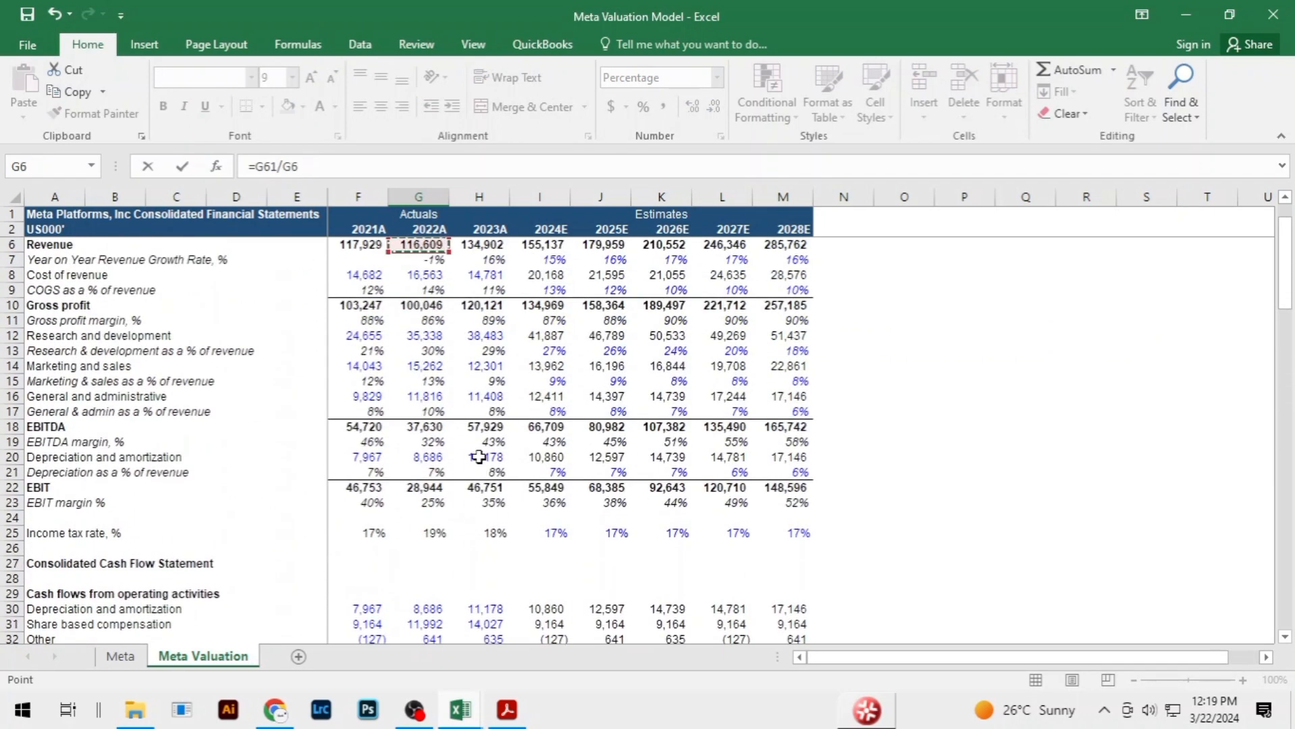
{"action": "key", "text": "Return"}
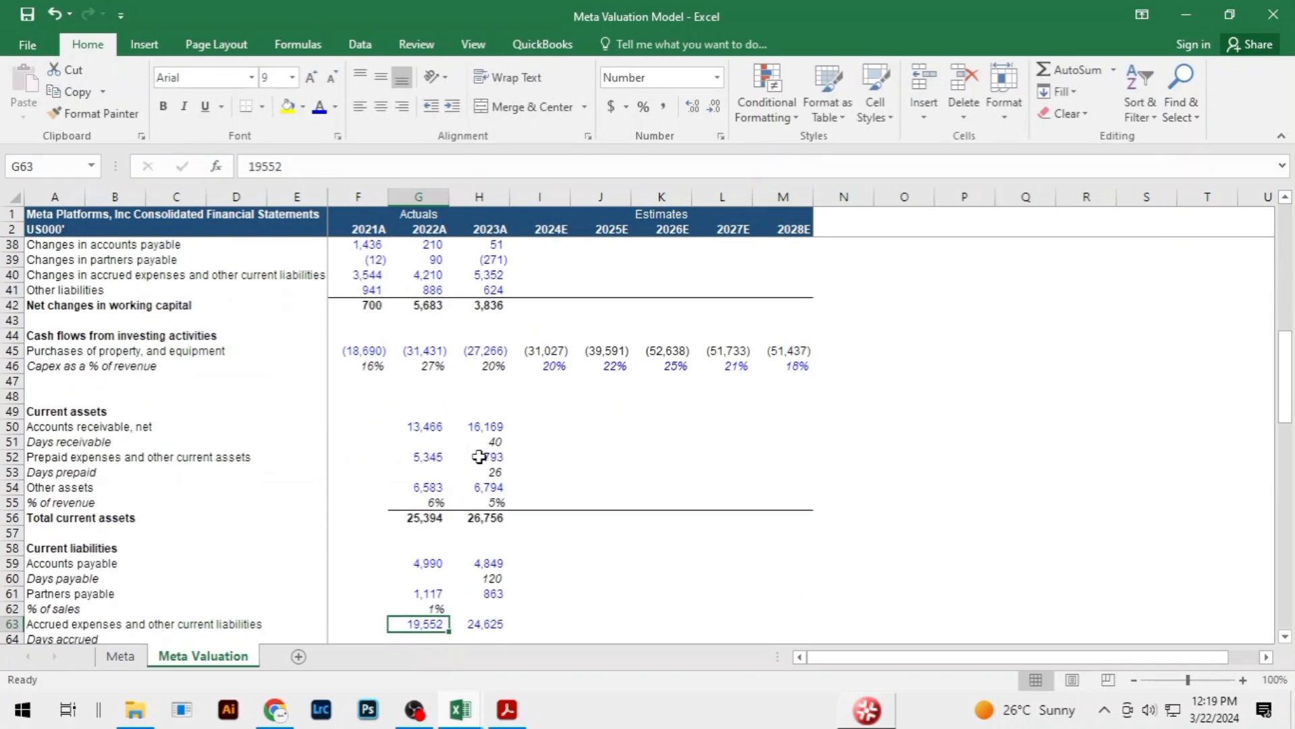
Fill the partners payable percentage of sales formula from G62 across to 2023A in H62
{"action": "key", "text": "Up"}
{"action": "key", "text": "shift+Right"}
{"action": "key", "text": "ctrl+r"}
Calculate 2023A days accrued in H64 as average accrued expenses G63:H63 divided by the sum of H12, H14 and H16, multiplied by 360
{"action": "key", "text": "Down"}
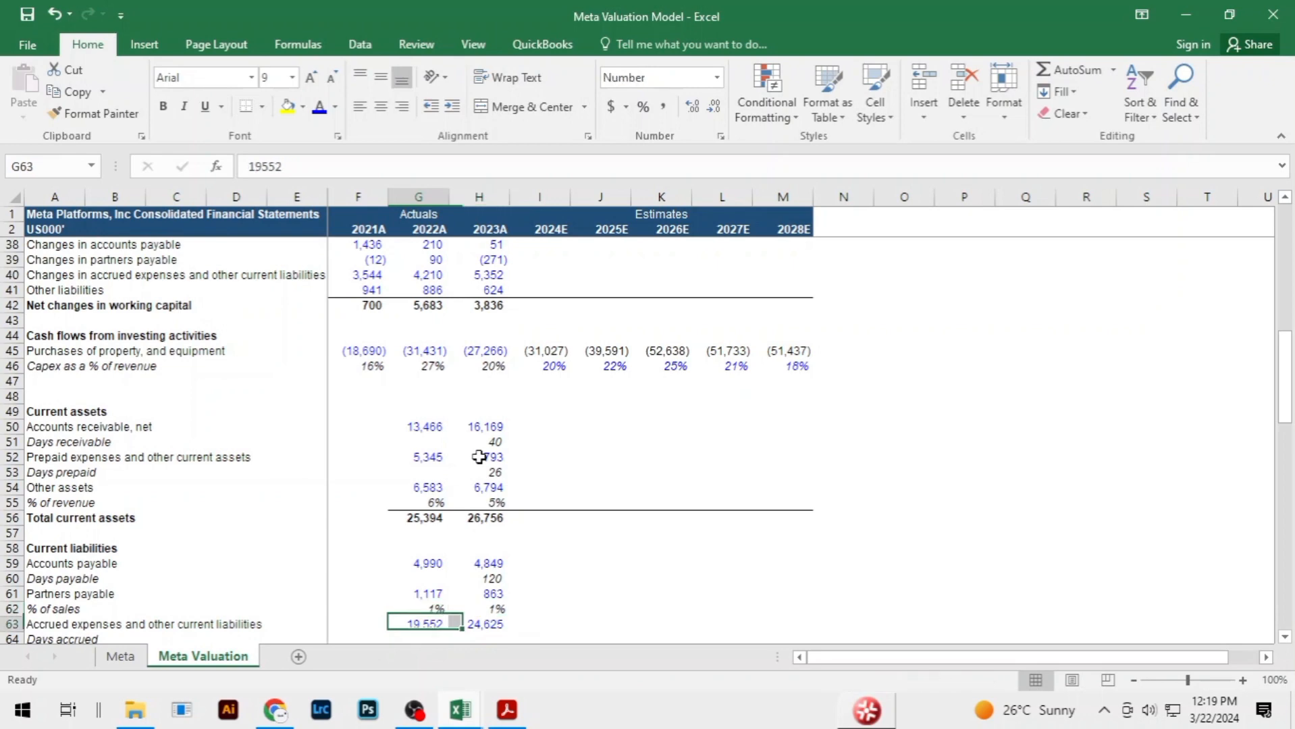
{"action": "key", "text": "Down"}
{"action": "key", "text": "Down"}
{"action": "key", "text": "Up"}
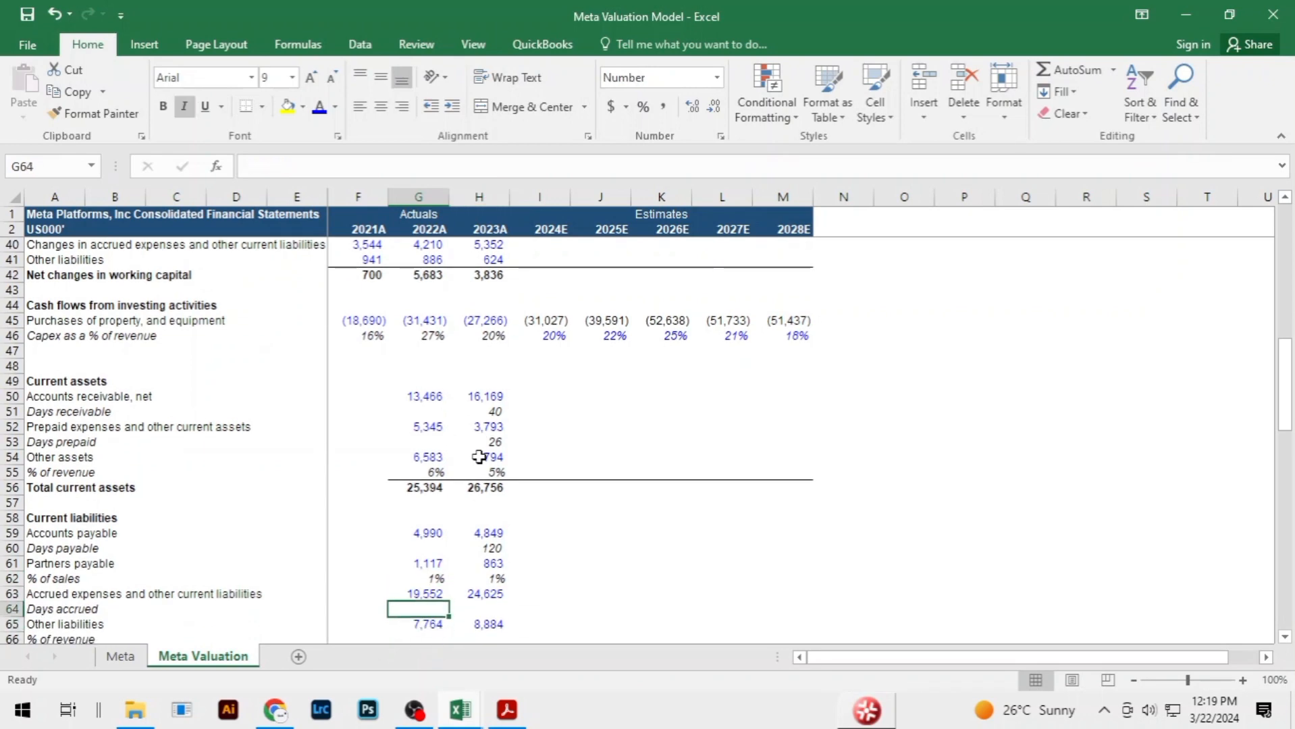
{"action": "key", "text": "Down"}
{"action": "key", "text": "Down"}
{"action": "key", "text": "Down"}
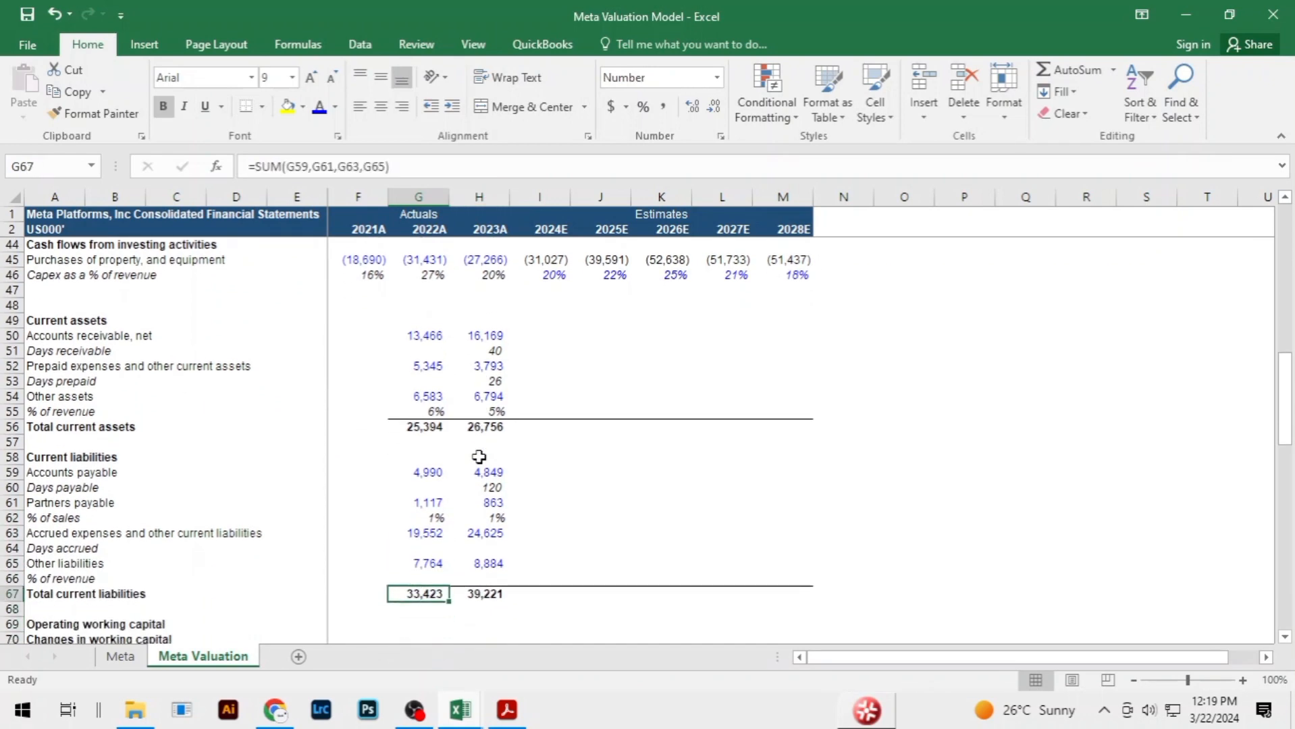
{"action": "key", "text": "Up"}
{"action": "key", "text": "Up"}
{"action": "key", "text": "Up"}
{"action": "key", "text": "Up"}
{"action": "key", "text": "Down"}
{"action": "key", "text": "Right"}
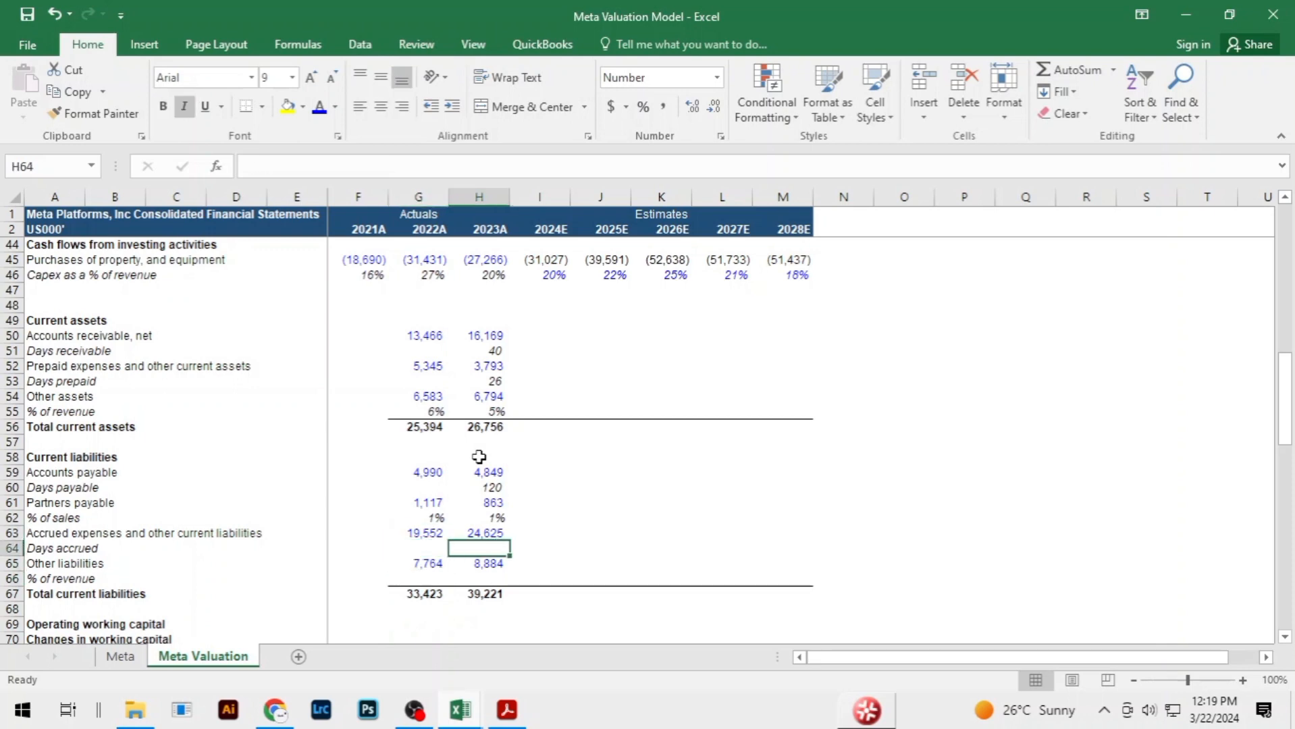
{"action": "type", "text": "=aver"}
{"action": "key", "text": "Tab"}
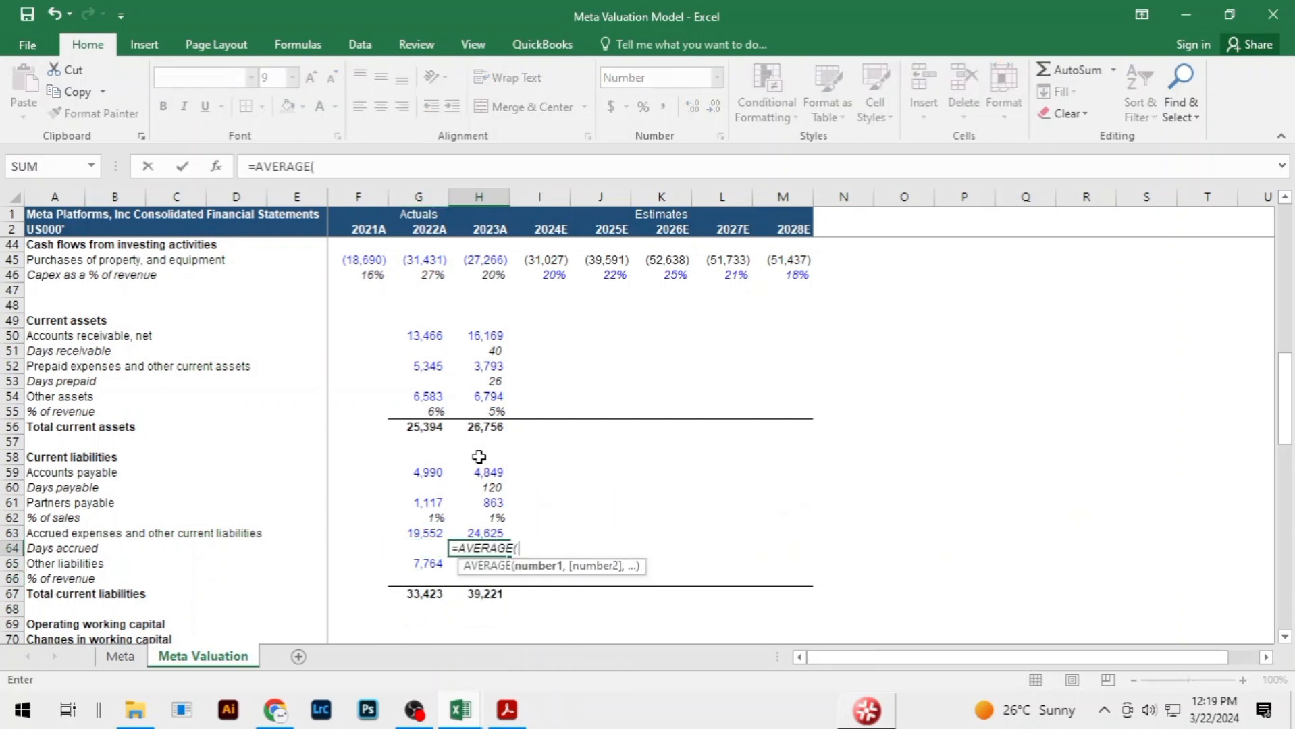
{"action": "key", "text": "Up"}
{"action": "key", "text": "Left"}
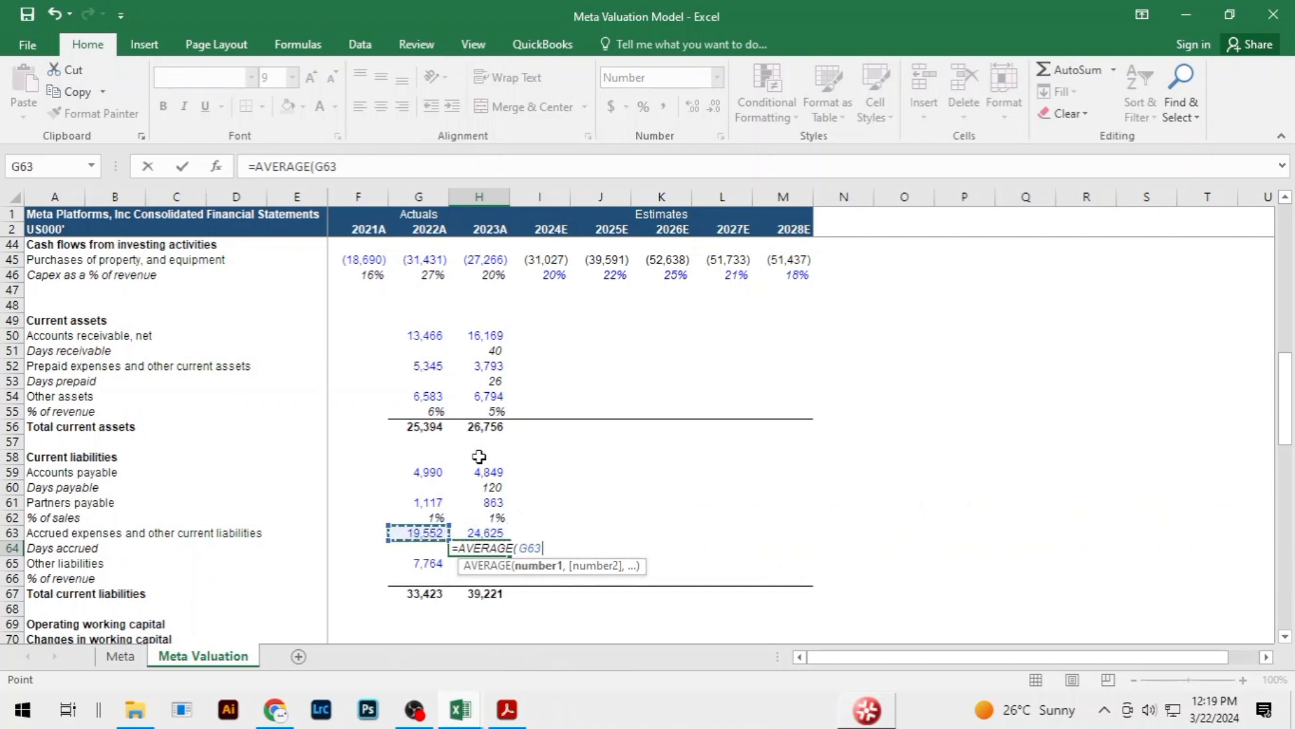
{"action": "key", "text": "shift+Right"}
{"action": "type", "text": ")/s"}
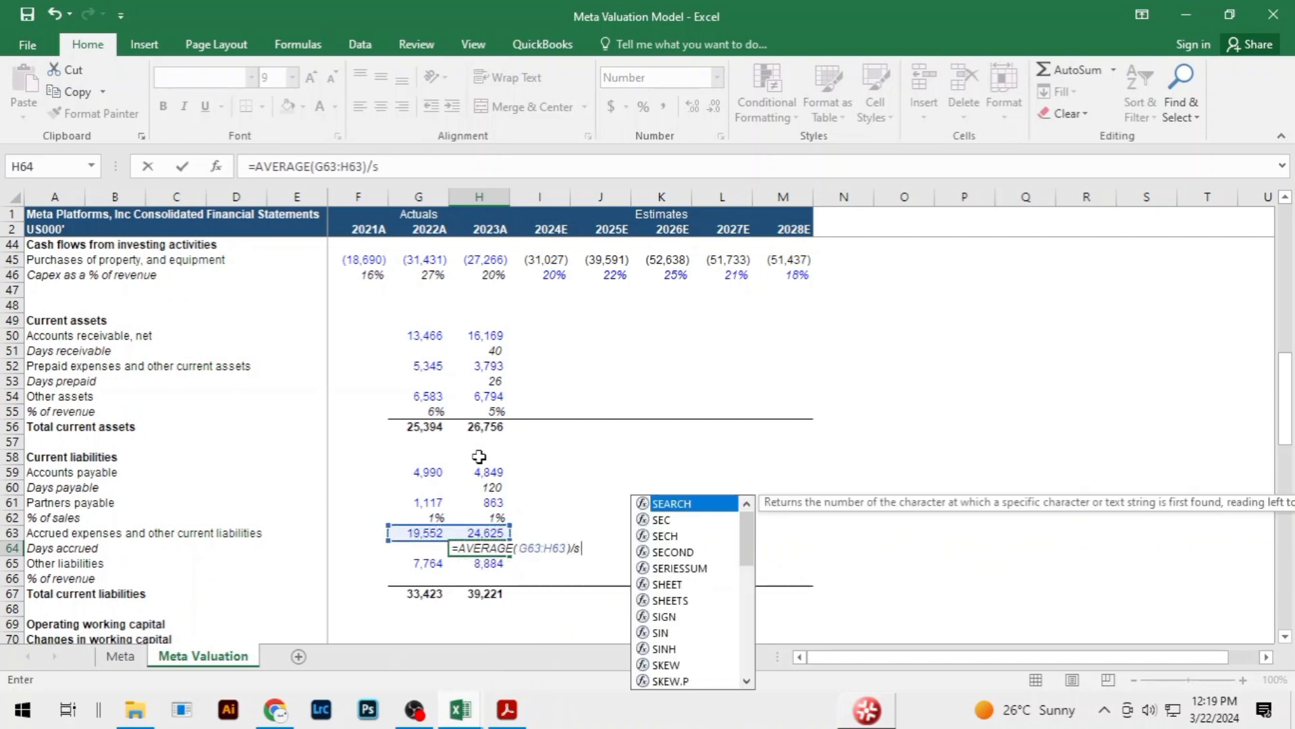
{"action": "type", "text": "um("}
{"action": "key", "text": "Up"}
{"action": "key", "text": "Up"}
{"action": "key", "text": "Up"}
{"action": "key", "text": "Up"}
{"action": "key", "text": "Up"}
{"action": "key", "text": "Up"}
{"action": "key", "text": "Up"}
{"action": "key", "text": "Up"}
{"action": "key", "text": "Up"}
{"action": "key", "text": "Up"}
{"action": "key", "text": "Up"}
{"action": "key", "text": "Up"}
{"action": "key", "text": "Up"}
{"action": "key", "text": "Up"}
{"action": "key", "text": "Up"}
{"action": "key", "text": "Up"}
{"action": "key", "text": "Up"}
{"action": "key", "text": "Up"}
{"action": "key", "text": "Up"}
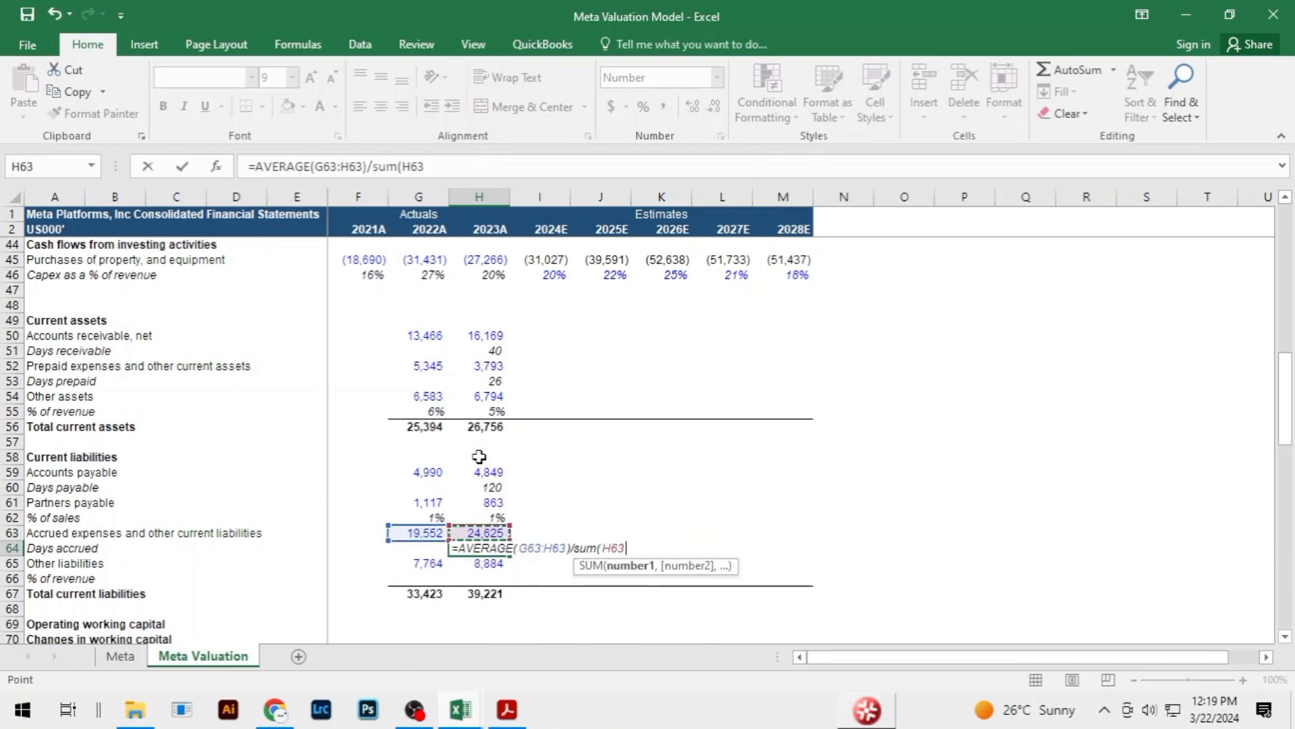
{"action": "key", "text": "Up"}
{"action": "key", "text": "Up"}
{"action": "key", "text": "Up"}
{"action": "key", "text": "Up"}
{"action": "key", "text": "Up"}
{"action": "key", "text": "Up"}
{"action": "key", "text": "Up"}
{"action": "key", "text": "Up"}
{"action": "key", "text": "Up"}
{"action": "key", "text": "Up"}
{"action": "key", "text": "Up"}
{"action": "key", "text": "Up"}
{"action": "key", "text": "Up"}
{"action": "key", "text": "Up"}
{"action": "key", "text": "Up"}
{"action": "key", "text": "Up"}
{"action": "key", "text": "Up"}
{"action": "key", "text": "Up"}
{"action": "key", "text": "Up"}
{"action": "key", "text": "Up"}
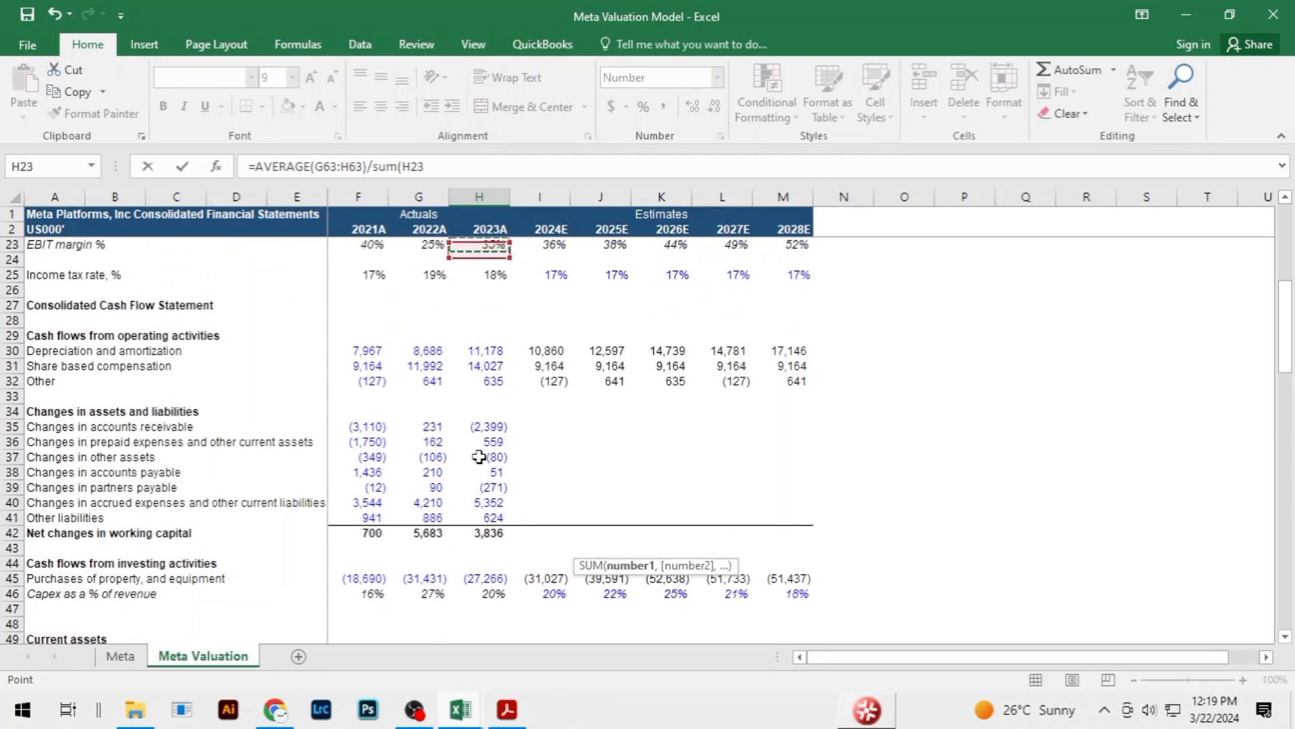
{"action": "key", "text": "Down"}
{"action": "key", "text": "Down"}
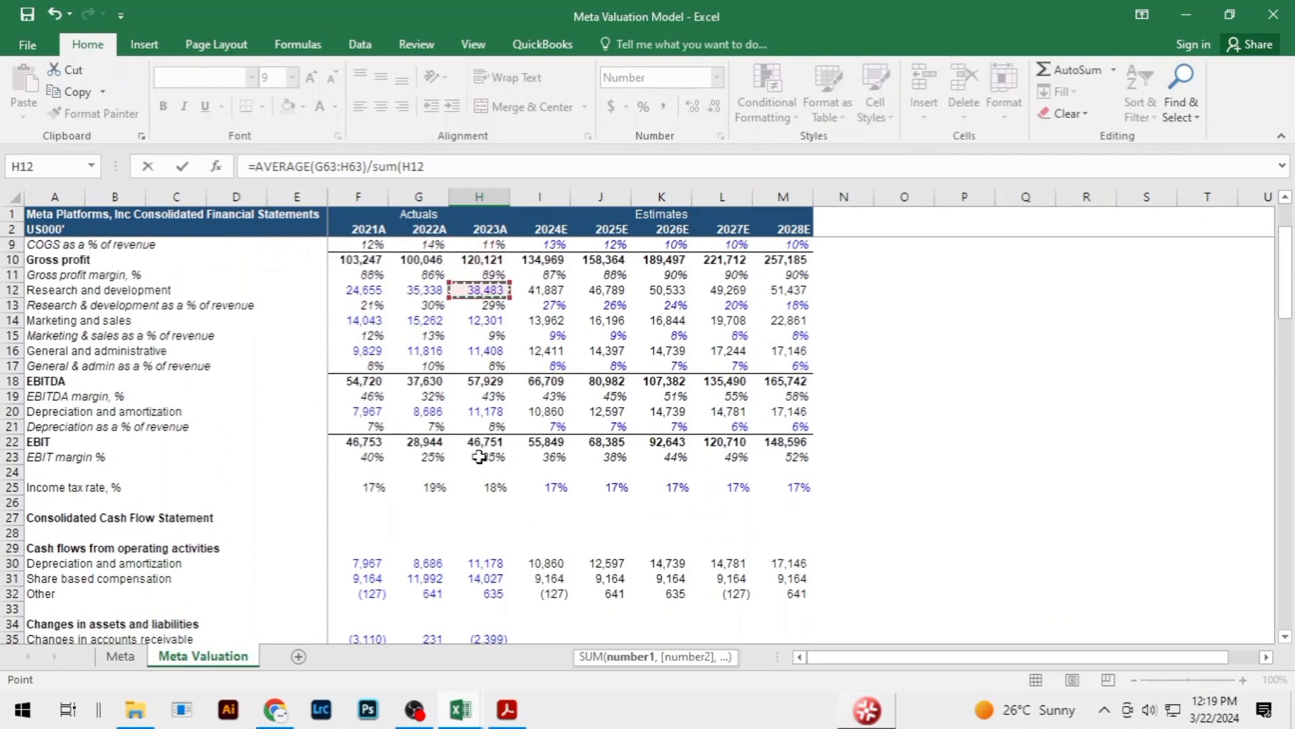
{"action": "type", "text": ","}
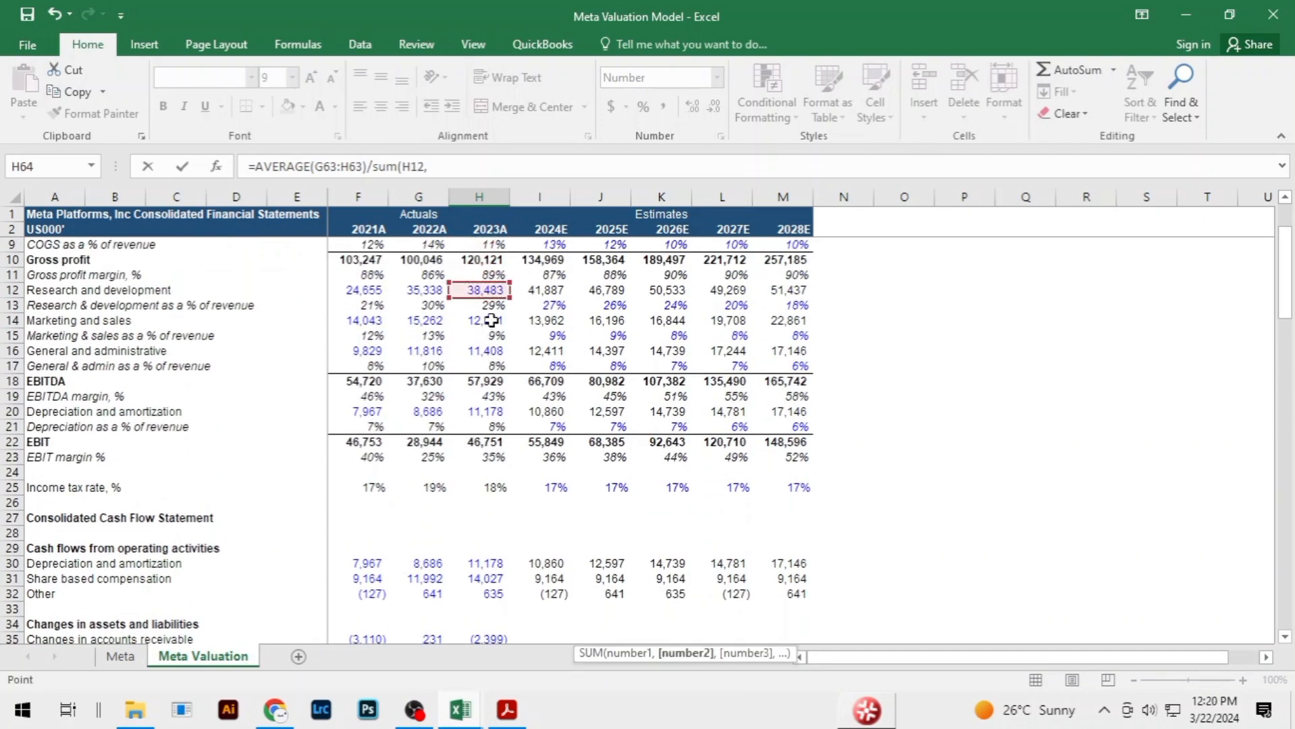
{"action": "left_click", "coordinate": [491, 320]}
{"action": "type", "text": ","}
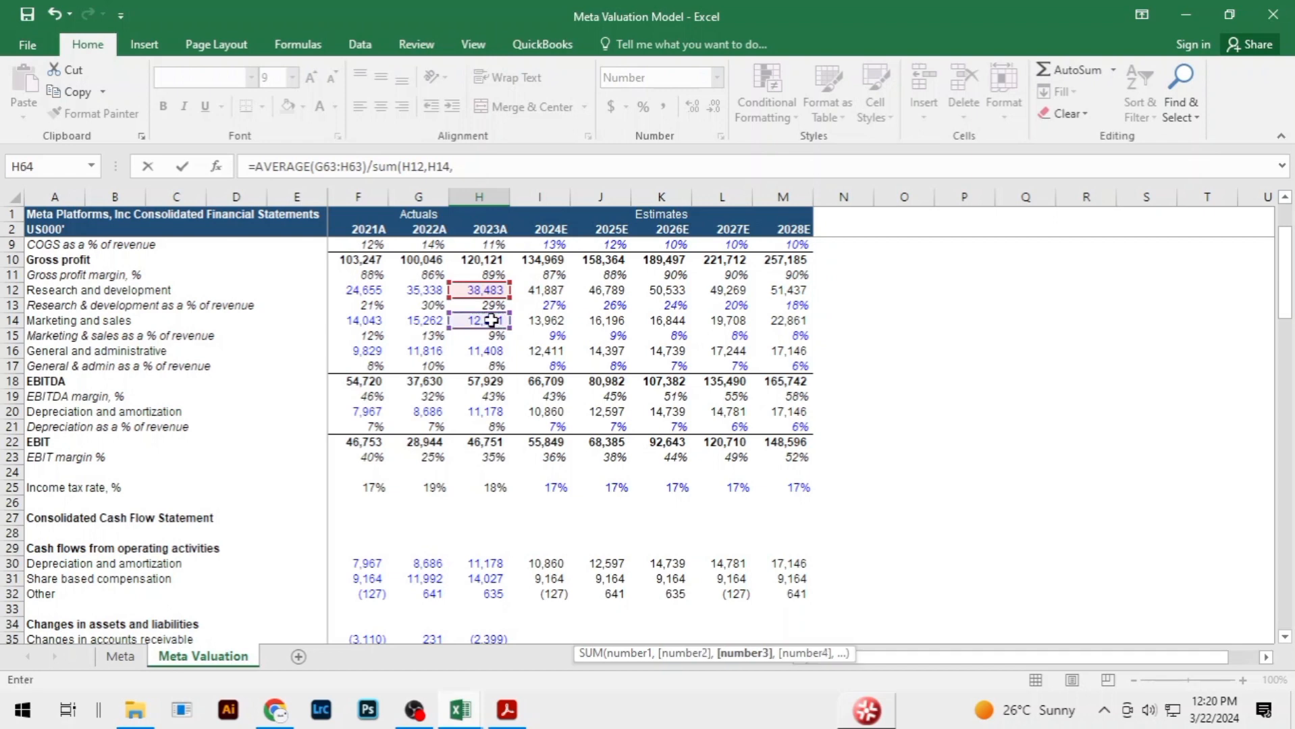
{"action": "left_click", "coordinate": [490, 349]}
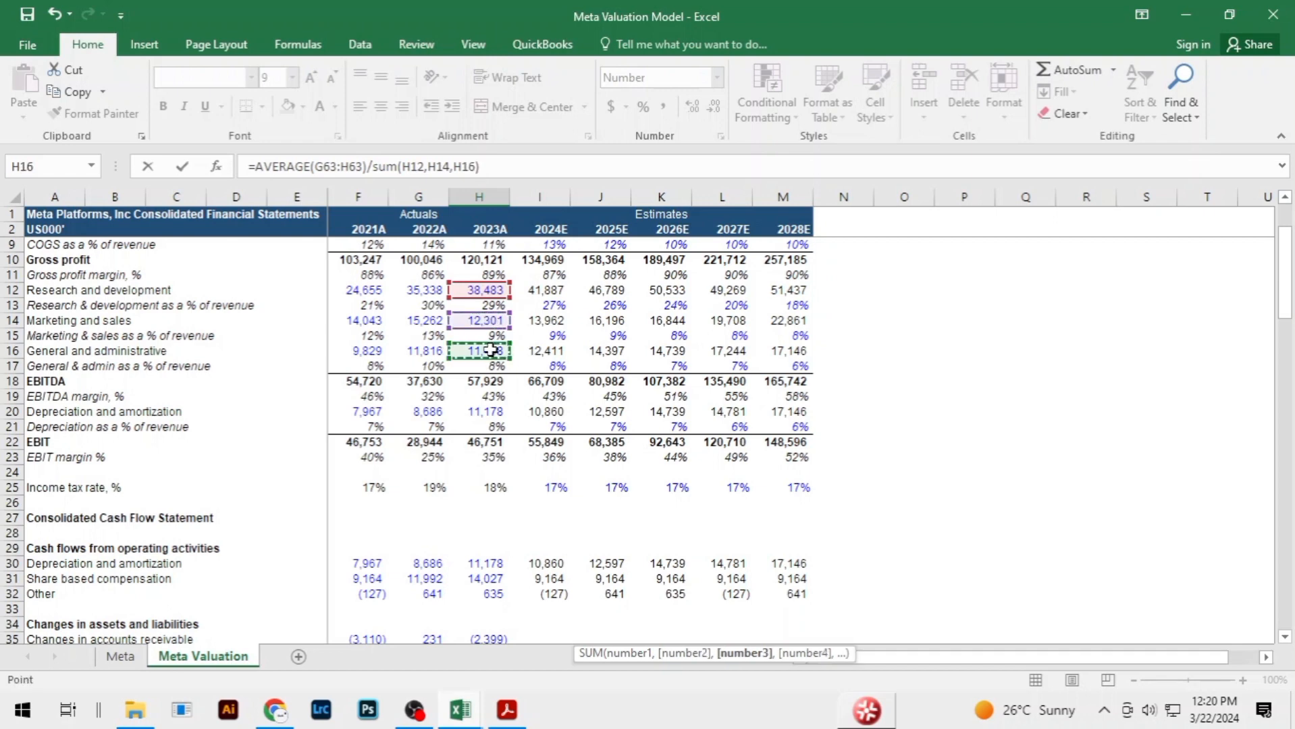
{"action": "type", "text": ")*360"}
{"action": "key", "text": "Return"}
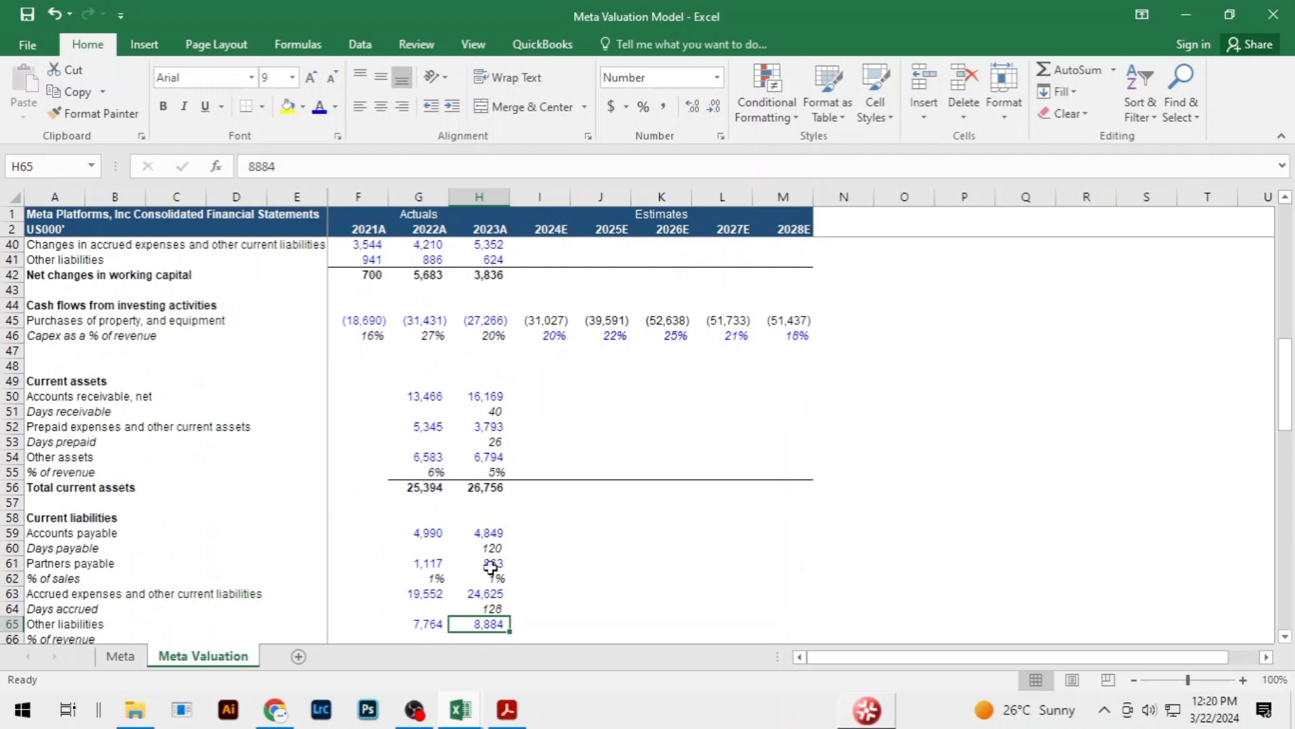
Calculate 2022A other liabilities as a percentage of revenue in G66 with the formula =G65/G6
{"action": "scroll", "coordinate": [507, 581], "scroll_direction": "down", "scroll_amount": 1}
{"action": "left_click", "coordinate": [431, 596]}
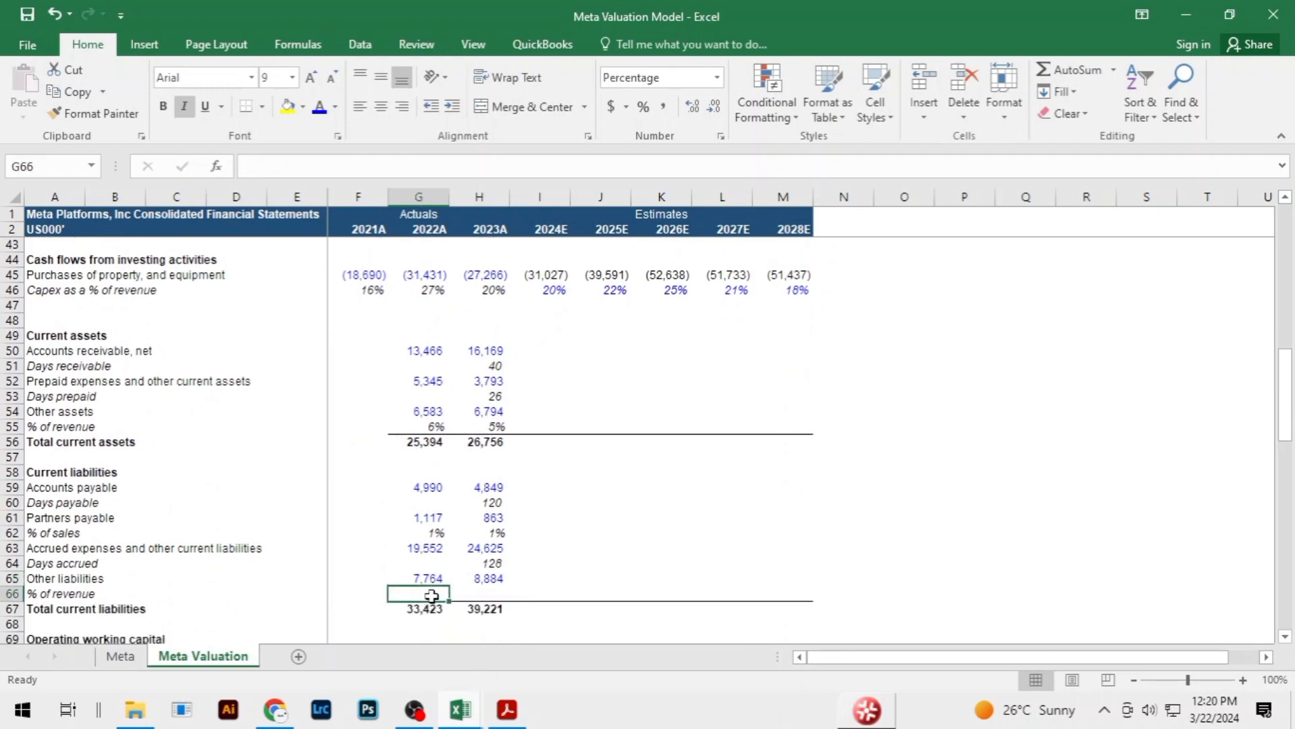
{"action": "type", "text": "="}
{"action": "key", "text": "Up"}
{"action": "type", "text": "/"}
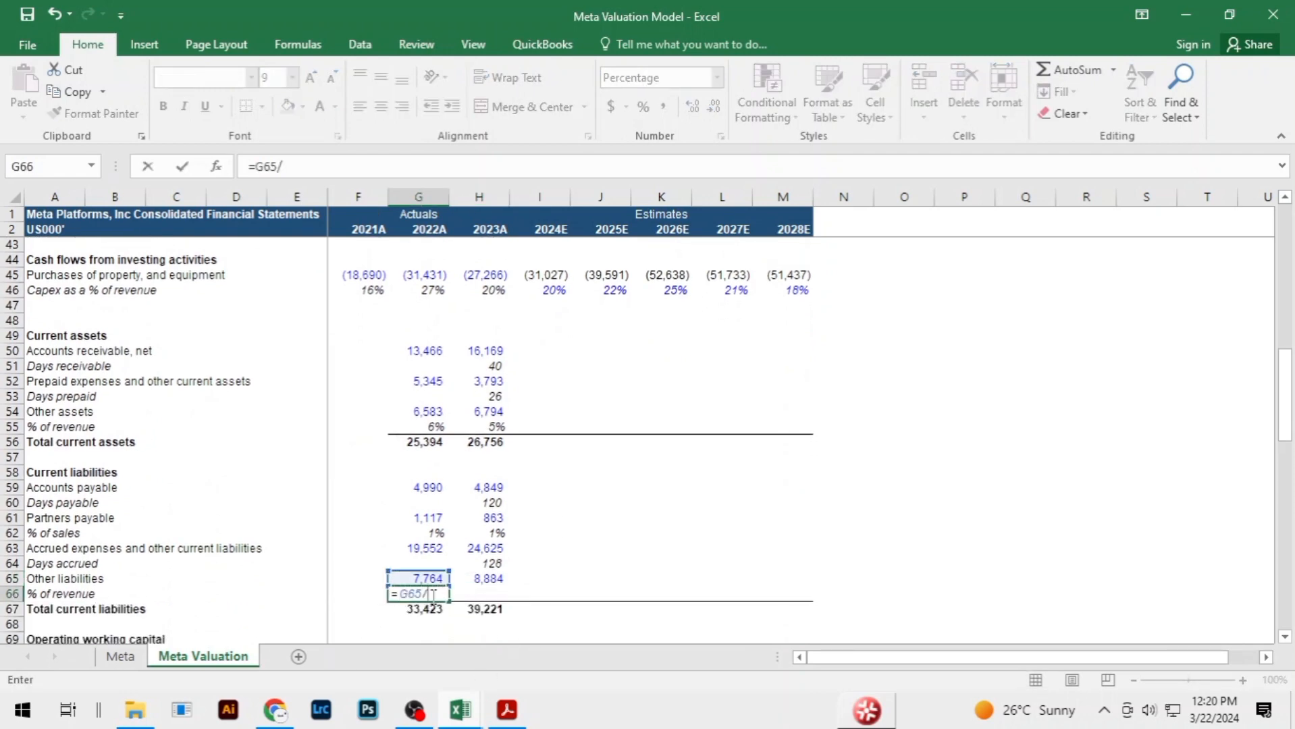
{"action": "key", "text": "Up"}
{"action": "key", "text": "Up"}
{"action": "key", "text": "Up"}
{"action": "key", "text": "Up"}
{"action": "key", "text": "Up"}
{"action": "key", "text": "Up"}
{"action": "key", "text": "Up"}
{"action": "key", "text": "Up"}
{"action": "key", "text": "Up"}
{"action": "key", "text": "Up"}
{"action": "key", "text": "Up"}
{"action": "key", "text": "Up"}
{"action": "key", "text": "Up"}
{"action": "key", "text": "Up"}
{"action": "key", "text": "Up"}
{"action": "key", "text": "Up"}
{"action": "key", "text": "Up"}
{"action": "key", "text": "Up"}
{"action": "key", "text": "Up"}
{"action": "key", "text": "Up"}
{"action": "key", "text": "Up"}
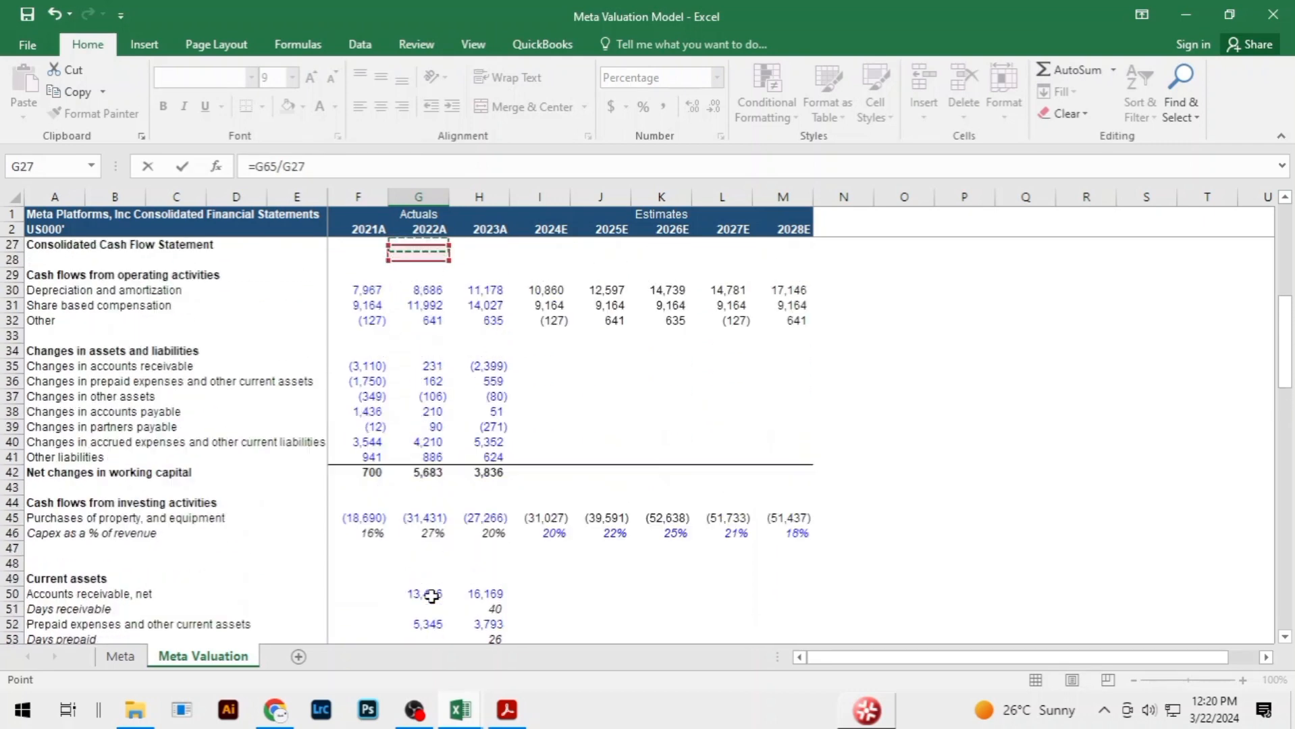
{"action": "key", "text": "Up"}
{"action": "key", "text": "Up"}
{"action": "key", "text": "Up"}
{"action": "key", "text": "Up"}
{"action": "key", "text": "Up"}
{"action": "key", "text": "Up"}
{"action": "key", "text": "Up"}
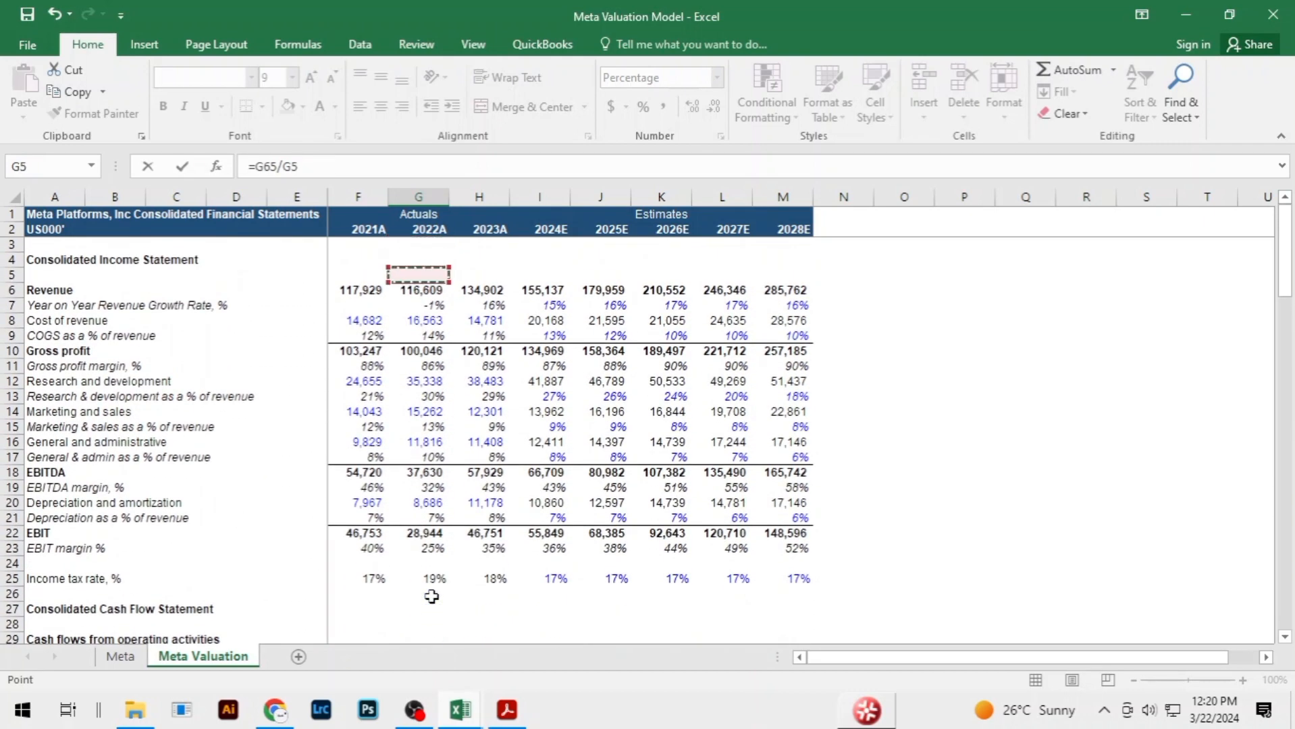
{"action": "key", "text": "Return"}
Fill the other liabilities percentage of revenue formula from G66 across to 2023A in H66
{"action": "key", "text": "Up"}
{"action": "key", "text": "shift+Right"}
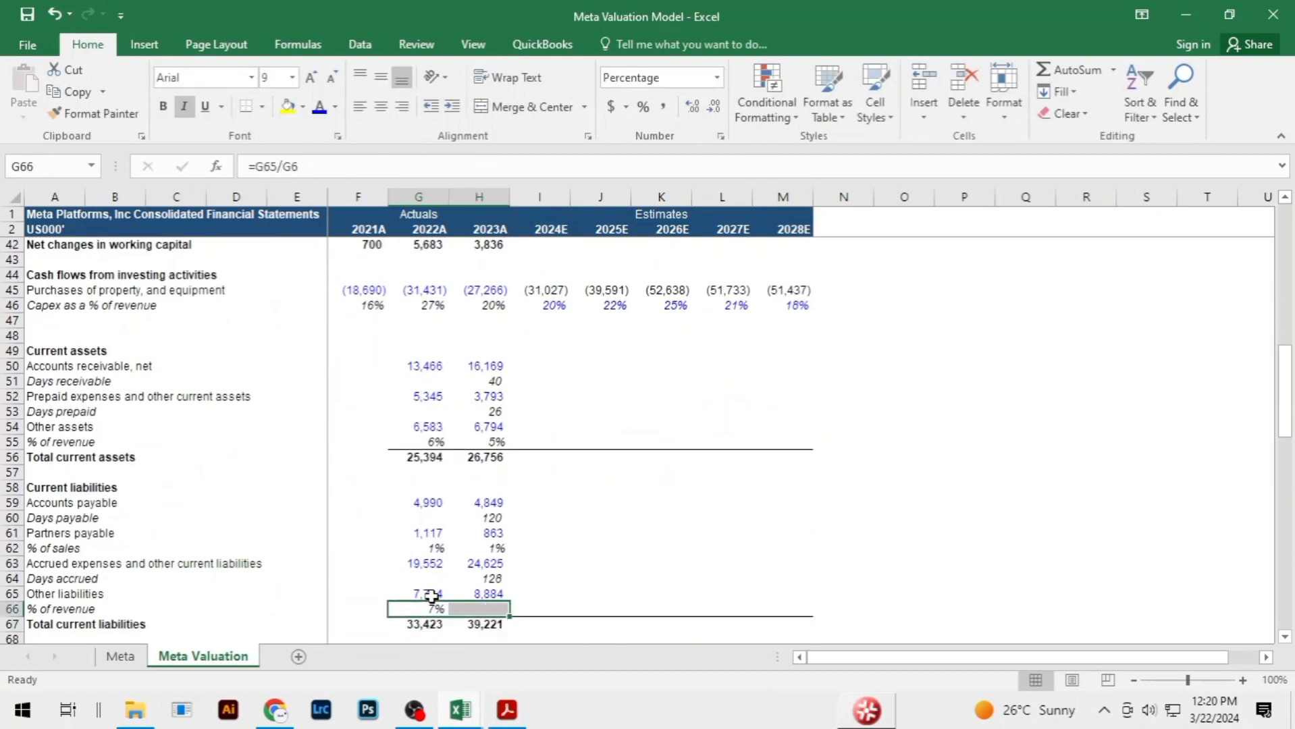
{"action": "key", "text": "ctrl+r"}
{"action": "left_click", "coordinate": [539, 579]}
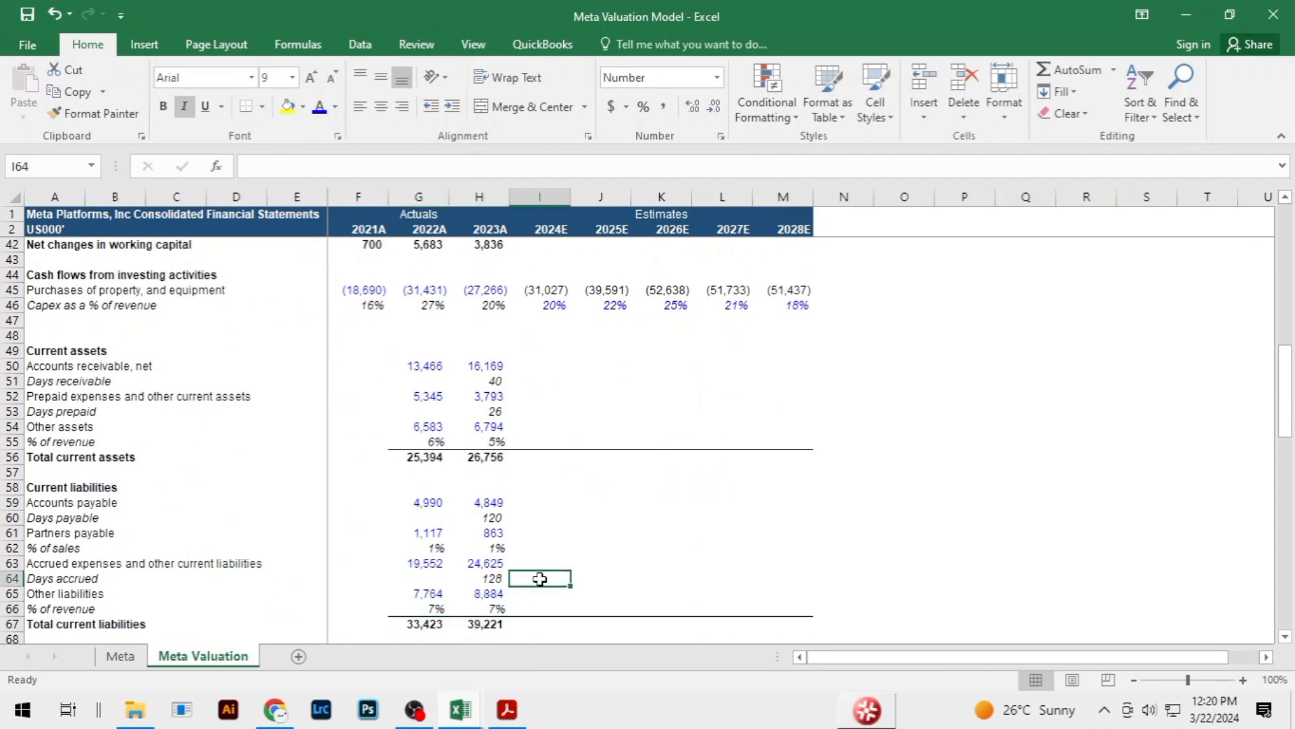
{"action": "left_click", "coordinate": [599, 522]}
{"action": "left_click", "coordinate": [658, 397]}
{"action": "left_click", "coordinate": [694, 507]}
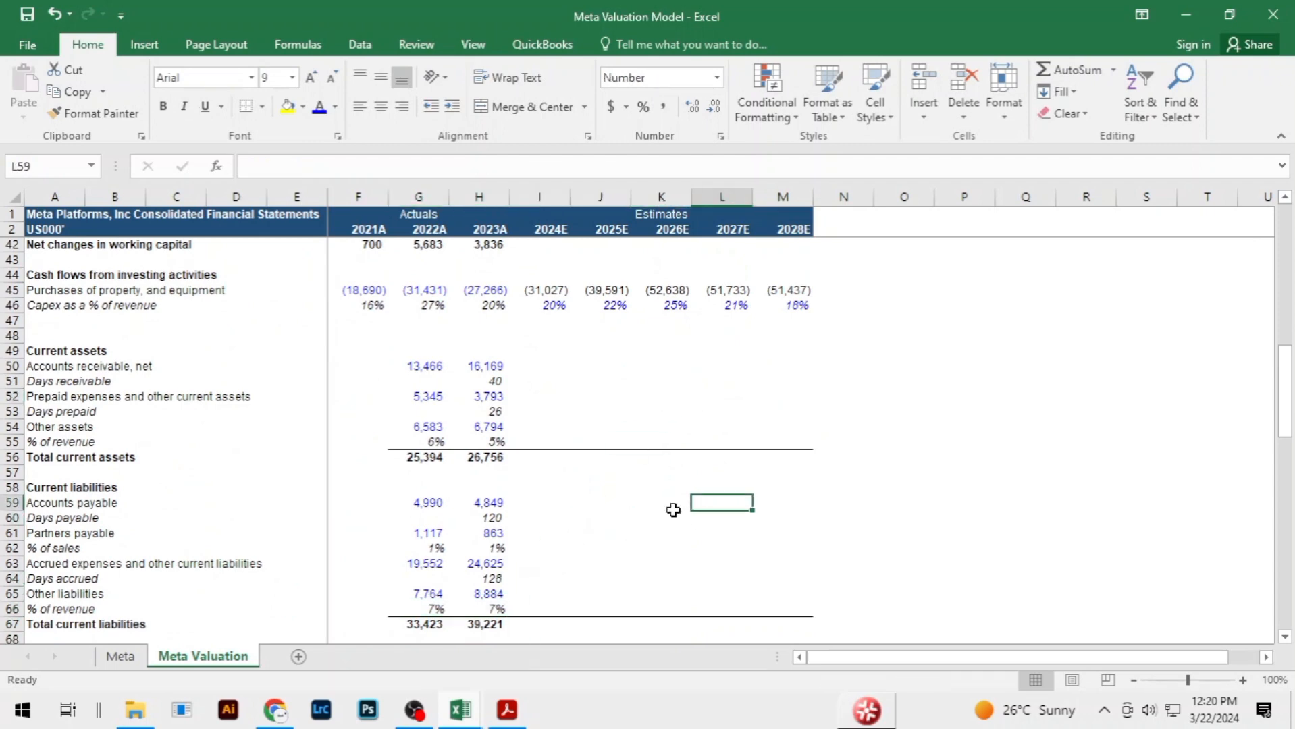
{"action": "scroll", "coordinate": [647, 382], "scroll_direction": "up", "scroll_amount": 3}
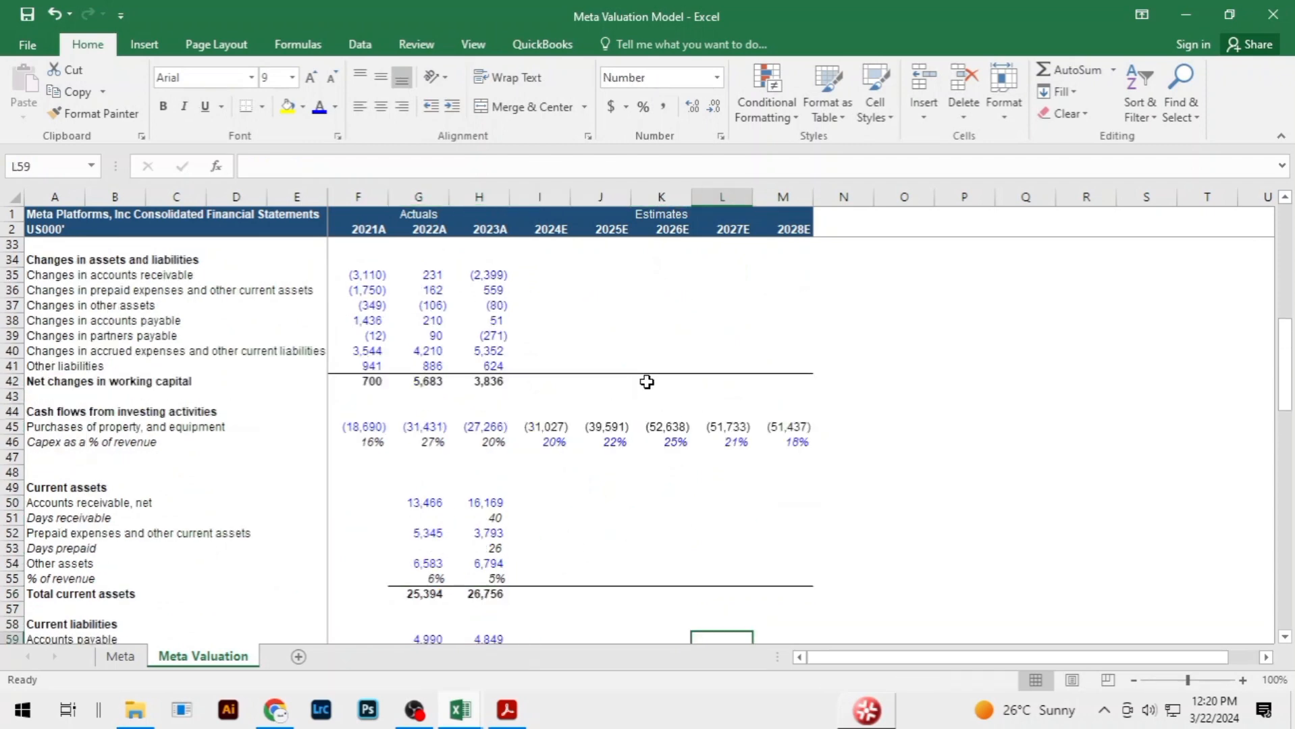
Compare the changes in other assets and accrued expenses rows in Meta Valuation with the current liabilities on the Meta sheet's balance sheet
{"action": "left_click", "coordinate": [112, 315]}
{"action": "left_click_drag", "start_coordinate": [49, 305], "coordinate": [503, 307]}
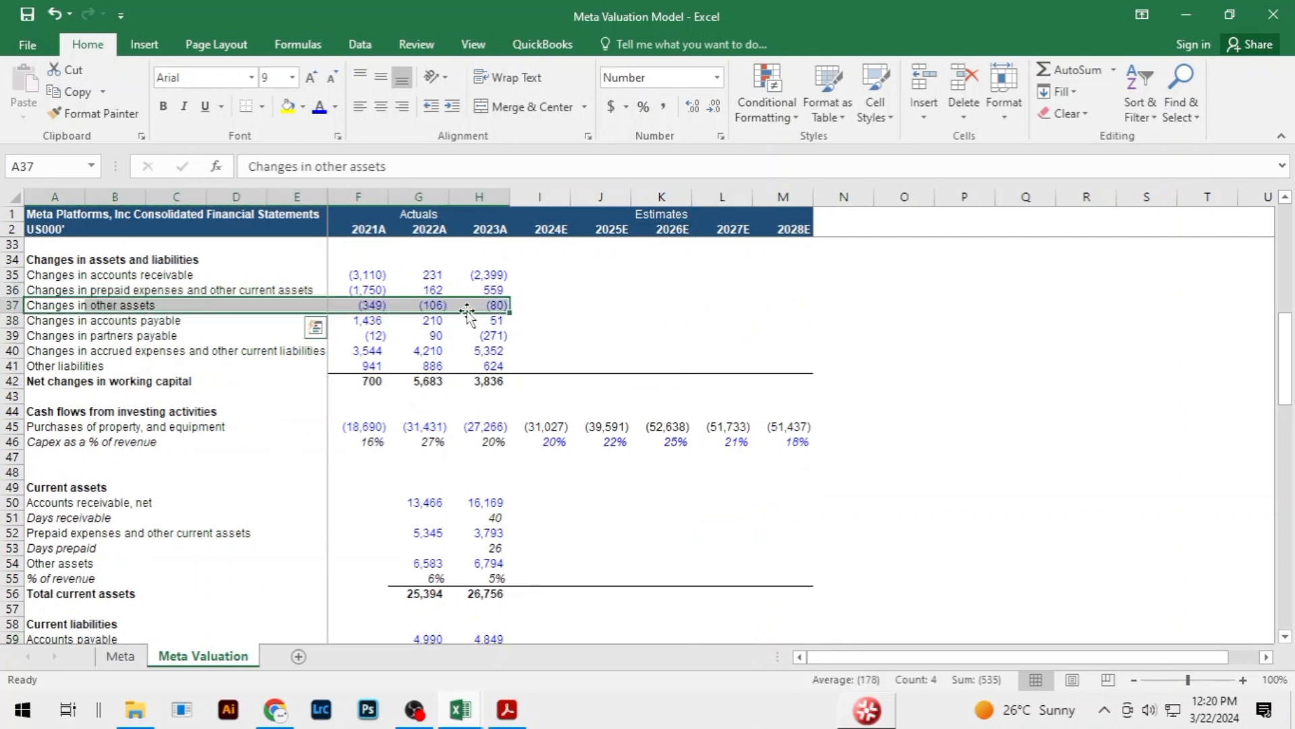
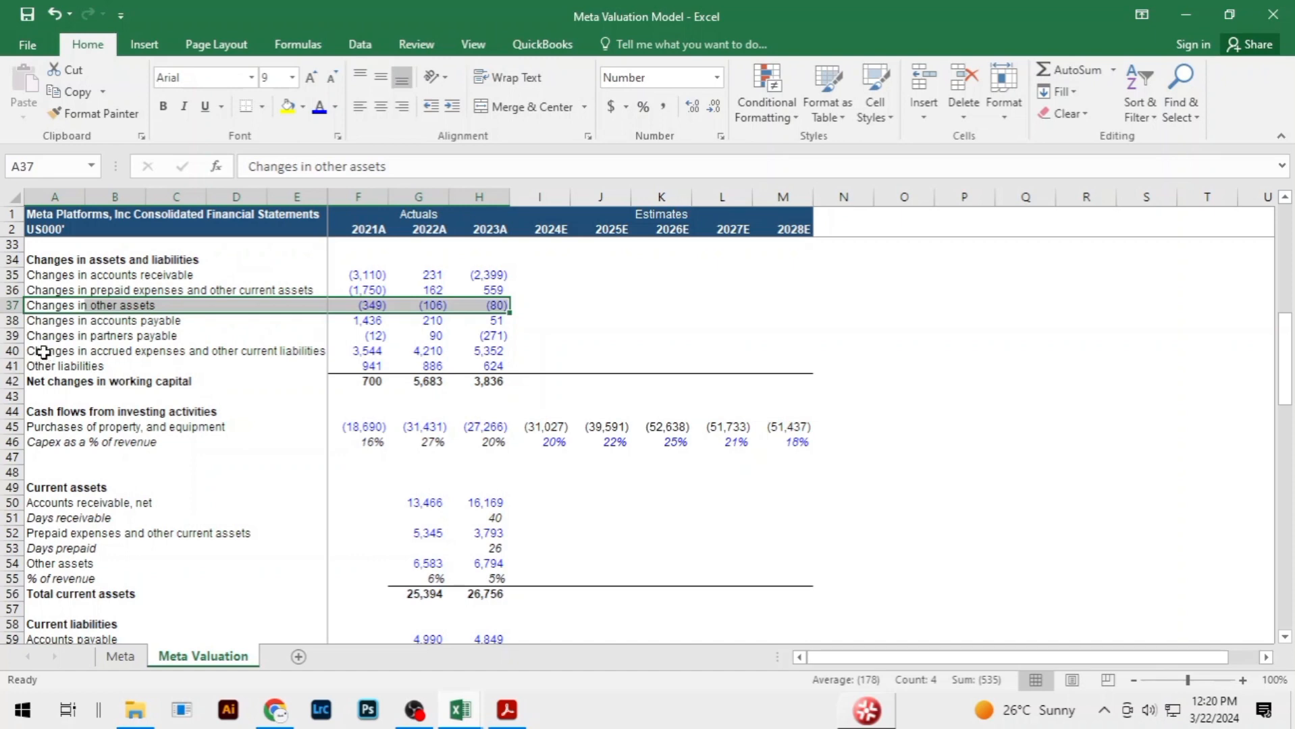
{"action": "mouse_move", "coordinate": [43, 352]}
{"action": "left_mouse_down"}
{"action": "mouse_move", "coordinate": [205, 340]}
{"action": "mouse_move", "coordinate": [476, 351]}
{"action": "left_mouse_up"}
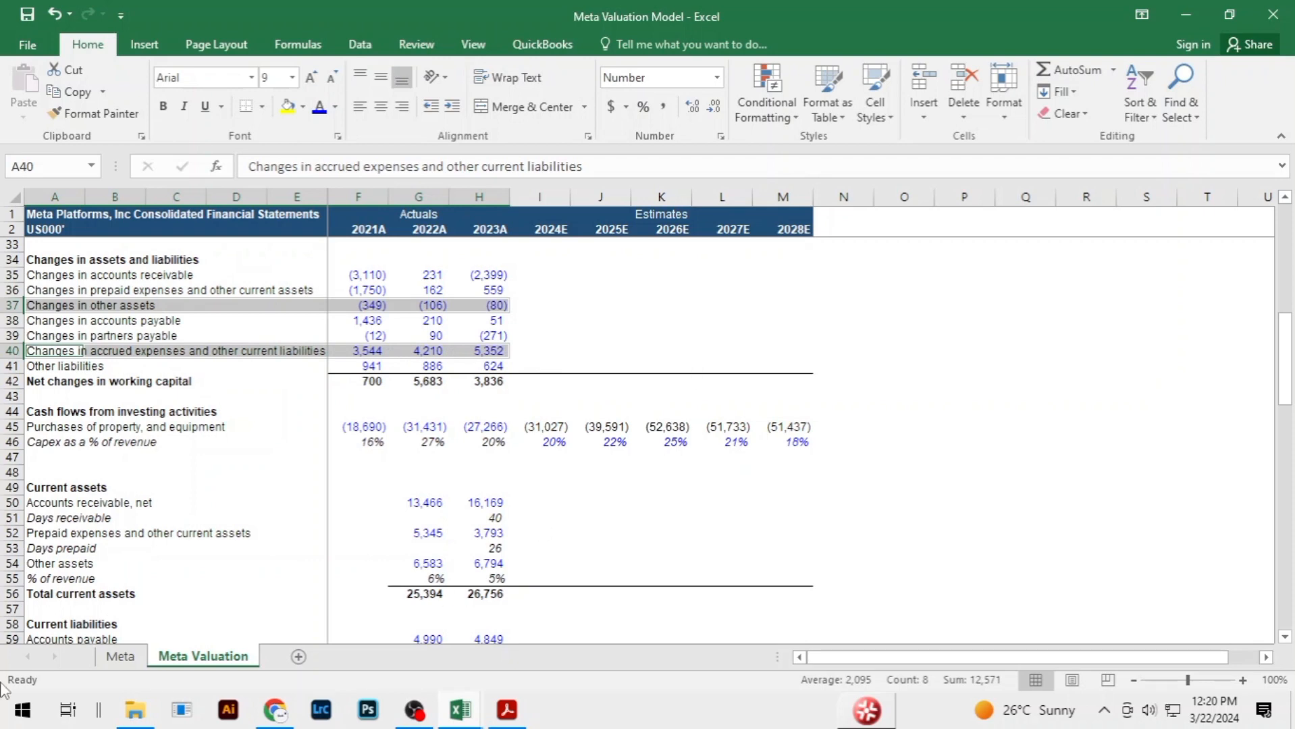
{"action": "left_click", "coordinate": [121, 656]}
{"action": "scroll", "coordinate": [222, 472], "scroll_direction": "down", "scroll_amount": 20}
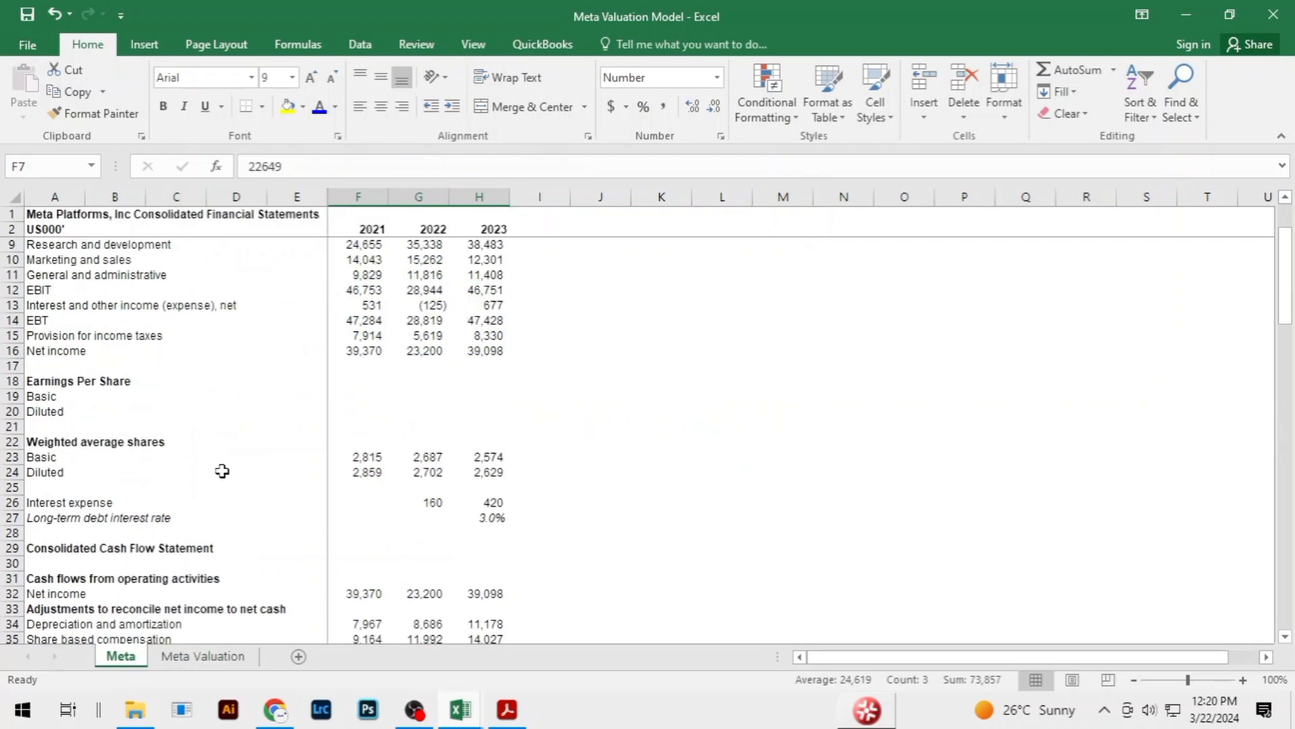
{"action": "scroll", "coordinate": [222, 472], "scroll_direction": "down", "scroll_amount": 5}
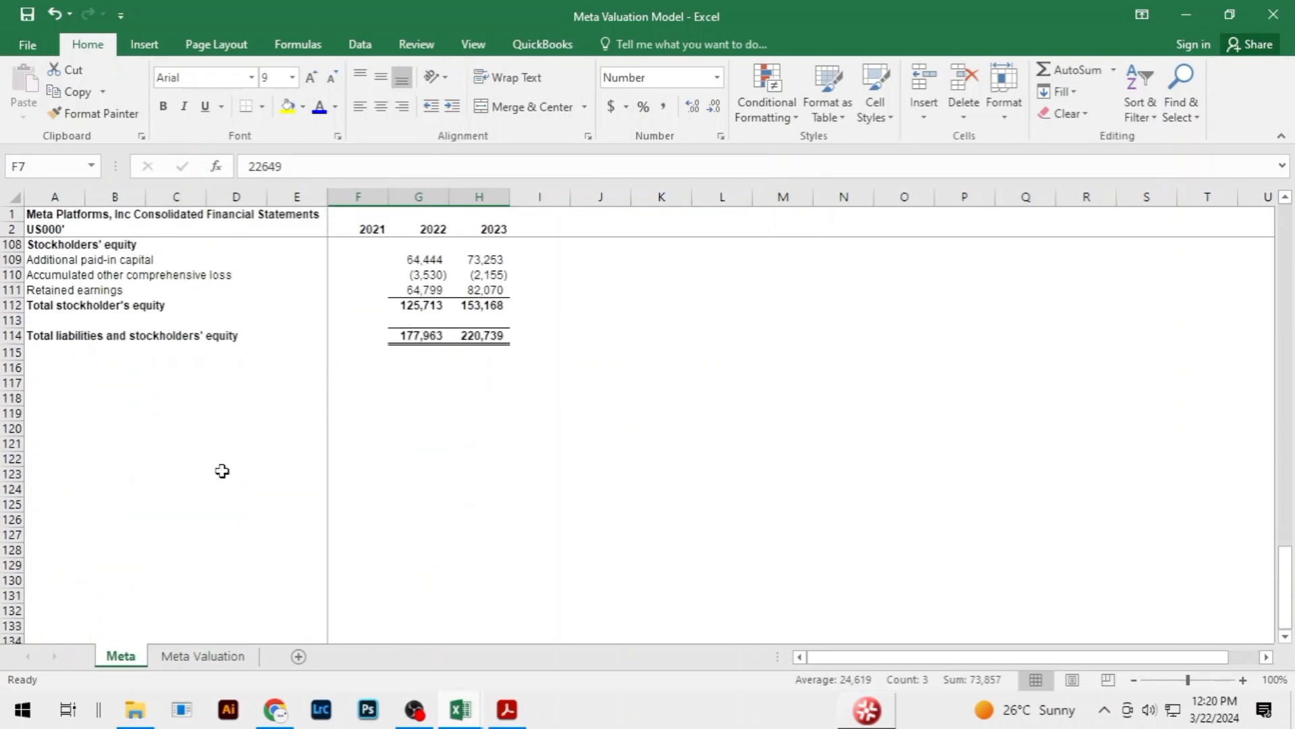
{"action": "scroll", "coordinate": [223, 472], "scroll_direction": "up", "scroll_amount": 6}
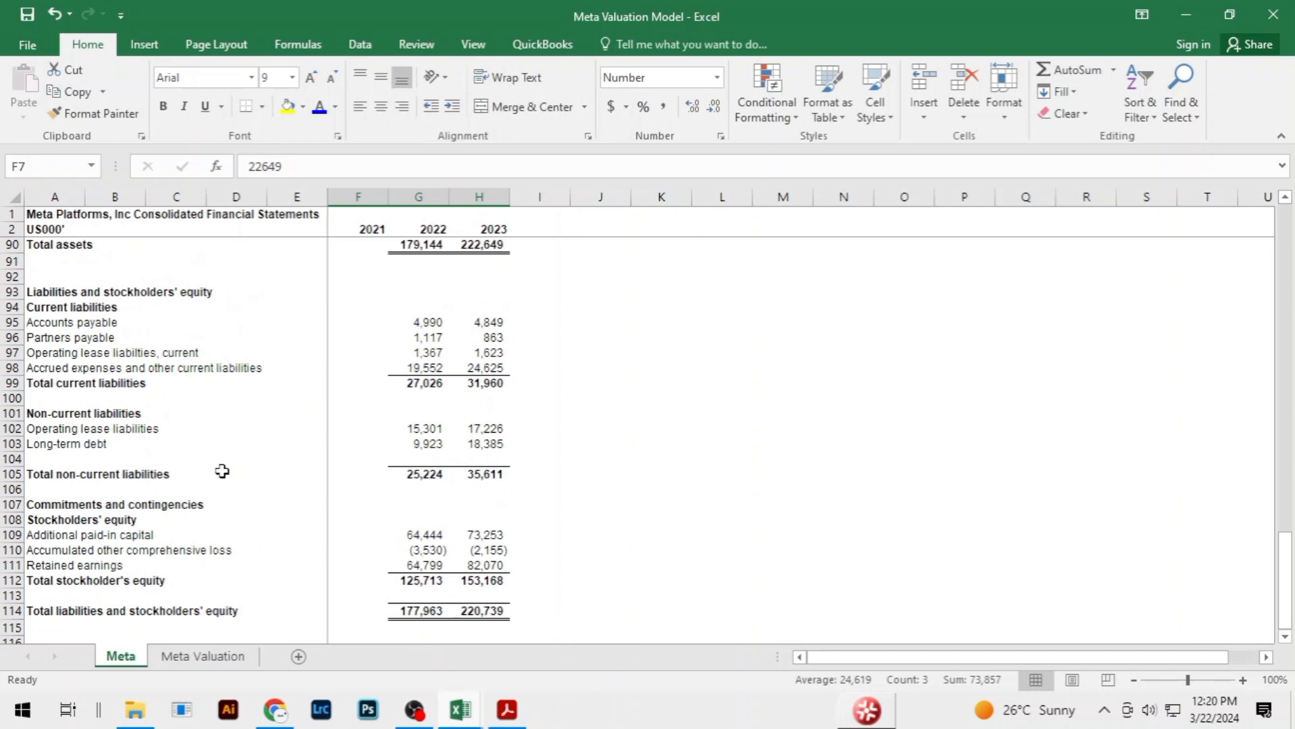
{"action": "scroll", "coordinate": [222, 471], "scroll_direction": "up", "scroll_amount": 1}
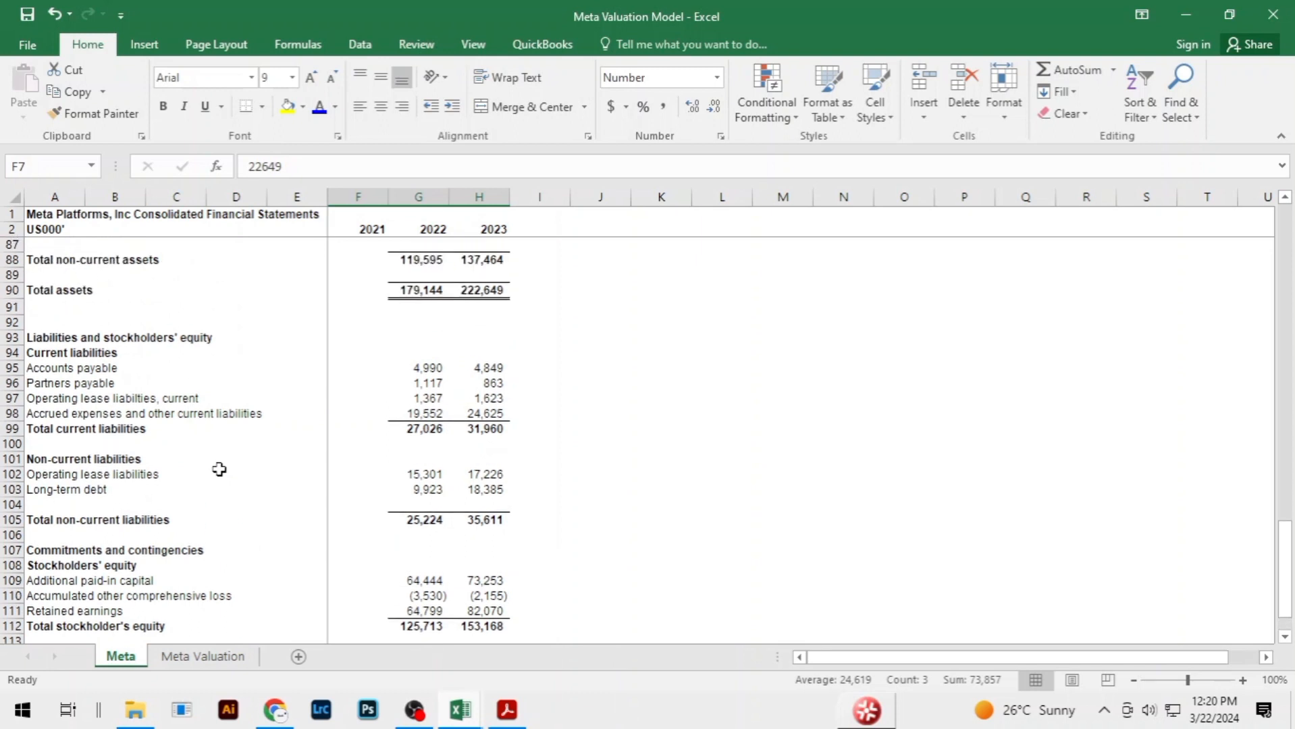
{"action": "scroll", "coordinate": [219, 469], "scroll_direction": "up", "scroll_amount": 2}
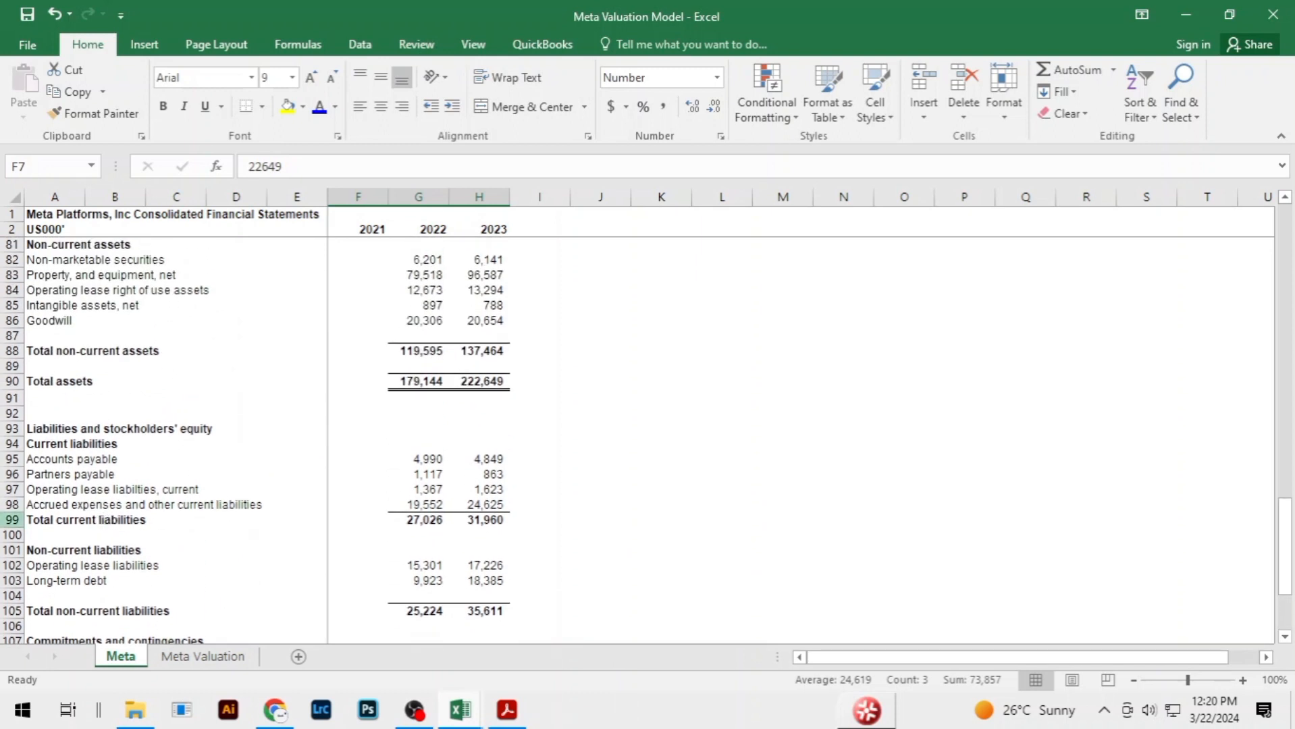
{"action": "left_click", "coordinate": [48, 503]}
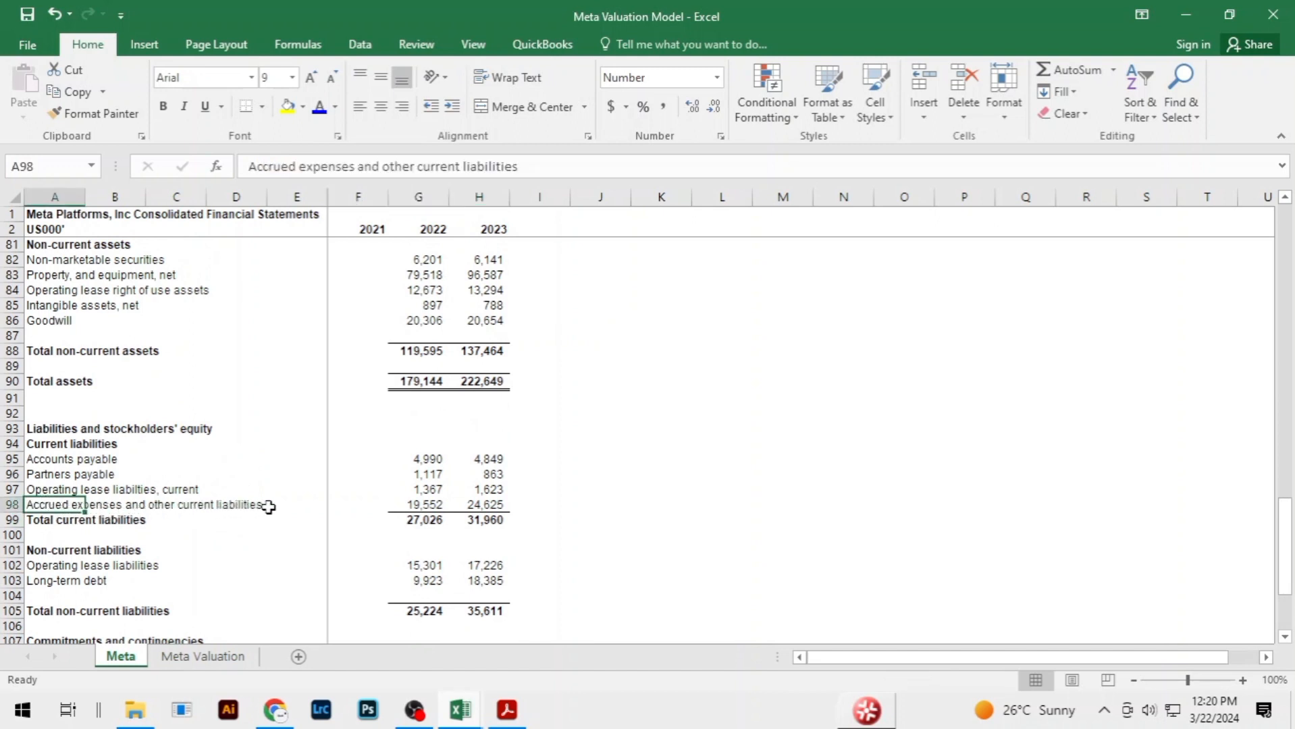
{"action": "left_click", "coordinate": [42, 476]}
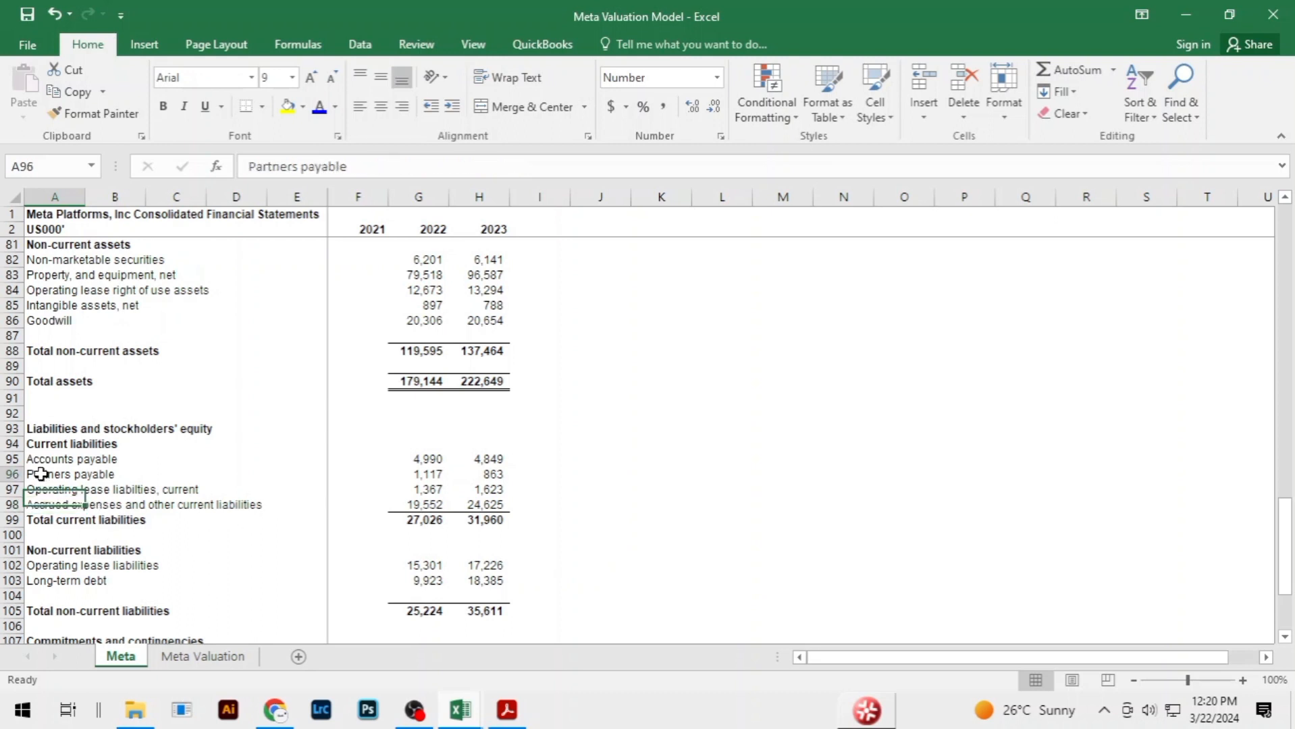
{"action": "left_click", "coordinate": [80, 505]}
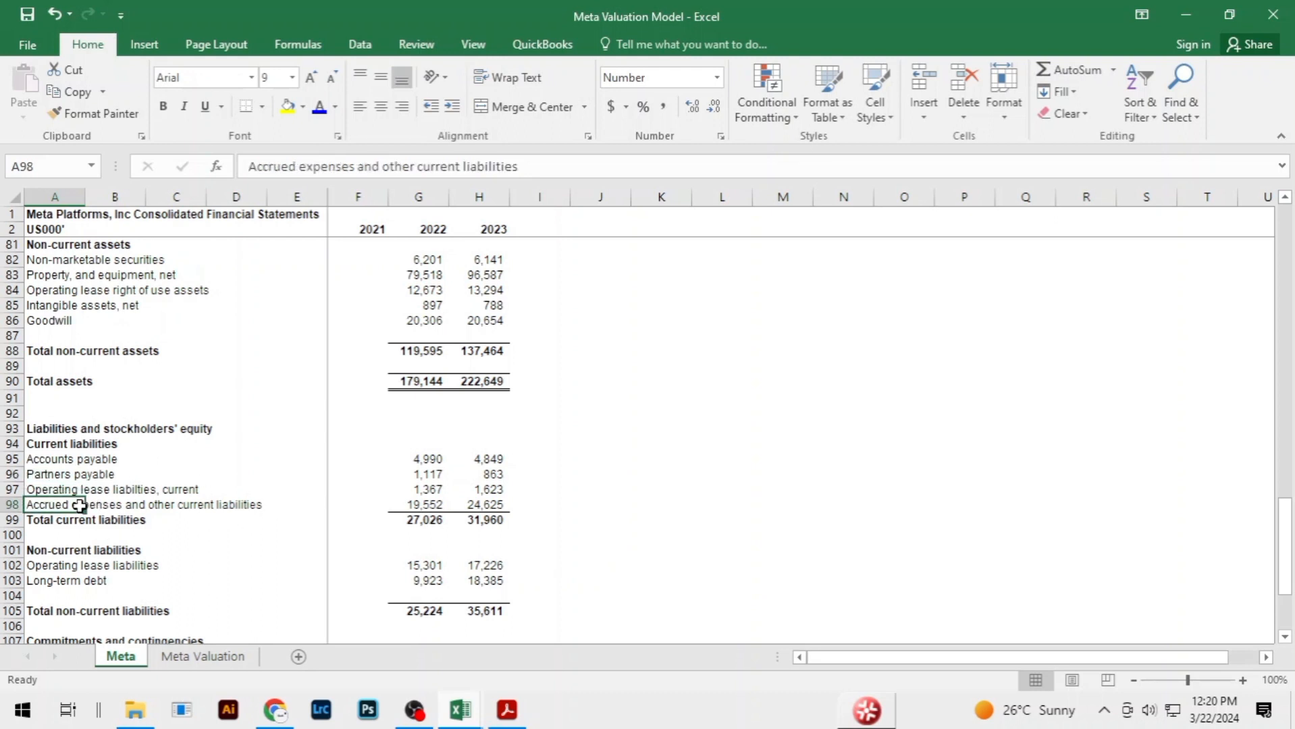
Examine the current and non-current asset lines of the Meta sheet's balance sheet, from prepaid expenses to intangible assets
{"action": "scroll", "coordinate": [80, 506], "scroll_direction": "up", "scroll_amount": 1}
{"action": "scroll", "coordinate": [91, 443], "scroll_direction": "up", "scroll_amount": 2}
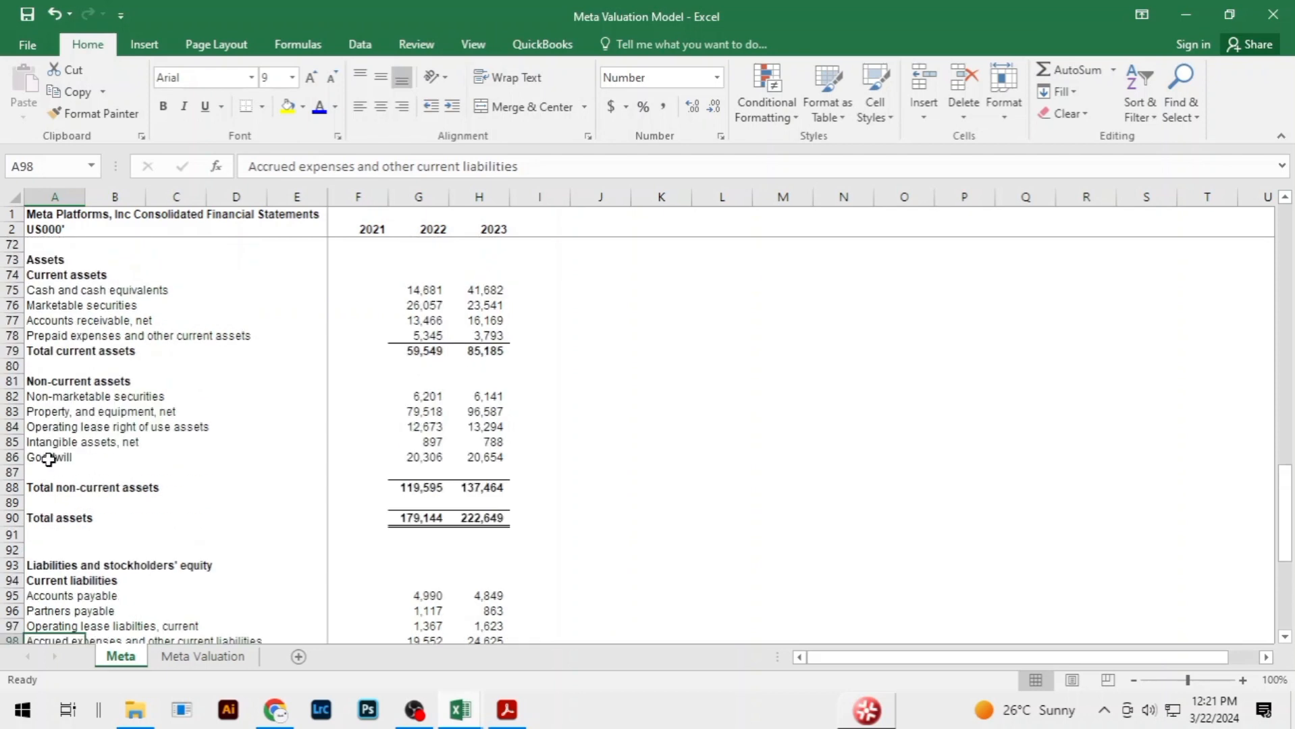
{"action": "scroll", "coordinate": [60, 446], "scroll_direction": "up", "scroll_amount": 1}
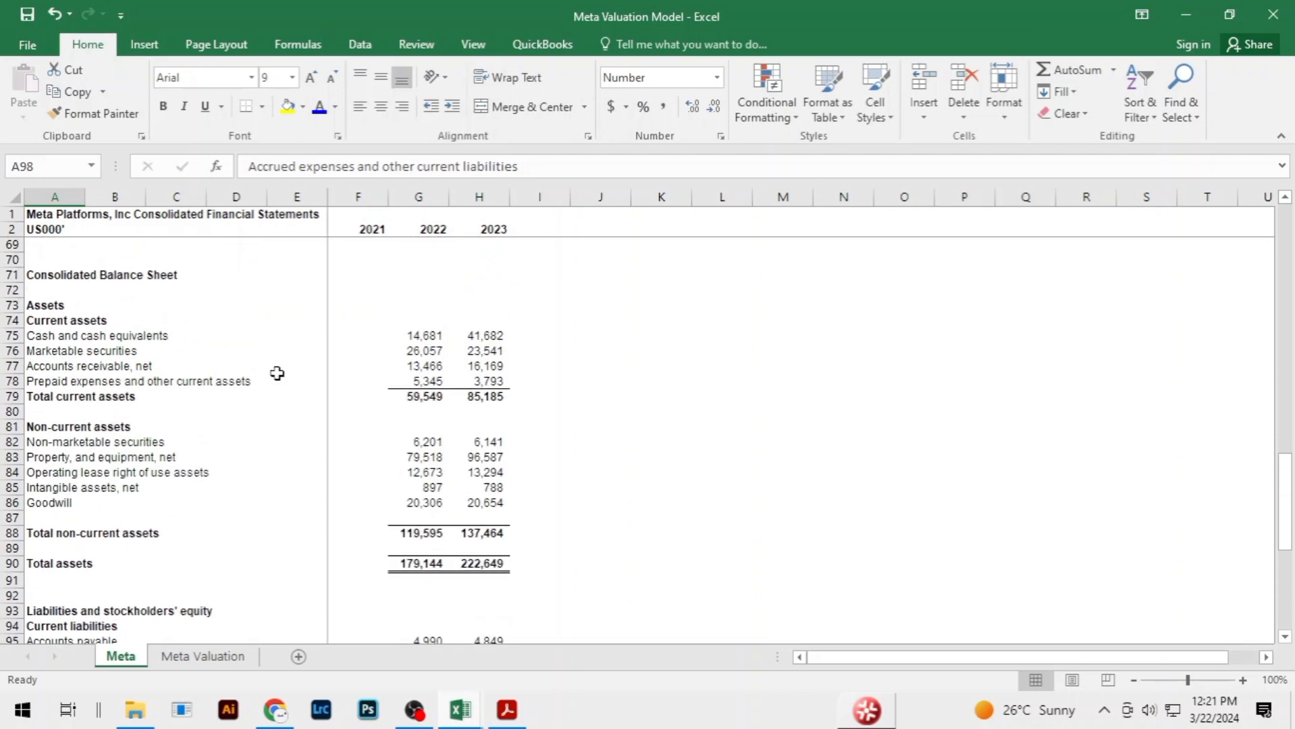
{"action": "left_click", "coordinate": [31, 383]}
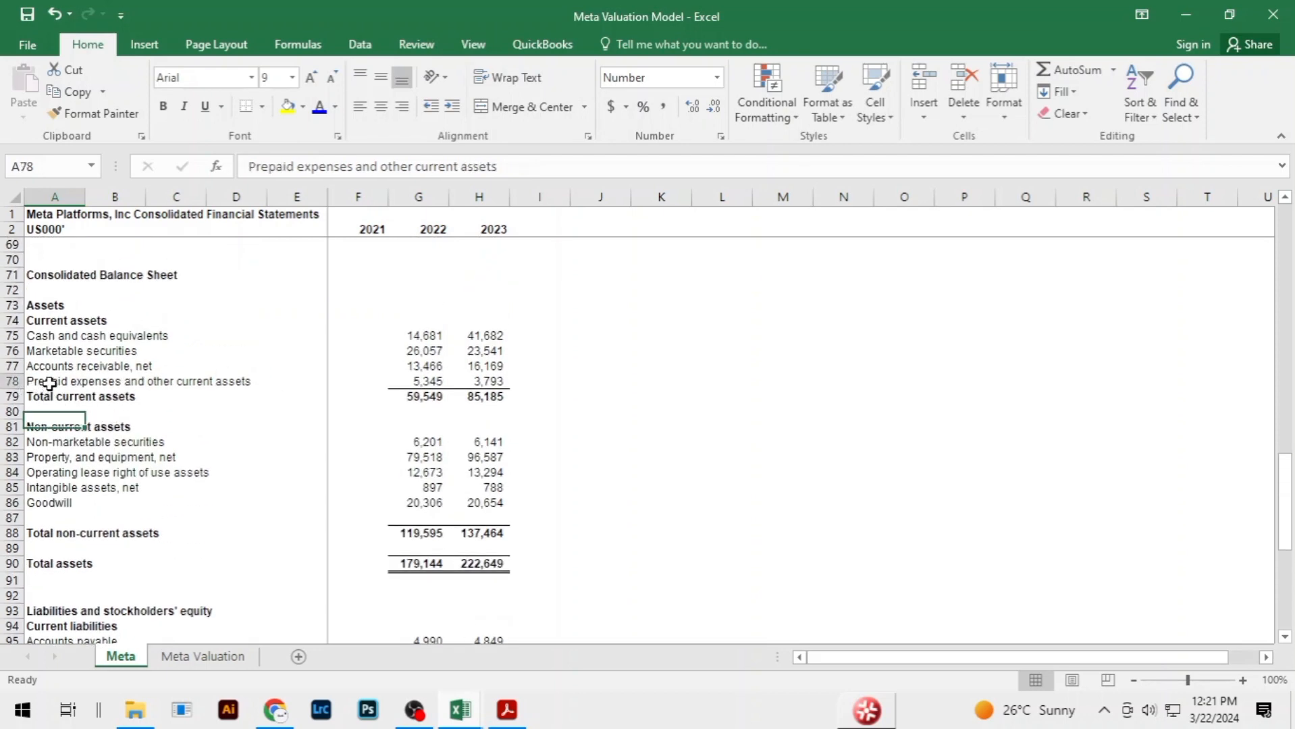
{"action": "left_click", "coordinate": [108, 472]}
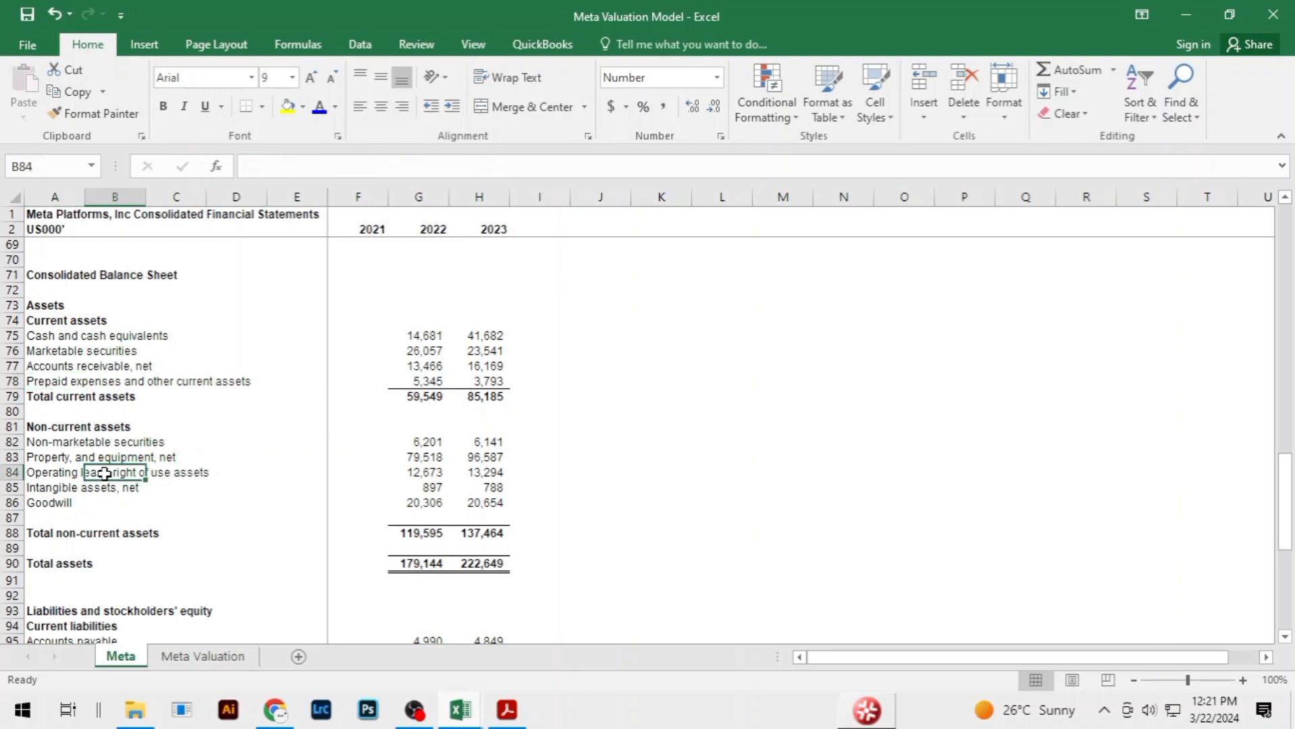
{"action": "scroll", "coordinate": [106, 473], "scroll_direction": "down", "scroll_amount": 3}
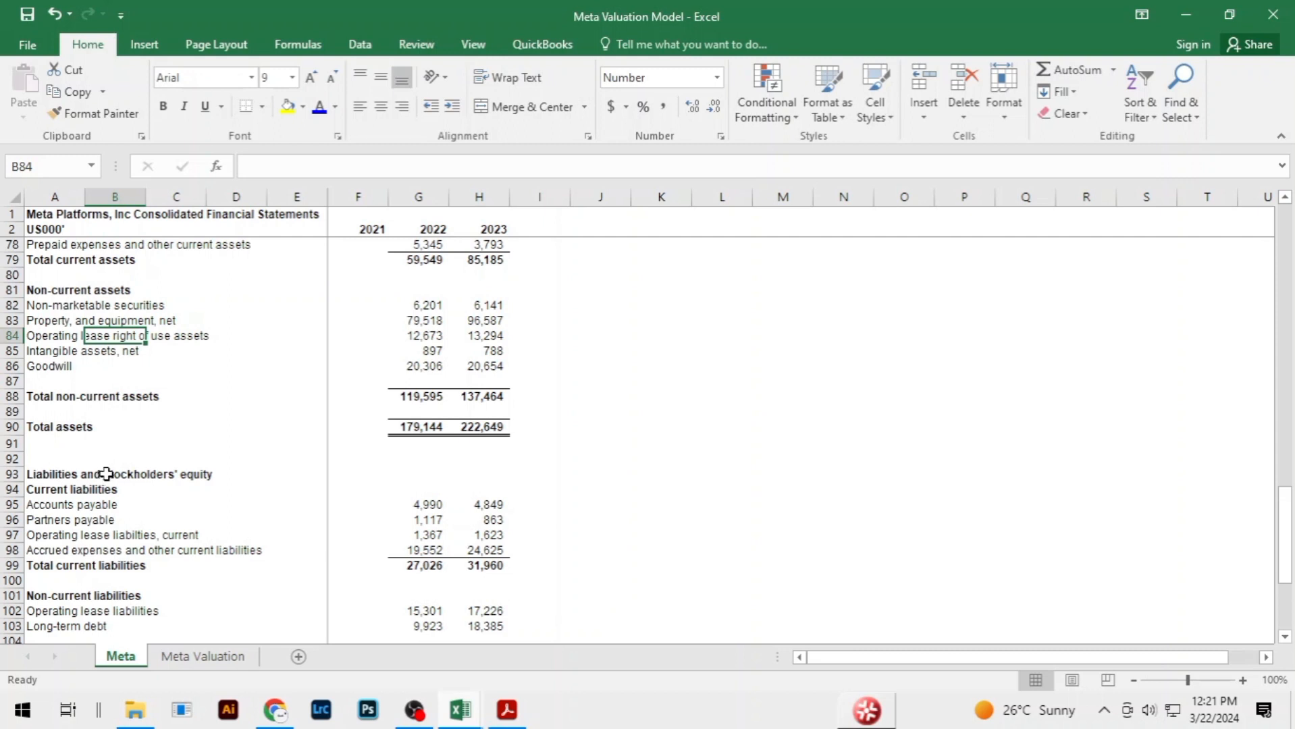
{"action": "scroll", "coordinate": [106, 473], "scroll_direction": "up", "scroll_amount": 1}
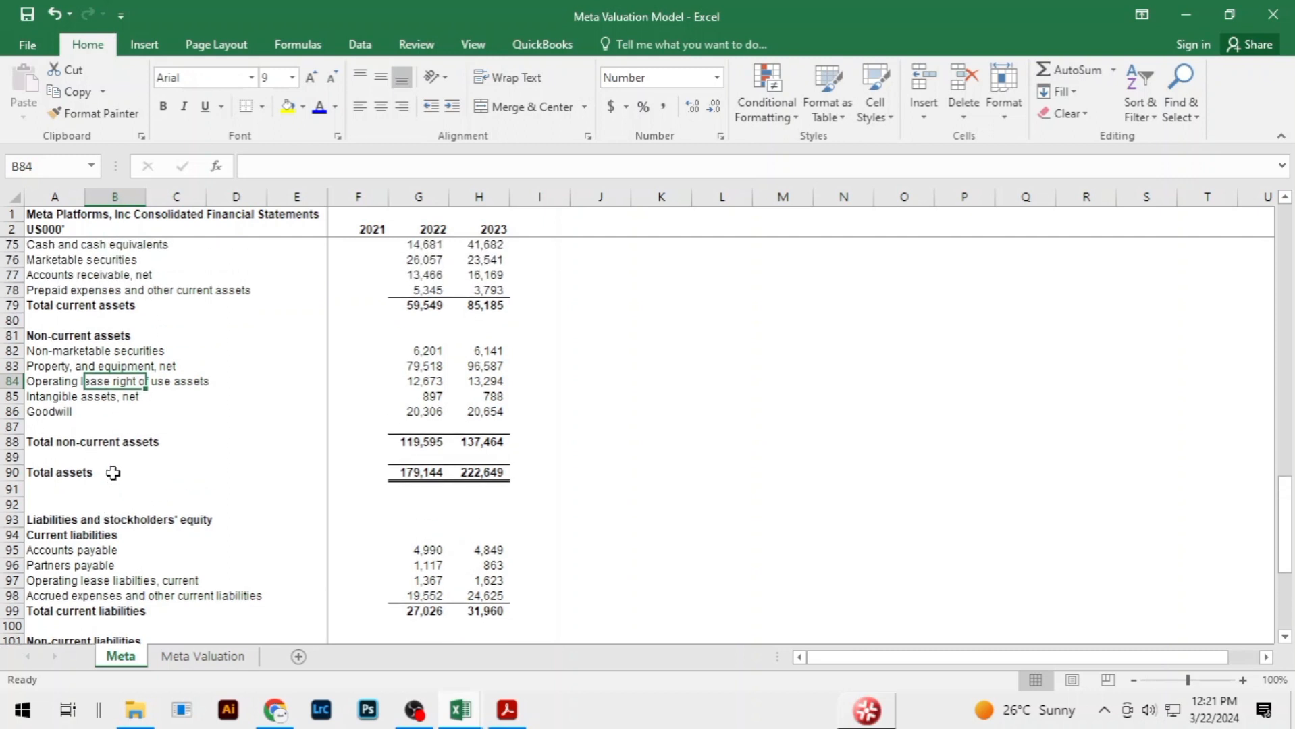
{"action": "scroll", "coordinate": [112, 473], "scroll_direction": "up", "scroll_amount": 1}
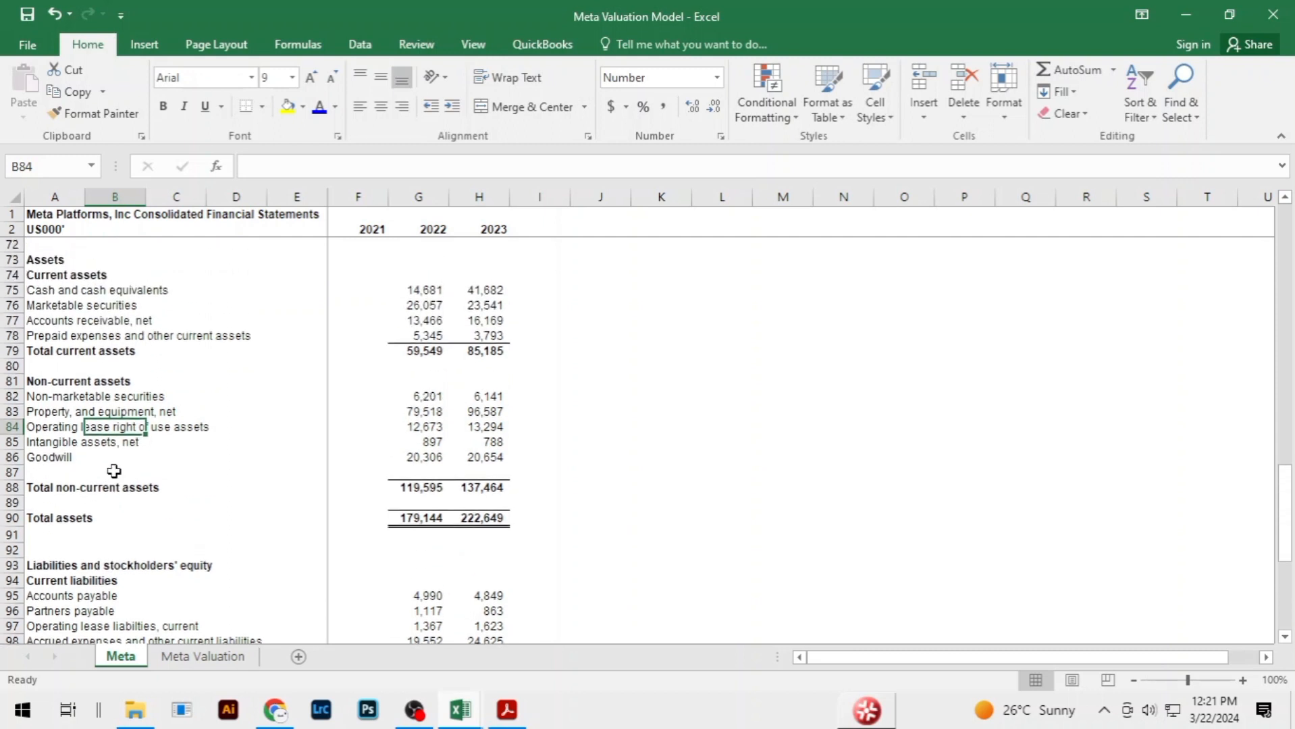
{"action": "left_click", "coordinate": [49, 448]}
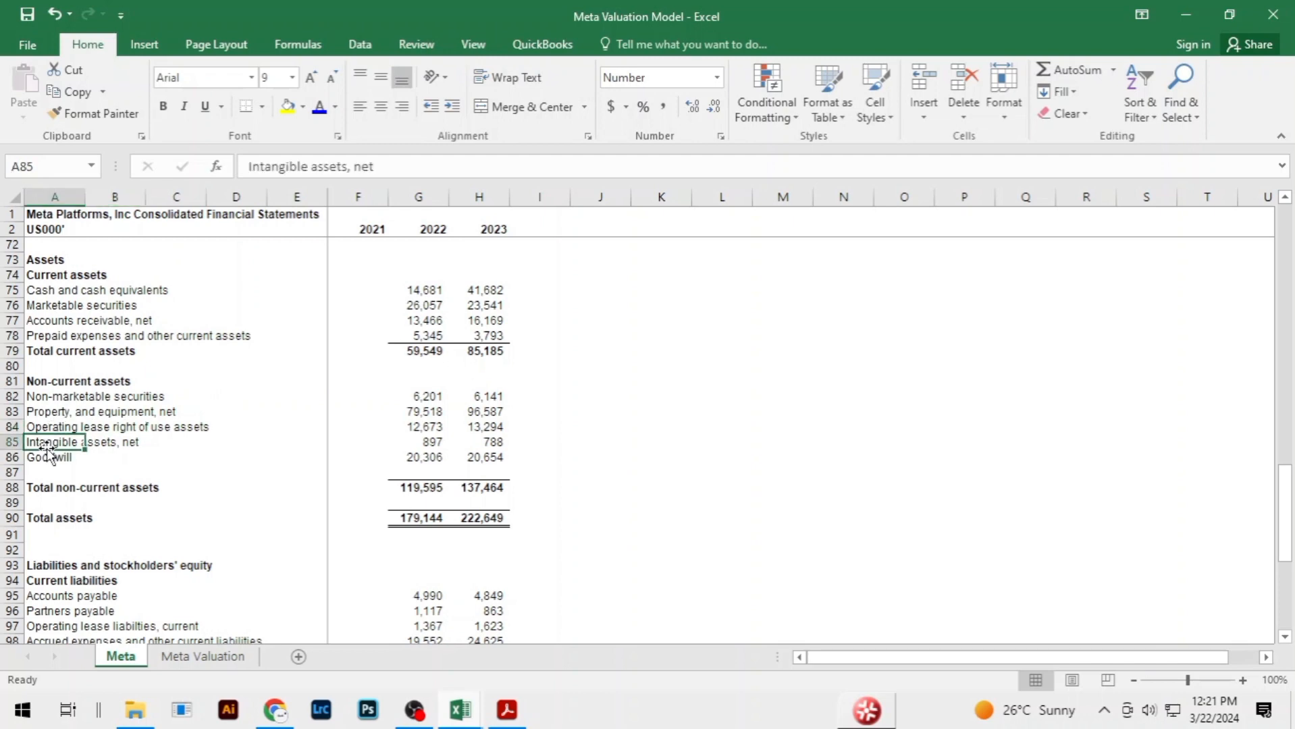
On the Meta Valuation sheet, compare changes in other assets in row 37 with the other assets balances in row 54
{"action": "left_click", "coordinate": [203, 656]}
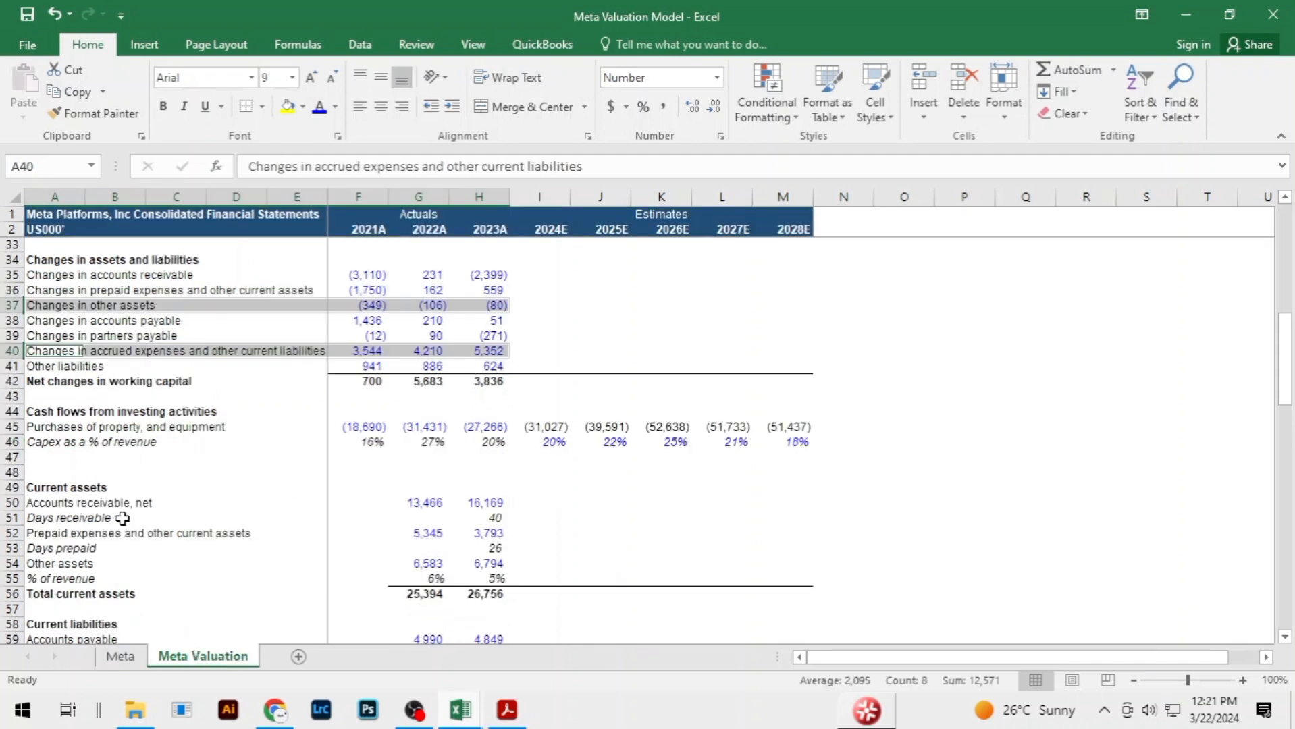
{"action": "left_click", "coordinate": [162, 518]}
{"action": "left_click", "coordinate": [247, 455]}
{"action": "scroll", "coordinate": [249, 454], "scroll_direction": "up", "scroll_amount": 2}
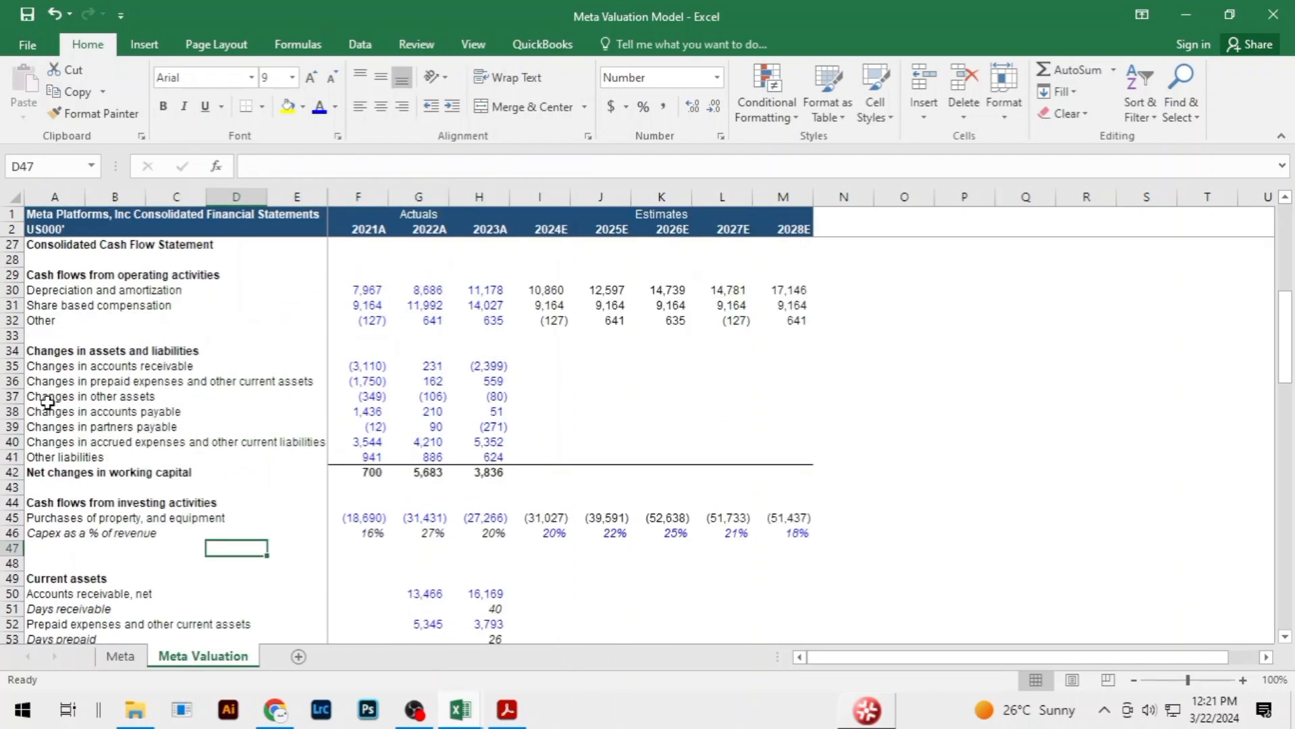
{"action": "left_click_drag", "start_coordinate": [48, 402], "coordinate": [465, 398]}
{"action": "scroll", "coordinate": [464, 399], "scroll_direction": "down", "scroll_amount": 2}
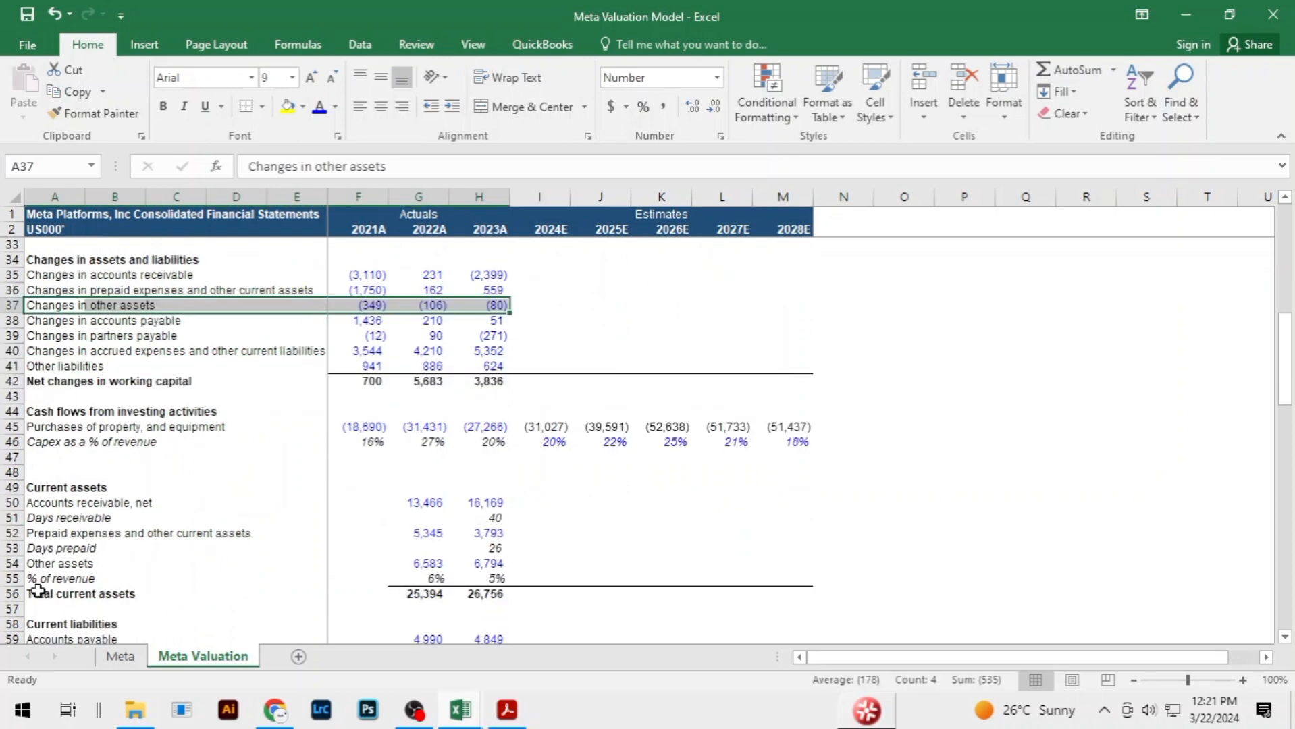
{"action": "left_click", "coordinate": [45, 560]}
{"action": "left_click", "coordinate": [421, 566]}
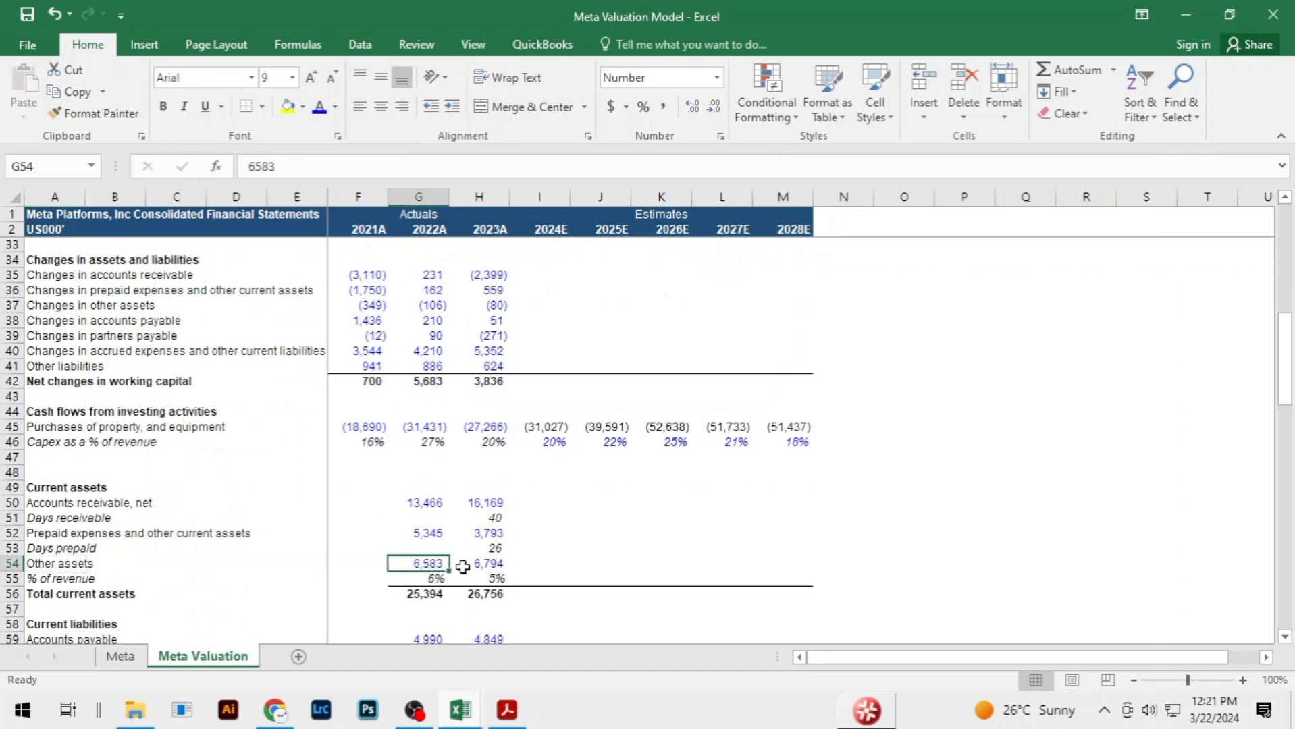
Review the Meta sheet's balance sheet from cash and cash equivalents down to total liabilities and stockholders' equity
{"action": "left_click", "coordinate": [121, 657]}
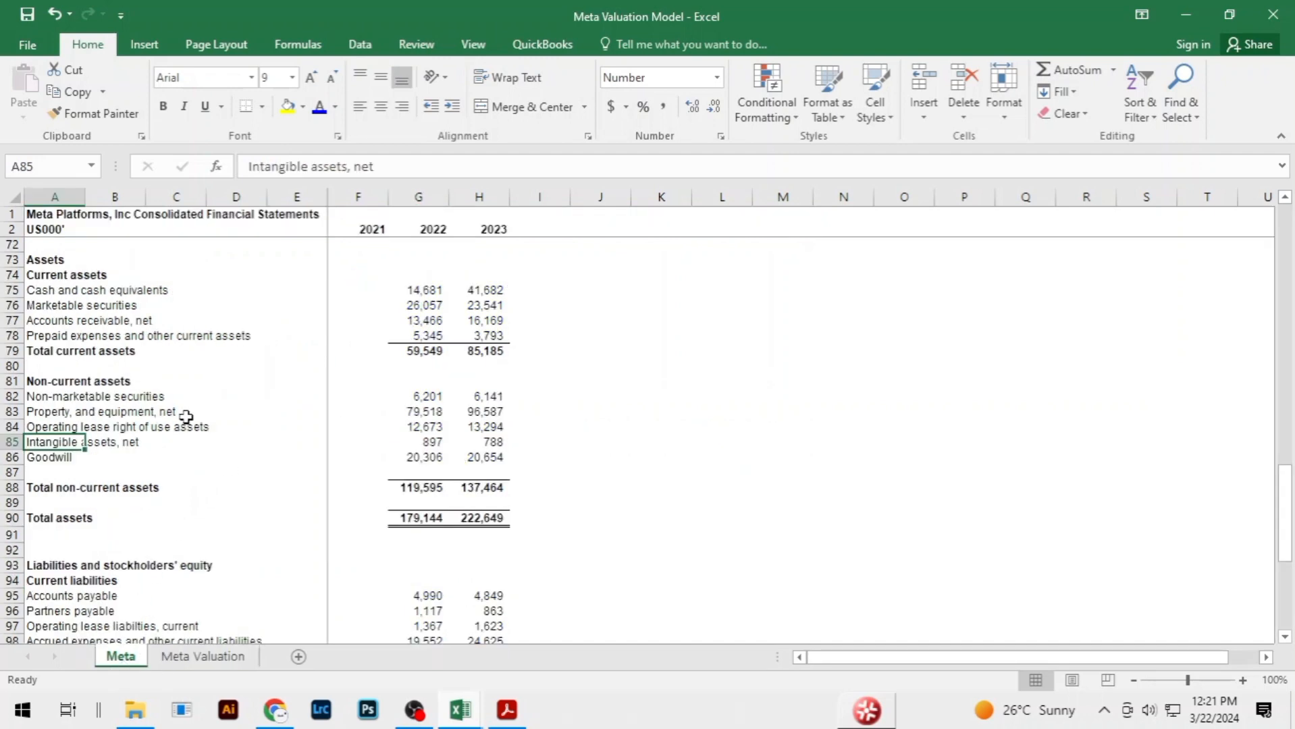
{"action": "left_click", "coordinate": [58, 292]}
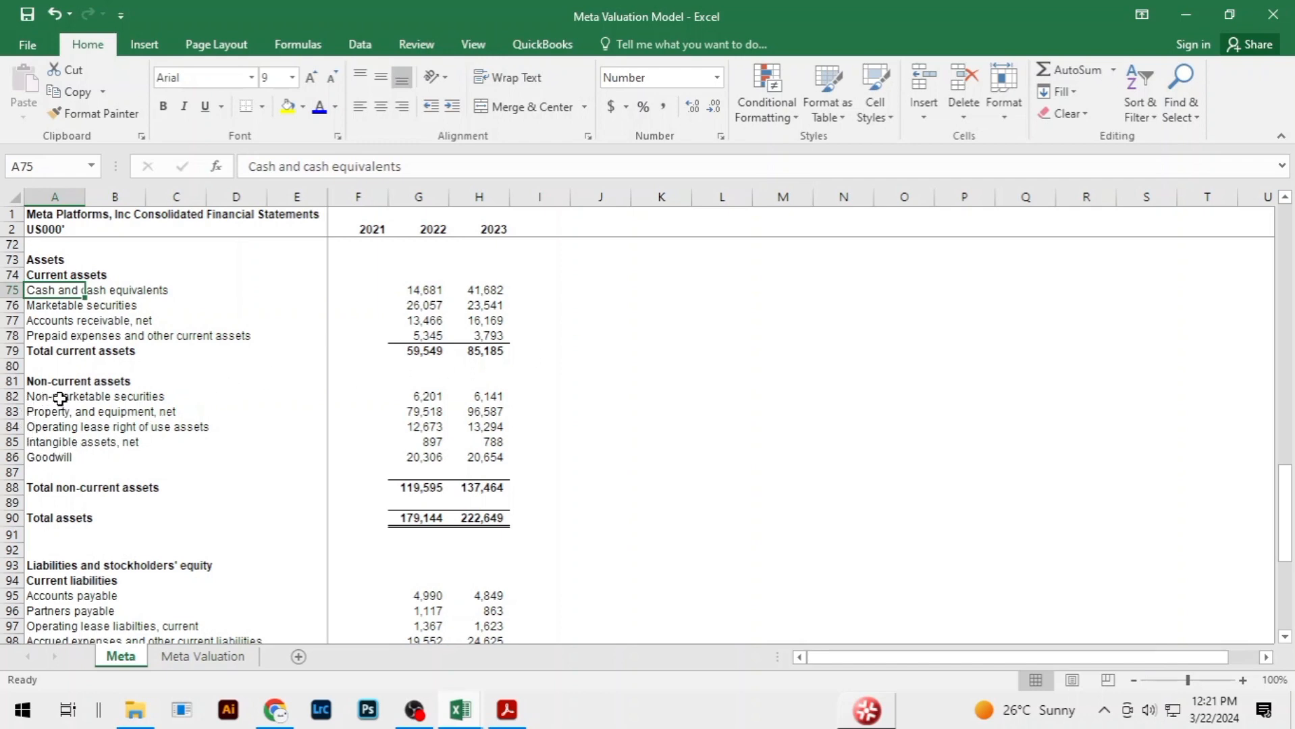
{"action": "scroll", "coordinate": [384, 454], "scroll_direction": "down", "scroll_amount": 1}
{"action": "scroll", "coordinate": [384, 454], "scroll_direction": "down", "scroll_amount": 4}
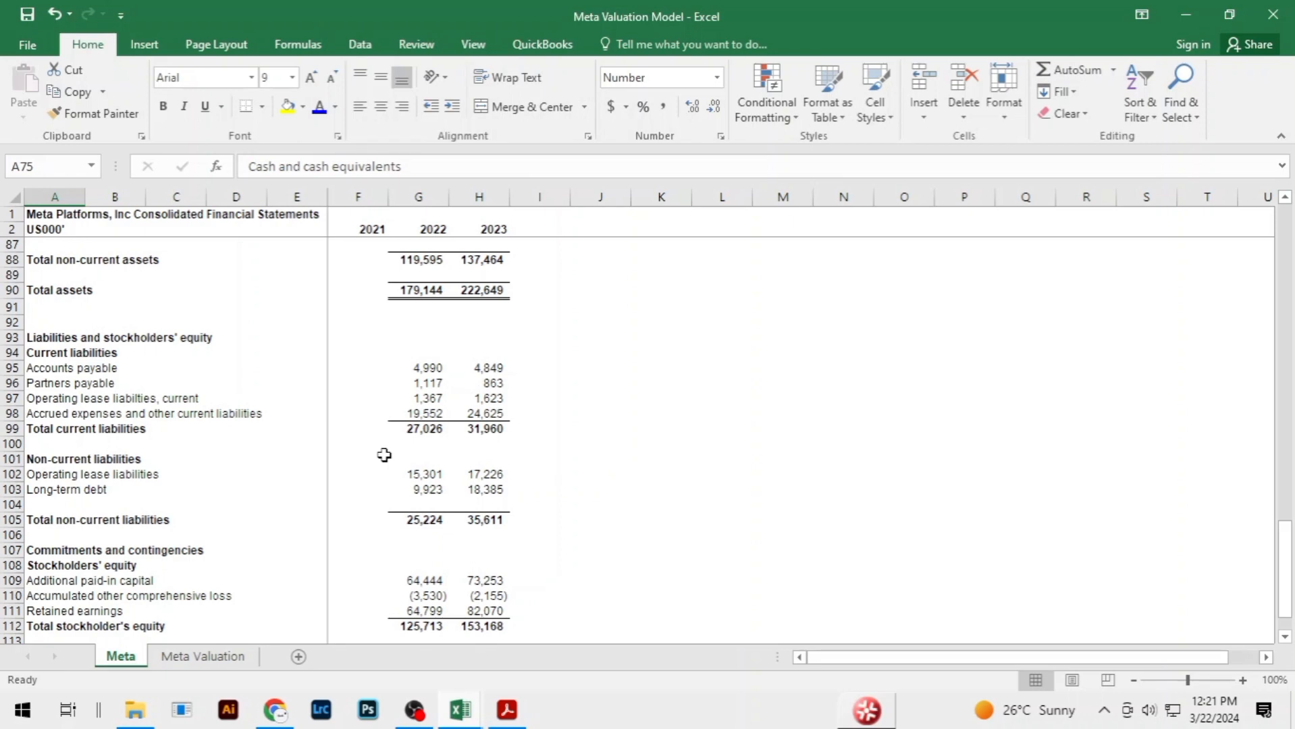
{"action": "scroll", "coordinate": [385, 455], "scroll_direction": "up", "scroll_amount": 2}
{"action": "scroll", "coordinate": [386, 455], "scroll_direction": "up", "scroll_amount": 1}
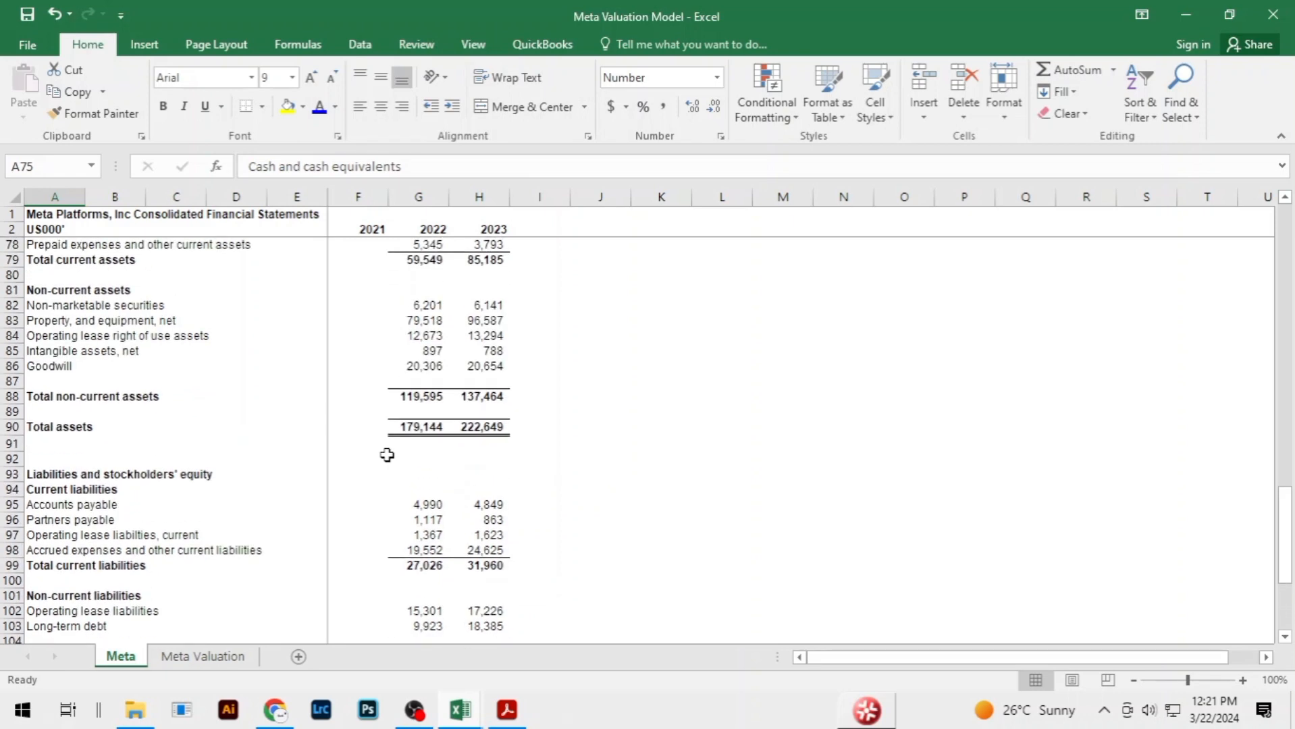
{"action": "scroll", "coordinate": [387, 455], "scroll_direction": "down", "scroll_amount": 2}
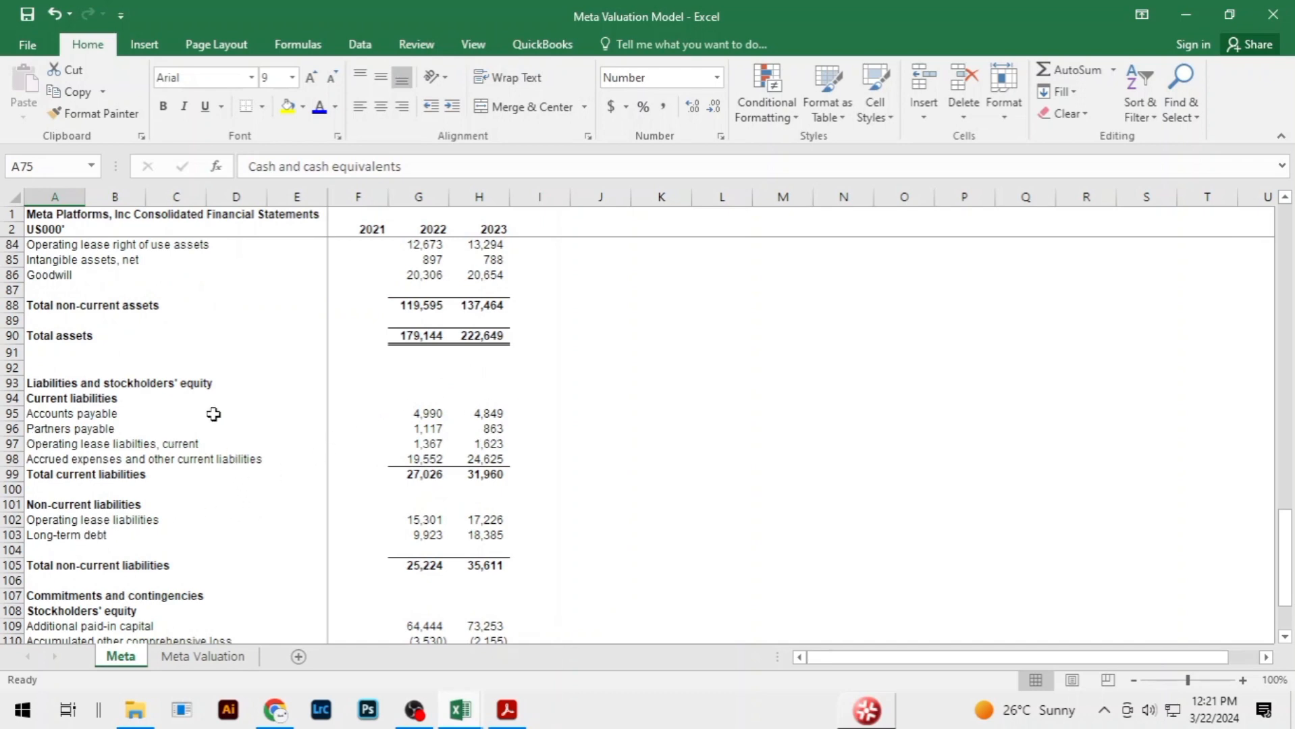
{"action": "scroll", "coordinate": [274, 418], "scroll_direction": "down", "scroll_amount": 2}
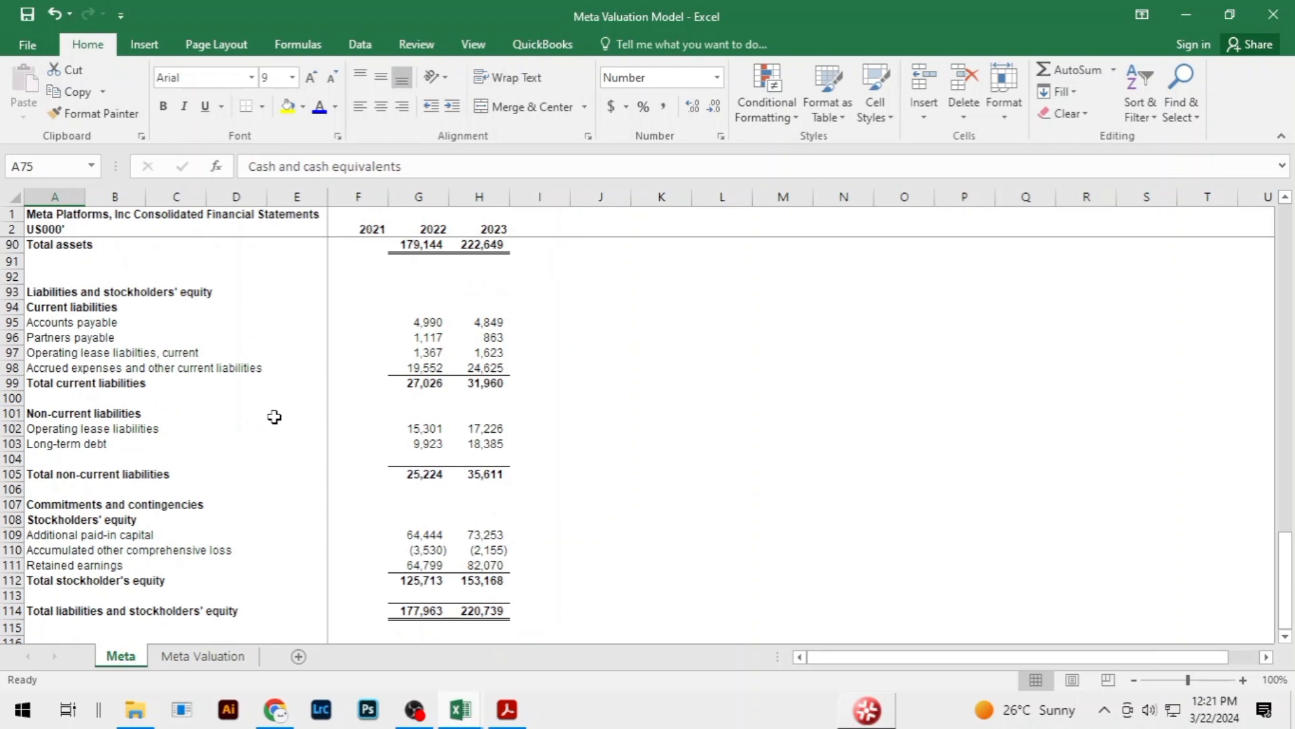
{"action": "scroll", "coordinate": [274, 417], "scroll_direction": "down", "scroll_amount": 1}
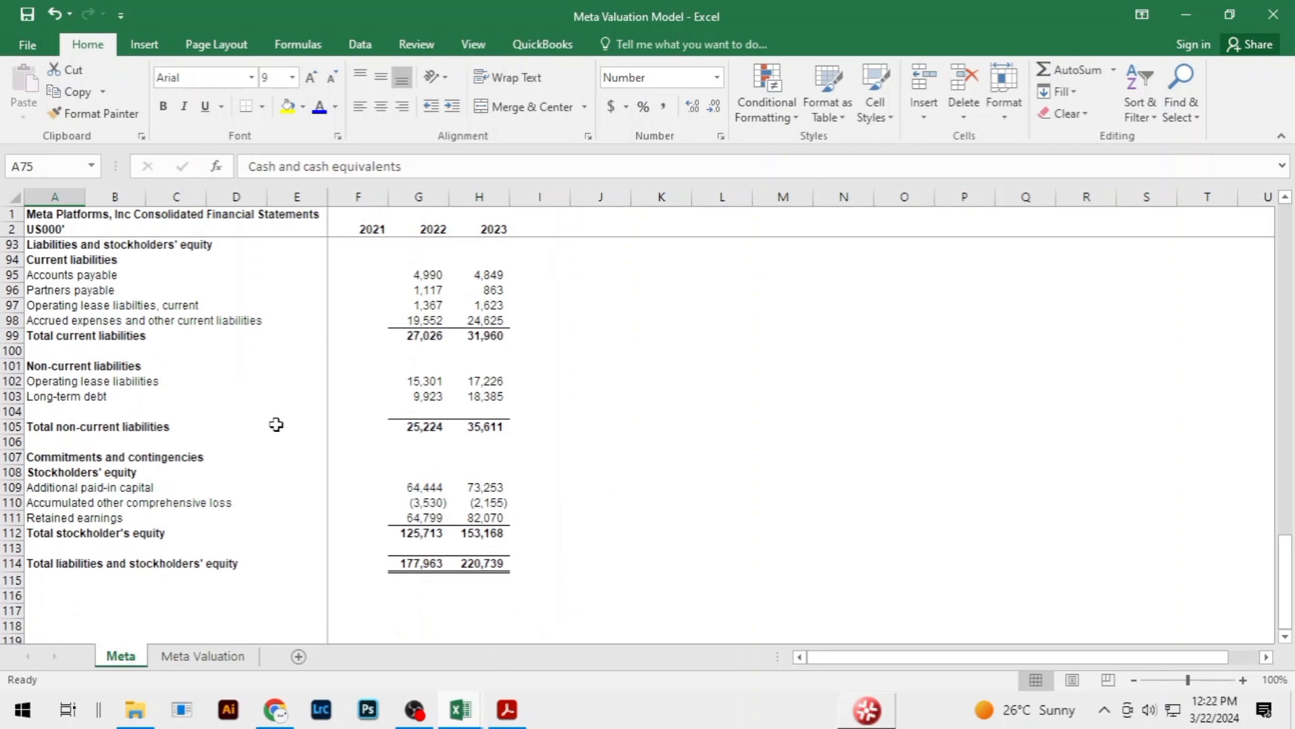
Check the Meta Valuation other assets row A54:H54 against the asset and liability lines on the Meta sheet
{"action": "left_click", "coordinate": [201, 658]}
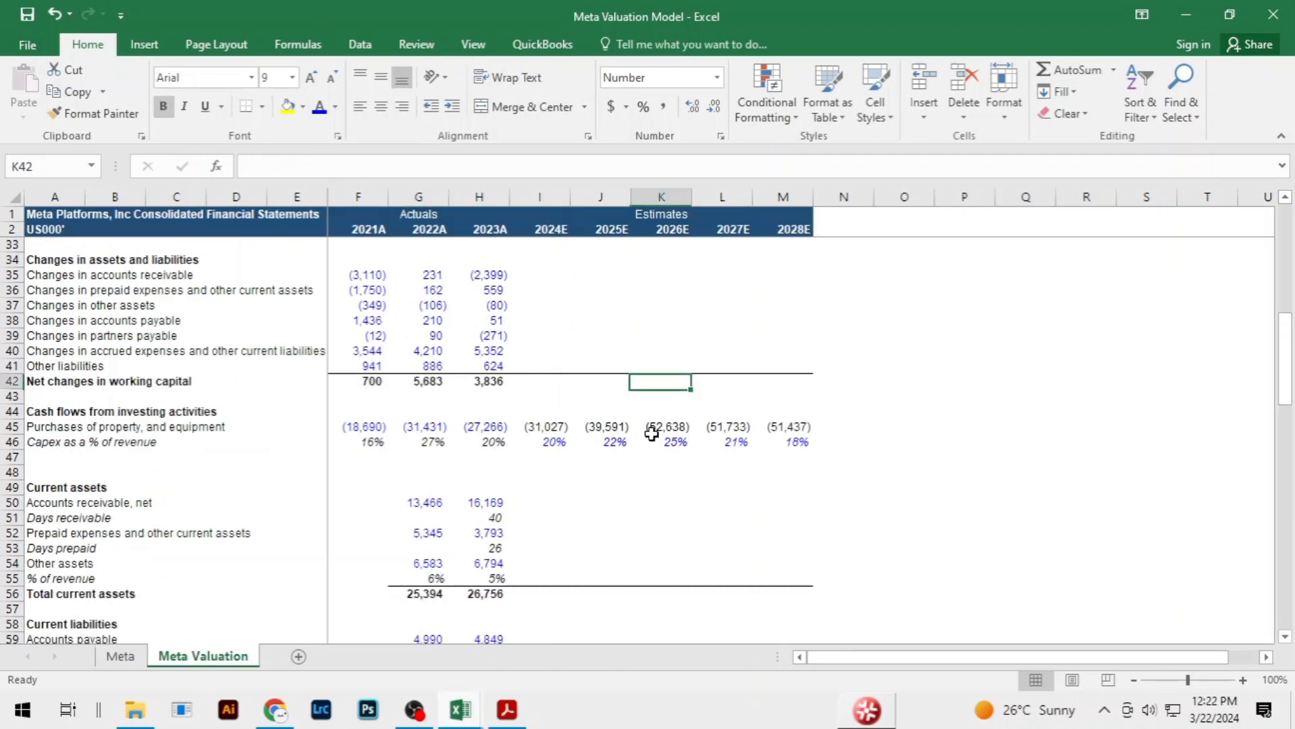
{"action": "left_click", "coordinate": [659, 564]}
{"action": "left_click_drag", "start_coordinate": [63, 566], "coordinate": [462, 568]}
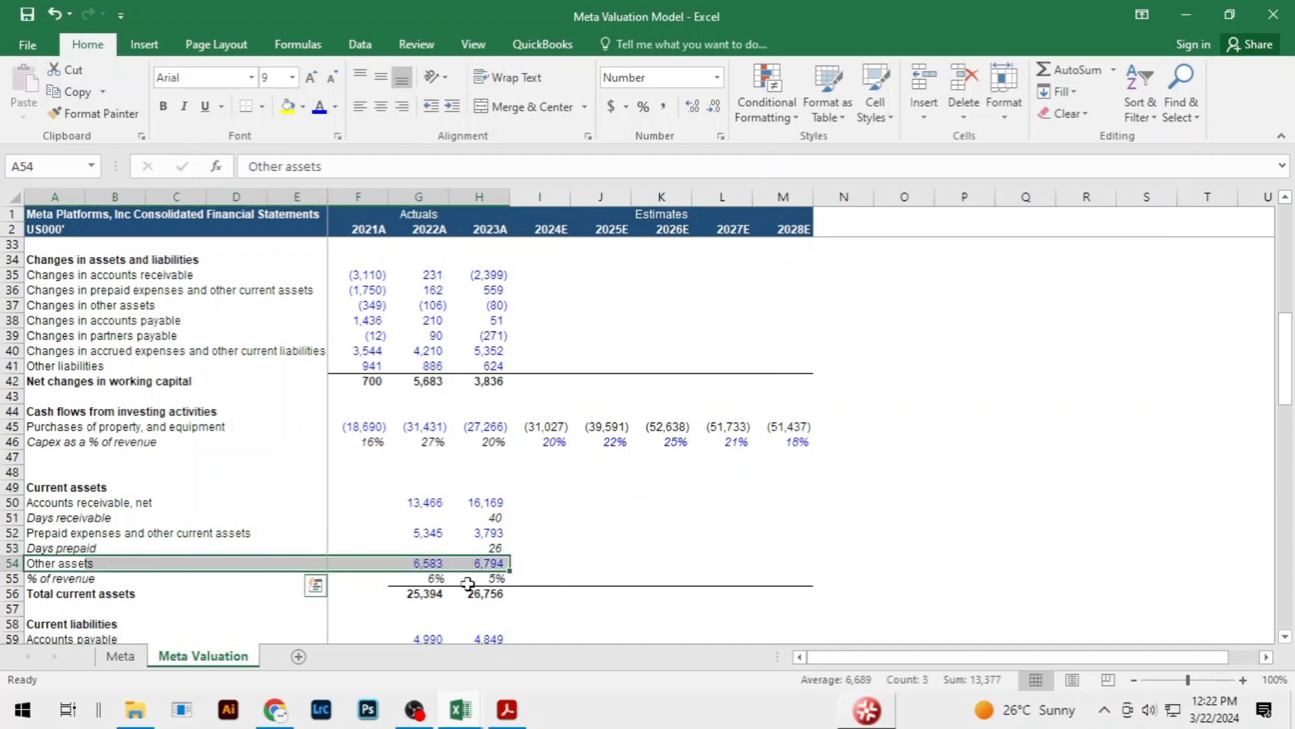
{"action": "left_click", "coordinate": [114, 658]}
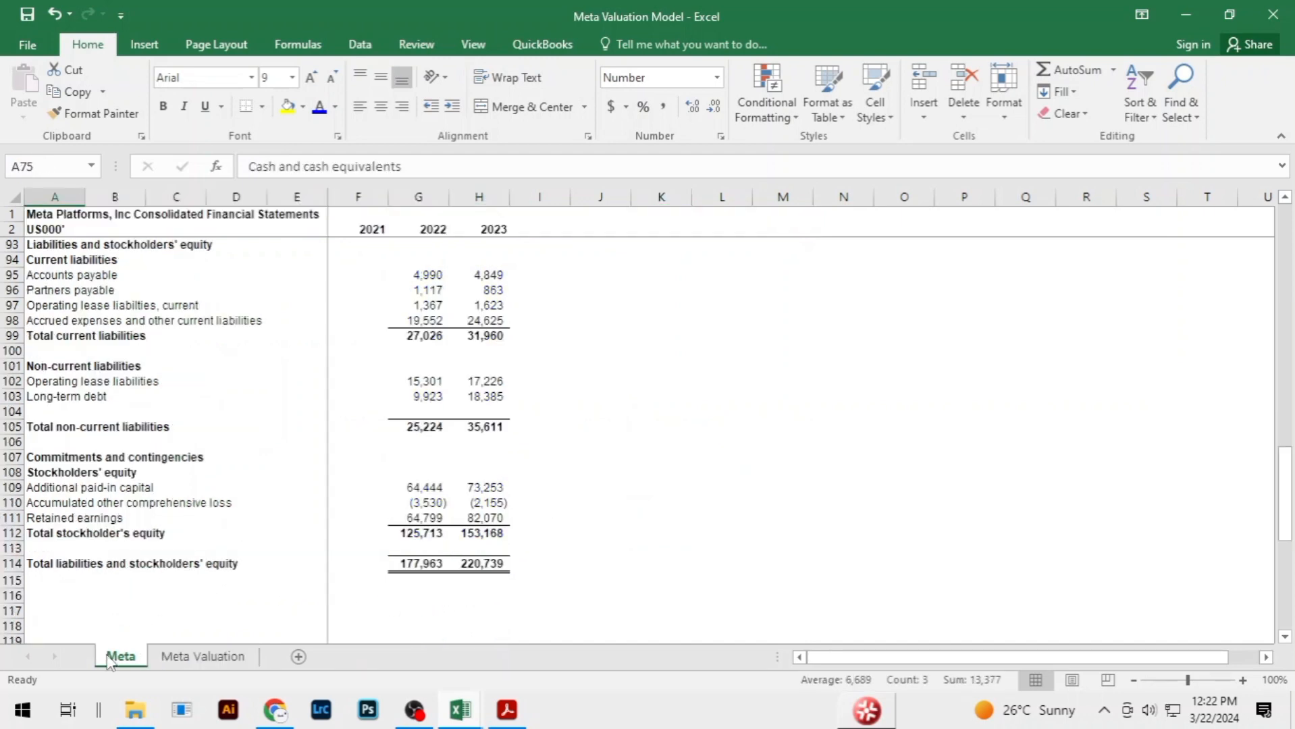
{"action": "left_click", "coordinate": [170, 501]}
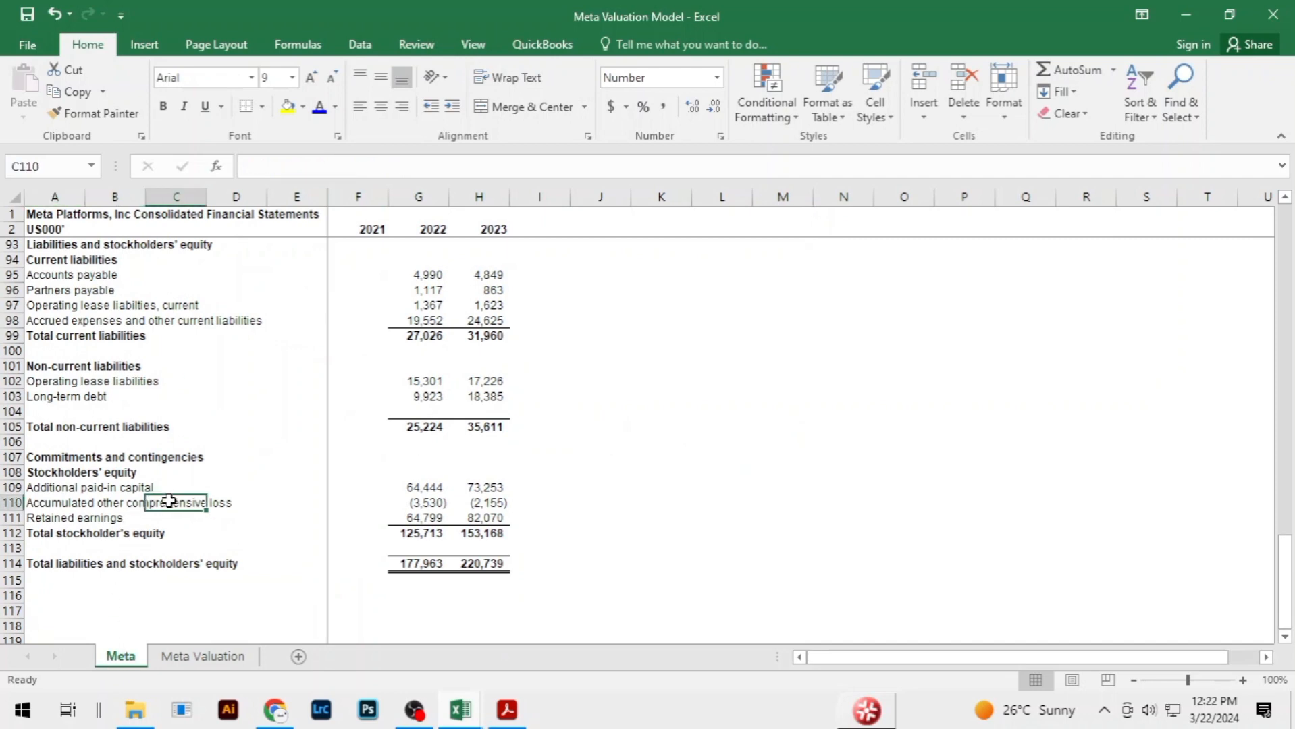
{"action": "scroll", "coordinate": [172, 500], "scroll_direction": "up", "scroll_amount": 1}
{"action": "scroll", "coordinate": [173, 500], "scroll_direction": "up", "scroll_amount": 5}
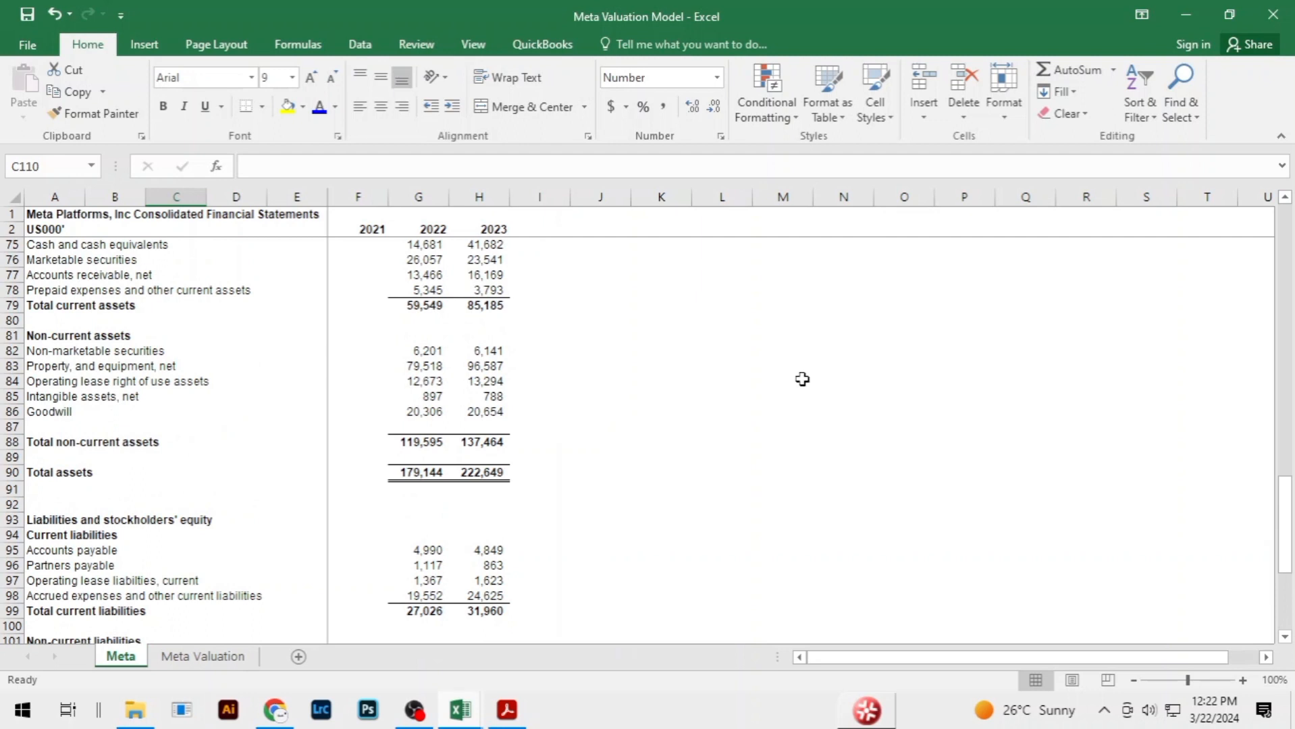
Search the Meta sheet for the value 6794, then look over its asset lines around intangible assets
{"action": "key", "text": "ctrl+f"}
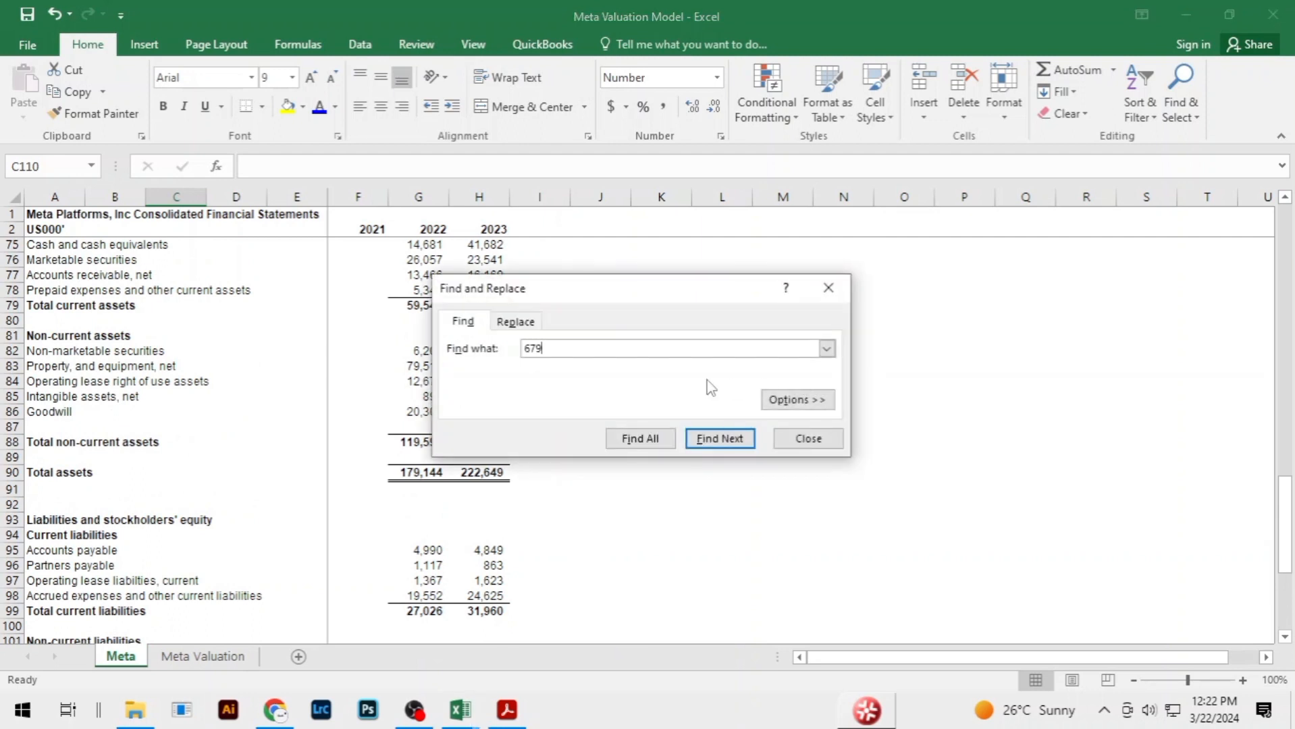
{"action": "key", "text": "Return"}
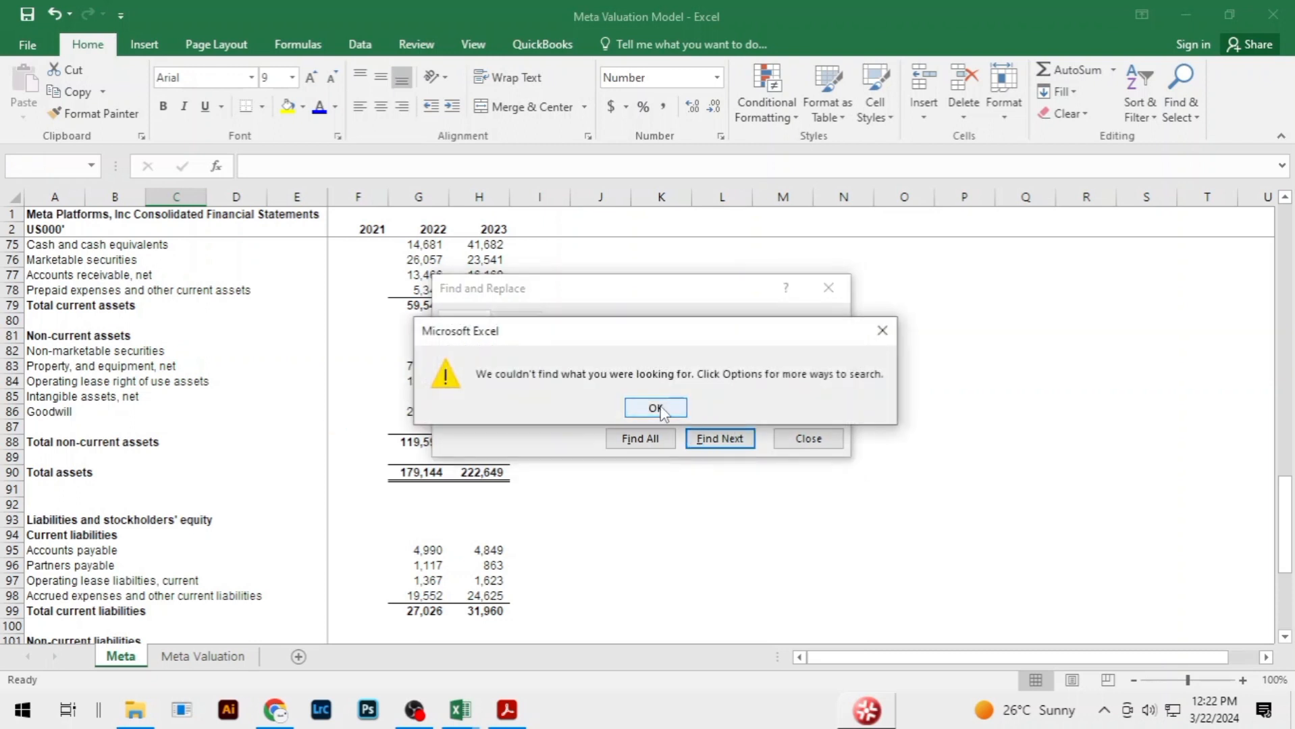
{"action": "left_click", "coordinate": [680, 410]}
{"action": "left_click", "coordinate": [717, 444]}
{"action": "left_click", "coordinate": [672, 408]}
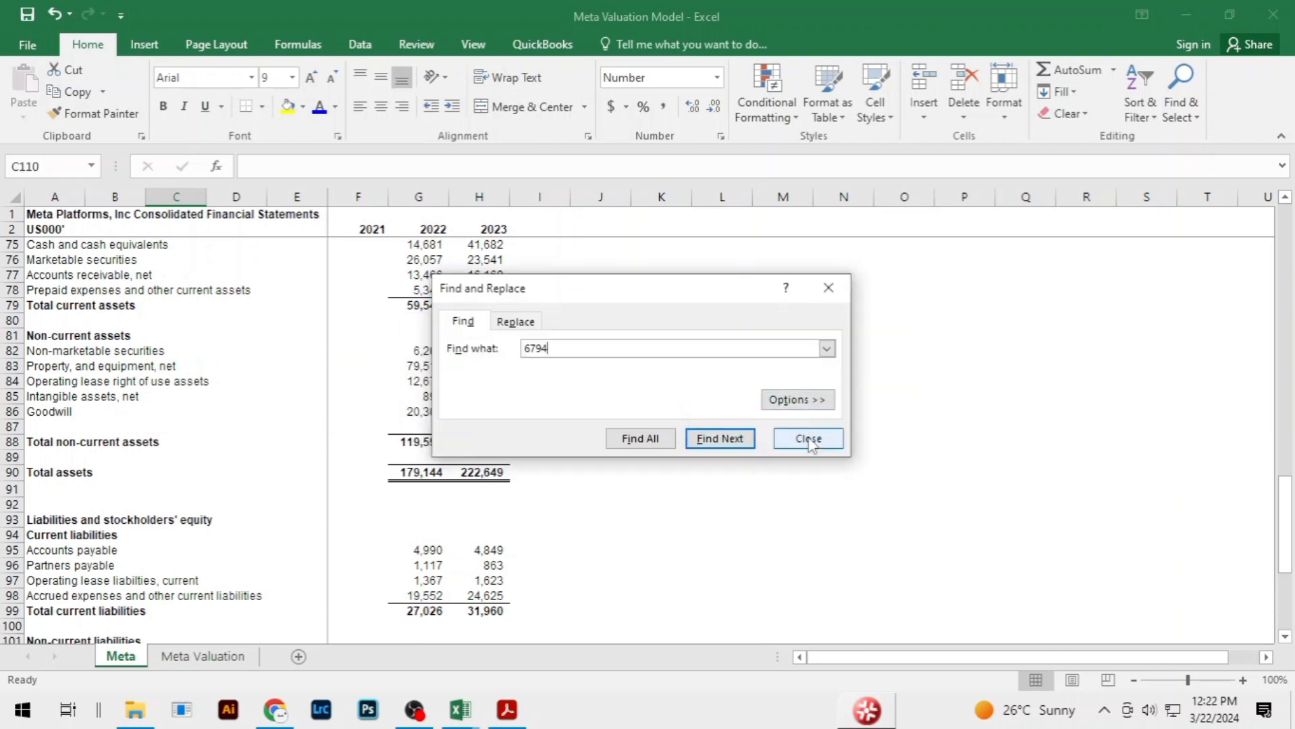
{"action": "left_click", "coordinate": [816, 439]}
{"action": "left_click", "coordinate": [199, 402]}
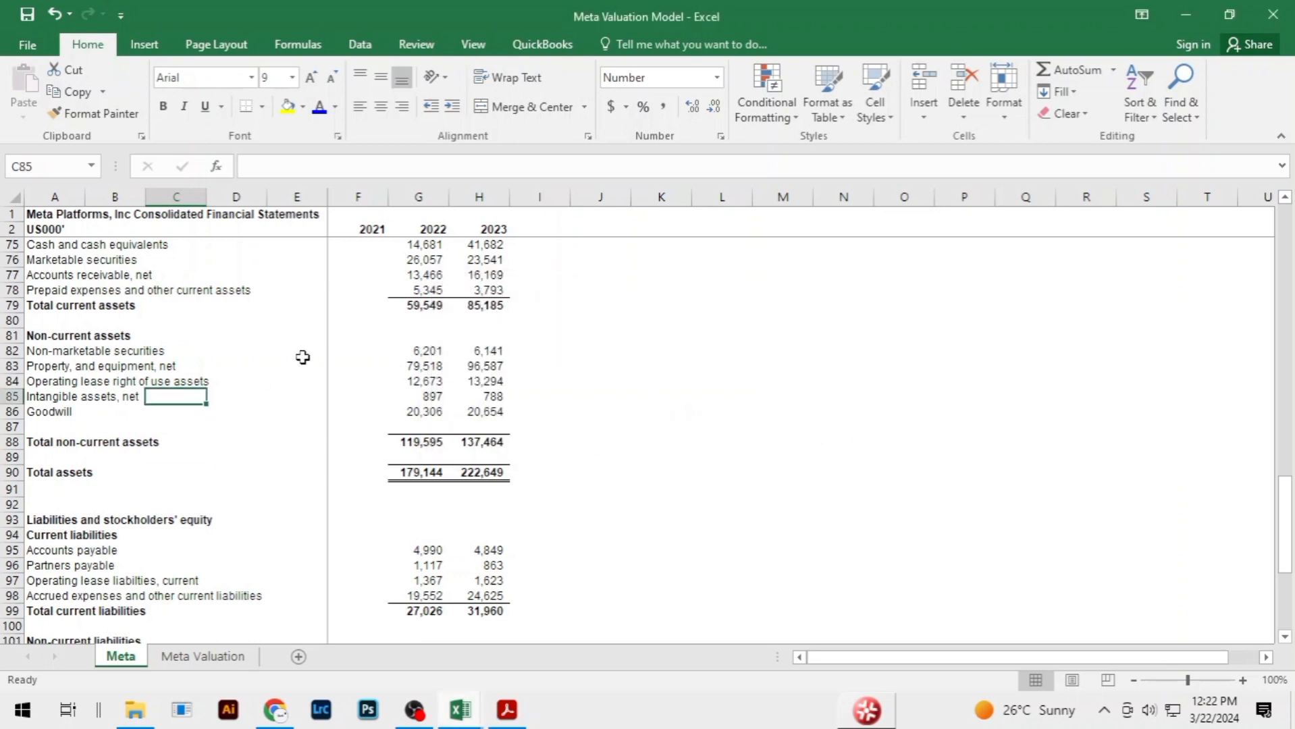
{"action": "scroll", "coordinate": [302, 357], "scroll_direction": "up", "scroll_amount": 1}
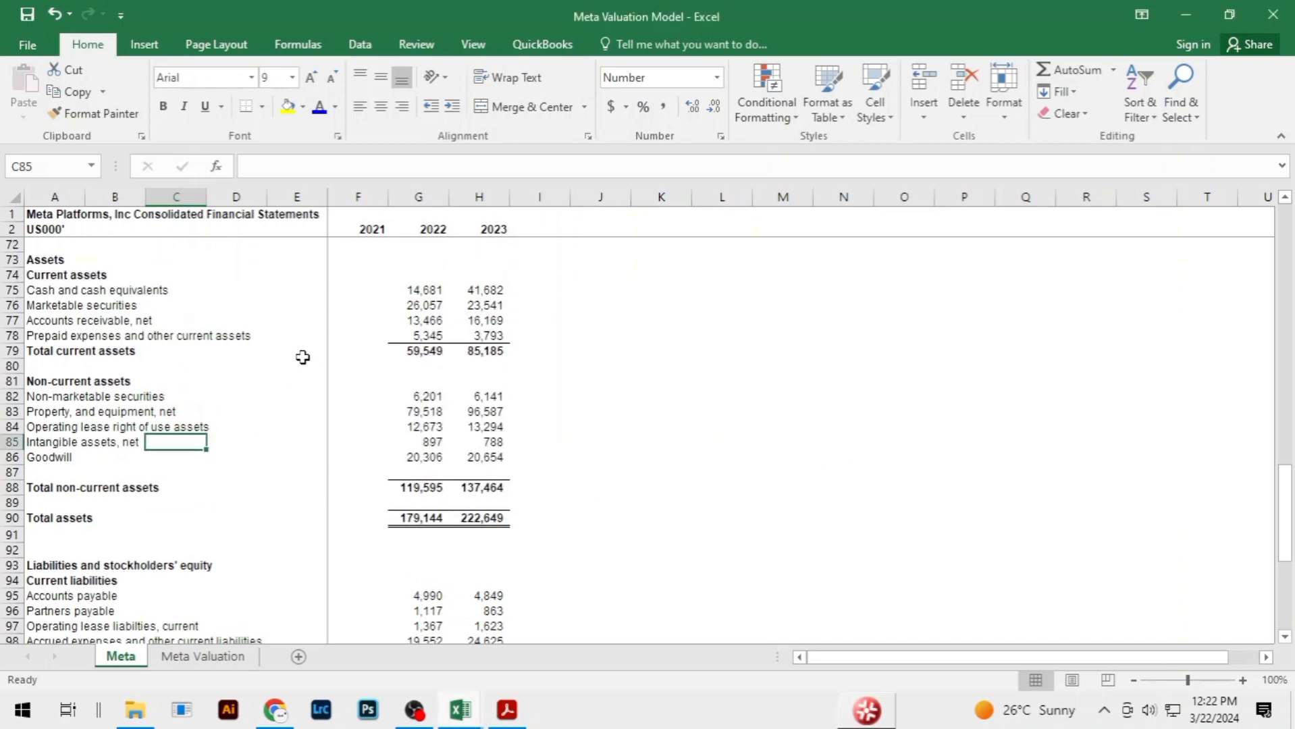
On the Meta Valuation sheet, highlight changes in other assets in row 37 and review the current assets and liabilities below
{"action": "left_click", "coordinate": [199, 657]}
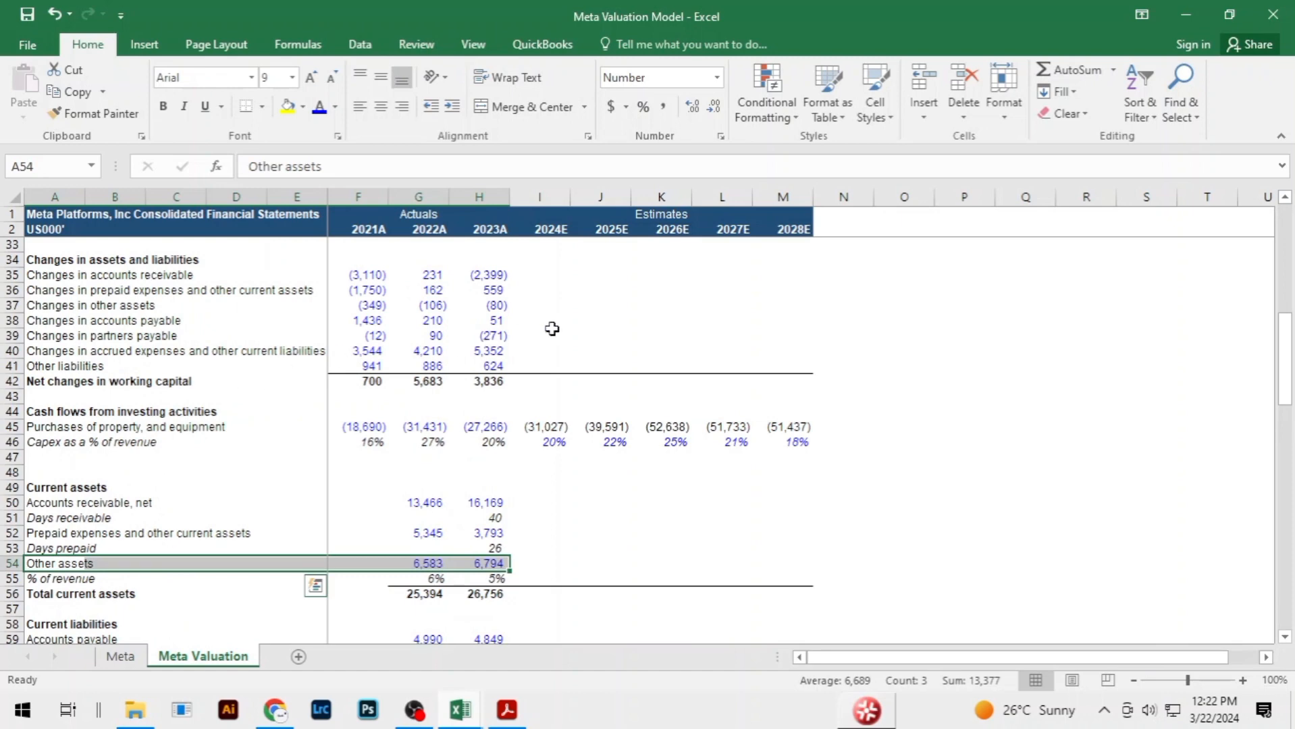
{"action": "left_click_drag", "start_coordinate": [35, 311], "coordinate": [593, 301]}
{"action": "scroll", "coordinate": [317, 454], "scroll_direction": "down", "scroll_amount": 1}
{"action": "scroll", "coordinate": [316, 454], "scroll_direction": "down", "scroll_amount": 1}
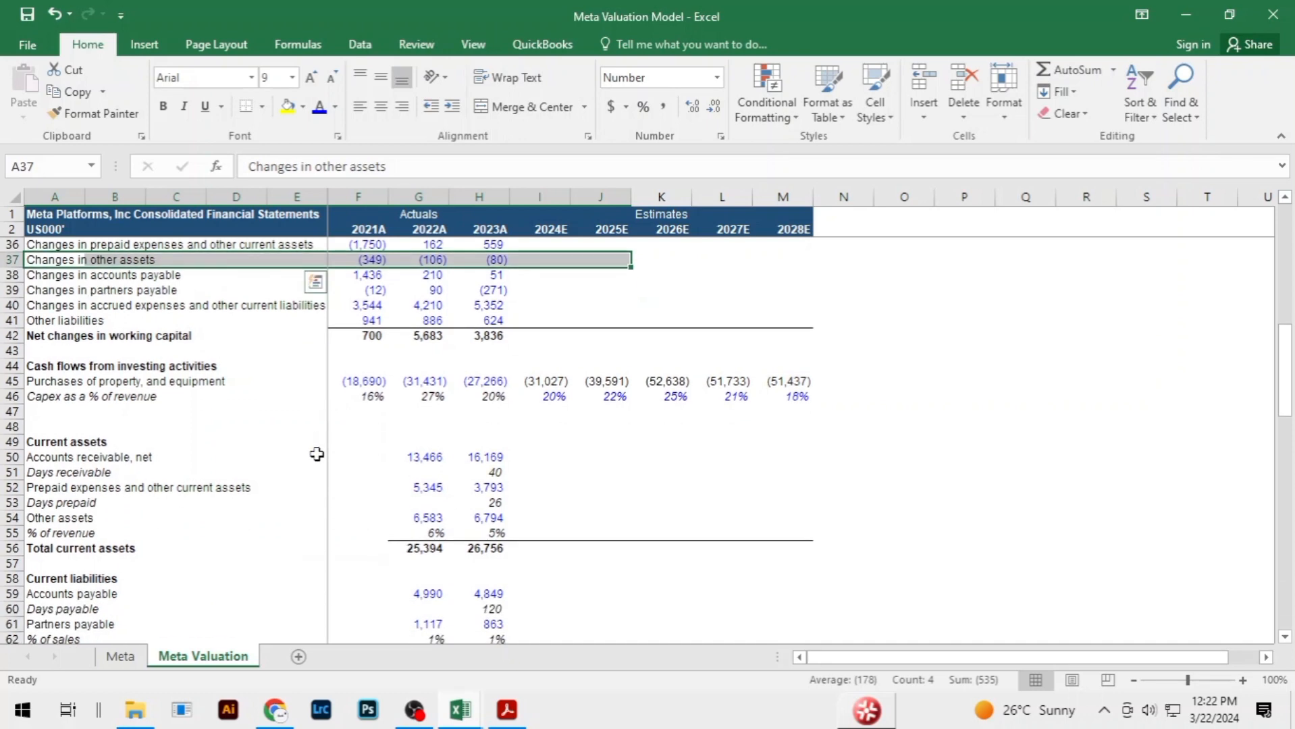
{"action": "scroll", "coordinate": [324, 476], "scroll_direction": "down", "scroll_amount": 2}
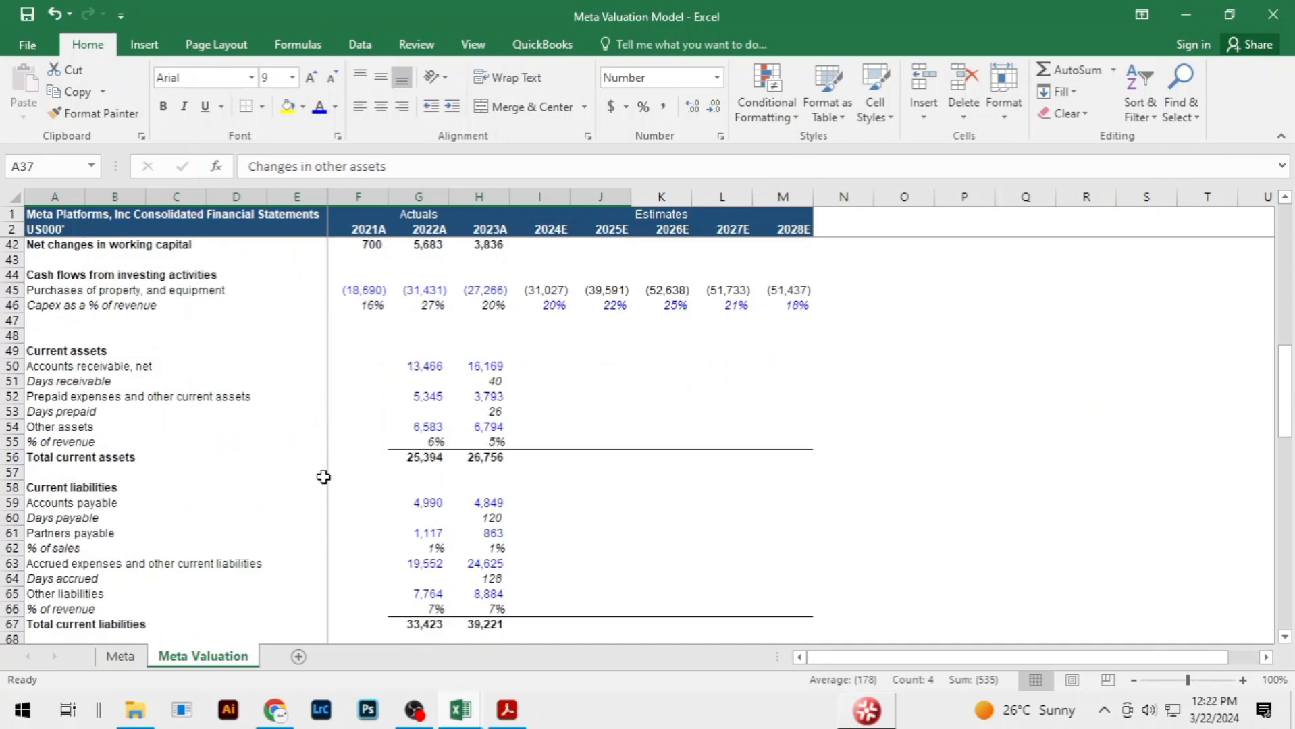
Examine the 2022A and 2023A other liabilities balances in G65:H65 against the working capital changes above
{"action": "left_click", "coordinate": [41, 594]}
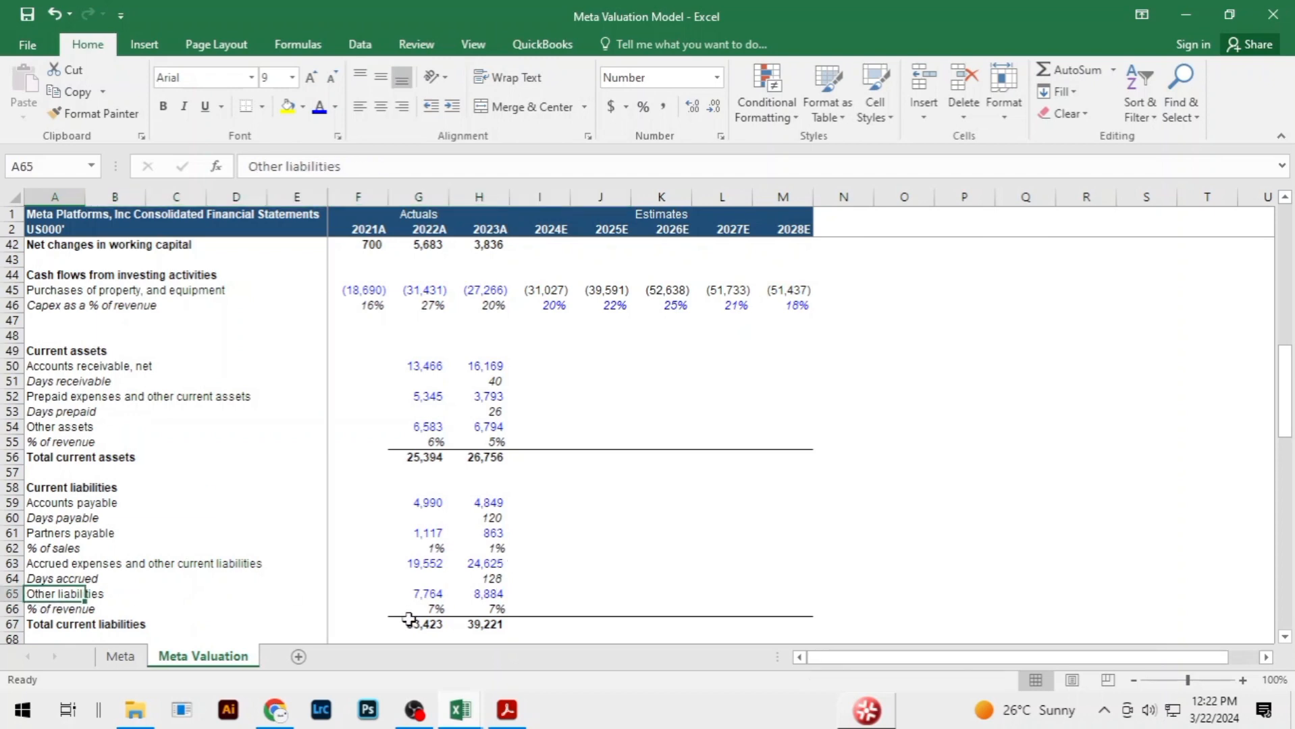
{"action": "left_click_drag", "start_coordinate": [409, 594], "coordinate": [487, 595]}
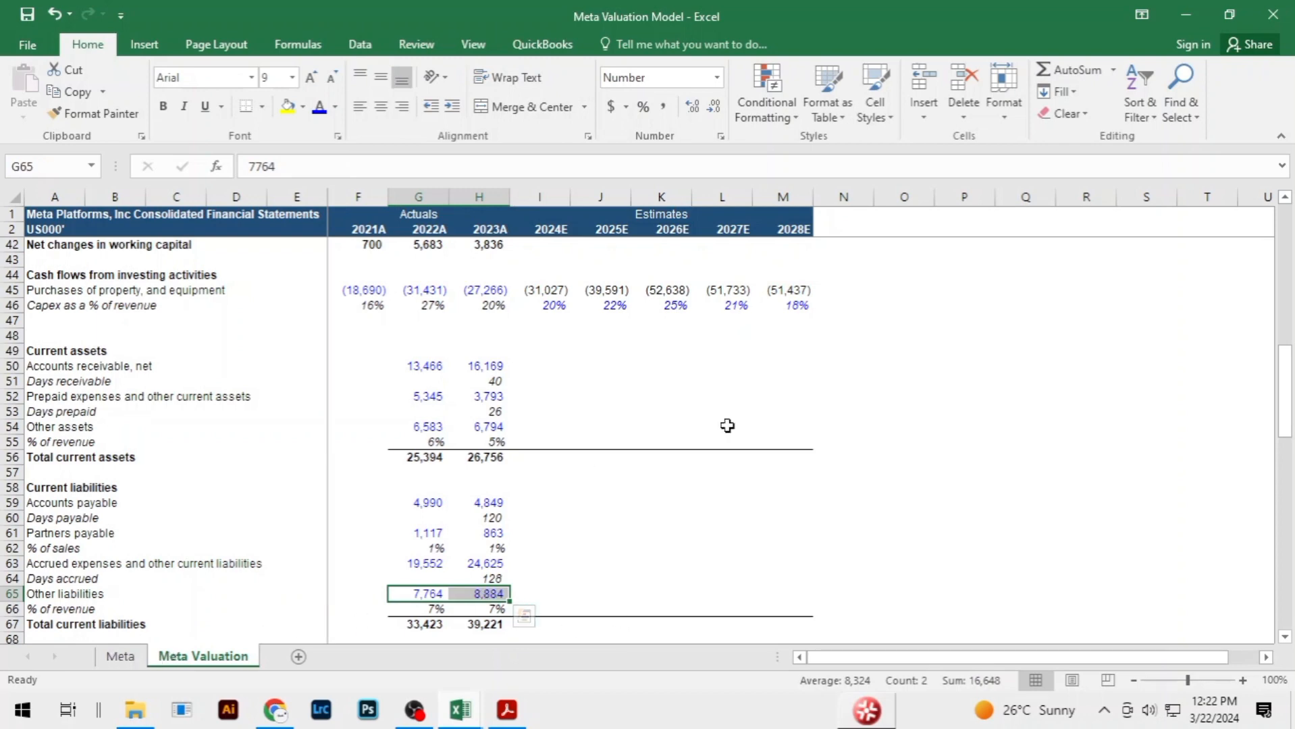
{"action": "scroll", "coordinate": [727, 426], "scroll_direction": "up", "scroll_amount": 3}
{"action": "scroll", "coordinate": [727, 426], "scroll_direction": "down", "scroll_amount": 4}
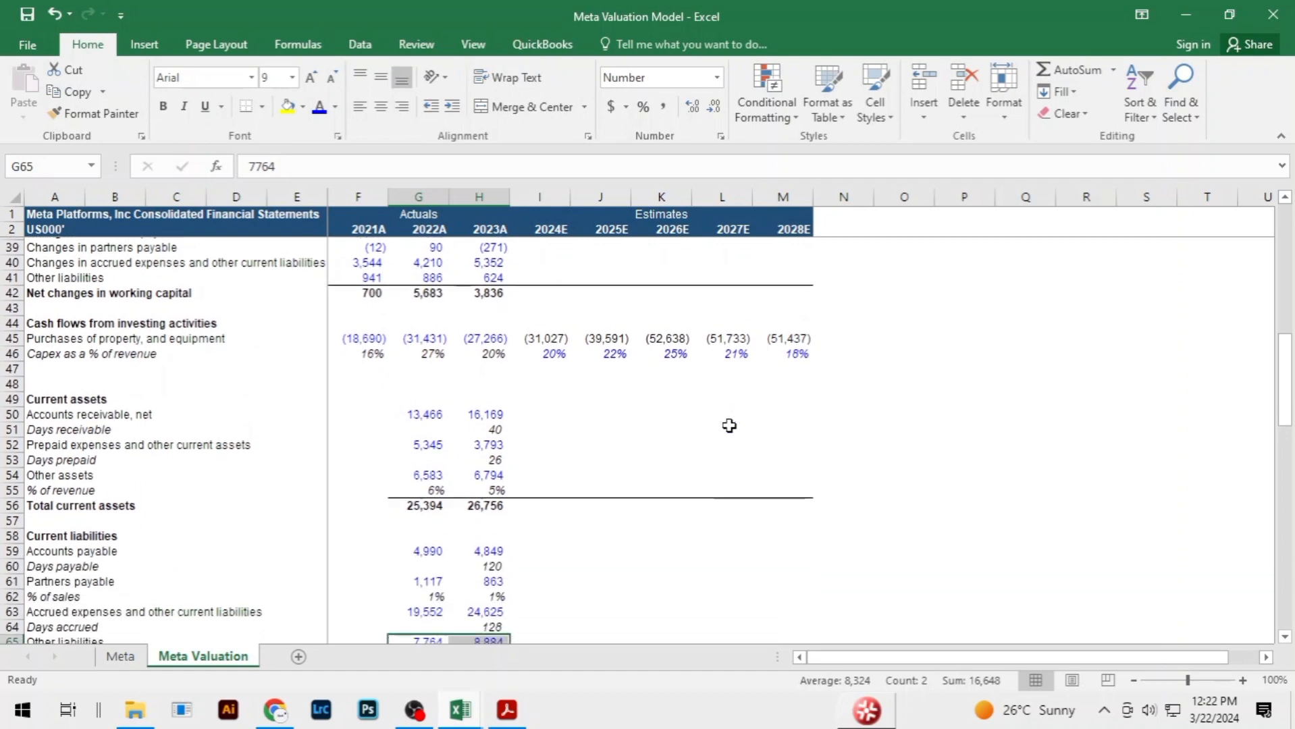
On the Meta sheet, inspect accrued expenses and other current liabilities in row 98 and prepaid expenses and other current assets in row 78
{"action": "left_click", "coordinate": [122, 658]}
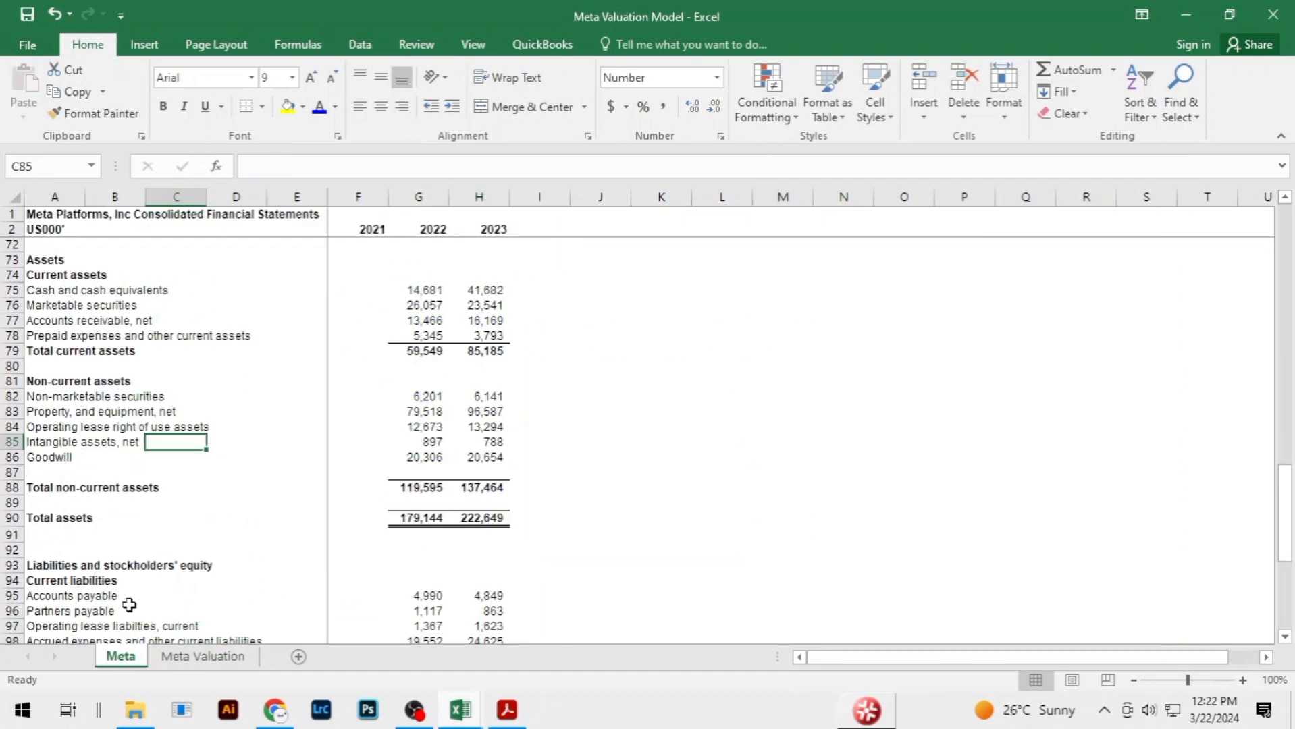
{"action": "scroll", "coordinate": [273, 415], "scroll_direction": "down", "scroll_amount": 3}
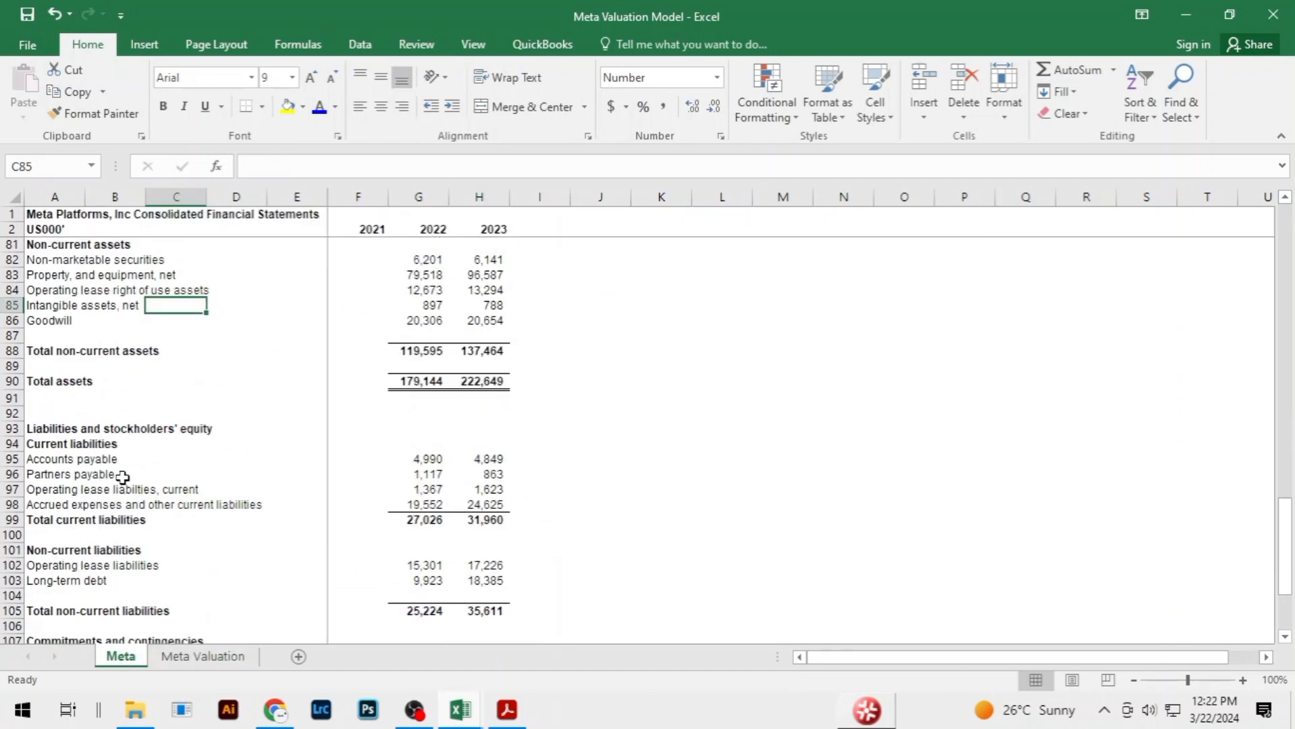
{"action": "scroll", "coordinate": [124, 477], "scroll_direction": "down", "scroll_amount": 2}
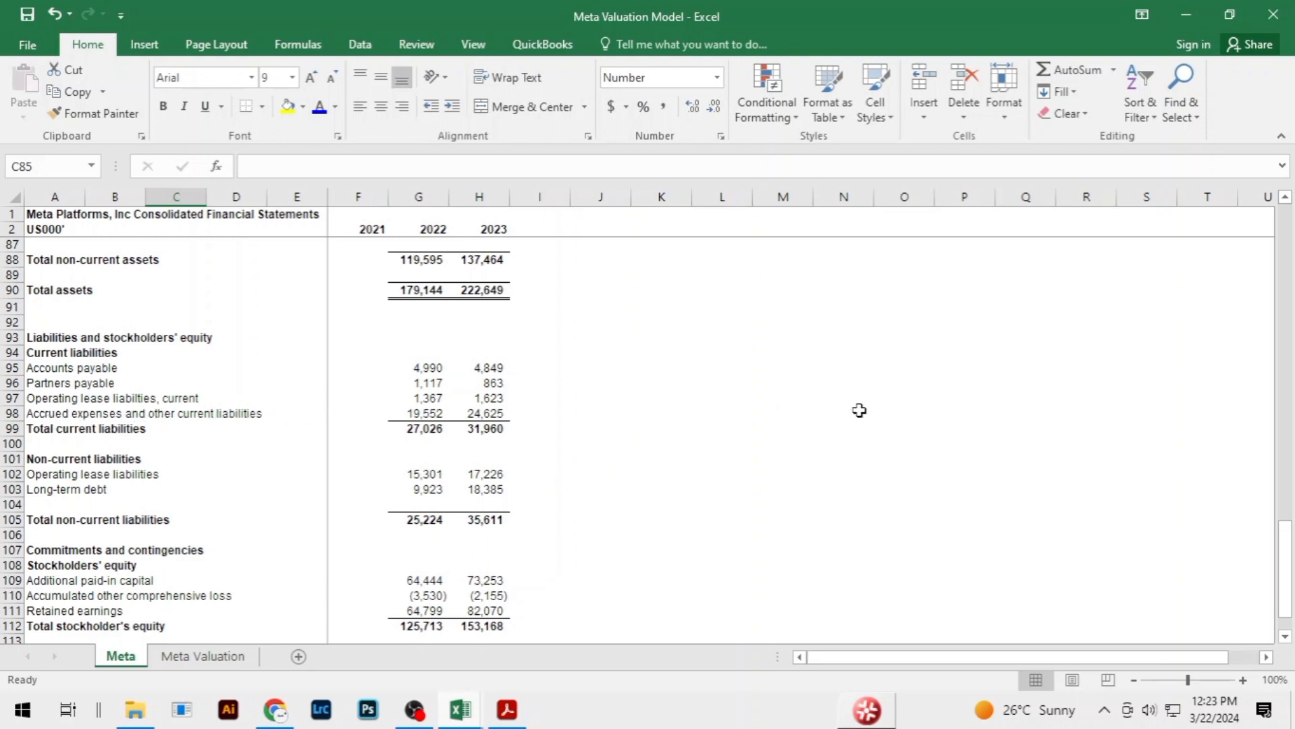
{"action": "left_click_drag", "start_coordinate": [38, 413], "coordinate": [474, 413]}
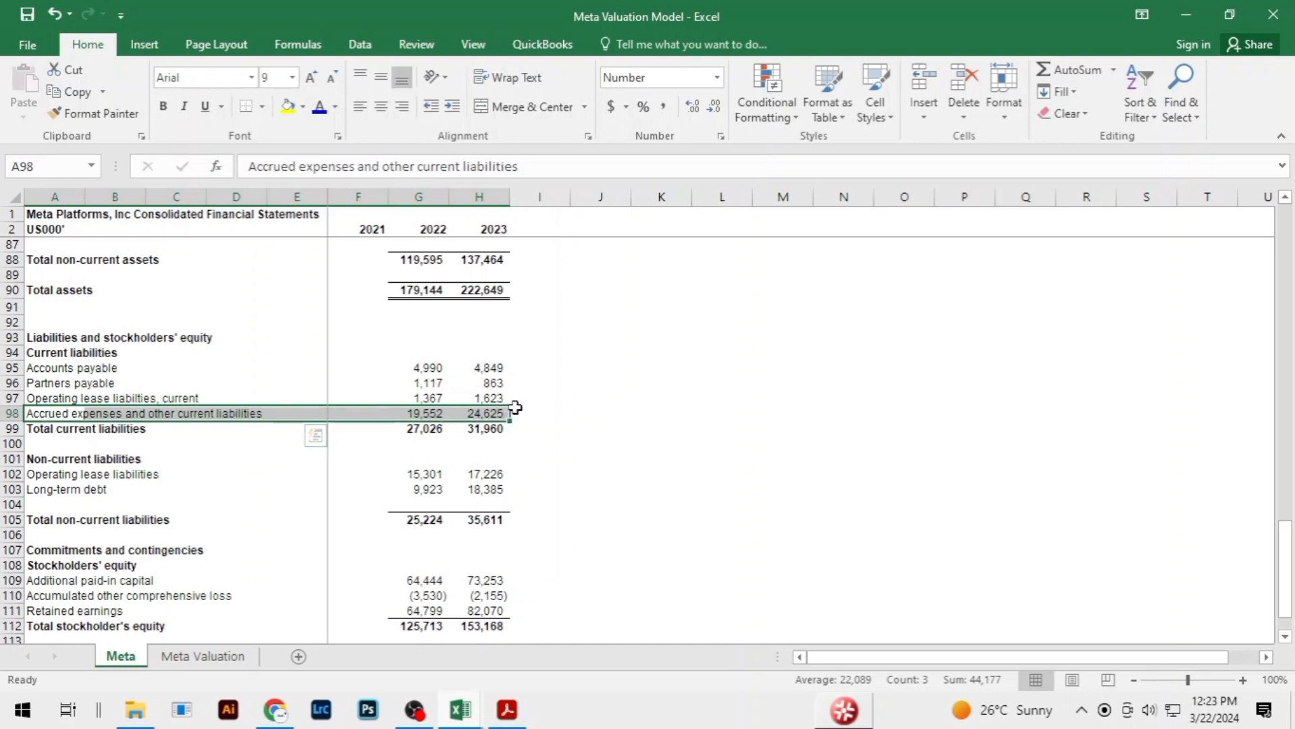
{"action": "scroll", "coordinate": [515, 408], "scroll_direction": "up", "scroll_amount": 2}
{"action": "scroll", "coordinate": [504, 409], "scroll_direction": "up", "scroll_amount": 4}
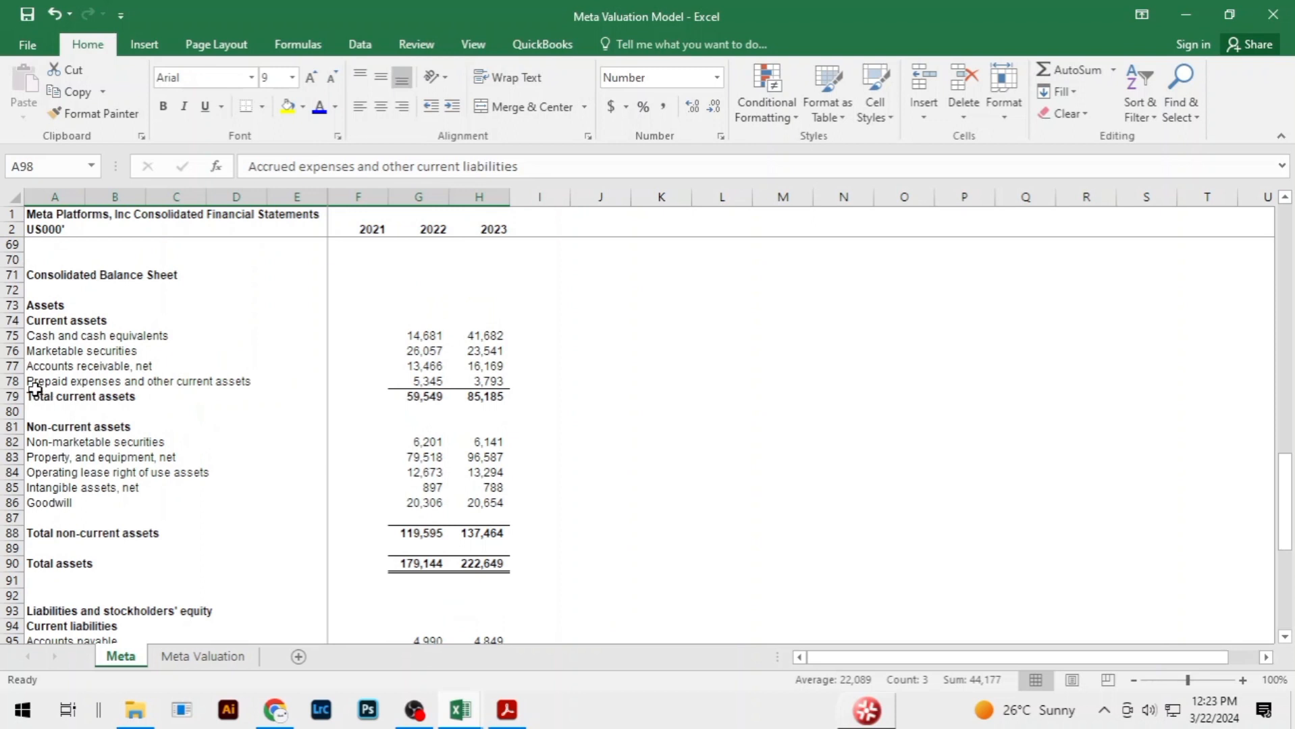
{"action": "left_click_drag", "start_coordinate": [37, 382], "coordinate": [508, 385]}
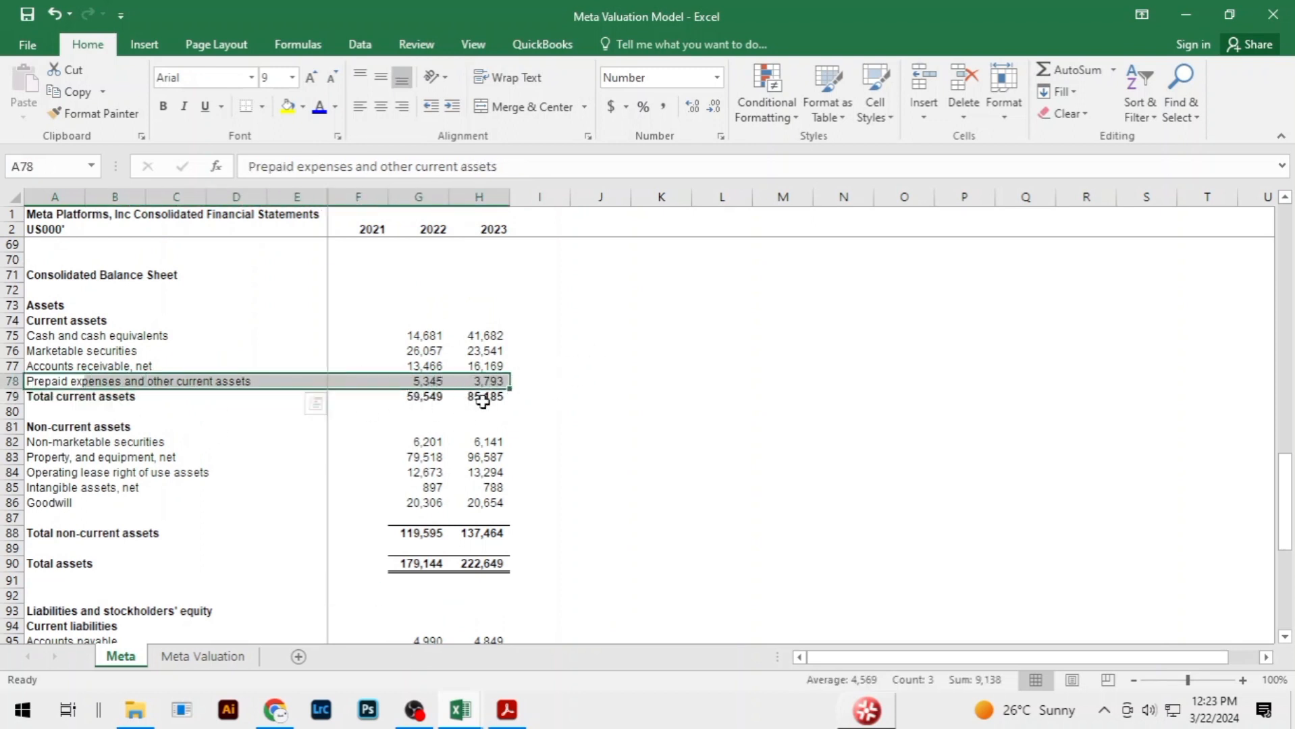
Return to the Meta Valuation sheet and review its current assets and current liabilities schedule
{"action": "left_click", "coordinate": [203, 660]}
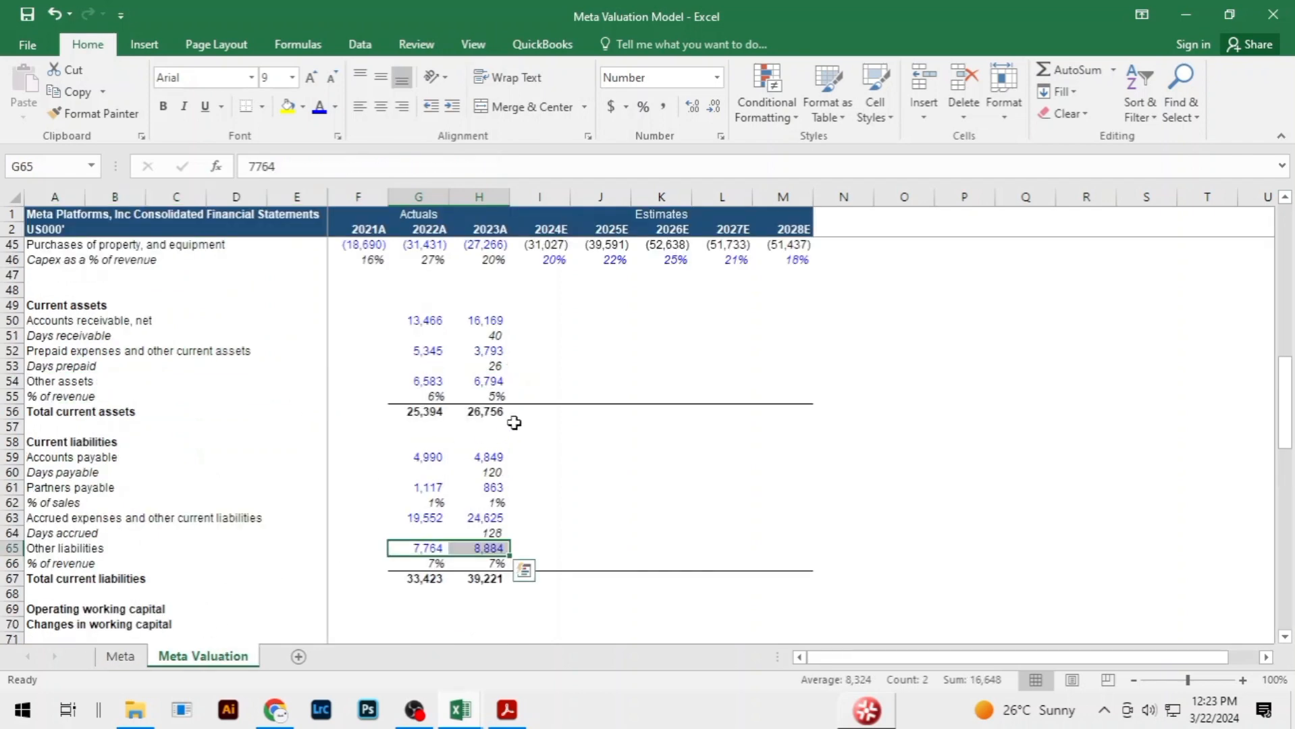
{"action": "left_click", "coordinate": [621, 440]}
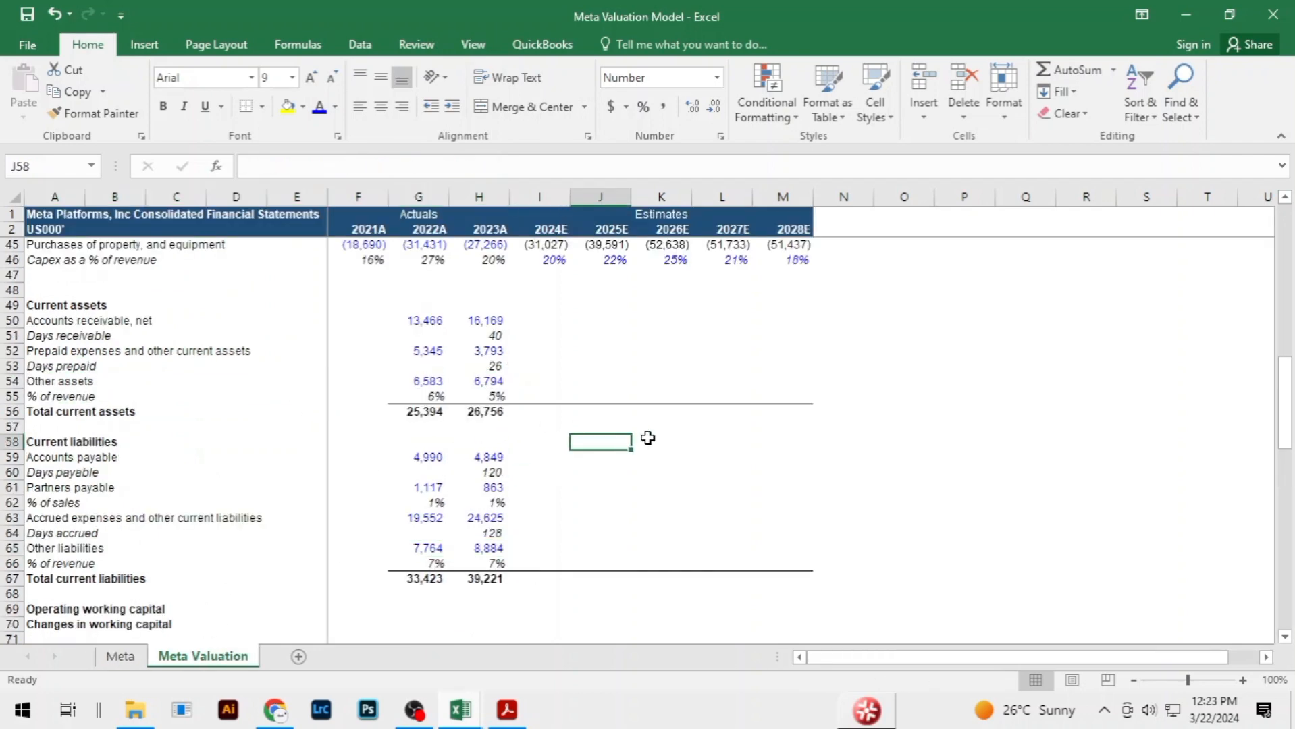
{"action": "left_click", "coordinate": [381, 483]}
{"action": "left_click", "coordinate": [724, 503]}
{"action": "scroll", "coordinate": [715, 520], "scroll_direction": "down", "scroll_amount": 1}
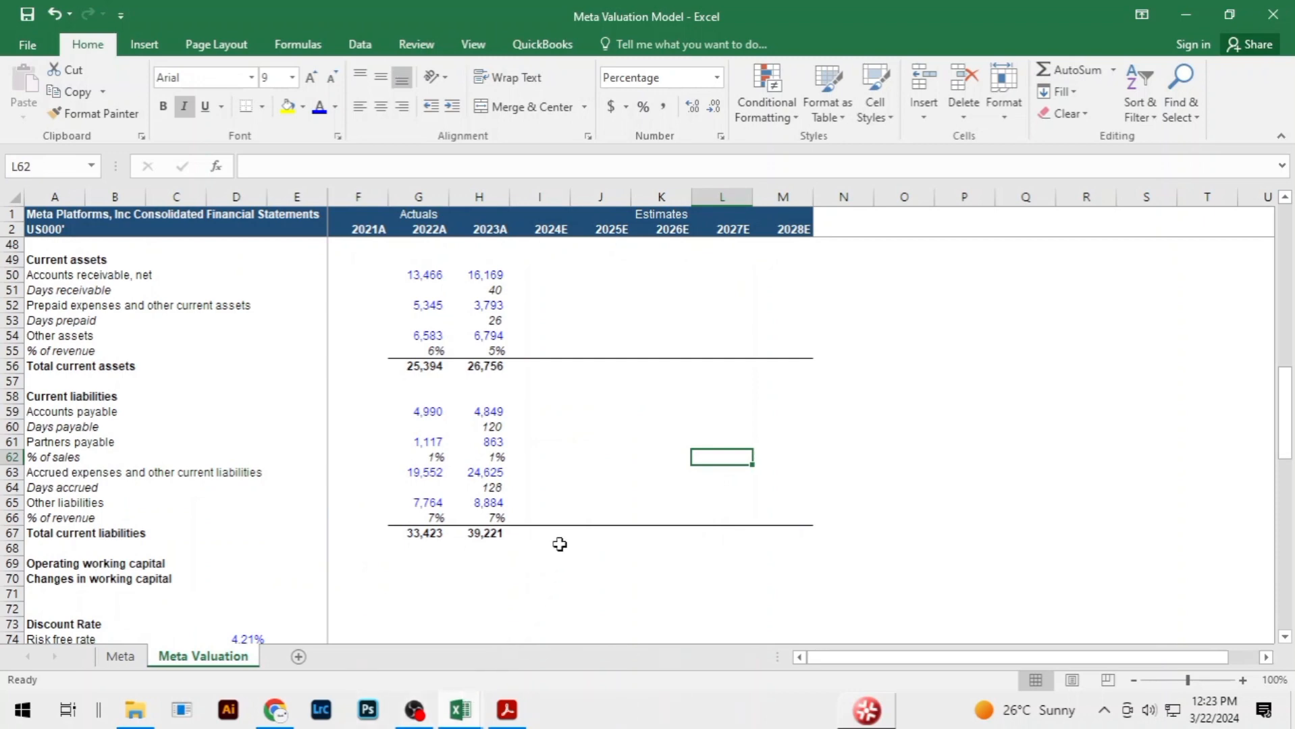
Switch to the 2023 Meta Annual Report in Acrobat Reader and search for "other assets" to read the consolidated balance sheet
{"action": "left_click", "coordinate": [506, 717]}
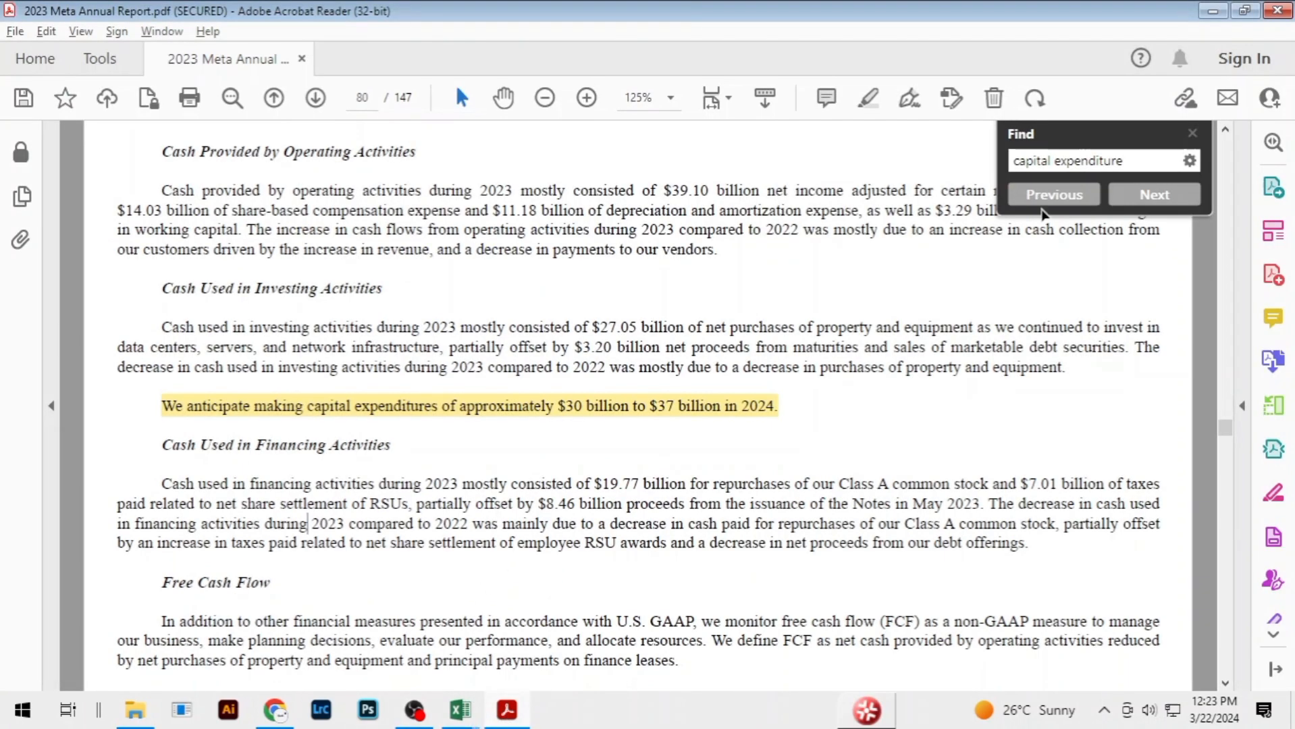
{"action": "left_click", "coordinate": [1052, 159]}
{"action": "type", "text": "other asse"}
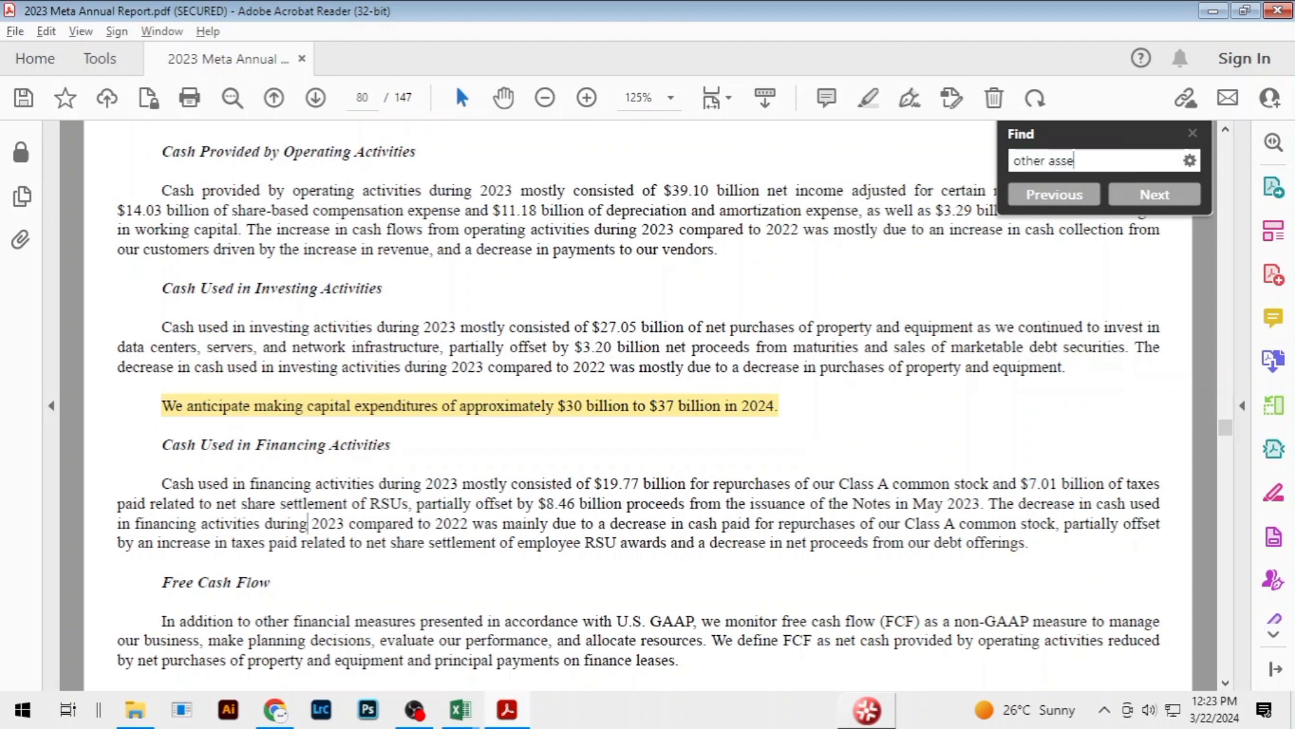
{"action": "type", "text": "ts"}
{"action": "key", "text": "Return"}
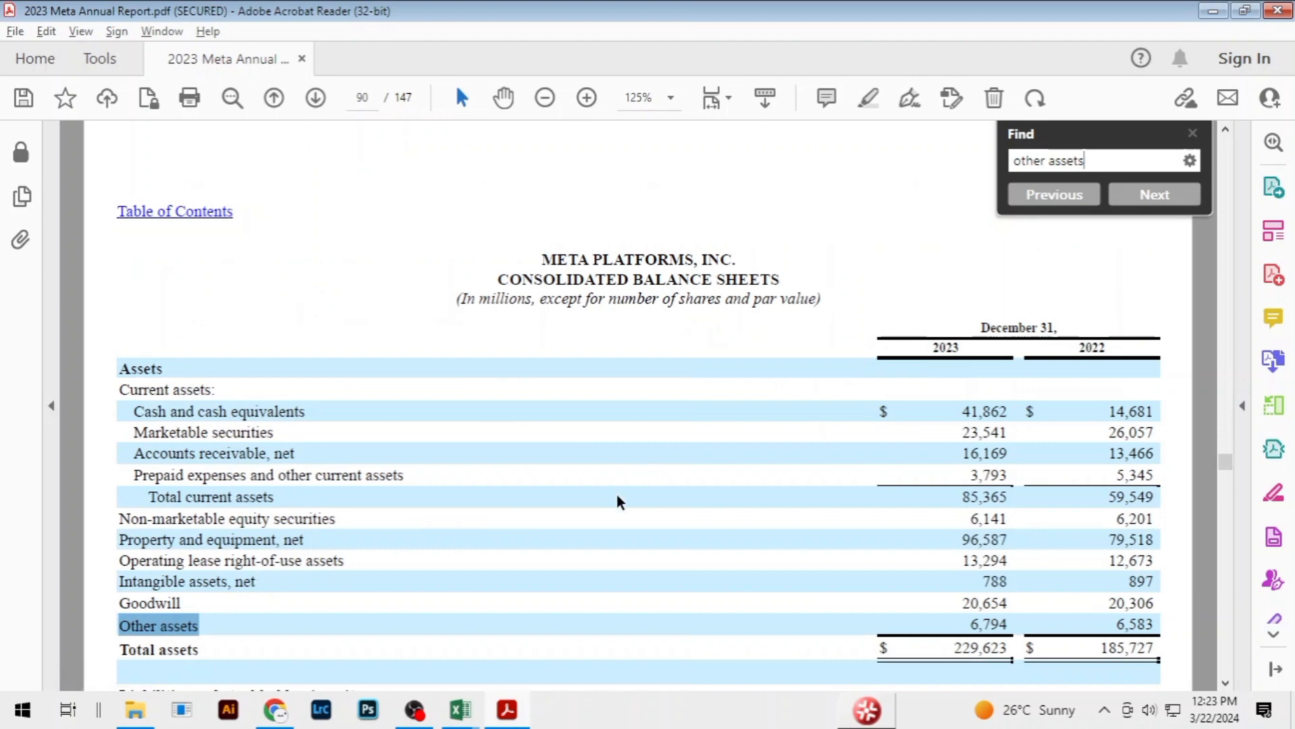
{"action": "scroll", "coordinate": [603, 477], "scroll_direction": "down", "scroll_amount": 2}
{"action": "scroll", "coordinate": [603, 477], "scroll_direction": "up", "scroll_amount": 1}
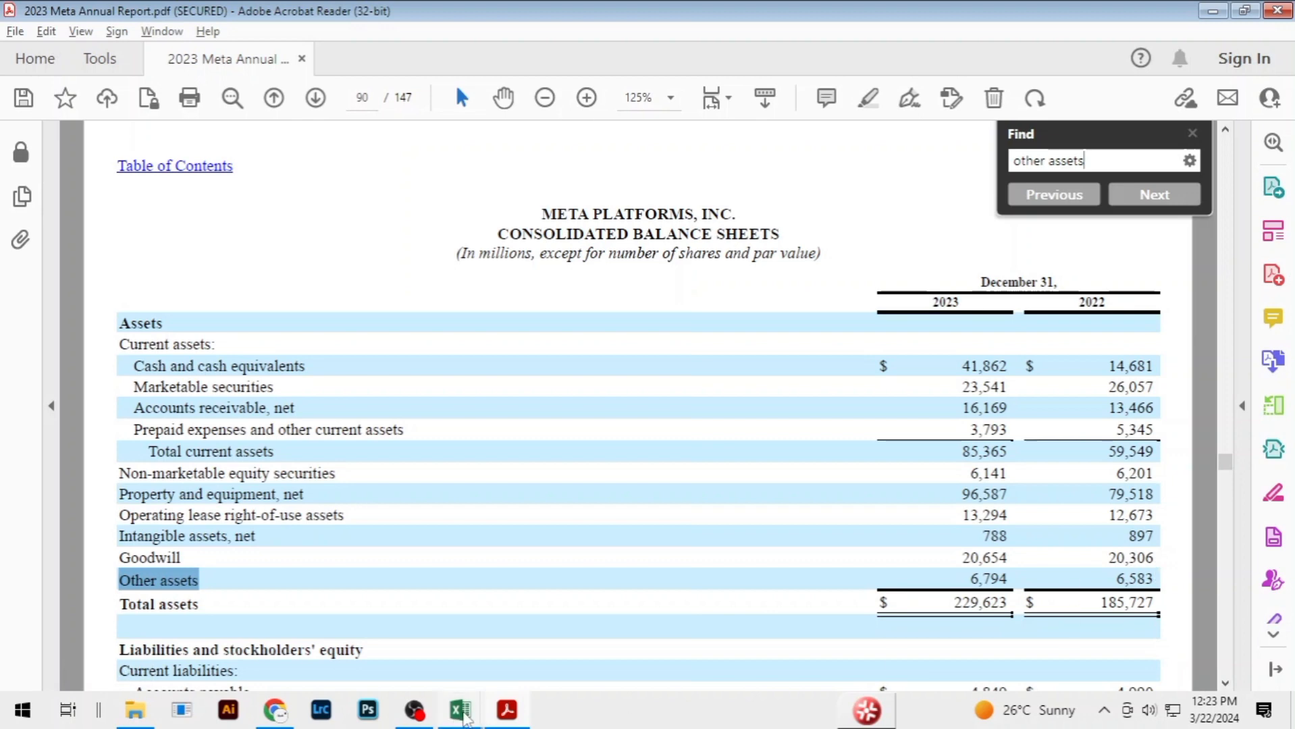
Return to the Excel model and review the Meta sheet's liabilities and stockholders' equity lines down to the balance sheet's end
{"action": "key", "text": "alt+Tab"}
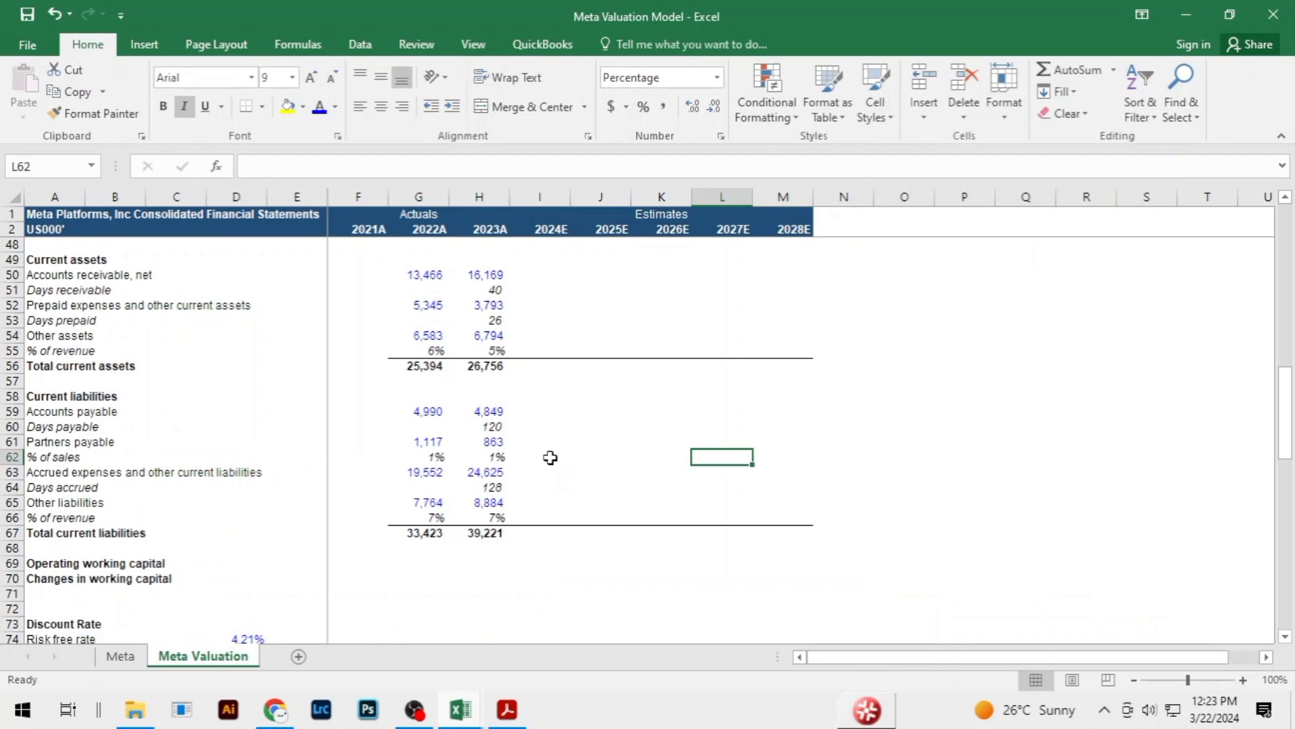
{"action": "left_click", "coordinate": [608, 428]}
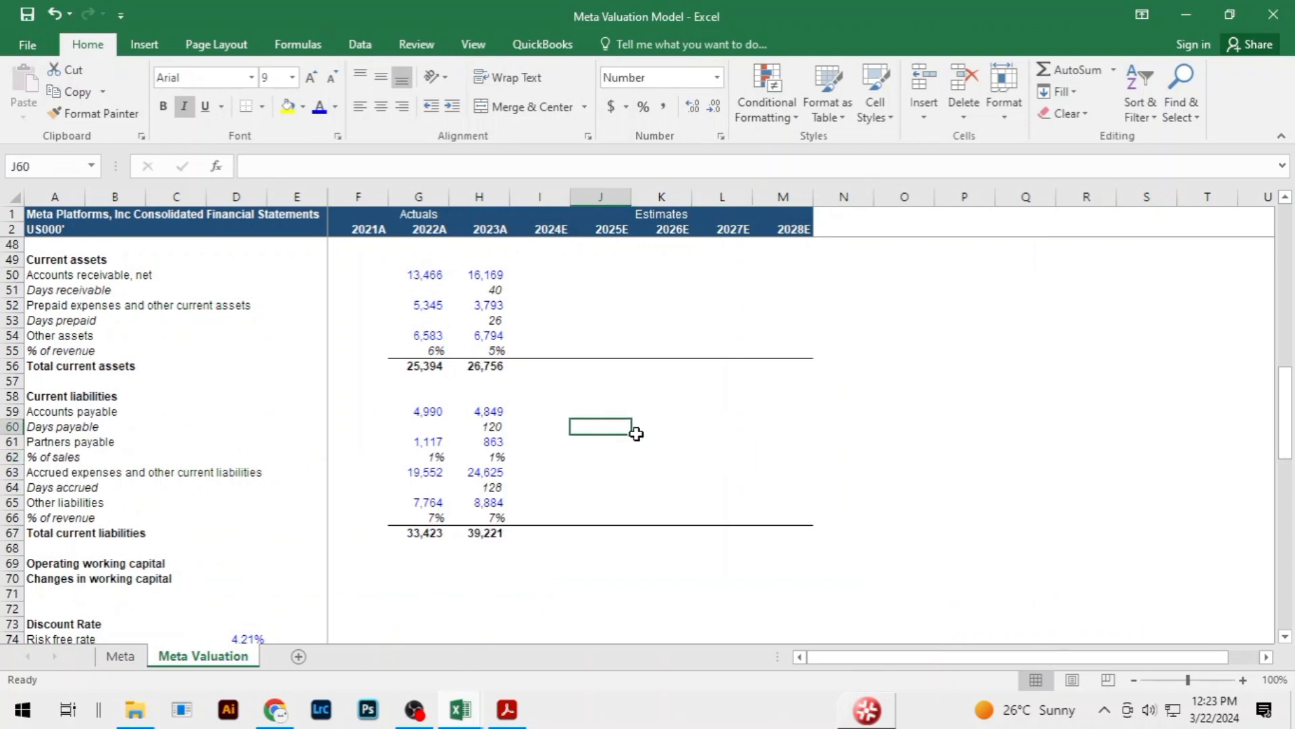
{"action": "scroll", "coordinate": [636, 428], "scroll_direction": "up", "scroll_amount": 5}
{"action": "left_click", "coordinate": [121, 657]}
{"action": "scroll", "coordinate": [734, 422], "scroll_direction": "down", "scroll_amount": 12}
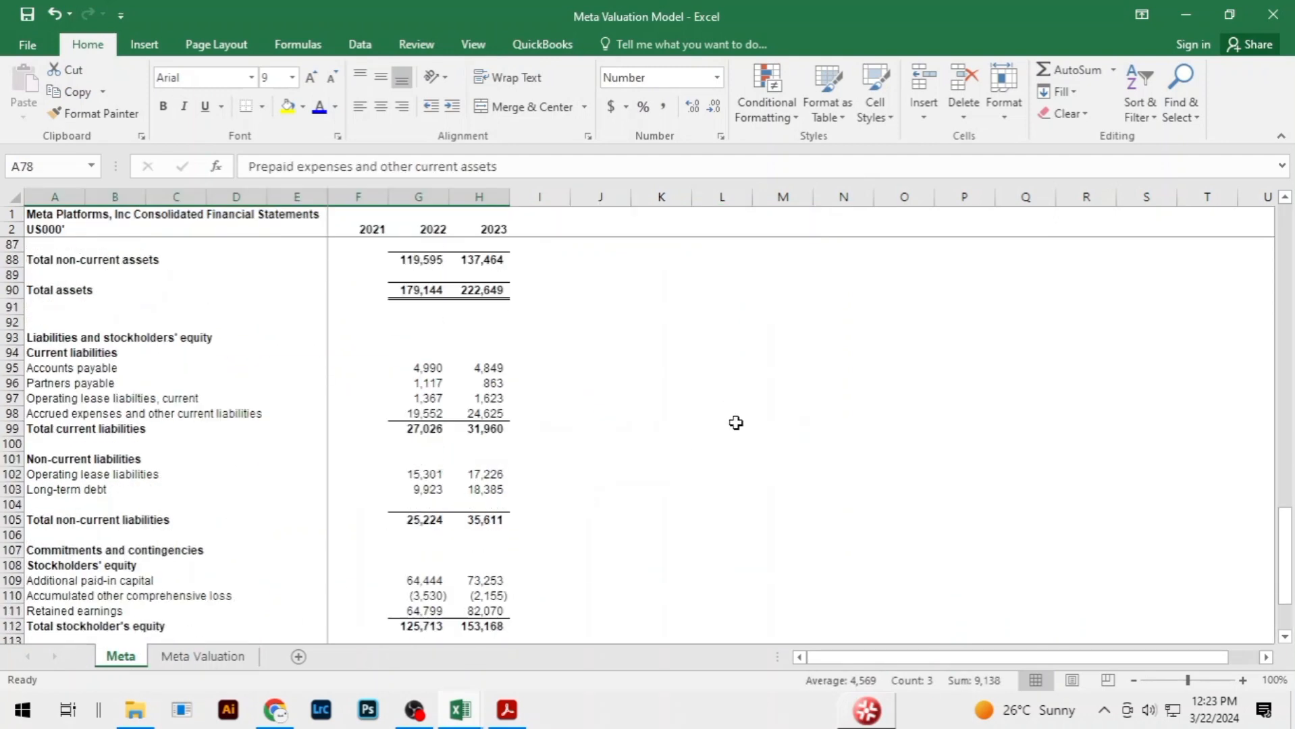
{"action": "left_click", "coordinate": [540, 504]}
{"action": "scroll", "coordinate": [456, 558], "scroll_direction": "up", "scroll_amount": 2}
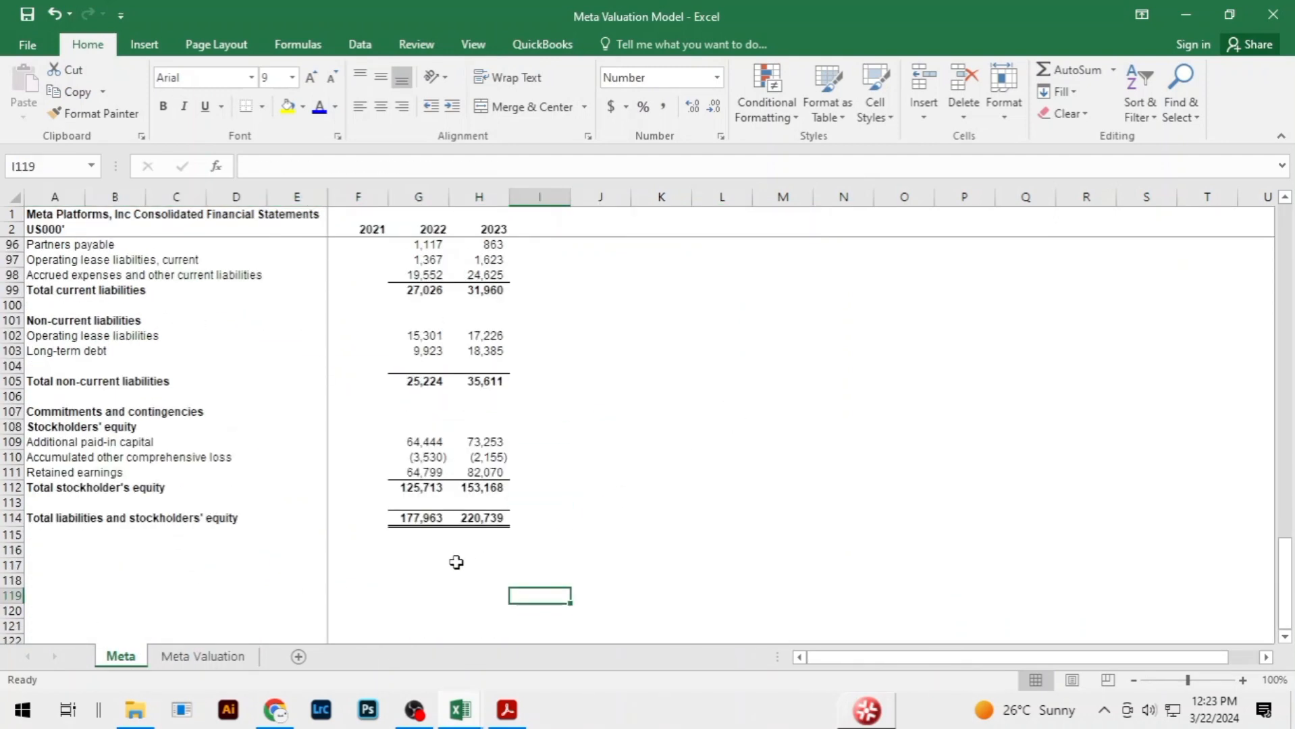
Compare the annual report's consolidated balance sheet asset lines with the non-current assets on the Meta sheet in Excel
{"action": "key", "text": "alt+Tab"}
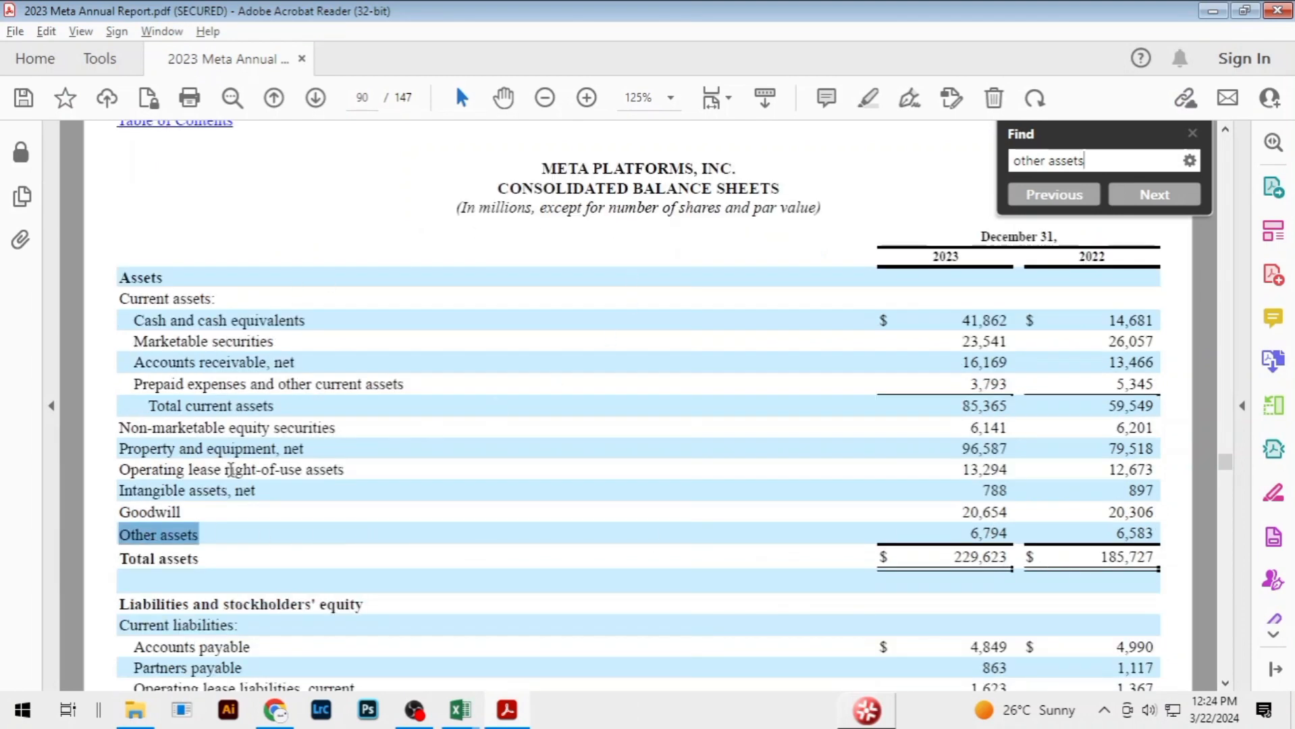
{"action": "key", "text": "alt+Tab"}
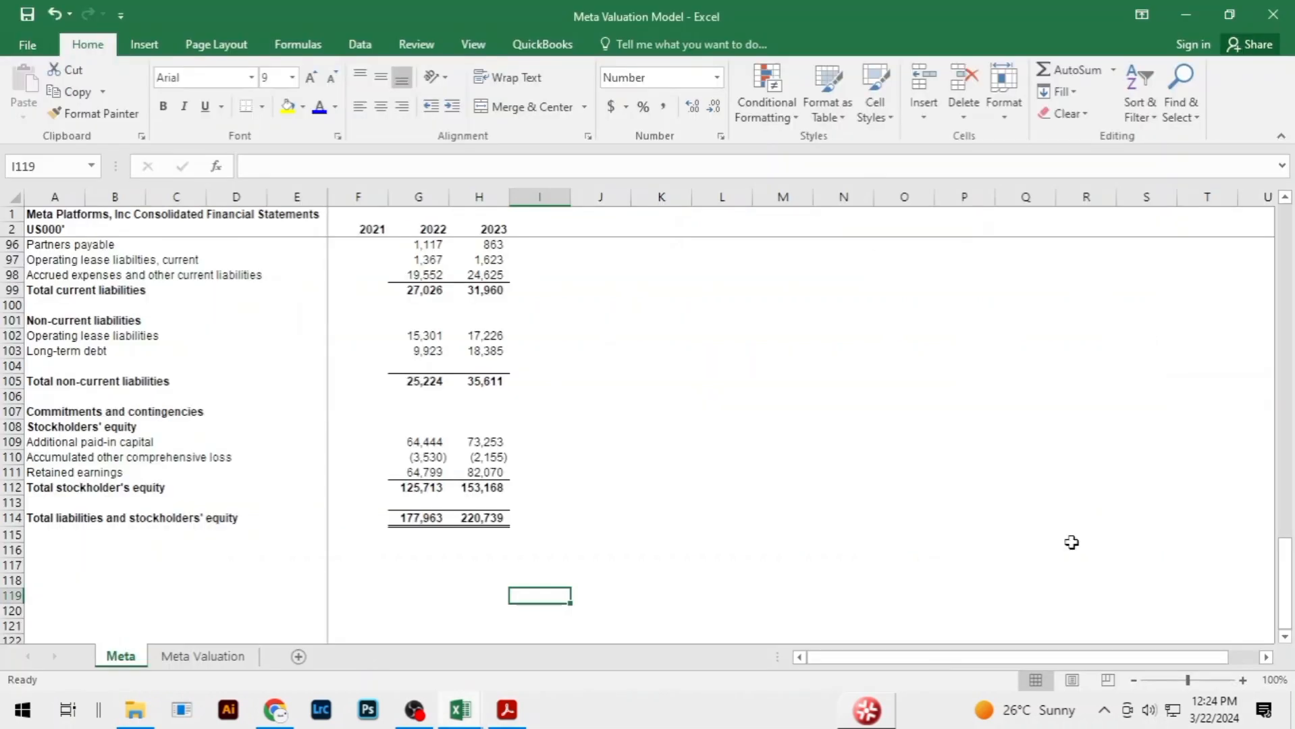
{"action": "scroll", "coordinate": [682, 520], "scroll_direction": "up", "scroll_amount": 7}
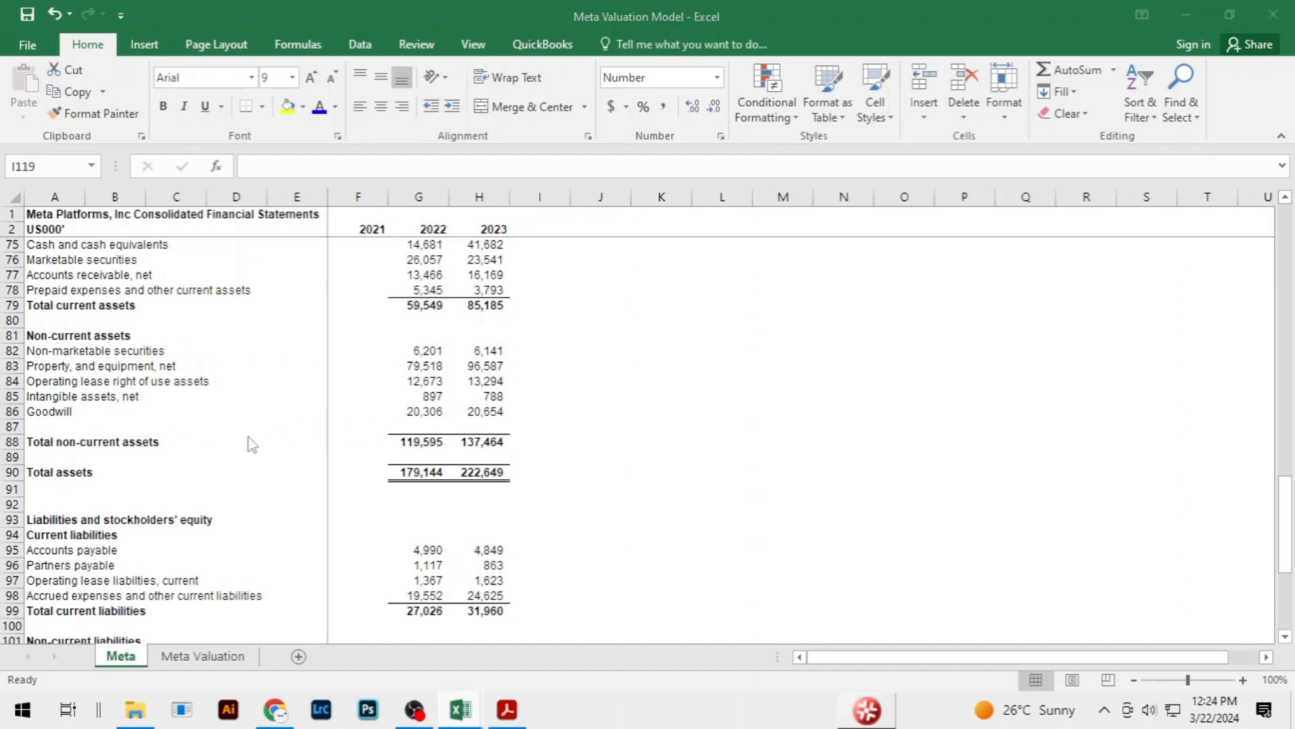
Label the empty row below Goodwill in the non-current assets section of the Meta sheet as "Other assets"
{"action": "key", "text": "alt+Tab"}
{"action": "key", "text": "alt+Tab"}
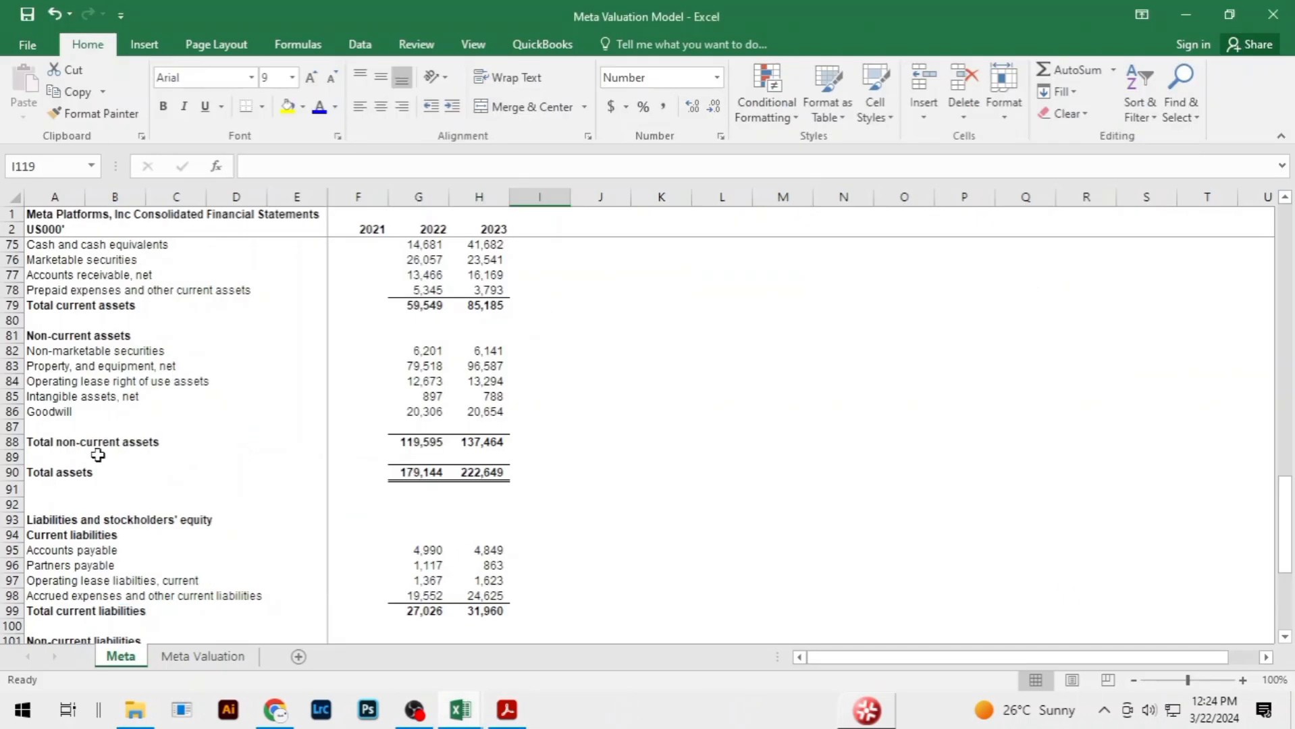
{"action": "left_click", "coordinate": [35, 428]}
{"action": "type", "text": "ther"}
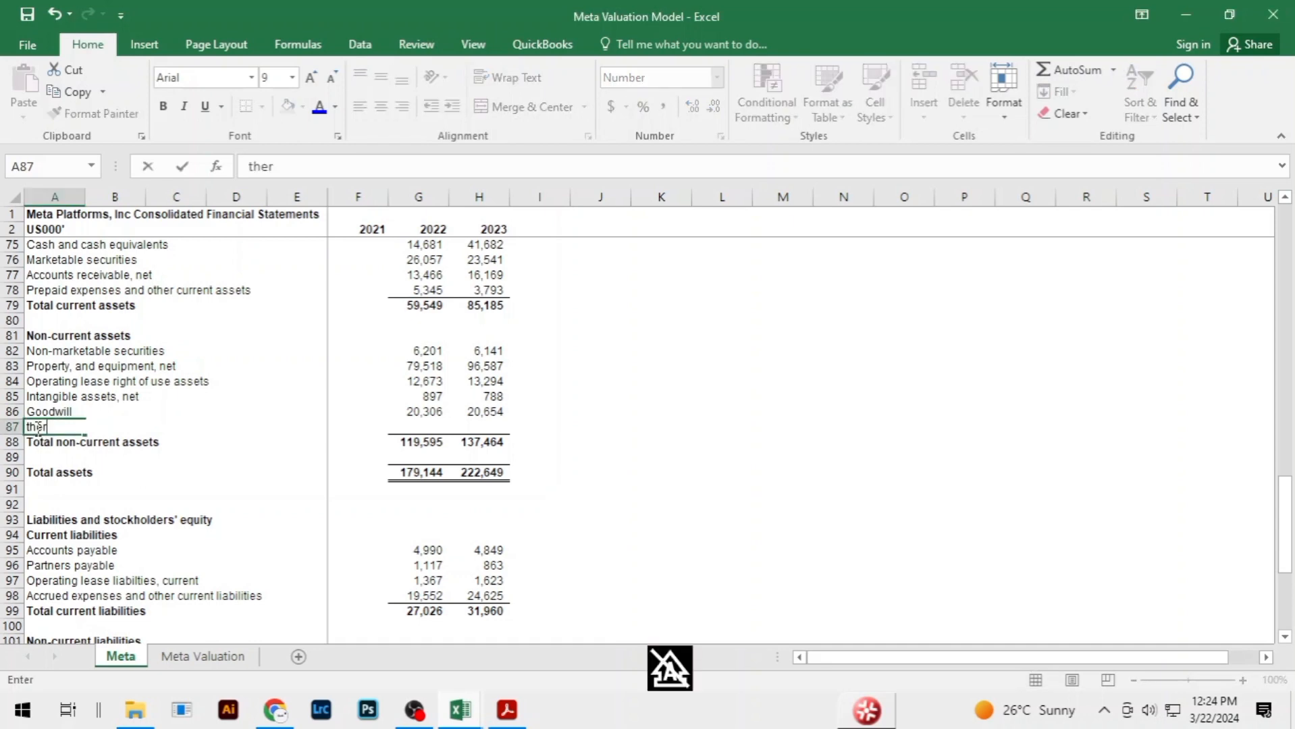
{"action": "key", "text": "BackSpace"}
{"action": "key", "text": "BackSpace"}
{"action": "key", "text": "BackSpace"}
{"action": "type", "text": "Oth"}
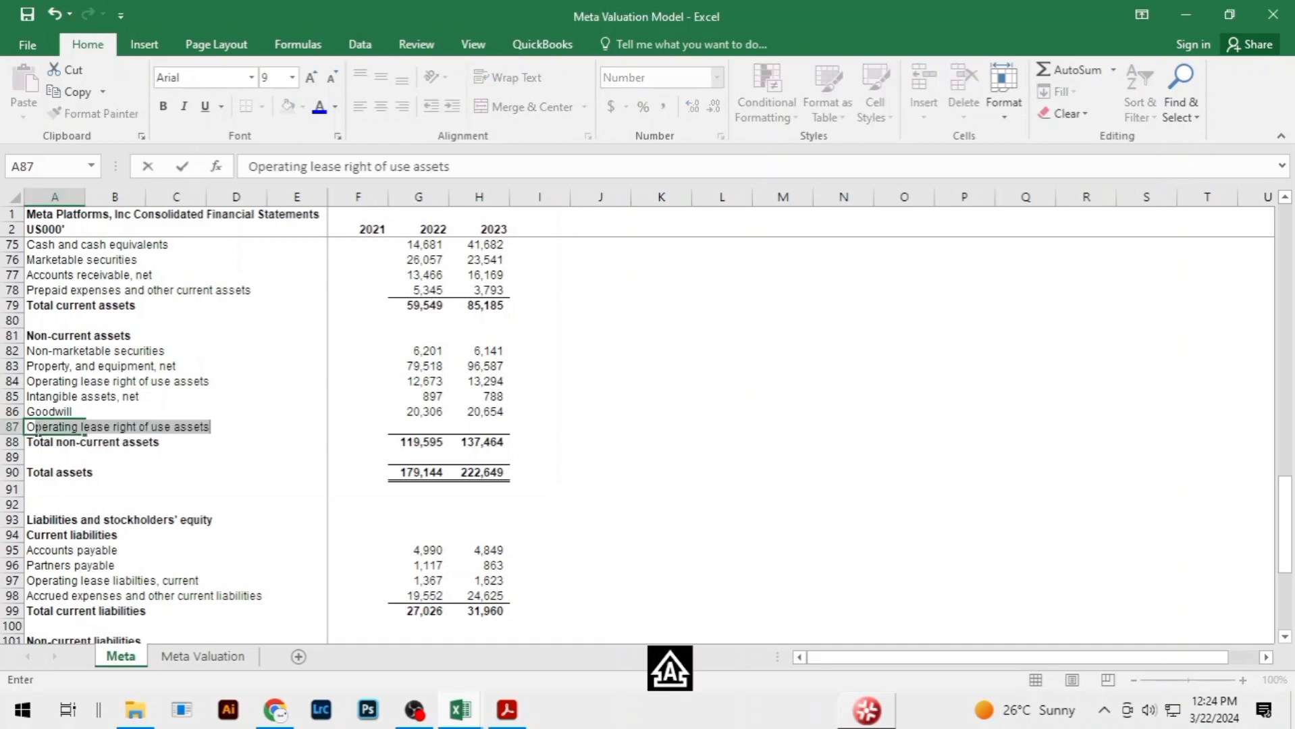
{"action": "key", "text": "alt+Tab"}
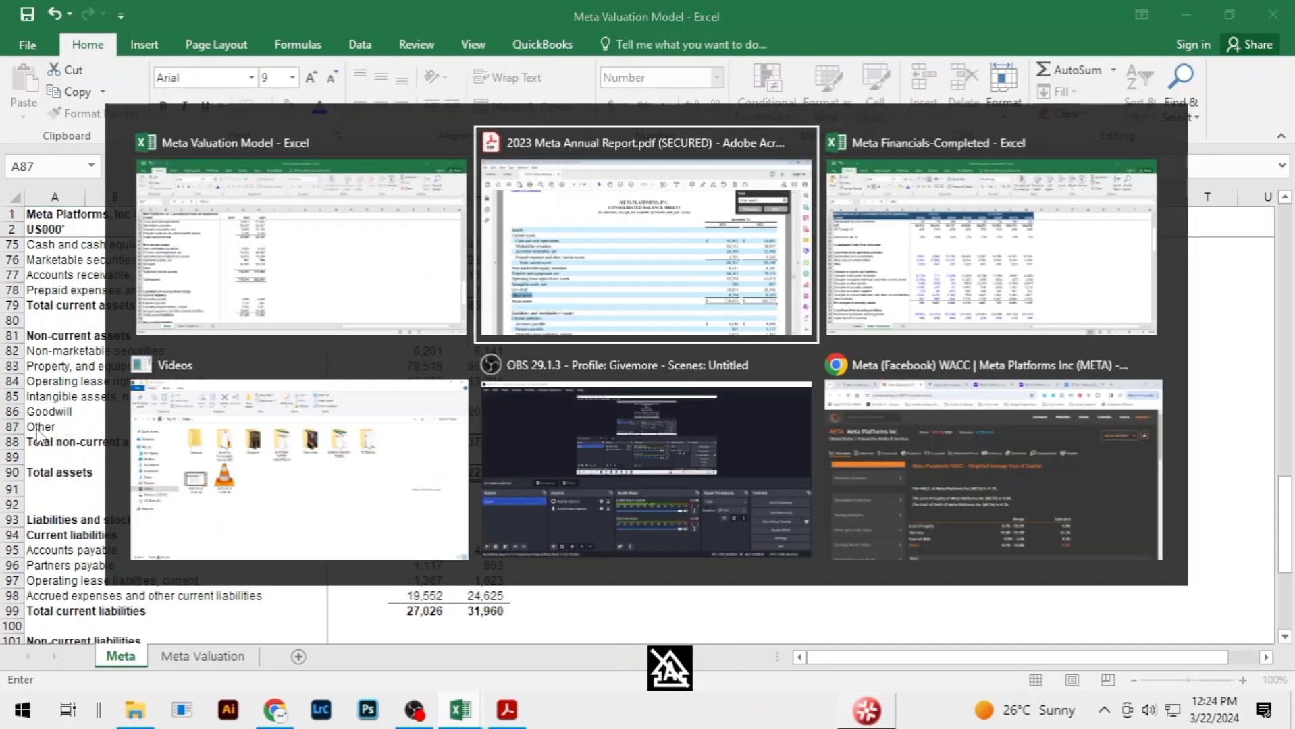
{"action": "key", "text": "alt+Tab"}
{"action": "type", "text": "er ass"}
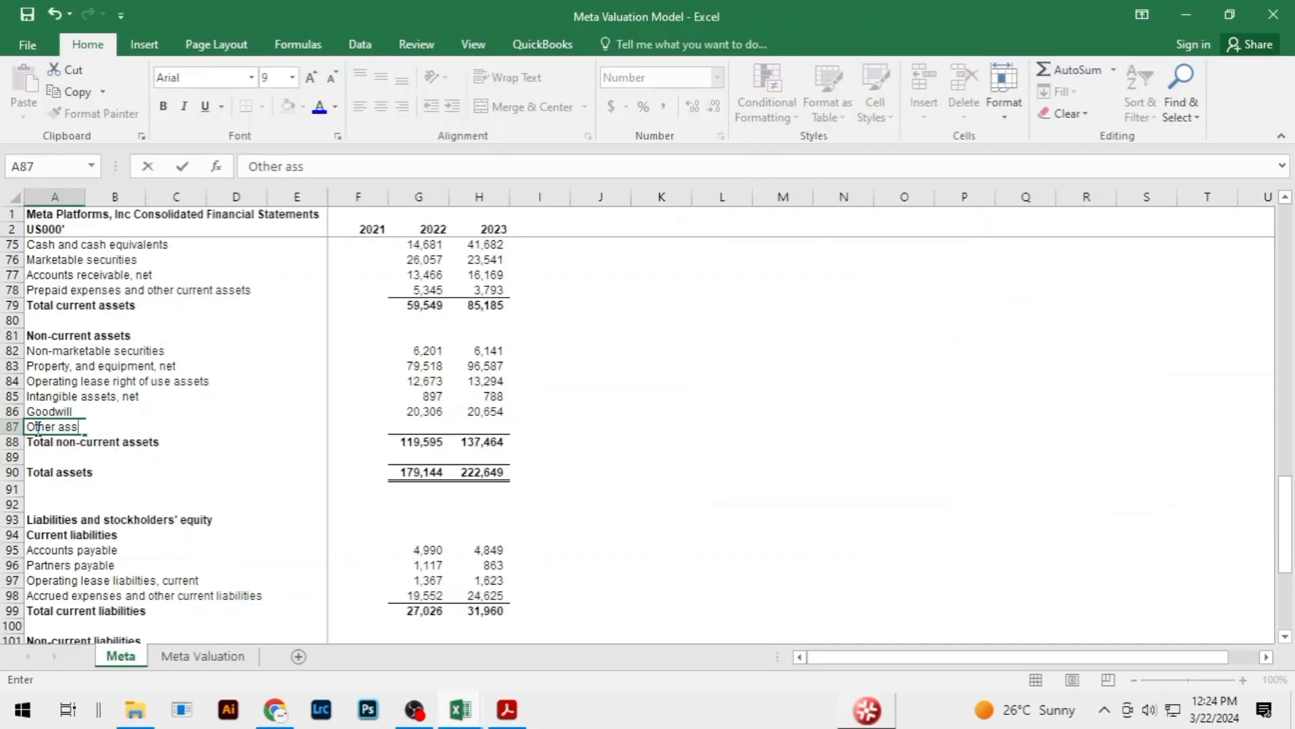
{"action": "key", "text": "Return"}
{"action": "key", "text": "Up"}
{"action": "key", "text": "Up"}
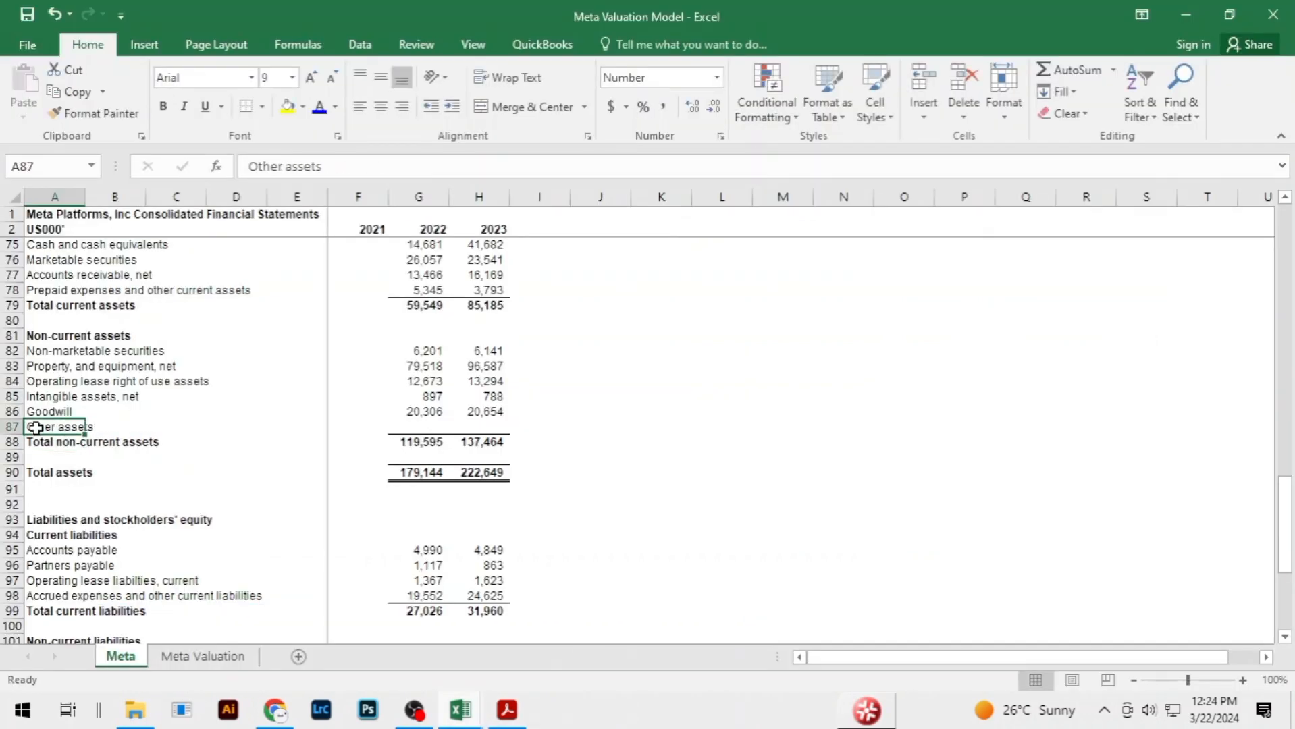
Enter 6583 as the 2022 value for Other assets, taken from the annual report's consolidated balance sheet
{"action": "key", "text": "Down"}
{"action": "key", "text": "Right"}
{"action": "key", "text": "Right"}
{"action": "key", "text": "Right"}
{"action": "key", "text": "Right"}
{"action": "key", "text": "Right"}
{"action": "key", "text": "Right"}
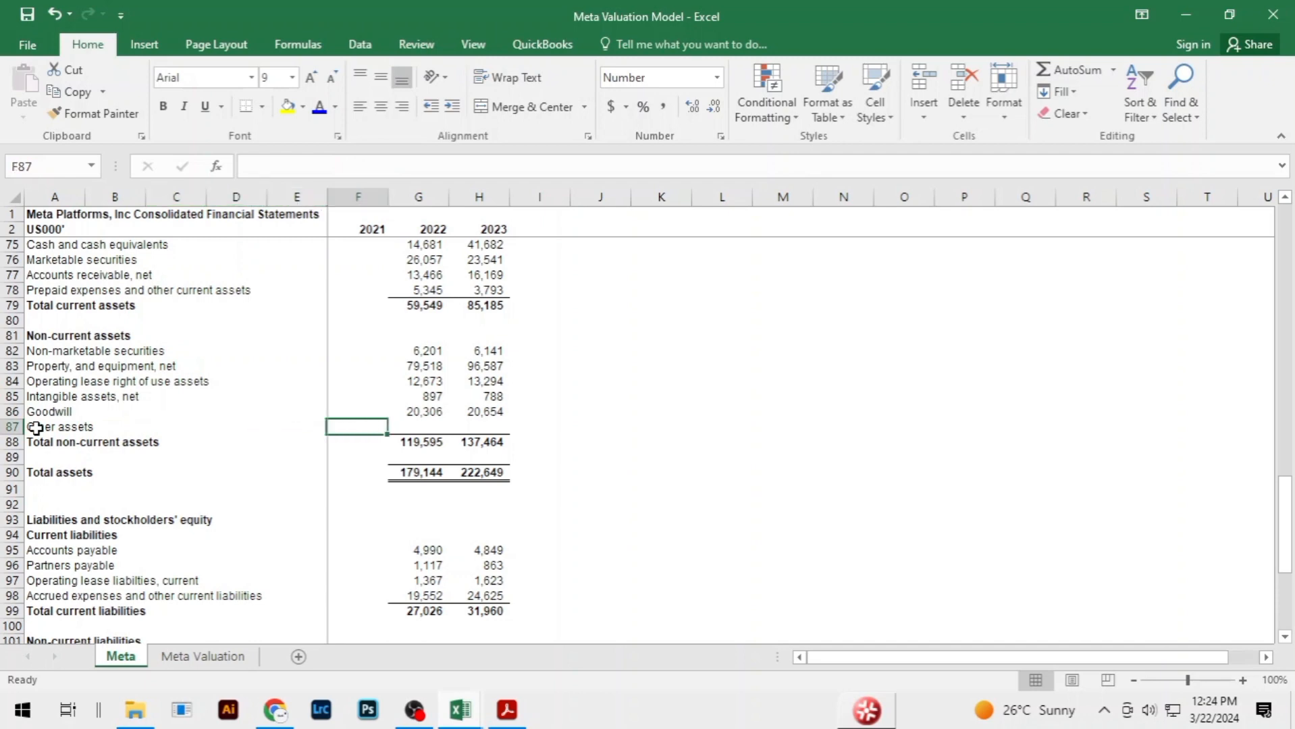
{"action": "key", "text": "alt+Tab"}
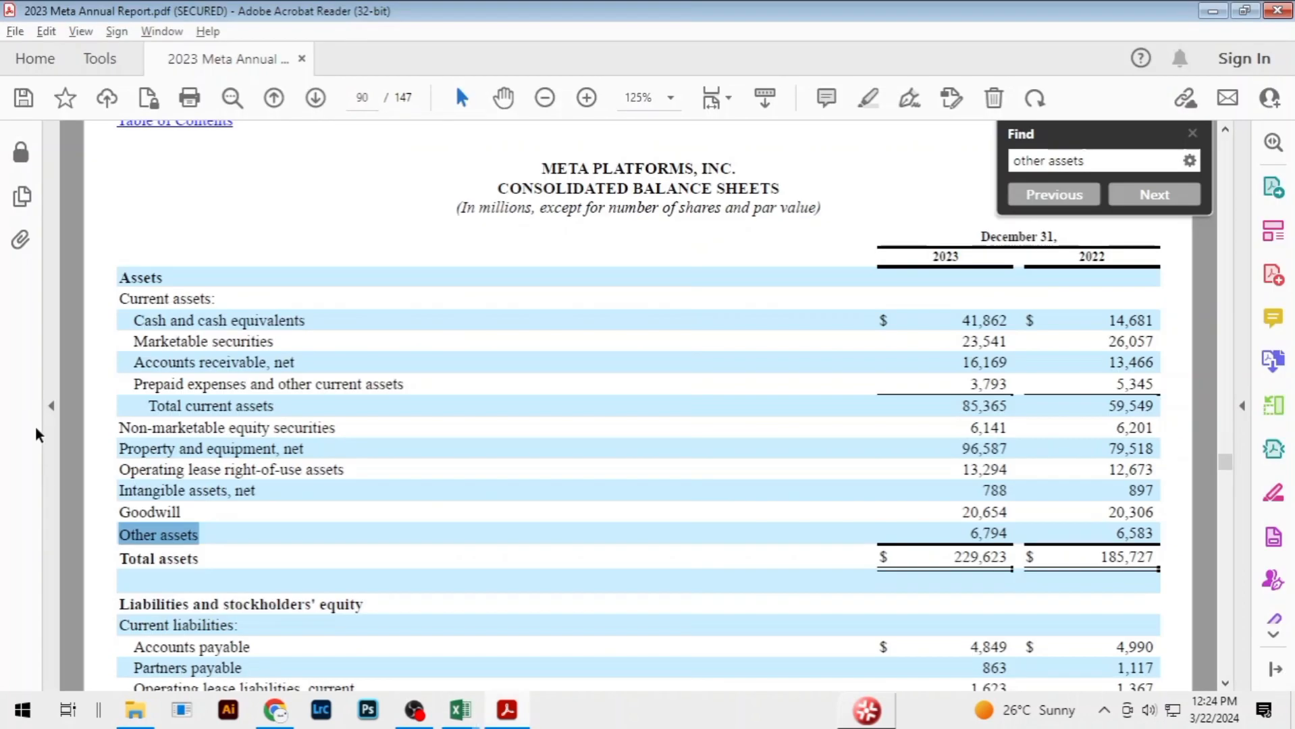
{"action": "key", "text": "alt+Tab"}
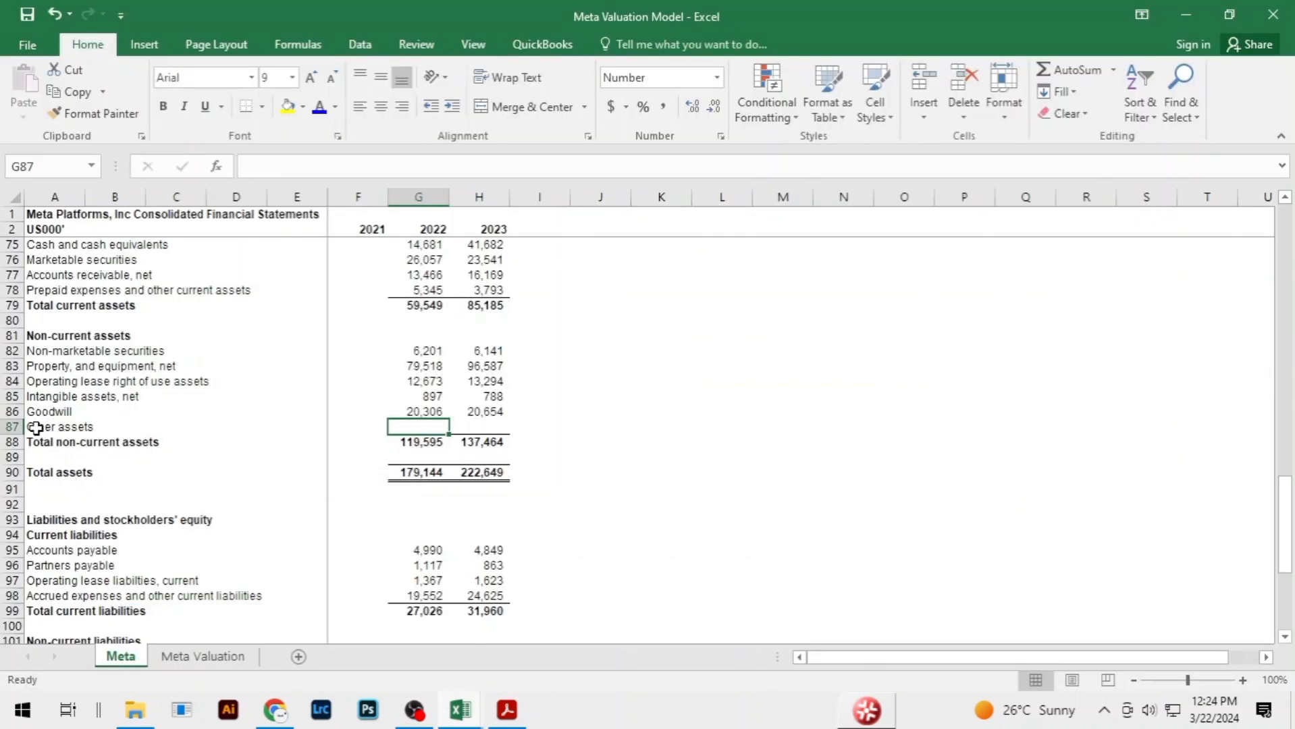
{"action": "key", "text": "alt+Tab"}
{"action": "key", "text": "alt+Tab"}
{"action": "type", "text": "658"}
{"action": "key", "text": "Tab"}
Enter 6794 as the 2023 value for Other assets, taken from the annual report's balance sheet
{"action": "key", "text": "alt+Tab"}
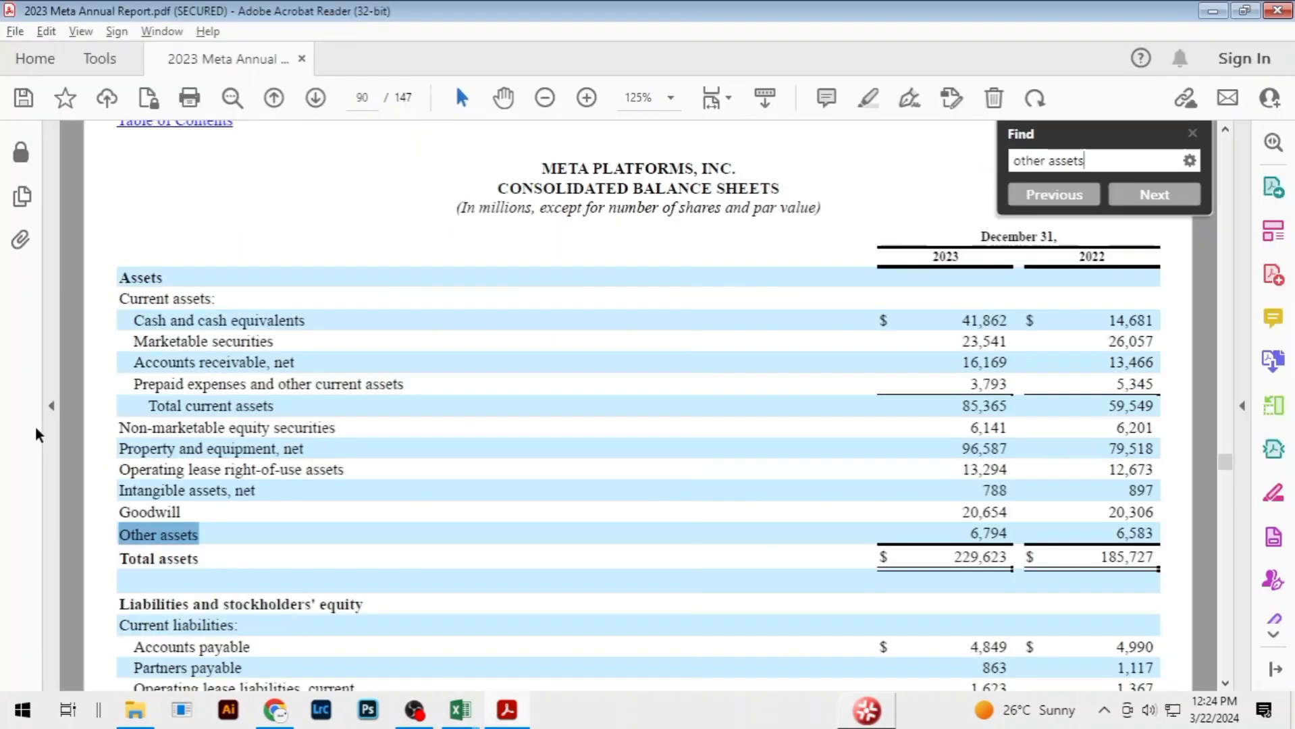
{"action": "key", "text": "alt+Tab"}
{"action": "type", "text": "679"}
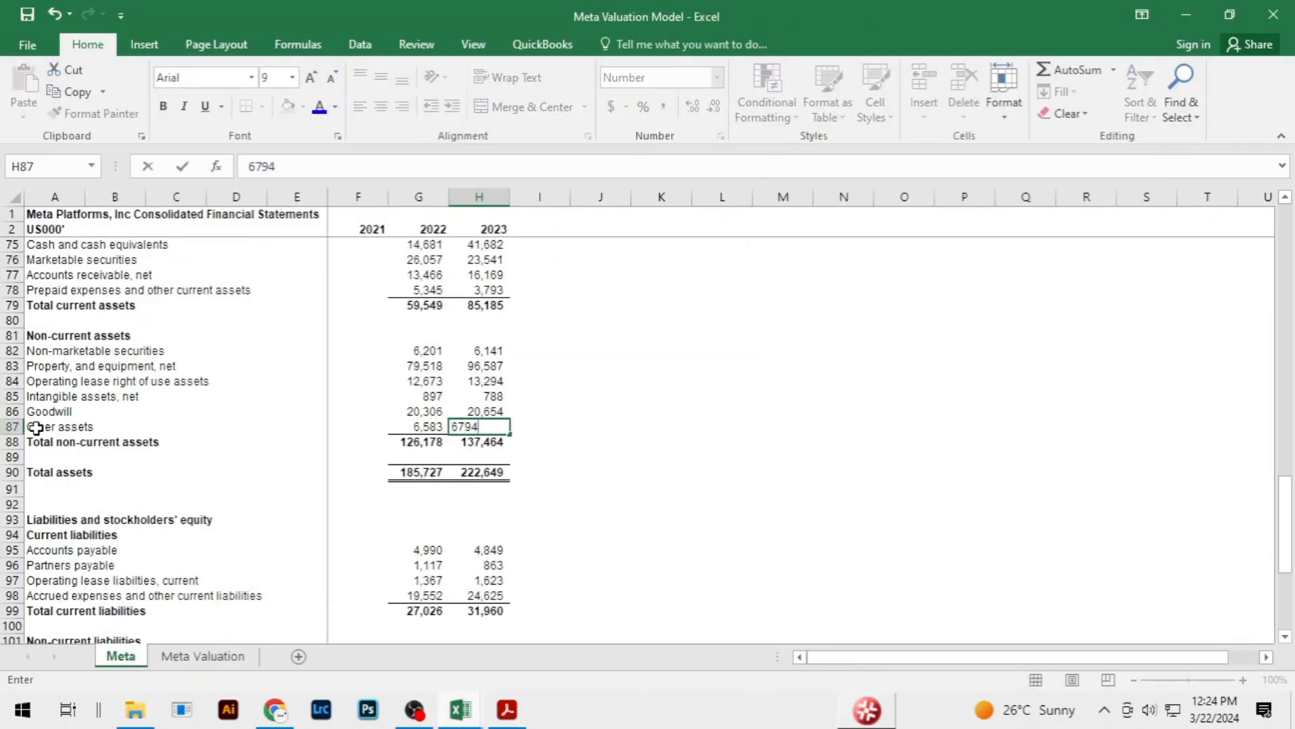
{"action": "type", "text": "4"}
{"action": "key", "text": "Return"}
{"action": "key", "text": "Return"}
{"action": "key", "text": "Return"}
{"action": "key", "text": "Return"}
Compare total assets in the model with the annual report and inspect the total formulas and Other assets entry in the 2023 column
{"action": "key", "text": "alt+Tab"}
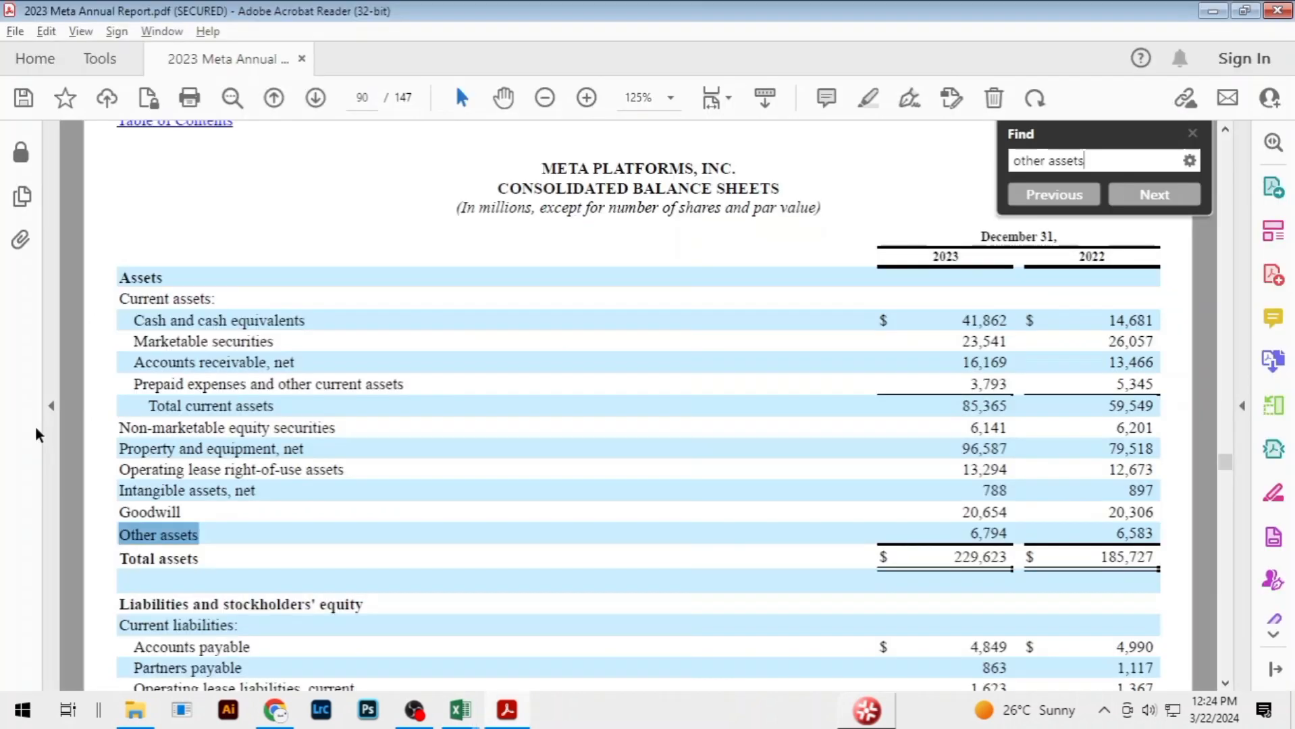
{"action": "key", "text": "alt+Tab"}
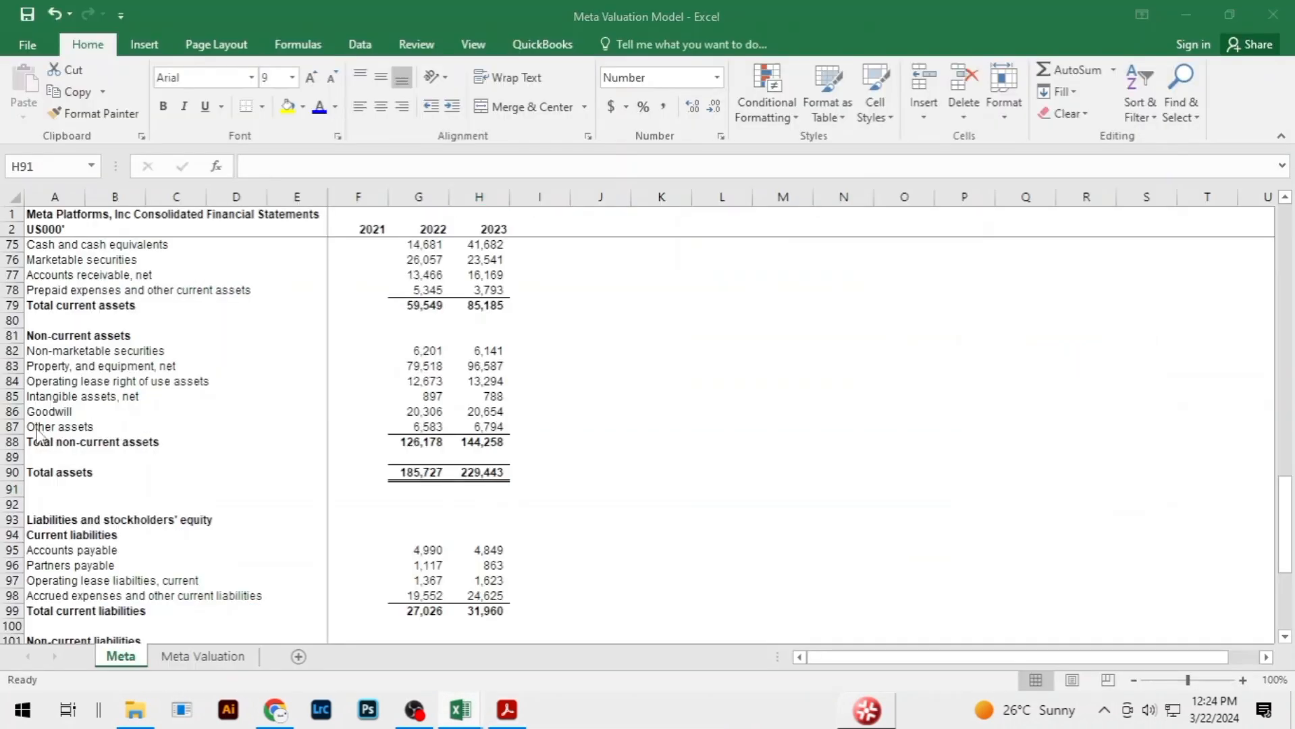
{"action": "key", "text": "alt+Tab"}
{"action": "key", "text": "alt+Tab"}
{"action": "key", "text": "Up"}
{"action": "key", "text": "Up"}
{"action": "key", "text": "Up"}
{"action": "key", "text": "Up"}
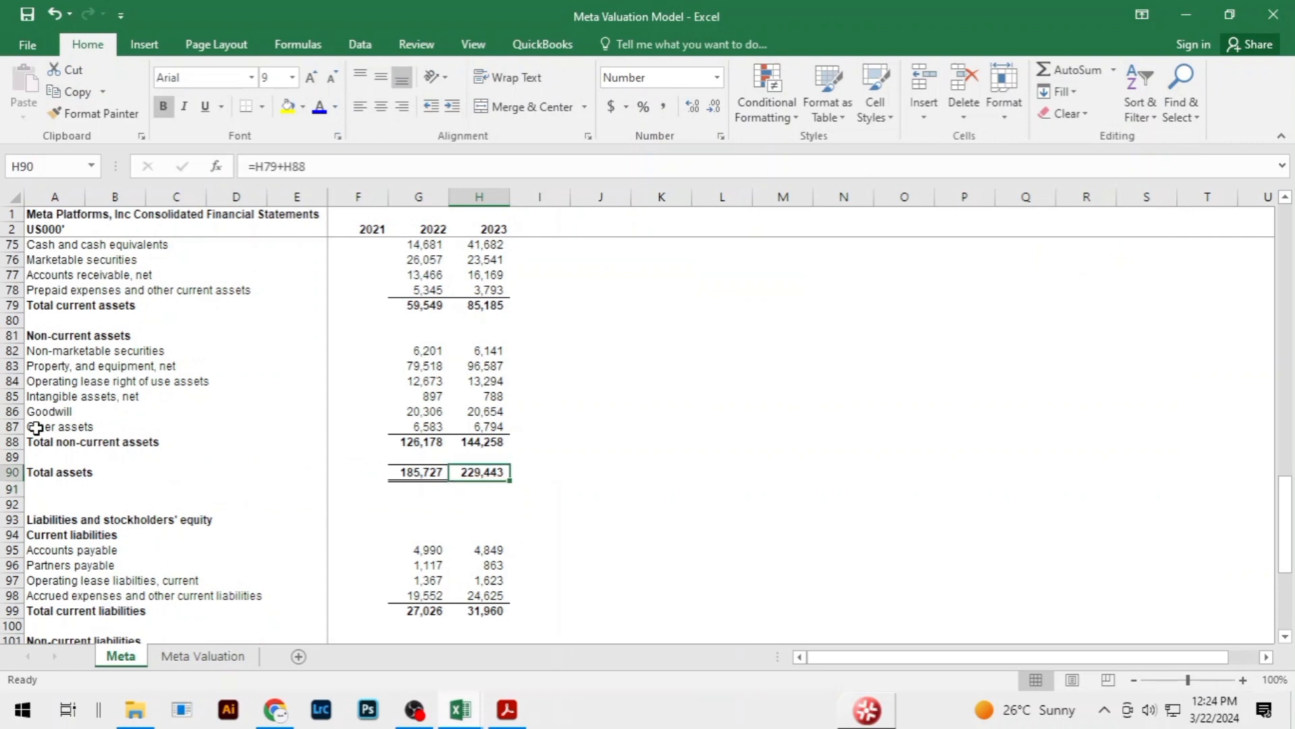
{"action": "key", "text": "Up"}
{"action": "key", "text": "Down"}
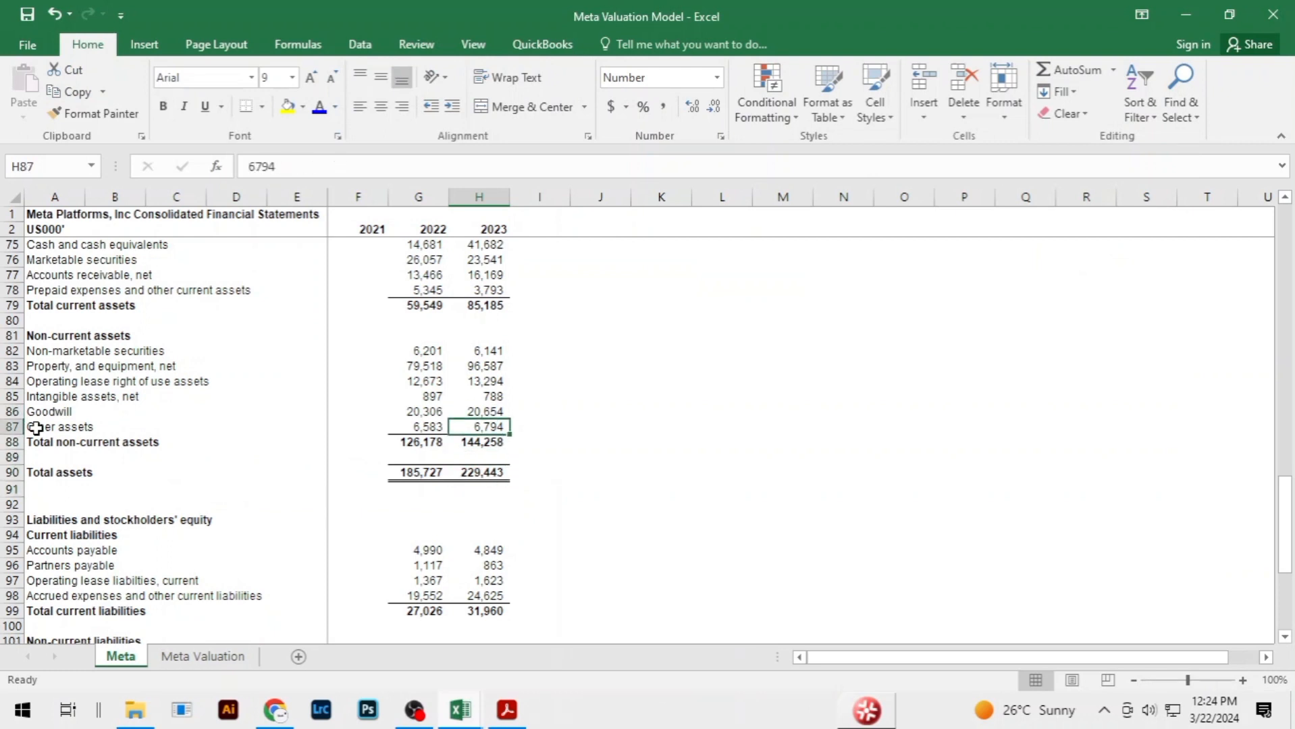
{"action": "key", "text": "Up"}
{"action": "key", "text": "Up"}
{"action": "key", "text": "Down"}
{"action": "key", "text": "Down"}
Re-enter the 2022 total non-current assets as a sum of rows 82 to 87 and select both years' totals
{"action": "key", "text": "Down"}
{"action": "key", "text": "Left"}
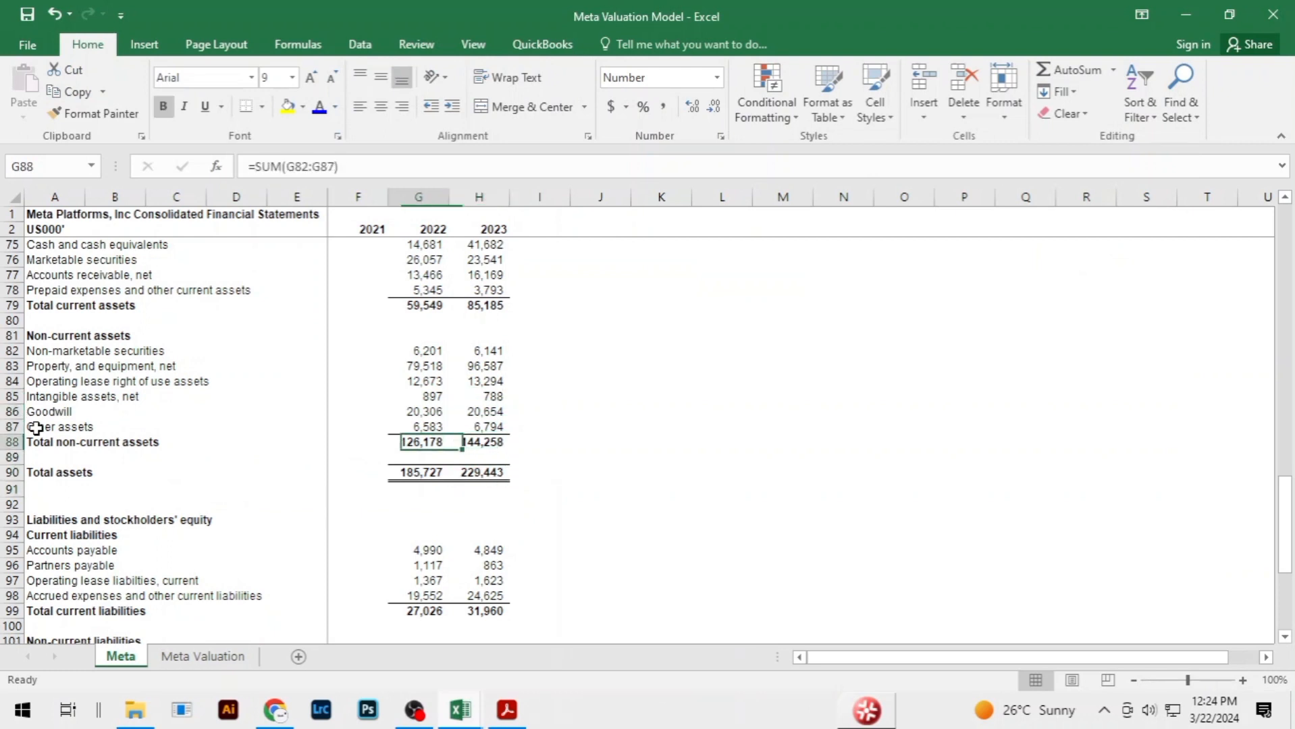
{"action": "key", "text": "alt+equal"}
{"action": "key", "text": "Return"}
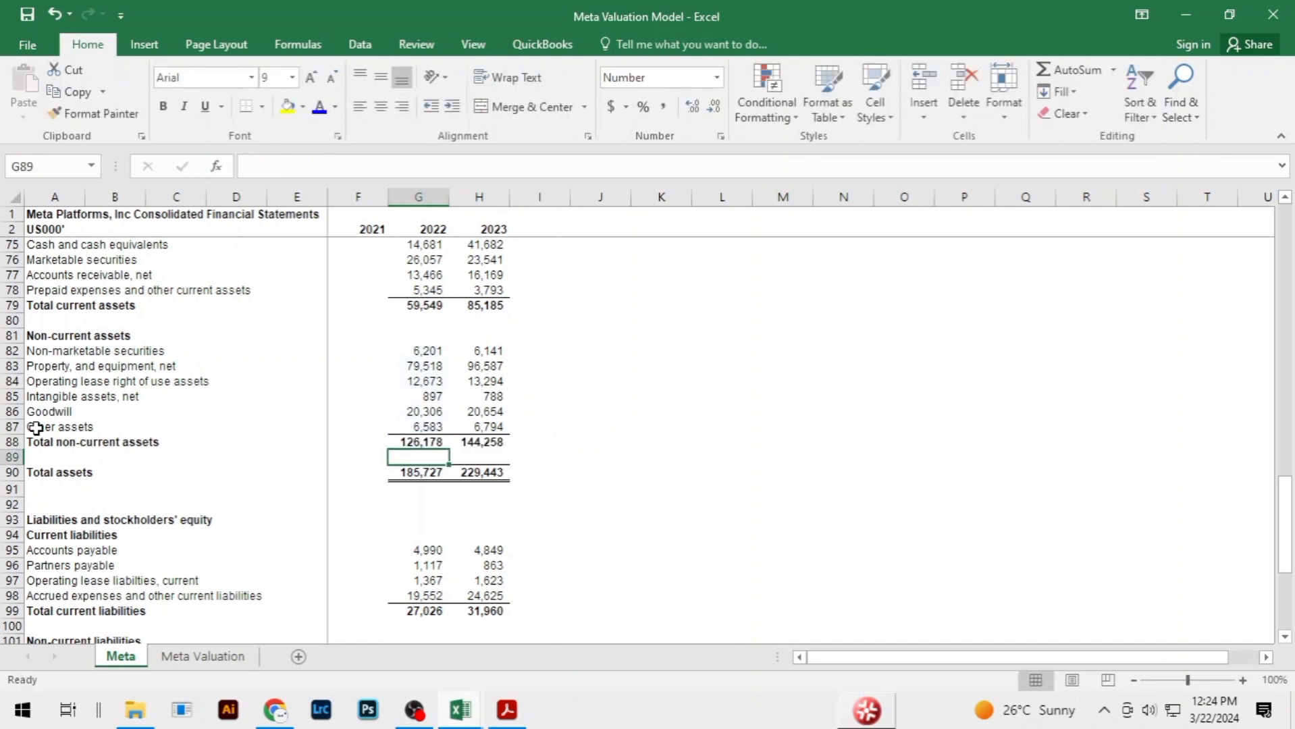
{"action": "key", "text": "Up"}
{"action": "key", "text": "shift+Right"}
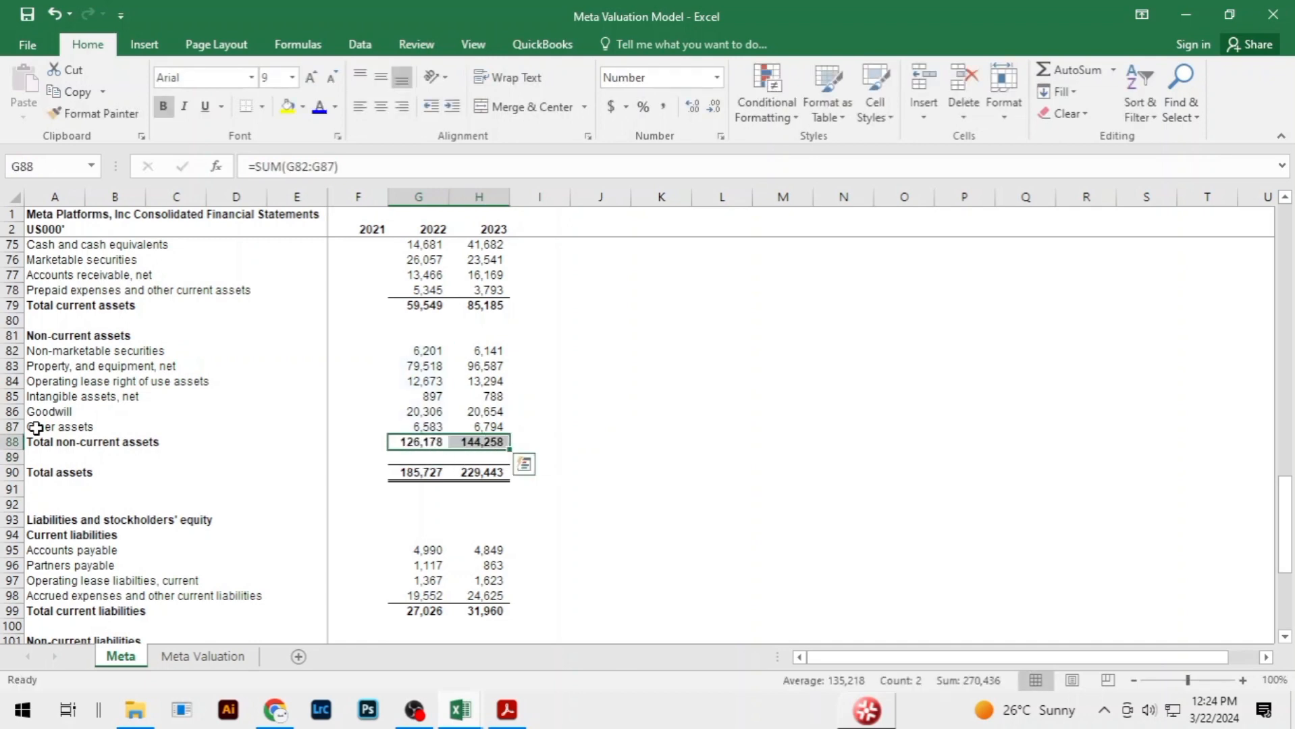
Compare the model's non-current asset figures with those in the annual report's consolidated balance sheet
{"action": "key", "text": "Up"}
{"action": "key", "text": "Up"}
{"action": "key", "text": "Up"}
{"action": "key", "text": "Up"}
{"action": "key", "text": "Up"}
{"action": "key", "text": "alt+Tab"}
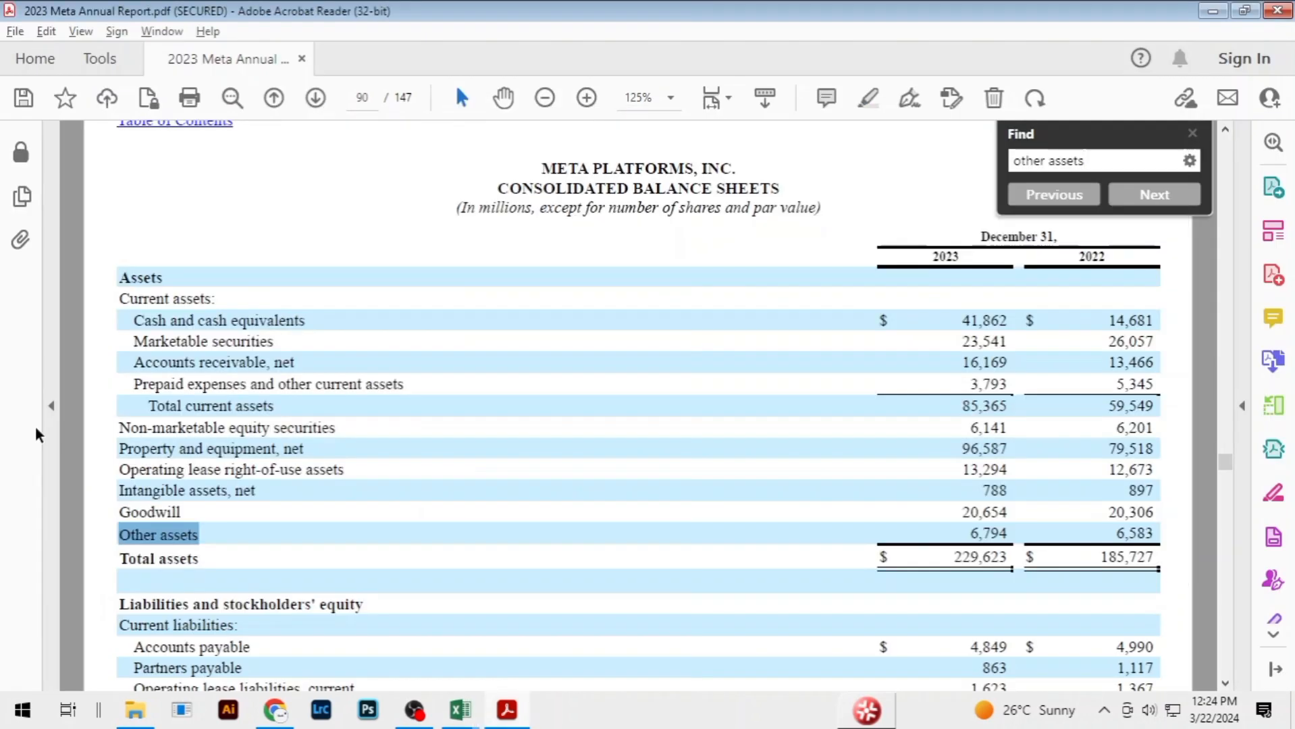
{"action": "key", "text": "alt+Tab"}
{"action": "key", "text": "alt+Tab"}
{"action": "key", "text": "alt+Tab"}
{"action": "key", "text": "alt+Tab"}
{"action": "key", "text": "alt+Tab"}
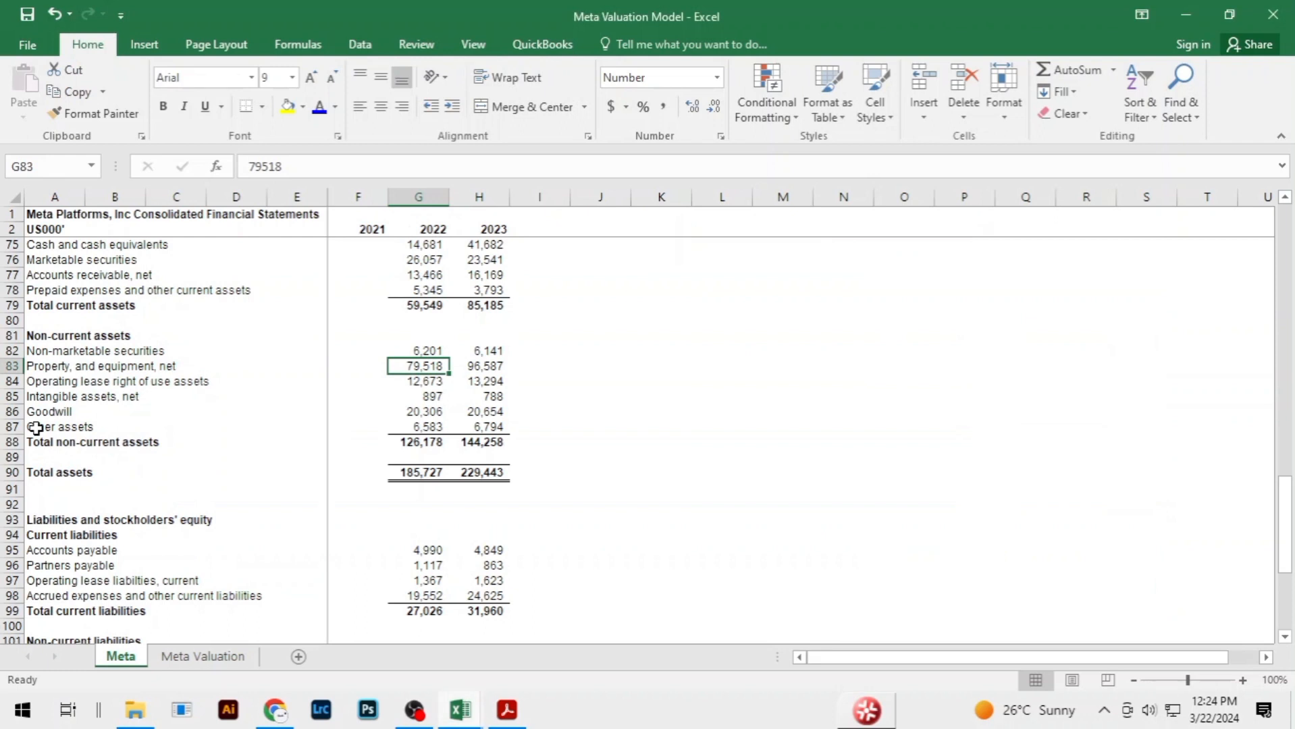
Check each current asset figure for 2022 and 2023 in the model against the annual report's balance sheet
{"action": "key", "text": "Up"}
{"action": "key", "text": "Up"}
{"action": "key", "text": "Up"}
{"action": "key", "text": "Up"}
{"action": "key", "text": "Up"}
{"action": "key", "text": "Up"}
{"action": "key", "text": "Up"}
{"action": "key", "text": "Up"}
{"action": "key", "text": "Up"}
{"action": "key", "text": "Up"}
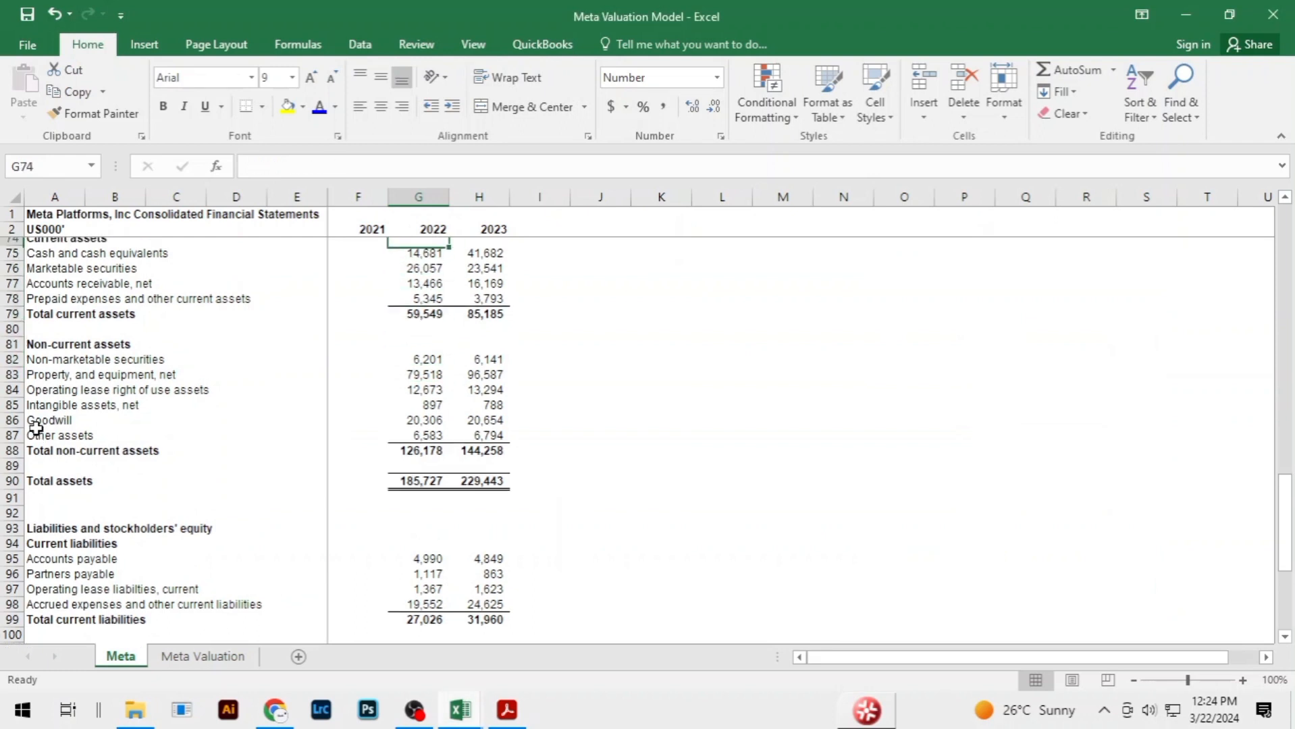
{"action": "key", "text": "Up"}
{"action": "key", "text": "Up"}
{"action": "key", "text": "Down"}
{"action": "key", "text": "Down"}
{"action": "key", "text": "Down"}
{"action": "key", "text": "Down"}
{"action": "key", "text": "Down"}
{"action": "key", "text": "Down"}
{"action": "key", "text": "Down"}
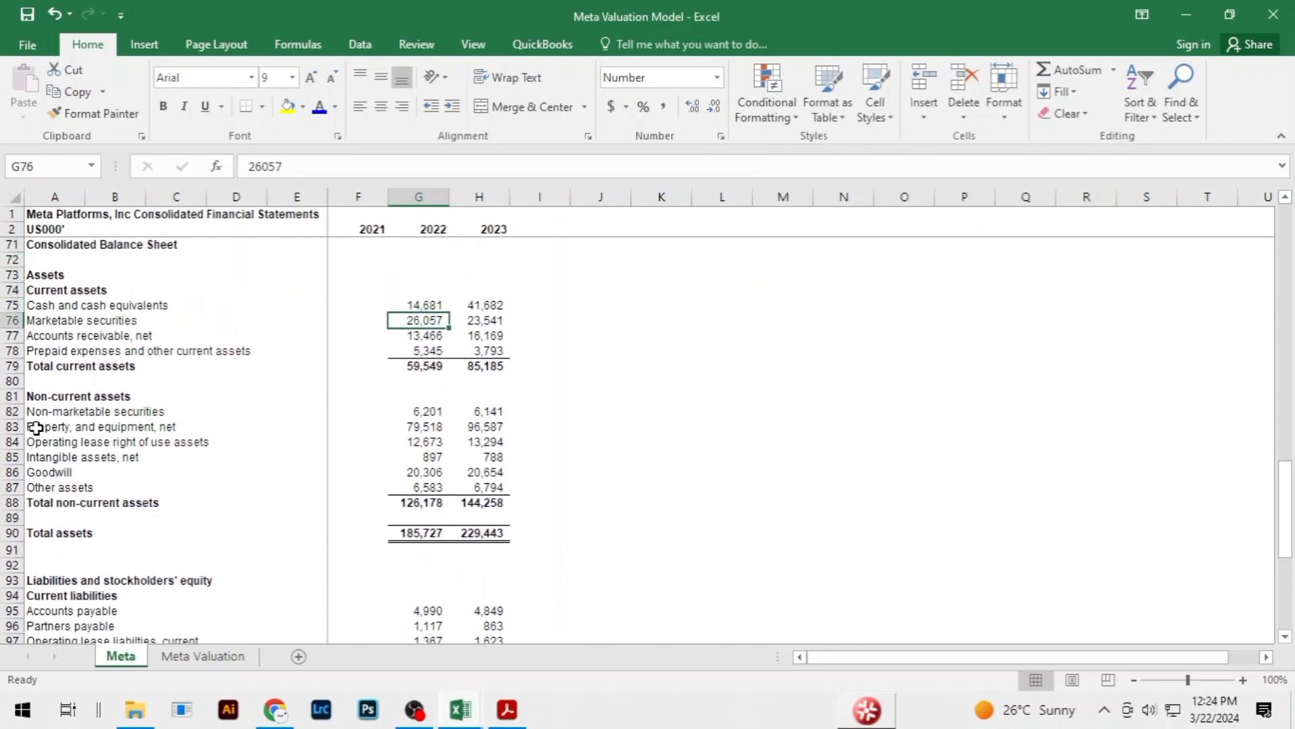
{"action": "key", "text": "alt+Tab"}
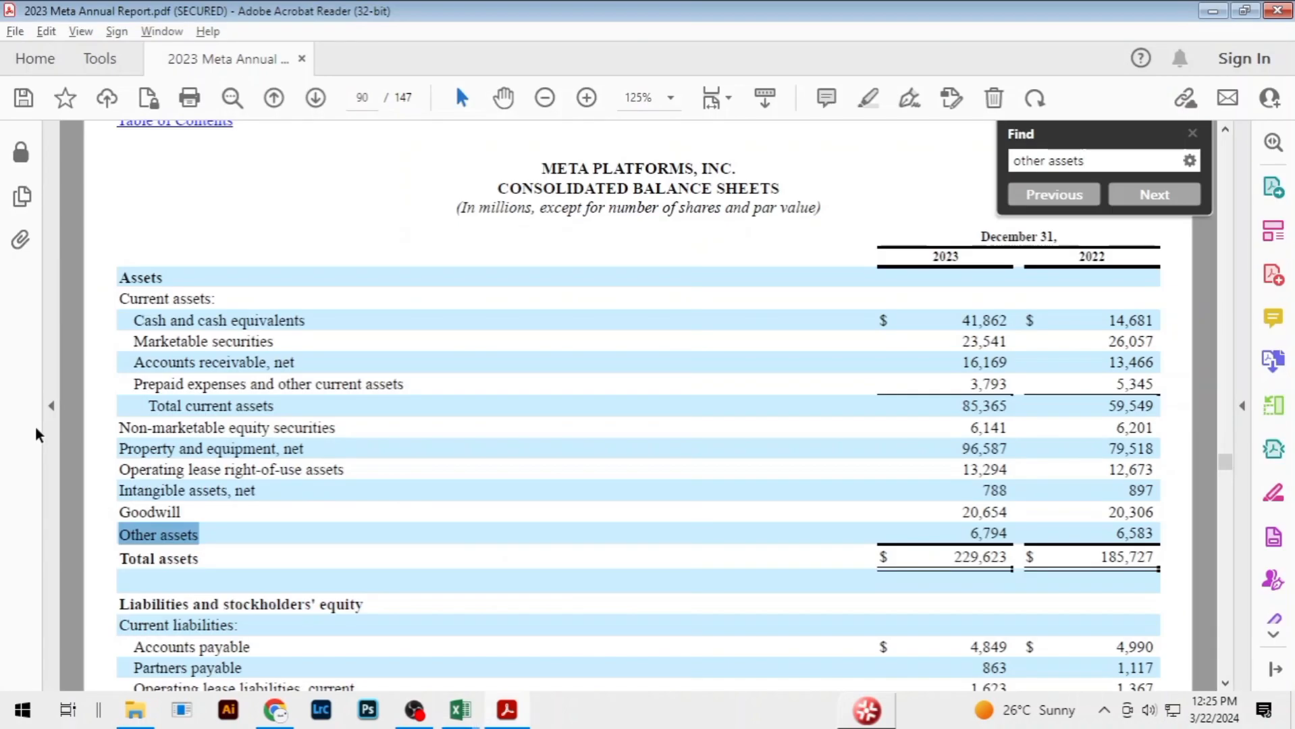
{"action": "key", "text": "alt+Tab"}
{"action": "key", "text": "alt+Tab"}
{"action": "key", "text": "alt+Tab"}
{"action": "key", "text": "alt+Tab"}
{"action": "key", "text": "alt+Tab"}
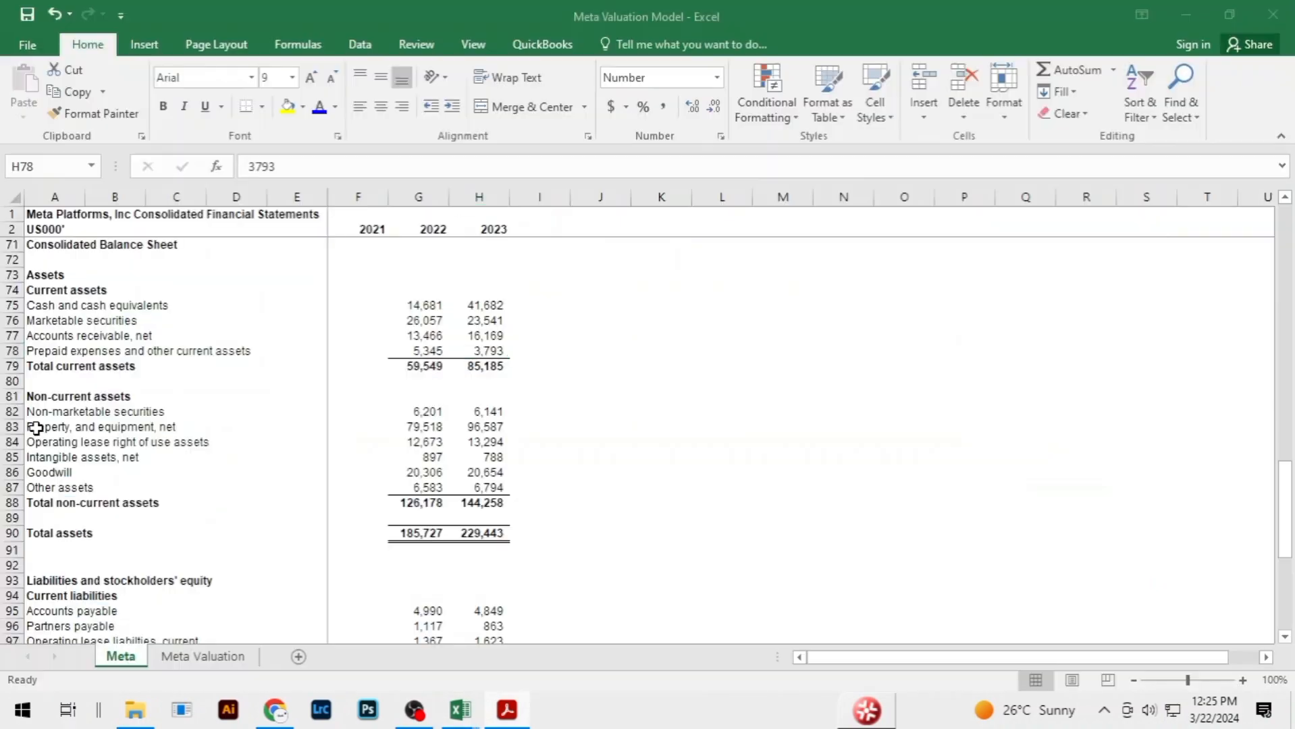
{"action": "key", "text": "alt+Tab"}
{"action": "key", "text": "alt+Tab"}
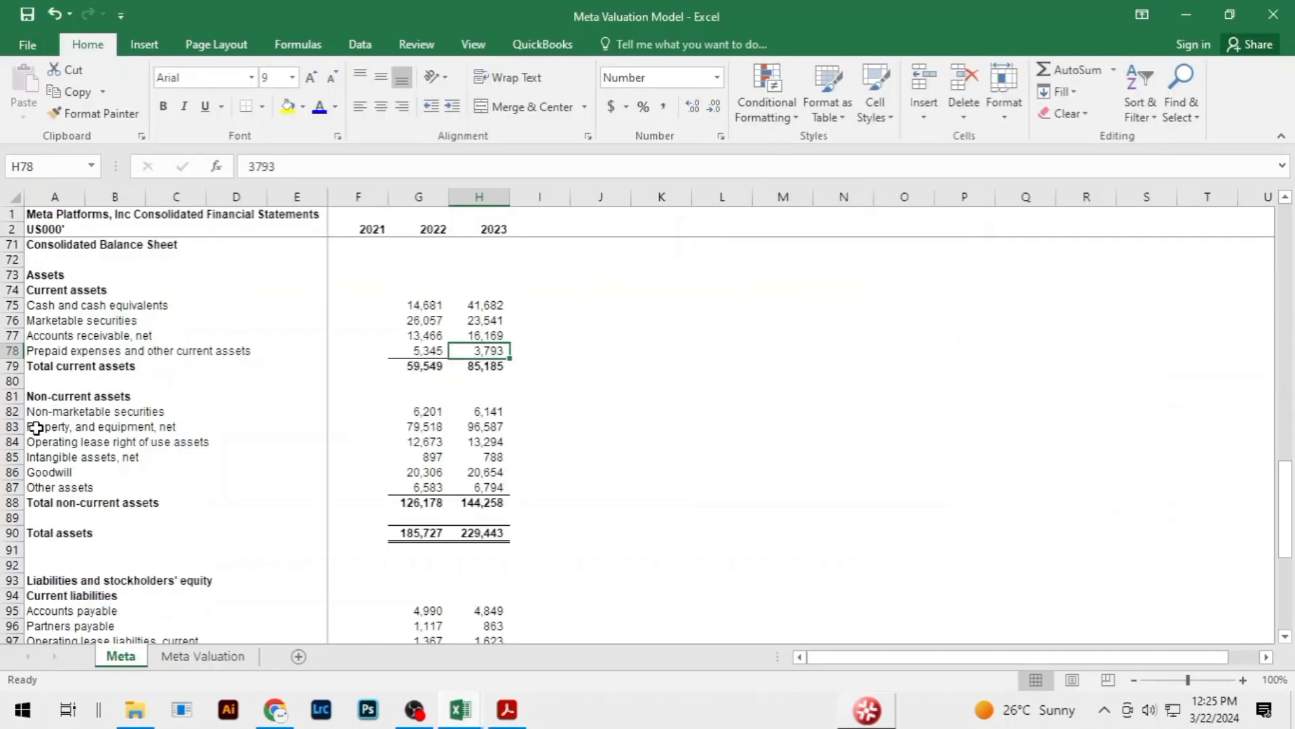
{"action": "key", "text": "Up"}
{"action": "key", "text": "Up"}
{"action": "key", "text": "Up"}
{"action": "key", "text": "alt+Tab"}
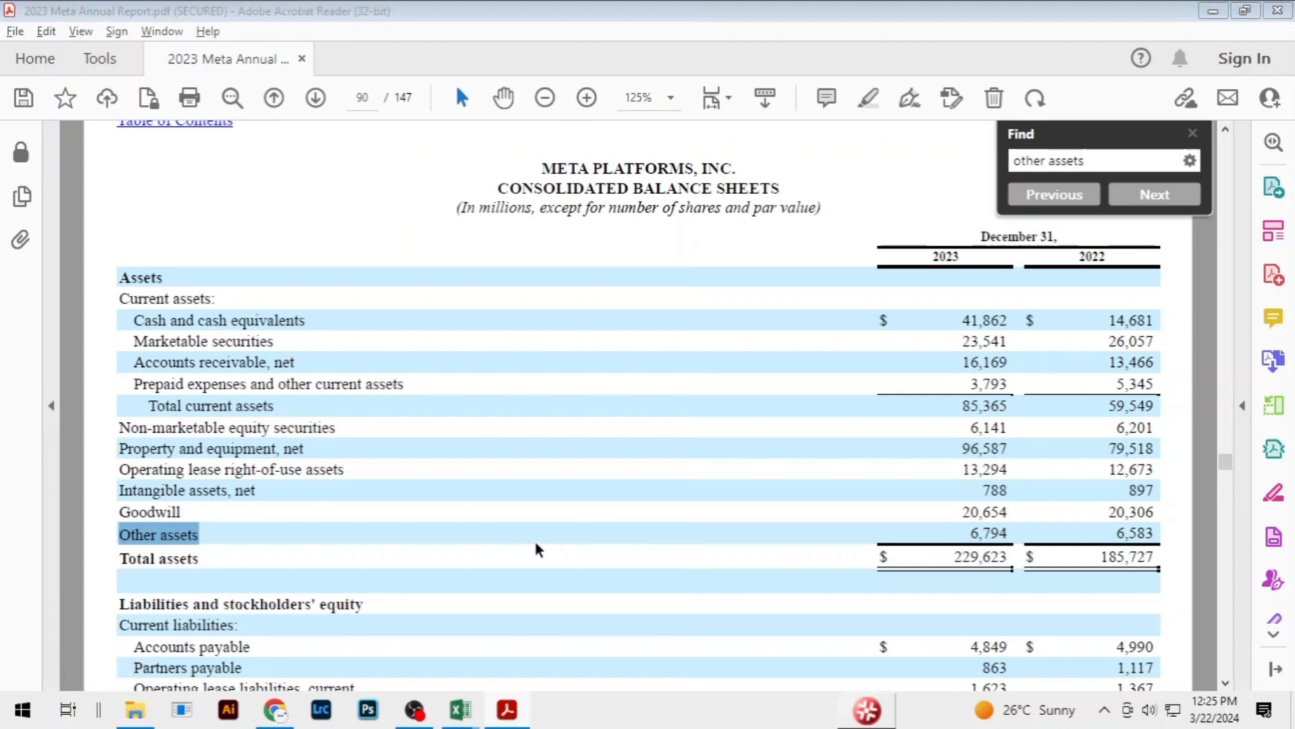
{"action": "key", "text": "alt+Tab"}
{"action": "left_click", "coordinate": [695, 224]}
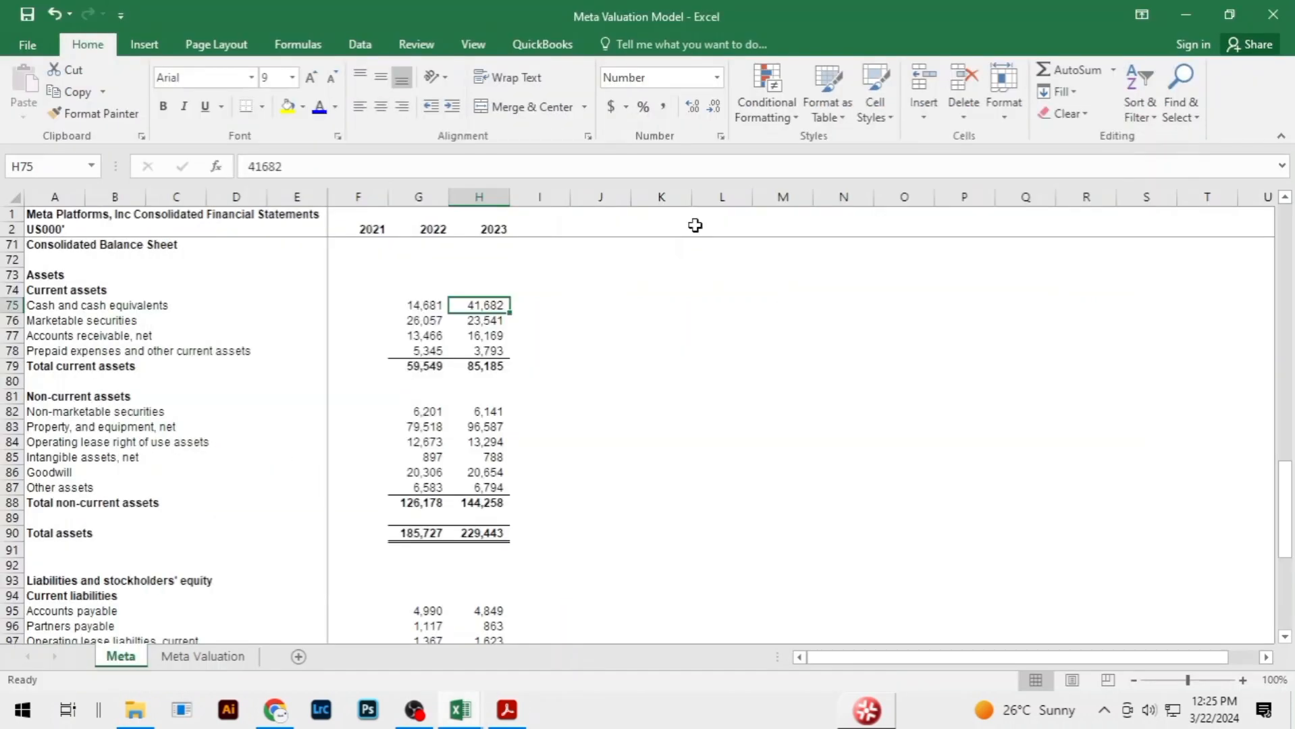
Compare the total current assets for 2022 and 2023 in the model with the corresponding line in the annual report
{"action": "left_click", "coordinate": [485, 365]}
{"action": "key", "text": "alt+Tab"}
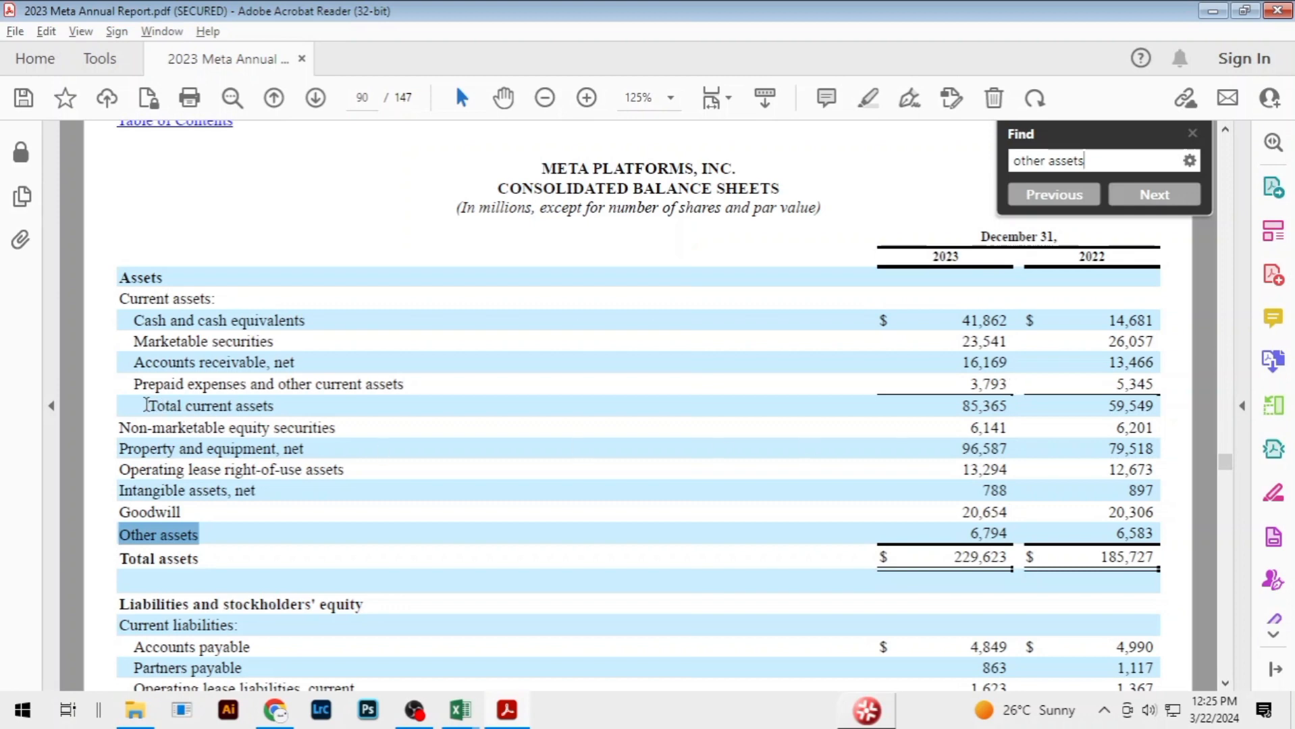
{"action": "left_click_drag", "start_coordinate": [146, 404], "coordinate": [1012, 408]}
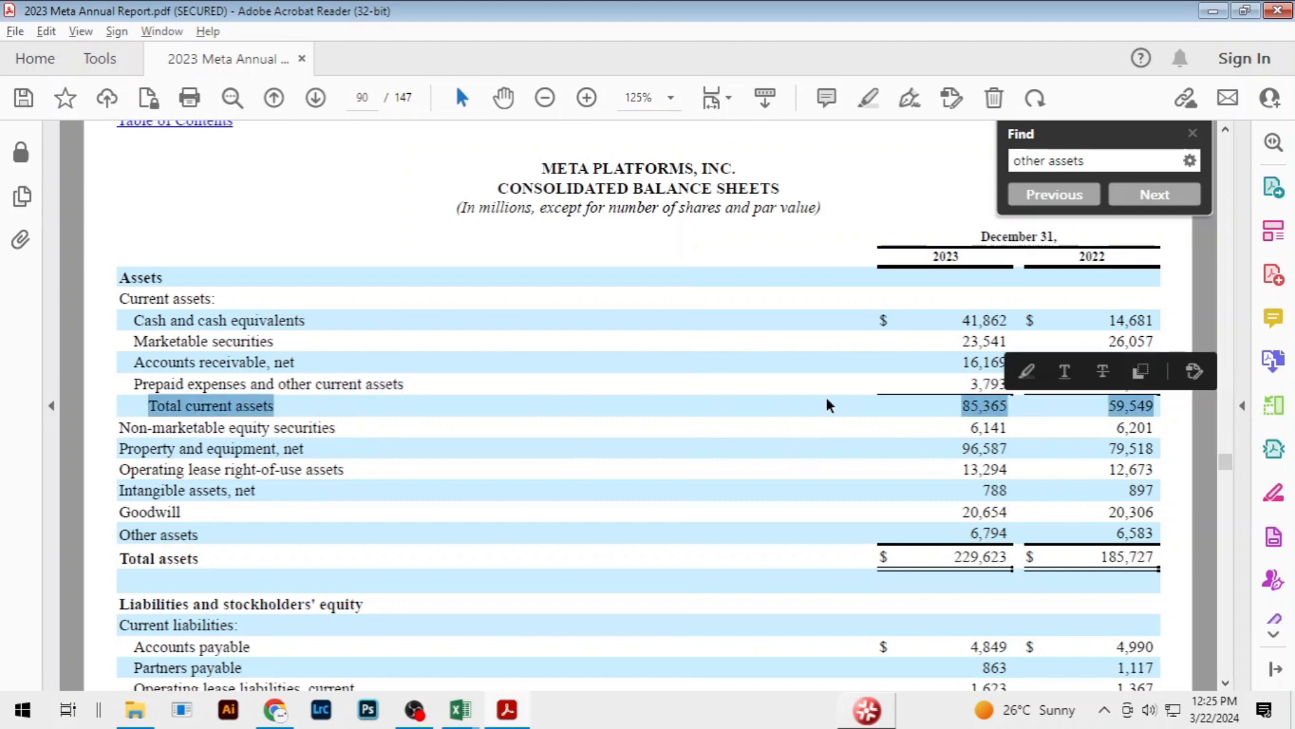
{"action": "key", "text": "alt+Tab"}
{"action": "left_click", "coordinate": [423, 368]}
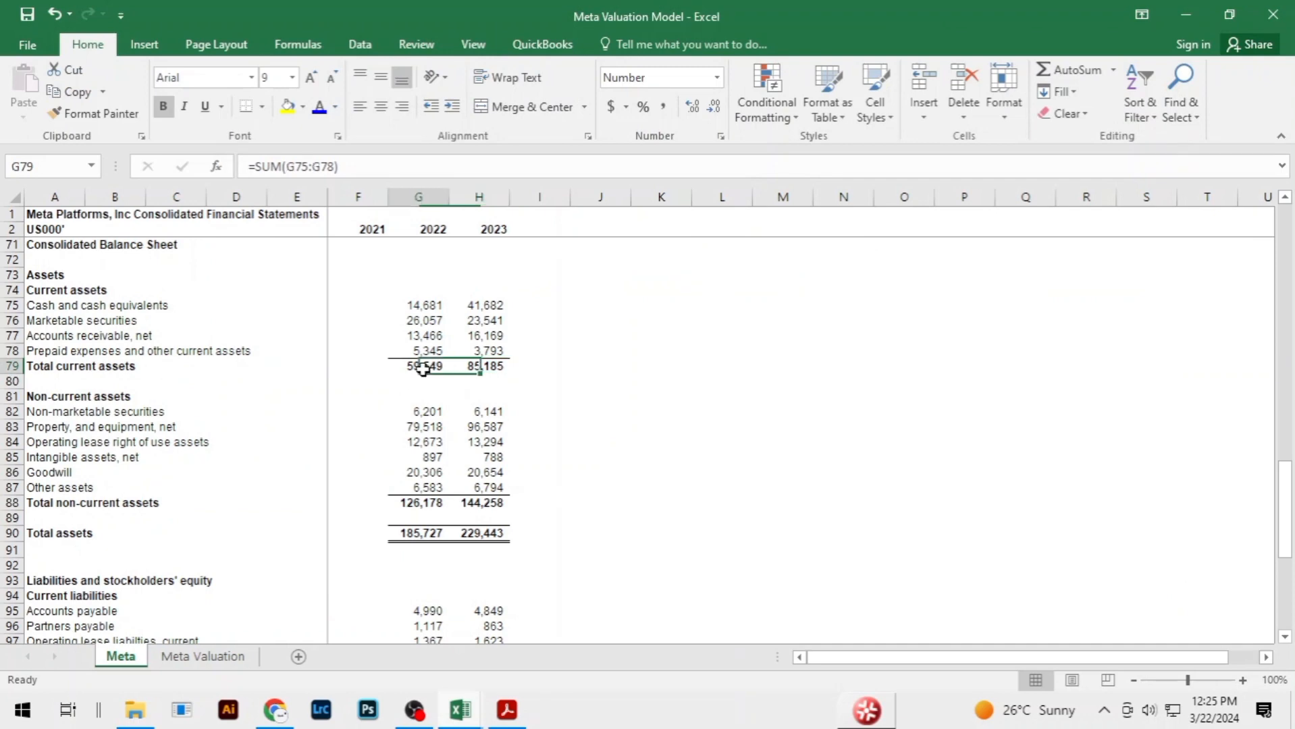
{"action": "left_click", "coordinate": [503, 368]}
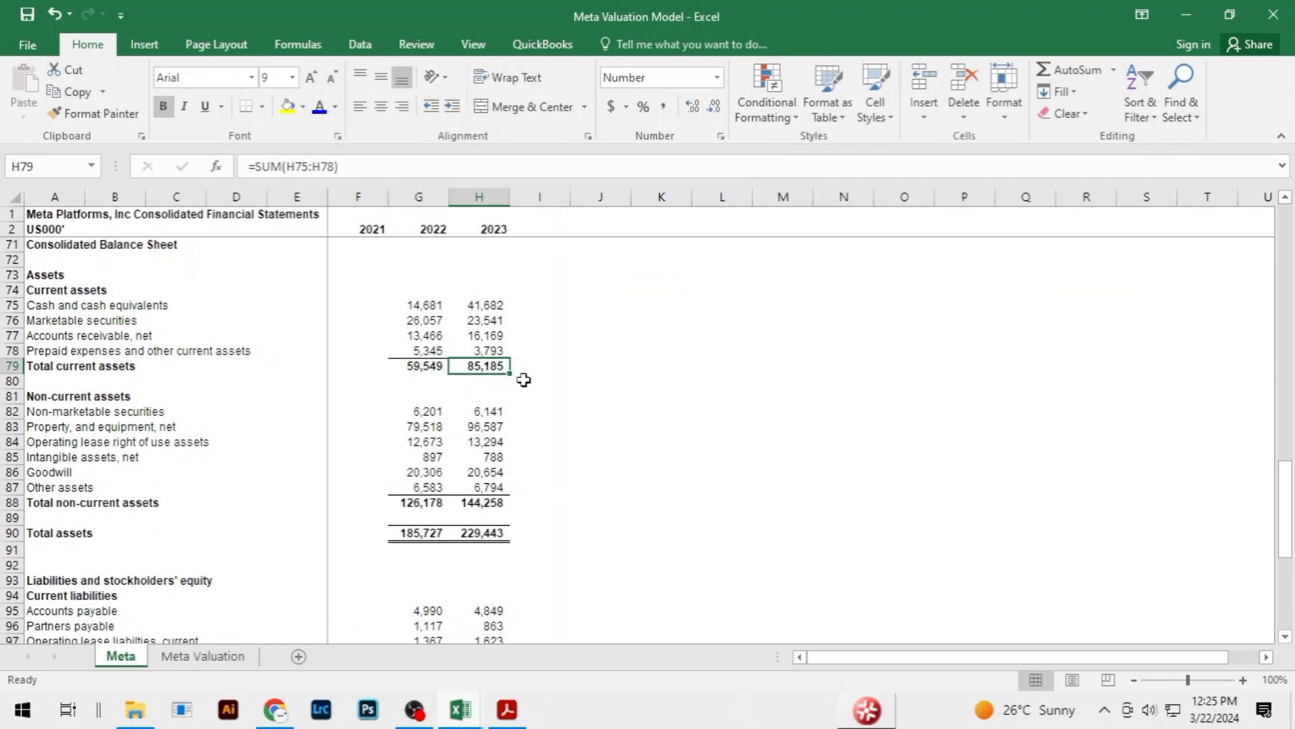
Compare the 2023 current asset line items in the model with those in the annual report's balance sheet
{"action": "key", "text": "alt+Tab"}
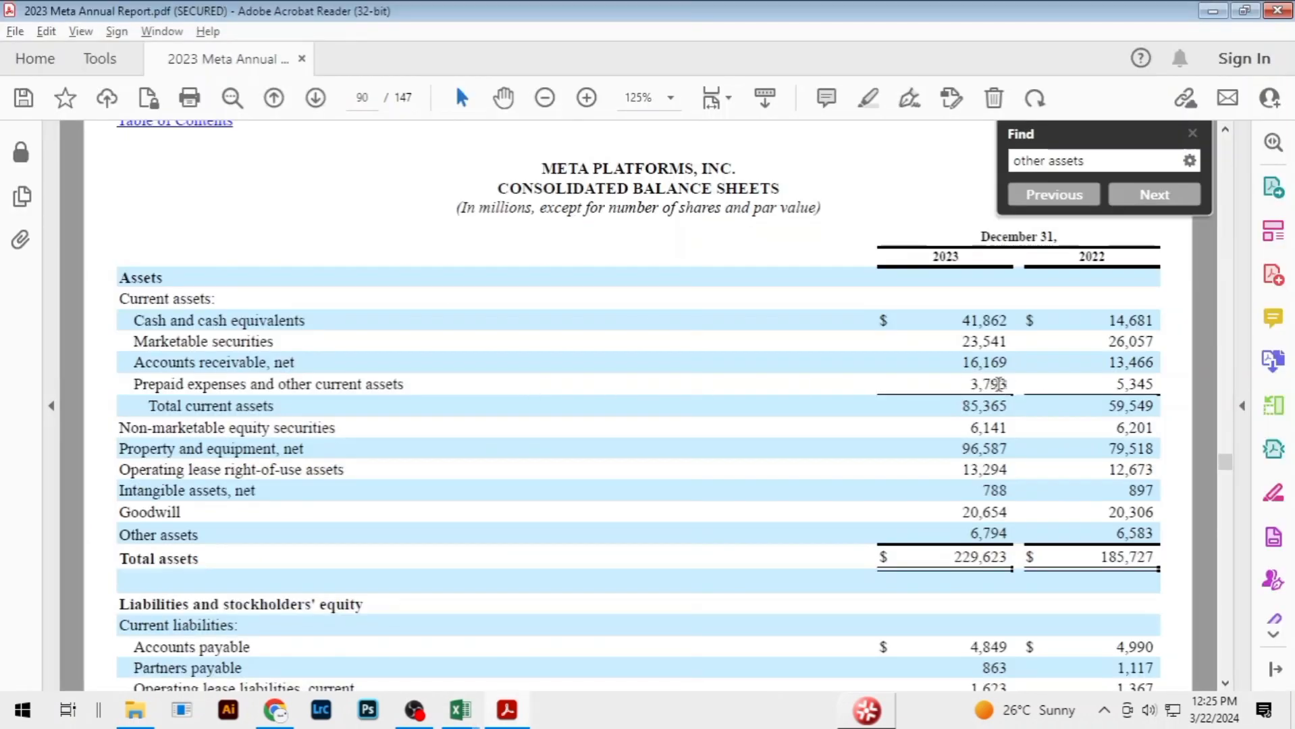
{"action": "key", "text": "alt+Tab"}
{"action": "key", "text": "alt+Tab"}
{"action": "key", "text": "alt+Tab"}
{"action": "key", "text": "alt+Tab"}
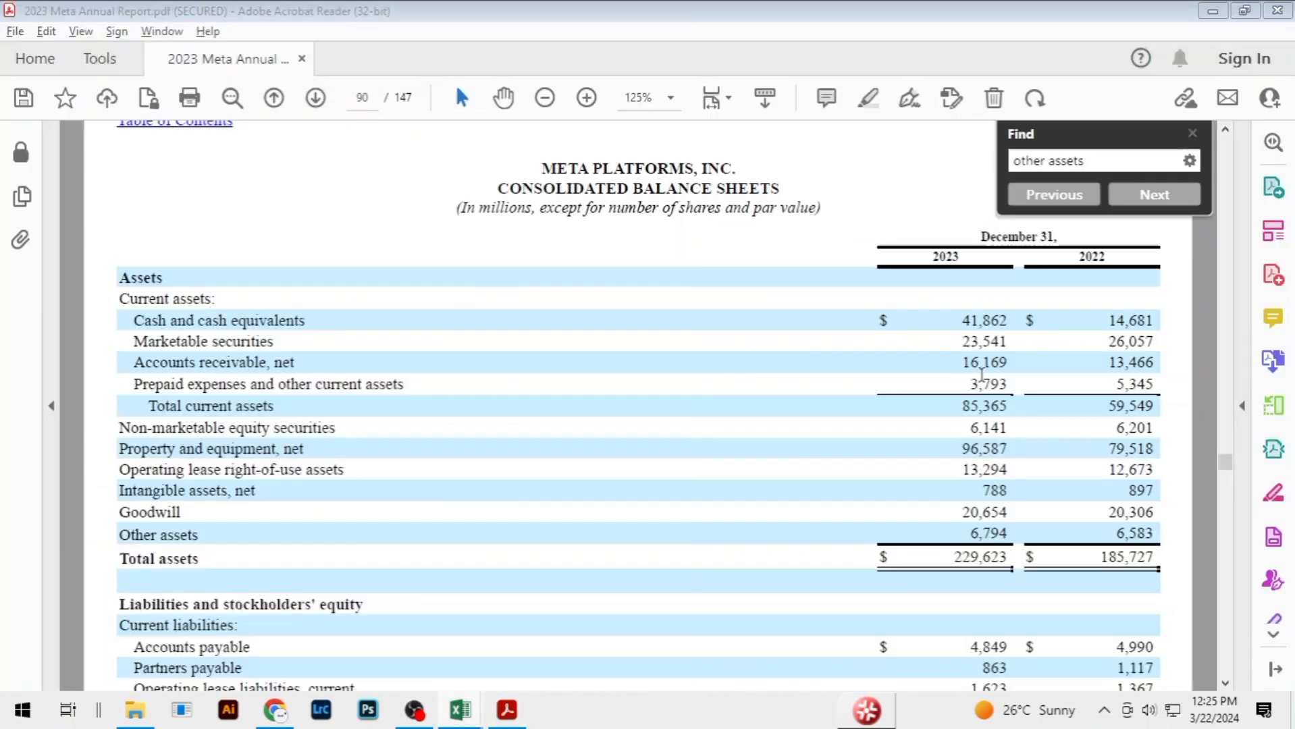
{"action": "key", "text": "alt+Tab"}
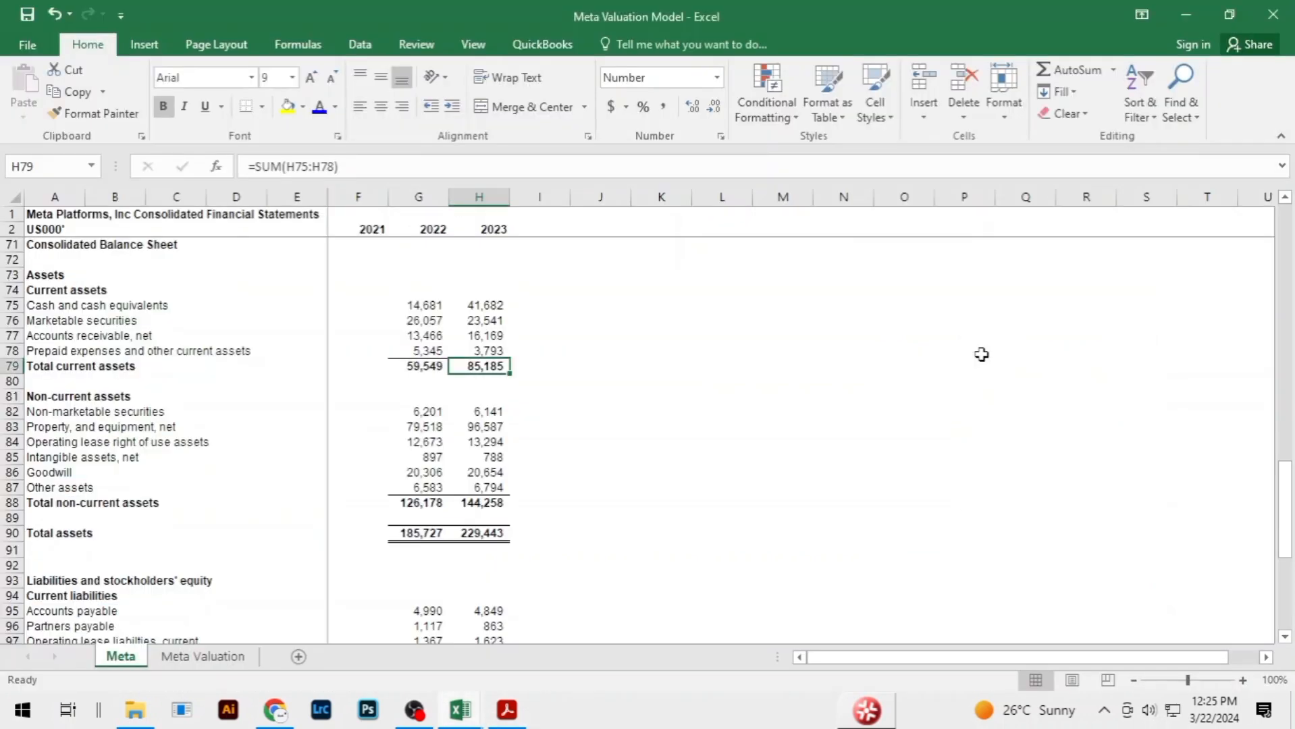
{"action": "key", "text": "alt+Tab"}
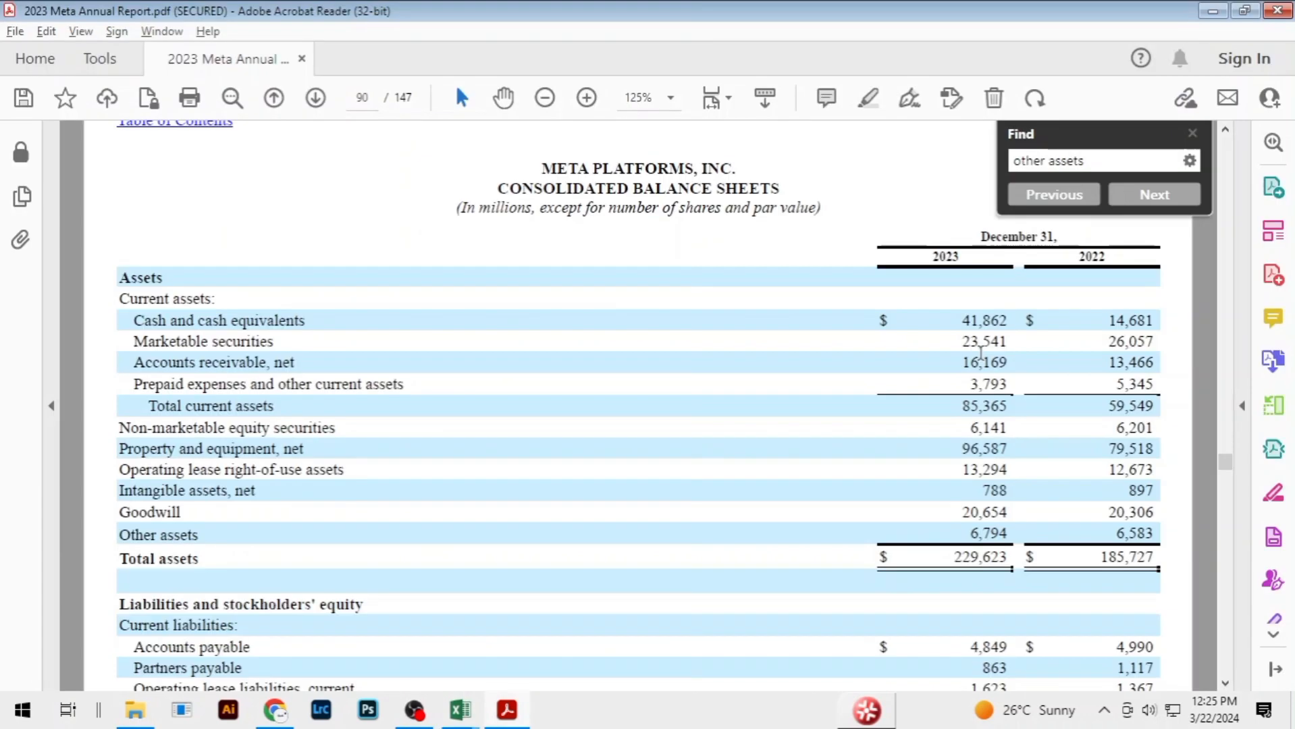
{"action": "key", "text": "alt+Tab"}
{"action": "key", "text": "alt+Tab"}
{"action": "key", "text": "alt+Tab"}
Correct the 2023 cash and cash equivalents on the Meta sheet to 41,862
{"action": "left_click", "coordinate": [490, 303]}
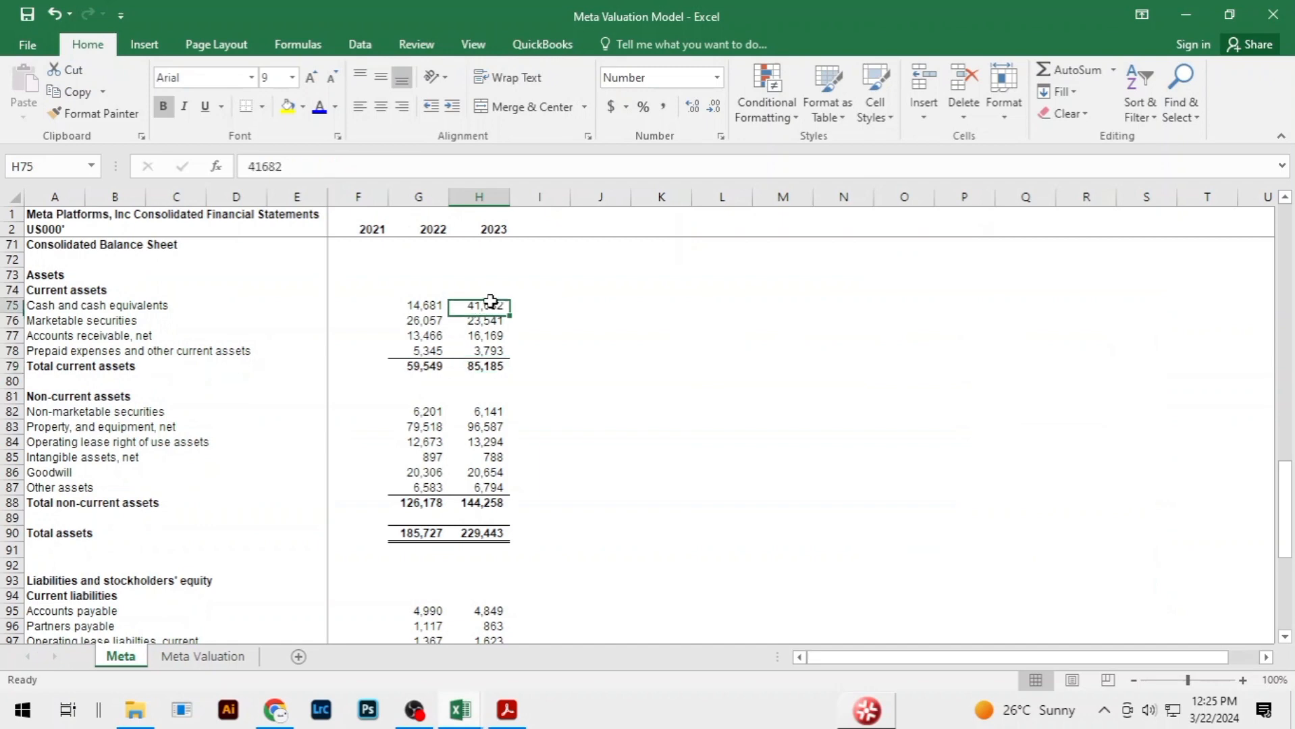
{"action": "type", "text": "41,862"}
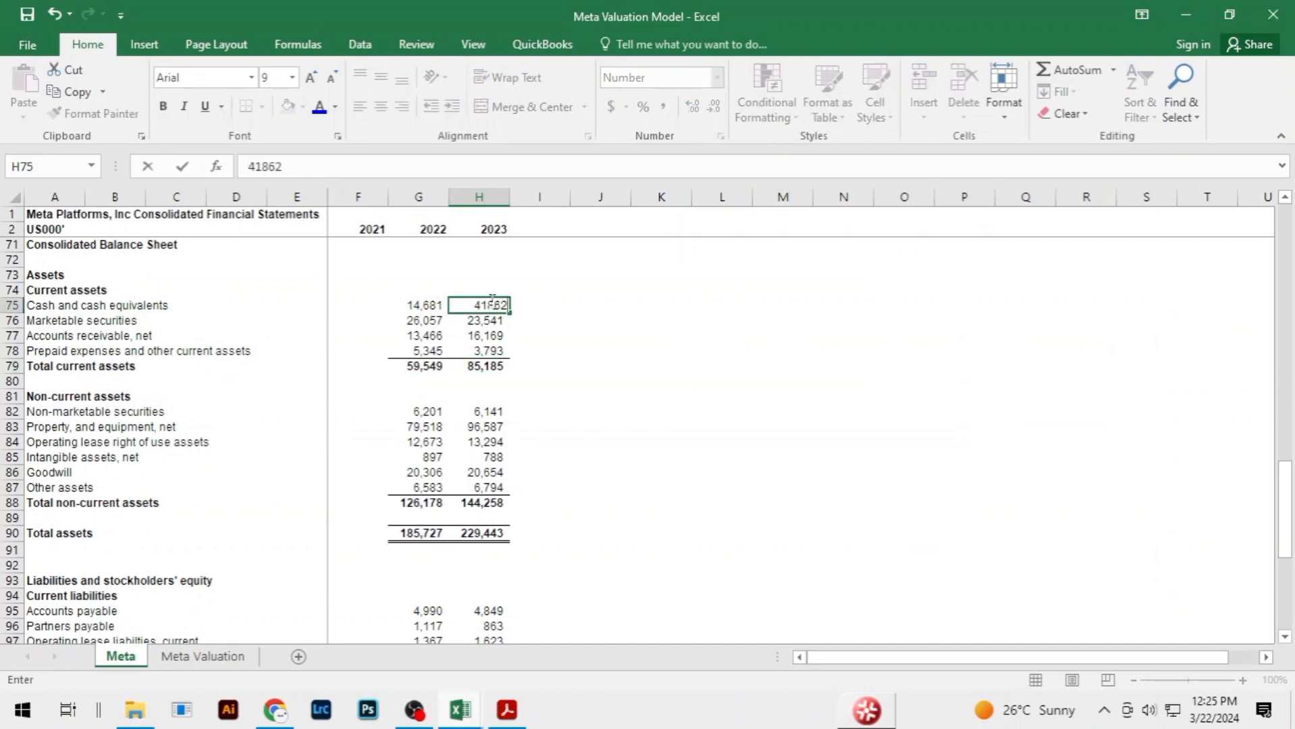
{"action": "key", "text": "Return"}
{"action": "left_click", "coordinate": [573, 366]}
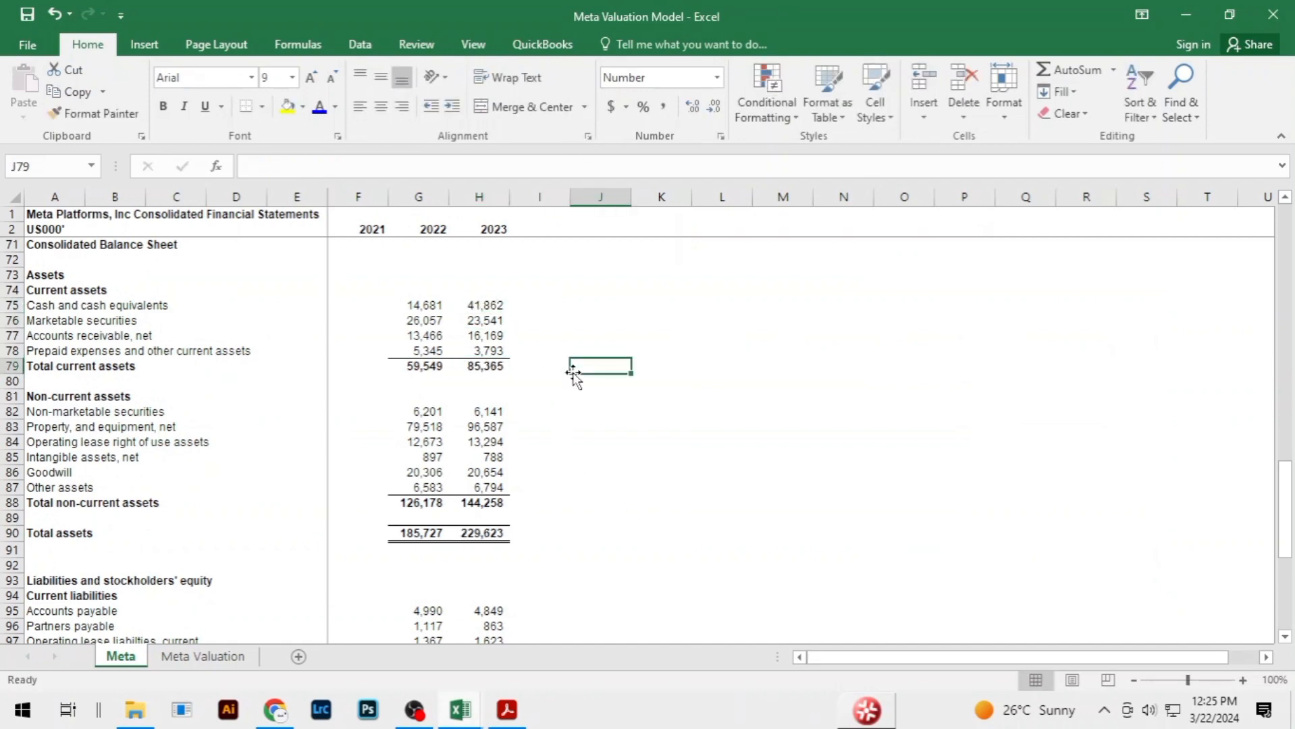
Label the blank row below Long-term debt as "Other liabilities", matching the annual report's balance sheet
{"action": "scroll", "coordinate": [571, 364], "scroll_direction": "down", "scroll_amount": 5}
{"action": "scroll", "coordinate": [571, 364], "scroll_direction": "down", "scroll_amount": 3}
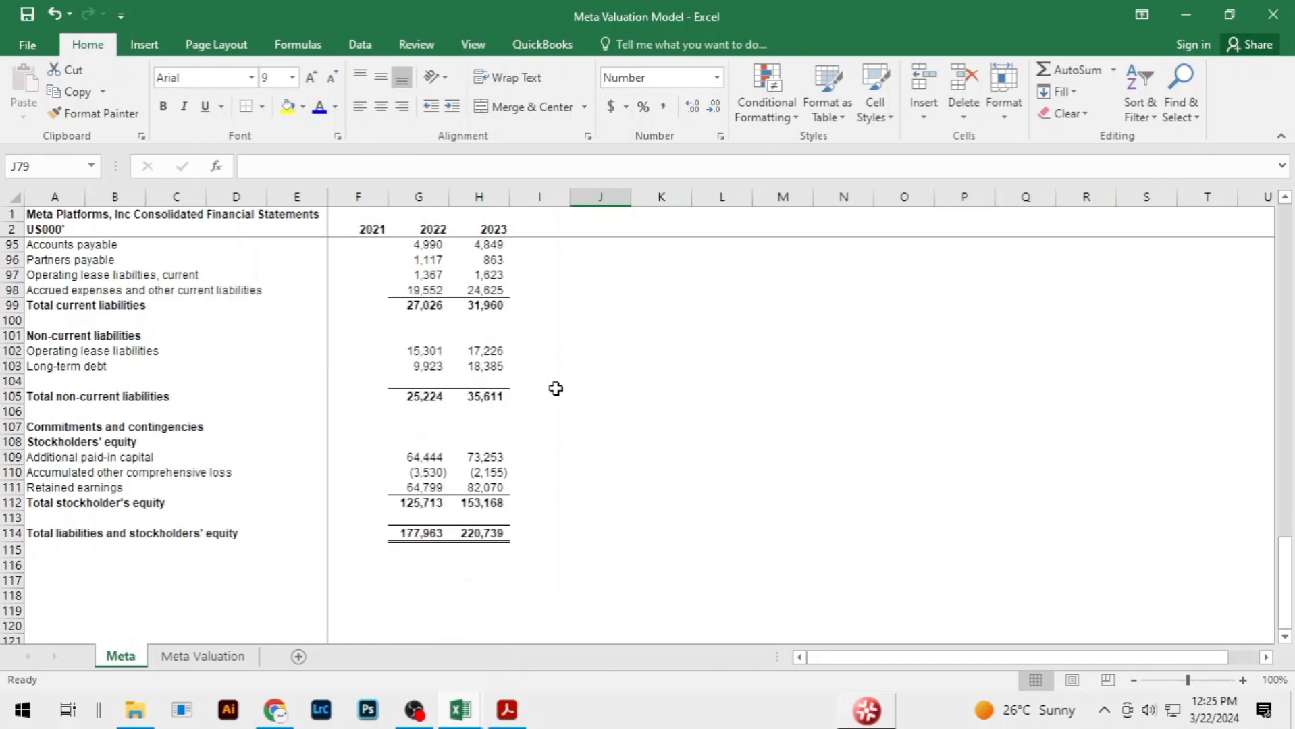
{"action": "left_click", "coordinate": [35, 384]}
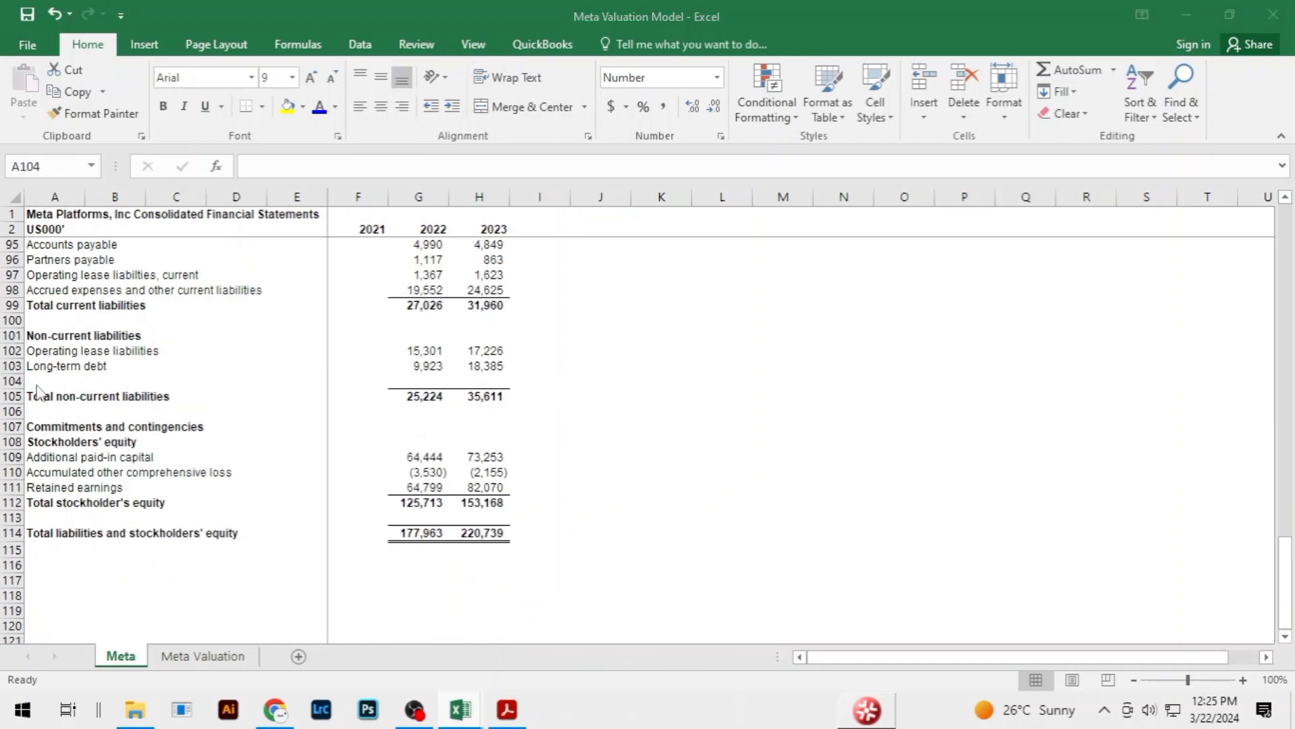
{"action": "key", "text": "alt+Tab"}
{"action": "scroll", "coordinate": [534, 422], "scroll_direction": "down", "scroll_amount": 3}
{"action": "scroll", "coordinate": [540, 425], "scroll_direction": "down", "scroll_amount": 3}
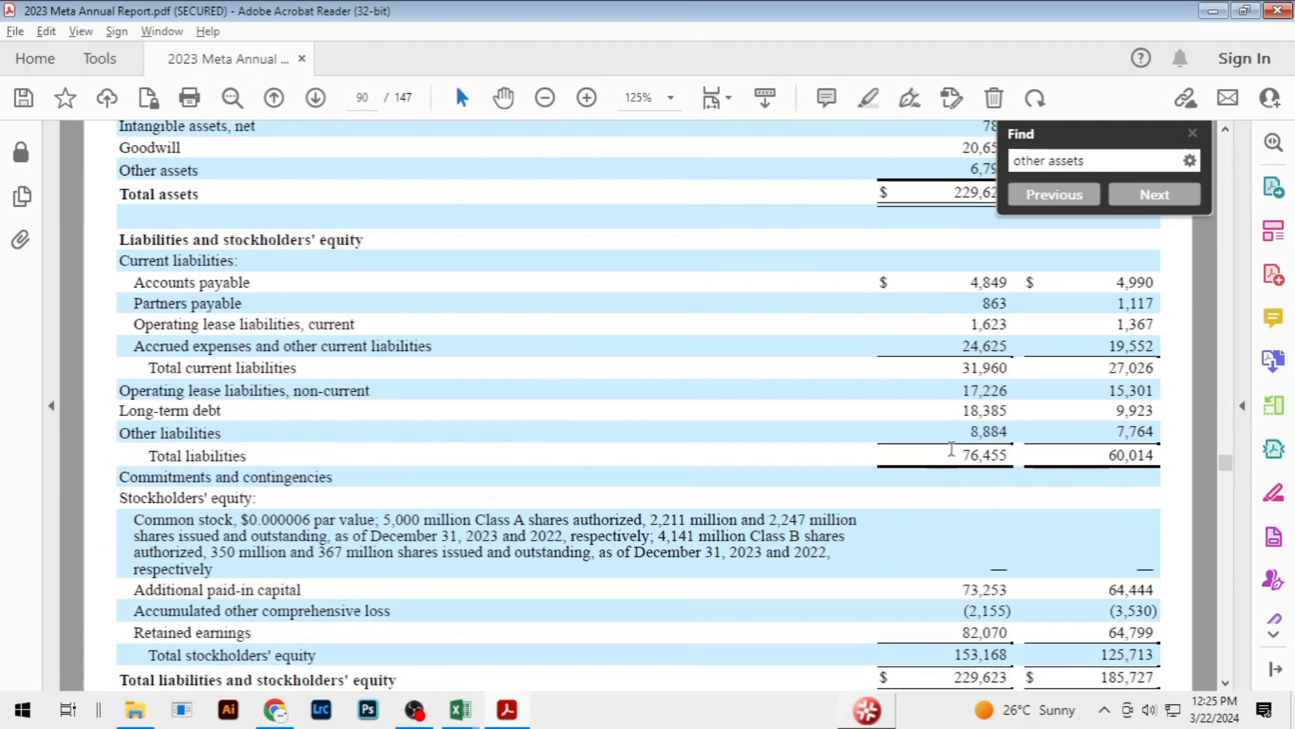
{"action": "key", "text": "alt+Tab"}
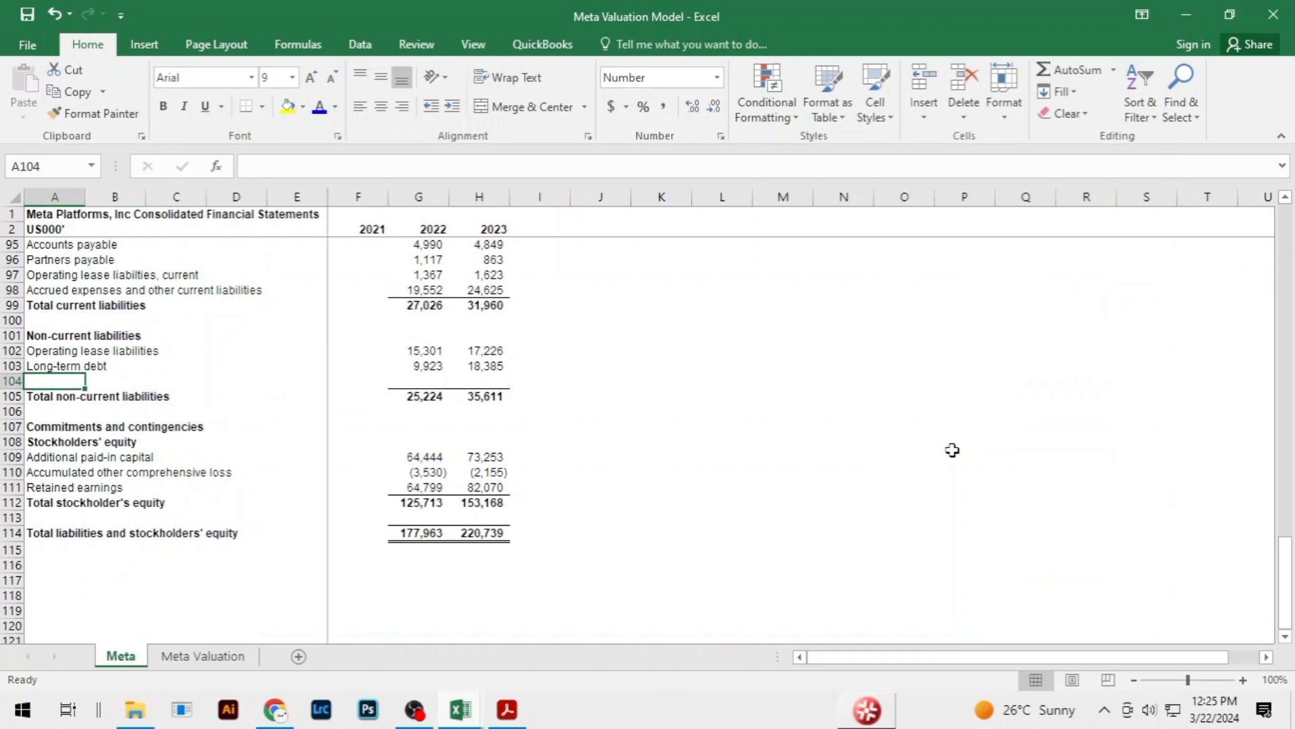
{"action": "type", "text": "Other liab"}
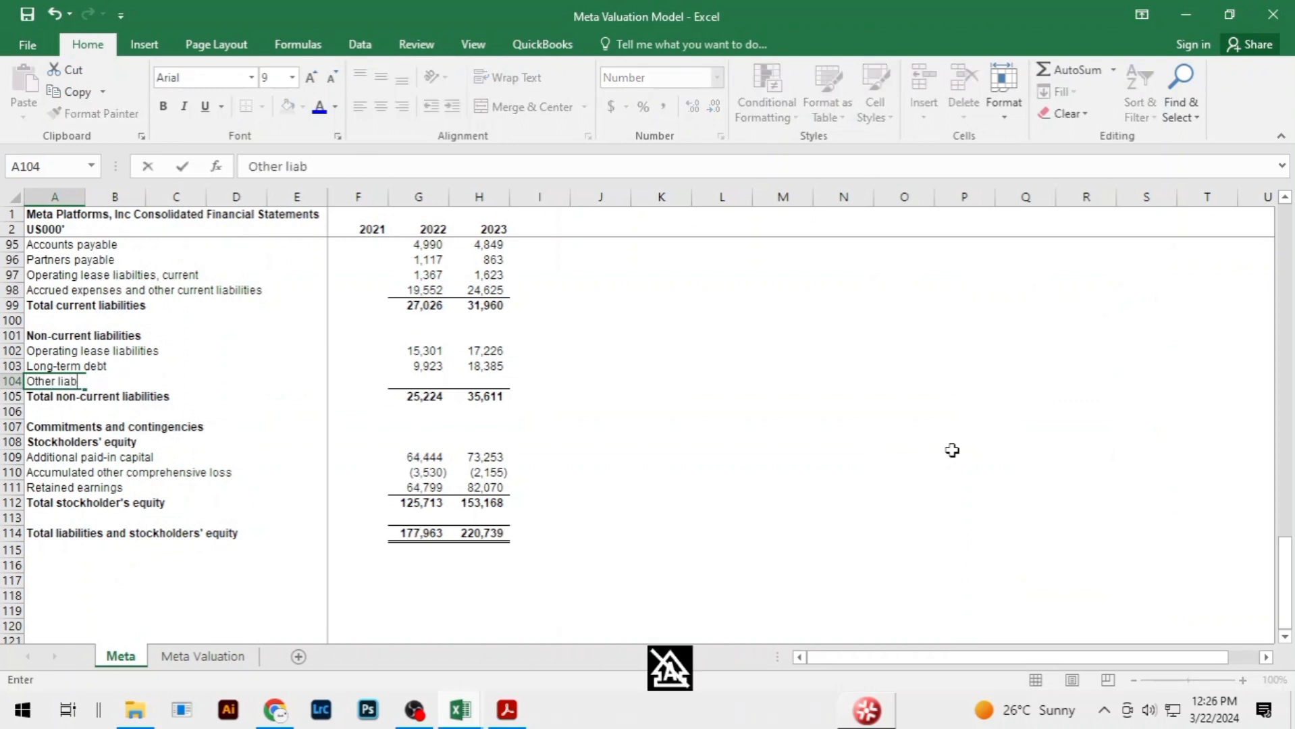
{"action": "type", "text": "il"}
Enter the annual report's 2022 other liabilities of 7,764 in the new row
{"action": "key", "text": "Tab"}
{"action": "key", "text": "Tab"}
{"action": "key", "text": "Tab"}
{"action": "key", "text": "Tab"}
{"action": "key", "text": "Tab"}
{"action": "key", "text": "Tab"}
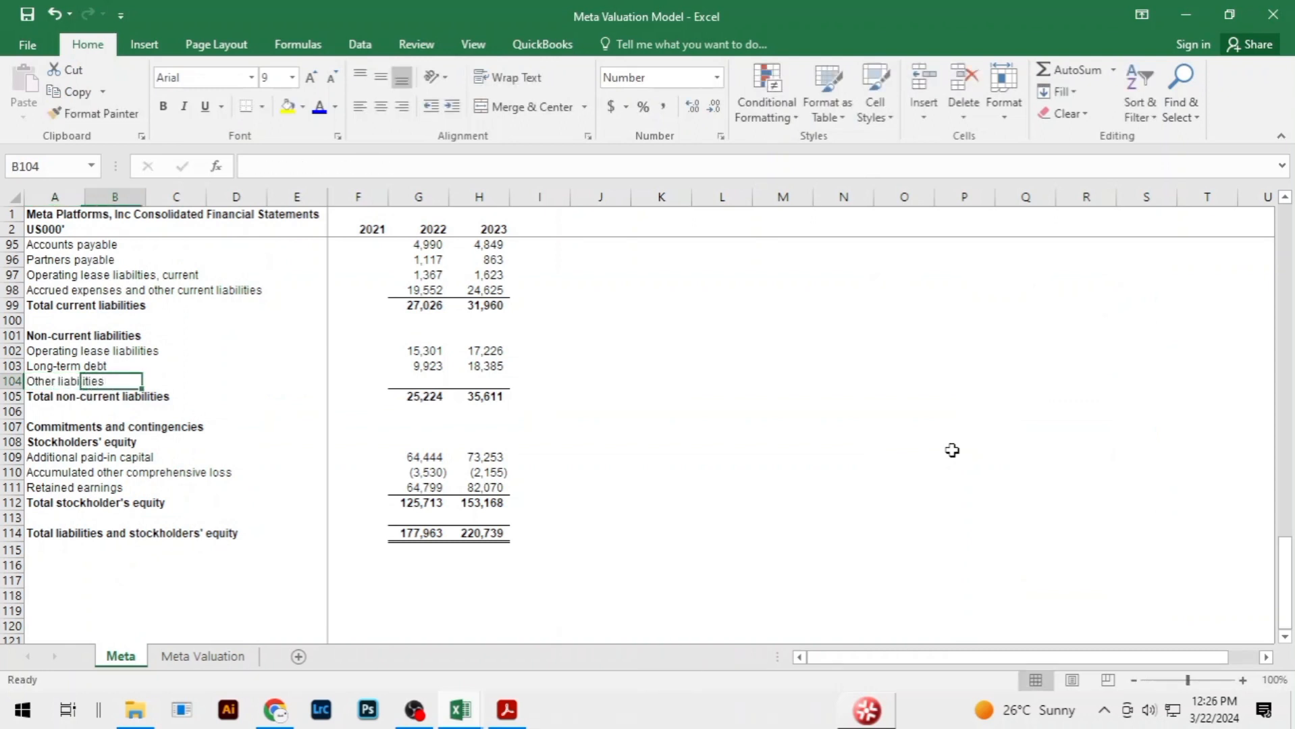
{"action": "key", "text": "alt+Tab"}
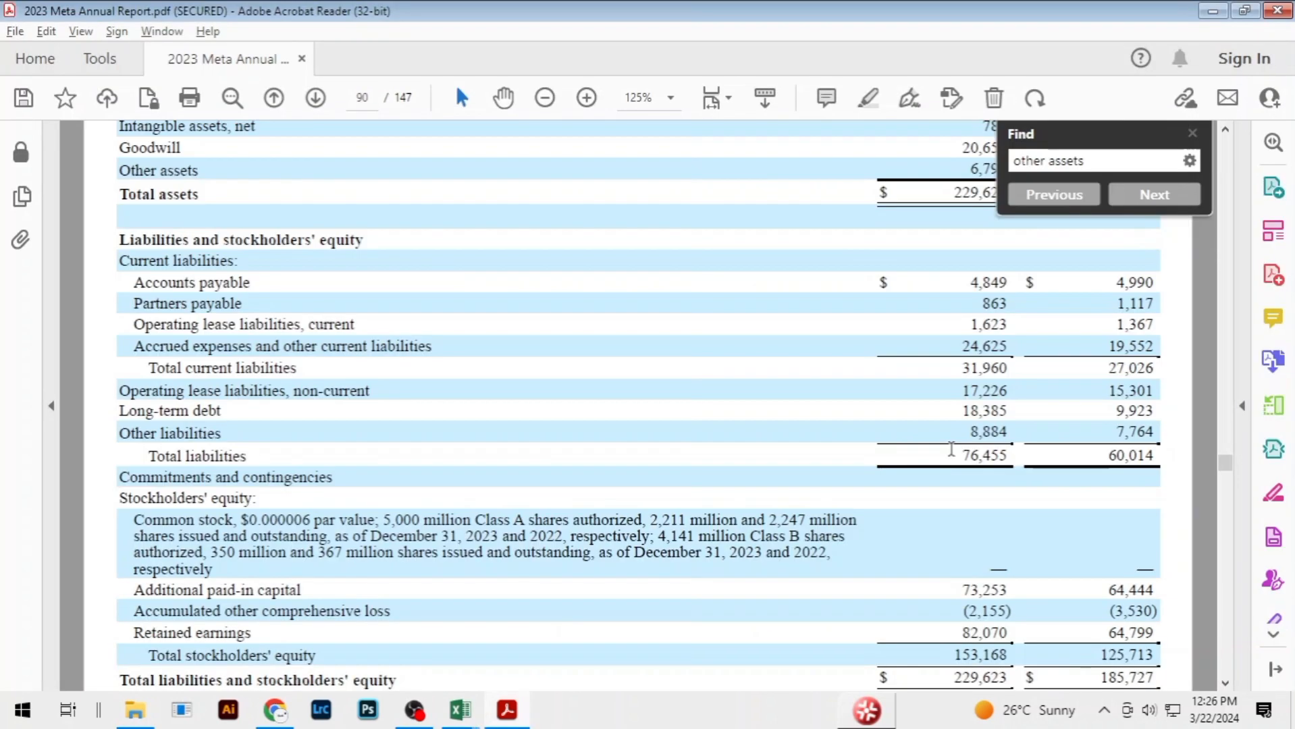
{"action": "key", "text": "alt+Tab"}
{"action": "type", "text": "7,7"}
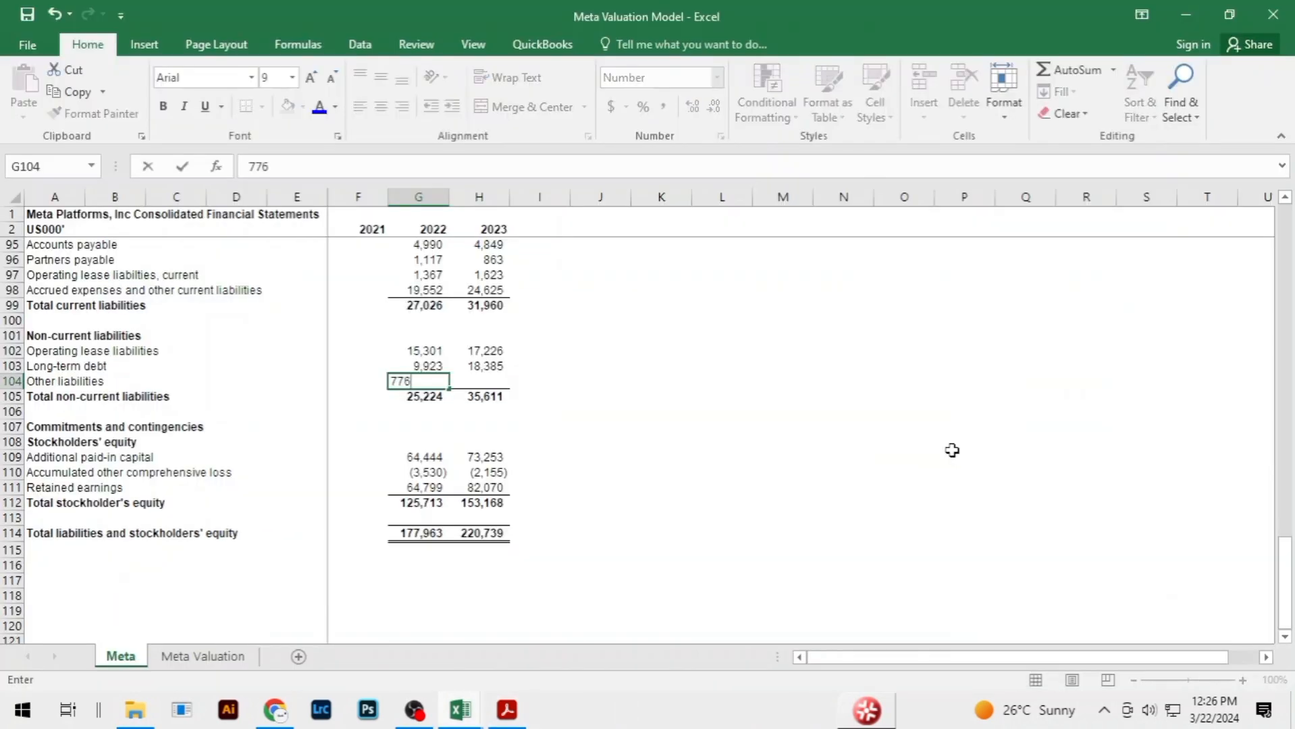
{"action": "type", "text": "64"}
{"action": "key", "text": "Tab"}
Enter 8,884 as the 2023 other liabilities and check it against the annual report
{"action": "key", "text": "alt+Tab"}
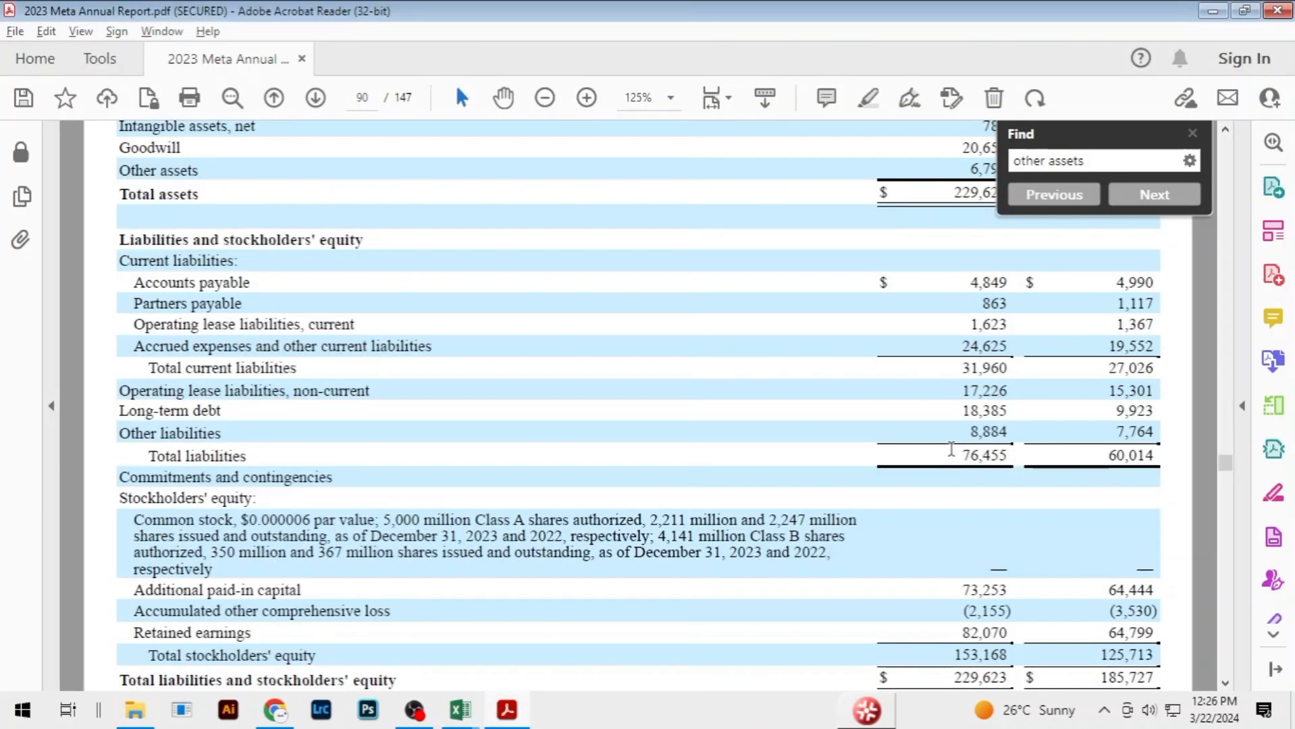
{"action": "key", "text": "alt+Tab"}
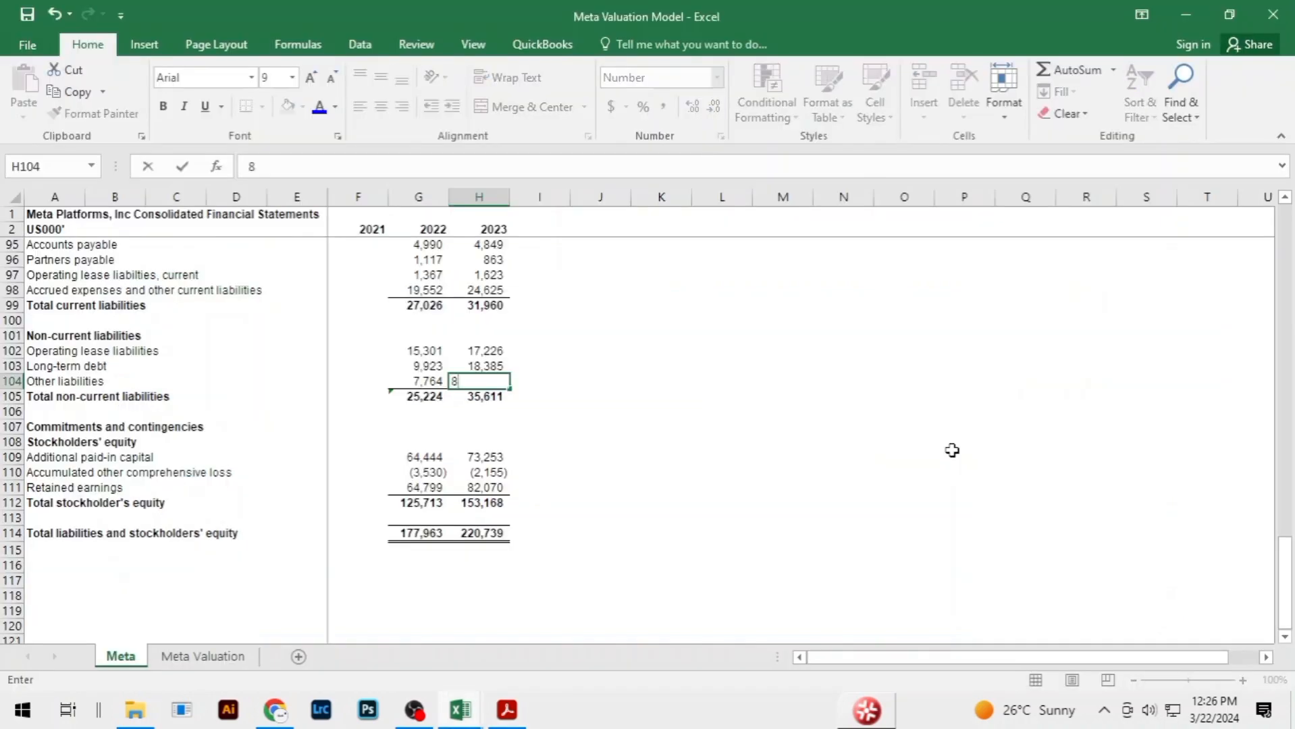
{"action": "type", "text": "88"}
{"action": "key", "text": "alt+Tab"}
{"action": "key", "text": "alt+Tab"}
{"action": "key", "text": "ctrl+Return"}
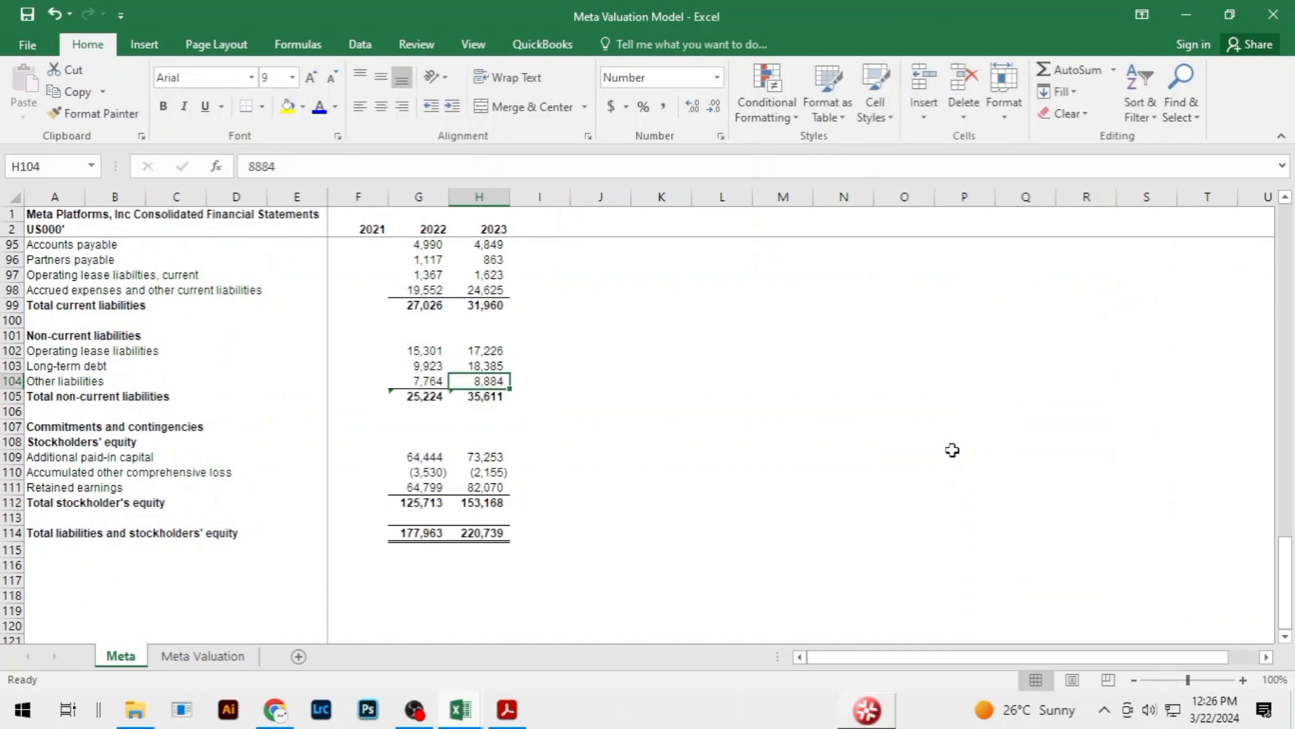
{"action": "key", "text": "alt+Tab"}
{"action": "key", "text": "alt+Tab"}
Re-sum total non-current liabilities over rows 102 to 104 for 2022 and extend the formula to 2023
{"action": "key", "text": "Left"}
{"action": "key", "text": "shift+Right"}
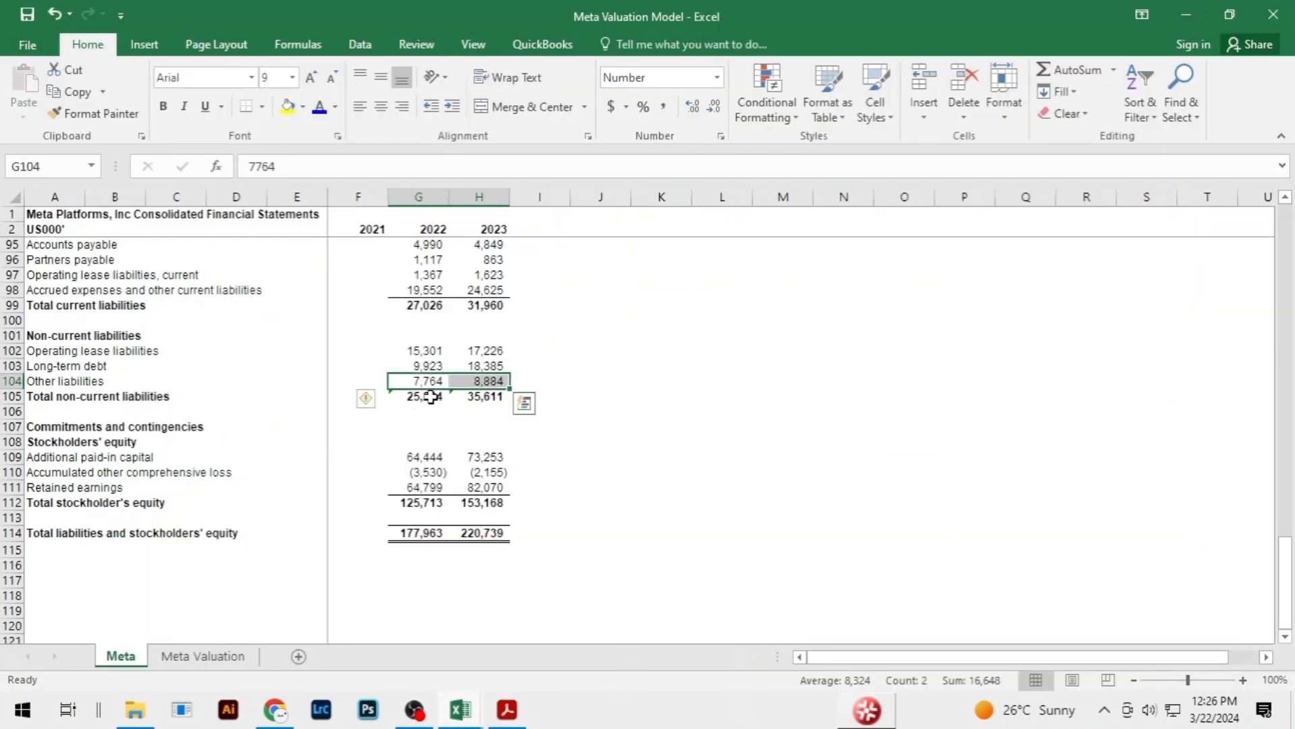
{"action": "key", "text": "Down"}
{"action": "key", "text": "alt+equal"}
{"action": "key", "text": "Return"}
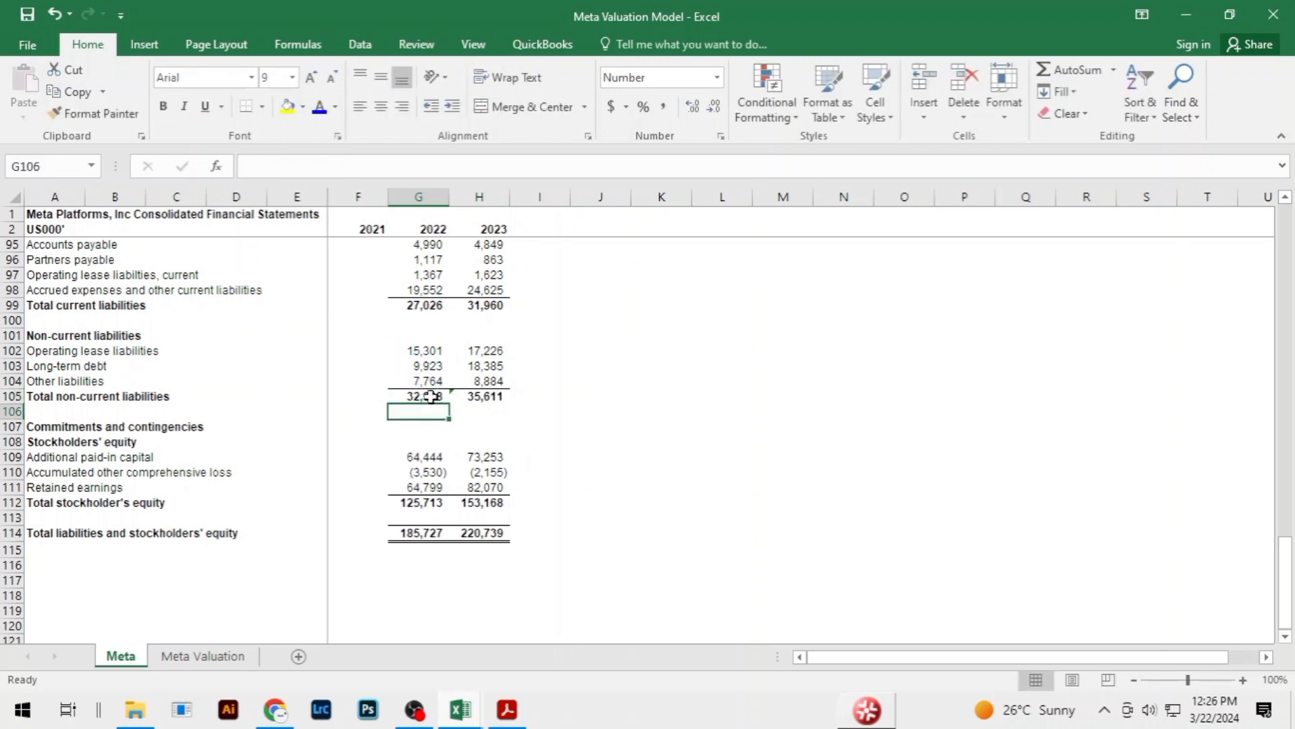
{"action": "left_click", "coordinate": [430, 397]}
{"action": "key", "text": "shift+Right"}
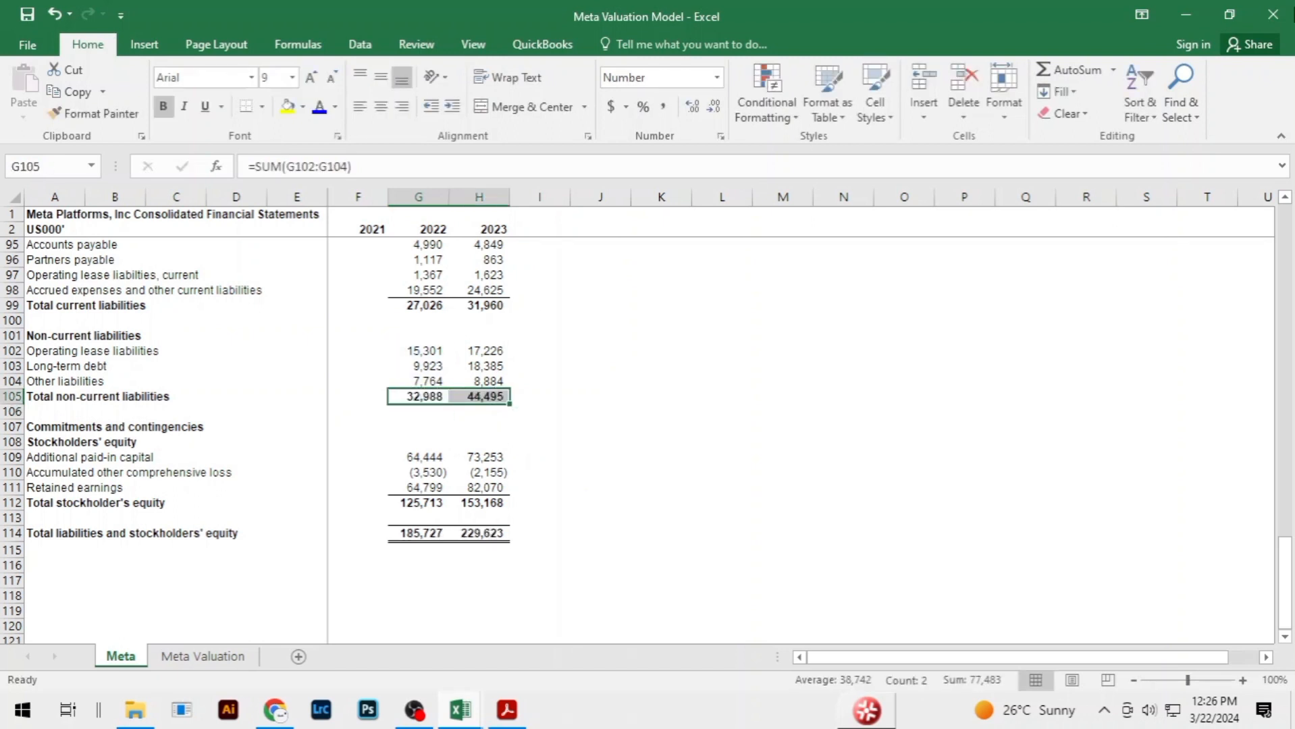
Check the model's total liabilities and stockholders' equity for both years against total assets and the annual report
{"action": "left_click", "coordinate": [606, 408]}
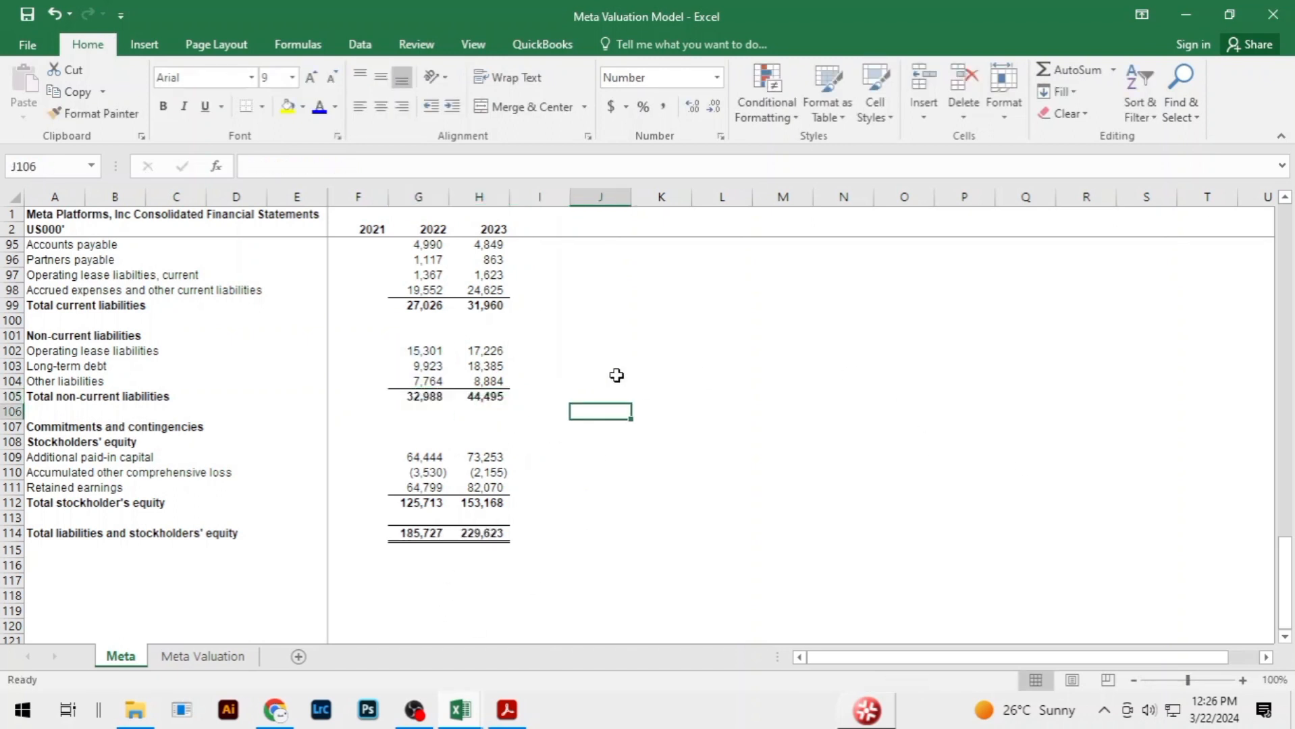
{"action": "scroll", "coordinate": [628, 362], "scroll_direction": "up", "scroll_amount": 2}
{"action": "scroll", "coordinate": [639, 351], "scroll_direction": "down", "scroll_amount": 2}
{"action": "left_click", "coordinate": [506, 428]}
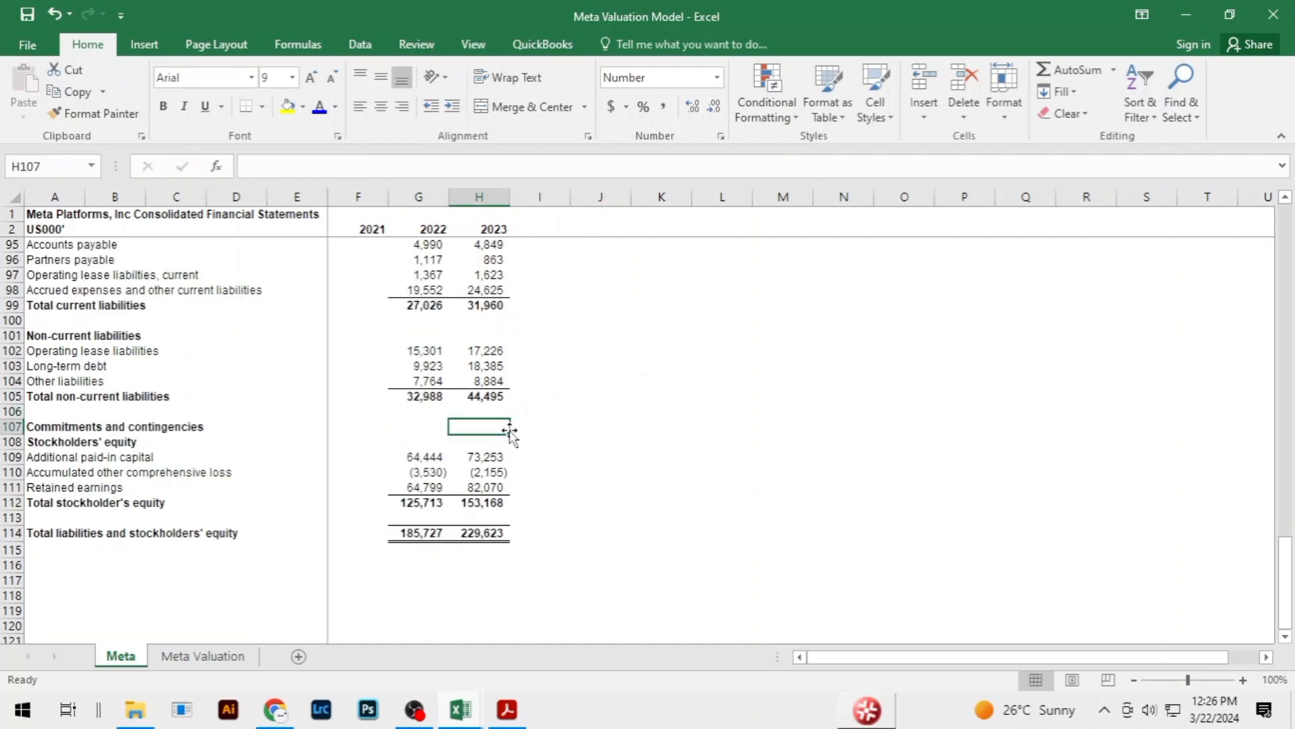
{"action": "left_click", "coordinate": [511, 426]}
{"action": "key", "text": "alt+Tab"}
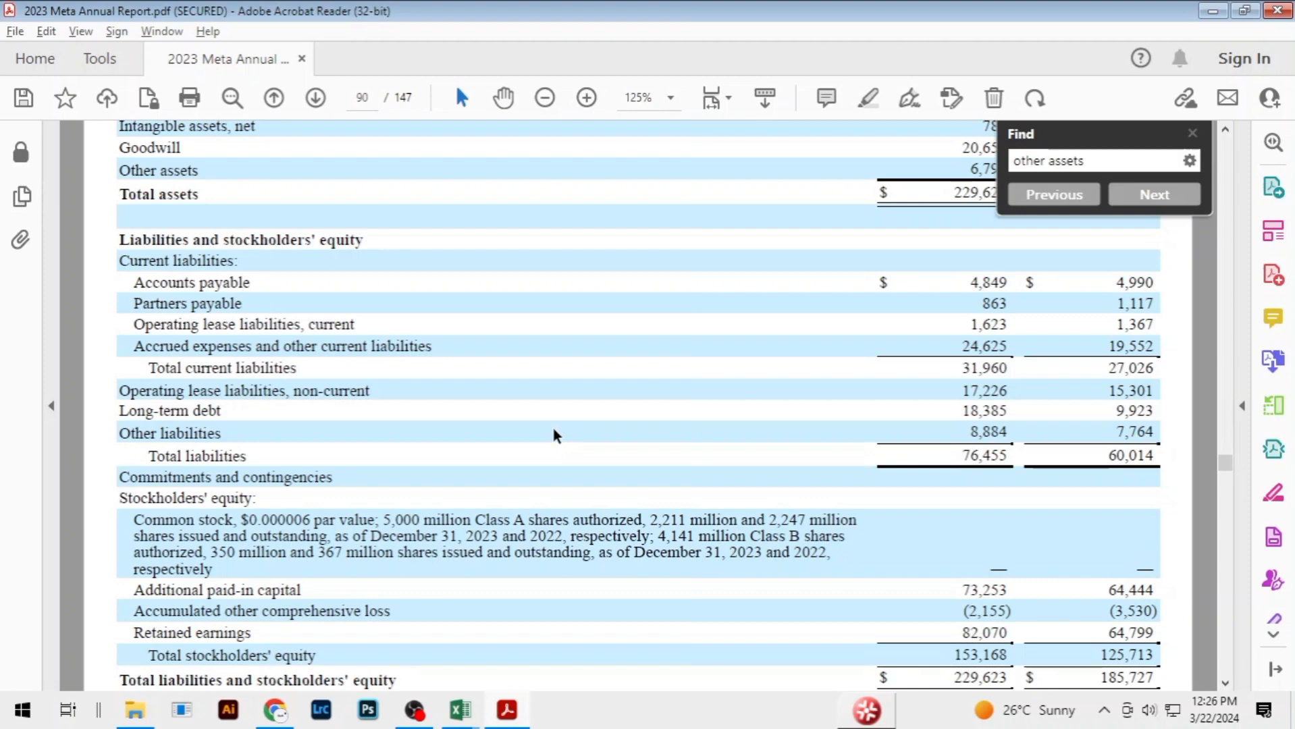
{"action": "key", "text": "alt+Tab"}
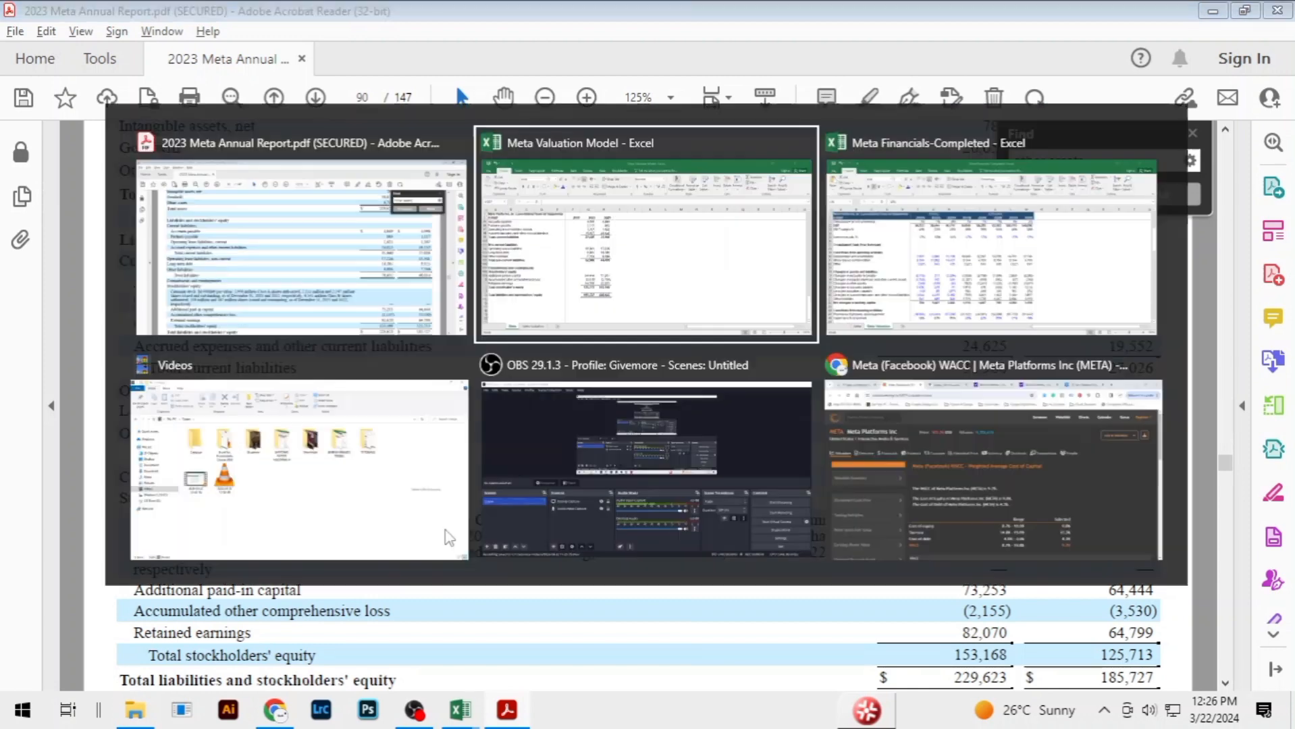
Review the working capital, cash flow and EBITDA sections on the Meta Valuation sheet
{"action": "left_click", "coordinate": [233, 656]}
{"action": "left_click", "coordinate": [767, 536]}
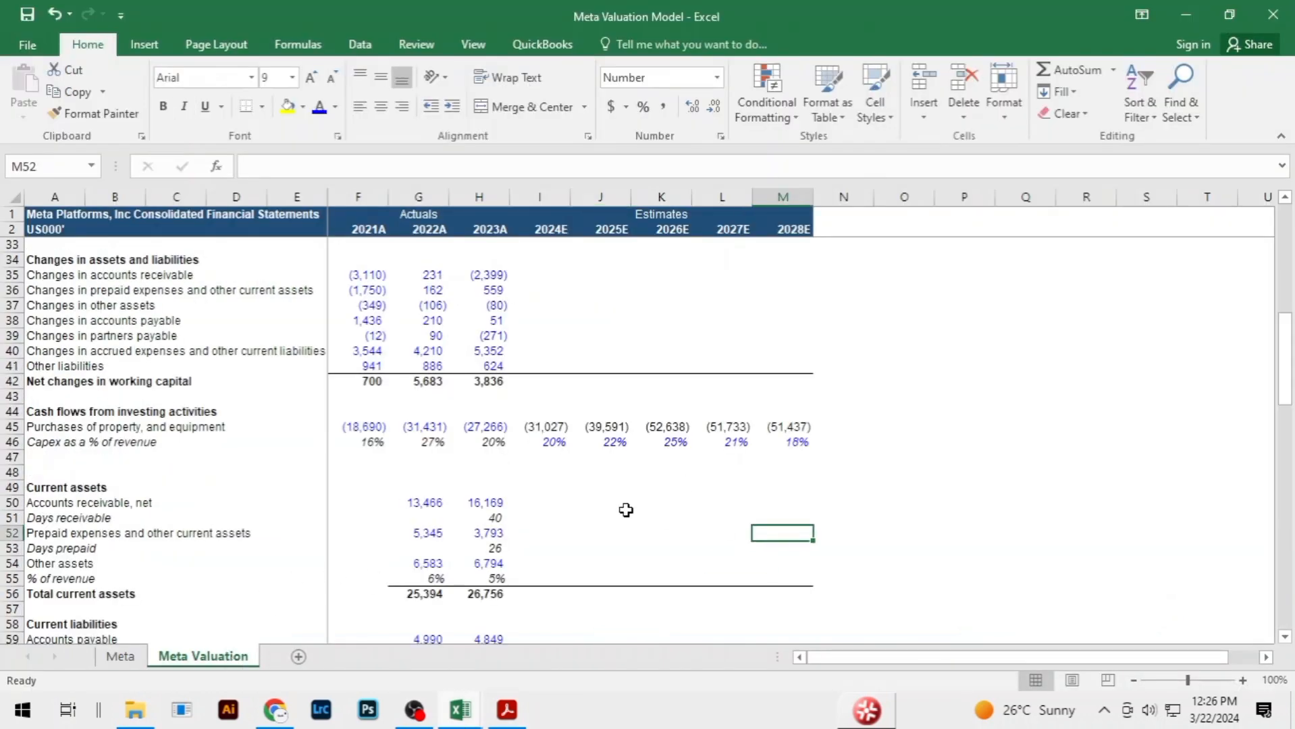
{"action": "scroll", "coordinate": [629, 349], "scroll_direction": "up", "scroll_amount": 2}
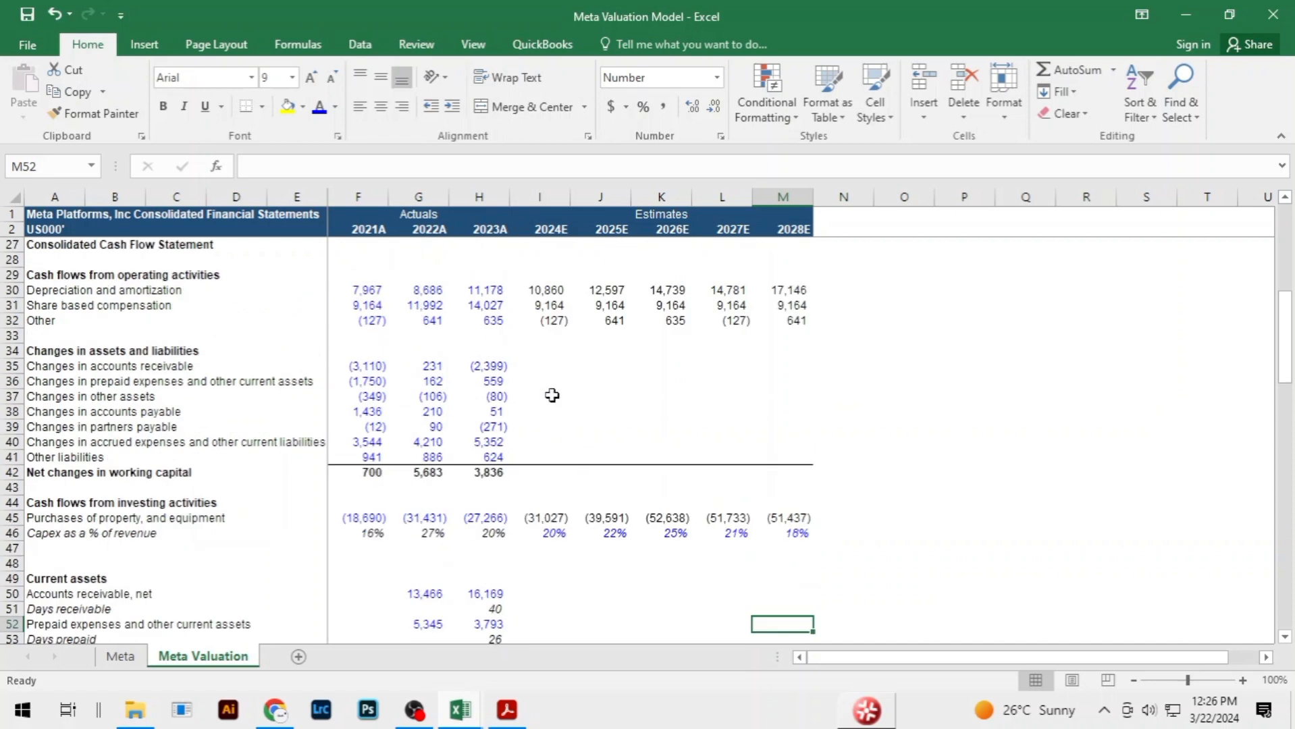
{"action": "scroll", "coordinate": [546, 407], "scroll_direction": "up", "scroll_amount": 6}
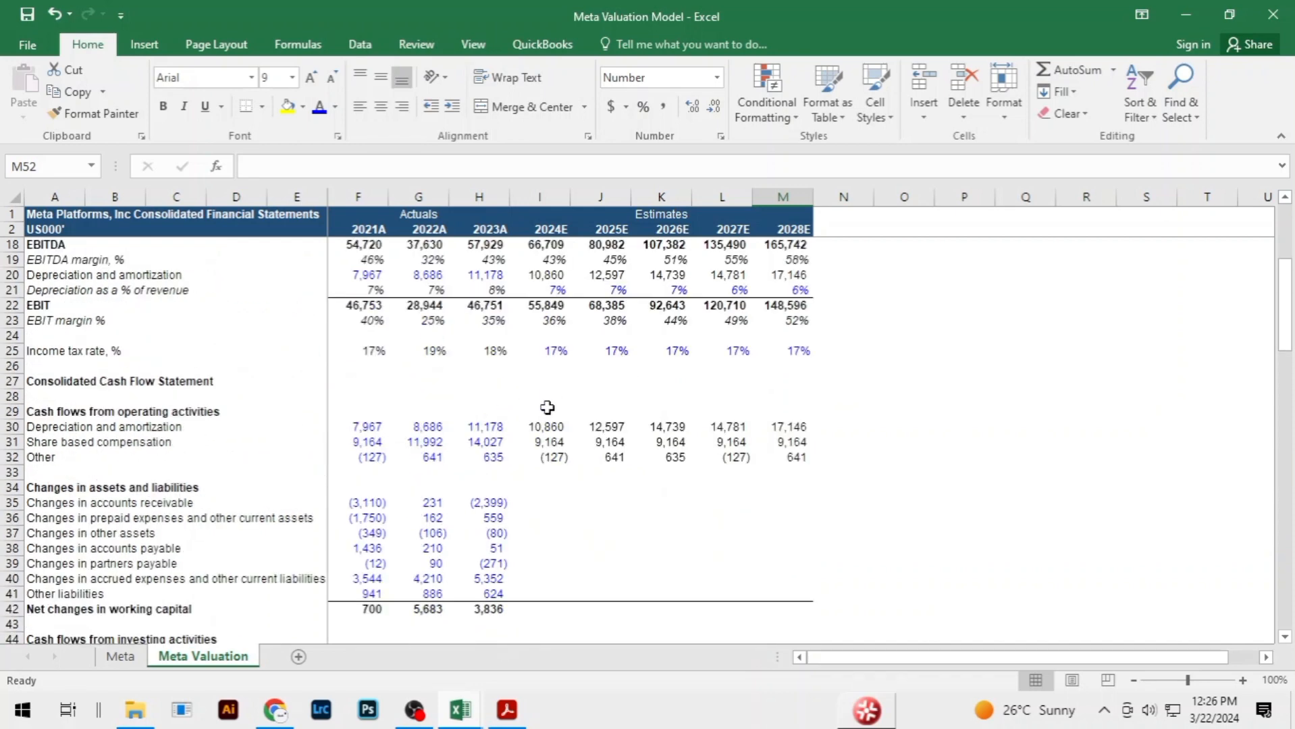
{"action": "scroll", "coordinate": [546, 407], "scroll_direction": "down", "scroll_amount": 5}
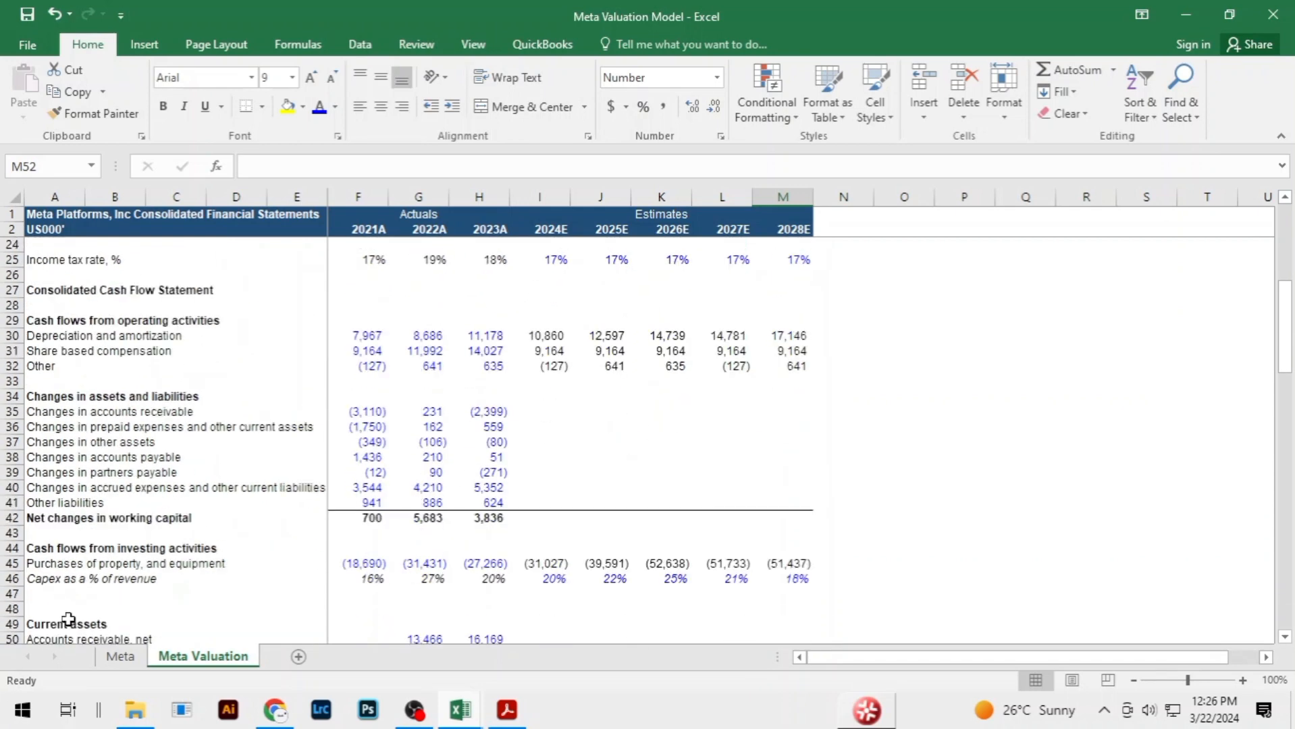
Examine the Other liabilities and Changes in other assets rows in the Meta sheet's cash flow statement, and return to the annual report's balance sheet
{"action": "left_click", "coordinate": [121, 657]}
{"action": "scroll", "coordinate": [473, 406], "scroll_direction": "up", "scroll_amount": 12}
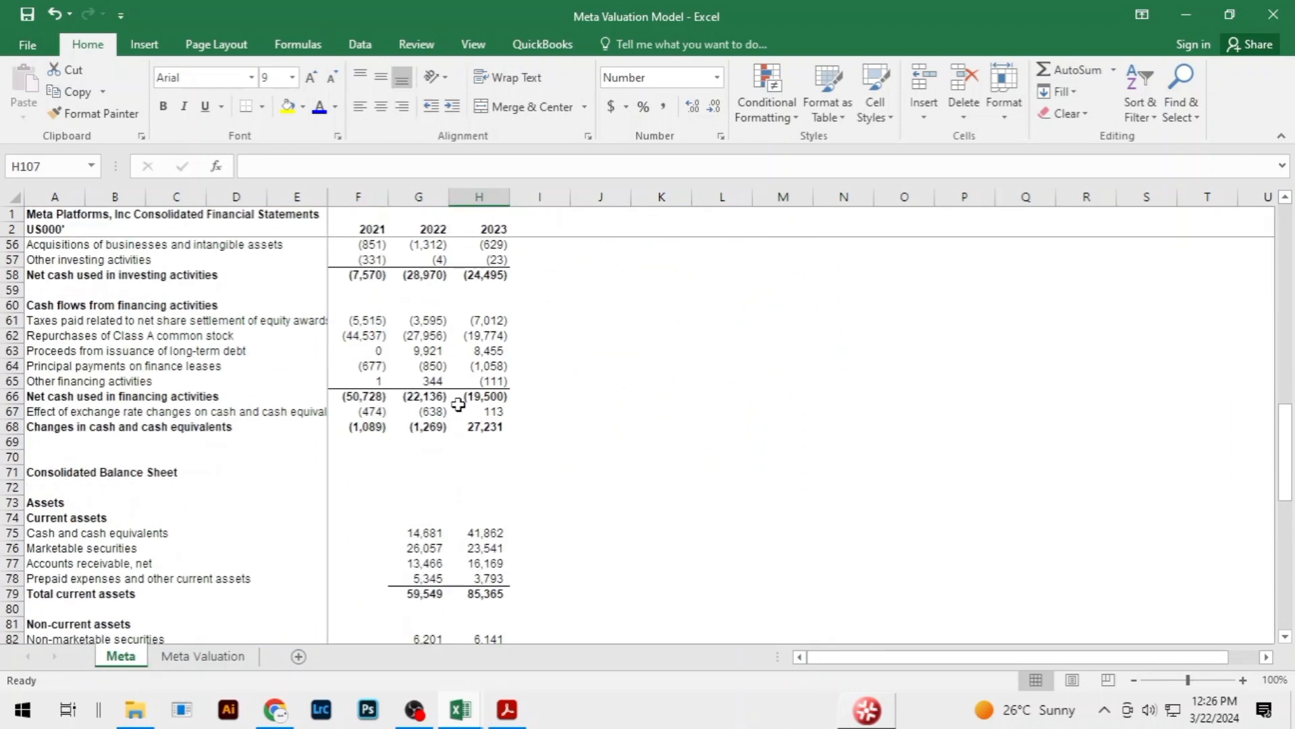
{"action": "scroll", "coordinate": [459, 405], "scroll_direction": "up", "scroll_amount": 7}
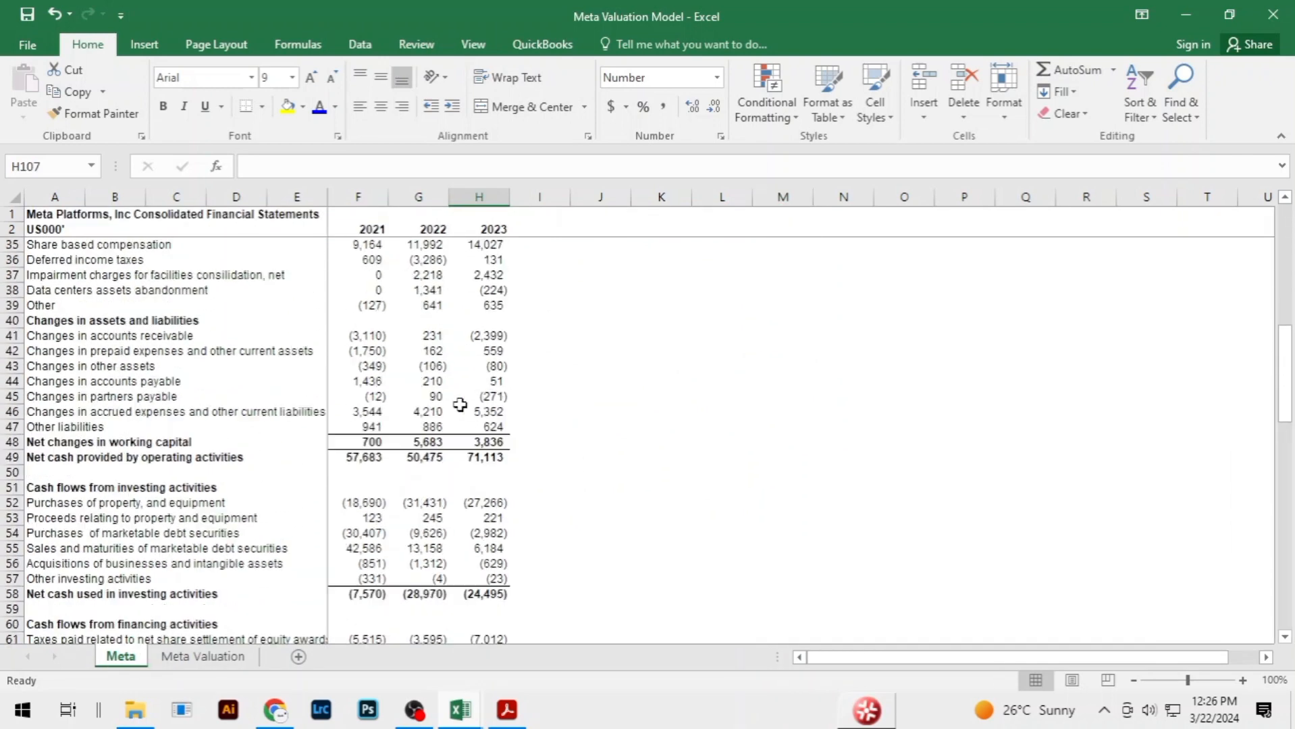
{"action": "scroll", "coordinate": [460, 404], "scroll_direction": "up", "scroll_amount": 1}
{"action": "left_click_drag", "start_coordinate": [74, 472], "coordinate": [472, 472]}
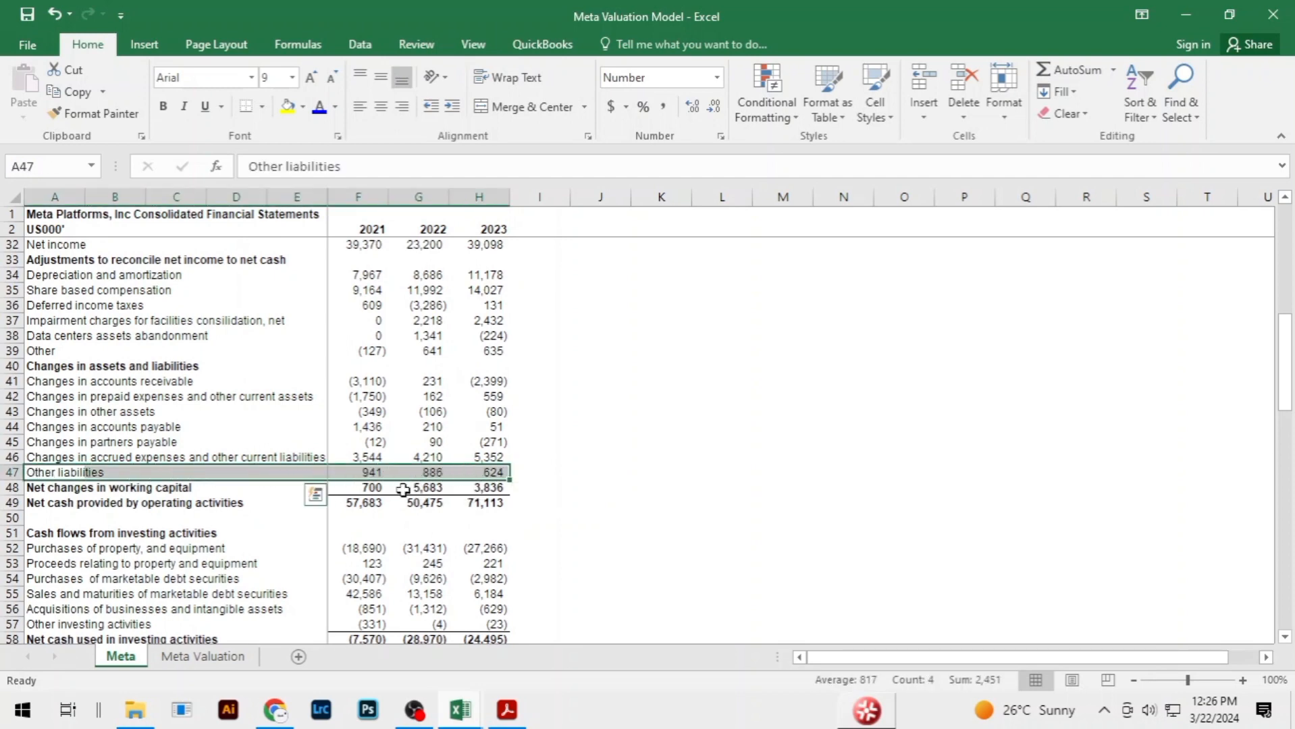
{"action": "left_click", "coordinate": [42, 411]}
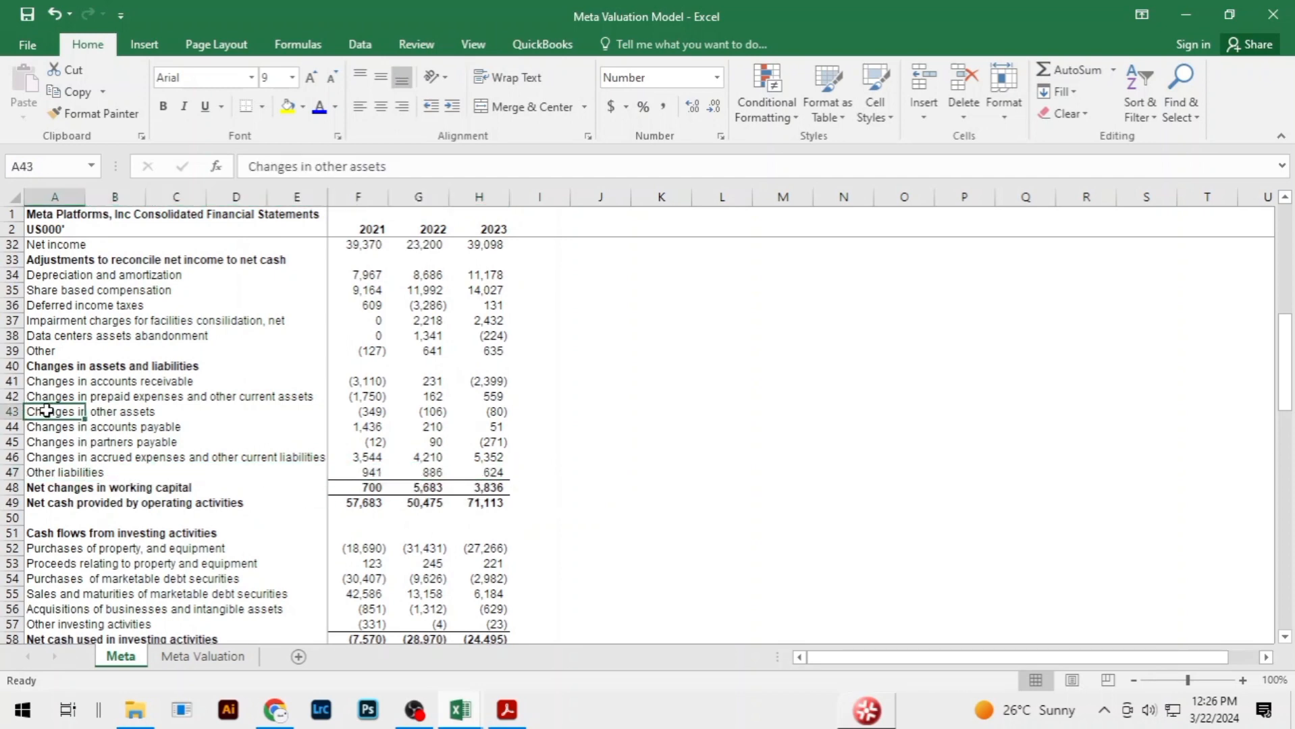
{"action": "left_click_drag", "start_coordinate": [46, 411], "coordinate": [470, 414]}
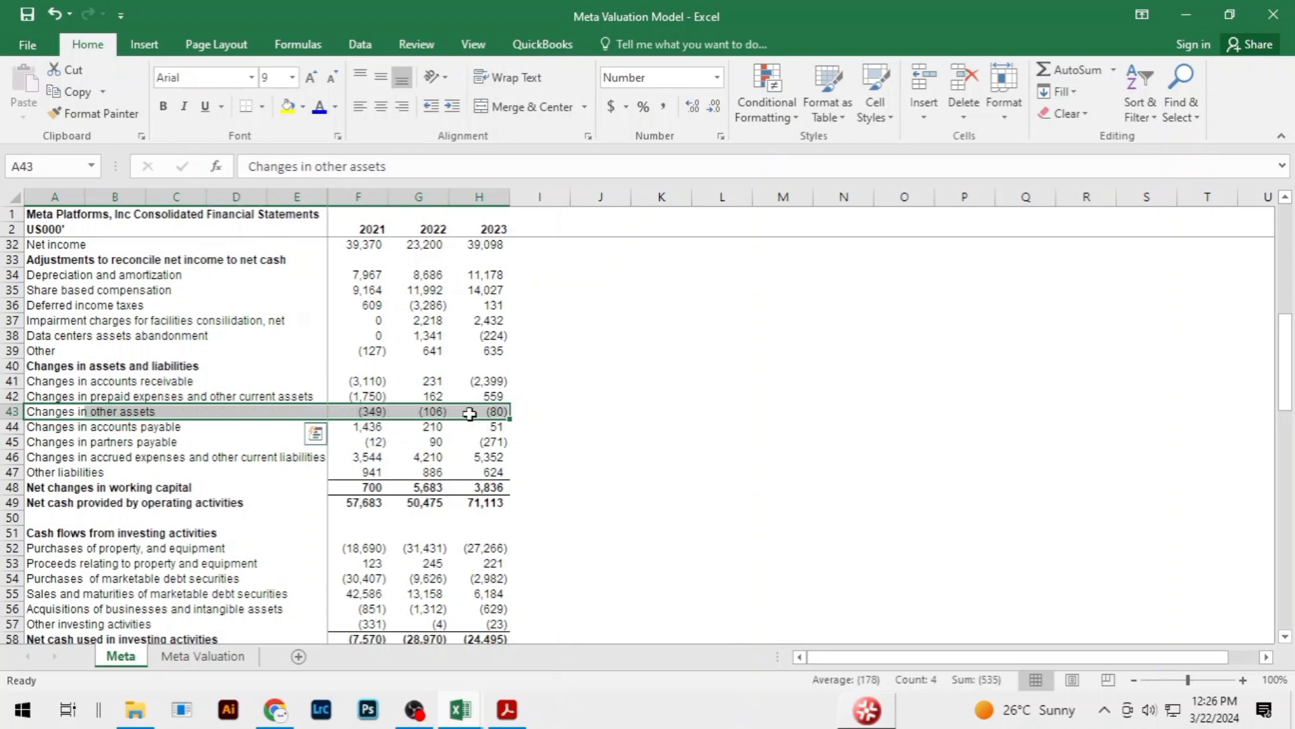
{"action": "key", "text": "alt+Tab"}
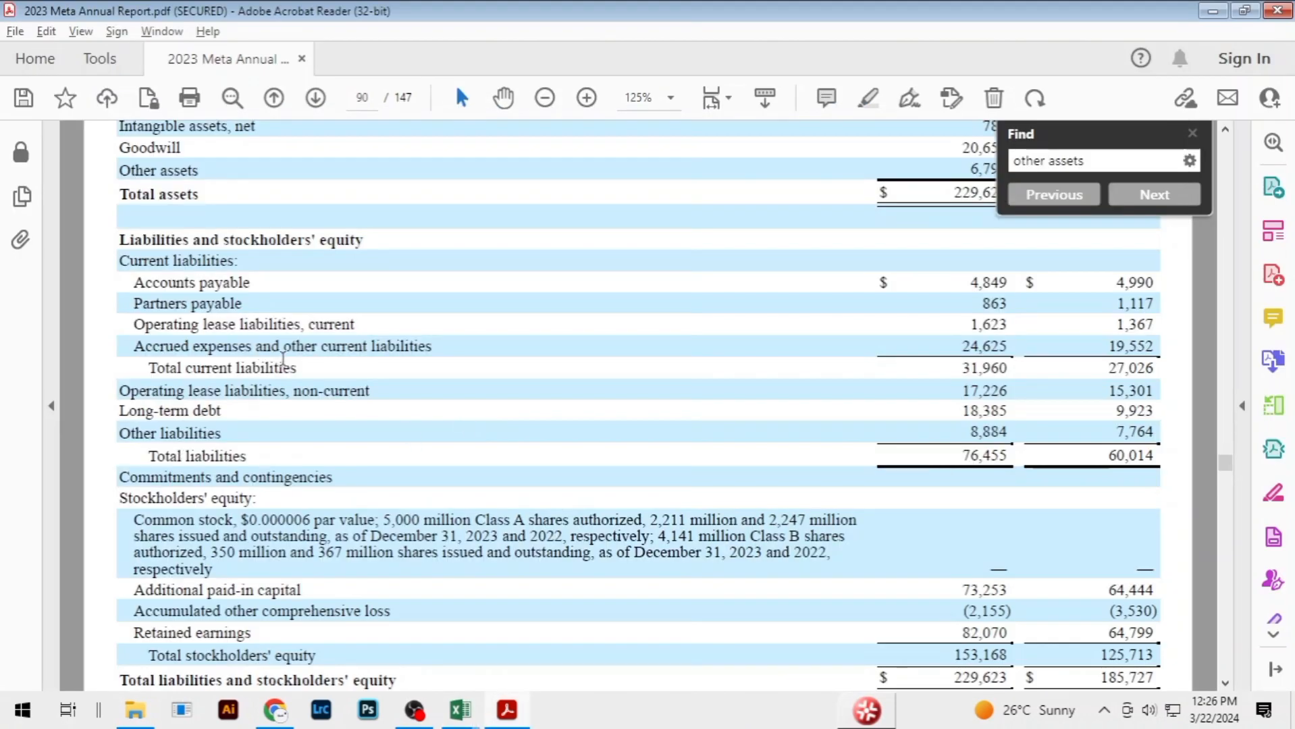
Examine the Other assets and Other liabilities lines for both years in the annual report's balance sheet
{"action": "scroll", "coordinate": [283, 361], "scroll_direction": "up", "scroll_amount": 4}
{"action": "left_click_drag", "start_coordinate": [116, 357], "coordinate": [976, 354]}
{"action": "scroll", "coordinate": [398, 498], "scroll_direction": "down", "scroll_amount": 2}
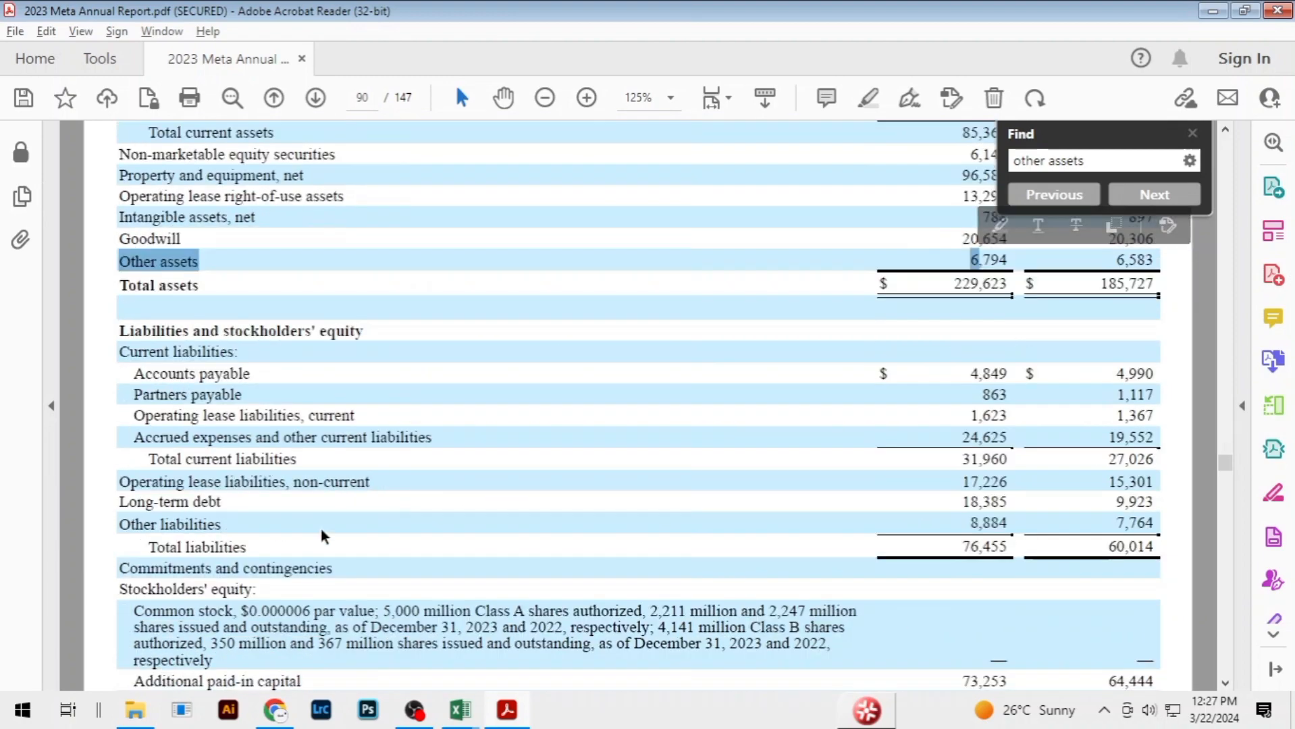
{"action": "left_click_drag", "start_coordinate": [115, 526], "coordinate": [1115, 520]}
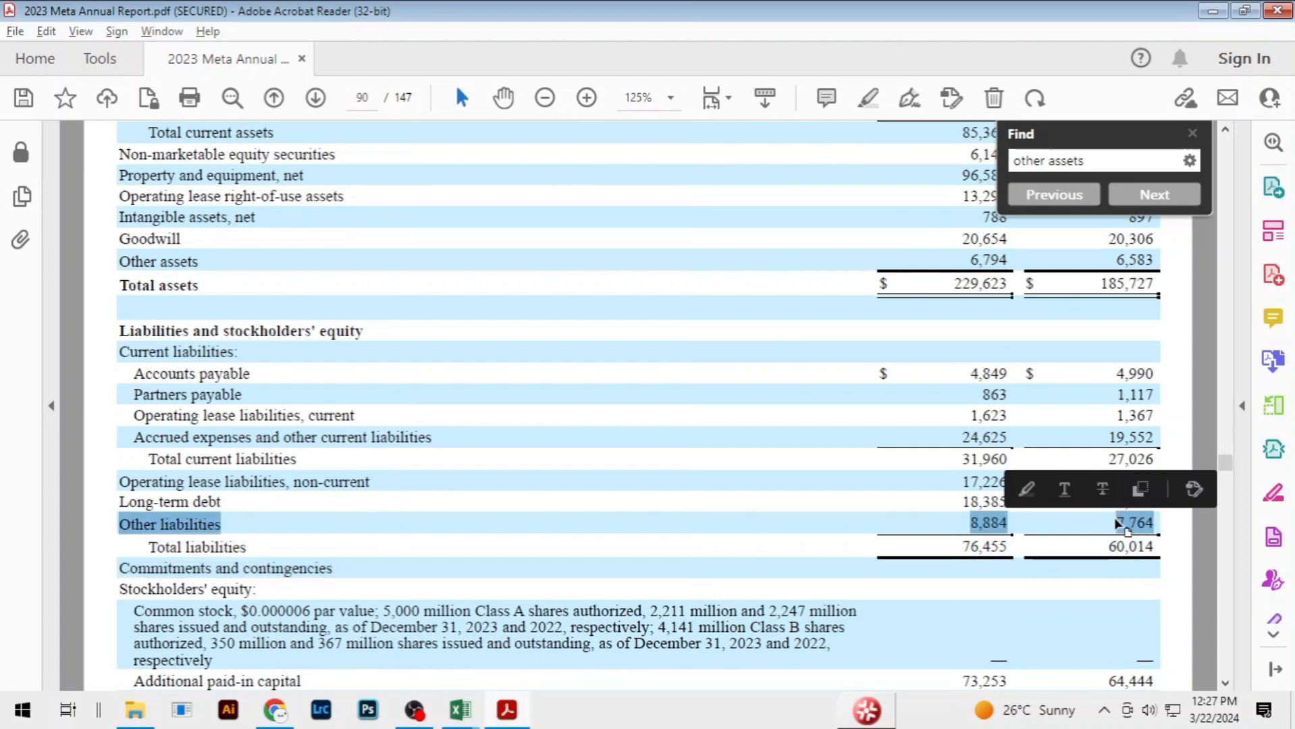
{"action": "left_click", "coordinate": [195, 526]}
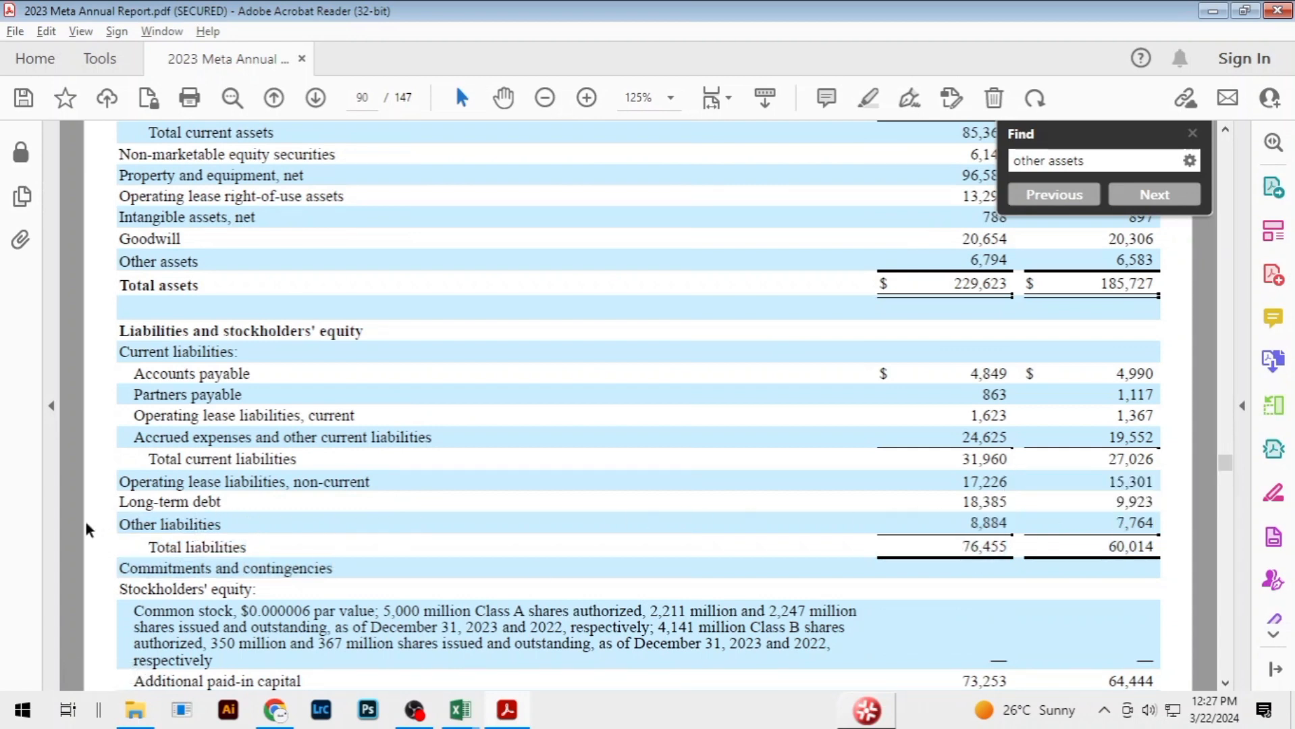
{"action": "left_click_drag", "start_coordinate": [119, 524], "coordinate": [172, 521]}
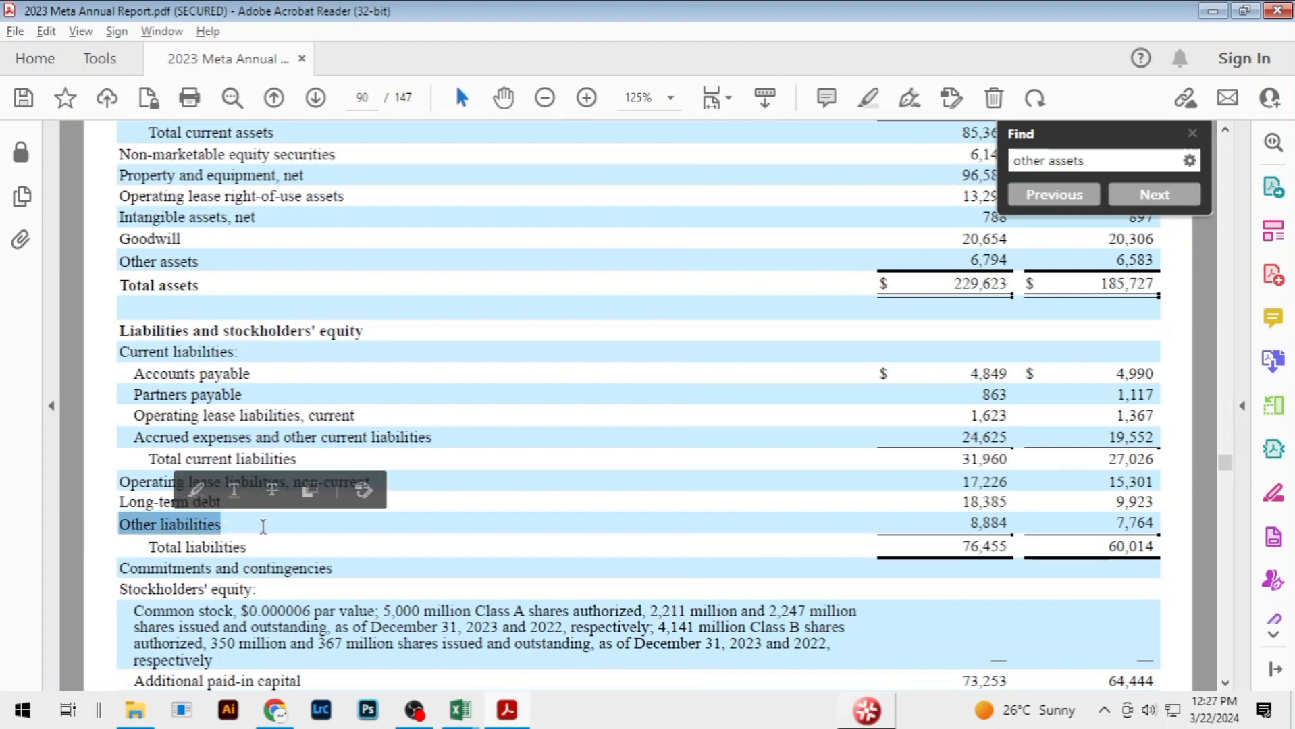
{"action": "left_click", "coordinate": [332, 451]}
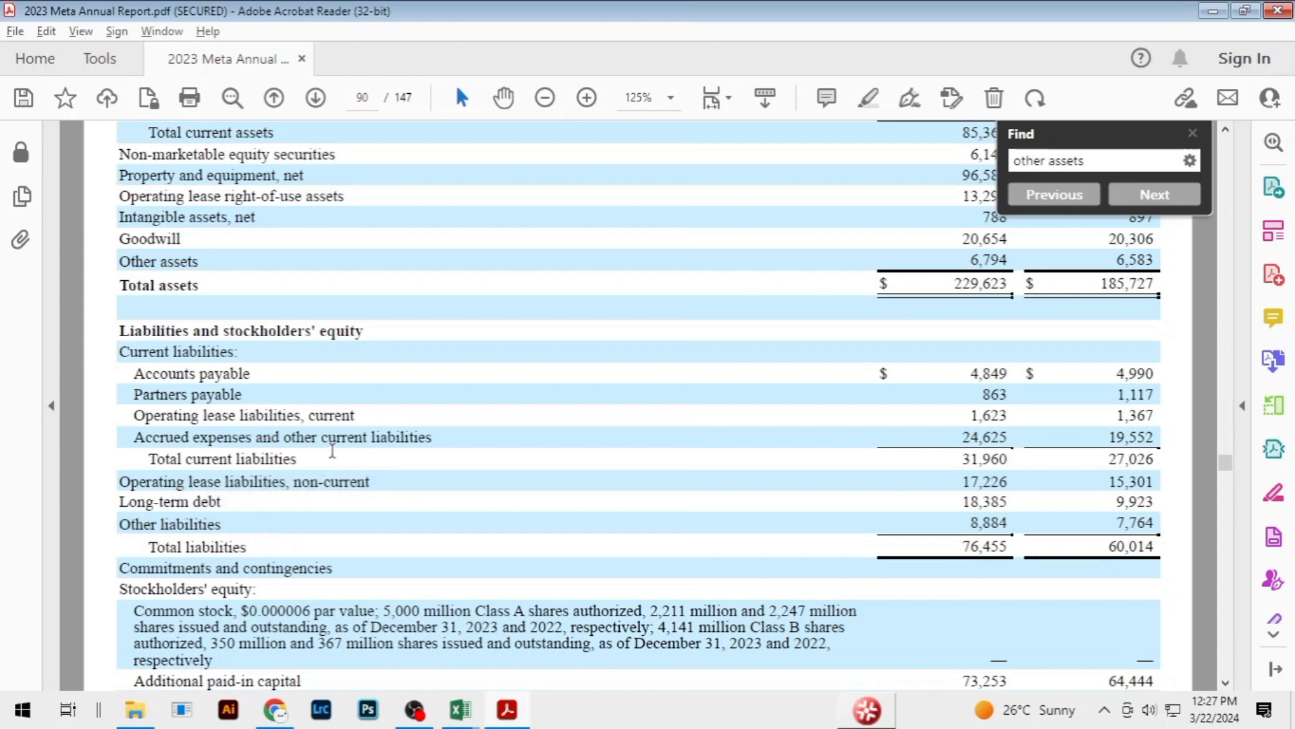
Switch to the Excel valuation model and review the working capital change, current asset and current liability rows on the Meta Valuation sheet
{"action": "key", "text": "alt+Tab"}
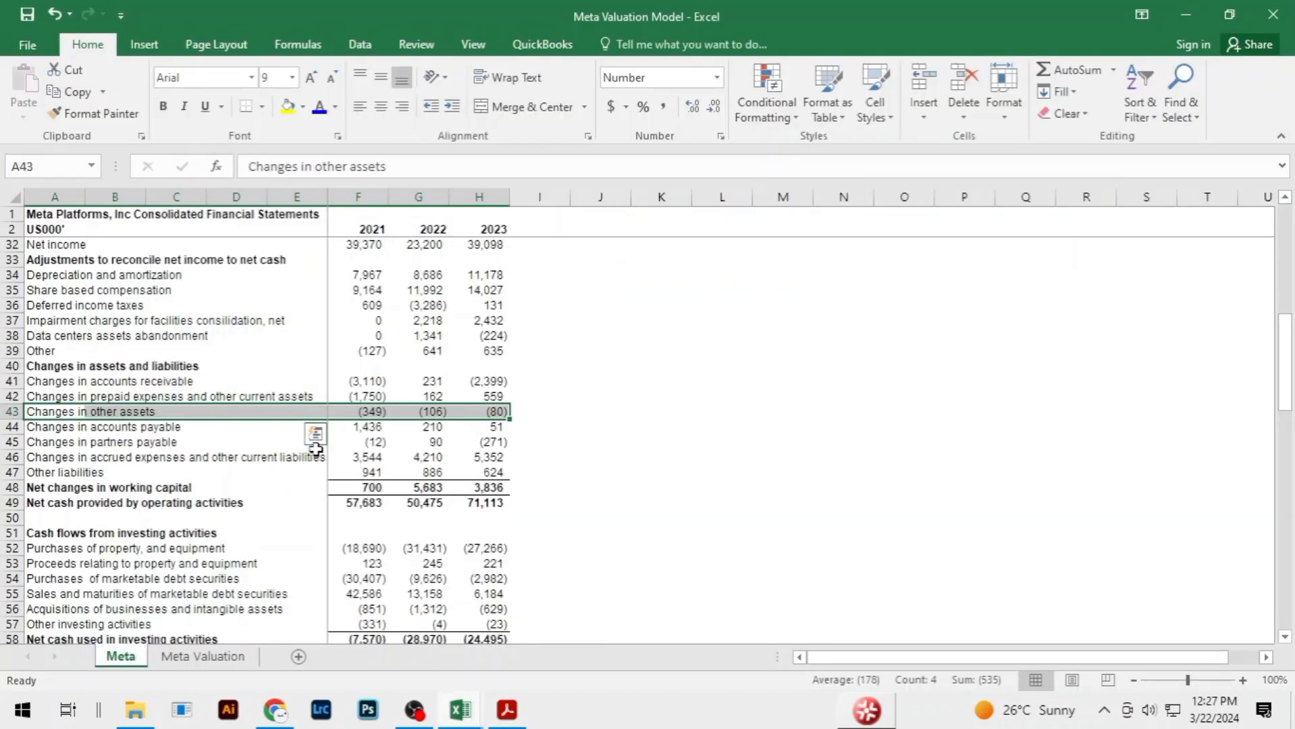
{"action": "left_click", "coordinate": [611, 442]}
{"action": "left_click", "coordinate": [623, 382]}
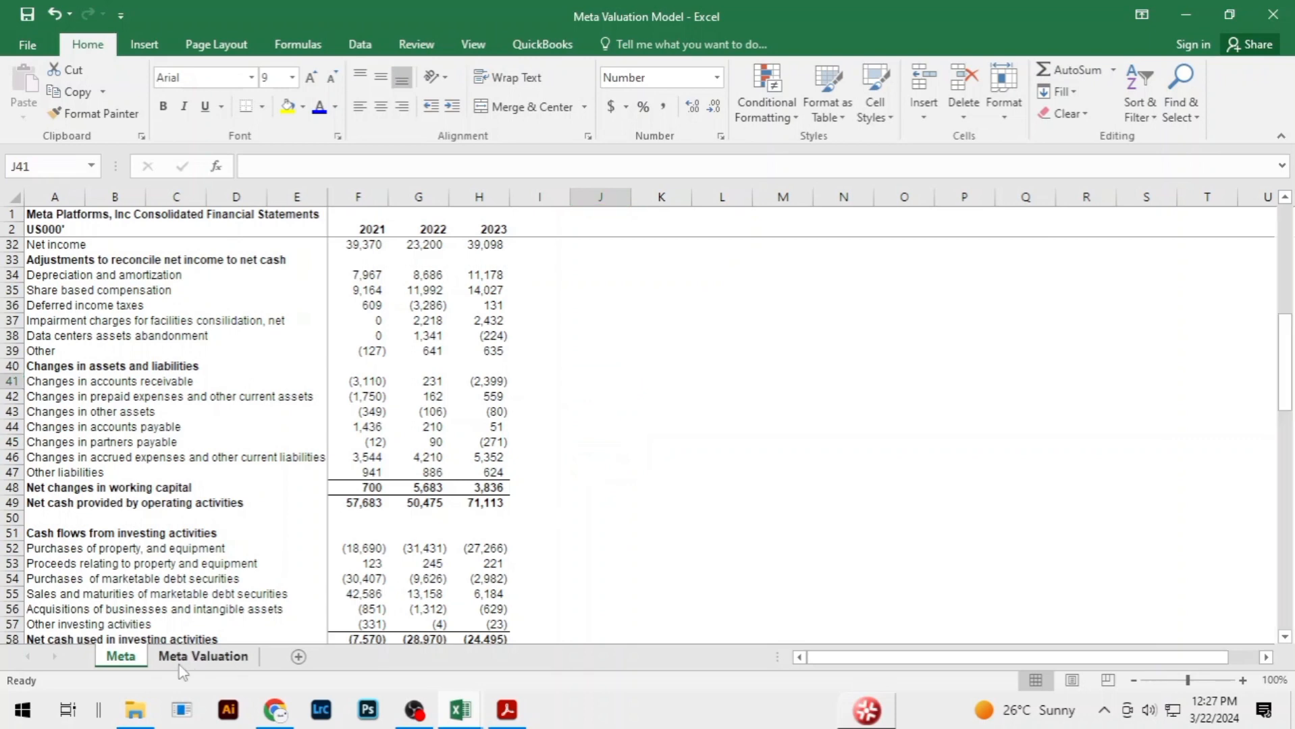
{"action": "left_click", "coordinate": [203, 656]}
{"action": "left_click", "coordinate": [660, 426]}
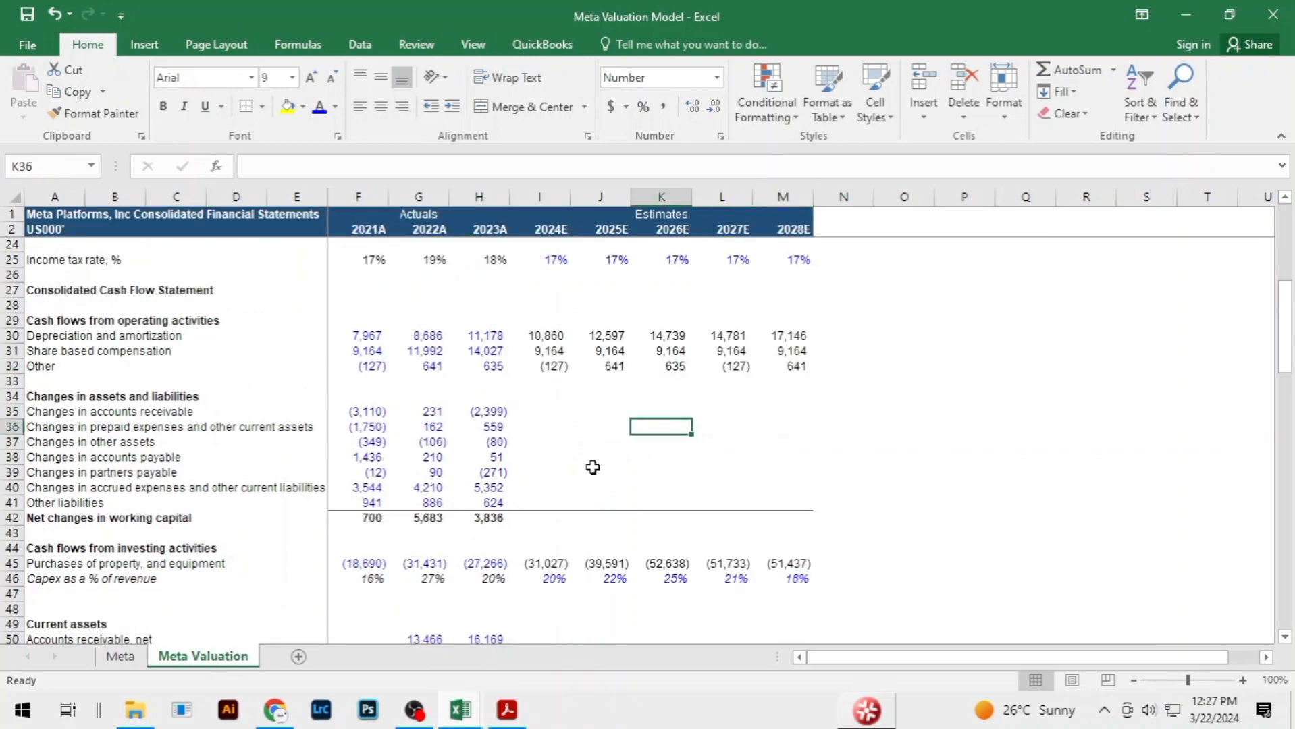
{"action": "left_click", "coordinate": [559, 414]}
{"action": "left_click", "coordinate": [749, 413]}
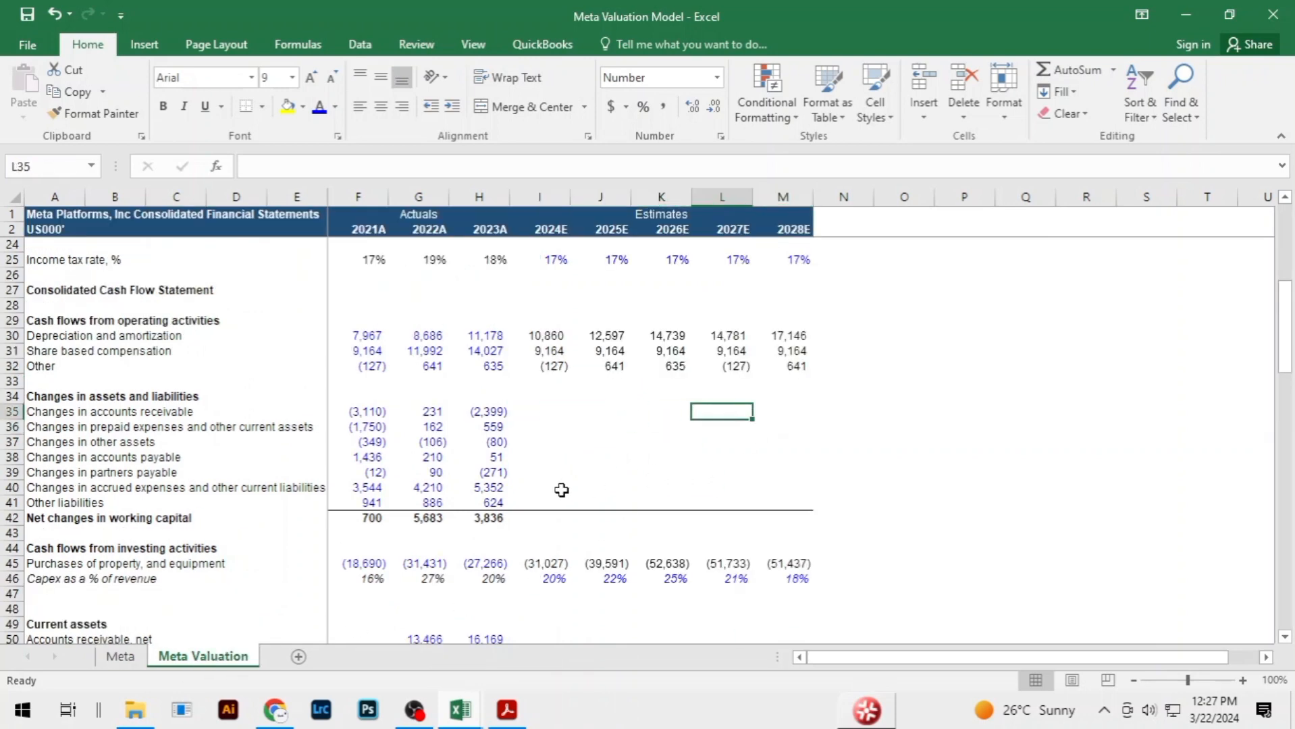
{"action": "left_click", "coordinate": [634, 427]}
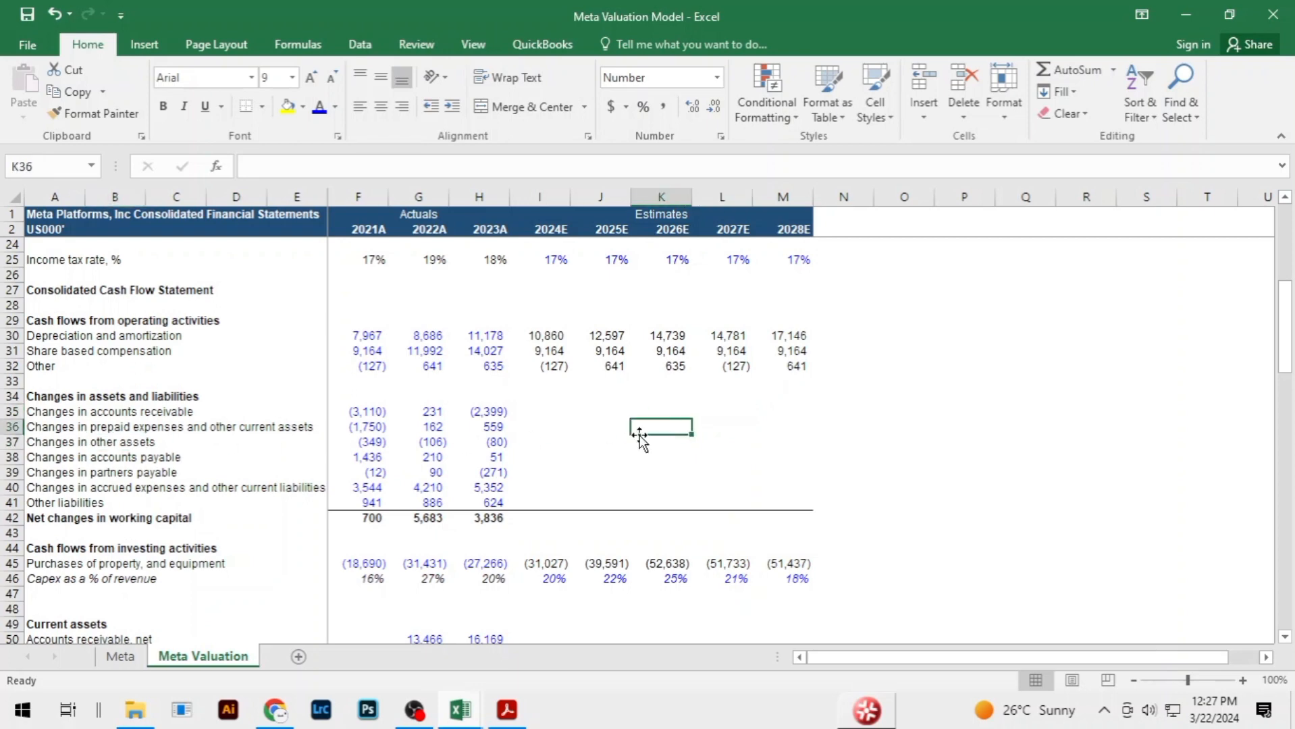
{"action": "left_click", "coordinate": [100, 443]}
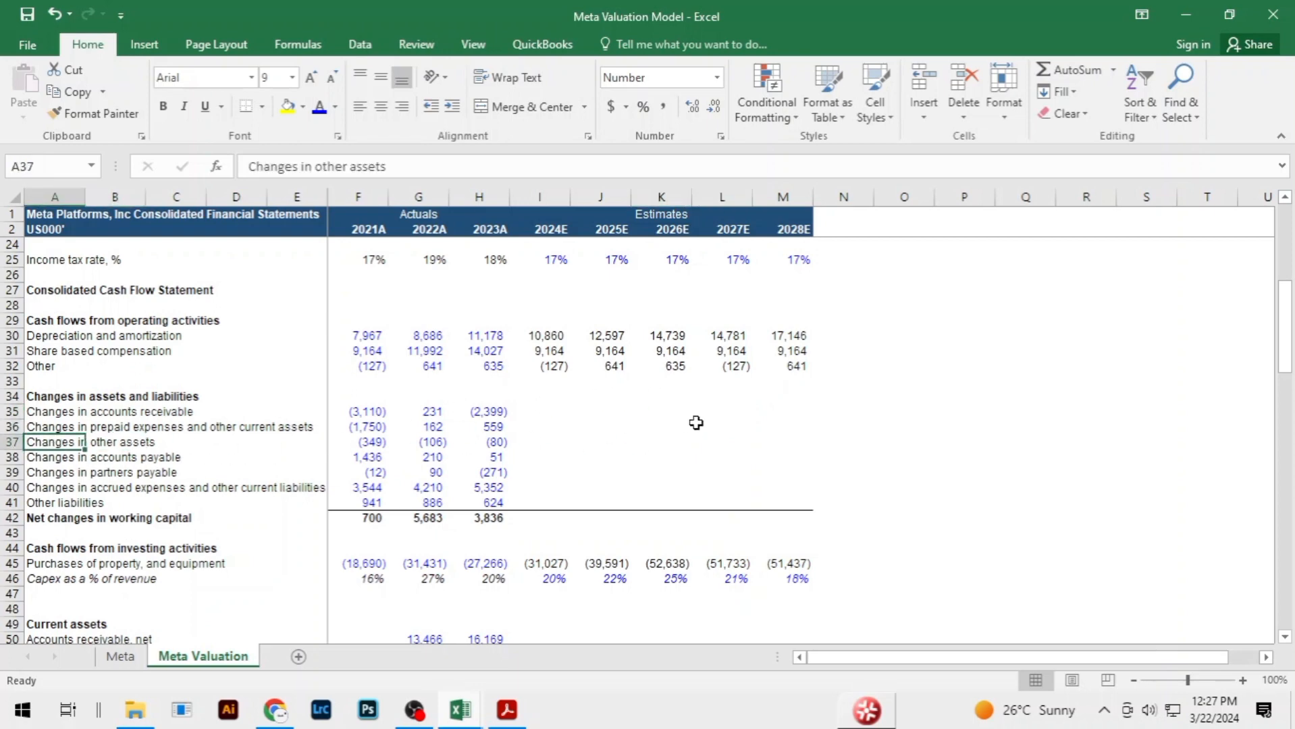
{"action": "scroll", "coordinate": [833, 438], "scroll_direction": "down", "scroll_amount": 3}
{"action": "scroll", "coordinate": [833, 438], "scroll_direction": "down", "scroll_amount": 2}
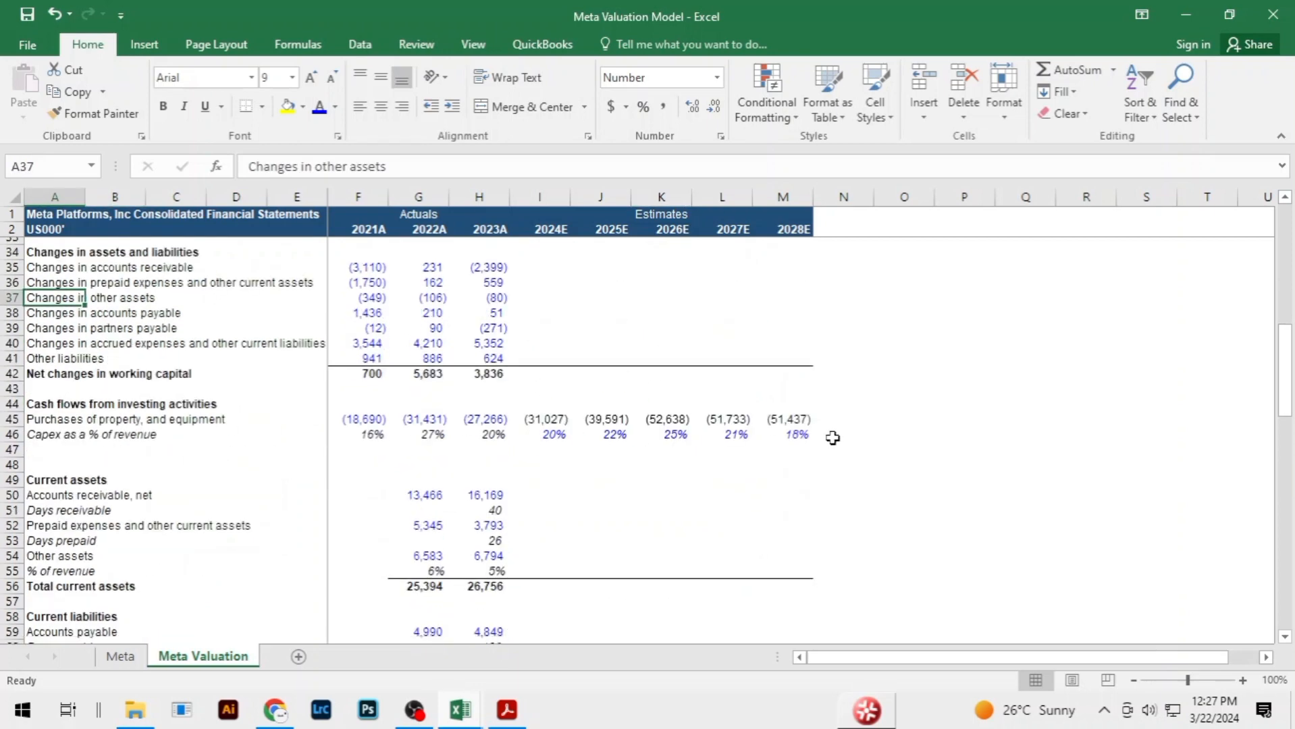
{"action": "scroll", "coordinate": [833, 438], "scroll_direction": "down", "scroll_amount": 4}
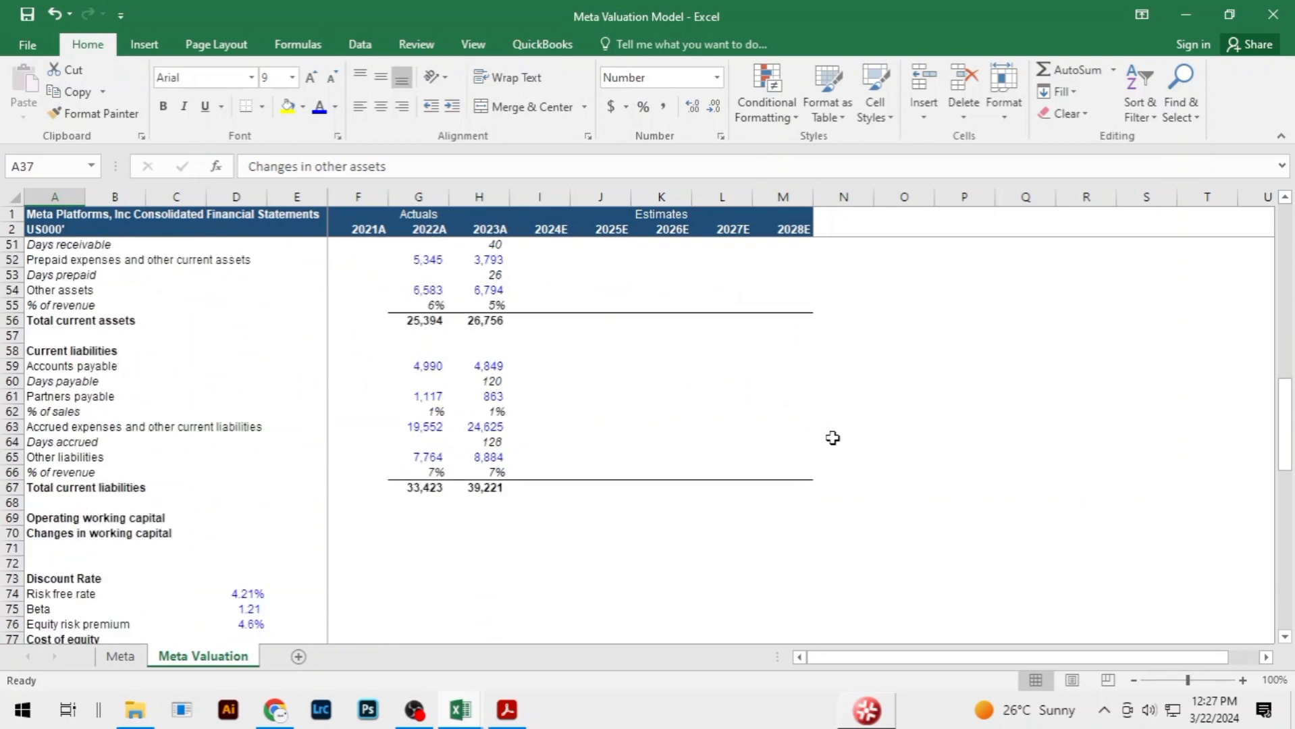
{"action": "scroll", "coordinate": [832, 438], "scroll_direction": "up", "scroll_amount": 3}
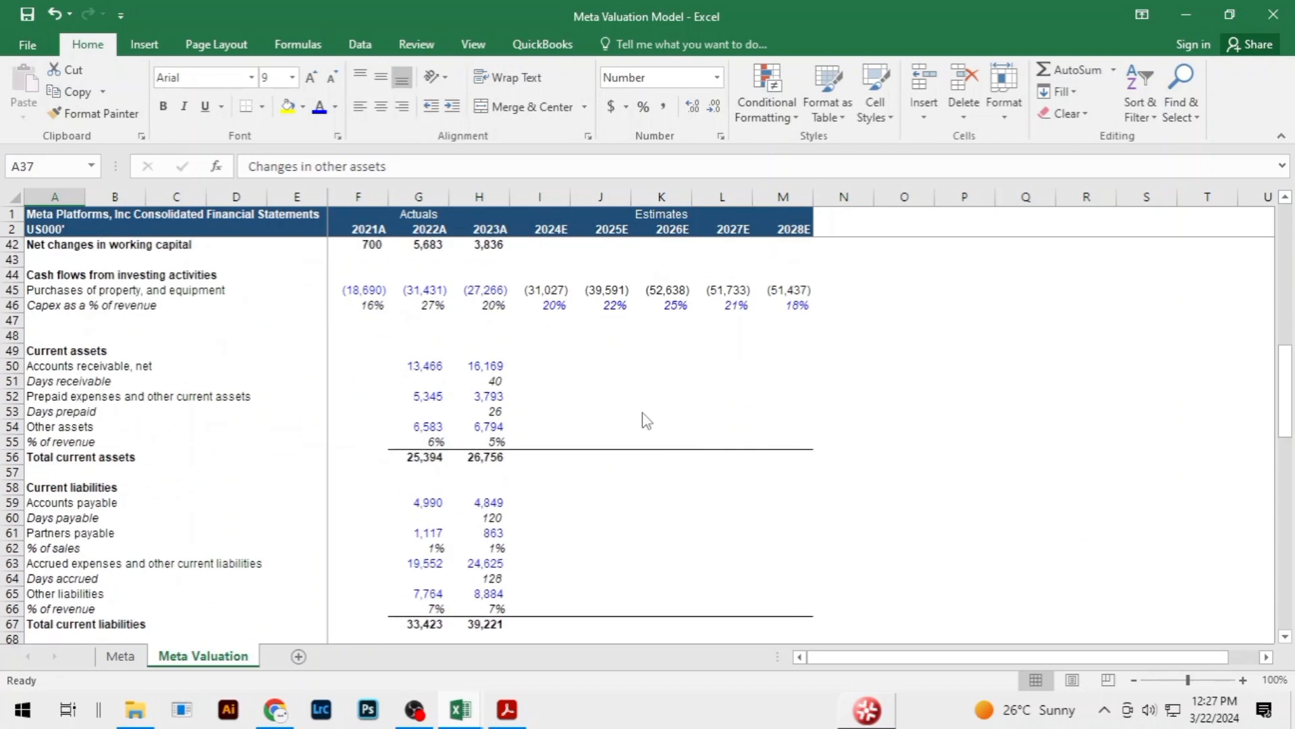
Copy the 2024E–2028E days receivable assumptions (40, 40, 40, 30, 30) from the Meta Financials-Completed workbook into row 51 of the valuation model
{"action": "key", "text": "alt+Tab"}
{"action": "left_click", "coordinate": [952, 410]}
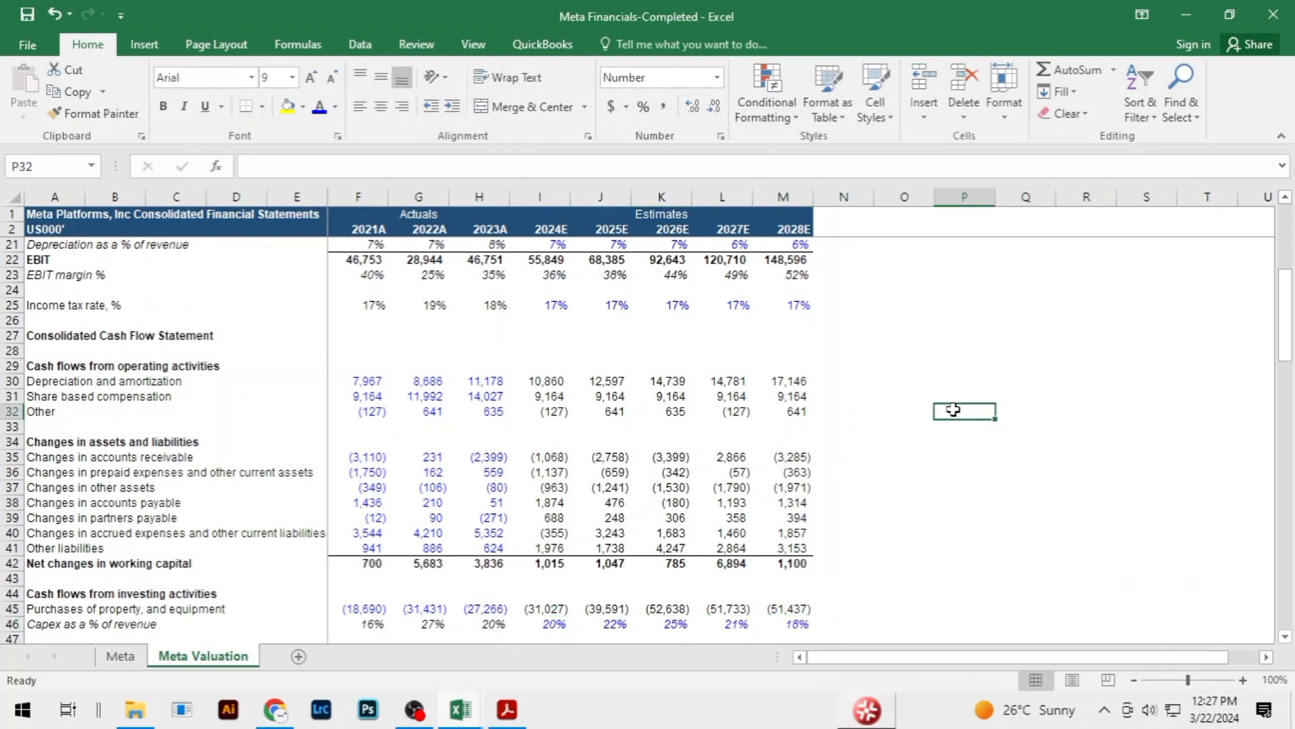
{"action": "scroll", "coordinate": [952, 409], "scroll_direction": "down", "scroll_amount": 7}
{"action": "left_click", "coordinate": [558, 380]}
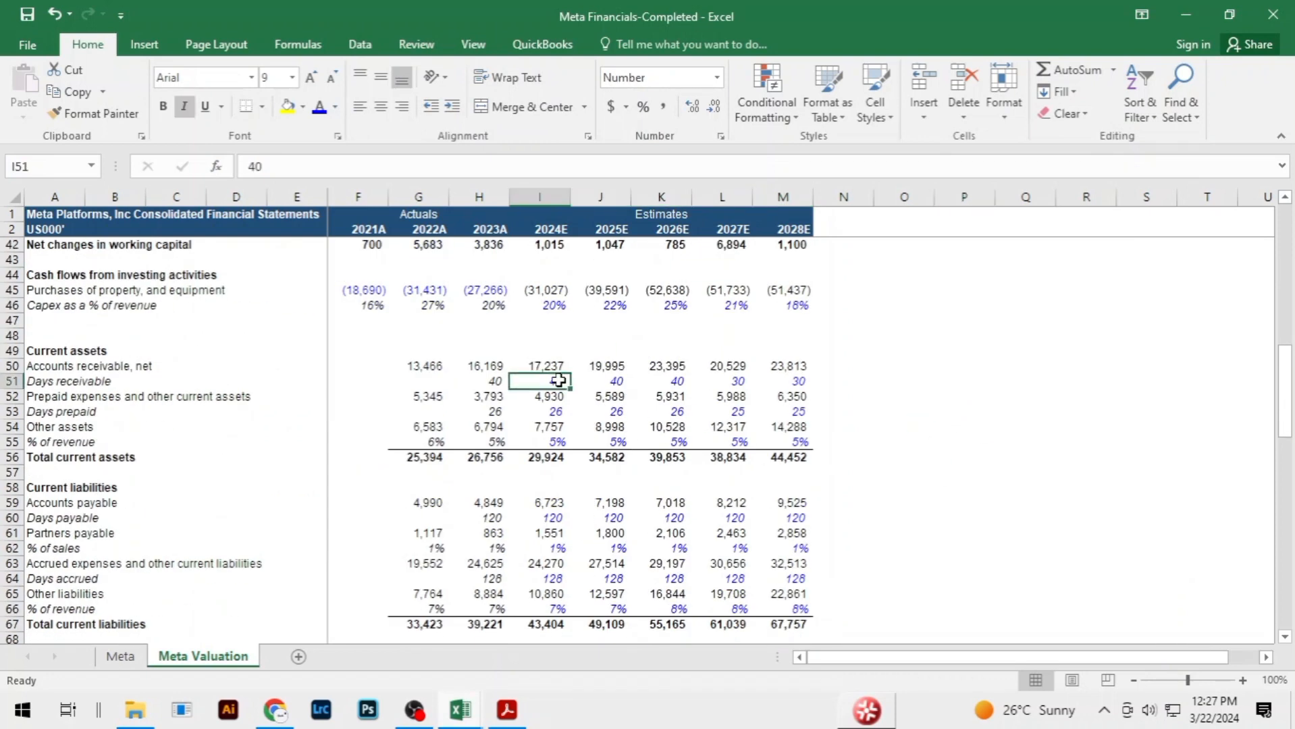
{"action": "key", "text": "ctrl+shift+Right"}
{"action": "key", "text": "ctrl+c"}
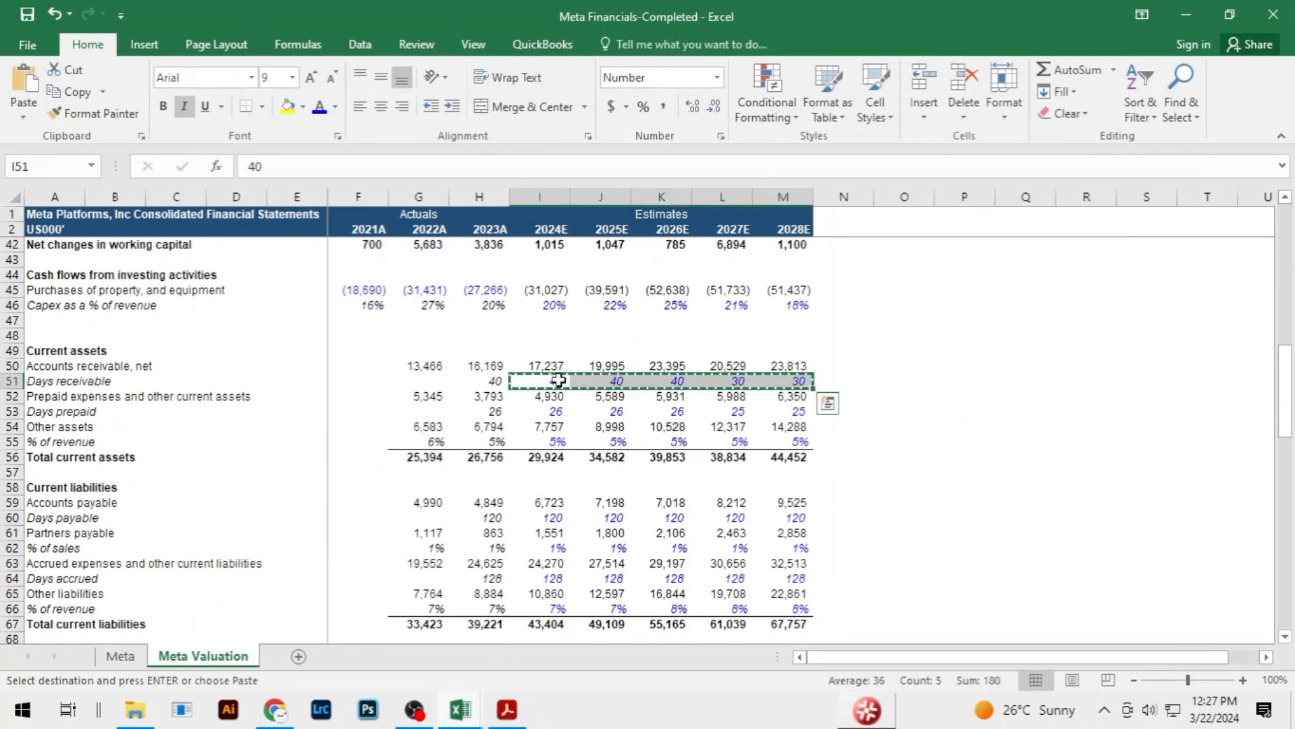
{"action": "key", "text": "alt+Tab"}
{"action": "left_click", "coordinate": [534, 380]}
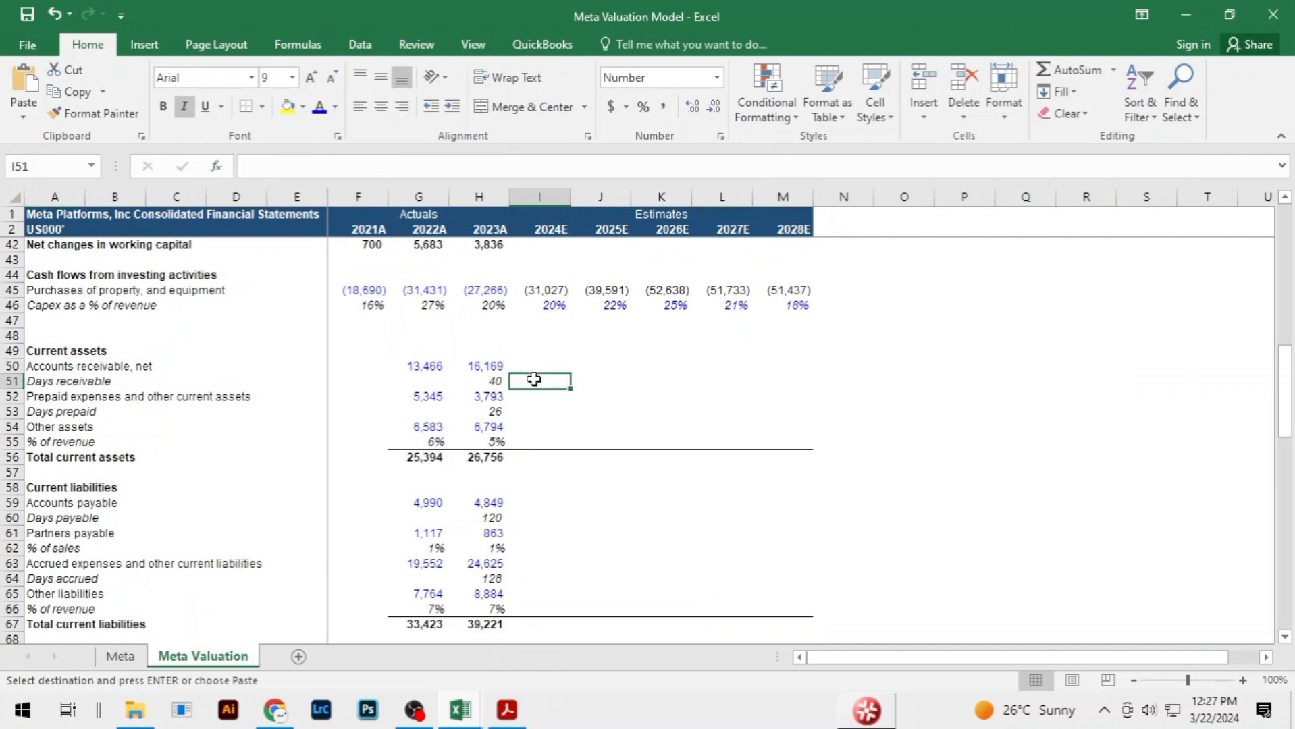
{"action": "key", "text": "ctrl+v"}
Copy the 2024E–2028E days prepaid assumptions (26, 26, 26, 25, 25) from the completed workbook into row 53 of the model
{"action": "key", "text": "Down"}
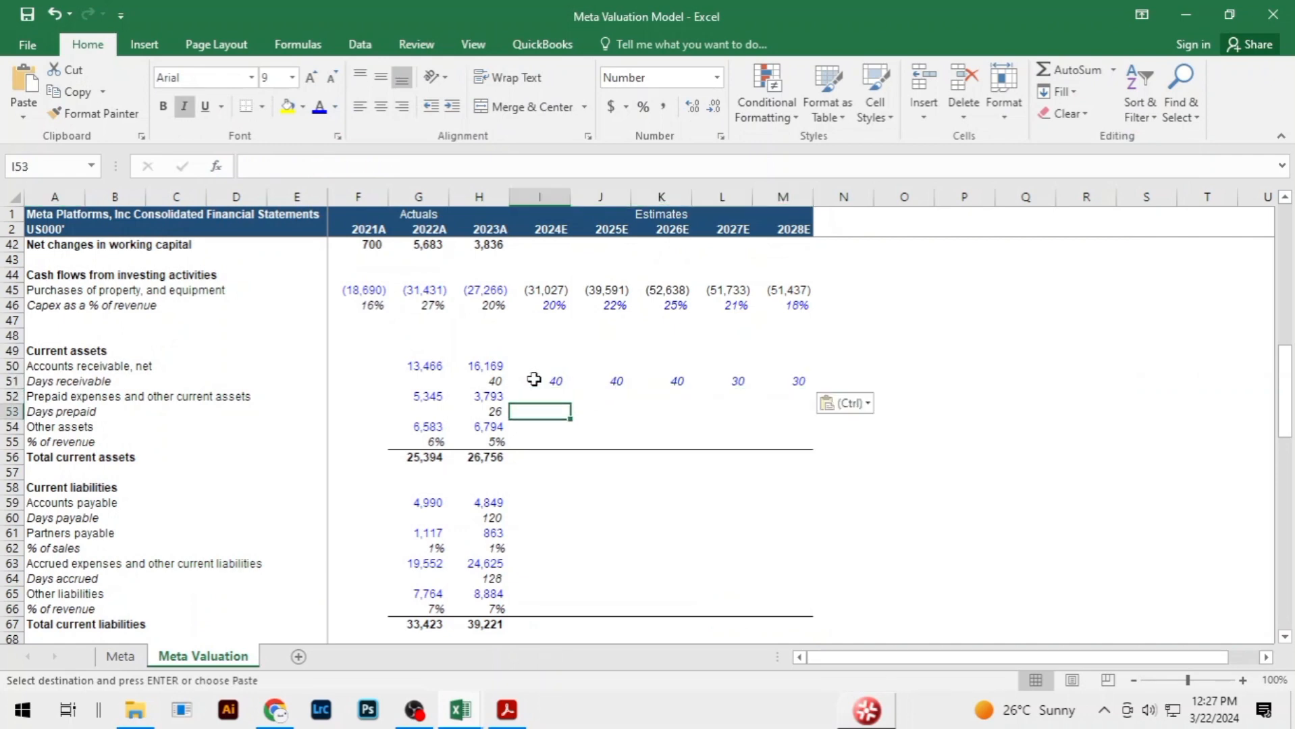
{"action": "key", "text": "alt+Tab"}
{"action": "key", "text": "Down"}
{"action": "key", "text": "Down"}
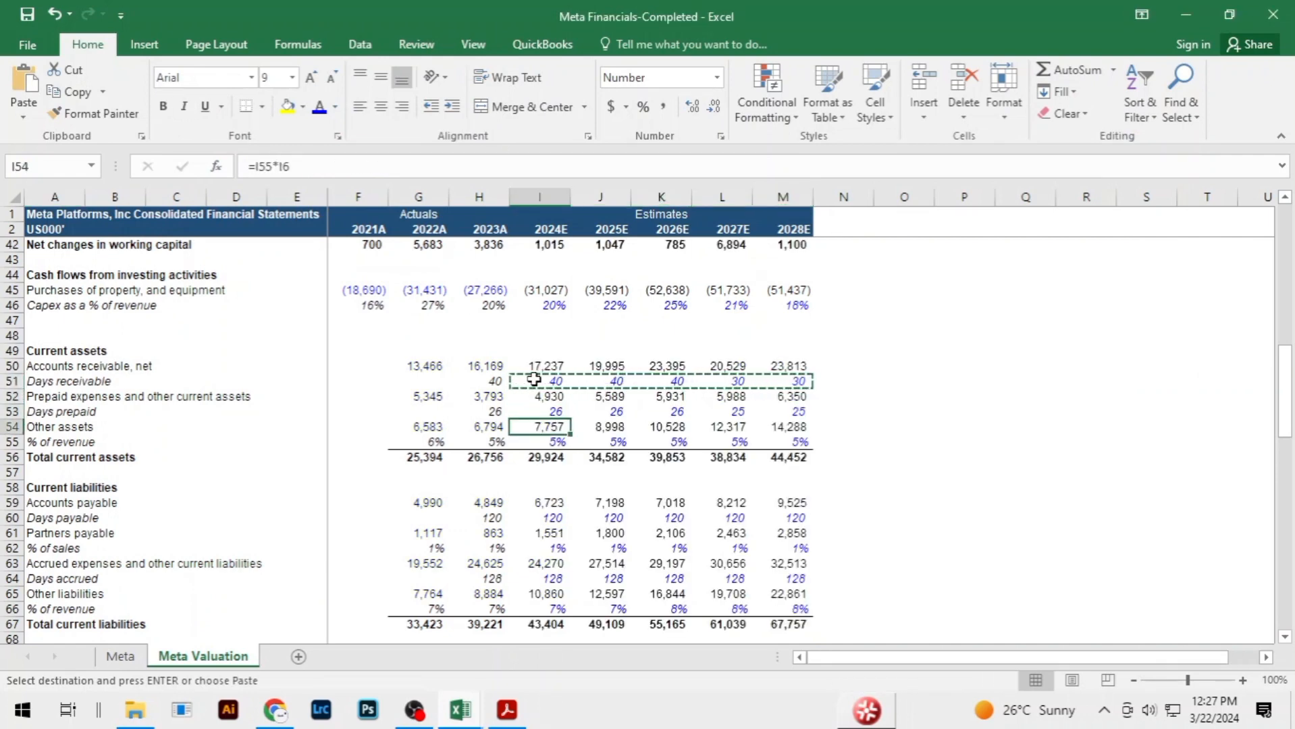
{"action": "key", "text": "shift+Right"}
{"action": "key", "text": "shift+Right"}
{"action": "key", "text": "shift+Right"}
{"action": "key", "text": "shift+Right"}
{"action": "key", "text": "ctrl+c"}
{"action": "key", "text": "alt+Tab"}
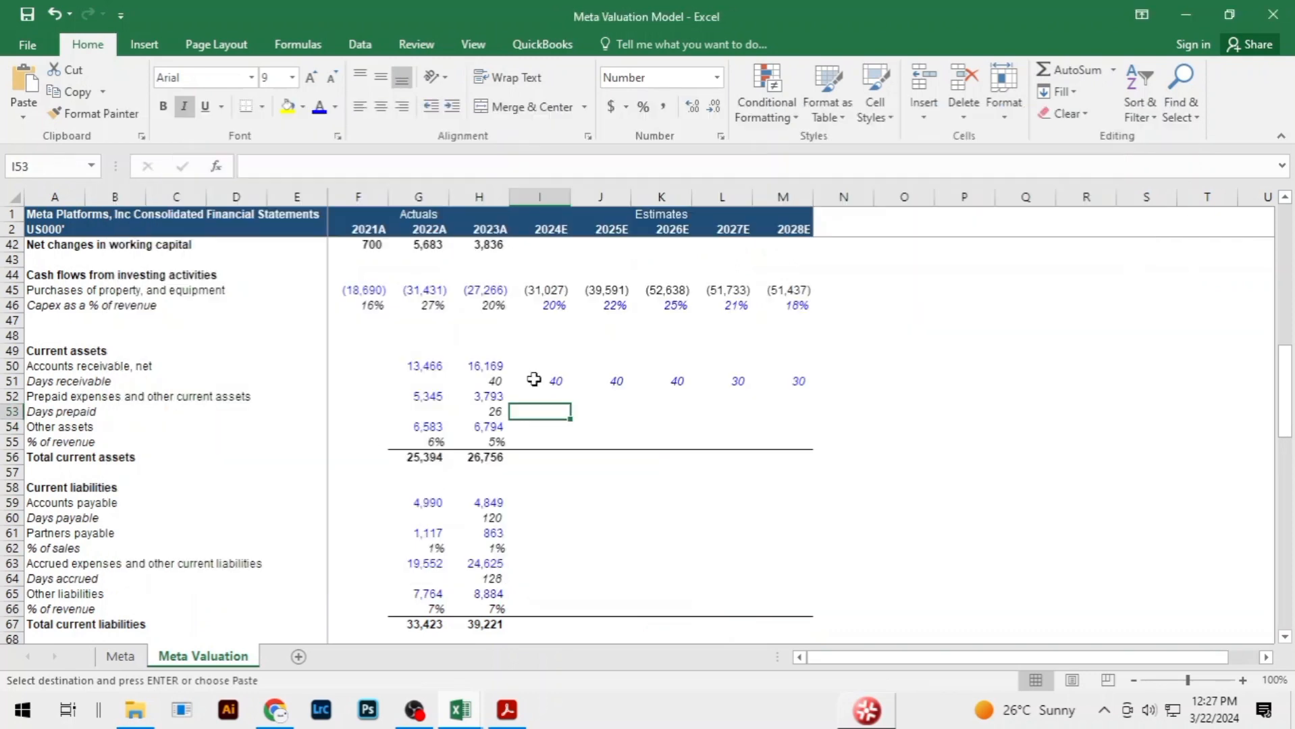
{"action": "key", "text": "ctrl+v"}
Copy the 5% of revenue assumptions for Other assets, 2024E–2028E, from the completed workbook into row 55 of the model
{"action": "key", "text": "Down"}
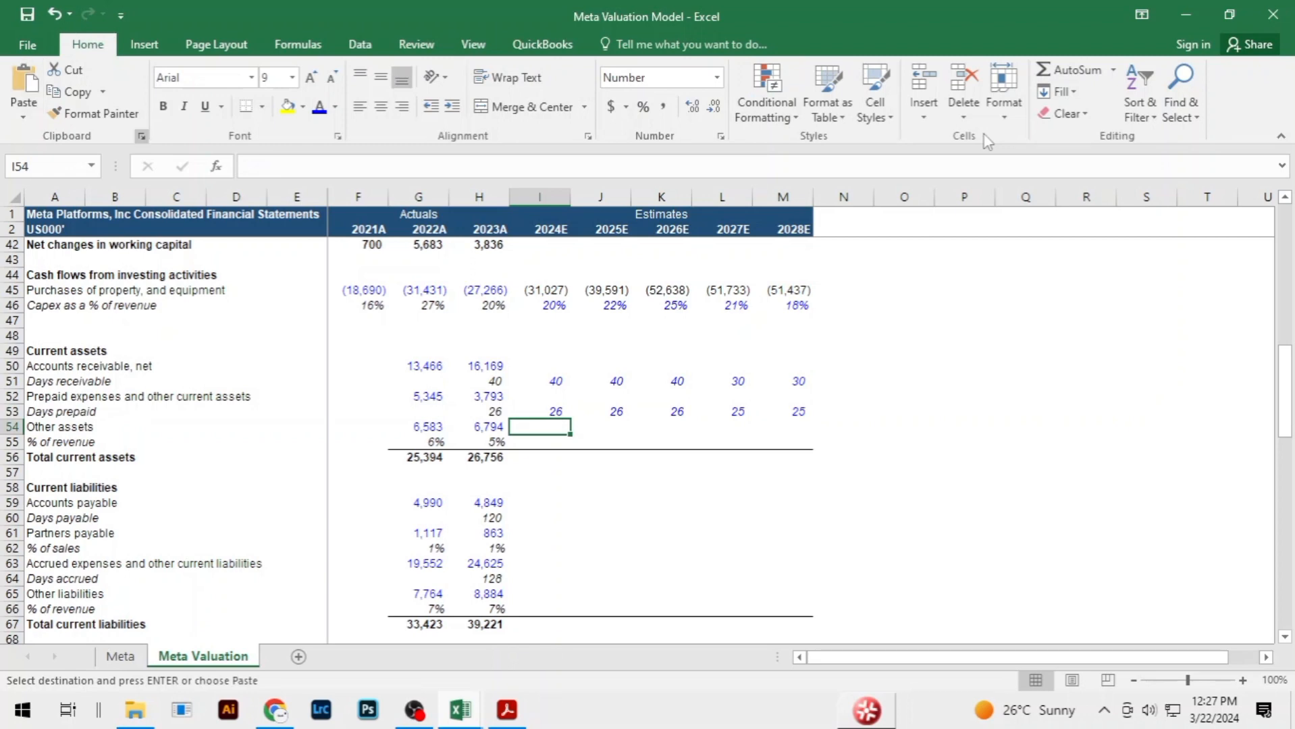
{"action": "left_click", "coordinate": [528, 443]}
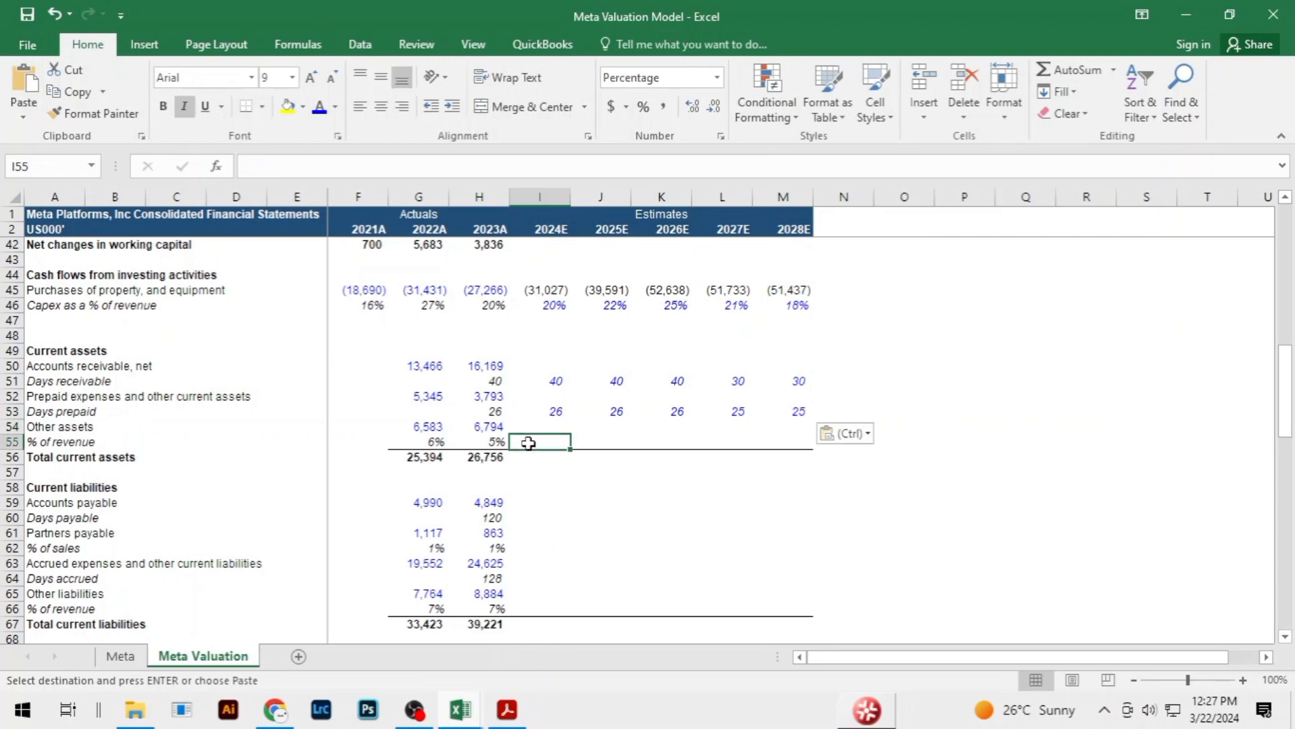
{"action": "key", "text": "alt+Tab"}
{"action": "left_click", "coordinate": [529, 444]}
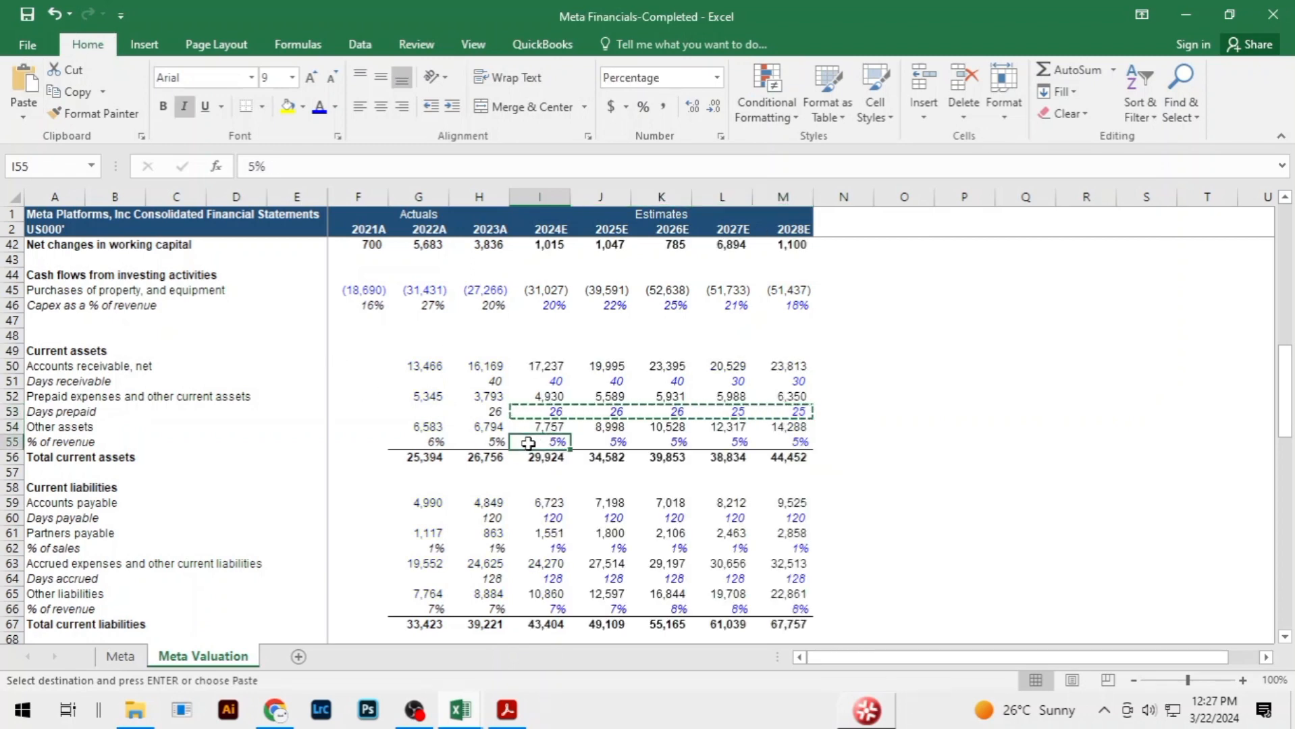
{"action": "key", "text": "ctrl+shift+Right"}
{"action": "key", "text": "ctrl+c"}
{"action": "key", "text": "alt+Tab"}
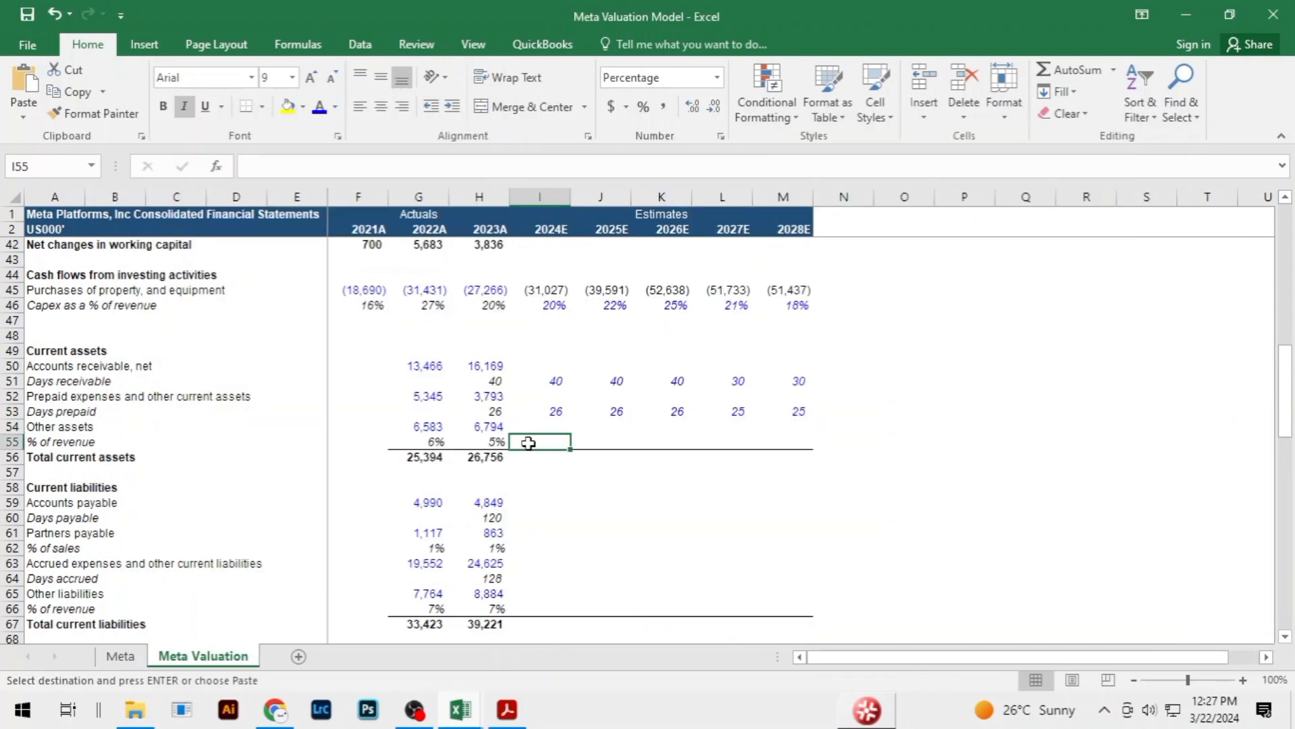
{"action": "key", "text": "ctrl+v"}
Copy the days payable assumptions of 120 for 2024E–2028E from the completed workbook into row 60 of the model
{"action": "key", "text": "Down"}
{"action": "key", "text": "Left"}
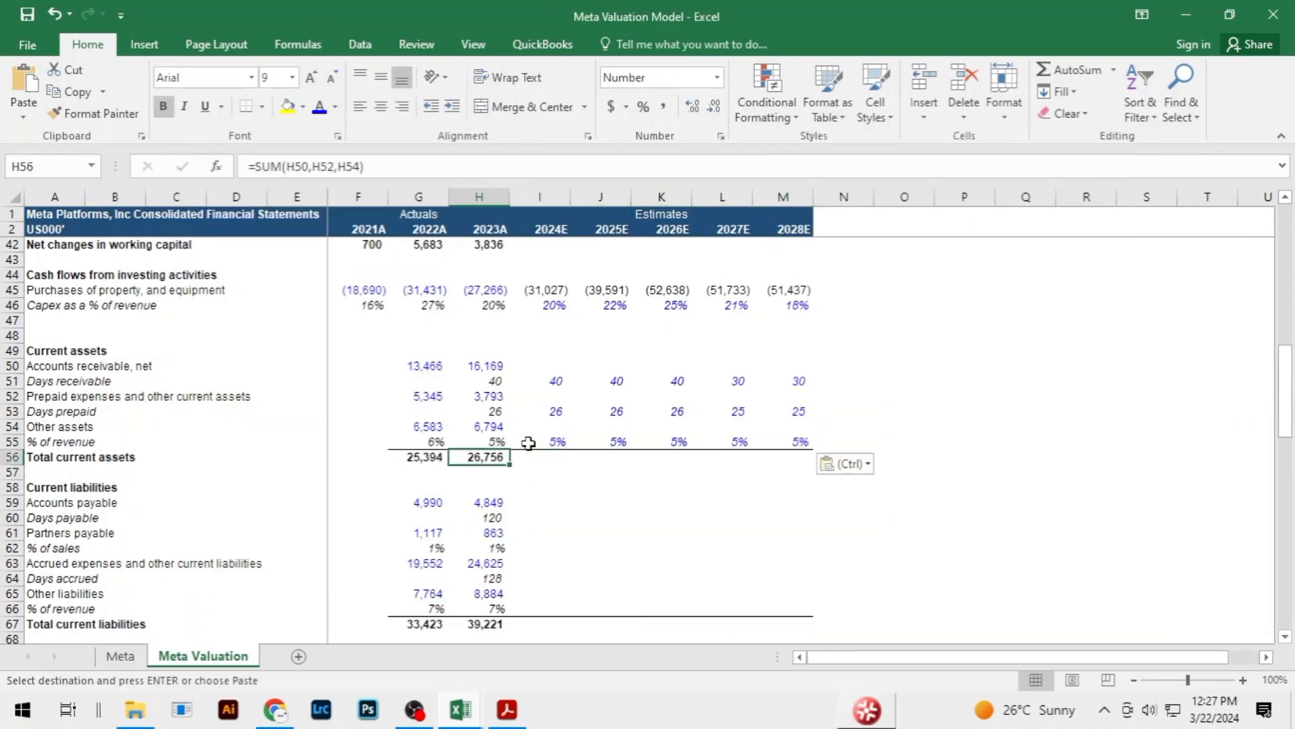
{"action": "key", "text": "Down"}
{"action": "key", "text": "Down"}
{"action": "key", "text": "Down"}
{"action": "key", "text": "Down"}
{"action": "key", "text": "Right"}
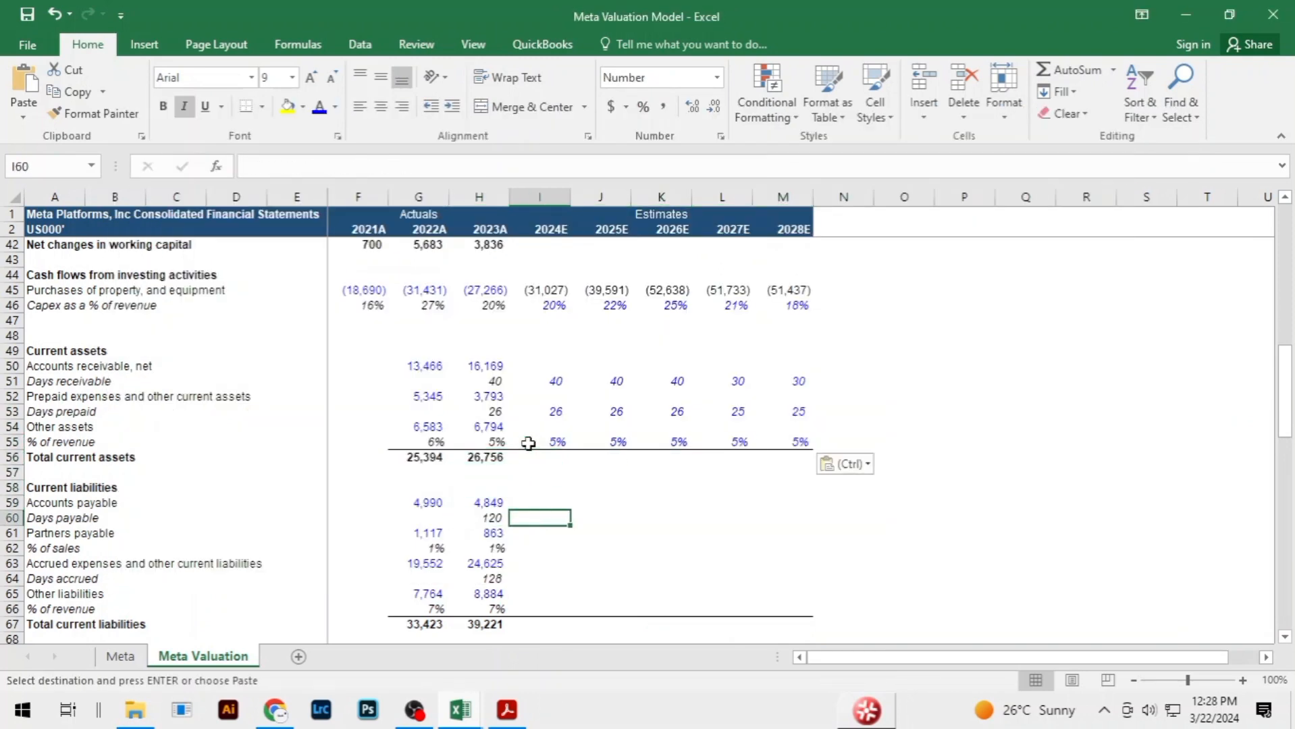
{"action": "key", "text": "alt+Tab"}
{"action": "scroll", "coordinate": [534, 439], "scroll_direction": "down", "scroll_amount": 2}
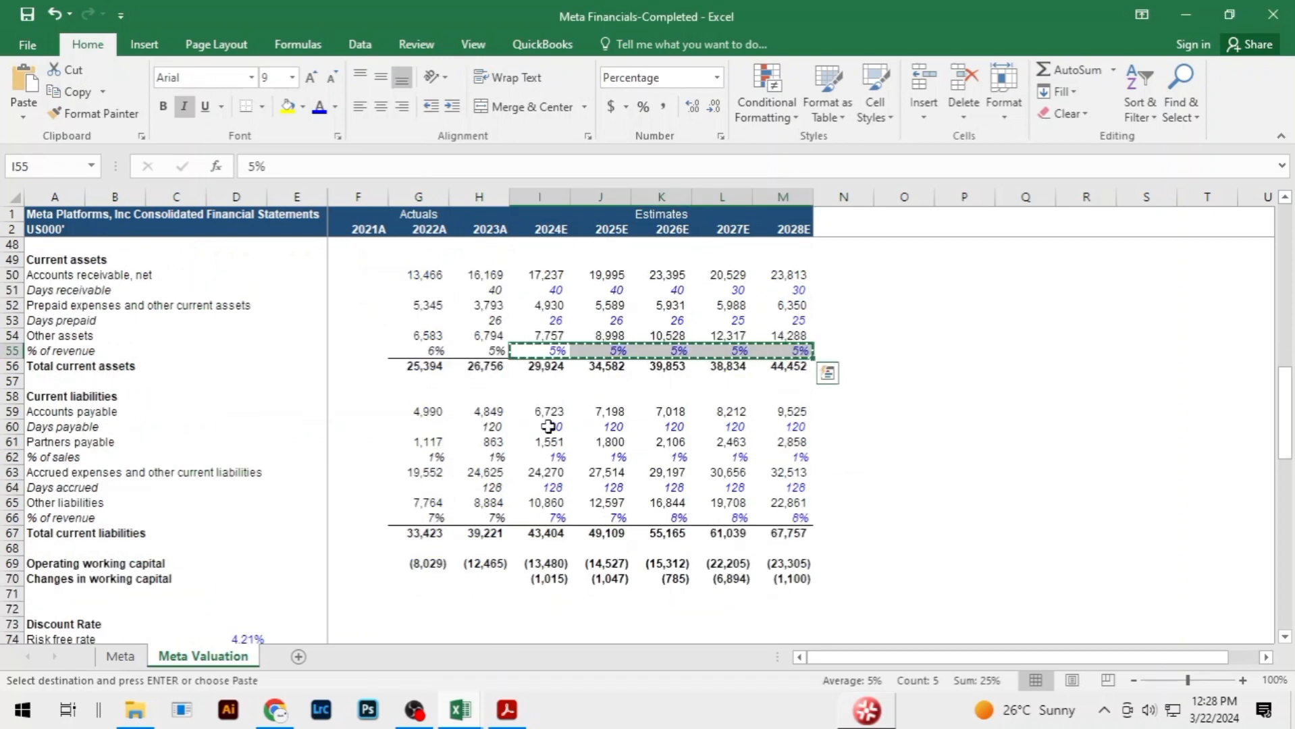
{"action": "left_click", "coordinate": [548, 426]}
{"action": "key", "text": "ctrl+shift+Right"}
{"action": "key", "text": "ctrl+c"}
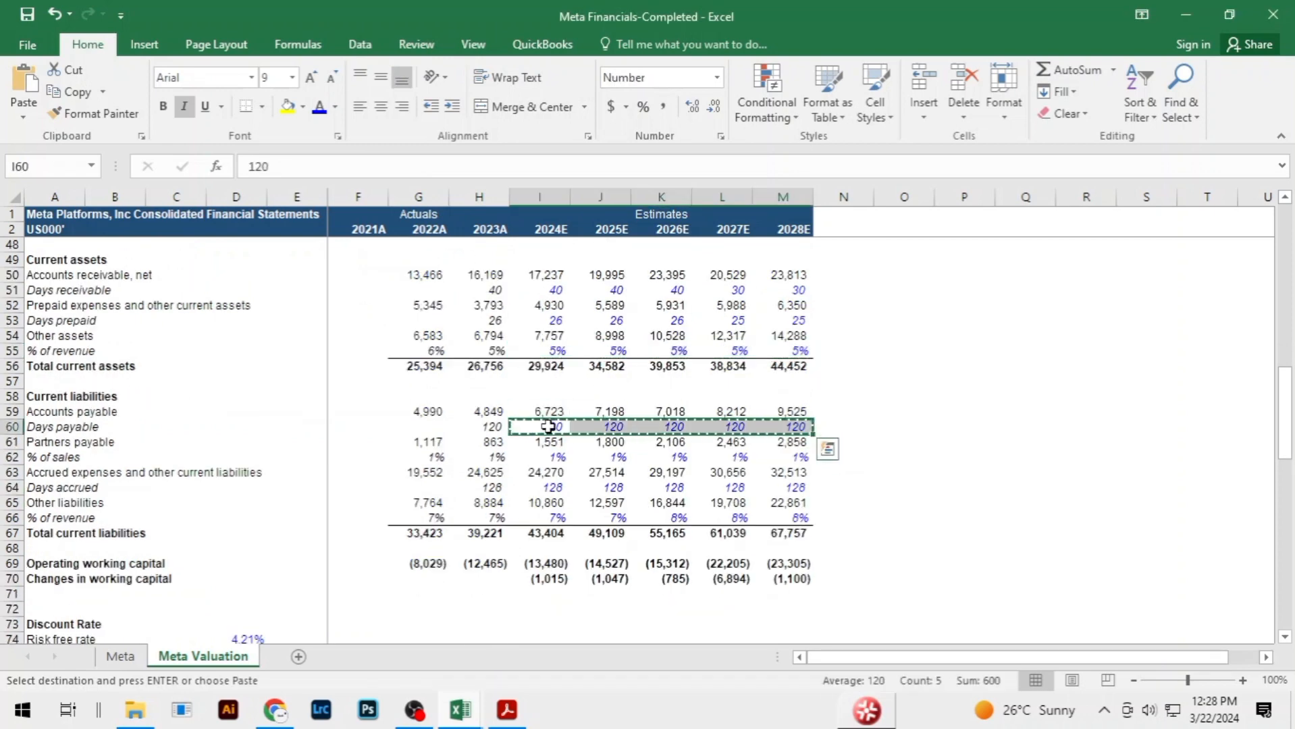
{"action": "key", "text": "alt+Tab"}
{"action": "key", "text": "ctrl+v"}
Copy the 1% of sales assumptions for Partners payable, 2024E–2028E, from the completed workbook into row 62 of the model
{"action": "key", "text": "Down"}
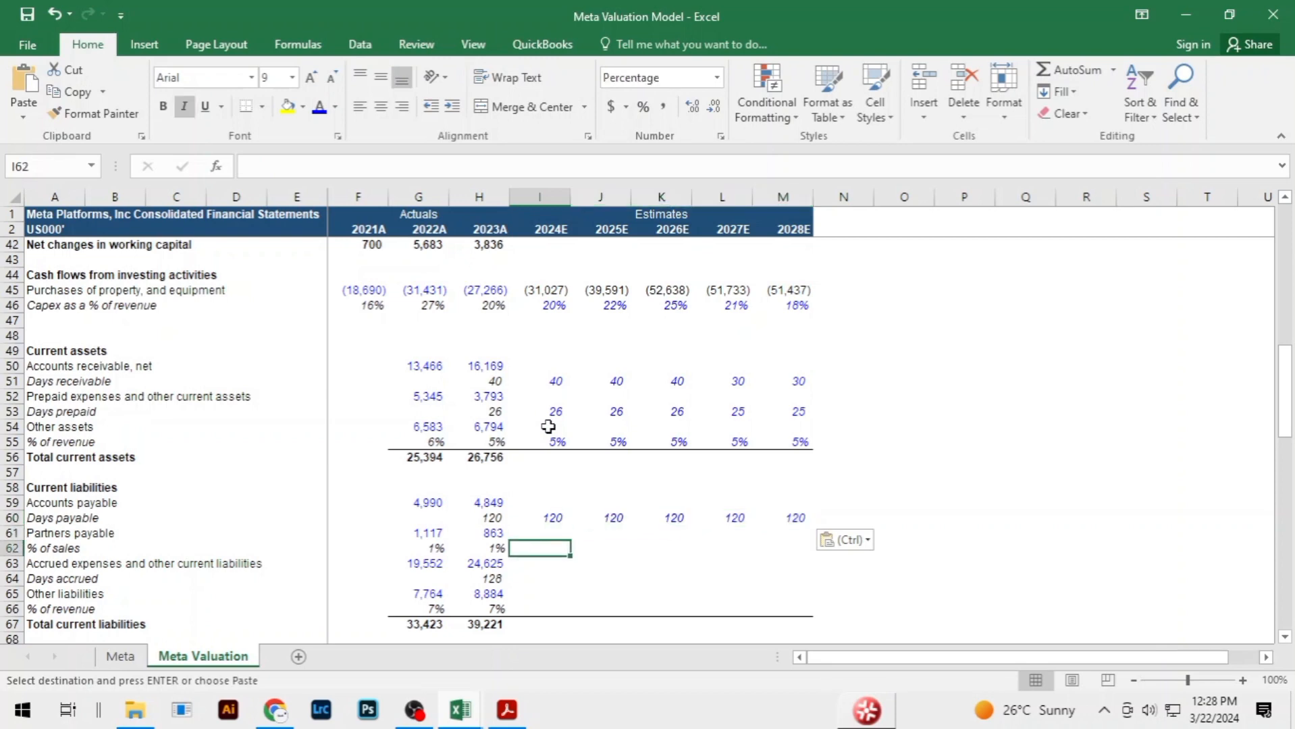
{"action": "key", "text": "alt+Tab"}
{"action": "key", "text": "Down"}
{"action": "key", "text": "Down"}
{"action": "key", "text": "ctrl+shift+Right"}
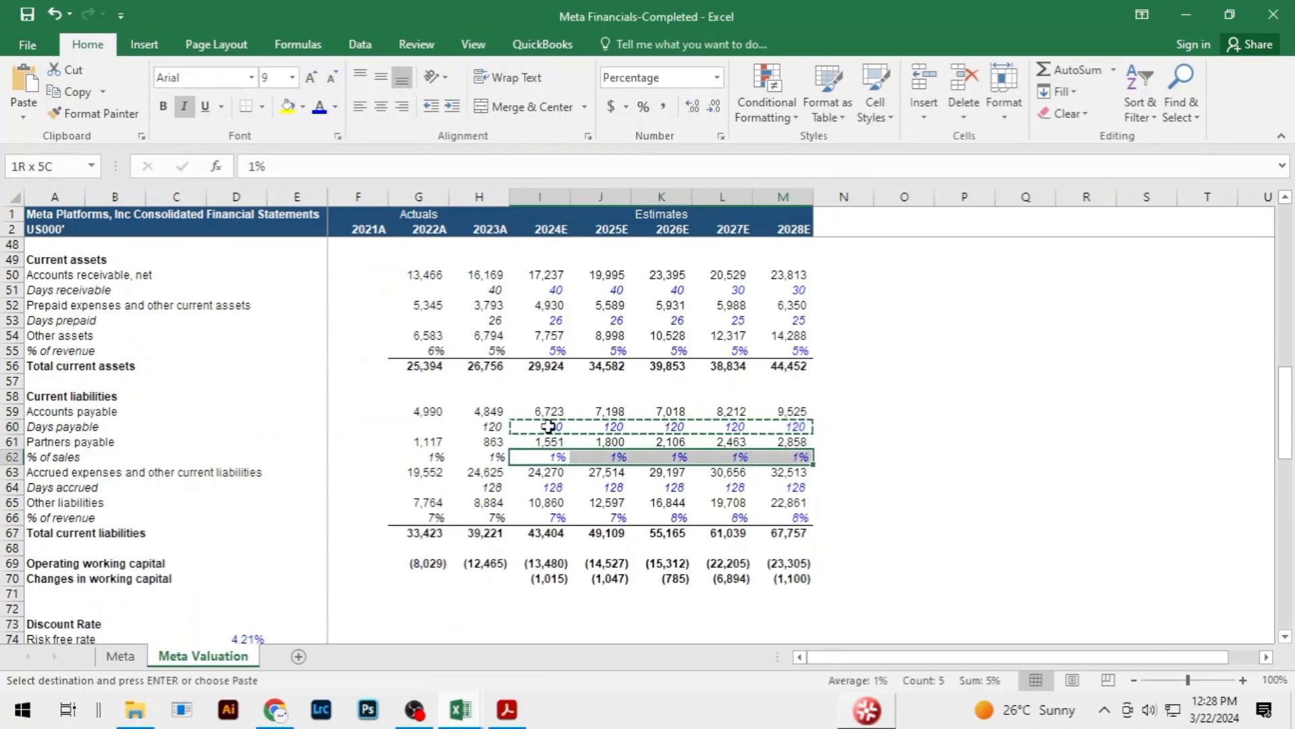
{"action": "key", "text": "ctrl+c"}
{"action": "key", "text": "alt+Tab"}
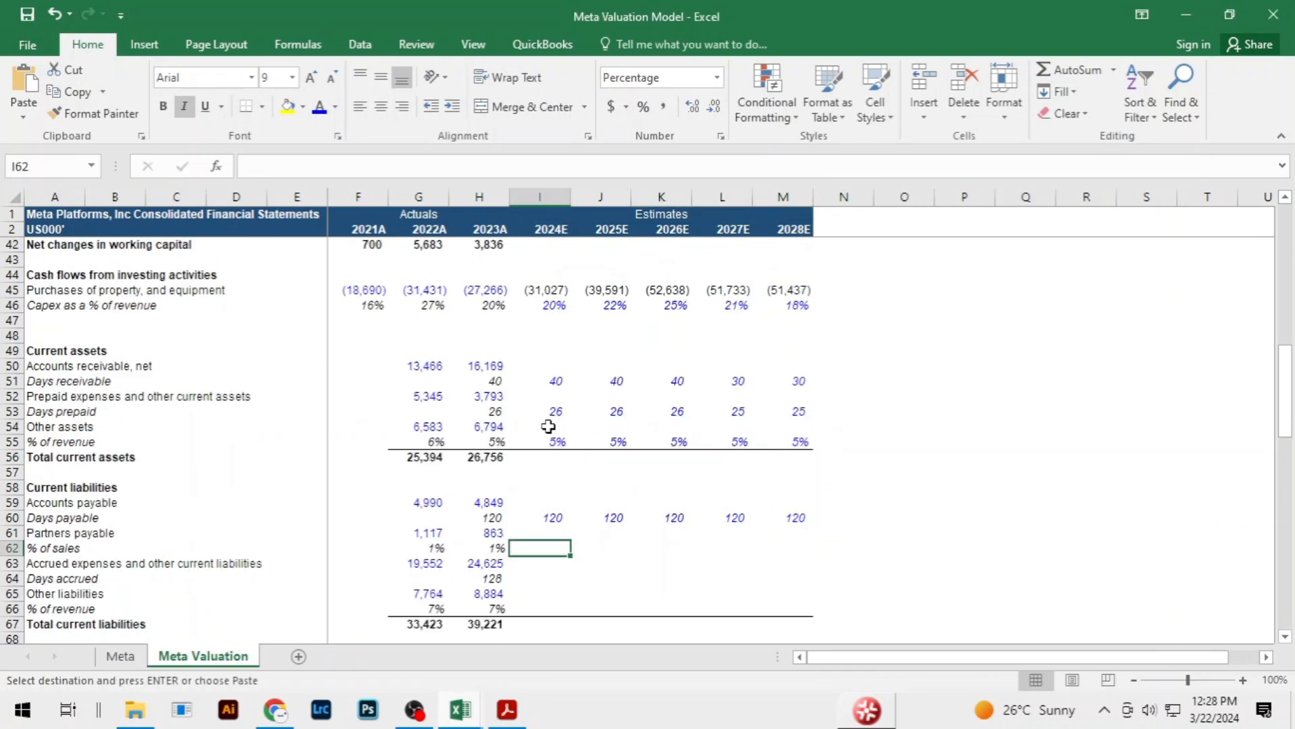
{"action": "key", "text": "ctrl+v"}
Copy the days accrued assumptions of 128 for 2024E–2028E from the completed workbook into row 64 of the model
{"action": "key", "text": "Down"}
{"action": "key", "text": "Down"}
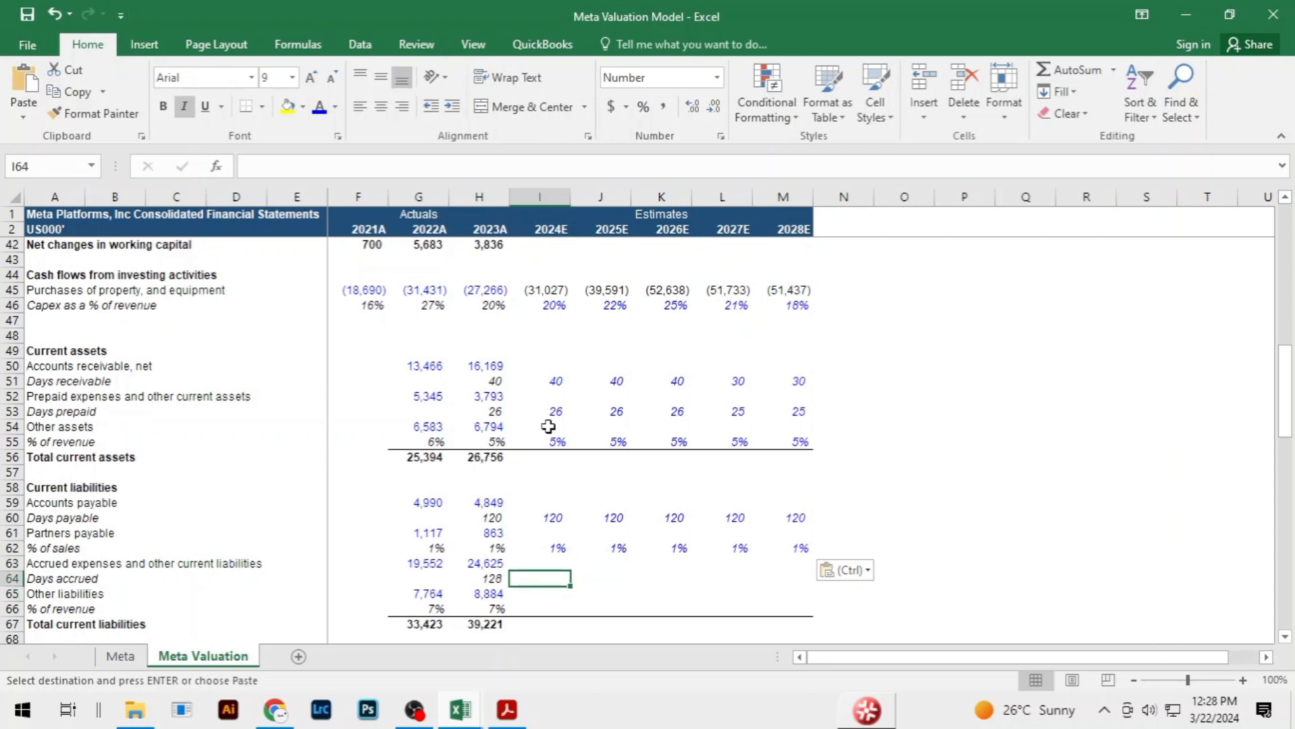
{"action": "key", "text": "alt+Tab"}
{"action": "key", "text": "Down"}
{"action": "key", "text": "Down"}
{"action": "key", "text": "ctrl+shift+Right"}
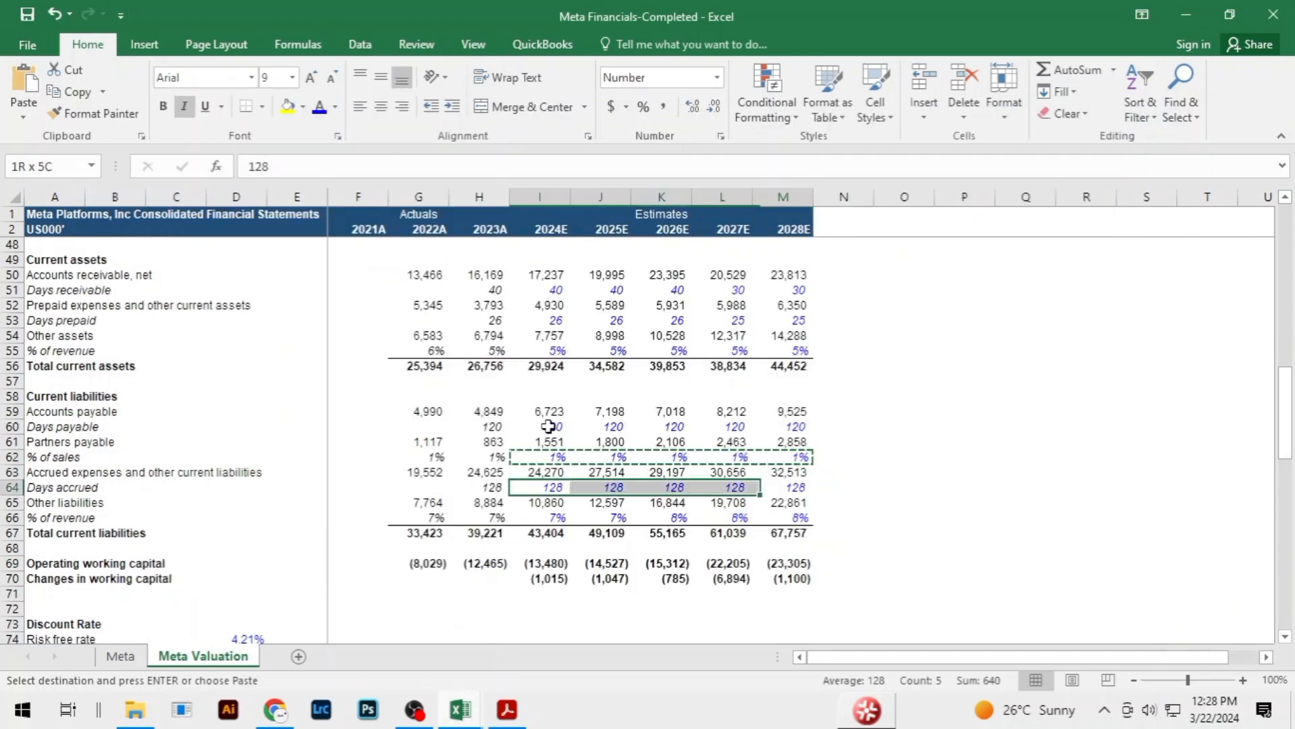
{"action": "key", "text": "ctrl+c"}
{"action": "key", "text": "alt+Tab"}
{"action": "key", "text": "ctrl+v"}
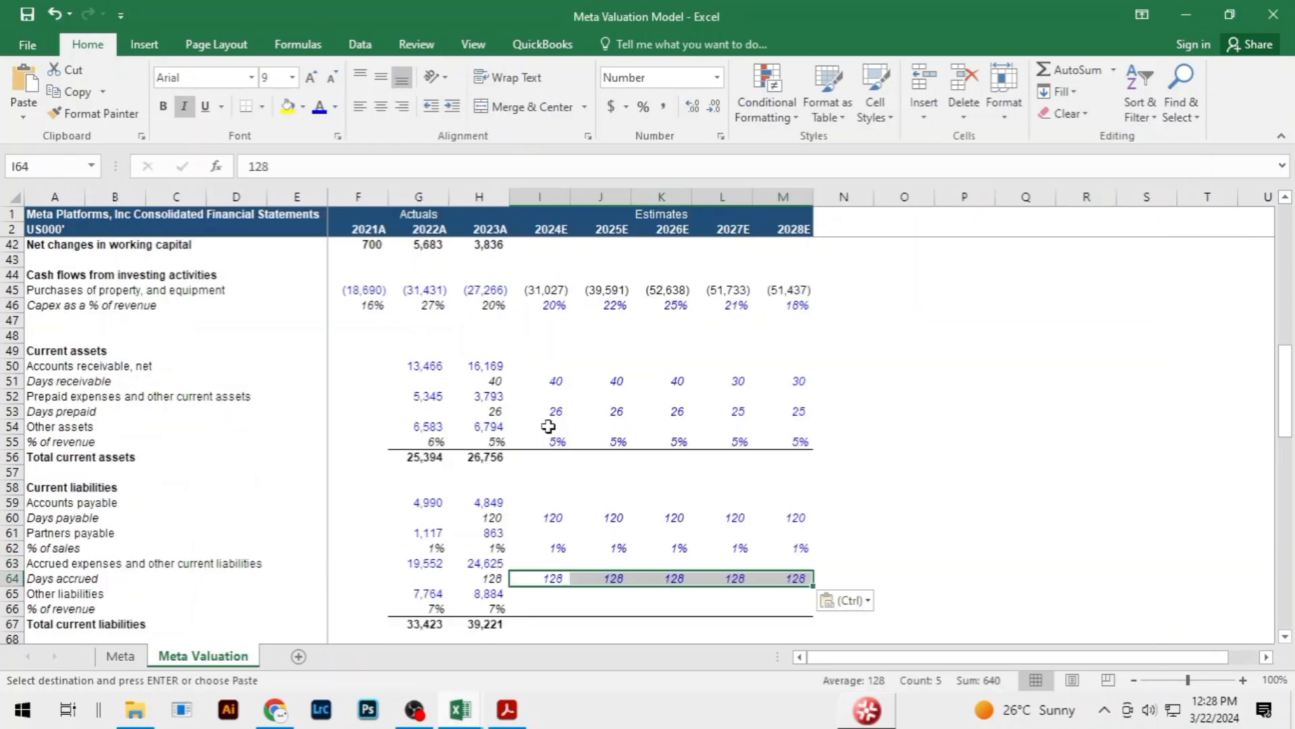
Copy the Other liabilities % of revenue assumptions of 7%, 7%, 8%, 8%, 8% from the completed workbook into row 66 of the model
{"action": "key", "text": "Down"}
{"action": "key", "text": "Down"}
{"action": "key", "text": "alt+Tab"}
{"action": "key", "text": "Down"}
{"action": "key", "text": "Down"}
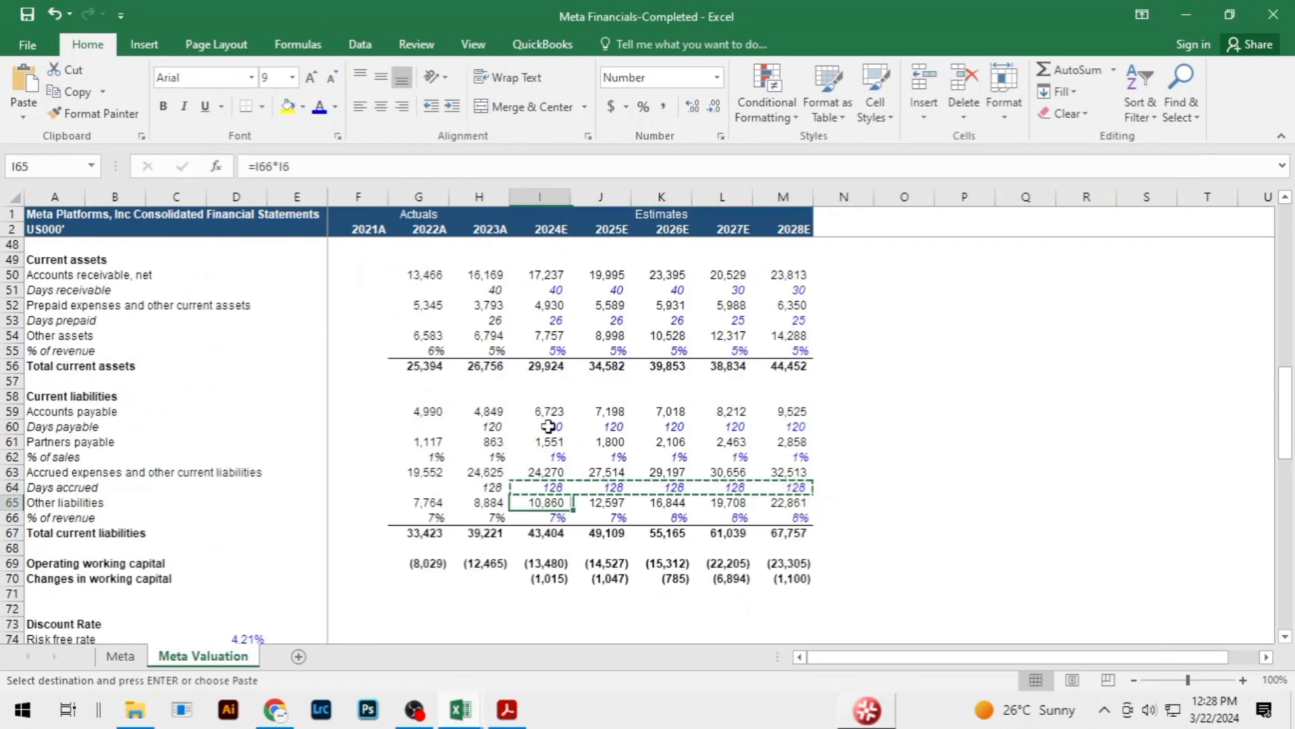
{"action": "key", "text": "ctrl+shift+Right"}
{"action": "key", "text": "ctrl+c"}
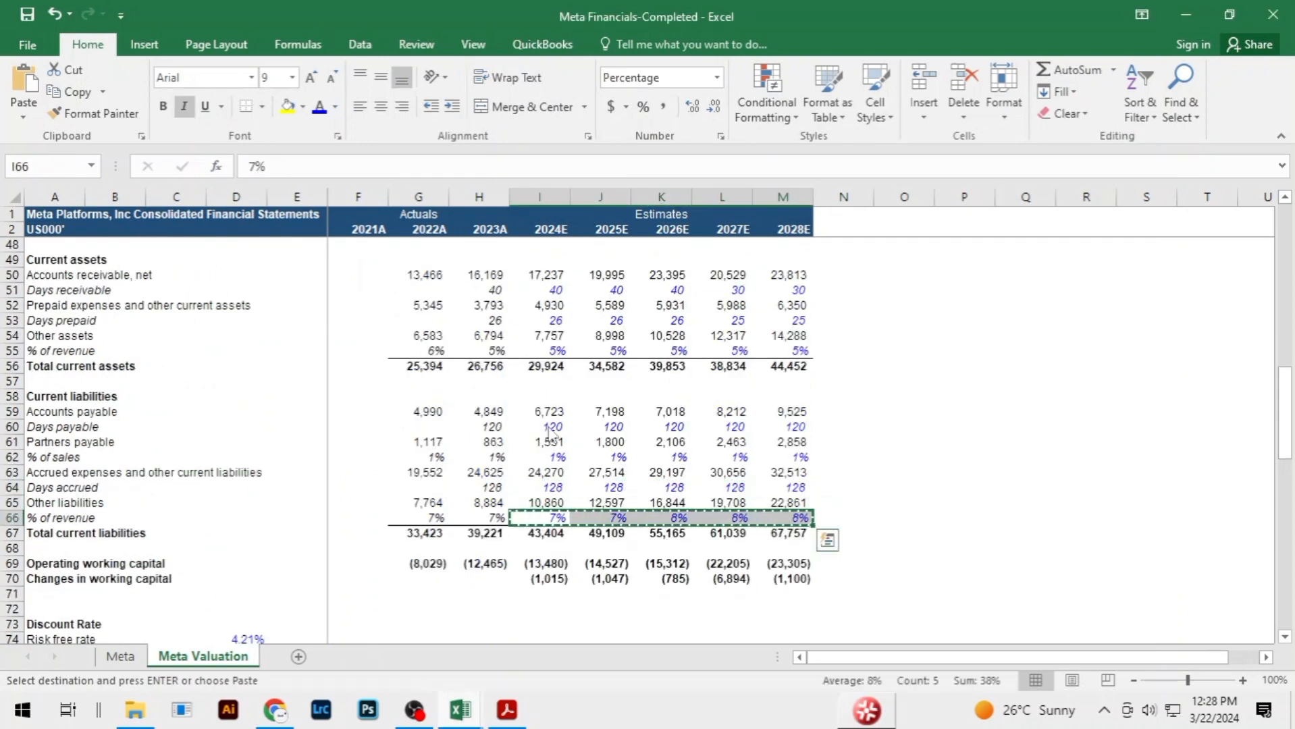
{"action": "key", "text": "alt+Tab"}
{"action": "key", "text": "ctrl+v"}
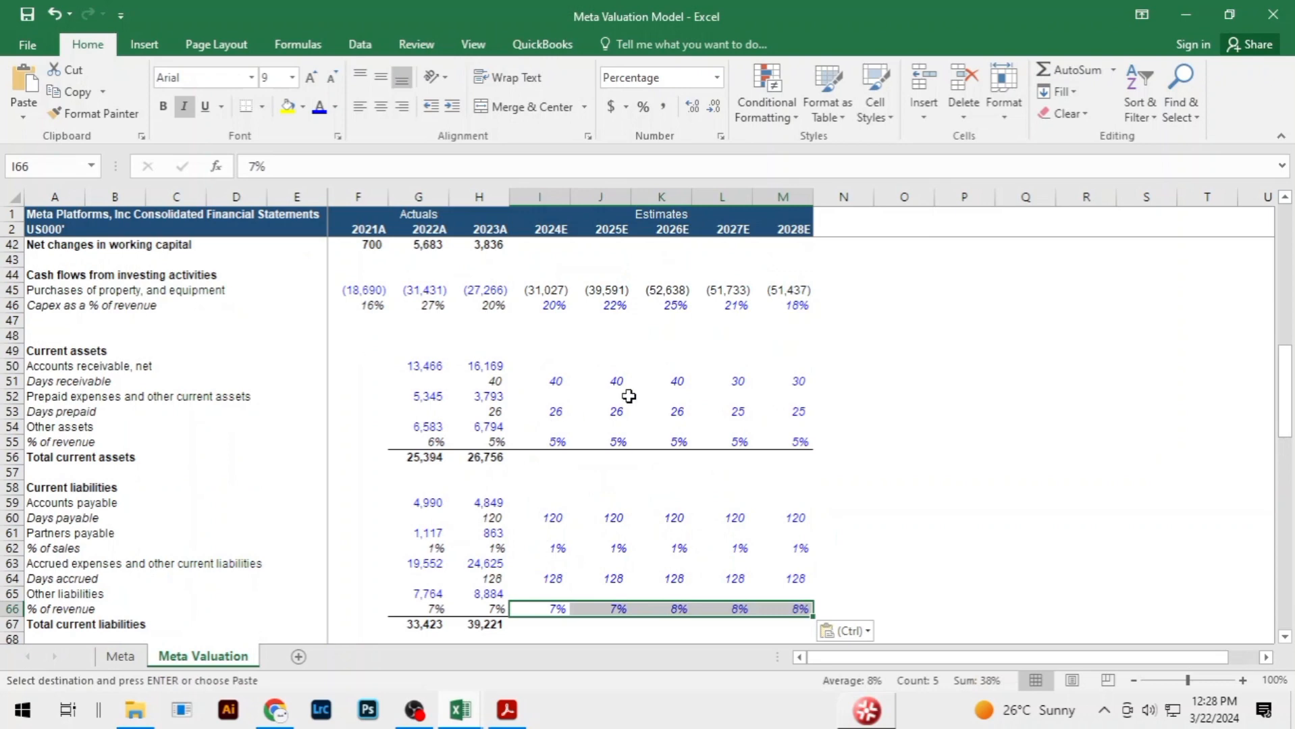
{"action": "left_click", "coordinate": [656, 497]}
{"action": "left_click", "coordinate": [745, 491]}
{"action": "left_click", "coordinate": [1137, 475]}
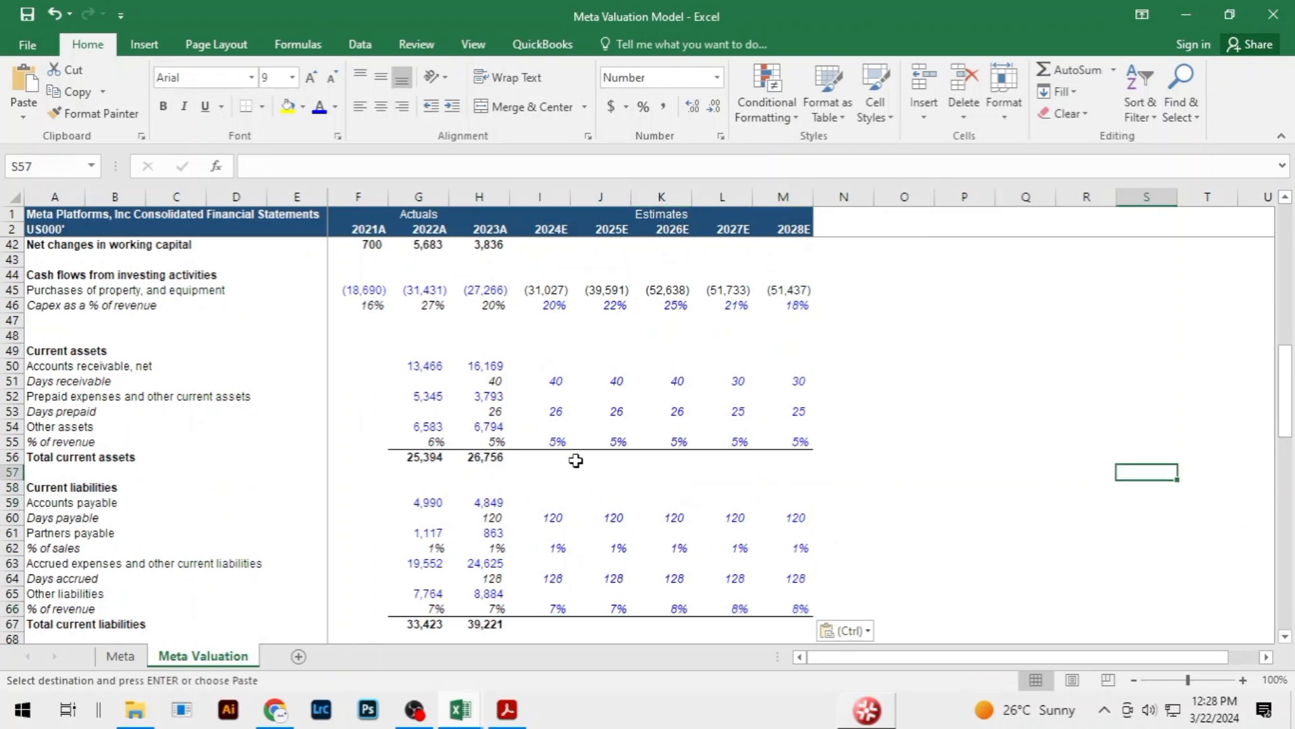
Forecast 2024E accounts receivable in I50 as days receivable over 360 times revenue, using =I51/360*I6
{"action": "left_click", "coordinate": [542, 366]}
{"action": "type", "text": "="}
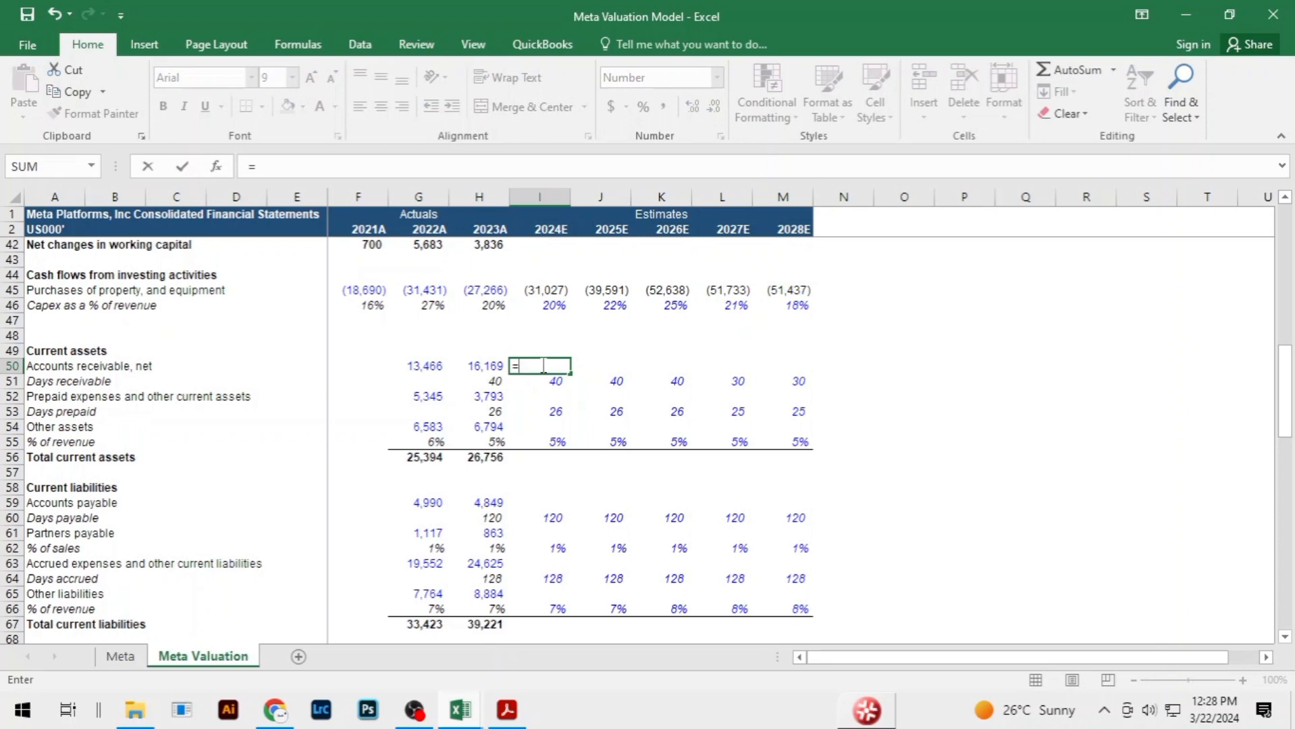
{"action": "key", "text": "Down"}
{"action": "type", "text": "/"}
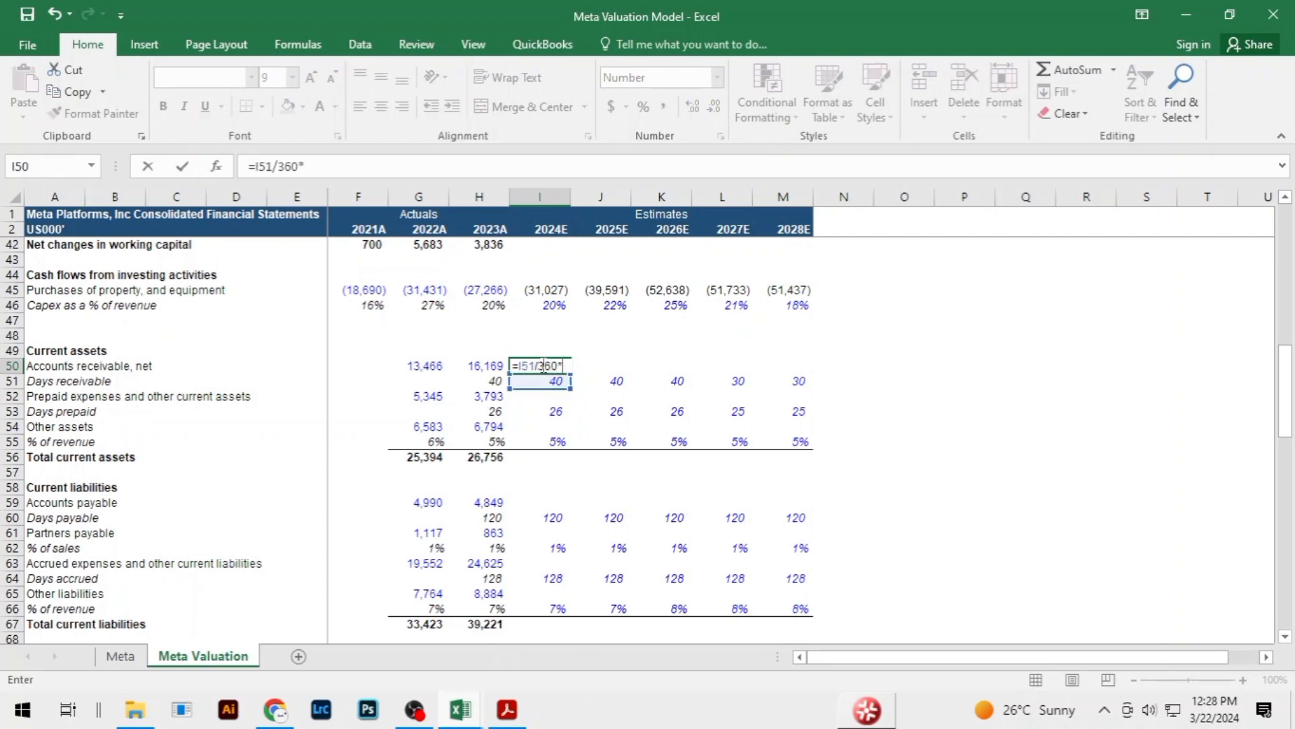
{"action": "type", "text": "360*"}
{"action": "key", "text": "Up"}
{"action": "key", "text": "Up"}
{"action": "key", "text": "Up"}
{"action": "key", "text": "Up"}
{"action": "key", "text": "Up"}
{"action": "key", "text": "Up"}
{"action": "key", "text": "Up"}
{"action": "key", "text": "Up"}
{"action": "key", "text": "Up"}
{"action": "key", "text": "Up"}
{"action": "key", "text": "Up"}
{"action": "key", "text": "Up"}
{"action": "key", "text": "Up"}
{"action": "key", "text": "Up"}
{"action": "key", "text": "Up"}
{"action": "key", "text": "Up"}
{"action": "key", "text": "Up"}
{"action": "key", "text": "Up"}
{"action": "key", "text": "Up"}
{"action": "key", "text": "Up"}
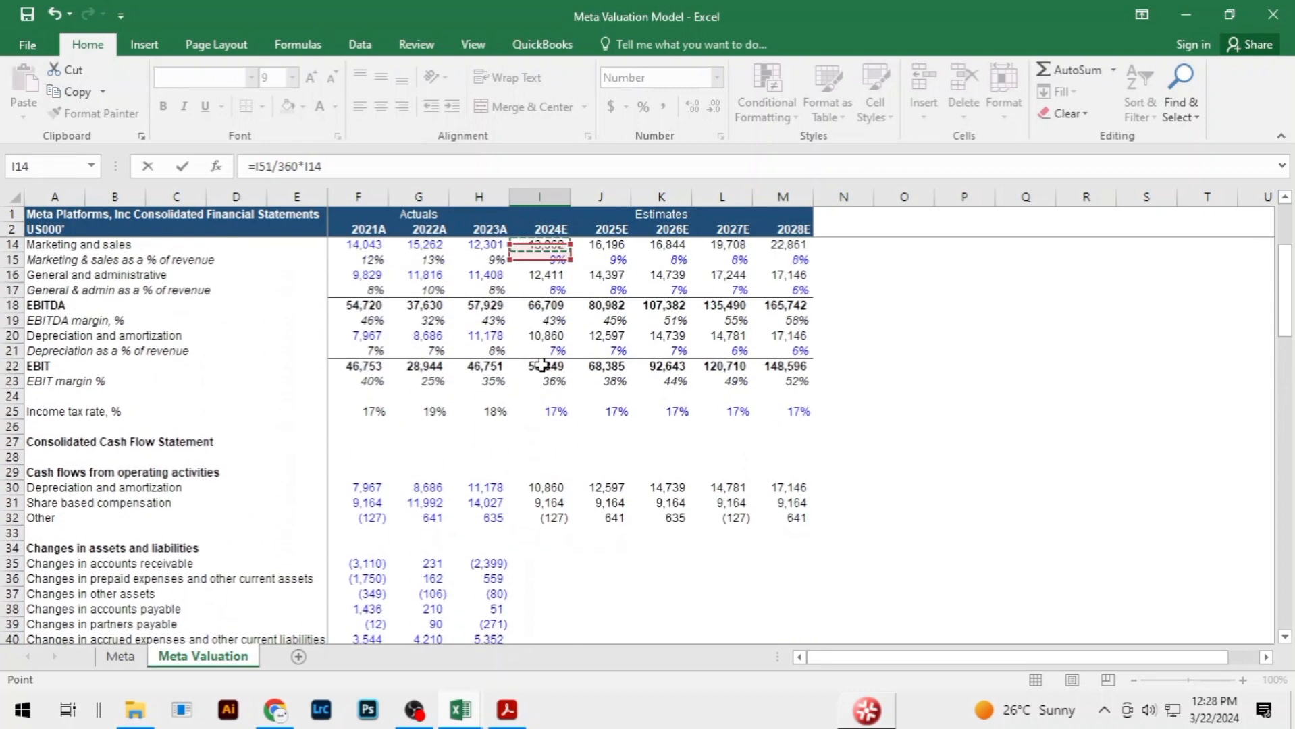
{"action": "key", "text": "Up"}
{"action": "key", "text": "Up"}
{"action": "key", "text": "Up"}
{"action": "key", "text": "Up"}
{"action": "key", "text": "Up"}
{"action": "key", "text": "Up"}
{"action": "key", "text": "Up"}
{"action": "key", "text": "Up"}
{"action": "key", "text": "Up"}
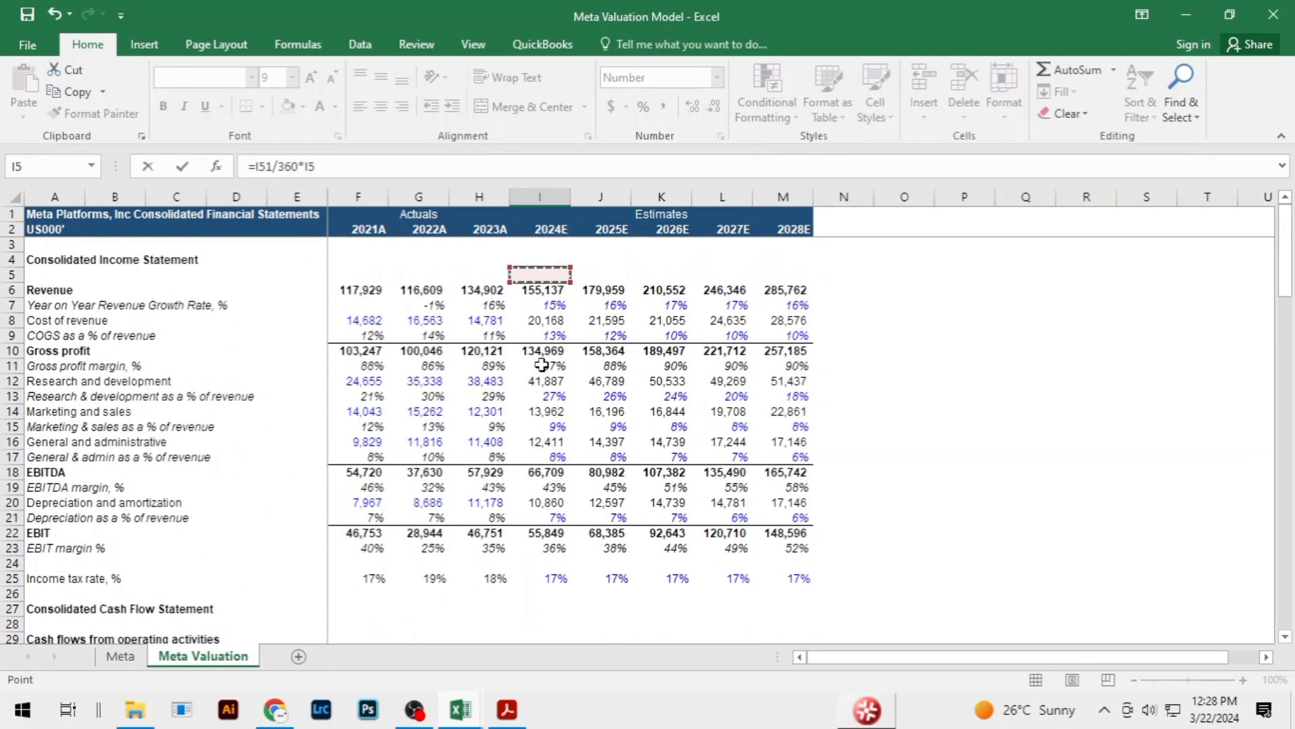
{"action": "key", "text": "Down"}
{"action": "key", "text": "Return"}
Fill the 2024E accounts receivable formula across row 50 through 2028E
{"action": "key", "text": "Up"}
{"action": "key", "text": "shift+Right"}
{"action": "key", "text": "shift+Right"}
{"action": "key", "text": "shift+Right"}
{"action": "key", "text": "shift+Right"}
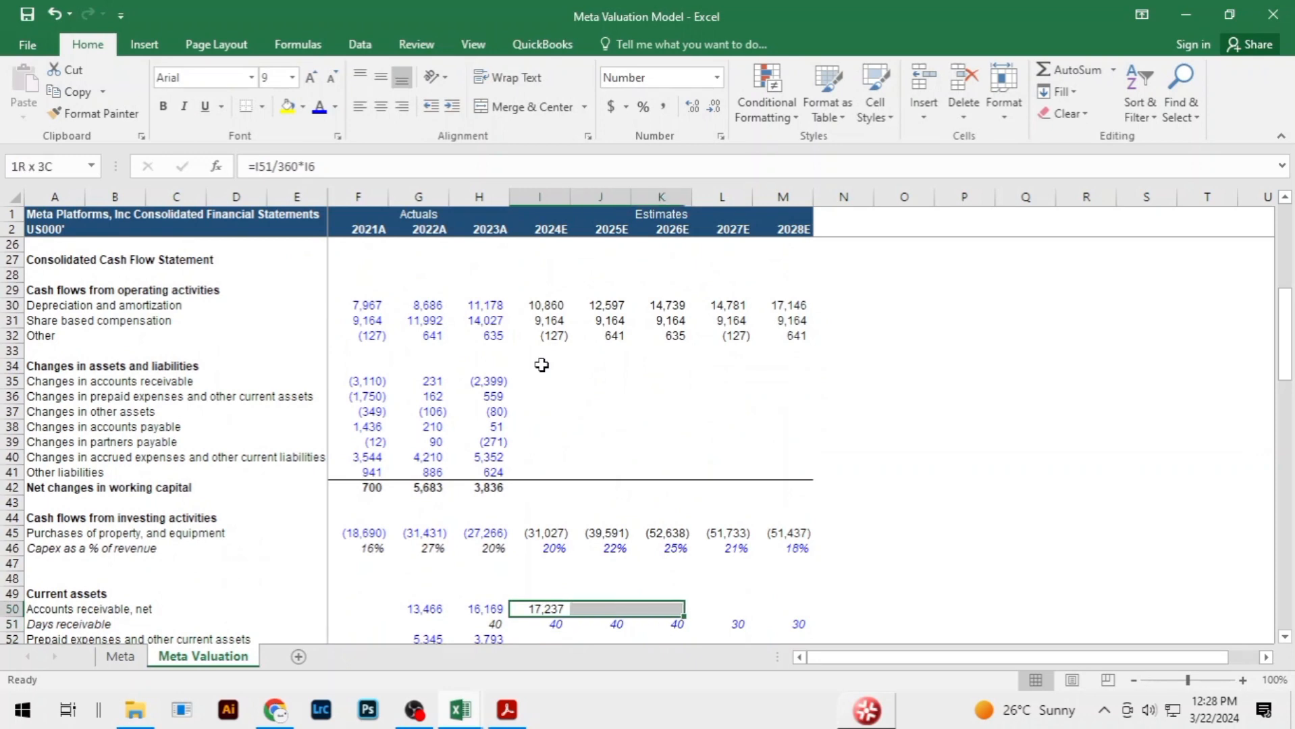
{"action": "key", "text": "ctrl+r"}
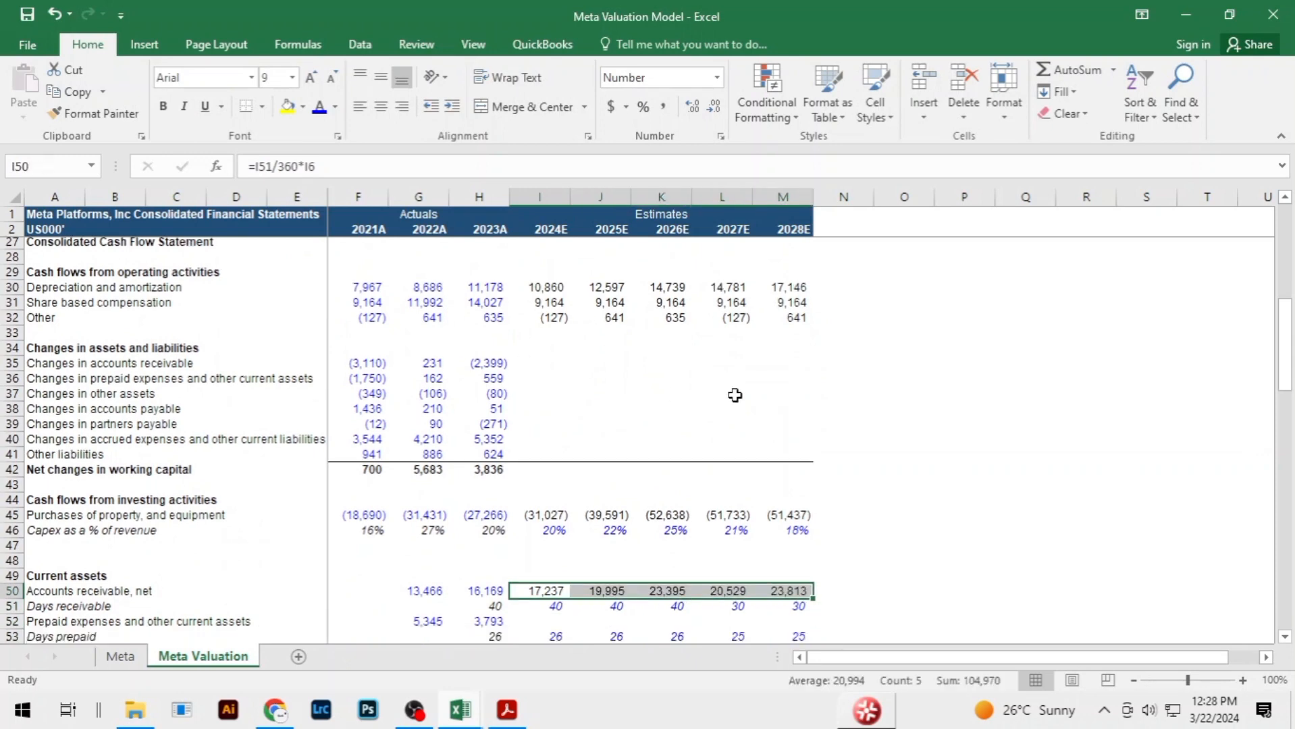
Forecast 2024E prepaid expenses in I52 with =I53/360*SUM(I12,I14,I16), based on R&D, marketing and G&A costs
{"action": "scroll", "coordinate": [611, 392], "scroll_direction": "down", "scroll_amount": 4}
{"action": "left_click", "coordinate": [550, 458]}
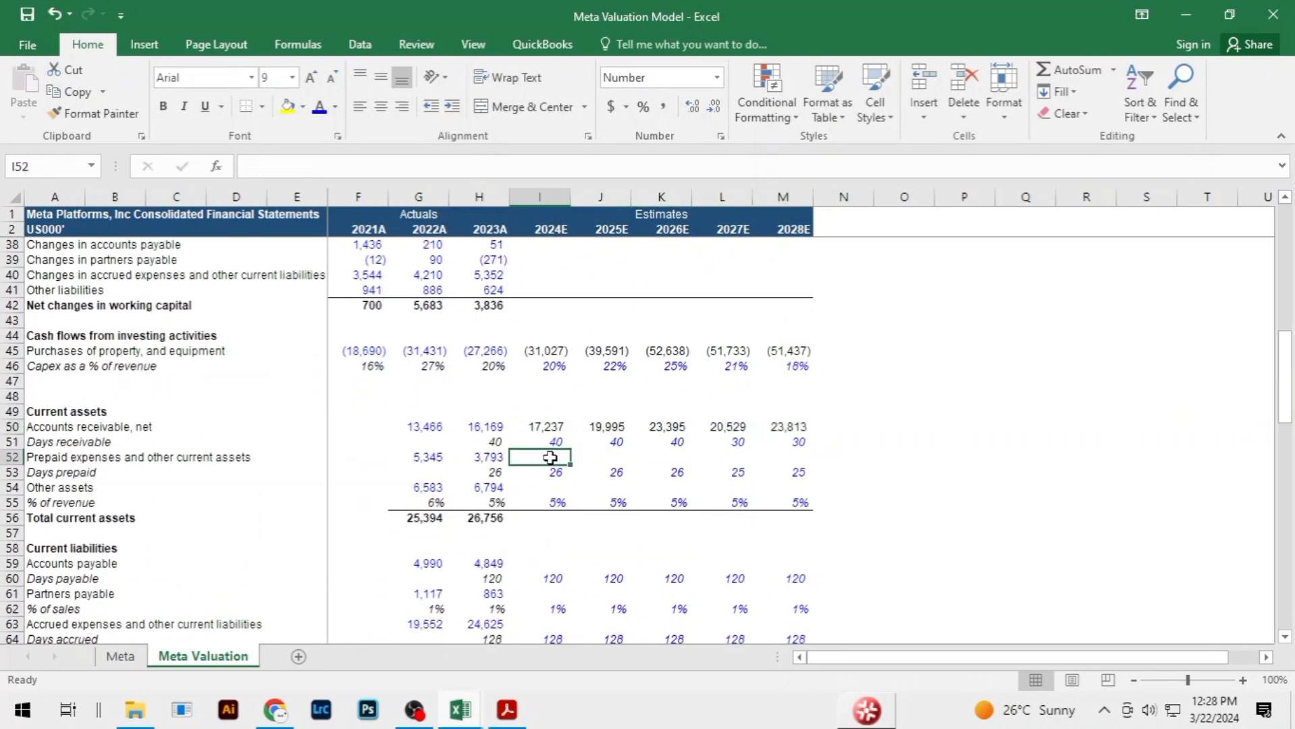
{"action": "type", "text": "="}
{"action": "key", "text": "Down"}
{"action": "type", "text": "/"}
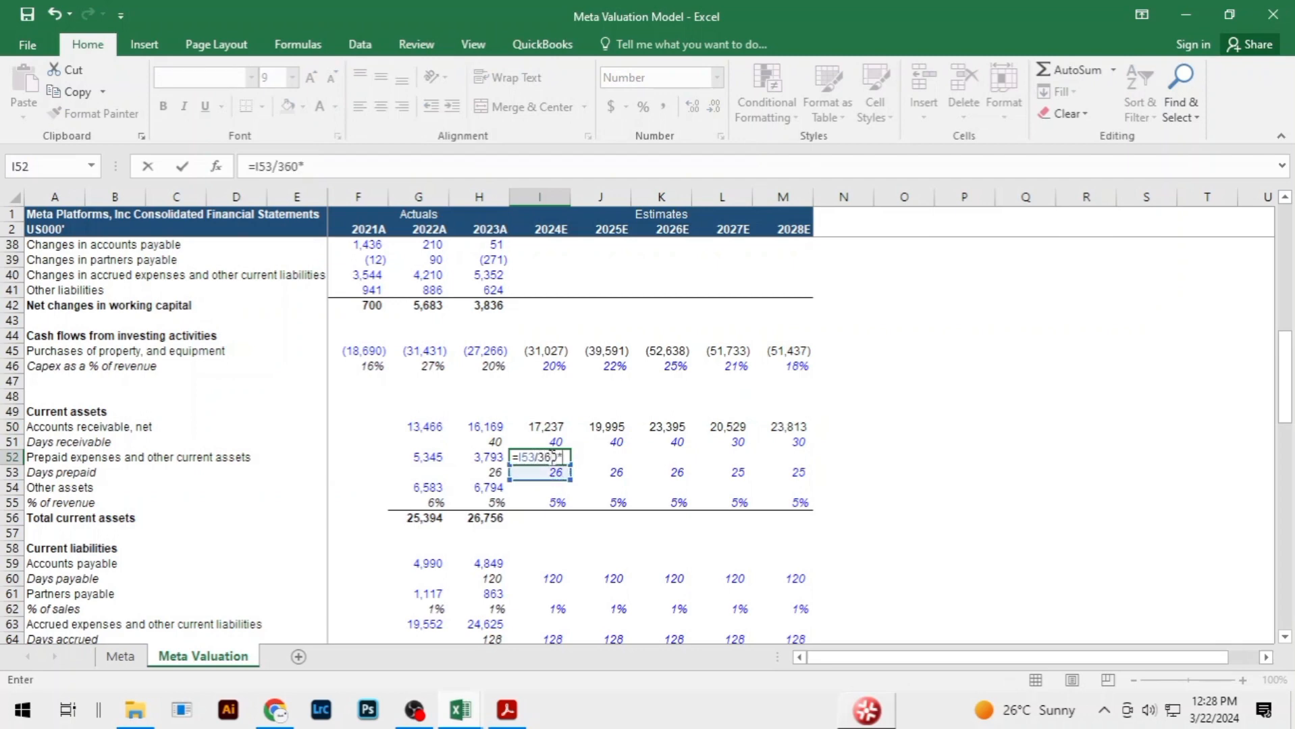
{"action": "type", "text": "360*sum("}
{"action": "key", "text": "Up"}
{"action": "key", "text": "Up"}
{"action": "key", "text": "Up"}
{"action": "key", "text": "Up"}
{"action": "key", "text": "Up"}
{"action": "key", "text": "Up"}
{"action": "key", "text": "Up"}
{"action": "key", "text": "Up"}
{"action": "key", "text": "Up"}
{"action": "key", "text": "Up"}
{"action": "key", "text": "Up"}
{"action": "key", "text": "Up"}
{"action": "key", "text": "Up"}
{"action": "key", "text": "Up"}
{"action": "key", "text": "Up"}
{"action": "key", "text": "Up"}
{"action": "key", "text": "Up"}
{"action": "key", "text": "Up"}
{"action": "key", "text": "Up"}
{"action": "key", "text": "Up"}
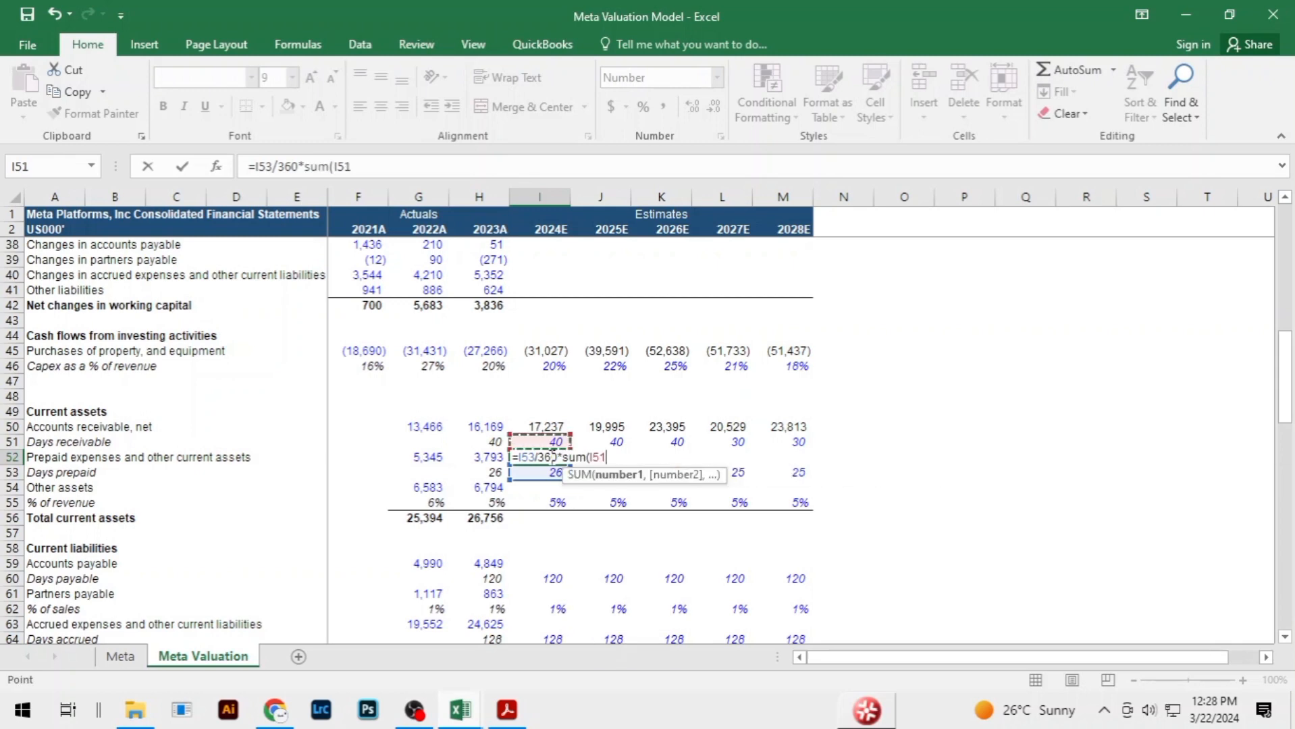
{"action": "key", "text": "Up"}
{"action": "key", "text": "Up"}
{"action": "key", "text": "Up"}
{"action": "key", "text": "Up"}
{"action": "key", "text": "Up"}
{"action": "key", "text": "Up"}
{"action": "key", "text": "Up"}
{"action": "key", "text": "Up"}
{"action": "key", "text": "Up"}
{"action": "key", "text": "Up"}
{"action": "key", "text": "Up"}
{"action": "key", "text": "Up"}
{"action": "key", "text": "Up"}
{"action": "key", "text": "Up"}
{"action": "key", "text": "Up"}
{"action": "key", "text": "Up"}
{"action": "key", "text": "Up"}
{"action": "key", "text": "Up"}
{"action": "key", "text": "Up"}
{"action": "key", "text": "Up"}
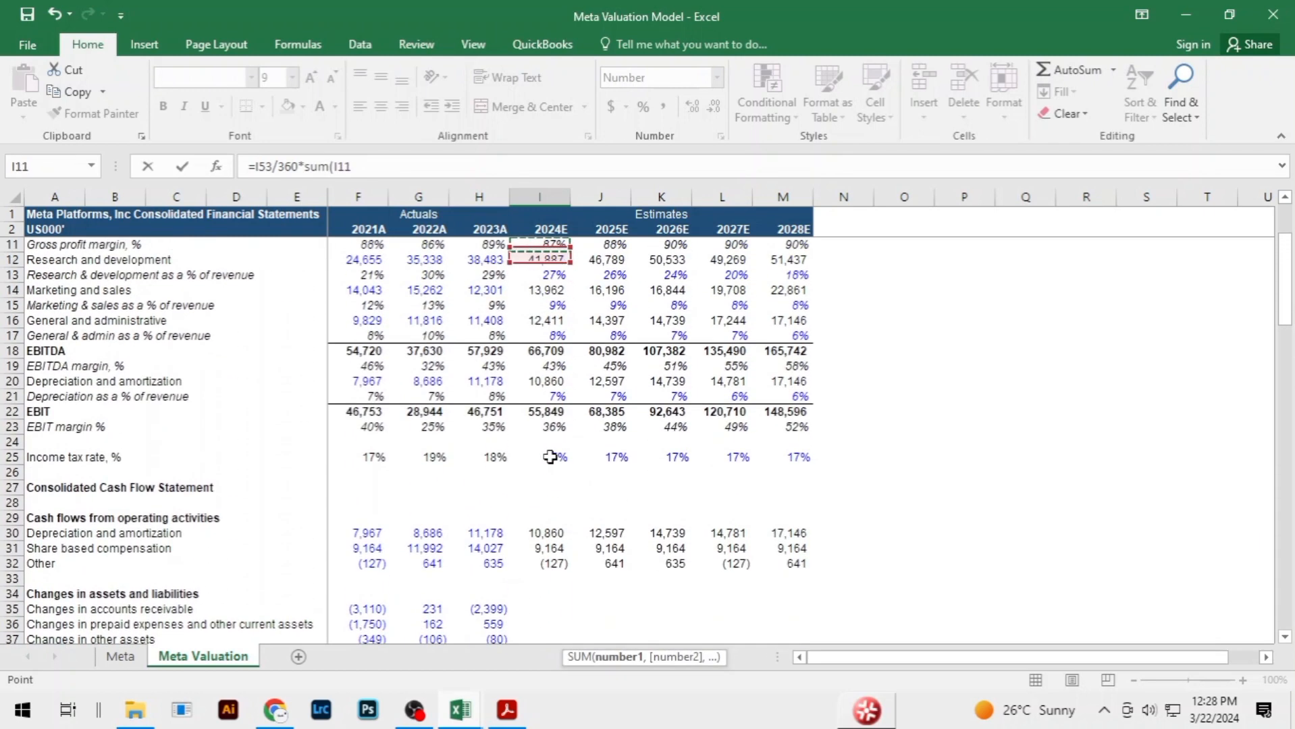
{"action": "key", "text": "Down"}
{"action": "key", "text": "Down"}
{"action": "key", "text": "Down"}
{"action": "key", "text": "Down"}
{"action": "key", "text": "Down"}
{"action": "key", "text": "Down"}
{"action": "key", "text": "Down"}
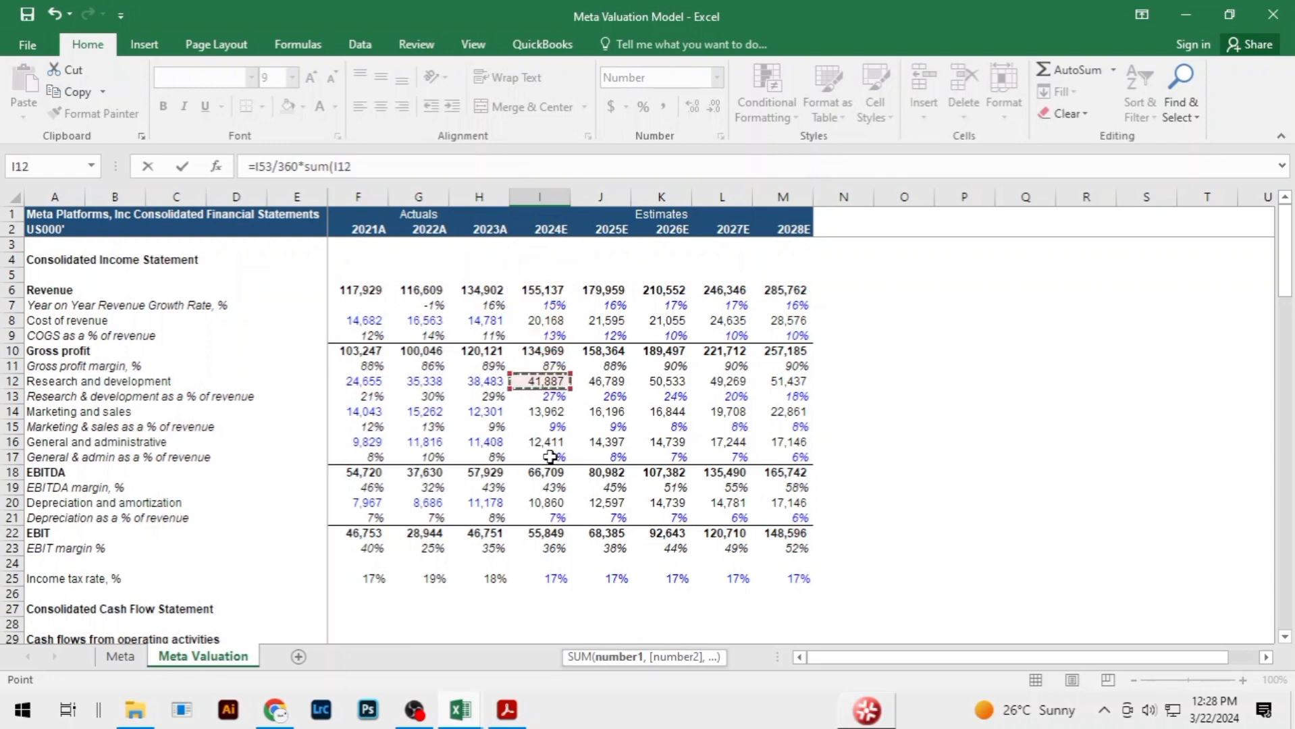
{"action": "type", "text": ","}
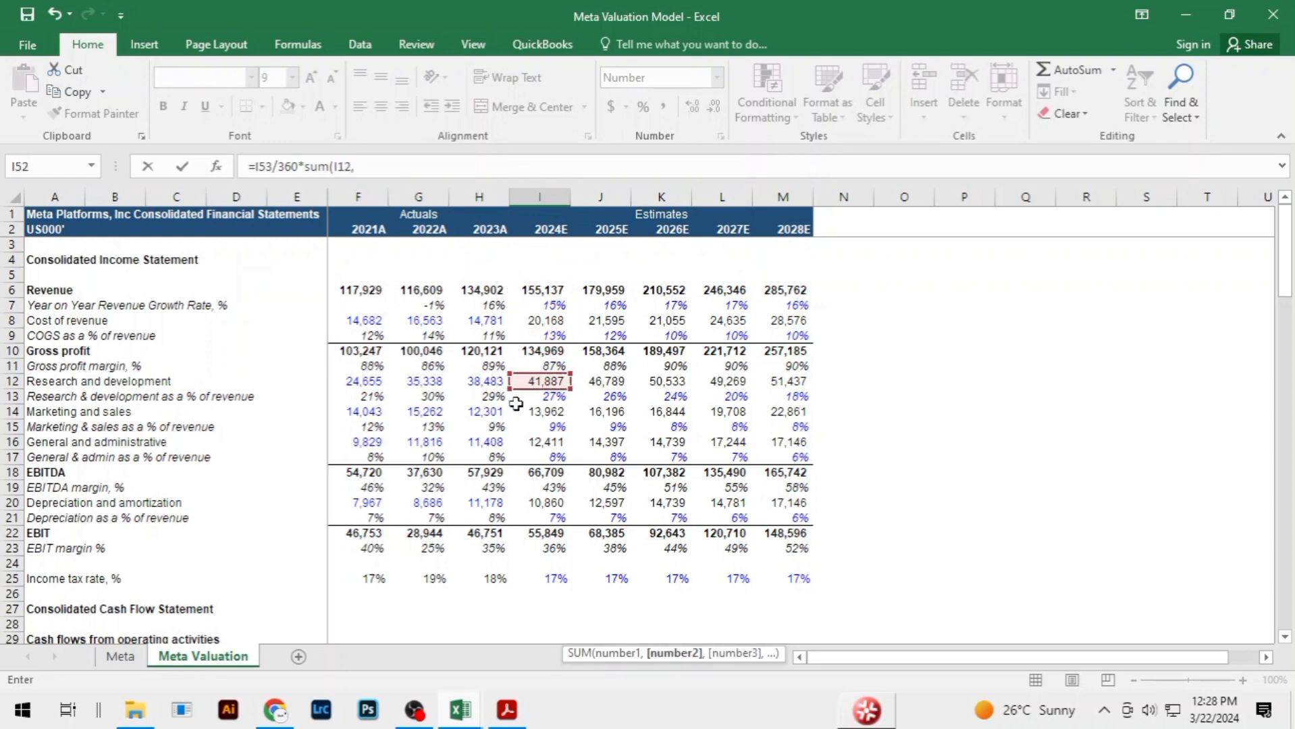
{"action": "left_click", "coordinate": [552, 409]}
{"action": "type", "text": ","}
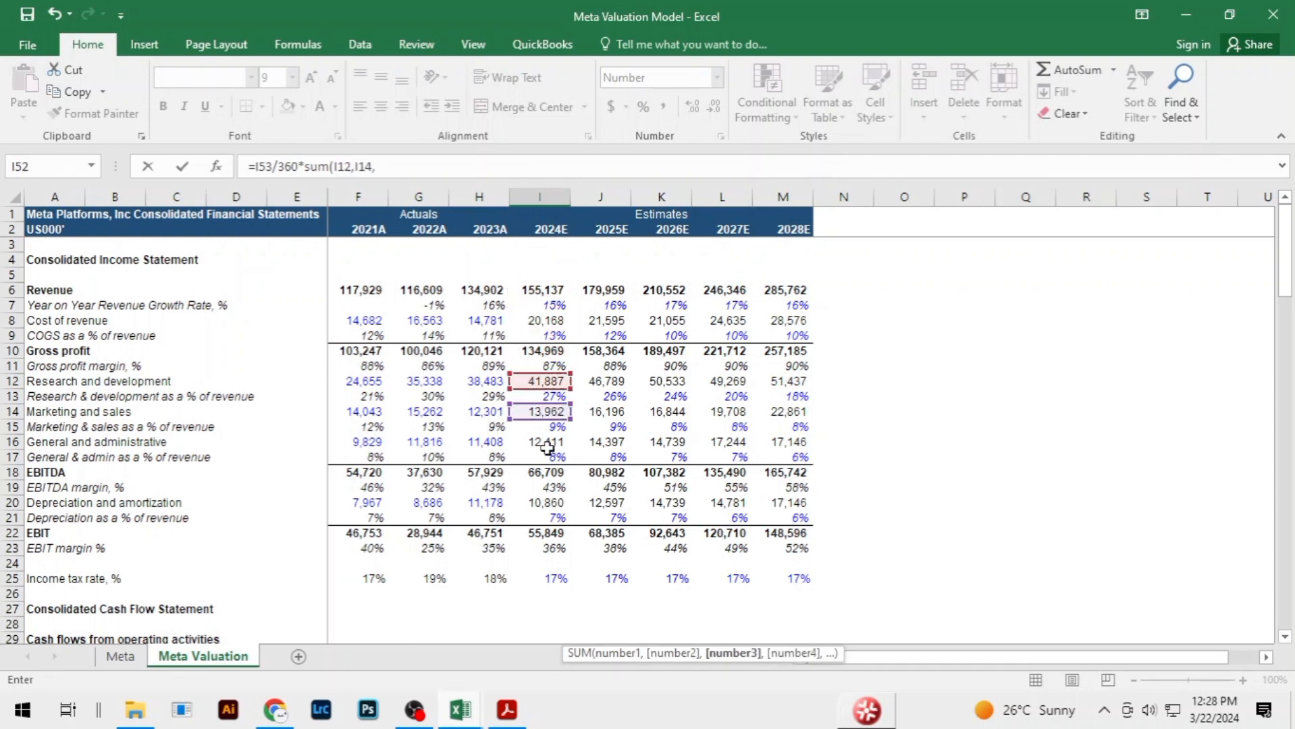
{"action": "left_click", "coordinate": [552, 442]}
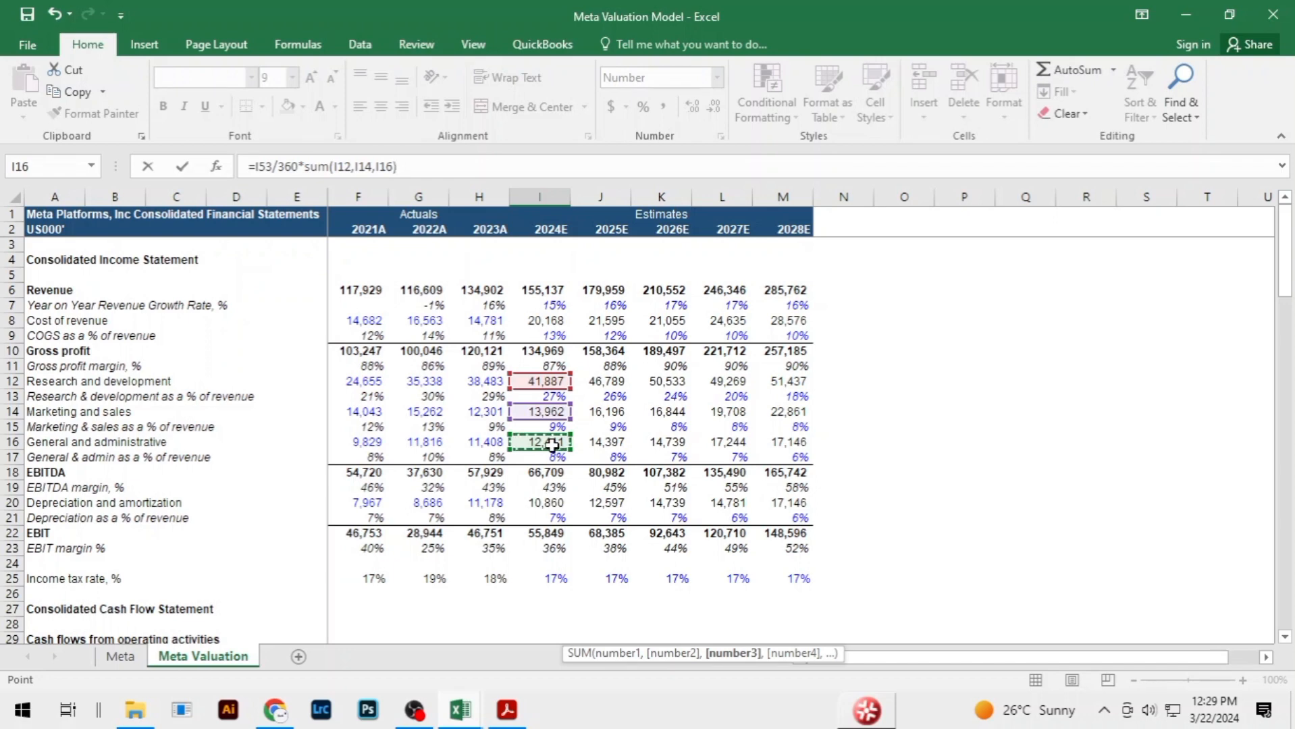
{"action": "key", "text": "Return"}
Fill the 2024E prepaid expenses formula across row 52 through 2028E
{"action": "key", "text": "Up"}
{"action": "key", "text": "shift+Right"}
{"action": "key", "text": "shift+Right"}
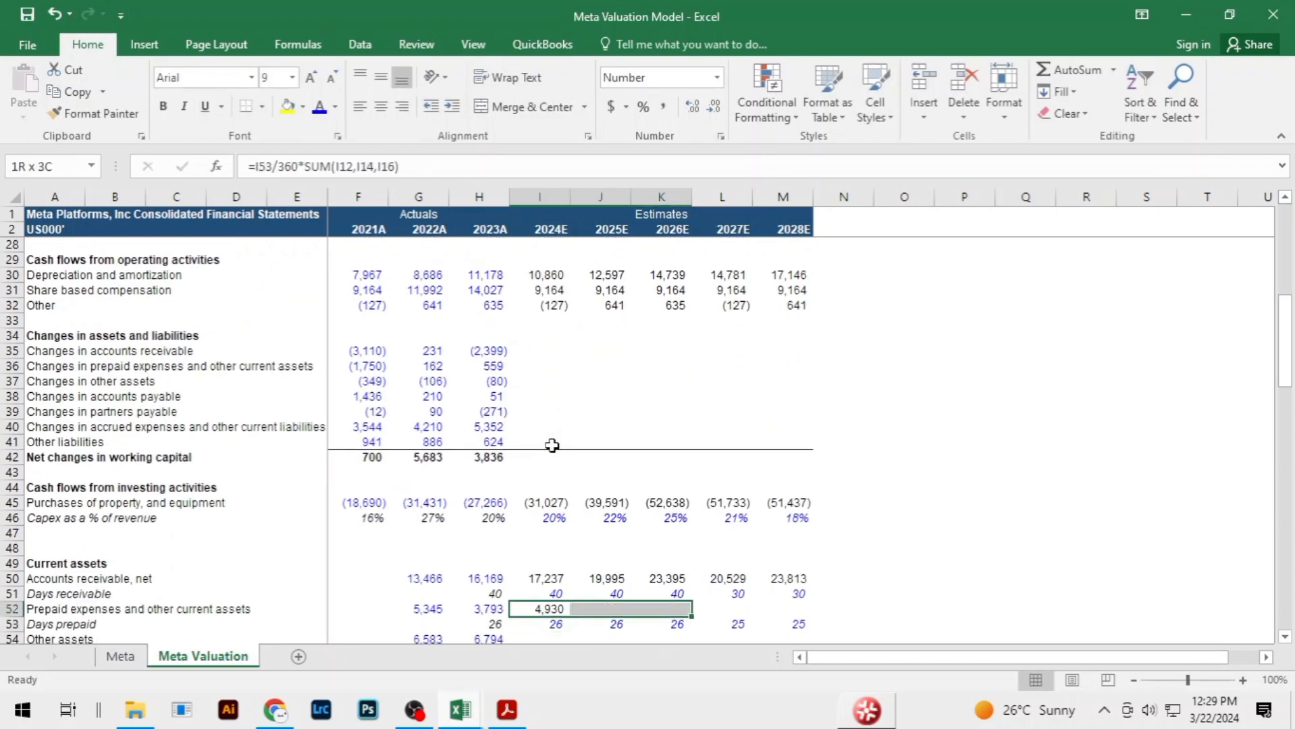
{"action": "key", "text": "shift+Right"}
{"action": "key", "text": "shift+Right"}
{"action": "key", "text": "ctrl+r"}
Forecast 2024E other assets in I54 as the percentage of revenue times revenue, using =I55*I6
{"action": "scroll", "coordinate": [552, 446], "scroll_direction": "down", "scroll_amount": 3}
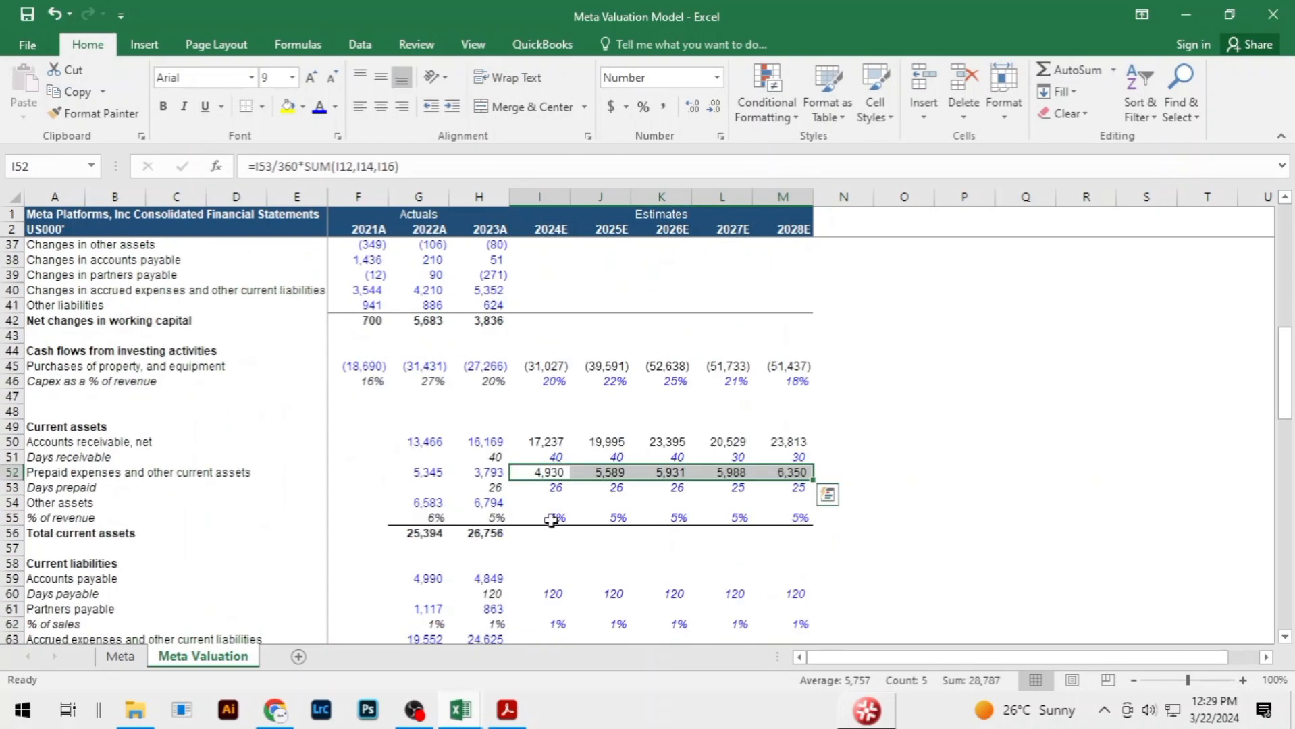
{"action": "left_click", "coordinate": [553, 491]}
{"action": "left_click", "coordinate": [557, 505]}
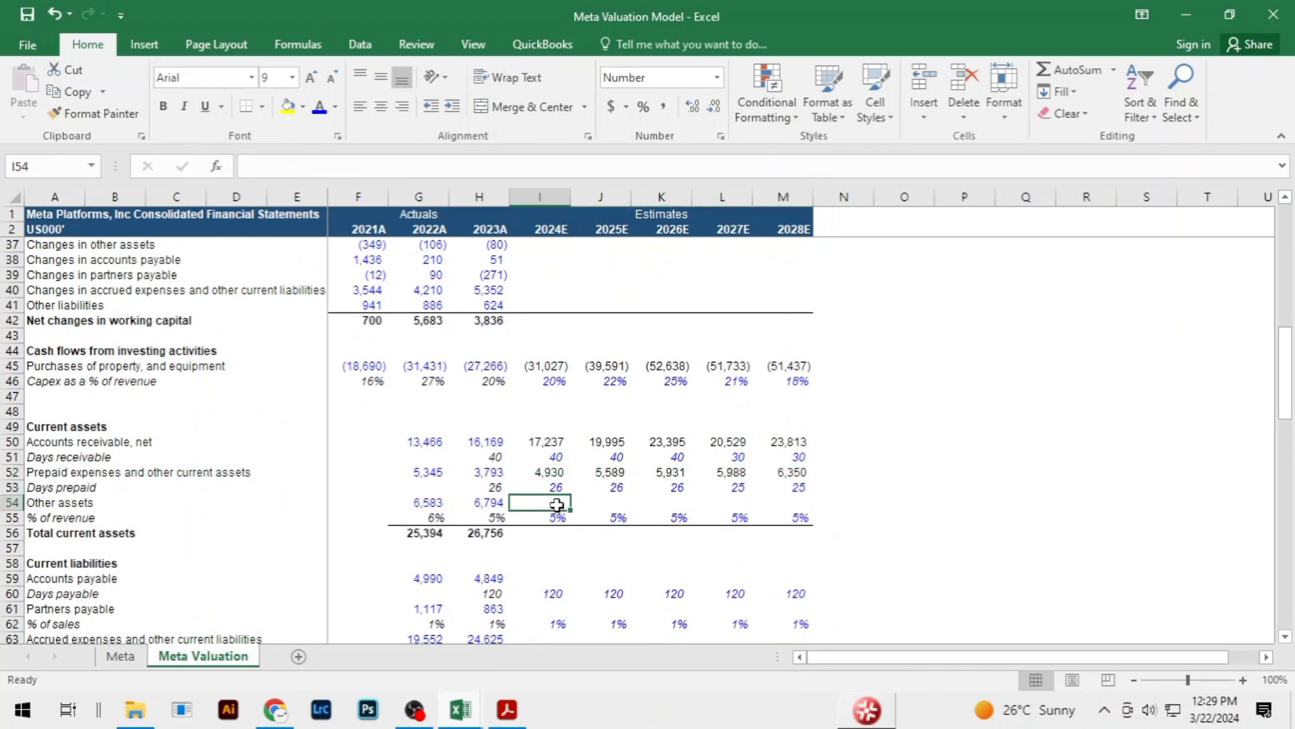
{"action": "type", "text": "="}
{"action": "key", "text": "Down"}
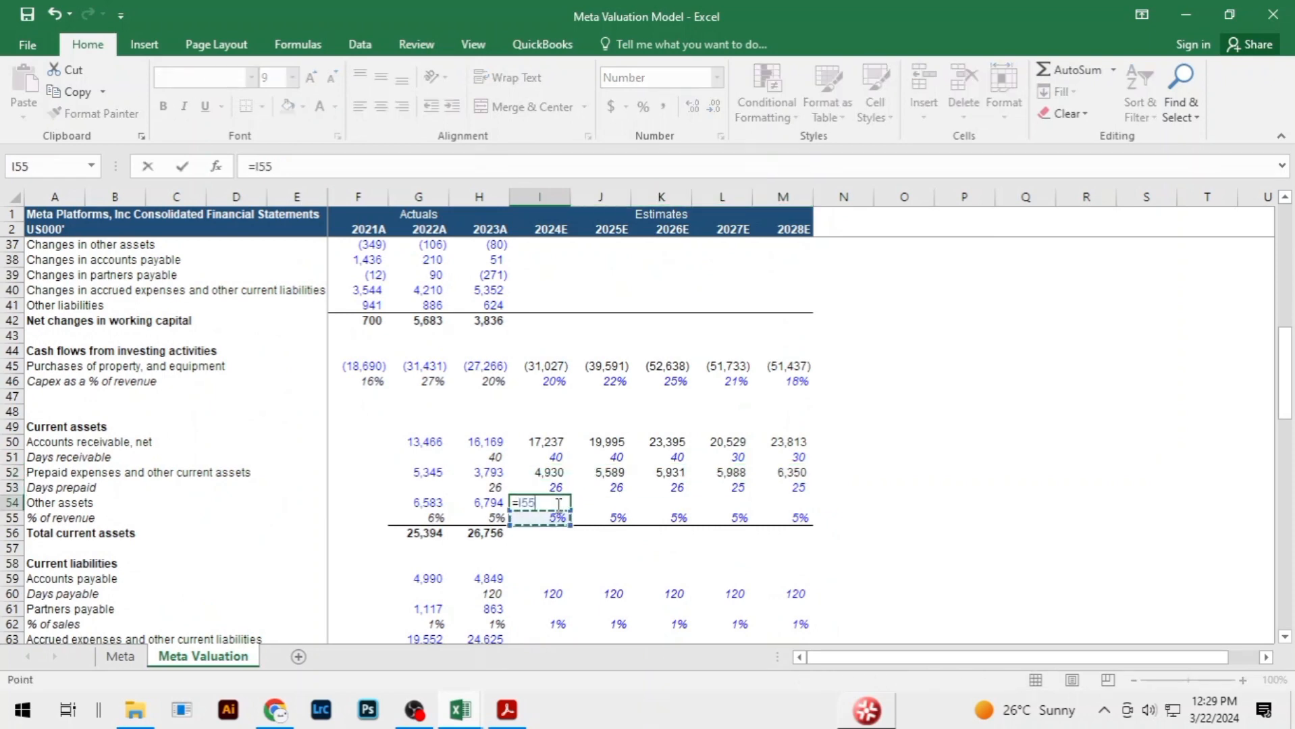
{"action": "type", "text": "*"}
{"action": "scroll", "coordinate": [559, 503], "scroll_direction": "up", "scroll_amount": 11}
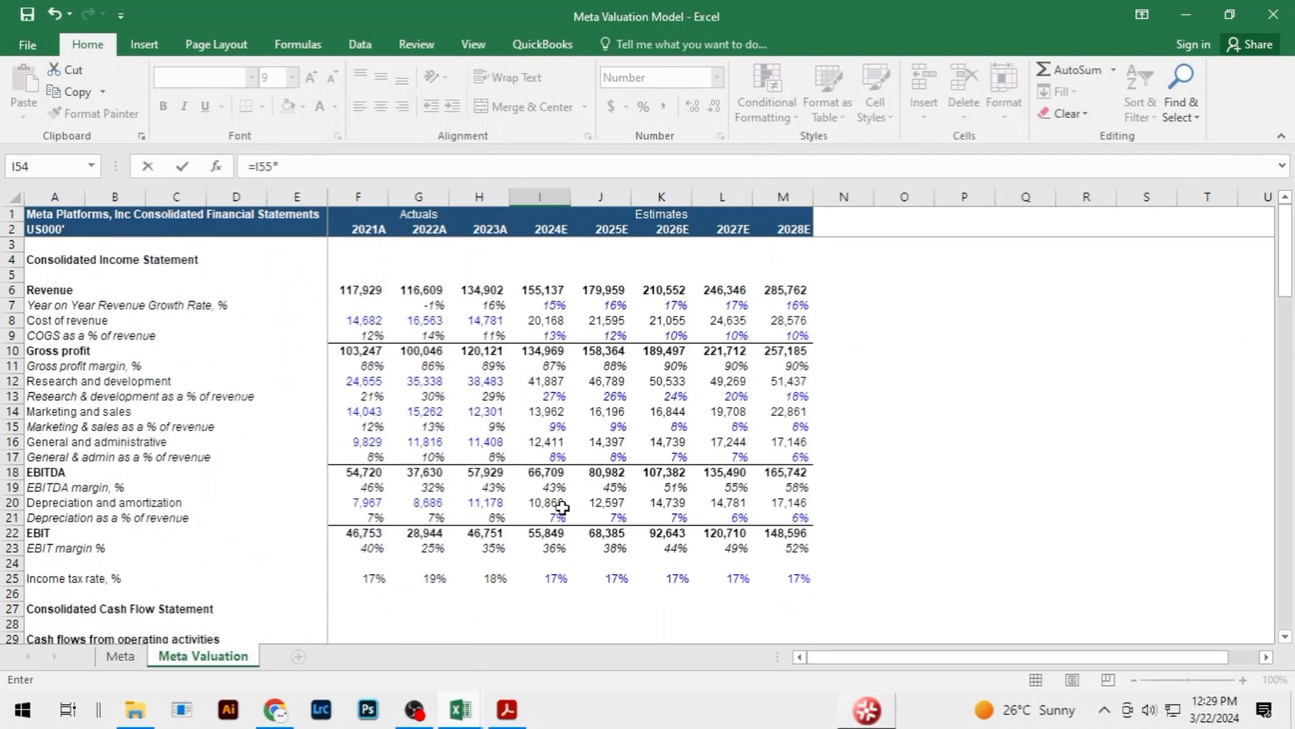
{"action": "left_click", "coordinate": [540, 289]}
{"action": "key", "text": "ctrl+Return"}
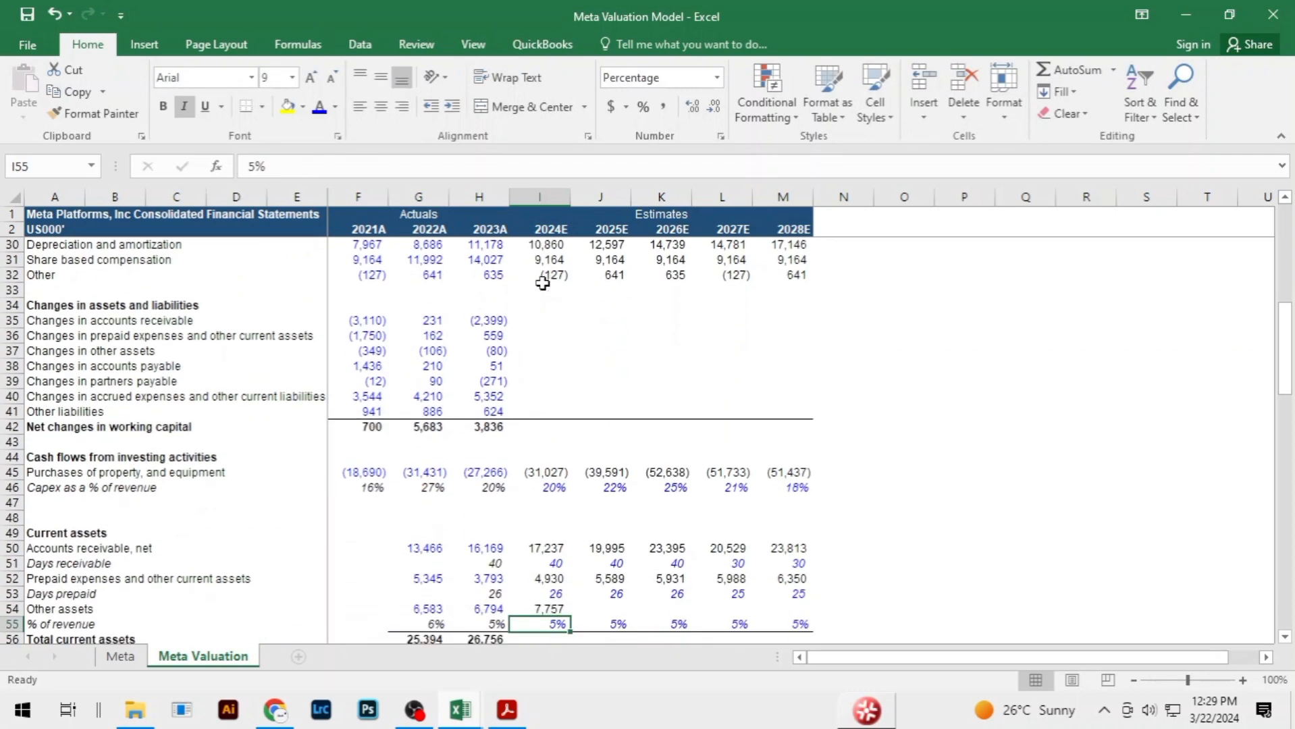
Fill the 2024E other assets formula across row 54 through 2028E
{"action": "key", "text": "shift+Right"}
{"action": "key", "text": "shift+Right"}
{"action": "key", "text": "shift+Right"}
{"action": "key", "text": "shift+Right"}
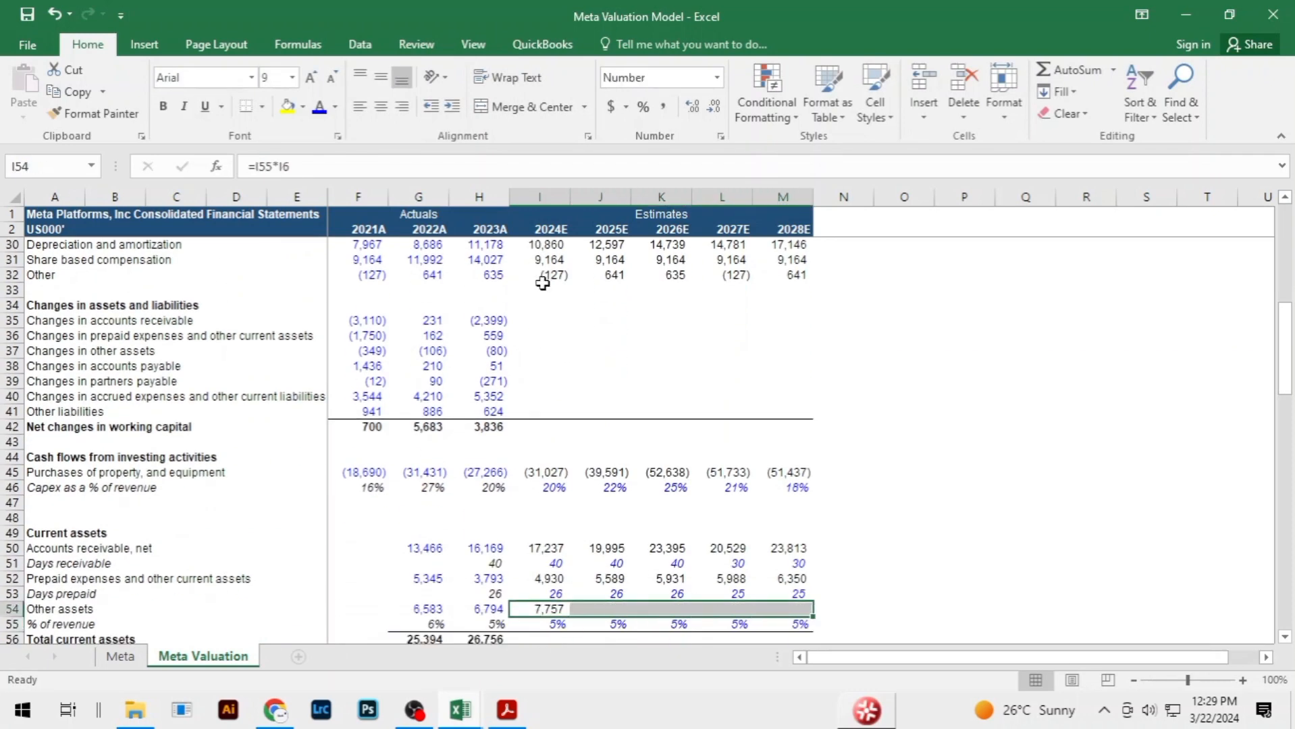
{"action": "key", "text": "ctrl+r"}
Extend the 2023A total current assets formula in row 56 across 2024E–2028E
{"action": "scroll", "coordinate": [513, 419], "scroll_direction": "down", "scroll_amount": 2}
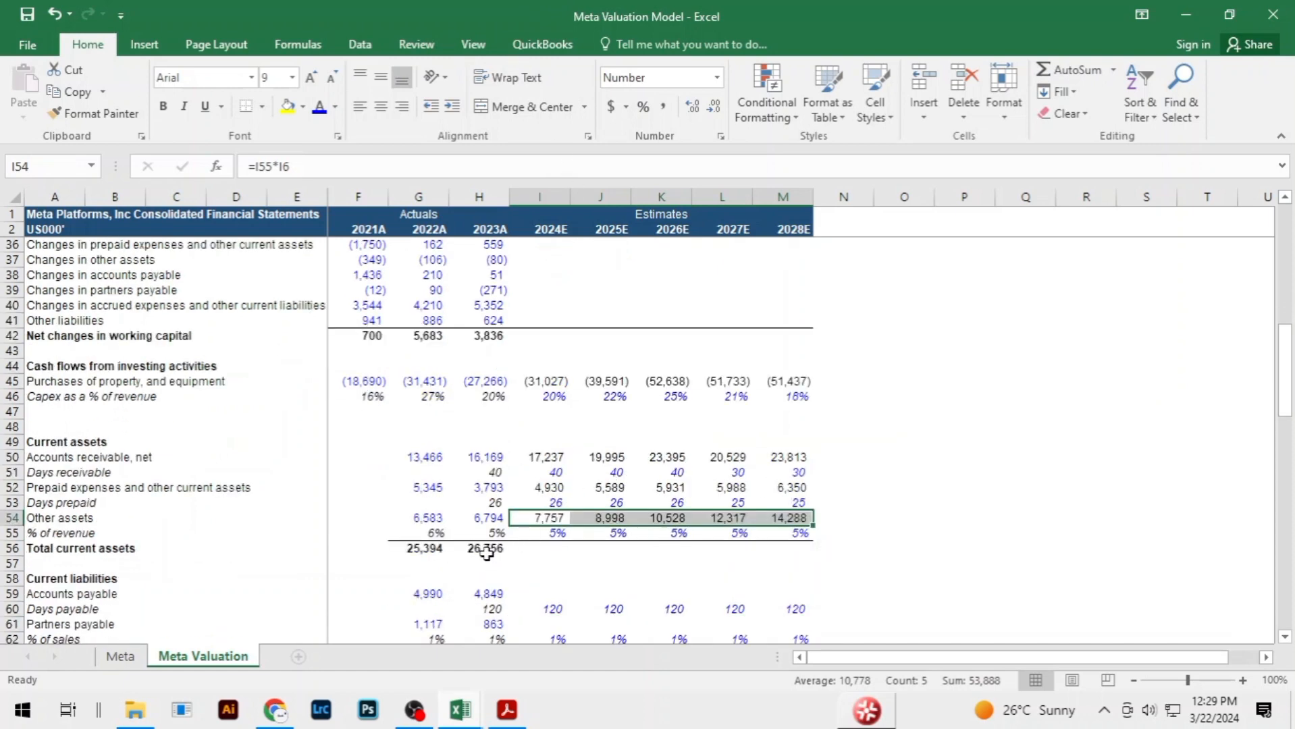
{"action": "left_click", "coordinate": [486, 549]}
{"action": "key", "text": "shift+Right"}
{"action": "key", "text": "shift+Right"}
{"action": "left_click_drag", "start_coordinate": [488, 559], "coordinate": [797, 554]}
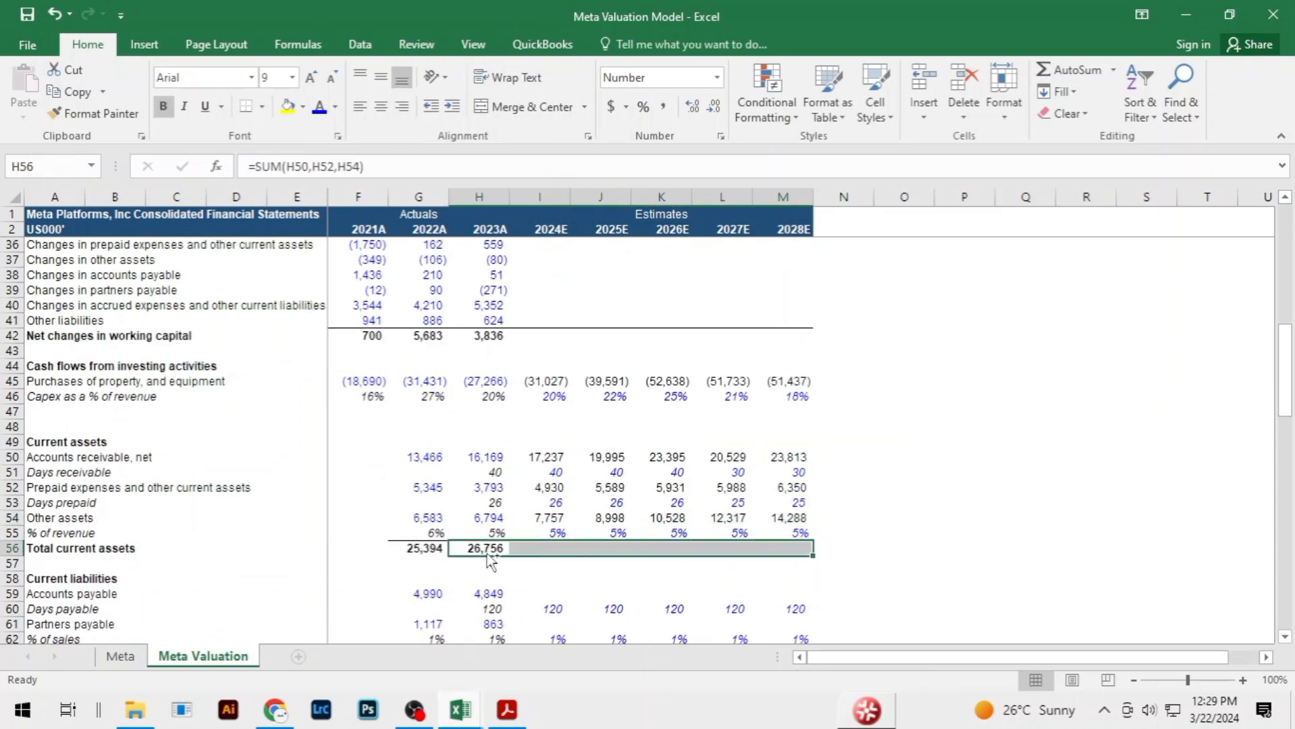
Switch to the 2023 Meta Annual Report in Acrobat Reader, examine the successive mentions of "other assets", and return to the Excel model
{"action": "left_click", "coordinate": [513, 713]}
{"action": "left_click", "coordinate": [1134, 201]}
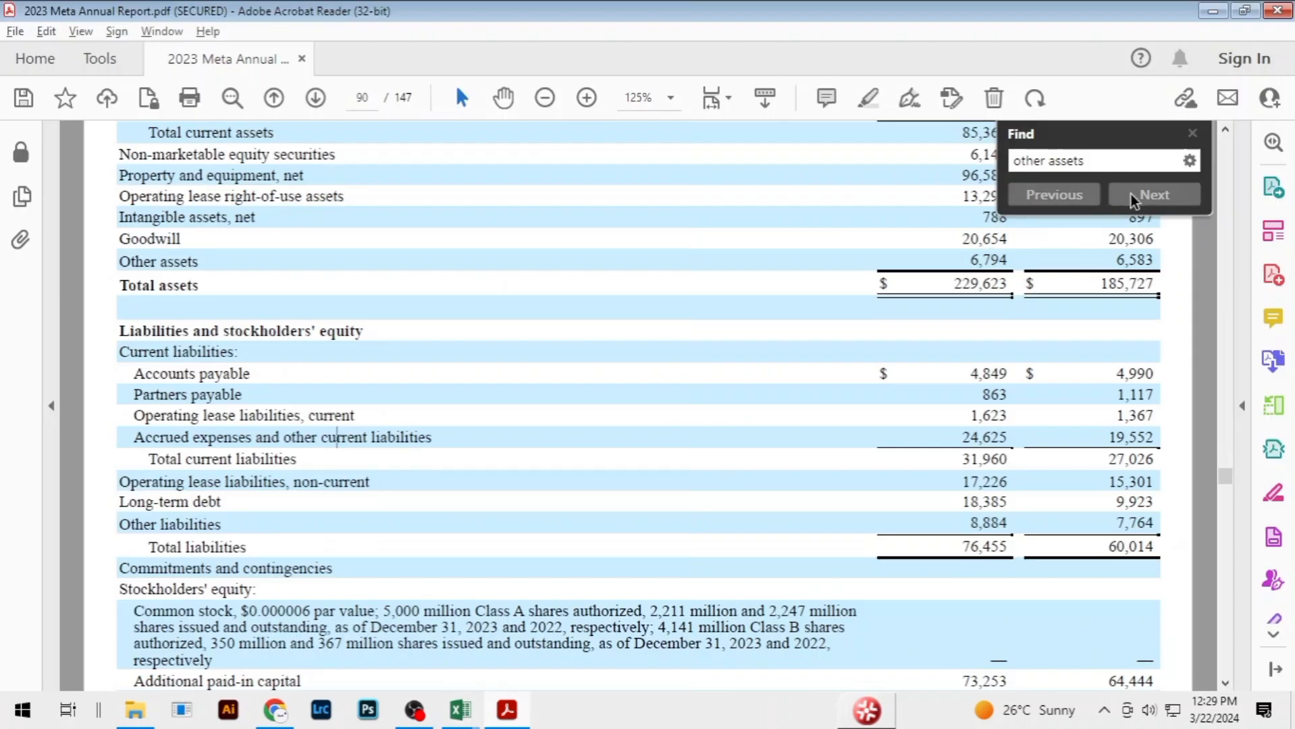
{"action": "left_click", "coordinate": [1134, 201]}
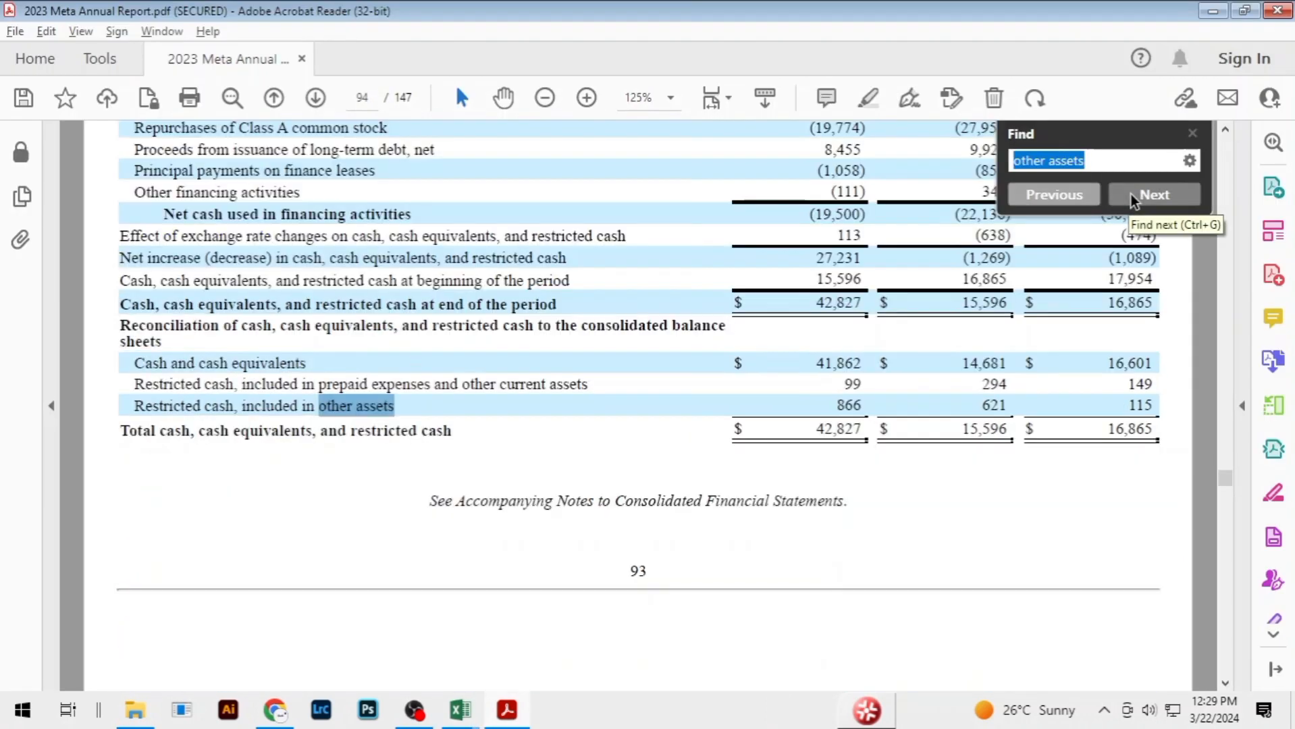
{"action": "left_click", "coordinate": [1134, 201]}
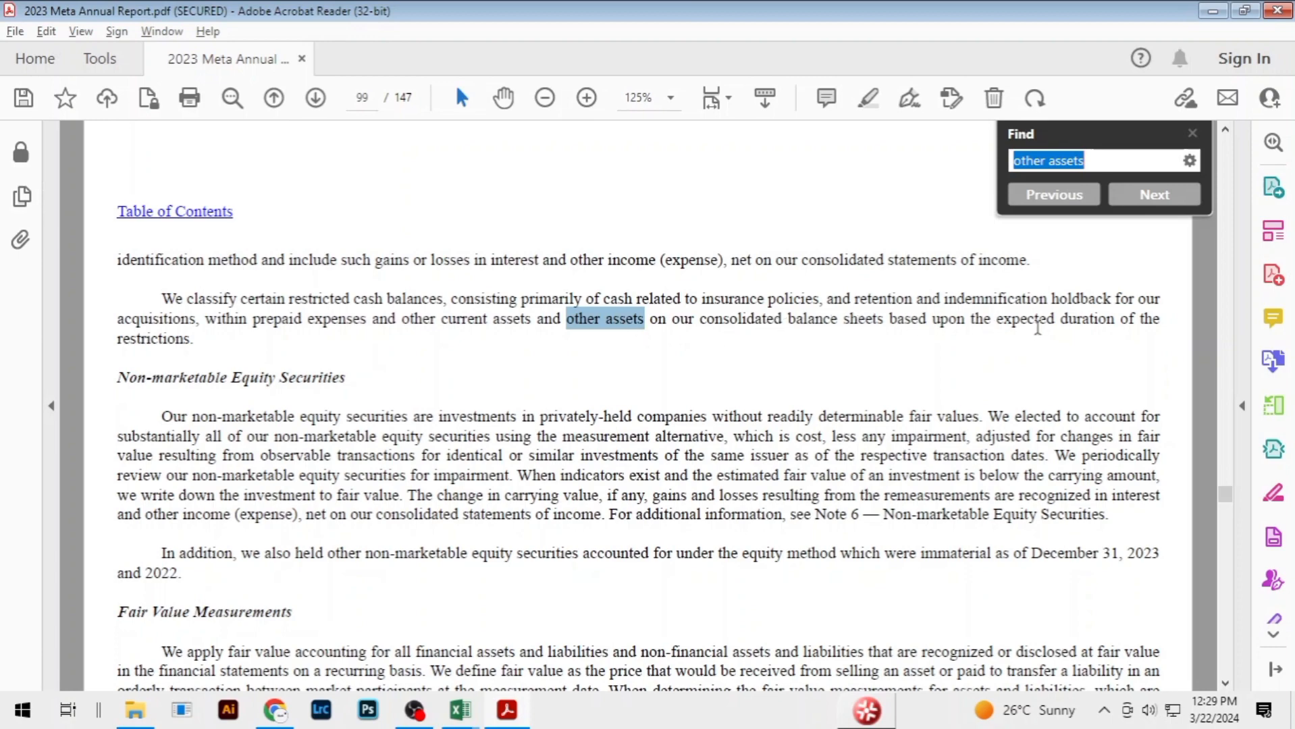
{"action": "scroll", "coordinate": [250, 347], "scroll_direction": "down", "scroll_amount": 5}
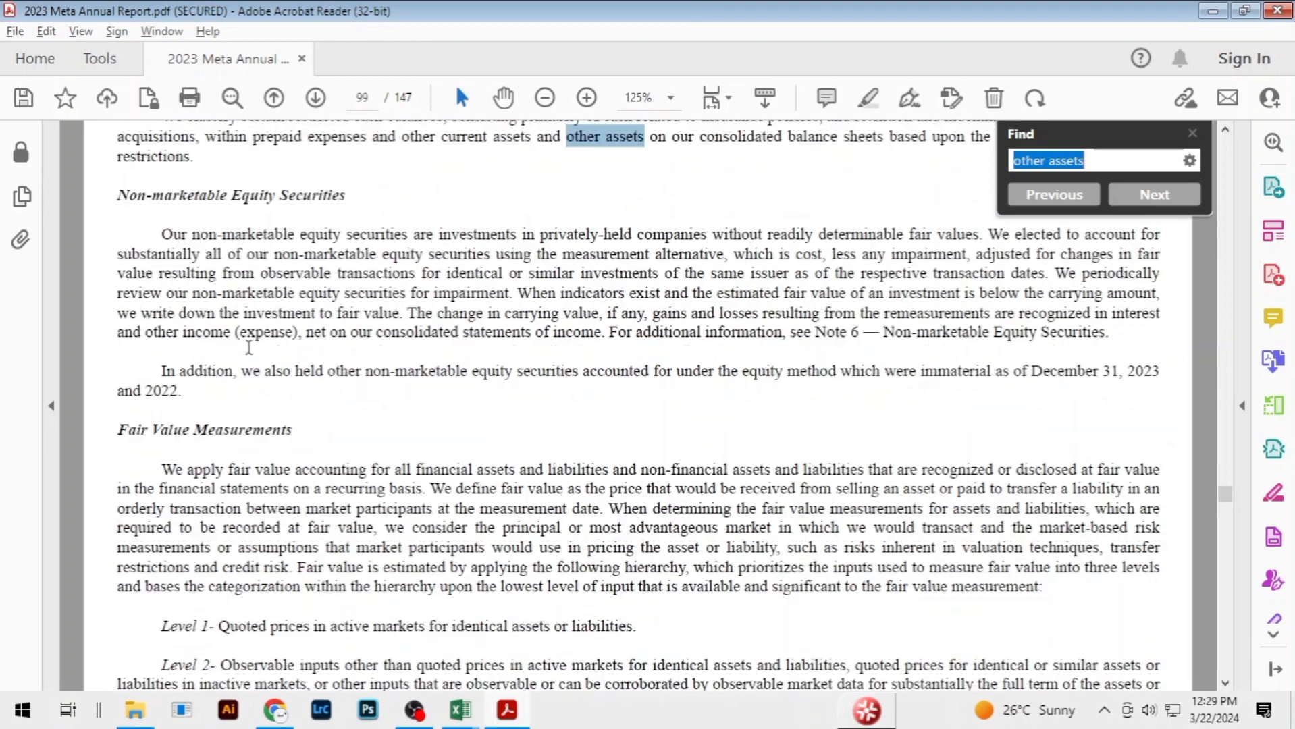
{"action": "scroll", "coordinate": [251, 347], "scroll_direction": "down", "scroll_amount": 1}
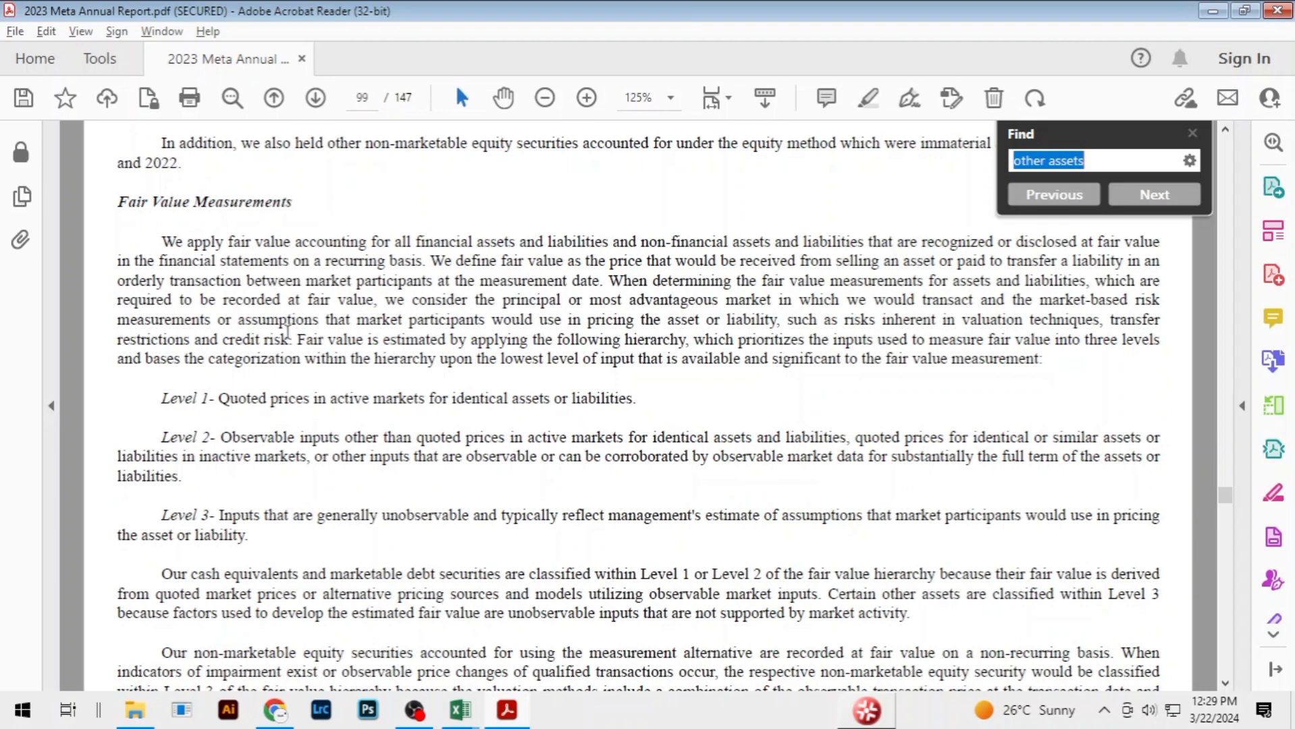
{"action": "left_click", "coordinate": [1155, 196]}
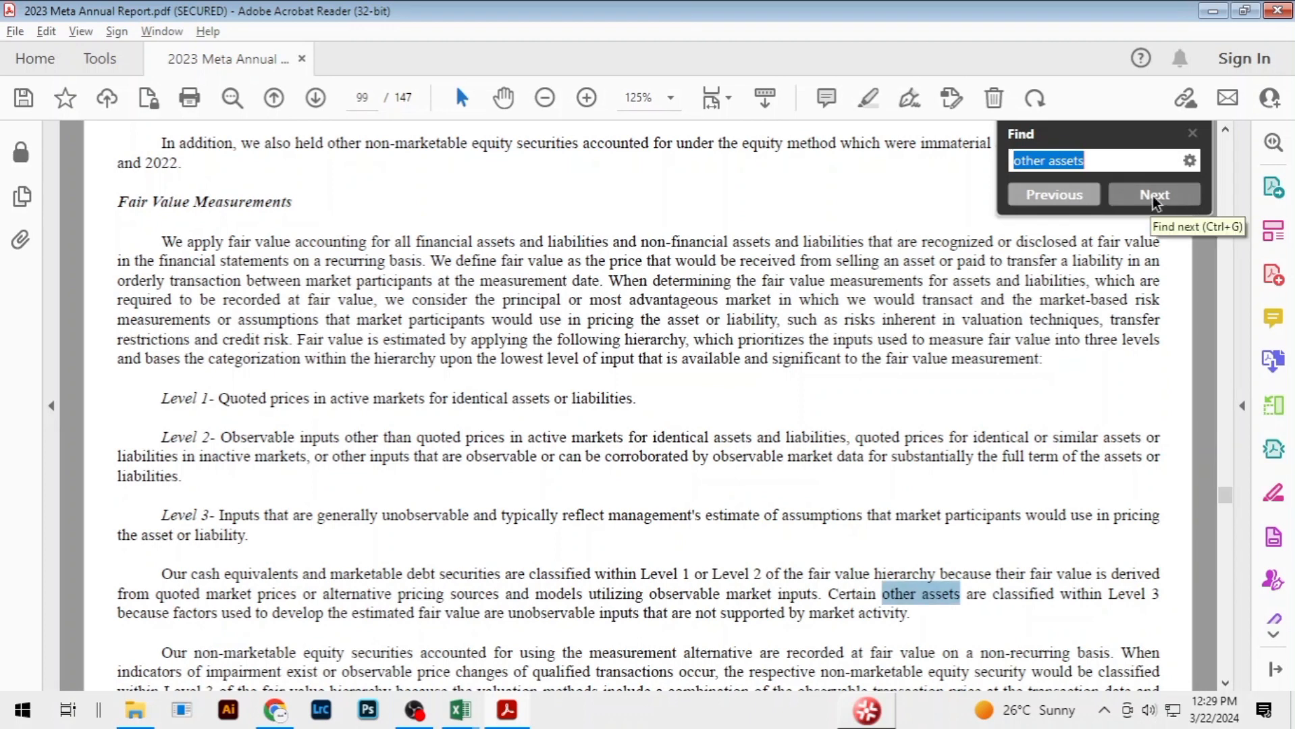
{"action": "left_click", "coordinate": [1155, 196]}
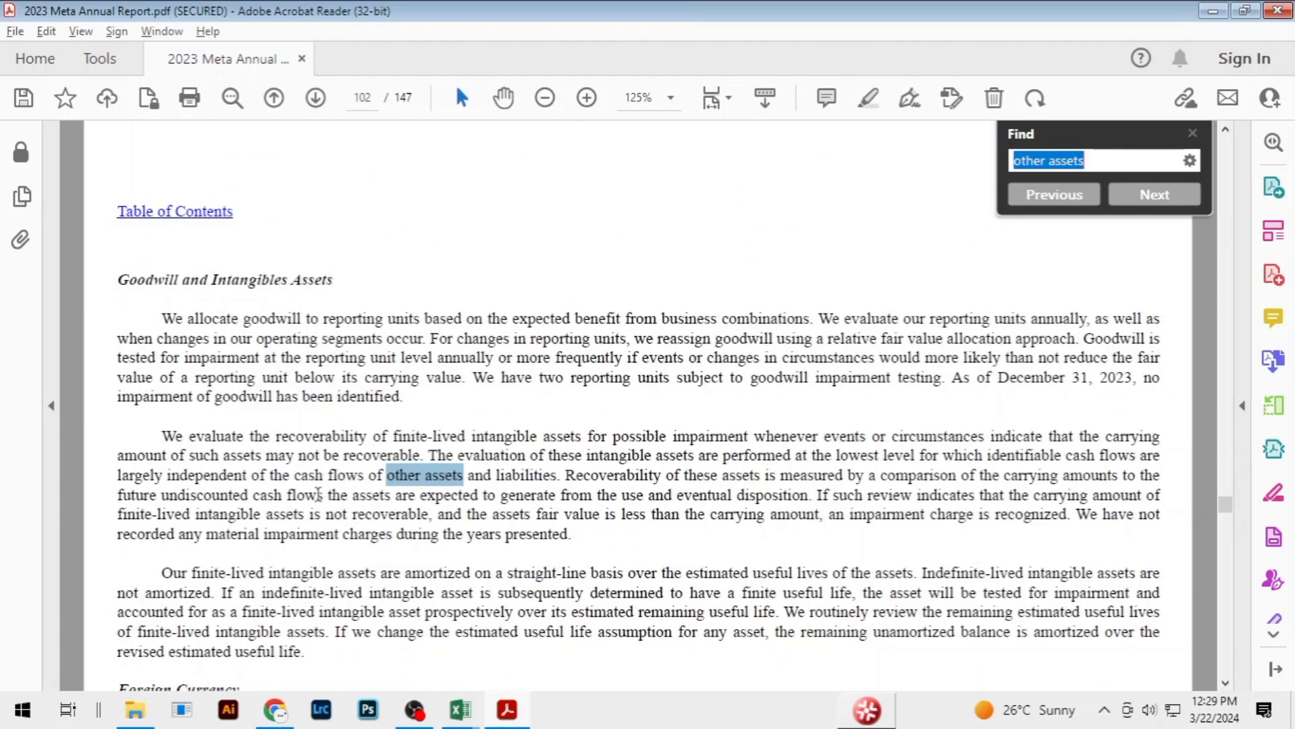
{"action": "key", "text": "alt+Tab"}
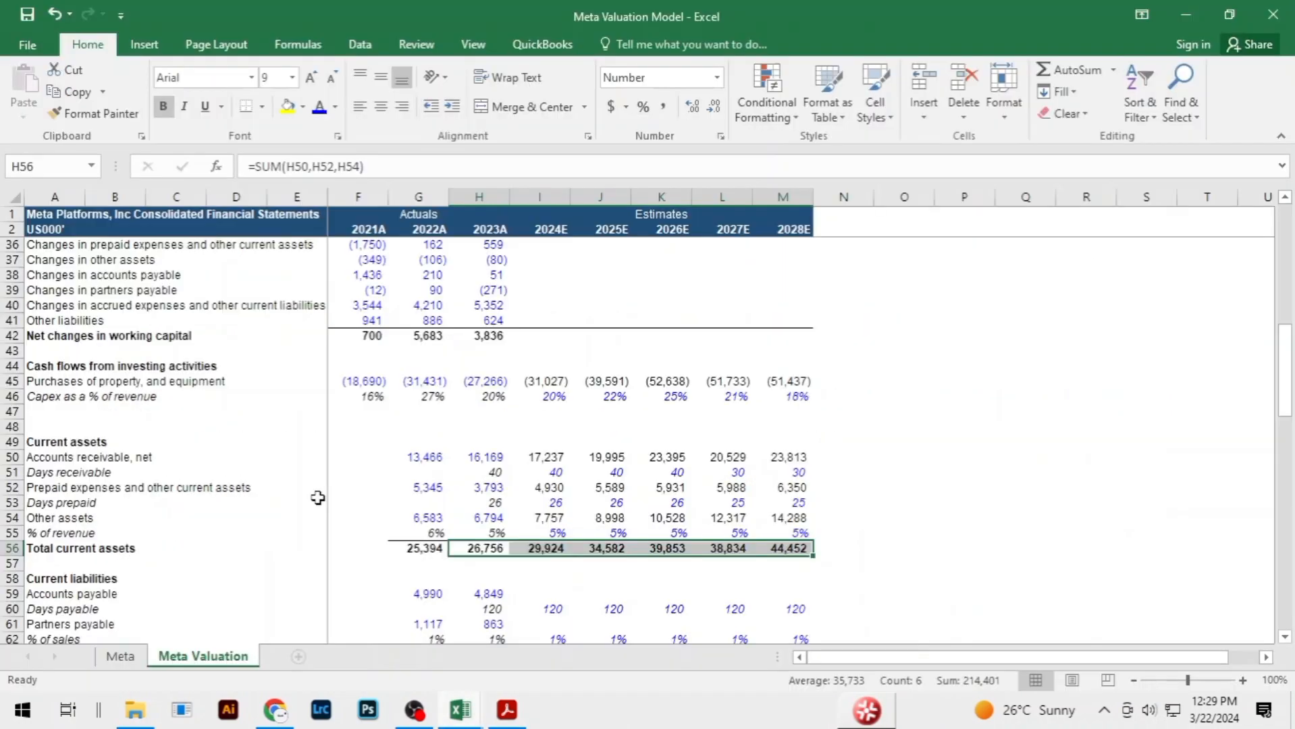
Forecast 2024E accounts payable in I59 as days payable over 360 times cost of revenue, using =I60/360*I8
{"action": "left_click", "coordinate": [558, 581]}
{"action": "scroll", "coordinate": [946, 451], "scroll_direction": "down", "scroll_amount": 3}
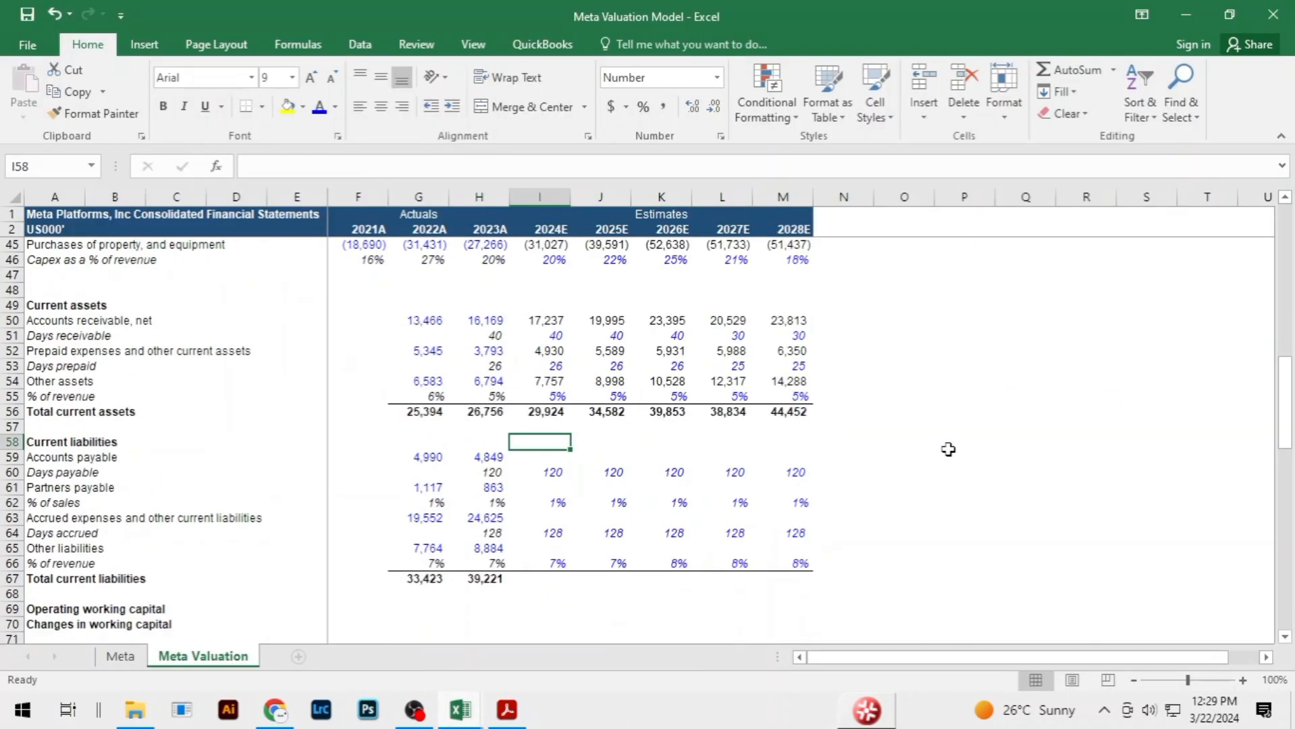
{"action": "left_click", "coordinate": [534, 454]}
{"action": "type", "text": "="}
{"action": "key", "text": "Down"}
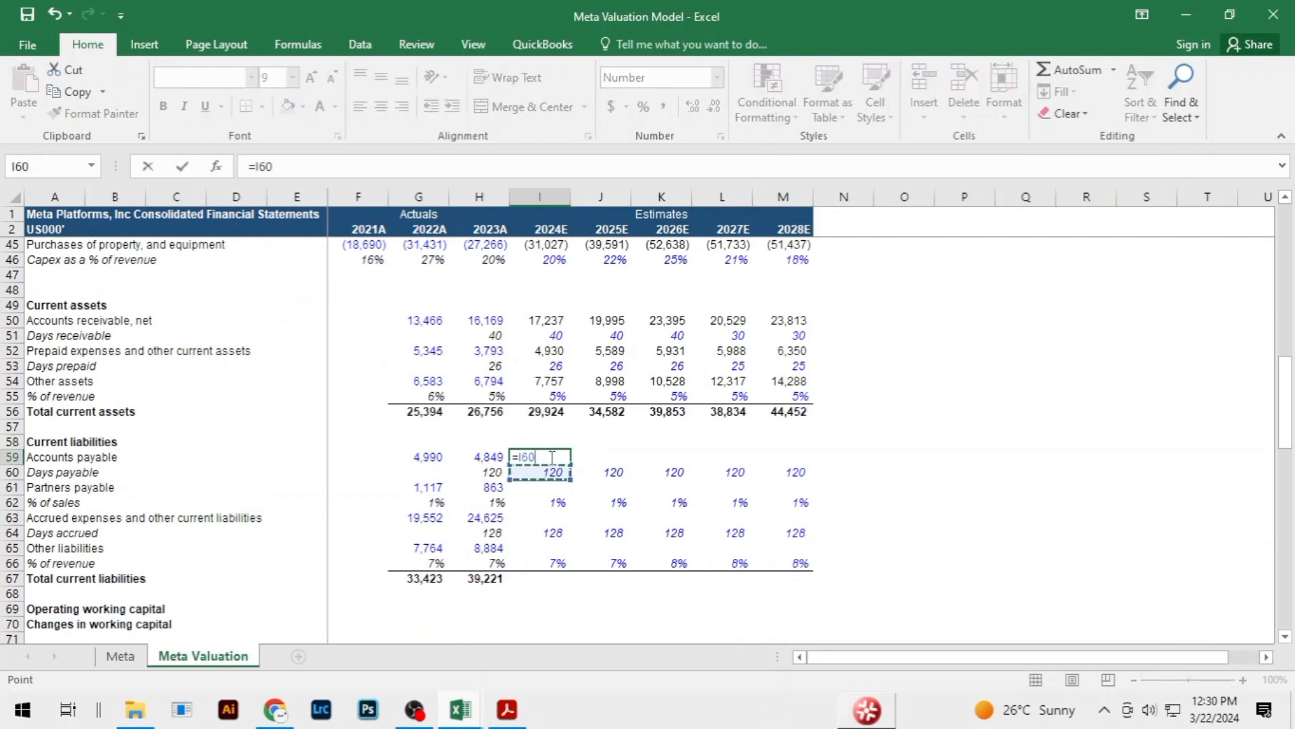
{"action": "type", "text": "/360*"}
{"action": "key", "text": "Up"}
{"action": "key", "text": "Up"}
{"action": "key", "text": "Up"}
{"action": "key", "text": "Up"}
{"action": "key", "text": "Up"}
{"action": "key", "text": "Up"}
{"action": "key", "text": "Up"}
{"action": "key", "text": "Up"}
{"action": "key", "text": "Up"}
{"action": "key", "text": "Up"}
{"action": "key", "text": "Up"}
{"action": "key", "text": "Up"}
{"action": "key", "text": "Up"}
{"action": "key", "text": "Up"}
{"action": "key", "text": "Up"}
{"action": "key", "text": "Up"}
{"action": "key", "text": "Up"}
{"action": "key", "text": "Up"}
{"action": "key", "text": "Up"}
{"action": "key", "text": "Up"}
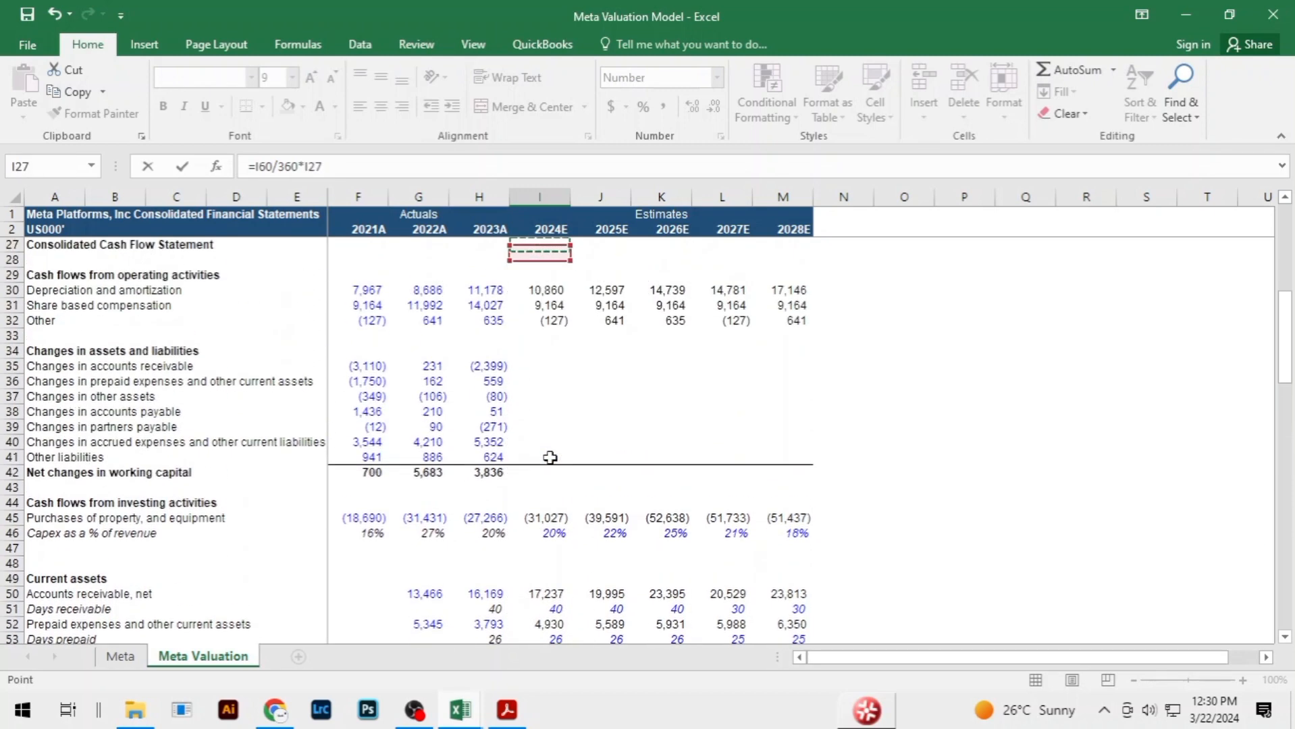
{"action": "key", "text": "Up"}
{"action": "key", "text": "Up"}
{"action": "key", "text": "Up"}
{"action": "key", "text": "Up"}
{"action": "key", "text": "Up"}
{"action": "key", "text": "Up"}
{"action": "key", "text": "Up"}
{"action": "key", "text": "Up"}
{"action": "key", "text": "Up"}
{"action": "key", "text": "Up"}
{"action": "key", "text": "Up"}
{"action": "key", "text": "Up"}
{"action": "key", "text": "Up"}
{"action": "key", "text": "Up"}
{"action": "key", "text": "Up"}
{"action": "key", "text": "Up"}
{"action": "key", "text": "Up"}
{"action": "key", "text": "Up"}
{"action": "key", "text": "Up"}
{"action": "key", "text": "Up"}
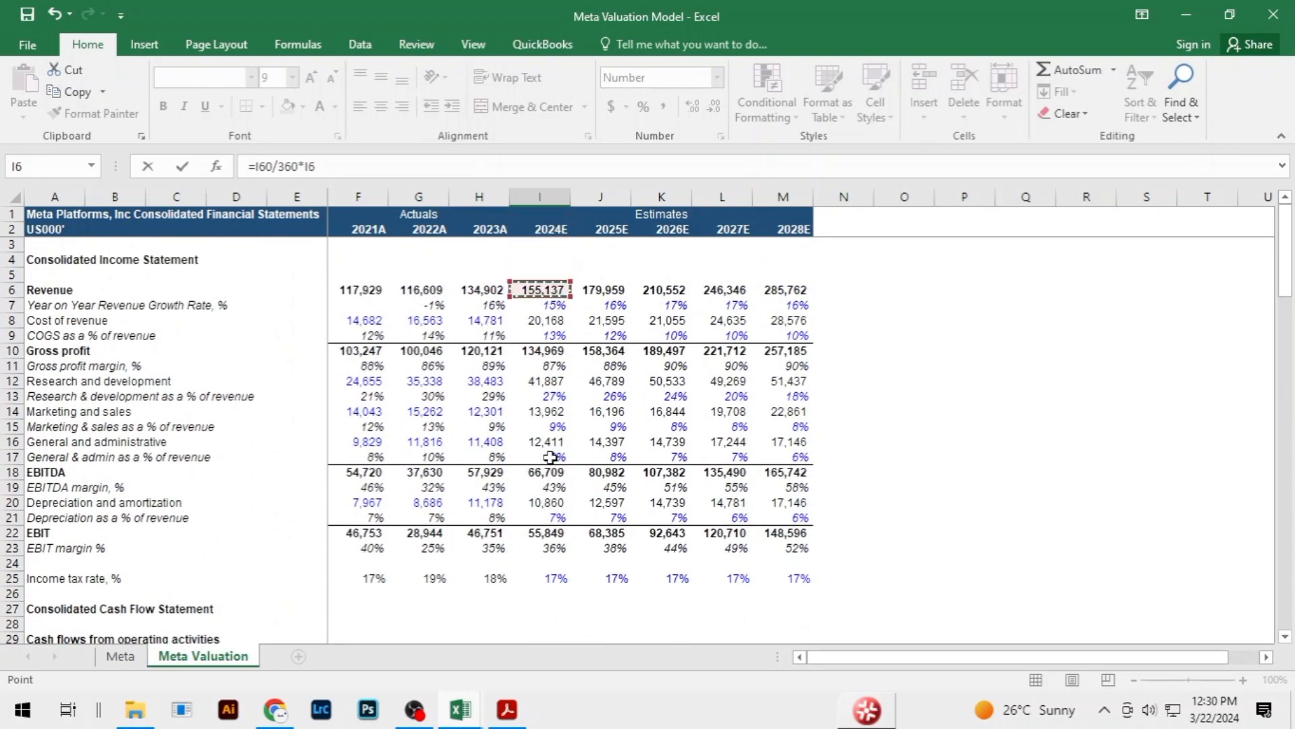
{"action": "key", "text": "Down"}
{"action": "key", "text": "Down"}
{"action": "key", "text": "Return"}
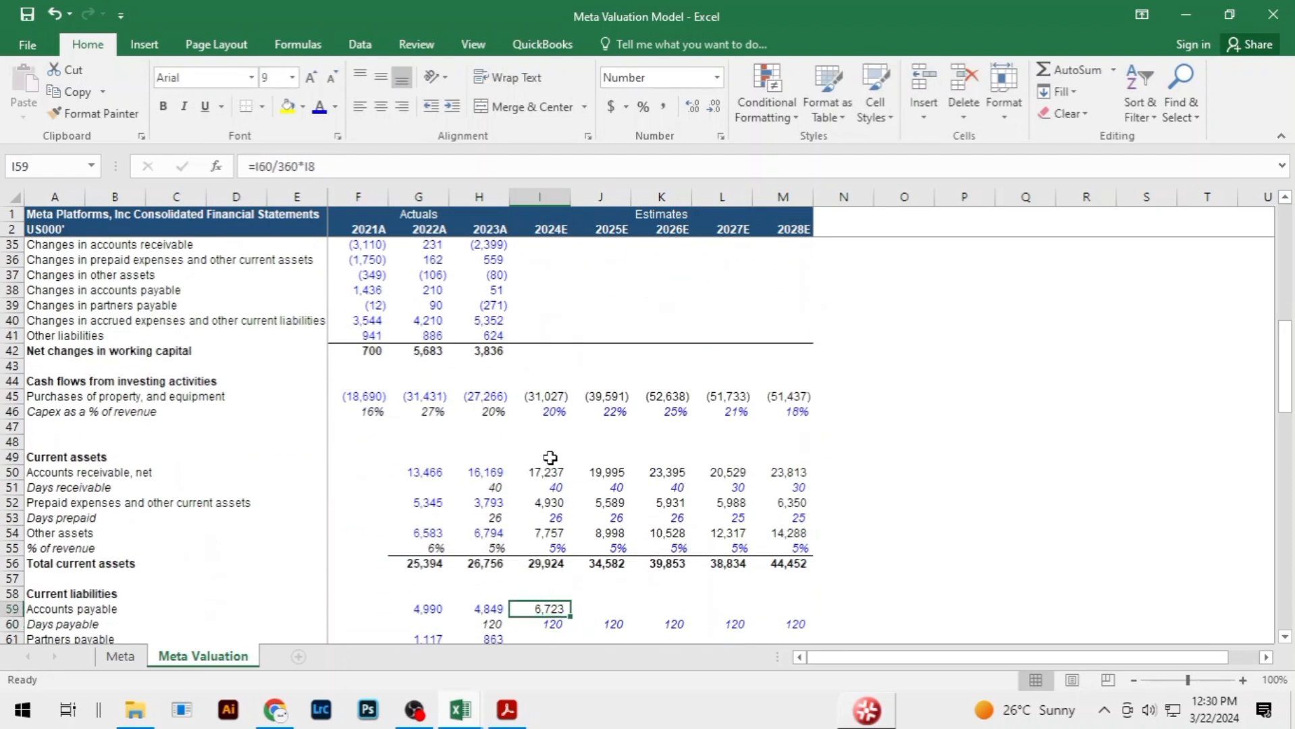
Fill the 2024E accounts payable formula across row 59 through 2028E
{"action": "key", "text": "shift+Right"}
{"action": "key", "text": "shift+Right"}
{"action": "key", "text": "shift+Right"}
{"action": "key", "text": "shift+Right"}
{"action": "key", "text": "ctrl+r"}
Forecast 2024E partners payable in I61 as the percentage of sales times revenue, using =I62*I6
{"action": "key", "text": "Down"}
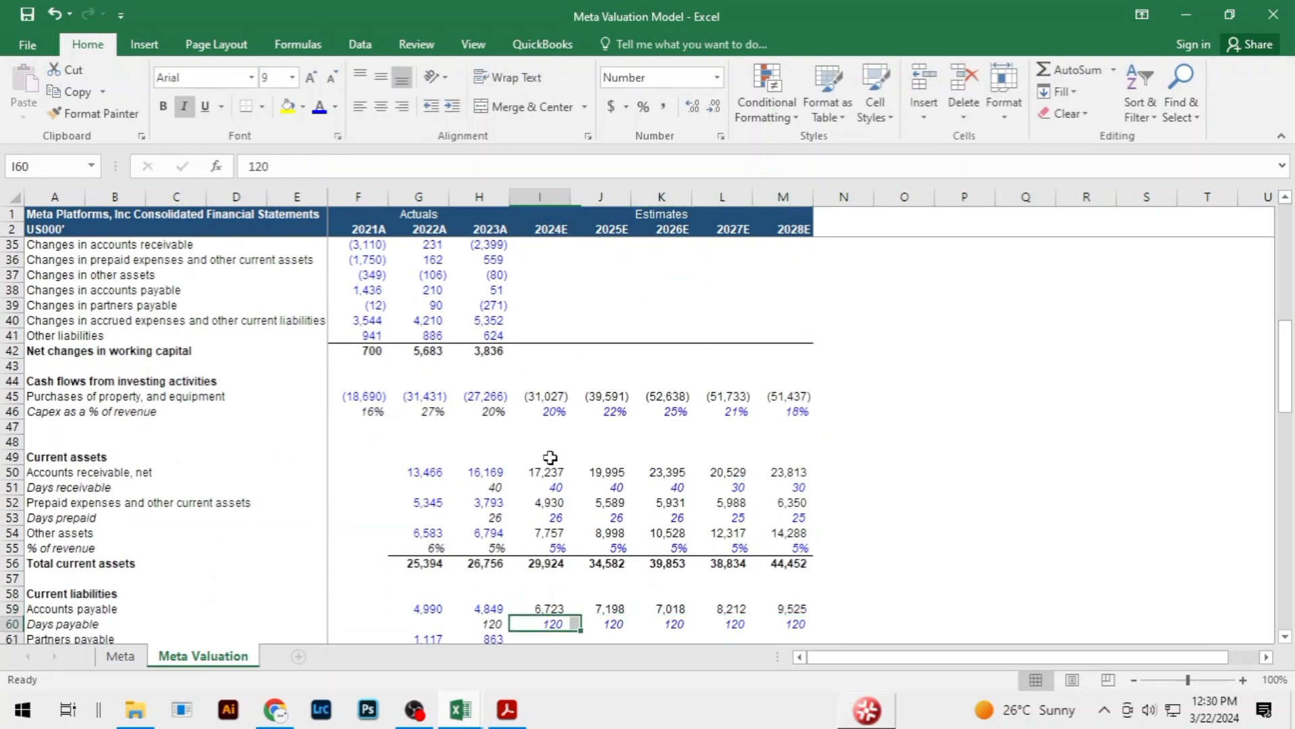
{"action": "key", "text": "Down"}
{"action": "key", "text": "Down"}
{"action": "key", "text": "Down"}
{"action": "key", "text": "Down"}
{"action": "key", "text": "Down"}
{"action": "key", "text": "Up"}
{"action": "key", "text": "Up"}
{"action": "key", "text": "Up"}
{"action": "key", "text": "Up"}
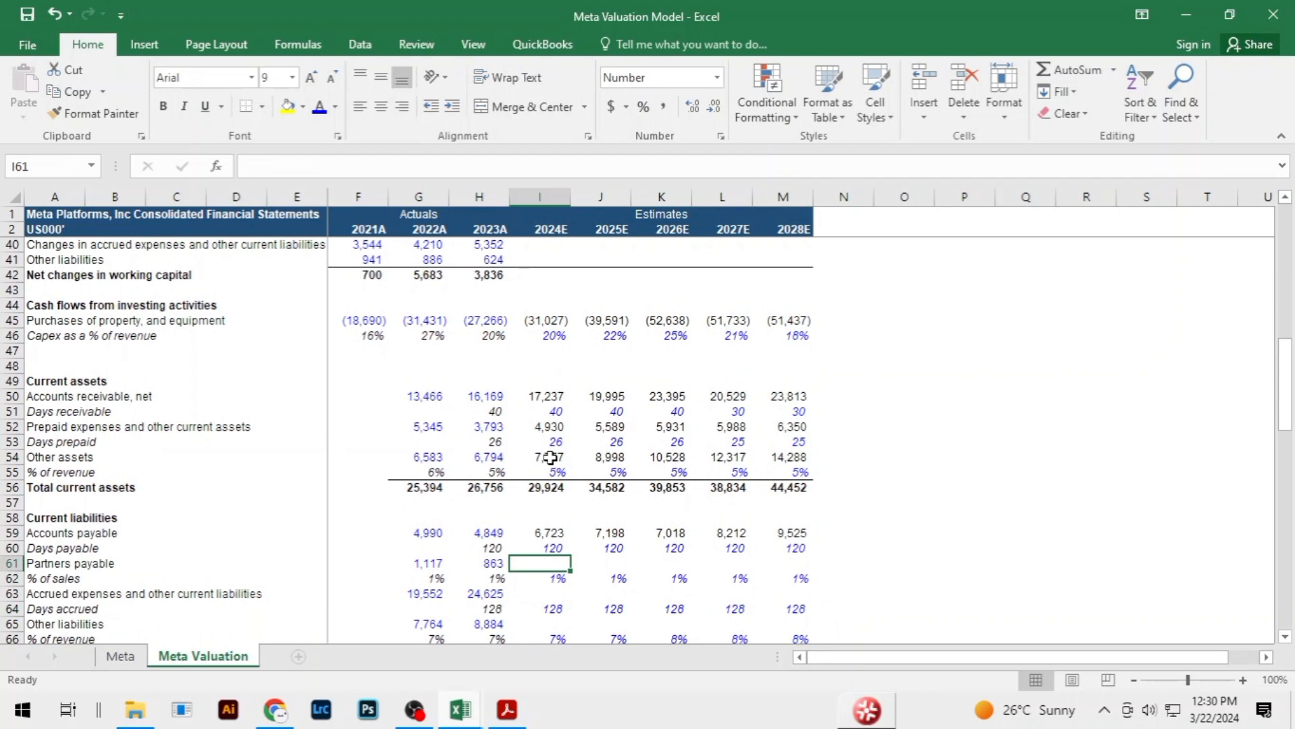
{"action": "type", "text": "="}
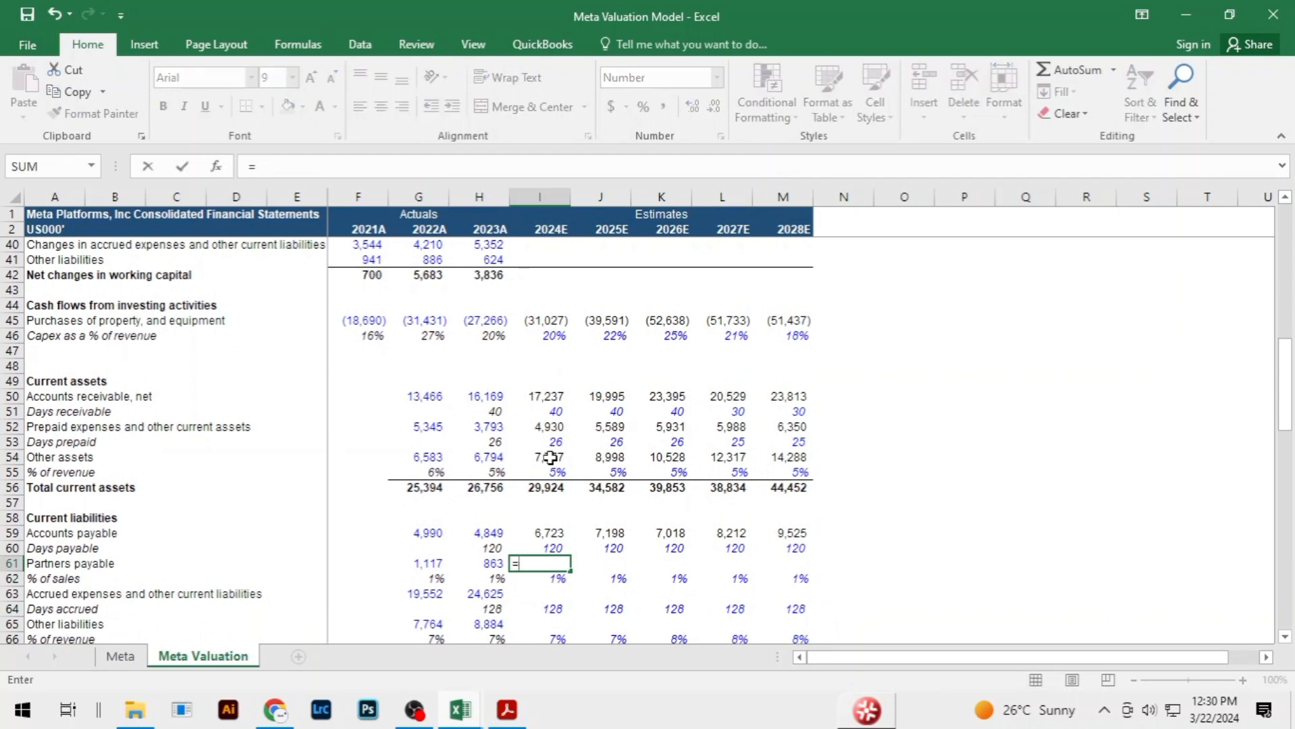
{"action": "key", "text": "Down"}
{"action": "type", "text": "*"}
{"action": "key", "text": "Up"}
{"action": "key", "text": "Up"}
{"action": "key", "text": "Up"}
{"action": "key", "text": "Up"}
{"action": "key", "text": "Up"}
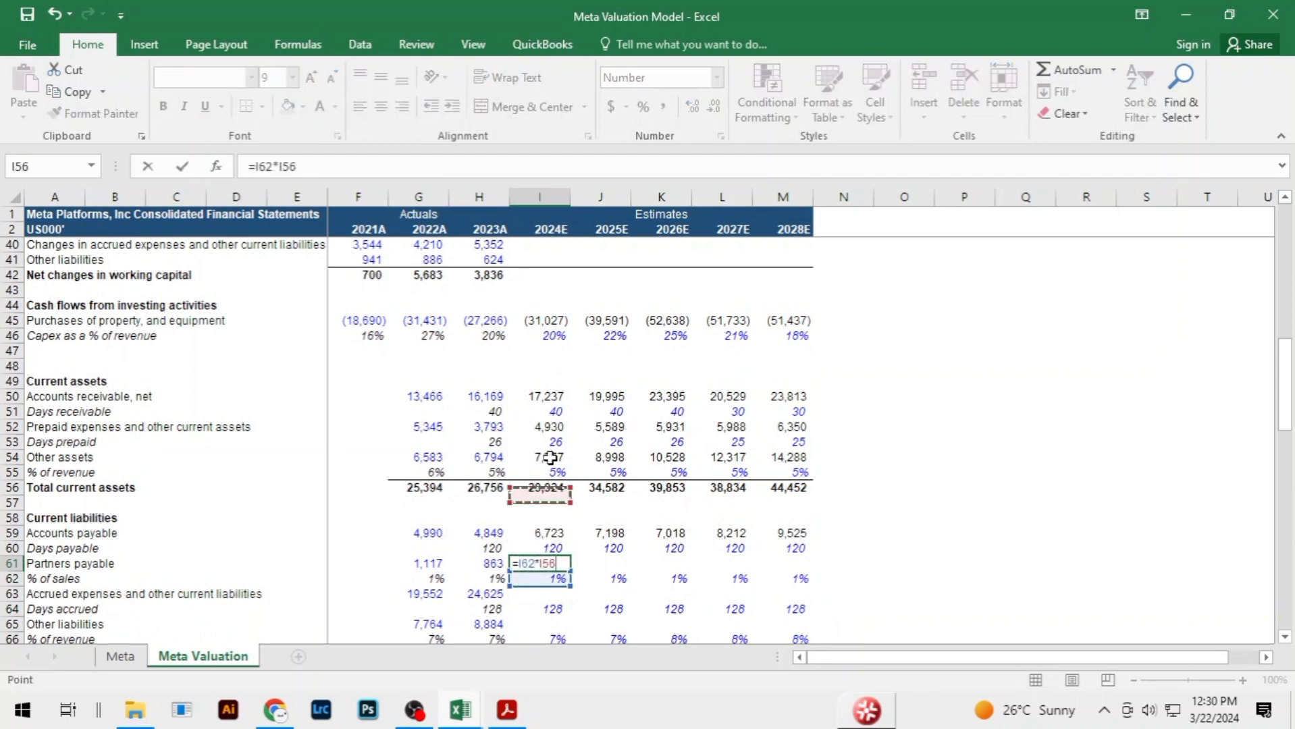
{"action": "key", "text": "Up"}
{"action": "key", "text": "Up"}
{"action": "key", "text": "Up"}
{"action": "key", "text": "Up"}
{"action": "key", "text": "Up"}
{"action": "key", "text": "Up"}
{"action": "key", "text": "Up"}
{"action": "key", "text": "Up"}
{"action": "key", "text": "Up"}
{"action": "key", "text": "Up"}
{"action": "key", "text": "Up"}
{"action": "key", "text": "Up"}
{"action": "key", "text": "Up"}
{"action": "key", "text": "Up"}
{"action": "key", "text": "Up"}
{"action": "key", "text": "Up"}
{"action": "key", "text": "Up"}
{"action": "key", "text": "Up"}
{"action": "key", "text": "Up"}
{"action": "key", "text": "Up"}
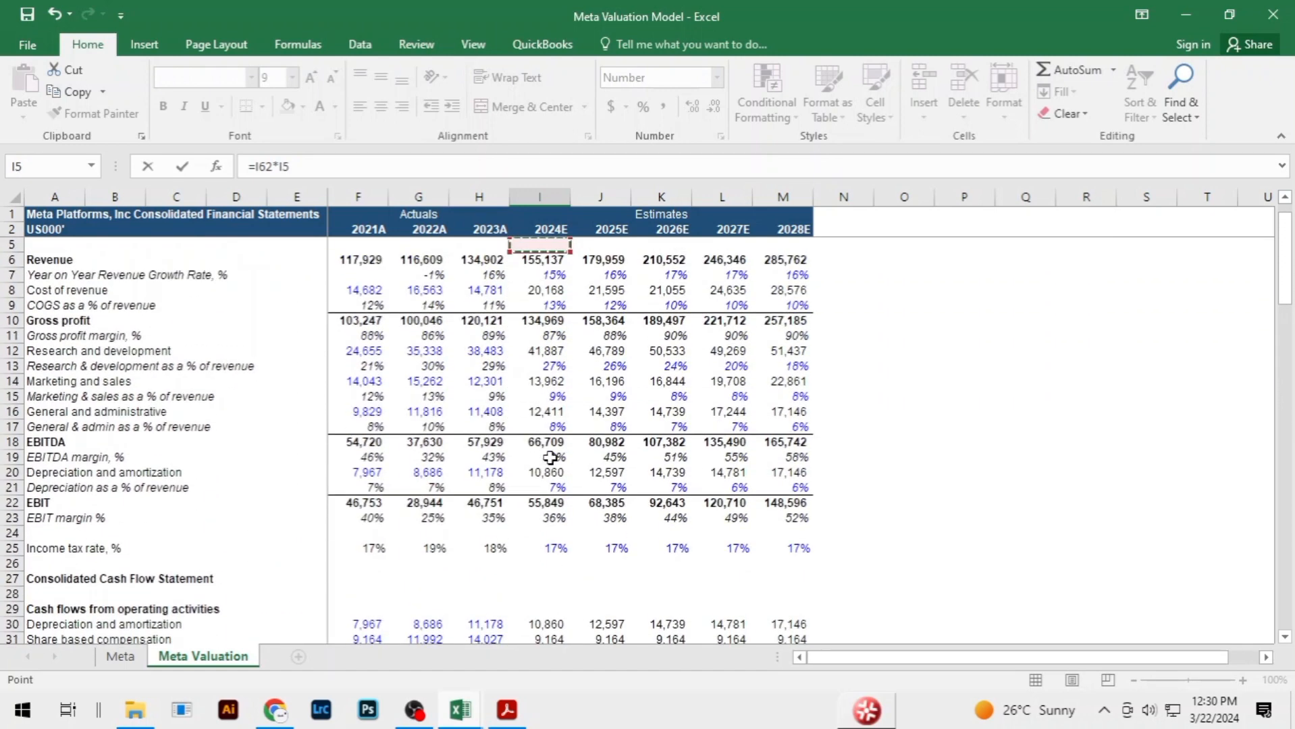
{"action": "key", "text": "Down"}
{"action": "key", "text": "ctrl+Return"}
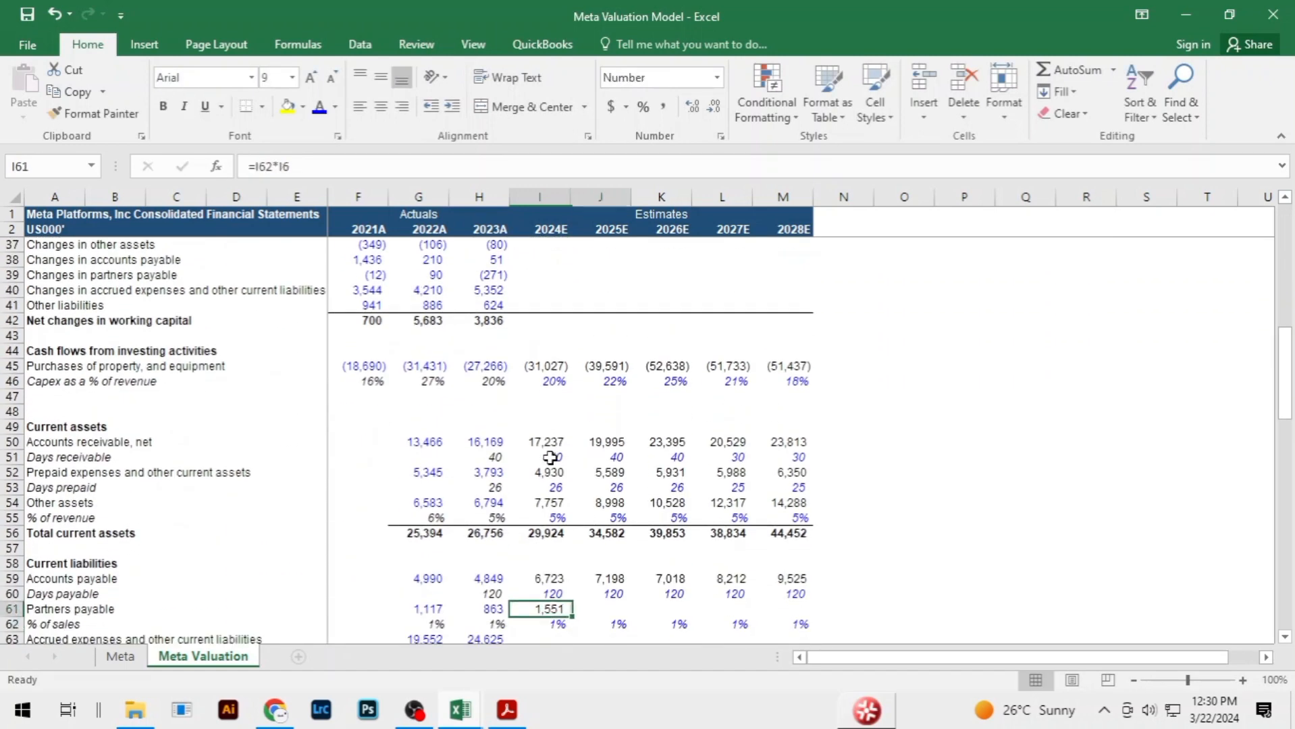
Fill the 2024E partners payable formula across row 61 through 2028E
{"action": "key", "text": "shift+Right"}
{"action": "key", "text": "shift+Right"}
{"action": "key", "text": "shift+Right"}
{"action": "key", "text": "shift+Right"}
{"action": "key", "text": "ctrl+r"}
Forecast 2024E accrued expenses in I63 from days accrued and the three operating expense lines, using =I64/360*SUM(I12,I14,I16)
{"action": "key", "text": "Down"}
{"action": "key", "text": "Down"}
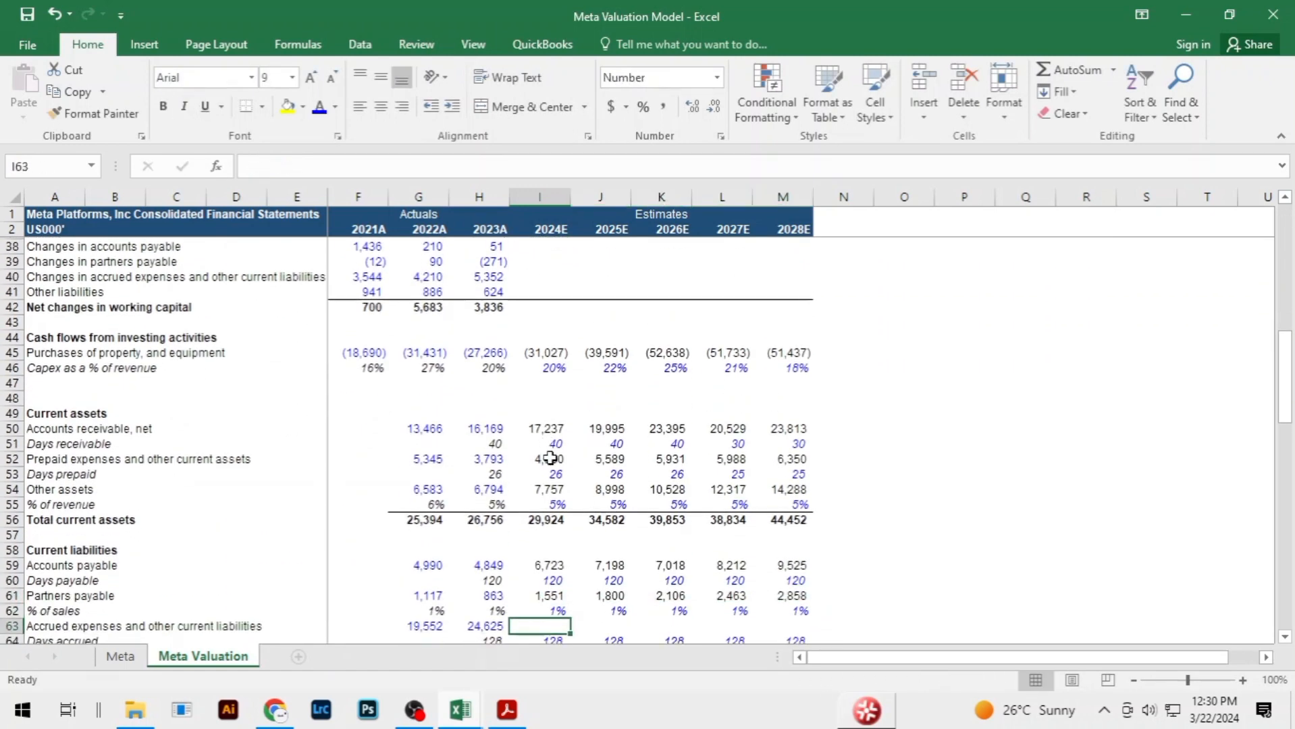
{"action": "type", "text": "="}
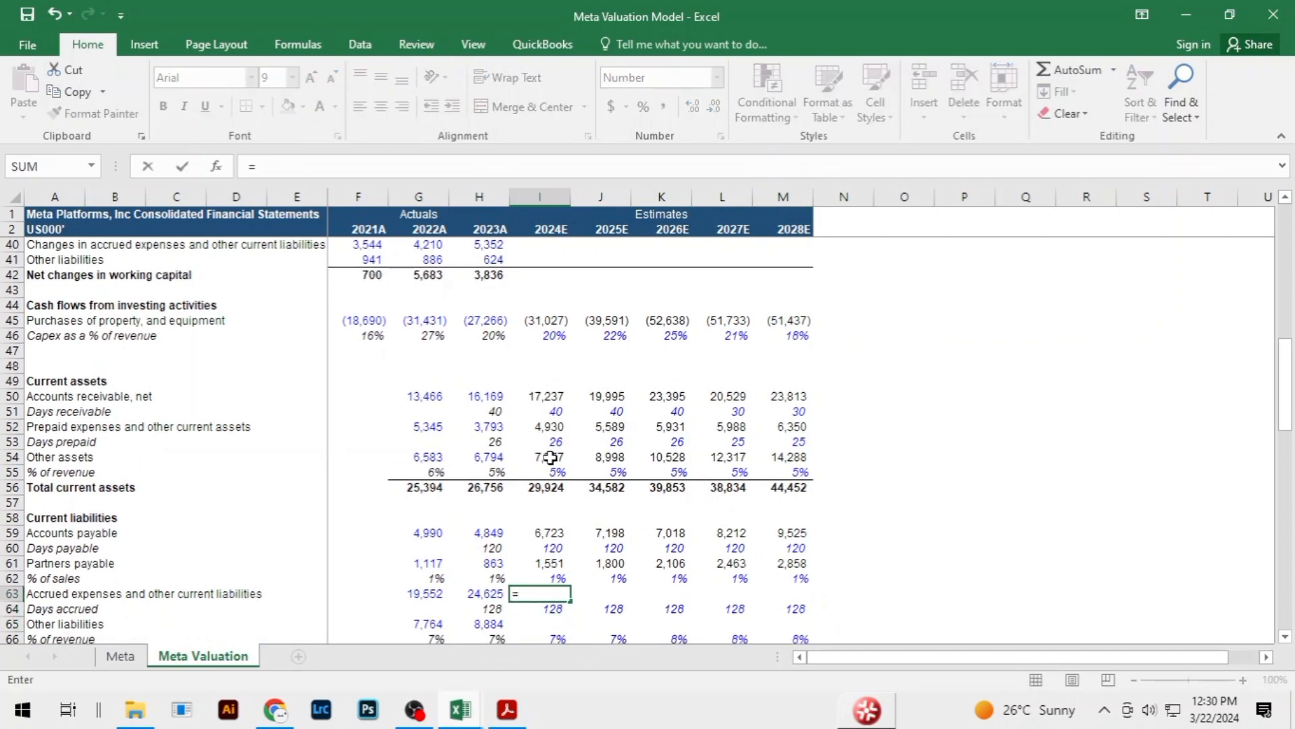
{"action": "key", "text": "Down"}
{"action": "type", "text": "/"}
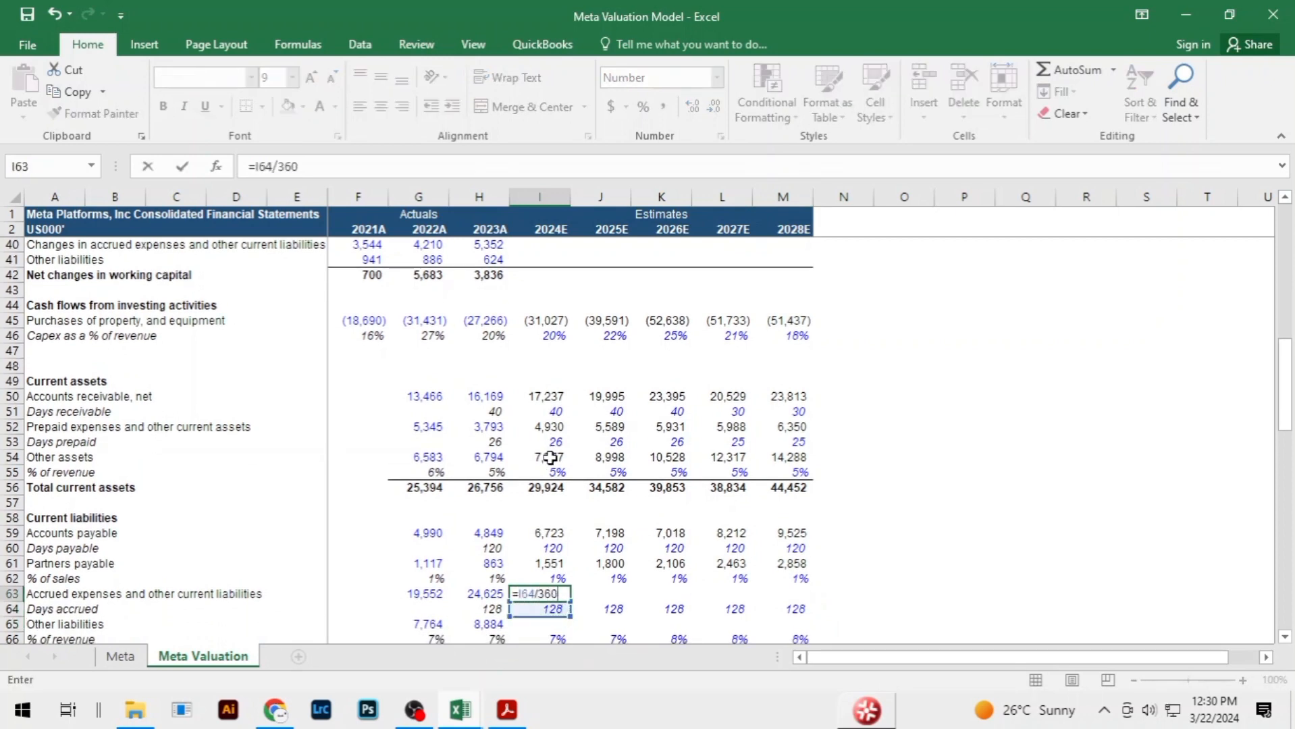
{"action": "type", "text": "360*sum("}
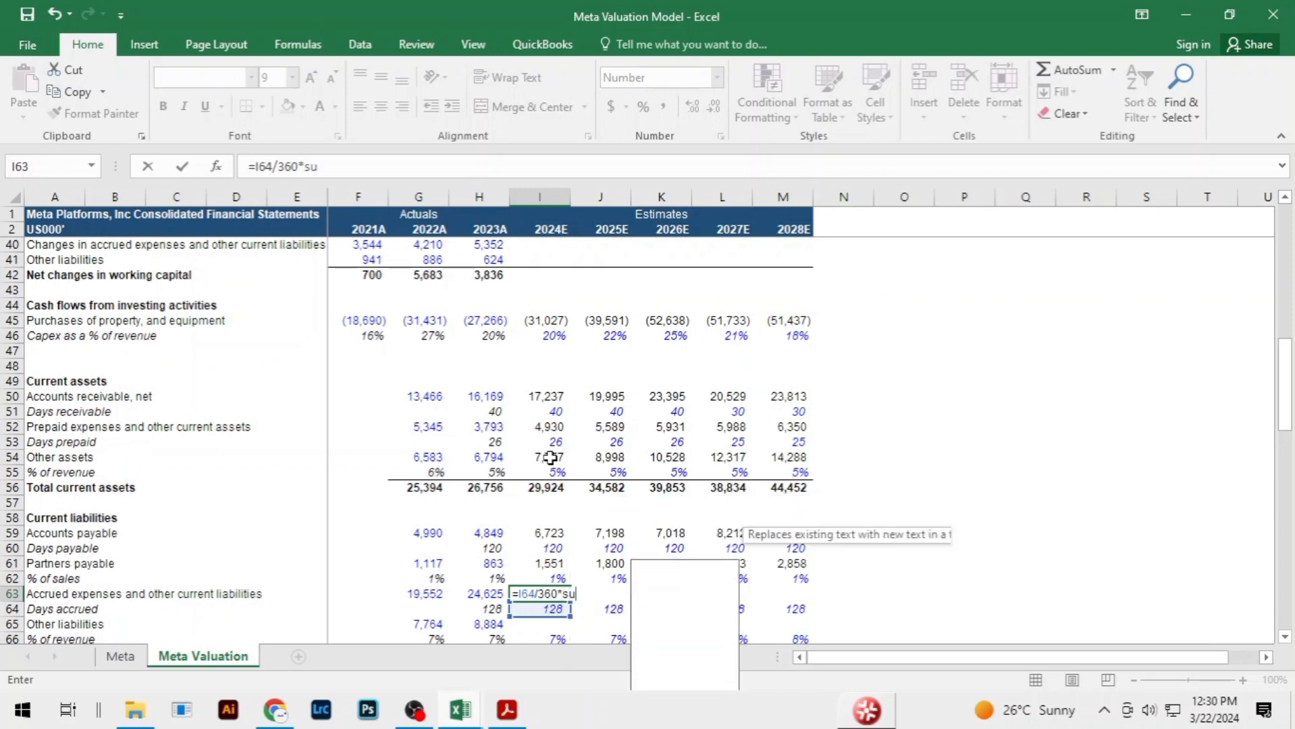
{"action": "key", "text": "Up"}
{"action": "key", "text": "Up"}
{"action": "key", "text": "Up"}
{"action": "key", "text": "Up"}
{"action": "key", "text": "Up"}
{"action": "key", "text": "Up"}
{"action": "key", "text": "Up"}
{"action": "key", "text": "Up"}
{"action": "key", "text": "Up"}
{"action": "key", "text": "Up"}
{"action": "key", "text": "Up"}
{"action": "key", "text": "Up"}
{"action": "key", "text": "Up"}
{"action": "key", "text": "Up"}
{"action": "key", "text": "Up"}
{"action": "key", "text": "Up"}
{"action": "key", "text": "Up"}
{"action": "key", "text": "Up"}
{"action": "key", "text": "Up"}
{"action": "key", "text": "Up"}
{"action": "key", "text": "Up"}
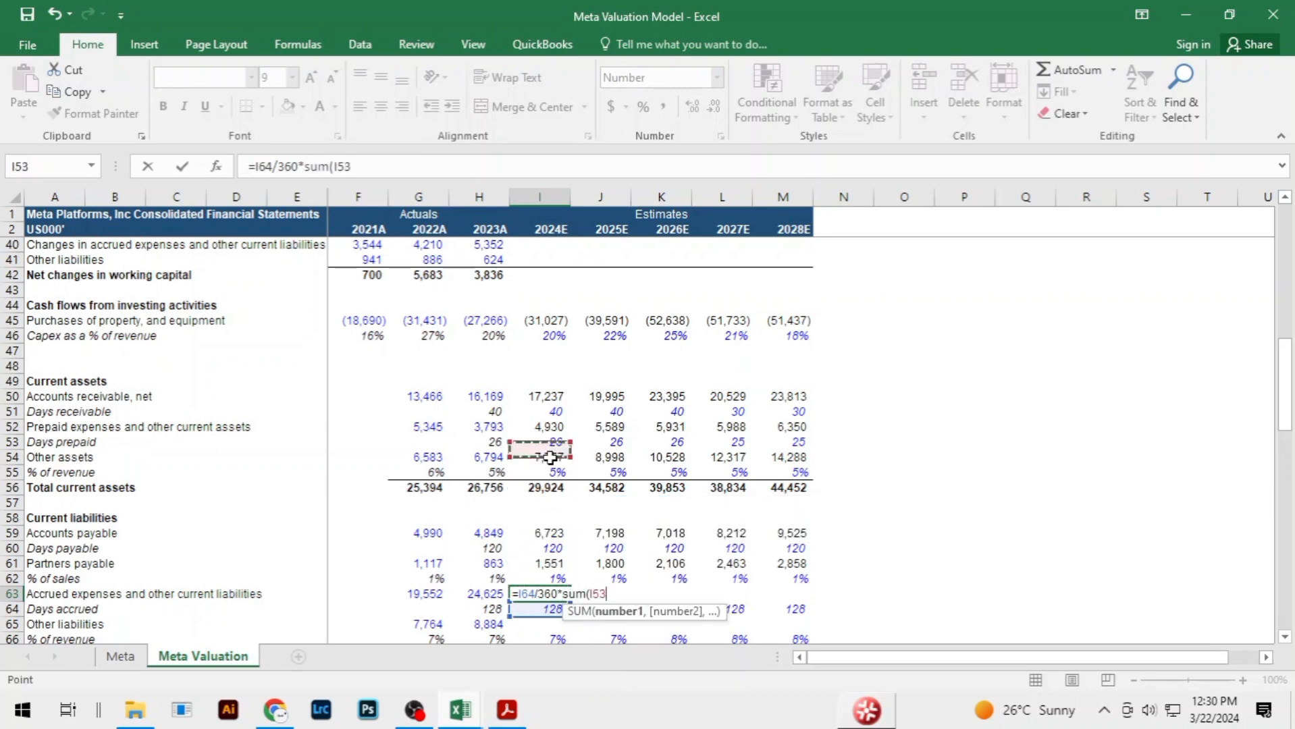
{"action": "key", "text": "Up"}
{"action": "key", "text": "Up"}
{"action": "key", "text": "Up"}
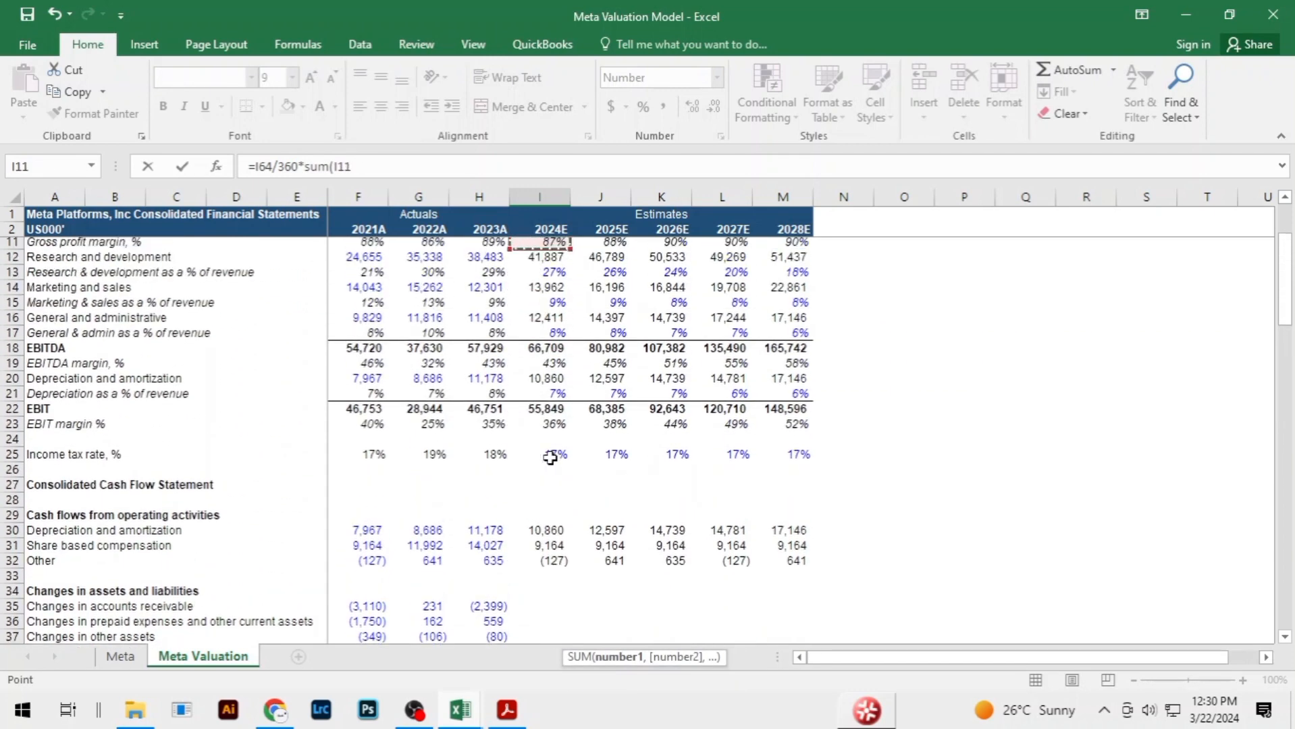
{"action": "key", "text": "Down"}
{"action": "key", "text": "Down"}
{"action": "key", "text": "Down"}
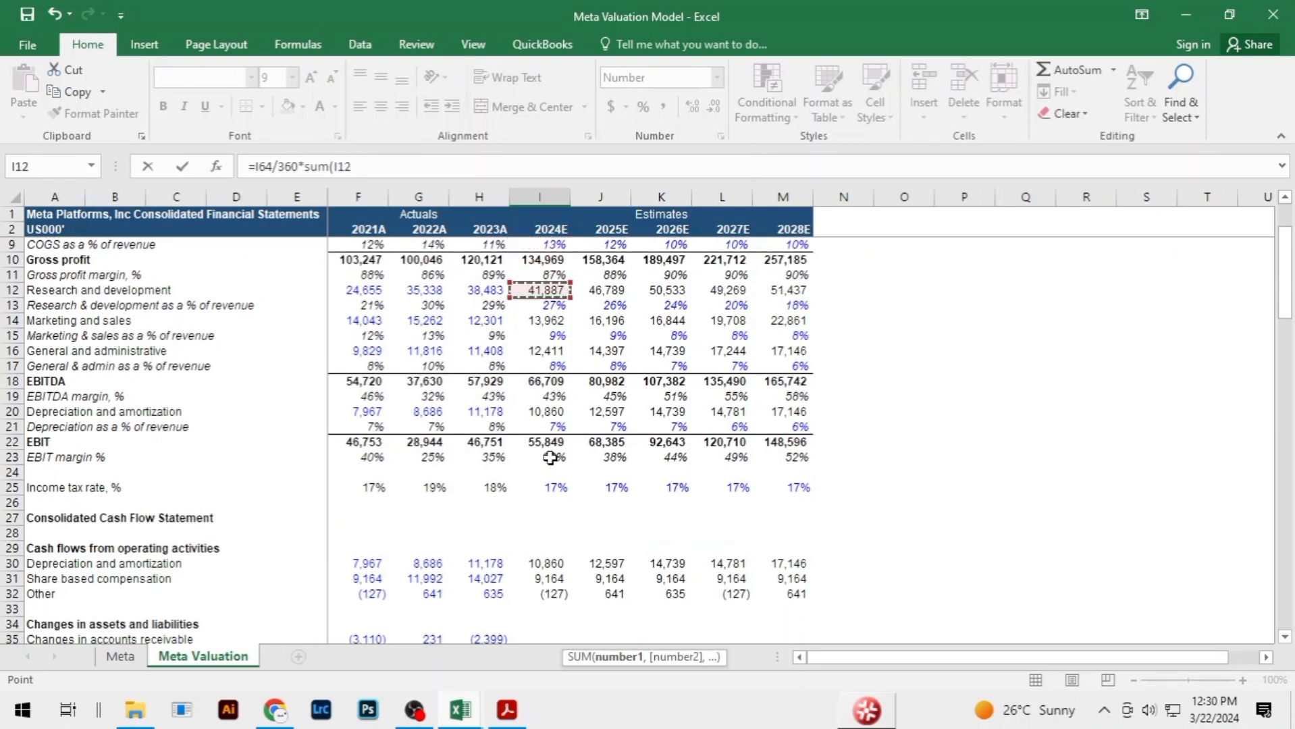
{"action": "type", "text": ","}
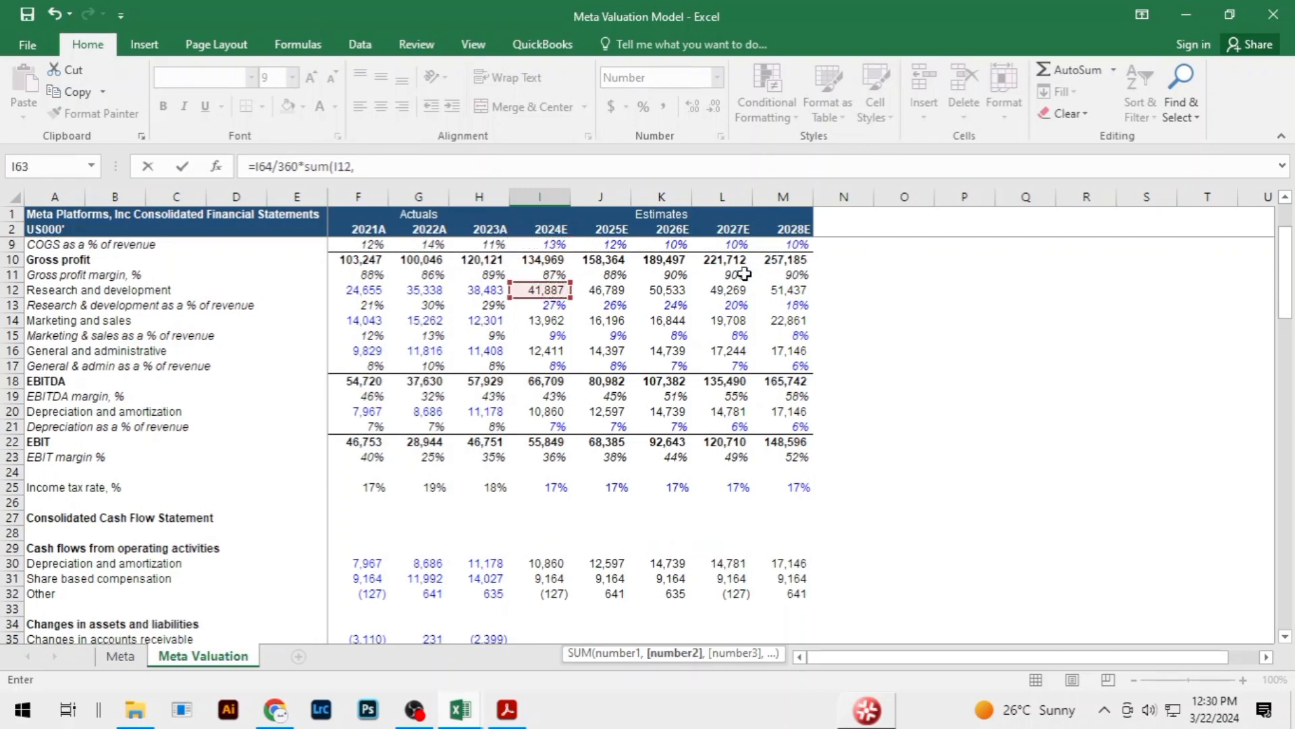
{"action": "left_click", "coordinate": [555, 321]}
{"action": "type", "text": ","}
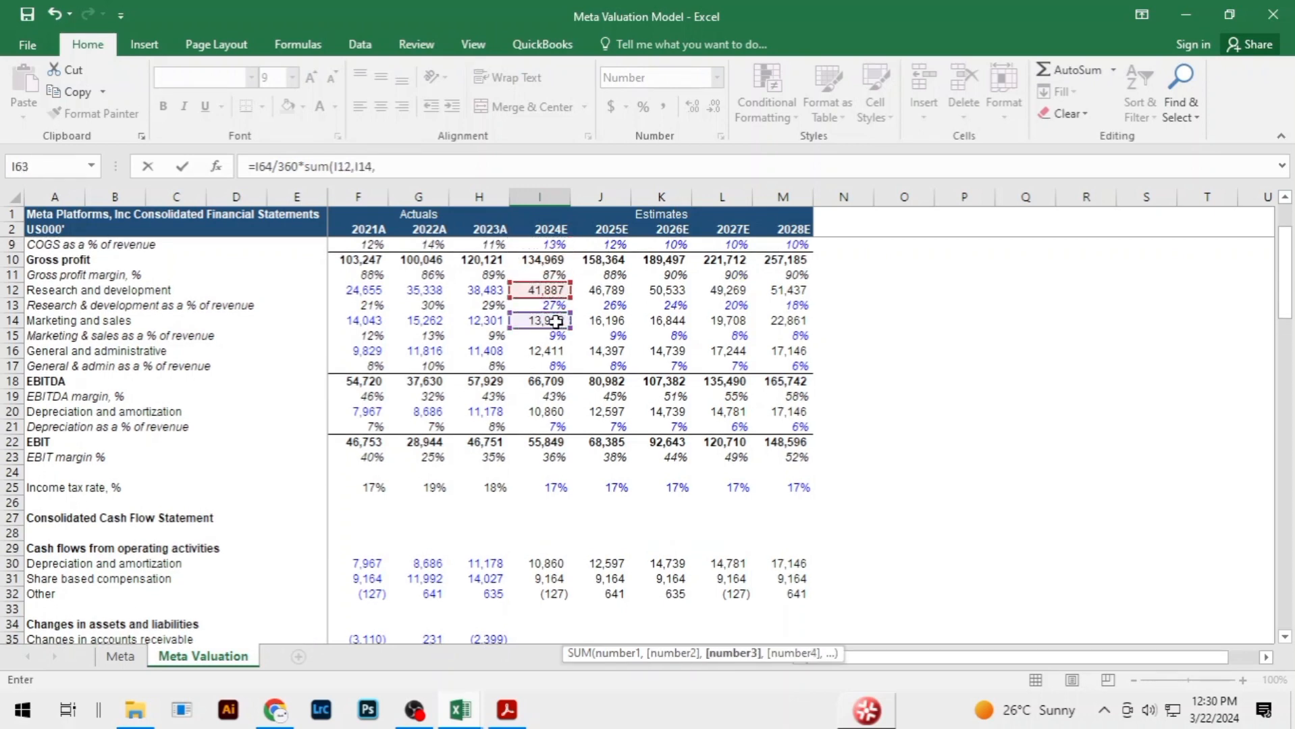
{"action": "left_click", "coordinate": [557, 350]}
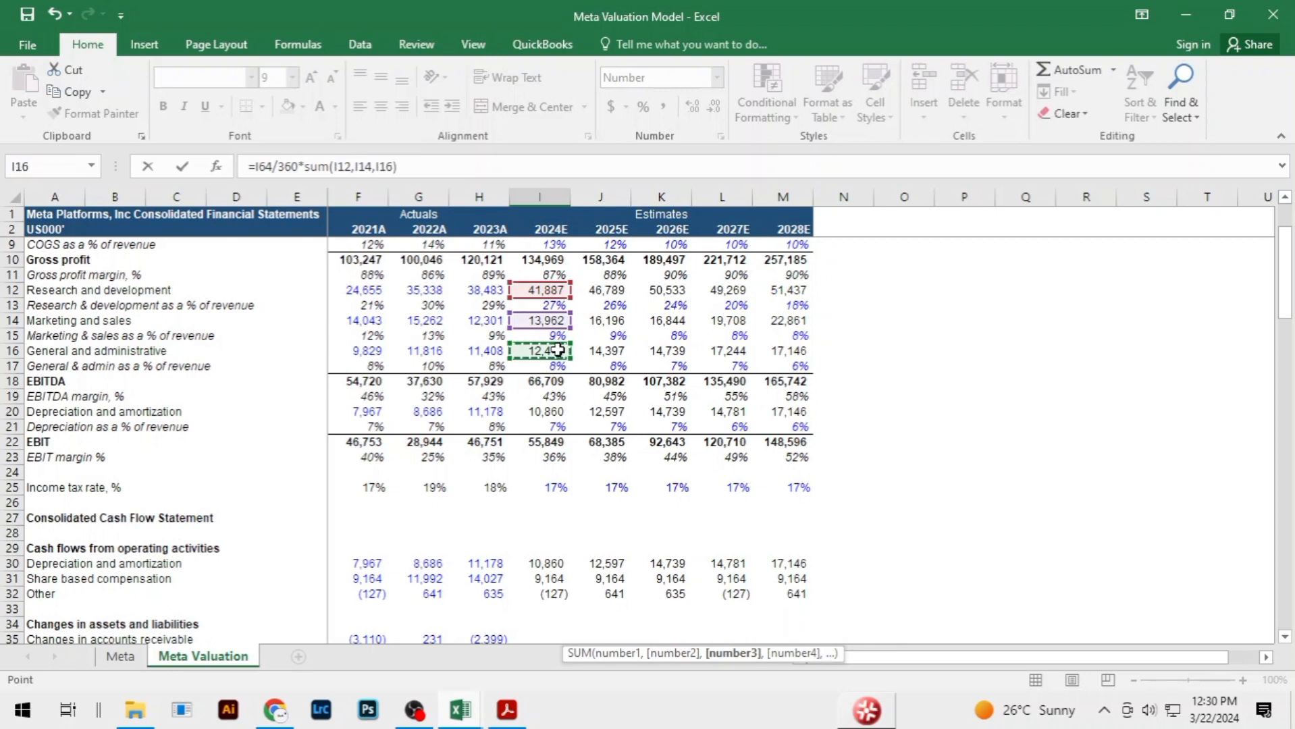
{"action": "key", "text": "ctrl+Return"}
Fill the 2024E accrued expenses and other current liabilities formula across row 63 through 2028E
{"action": "key", "text": "shift+Right"}
{"action": "key", "text": "shift+Right"}
{"action": "key", "text": "shift+Right"}
{"action": "key", "text": "shift+Right"}
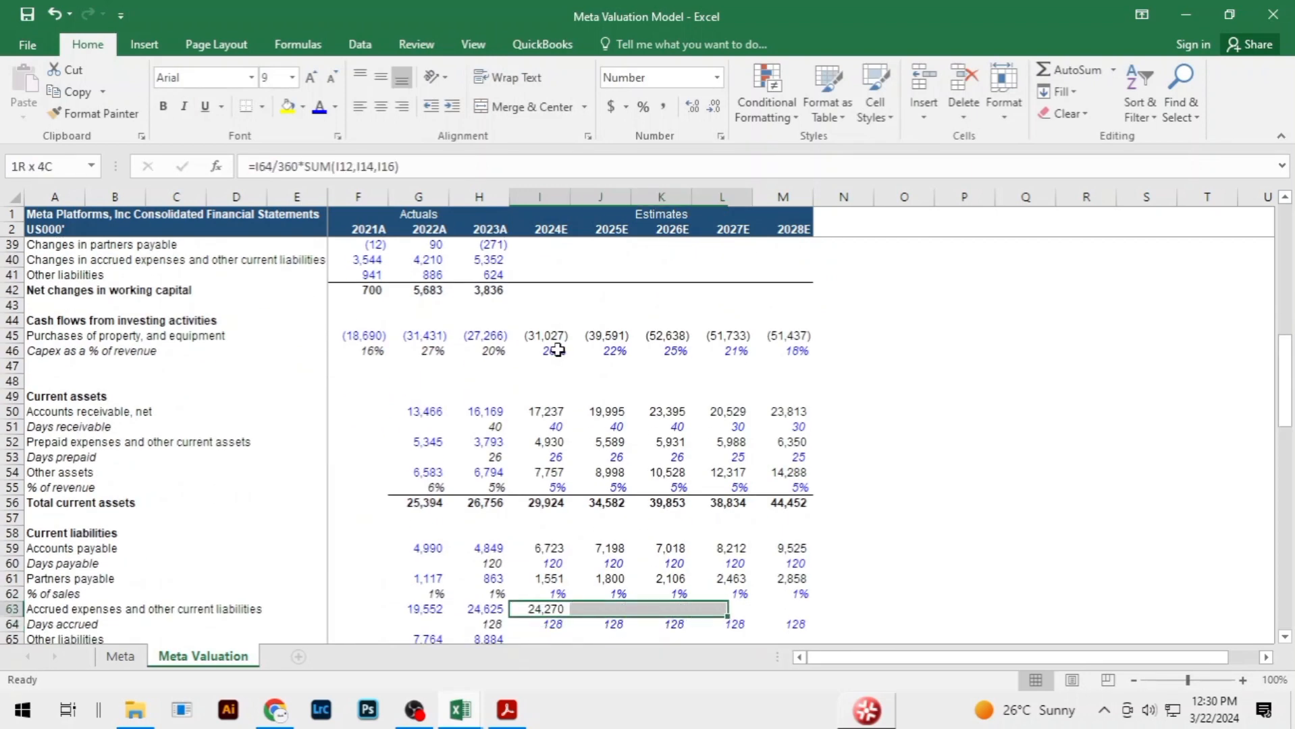
{"action": "key", "text": "ctrl+r"}
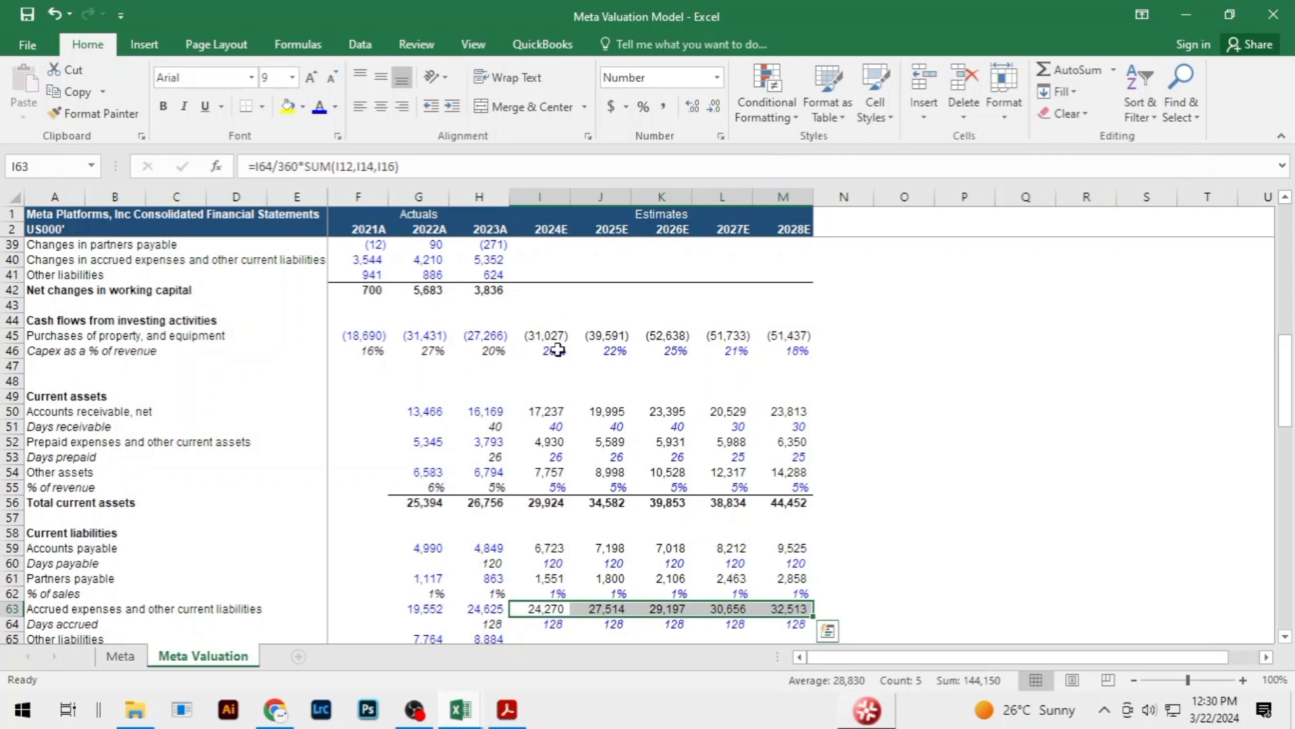
Forecast 2024E other liabilities in I65 as the percentage of revenue times revenue, using =I66*I6
{"action": "left_click", "coordinate": [674, 517]}
{"action": "scroll", "coordinate": [674, 523], "scroll_direction": "down", "scroll_amount": 5}
{"action": "left_click", "coordinate": [551, 414]}
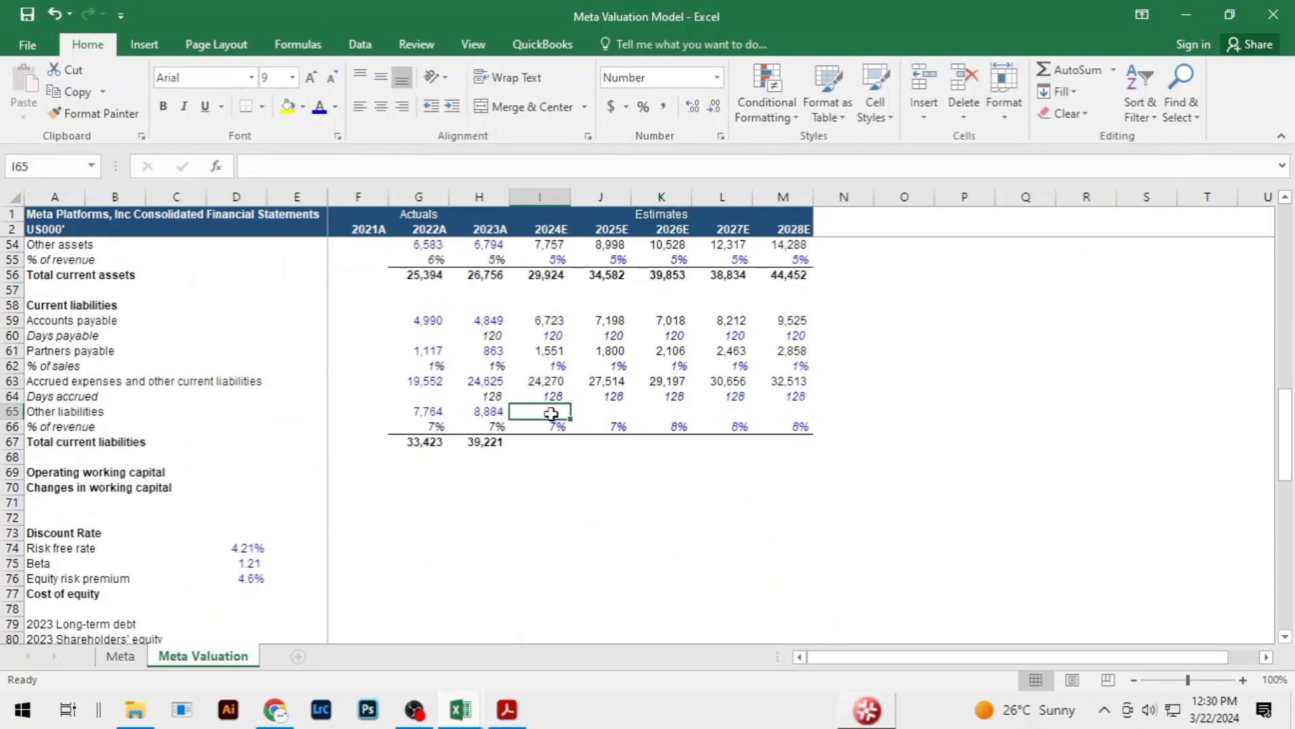
{"action": "type", "text": "="}
{"action": "key", "text": "Down"}
{"action": "type", "text": "*"}
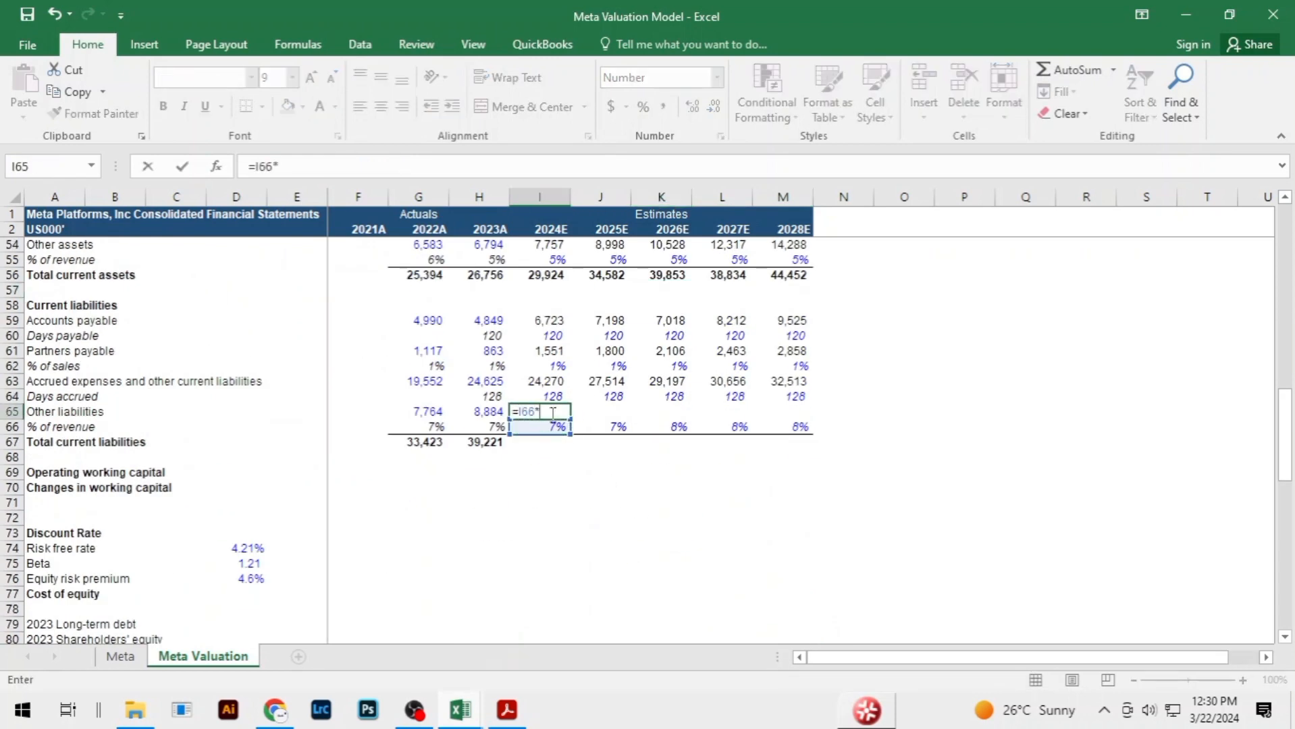
{"action": "scroll", "coordinate": [552, 413], "scroll_direction": "up", "scroll_amount": 17}
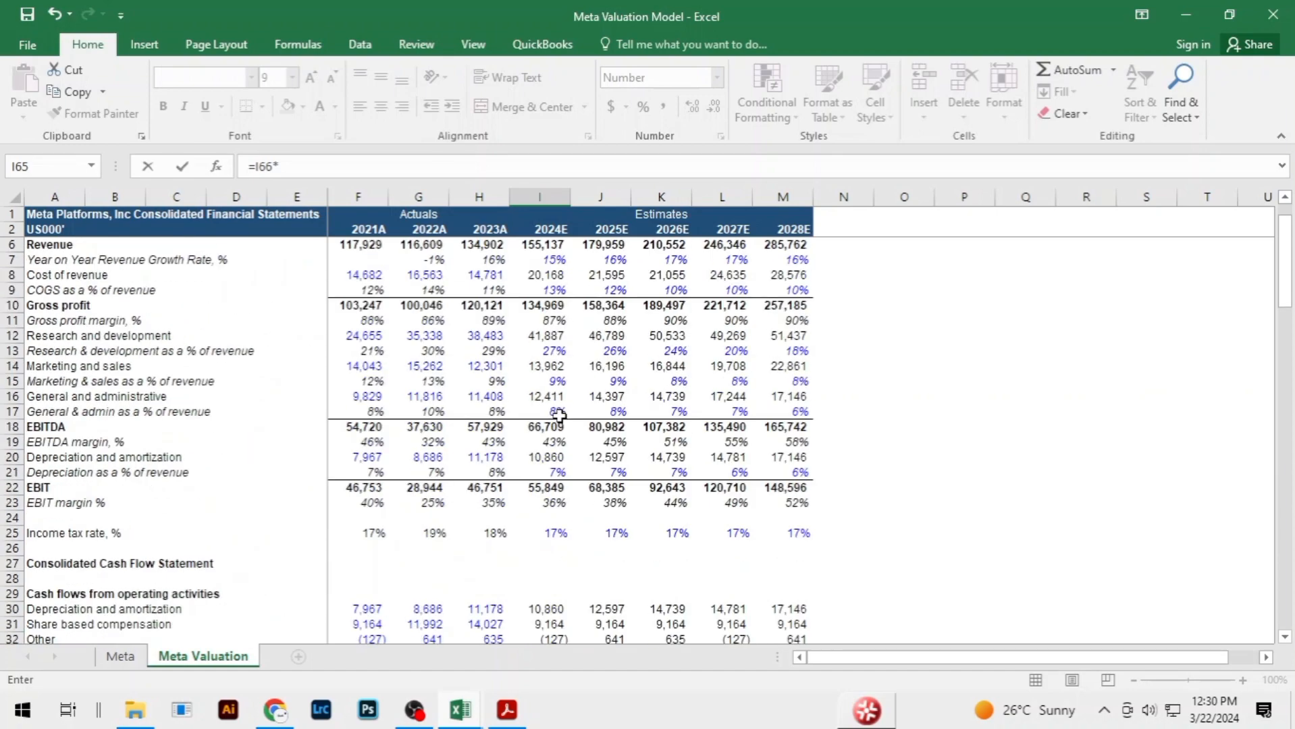
{"action": "left_click", "coordinate": [556, 294]}
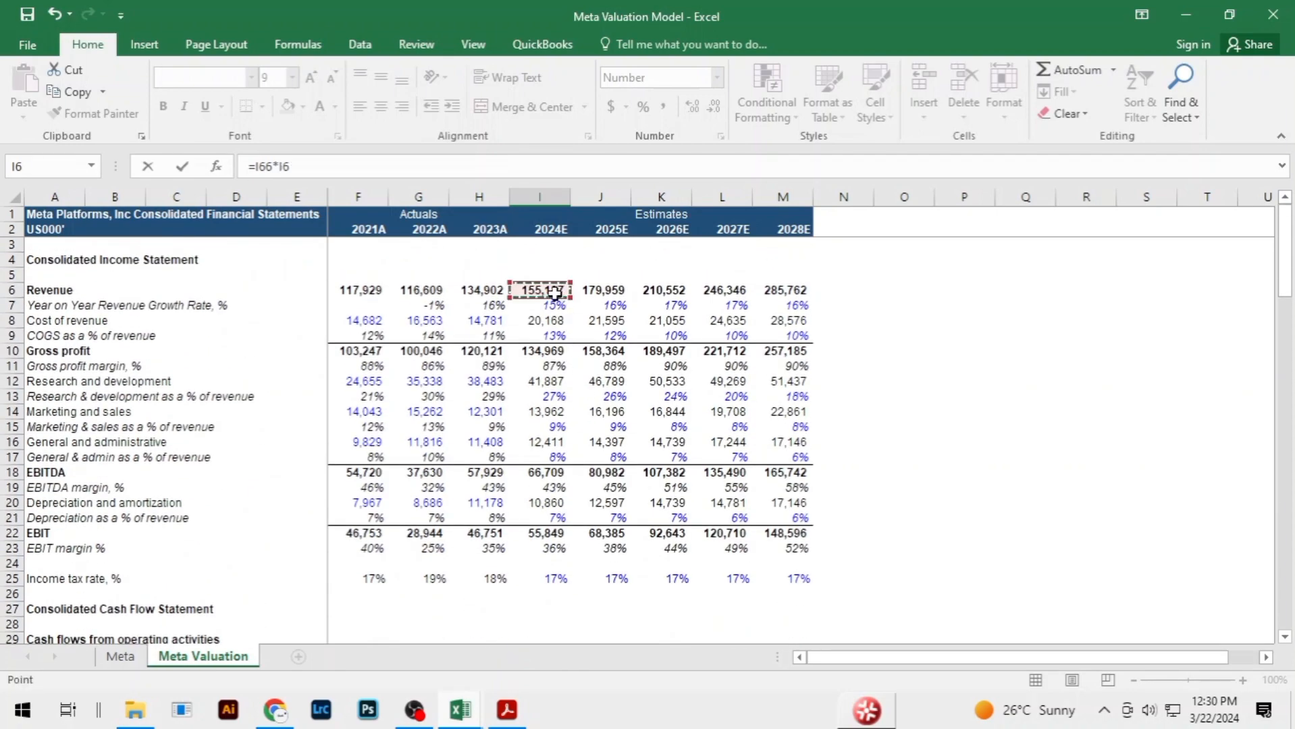
{"action": "key", "text": "Return"}
Fill the 2024E other liabilities formula across row 65 through 2028E
{"action": "key", "text": "Up"}
{"action": "key", "text": "shift+Right"}
{"action": "key", "text": "shift+Right"}
{"action": "key", "text": "shift+Right"}
{"action": "key", "text": "shift+Right"}
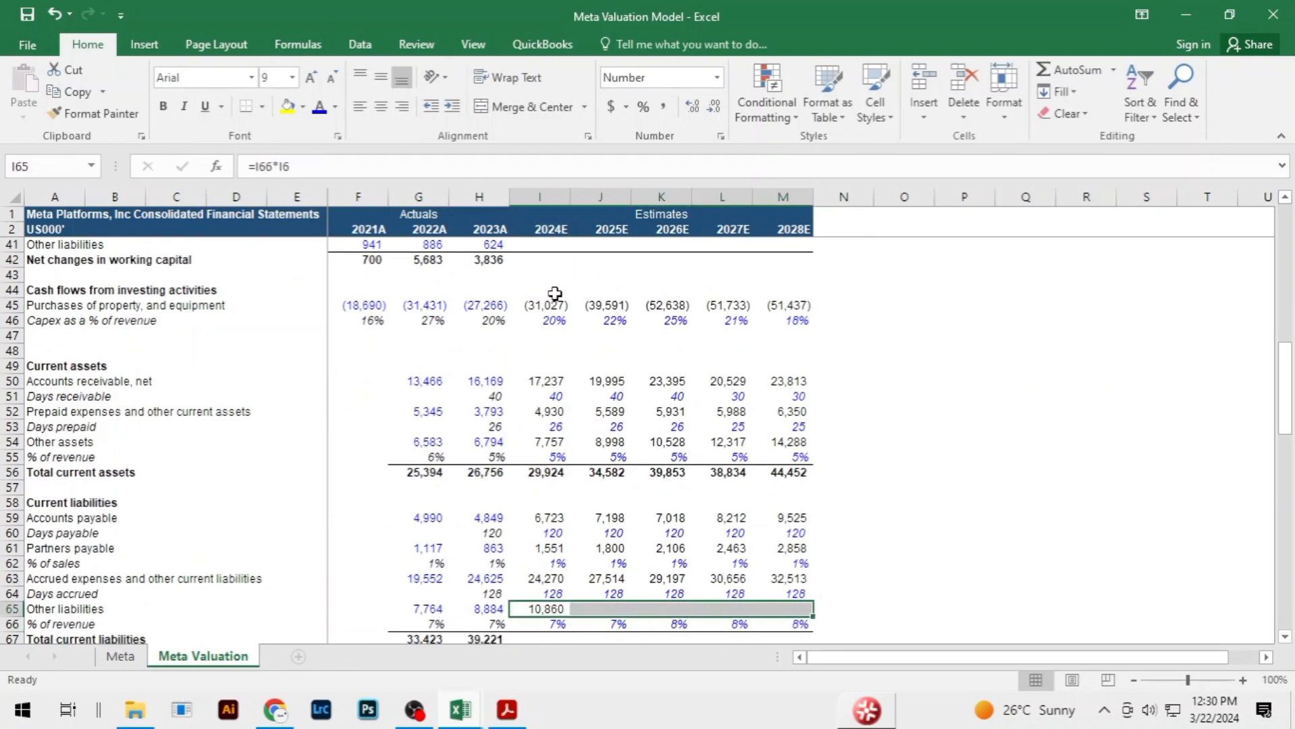
{"action": "key", "text": "ctrl+r"}
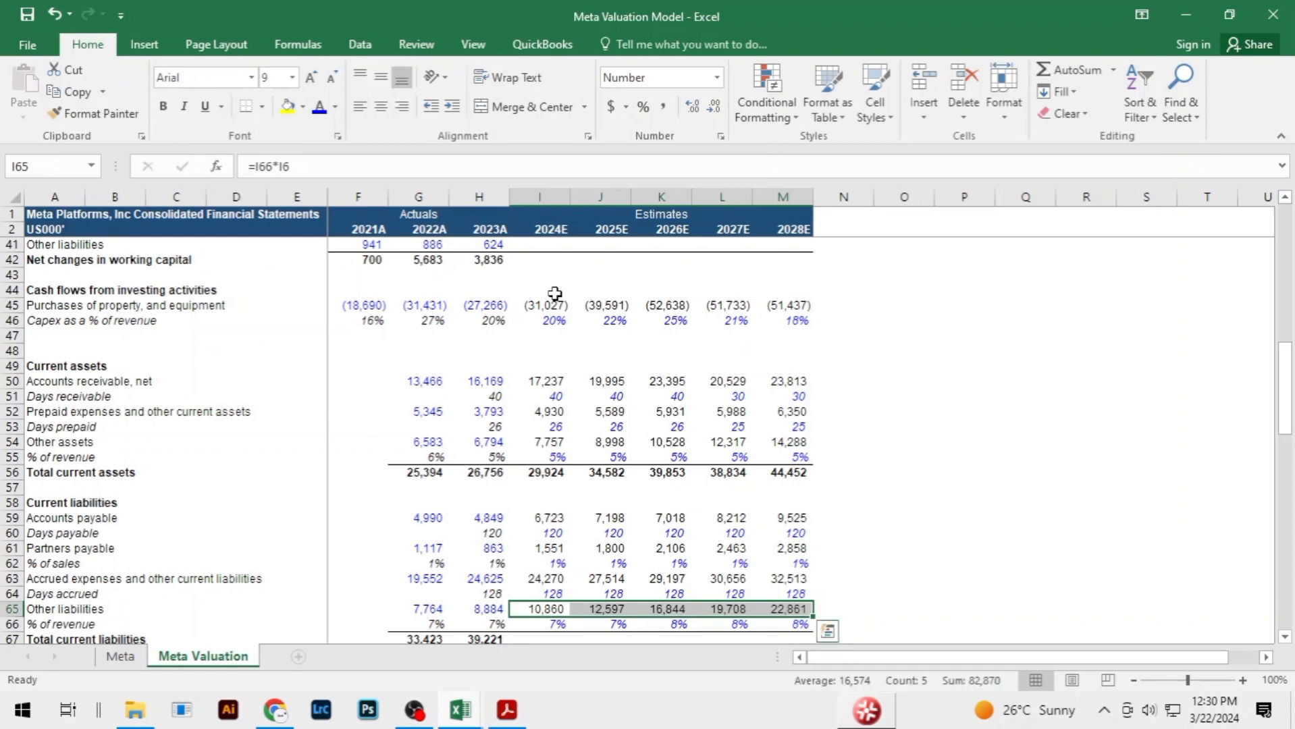
Fill the 2023A total current liabilities formula across row 67 through 2028E
{"action": "left_click", "coordinate": [598, 486]}
{"action": "scroll", "coordinate": [712, 409], "scroll_direction": "down", "scroll_amount": 2}
{"action": "left_click", "coordinate": [486, 548]}
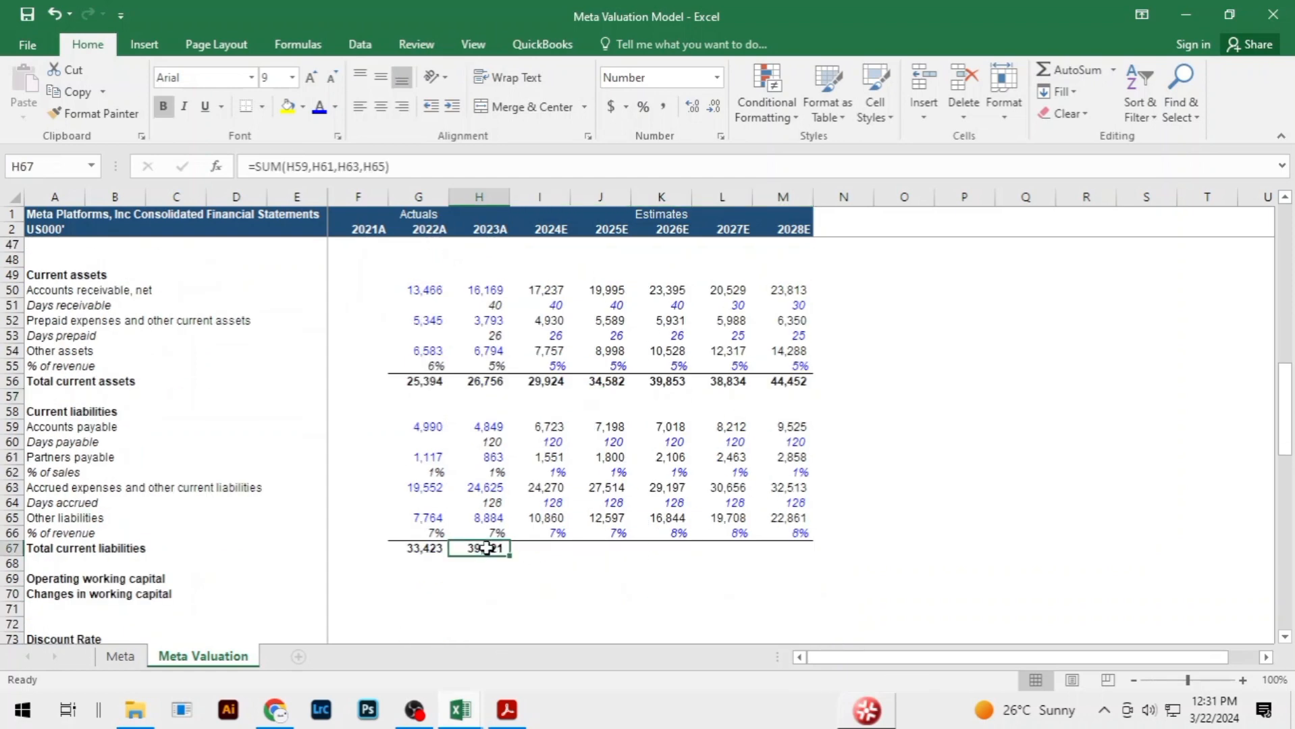
{"action": "key", "text": "shift+Right"}
{"action": "key", "text": "shift+Right"}
{"action": "key", "text": "shift+Right"}
{"action": "key", "text": "shift+Right"}
{"action": "key", "text": "shift+Right"}
{"action": "key", "text": "ctrl+r"}
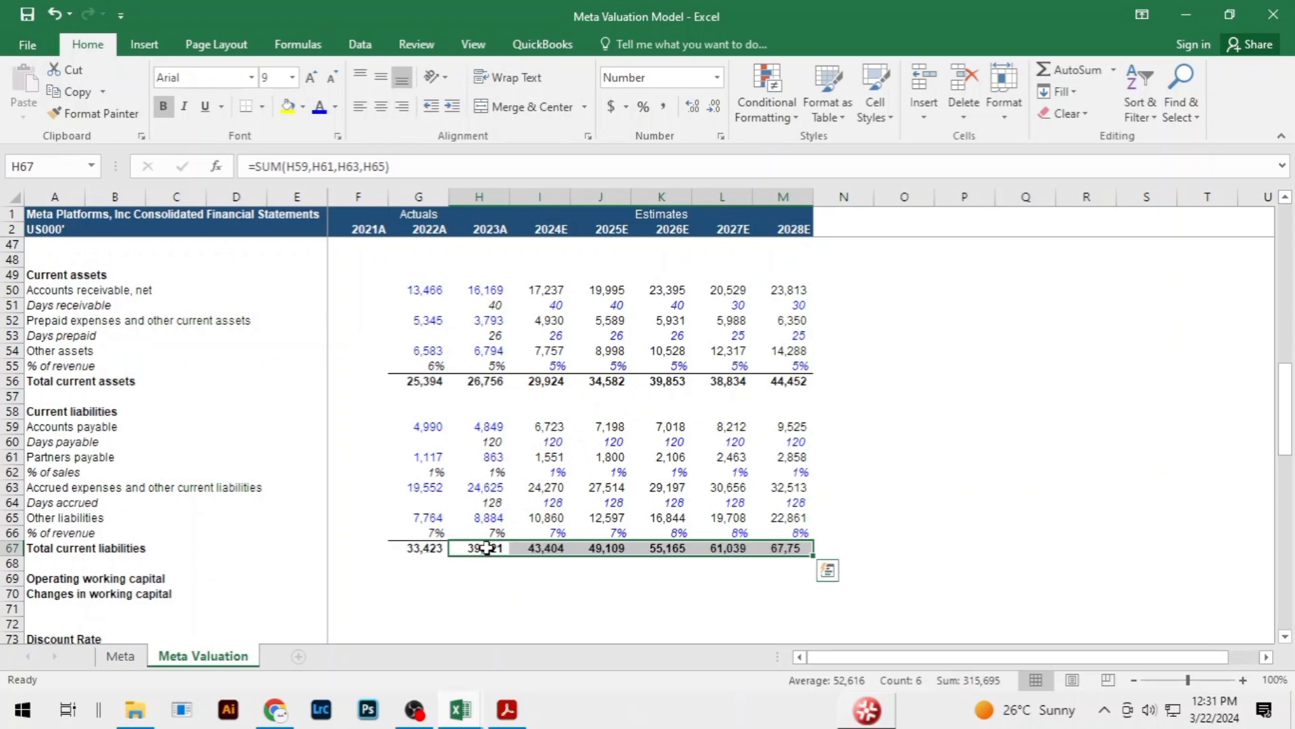
{"action": "left_click", "coordinate": [533, 606]}
{"action": "left_click", "coordinate": [946, 489]}
{"action": "scroll", "coordinate": [939, 488], "scroll_direction": "down", "scroll_amount": 6}
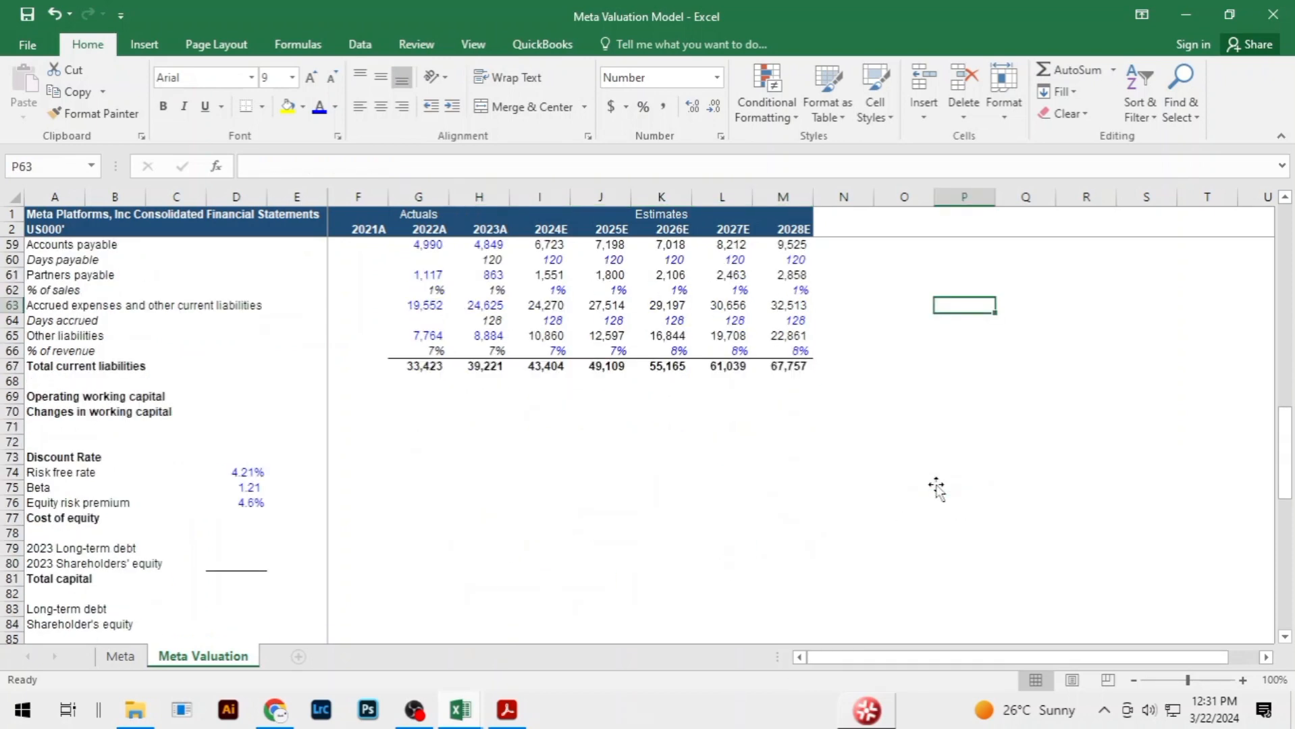
{"action": "left_click", "coordinate": [602, 447]}
{"action": "left_click", "coordinate": [609, 390]}
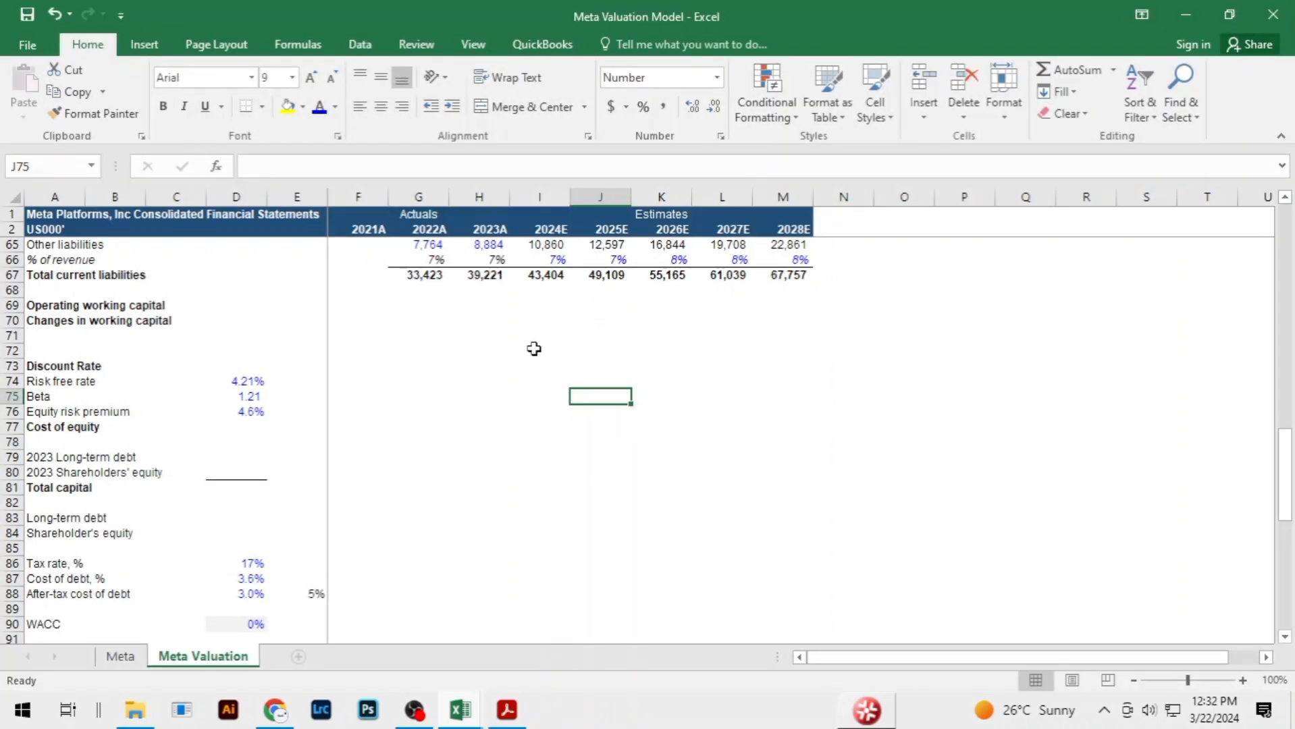
{"action": "left_click", "coordinate": [534, 348]}
{"action": "left_click", "coordinate": [769, 345]}
Calculate 2022A operating working capital in G69 as total current assets minus total current liabilities, using =G56-G67
{"action": "scroll", "coordinate": [776, 358], "scroll_direction": "up", "scroll_amount": 5}
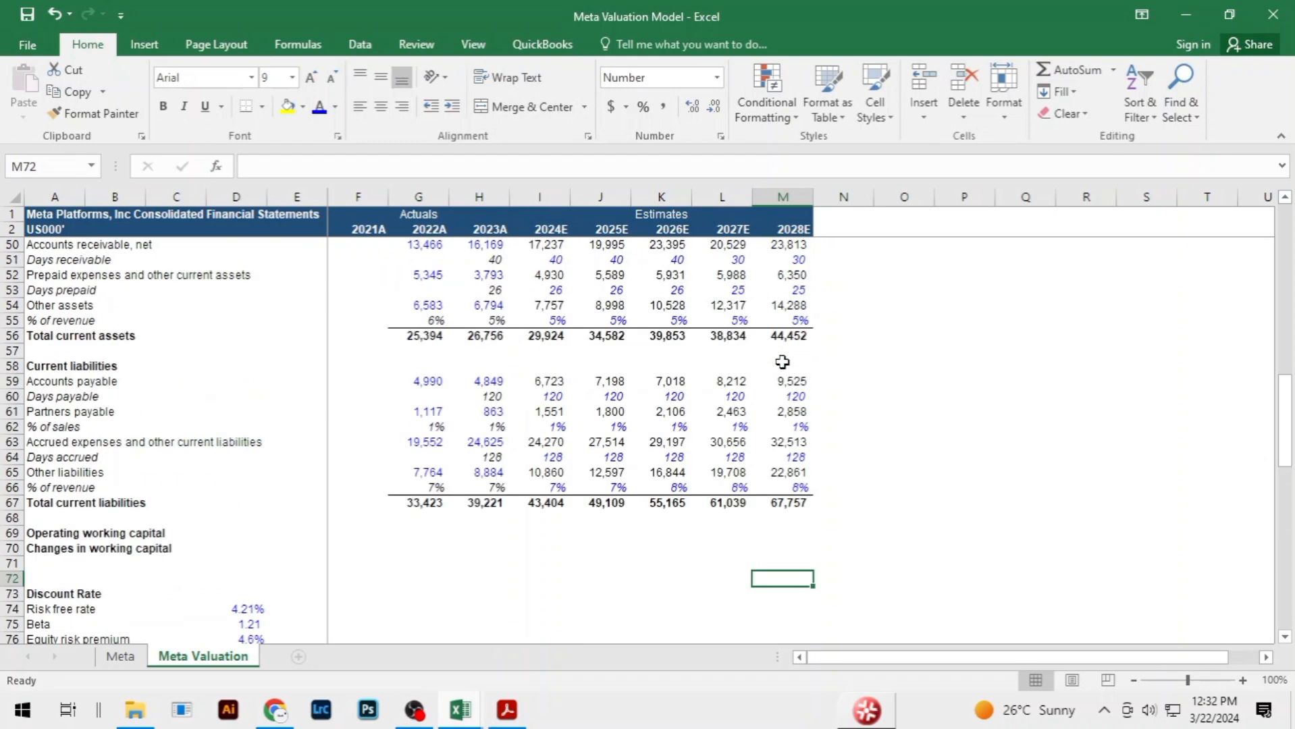
{"action": "scroll", "coordinate": [908, 446], "scroll_direction": "down", "scroll_amount": 1}
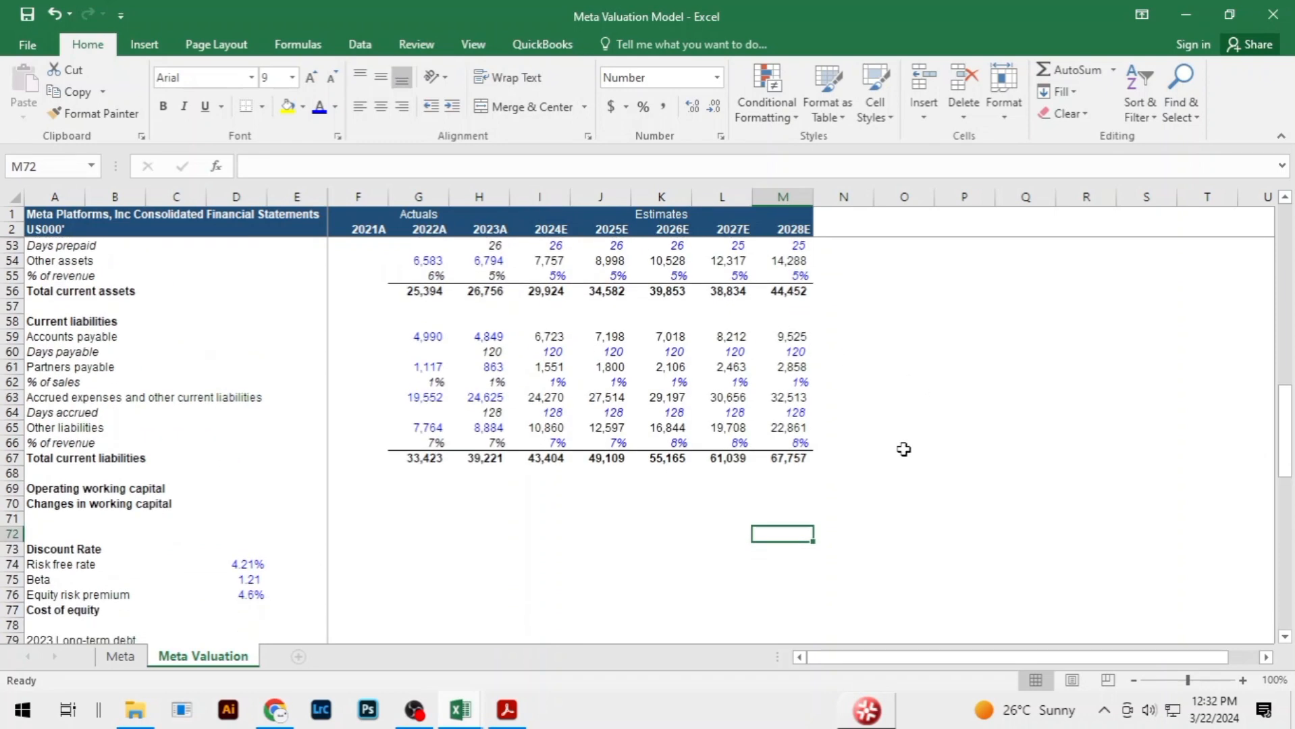
{"action": "left_click", "coordinate": [428, 488]}
{"action": "type", "text": "="}
{"action": "key", "text": "Up"}
{"action": "key", "text": "Up"}
{"action": "key", "text": "Up"}
{"action": "key", "text": "Up"}
{"action": "key", "text": "Up"}
{"action": "key", "text": "Up"}
{"action": "key", "text": "Up"}
{"action": "key", "text": "Up"}
{"action": "key", "text": "Up"}
{"action": "key", "text": "Up"}
{"action": "key", "text": "Up"}
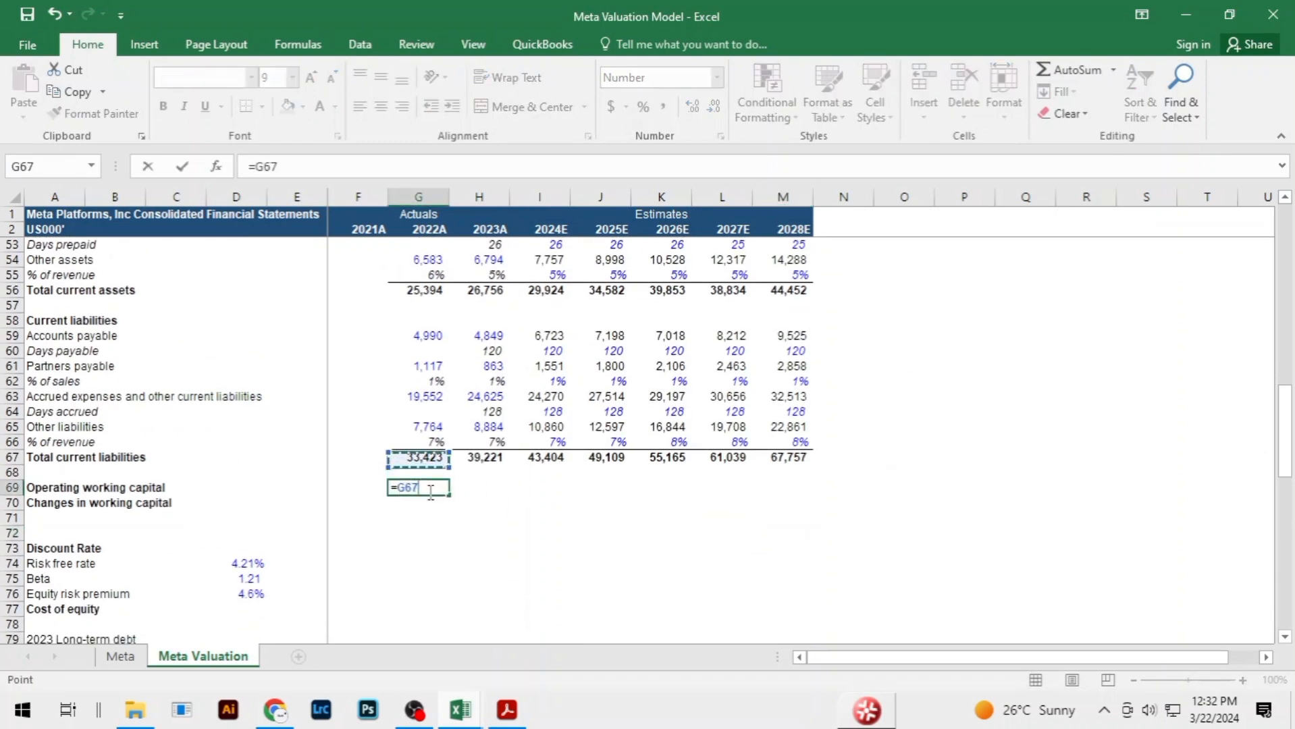
{"action": "key", "text": "Up"}
{"action": "key", "text": "Up"}
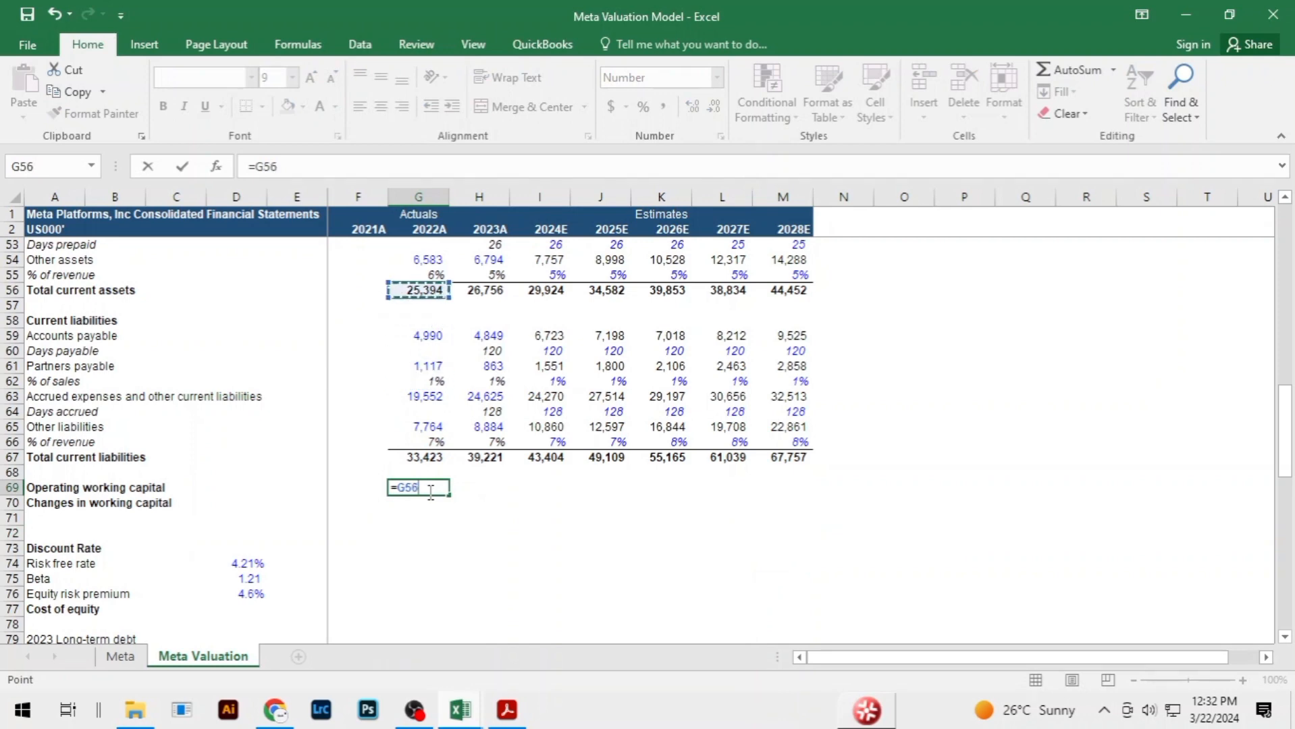
{"action": "type", "text": "-"}
{"action": "key", "text": "Up"}
{"action": "key", "text": "Up"}
{"action": "key", "text": "Return"}
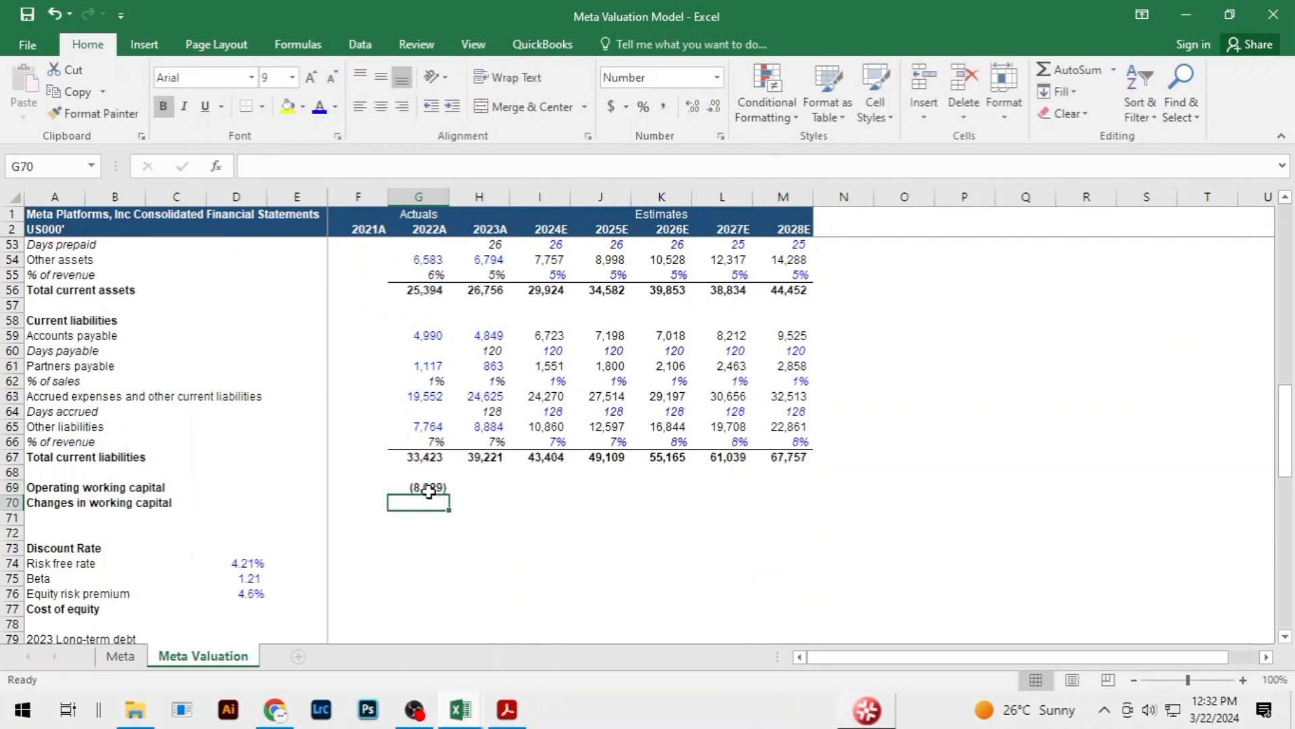
Fill the 2022A operating working capital formula across row 69 through 2028E
{"action": "key", "text": "Up"}
{"action": "key", "text": "shift+Right"}
{"action": "key", "text": "shift+Right"}
{"action": "key", "text": "shift+Right"}
{"action": "key", "text": "shift+Right"}
{"action": "key", "text": "shift+Right"}
{"action": "key", "text": "shift+Right"}
{"action": "key", "text": "ctrl+r"}
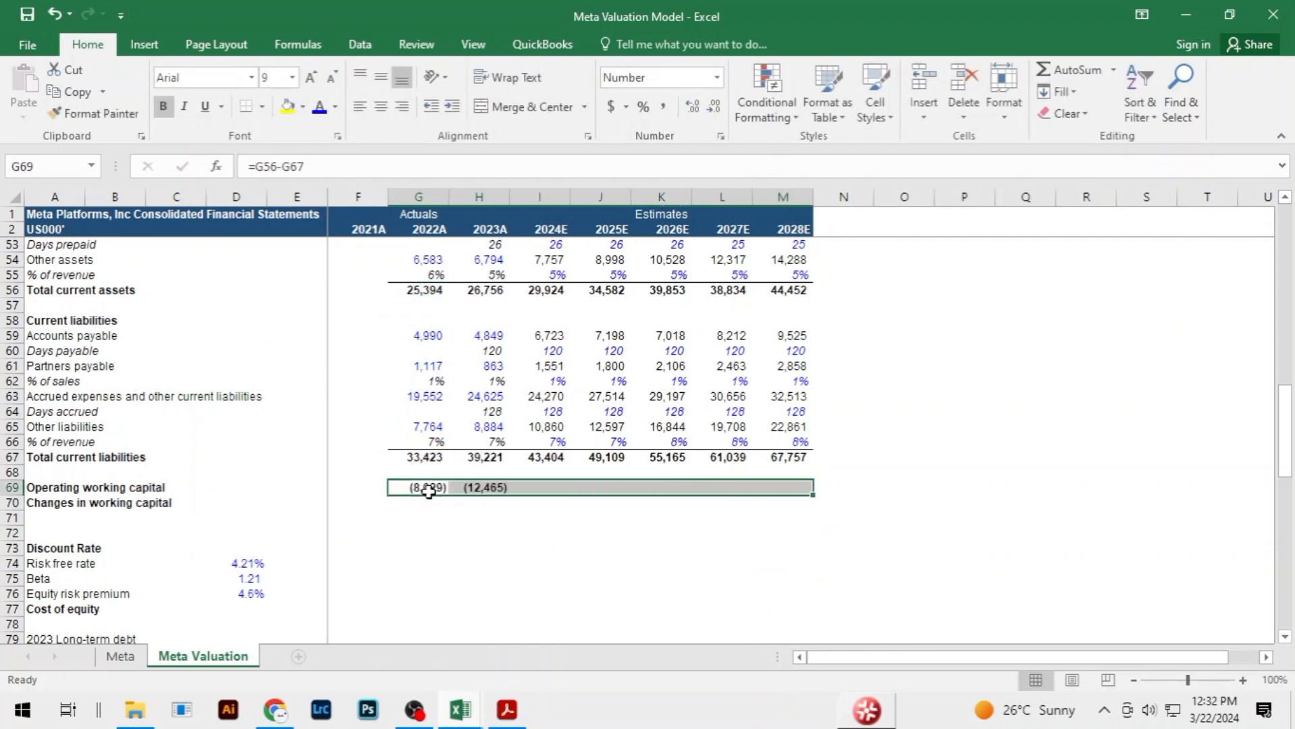
Calculate the 2024E change in working capital in I70 as the year-over-year difference in operating working capital, using =I69-H69
{"action": "key", "text": "Down"}
{"action": "key", "text": "Right"}
{"action": "key", "text": "Right"}
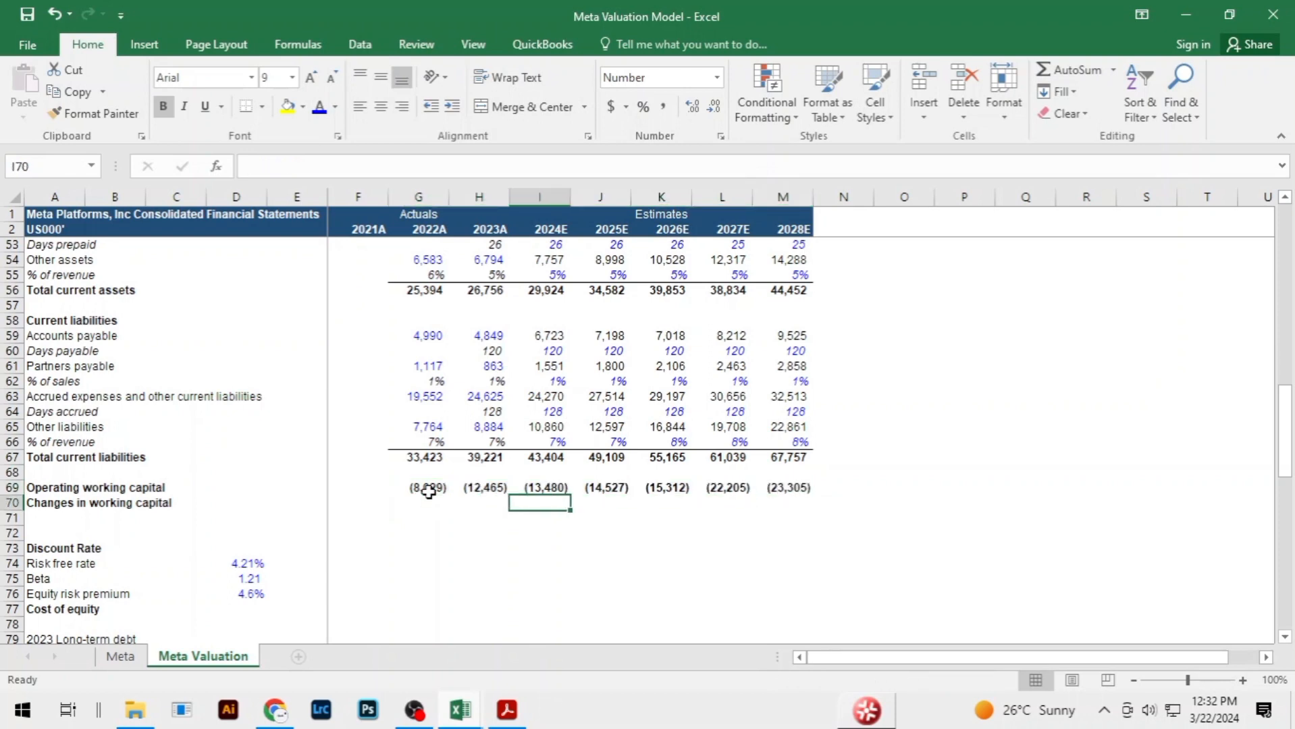
{"action": "type", "text": "="}
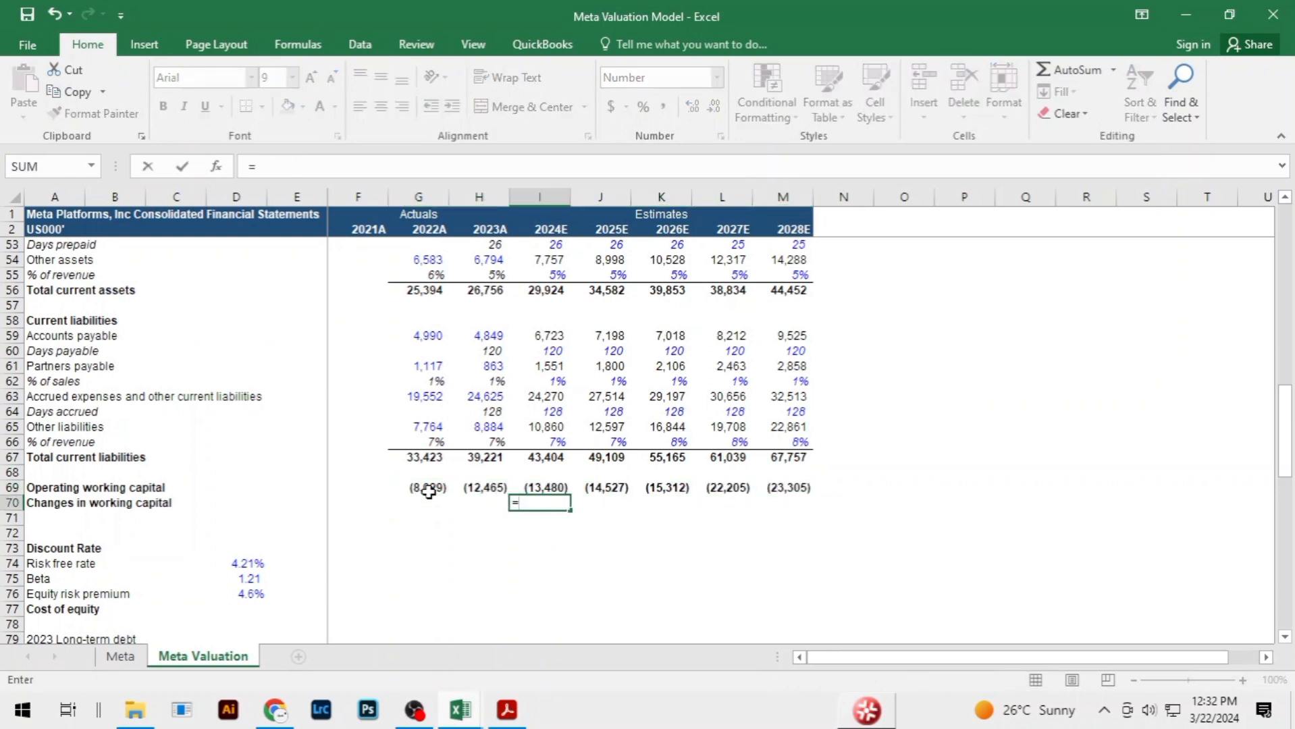
{"action": "key", "text": "Up"}
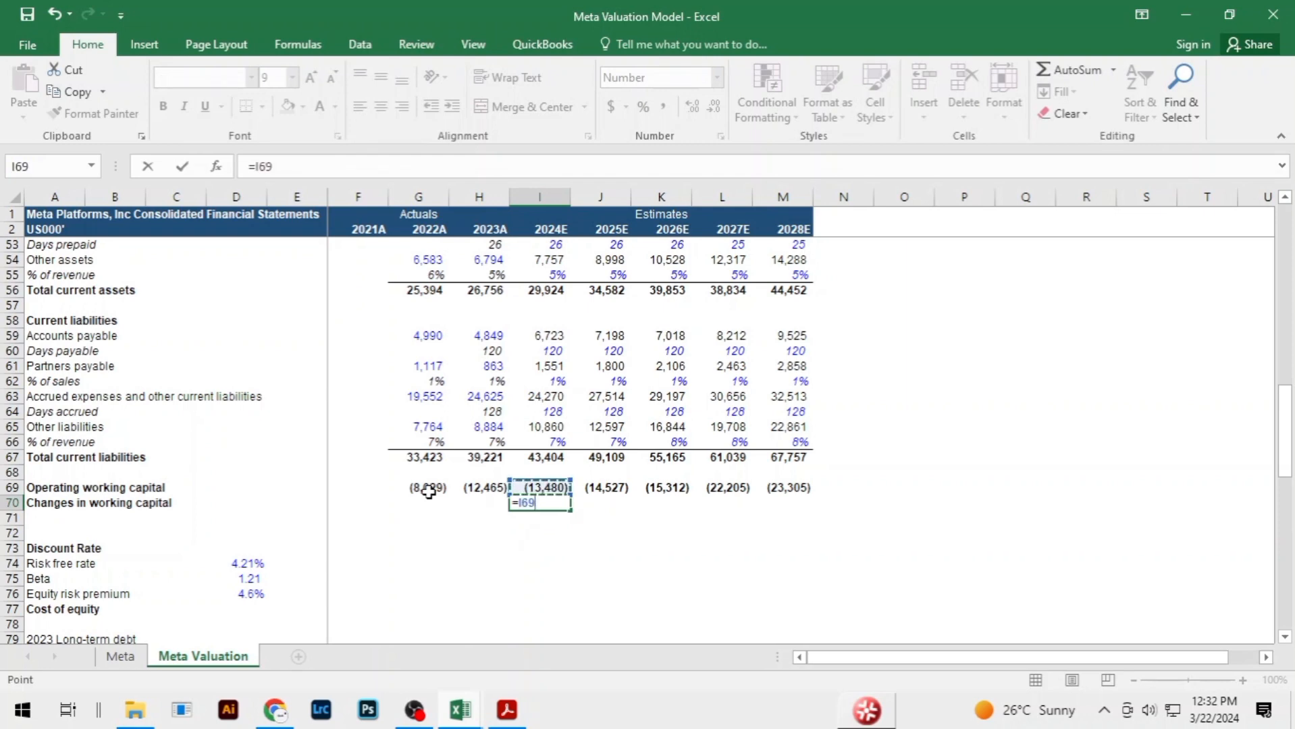
{"action": "type", "text": "-"}
{"action": "key", "text": "Left"}
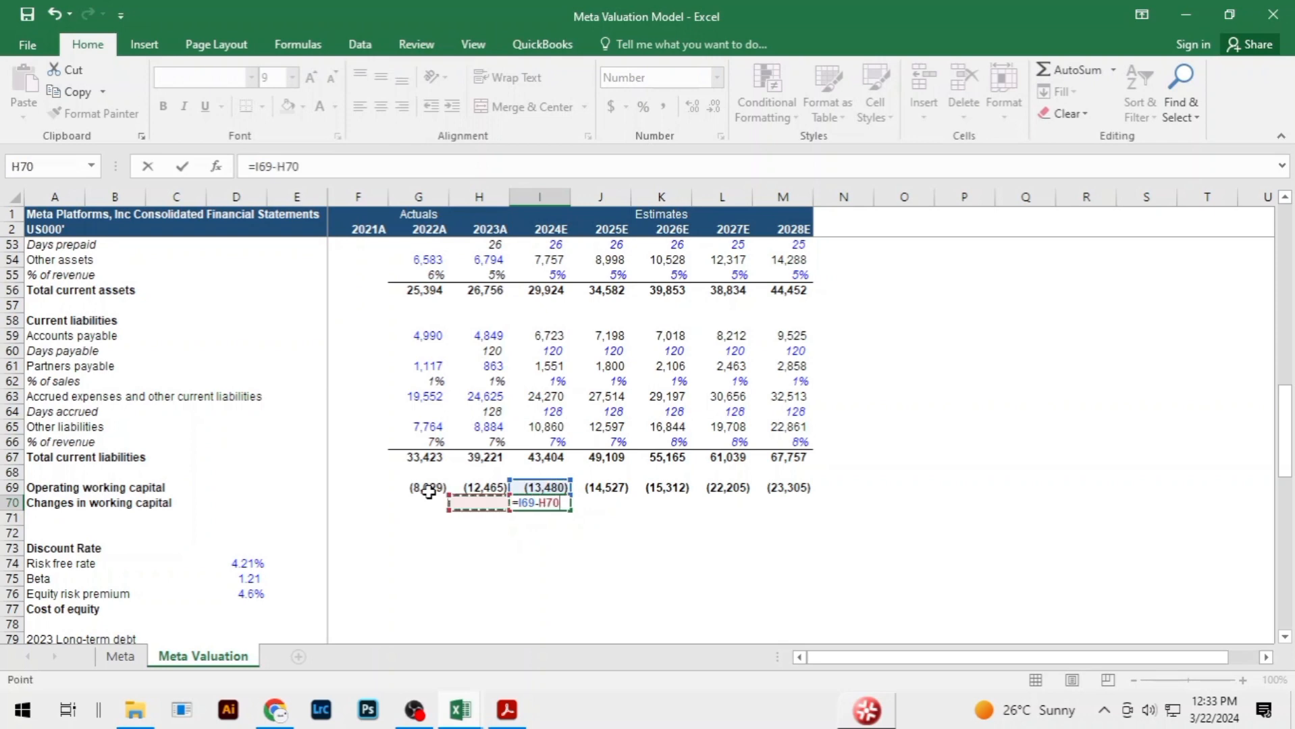
{"action": "key", "text": "Up"}
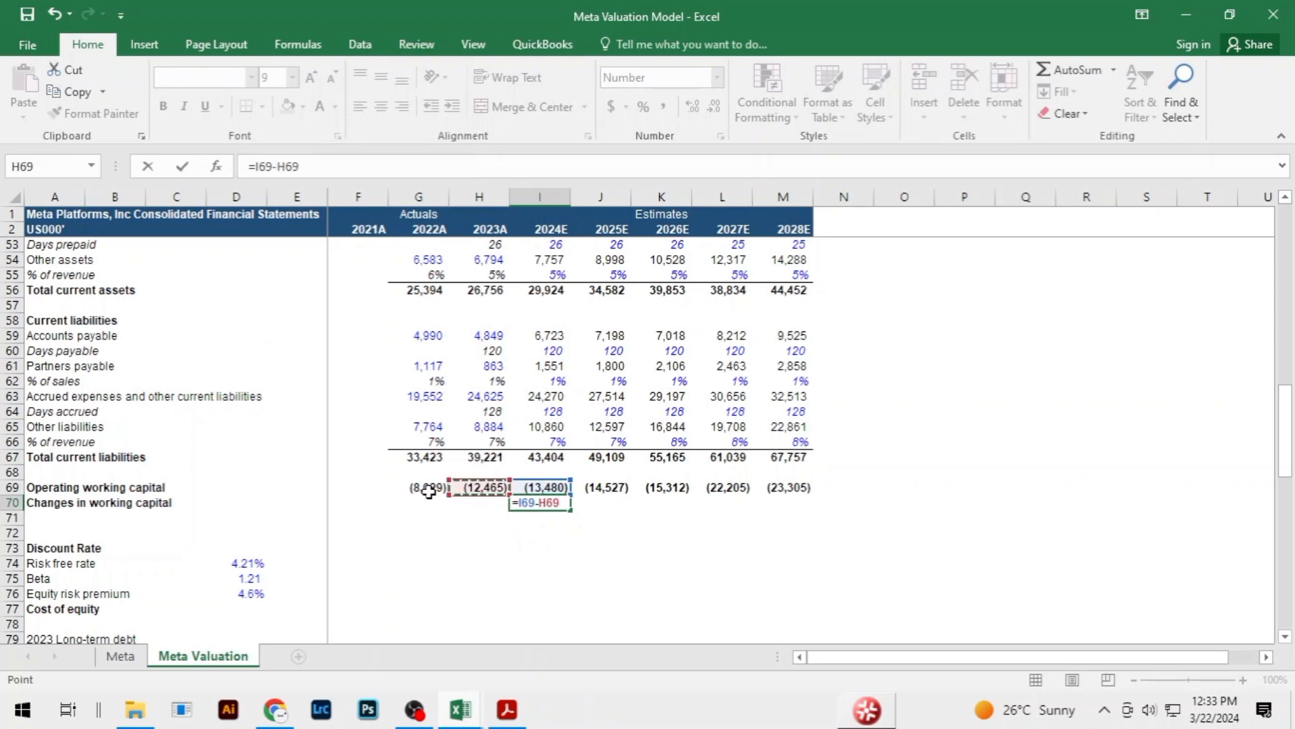
{"action": "key", "text": "Return"}
Fill the 2024E changes in working capital formula across row 70 through 2028E
{"action": "key", "text": "Up"}
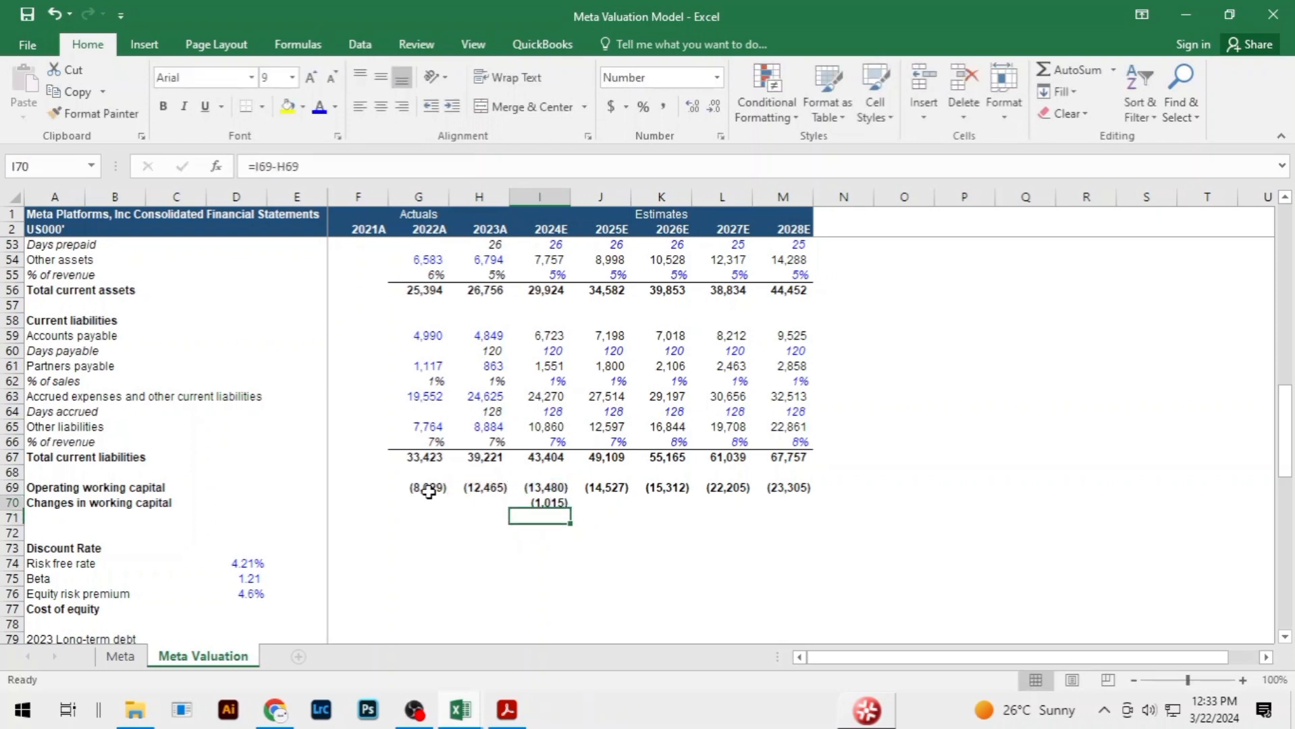
{"action": "key", "text": "shift+Right"}
{"action": "key", "text": "shift+Right"}
{"action": "key", "text": "shift+Right"}
{"action": "key", "text": "shift+Right"}
{"action": "key", "text": "ctrl+r"}
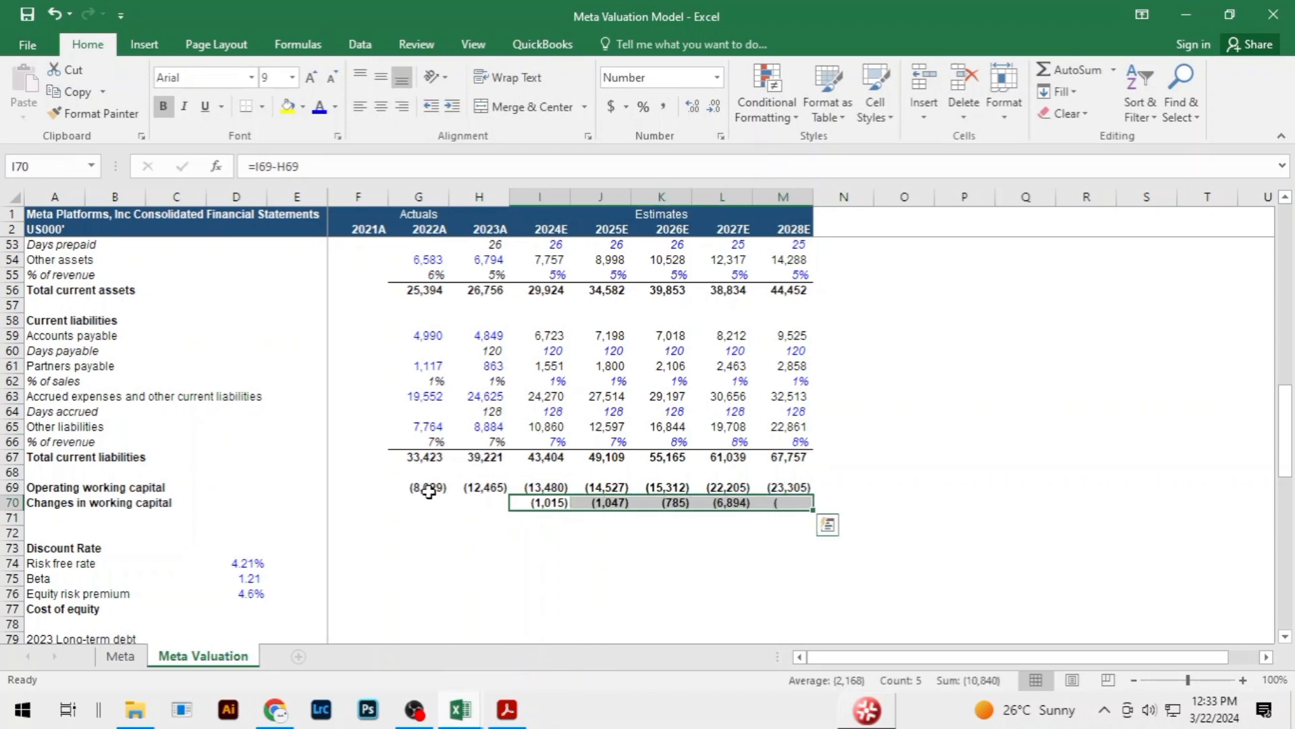
Calculate the 2024E change in accounts receivable in I35 as the negative of the receivables increase from 2023A, using =-(I50-H50)
{"action": "key", "text": "Up"}
{"action": "key", "text": "Up"}
{"action": "key", "text": "Up"}
{"action": "key", "text": "Up"}
{"action": "key", "text": "Up"}
{"action": "key", "text": "Up"}
{"action": "key", "text": "Up"}
{"action": "key", "text": "Up"}
{"action": "key", "text": "Up"}
{"action": "key", "text": "Up"}
{"action": "key", "text": "Up"}
{"action": "key", "text": "Up"}
{"action": "key", "text": "Up"}
{"action": "key", "text": "Up"}
{"action": "key", "text": "Up"}
{"action": "key", "text": "Up"}
{"action": "key", "text": "Up"}
{"action": "key", "text": "Up"}
{"action": "key", "text": "Up"}
{"action": "key", "text": "Up"}
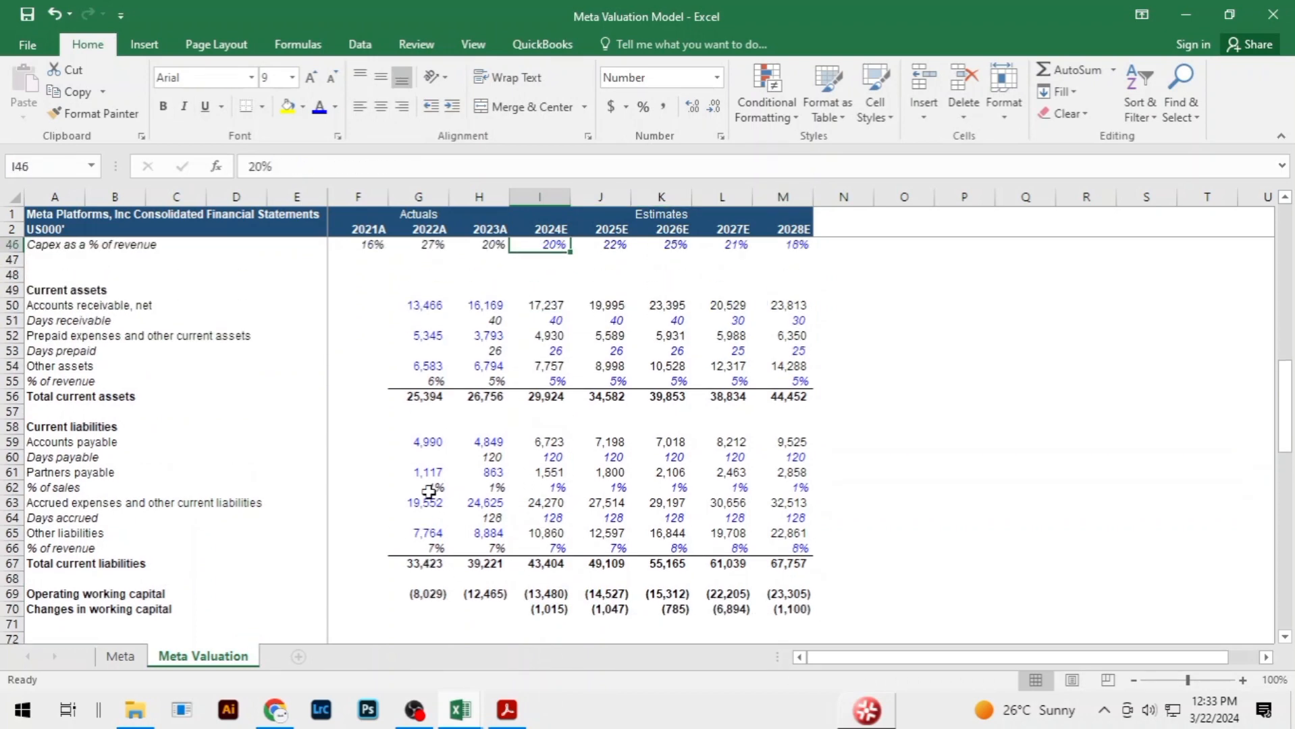
{"action": "key", "text": "Up"}
{"action": "key", "text": "Down"}
{"action": "key", "text": "Down"}
{"action": "key", "text": "Down"}
{"action": "key", "text": "Down"}
{"action": "key", "text": "Down"}
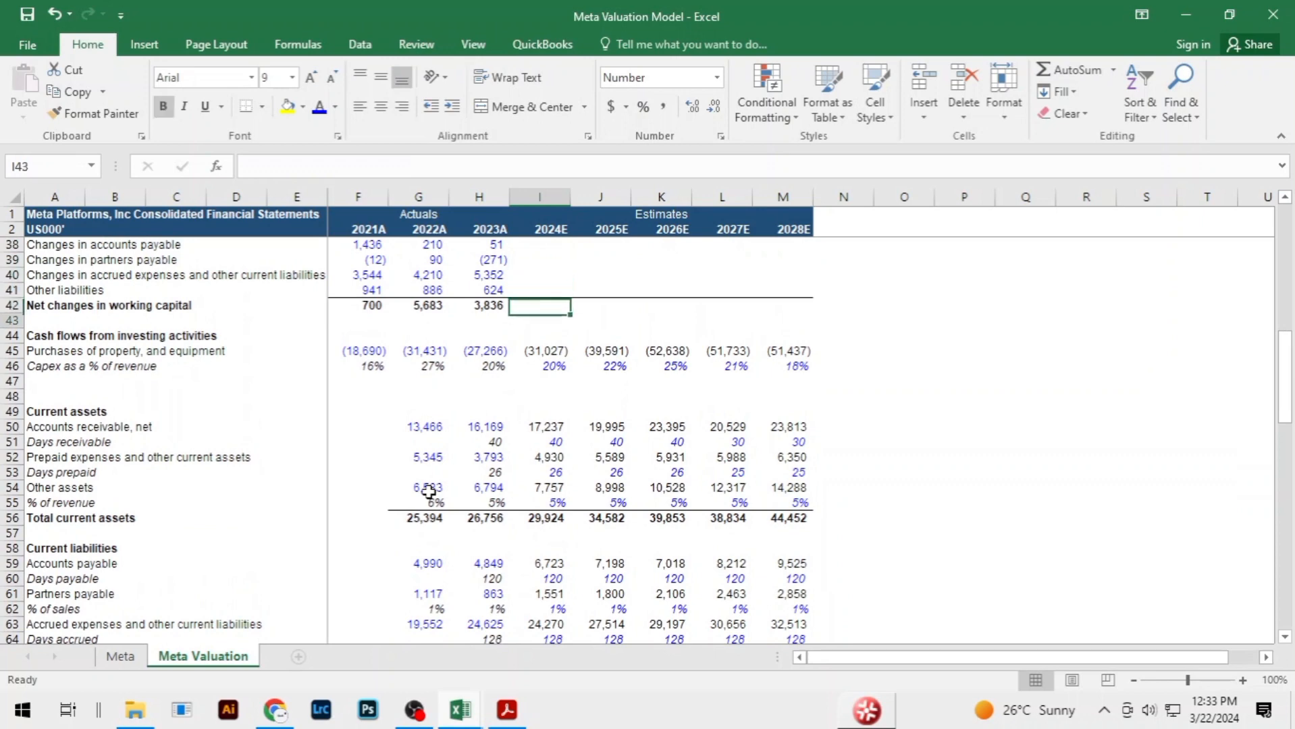
{"action": "key", "text": "Up"}
{"action": "key", "text": "Up"}
{"action": "key", "text": "Up"}
{"action": "key", "text": "Up"}
{"action": "key", "text": "Up"}
{"action": "key", "text": "Up"}
{"action": "key", "text": "Up"}
{"action": "key", "text": "Up"}
{"action": "key", "text": "Up"}
{"action": "key", "text": "Up"}
{"action": "key", "text": "Up"}
{"action": "key", "text": "Up"}
{"action": "key", "text": "Up"}
{"action": "key", "text": "Up"}
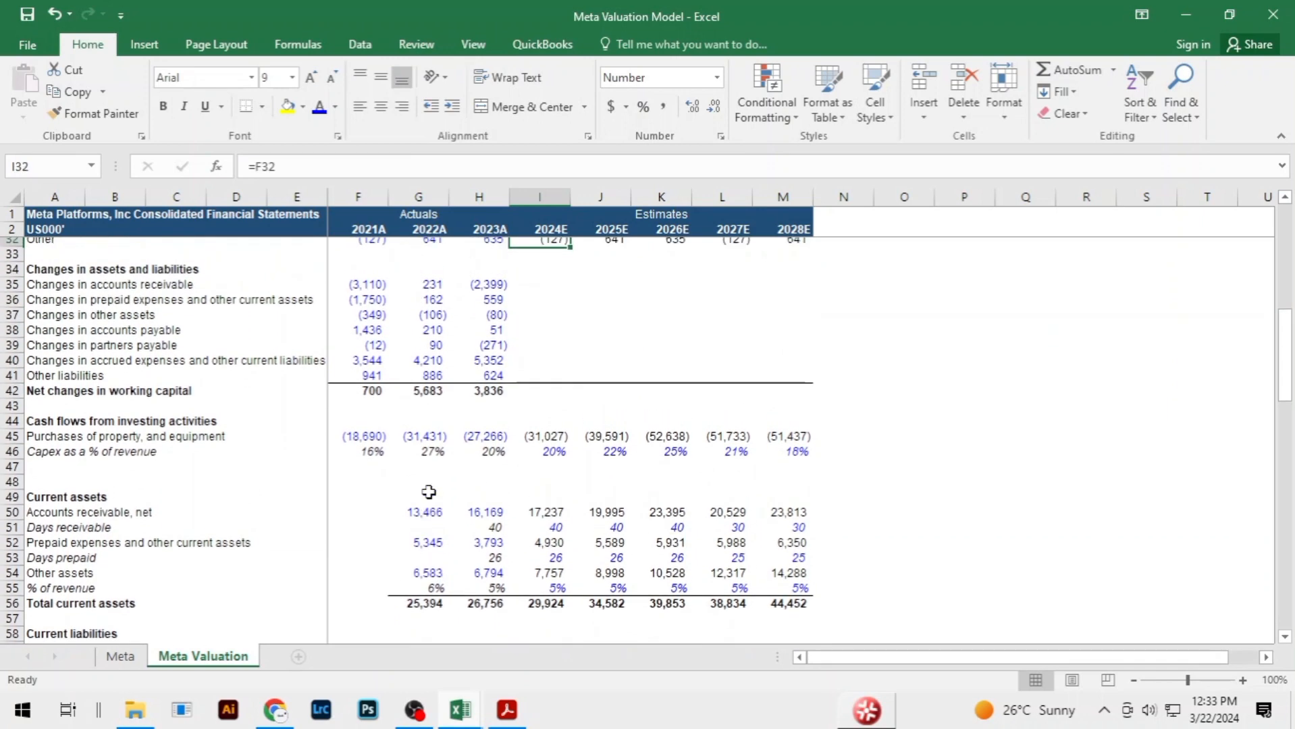
{"action": "key", "text": "Down"}
{"action": "key", "text": "Down"}
{"action": "key", "text": "Down"}
{"action": "key", "text": "Down"}
{"action": "key", "text": "Down"}
{"action": "key", "text": "Down"}
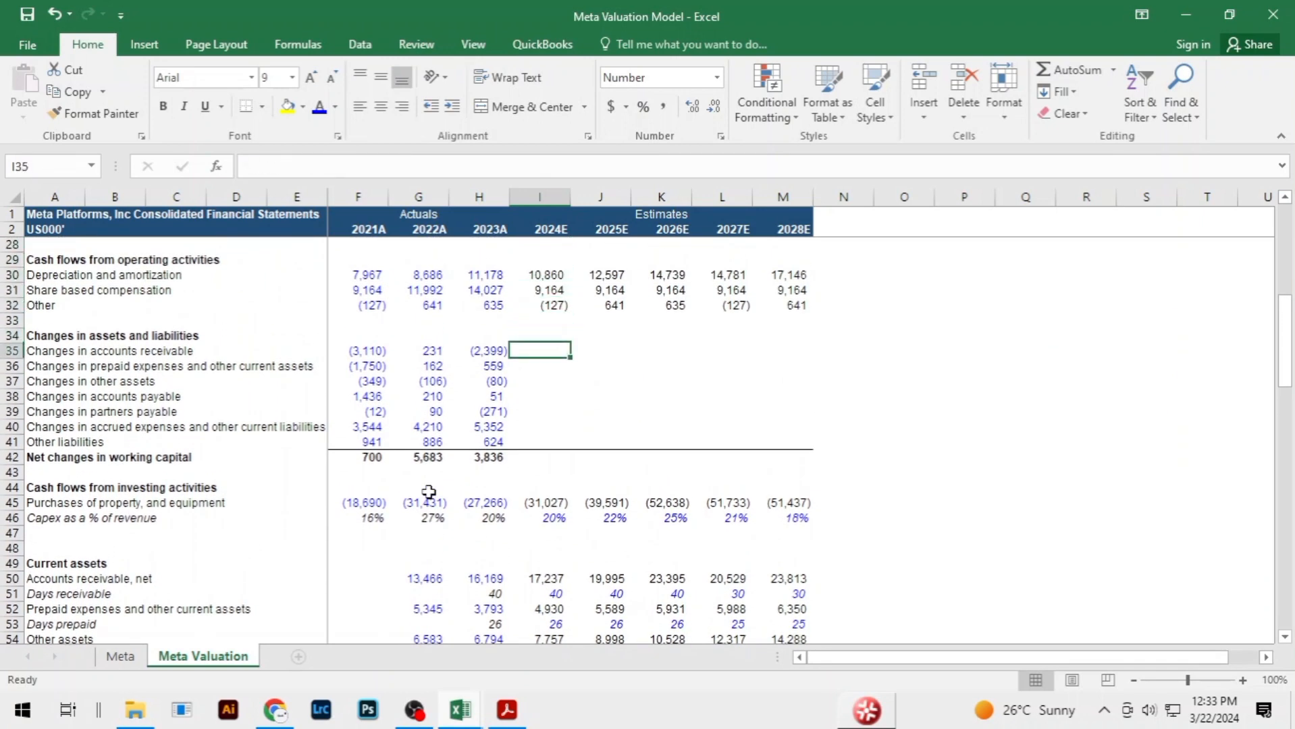
{"action": "type", "text": "="}
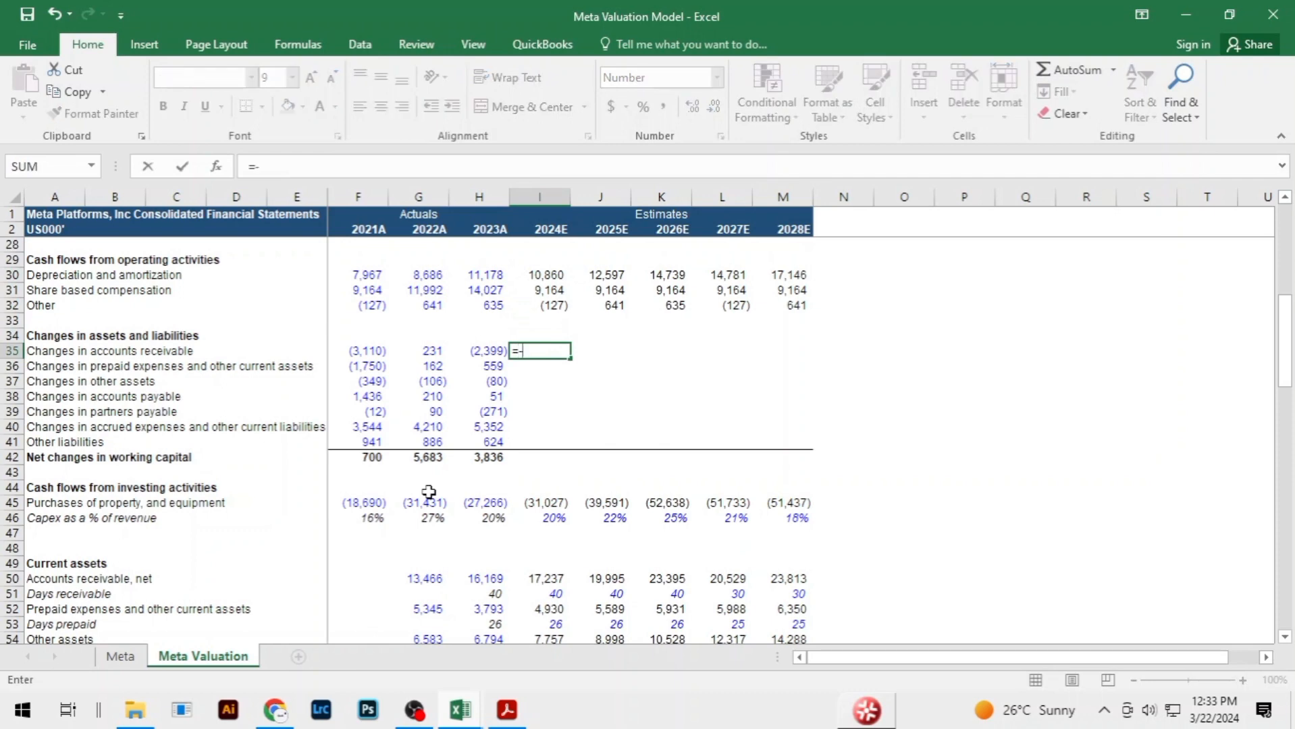
{"action": "type", "text": "-("}
{"action": "key", "text": "Down"}
{"action": "key", "text": "Down"}
{"action": "key", "text": "Down"}
{"action": "key", "text": "Down"}
{"action": "key", "text": "Down"}
{"action": "key", "text": "Down"}
{"action": "key", "text": "Down"}
{"action": "key", "text": "Down"}
{"action": "key", "text": "Down"}
{"action": "key", "text": "Down"}
{"action": "key", "text": "Down"}
{"action": "key", "text": "Down"}
{"action": "key", "text": "Down"}
{"action": "key", "text": "Down"}
{"action": "key", "text": "Down"}
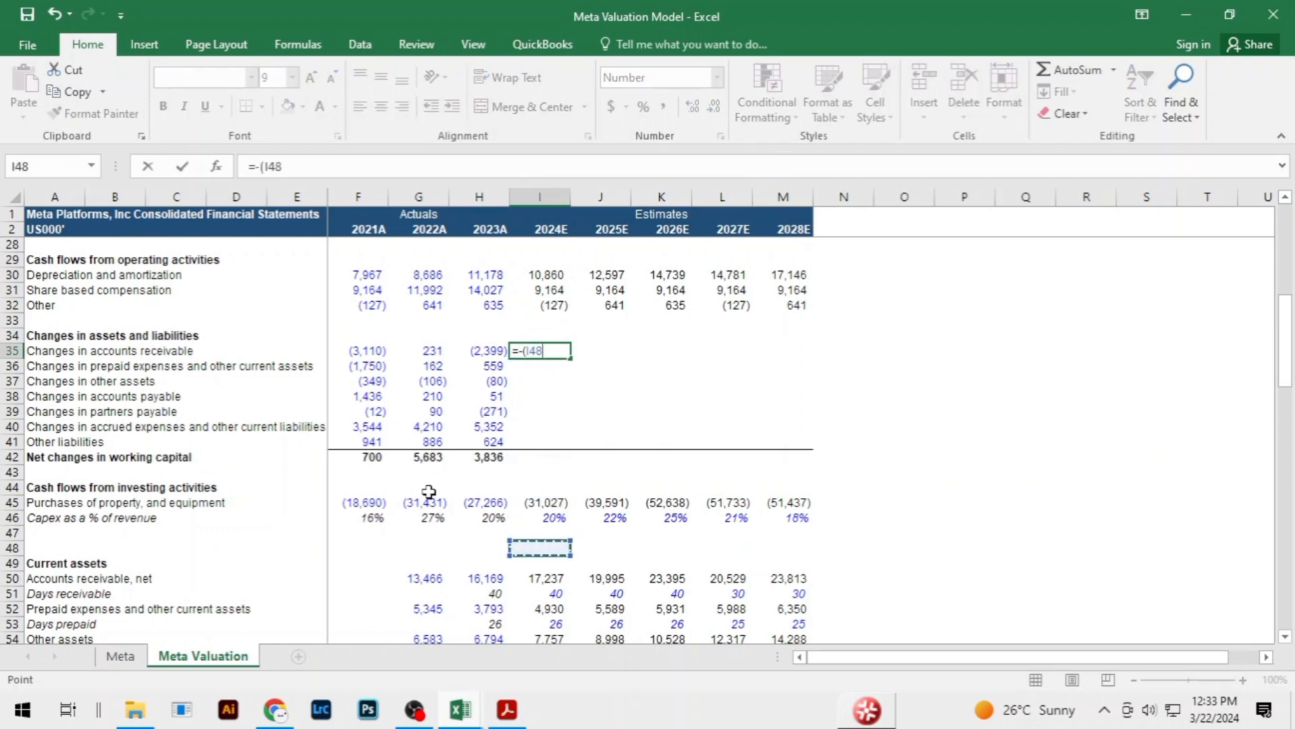
{"action": "type", "text": "-"}
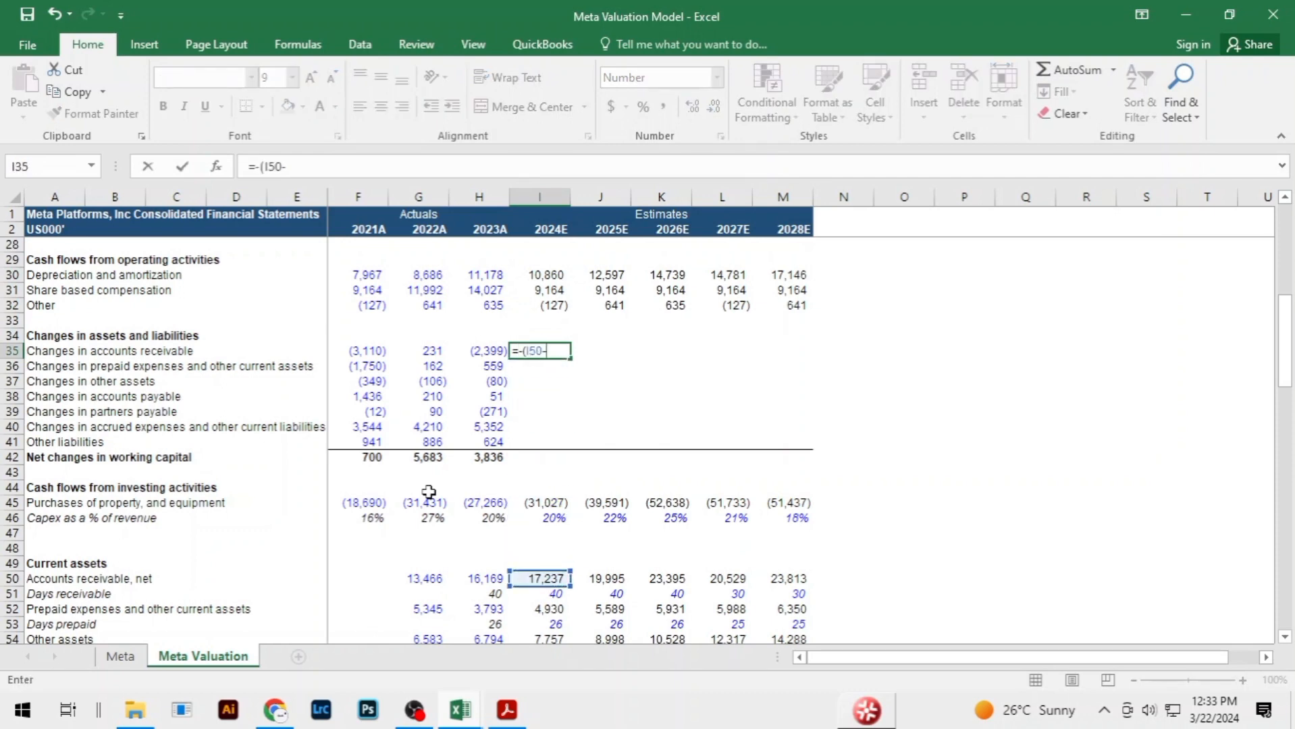
{"action": "left_click", "coordinate": [486, 578]}
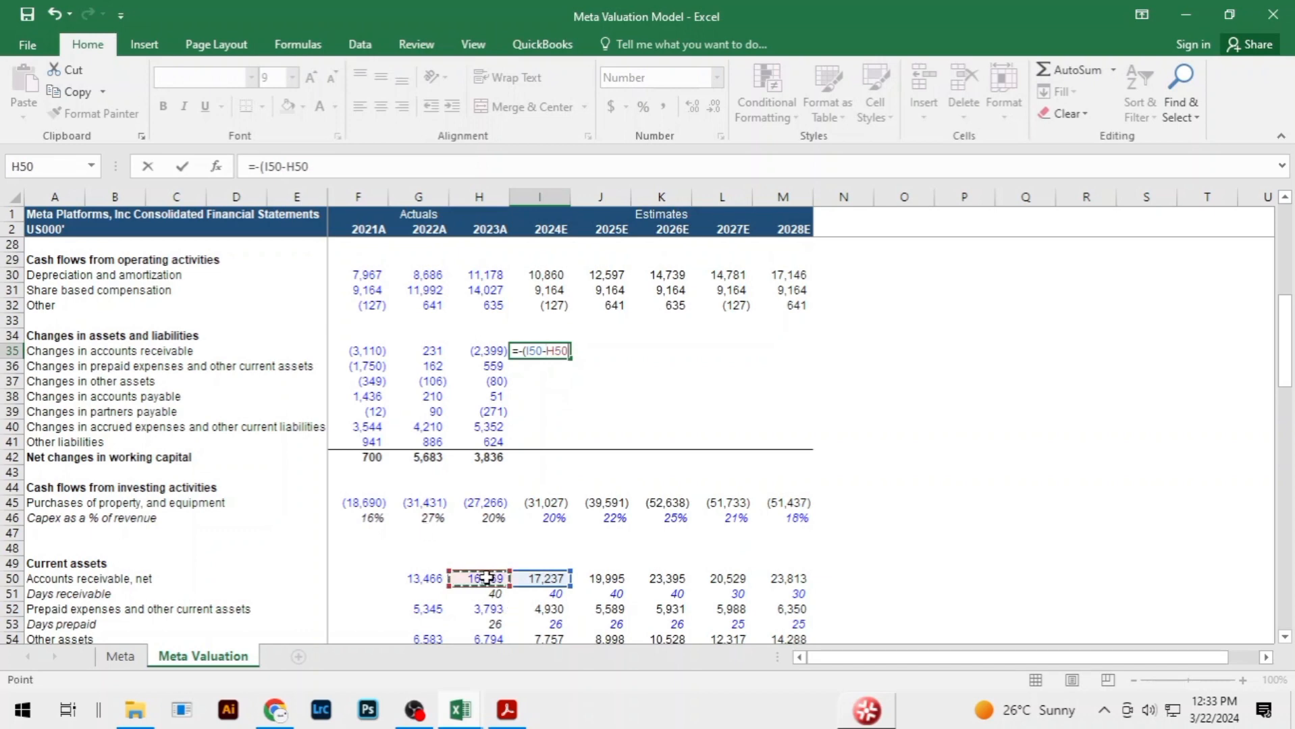
{"action": "key", "text": "Return"}
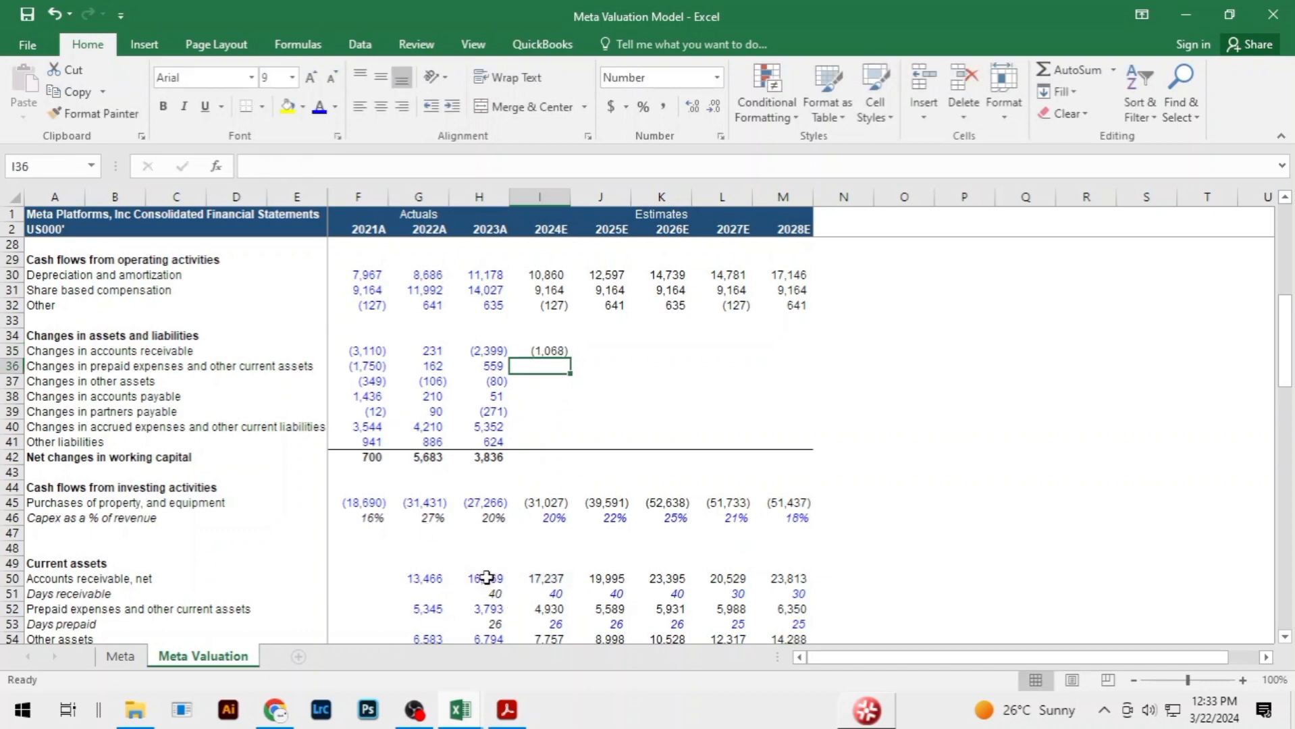
Fill the 2024E changes in accounts receivable formula across row 35 through 2028E
{"action": "key", "text": "Up"}
{"action": "key", "text": "shift+Right"}
{"action": "key", "text": "shift+Right"}
{"action": "key", "text": "shift+Right"}
{"action": "key", "text": "shift+Right"}
{"action": "key", "text": "ctrl+r"}
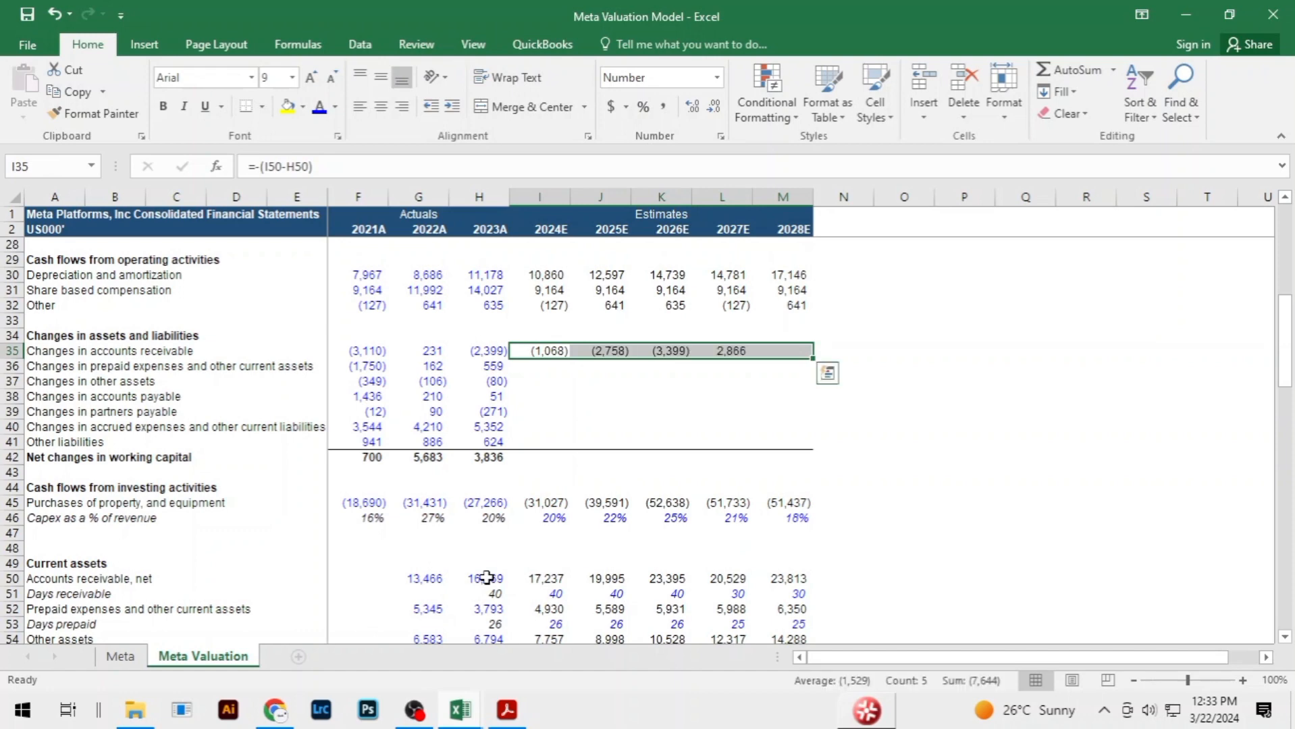
Calculate the 2024E change in prepaid expenses and other current assets in I36, using =-(I52-H52)
{"action": "key", "text": "Down"}
{"action": "type", "text": "="}
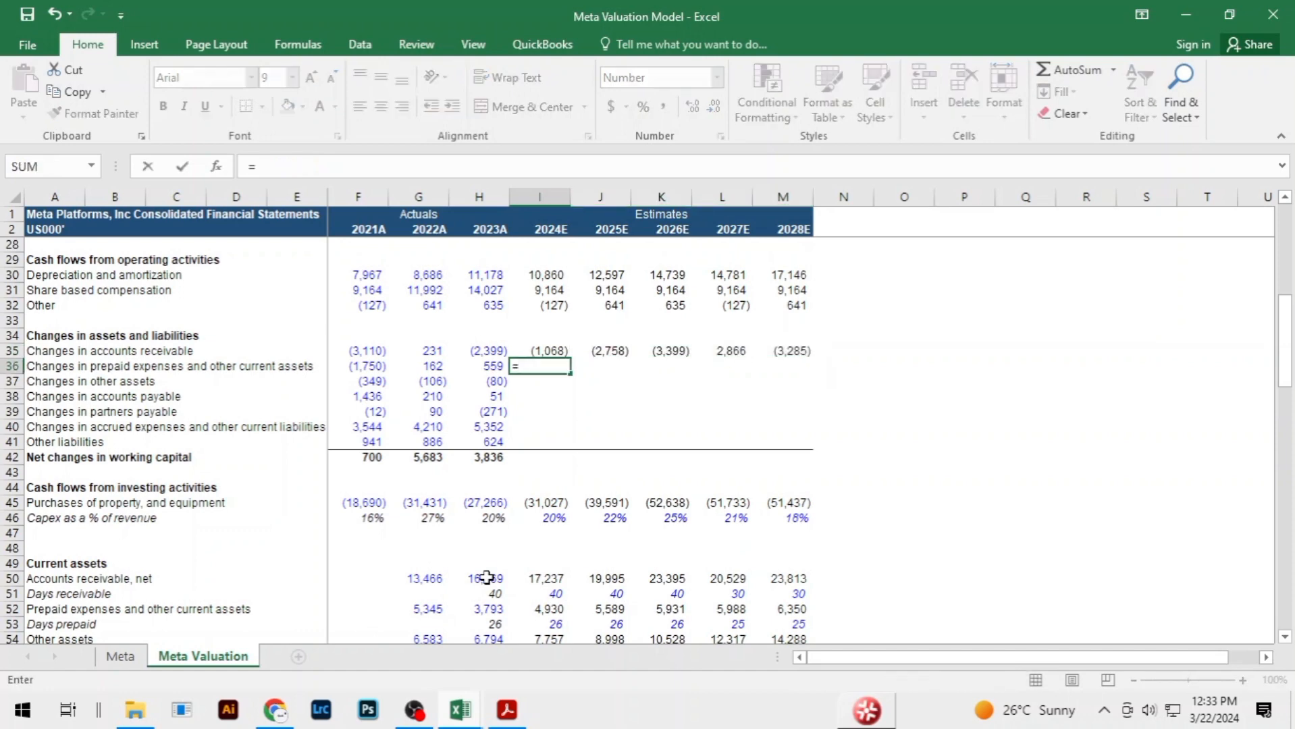
{"action": "type", "text": "-("}
{"action": "left_click", "coordinate": [552, 611]}
{"action": "type", "text": "-"}
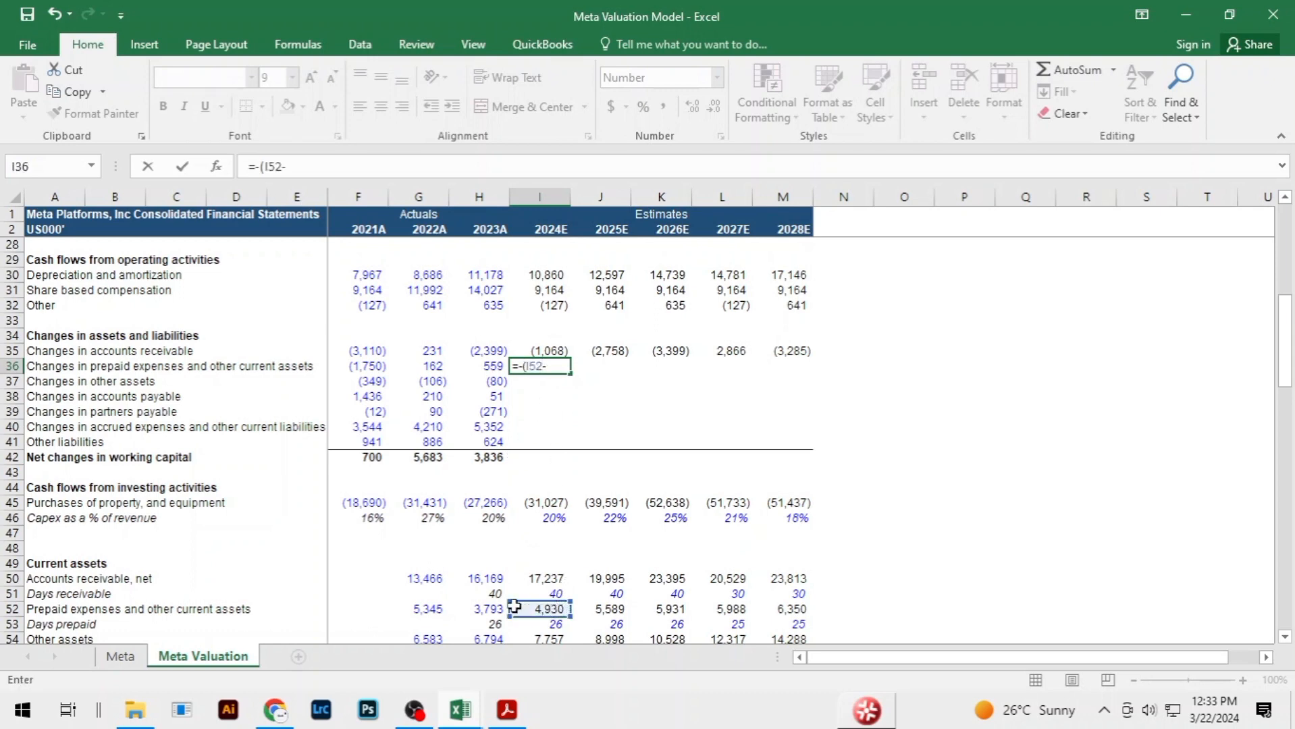
{"action": "left_click", "coordinate": [494, 607]}
{"action": "type", "text": ")"}
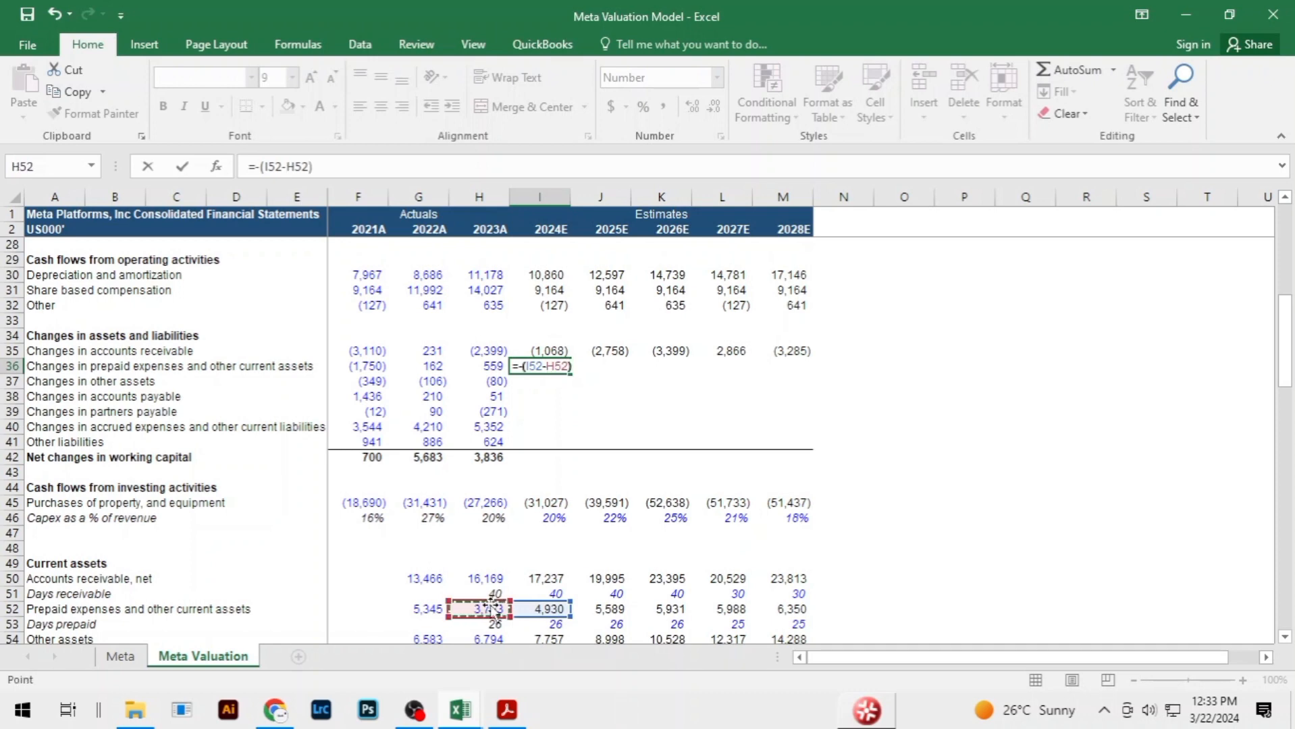
{"action": "key", "text": "Return"}
Fill the 2024E changes in prepaid expenses formula across row 36 through 2028E
{"action": "key", "text": "Up"}
{"action": "key", "text": "shift+Right"}
{"action": "key", "text": "shift+Right"}
{"action": "key", "text": "shift+Right"}
{"action": "key", "text": "shift+Right"}
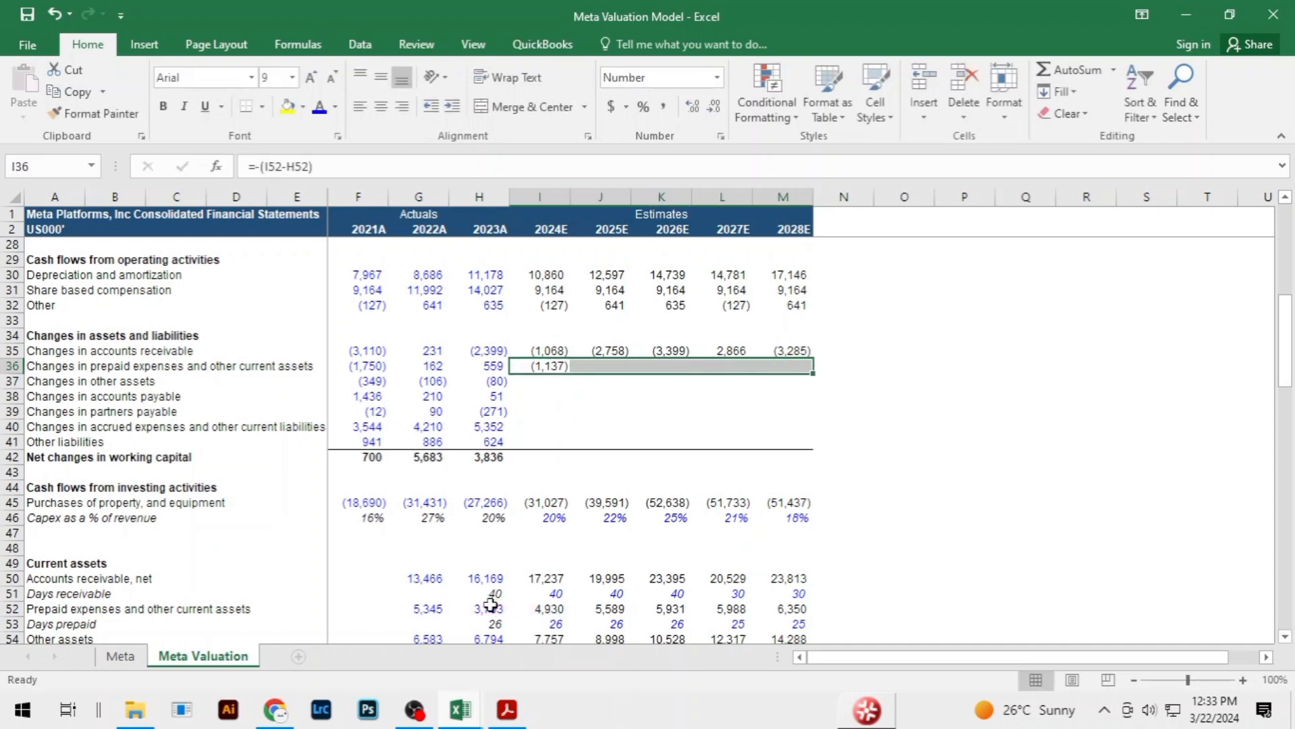
{"action": "key", "text": "ctrl+r"}
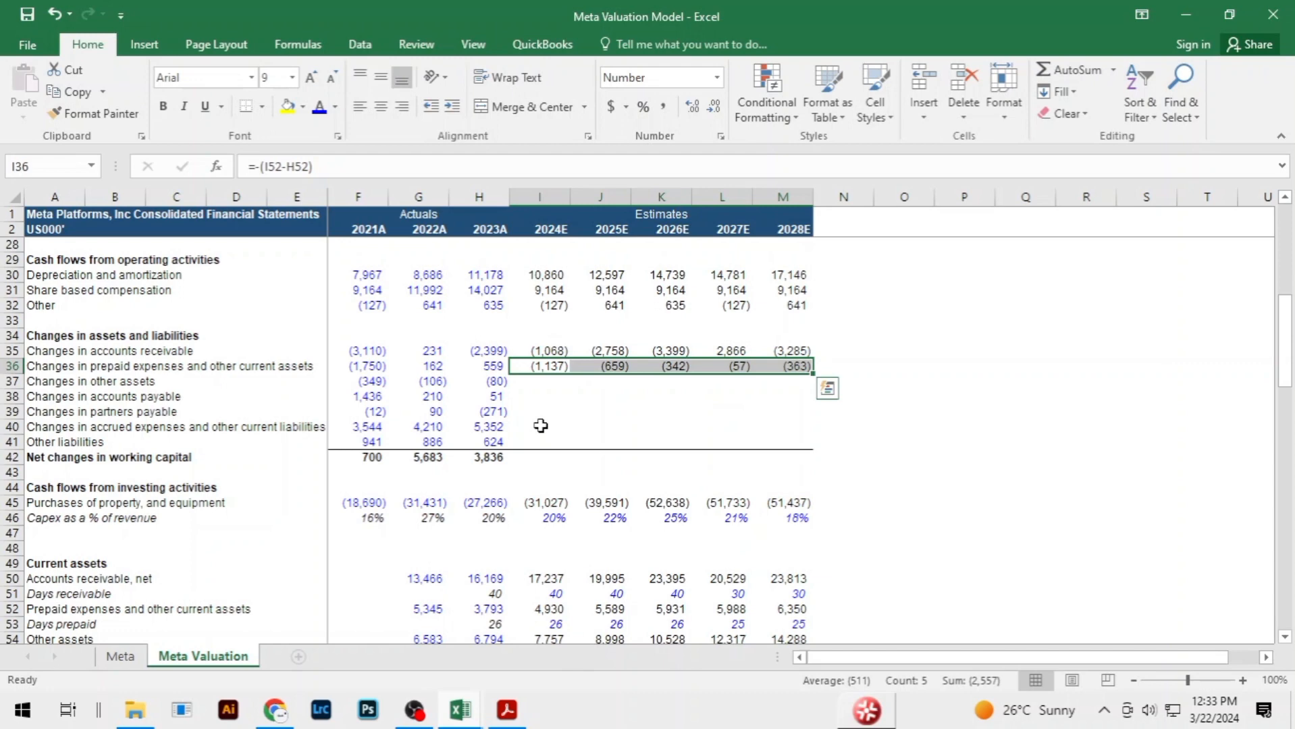
Calculate the 2024E change in other assets in I37 as the negative of the increase from 2023A, using =-(I54-H54)
{"action": "left_click", "coordinate": [540, 383]}
{"action": "type", "text": "=-("}
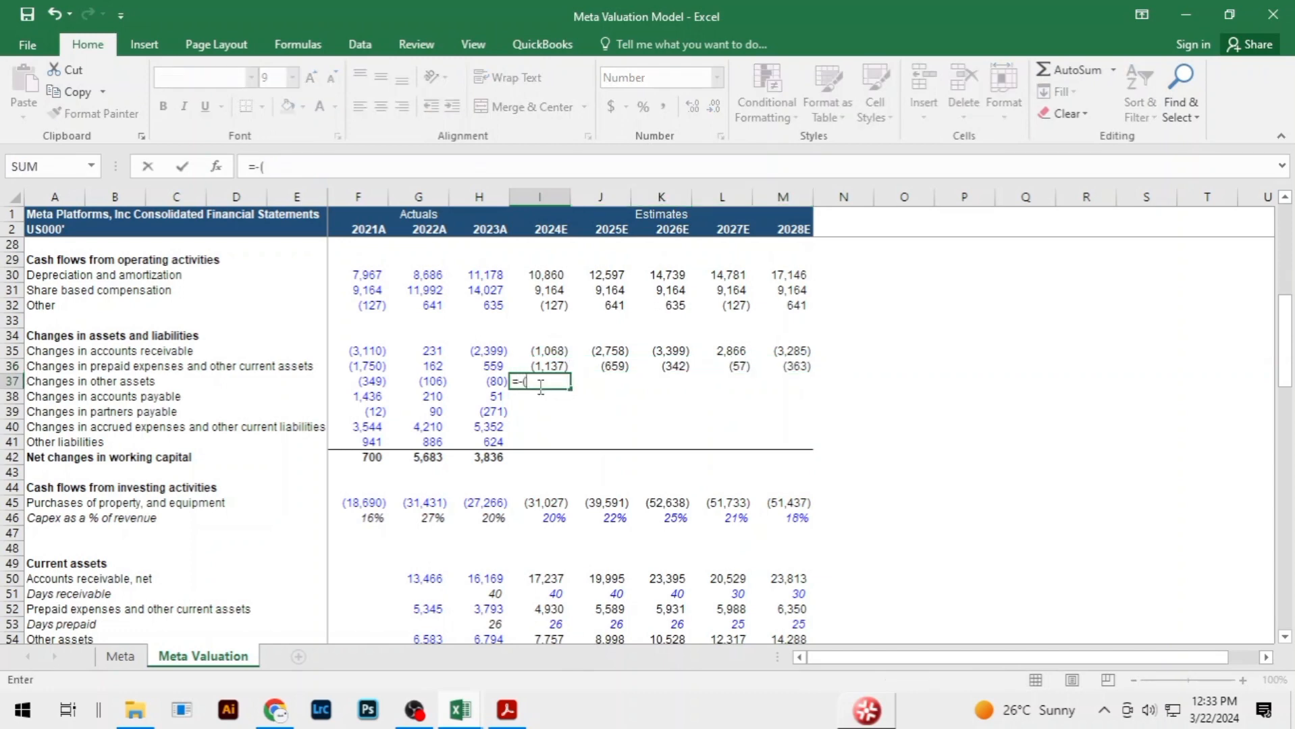
{"action": "scroll", "coordinate": [547, 405], "scroll_direction": "down", "scroll_amount": 2}
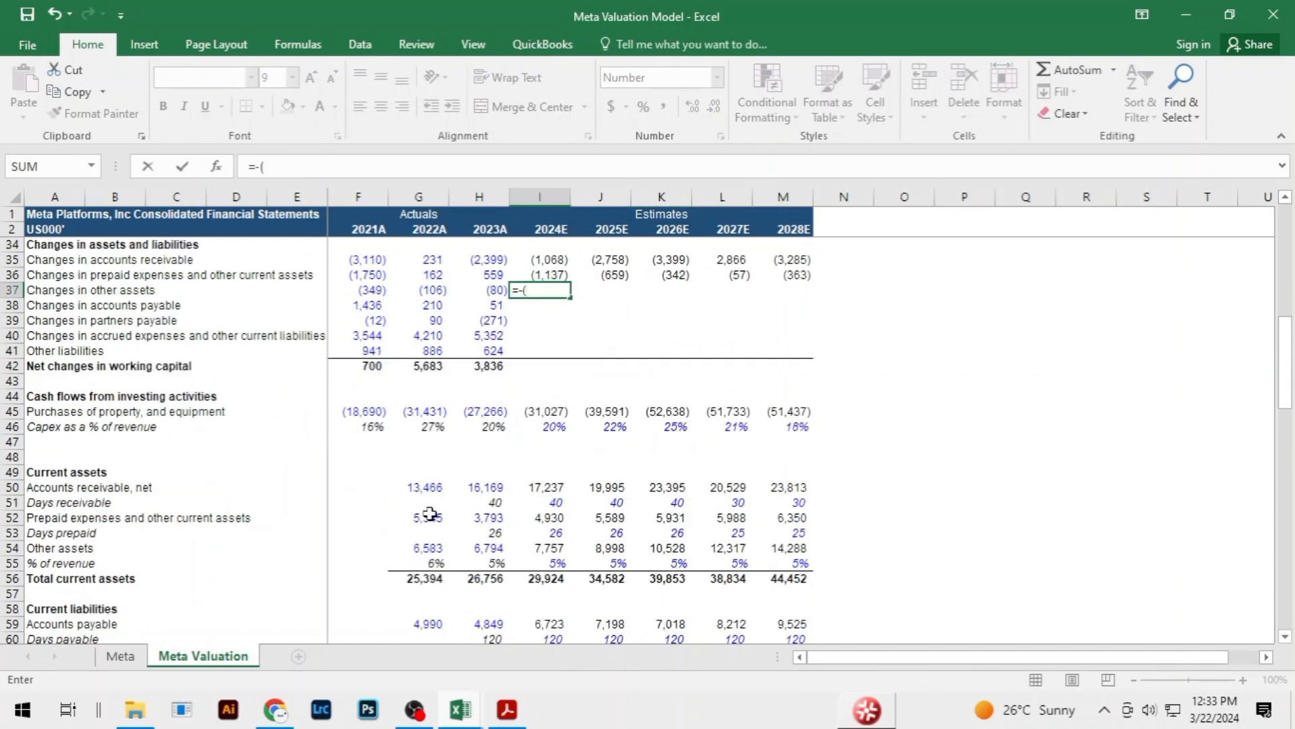
{"action": "type", "text": "("}
{"action": "left_click", "coordinate": [544, 548]}
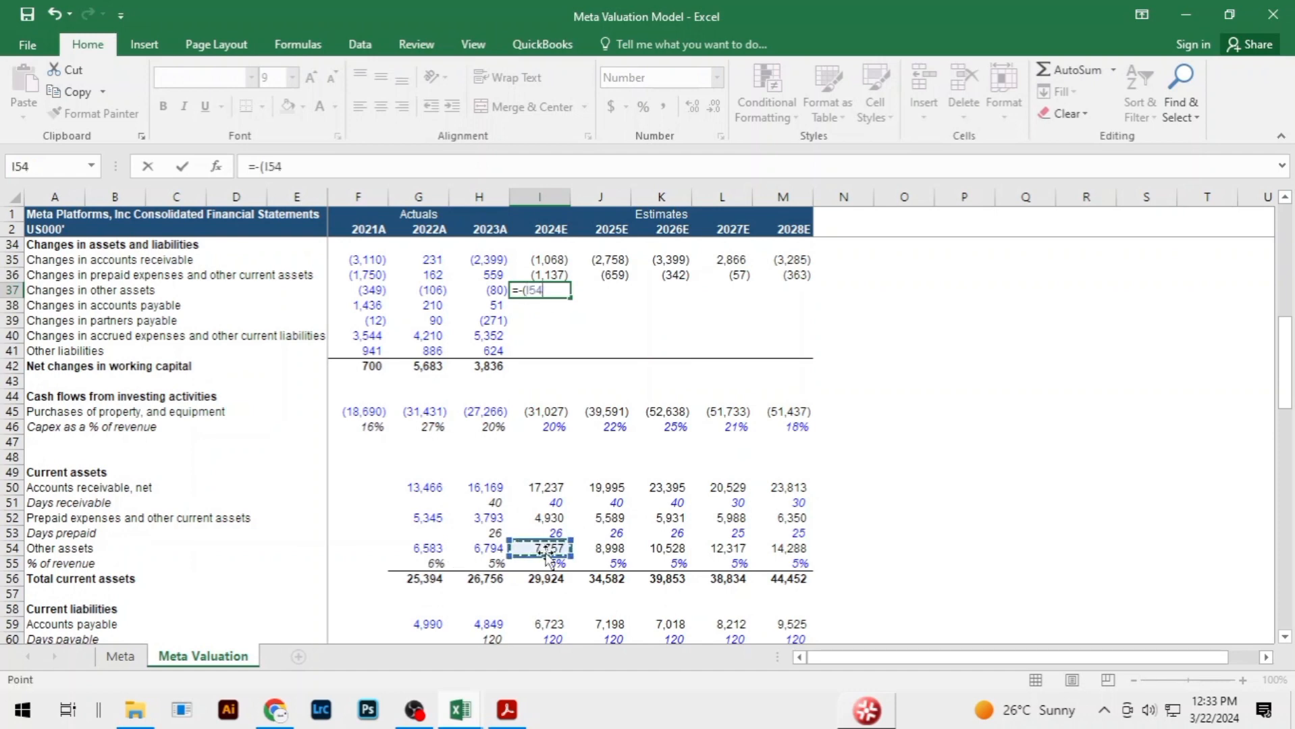
{"action": "type", "text": "-"}
{"action": "left_click", "coordinate": [490, 552]}
{"action": "type", "text": ")"}
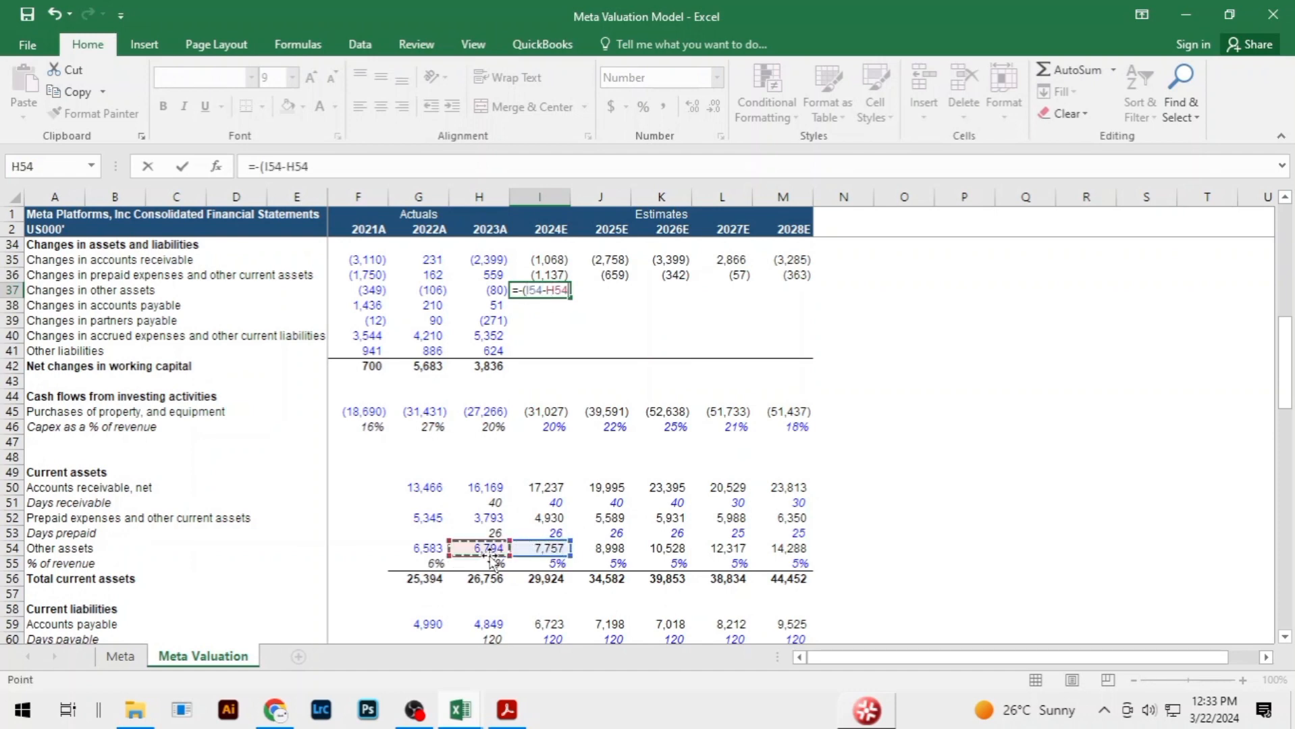
{"action": "key", "text": "ctrl+Return"}
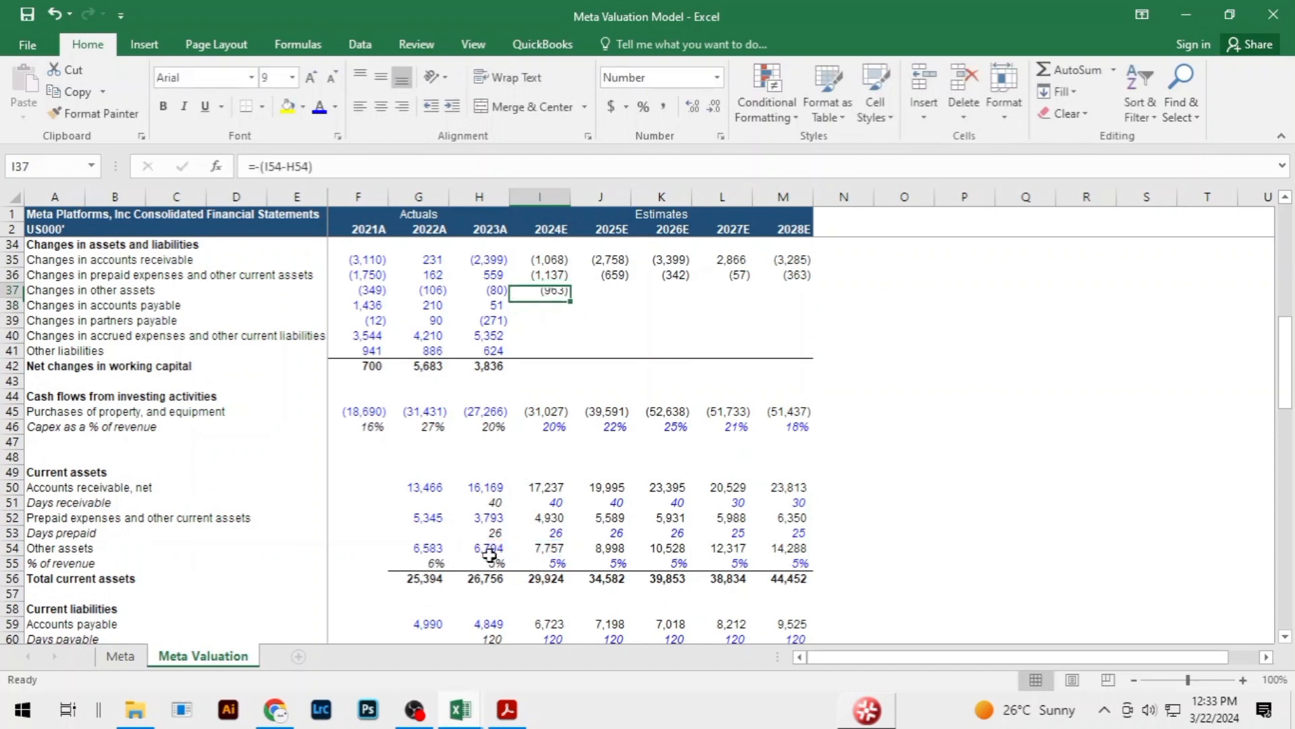
Fill the 2024E changes in other assets formula across row 37 through 2028E
{"action": "key", "text": "shift+Right"}
{"action": "key", "text": "shift+Right"}
{"action": "key", "text": "shift+Right"}
{"action": "key", "text": "shift+Right"}
{"action": "key", "text": "ctrl+r"}
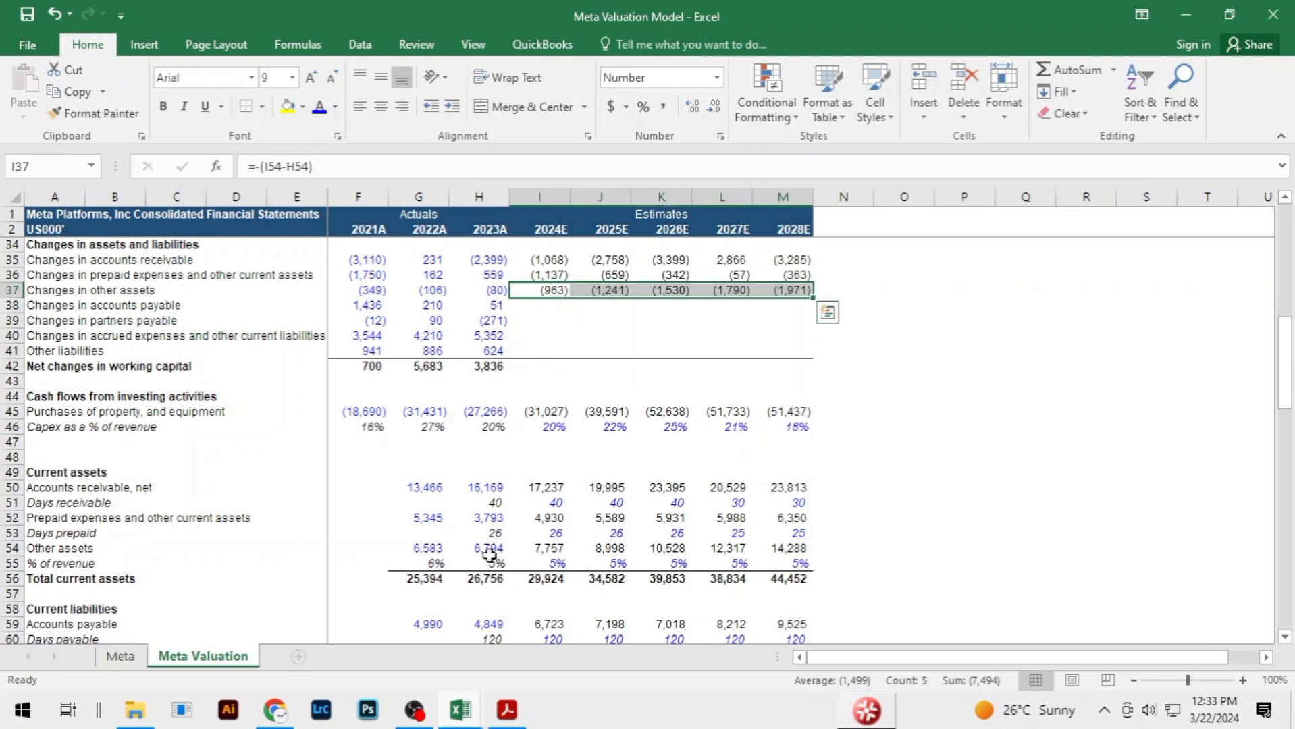
Calculate the 2024E change in accounts payable in I38 as the increase from 2023A, using =(I59-H59)
{"action": "key", "text": "Down"}
{"action": "type", "text": "=("}
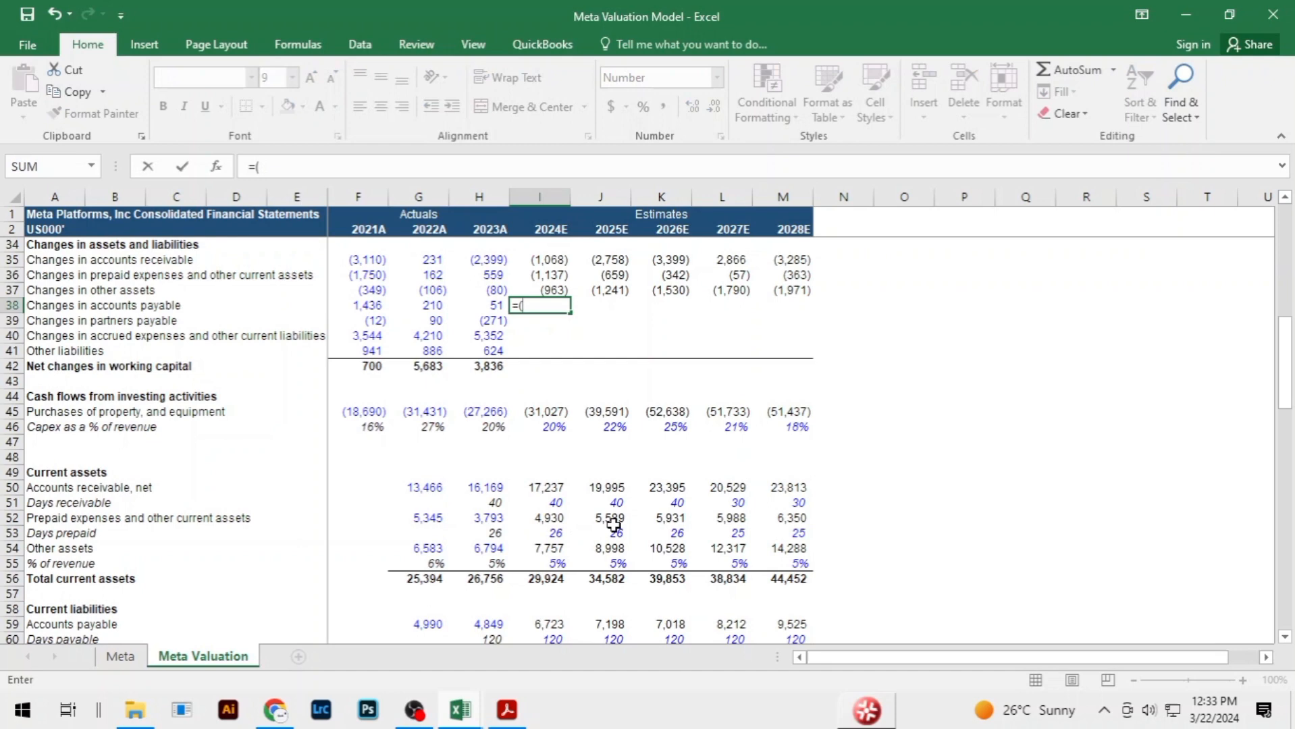
{"action": "scroll", "coordinate": [608, 530], "scroll_direction": "down", "scroll_amount": 2}
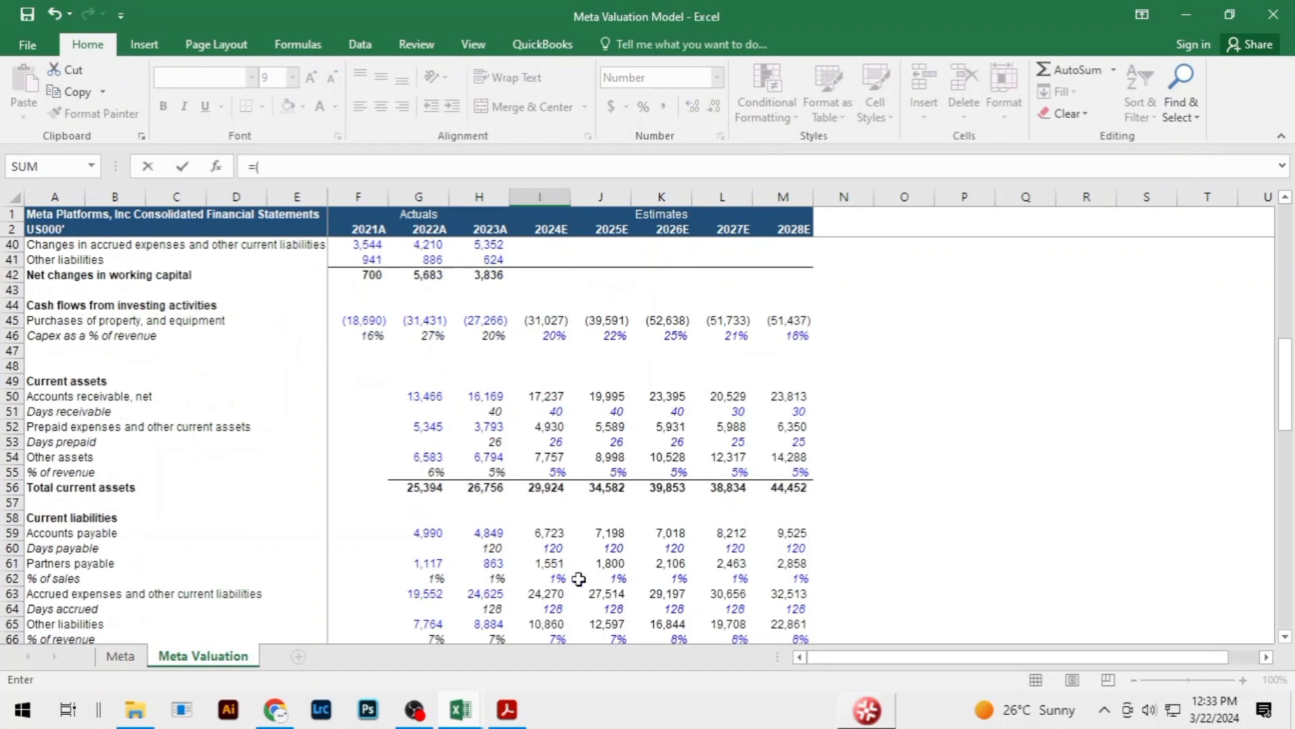
{"action": "left_click", "coordinate": [559, 534]}
{"action": "type", "text": "-"}
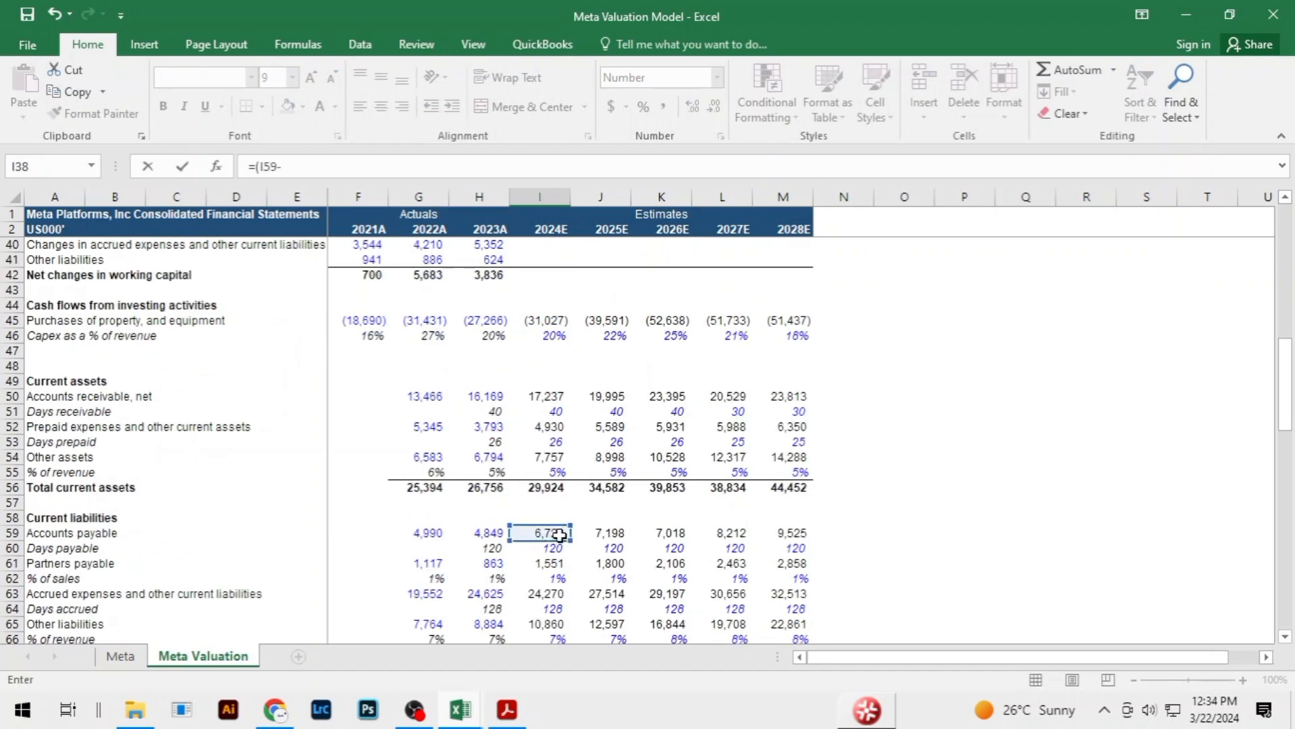
{"action": "left_click", "coordinate": [485, 533]}
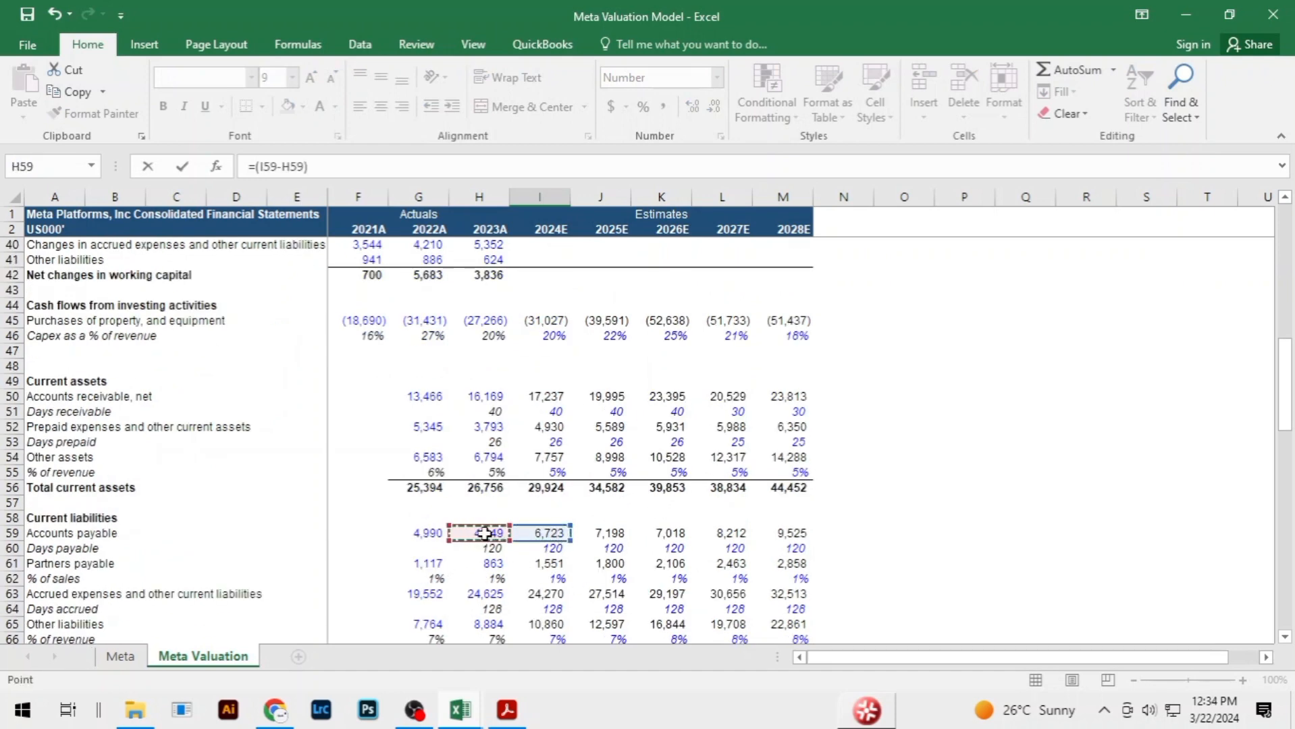
{"action": "key", "text": "ctrl+Return"}
Fill the 2024E changes in accounts payable formula across row 38 through 2028E
{"action": "scroll", "coordinate": [485, 533], "scroll_direction": "up", "scroll_amount": 1}
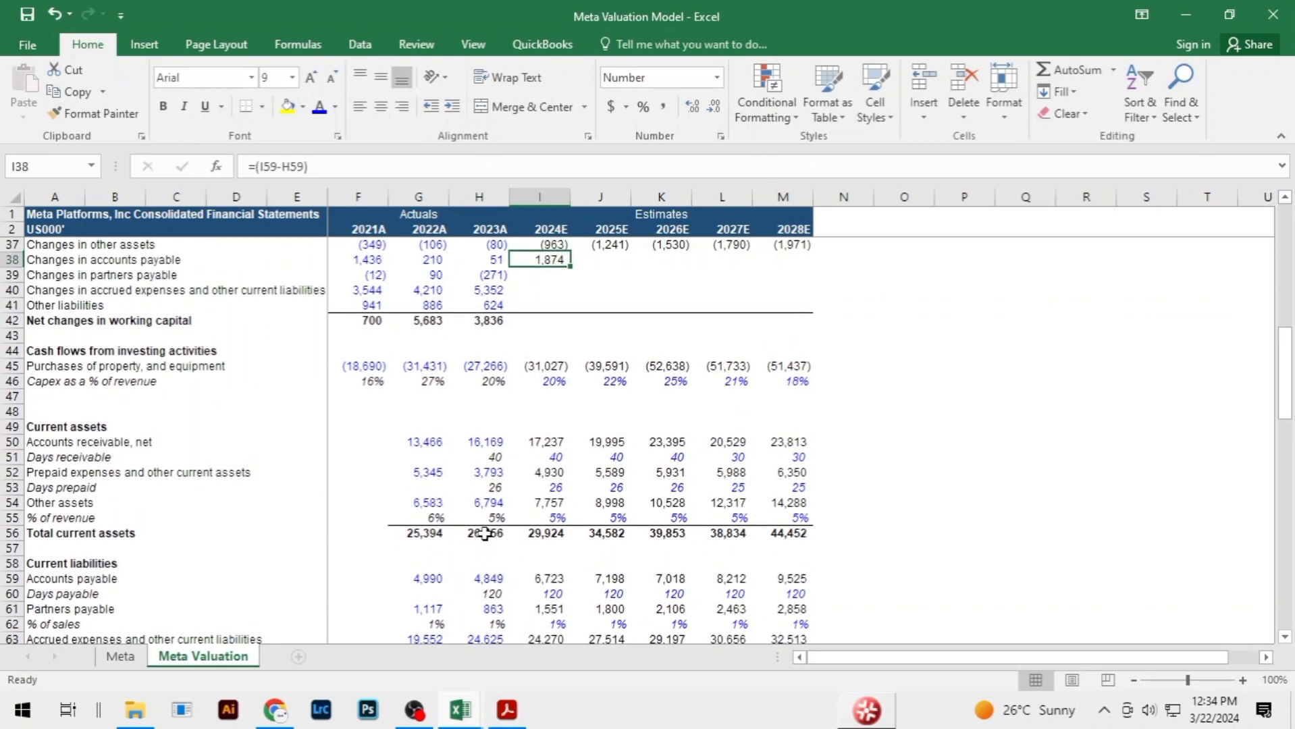
{"action": "key", "text": "shift+Right"}
{"action": "key", "text": "shift+Right"}
{"action": "key", "text": "shift+Right"}
{"action": "key", "text": "shift+Right"}
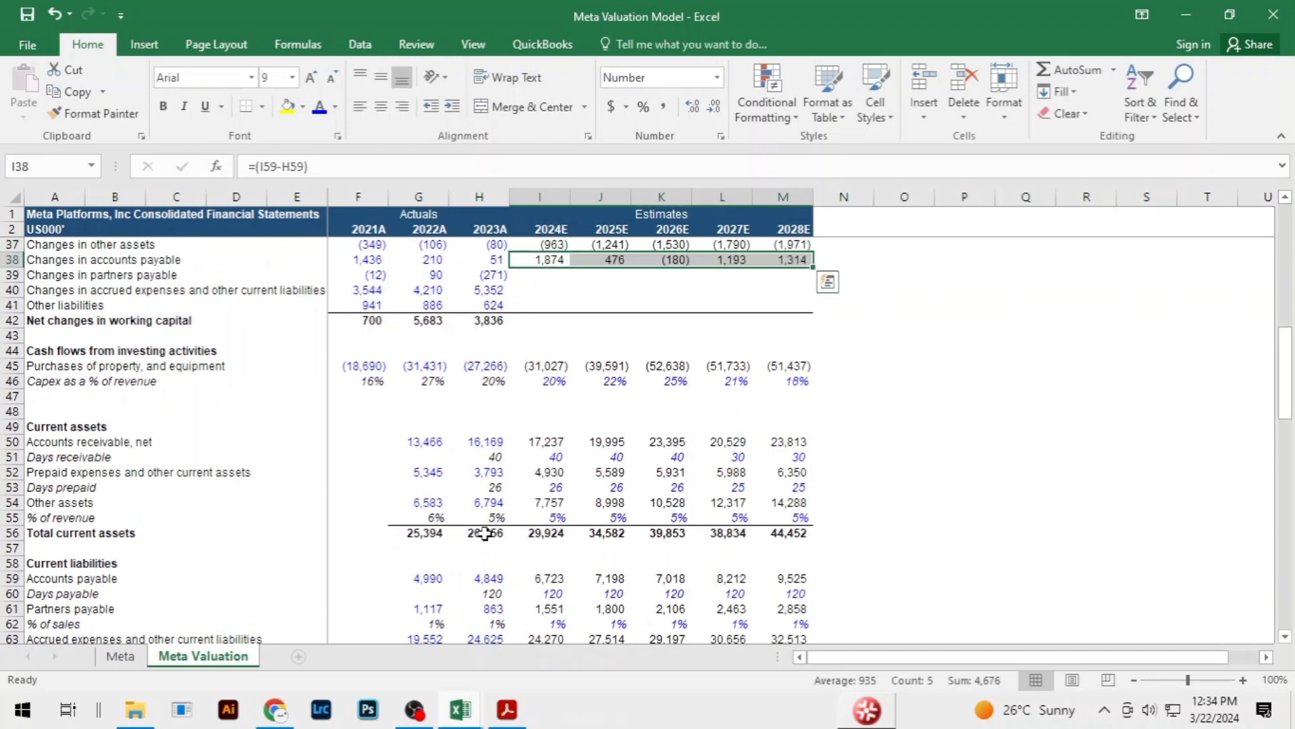
Calculate the 2024E change in partners payable in I39 as the increase from 2023A, using =(I61-H61)
{"action": "key", "text": "Down"}
{"action": "type", "text": "=("}
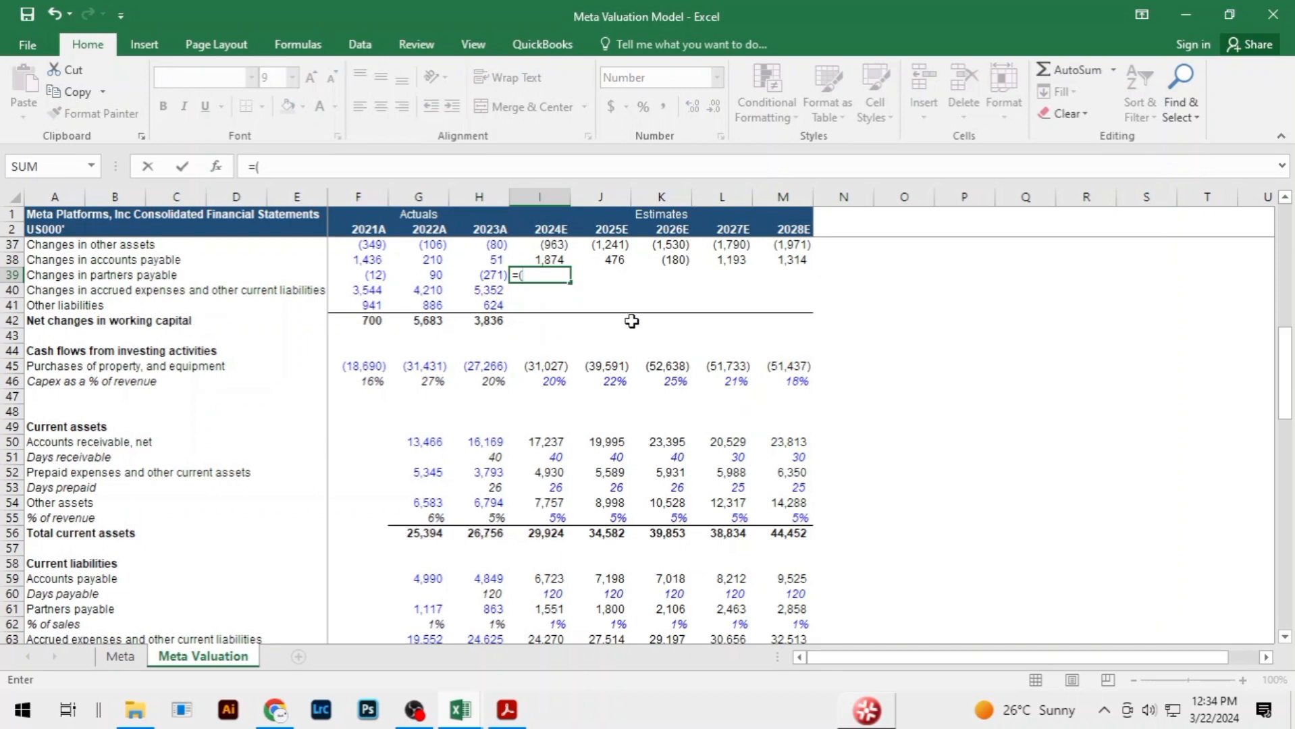
{"action": "scroll", "coordinate": [647, 371], "scroll_direction": "down", "scroll_amount": 1}
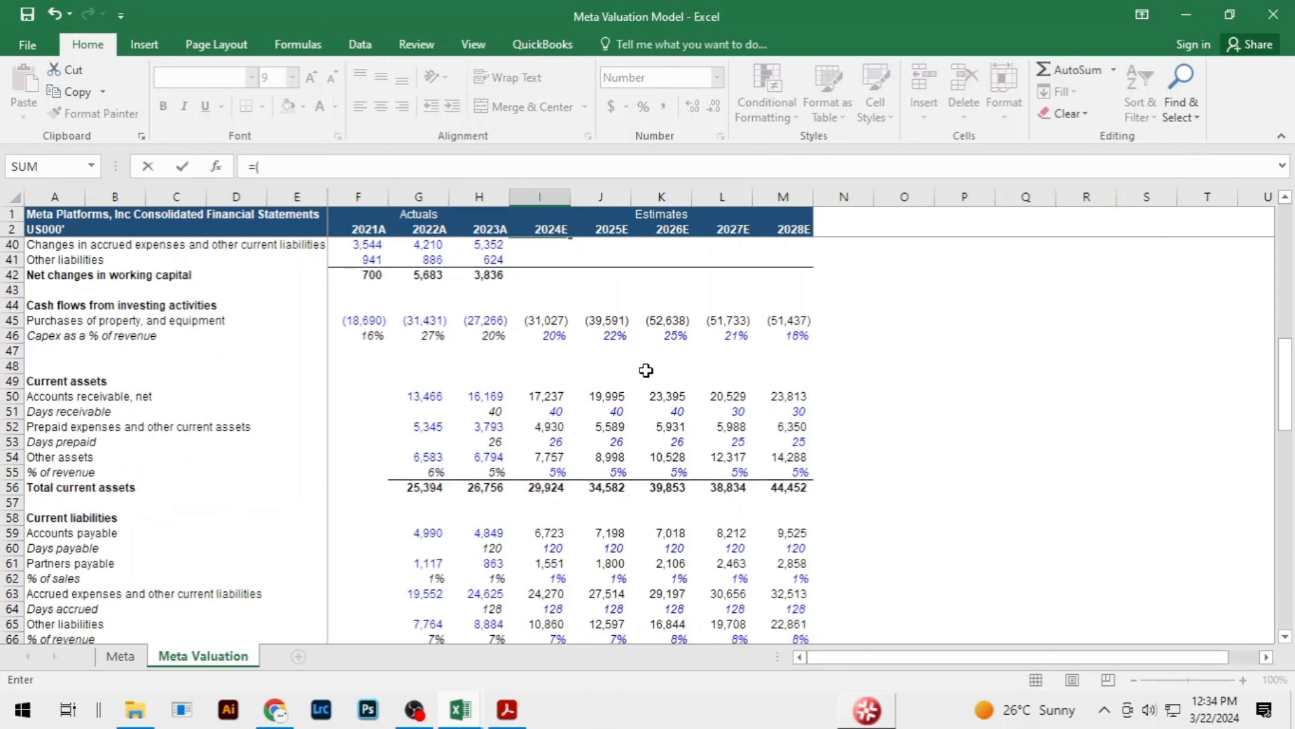
{"action": "left_click", "coordinate": [546, 564]}
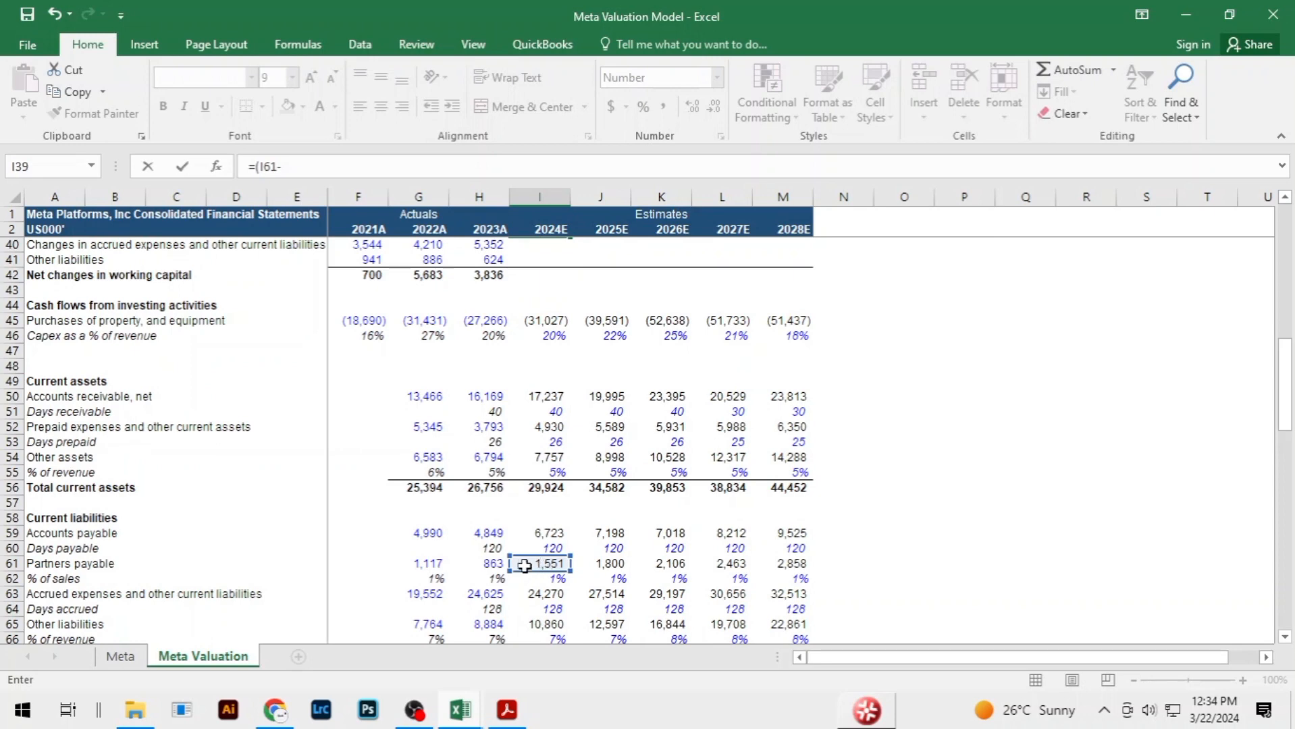
{"action": "type", "text": "-"}
{"action": "scroll", "coordinate": [708, 462], "scroll_direction": "up", "scroll_amount": 3}
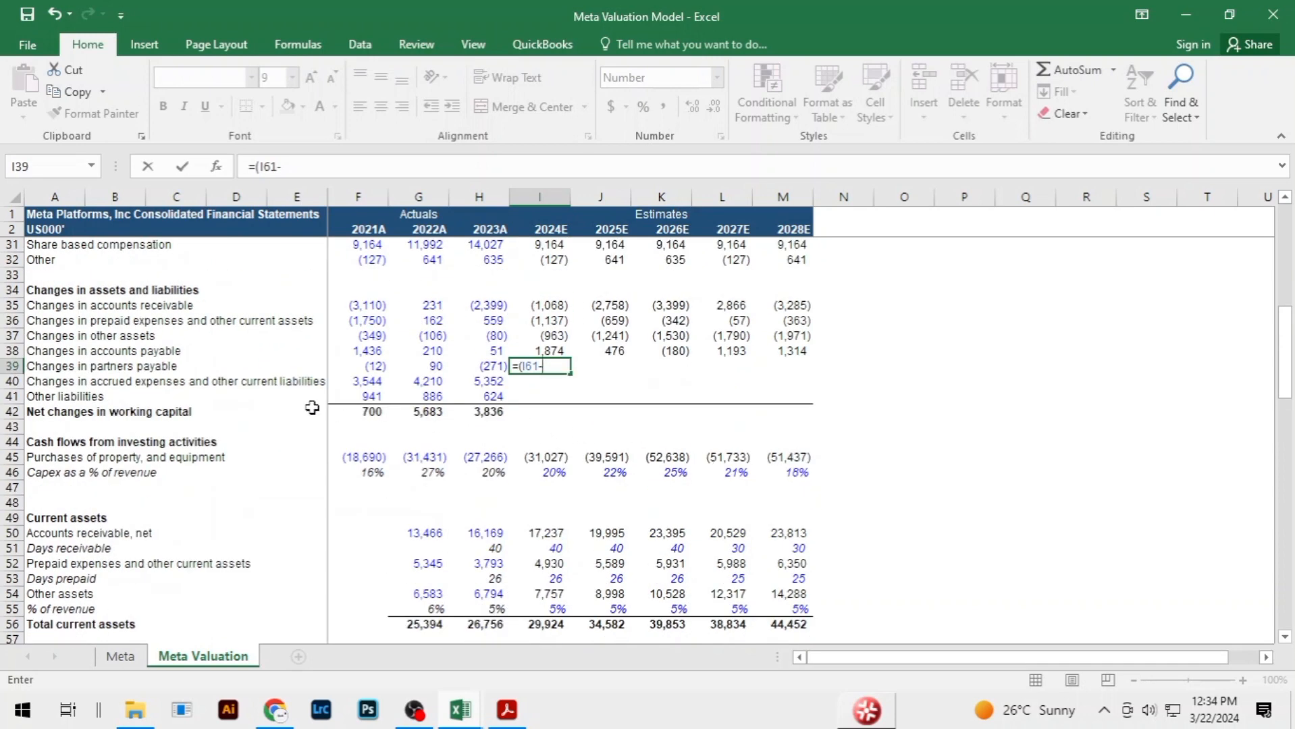
{"action": "scroll", "coordinate": [676, 408], "scroll_direction": "down", "scroll_amount": 2}
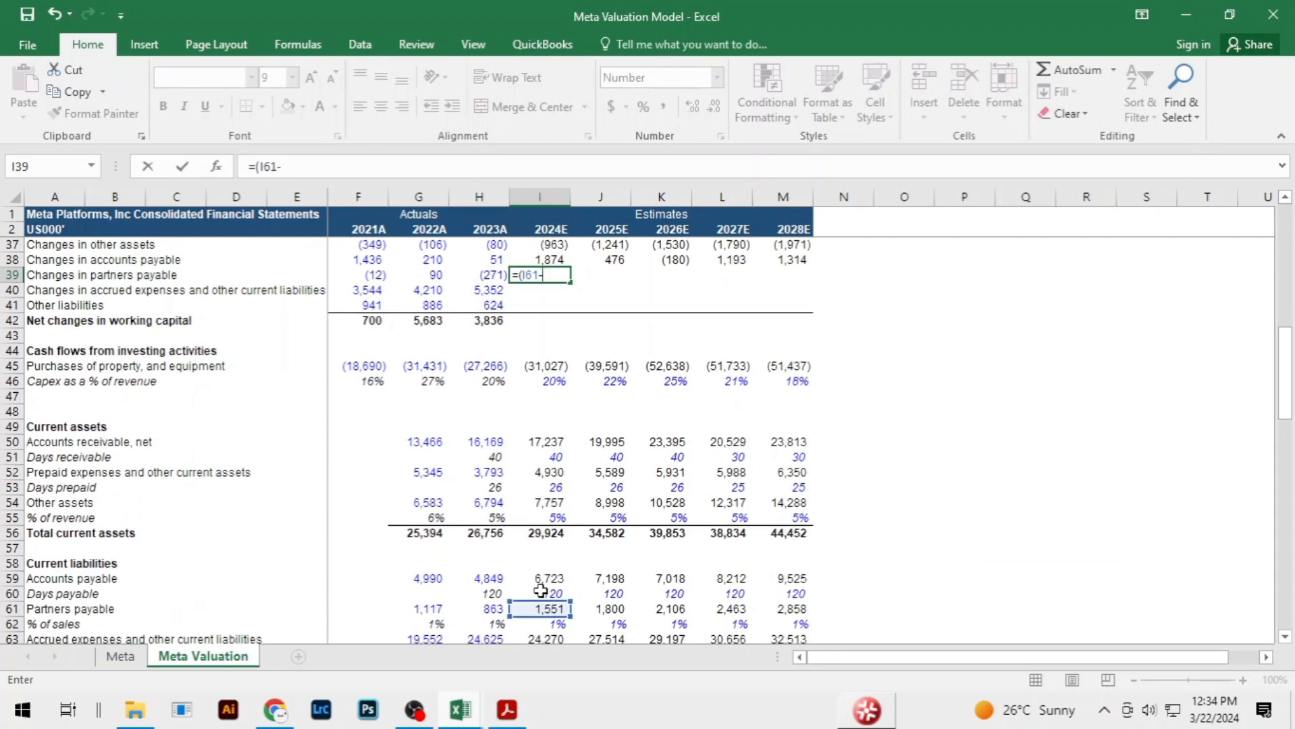
{"action": "left_click", "coordinate": [491, 609]}
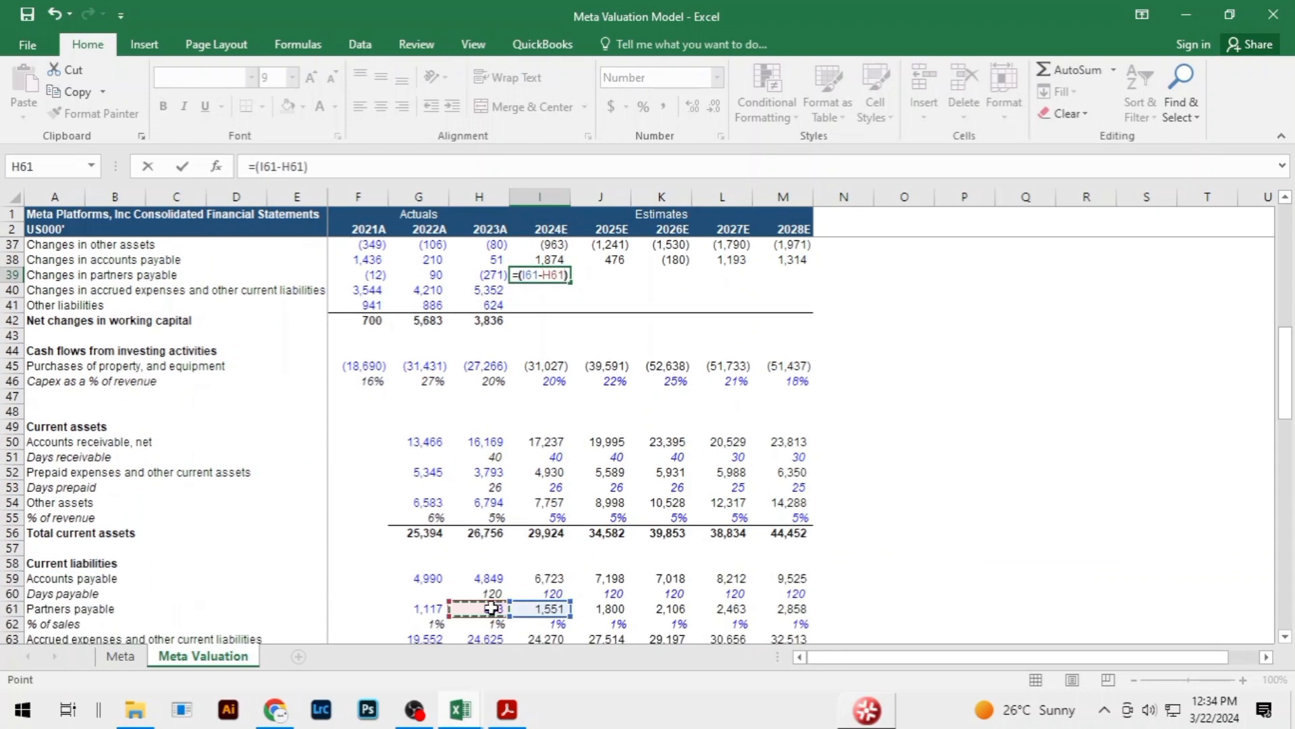
{"action": "key", "text": "ctrl+Return"}
Fill the 2024E changes in partners payable formula across row 39 through 2028E
{"action": "key", "text": "shift+Right"}
{"action": "key", "text": "shift+Right"}
{"action": "key", "text": "shift+Right"}
{"action": "key", "text": "shift+Right"}
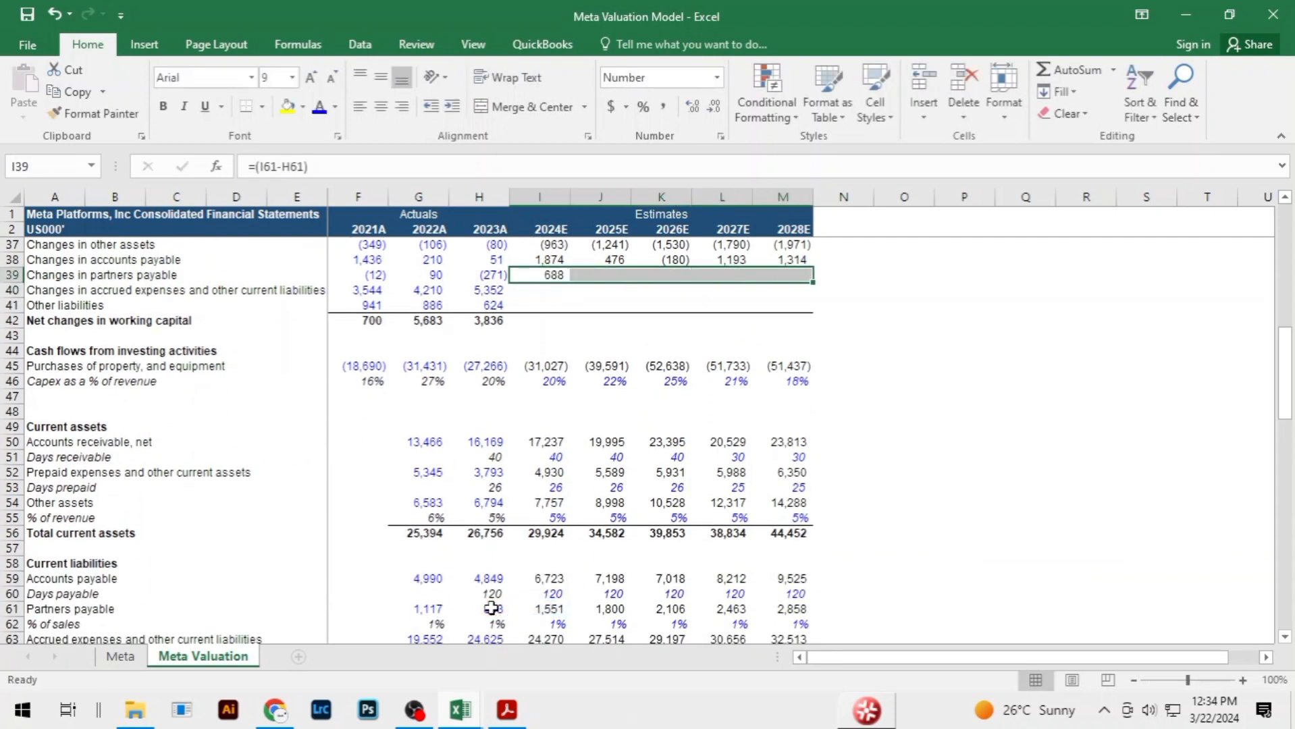
{"action": "key", "text": "ctrl+r"}
Calculate the 2024E change in accrued expenses and other current liabilities in I40, using =(I63-H63)
{"action": "key", "text": "Down"}
{"action": "type", "text": "=("}
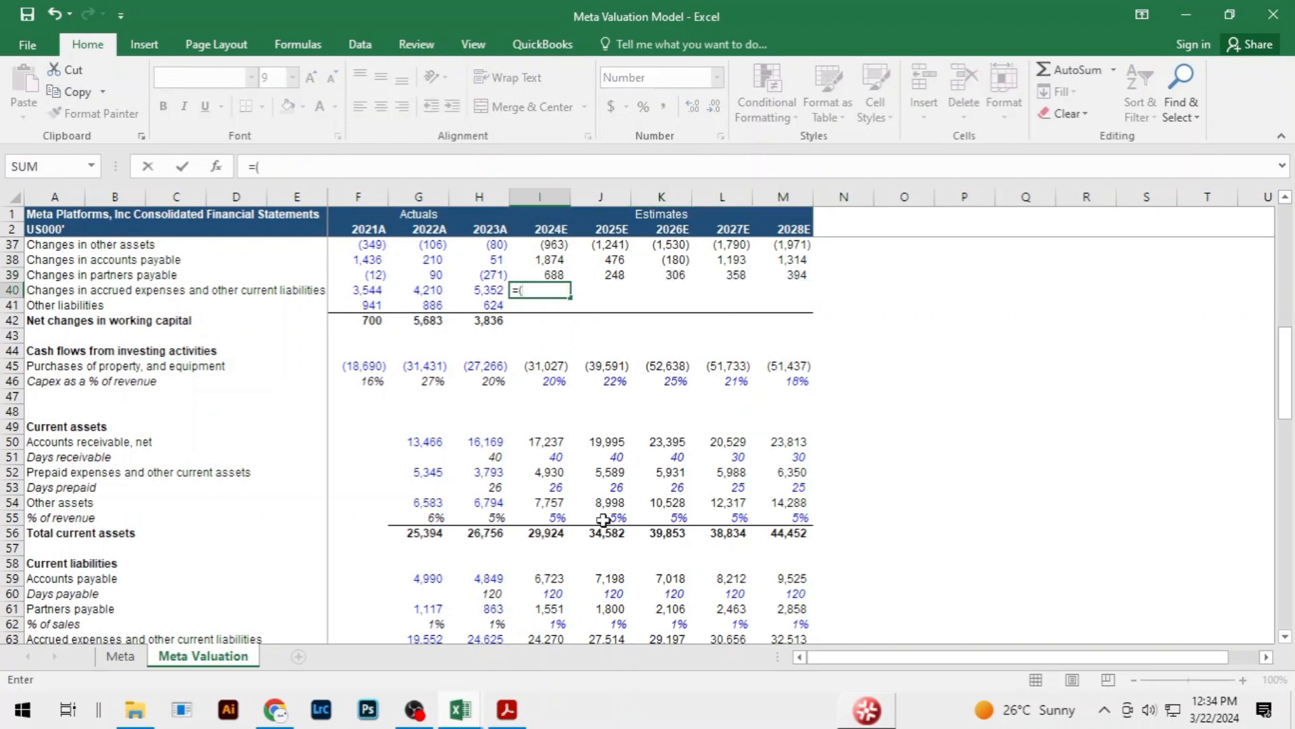
{"action": "scroll", "coordinate": [611, 477], "scroll_direction": "down", "scroll_amount": 2}
{"action": "left_click", "coordinate": [545, 553]}
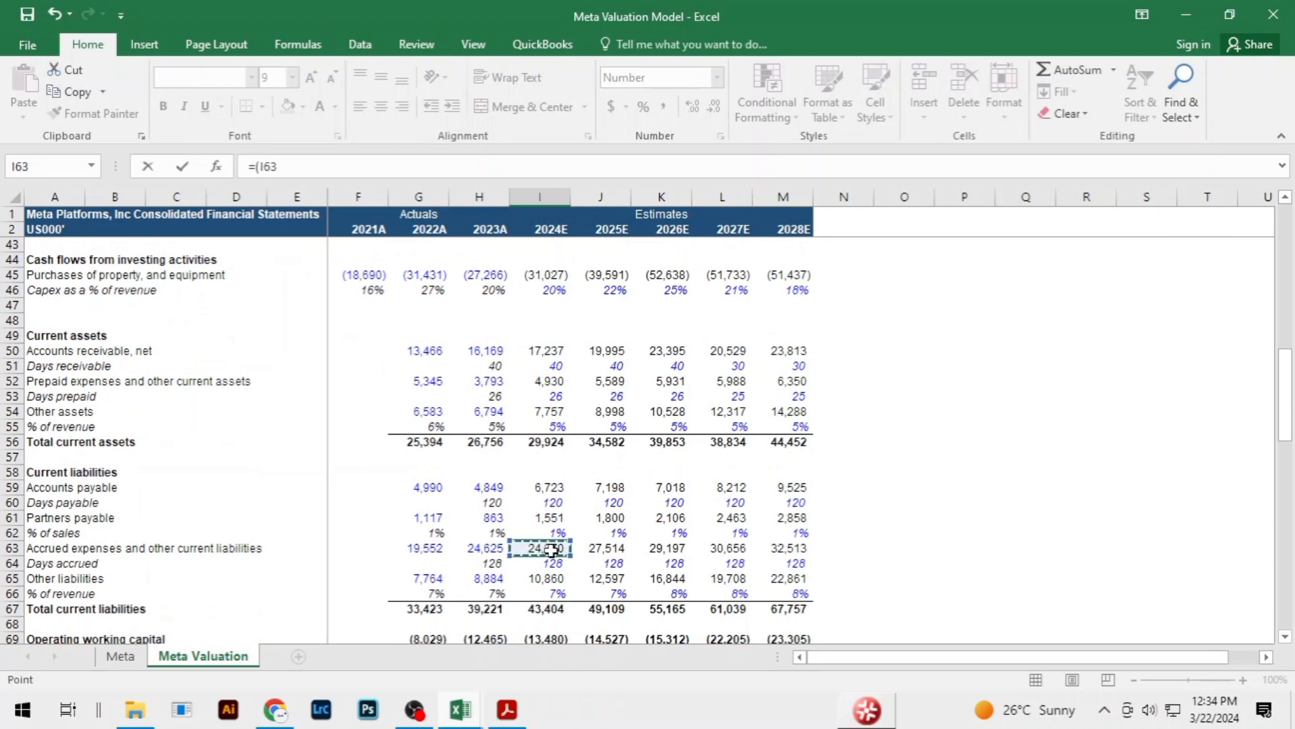
{"action": "type", "text": "-"}
{"action": "left_click", "coordinate": [499, 548]}
{"action": "type", "text": ")"}
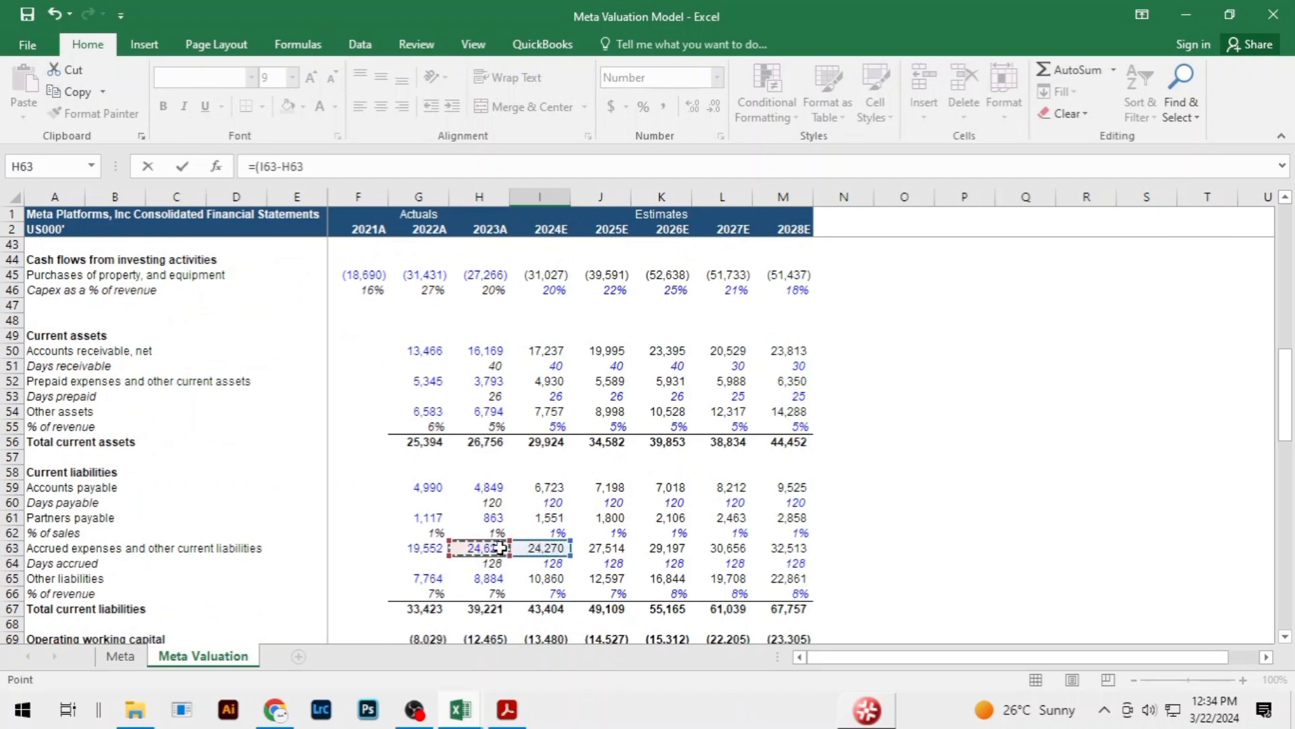
{"action": "key", "text": "ctrl+Return"}
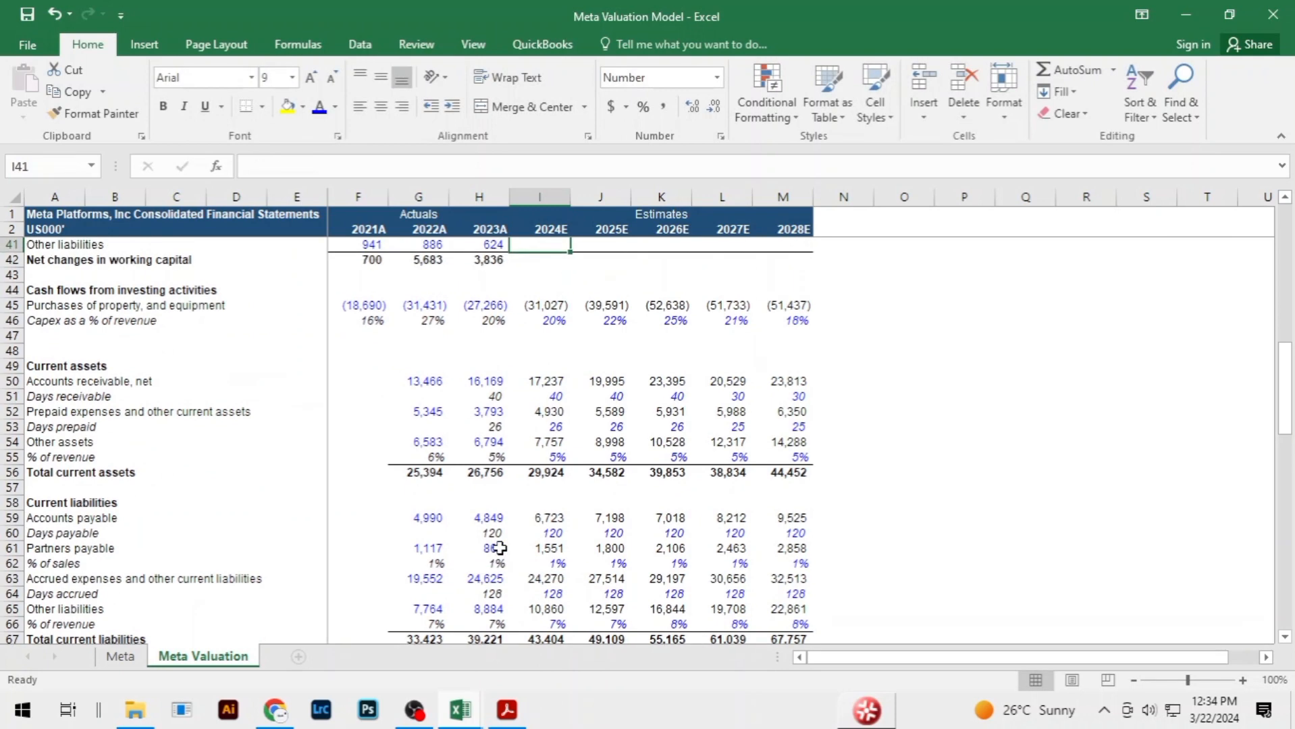
Fill the 2024E changes in accrued expenses formula across row 40 through 2028E
{"action": "key", "text": "shift+Right"}
{"action": "key", "text": "shift+Right"}
{"action": "key", "text": "shift+Right"}
{"action": "key", "text": "shift+Right"}
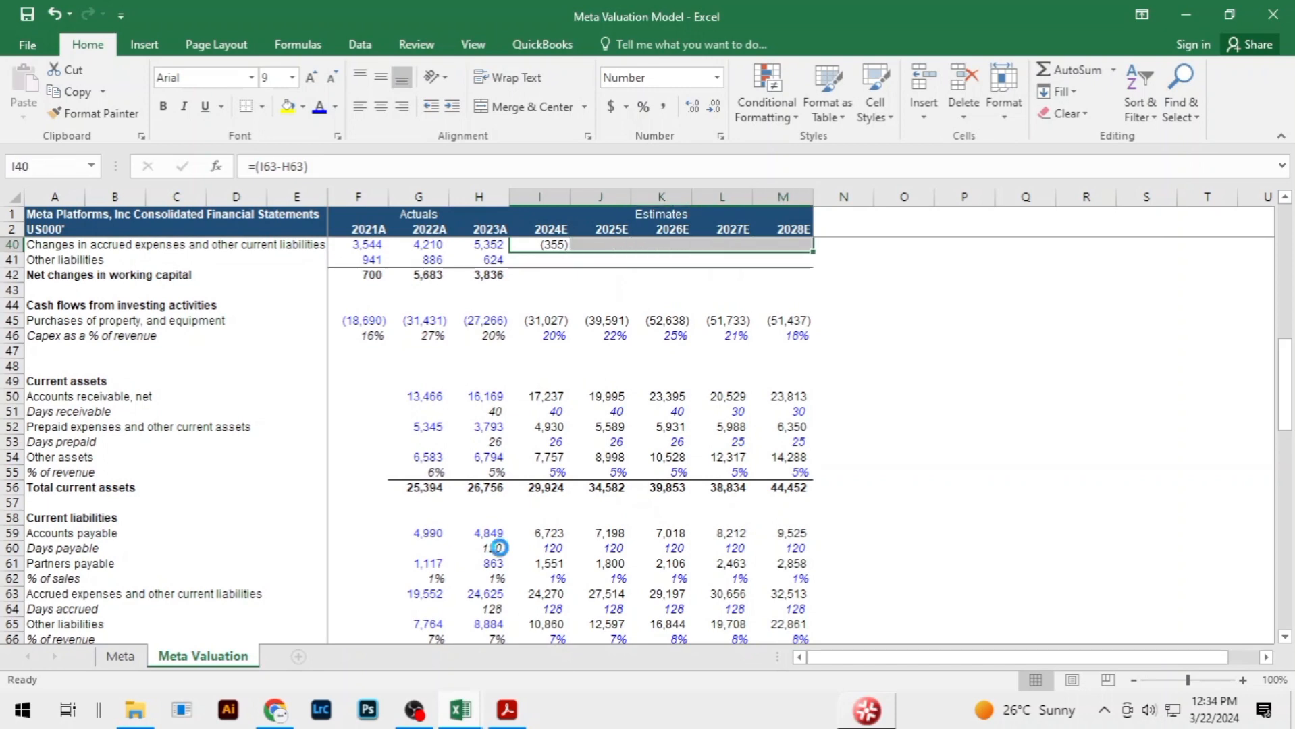
{"action": "key", "text": "ctrl+r"}
Calculate the 2024E change in other liabilities in I41 as the increase from 2023A, using =(I65-H65)
{"action": "key", "text": "Down"}
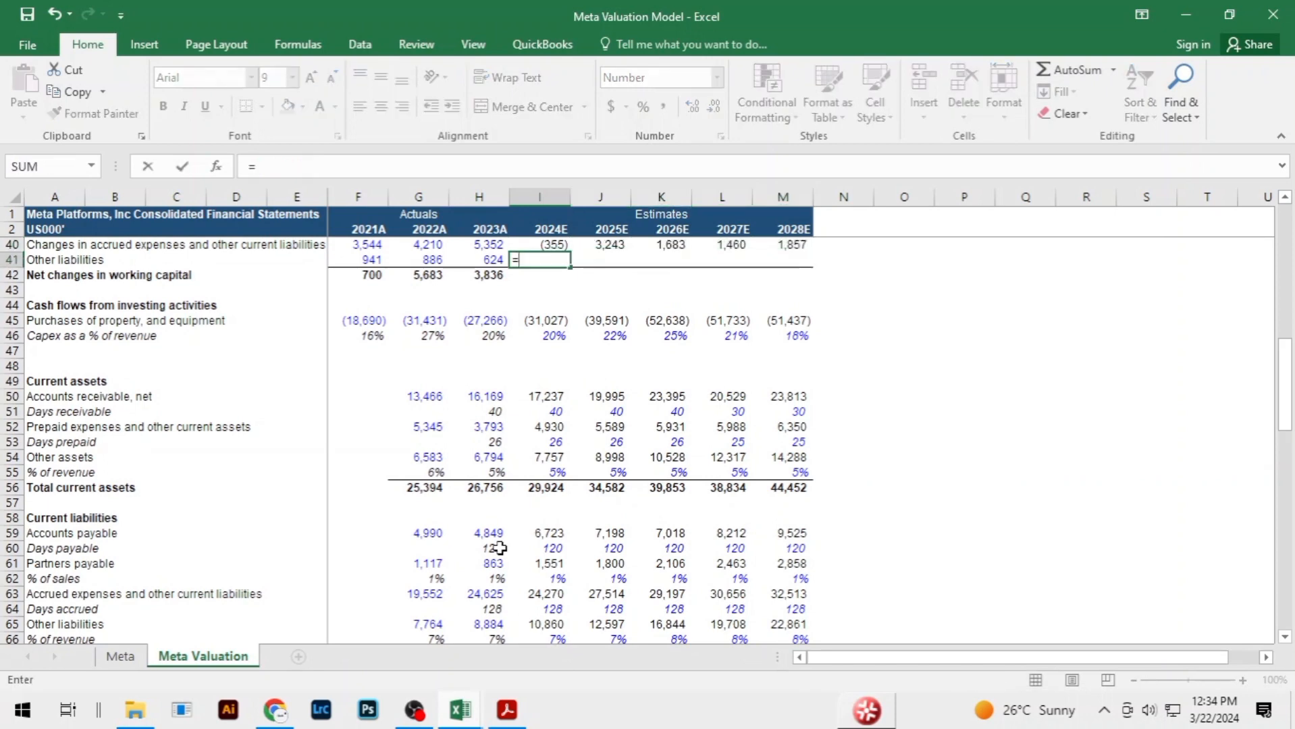
{"action": "type", "text": "=("}
{"action": "scroll", "coordinate": [561, 472], "scroll_direction": "down", "scroll_amount": 1}
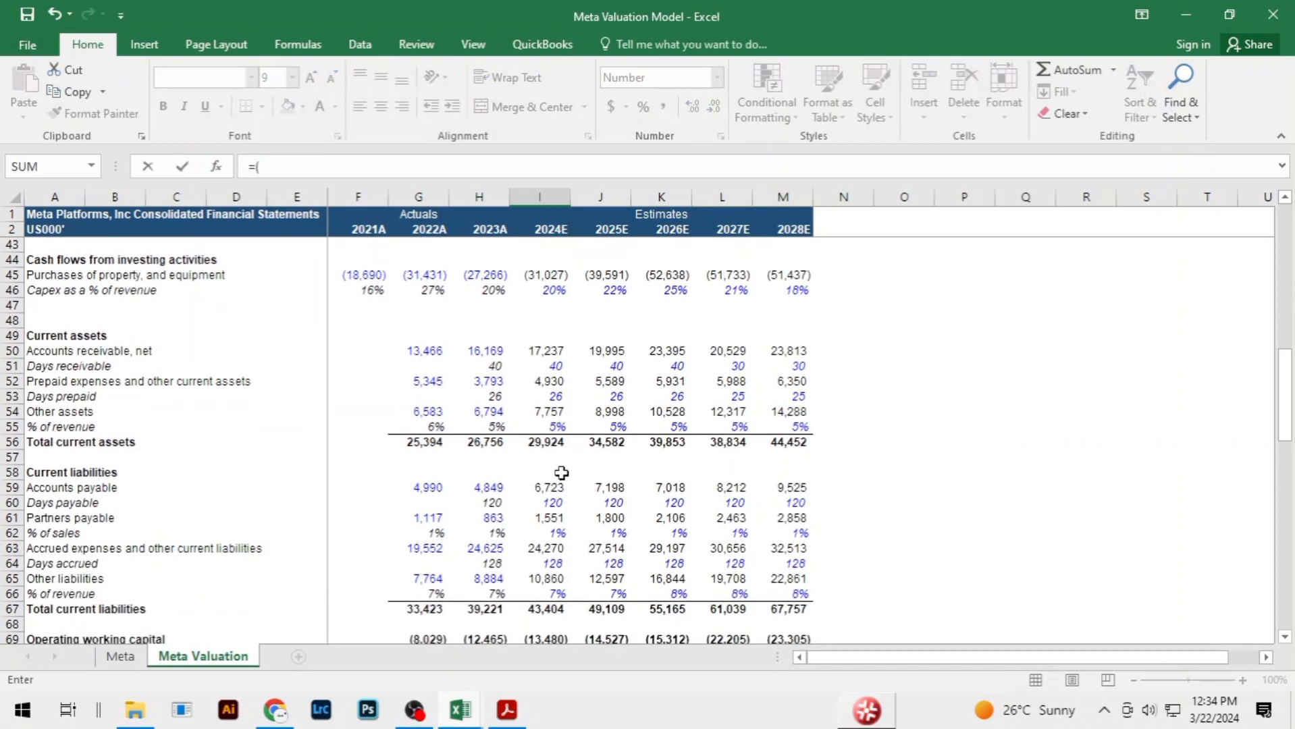
{"action": "left_click", "coordinate": [551, 579]}
{"action": "type", "text": "-"}
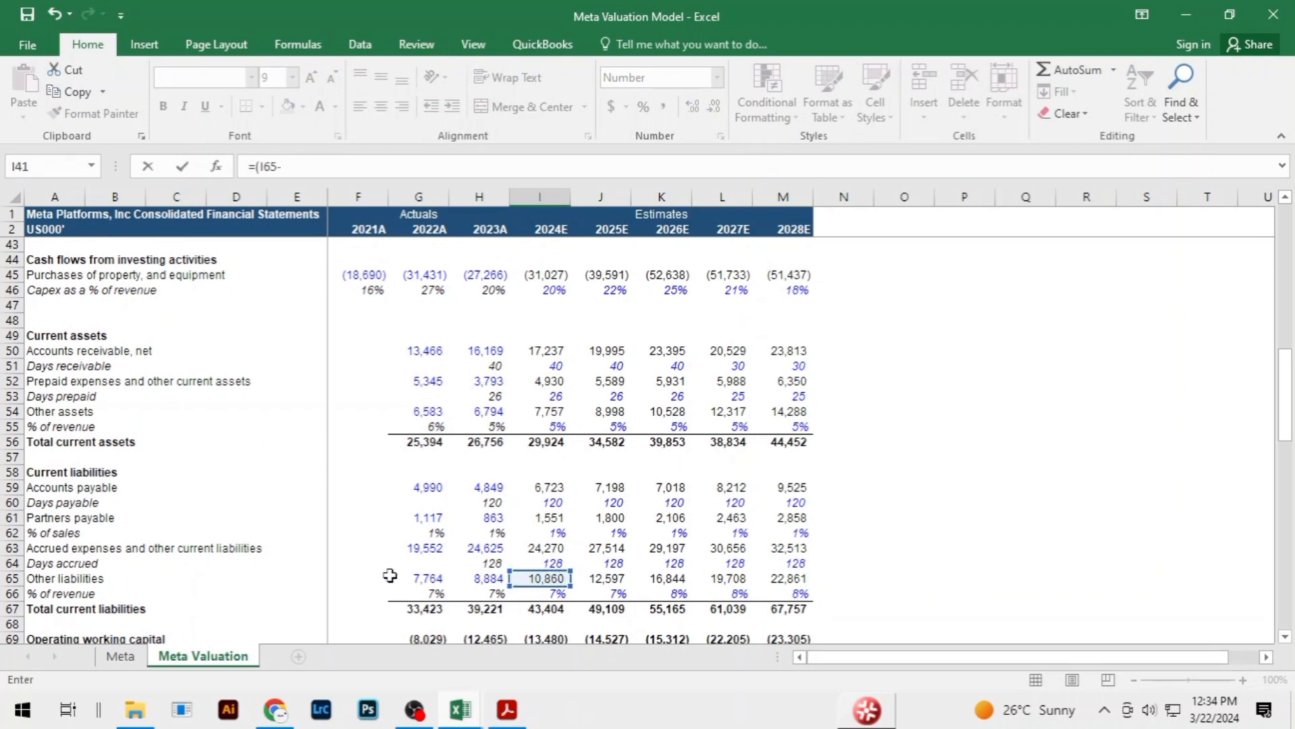
{"action": "left_click", "coordinate": [474, 580]}
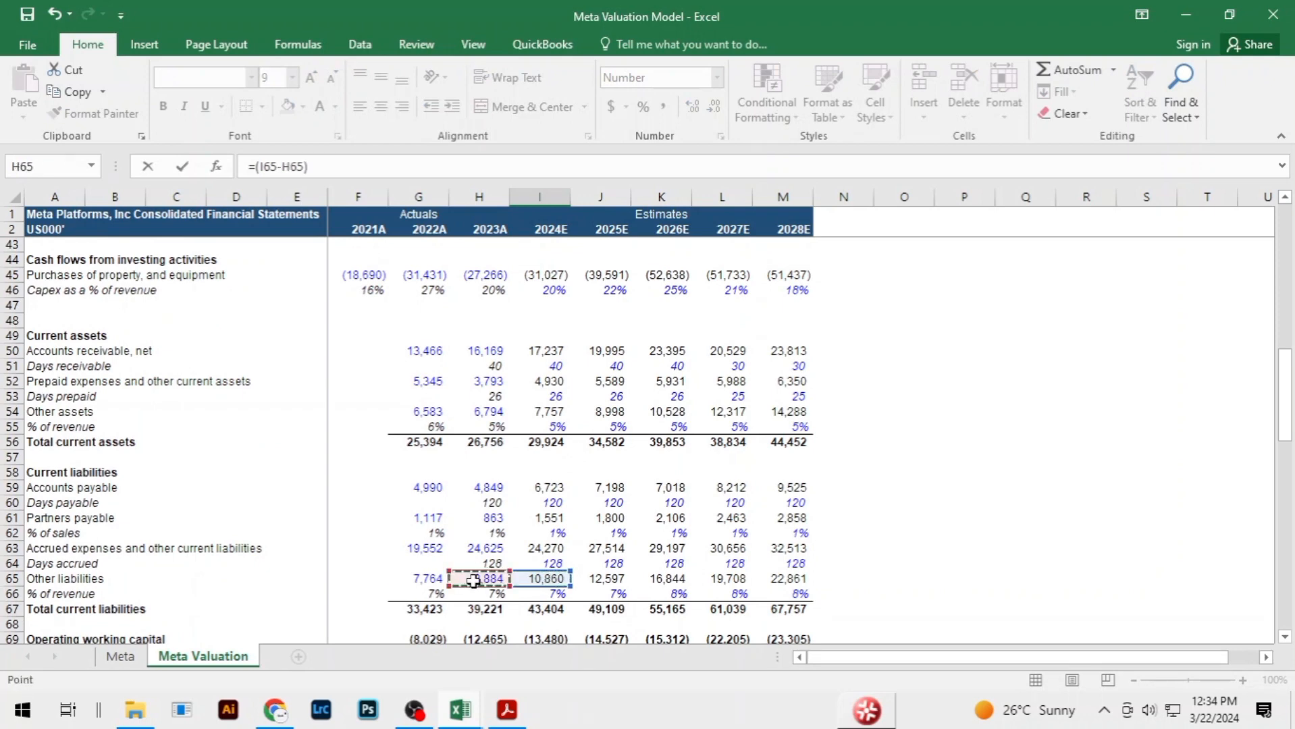
{"action": "type", "text": ")"}
{"action": "key", "text": "Return"}
Fill the 2024E other liabilities change formula across row 41 through 2028E
{"action": "key", "text": "Up"}
{"action": "key", "text": "Up"}
{"action": "key", "text": "Down"}
{"action": "key", "text": "shift+Right"}
{"action": "key", "text": "shift+Right"}
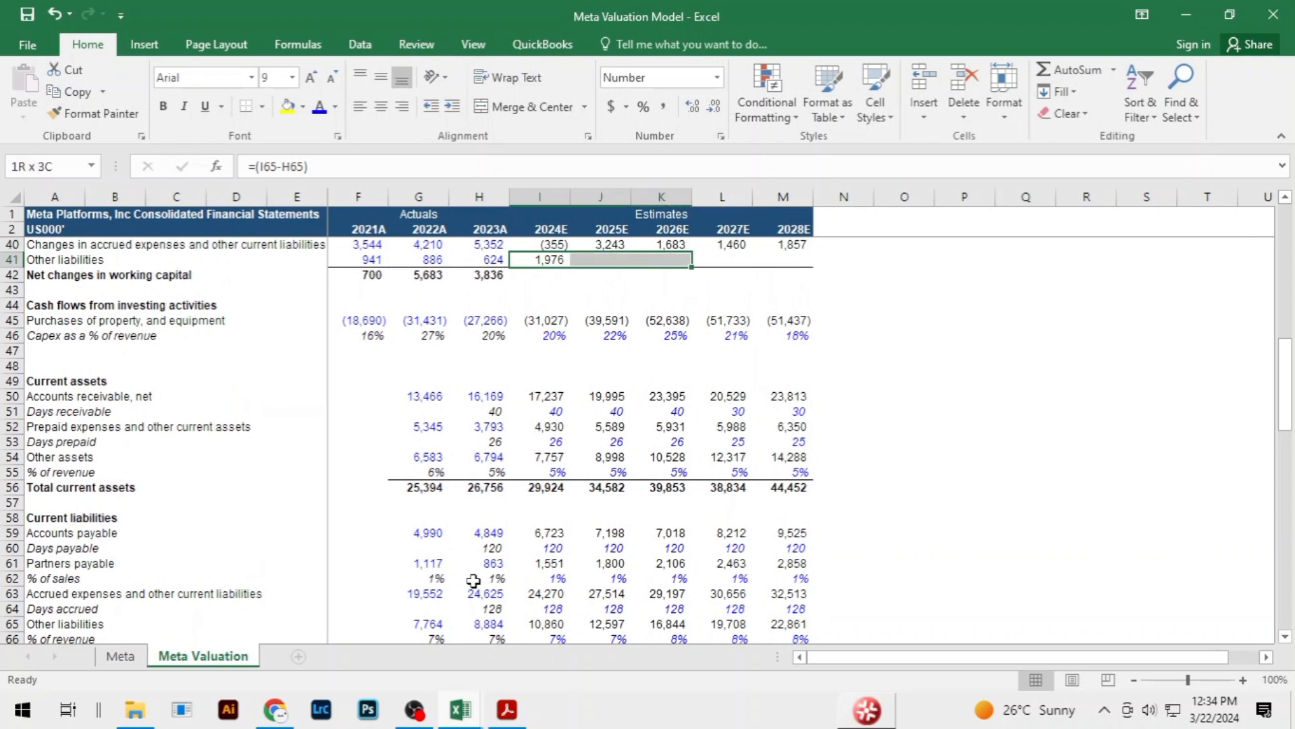
{"action": "key", "text": "shift+Right"}
{"action": "key", "text": "shift+Right"}
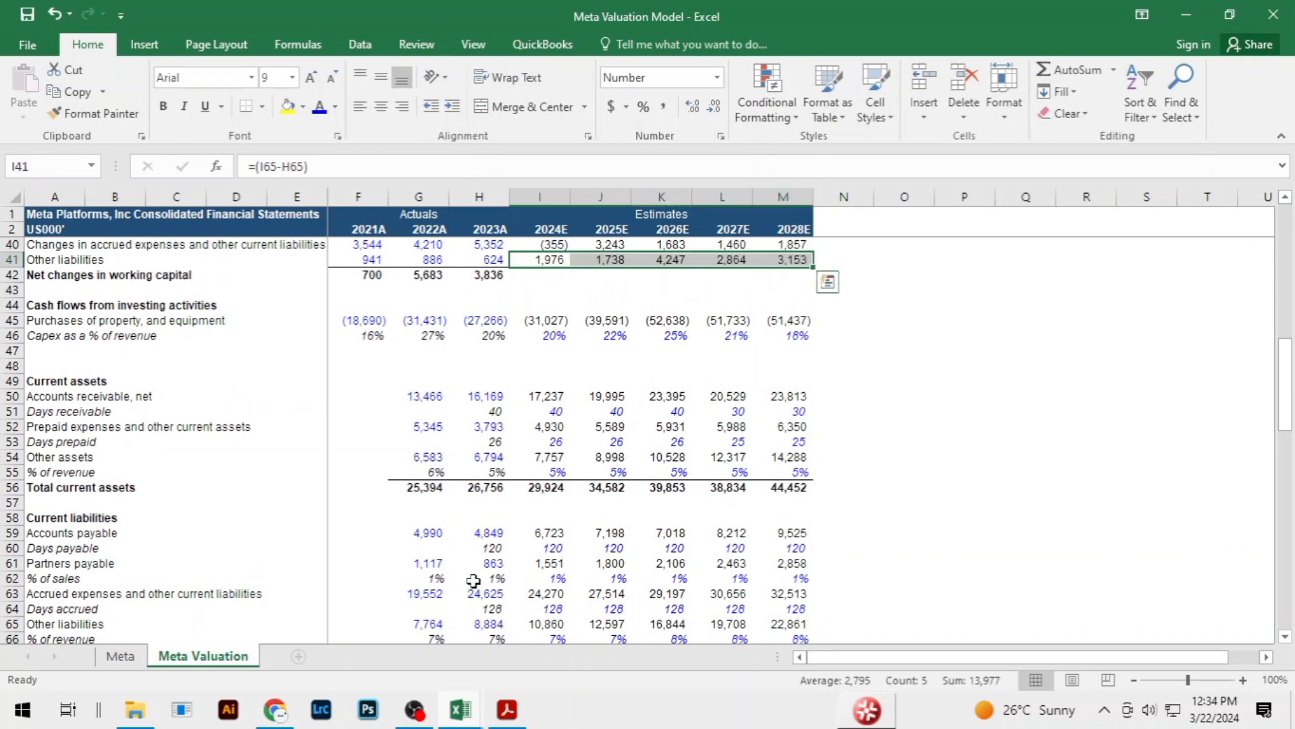
Extend the 2023A net changes in working capital sum in H42 across row 42 through 2028E
{"action": "left_click", "coordinate": [489, 278]}
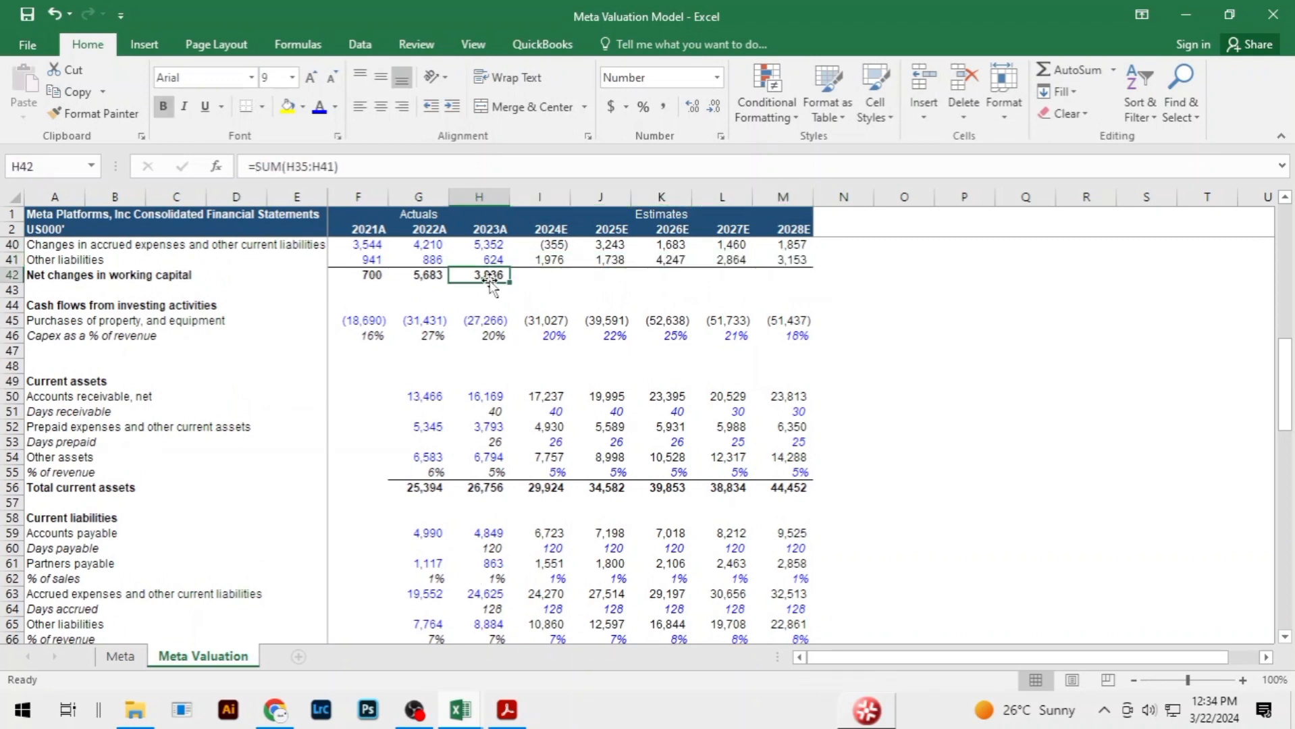
{"action": "key", "text": "shift+Right"}
{"action": "key", "text": "shift+Right"}
{"action": "key", "text": "shift+Right"}
{"action": "key", "text": "shift+Right"}
{"action": "key", "text": "shift+Right"}
{"action": "key", "text": "ctrl+r"}
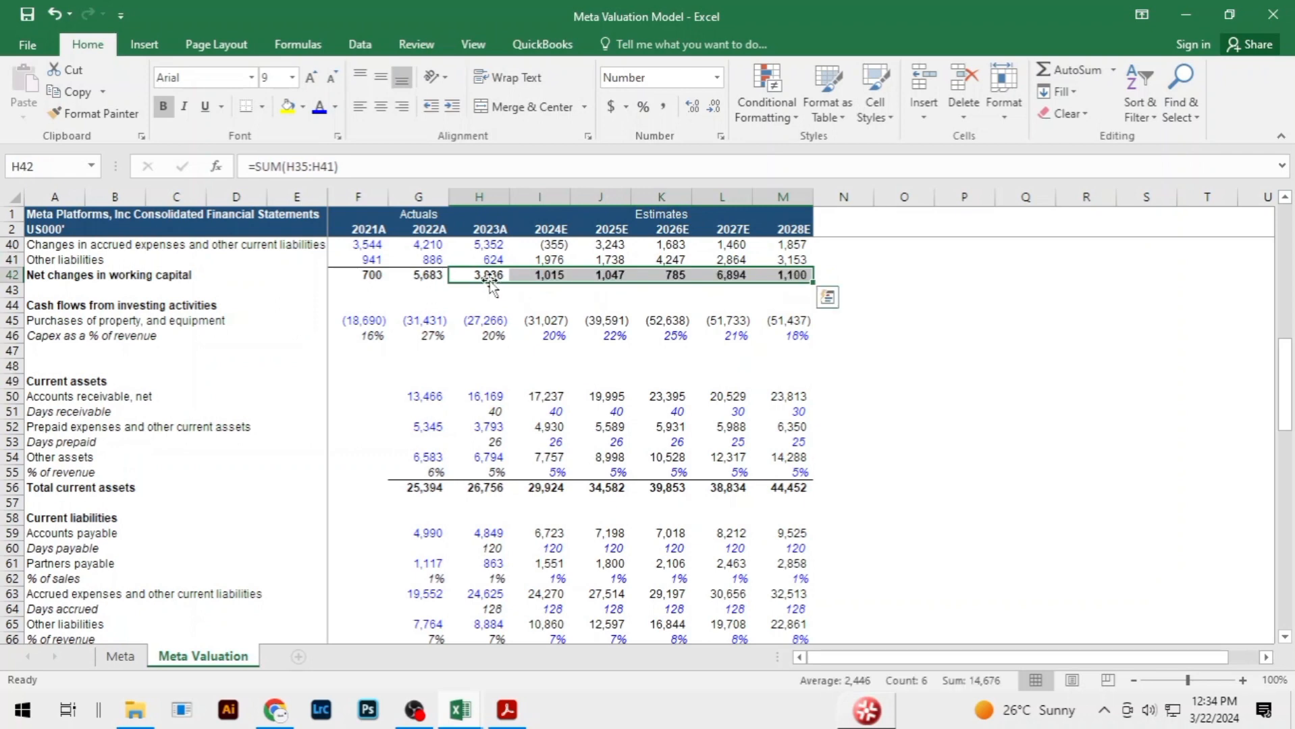
{"action": "left_click", "coordinate": [938, 333]}
{"action": "left_click", "coordinate": [838, 382]}
{"action": "left_click", "coordinate": [898, 321]}
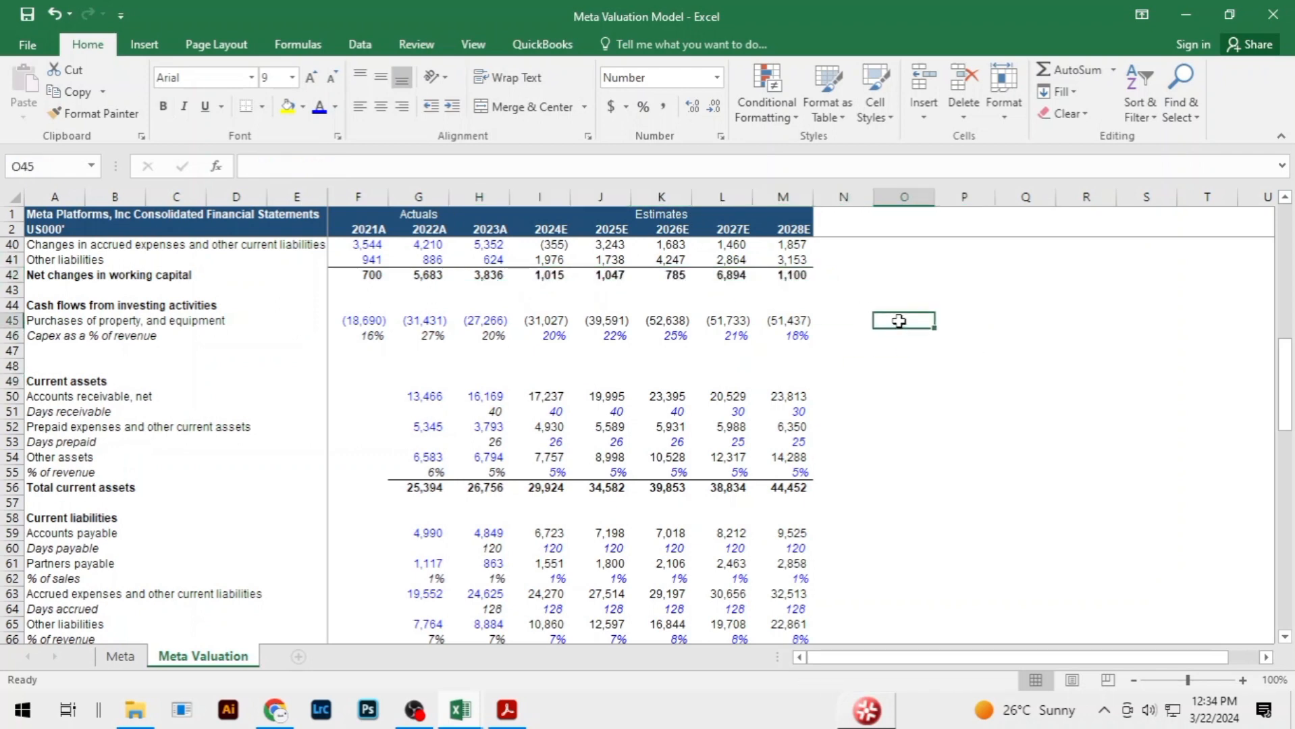
{"action": "scroll", "coordinate": [899, 321], "scroll_direction": "up", "scroll_amount": 2}
Switch to the Meta Financials-Completed workbook to view its working capital section
{"action": "key", "text": "alt+Tab"}
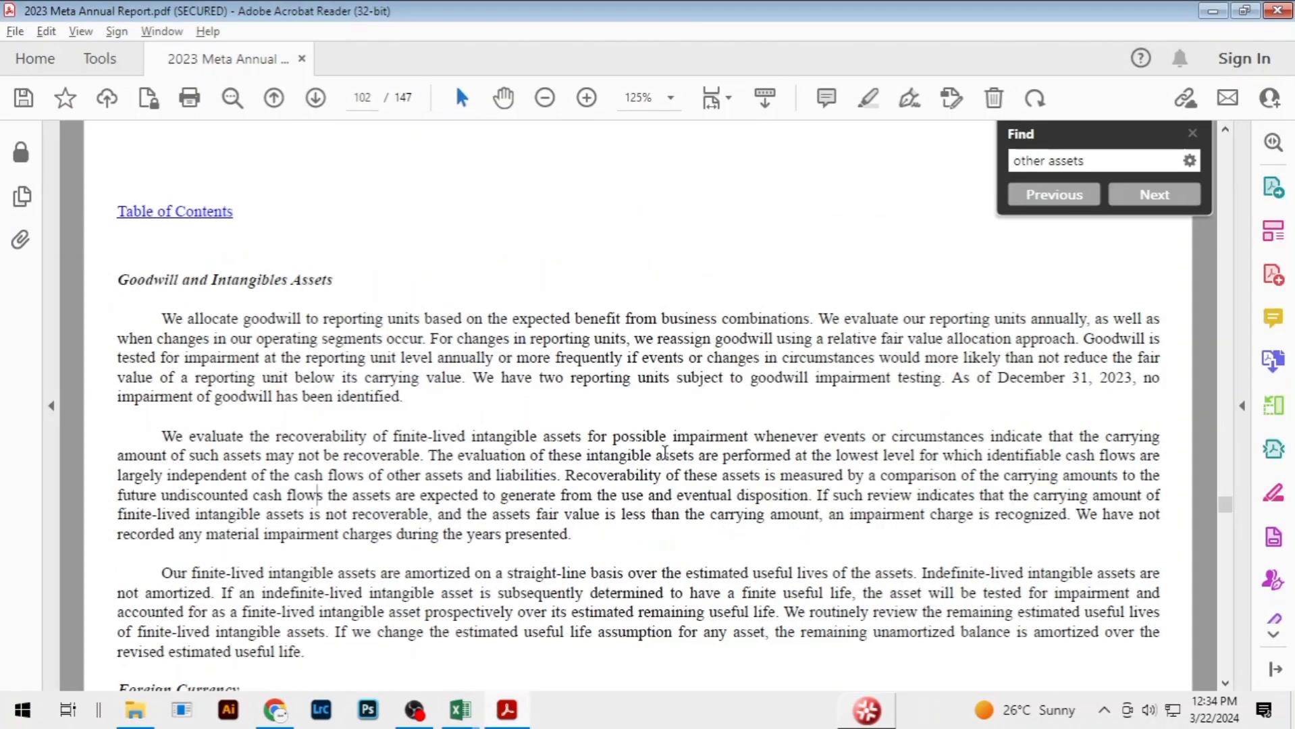
{"action": "key", "text": "alt+Tab"}
{"action": "key", "text": "Tab"}
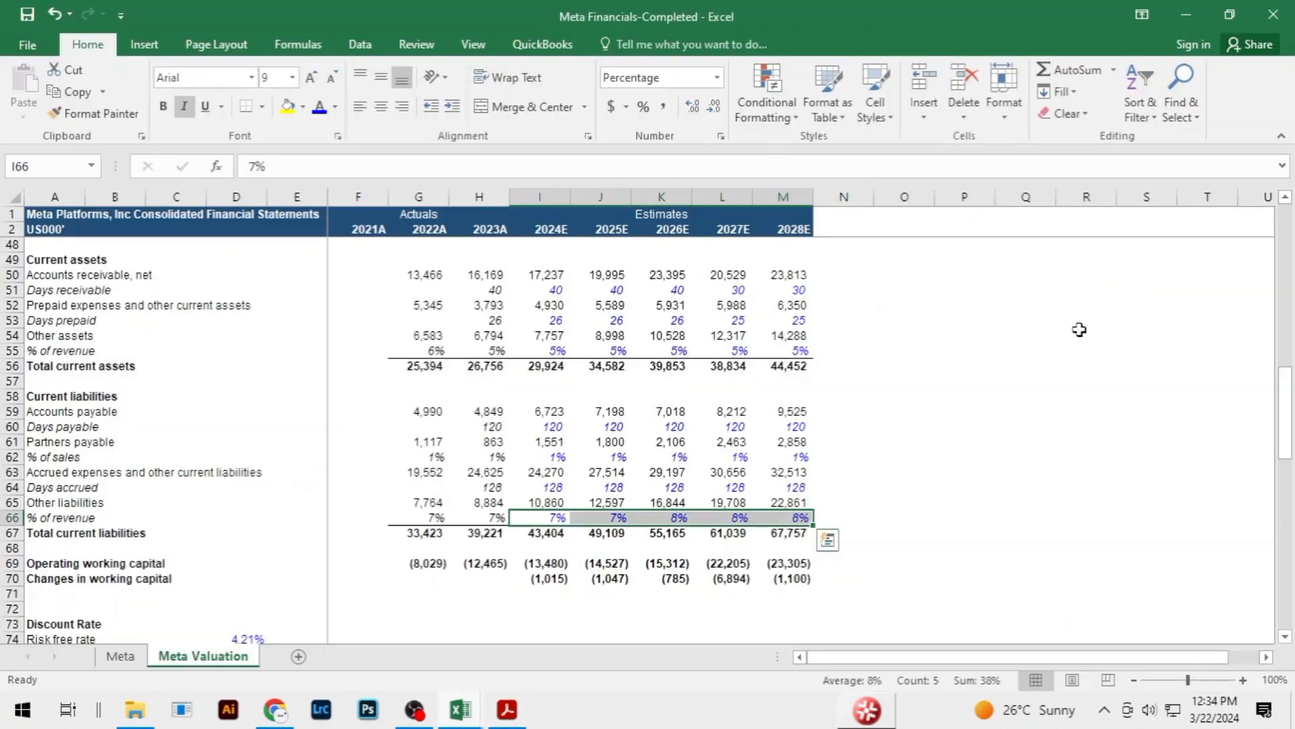
Check the changes in working capital row in Meta Financials-Completed, then return to the Meta Valuation Model workbook
{"action": "left_click", "coordinate": [1079, 329]}
{"action": "scroll", "coordinate": [1066, 378], "scroll_direction": "down", "scroll_amount": 4}
{"action": "left_click", "coordinate": [806, 399]}
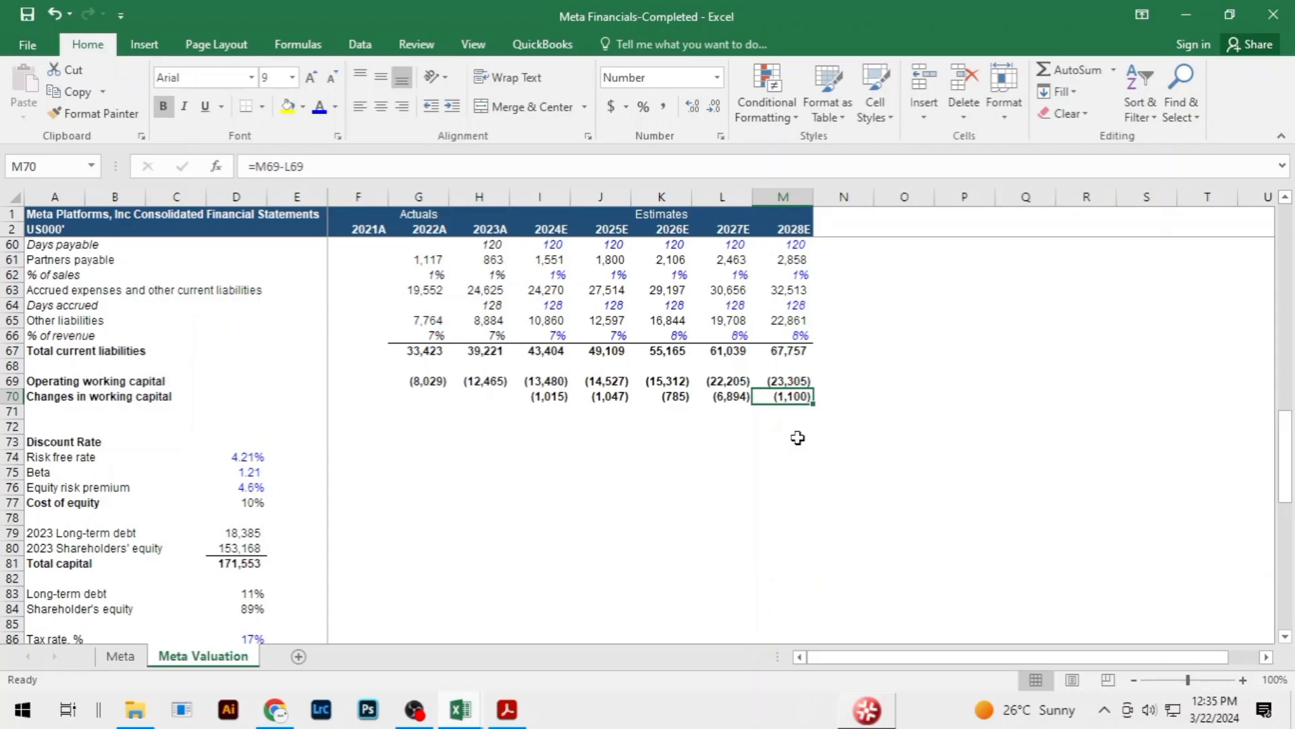
{"action": "key", "text": "alt+Tab"}
{"action": "key", "text": "alt+Tab"}
{"action": "key", "text": "Tab"}
{"action": "key", "text": "alt+Tab"}
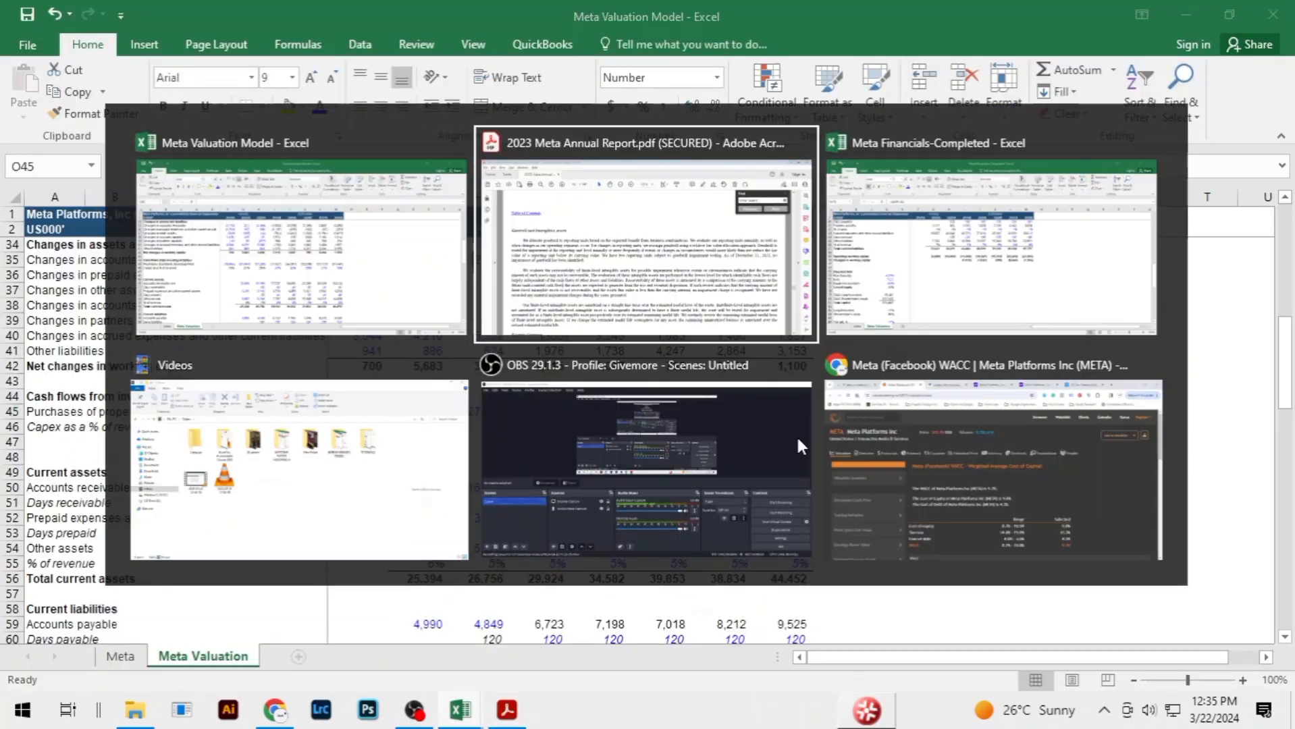
{"action": "key", "text": "Tab"}
{"action": "key", "text": "alt+Tab"}
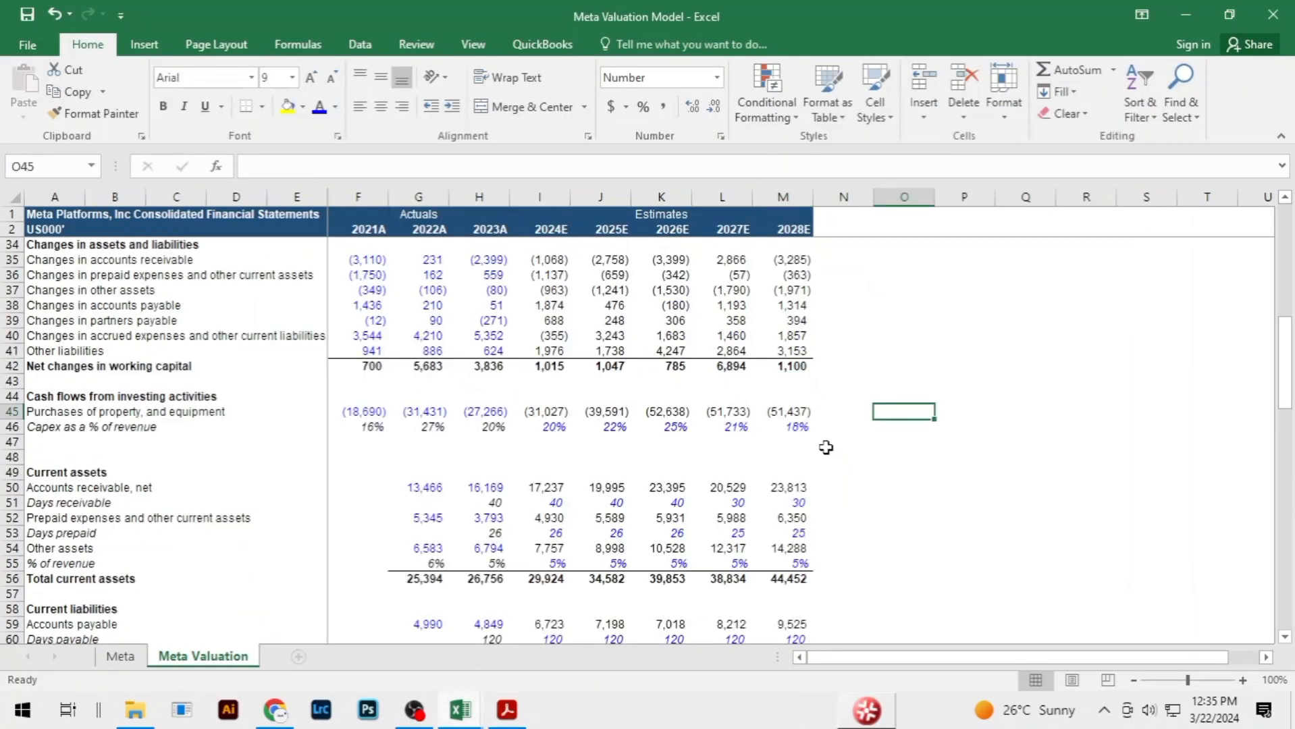
Compare the model's net changes in working capital in row 42 with row 70 of the Meta Financials-Completed workbook
{"action": "left_click", "coordinate": [899, 447]}
{"action": "key", "text": "alt+Tab"}
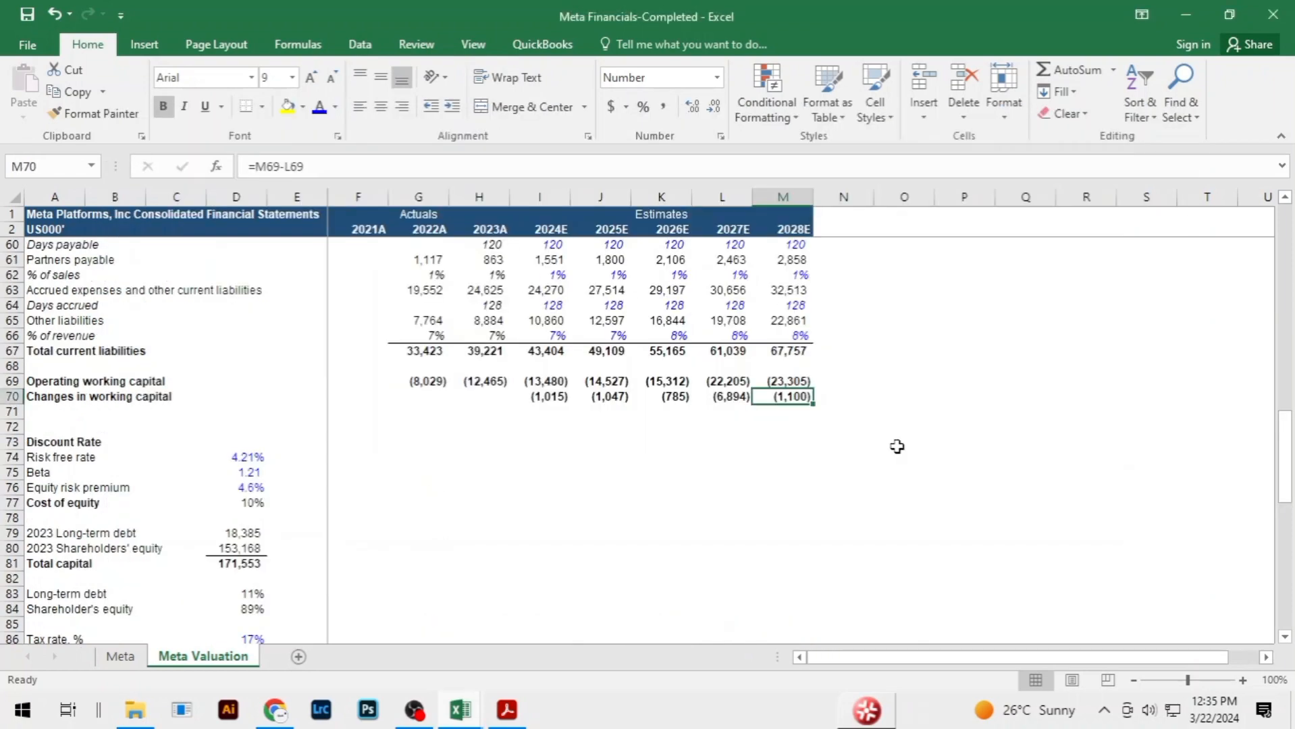
{"action": "key", "text": "alt+Tab"}
{"action": "key", "text": "alt+Tab"}
{"action": "key", "text": "alt+Tab"}
{"action": "left_click", "coordinate": [877, 395]}
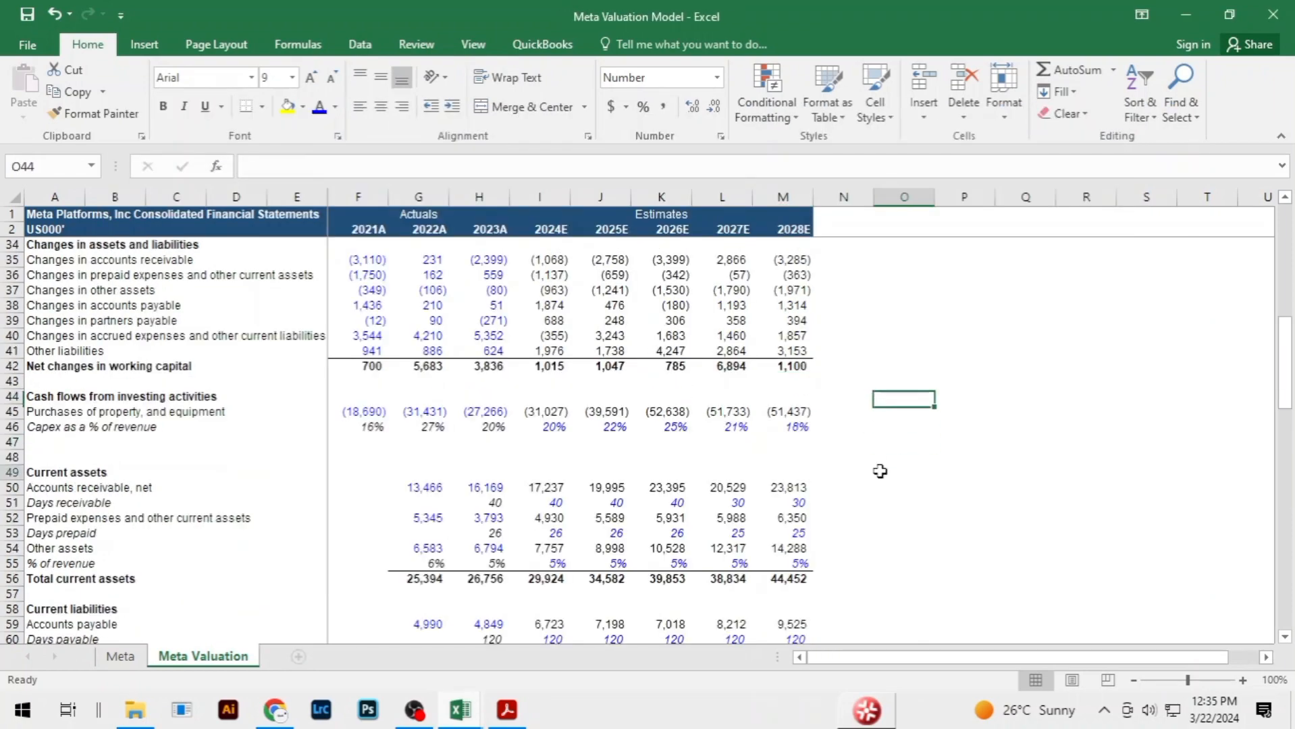
{"action": "left_click", "coordinate": [880, 472]}
{"action": "left_click", "coordinate": [889, 412]}
{"action": "key", "text": "alt+Tab"}
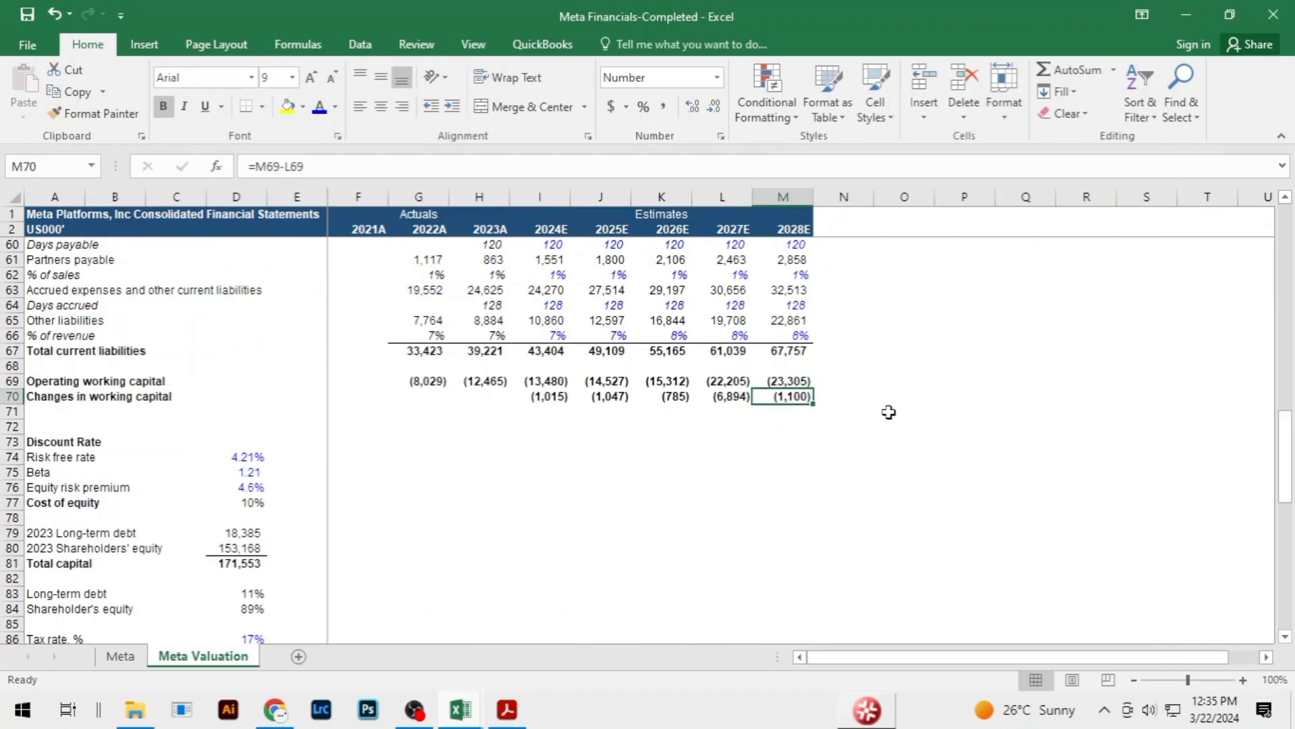
{"action": "key", "text": "alt+Tab"}
{"action": "left_click", "coordinate": [868, 379]}
Review the Meta Valuation sheet from gross profit down to the Discount Rate section and select the risk free rate in D74
{"action": "scroll", "coordinate": [895, 369], "scroll_direction": "up", "scroll_amount": 8}
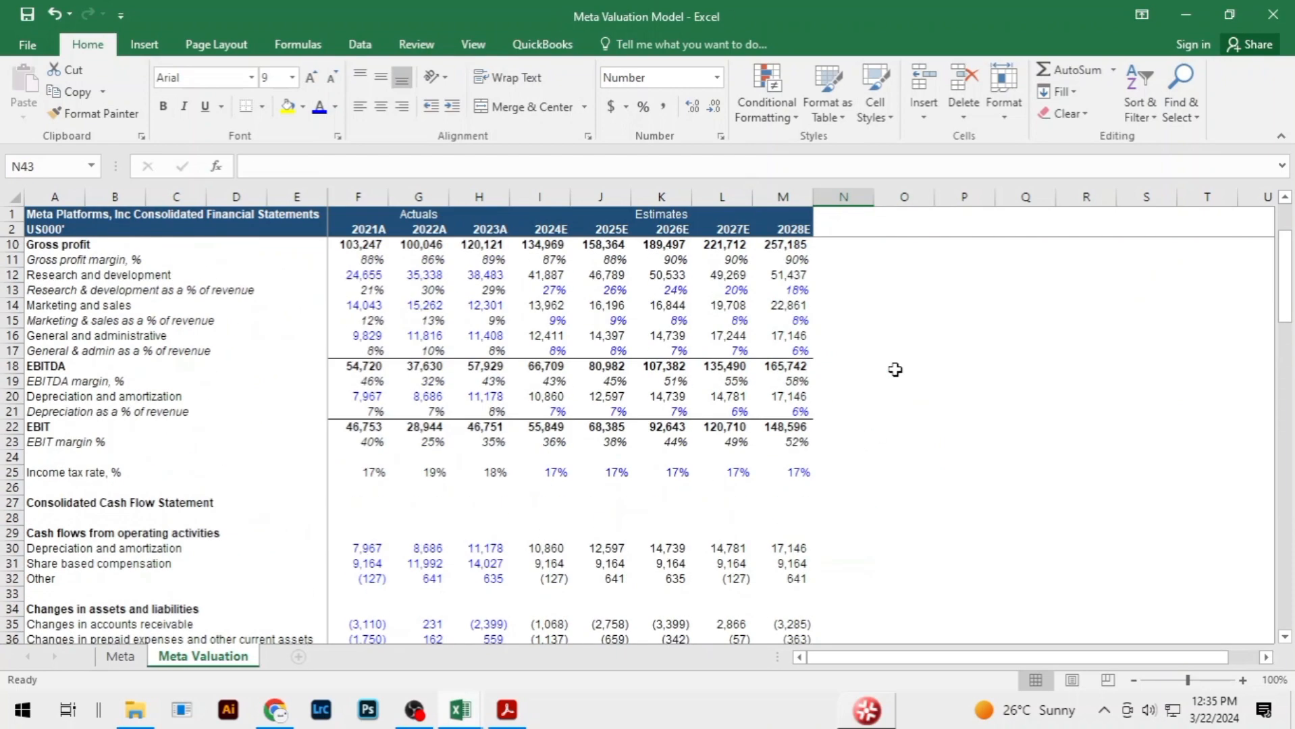
{"action": "scroll", "coordinate": [895, 369], "scroll_direction": "down", "scroll_amount": 14}
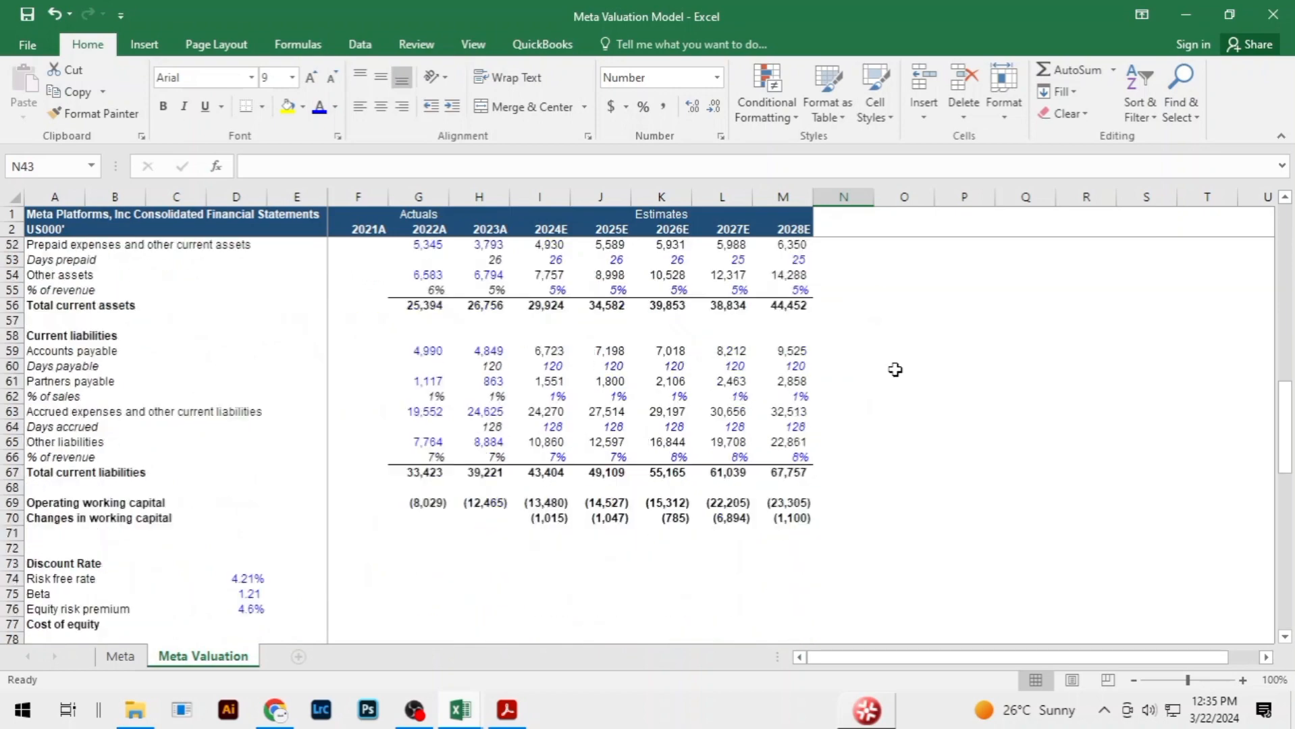
{"action": "scroll", "coordinate": [895, 369], "scroll_direction": "down", "scroll_amount": 4}
{"action": "scroll", "coordinate": [896, 369], "scroll_direction": "up", "scroll_amount": 15}
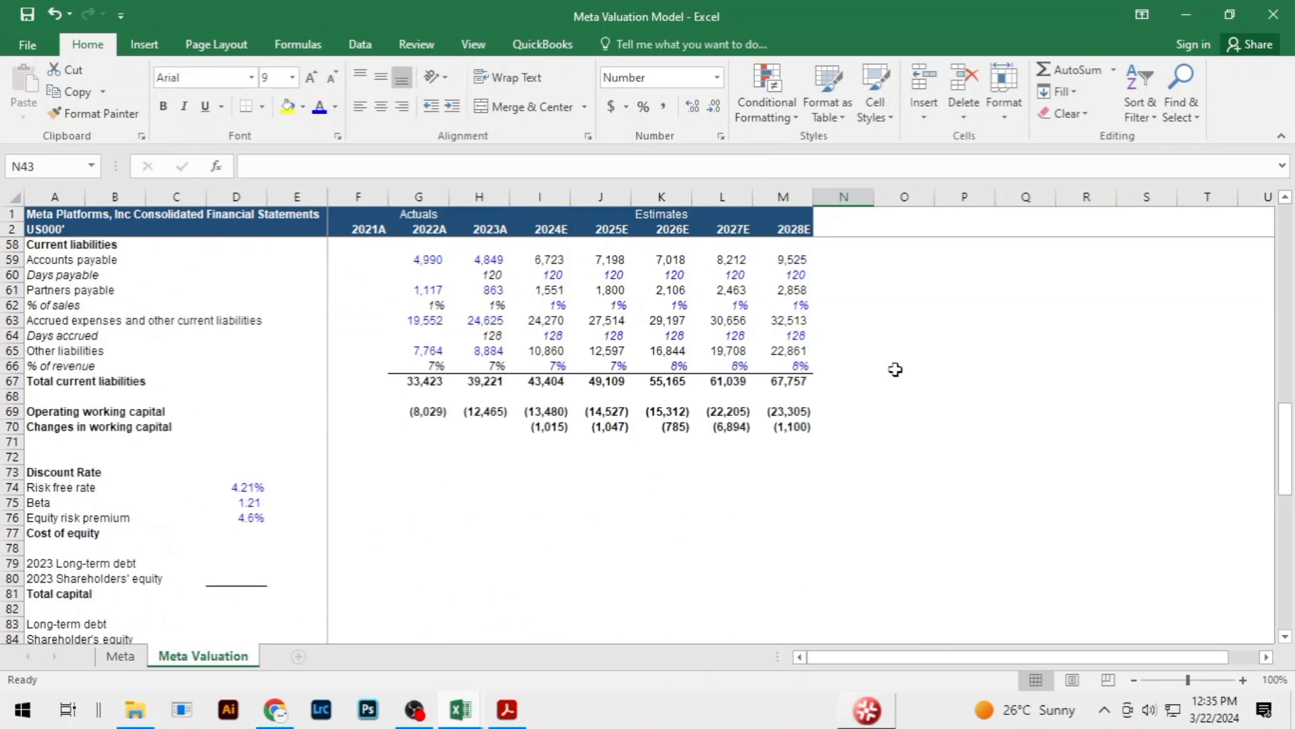
{"action": "scroll", "coordinate": [895, 369], "scroll_direction": "up", "scroll_amount": 5}
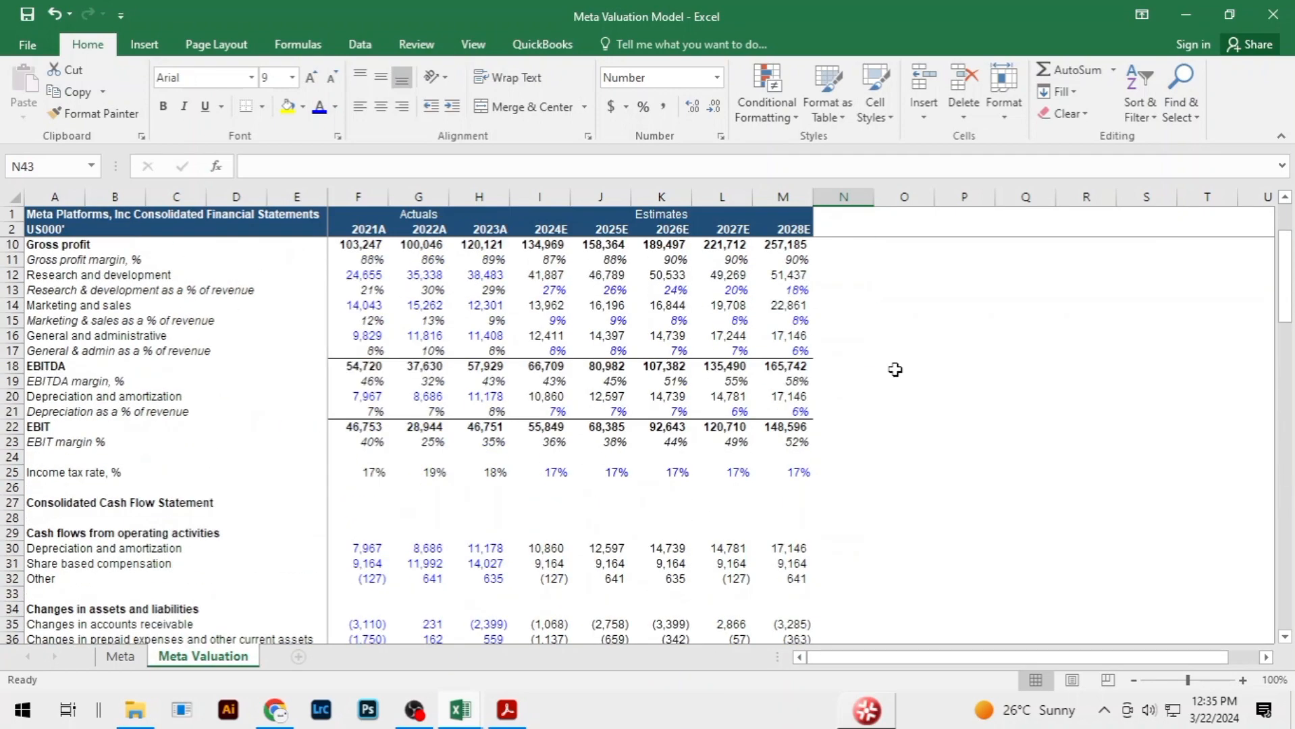
{"action": "scroll", "coordinate": [895, 369], "scroll_direction": "down", "scroll_amount": 20}
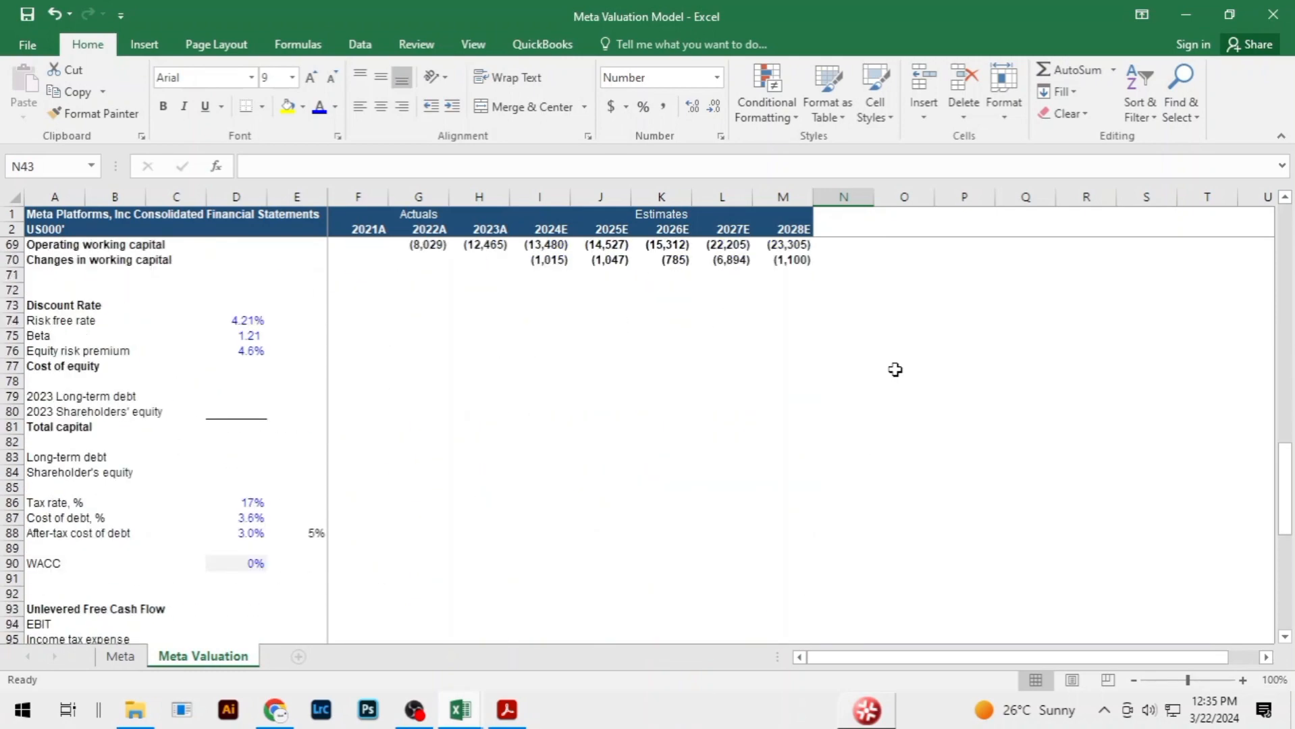
{"action": "left_click", "coordinate": [517, 385]}
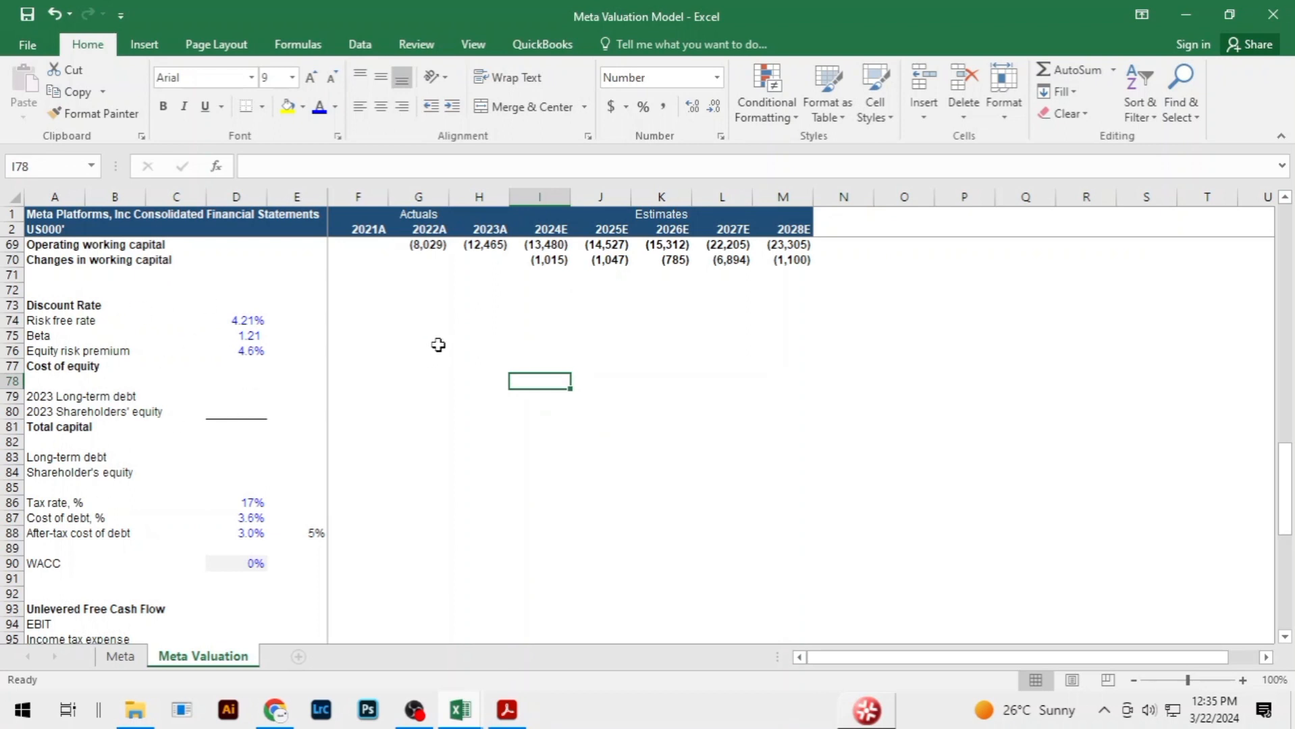
{"action": "left_click", "coordinate": [229, 319]}
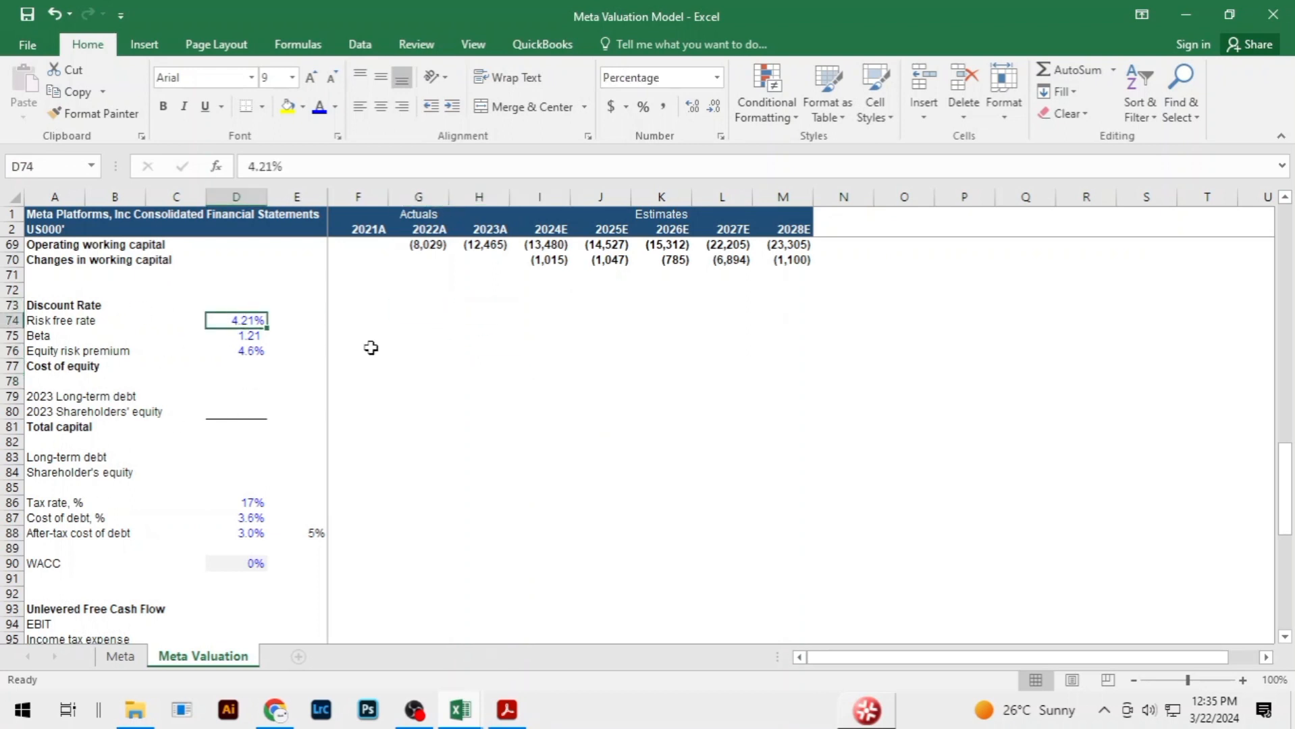
Switch to Chrome and look up the 10-year US Treasury rate in the Google results and Meta's beta on Yahoo Finance
{"action": "left_click", "coordinate": [282, 707]}
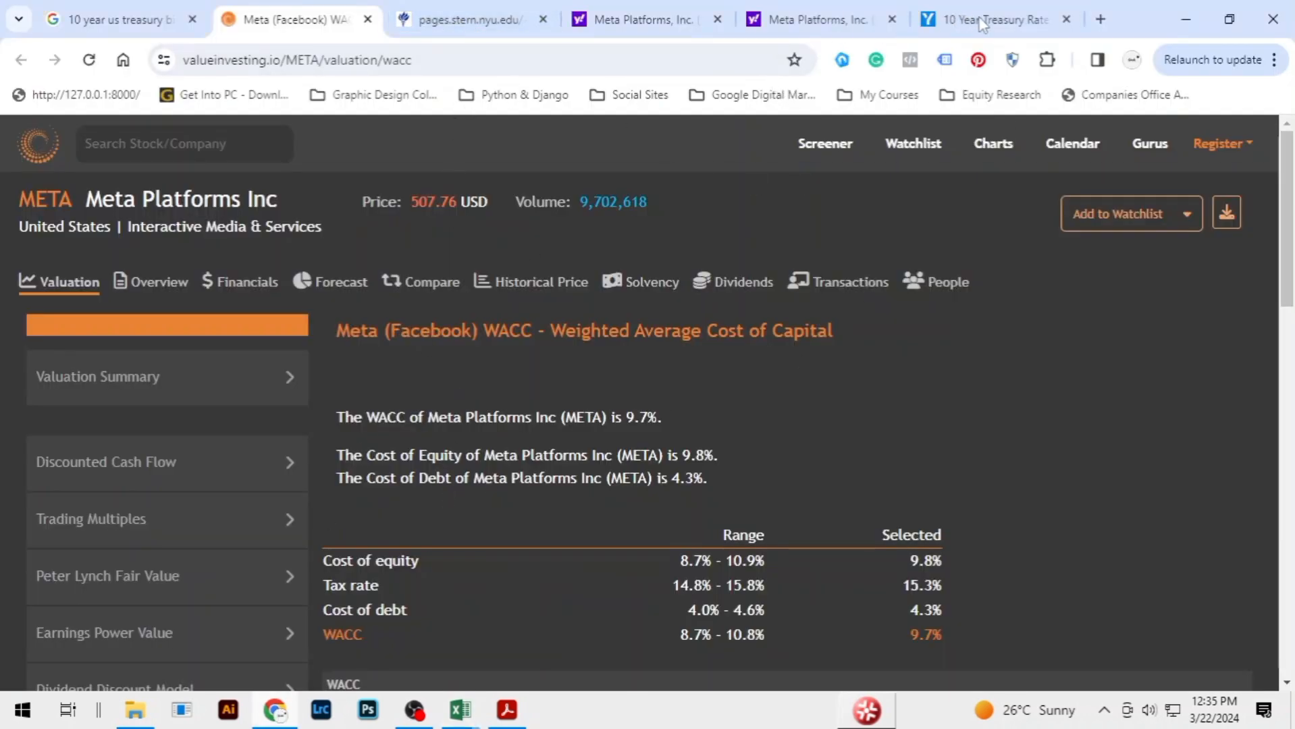
{"action": "left_click", "coordinate": [98, 16]}
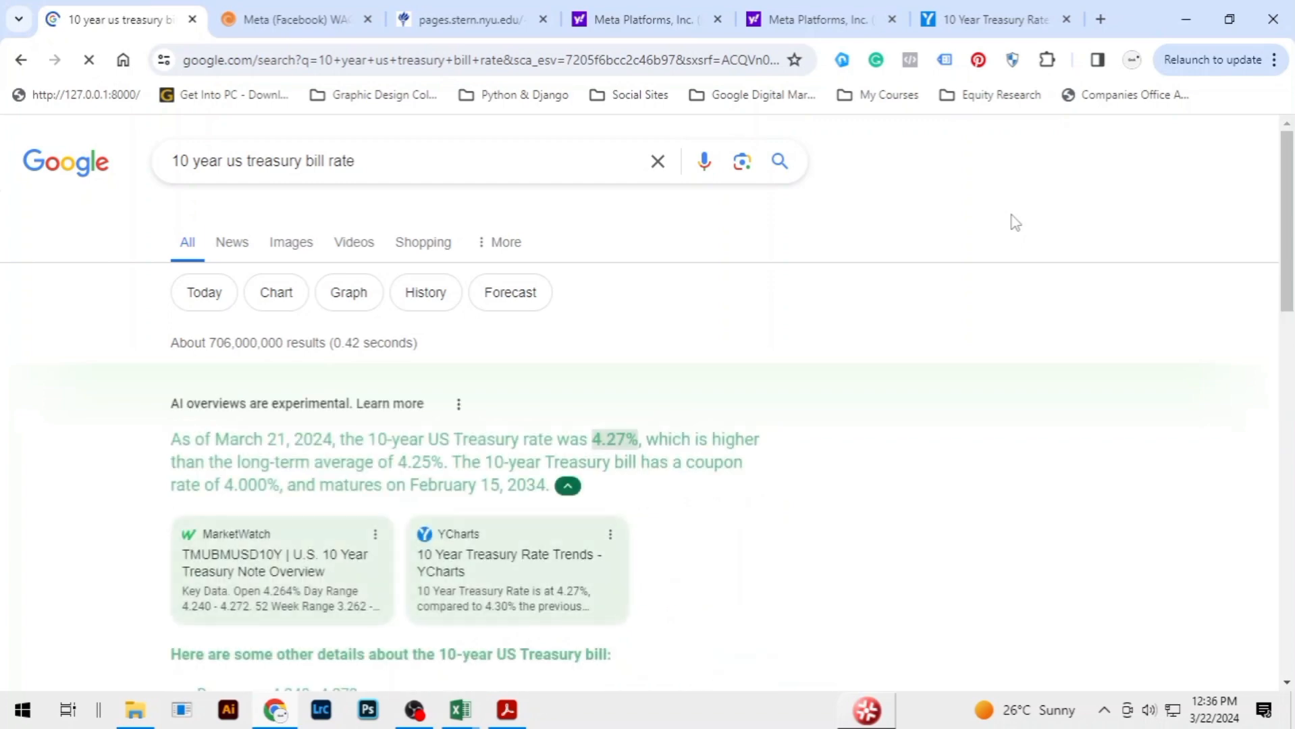
{"action": "scroll", "coordinate": [839, 347], "scroll_direction": "down", "scroll_amount": 3}
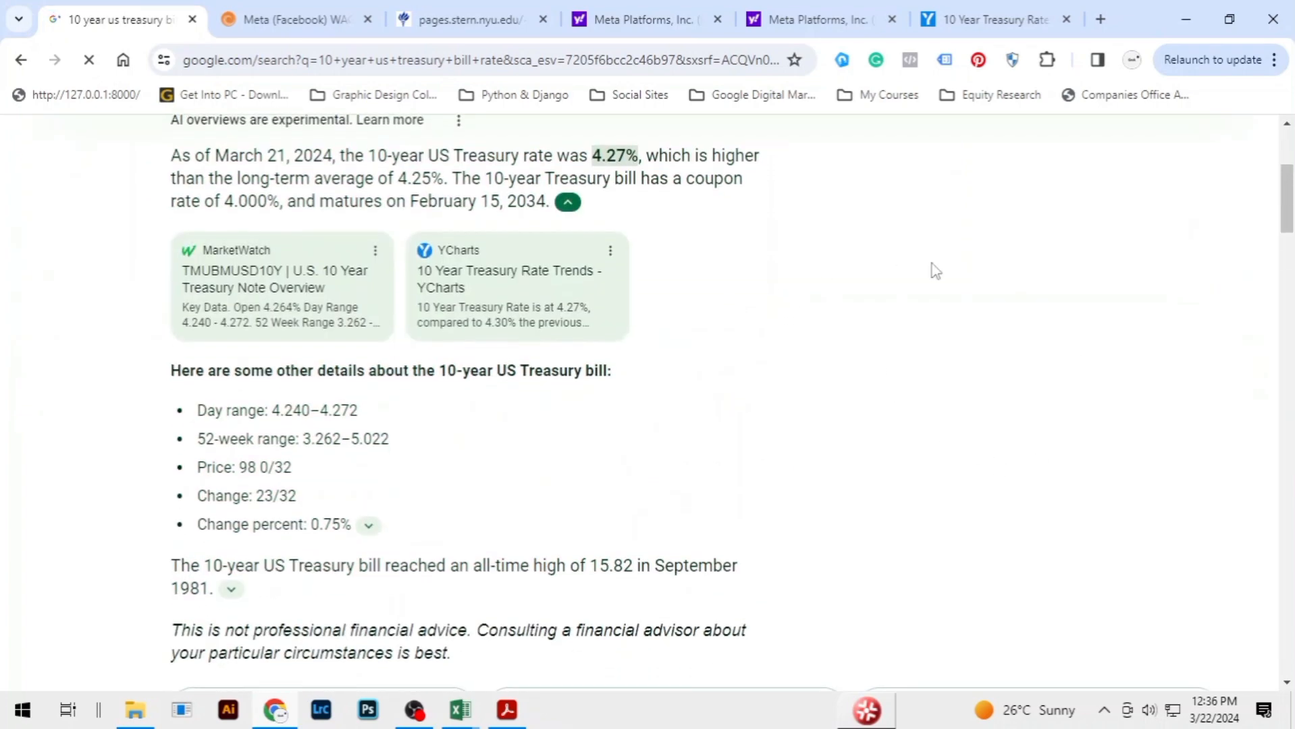
{"action": "scroll", "coordinate": [935, 273], "scroll_direction": "up", "scroll_amount": 2}
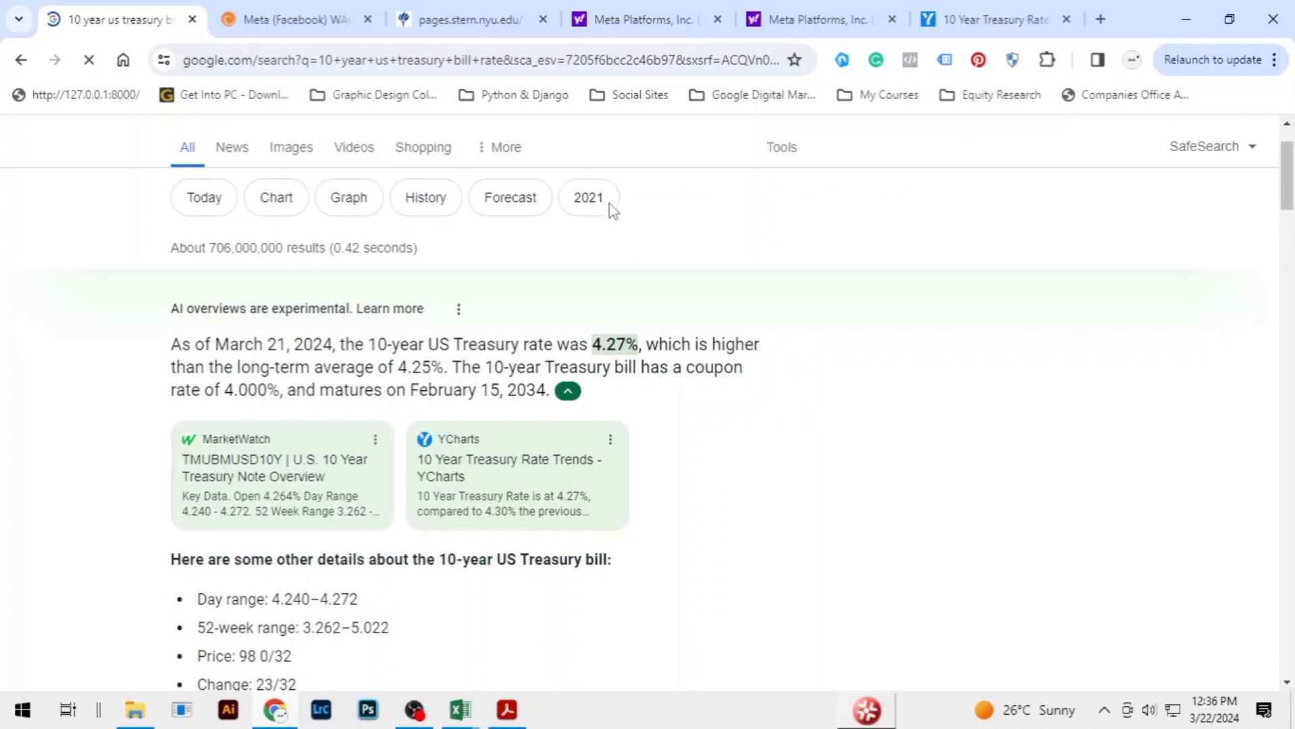
{"action": "left_click", "coordinate": [638, 24]}
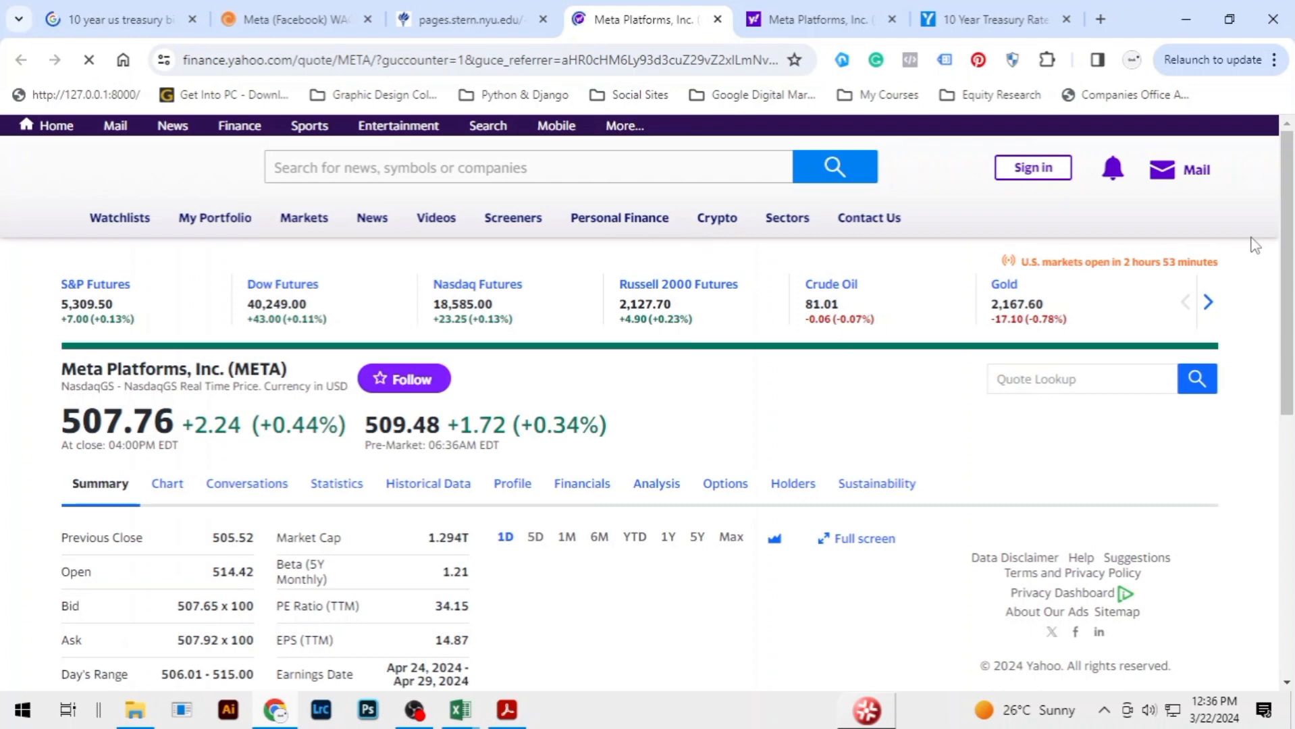
{"action": "scroll", "coordinate": [726, 415], "scroll_direction": "down", "scroll_amount": 3}
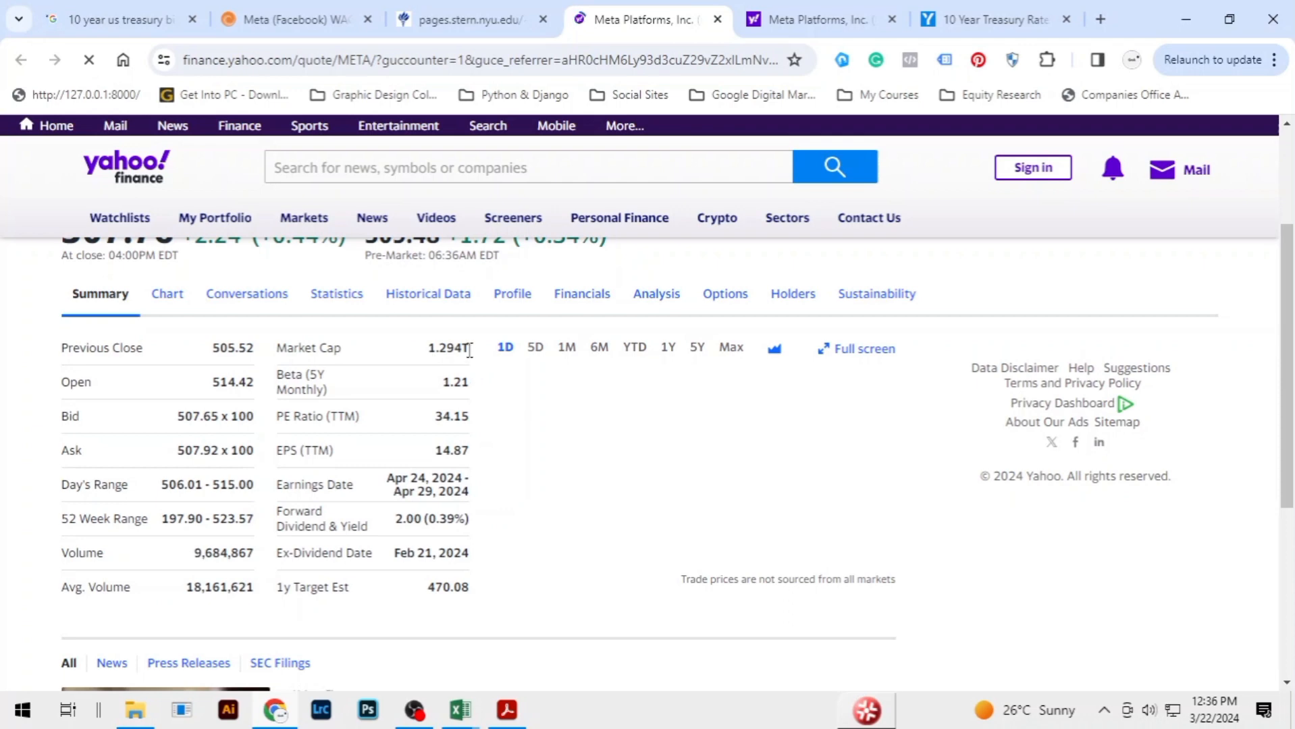
Switch back to the Meta Valuation Model and set the risk free rate in D74 to 4.27%
{"action": "key", "text": "alt+Tab"}
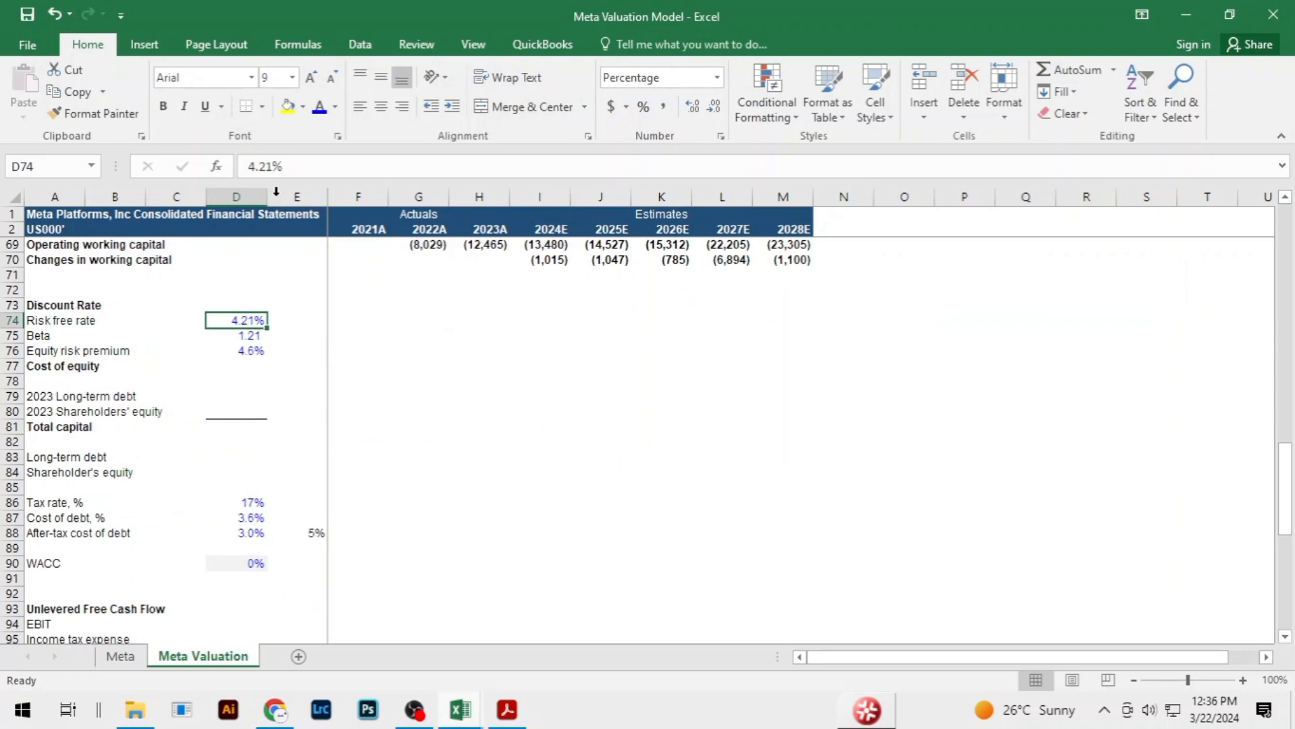
{"action": "left_click", "coordinate": [272, 167]}
{"action": "key", "text": "BackSpace"}
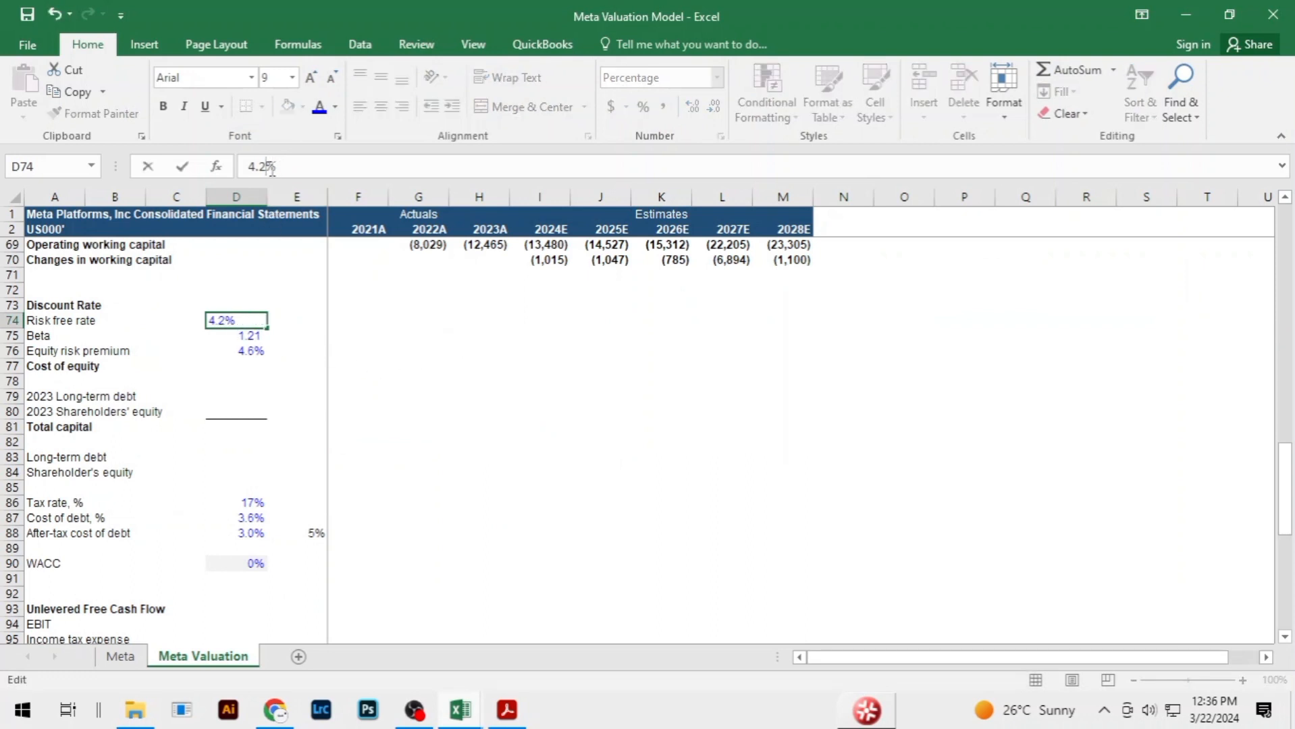
{"action": "type", "text": "7"}
{"action": "key", "text": "Return"}
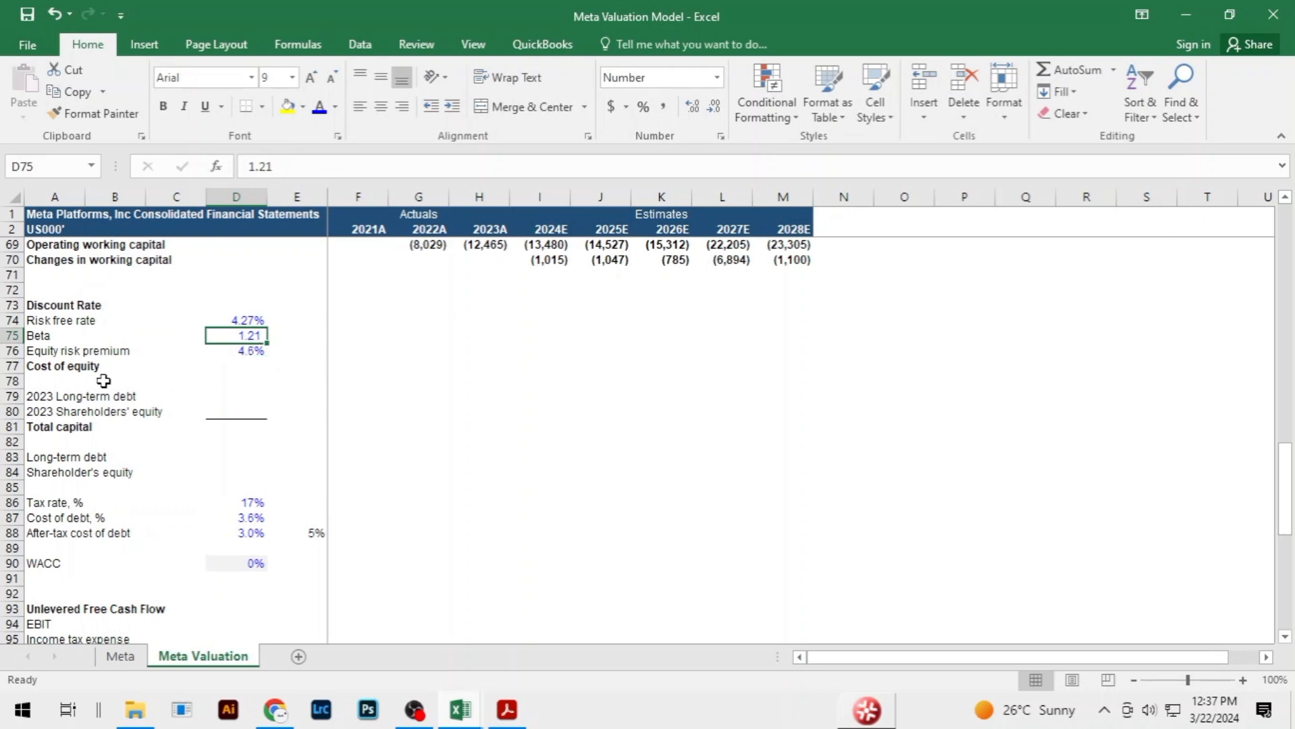
Look up the United States equity risk premium in the NYU Stern country table in Chrome and compare it with D76 in the model
{"action": "key", "text": "alt+Tab"}
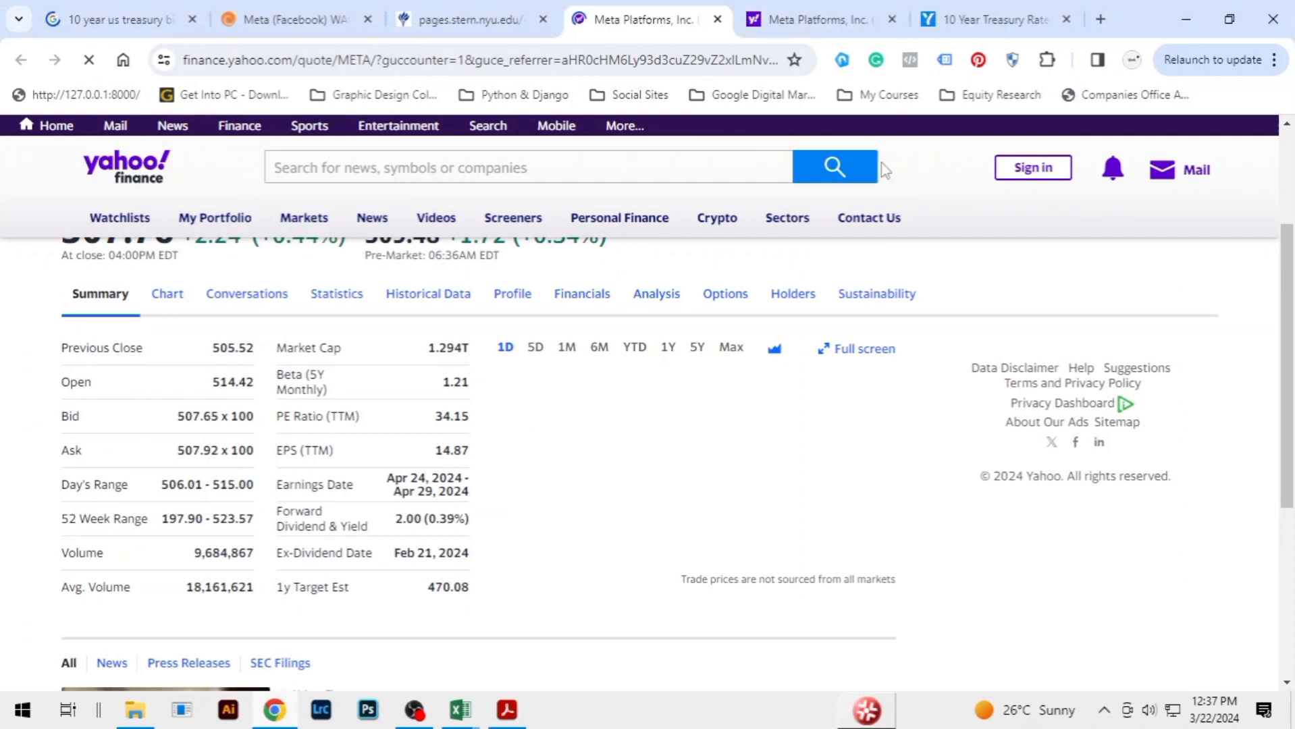
{"action": "left_click", "coordinate": [467, 14]}
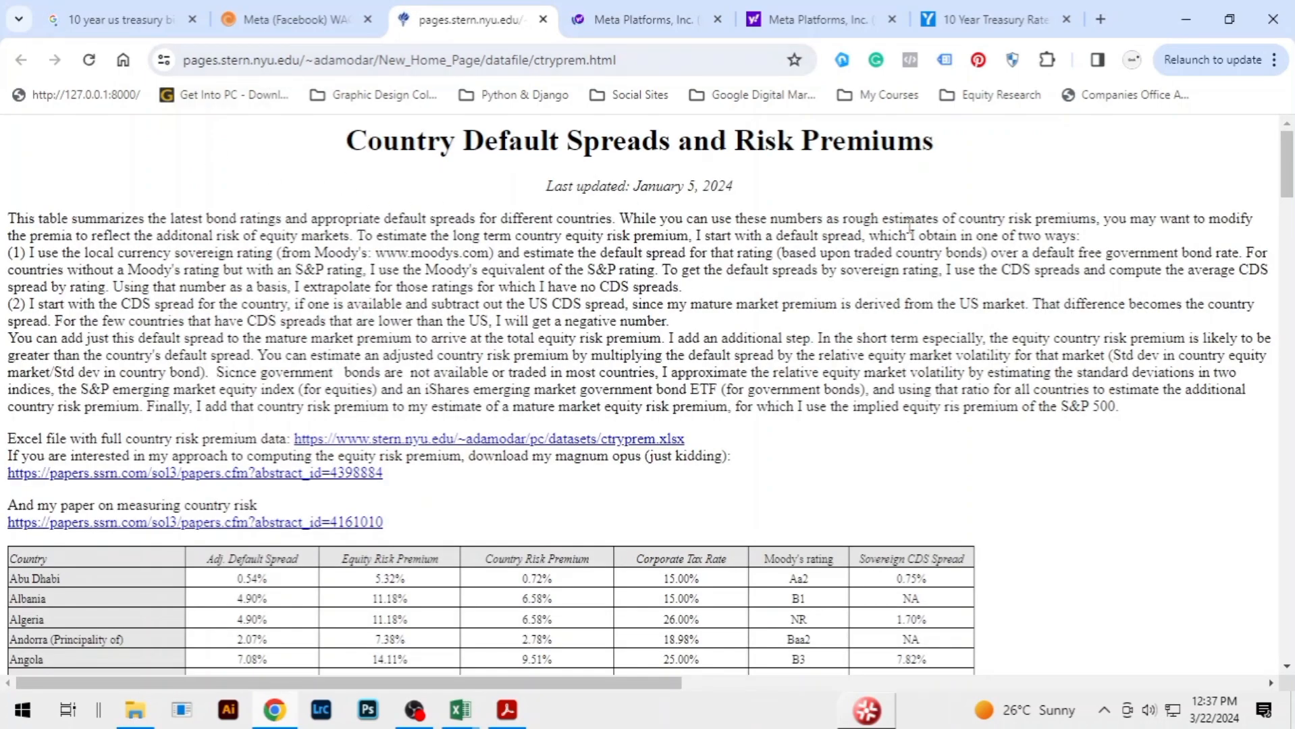
{"action": "scroll", "coordinate": [909, 226], "scroll_direction": "down", "scroll_amount": 5}
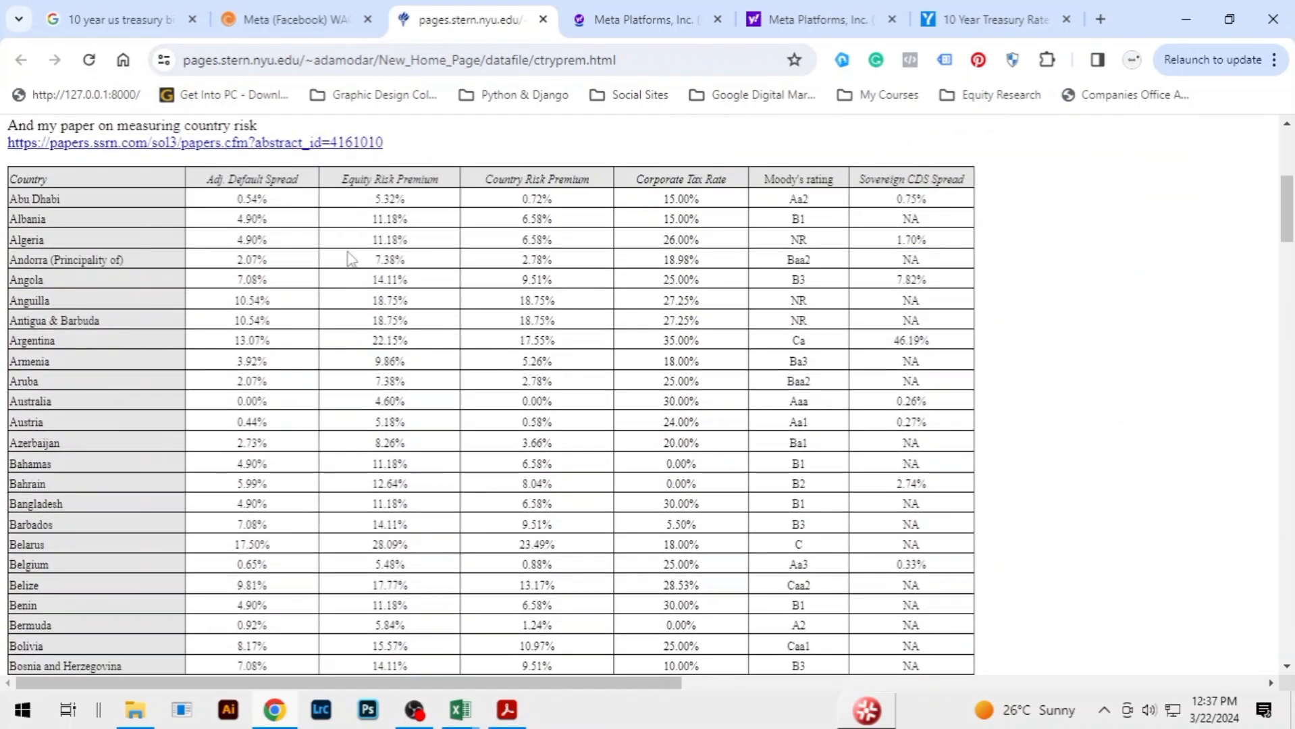
{"action": "scroll", "coordinate": [352, 259], "scroll_direction": "down", "scroll_amount": 2}
{"action": "scroll", "coordinate": [358, 262], "scroll_direction": "up", "scroll_amount": 5}
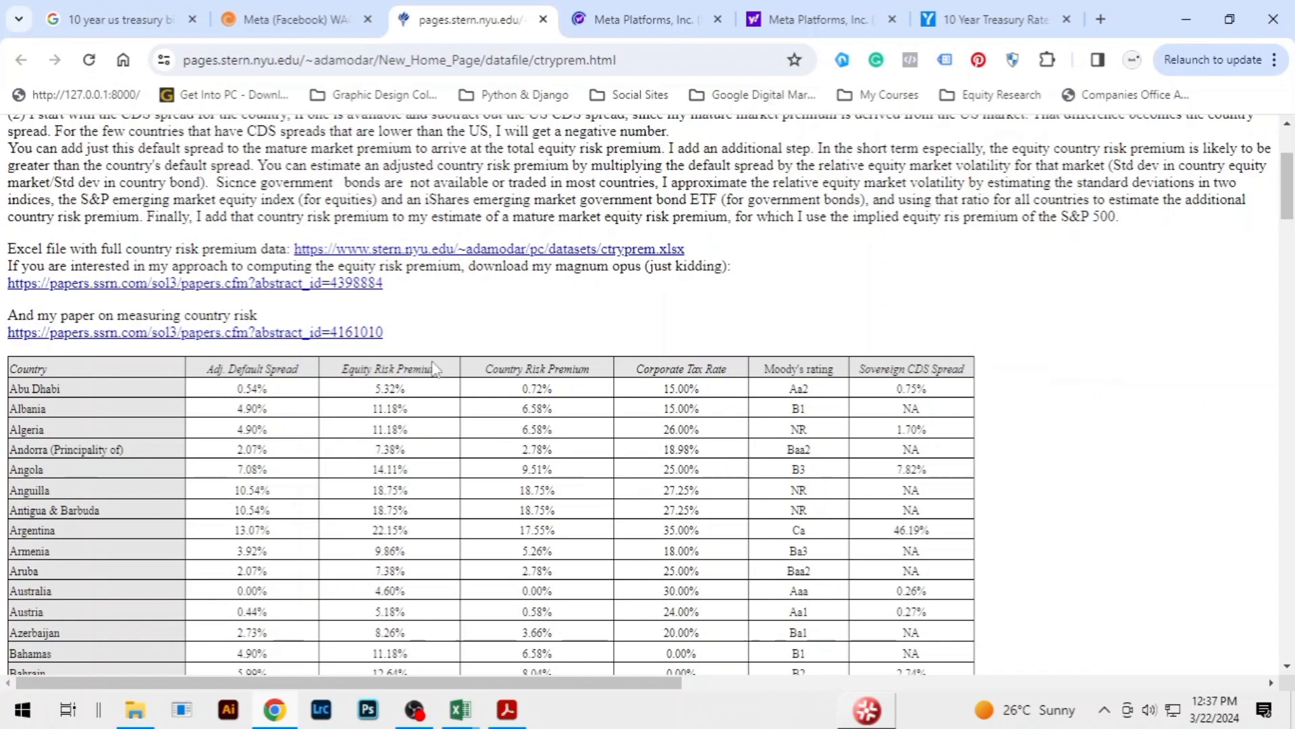
{"action": "scroll", "coordinate": [429, 365], "scroll_direction": "down", "scroll_amount": 19}
{"action": "scroll", "coordinate": [427, 366], "scroll_direction": "down", "scroll_amount": 16}
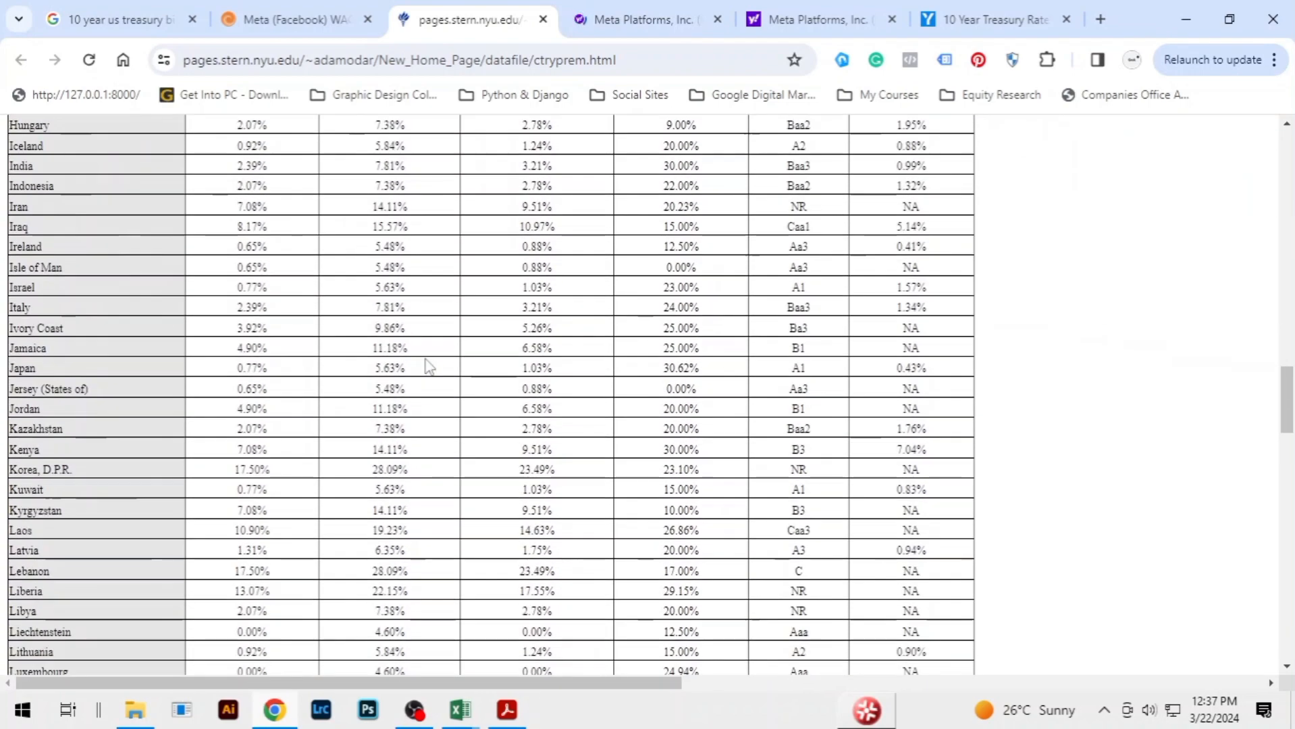
{"action": "scroll", "coordinate": [426, 365], "scroll_direction": "down", "scroll_amount": 10}
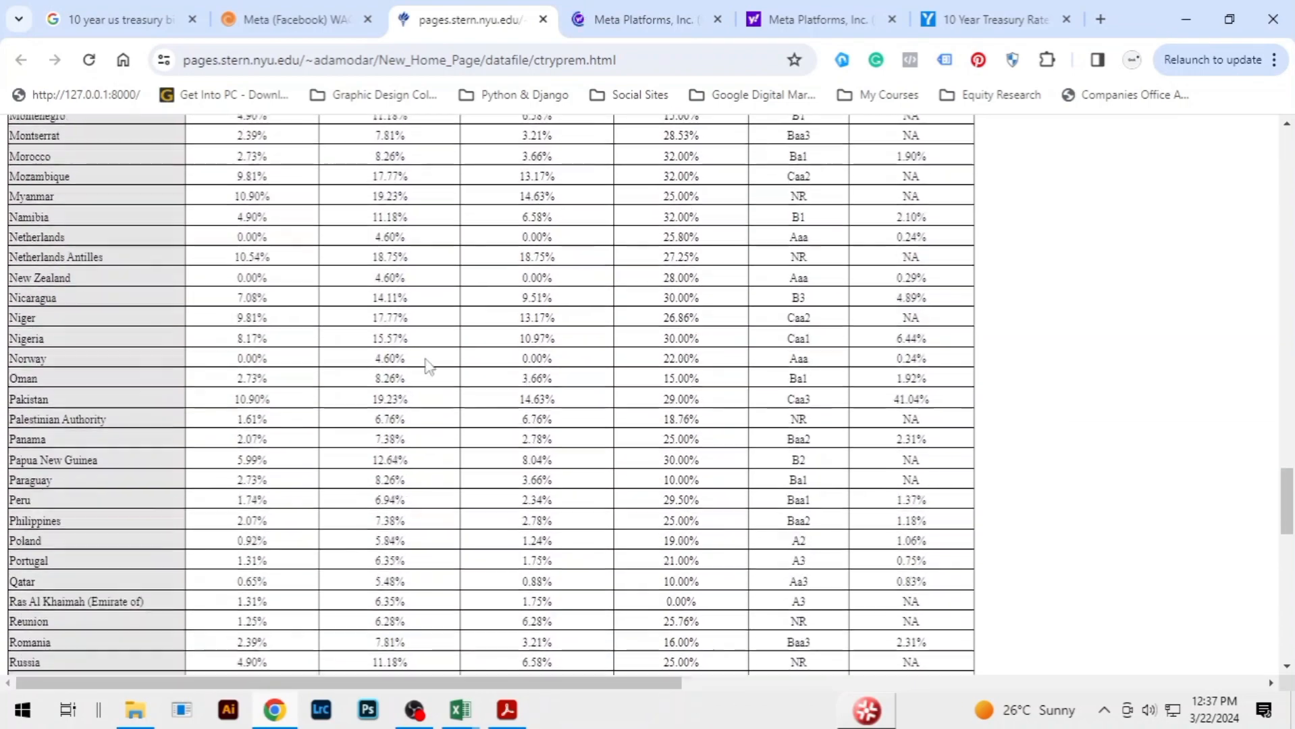
{"action": "scroll", "coordinate": [427, 365], "scroll_direction": "down", "scroll_amount": 3}
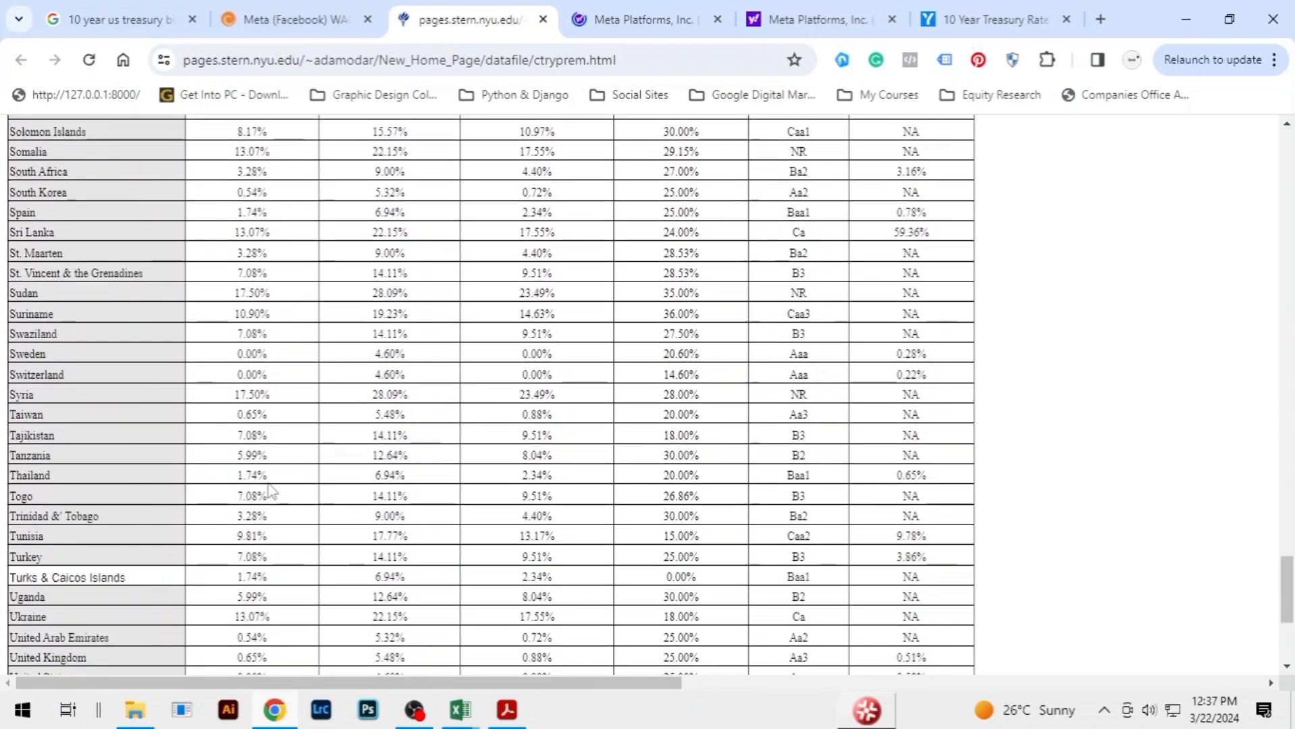
{"action": "scroll", "coordinate": [270, 489], "scroll_direction": "down", "scroll_amount": 5}
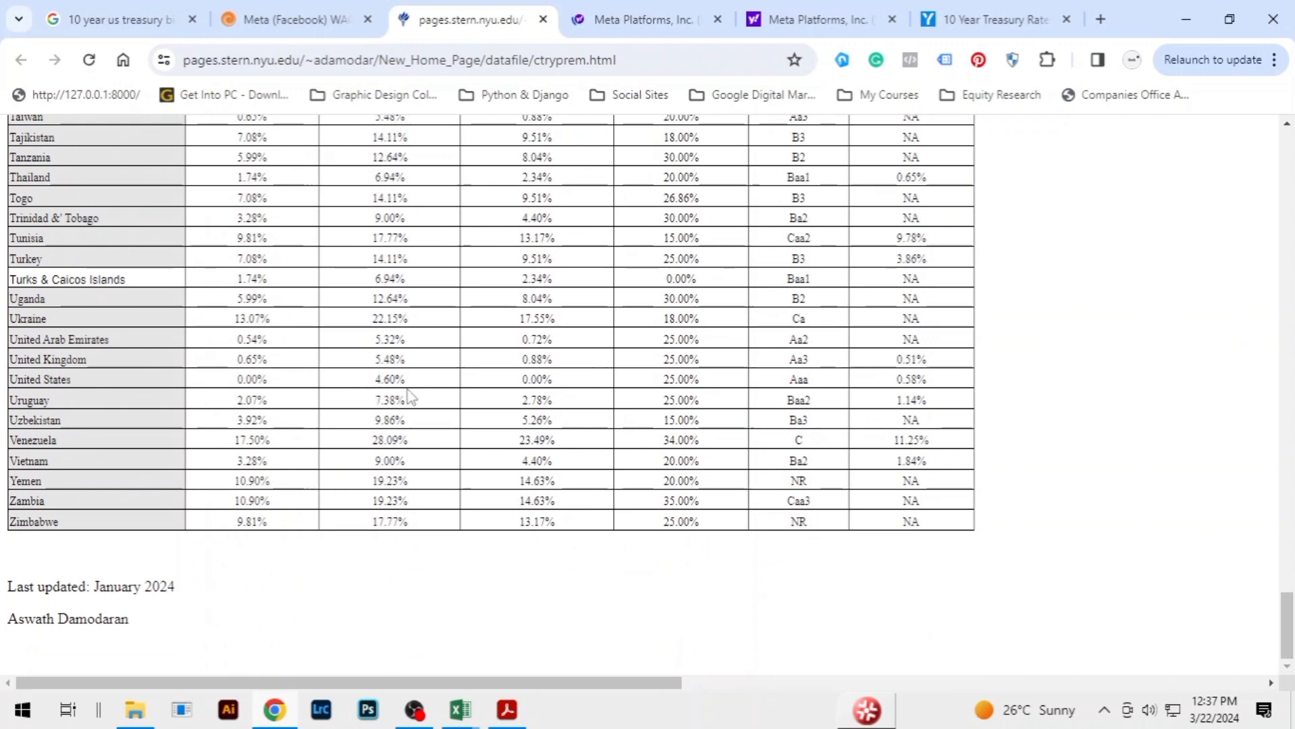
{"action": "key", "text": "alt+Tab"}
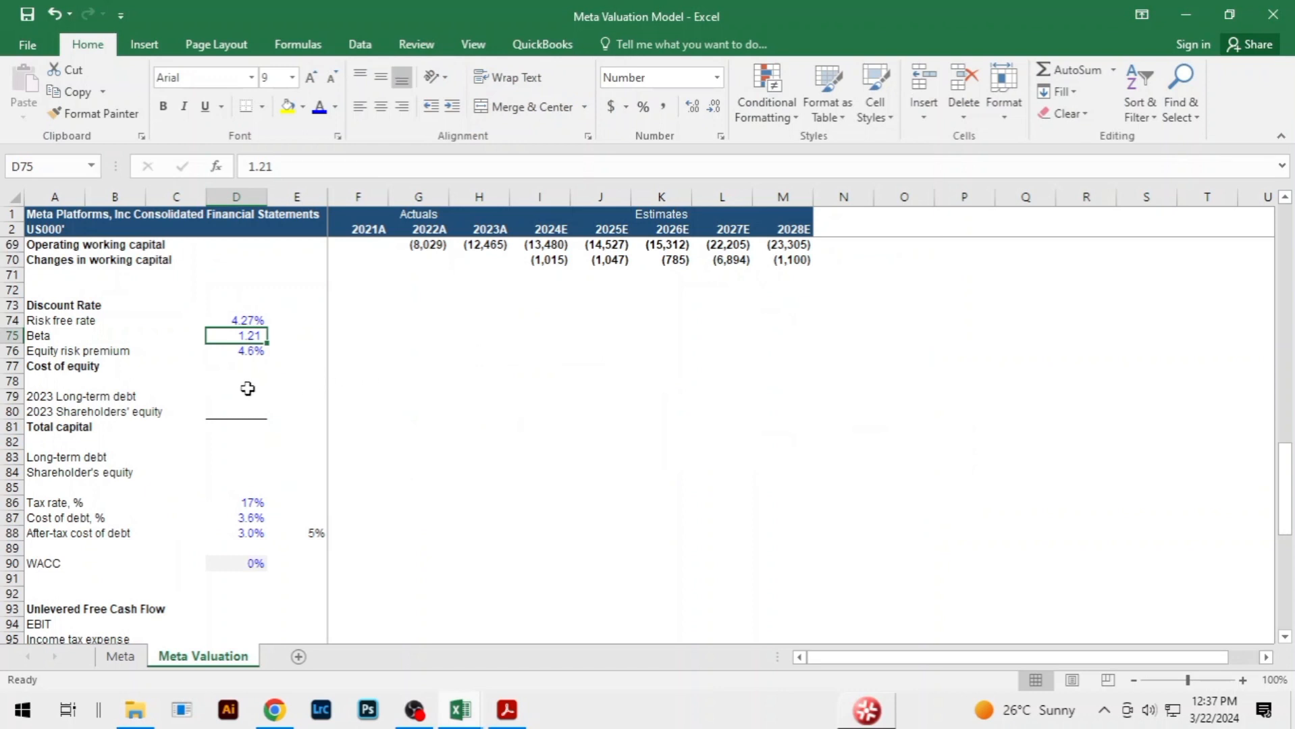
{"action": "left_click", "coordinate": [261, 357]}
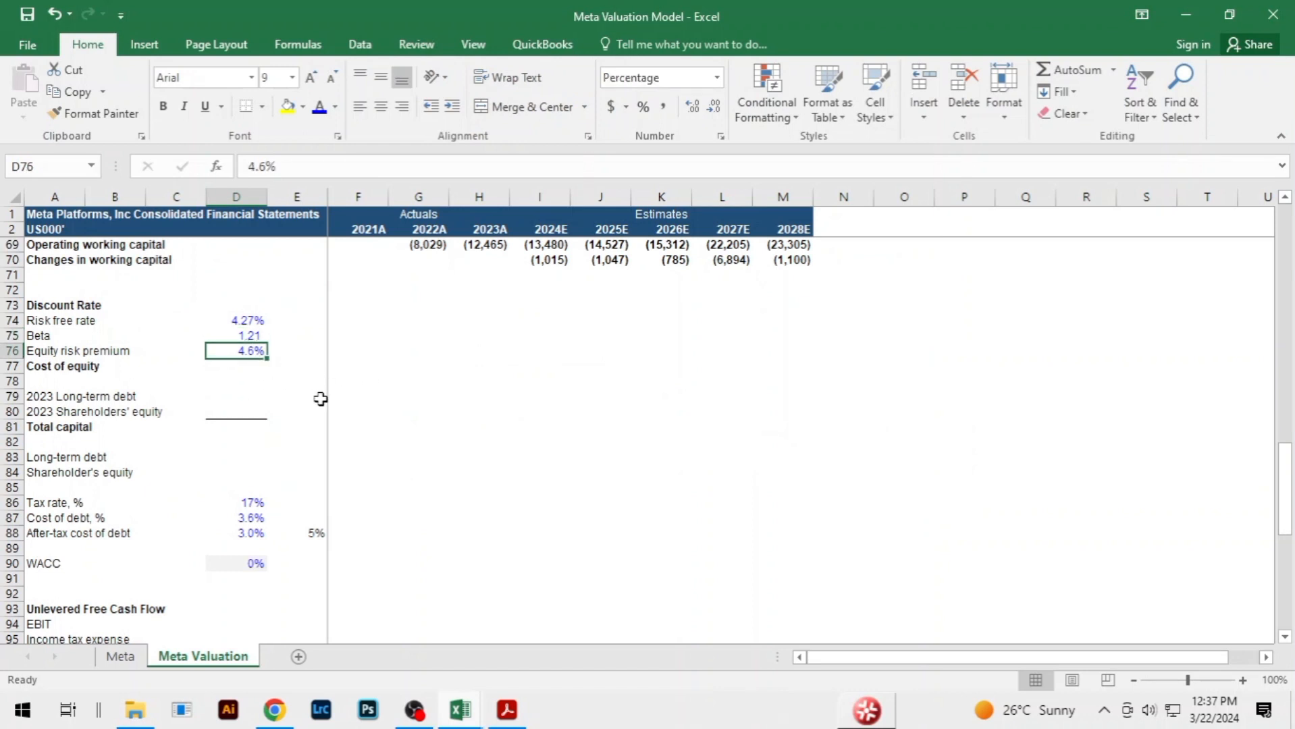
Calculate the cost of equity in D77 as risk free rate plus beta times equity risk premium, =D74+(D75*D76)
{"action": "left_click", "coordinate": [280, 395]}
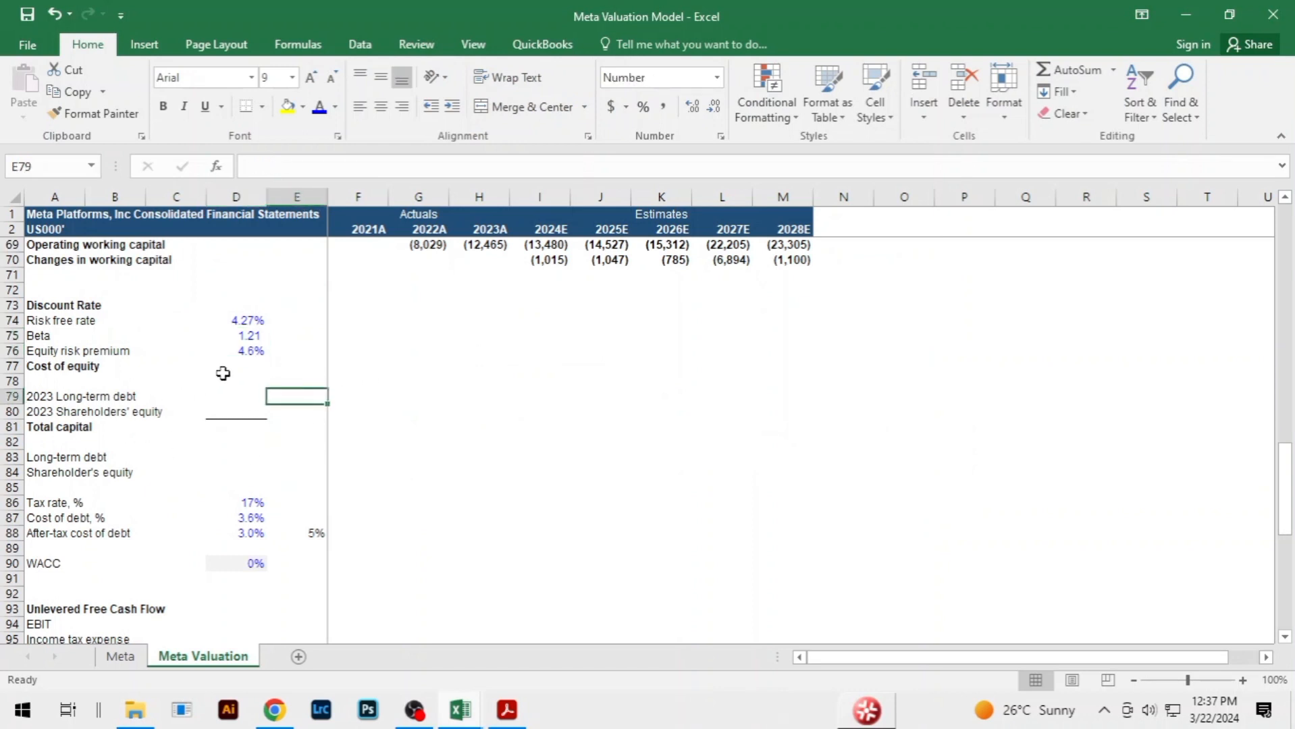
{"action": "left_click", "coordinate": [260, 365]}
{"action": "type", "text": "="}
{"action": "key", "text": "Up"}
{"action": "key", "text": "Up"}
{"action": "key", "text": "Up"}
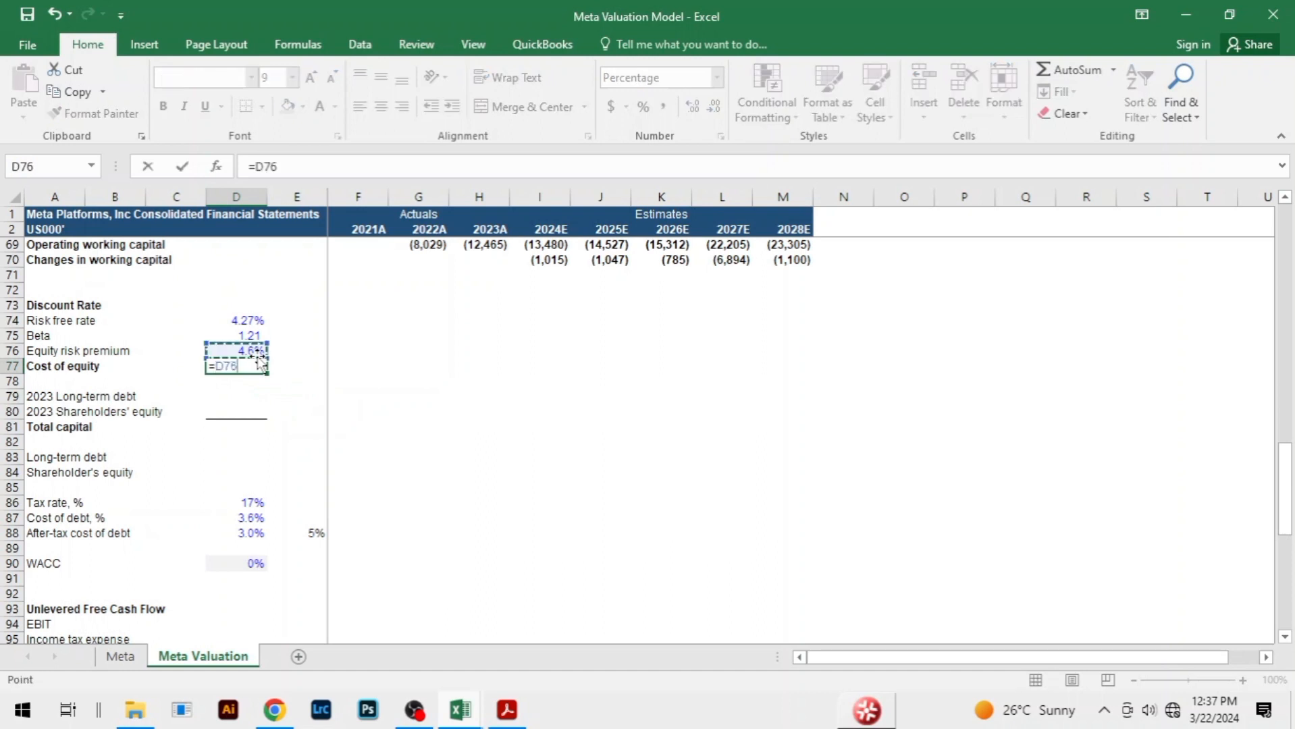
{"action": "type", "text": "+"}
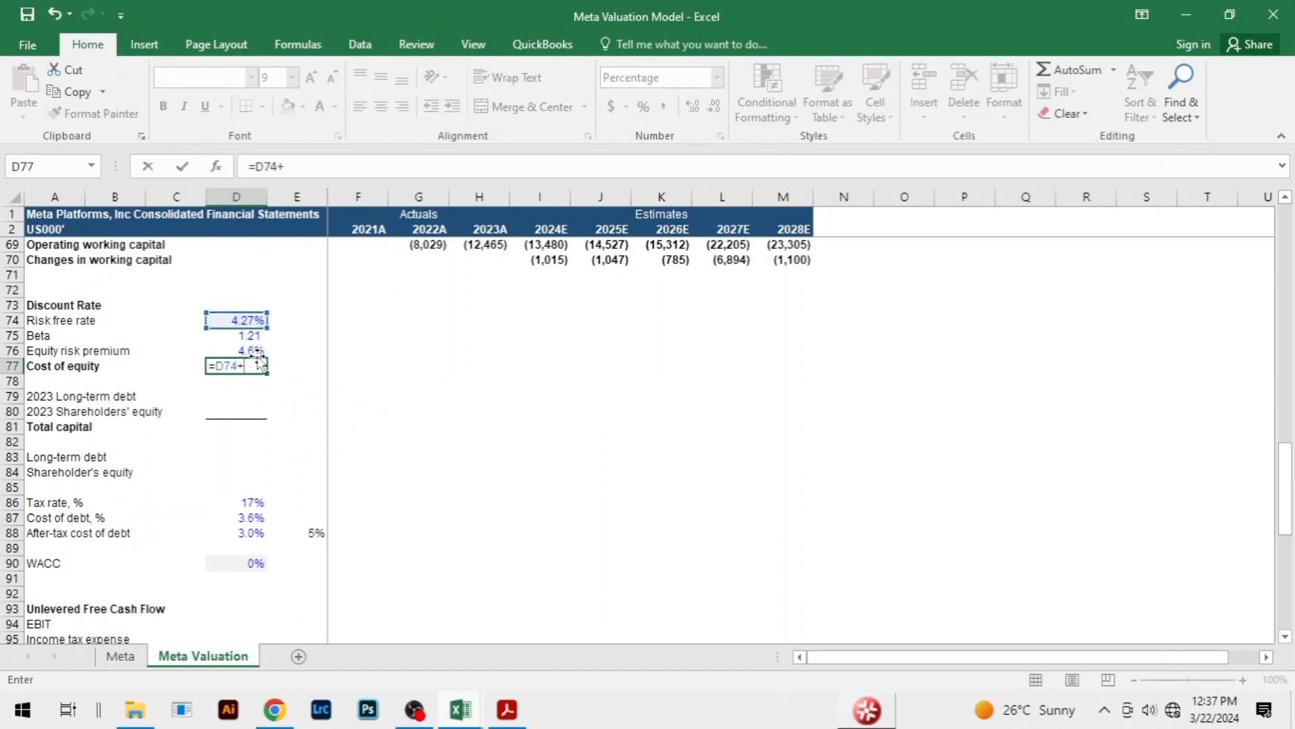
{"action": "type", "text": "("}
{"action": "key", "text": "Up"}
{"action": "key", "text": "Up"}
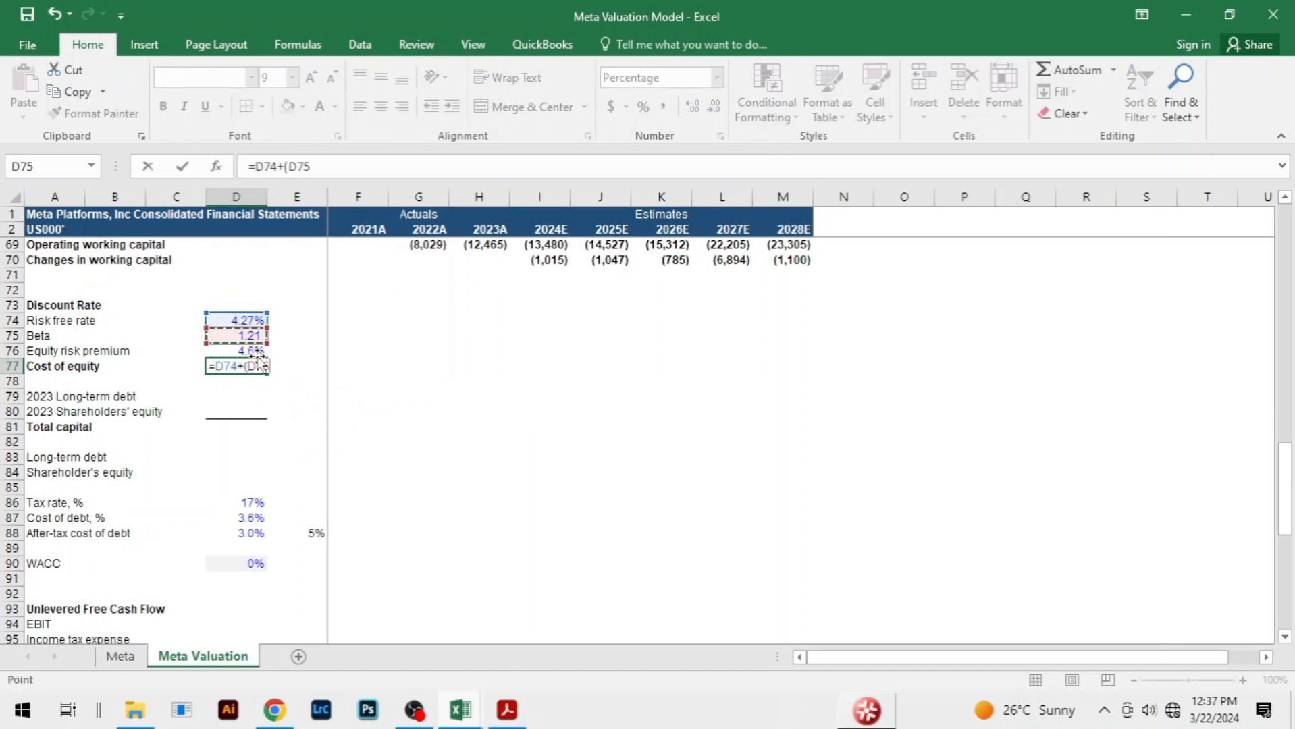
{"action": "type", "text": "*"}
{"action": "key", "text": "Up"}
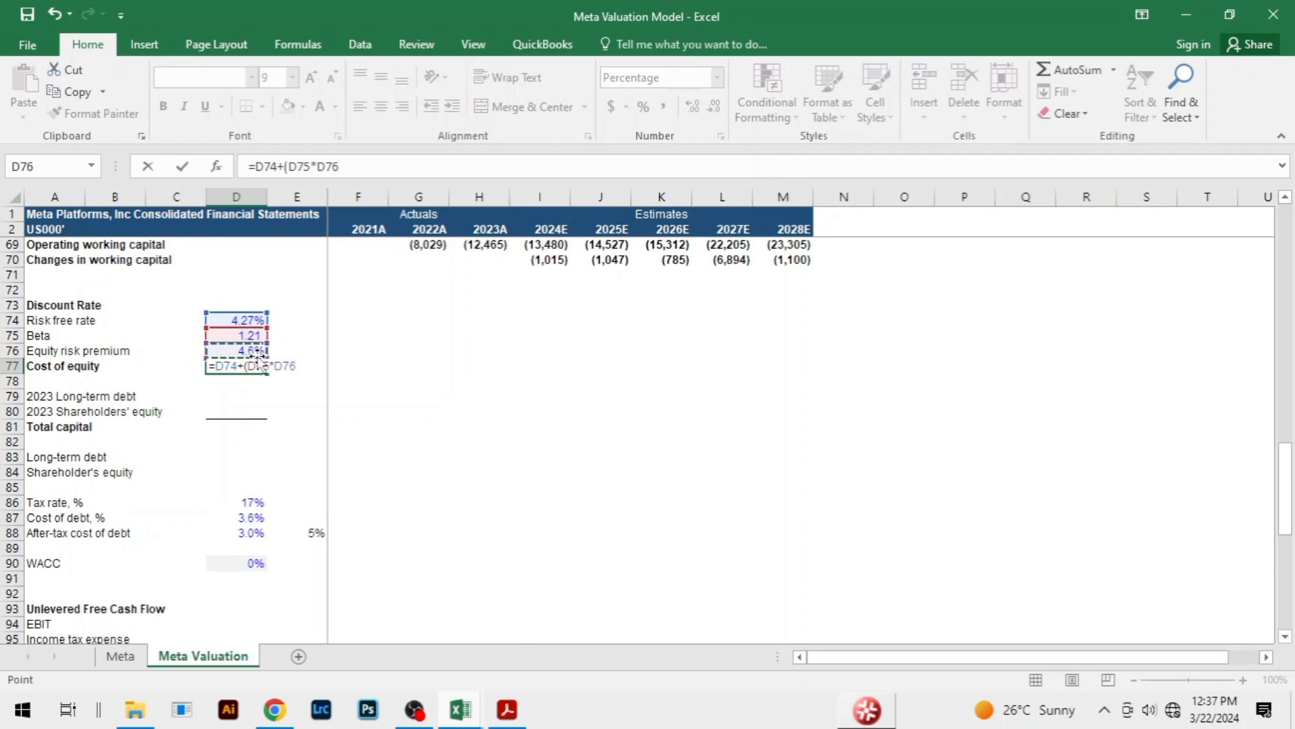
{"action": "key", "text": "Return"}
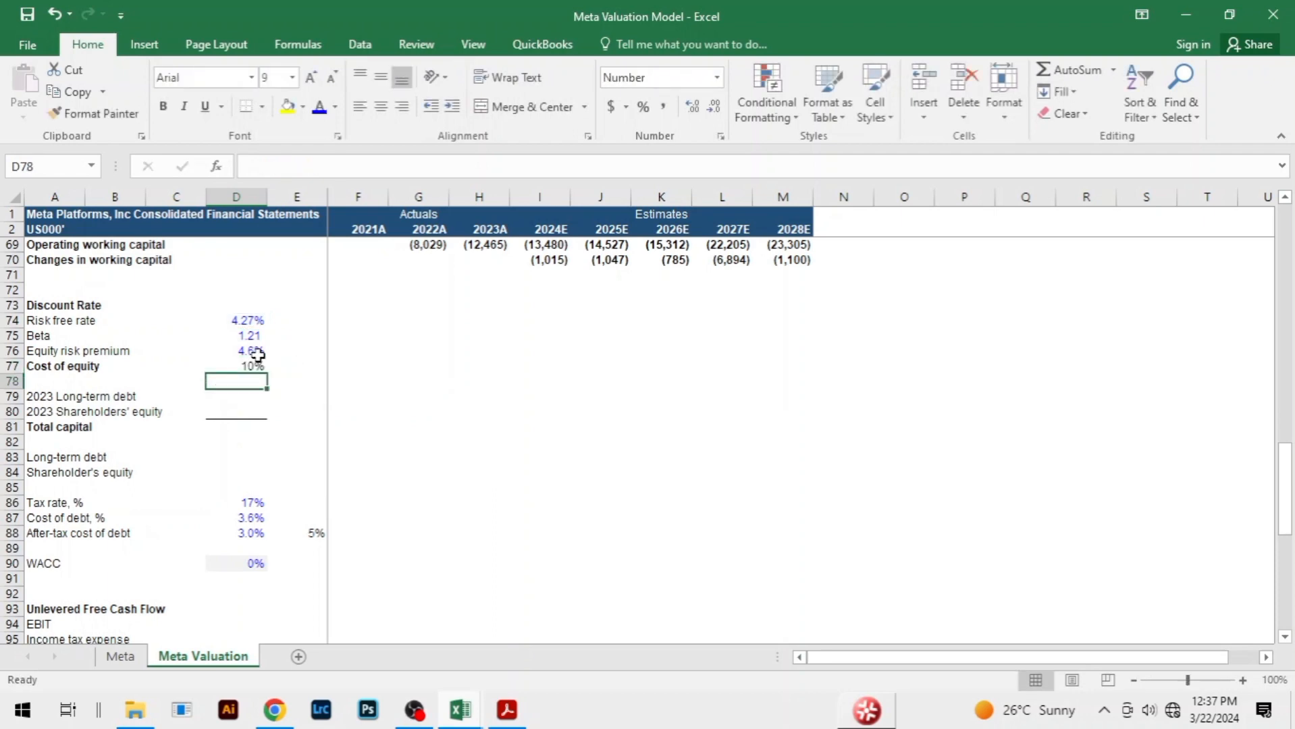
{"action": "left_click", "coordinate": [256, 365]}
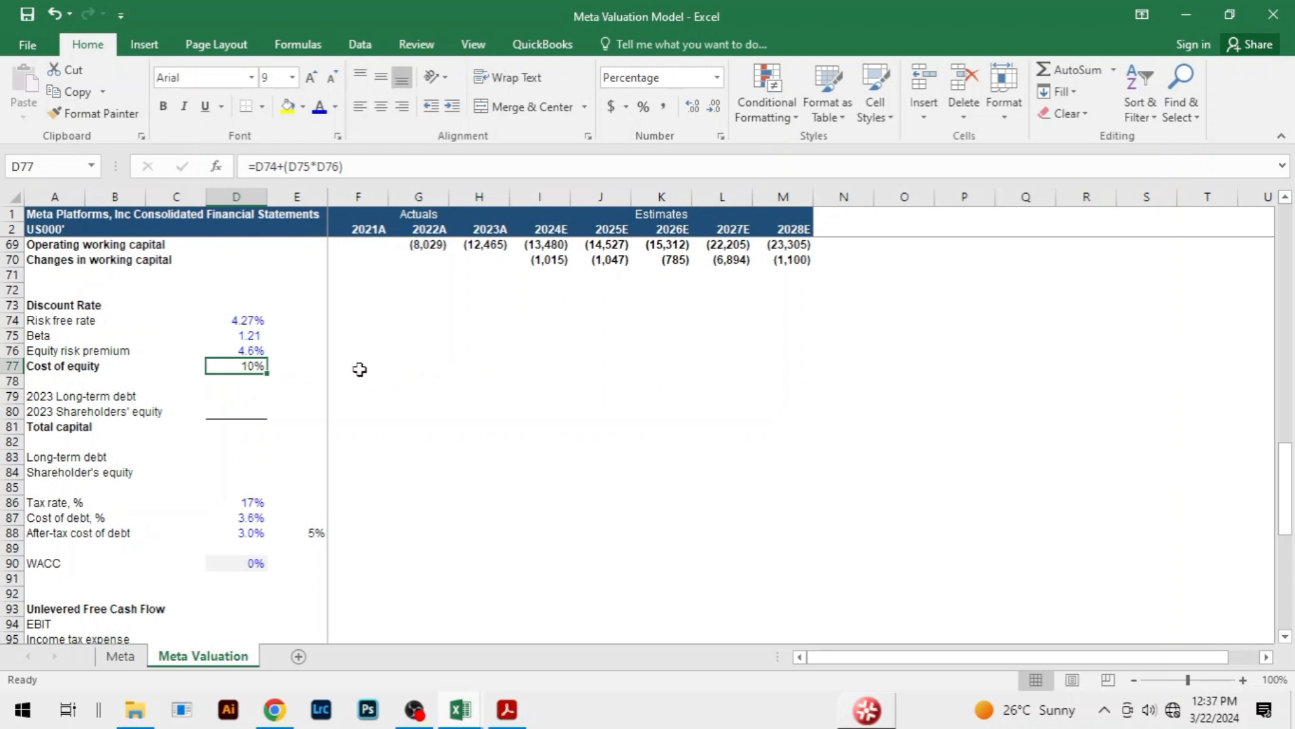
{"action": "left_click", "coordinate": [274, 398]}
{"action": "left_click", "coordinate": [319, 364]}
Link the 2023 long-term debt in D79 to the Meta sheet's 2023 long-term debt, =Meta!H103
{"action": "scroll", "coordinate": [496, 380], "scroll_direction": "down", "scroll_amount": 2}
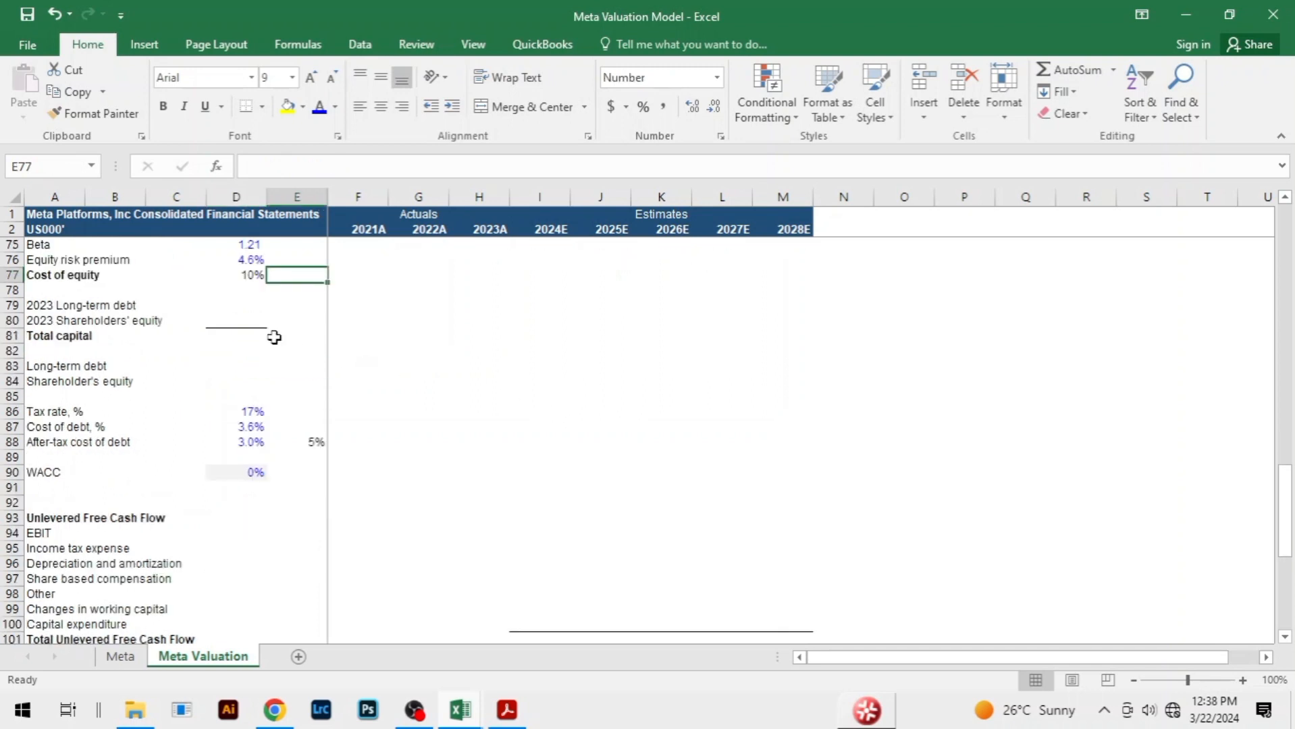
{"action": "left_click", "coordinate": [243, 308]}
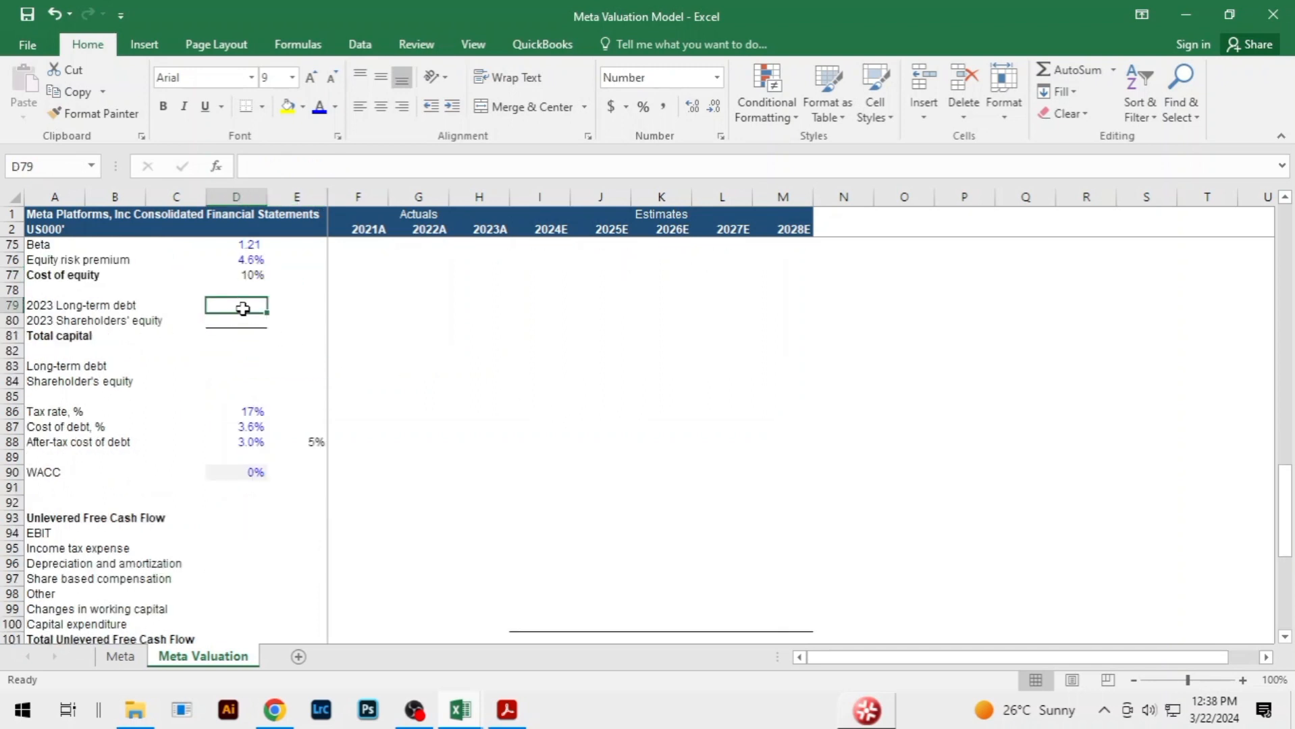
{"action": "type", "text": "="}
{"action": "key", "text": "ctrl+Page_Up"}
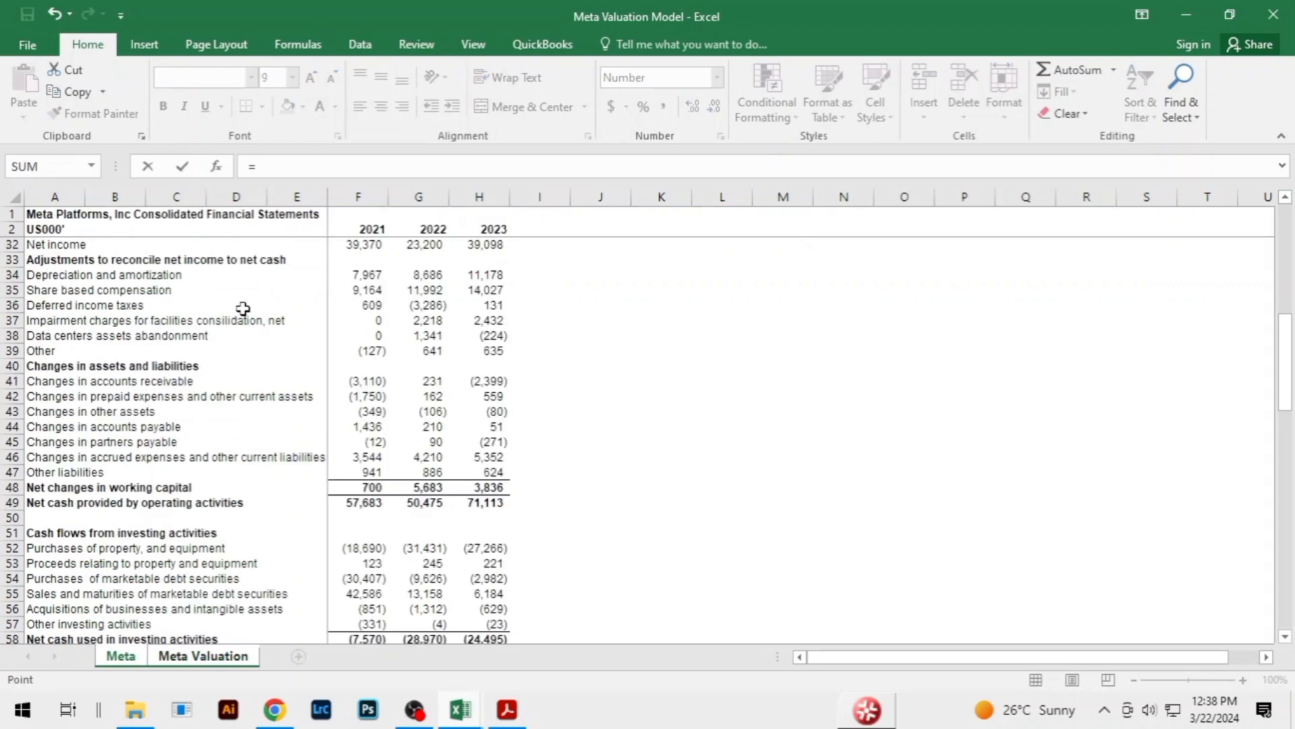
{"action": "scroll", "coordinate": [241, 308], "scroll_direction": "down", "scroll_amount": 17}
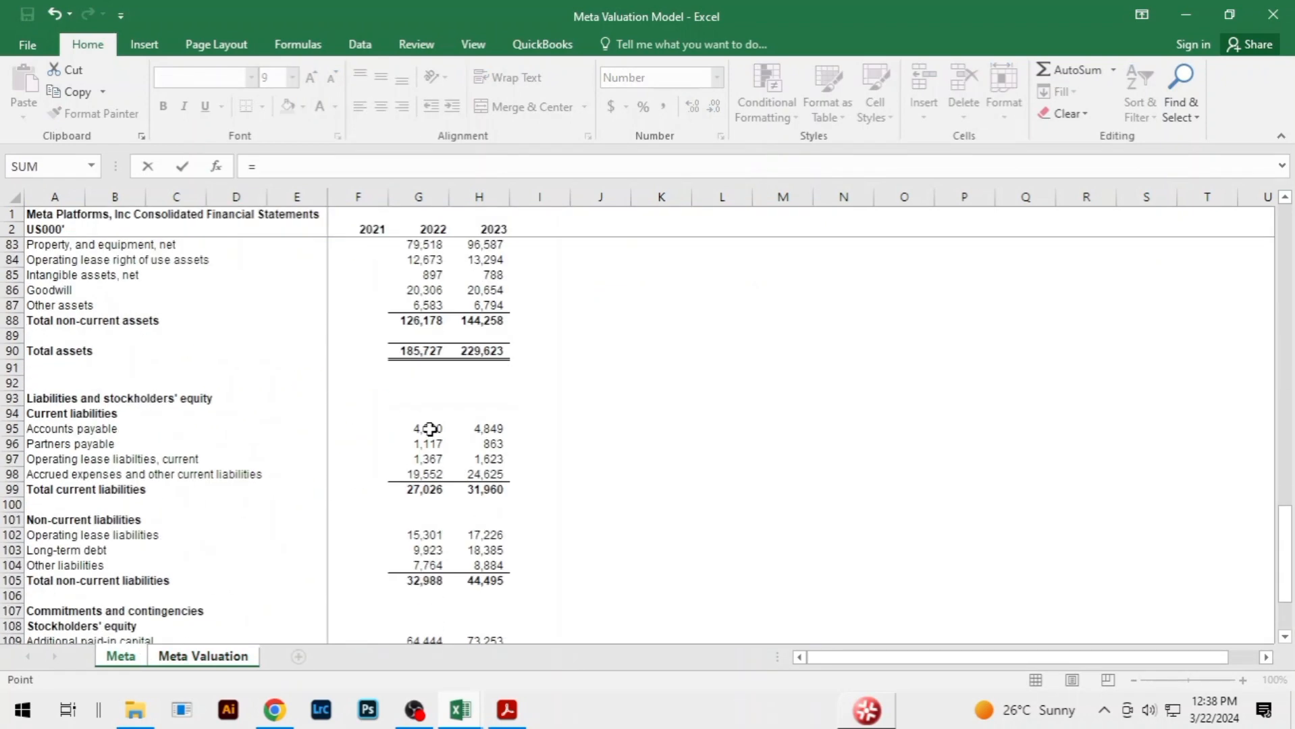
{"action": "scroll", "coordinate": [430, 429], "scroll_direction": "down", "scroll_amount": 2}
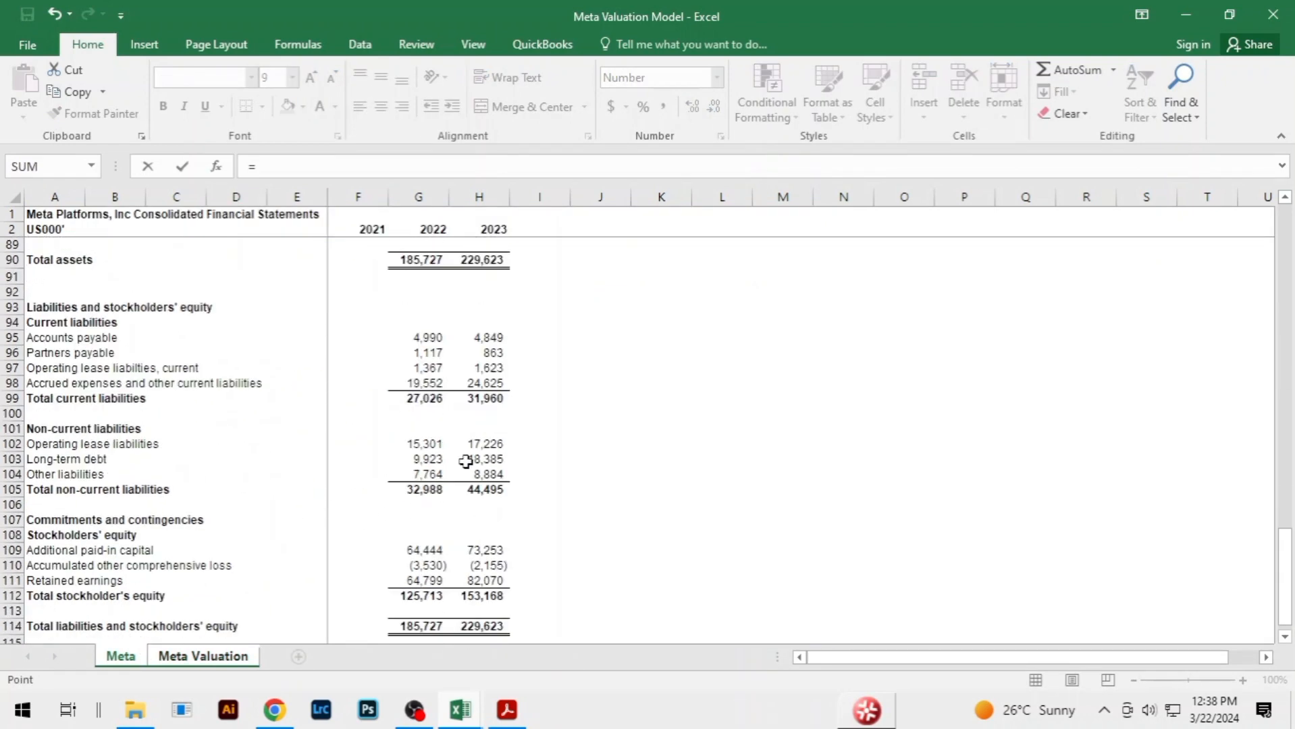
{"action": "left_click", "coordinate": [493, 458]}
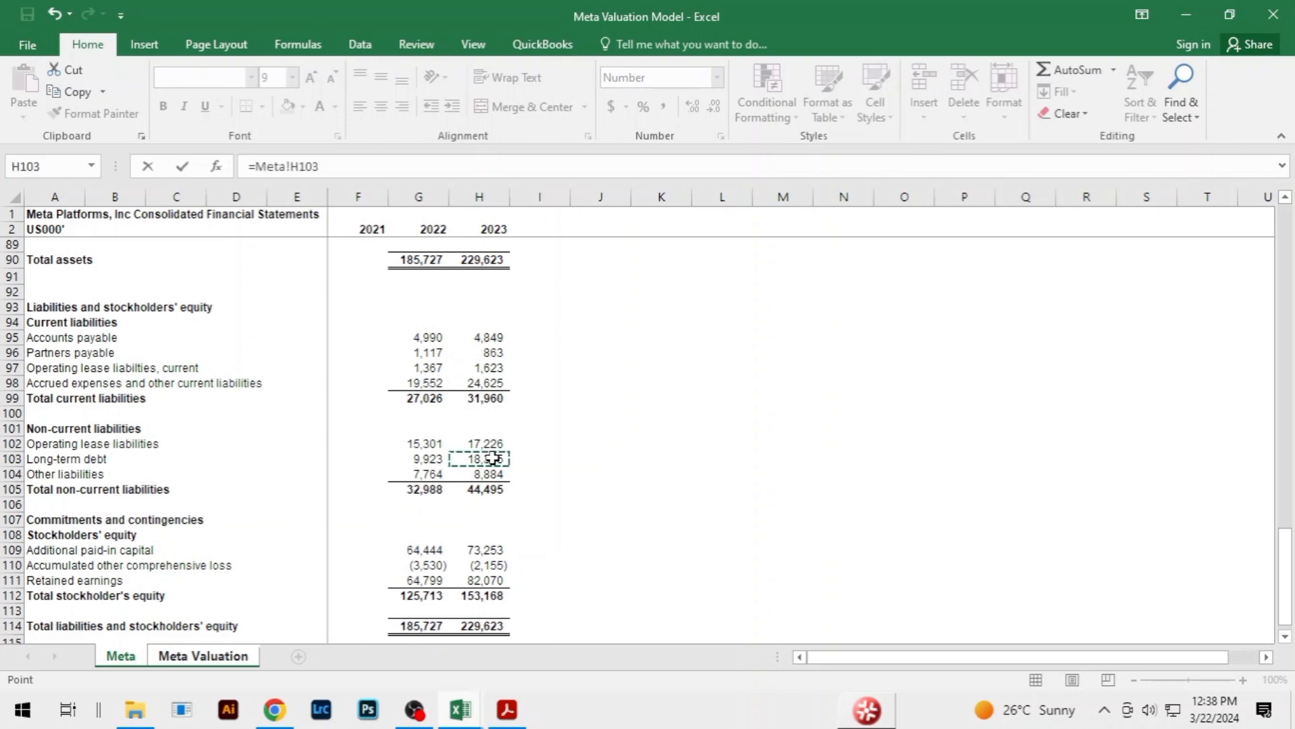
{"action": "key", "text": "Return"}
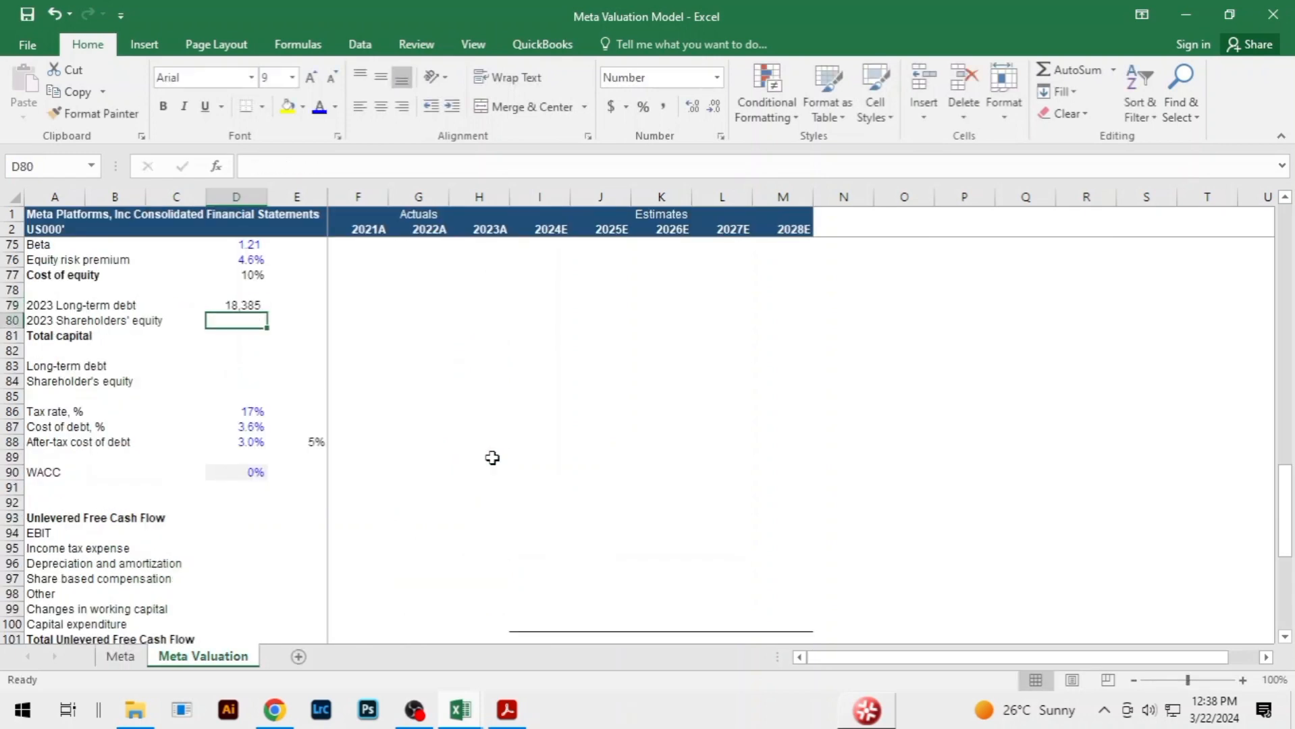
Link 2023 shareholders' equity in D80 to the Meta sheet's total stockholder's equity in H112 and sum D79:D80 as total capital in D81
{"action": "type", "text": "="}
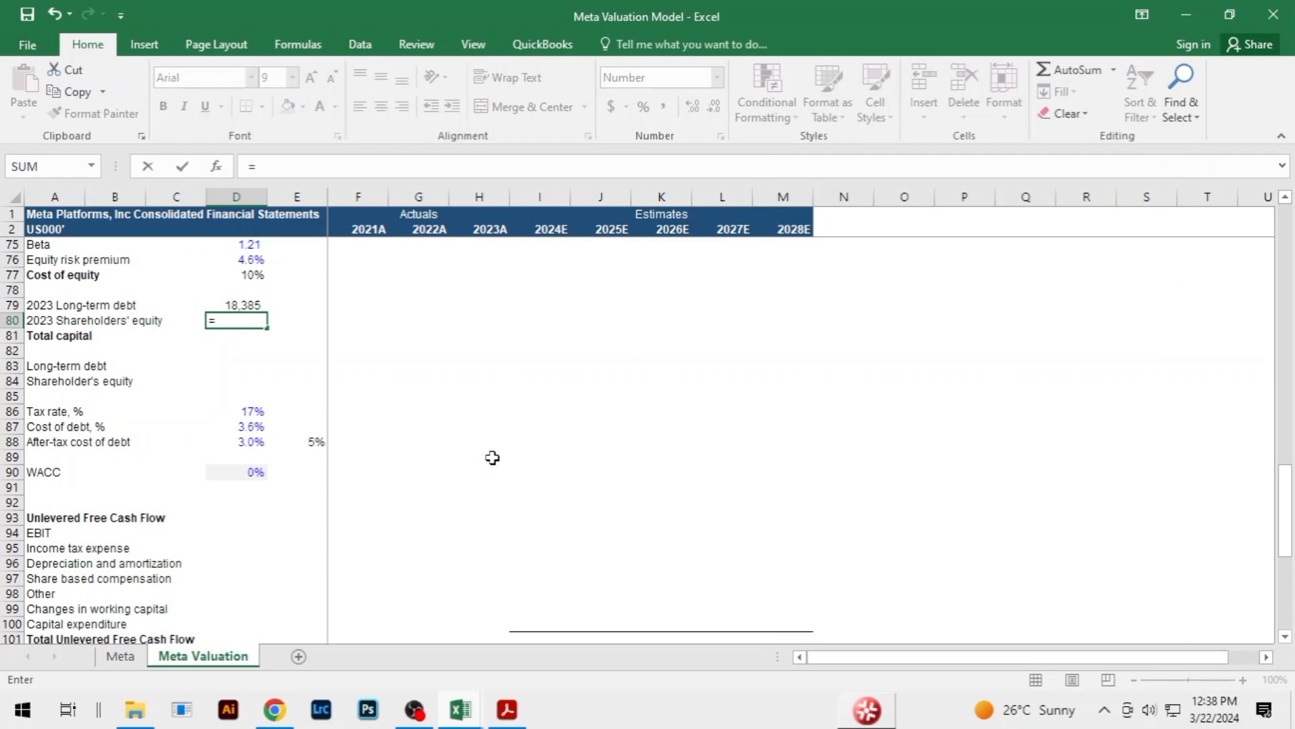
{"action": "key", "text": "ctrl+Page_Up"}
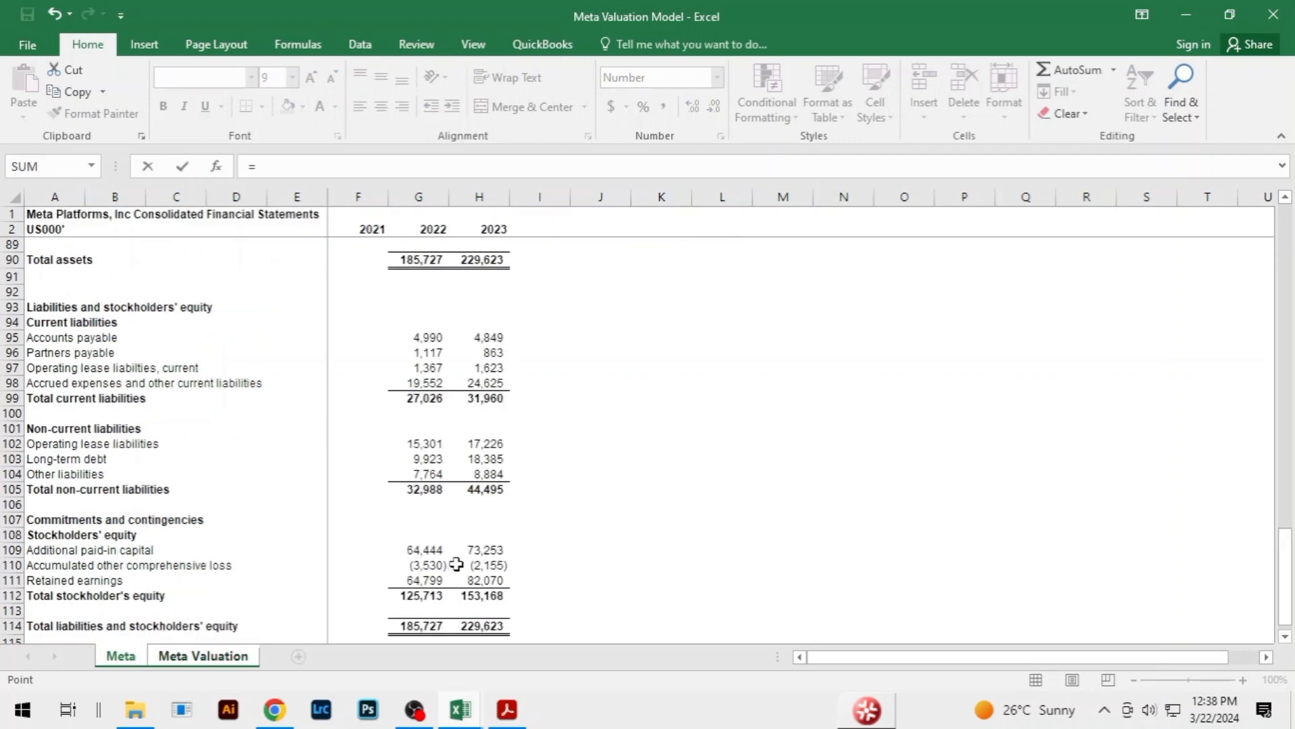
{"action": "scroll", "coordinate": [456, 564], "scroll_direction": "down", "scroll_amount": 4}
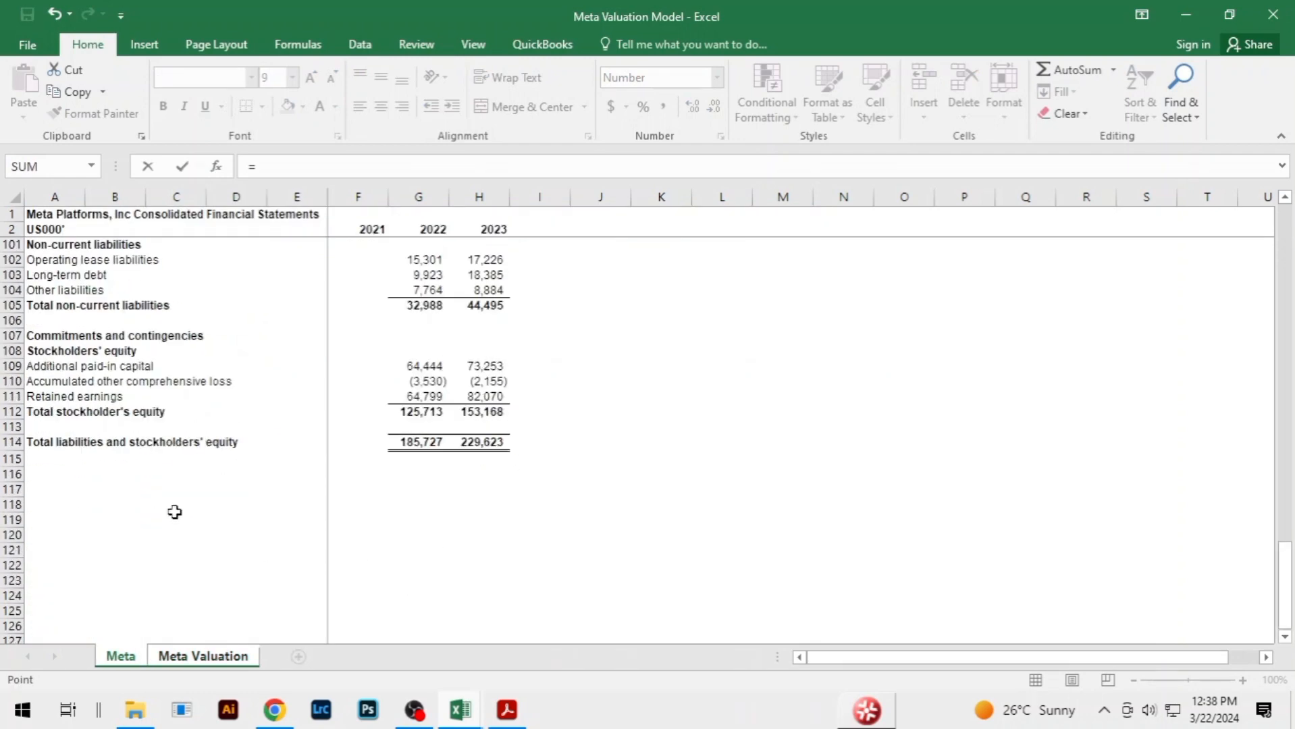
{"action": "left_click", "coordinate": [486, 410]}
{"action": "key", "text": "Return"}
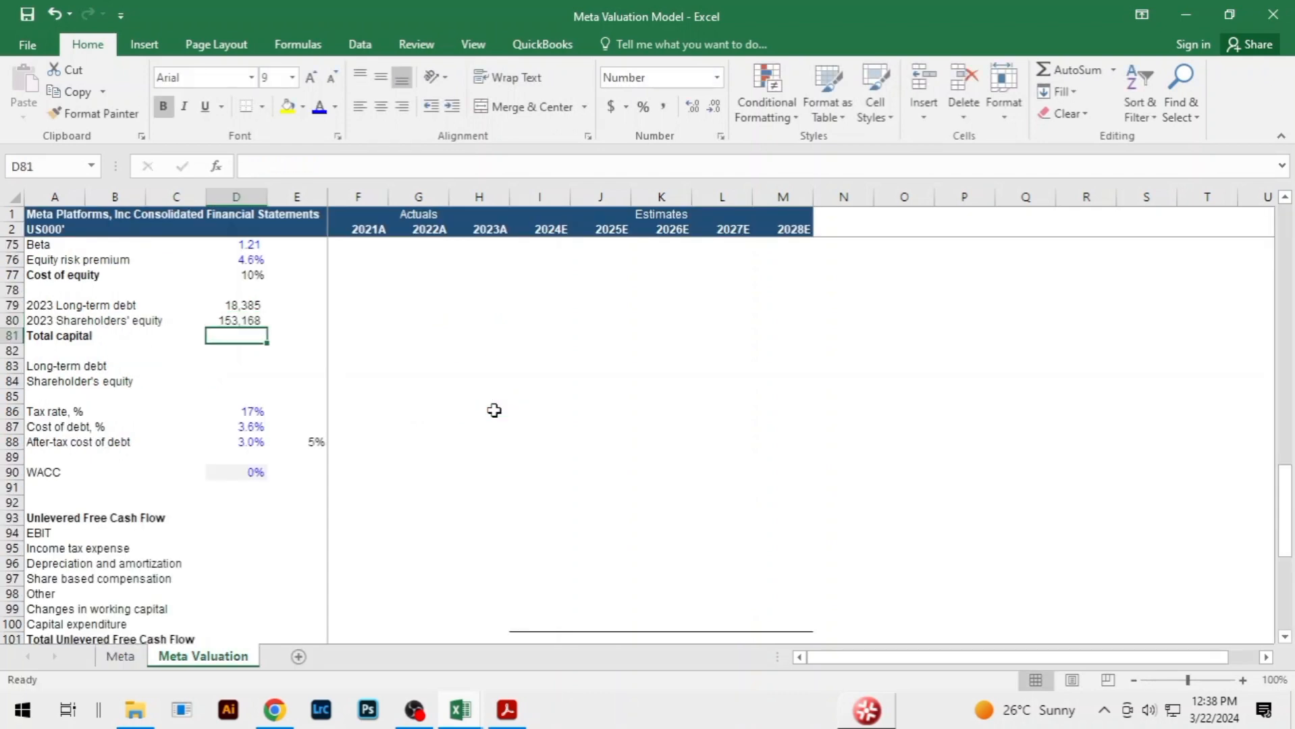
{"action": "key", "text": "alt+equal"}
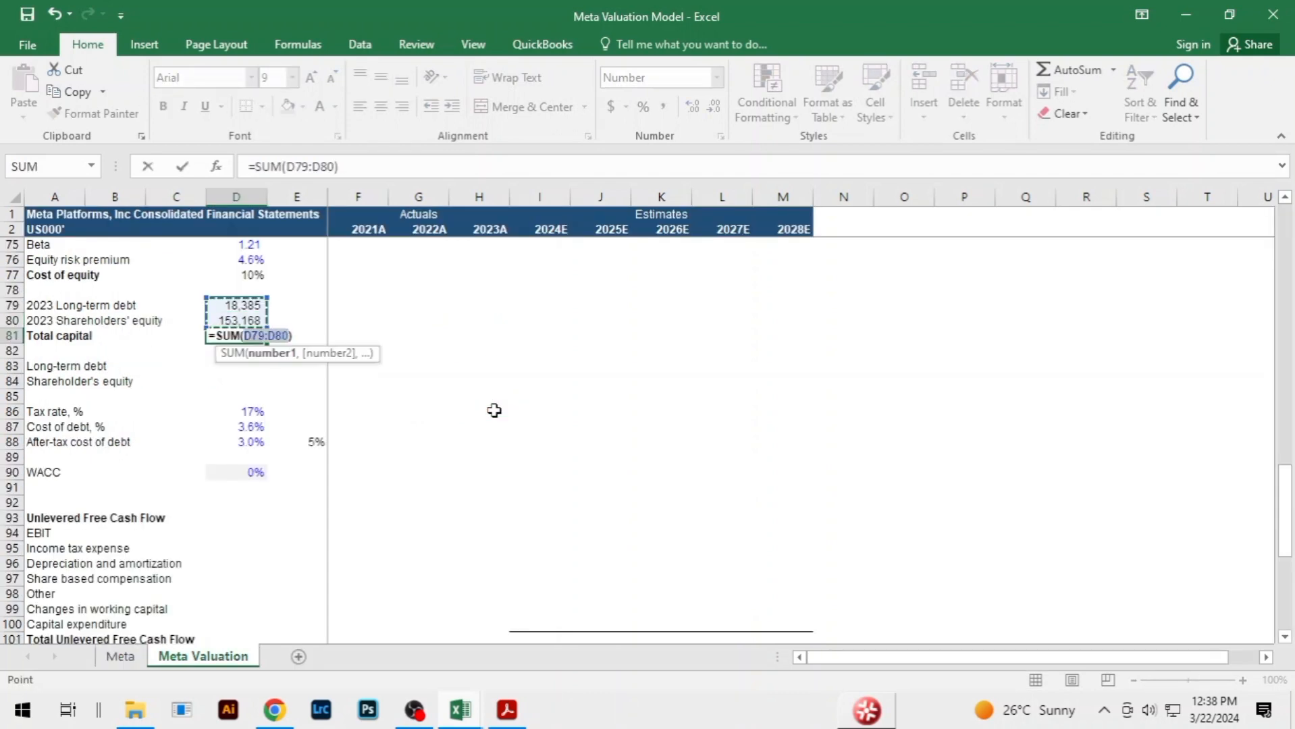
{"action": "key", "text": "Return"}
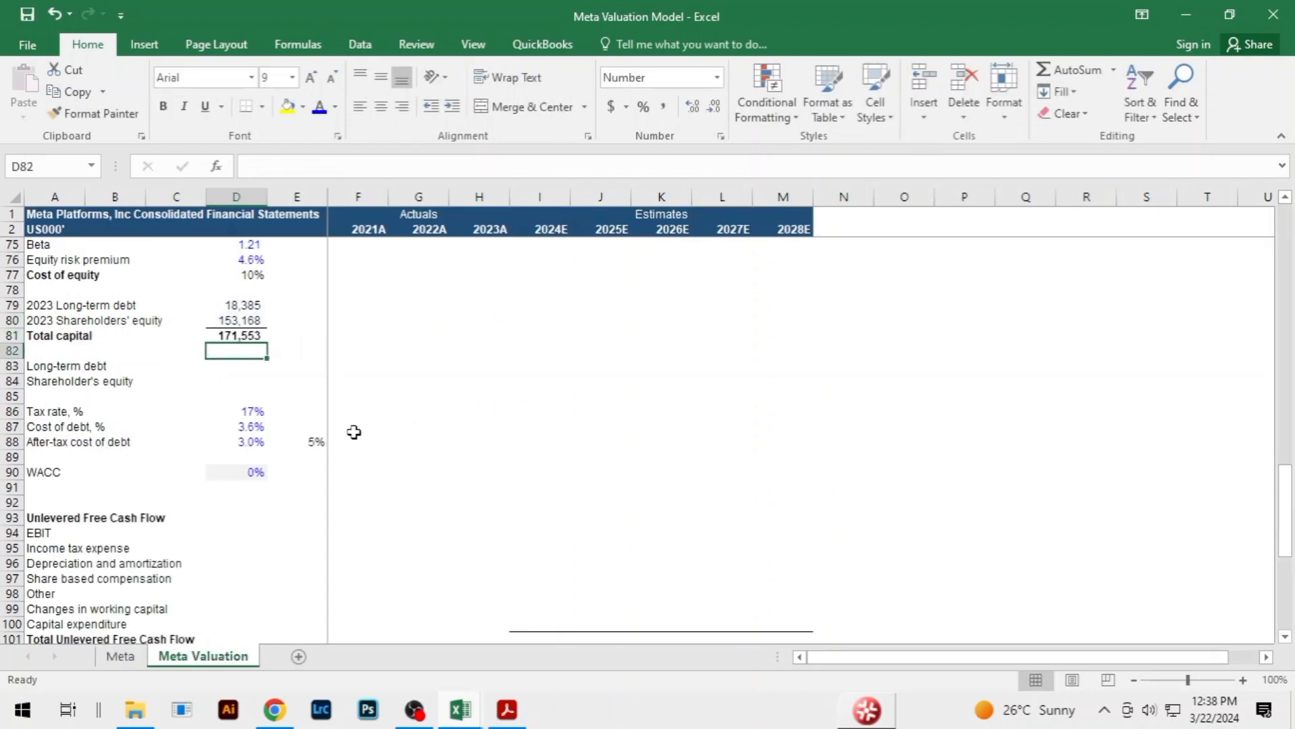
Calculate the long-term debt weight in D83 as long-term debt divided by total capital, =D79/D81
{"action": "key", "text": "Down"}
{"action": "type", "text": "="}
{"action": "key", "text": "Up"}
{"action": "key", "text": "Up"}
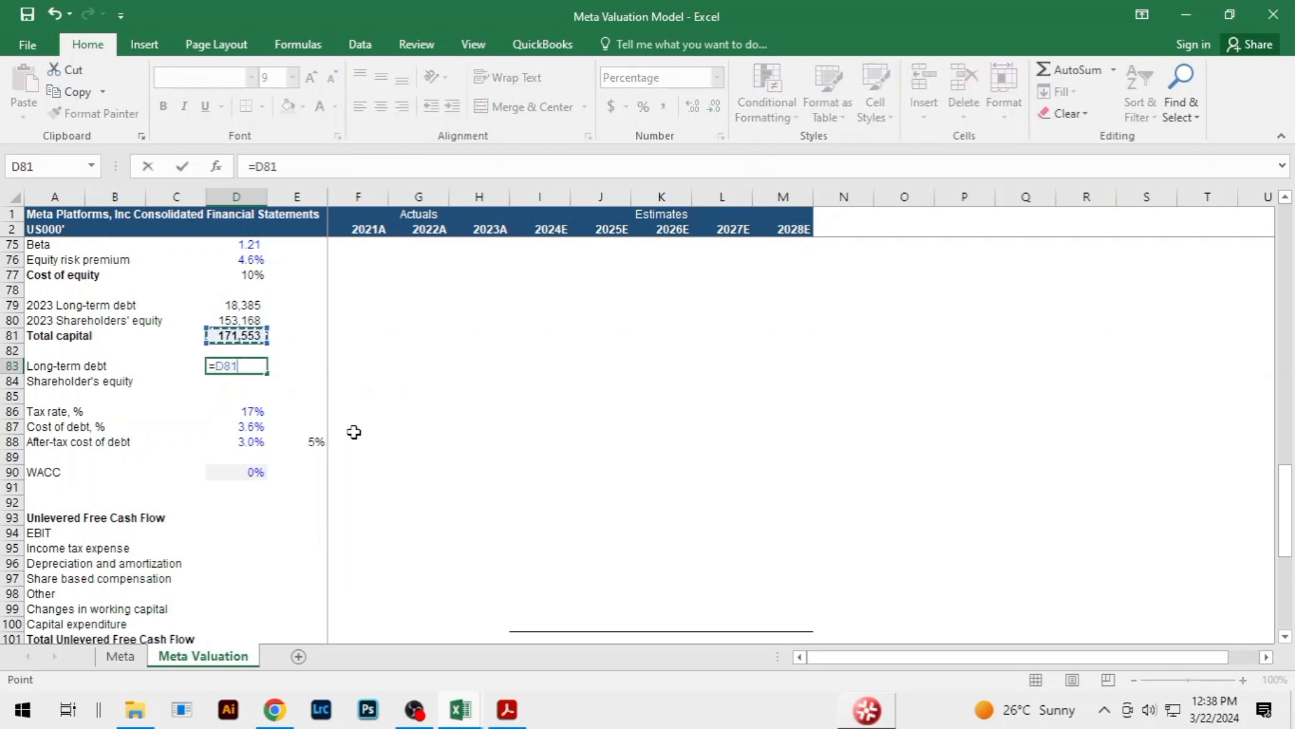
{"action": "key", "text": "Up"}
{"action": "key", "text": "Up"}
{"action": "type", "text": "/"}
{"action": "key", "text": "Up"}
{"action": "key", "text": "Up"}
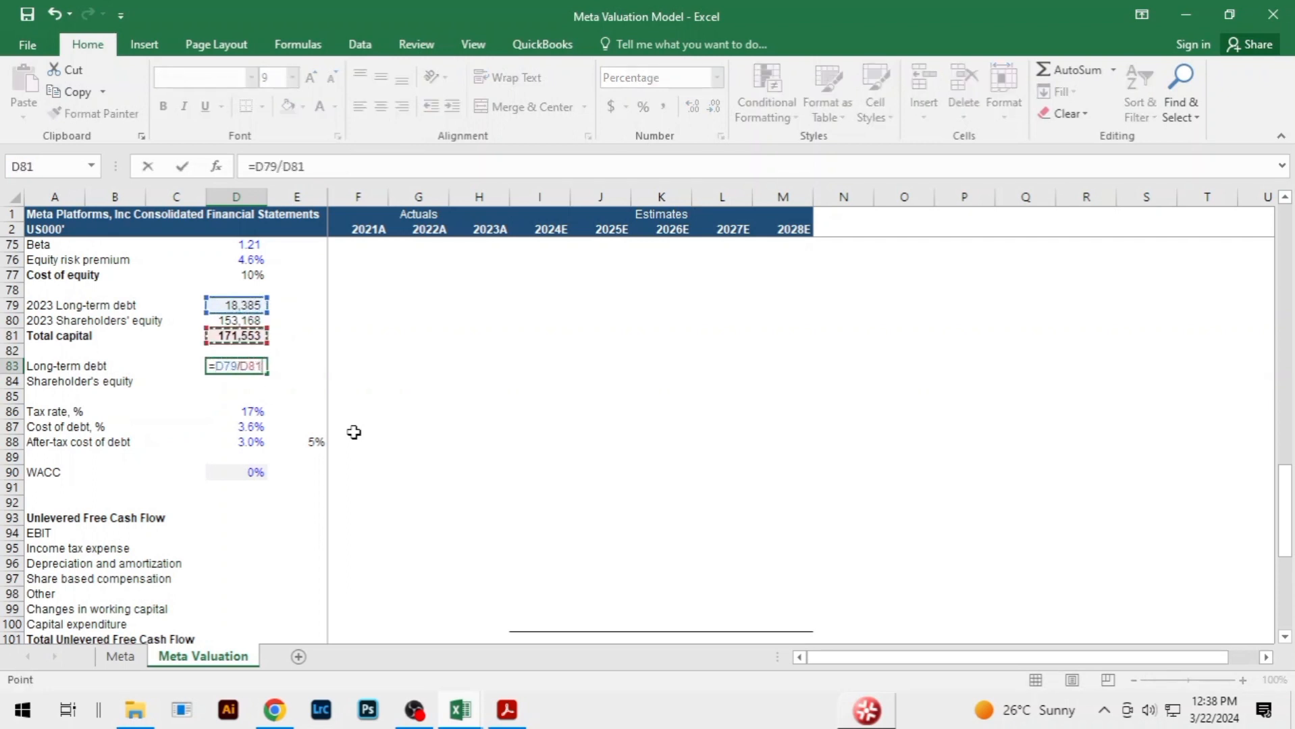
{"action": "key", "text": "Return"}
Calculate the shareholder's equity weight in D84 as shareholders' equity divided by total capital, =D80/D81
{"action": "type", "text": "="}
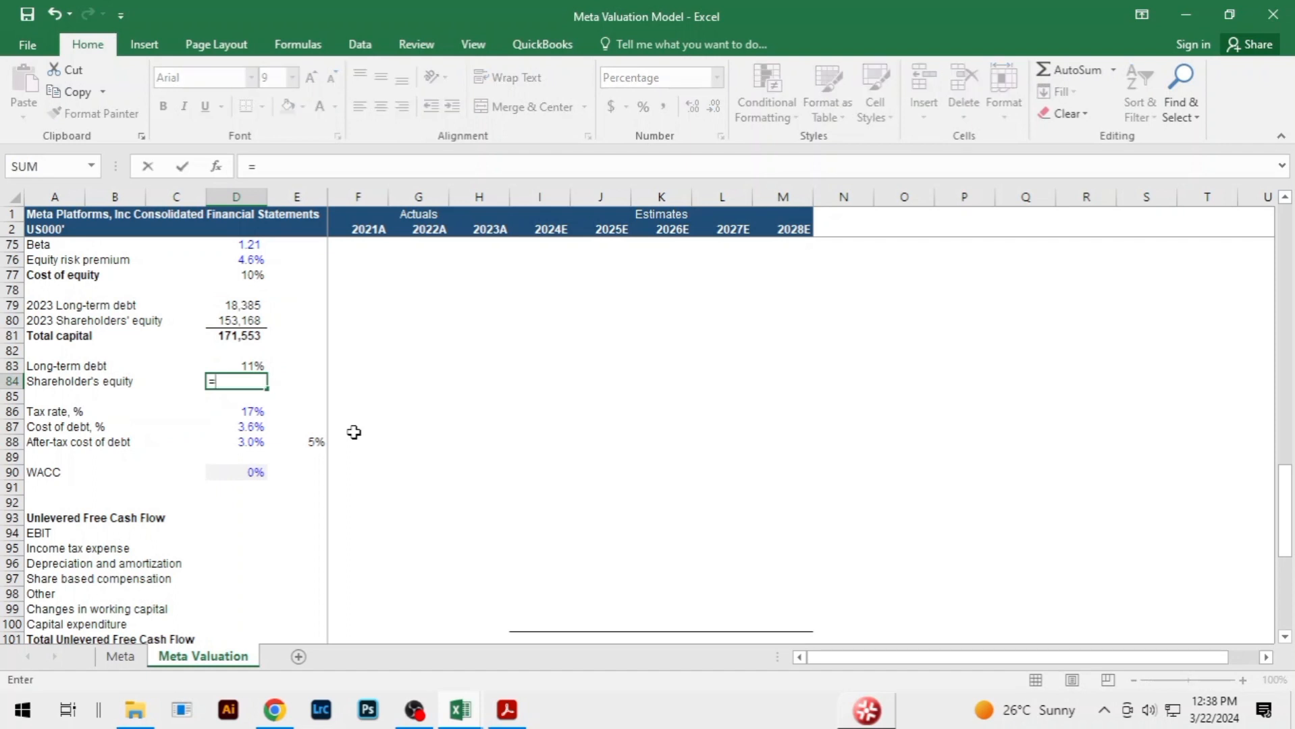
{"action": "key", "text": "Up"}
{"action": "key", "text": "Up"}
{"action": "key", "text": "Up"}
{"action": "key", "text": "Up"}
{"action": "type", "text": "/"}
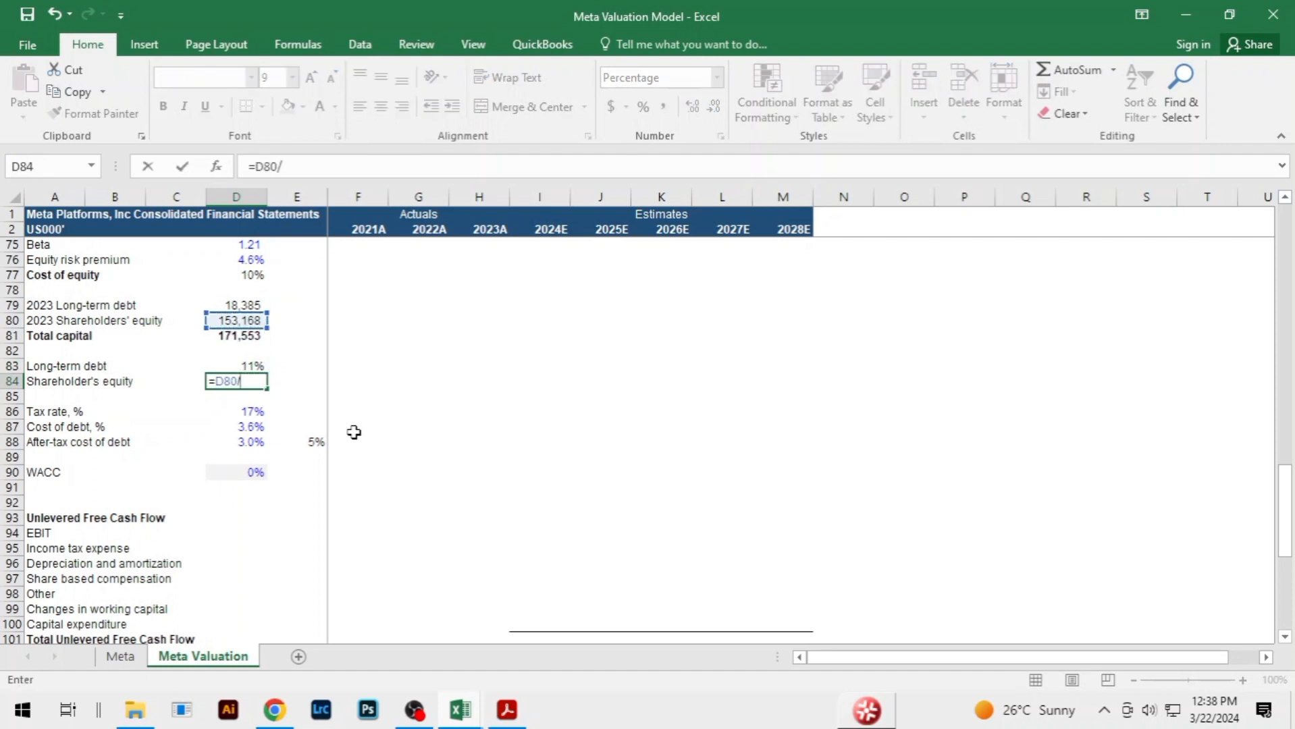
{"action": "key", "text": "Up"}
{"action": "key", "text": "Up"}
{"action": "key", "text": "Up"}
{"action": "key", "text": "Return"}
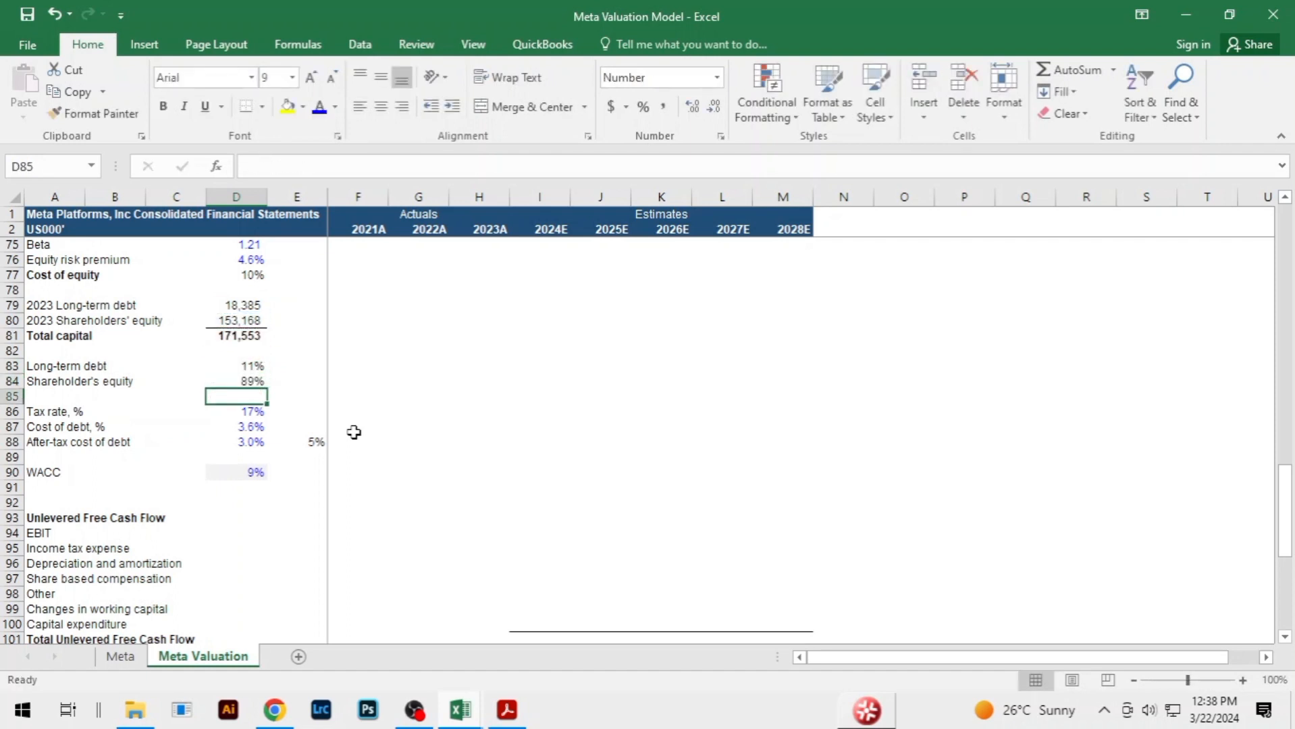
Review the capital weights in D83:D84 and inspect the tax rate in D86 and cost of debt in D87
{"action": "key", "text": "Up"}
{"action": "key", "text": "Up"}
{"action": "key", "text": "Up"}
{"action": "key", "text": "Up"}
{"action": "key", "text": "Down"}
{"action": "key", "text": "Down"}
{"action": "key", "text": "Down"}
{"action": "key", "text": "Down"}
{"action": "key", "text": "Down"}
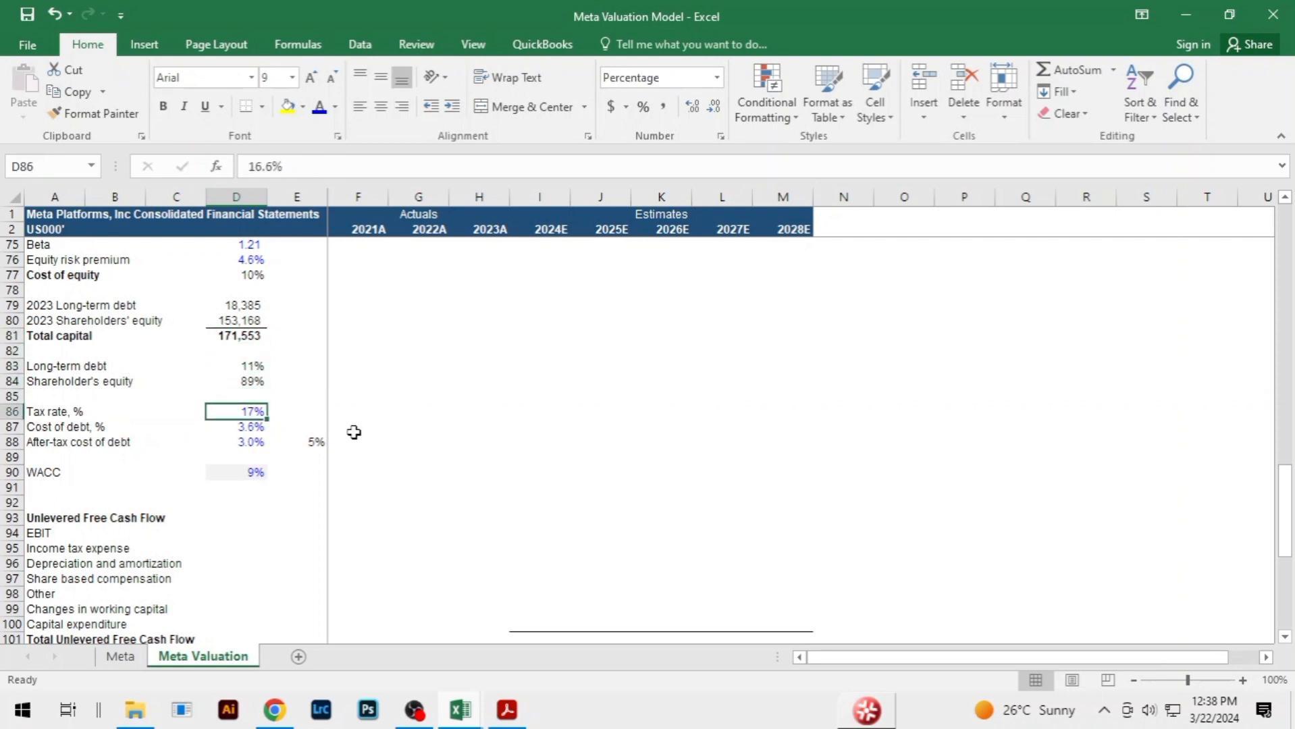
{"action": "key", "text": "Down"}
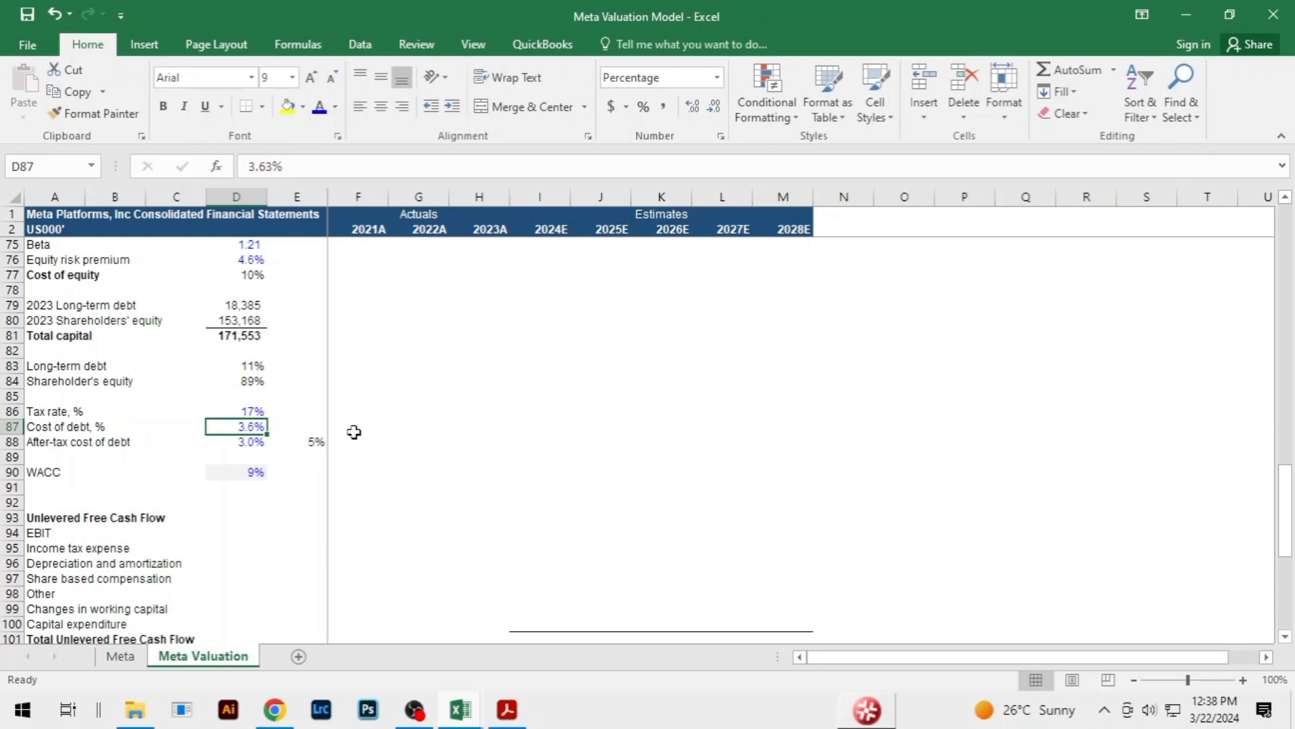
Examine the interest expense row and the 2023 long-term debt interest rate formula in H27 on the Meta sheet
{"action": "key", "text": "ctrl+Page_Up"}
{"action": "left_click", "coordinate": [237, 474]}
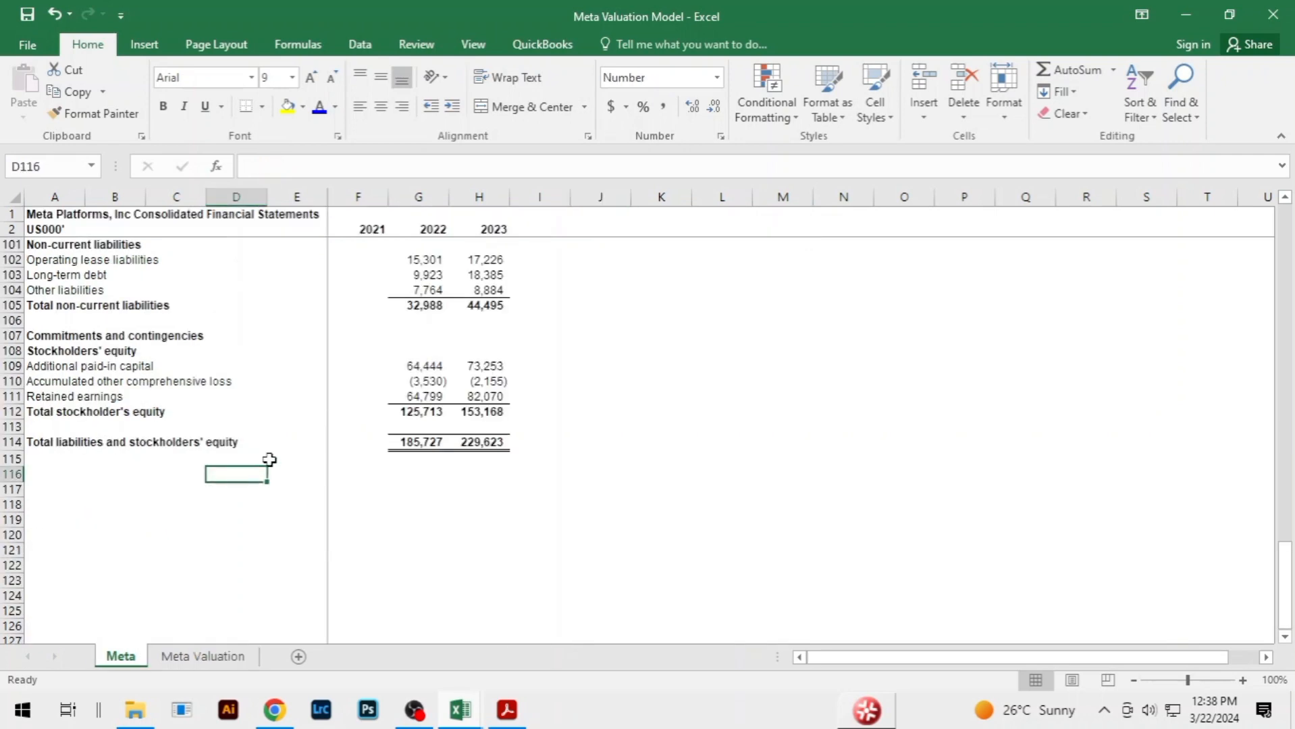
{"action": "scroll", "coordinate": [347, 374], "scroll_direction": "up", "scroll_amount": 20}
{"action": "scroll", "coordinate": [349, 375], "scroll_direction": "up", "scroll_amount": 10}
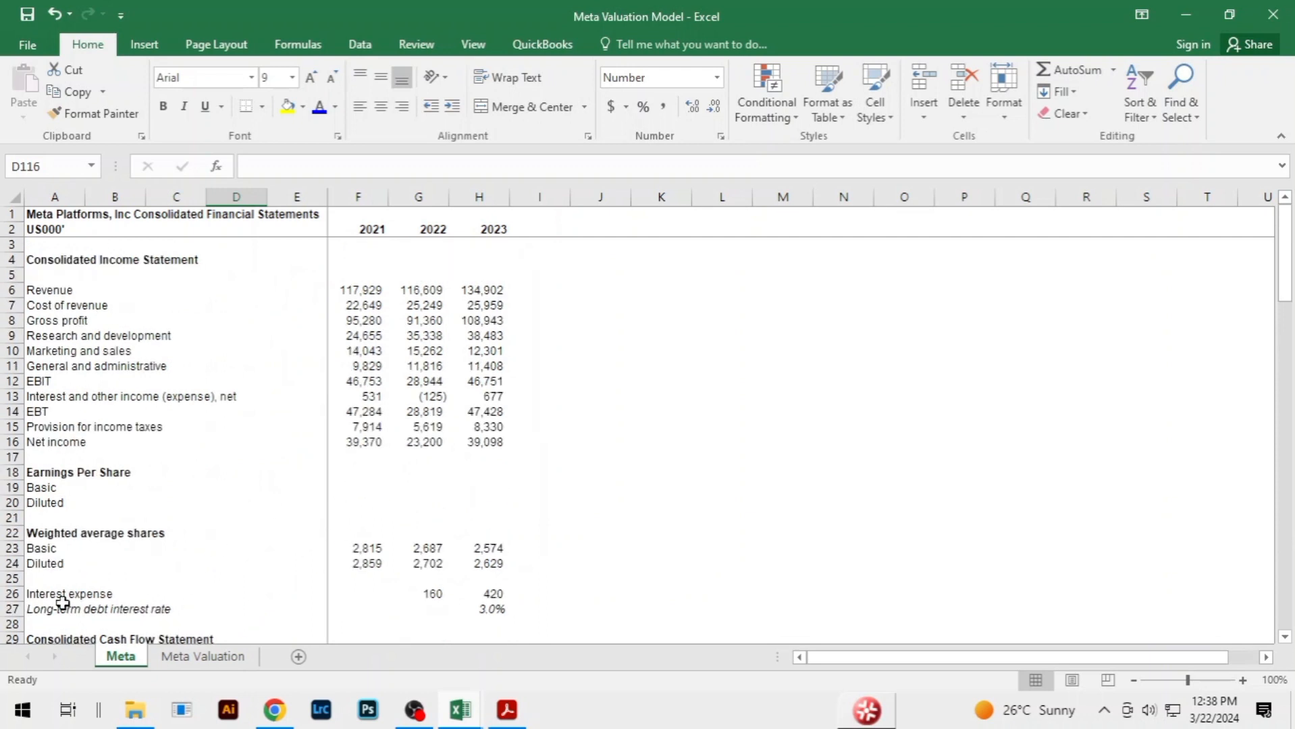
{"action": "left_click_drag", "start_coordinate": [58, 594], "coordinate": [474, 585]}
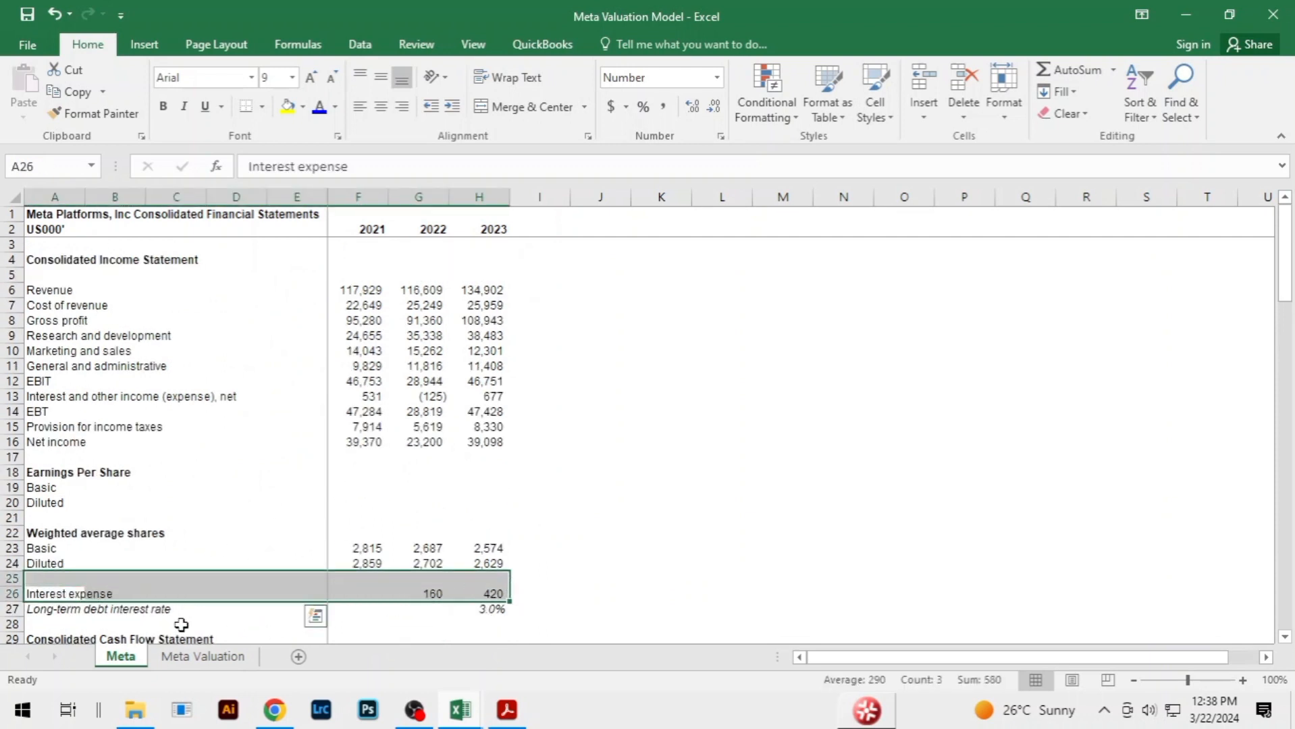
{"action": "left_click", "coordinate": [65, 611]}
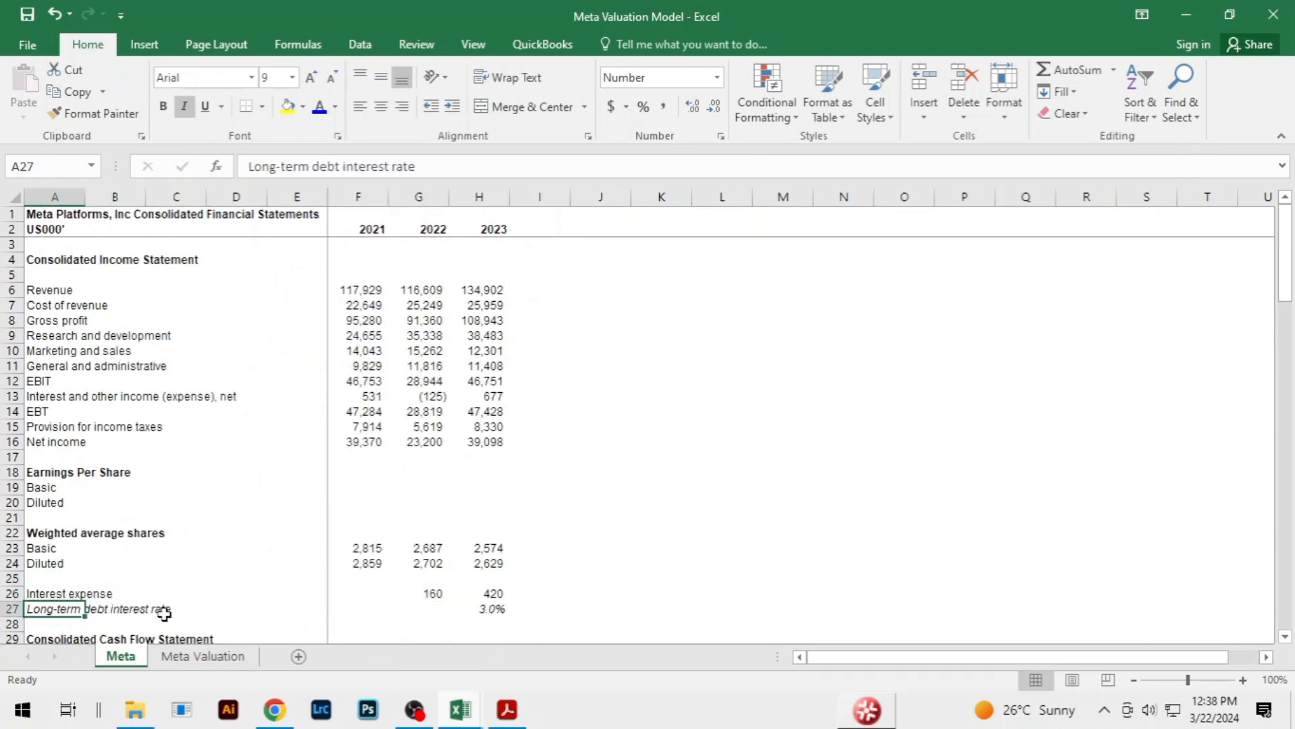
{"action": "left_click", "coordinate": [498, 610]}
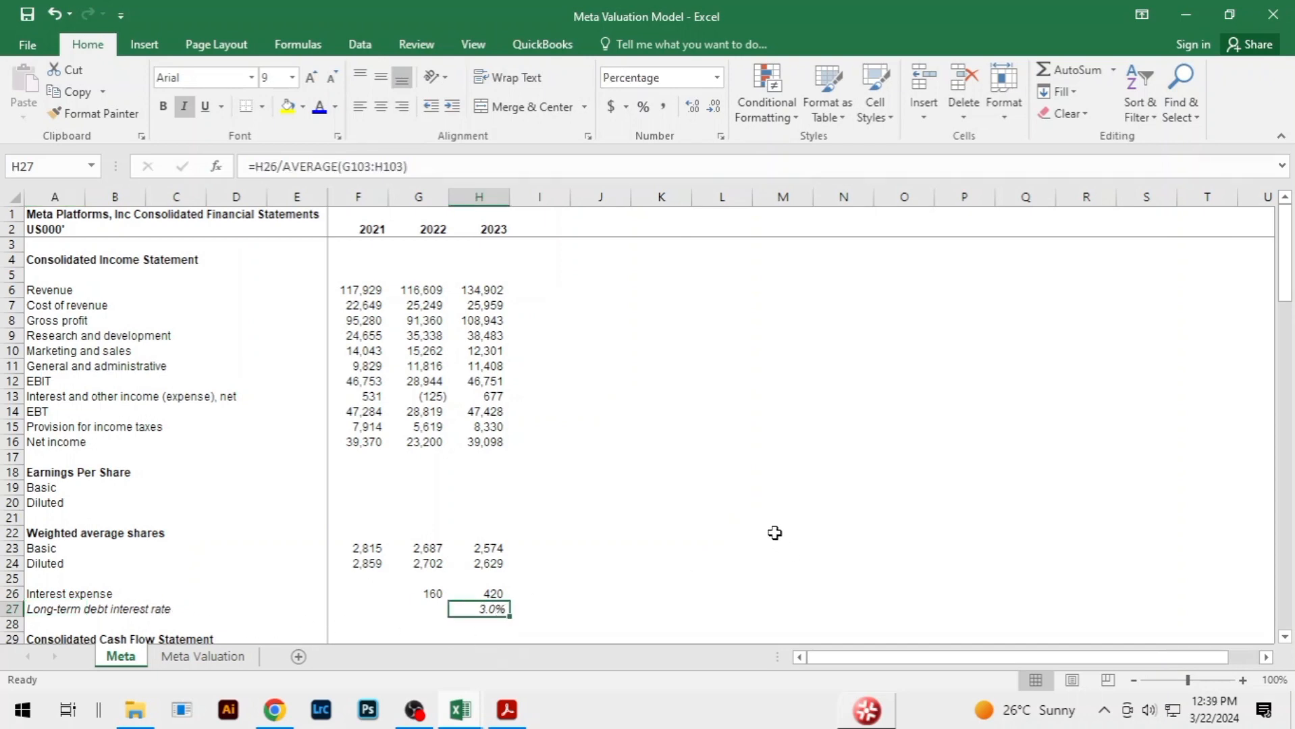
Switch to the Meta Financials-Completed workbook, examine its cost of debt and WACC inputs in the Discount Rate section, and switch to Chrome
{"action": "key", "text": "alt+Tab"}
{"action": "key", "text": "alt+Tab"}
{"action": "key", "text": "Tab"}
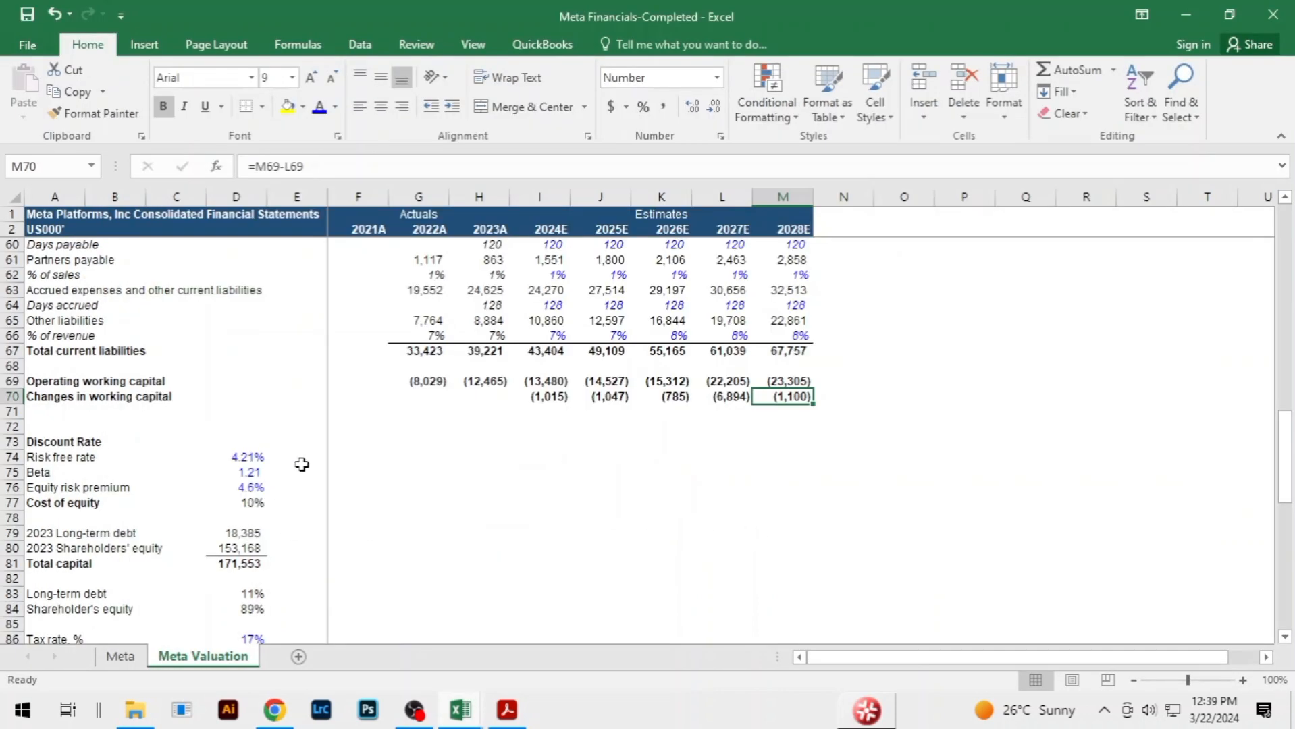
{"action": "scroll", "coordinate": [302, 464], "scroll_direction": "down", "scroll_amount": 1}
{"action": "scroll", "coordinate": [302, 465], "scroll_direction": "down", "scroll_amount": 3}
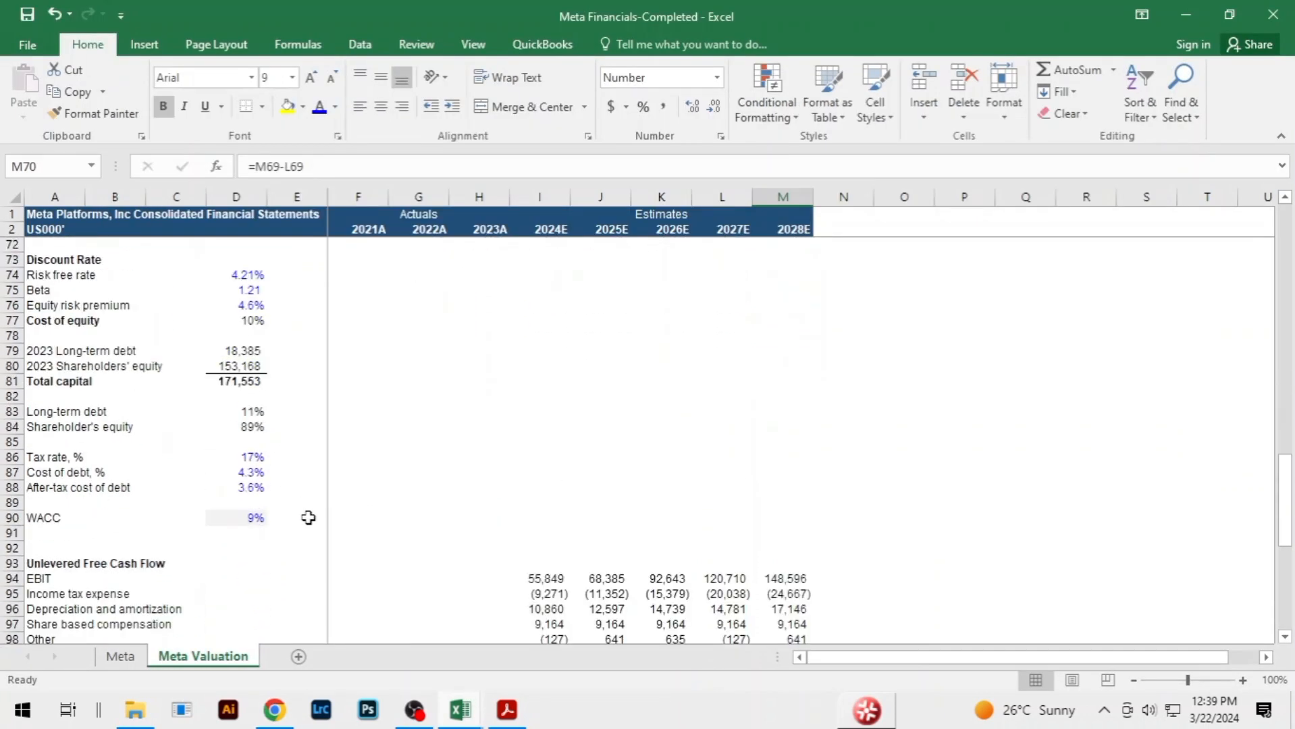
{"action": "key", "text": "alt+Tab"}
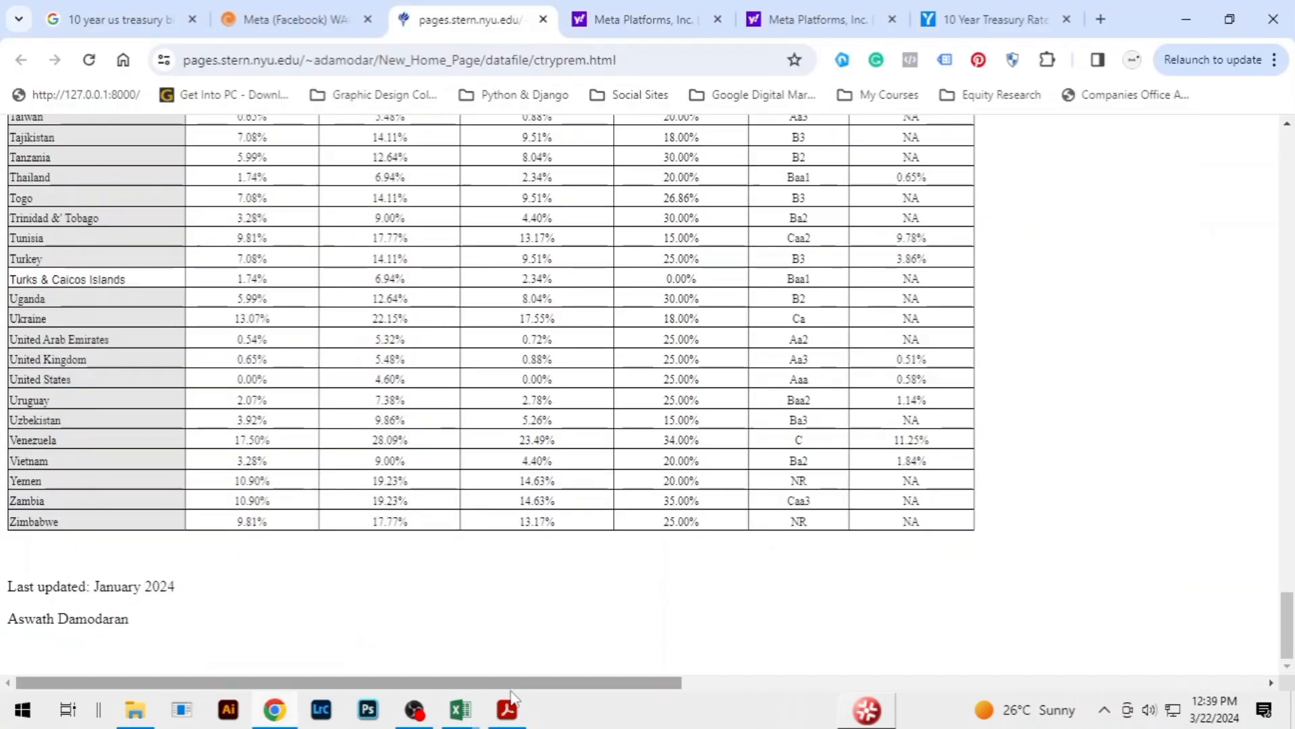
Search the 2023 Meta Annual Report in Acrobat Reader for "interest rate" and examine the effective rates and interest expense in the Long-term Debt note
{"action": "left_click", "coordinate": [507, 710]}
{"action": "left_click", "coordinate": [1065, 162]}
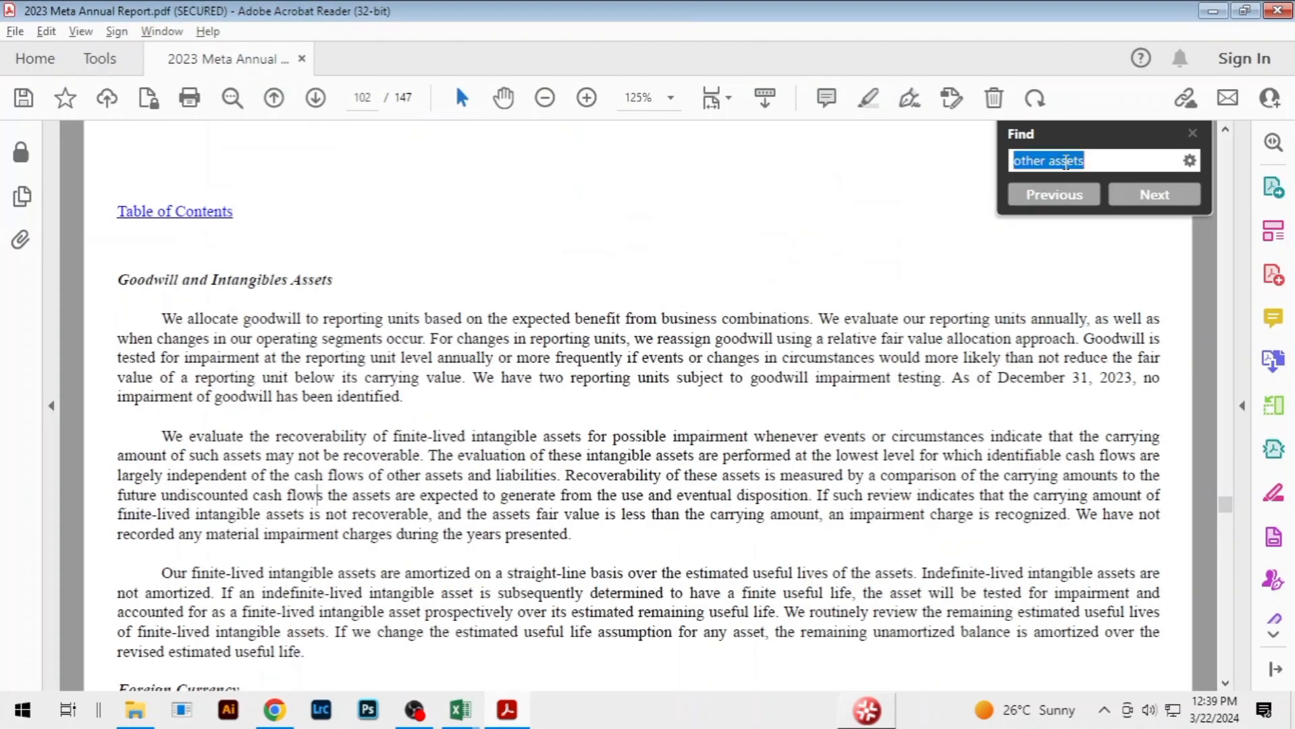
{"action": "key", "text": "BackSpace"}
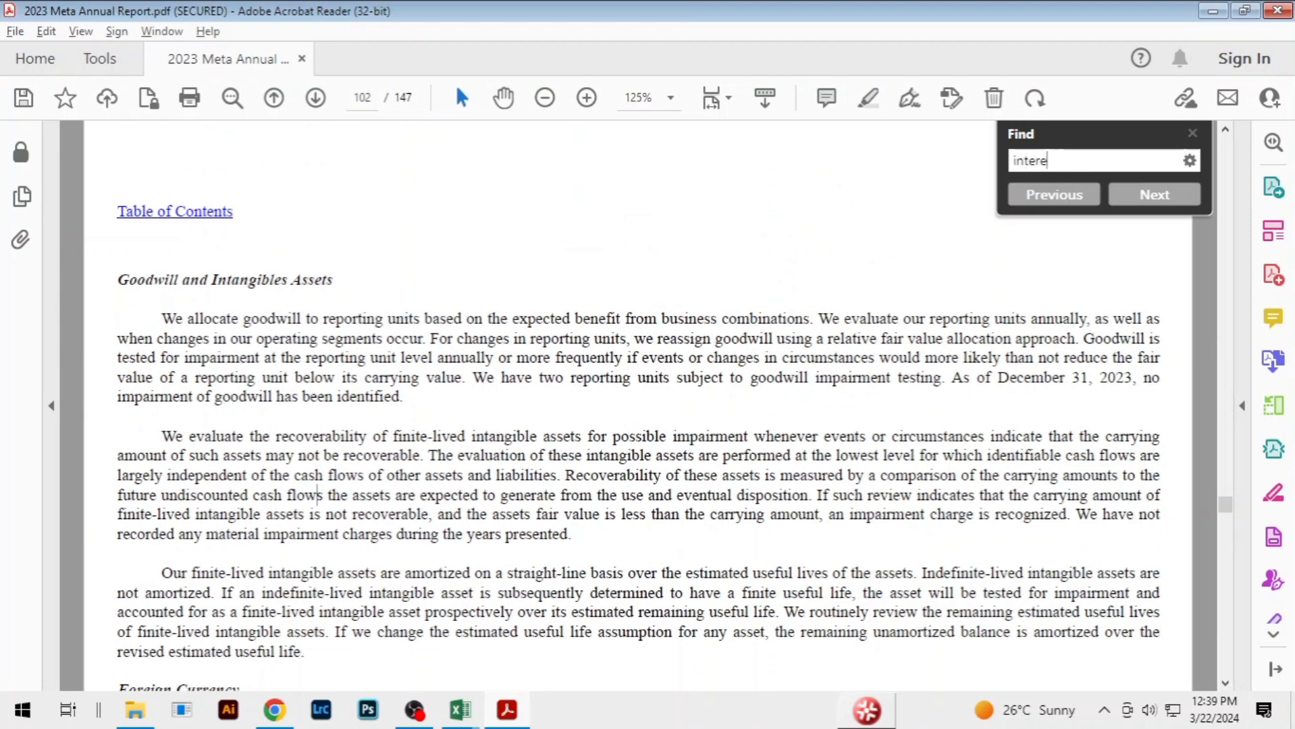
{"action": "type", "text": "interest rate"}
{"action": "key", "text": "Return"}
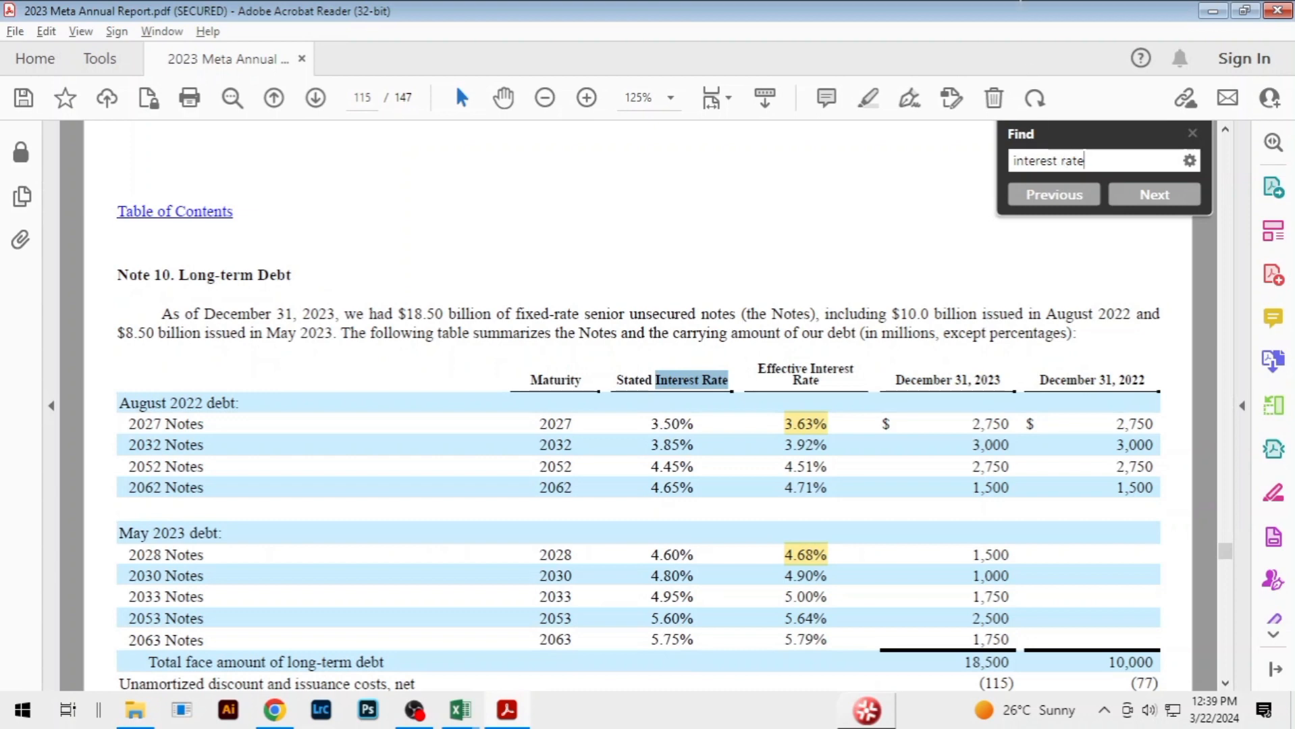
{"action": "left_click", "coordinate": [867, 313]}
{"action": "scroll", "coordinate": [832, 412], "scroll_direction": "down", "scroll_amount": 3}
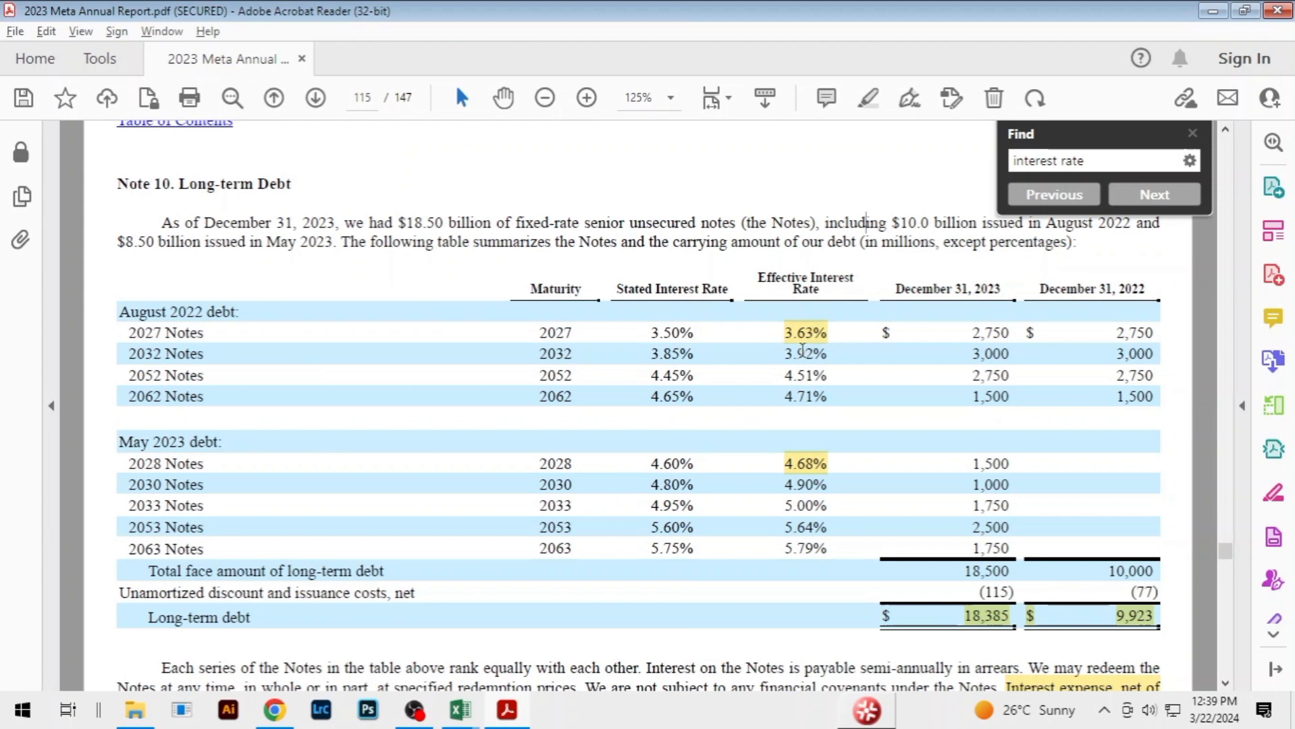
{"action": "scroll", "coordinate": [828, 418], "scroll_direction": "down", "scroll_amount": 3}
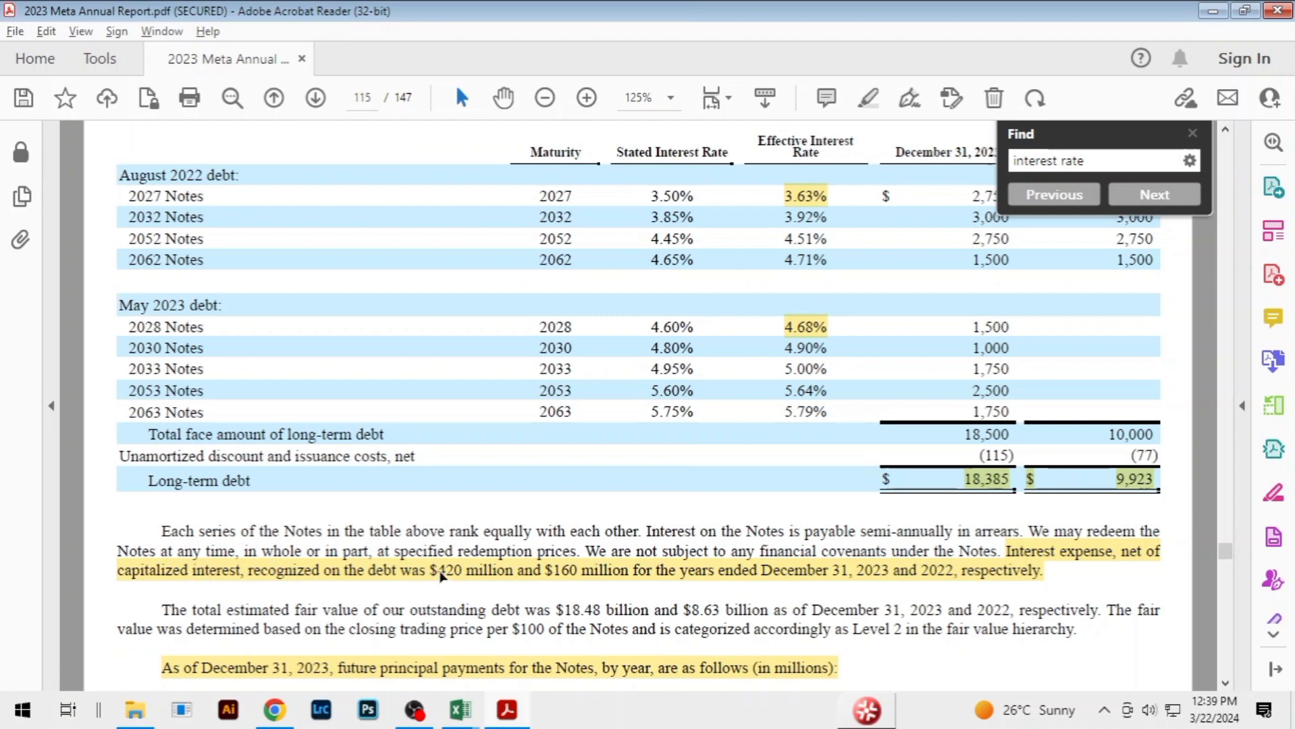
Switch to the Meta Financials-Completed workbook and look through the Meta sheet for long-term debt and interest expense figures
{"action": "key", "text": "alt+Tab"}
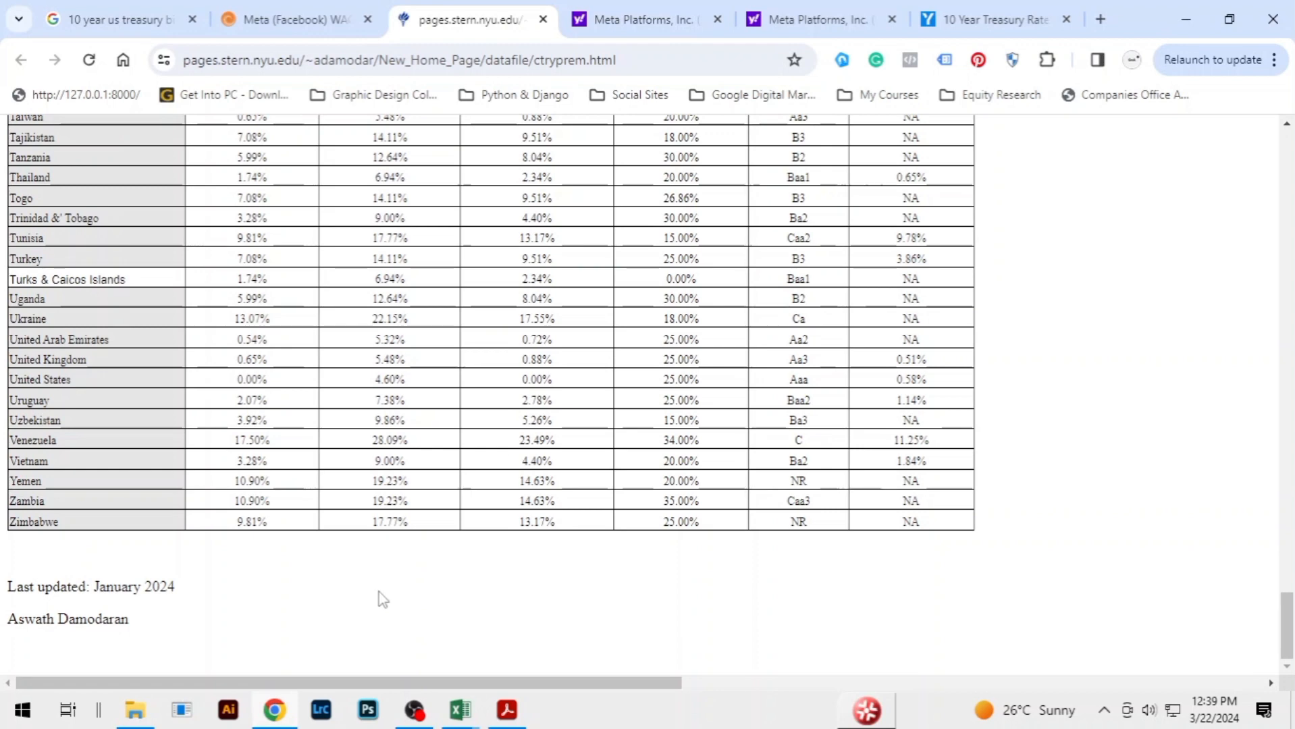
{"action": "key", "text": "alt+Tab"}
{"action": "key", "text": "alt+Tab"}
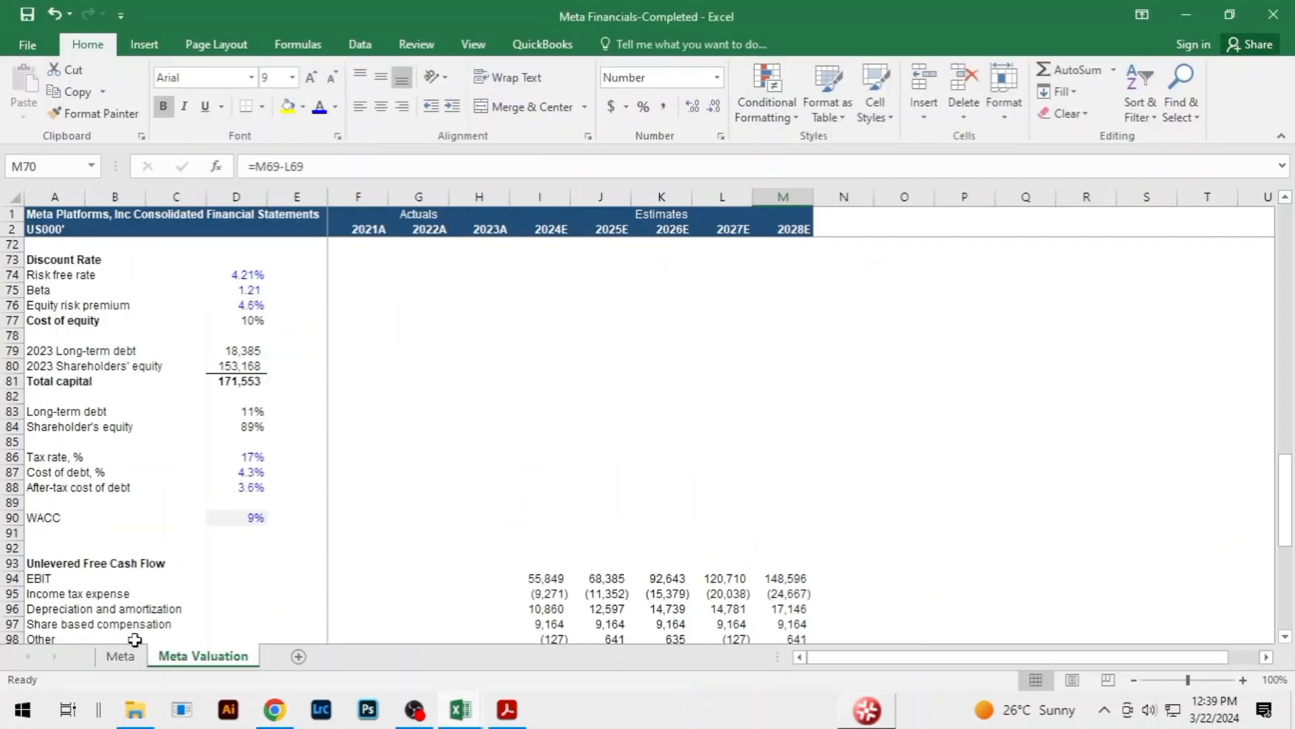
{"action": "left_click", "coordinate": [135, 660]}
{"action": "scroll", "coordinate": [390, 482], "scroll_direction": "down", "scroll_amount": 1}
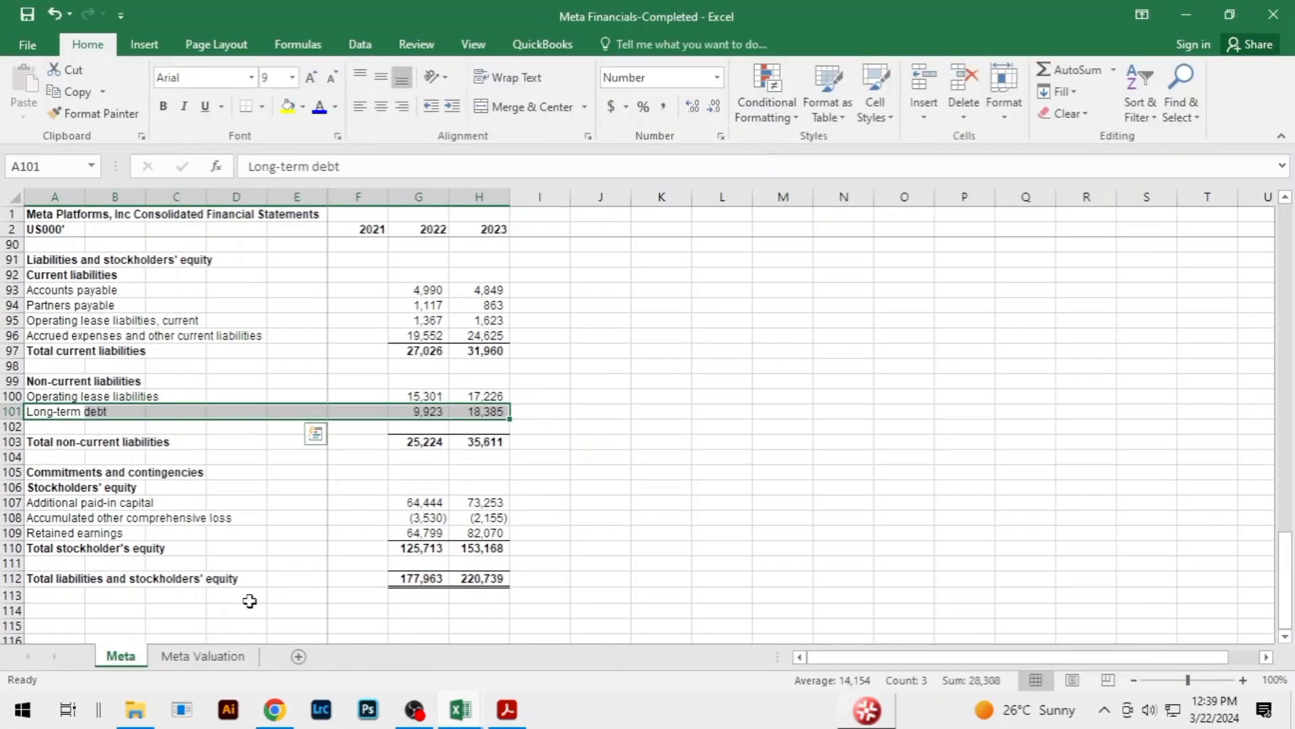
{"action": "left_click", "coordinate": [203, 656]}
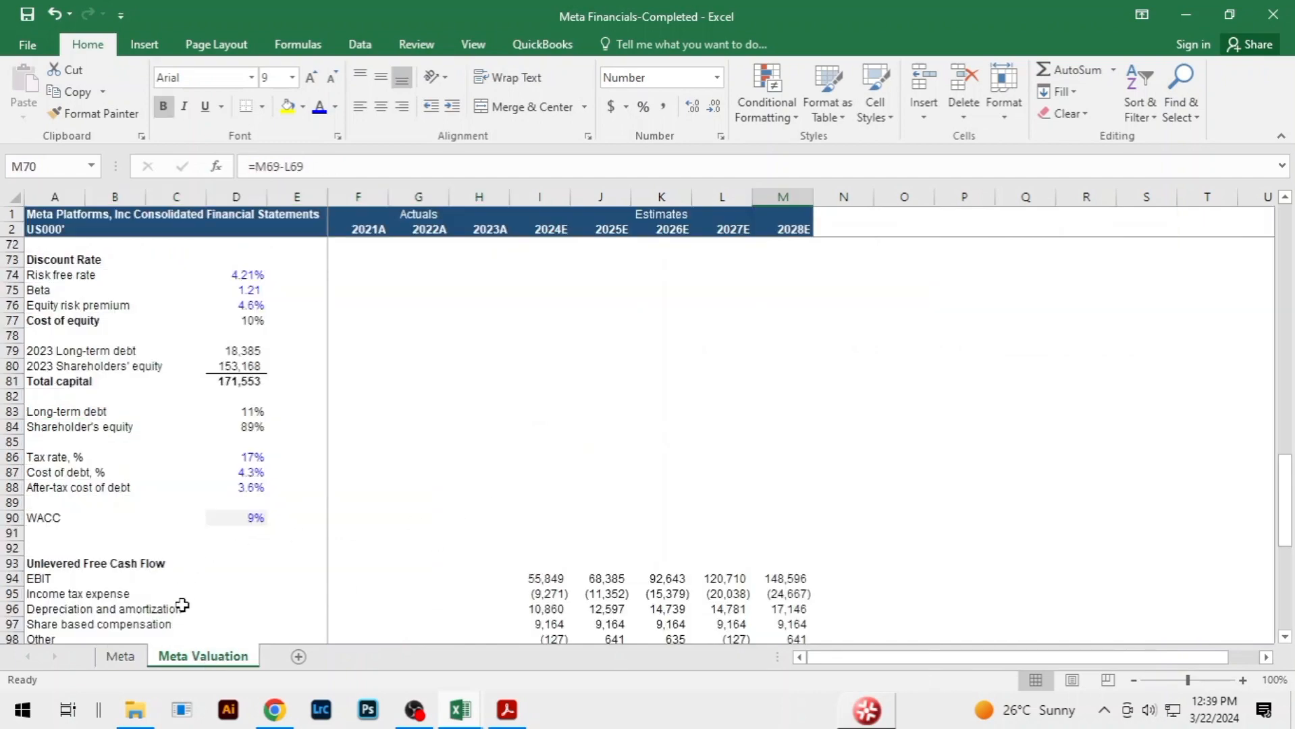
{"action": "left_click", "coordinate": [120, 656]}
{"action": "scroll", "coordinate": [443, 478], "scroll_direction": "up", "scroll_amount": 20}
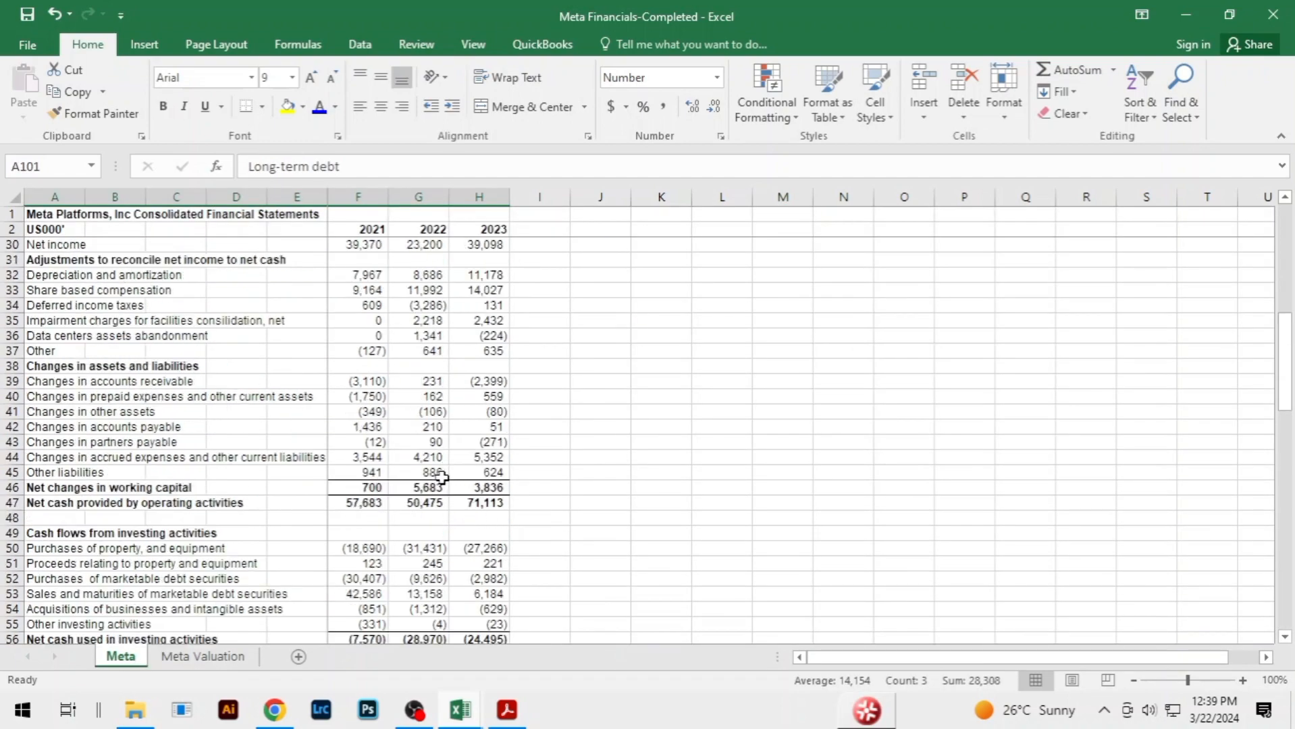
{"action": "scroll", "coordinate": [444, 478], "scroll_direction": "down", "scroll_amount": 2}
{"action": "scroll", "coordinate": [444, 478], "scroll_direction": "up", "scroll_amount": 2}
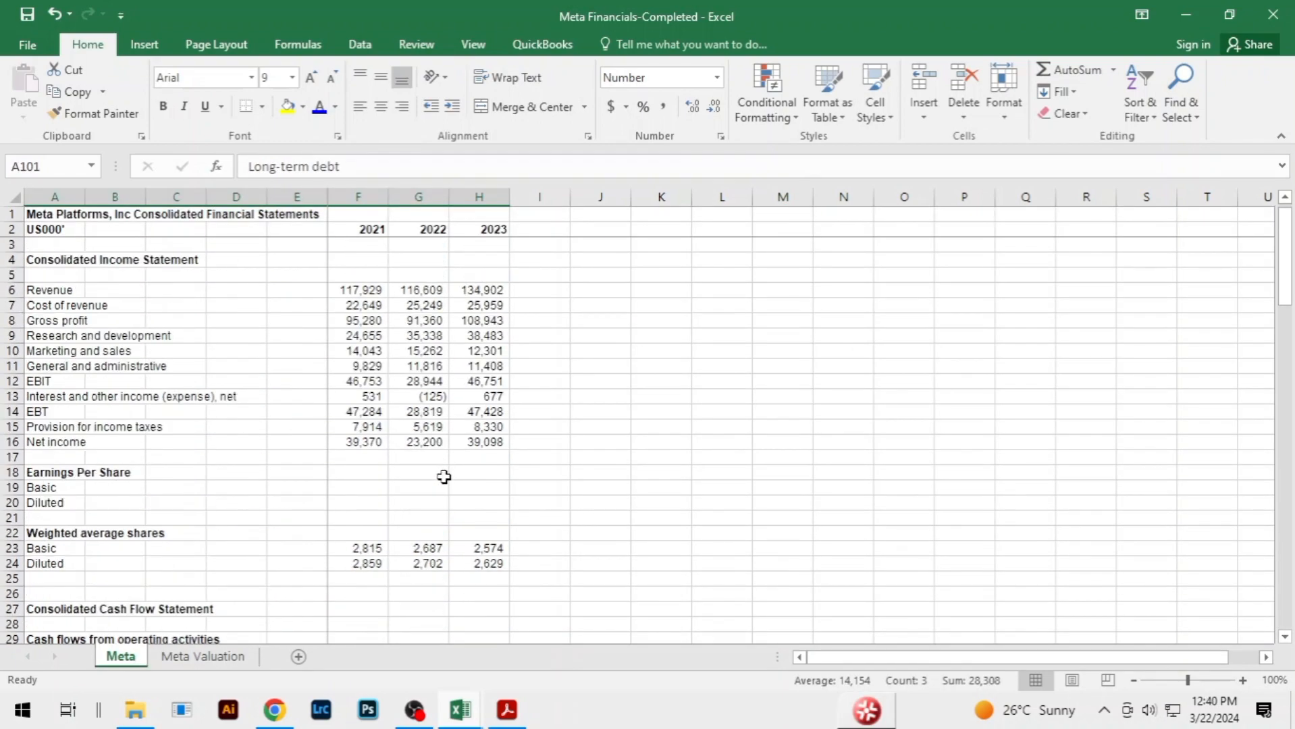
{"action": "scroll", "coordinate": [530, 442], "scroll_direction": "down", "scroll_amount": 7}
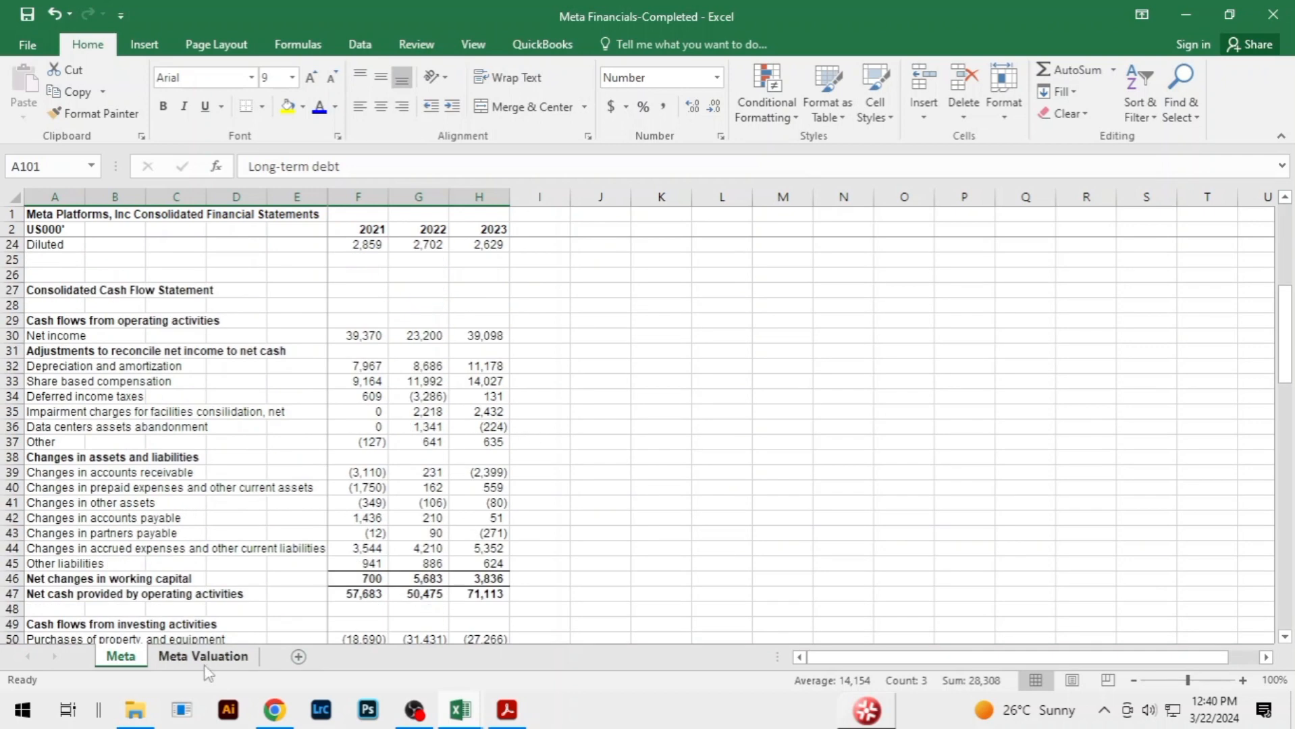
Review the Discount Rate and Unlevered Free Cash Flow sections on the Meta Valuation sheet of the completed workbook
{"action": "left_click", "coordinate": [203, 656]}
{"action": "left_click", "coordinate": [603, 457]}
{"action": "scroll", "coordinate": [612, 453], "scroll_direction": "down", "scroll_amount": 5}
{"action": "scroll", "coordinate": [497, 426], "scroll_direction": "up", "scroll_amount": 8}
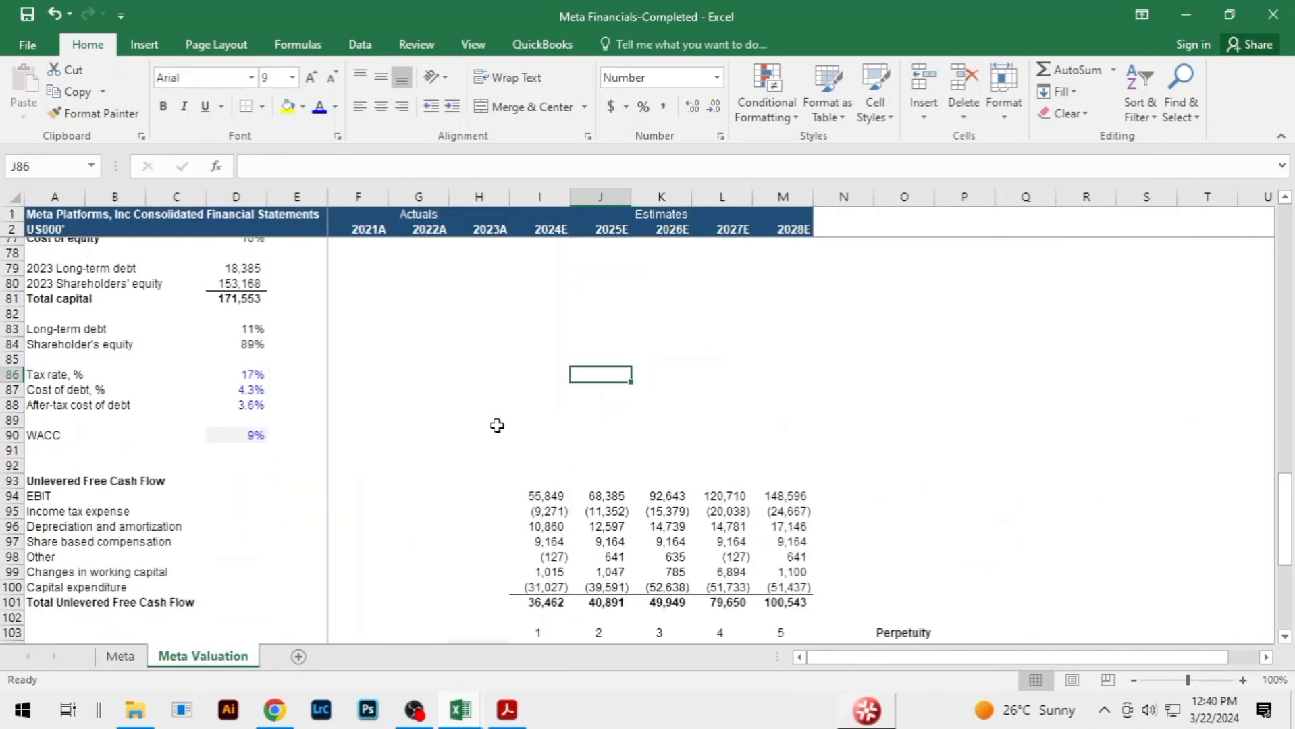
Switch to the Meta Valuation Model workbook and check the 2023 long-term debt interest rate in H27 on the Meta sheet
{"action": "key", "text": "alt+Tab"}
{"action": "key", "text": "alt+Tab"}
{"action": "key", "text": "alt+Tab"}
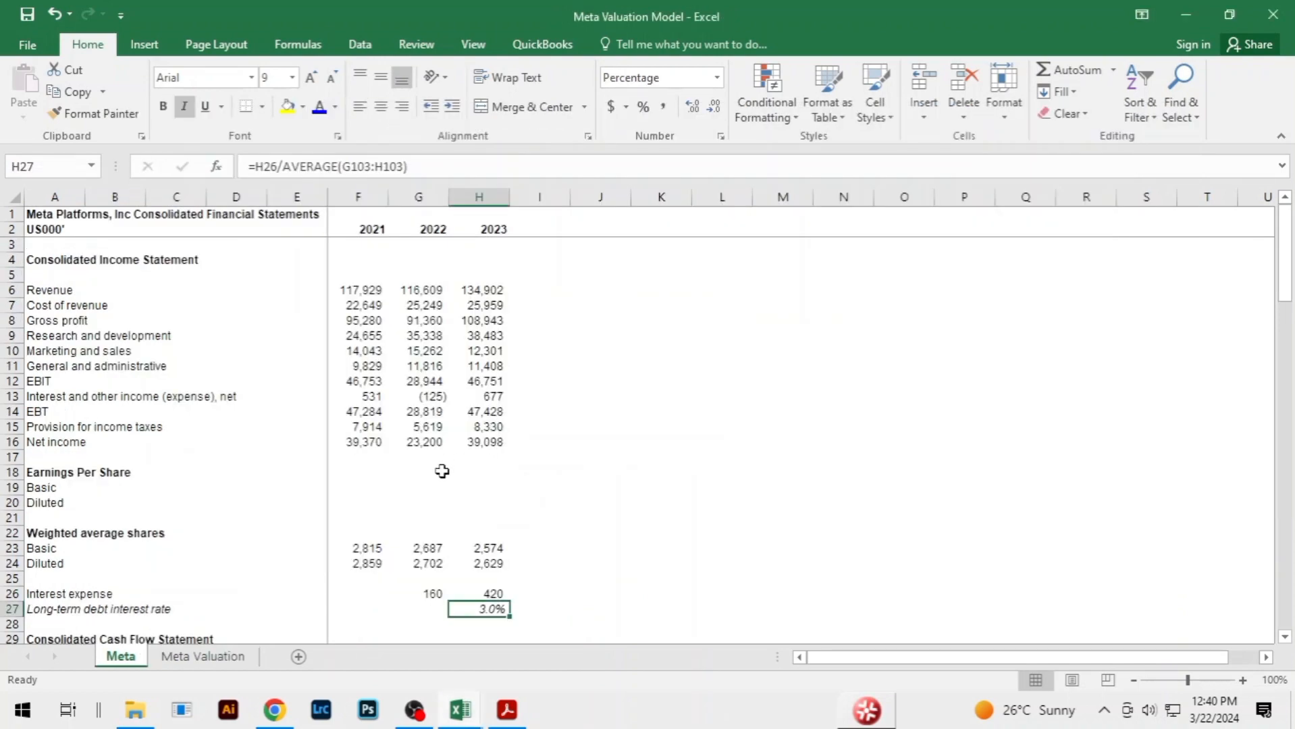
{"action": "left_click", "coordinate": [437, 471]}
{"action": "left_click", "coordinate": [489, 608]}
Set the cost of debt in D87 on the Meta Valuation sheet to 3%
{"action": "left_click", "coordinate": [204, 657]}
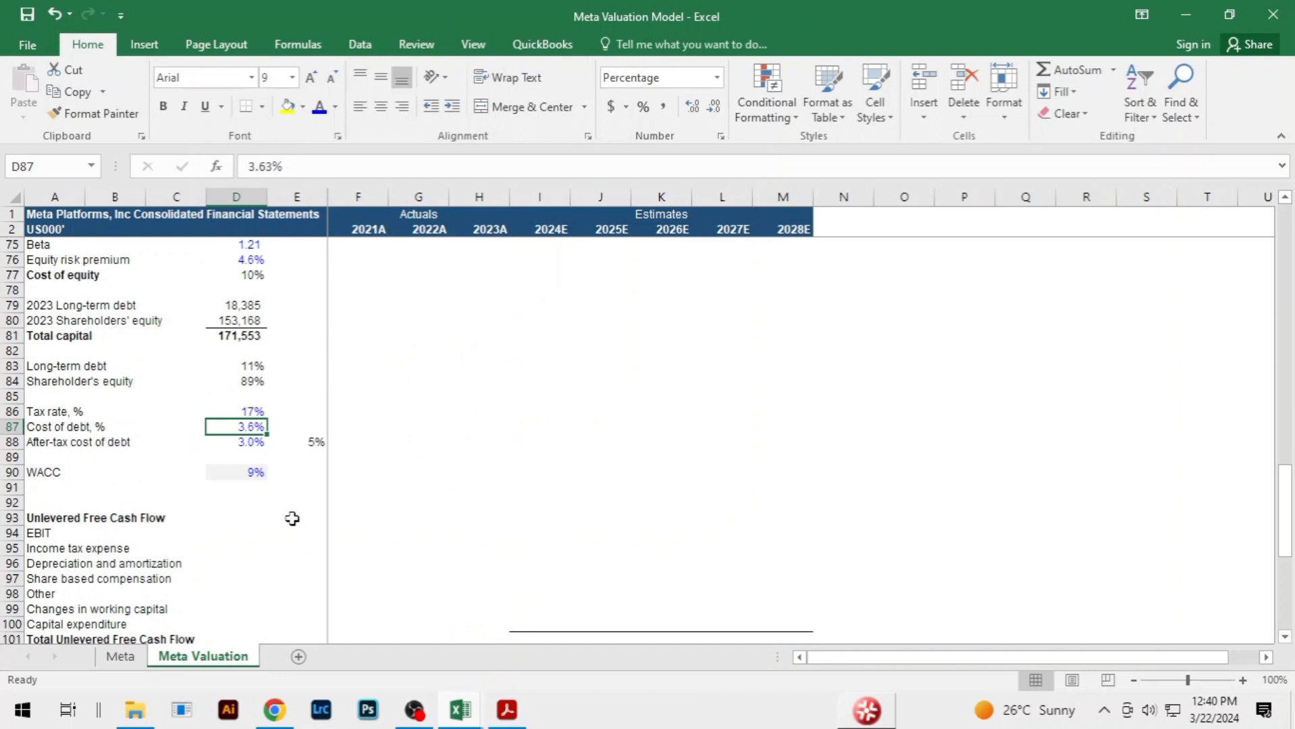
{"action": "type", "text": "3"}
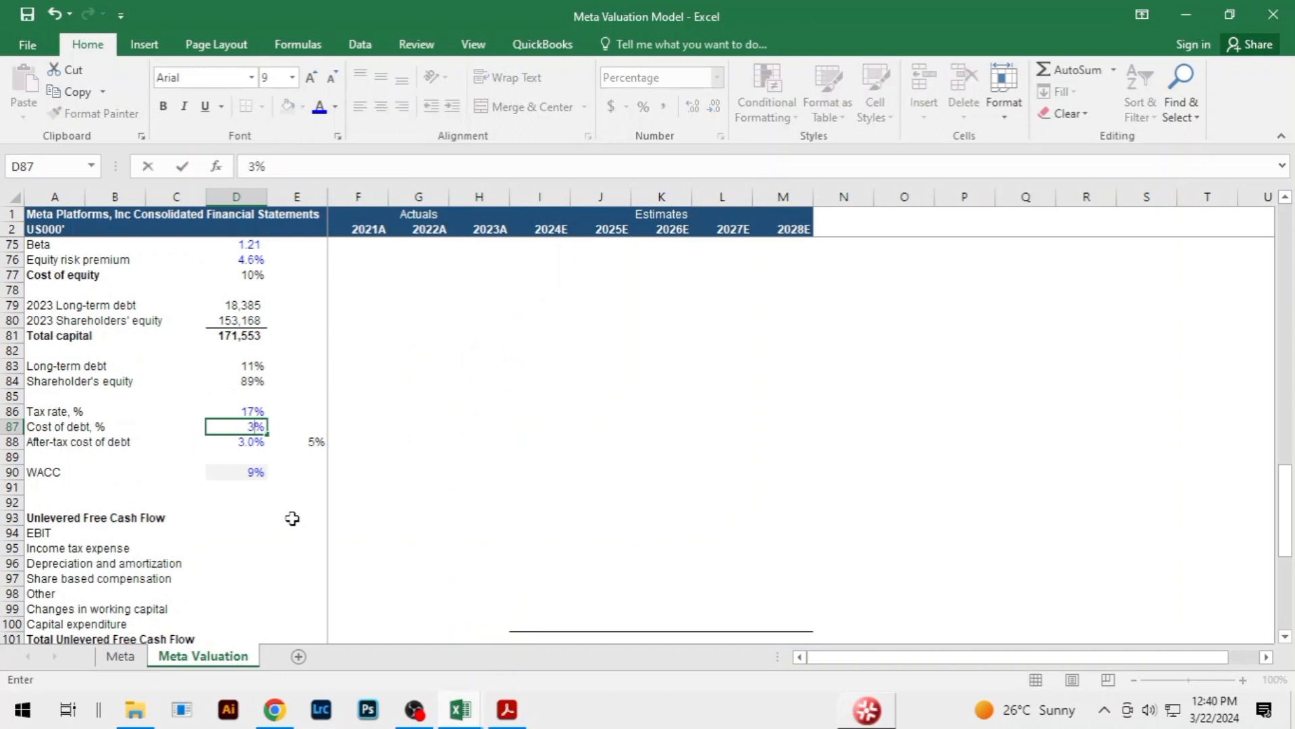
{"action": "key", "text": "Return"}
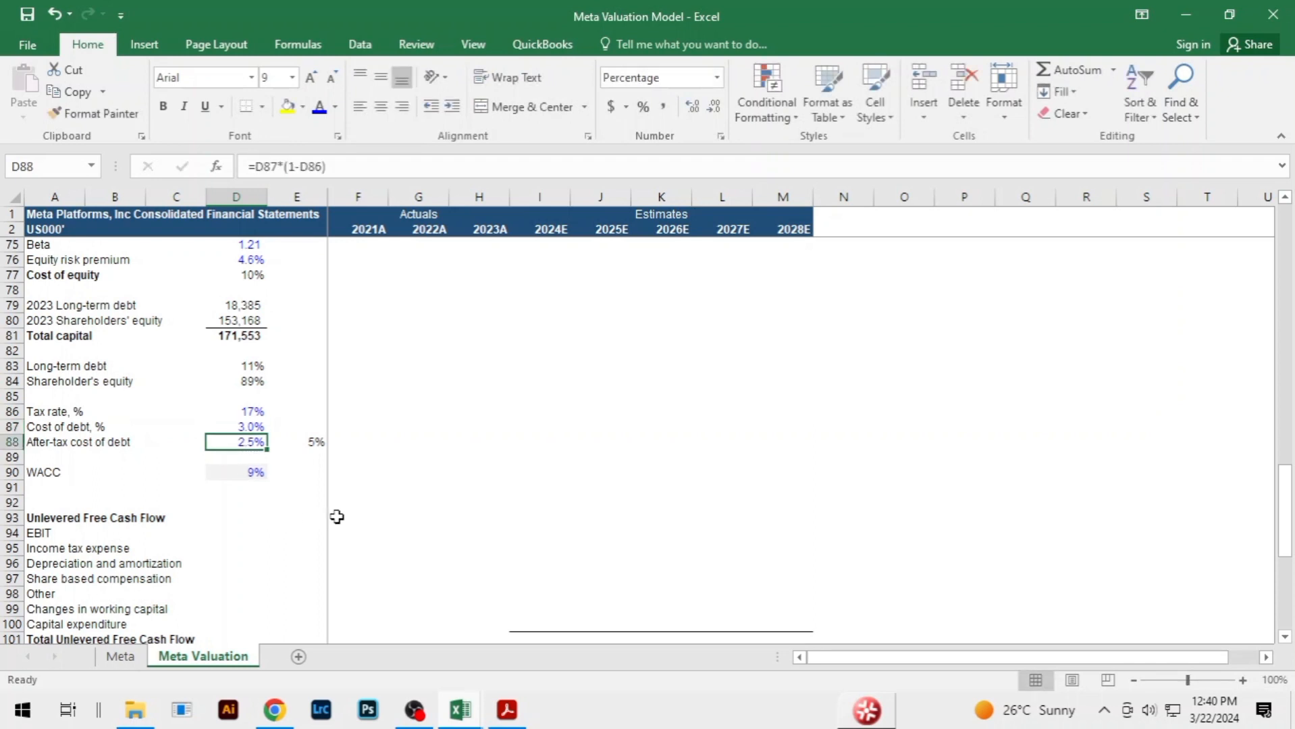
Delete the leftover average interest rate formula in E88 beside the after-tax cost of debt
{"action": "left_click", "coordinate": [314, 411]}
{"action": "left_click", "coordinate": [316, 441]}
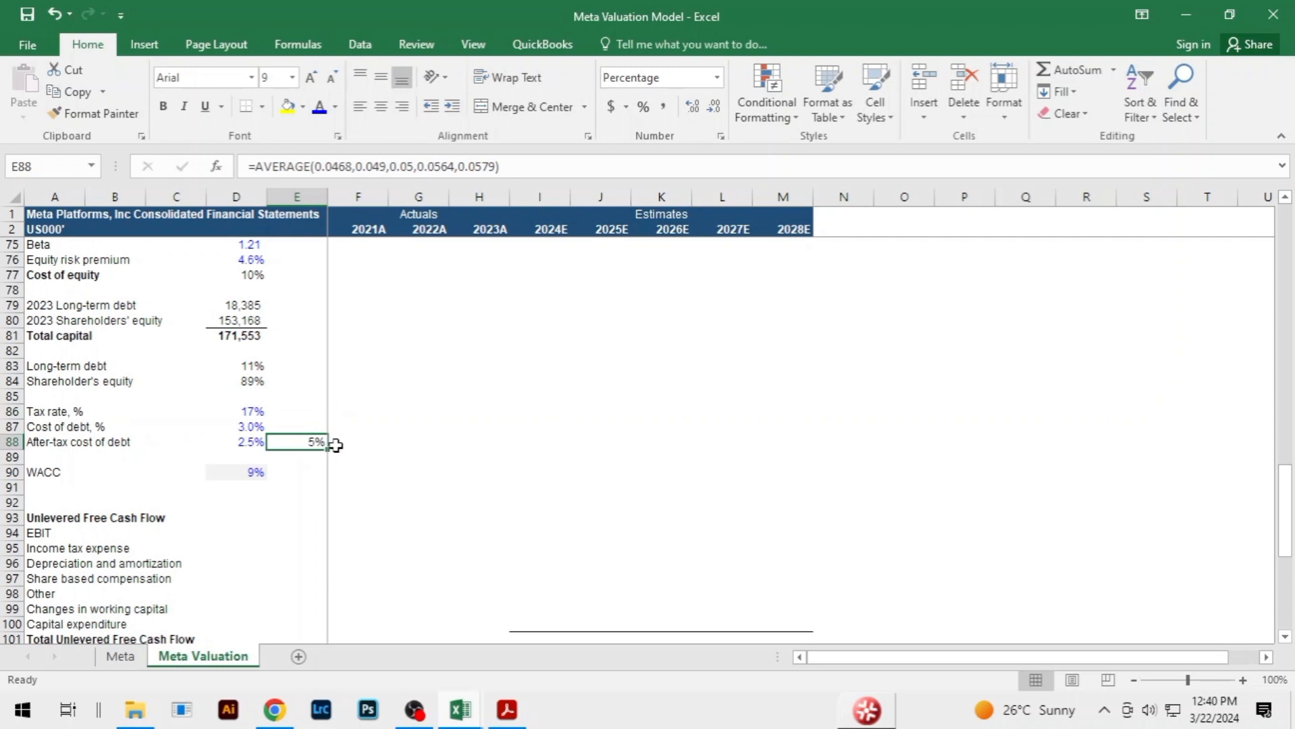
{"action": "key", "text": "Delete"}
{"action": "left_click", "coordinate": [540, 397]}
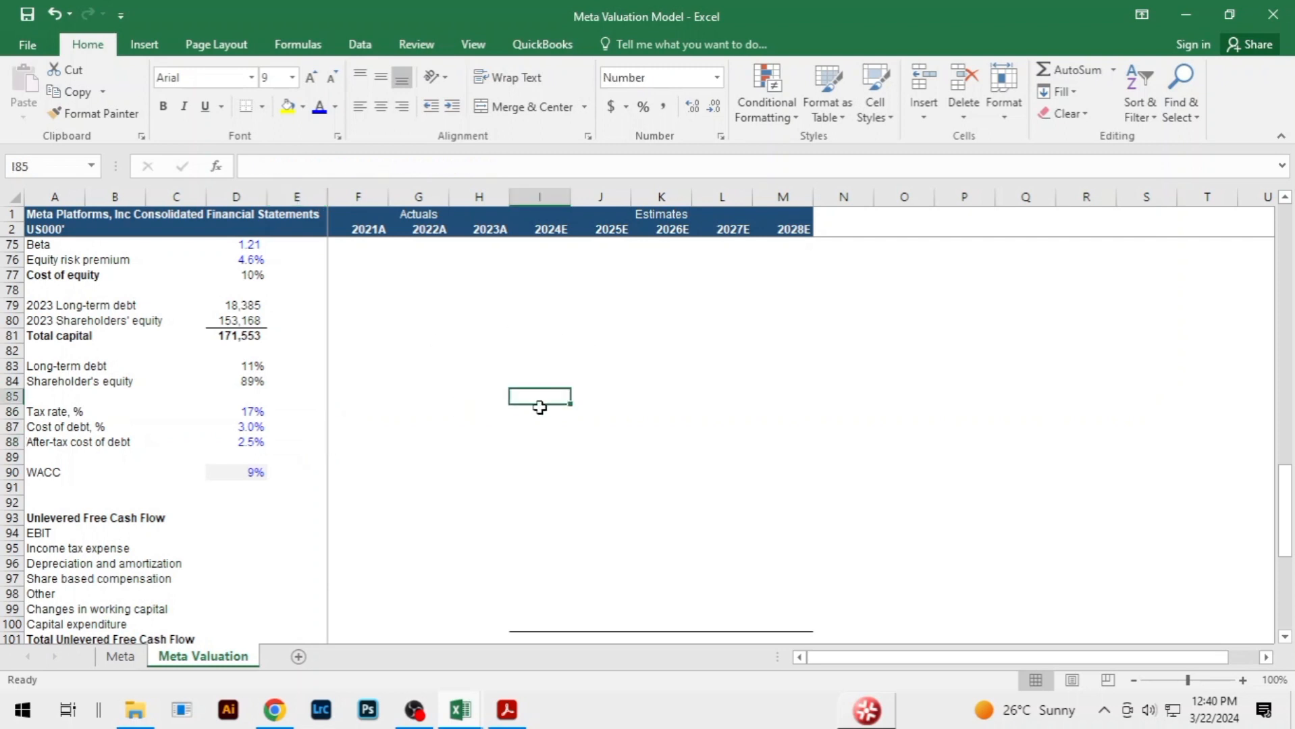
Clear the existing WACC formula in D90 and begin a new formula there
{"action": "left_click", "coordinate": [229, 474]}
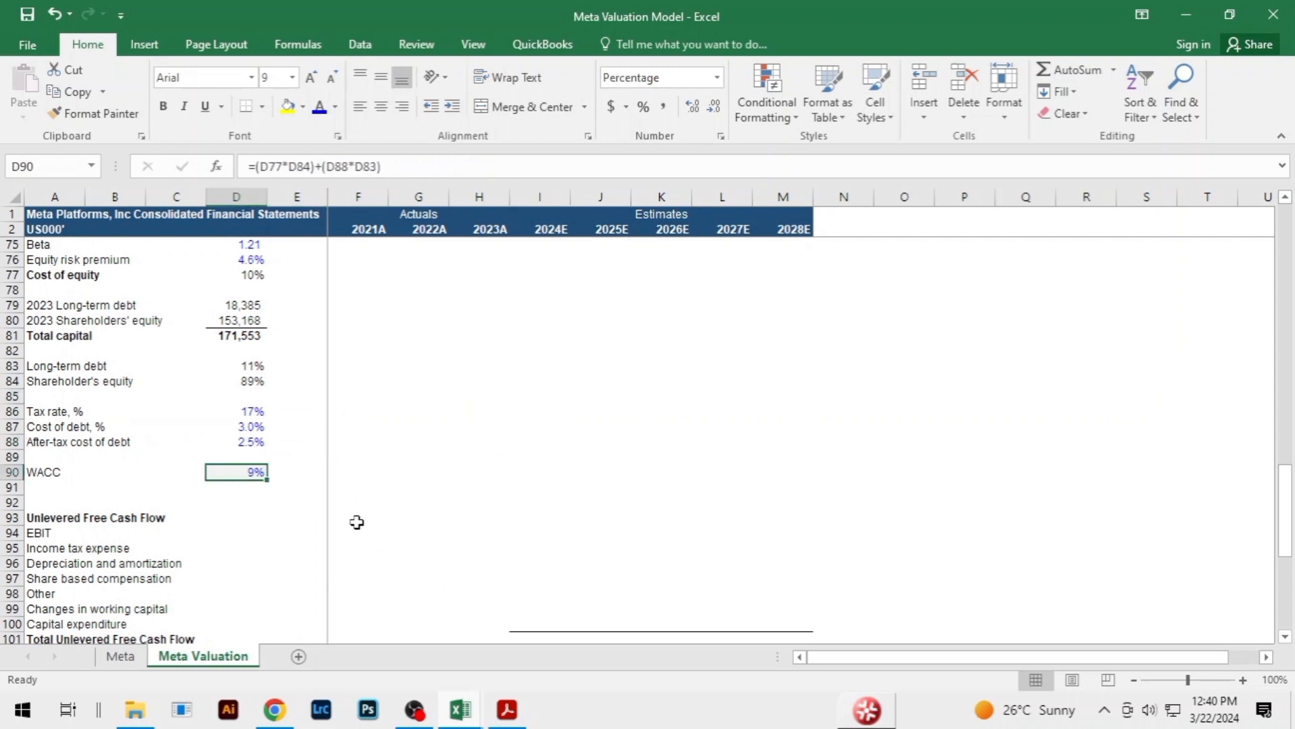
{"action": "key", "text": "Delete"}
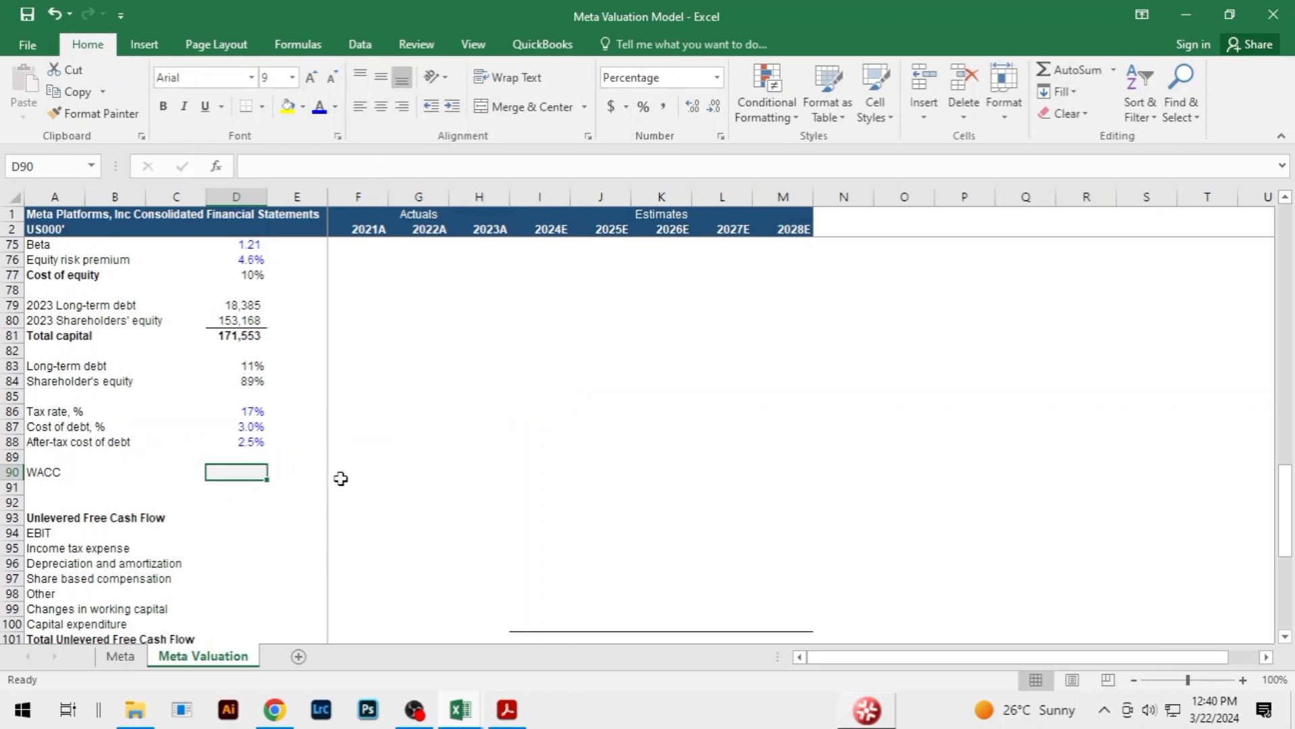
{"action": "type", "text": "="}
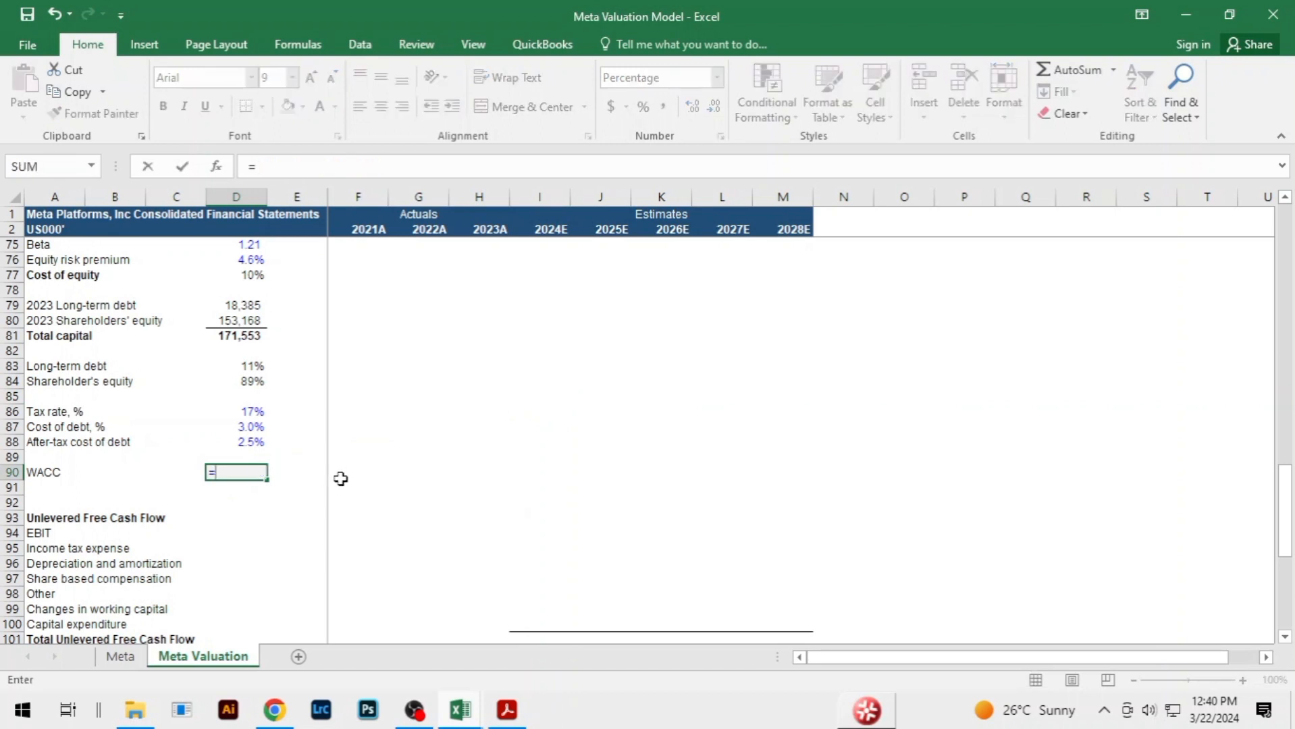
{"action": "key", "text": "Up"}
{"action": "key", "text": "Up"}
{"action": "key", "text": "Up"}
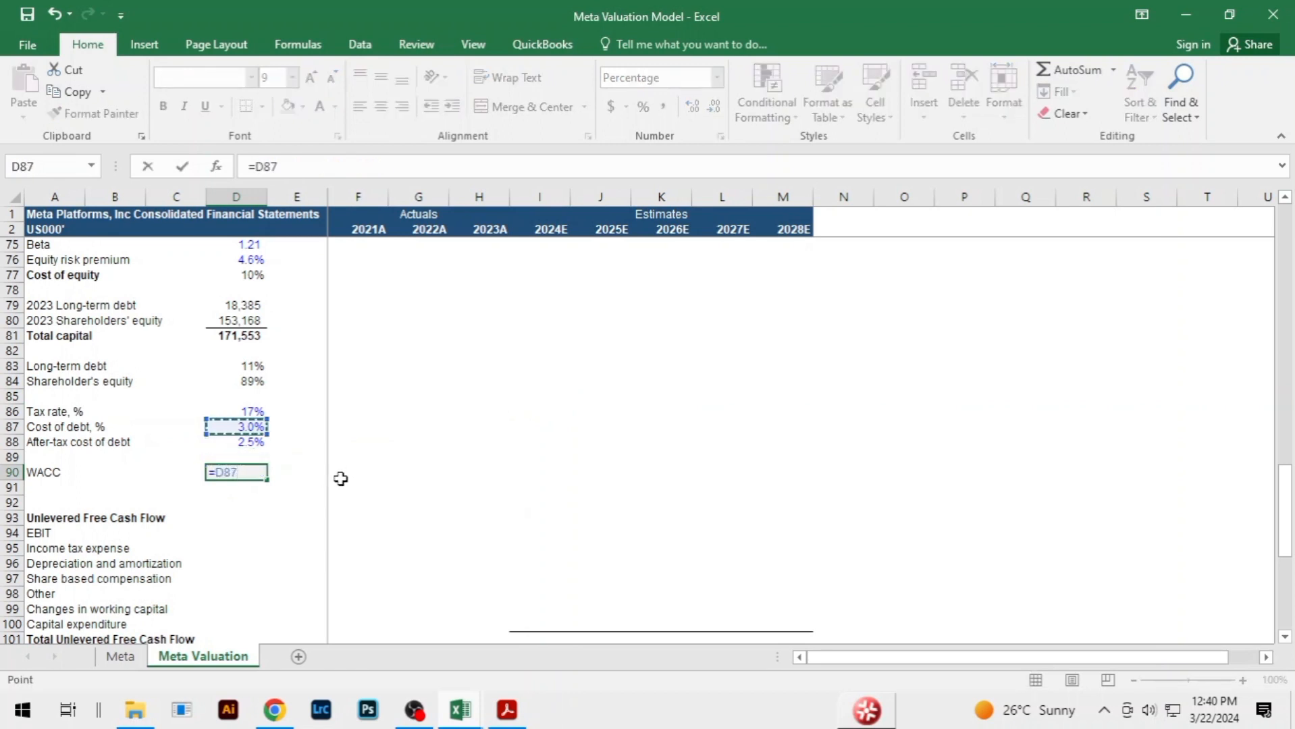
{"action": "key", "text": "Up"}
{"action": "key", "text": "Up"}
{"action": "key", "text": "Up"}
{"action": "key", "text": "Up"}
{"action": "key", "text": "Up"}
{"action": "key", "text": "Up"}
{"action": "key", "text": "Up"}
{"action": "key", "text": "Up"}
{"action": "key", "text": "Up"}
{"action": "key", "text": "Up"}
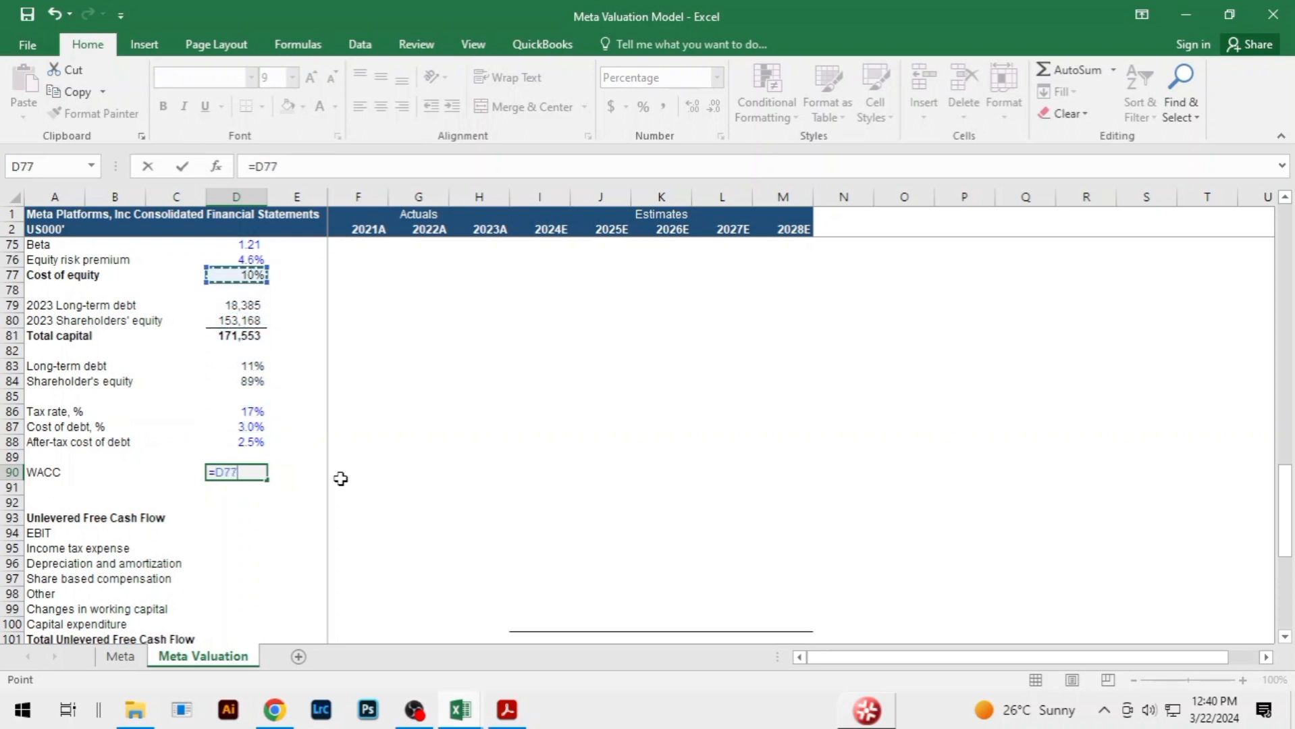
{"action": "key", "text": "BackSpace"}
{"action": "key", "text": "BackSpace"}
{"action": "key", "text": "BackSpace"}
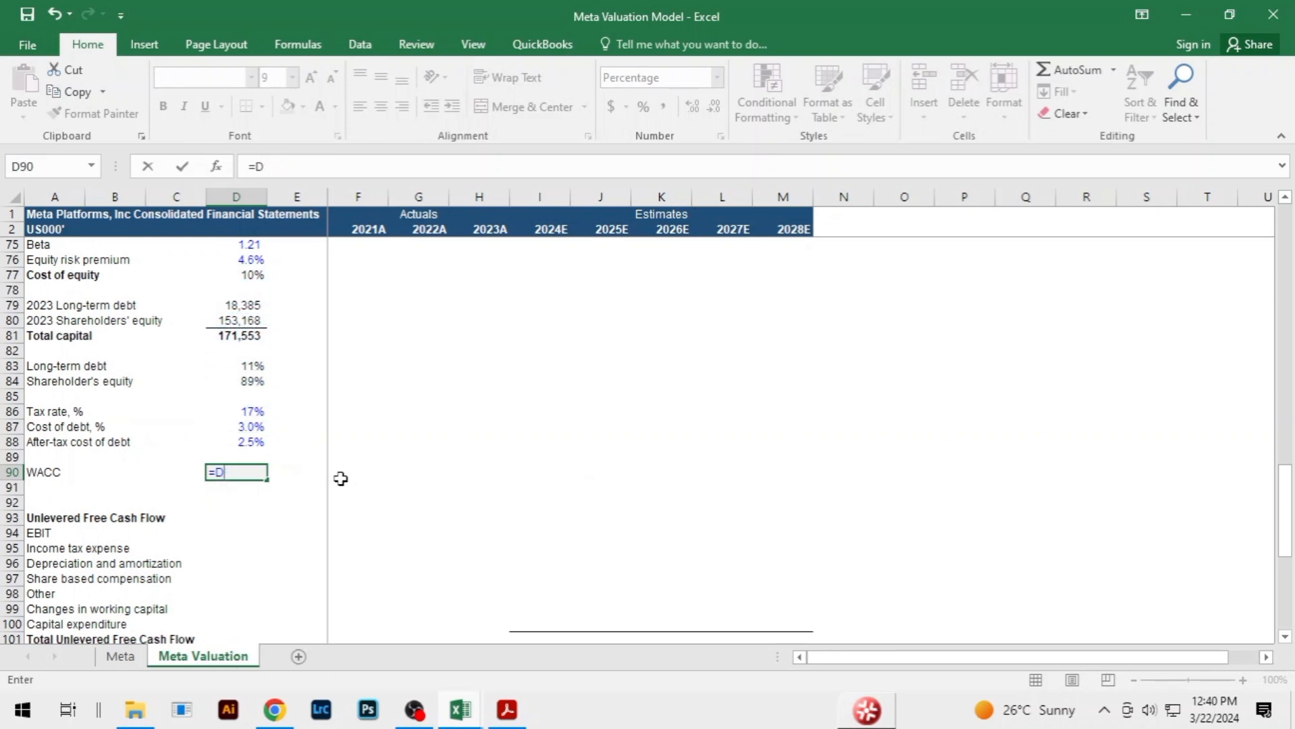
Open a parenthesised product in the WACC formula with the cost of equity in D77 as its first factor, =(D77*
{"action": "type", "text": "("}
{"action": "key", "text": "Up"}
{"action": "key", "text": "Up"}
{"action": "key", "text": "Up"}
{"action": "key", "text": "Up"}
{"action": "key", "text": "Up"}
{"action": "key", "text": "Up"}
{"action": "key", "text": "Up"}
{"action": "key", "text": "Up"}
{"action": "key", "text": "Up"}
{"action": "key", "text": "Up"}
{"action": "key", "text": "Up"}
{"action": "key", "text": "Up"}
{"action": "key", "text": "Up"}
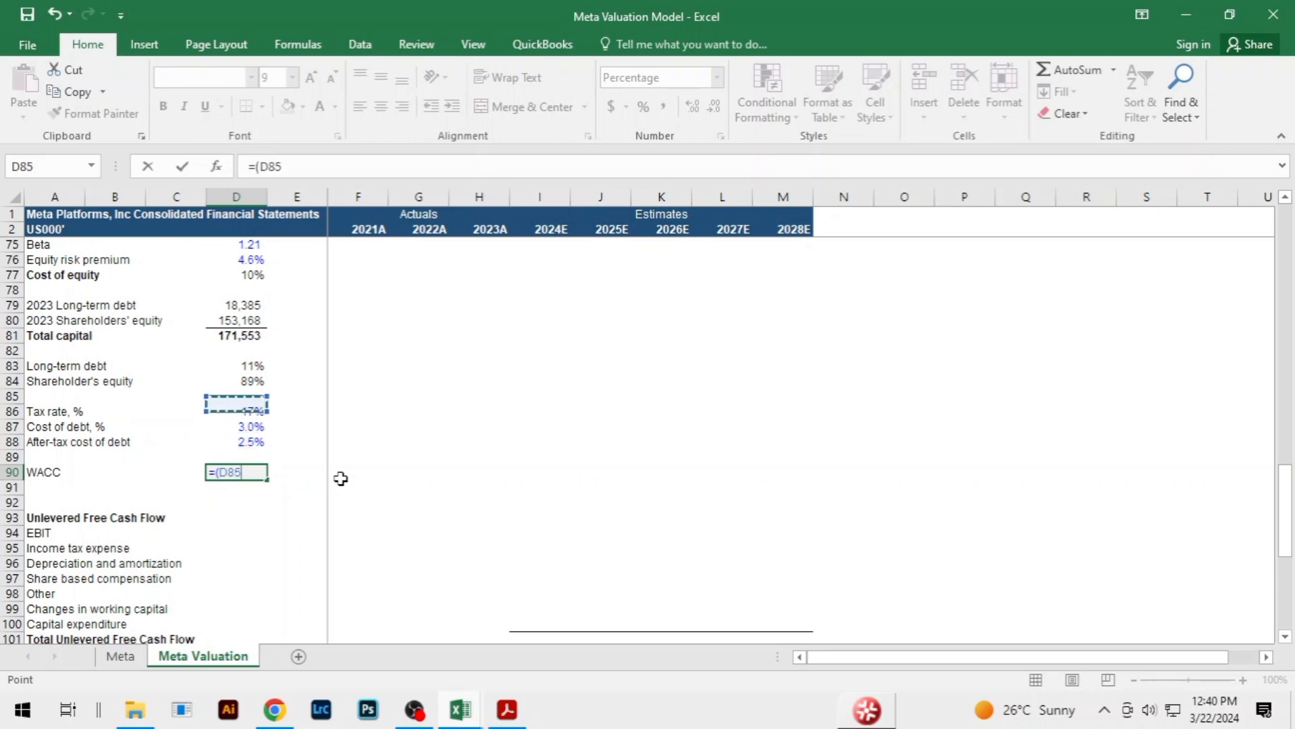
{"action": "type", "text": "*"}
{"action": "key", "text": "Up"}
{"action": "key", "text": "Up"}
{"action": "key", "text": "Up"}
{"action": "key", "text": "Up"}
{"action": "key", "text": "Up"}
{"action": "key", "text": "Up"}
{"action": "key", "text": "Up"}
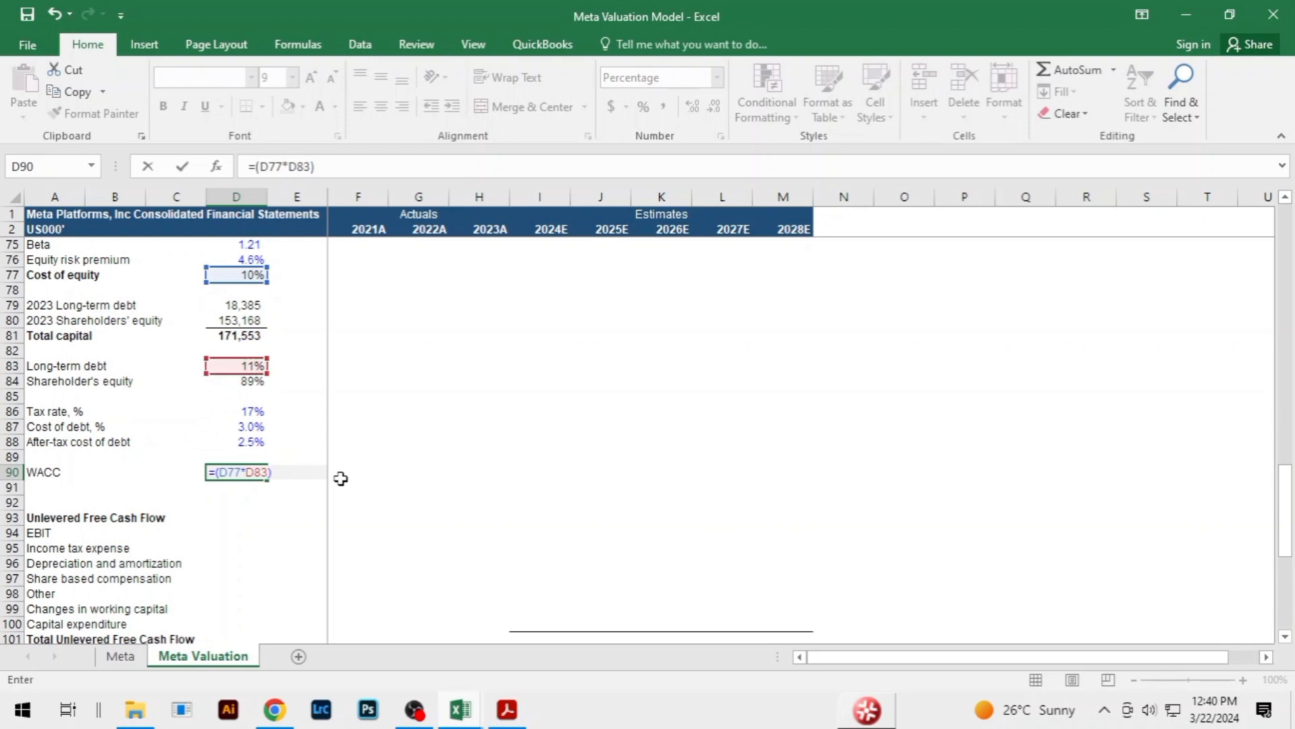
{"action": "key", "text": "BackSpace"}
{"action": "key", "text": "BackSpace"}
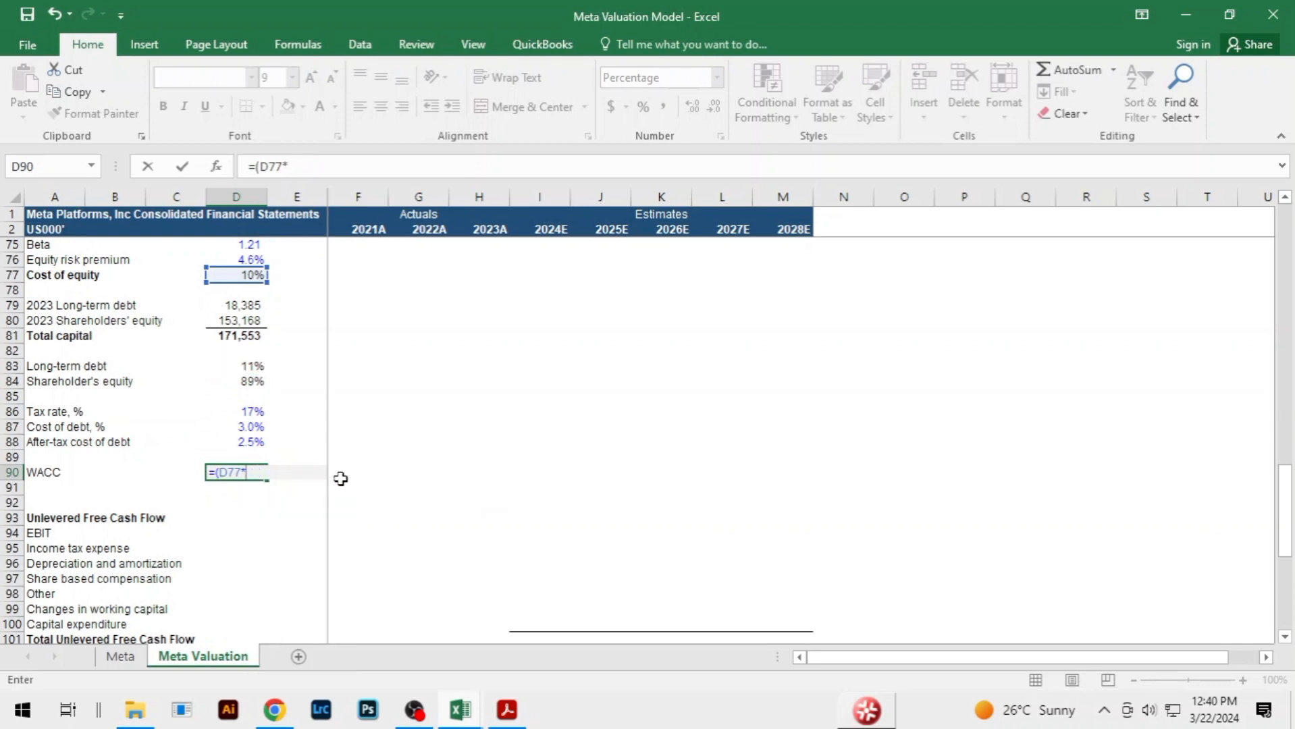
Multiply the cost of equity by the shareholder's equity weight in D84, making the first term (D77*D84)
{"action": "key", "text": "Up"}
{"action": "key", "text": "Up"}
{"action": "key", "text": "Up"}
{"action": "key", "text": "Up"}
{"action": "key", "text": "Up"}
{"action": "key", "text": "Up"}
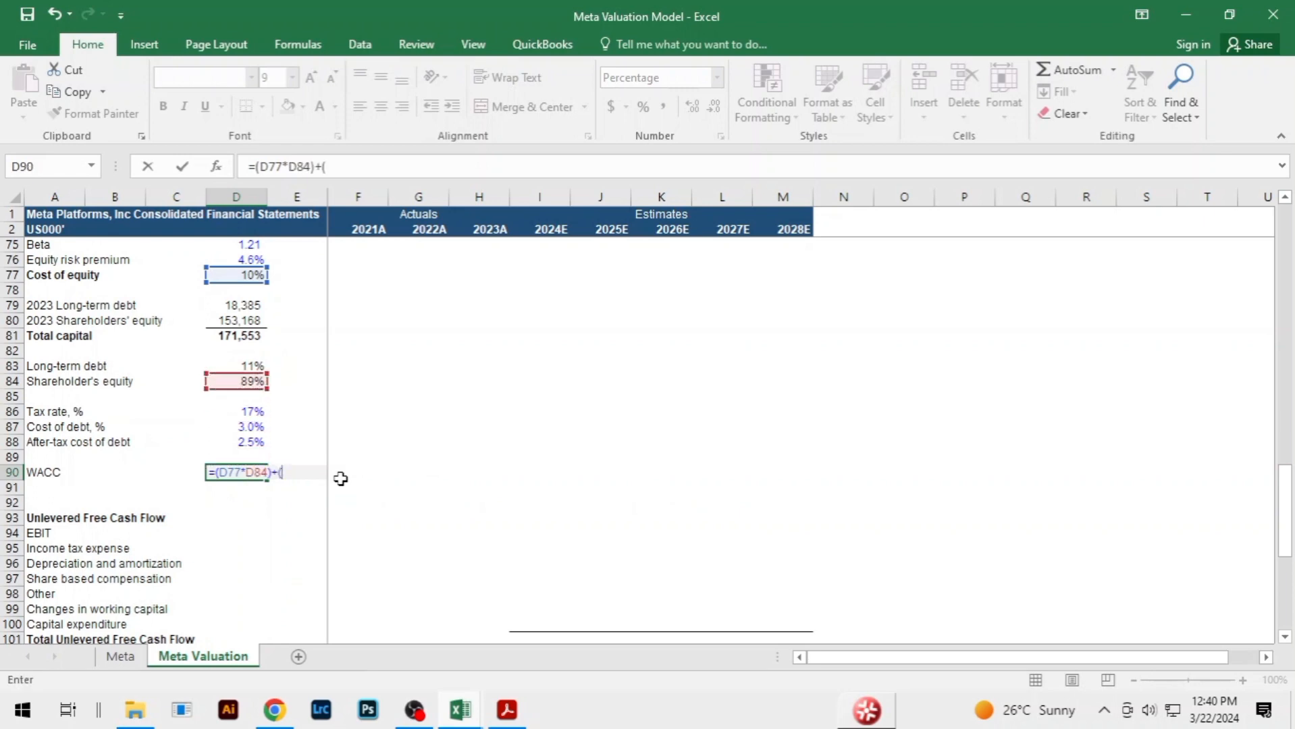
Complete the WACC formula in D90 by adding after-tax cost of debt times long-term debt weight, =(D77*D84)+(D88*D83)
{"action": "key", "text": "Up"}
{"action": "key", "text": "Up"}
{"action": "key", "text": "Up"}
{"action": "key", "text": "Down"}
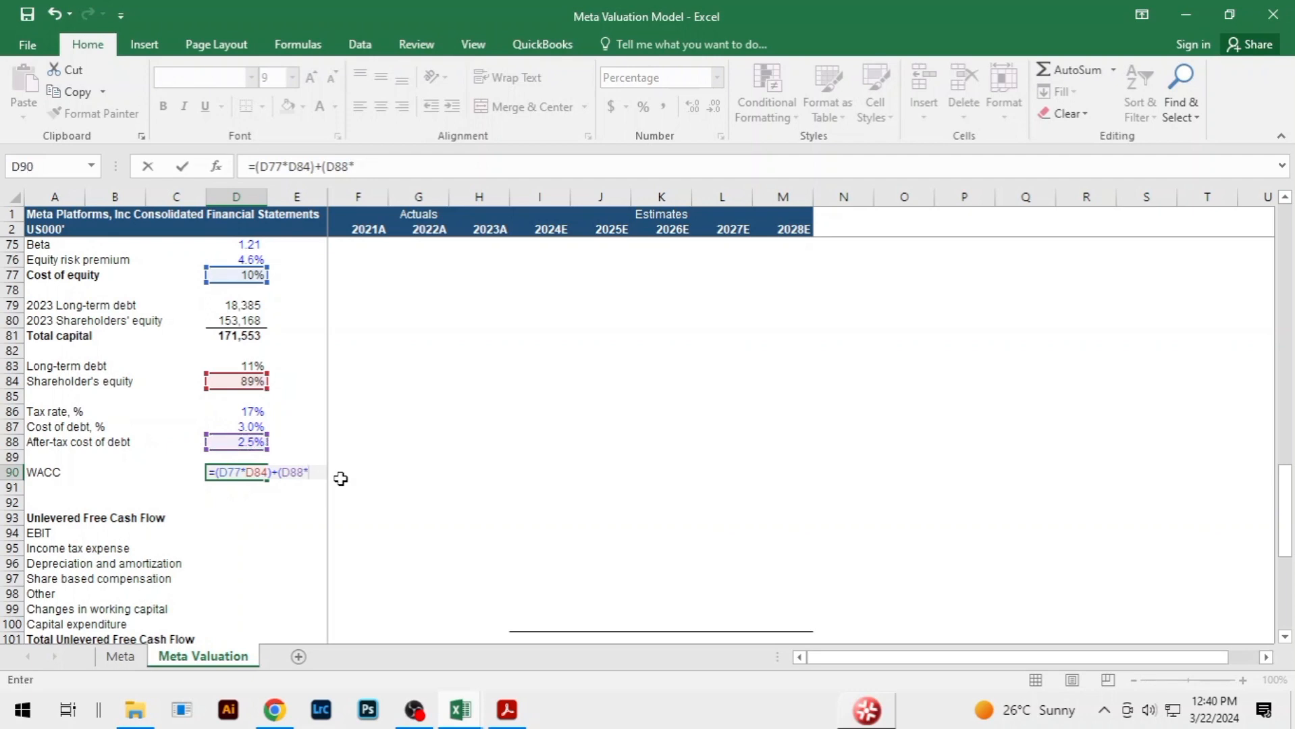
{"action": "key", "text": "Up"}
{"action": "key", "text": "Up"}
{"action": "key", "text": "Up"}
{"action": "key", "text": "Up"}
{"action": "key", "text": "Up"}
{"action": "key", "text": "Up"}
{"action": "key", "text": "Up"}
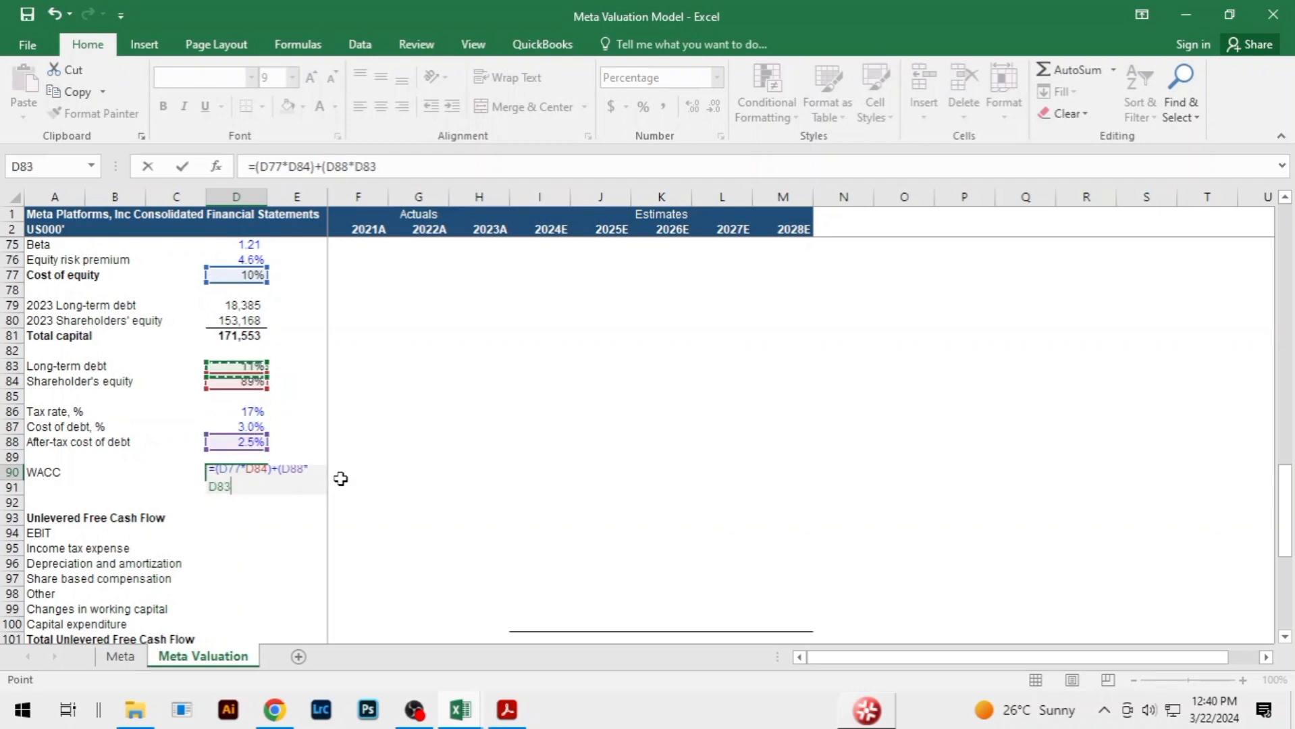
{"action": "type", "text": ")"}
{"action": "key", "text": "Return"}
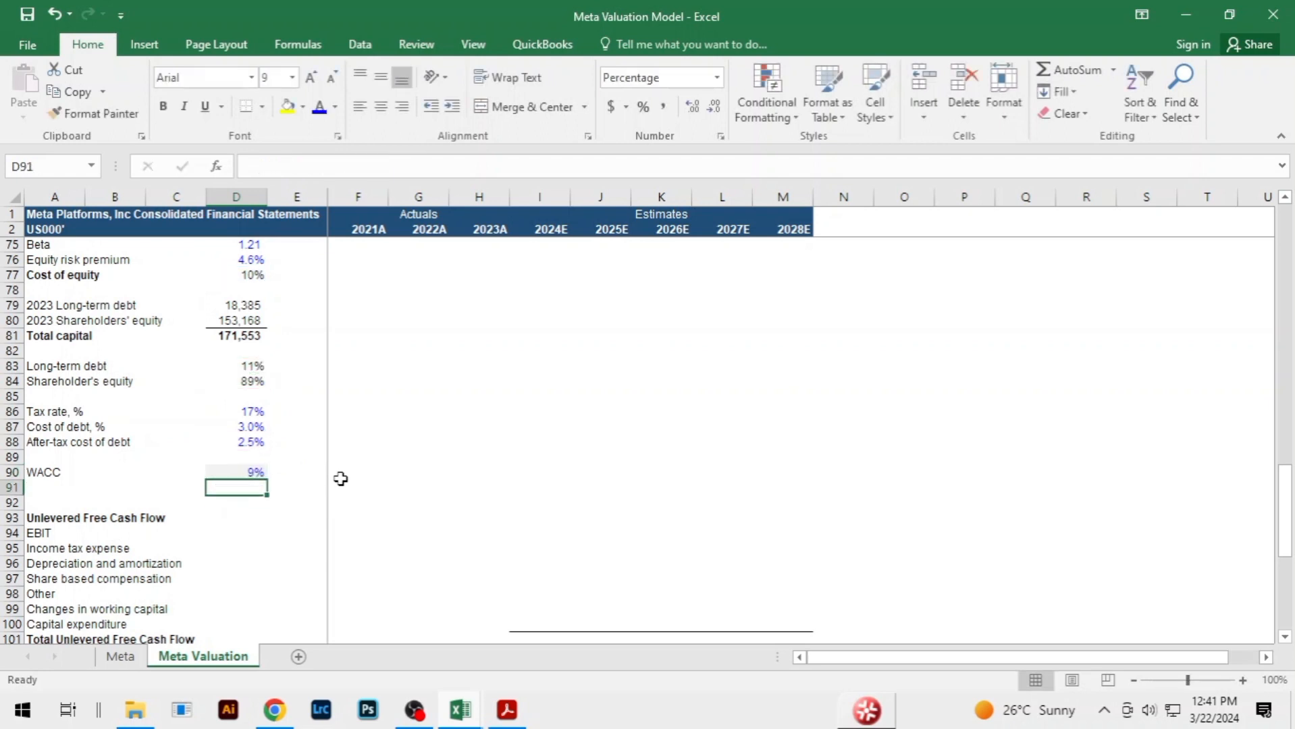
{"action": "left_click", "coordinate": [481, 472]}
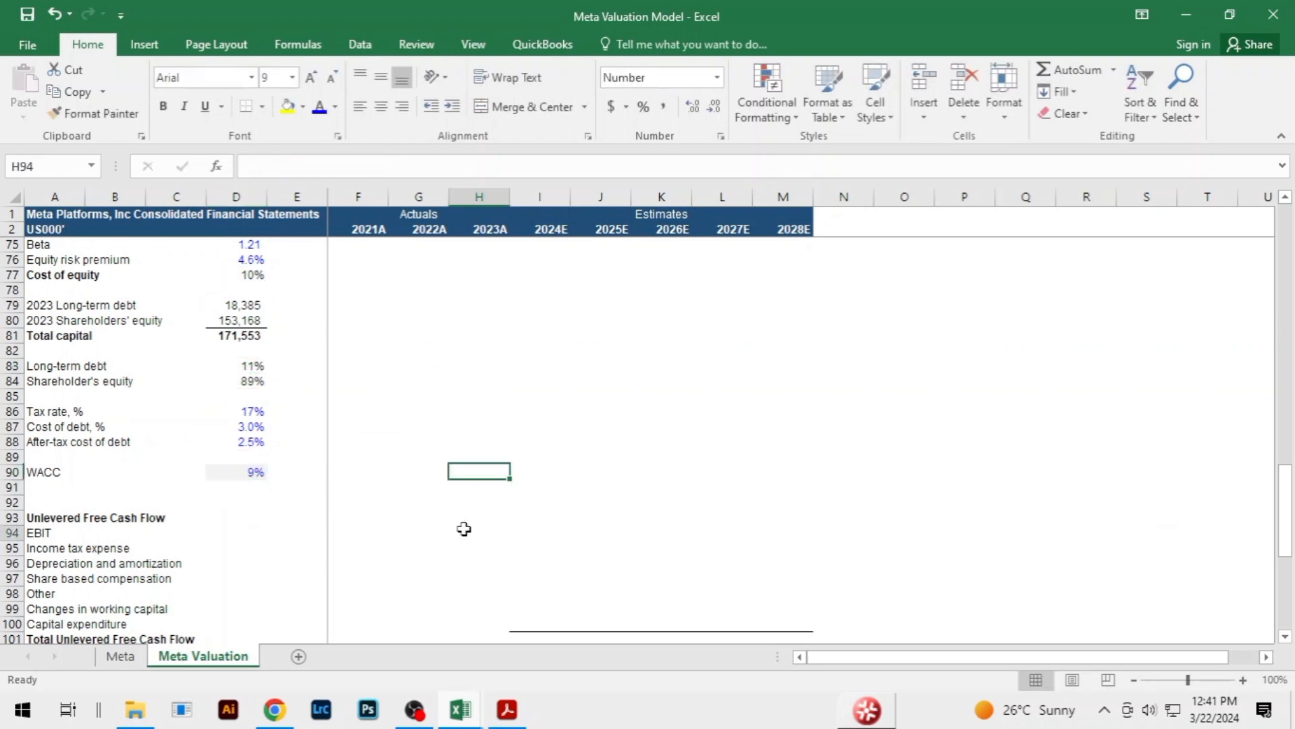
{"action": "left_click", "coordinate": [559, 424]}
{"action": "left_click", "coordinate": [406, 488]}
{"action": "left_click", "coordinate": [533, 441]}
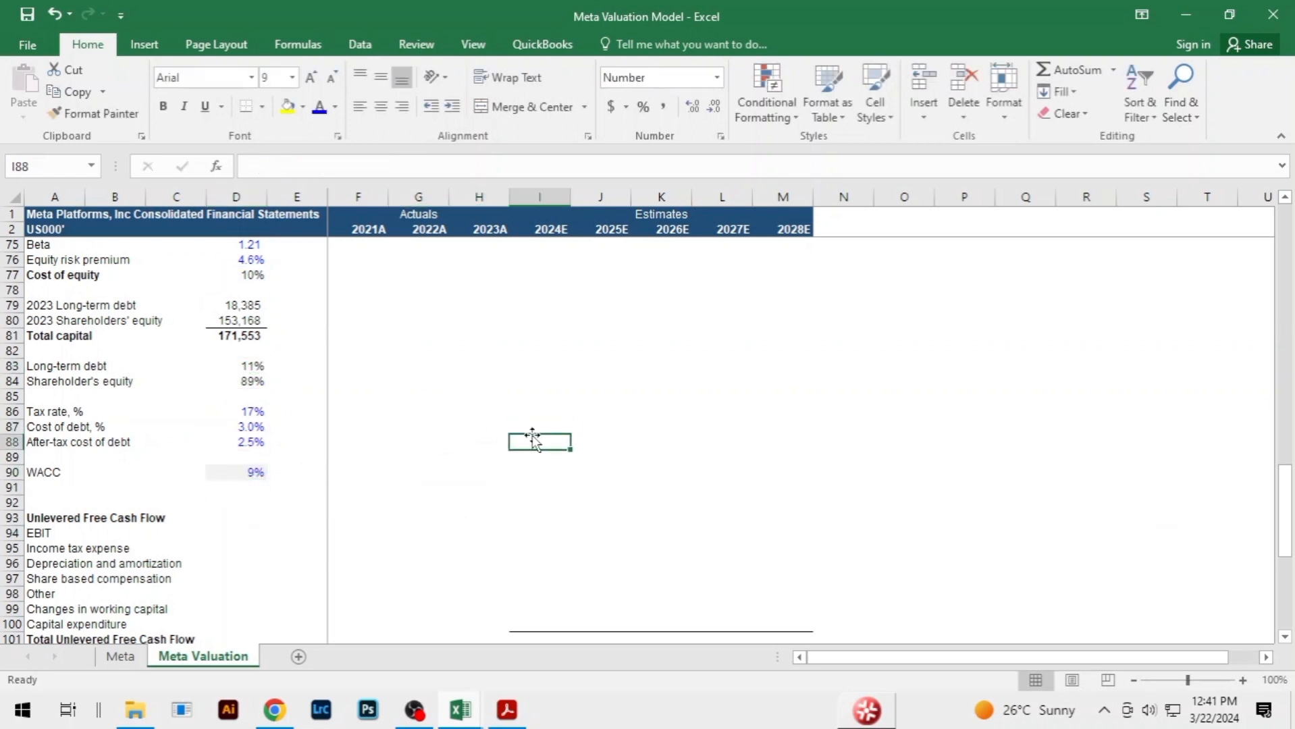
{"action": "scroll", "coordinate": [509, 436], "scroll_direction": "up", "scroll_amount": 3}
{"action": "left_click", "coordinate": [508, 438]}
{"action": "left_click", "coordinate": [843, 396]}
{"action": "scroll", "coordinate": [569, 509], "scroll_direction": "down", "scroll_amount": 8}
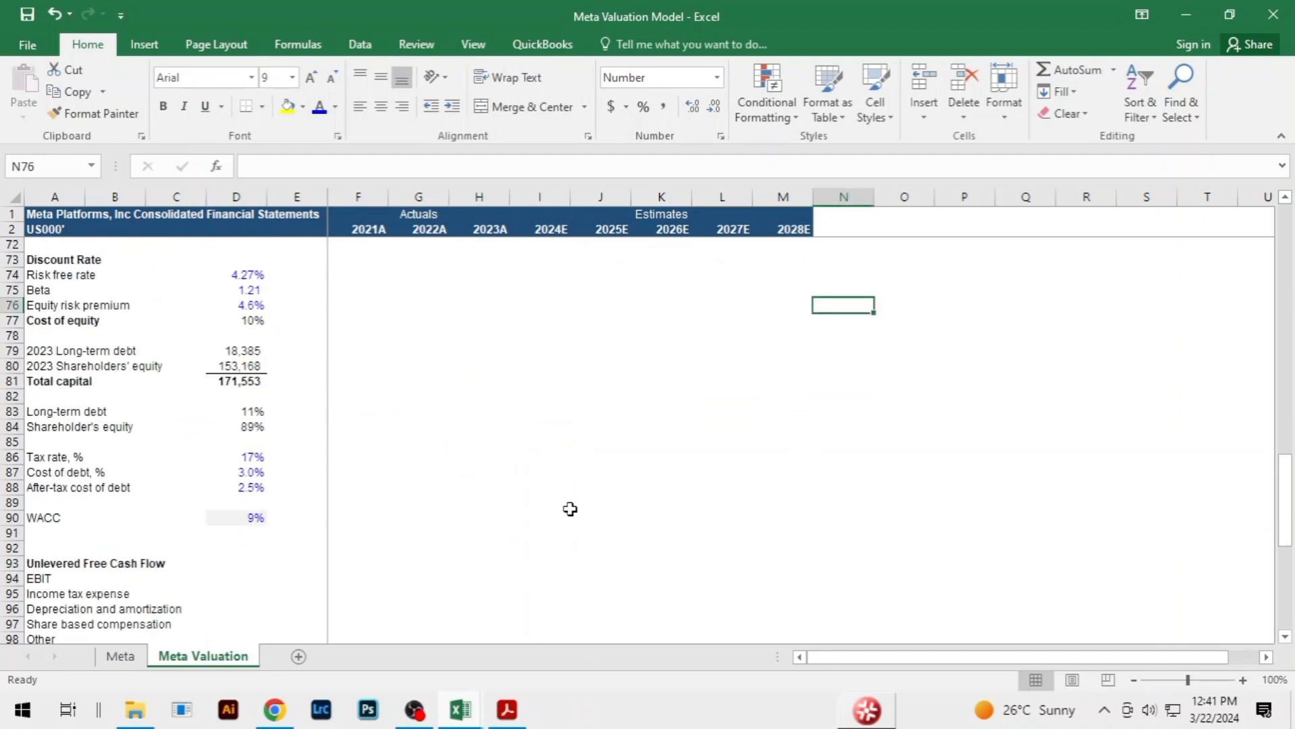
Link the 2024E EBIT in the Unlevered Free Cash Flow section, cell I94, to the EBIT row above with =I22
{"action": "left_click", "coordinate": [426, 319]}
{"action": "scroll", "coordinate": [777, 310], "scroll_direction": "up", "scroll_amount": 1}
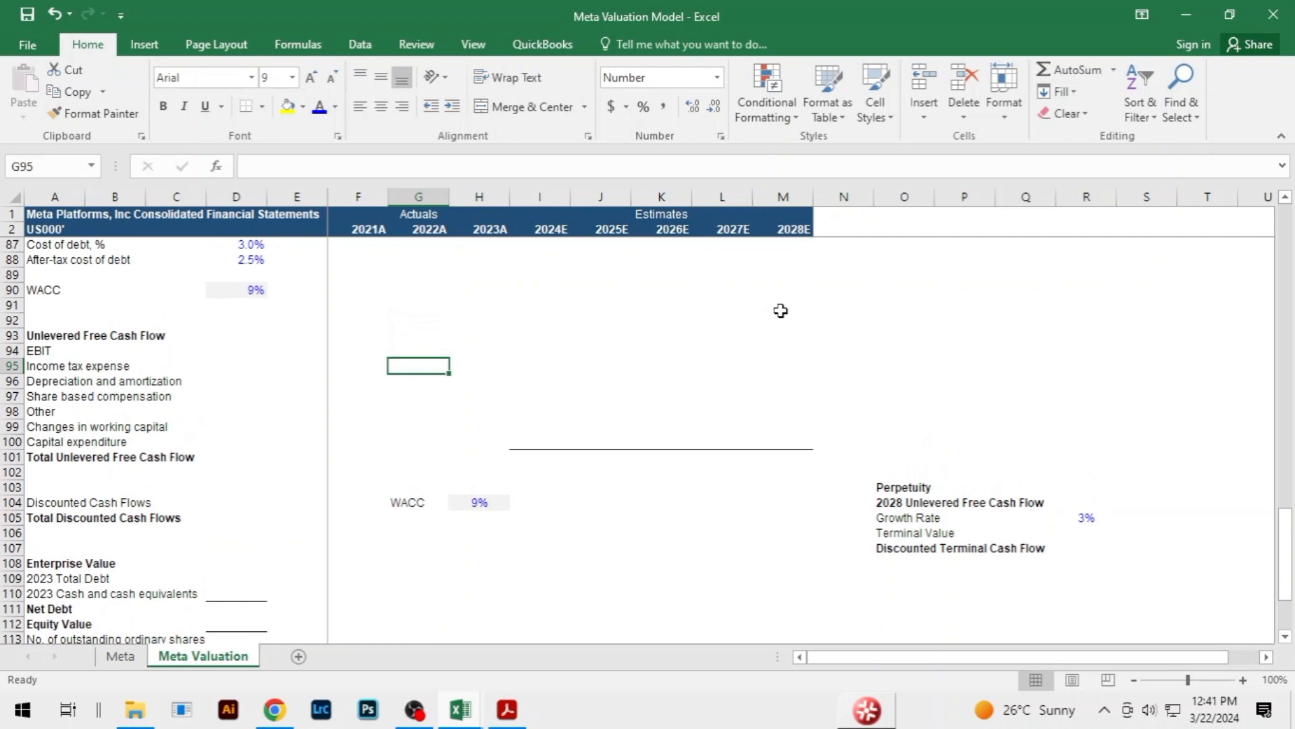
{"action": "key", "text": "Up"}
{"action": "key", "text": "Right"}
{"action": "key", "text": "Right"}
{"action": "type", "text": "="}
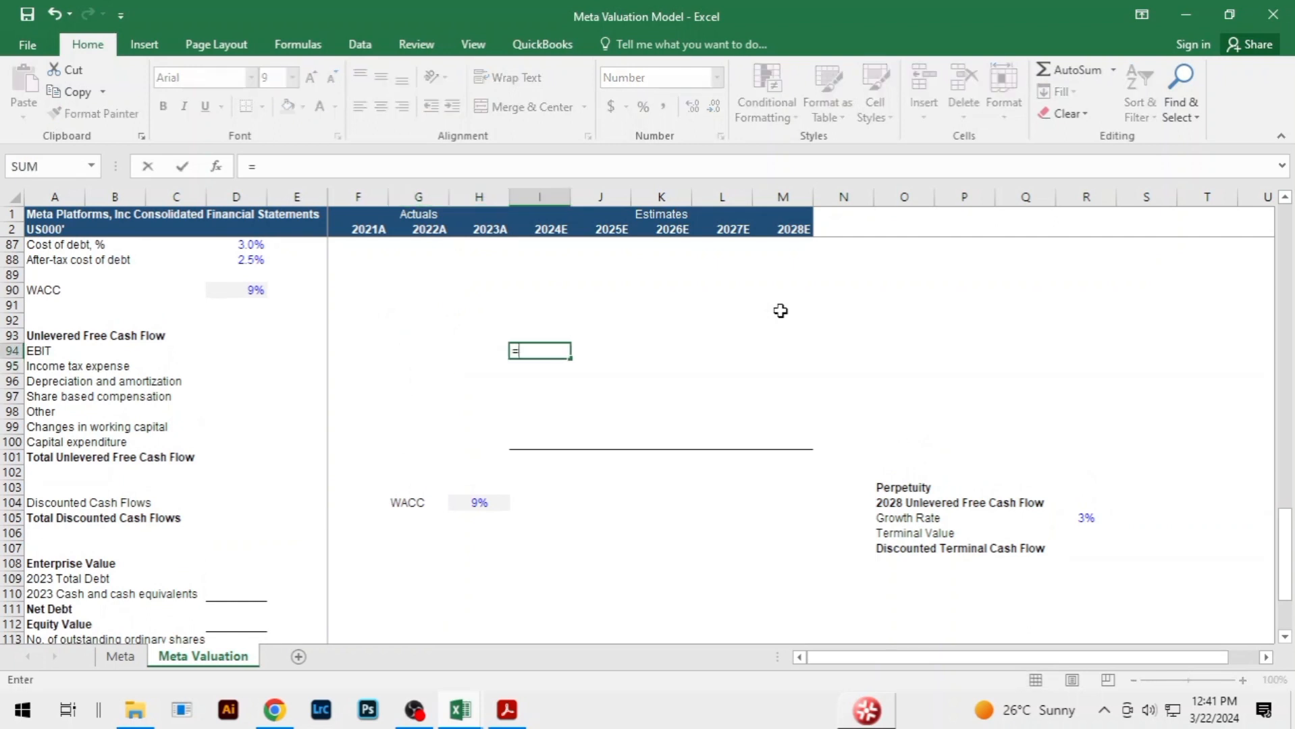
{"action": "key", "text": "Up"}
{"action": "key", "text": "Up"}
{"action": "key", "text": "Up"}
{"action": "key", "text": "Up"}
{"action": "key", "text": "Up"}
{"action": "key", "text": "Up"}
{"action": "key", "text": "Up"}
{"action": "key", "text": "Up"}
{"action": "key", "text": "Up"}
{"action": "key", "text": "Up"}
{"action": "key", "text": "Up"}
{"action": "key", "text": "Up"}
{"action": "key", "text": "Up"}
{"action": "key", "text": "Up"}
{"action": "key", "text": "Up"}
{"action": "key", "text": "Up"}
{"action": "key", "text": "Up"}
{"action": "key", "text": "Up"}
{"action": "key", "text": "Up"}
{"action": "key", "text": "Up"}
{"action": "key", "text": "Up"}
{"action": "key", "text": "Up"}
{"action": "key", "text": "Up"}
{"action": "key", "text": "Up"}
{"action": "key", "text": "Up"}
{"action": "key", "text": "Up"}
{"action": "key", "text": "Up"}
{"action": "key", "text": "Up"}
{"action": "key", "text": "Up"}
{"action": "key", "text": "Up"}
{"action": "key", "text": "Up"}
{"action": "key", "text": "Up"}
{"action": "key", "text": "Up"}
{"action": "key", "text": "Up"}
{"action": "key", "text": "Up"}
{"action": "key", "text": "Up"}
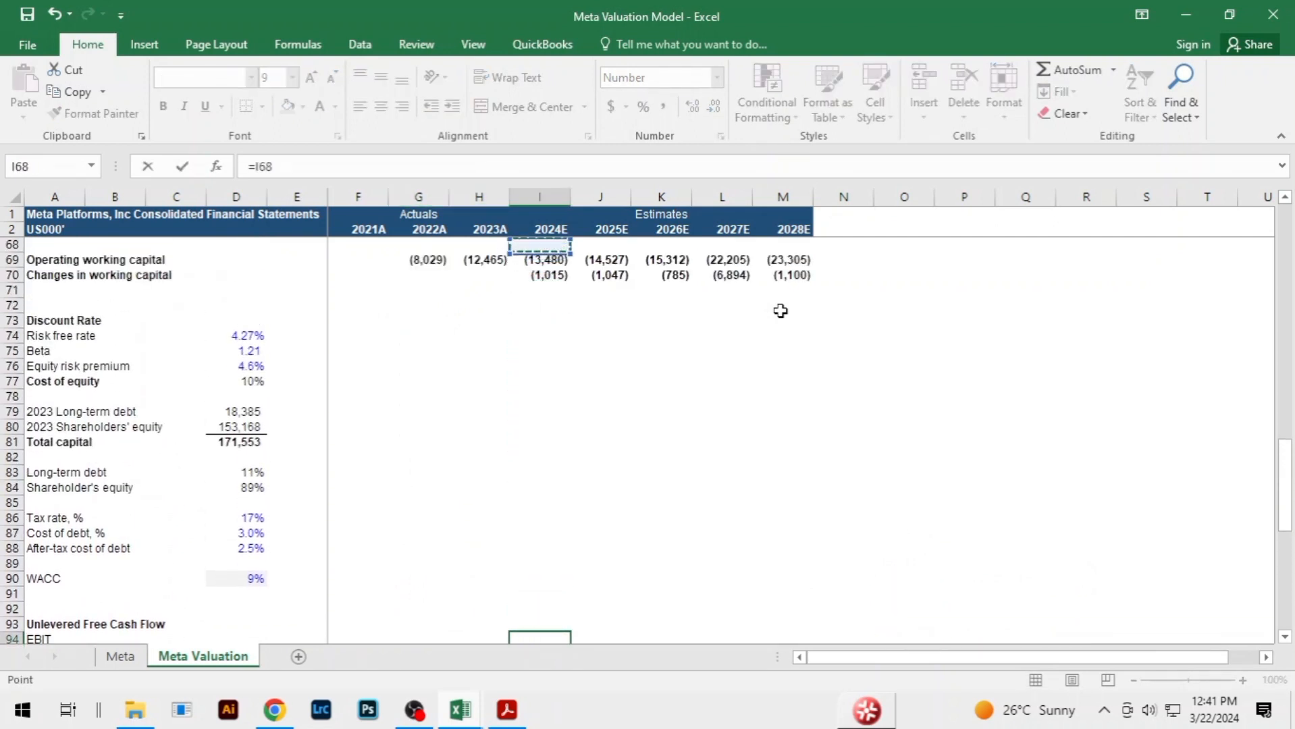
{"action": "key", "text": "Up"}
{"action": "key", "text": "Up"}
{"action": "key", "text": "Up"}
{"action": "key", "text": "Up"}
{"action": "key", "text": "Up"}
{"action": "key", "text": "Up"}
{"action": "key", "text": "Up"}
{"action": "key", "text": "Up"}
{"action": "key", "text": "Up"}
{"action": "key", "text": "Up"}
{"action": "key", "text": "Up"}
{"action": "key", "text": "Up"}
{"action": "key", "text": "Up"}
{"action": "key", "text": "Up"}
{"action": "key", "text": "Up"}
{"action": "key", "text": "Up"}
{"action": "key", "text": "Up"}
{"action": "key", "text": "Up"}
{"action": "key", "text": "Up"}
{"action": "key", "text": "Up"}
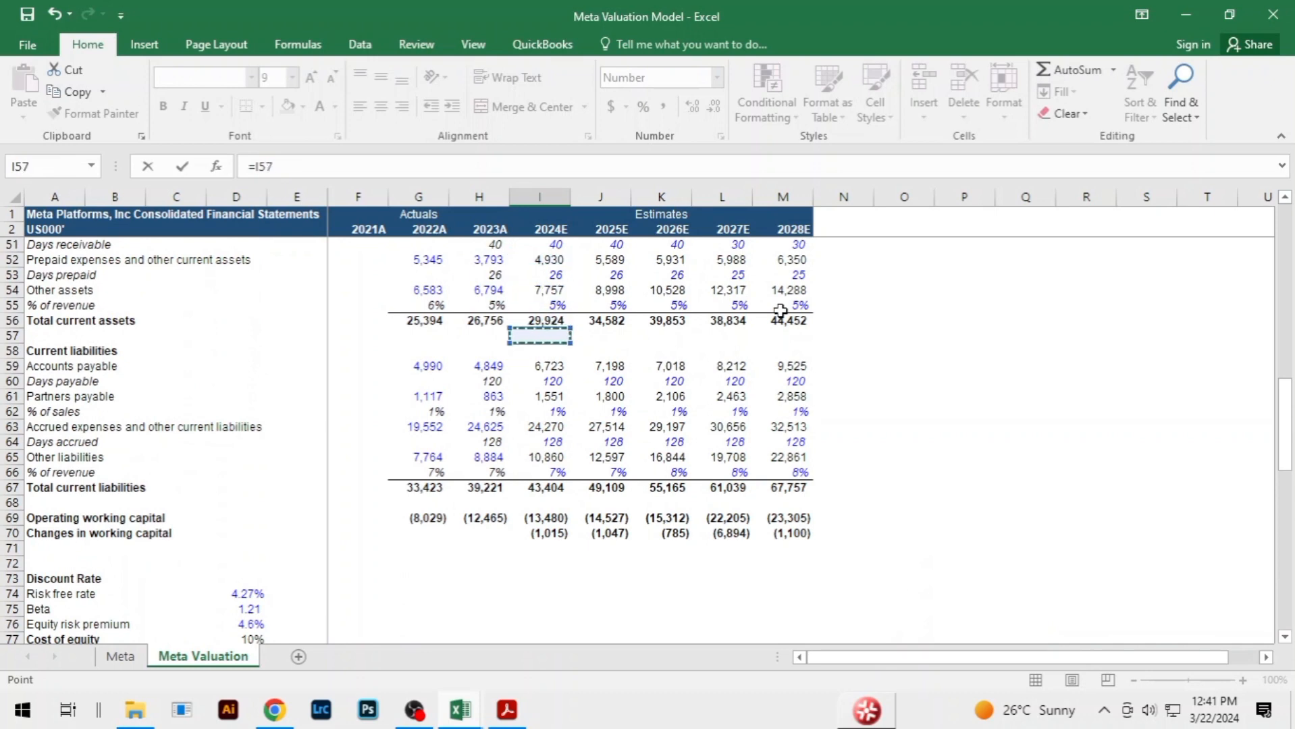
{"action": "key", "text": "Up"}
{"action": "key", "text": "Up"}
{"action": "key", "text": "Up"}
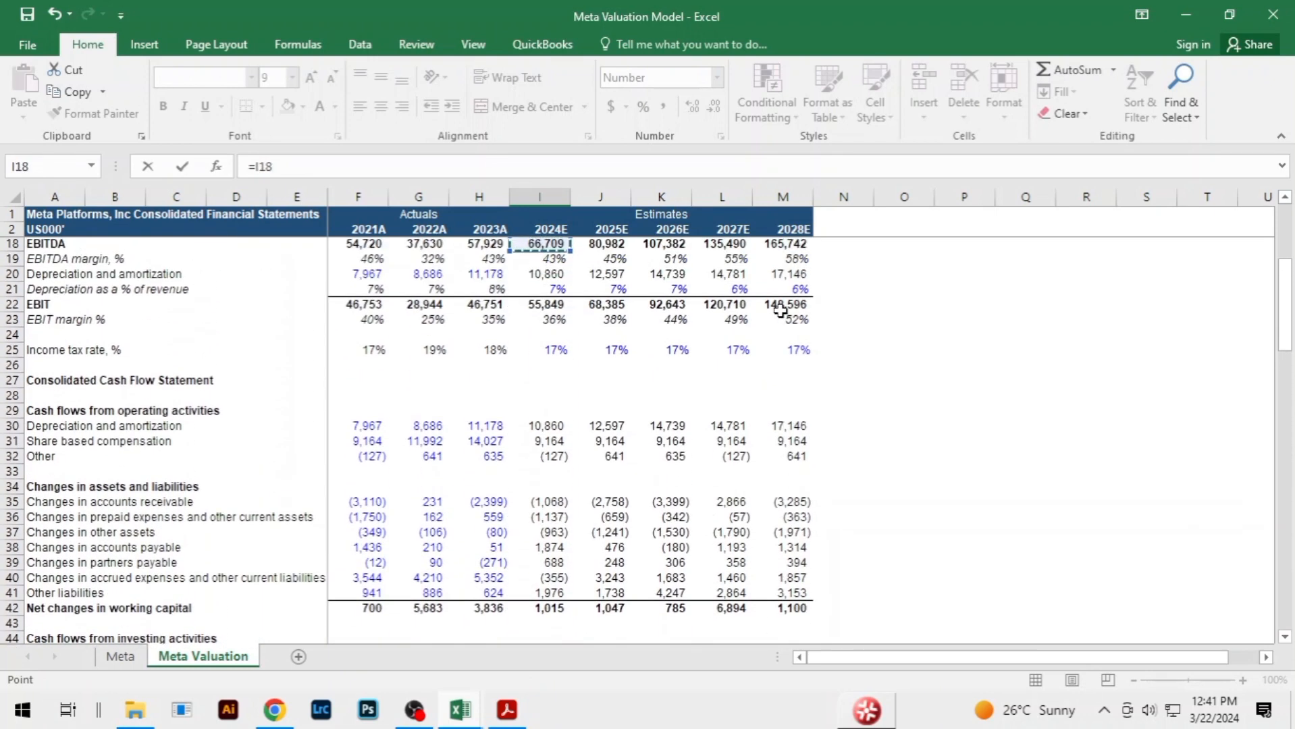
{"action": "key", "text": "Down"}
{"action": "key", "text": "Down"}
{"action": "key", "text": "Down"}
{"action": "key", "text": "Down"}
{"action": "key", "text": "Down"}
{"action": "key", "text": "Down"}
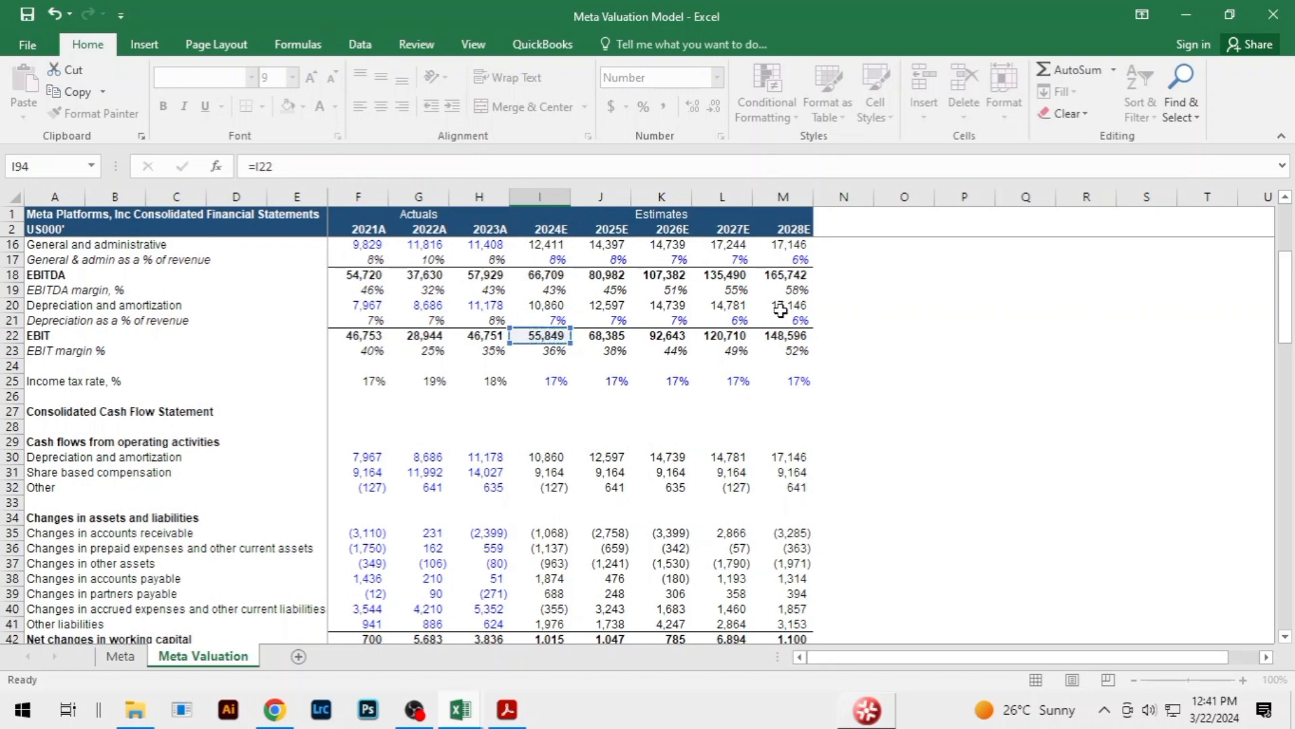
{"action": "key", "text": "Return"}
Fill the EBIT link from I94 across the remaining estimate years through 2028E in M94
{"action": "key", "text": "Up"}
{"action": "key", "text": "shift+Right"}
{"action": "key", "text": "shift+Right"}
{"action": "key", "text": "shift+Right"}
{"action": "key", "text": "shift+Right"}
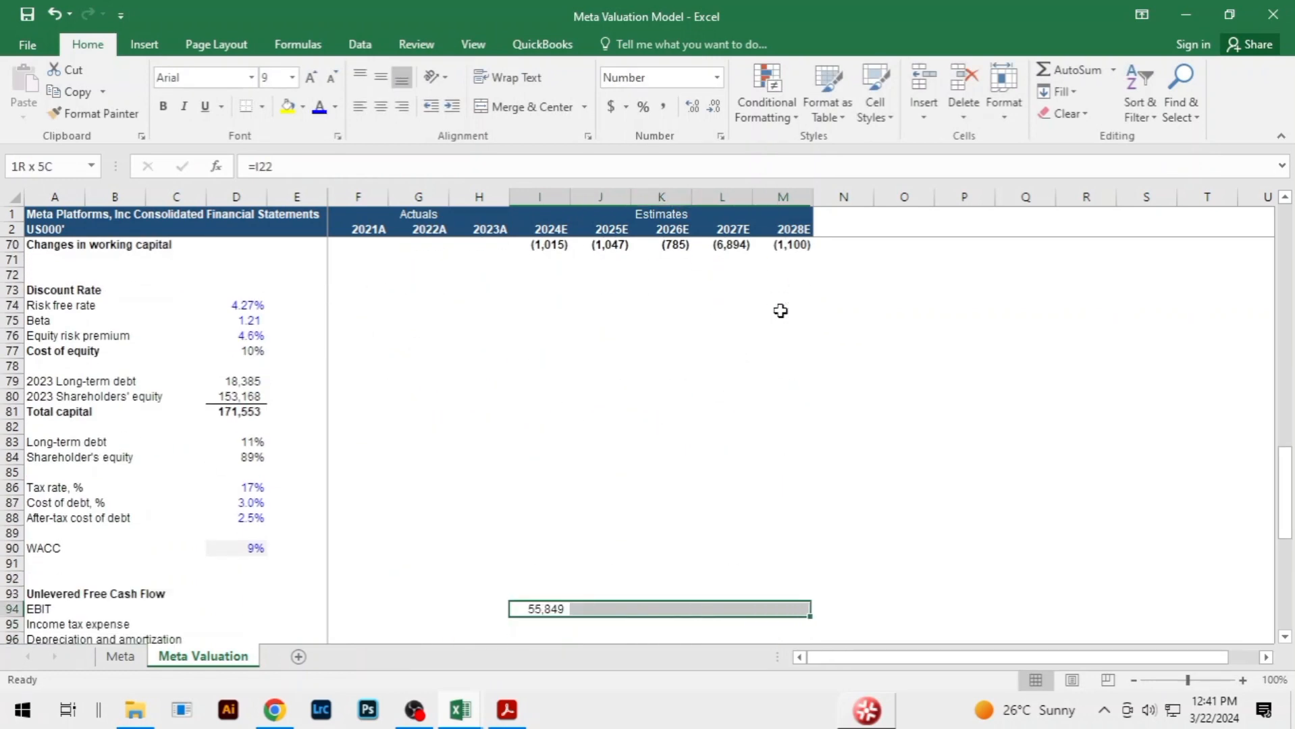
{"action": "key", "text": "ctrl+r"}
{"action": "key", "text": "Down"}
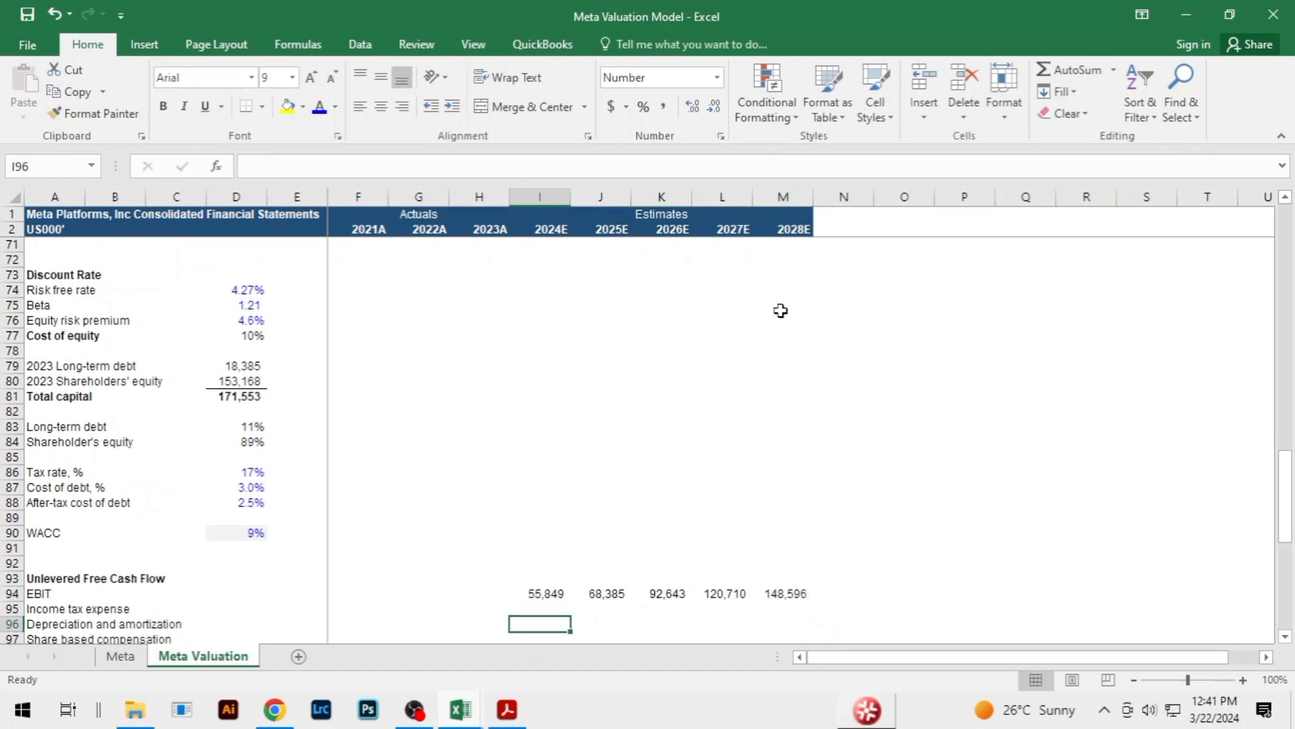
Begin the 2024E income tax expense formula in I95 of the Unlevered Free Cash Flow section
{"action": "type", "text": "="}
{"action": "key", "text": "Up"}
{"action": "key", "text": "Up"}
{"action": "key", "text": "Up"}
{"action": "key", "text": "Up"}
{"action": "key", "text": "Up"}
{"action": "key", "text": "Up"}
{"action": "key", "text": "Up"}
{"action": "key", "text": "Up"}
{"action": "key", "text": "Up"}
{"action": "key", "text": "Up"}
{"action": "key", "text": "Up"}
{"action": "key", "text": "Up"}
{"action": "key", "text": "Up"}
{"action": "key", "text": "Up"}
{"action": "key", "text": "Up"}
{"action": "key", "text": "Up"}
{"action": "key", "text": "Up"}
{"action": "key", "text": "Up"}
{"action": "key", "text": "Up"}
{"action": "key", "text": "Up"}
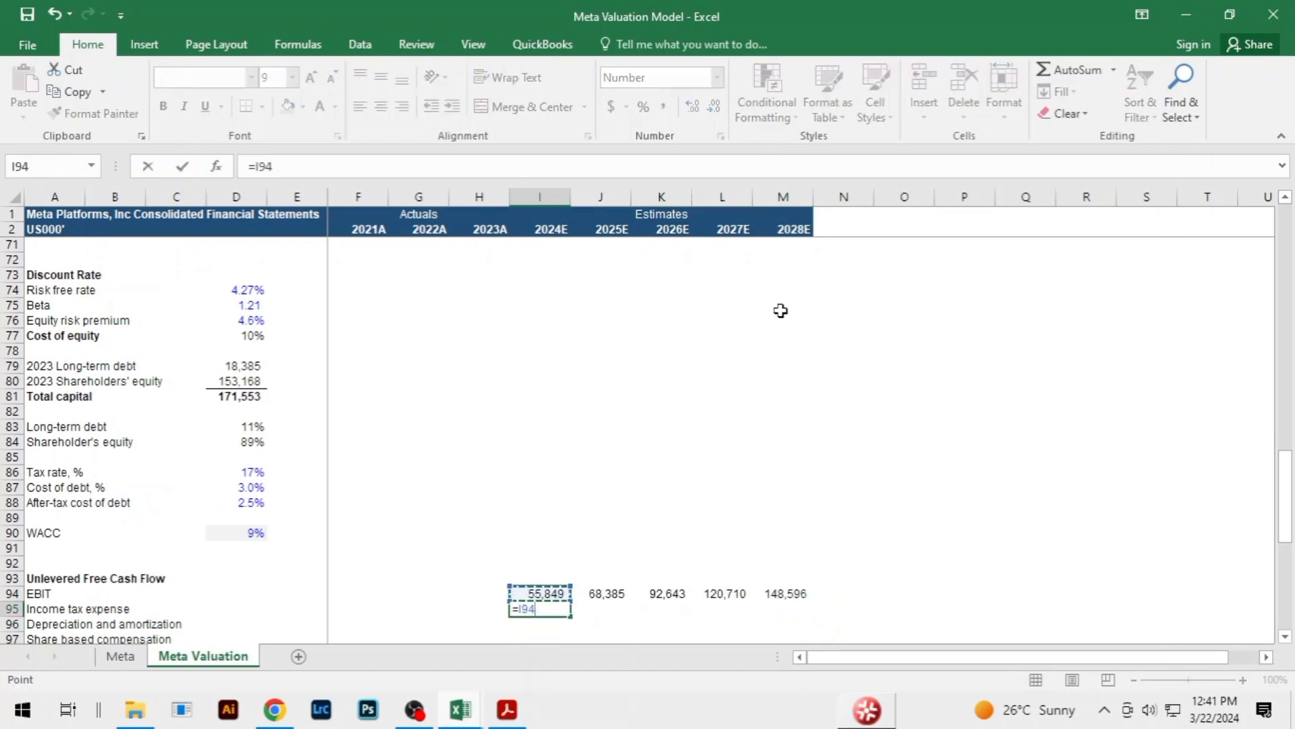
{"action": "key", "text": "Up"}
{"action": "key", "text": "Up"}
{"action": "key", "text": "Up"}
{"action": "key", "text": "Up"}
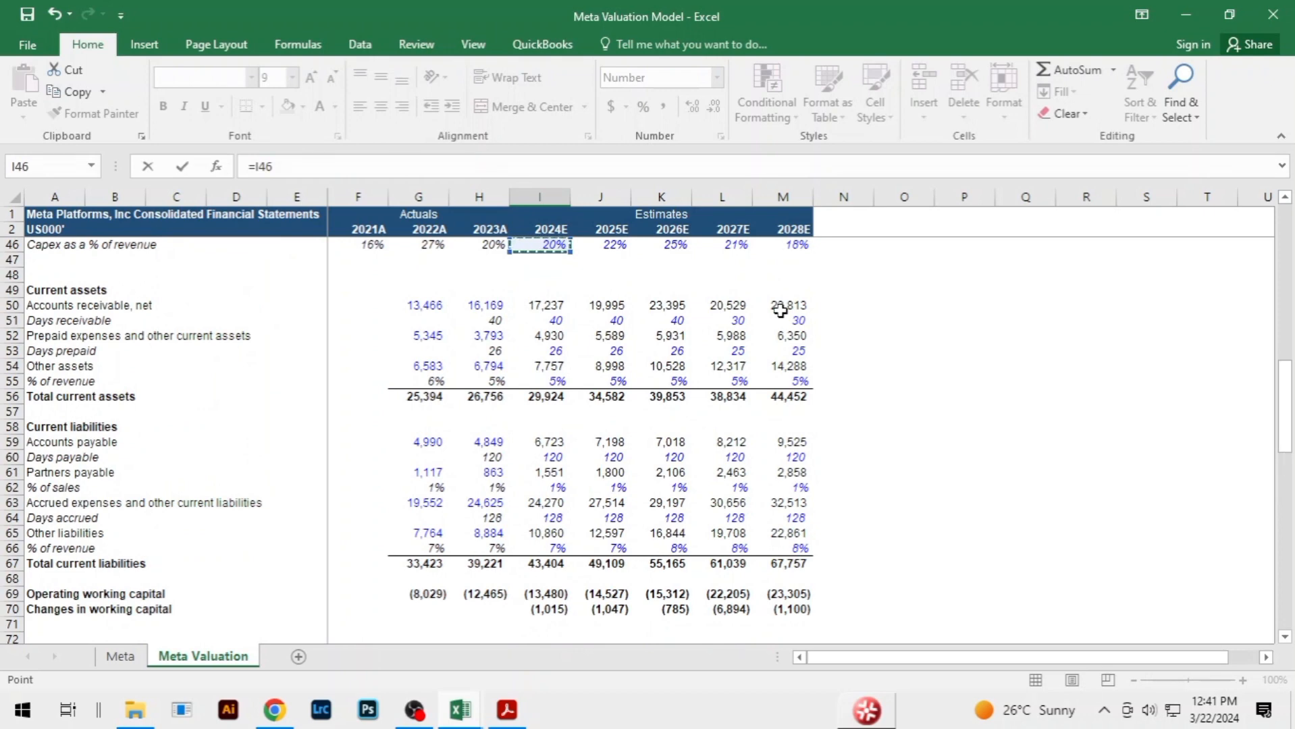
{"action": "key", "text": "Down"}
{"action": "key", "text": "Down"}
{"action": "key", "text": "Down"}
{"action": "key", "text": "Down"}
{"action": "key", "text": "Down"}
{"action": "key", "text": "Down"}
{"action": "key", "text": "Down"}
{"action": "key", "text": "Down"}
{"action": "key", "text": "Down"}
{"action": "key", "text": "Down"}
{"action": "key", "text": "Down"}
{"action": "key", "text": "Down"}
{"action": "key", "text": "Down"}
{"action": "key", "text": "Down"}
{"action": "key", "text": "Down"}
{"action": "key", "text": "Down"}
{"action": "key", "text": "Down"}
{"action": "key", "text": "Down"}
{"action": "key", "text": "Down"}
{"action": "key", "text": "Down"}
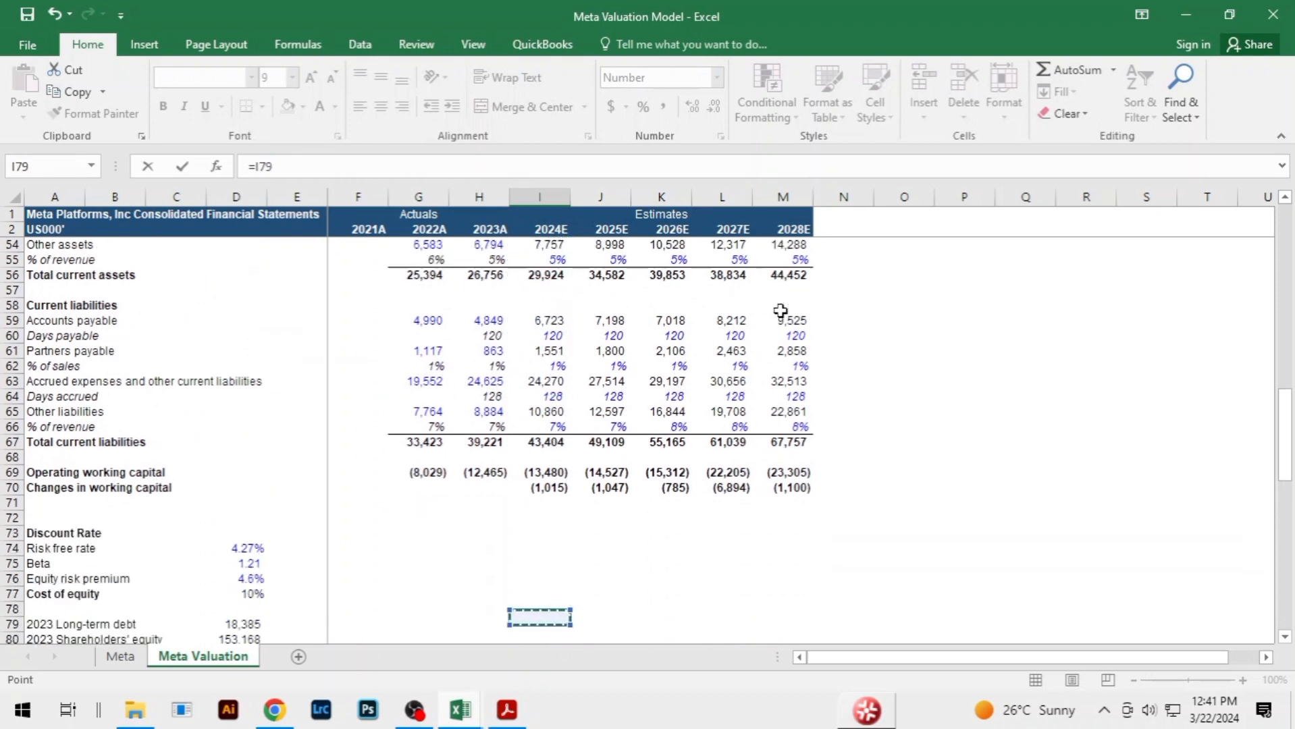
{"action": "key", "text": "Down"}
{"action": "key", "text": "Down"}
{"action": "key", "text": "Down"}
{"action": "key", "text": "Down"}
{"action": "key", "text": "Down"}
{"action": "key", "text": "Down"}
{"action": "key", "text": "Down"}
{"action": "key", "text": "Down"}
{"action": "key", "text": "Down"}
{"action": "key", "text": "Down"}
{"action": "key", "text": "Down"}
{"action": "key", "text": "Down"}
{"action": "key", "text": "Down"}
{"action": "key", "text": "Down"}
{"action": "key", "text": "Down"}
{"action": "key", "text": "Down"}
{"action": "key", "text": "Down"}
{"action": "key", "text": "Down"}
{"action": "key", "text": "Down"}
{"action": "key", "text": "Down"}
{"action": "key", "text": "Up"}
{"action": "key", "text": "Up"}
{"action": "key", "text": "BackSpace"}
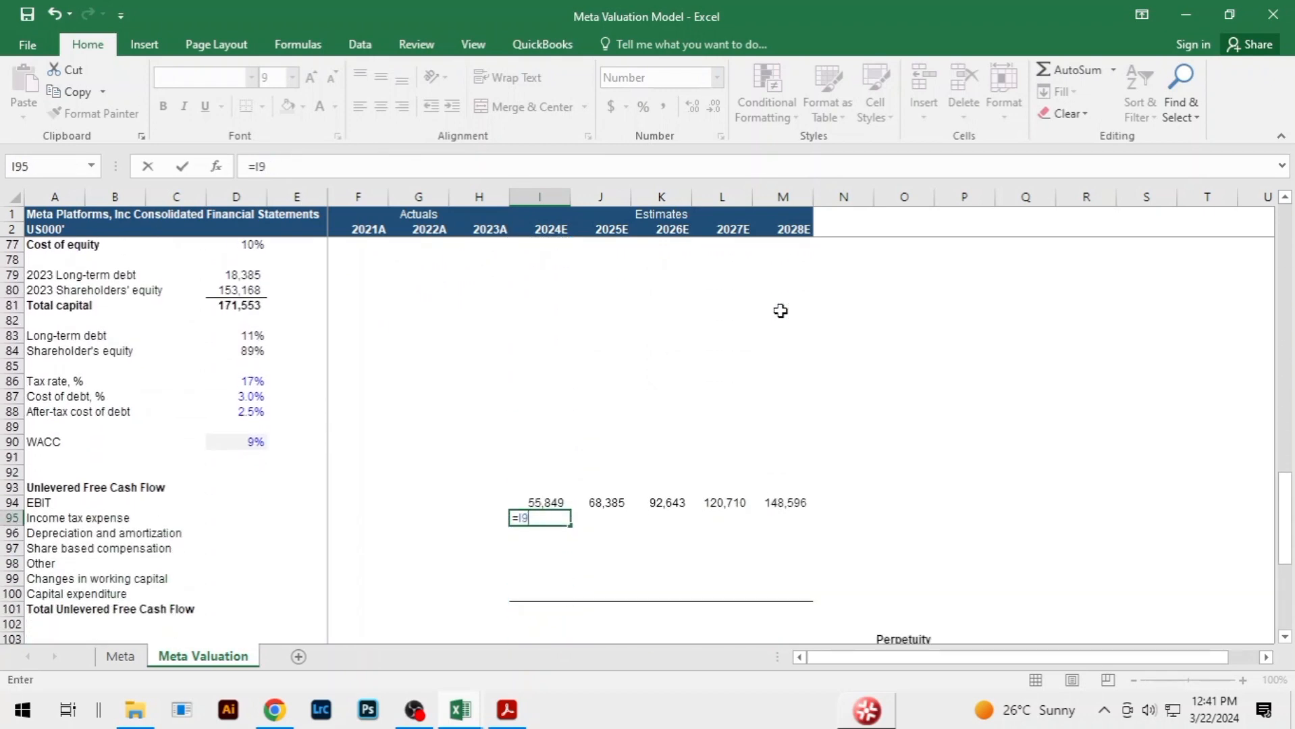
Use the 2024E EBIT in I94 as the first factor of the income tax expense formula, =I94*
{"action": "key", "text": "Up"}
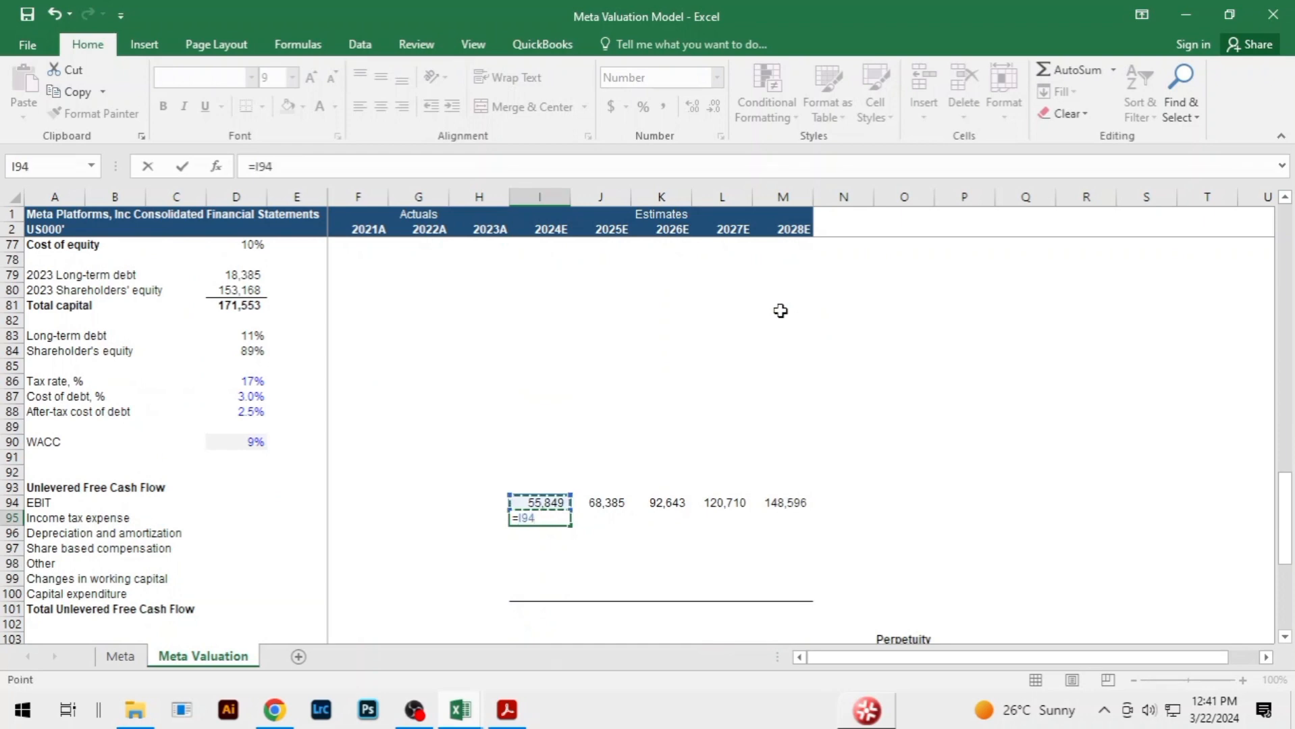
{"action": "scroll", "coordinate": [678, 343], "scroll_direction": "up", "scroll_amount": 20}
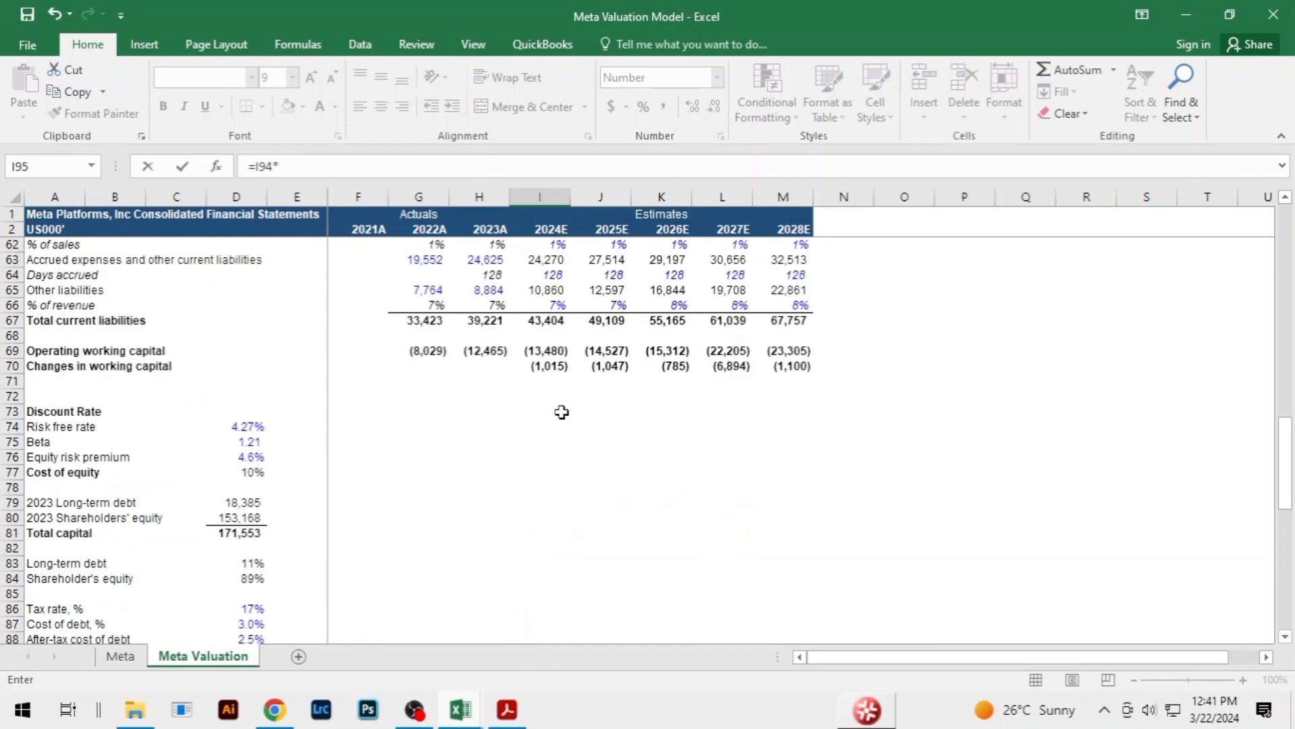
Complete the 2024E income tax expense formula as =I94*I25 and fill it across through 2028E
{"action": "left_click", "coordinate": [552, 365]}
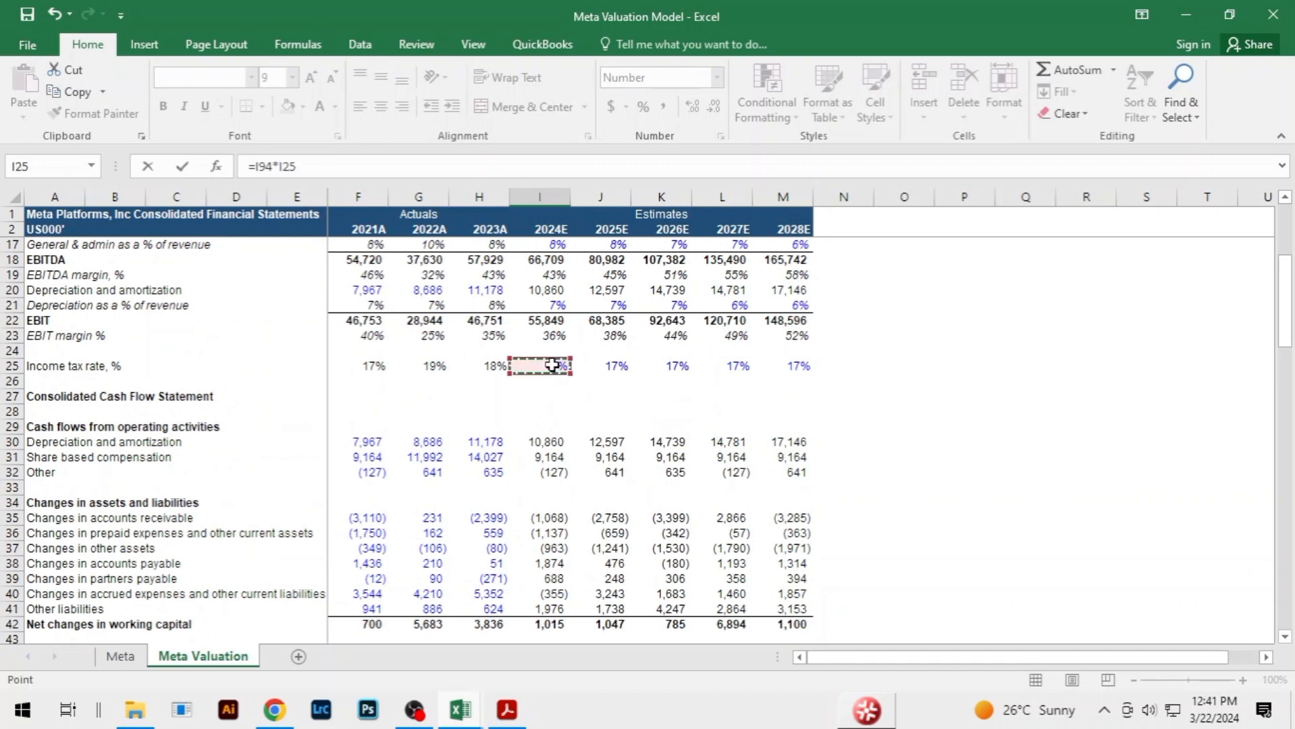
{"action": "key", "text": "Return"}
{"action": "key", "text": "Up"}
{"action": "key", "text": "shift+Right"}
{"action": "key", "text": "shift+Right"}
{"action": "key", "text": "shift+Right"}
{"action": "key", "text": "shift+Right"}
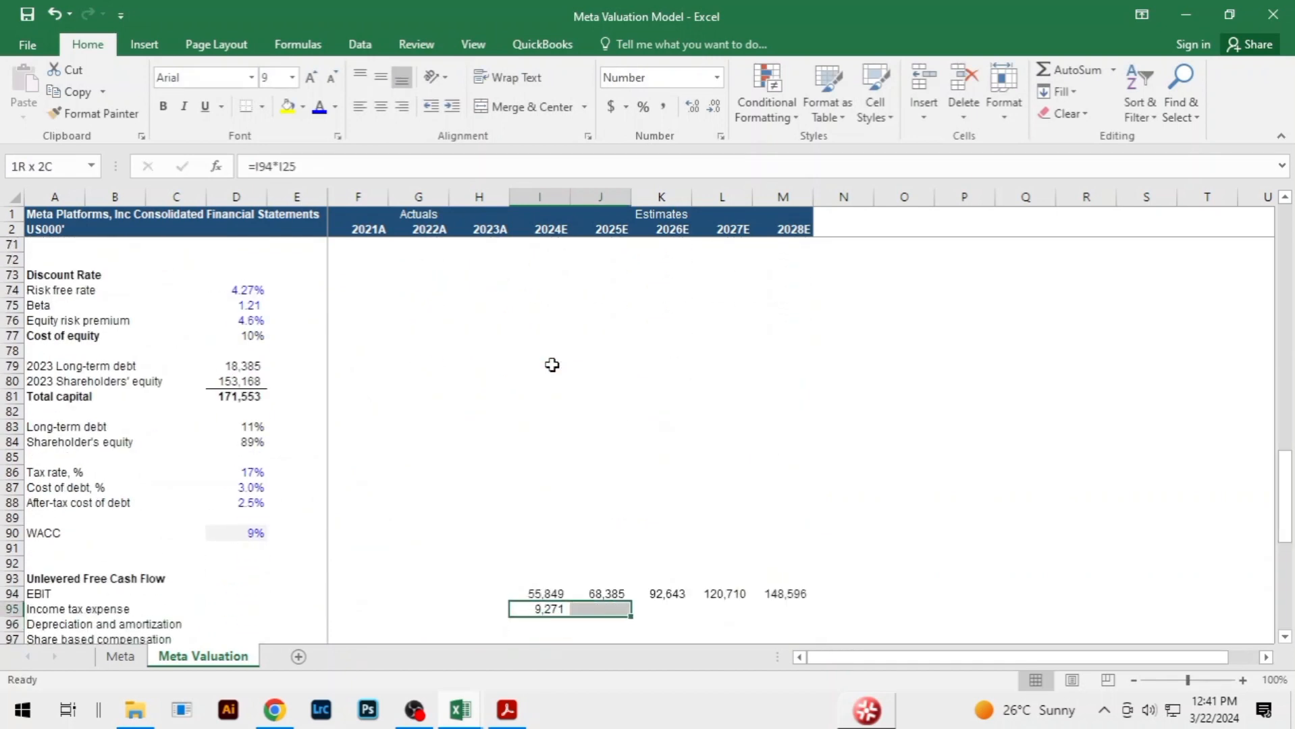
{"action": "key", "text": "ctrl+r"}
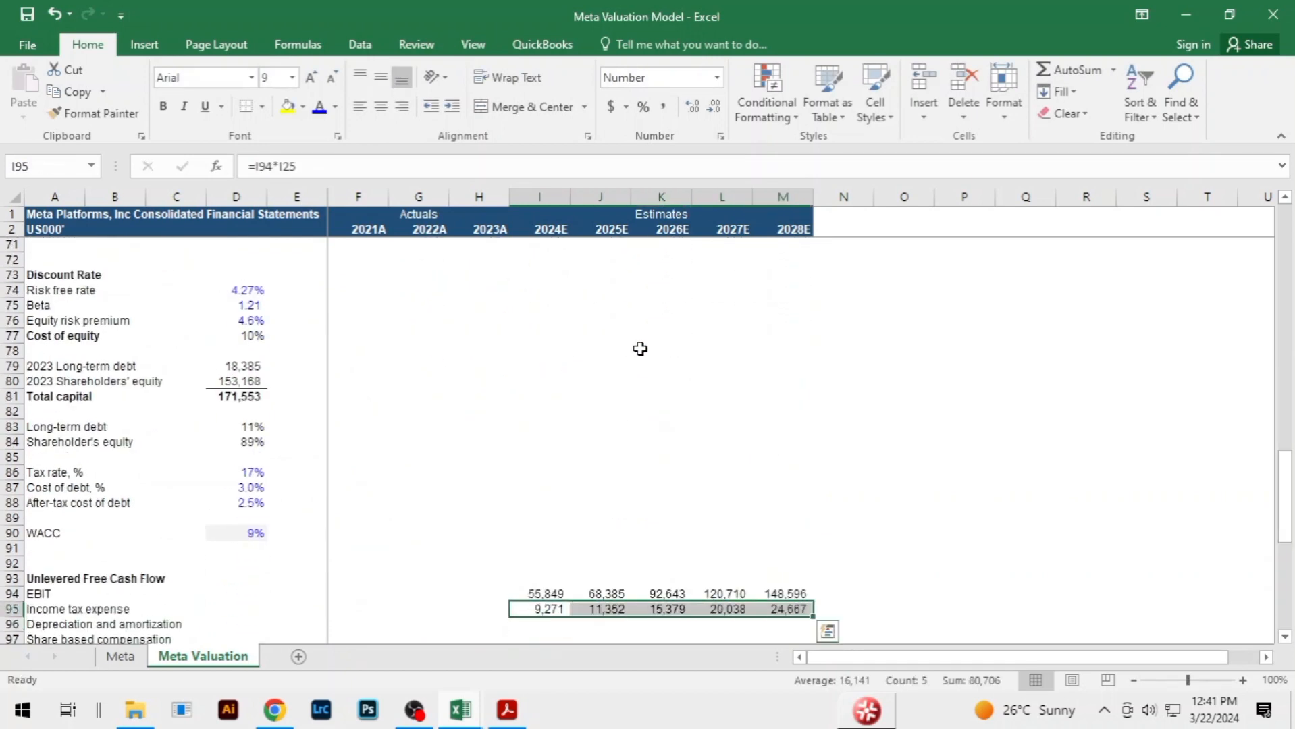
Make the 2024E income tax expense formula in I95 negative so the tax is deducted from EBIT
{"action": "left_click", "coordinate": [611, 547]}
{"action": "scroll", "coordinate": [665, 578], "scroll_direction": "down", "scroll_amount": 3}
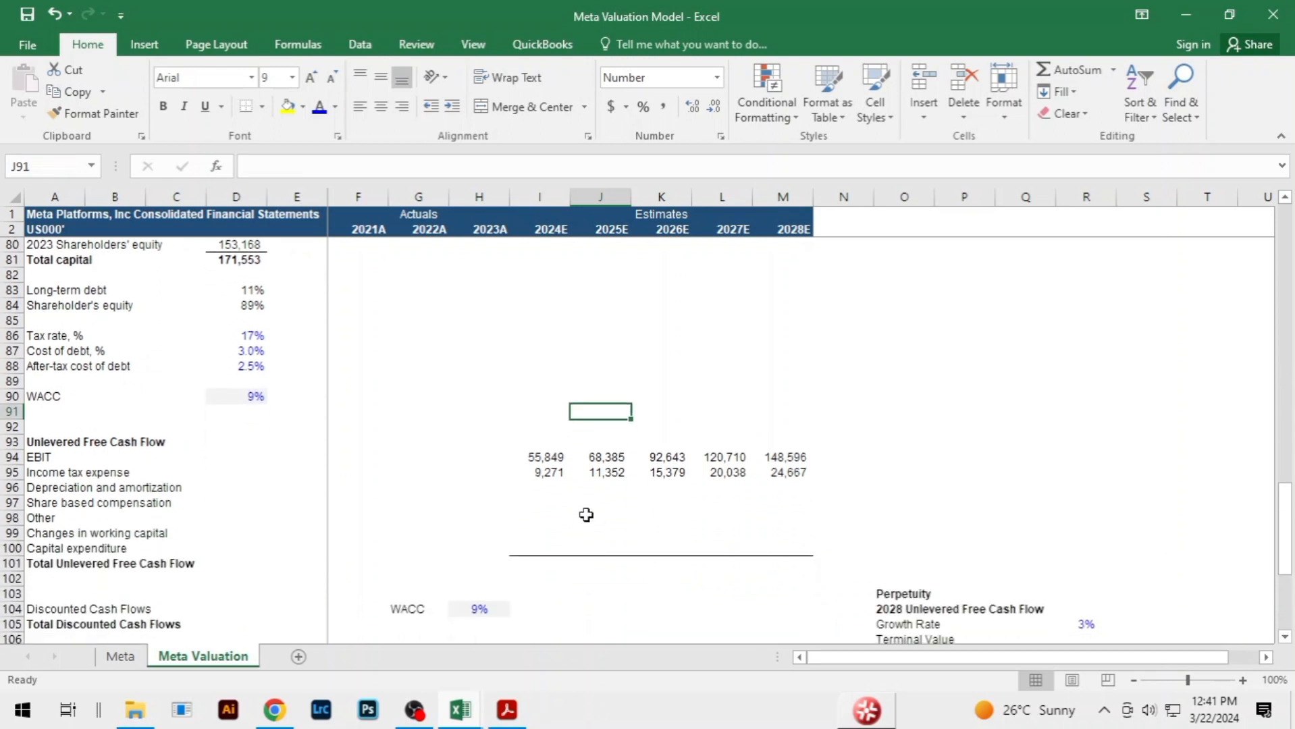
{"action": "left_click", "coordinate": [551, 475]}
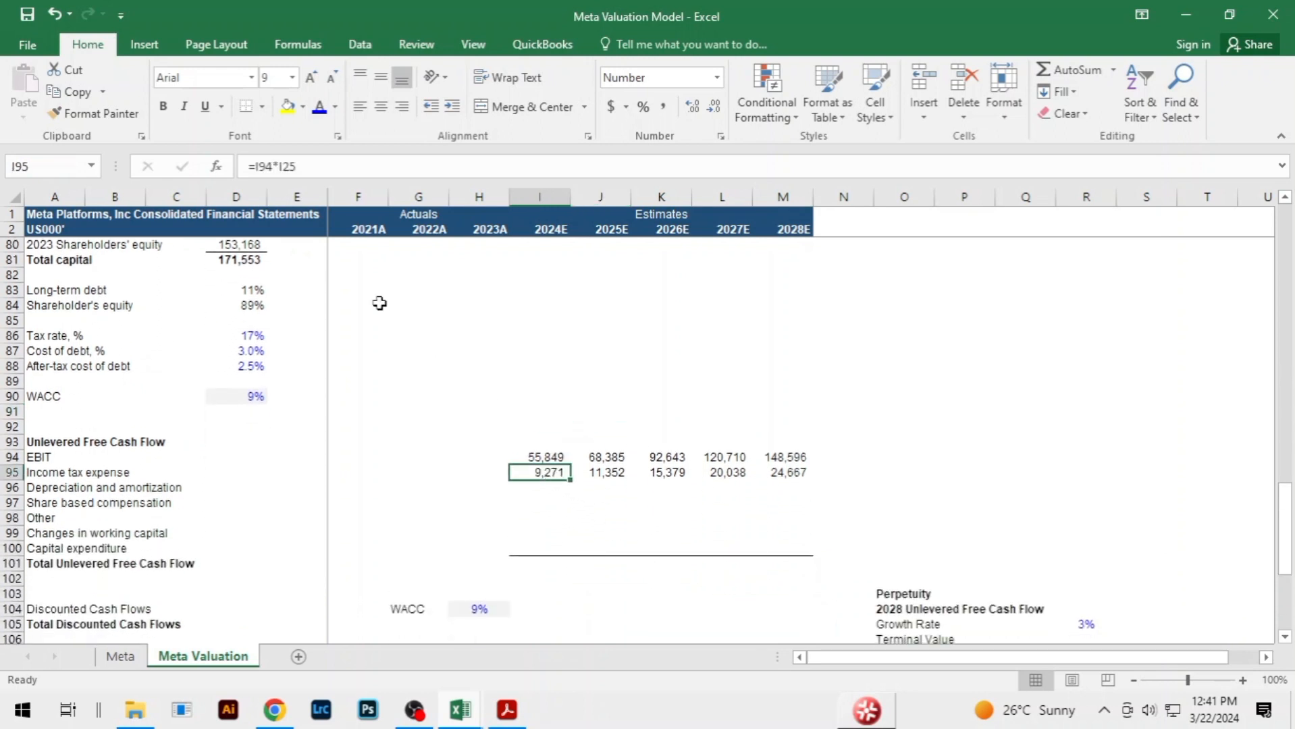
{"action": "left_click", "coordinate": [257, 167]}
{"action": "key", "text": "Return"}
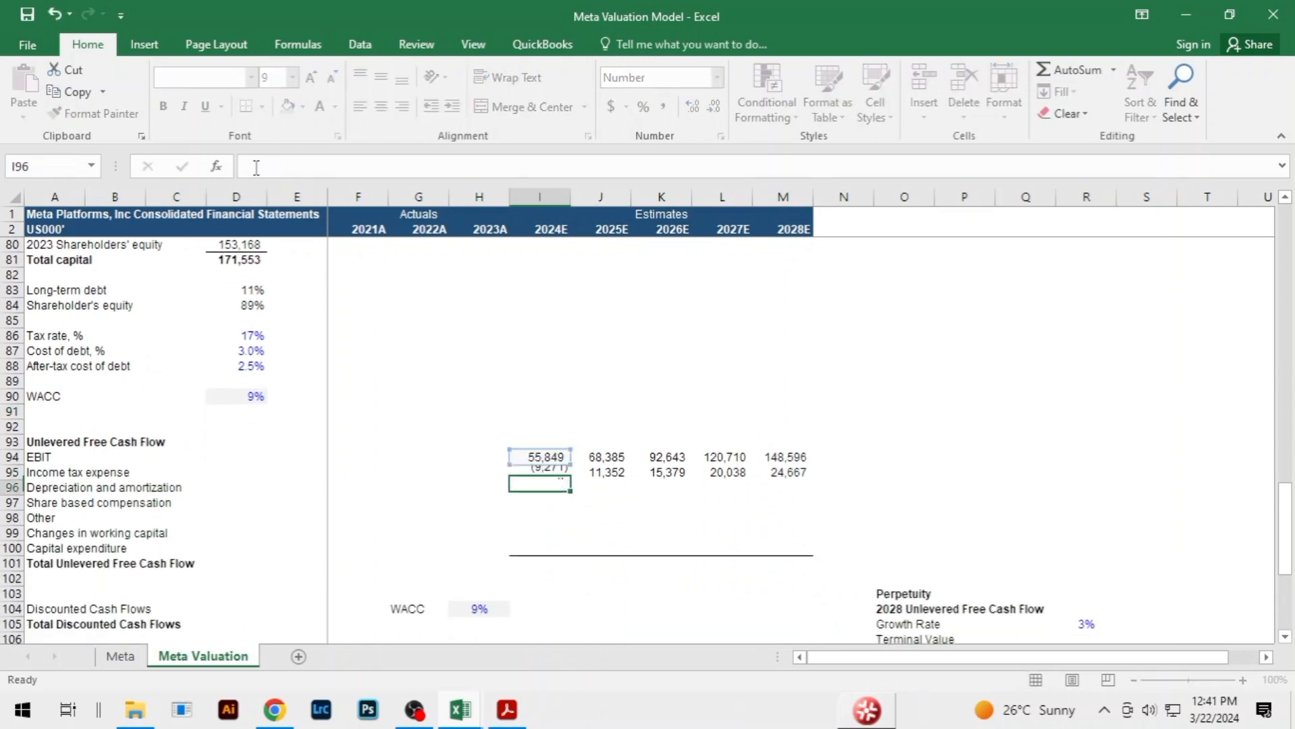
Fill the negative income tax expense formula across row 95 from 2024E through 2028E
{"action": "key", "text": "Up"}
{"action": "key", "text": "shift+Right"}
{"action": "key", "text": "shift+Right"}
{"action": "key", "text": "shift+Right"}
{"action": "key", "text": "shift+Right"}
{"action": "key", "text": "ctrl+r"}
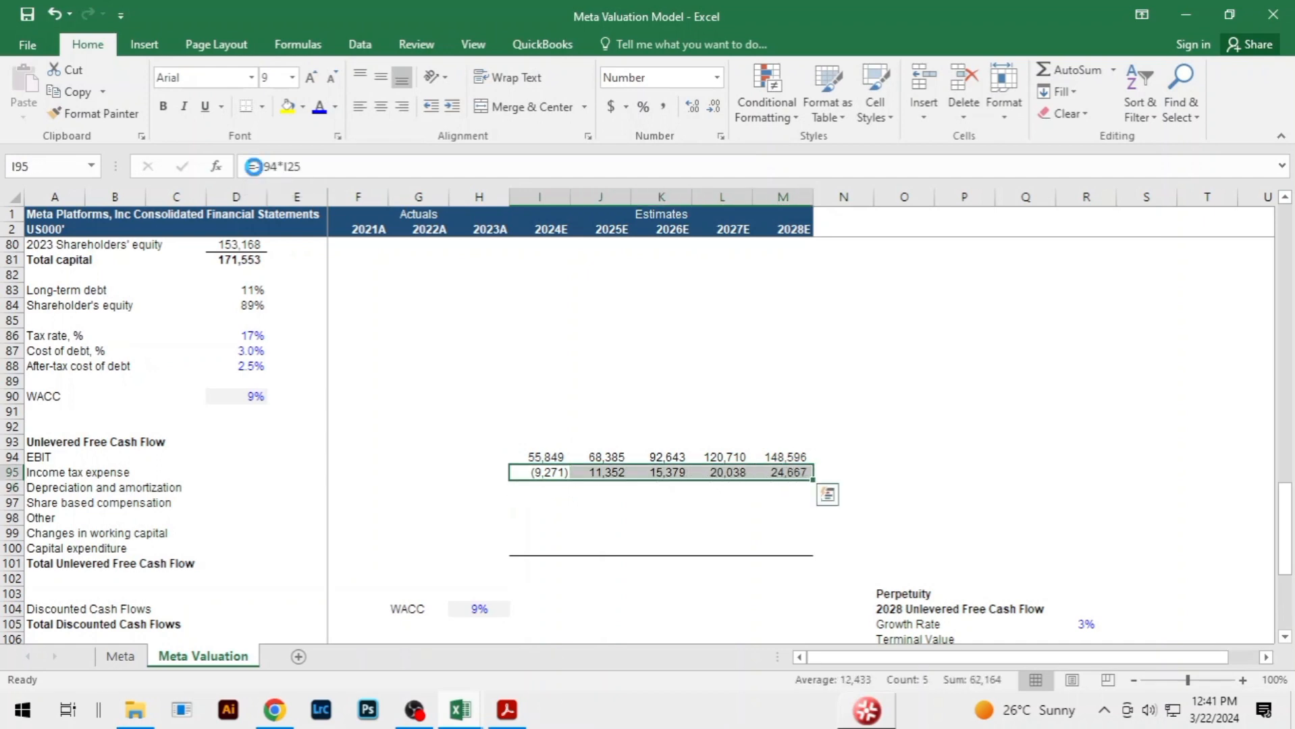
Link 2024E depreciation and amortization in I96 to the cash flow statement figure in I30
{"action": "key", "text": "Down"}
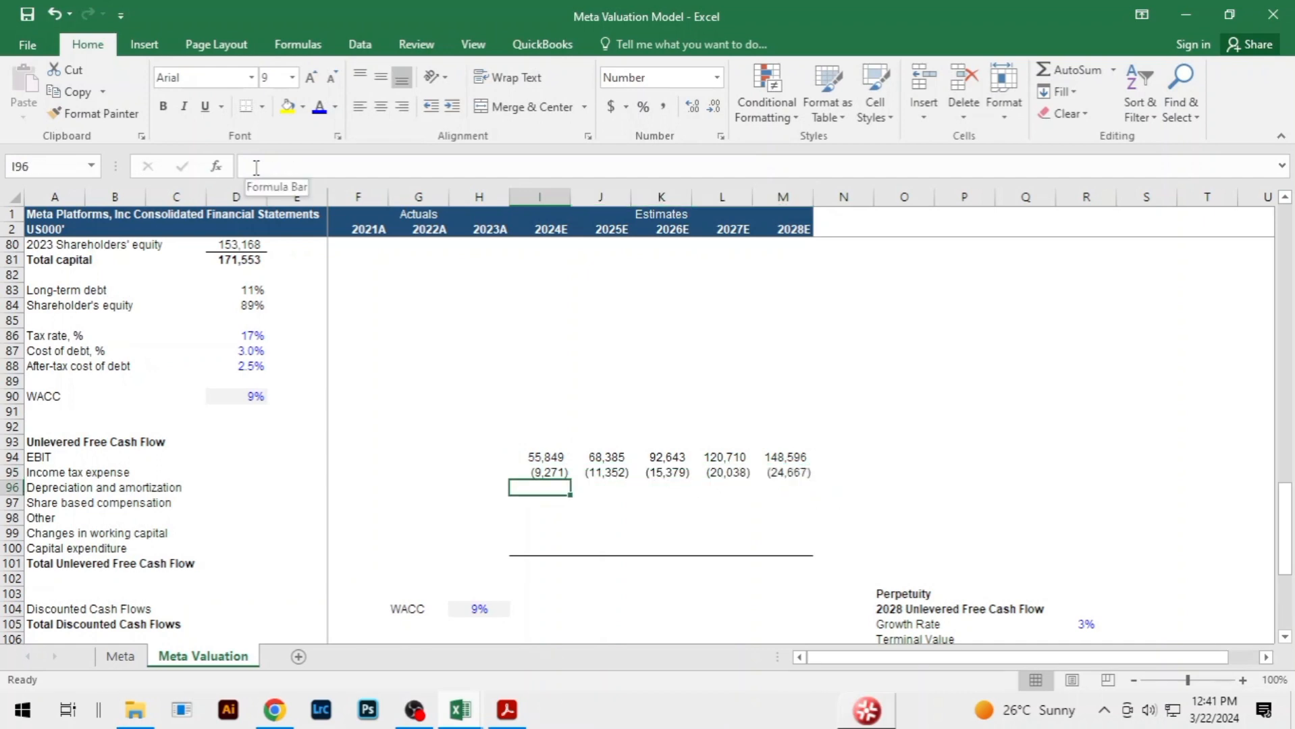
{"action": "type", "text": "="}
{"action": "key", "text": "Up"}
{"action": "key", "text": "Up"}
{"action": "key", "text": "Up"}
{"action": "key", "text": "Up"}
{"action": "key", "text": "Up"}
{"action": "key", "text": "Up"}
{"action": "key", "text": "Up"}
{"action": "key", "text": "Up"}
{"action": "key", "text": "Up"}
{"action": "key", "text": "Up"}
{"action": "key", "text": "Up"}
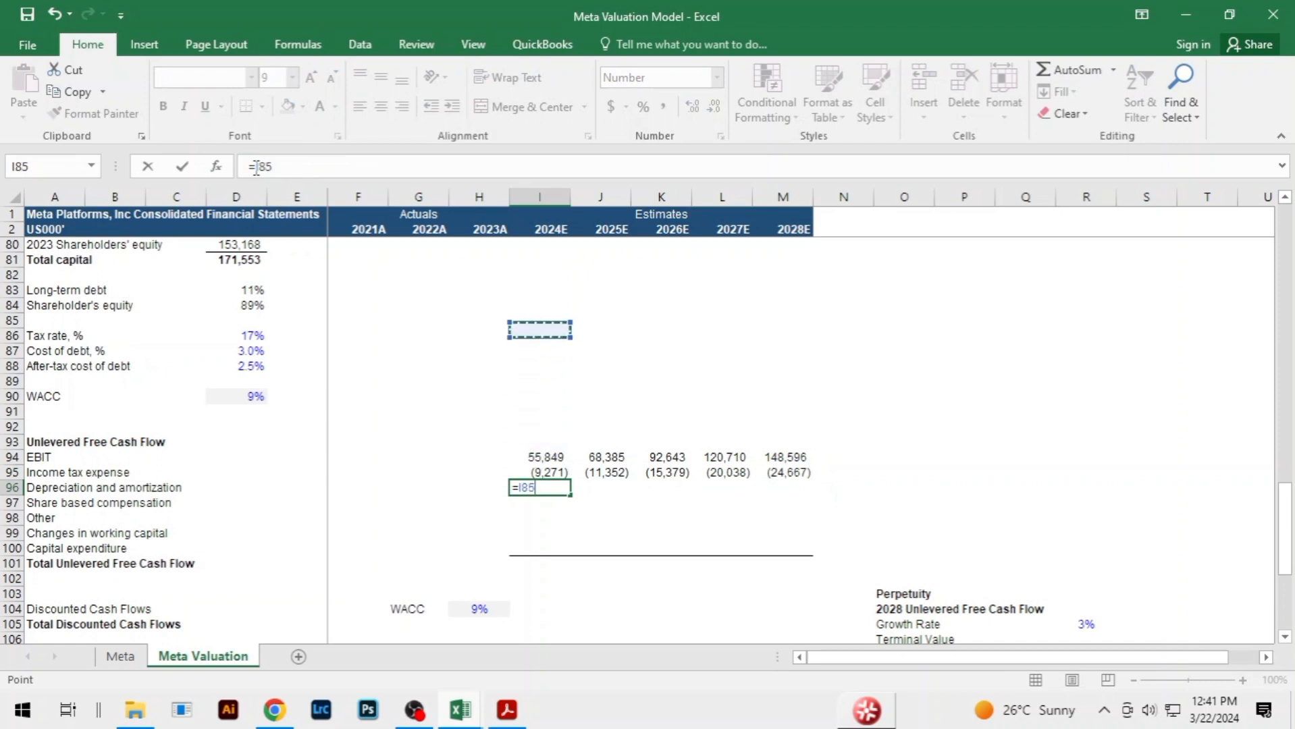
{"action": "key", "text": "Up"}
{"action": "key", "text": "Up"}
{"action": "key", "text": "Up"}
{"action": "key", "text": "Up"}
{"action": "key", "text": "Up"}
{"action": "key", "text": "Up"}
{"action": "key", "text": "Up"}
{"action": "key", "text": "Up"}
{"action": "key", "text": "Up"}
{"action": "key", "text": "Up"}
{"action": "key", "text": "Up"}
{"action": "key", "text": "Up"}
{"action": "key", "text": "Up"}
{"action": "key", "text": "Up"}
{"action": "key", "text": "Up"}
{"action": "key", "text": "Up"}
{"action": "key", "text": "Up"}
{"action": "key", "text": "Up"}
{"action": "key", "text": "Up"}
{"action": "key", "text": "Up"}
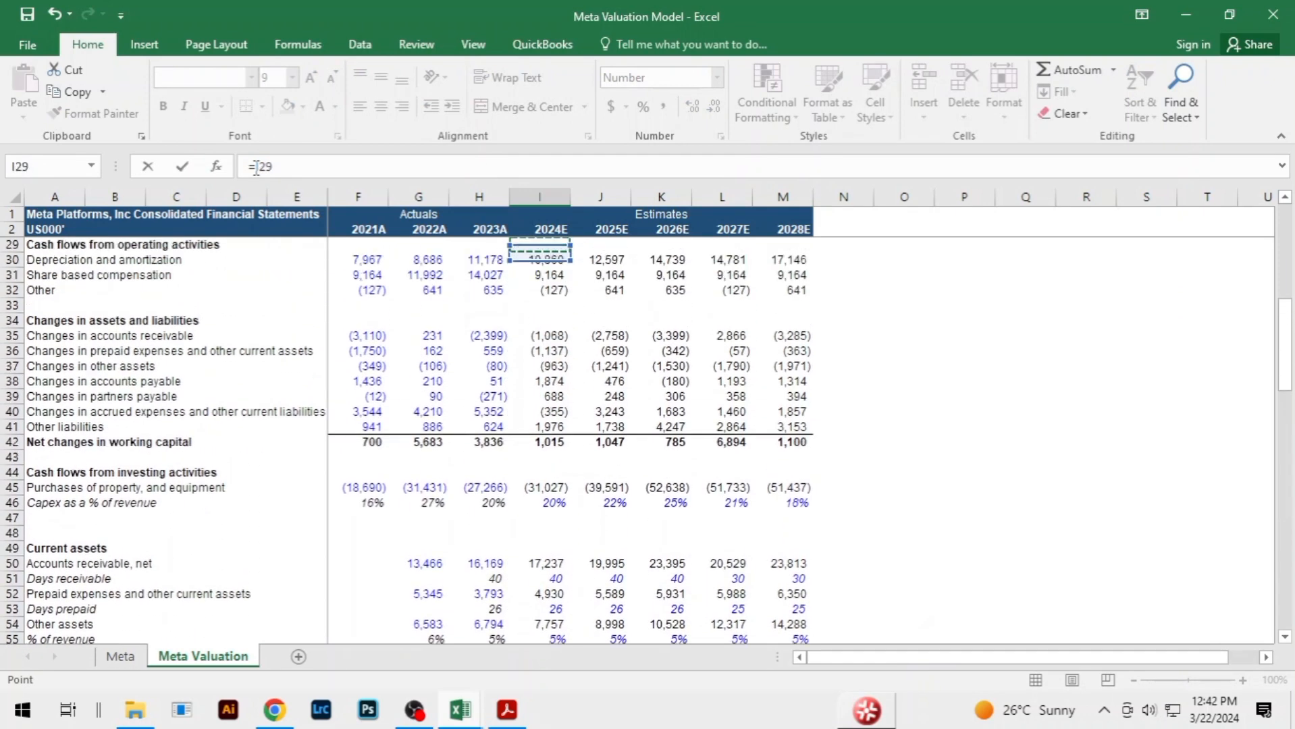
{"action": "key", "text": "Up"}
{"action": "key", "text": "Up"}
{"action": "key", "text": "Up"}
{"action": "key", "text": "Up"}
{"action": "key", "text": "Up"}
{"action": "key", "text": "Up"}
{"action": "key", "text": "Up"}
{"action": "key", "text": "Up"}
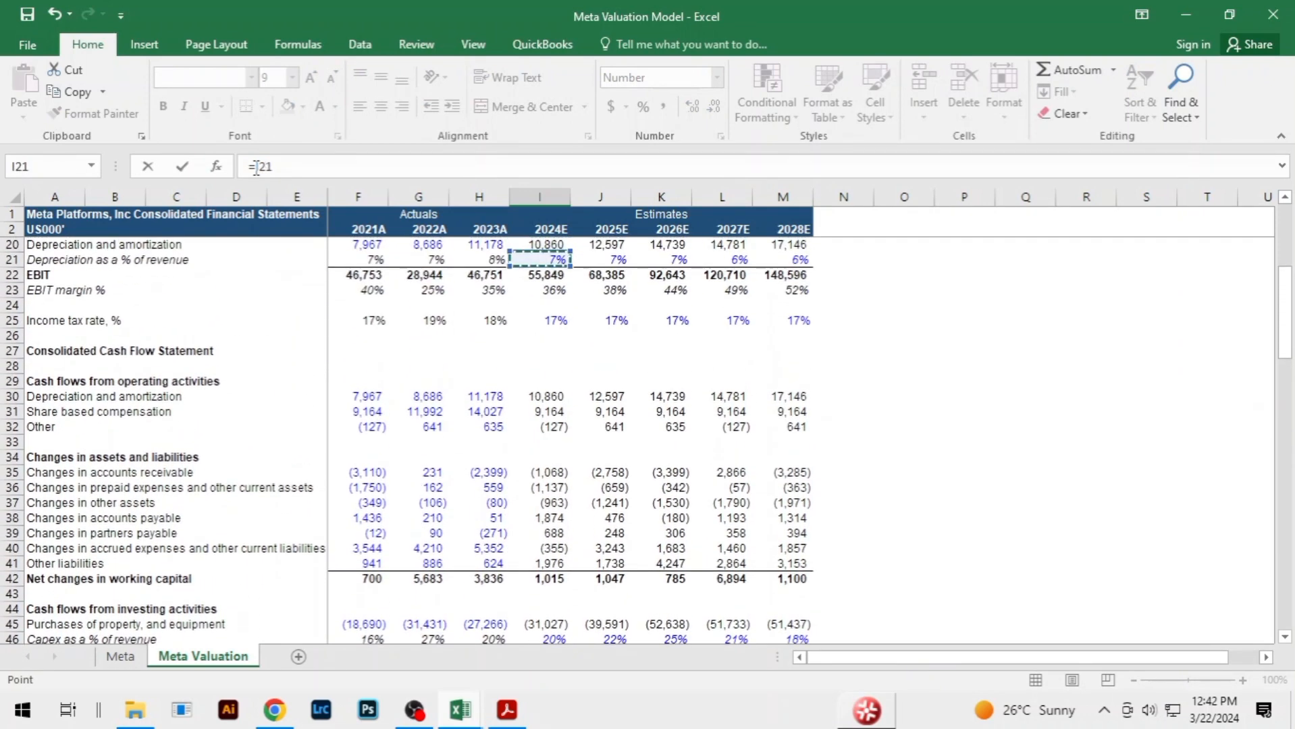
{"action": "key", "text": "Down"}
{"action": "key", "text": "Down"}
{"action": "key", "text": "Down"}
{"action": "key", "text": "Down"}
{"action": "key", "text": "Down"}
{"action": "key", "text": "Down"}
{"action": "key", "text": "Down"}
{"action": "key", "text": "Down"}
{"action": "key", "text": "Down"}
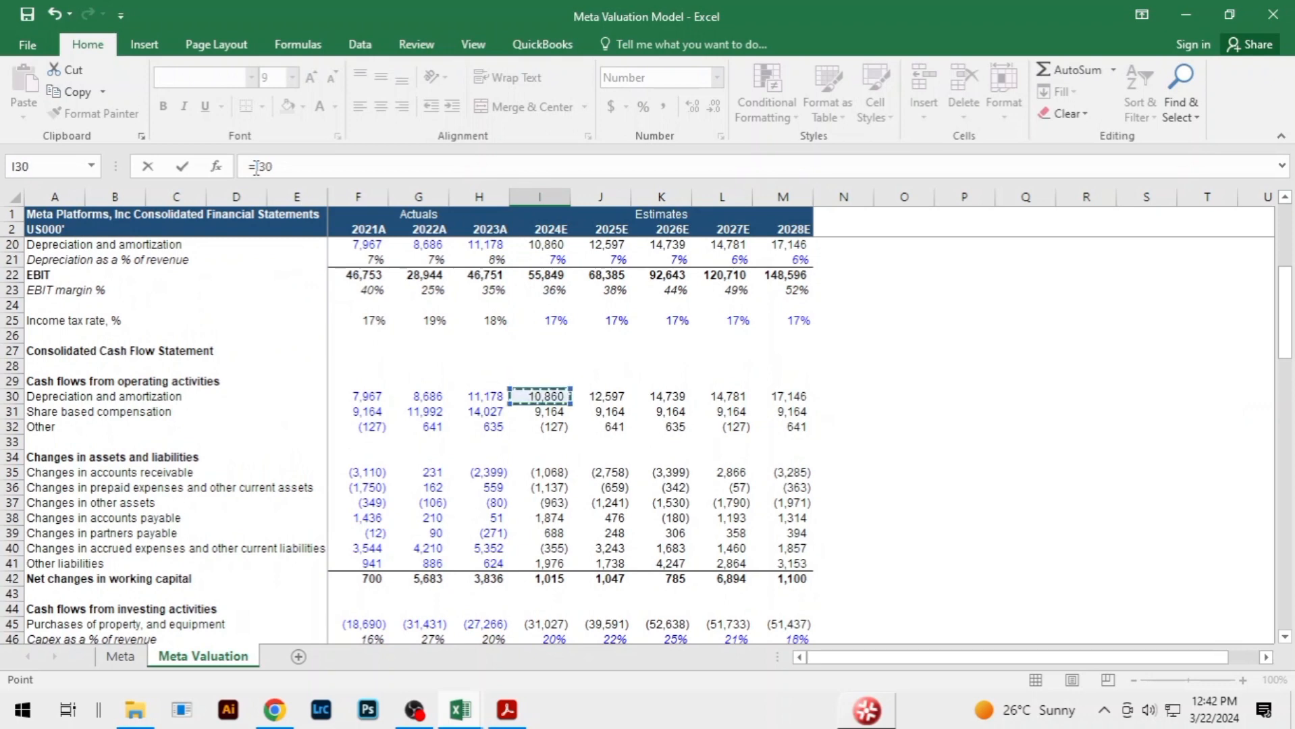
{"action": "key", "text": "Return"}
Fill the depreciation and amortization link across row 96 through 2028E
{"action": "key", "text": "Up"}
{"action": "key", "text": "shift+Right"}
{"action": "key", "text": "shift+Right"}
{"action": "key", "text": "shift+Right"}
{"action": "key", "text": "shift+Right"}
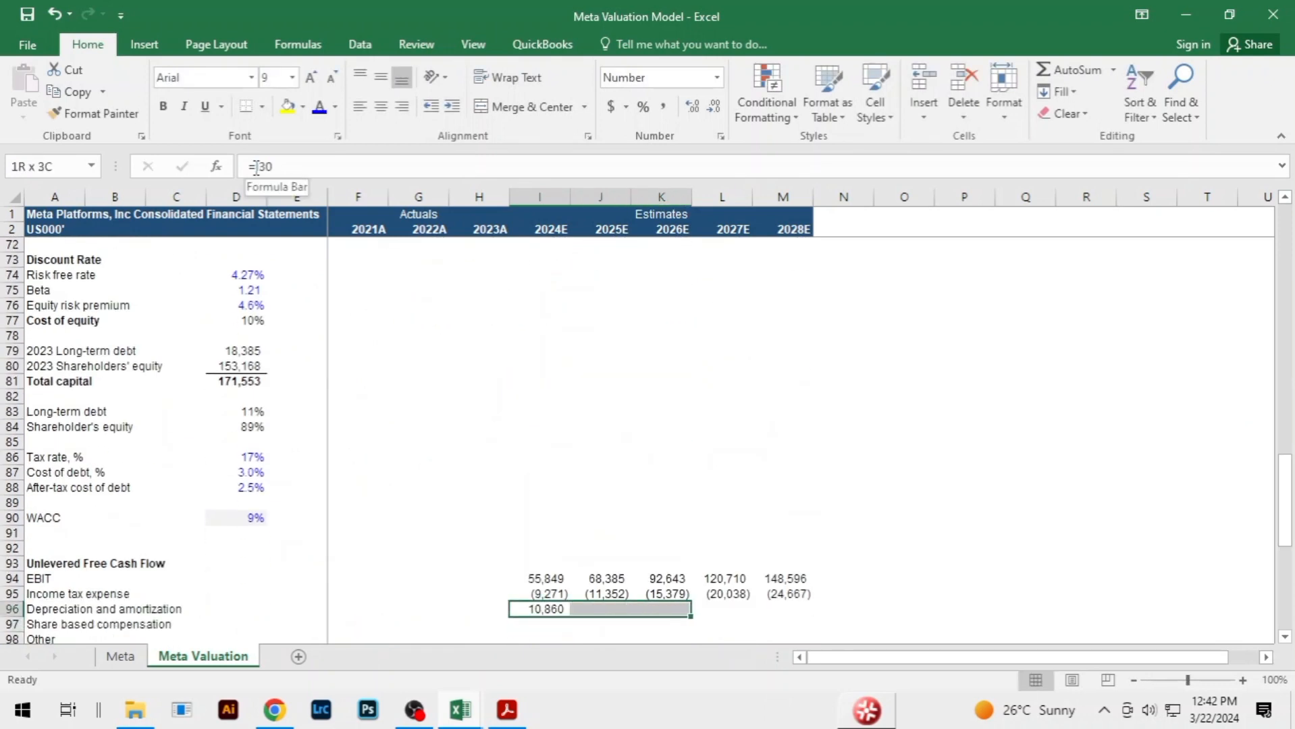
{"action": "key", "text": "ctrl+r"}
Link 2024E share based compensation in I97 to the cash flow statement figure in I31
{"action": "key", "text": "Down"}
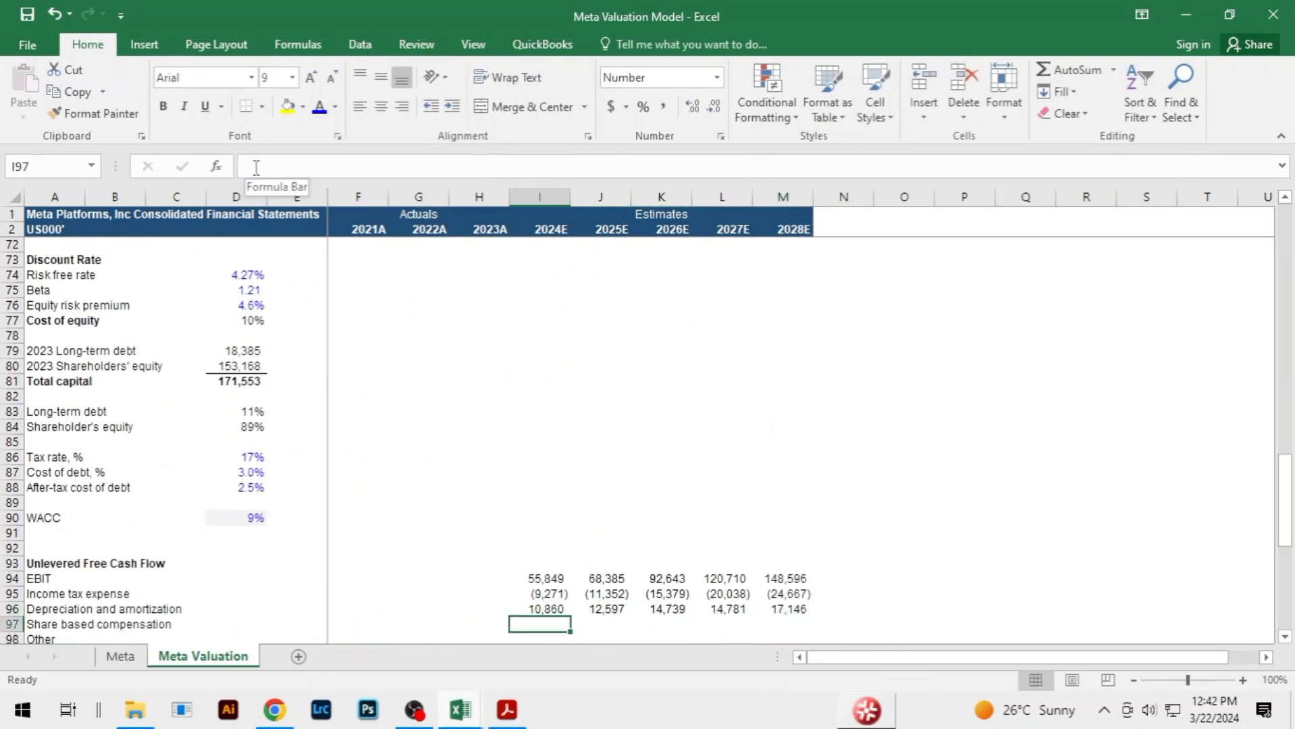
{"action": "type", "text": "="}
{"action": "key", "text": "Up"}
{"action": "key", "text": "Up"}
{"action": "key", "text": "Up"}
{"action": "key", "text": "Up"}
{"action": "key", "text": "Up"}
{"action": "key", "text": "Up"}
{"action": "key", "text": "Up"}
{"action": "key", "text": "Up"}
{"action": "key", "text": "Up"}
{"action": "key", "text": "Up"}
{"action": "key", "text": "Up"}
{"action": "key", "text": "Up"}
{"action": "key", "text": "Up"}
{"action": "key", "text": "Up"}
{"action": "key", "text": "Up"}
{"action": "key", "text": "Up"}
{"action": "key", "text": "Up"}
{"action": "key", "text": "Up"}
{"action": "key", "text": "Up"}
{"action": "key", "text": "Up"}
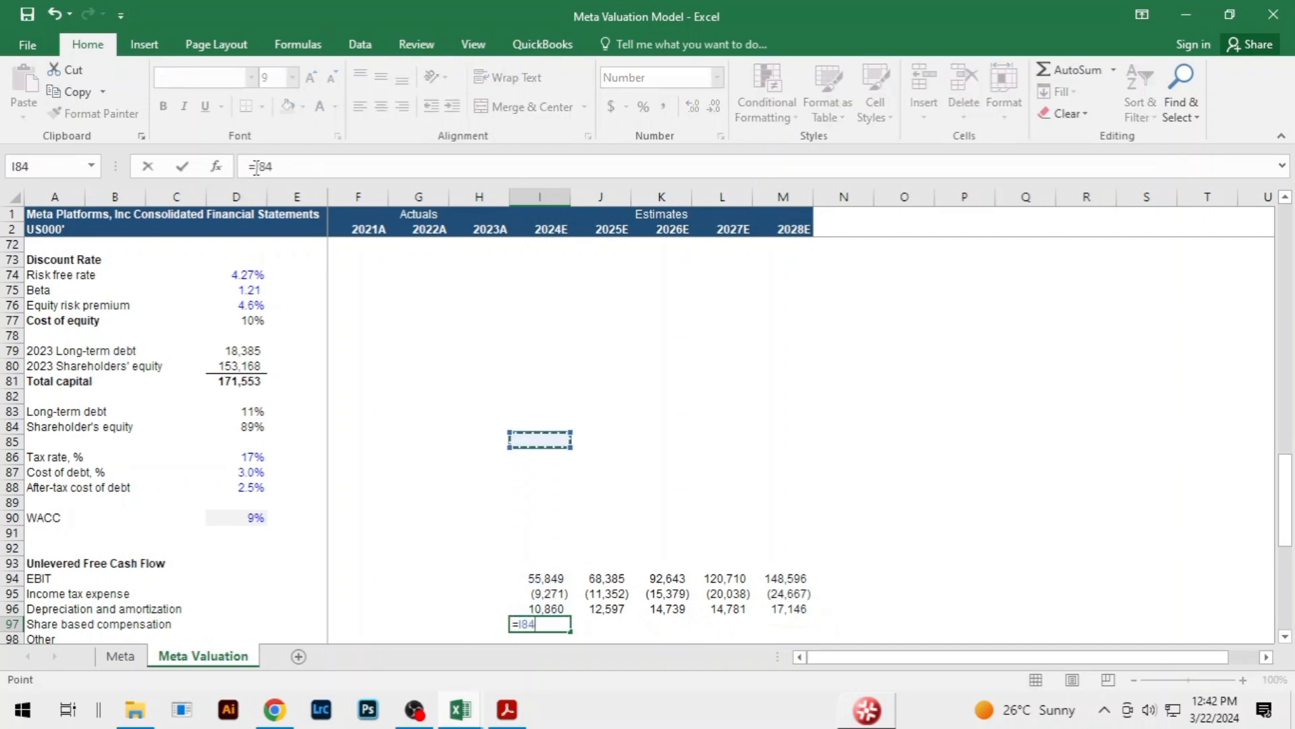
{"action": "key", "text": "Up"}
{"action": "key", "text": "Up"}
{"action": "key", "text": "Up"}
{"action": "key", "text": "Up"}
{"action": "key", "text": "Up"}
{"action": "key", "text": "Up"}
{"action": "key", "text": "Up"}
{"action": "key", "text": "Up"}
{"action": "key", "text": "Up"}
{"action": "key", "text": "Up"}
{"action": "key", "text": "Up"}
{"action": "key", "text": "Up"}
{"action": "key", "text": "Up"}
{"action": "key", "text": "Up"}
{"action": "key", "text": "Up"}
{"action": "key", "text": "Up"}
{"action": "key", "text": "Up"}
{"action": "key", "text": "Up"}
{"action": "key", "text": "Up"}
{"action": "key", "text": "Up"}
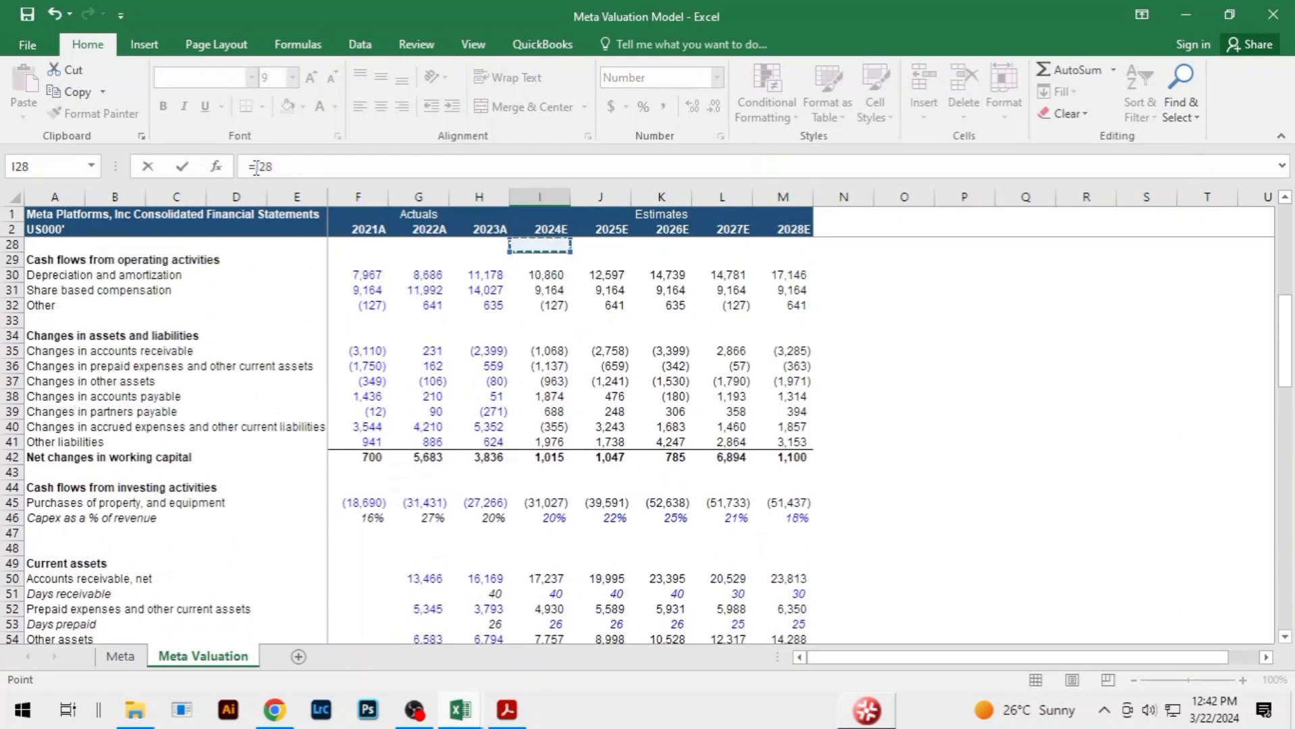
{"action": "key", "text": "Up"}
{"action": "key", "text": "Down"}
{"action": "key", "text": "Down"}
{"action": "key", "text": "Down"}
{"action": "key", "text": "Down"}
{"action": "key", "text": "Down"}
{"action": "key", "text": "Down"}
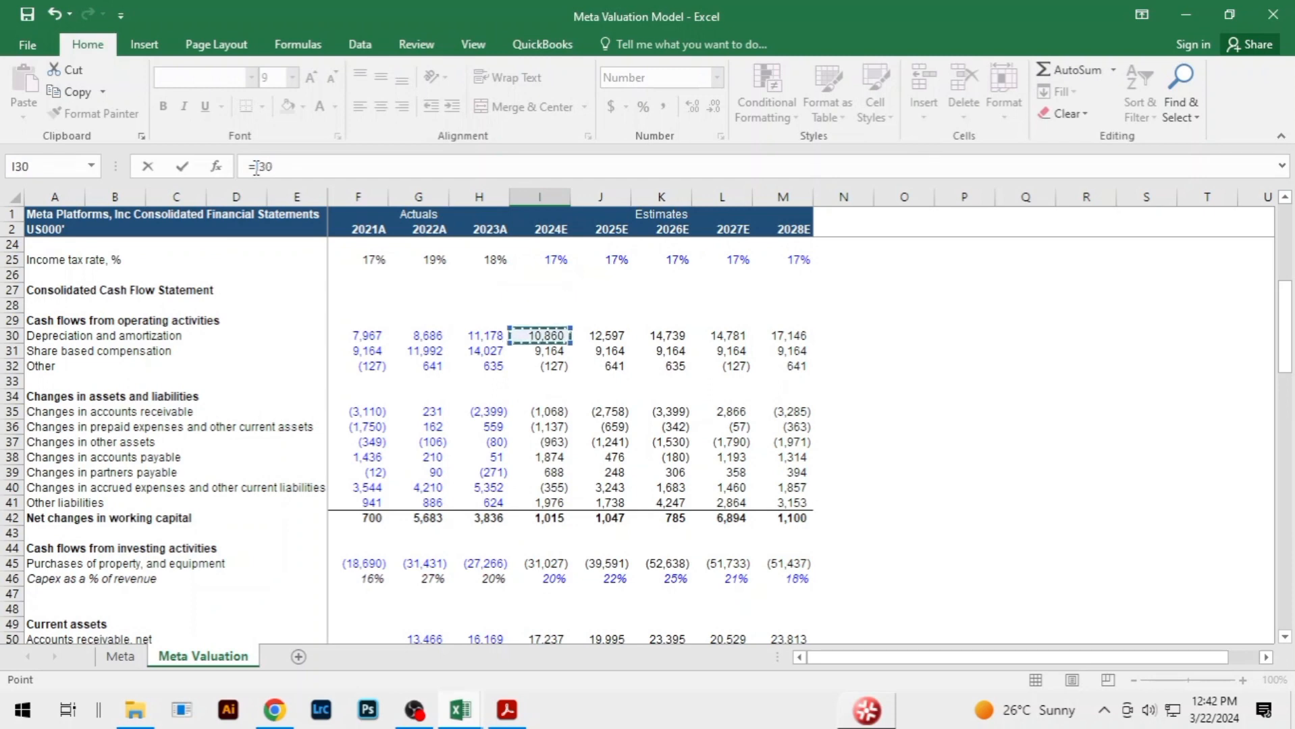
{"action": "key", "text": "Return"}
Fill the share based compensation link across row 97 through 2028E
{"action": "key", "text": "Up"}
{"action": "key", "text": "shift+Right"}
{"action": "key", "text": "shift+Right"}
{"action": "key", "text": "shift+Right"}
{"action": "key", "text": "shift+Right"}
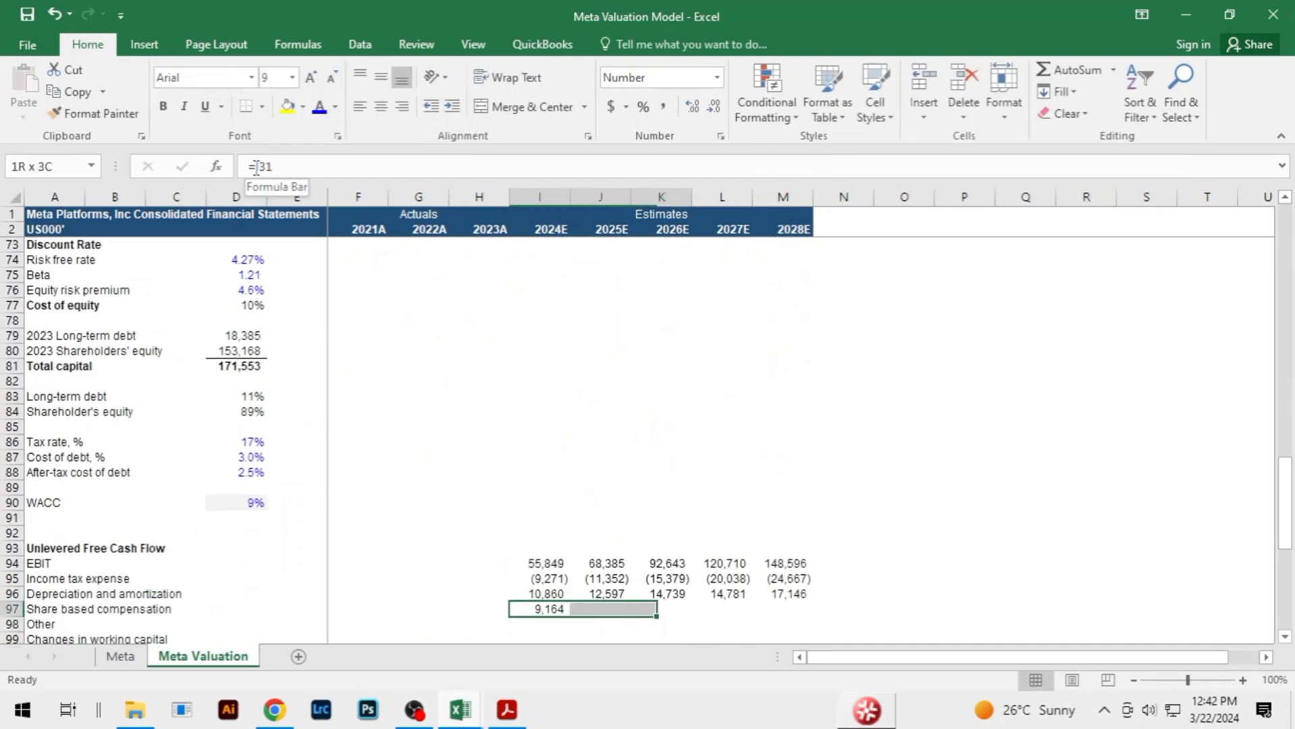
{"action": "key", "text": "ctrl+r"}
Link 2024E other items in I98 to the cash flow statement's Other figure in I32
{"action": "key", "text": "Down"}
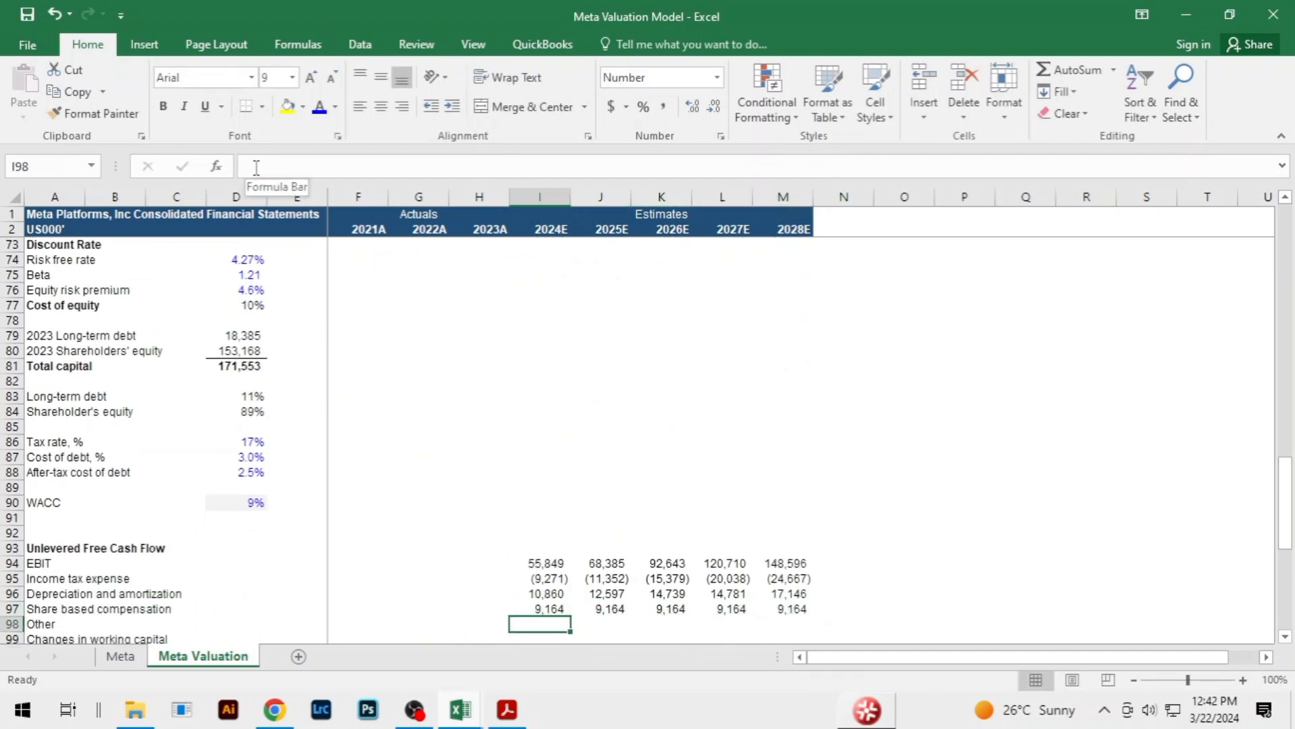
{"action": "type", "text": "="}
{"action": "key", "text": "Up"}
{"action": "key", "text": "Up"}
{"action": "key", "text": "Up"}
{"action": "key", "text": "Up"}
{"action": "key", "text": "Up"}
{"action": "key", "text": "Up"}
{"action": "key", "text": "Up"}
{"action": "key", "text": "Up"}
{"action": "key", "text": "Up"}
{"action": "key", "text": "Up"}
{"action": "key", "text": "Up"}
{"action": "key", "text": "Up"}
{"action": "key", "text": "Up"}
{"action": "key", "text": "Up"}
{"action": "key", "text": "Up"}
{"action": "key", "text": "Up"}
{"action": "key", "text": "Up"}
{"action": "key", "text": "Up"}
{"action": "key", "text": "Up"}
{"action": "key", "text": "Up"}
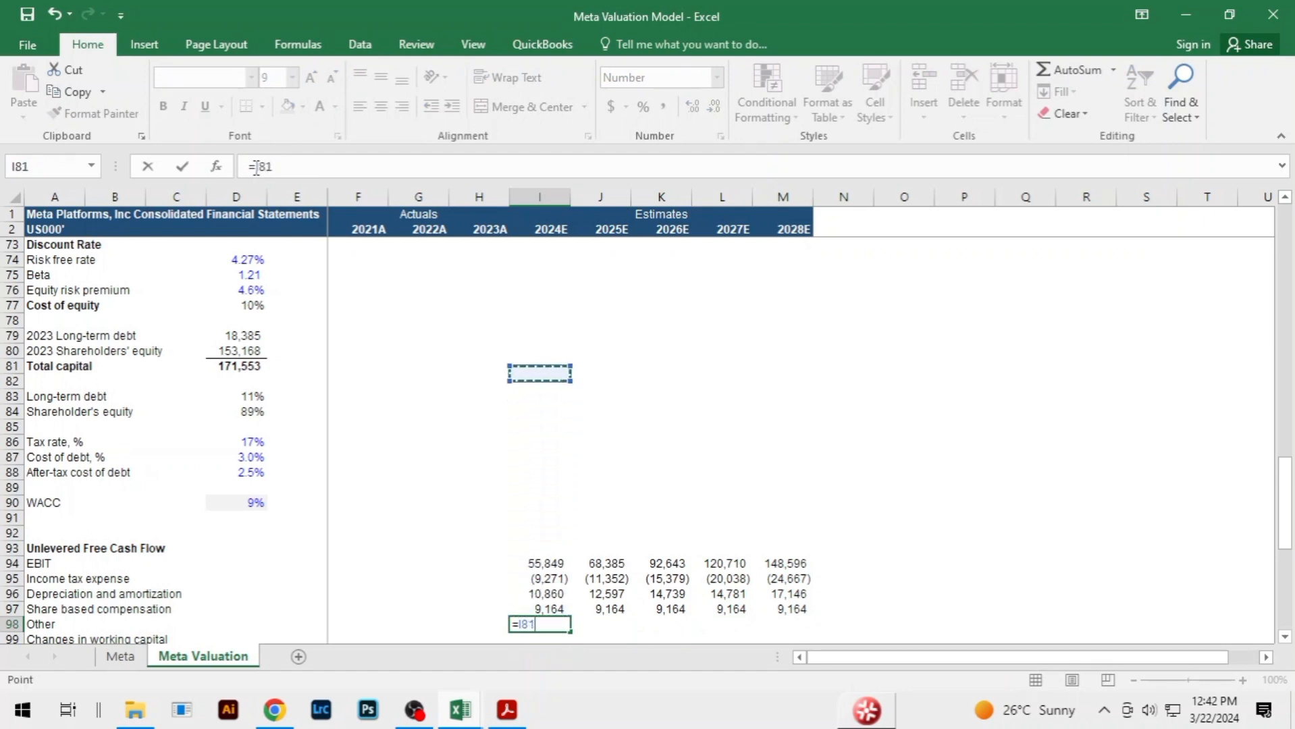
{"action": "key", "text": "Up"}
{"action": "key", "text": "Up"}
{"action": "key", "text": "Up"}
{"action": "key", "text": "Up"}
{"action": "key", "text": "Up"}
{"action": "key", "text": "Up"}
{"action": "key", "text": "Up"}
{"action": "key", "text": "Up"}
{"action": "key", "text": "Up"}
{"action": "key", "text": "Up"}
{"action": "key", "text": "Up"}
{"action": "key", "text": "Up"}
{"action": "key", "text": "Up"}
{"action": "key", "text": "Up"}
{"action": "key", "text": "Up"}
{"action": "key", "text": "Up"}
{"action": "key", "text": "Up"}
{"action": "key", "text": "Up"}
{"action": "key", "text": "Up"}
{"action": "key", "text": "Up"}
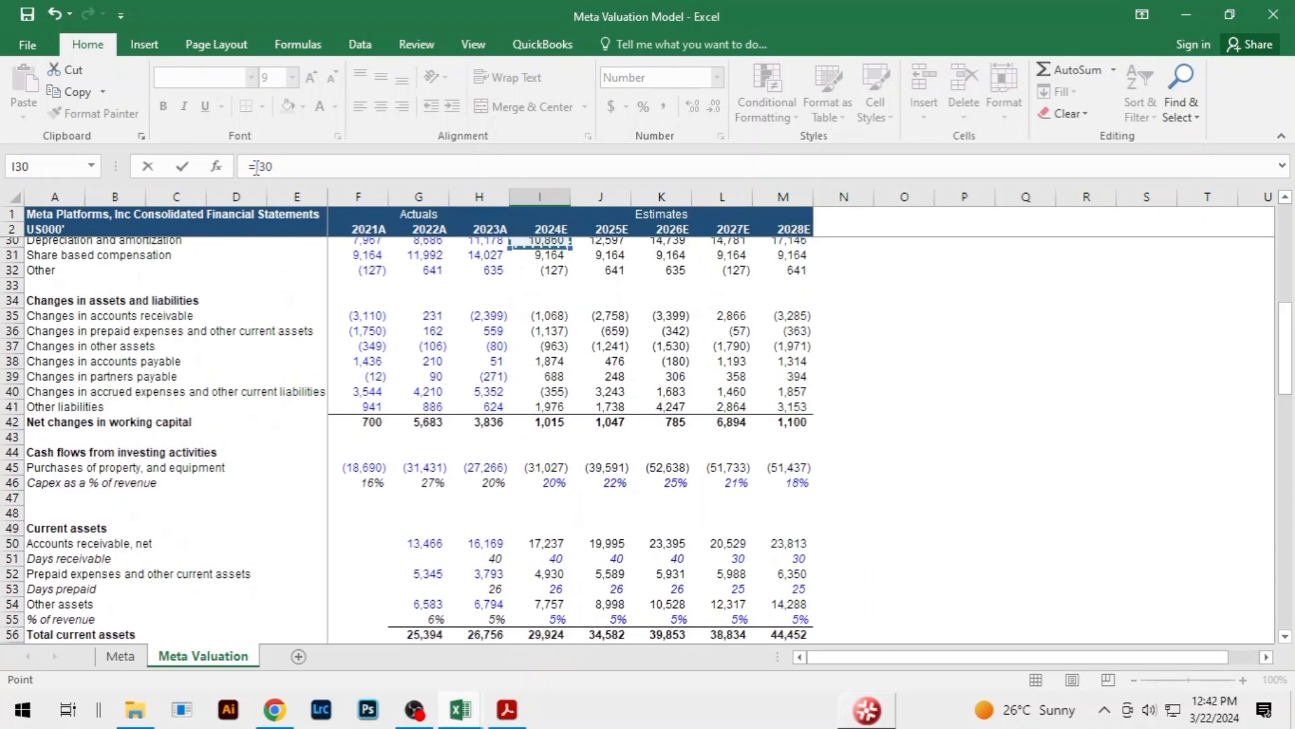
{"action": "key", "text": "Down"}
{"action": "key", "text": "Down"}
{"action": "key", "text": "Down"}
{"action": "key", "text": "Down"}
{"action": "key", "text": "ctrl+Return"}
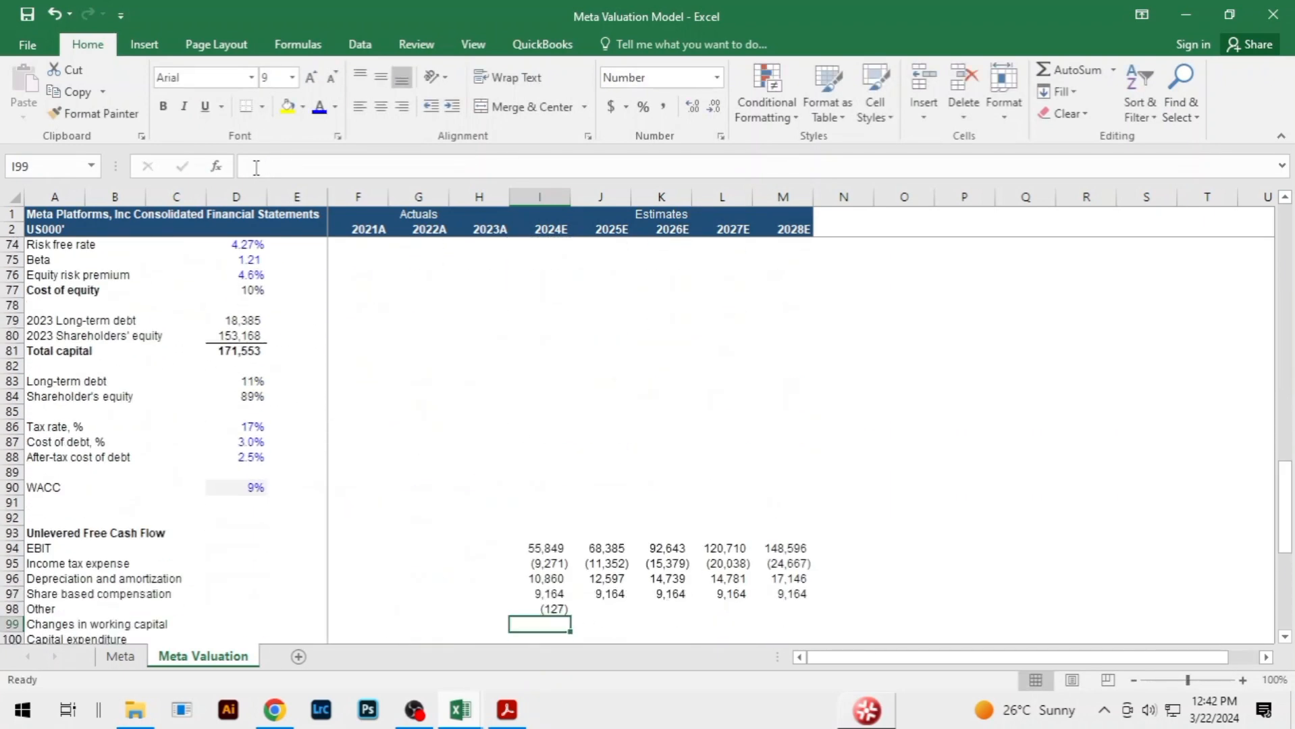
Fill the Other link across row 98 through 2028E
{"action": "key", "text": "shift+Right"}
{"action": "key", "text": "shift+Right"}
{"action": "key", "text": "shift+Right"}
{"action": "key", "text": "shift+Right"}
{"action": "key", "text": "ctrl+r"}
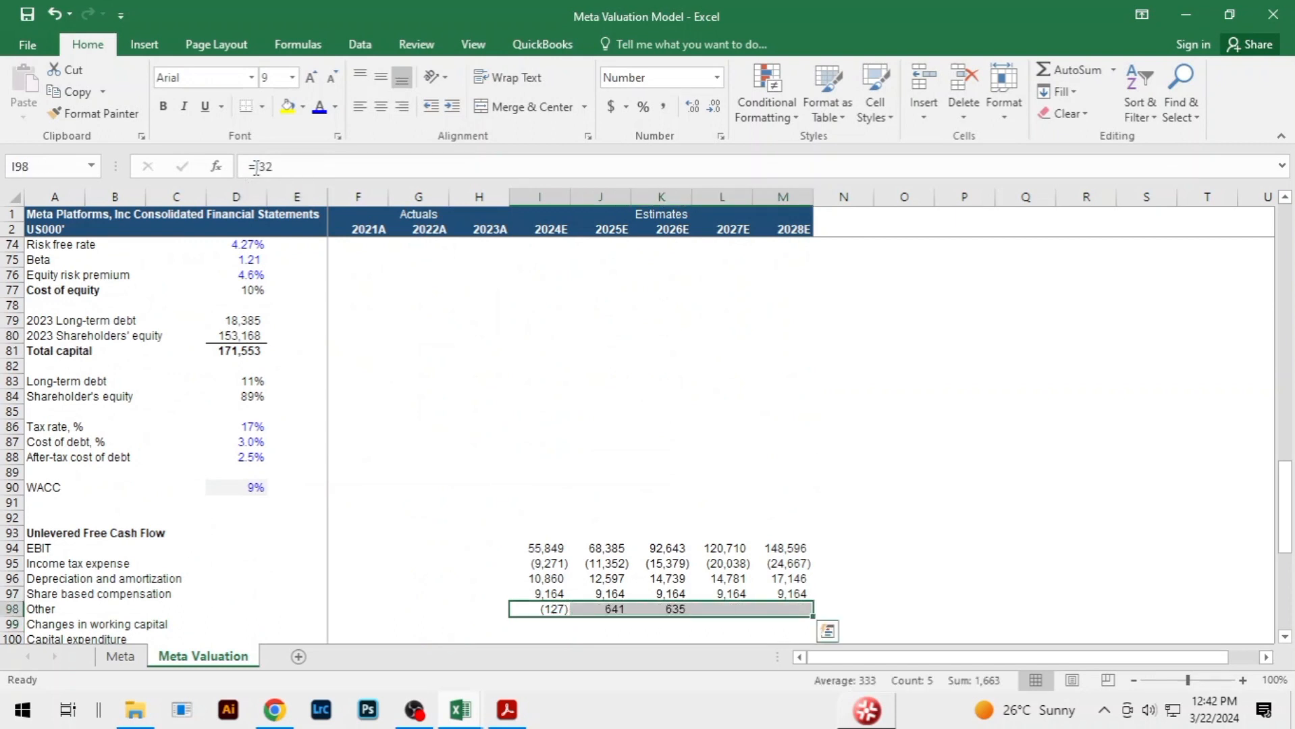
Link 2024E changes in working capital in I99 to the net changes in working capital figure in I42
{"action": "key", "text": "Down"}
{"action": "scroll", "coordinate": [256, 167], "scroll_direction": "down", "scroll_amount": 1}
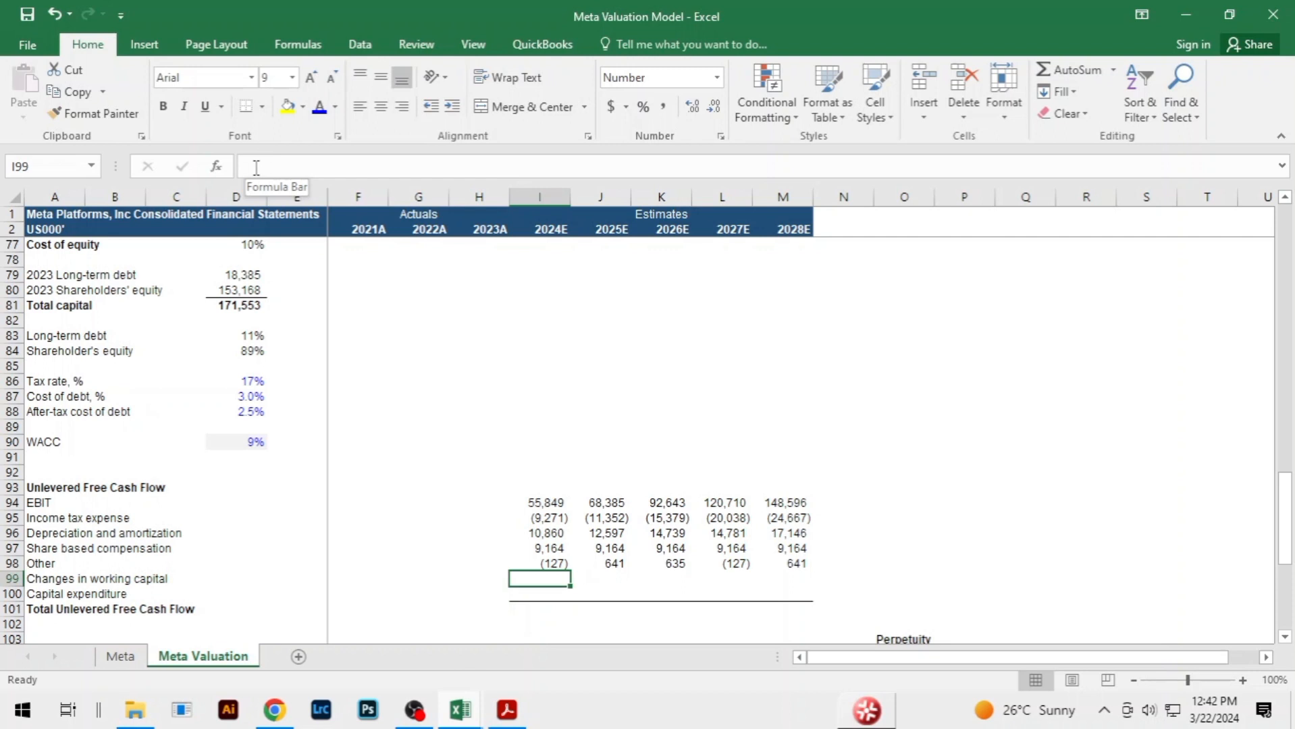
{"action": "type", "text": "="}
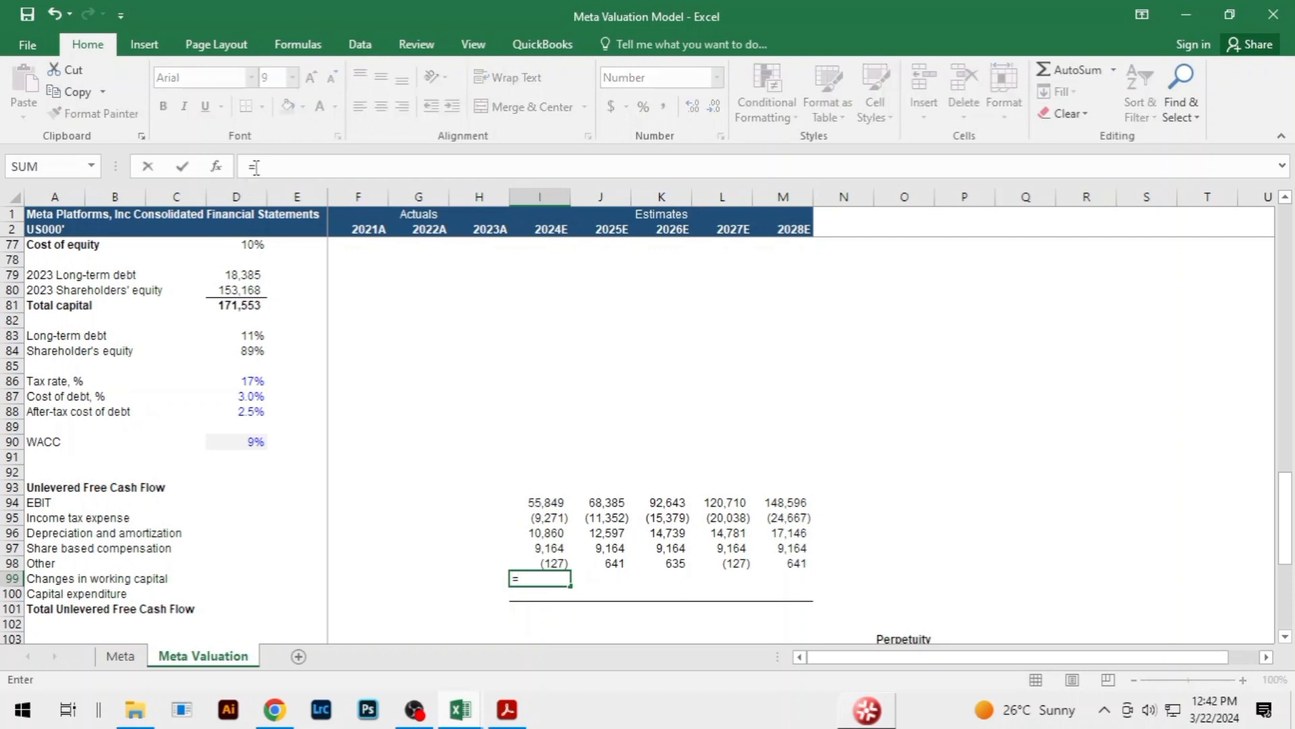
{"action": "key", "text": "Up"}
{"action": "key", "text": "Up"}
{"action": "key", "text": "Up"}
{"action": "key", "text": "Up"}
{"action": "key", "text": "Up"}
{"action": "key", "text": "Up"}
{"action": "key", "text": "Up"}
{"action": "key", "text": "Up"}
{"action": "key", "text": "Up"}
{"action": "key", "text": "Up"}
{"action": "key", "text": "Up"}
{"action": "key", "text": "Up"}
{"action": "key", "text": "Up"}
{"action": "key", "text": "Up"}
{"action": "key", "text": "Up"}
{"action": "key", "text": "Up"}
{"action": "key", "text": "Up"}
{"action": "key", "text": "Up"}
{"action": "key", "text": "Up"}
{"action": "key", "text": "Up"}
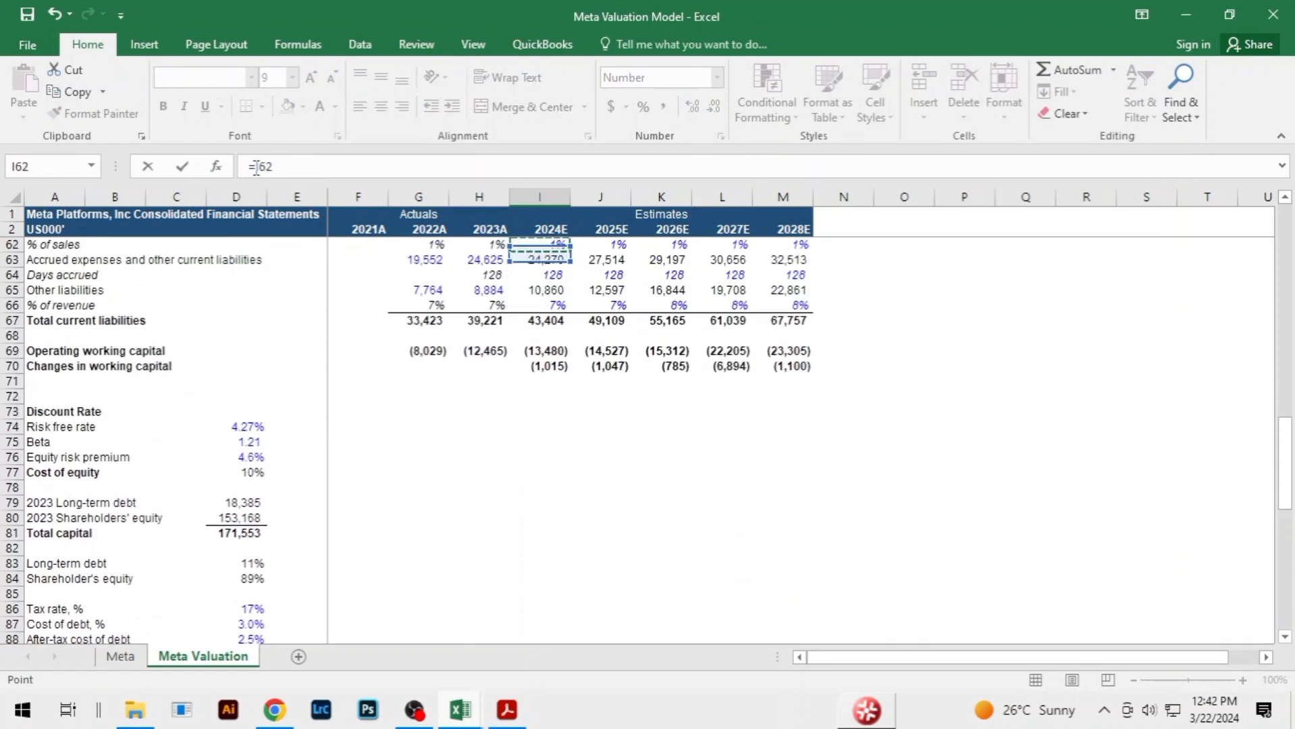
{"action": "key", "text": "Up"}
{"action": "key", "text": "Up"}
{"action": "key", "text": "Up"}
{"action": "key", "text": "Up"}
{"action": "key", "text": "Up"}
{"action": "key", "text": "Up"}
{"action": "key", "text": "Up"}
{"action": "key", "text": "Up"}
{"action": "key", "text": "Up"}
{"action": "key", "text": "Up"}
{"action": "key", "text": "Up"}
{"action": "key", "text": "Up"}
{"action": "key", "text": "Up"}
{"action": "key", "text": "Up"}
{"action": "key", "text": "Up"}
{"action": "key", "text": "Up"}
{"action": "key", "text": "Up"}
{"action": "key", "text": "Up"}
{"action": "key", "text": "Up"}
{"action": "key", "text": "Up"}
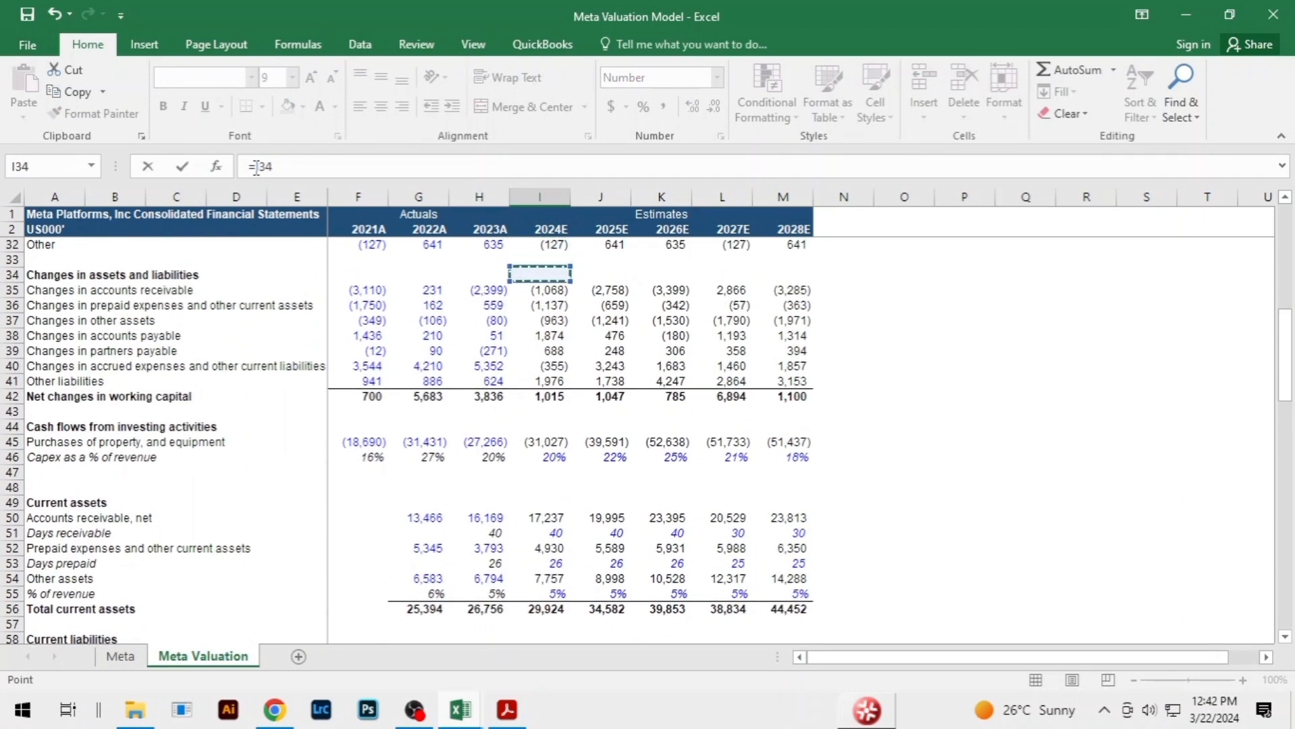
{"action": "key", "text": "Down"}
{"action": "key", "text": "Down"}
{"action": "key", "text": "Down"}
{"action": "key", "text": "Down"}
{"action": "key", "text": "Down"}
{"action": "key", "text": "Down"}
{"action": "key", "text": "Down"}
{"action": "key", "text": "Down"}
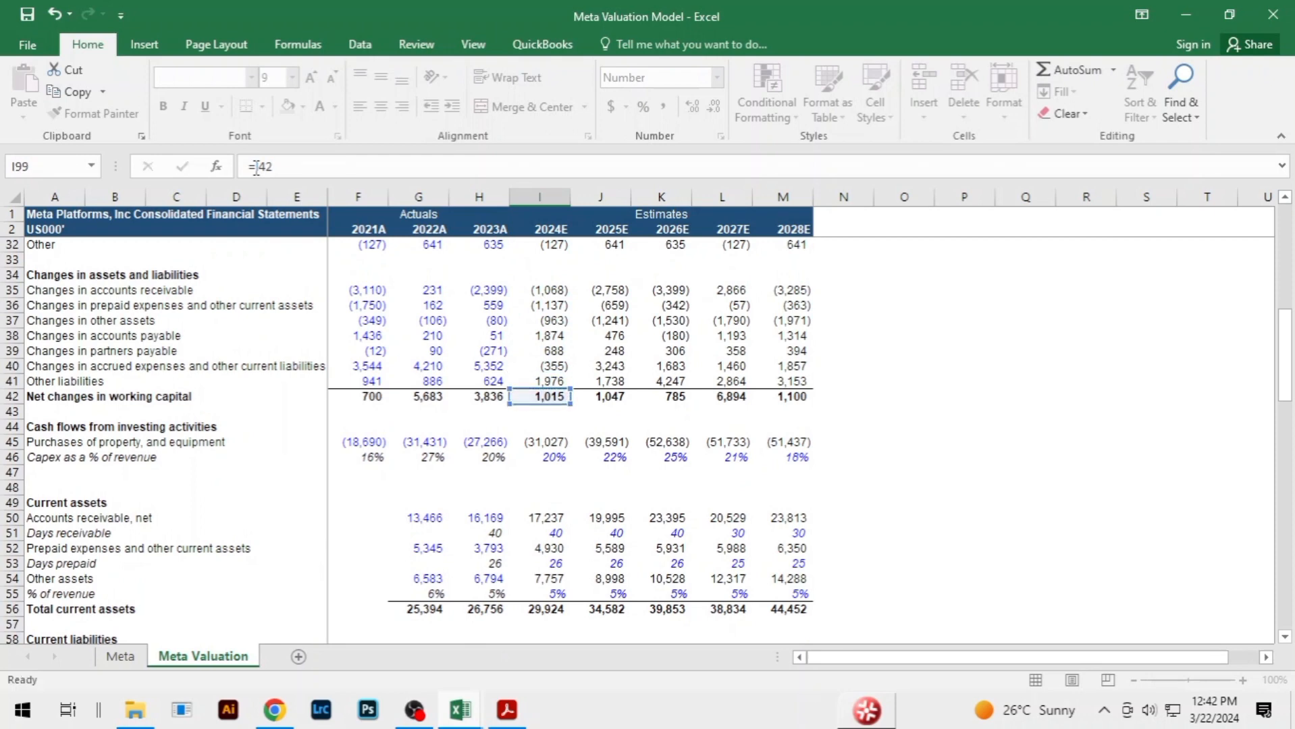
{"action": "key", "text": "ctrl+Return"}
Fill the changes in working capital link across row 99 through 2028E
{"action": "key", "text": "shift+Right"}
{"action": "key", "text": "shift+Right"}
{"action": "key", "text": "shift+Right"}
{"action": "key", "text": "shift+Right"}
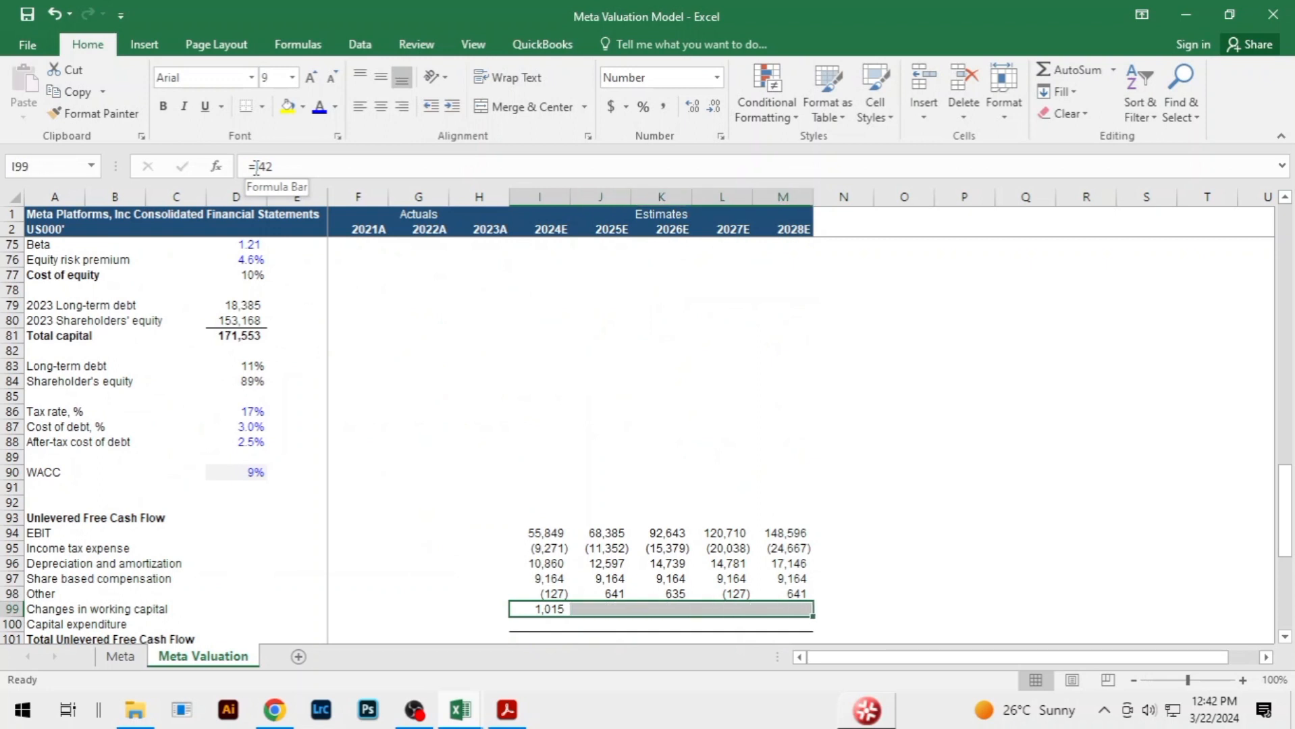
{"action": "key", "text": "ctrl+r"}
Link 2024E capital expenditure in I100 to the purchases of property and equipment figure in I45
{"action": "key", "text": "Down"}
{"action": "key", "text": "Down"}
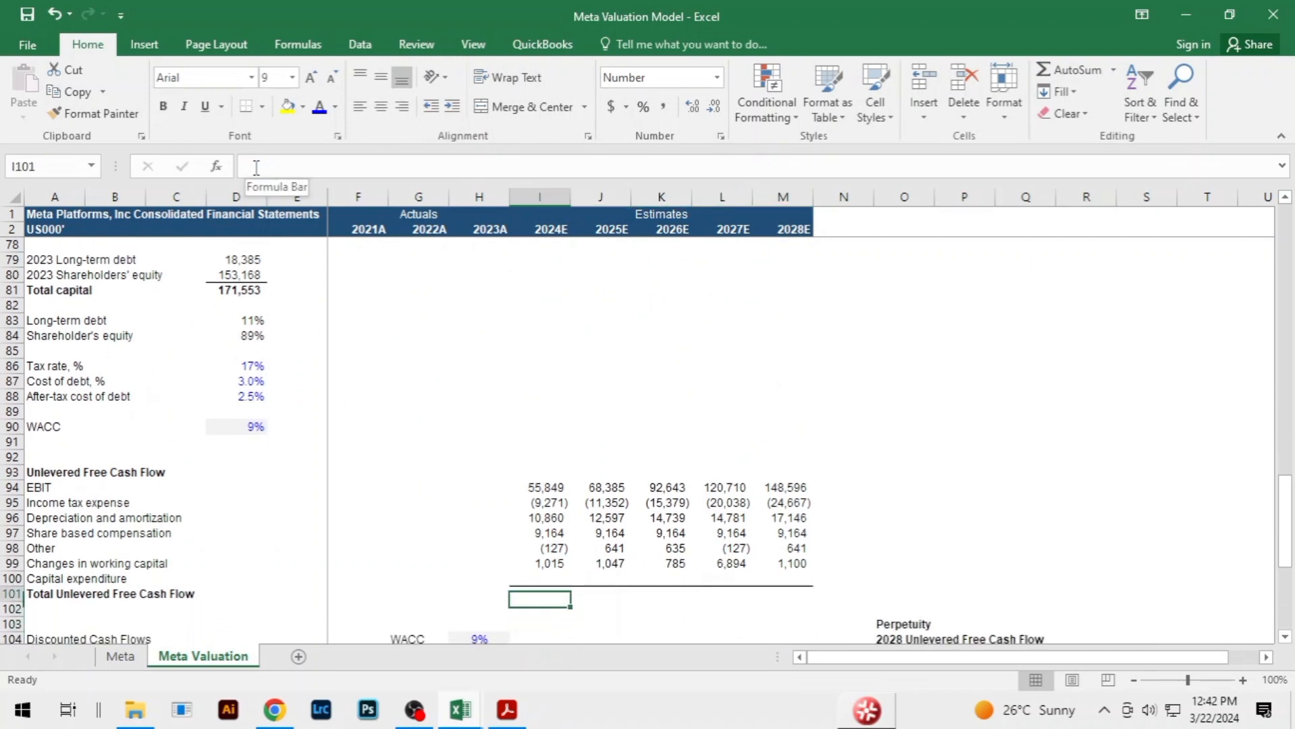
{"action": "key", "text": "Up"}
{"action": "key", "text": "Up"}
{"action": "key", "text": "Down"}
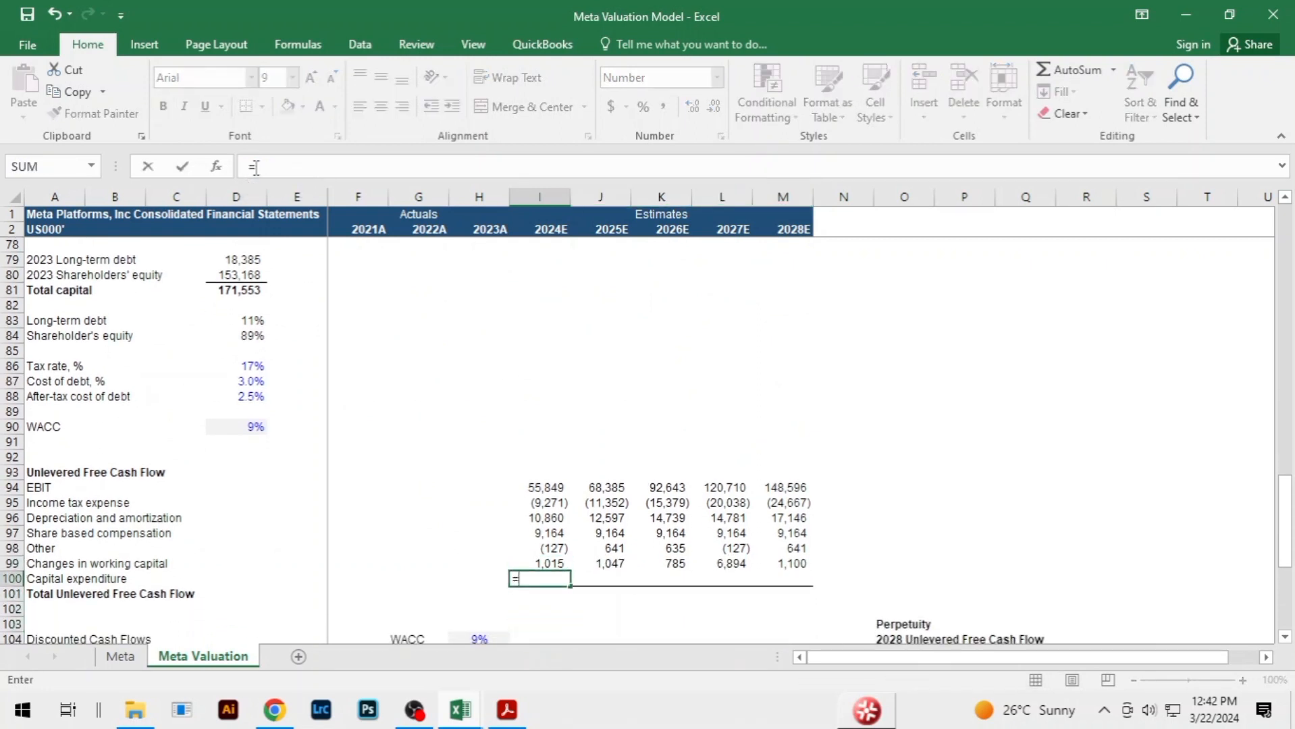
{"action": "type", "text": "="}
{"action": "key", "text": "Up"}
{"action": "key", "text": "Up"}
{"action": "key", "text": "Up"}
{"action": "key", "text": "Up"}
{"action": "key", "text": "Up"}
{"action": "key", "text": "Up"}
{"action": "key", "text": "Up"}
{"action": "key", "text": "Up"}
{"action": "key", "text": "Up"}
{"action": "key", "text": "Up"}
{"action": "key", "text": "Up"}
{"action": "key", "text": "Up"}
{"action": "key", "text": "Up"}
{"action": "key", "text": "Up"}
{"action": "key", "text": "Up"}
{"action": "key", "text": "Up"}
{"action": "key", "text": "Up"}
{"action": "key", "text": "Up"}
{"action": "key", "text": "Up"}
{"action": "key", "text": "Up"}
{"action": "key", "text": "Up"}
{"action": "key", "text": "Up"}
{"action": "key", "text": "Up"}
{"action": "key", "text": "Up"}
{"action": "key", "text": "Up"}
{"action": "key", "text": "Up"}
{"action": "key", "text": "Up"}
{"action": "key", "text": "Up"}
{"action": "key", "text": "Up"}
{"action": "key", "text": "Up"}
{"action": "key", "text": "Up"}
{"action": "key", "text": "Up"}
{"action": "key", "text": "Up"}
{"action": "key", "text": "Up"}
{"action": "key", "text": "Up"}
{"action": "key", "text": "Up"}
{"action": "key", "text": "Up"}
{"action": "key", "text": "Up"}
{"action": "key", "text": "Up"}
{"action": "key", "text": "Up"}
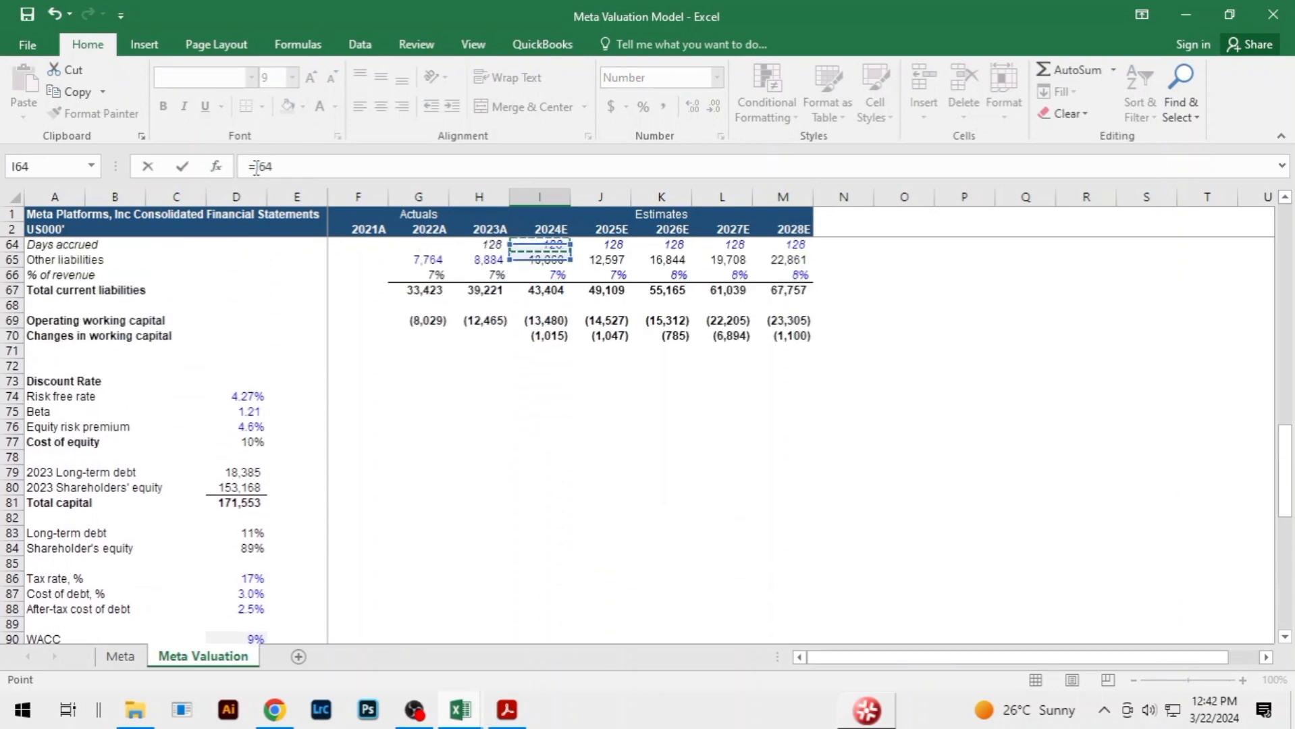
{"action": "key", "text": "Up"}
{"action": "key", "text": "Up"}
{"action": "key", "text": "Up"}
{"action": "key", "text": "Up"}
{"action": "key", "text": "Up"}
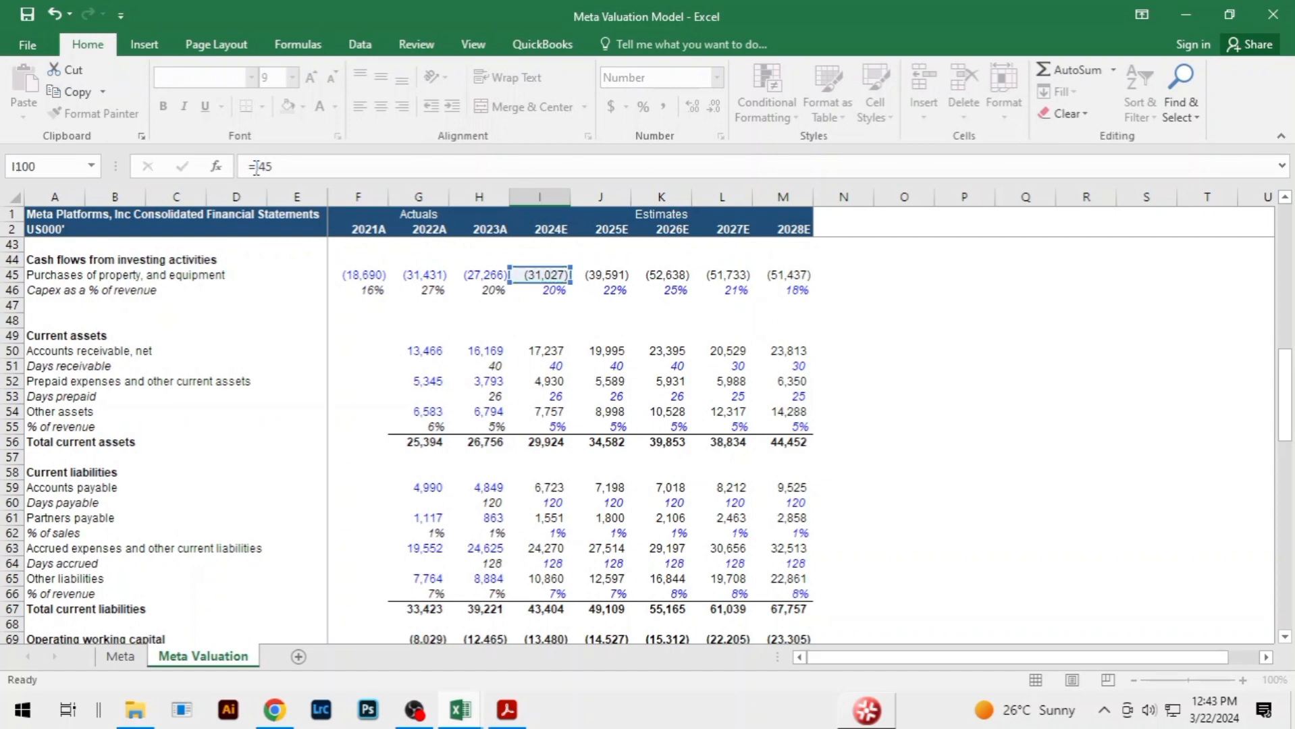
{"action": "key", "text": "ctrl+Return"}
Fill the capital expenditure link across row 100 through 2028E
{"action": "key", "text": "shift+Right"}
{"action": "key", "text": "shift+Right"}
{"action": "key", "text": "shift+Right"}
{"action": "key", "text": "shift+Right"}
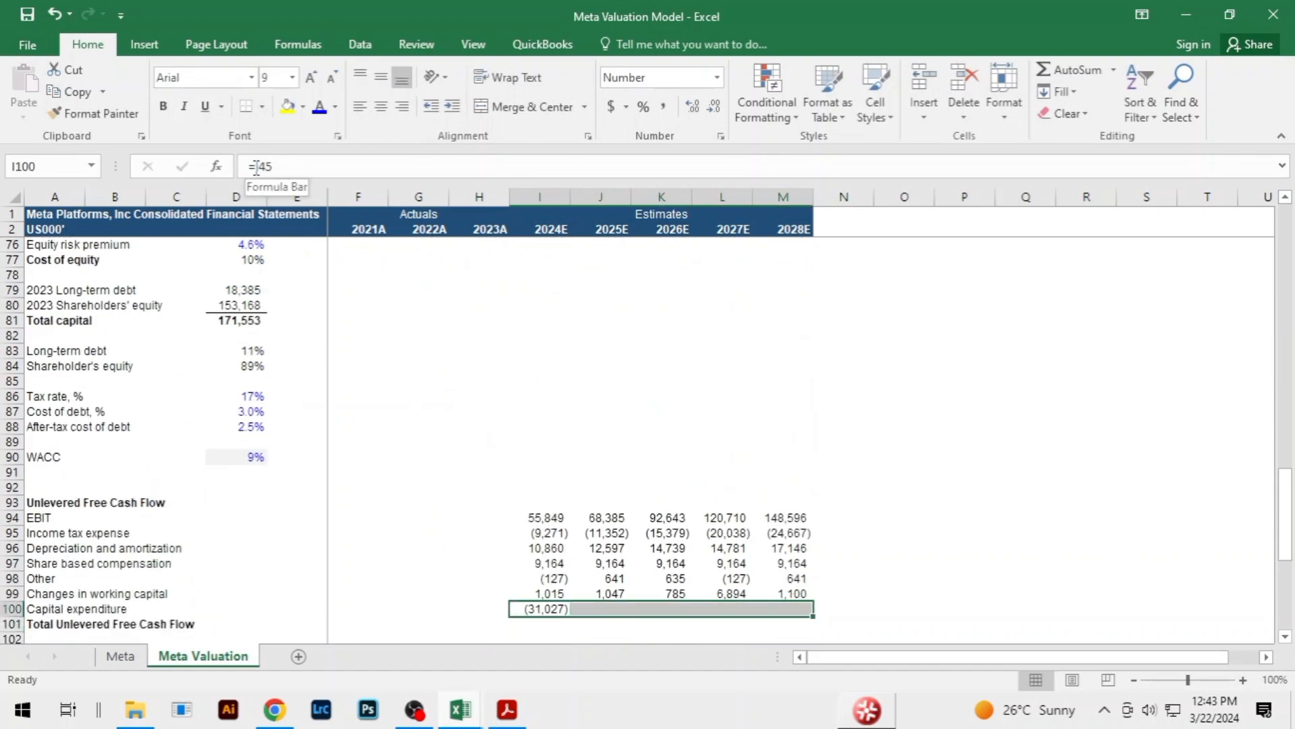
{"action": "key", "text": "ctrl+r"}
Review the discount rate, working capital and current liabilities sections above the unlevered free cash flow block
{"action": "key", "text": "Up"}
{"action": "key", "text": "Up"}
{"action": "key", "text": "Up"}
{"action": "key", "text": "Up"}
{"action": "key", "text": "Up"}
{"action": "key", "text": "Up"}
{"action": "key", "text": "Up"}
{"action": "key", "text": "Up"}
{"action": "key", "text": "Up"}
{"action": "key", "text": "Up"}
{"action": "key", "text": "Up"}
{"action": "key", "text": "Up"}
{"action": "key", "text": "Up"}
{"action": "key", "text": "Up"}
{"action": "key", "text": "Up"}
{"action": "key", "text": "Up"}
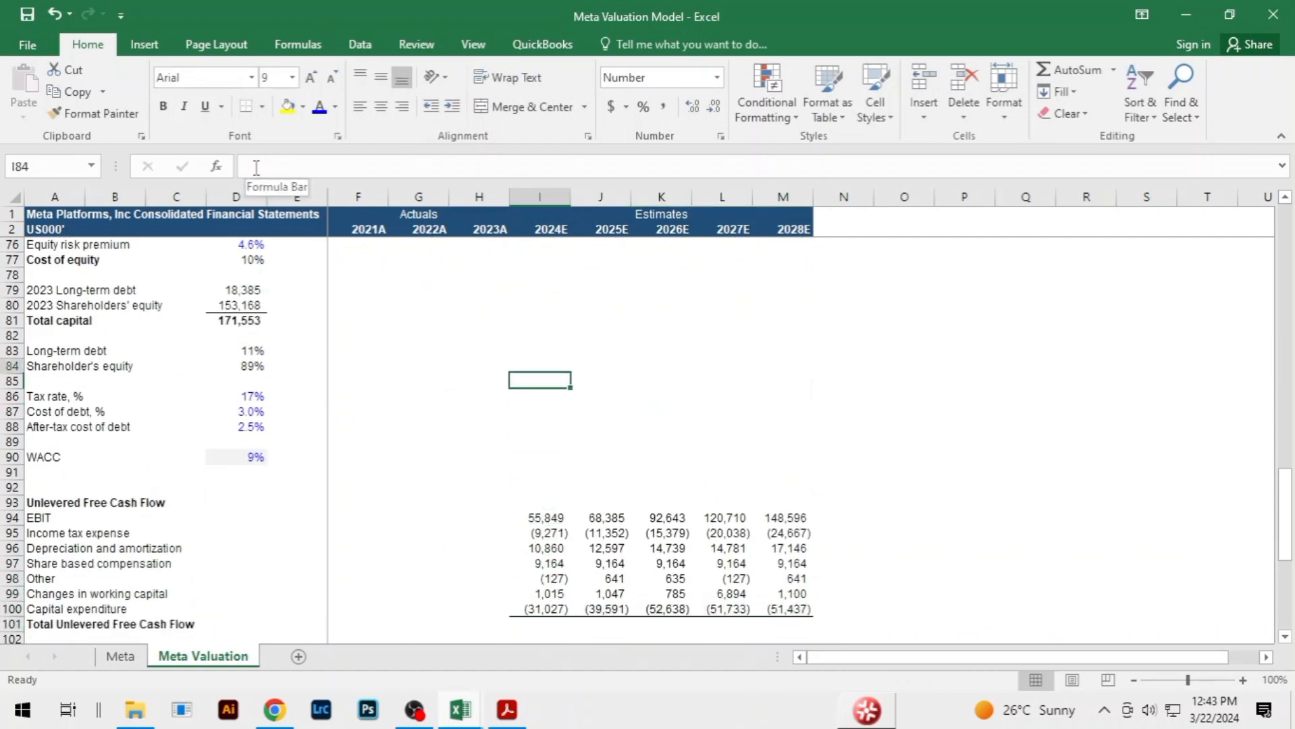
{"action": "key", "text": "Up"}
{"action": "key", "text": "Up"}
{"action": "key", "text": "Up"}
{"action": "key", "text": "Up"}
{"action": "key", "text": "Up"}
{"action": "key", "text": "Up"}
{"action": "key", "text": "Up"}
{"action": "key", "text": "Up"}
{"action": "key", "text": "Up"}
{"action": "key", "text": "Up"}
{"action": "key", "text": "Up"}
{"action": "key", "text": "Up"}
{"action": "key", "text": "Up"}
{"action": "key", "text": "Up"}
{"action": "key", "text": "Up"}
{"action": "key", "text": "Up"}
{"action": "key", "text": "Up"}
{"action": "key", "text": "Up"}
{"action": "key", "text": "Up"}
{"action": "key", "text": "Up"}
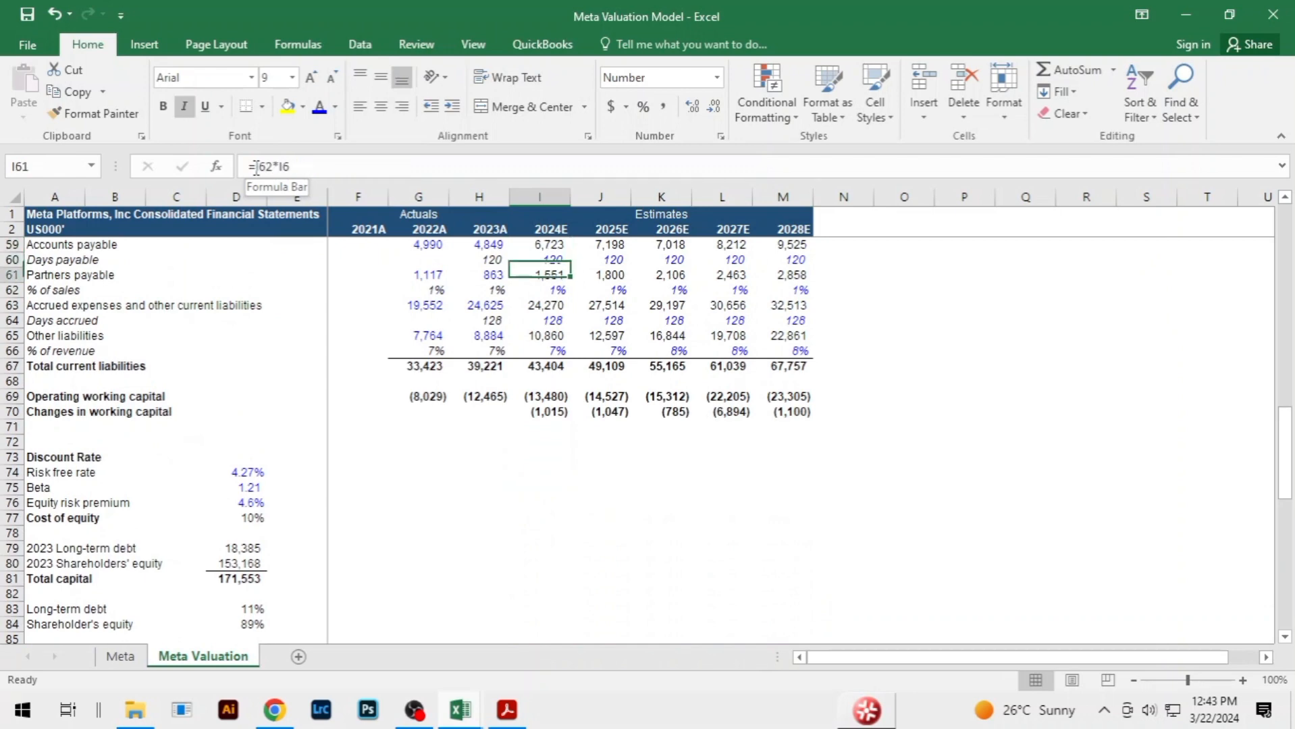
{"action": "key", "text": "Down"}
{"action": "key", "text": "Down"}
{"action": "key", "text": "Down"}
{"action": "key", "text": "Down"}
{"action": "key", "text": "Down"}
{"action": "key", "text": "Down"}
{"action": "key", "text": "Down"}
{"action": "key", "text": "Down"}
{"action": "key", "text": "Down"}
{"action": "key", "text": "Down"}
{"action": "key", "text": "Down"}
{"action": "key", "text": "Down"}
{"action": "key", "text": "Down"}
{"action": "key", "text": "Down"}
{"action": "key", "text": "Down"}
{"action": "key", "text": "Down"}
{"action": "key", "text": "Down"}
{"action": "key", "text": "Down"}
{"action": "key", "text": "Down"}
{"action": "key", "text": "Down"}
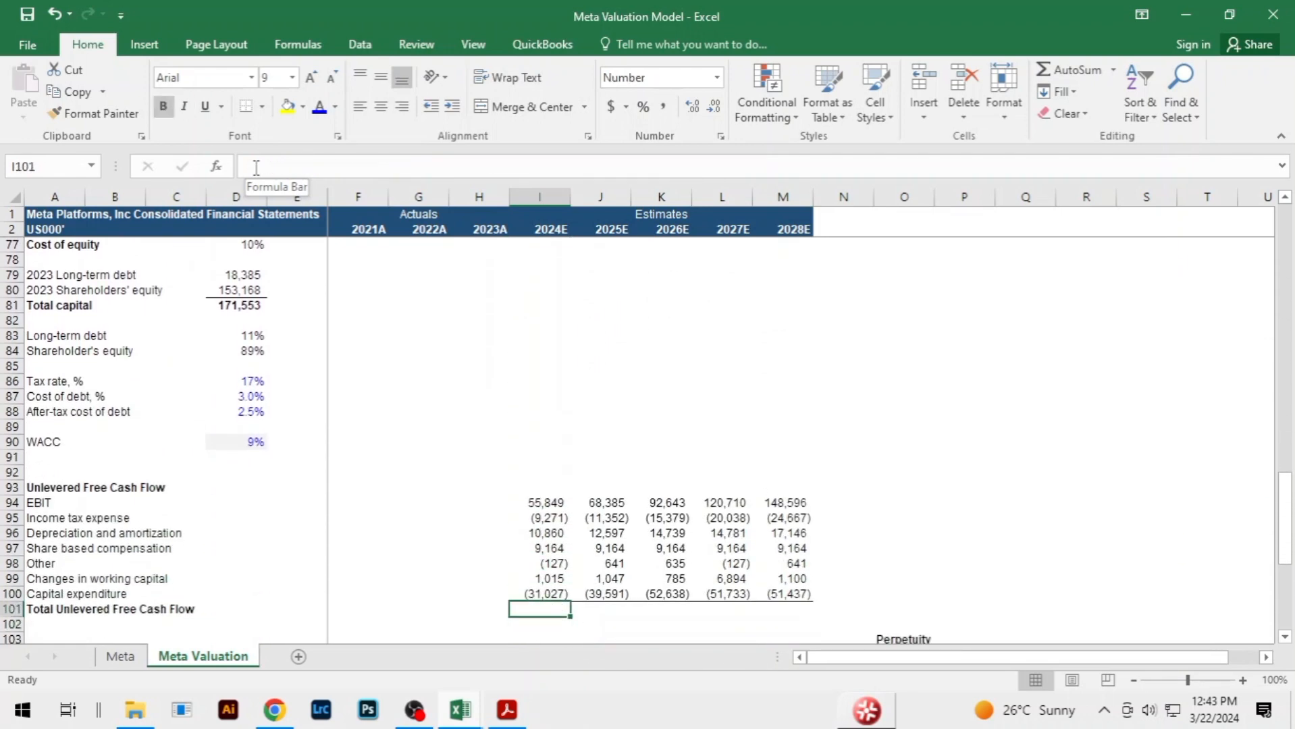
Total 2024E unlevered free cash flow in I101 by summing I94:I100, and fill the formula across row 101 through 2028E
{"action": "key", "text": "alt+equal"}
{"action": "key", "text": "Return"}
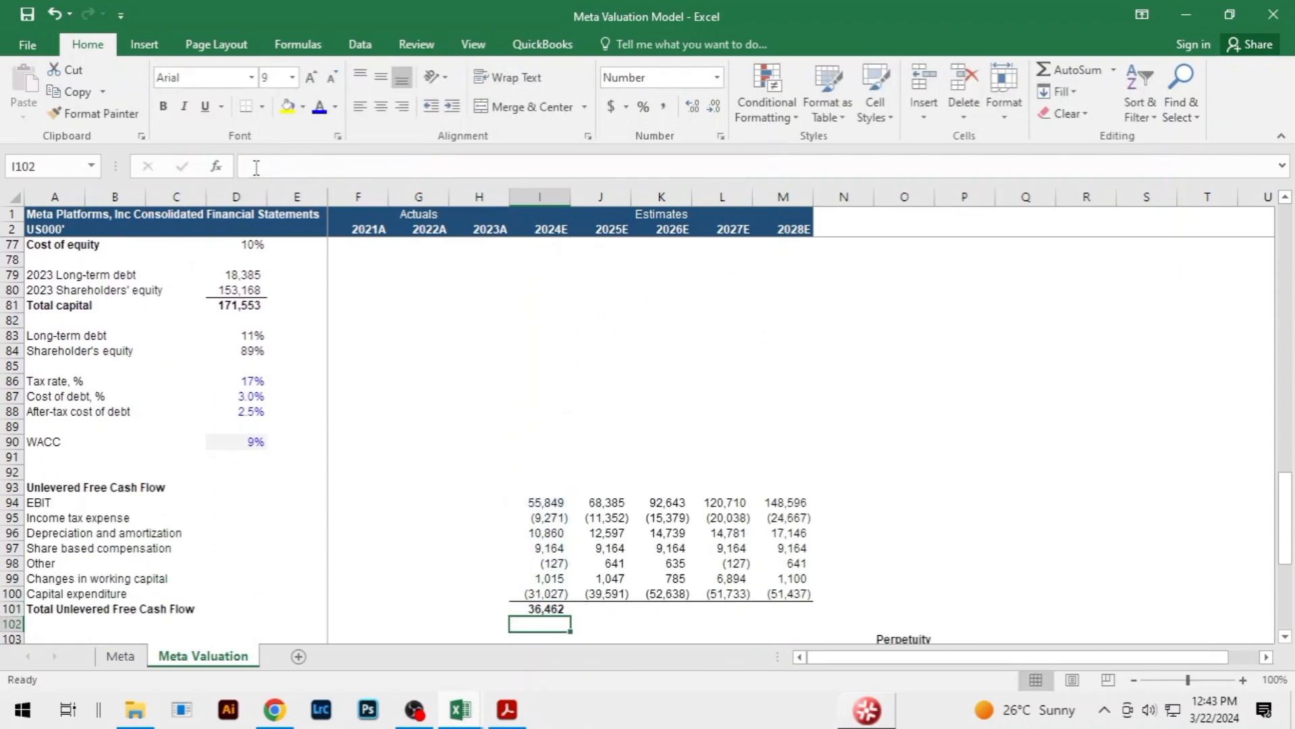
{"action": "key", "text": "Up"}
{"action": "key", "text": "shift+Right"}
{"action": "key", "text": "shift+Right"}
{"action": "key", "text": "shift+Right"}
{"action": "key", "text": "shift+Right"}
{"action": "key", "text": "ctrl+r"}
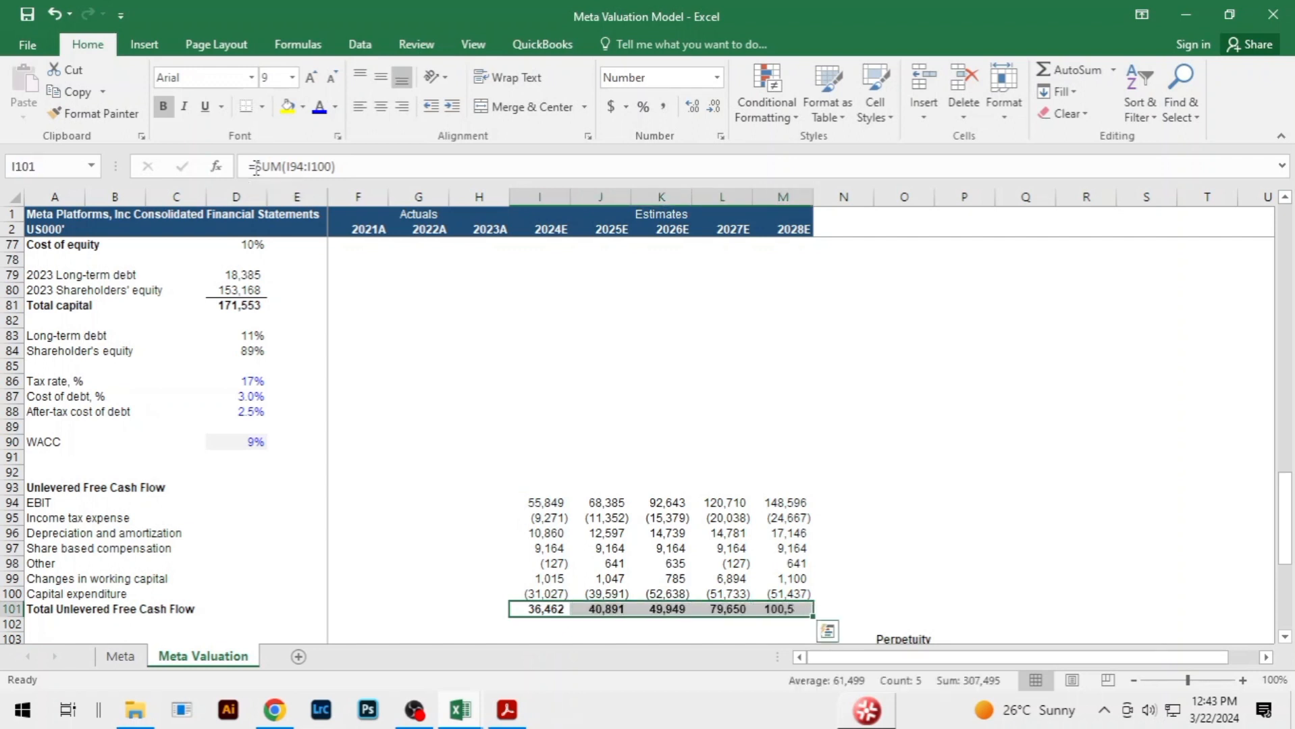
Look over the discounted cash flow, perpetuity and enterprise value sections below the unlevered free cash flow total
{"action": "key", "text": "Down"}
{"action": "key", "text": "Down"}
{"action": "key", "text": "Down"}
{"action": "key", "text": "Down"}
{"action": "key", "text": "Down"}
{"action": "key", "text": "Down"}
{"action": "key", "text": "Down"}
{"action": "key", "text": "Down"}
{"action": "key", "text": "Down"}
{"action": "key", "text": "Up"}
{"action": "key", "text": "Up"}
{"action": "key", "text": "Up"}
{"action": "key", "text": "Up"}
{"action": "key", "text": "Up"}
{"action": "key", "text": "Up"}
{"action": "key", "text": "Up"}
{"action": "key", "text": "Up"}
{"action": "key", "text": "Up"}
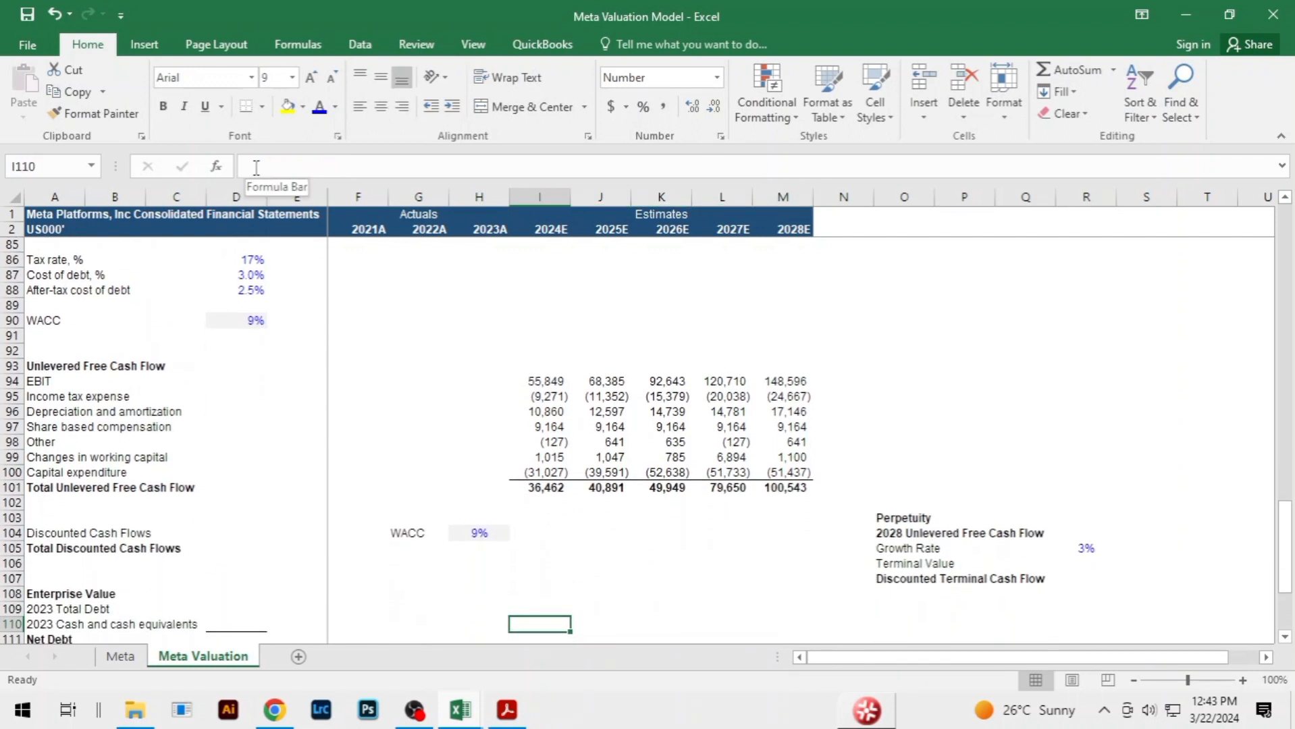
{"action": "key", "text": "Up"}
{"action": "key", "text": "Up"}
{"action": "key", "text": "Up"}
{"action": "key", "text": "Up"}
{"action": "key", "text": "Up"}
{"action": "key", "text": "Up"}
{"action": "key", "text": "Up"}
{"action": "key", "text": "Up"}
{"action": "key", "text": "Up"}
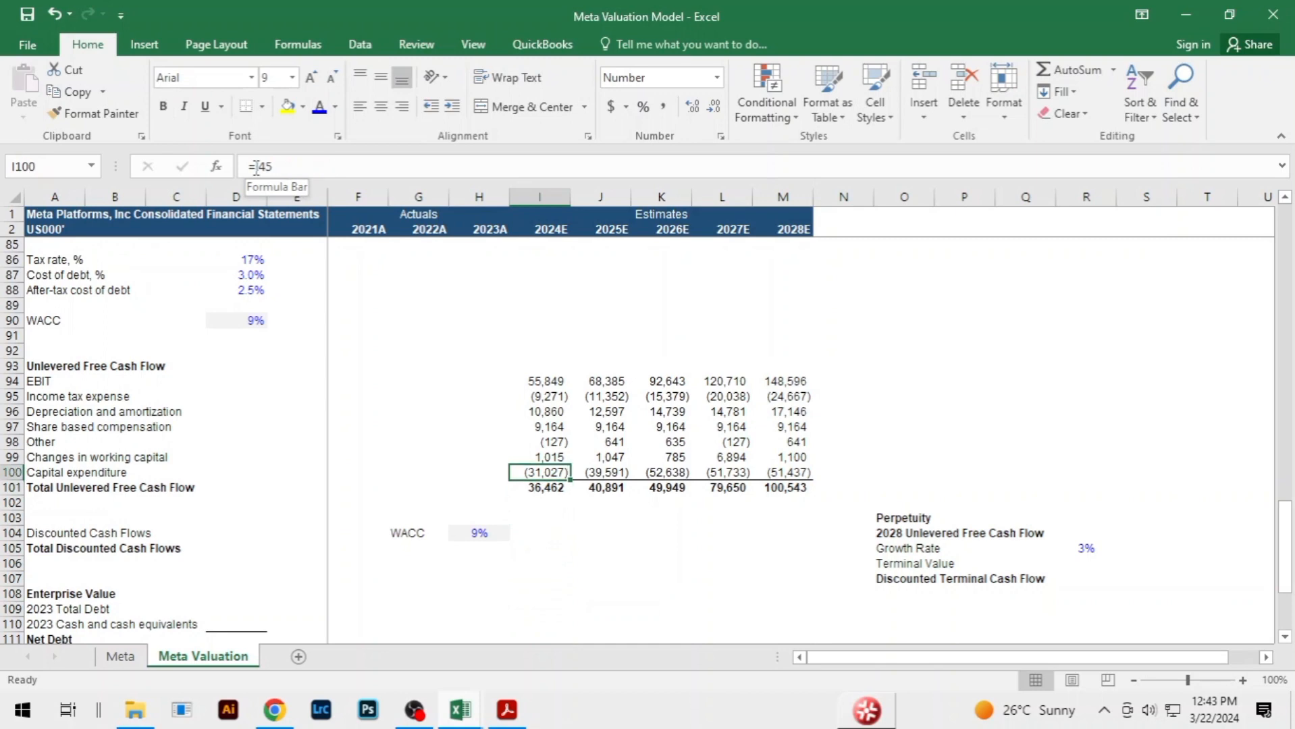
Check the rows from capital expenditure down to the estimated equity value and share price lines of the valuation
{"action": "key", "text": "Down"}
{"action": "key", "text": "Down"}
{"action": "key", "text": "Down"}
{"action": "key", "text": "Down"}
{"action": "key", "text": "Down"}
{"action": "key", "text": "Down"}
{"action": "key", "text": "Down"}
{"action": "key", "text": "Down"}
{"action": "key", "text": "Up"}
{"action": "key", "text": "Down"}
{"action": "key", "text": "Down"}
{"action": "key", "text": "Down"}
{"action": "key", "text": "Down"}
{"action": "key", "text": "Down"}
{"action": "key", "text": "Down"}
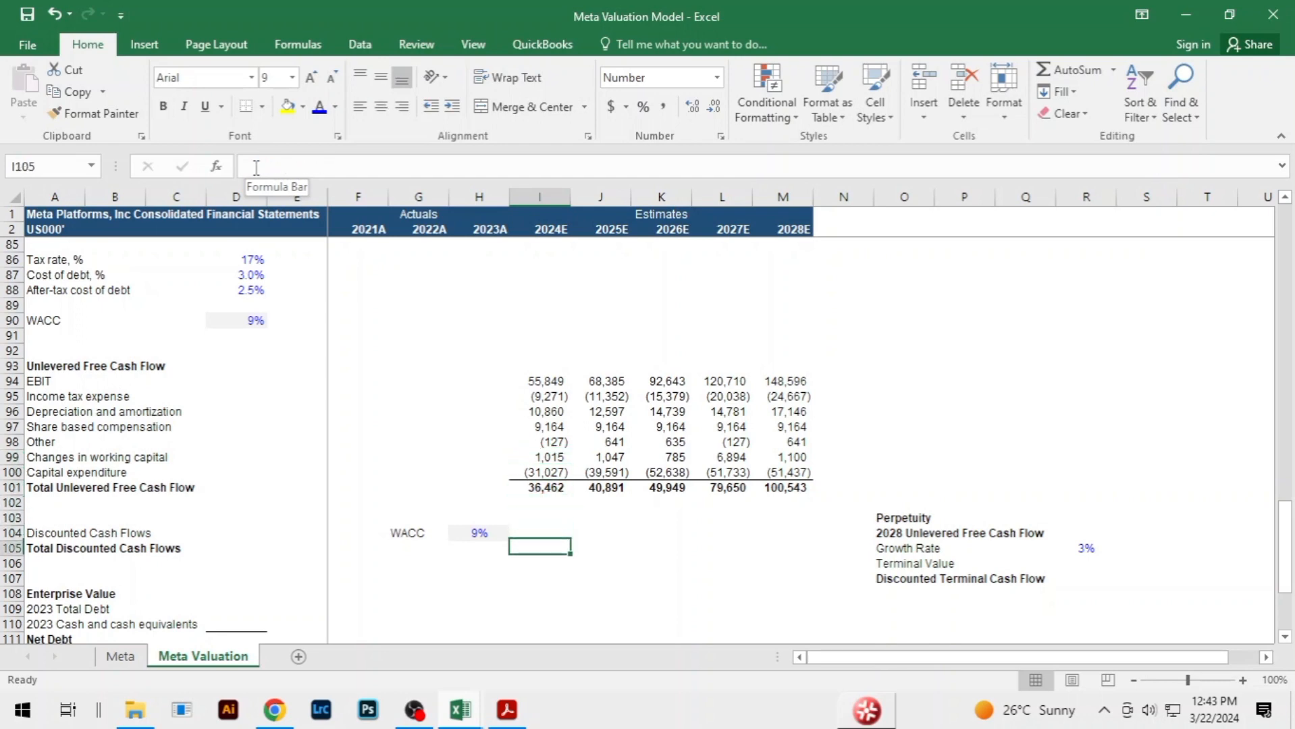
{"action": "key", "text": "Down"}
{"action": "key", "text": "Down"}
{"action": "key", "text": "Down"}
{"action": "key", "text": "Down"}
{"action": "key", "text": "Down"}
{"action": "key", "text": "Down"}
{"action": "key", "text": "Down"}
{"action": "key", "text": "Down"}
{"action": "key", "text": "Down"}
{"action": "key", "text": "Down"}
{"action": "key", "text": "Down"}
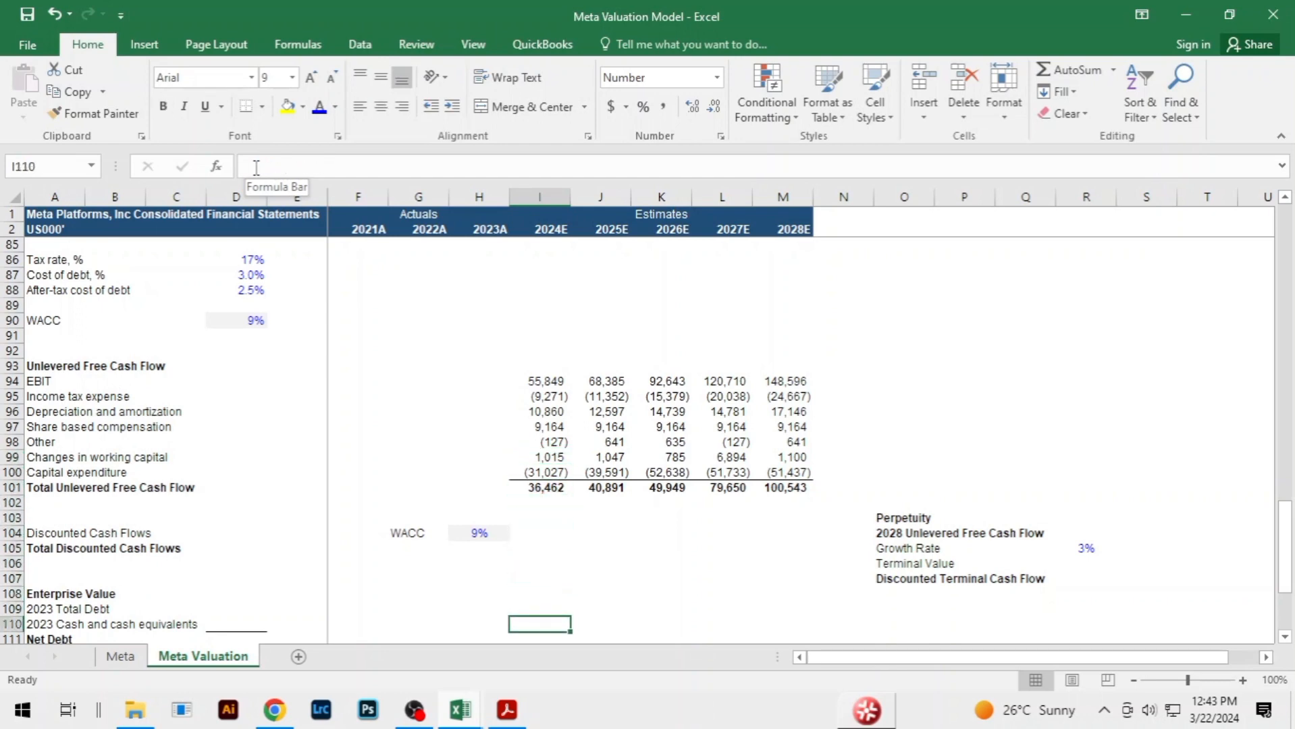
{"action": "key", "text": "Up"}
{"action": "key", "text": "Up"}
{"action": "key", "text": "Up"}
{"action": "key", "text": "Up"}
{"action": "key", "text": "Up"}
{"action": "key", "text": "Up"}
{"action": "key", "text": "Up"}
{"action": "key", "text": "Up"}
{"action": "key", "text": "Up"}
{"action": "key", "text": "Up"}
{"action": "key", "text": "Up"}
{"action": "key", "text": "Up"}
{"action": "key", "text": "Up"}
{"action": "key", "text": "Up"}
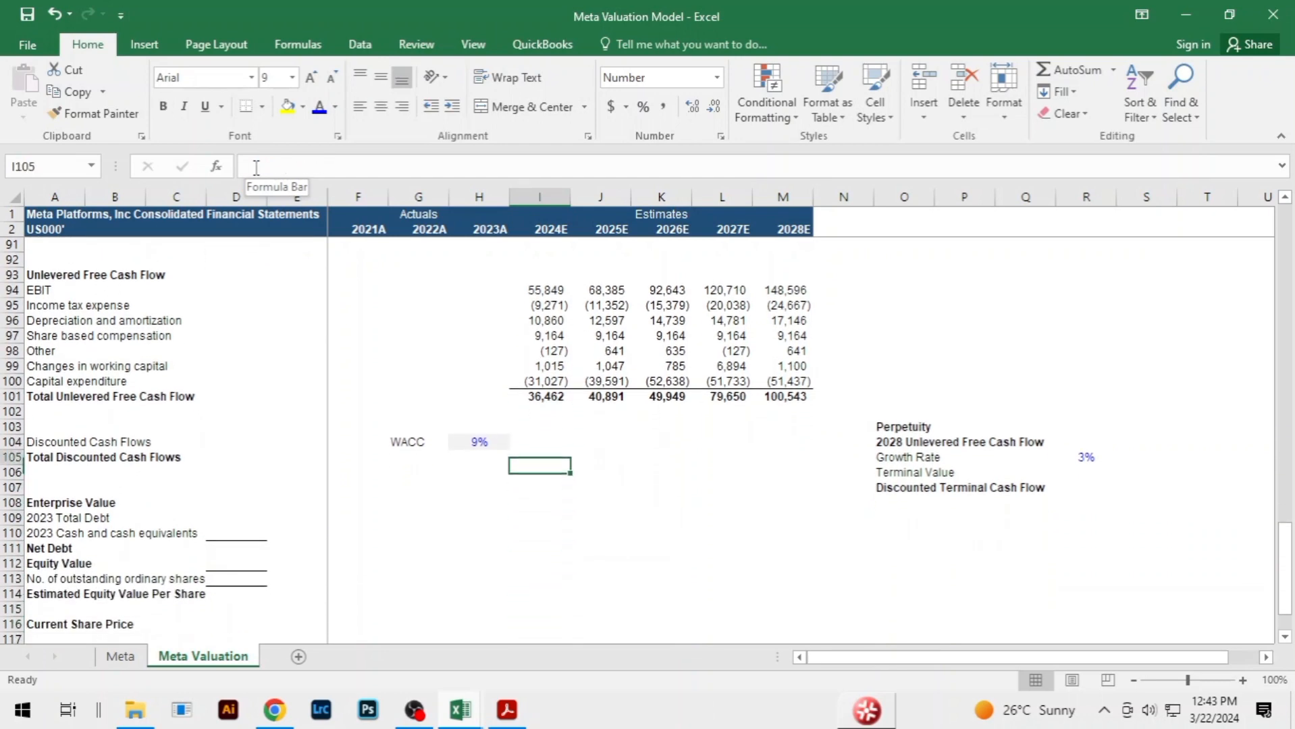
Number the discount periods in row 103 with 1 in I103 and =I103+1 in J103, filling the formula through M103
{"action": "key", "text": "Down"}
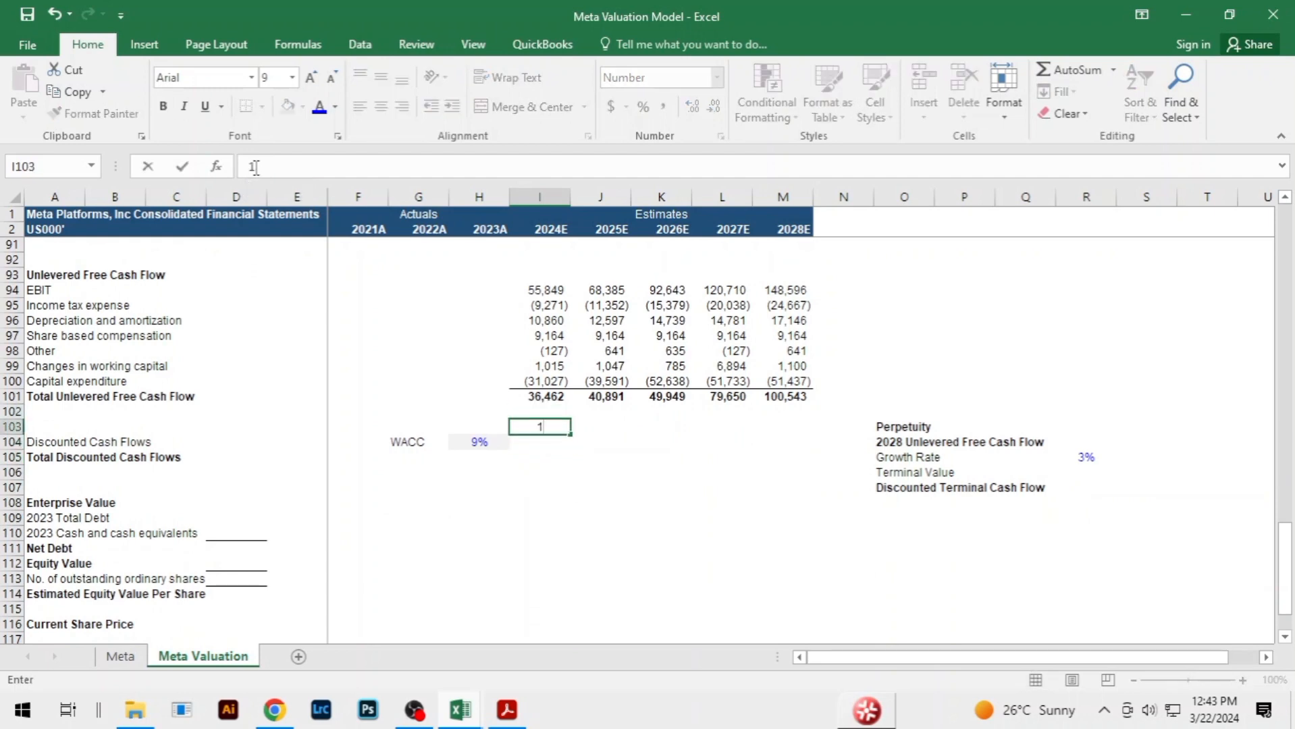
{"action": "type", "text": "1"}
{"action": "key", "text": "Tab"}
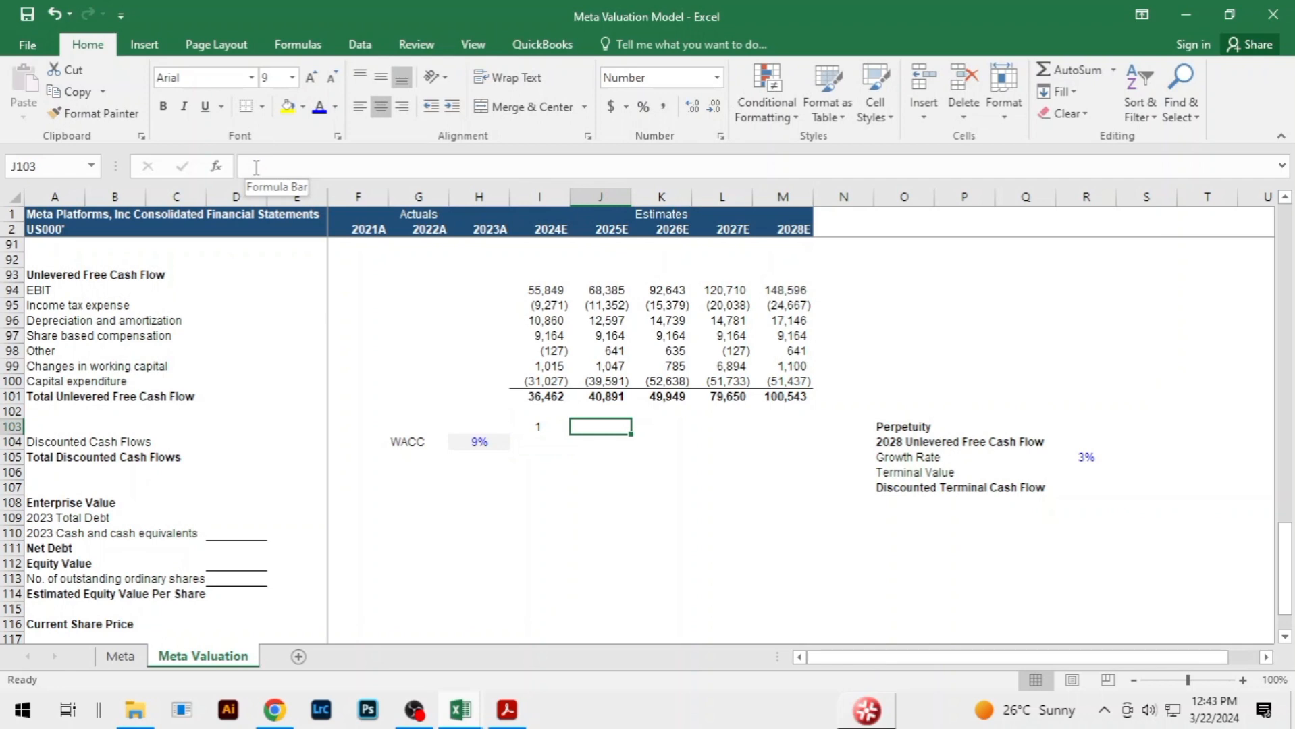
{"action": "type", "text": "="}
{"action": "key", "text": "Left"}
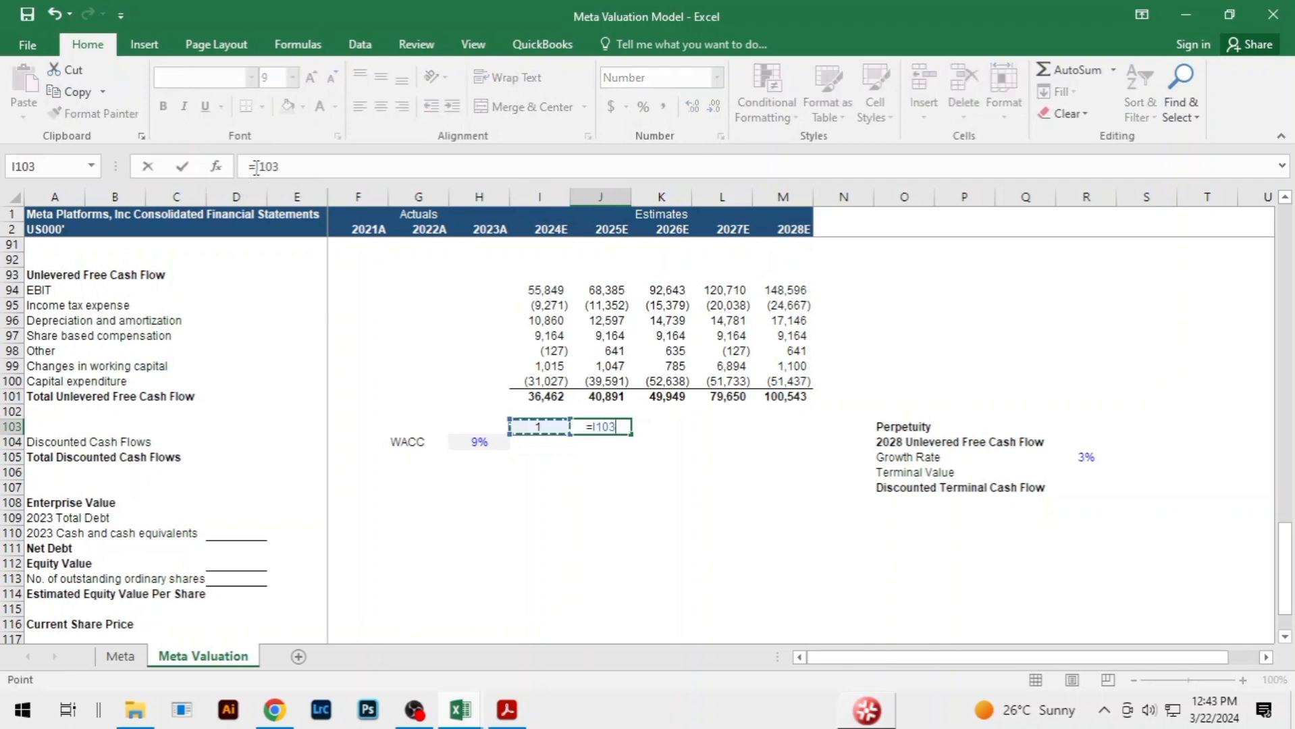
{"action": "type", "text": "+1"}
{"action": "key", "text": "Return"}
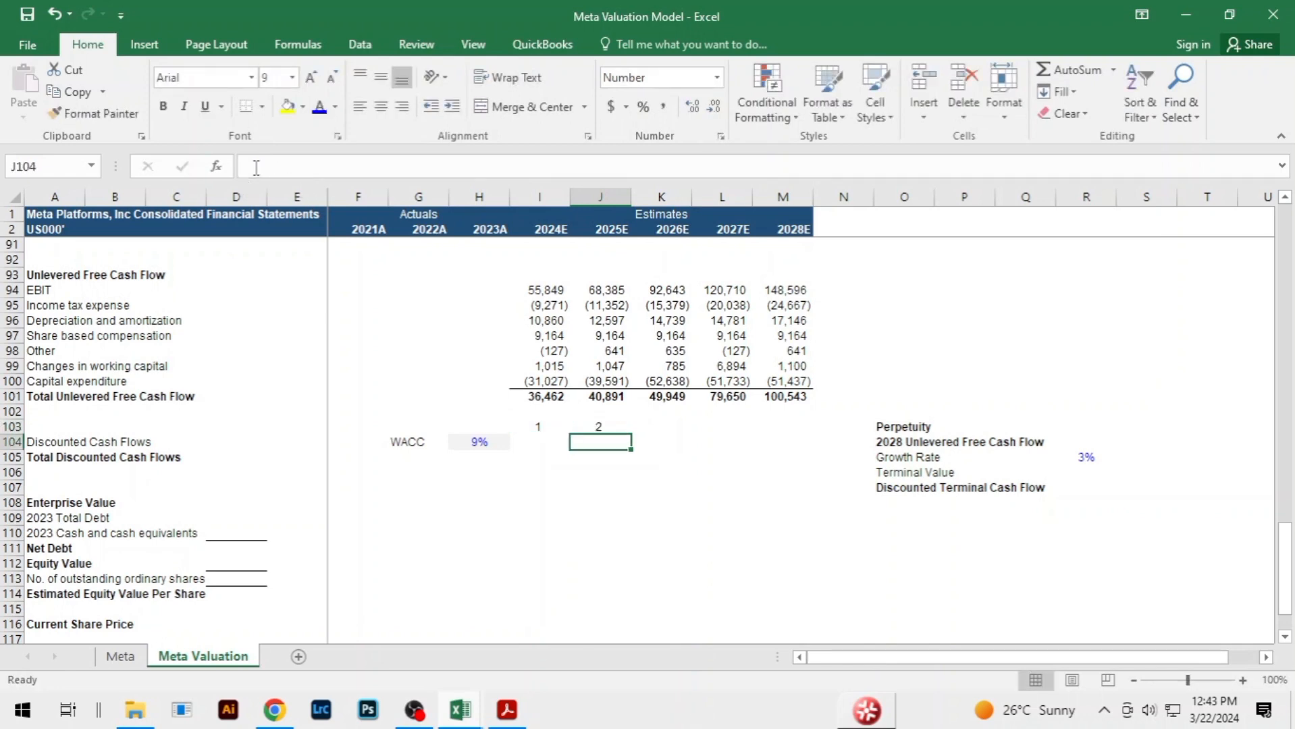
{"action": "key", "text": "Up"}
{"action": "key", "text": "shift+Right"}
{"action": "key", "text": "shift+Right"}
{"action": "key", "text": "shift+Right"}
{"action": "key", "text": "ctrl+r"}
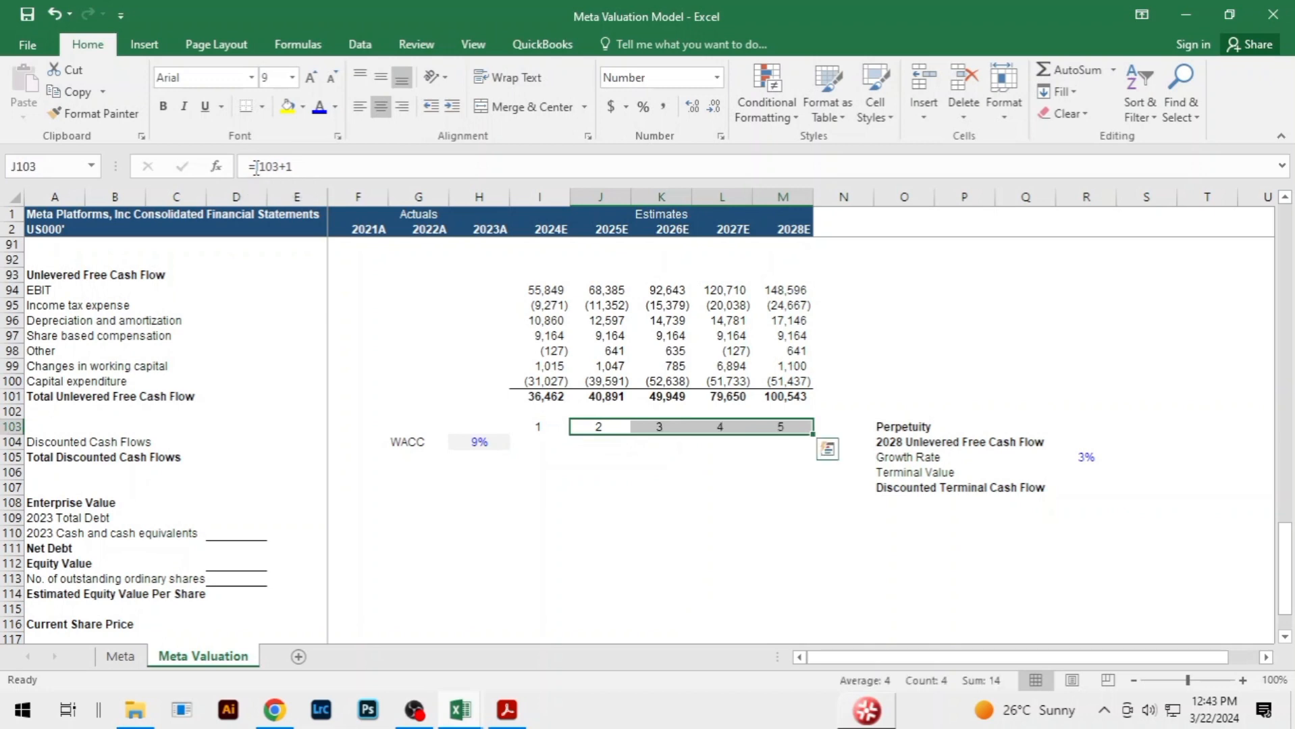
Link the perpetuity section's 2028 Unlevered Free Cash Flow in R104 to the 2028E total in M101
{"action": "key", "text": "Down"}
{"action": "key", "text": "Down"}
{"action": "key", "text": "Down"}
{"action": "key", "text": "Down"}
{"action": "key", "text": "Up"}
{"action": "key", "text": "Left"}
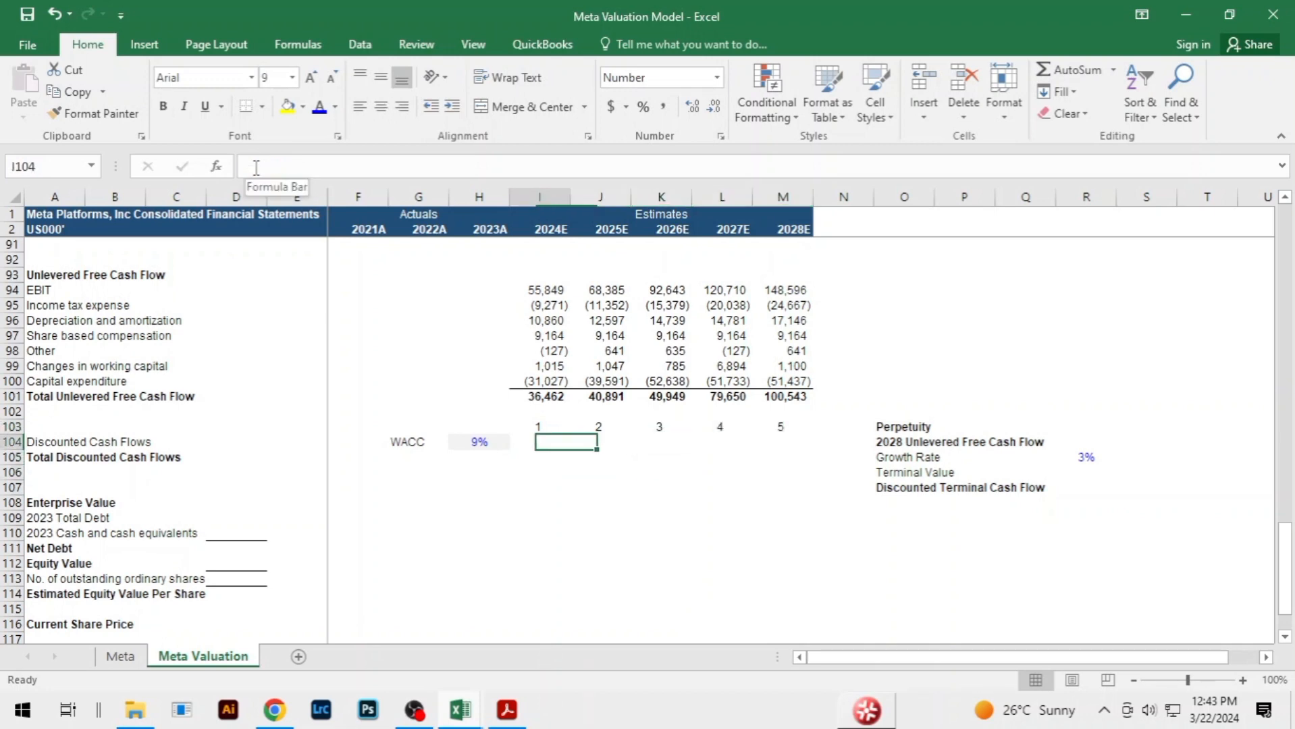
{"action": "key", "text": "Right"}
{"action": "key", "text": "Right"}
{"action": "key", "text": "Right"}
{"action": "key", "text": "Right"}
{"action": "key", "text": "Right"}
{"action": "key", "text": "Right"}
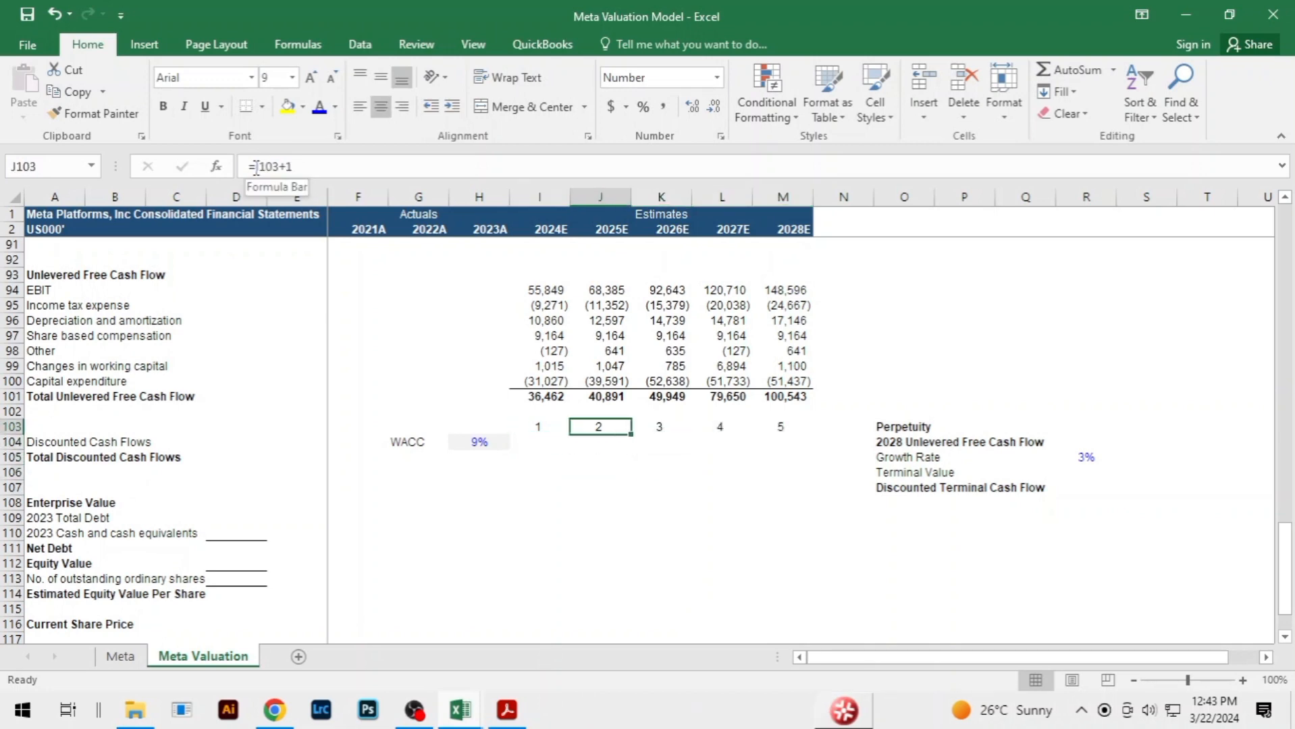
{"action": "key", "text": "Right"}
{"action": "key", "text": "Right"}
{"action": "key", "text": "Right"}
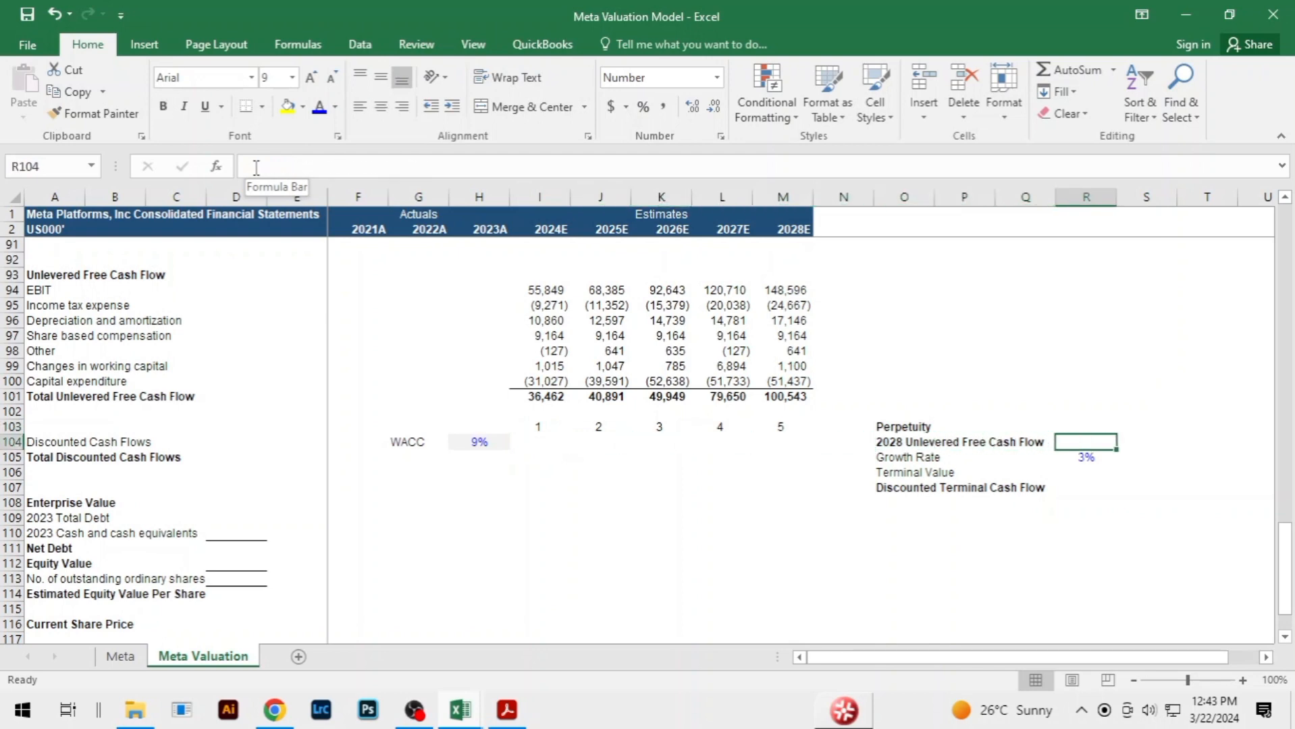
{"action": "type", "text": "="}
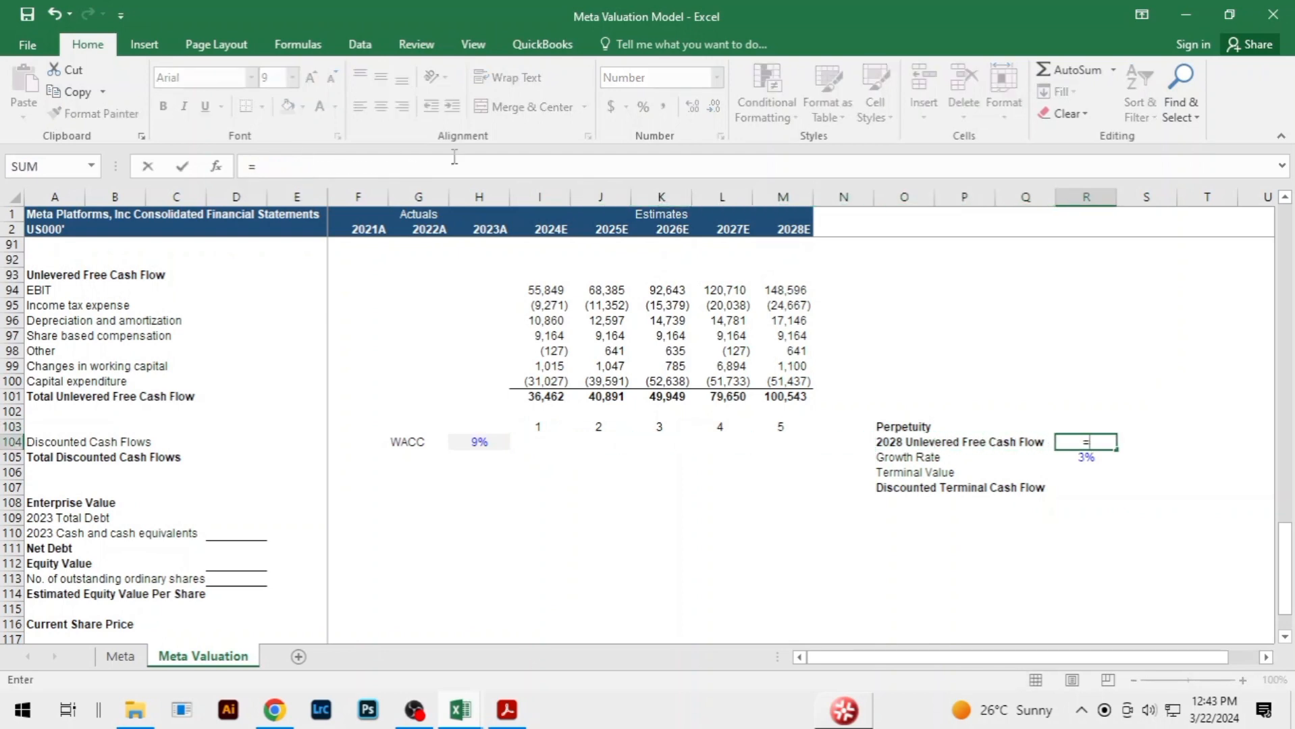
{"action": "left_click", "coordinate": [787, 397]}
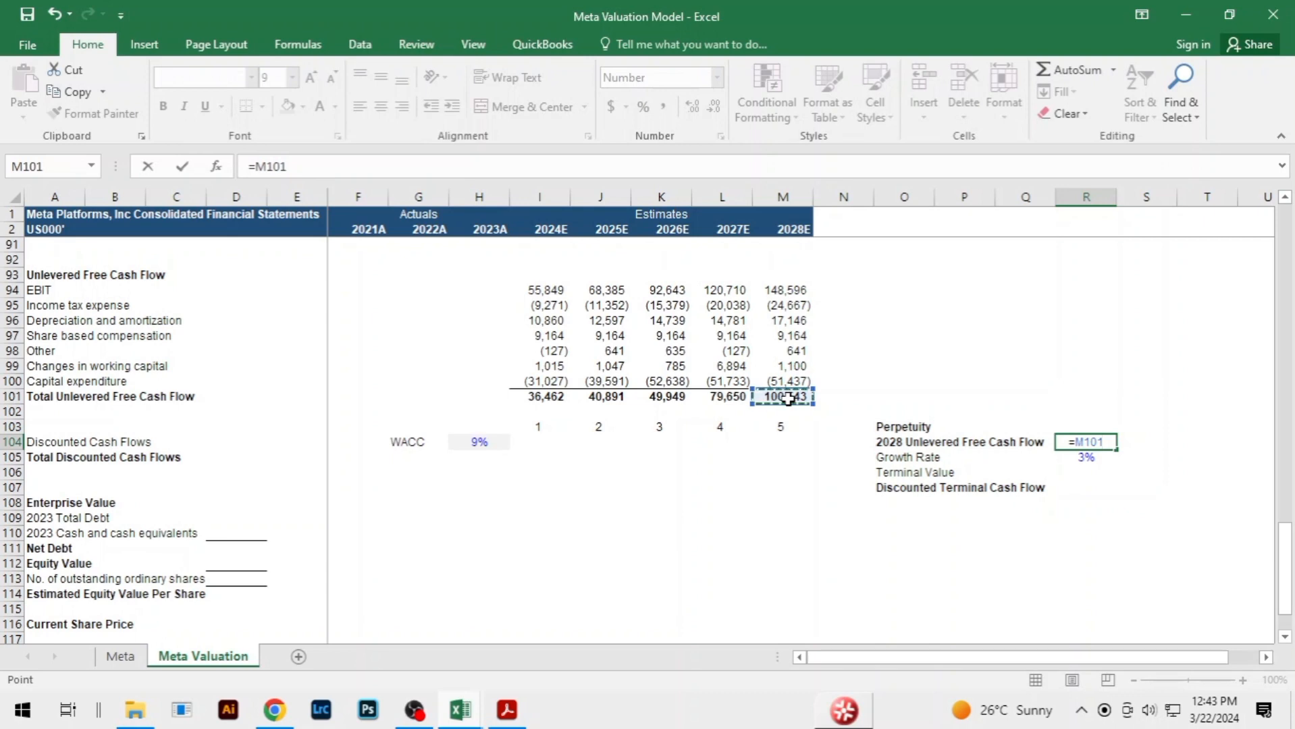
{"action": "key", "text": "Return"}
Calculate the 2024E discounted cash flow in I104 as =I101/(1+$H$104)^I103, keeping the WACC reference absolute
{"action": "key", "text": "Up"}
{"action": "key", "text": "Left"}
{"action": "key", "text": "Left"}
{"action": "key", "text": "Left"}
{"action": "key", "text": "Left"}
{"action": "key", "text": "Left"}
{"action": "key", "text": "Left"}
{"action": "key", "text": "Left"}
{"action": "key", "text": "Left"}
{"action": "key", "text": "Left"}
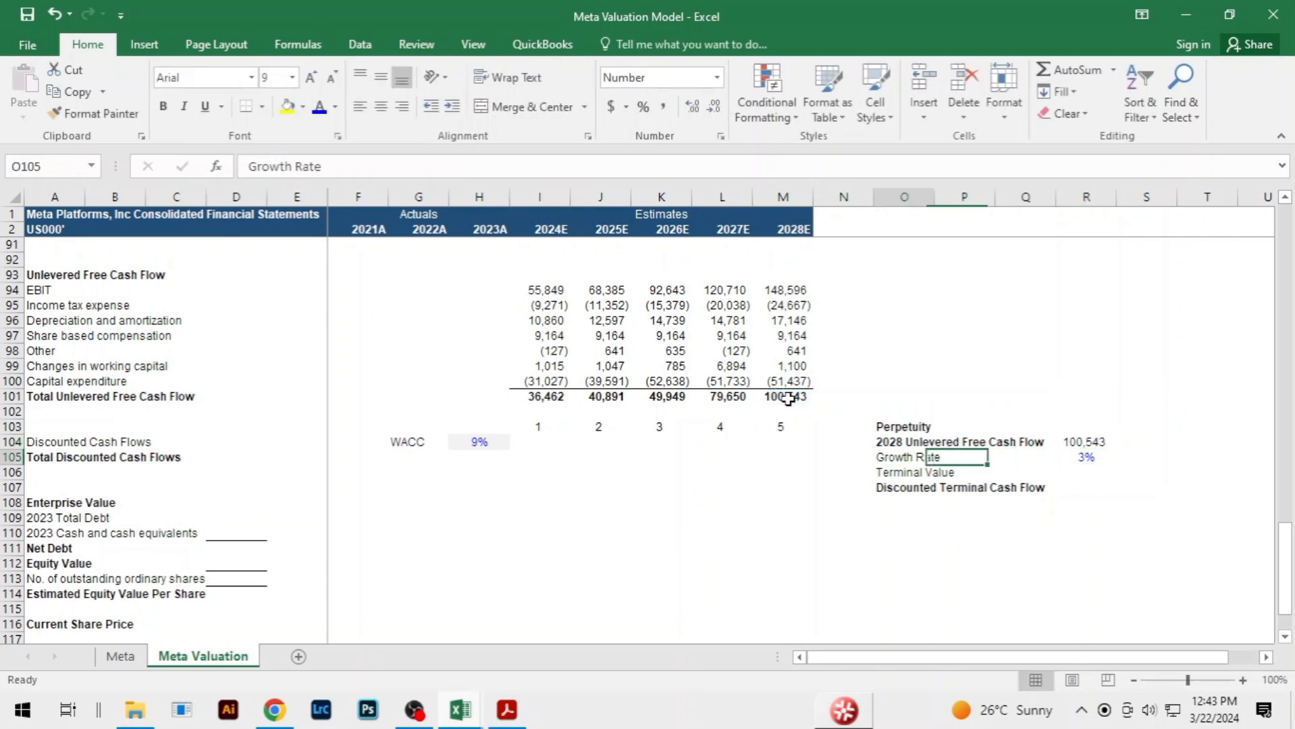
{"action": "type", "text": "="}
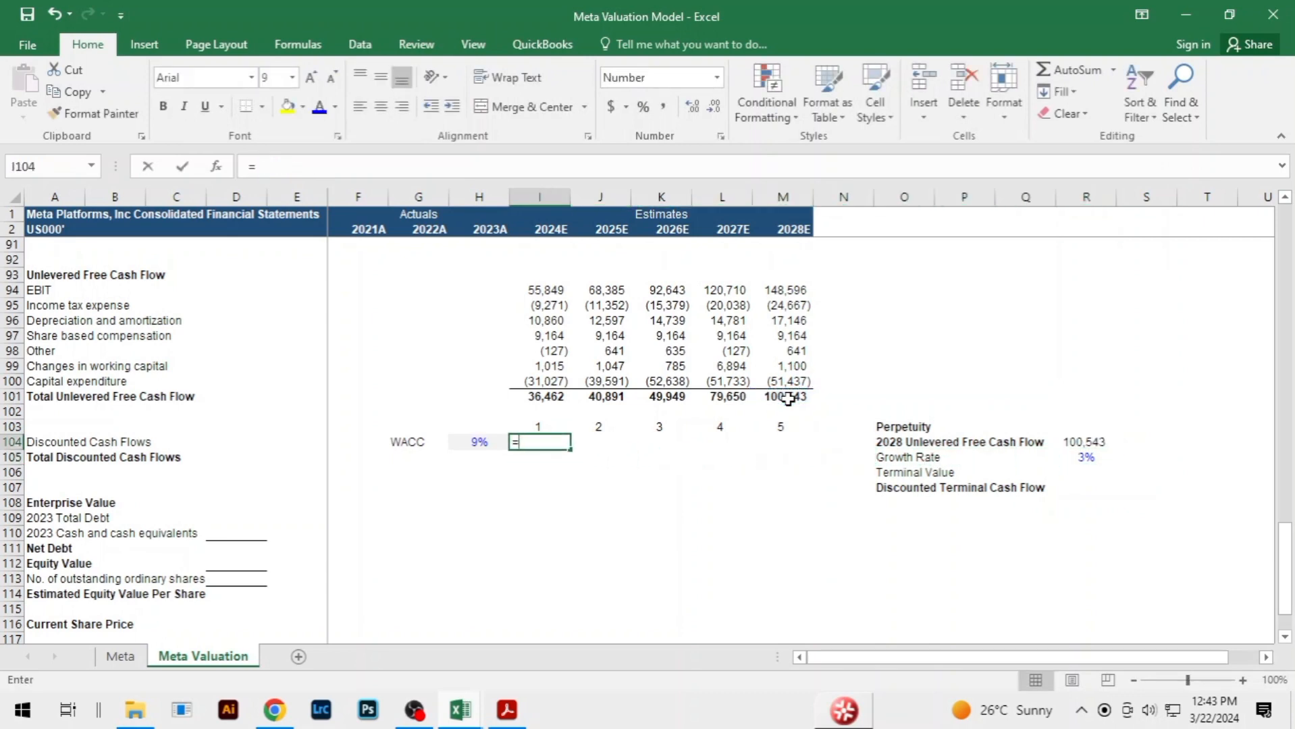
{"action": "key", "text": "Up"}
{"action": "key", "text": "Up"}
{"action": "key", "text": "Up"}
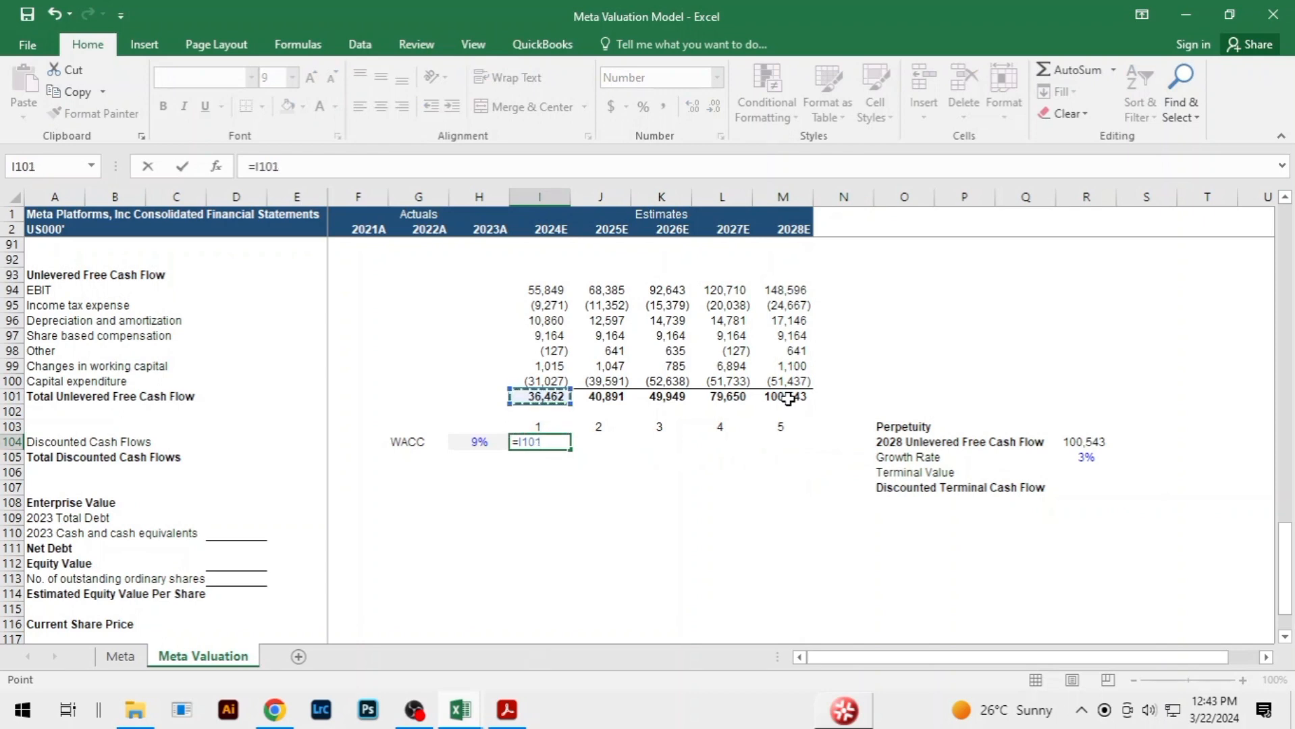
{"action": "type", "text": "/(1+"}
{"action": "key", "text": "Left"}
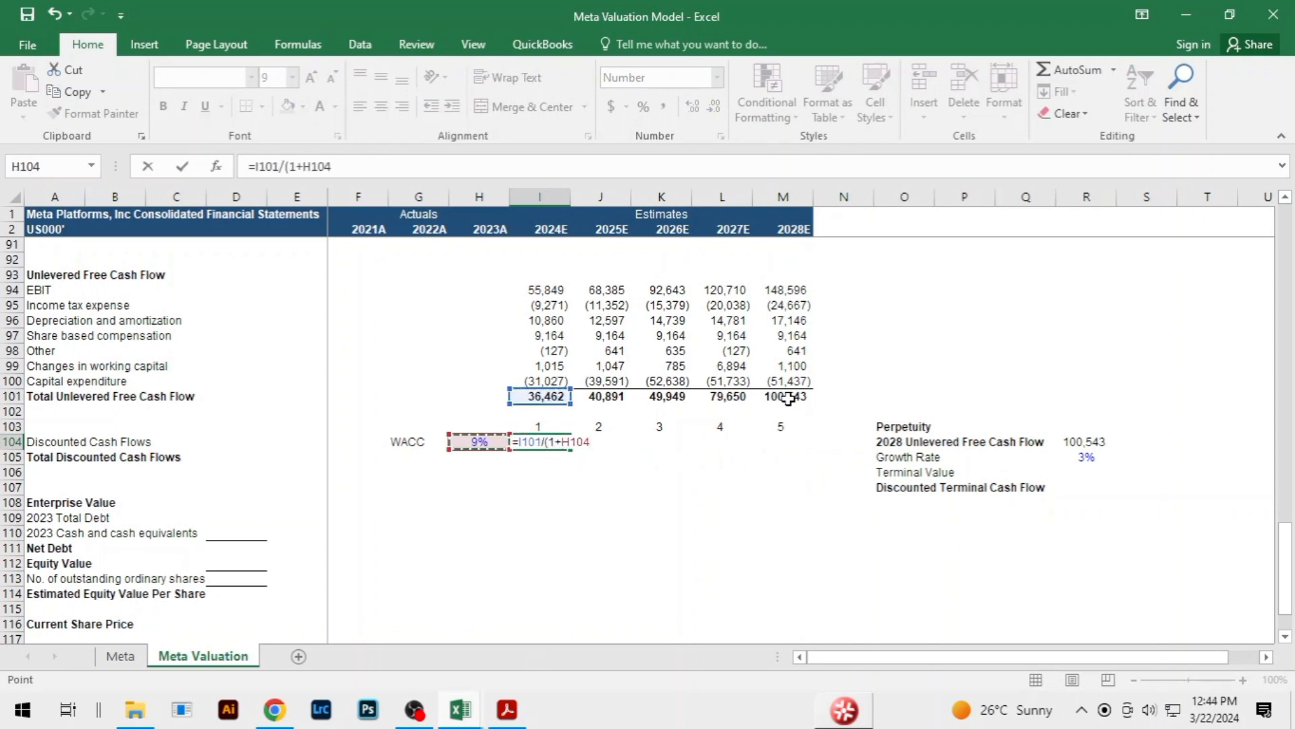
{"action": "key", "text": "F4"}
{"action": "type", "text": ")^"}
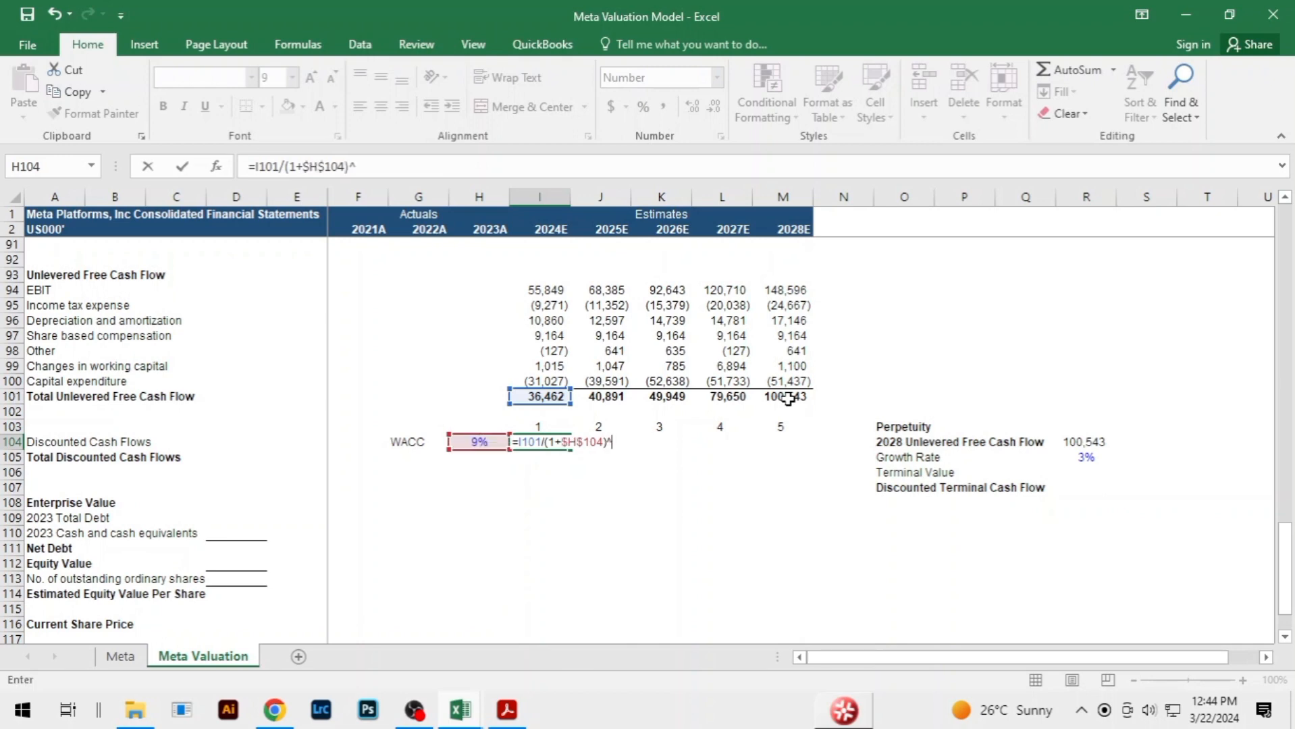
{"action": "key", "text": "Up"}
{"action": "key", "text": "Return"}
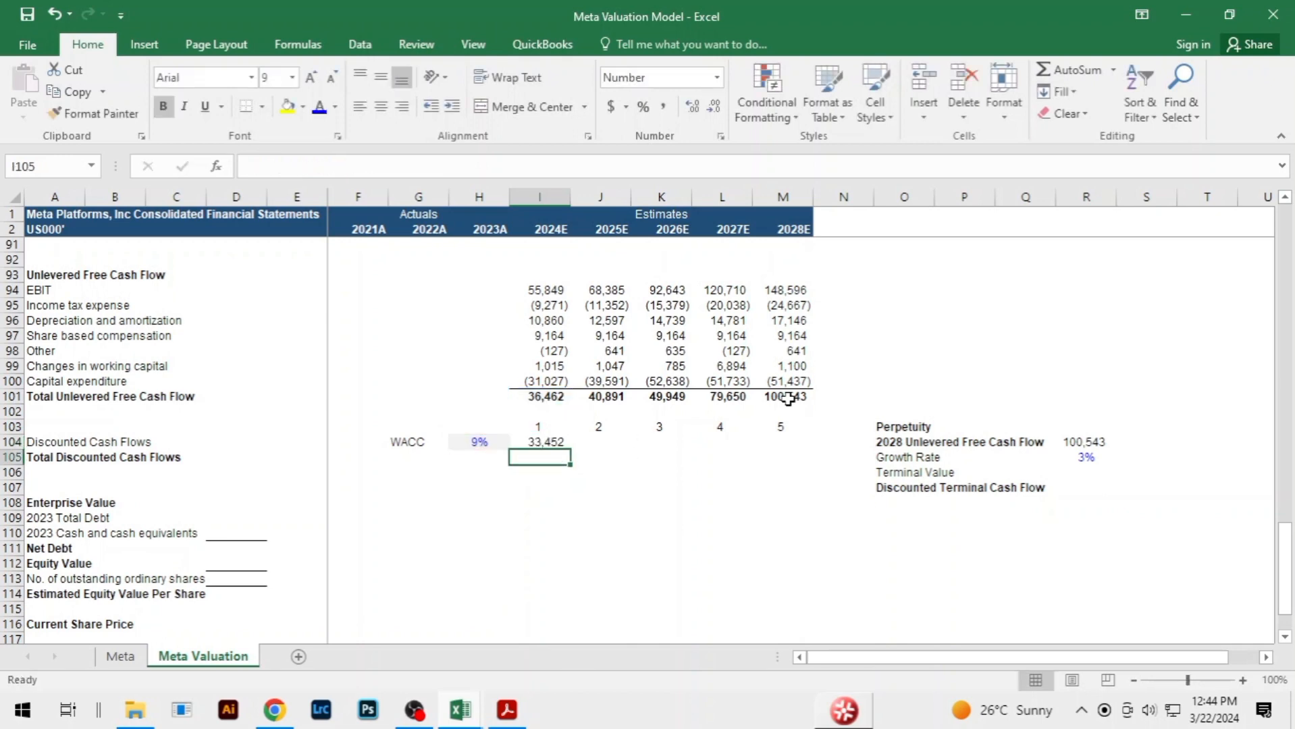
Fill the discounted cash flow formula from I104 across row 104 through 2028E
{"action": "key", "text": "Up"}
{"action": "key", "text": "shift+Right"}
{"action": "key", "text": "shift+Right"}
{"action": "key", "text": "shift+Right"}
{"action": "key", "text": "shift+Right"}
{"action": "key", "text": "ctrl+r"}
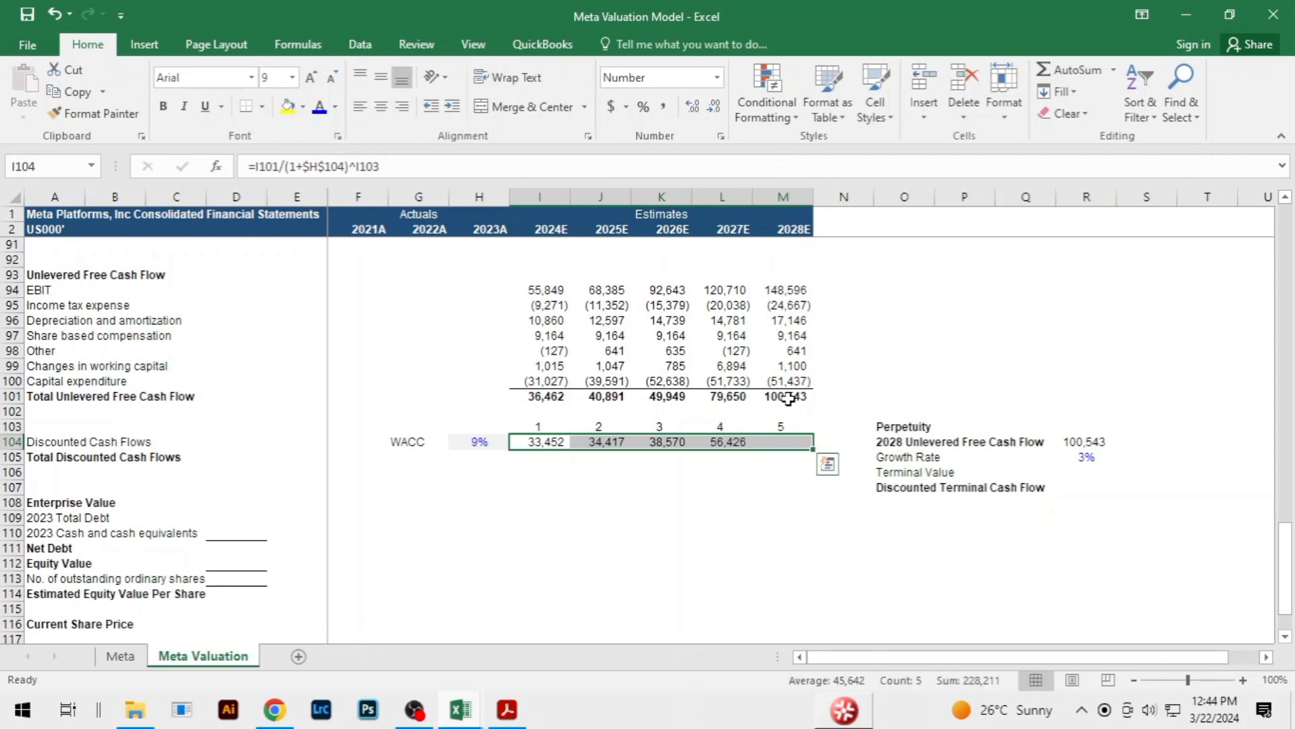
Total the discounted cash flows in I105 by summing I104:M104
{"action": "key", "text": "Down"}
{"action": "key", "text": "Down"}
{"action": "key", "text": "Down"}
{"action": "key", "text": "Down"}
{"action": "key", "text": "Up"}
{"action": "key", "text": "Up"}
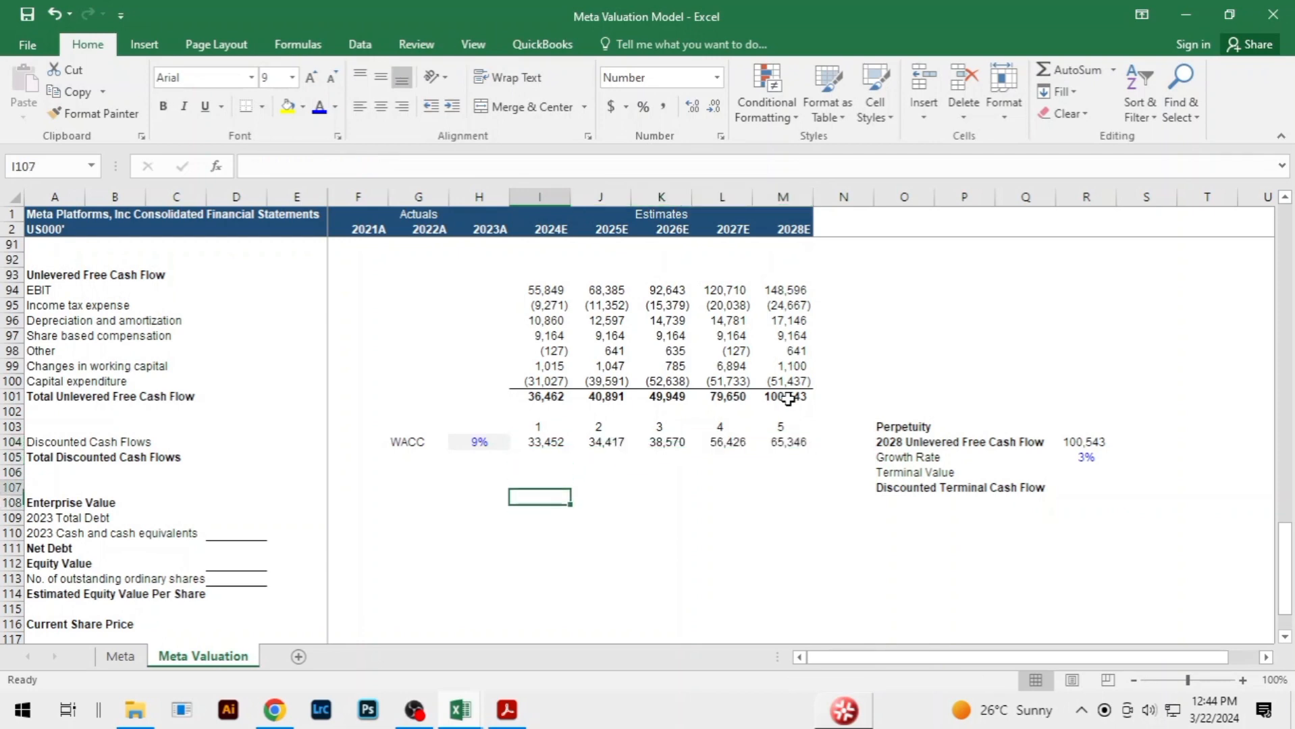
{"action": "key", "text": "Up"}
{"action": "type", "text": "=su"}
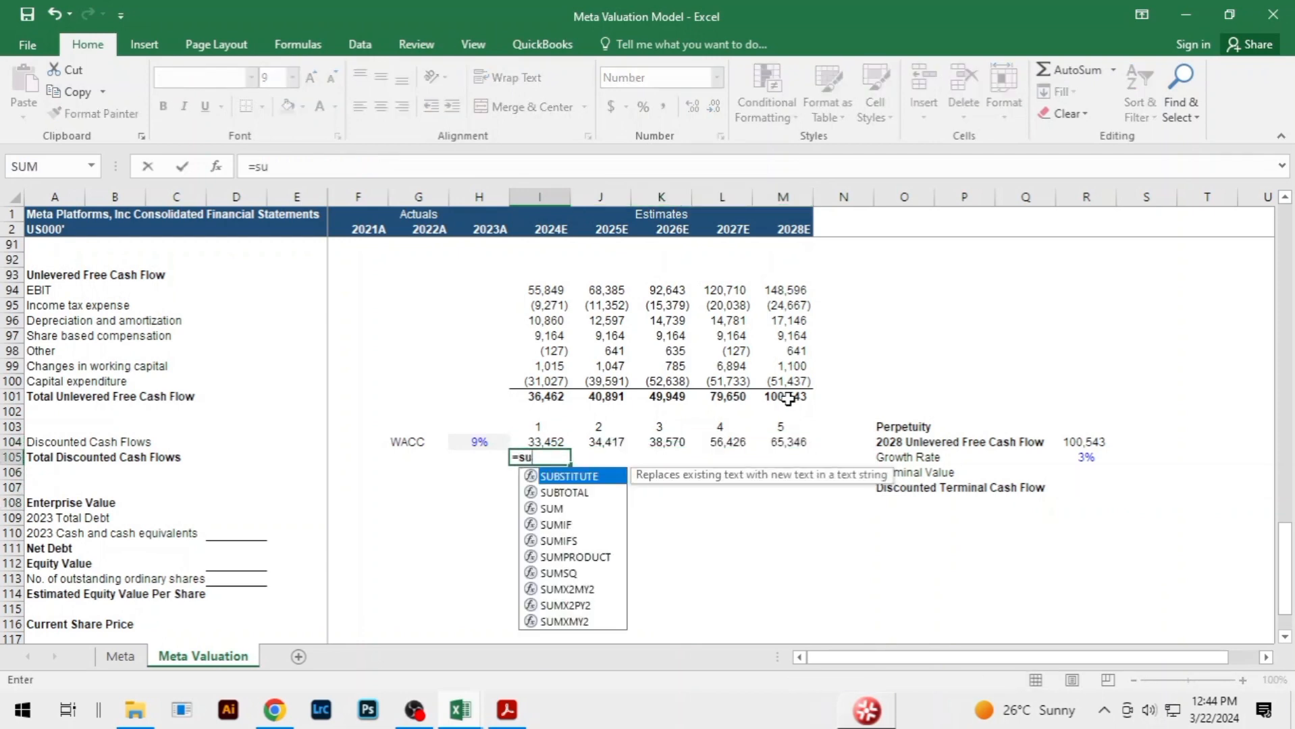
{"action": "type", "text": "m("}
{"action": "key", "text": "Up"}
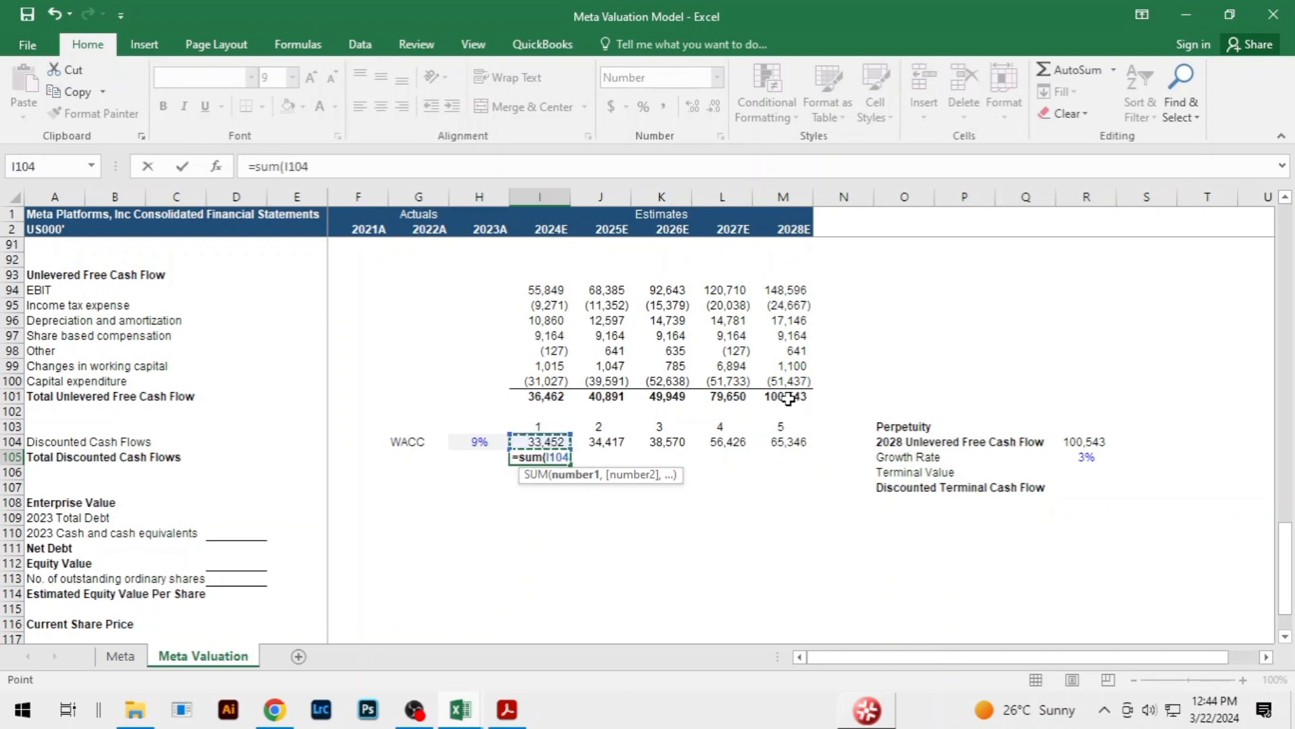
{"action": "key", "text": "shift+Right"}
{"action": "key", "text": "shift+Right"}
{"action": "key", "text": "shift+Right"}
{"action": "key", "text": "shift+Right"}
{"action": "type", "text": ")"}
{"action": "key", "text": "Return"}
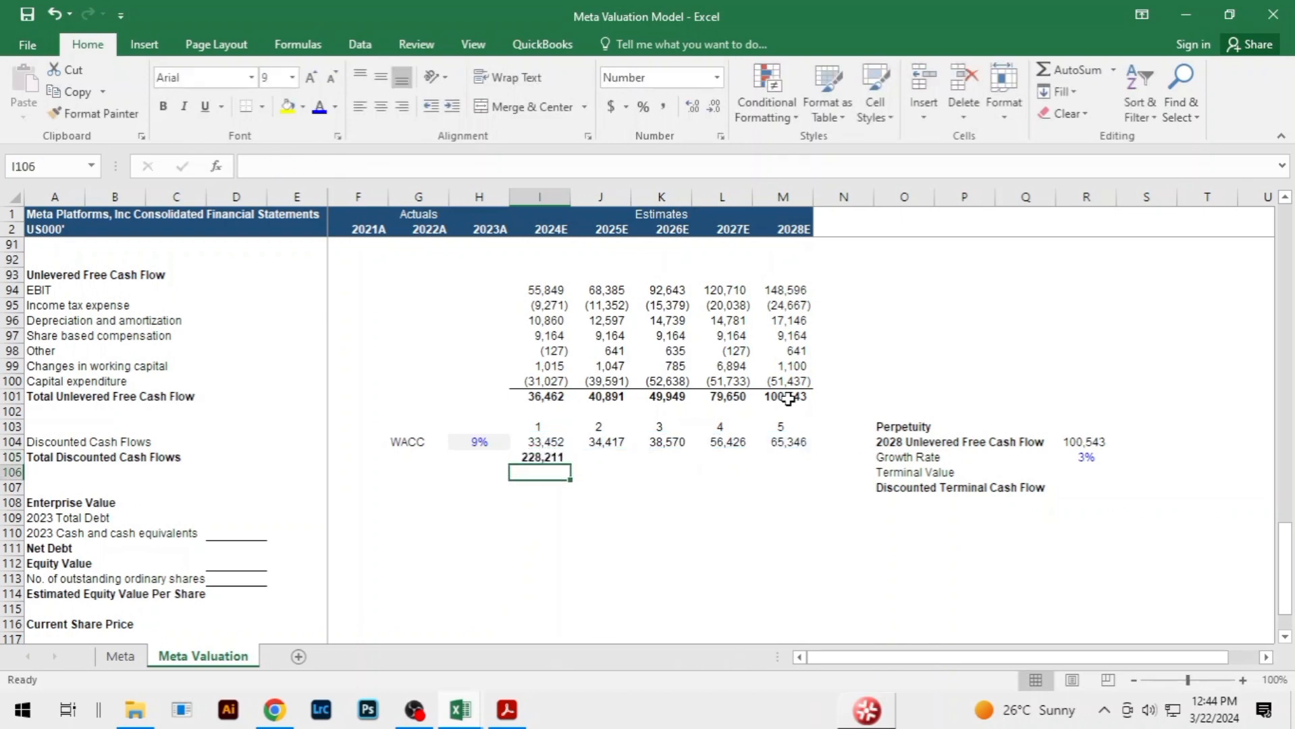
Calculate the perpetuity terminal value in R106 with the formula =R104*(1+R105)/(H104-R105)
{"action": "key", "text": "Right"}
{"action": "key", "text": "Right"}
{"action": "key", "text": "Right"}
{"action": "key", "text": "Right"}
{"action": "key", "text": "Right"}
{"action": "key", "text": "Right"}
{"action": "key", "text": "Right"}
{"action": "key", "text": "Right"}
{"action": "key", "text": "Right"}
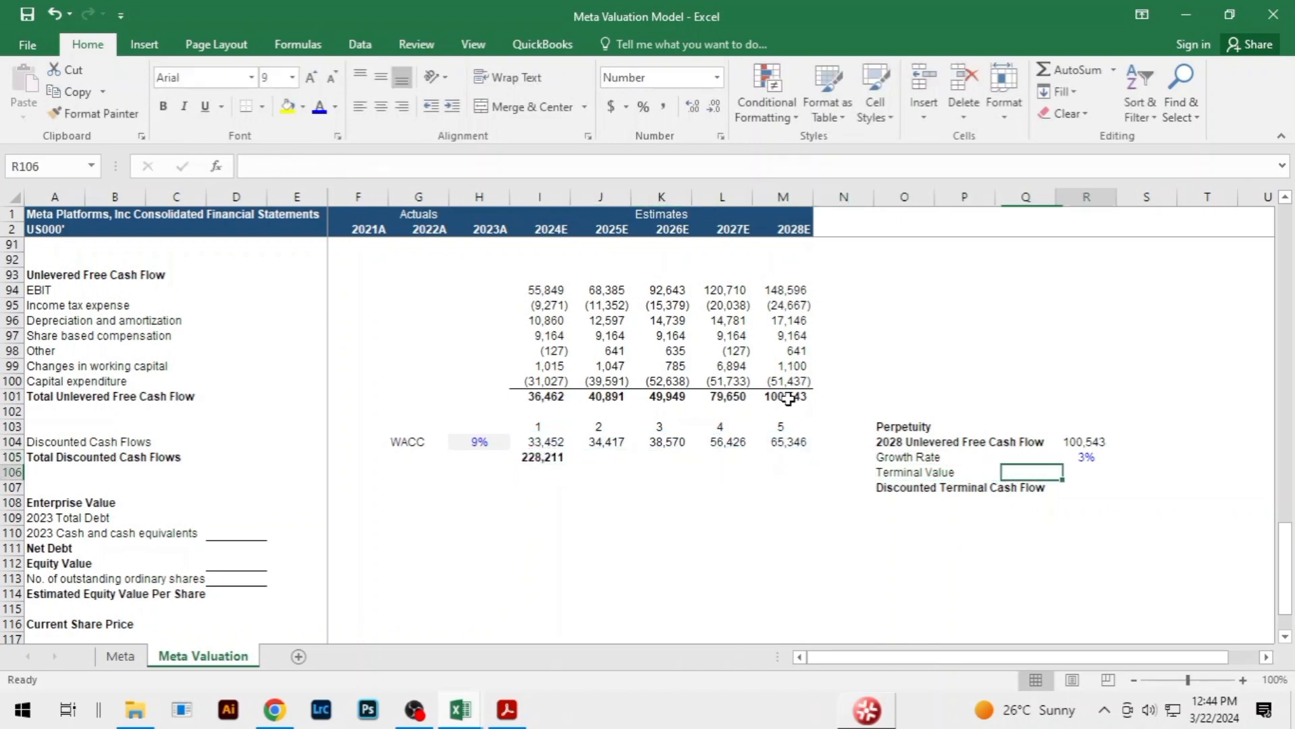
{"action": "key", "text": "Up"}
{"action": "key", "text": "Down"}
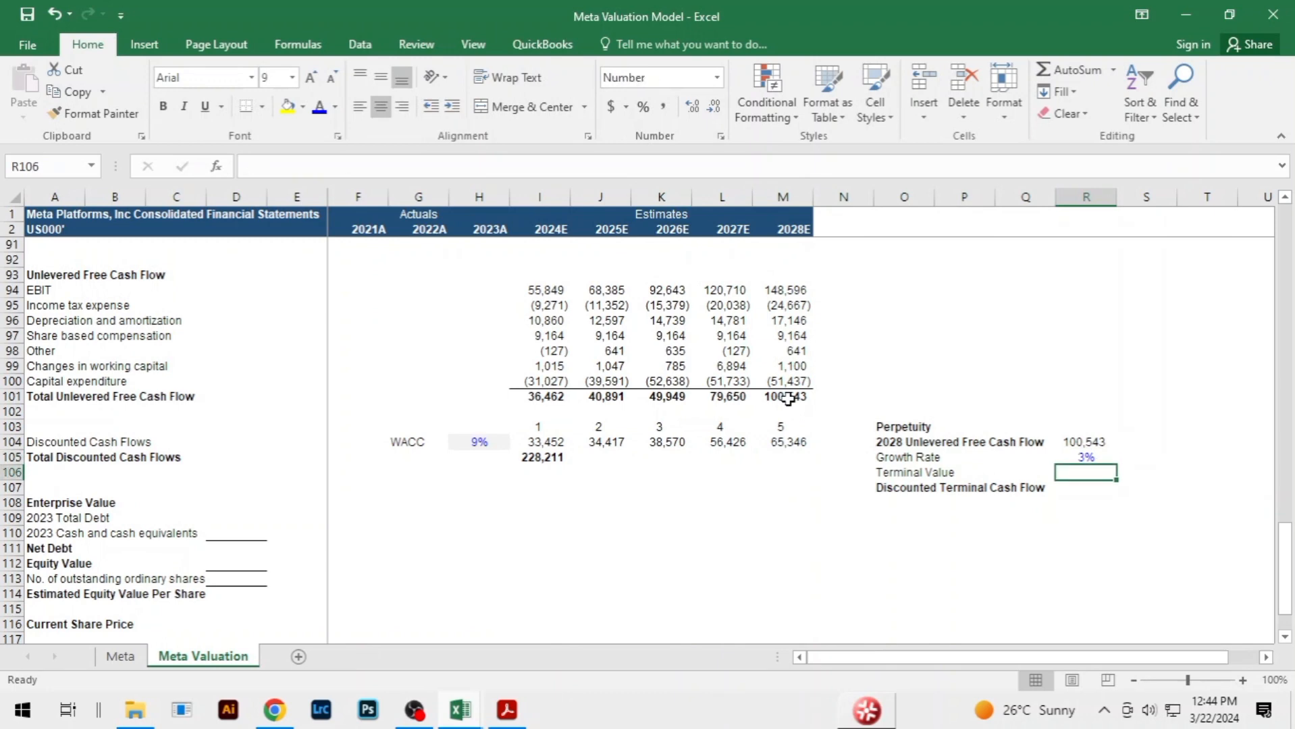
{"action": "type", "text": "="}
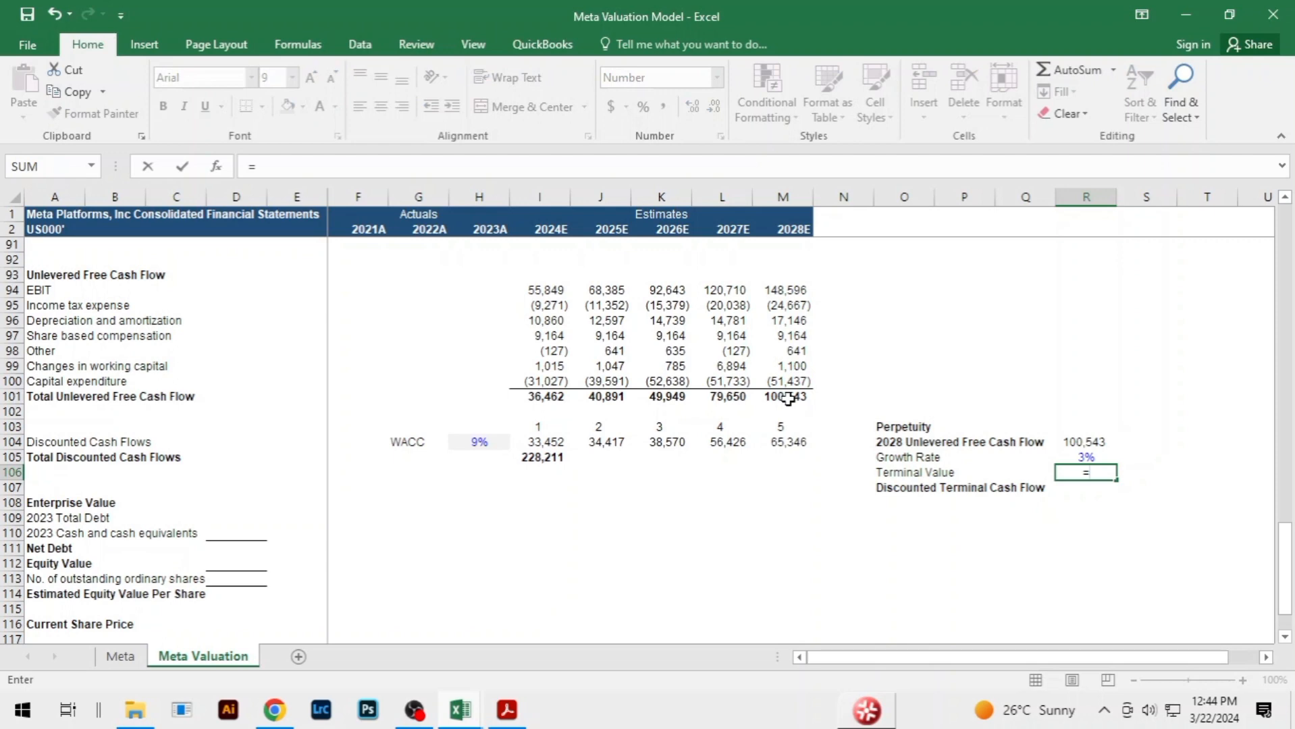
{"action": "key", "text": "Up"}
{"action": "key", "text": "Up"}
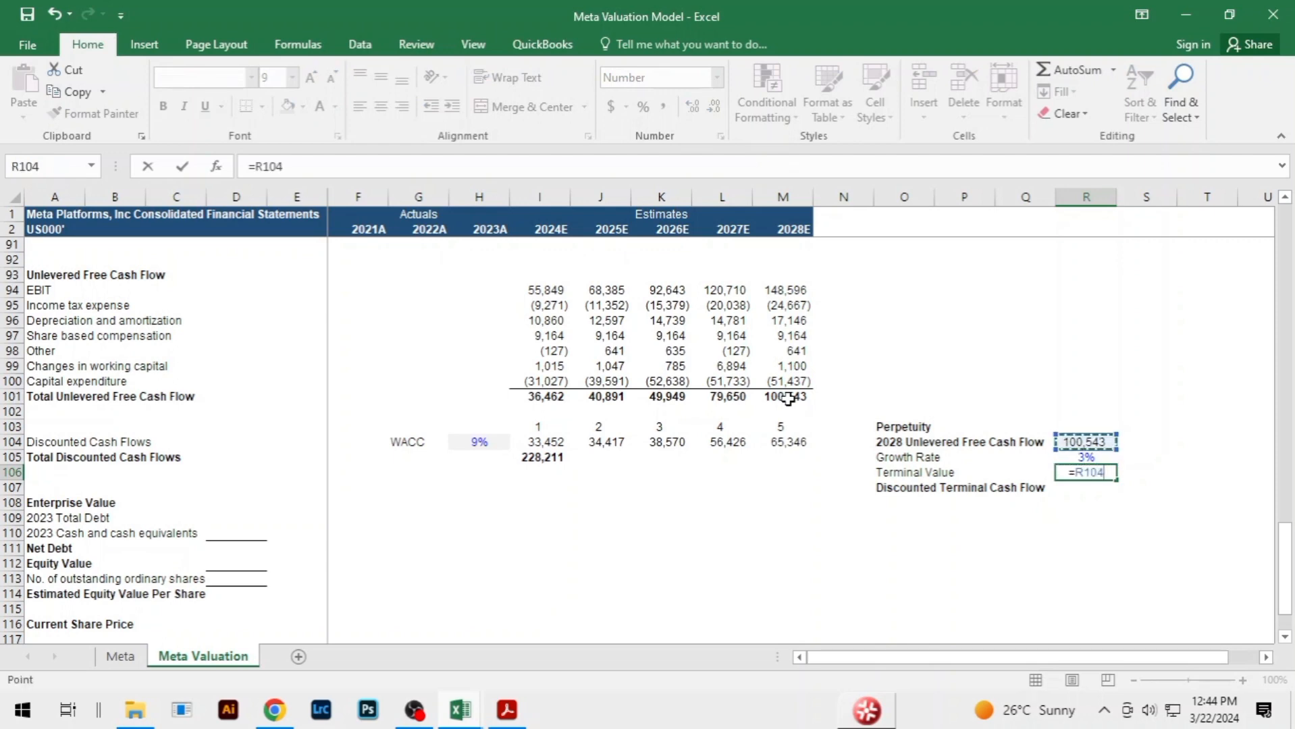
{"action": "type", "text": "*(1+"}
{"action": "key", "text": "Up"}
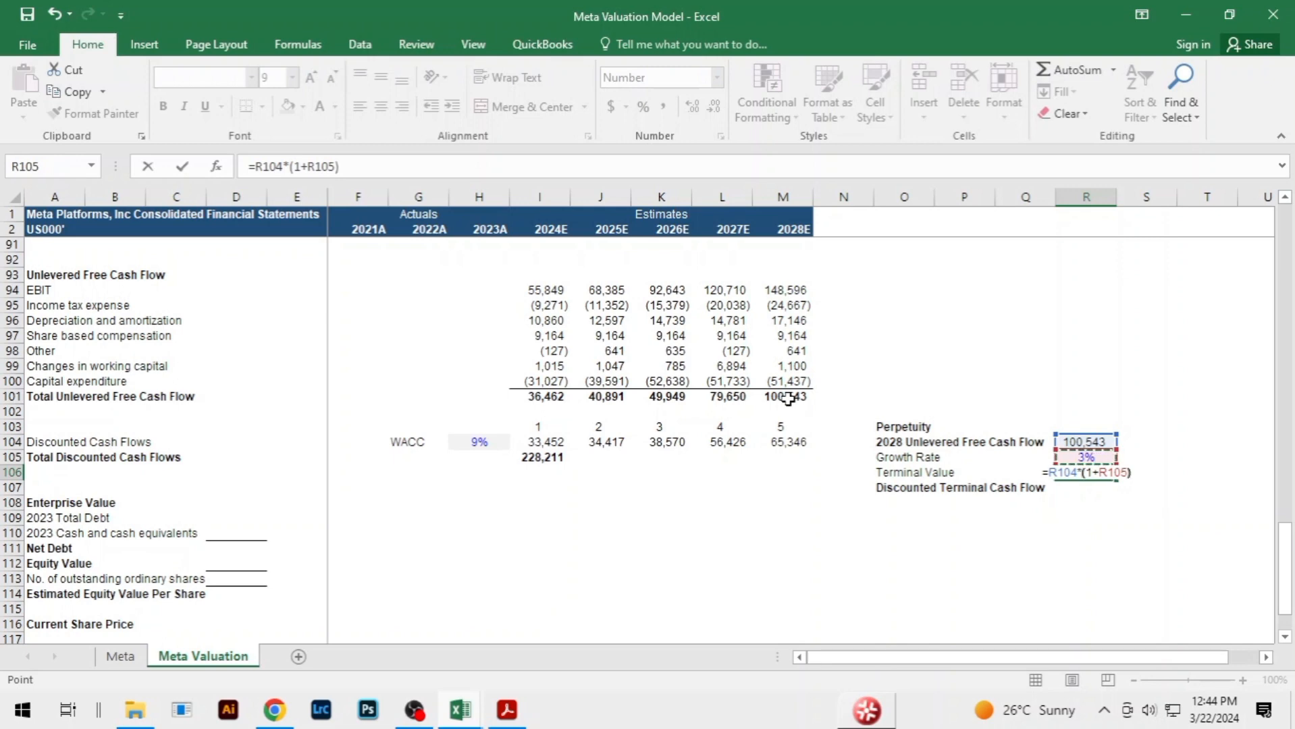
{"action": "type", "text": ")/"}
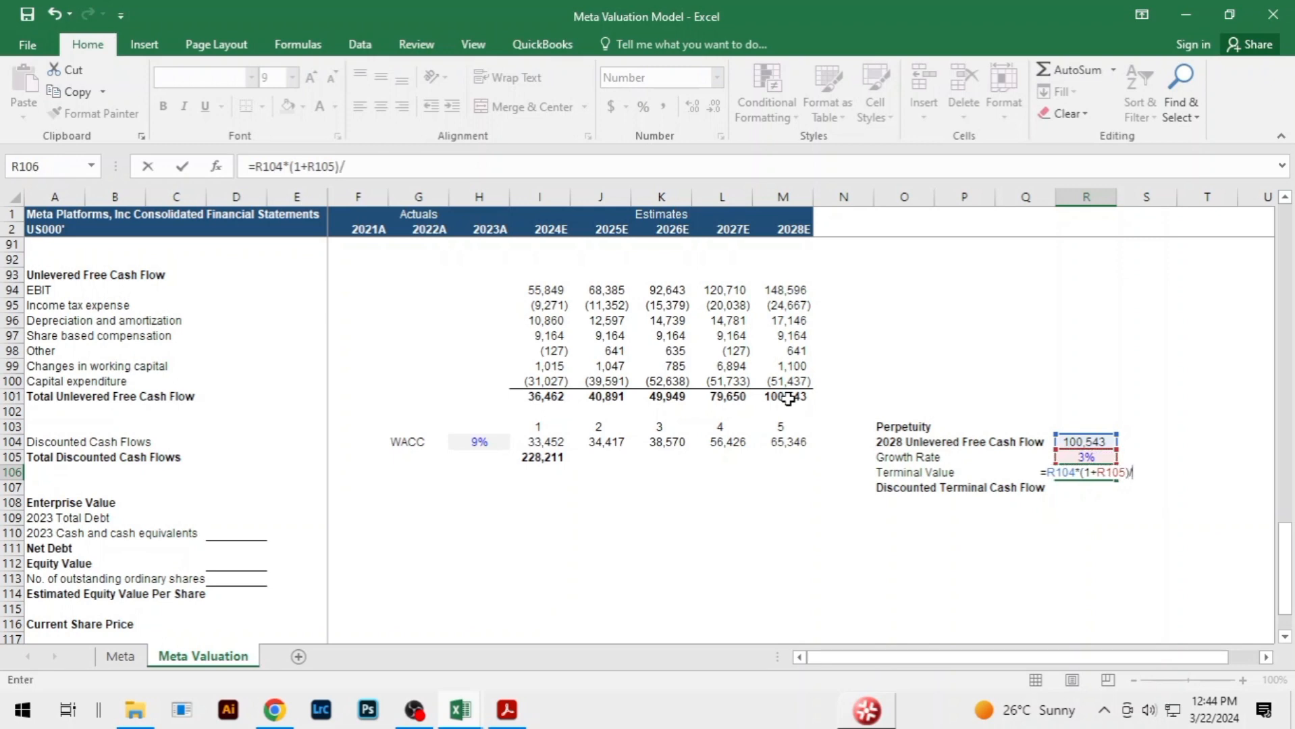
{"action": "type", "text": "("}
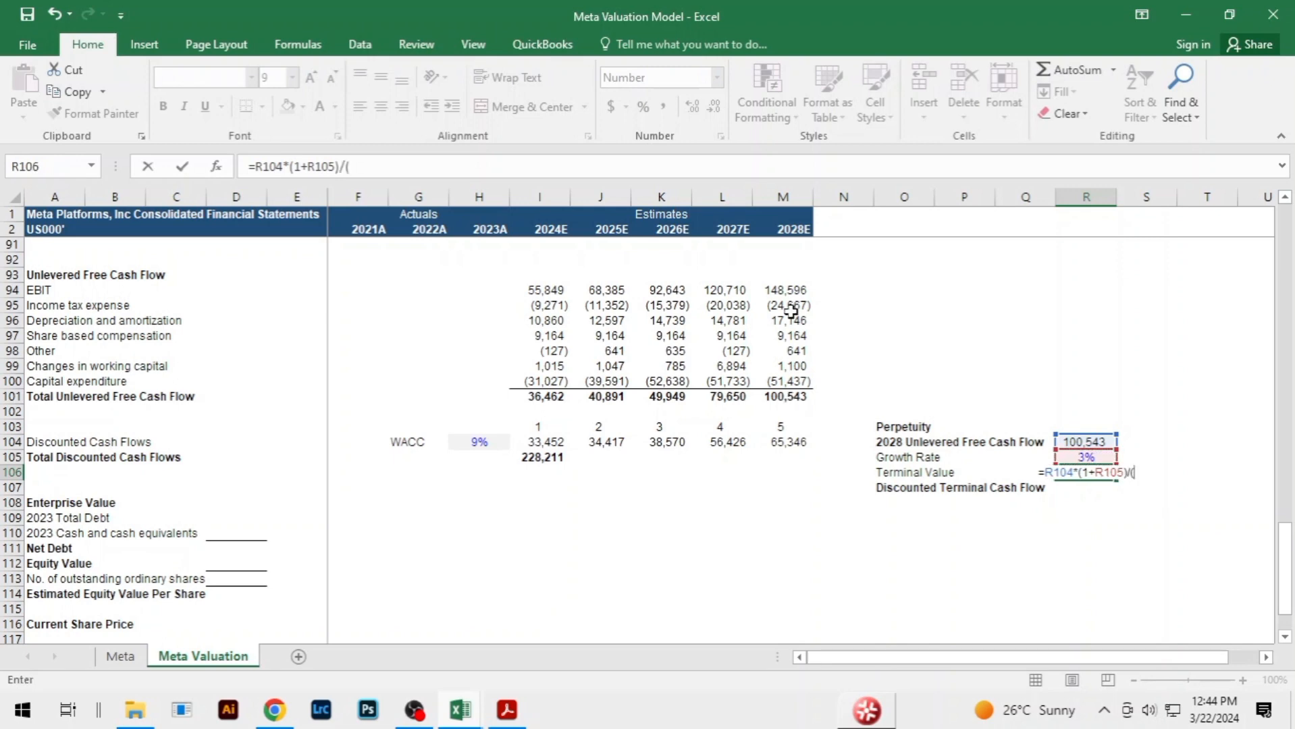
{"action": "left_click", "coordinate": [481, 441]}
{"action": "type", "text": "-"}
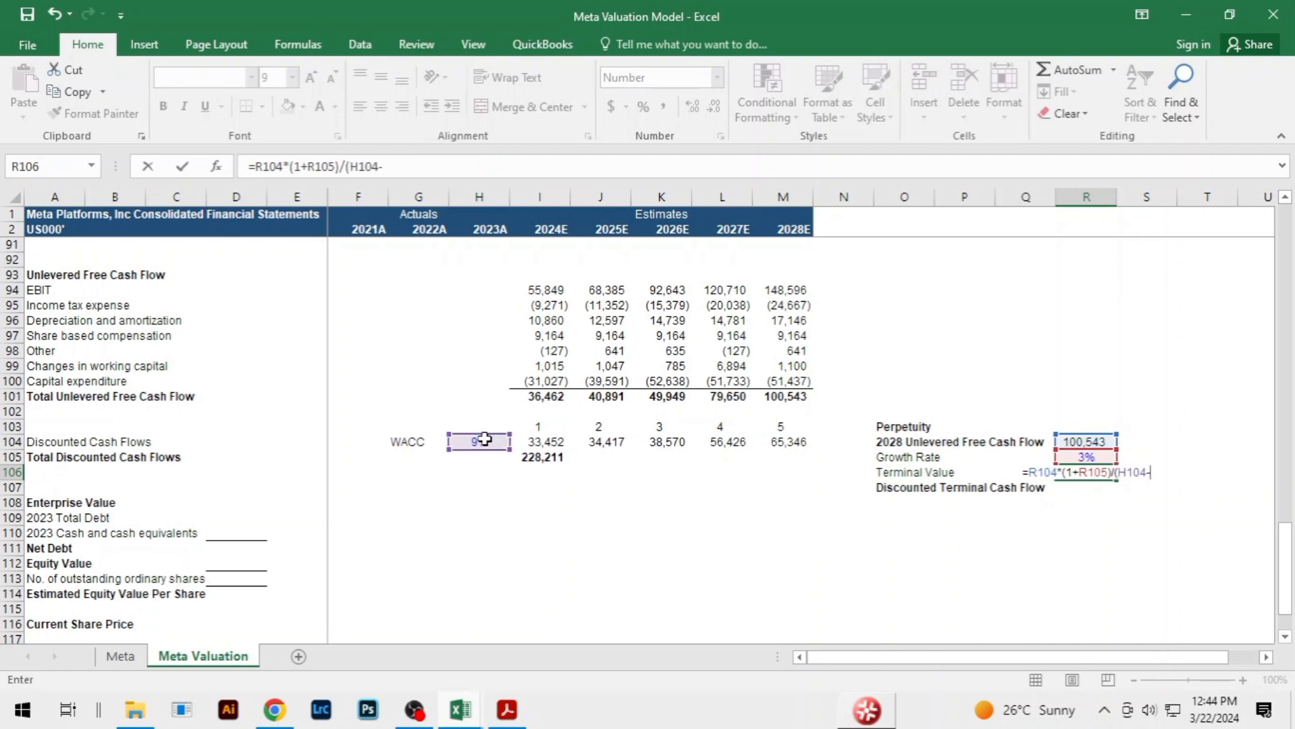
{"action": "left_click", "coordinate": [1087, 458]}
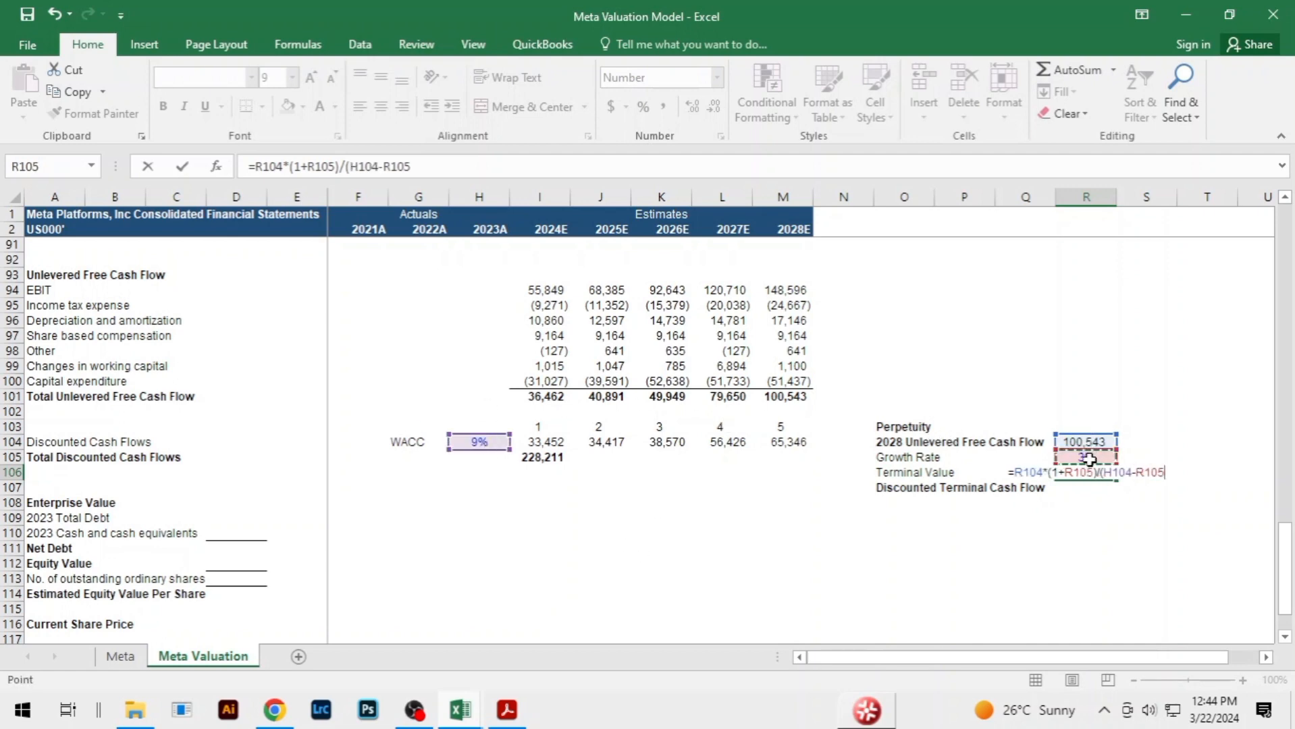
{"action": "type", "text": ")"}
{"action": "key", "text": "Return"}
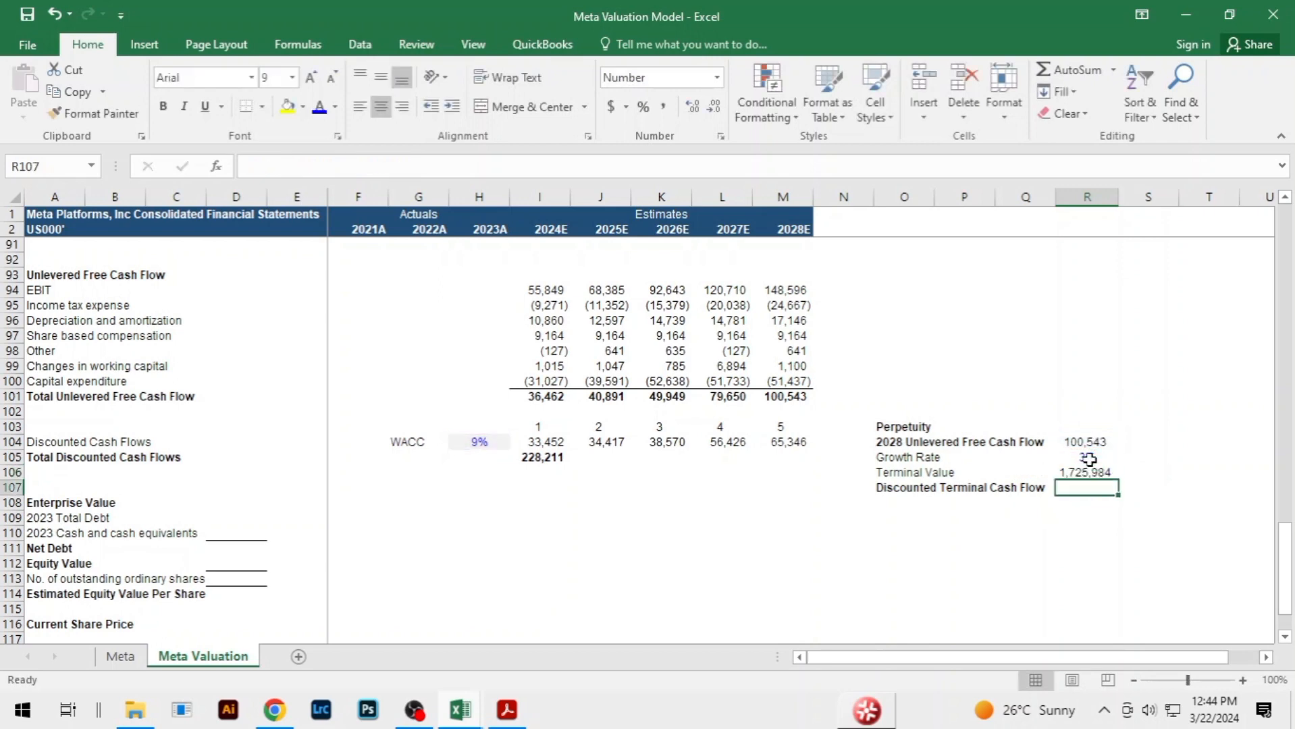
Discount the terminal value in R107 with the formula =R106/(1+$H$104)^M103, keeping the WACC reference absolute
{"action": "type", "text": "="}
{"action": "key", "text": "Up"}
{"action": "type", "text": "/"}
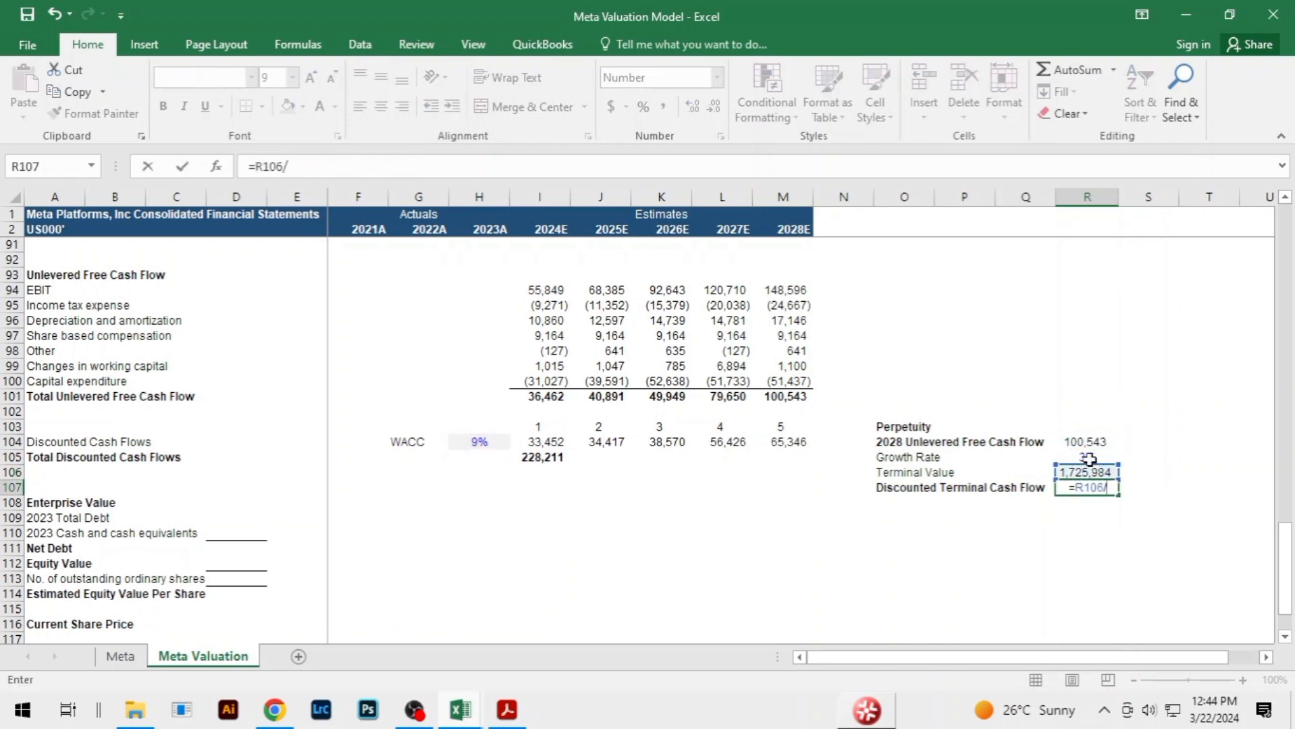
{"action": "type", "text": "(1+"}
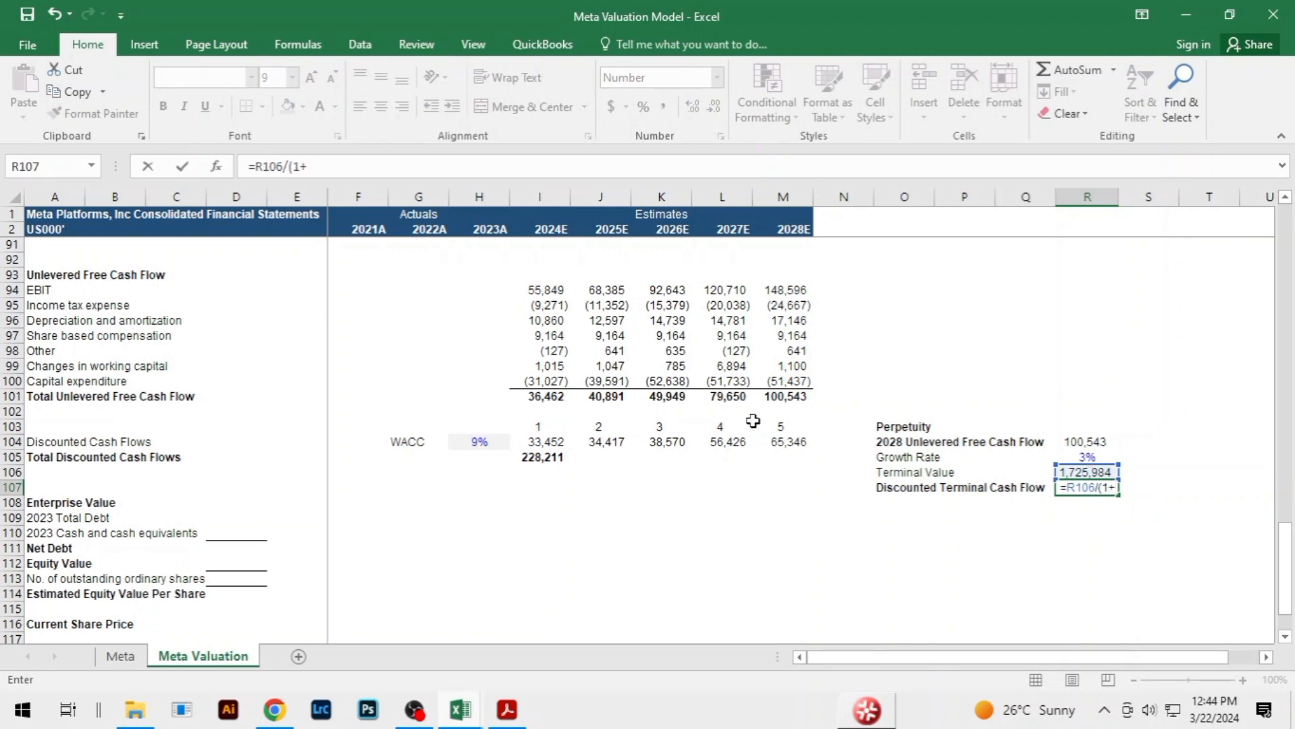
{"action": "left_click", "coordinate": [481, 442]}
{"action": "key", "text": "F4"}
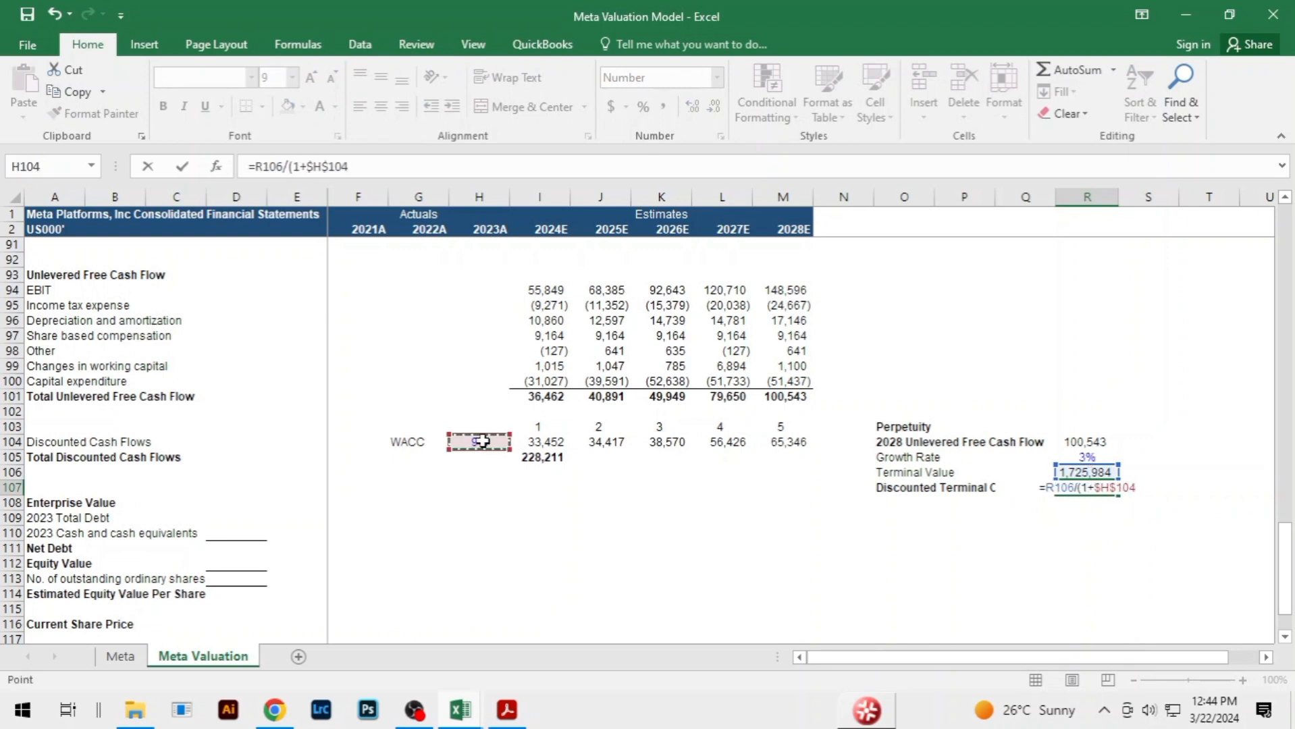
{"action": "type", "text": ")^"}
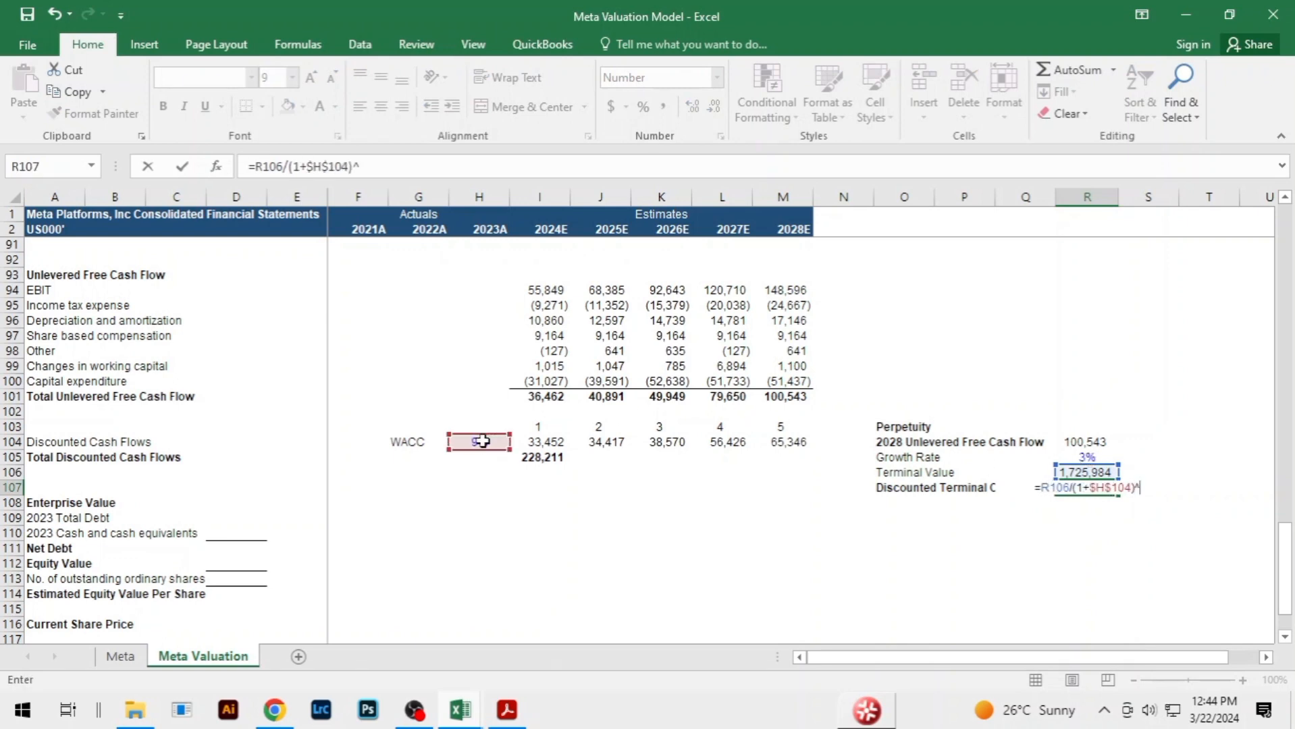
{"action": "left_click", "coordinate": [775, 425]}
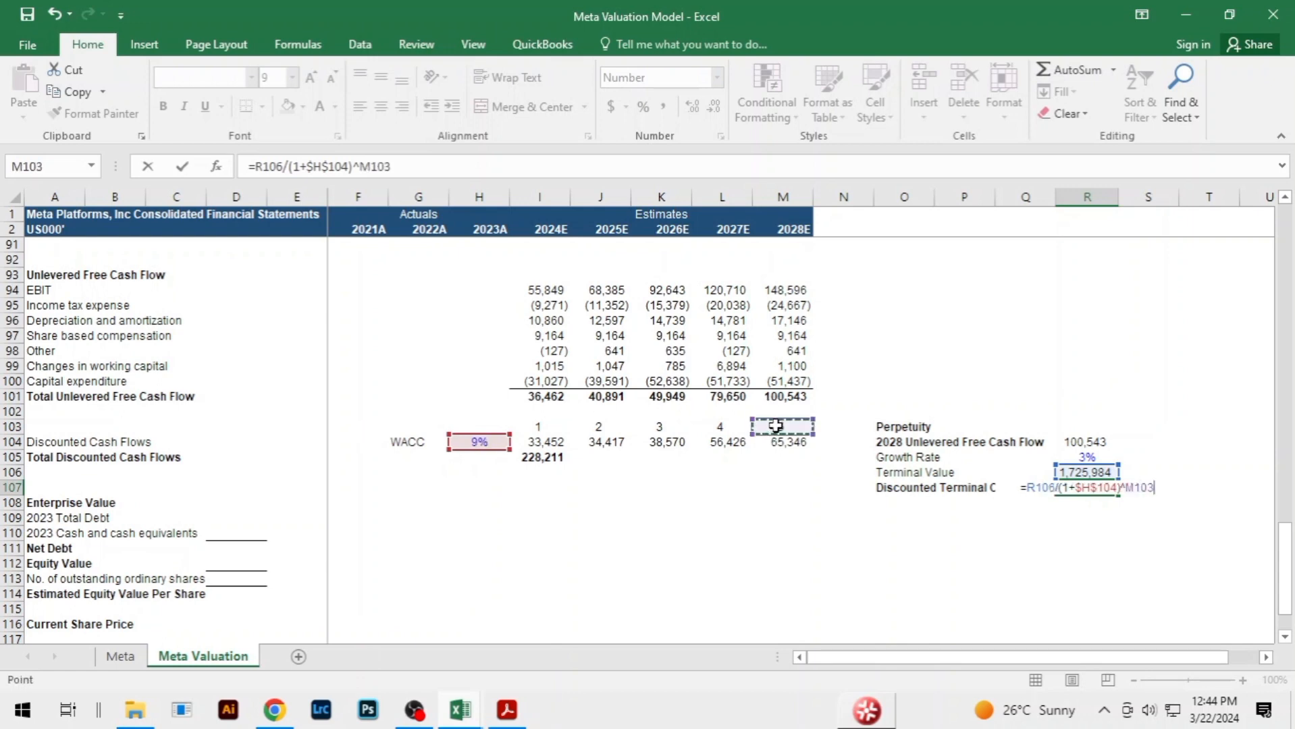
{"action": "key", "text": "Return"}
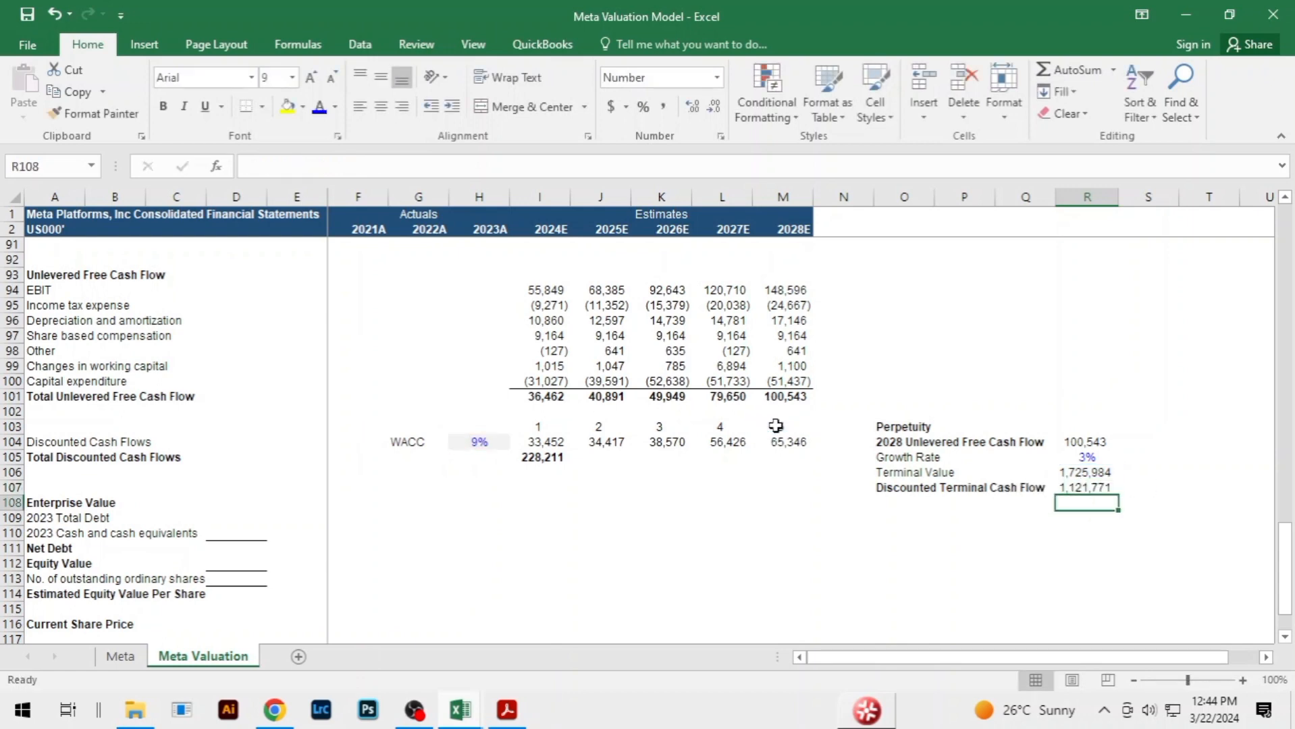
Calculate the enterprise value in D108 as =I105+R107, adding the total discounted cash flows and the discounted terminal cash flow
{"action": "key", "text": "Left"}
{"action": "key", "text": "Left"}
{"action": "key", "text": "Left"}
{"action": "key", "text": "Left"}
{"action": "key", "text": "Left"}
{"action": "key", "text": "Left"}
{"action": "key", "text": "Left"}
{"action": "key", "text": "Left"}
{"action": "key", "text": "Left"}
{"action": "key", "text": "Left"}
{"action": "key", "text": "Left"}
{"action": "key", "text": "Left"}
{"action": "key", "text": "Left"}
{"action": "key", "text": "Left"}
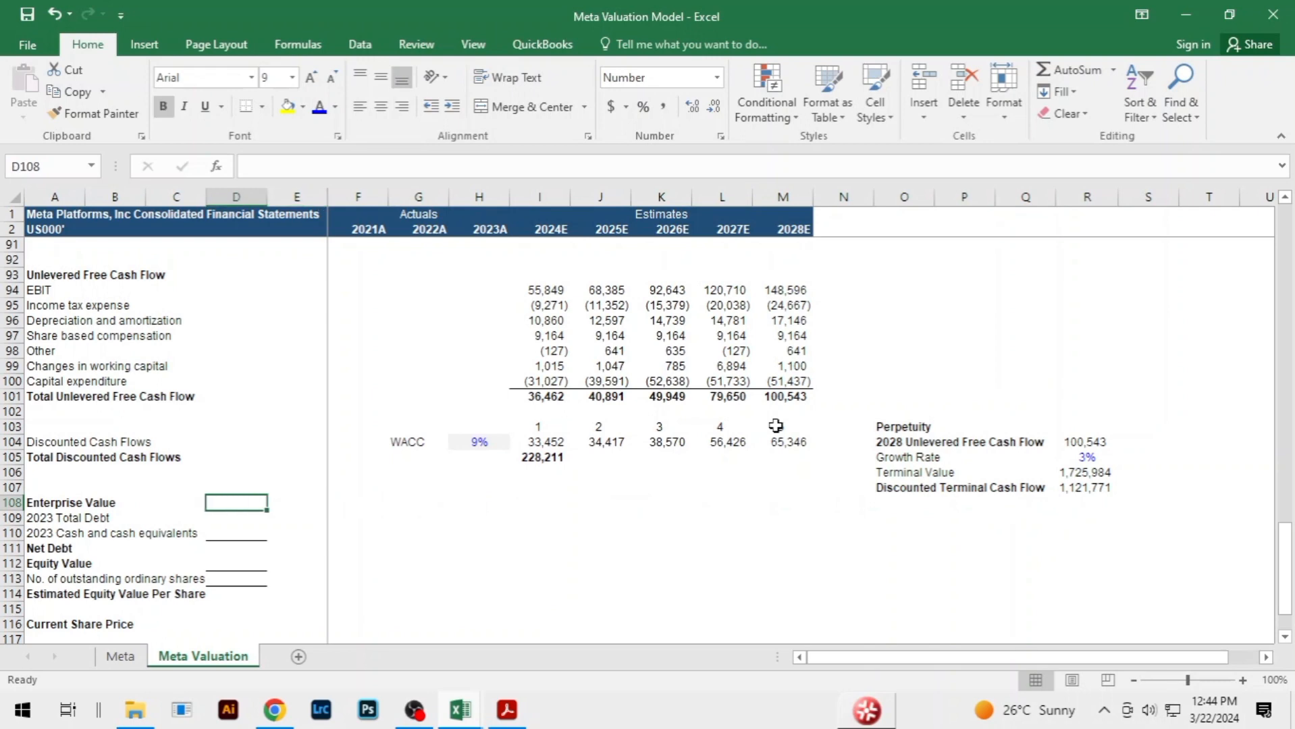
{"action": "type", "text": "="}
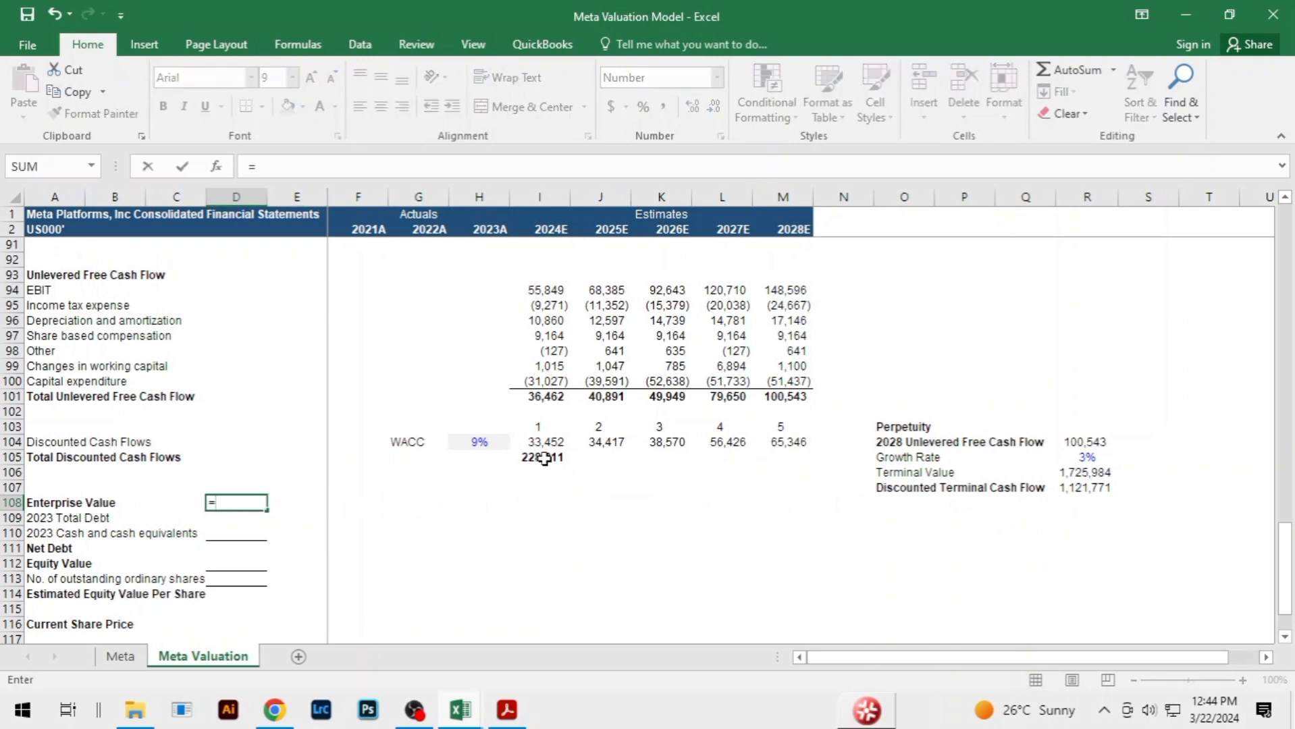
{"action": "left_click", "coordinate": [544, 459]}
{"action": "type", "text": "+"}
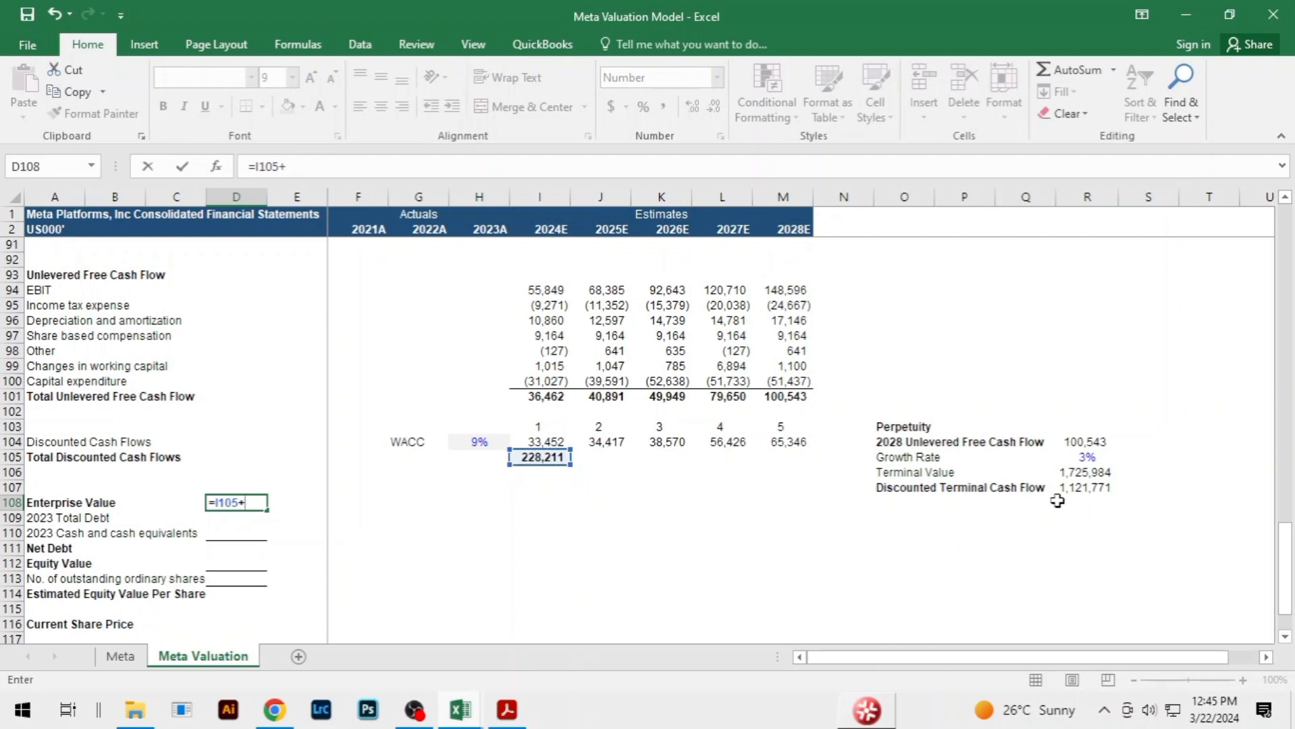
{"action": "left_click", "coordinate": [1080, 485]}
{"action": "key", "text": "Return"}
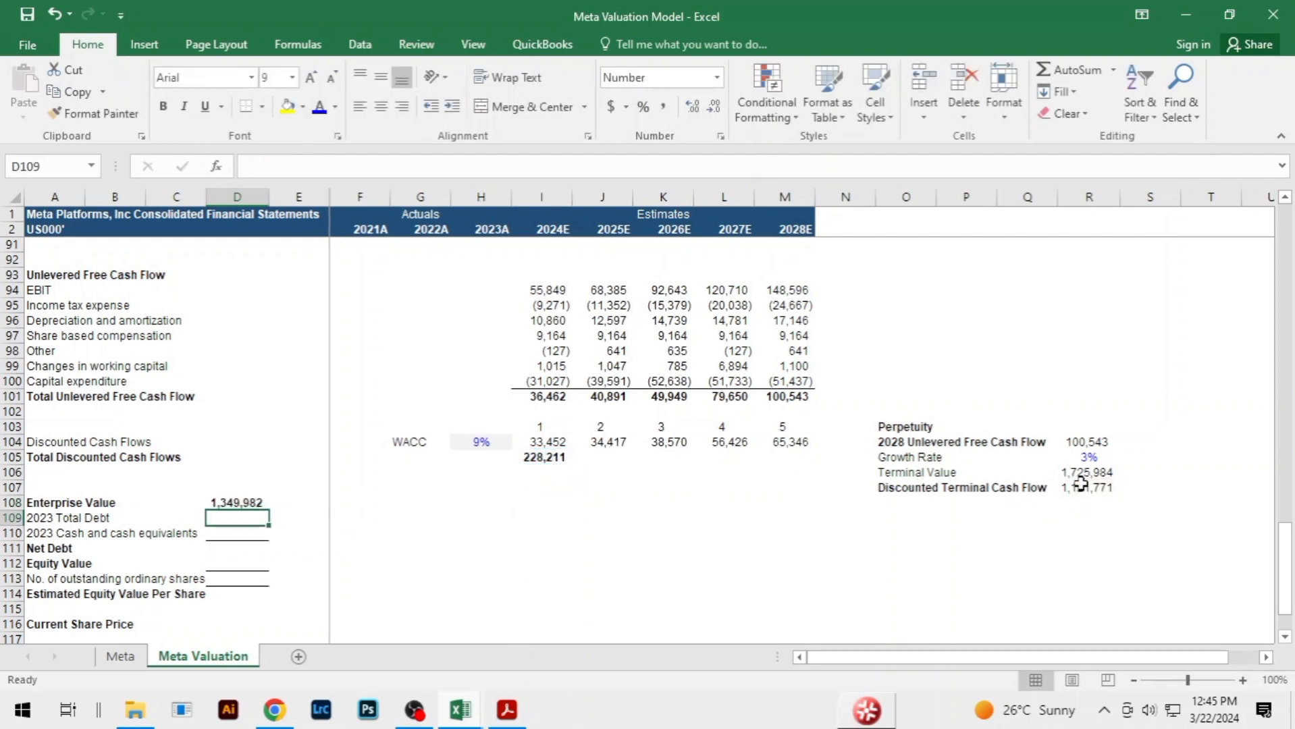
Calculate 2023 total debt in D109 from the Meta sheet's long-term debt and operating lease liabilities with =Meta!H103+Meta!H102+Meta!H97
{"action": "type", "text": "="}
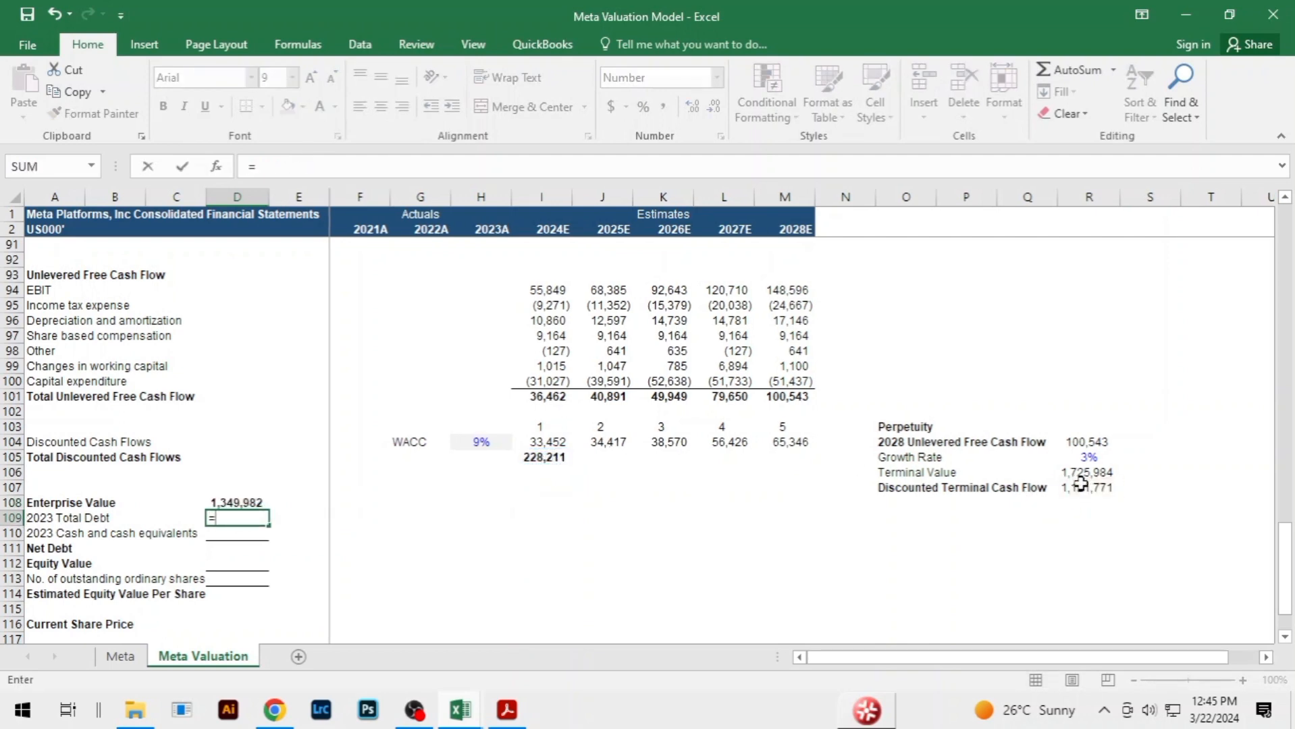
{"action": "key", "text": "ctrl+Page_Up"}
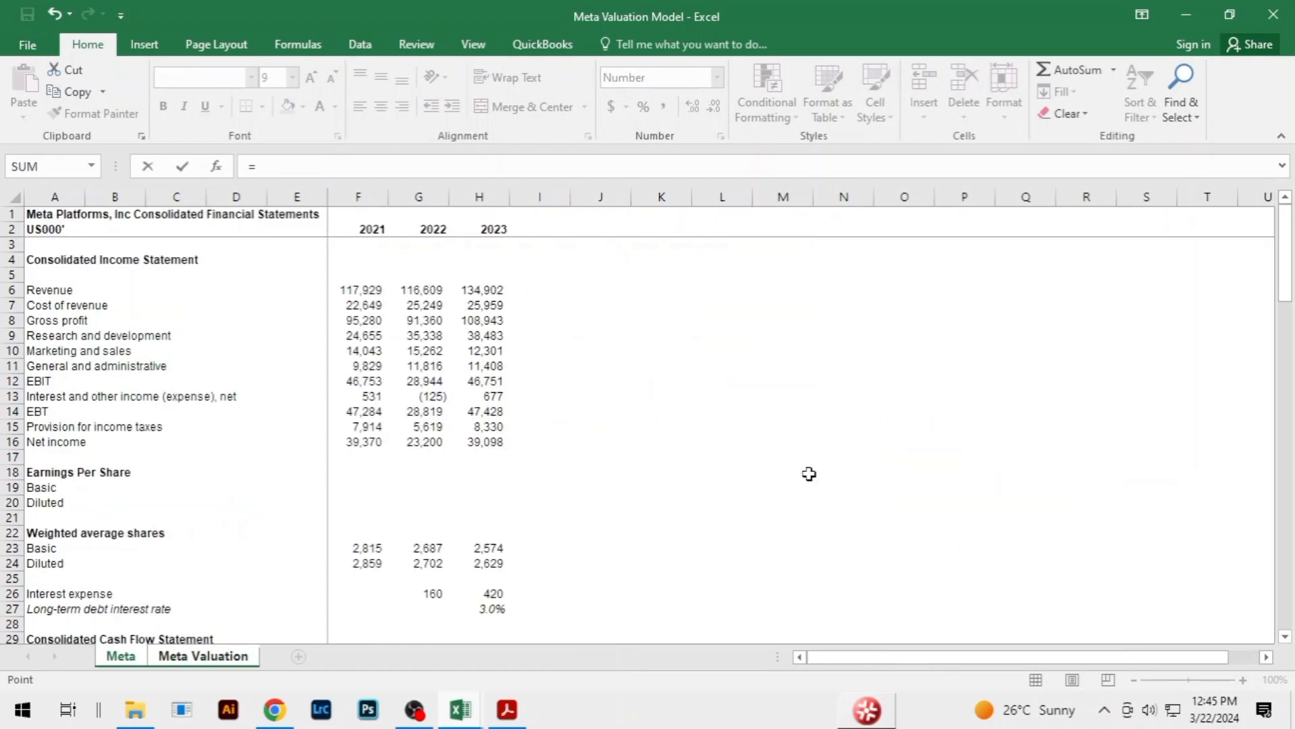
{"action": "scroll", "coordinate": [564, 468], "scroll_direction": "down", "scroll_amount": 1}
{"action": "scroll", "coordinate": [564, 468], "scroll_direction": "down", "scroll_amount": 18}
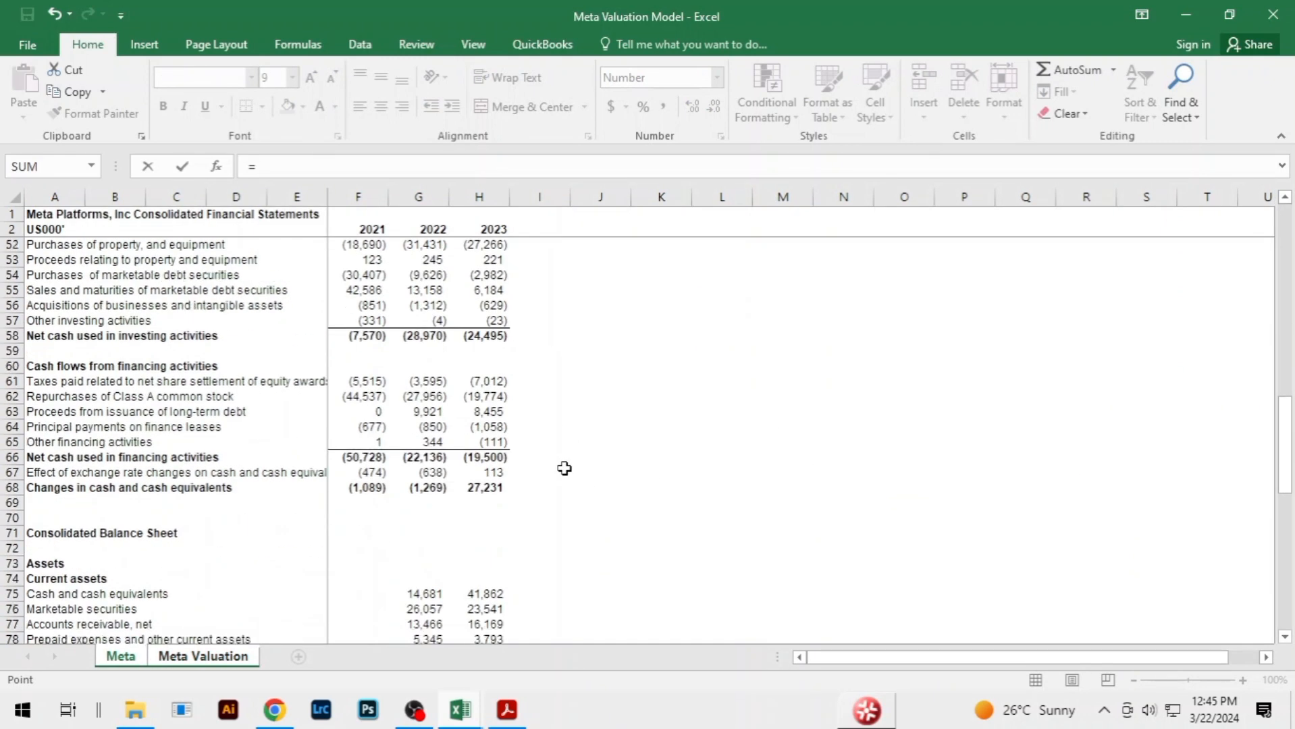
{"action": "scroll", "coordinate": [565, 467], "scroll_direction": "down", "scroll_amount": 2}
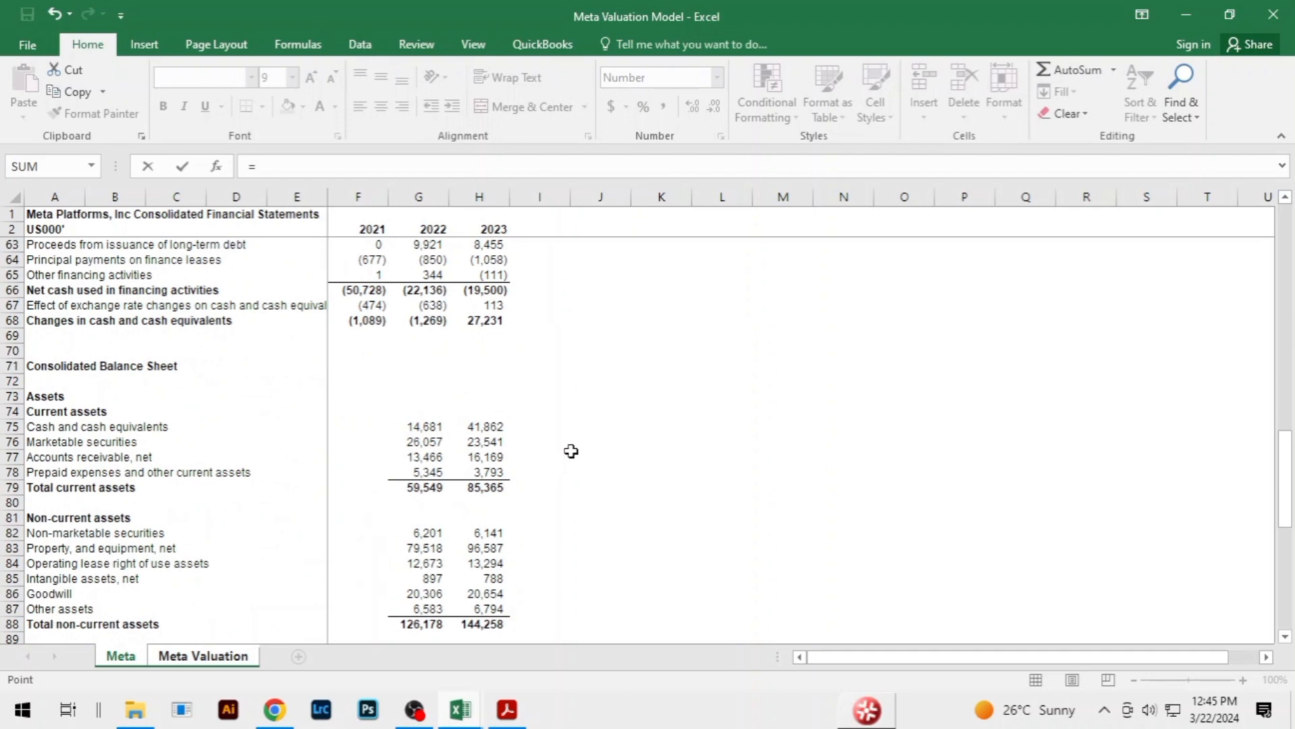
{"action": "scroll", "coordinate": [581, 422], "scroll_direction": "down", "scroll_amount": 2}
{"action": "scroll", "coordinate": [582, 421], "scroll_direction": "down", "scroll_amount": 3}
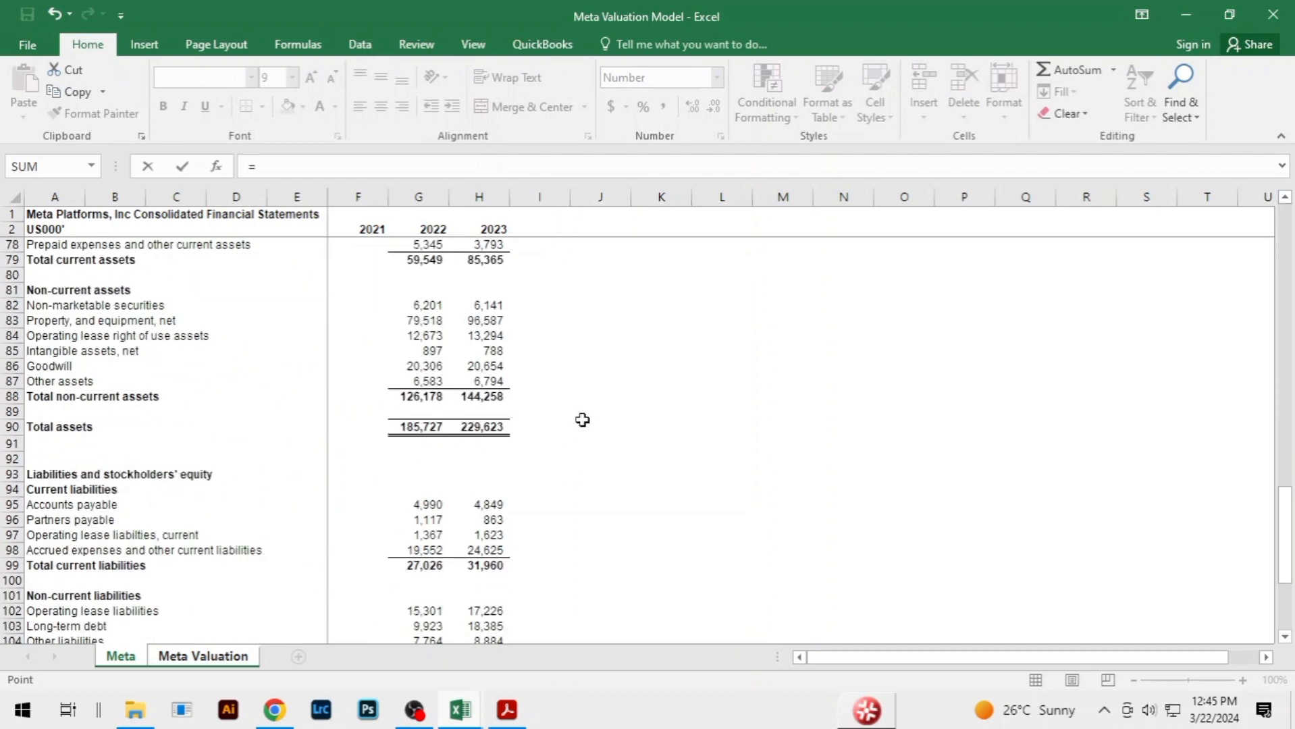
{"action": "scroll", "coordinate": [580, 422], "scroll_direction": "down", "scroll_amount": 3}
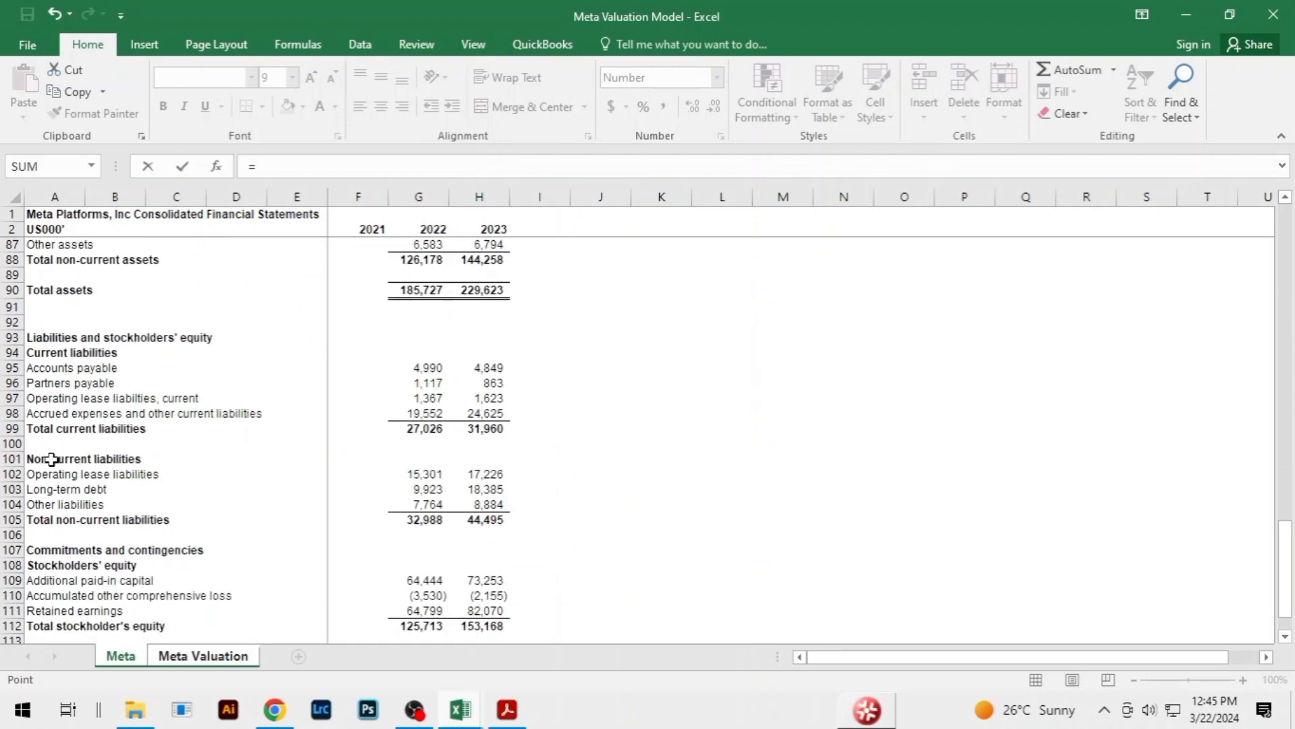
{"action": "scroll", "coordinate": [441, 525], "scroll_direction": "down", "scroll_amount": 1}
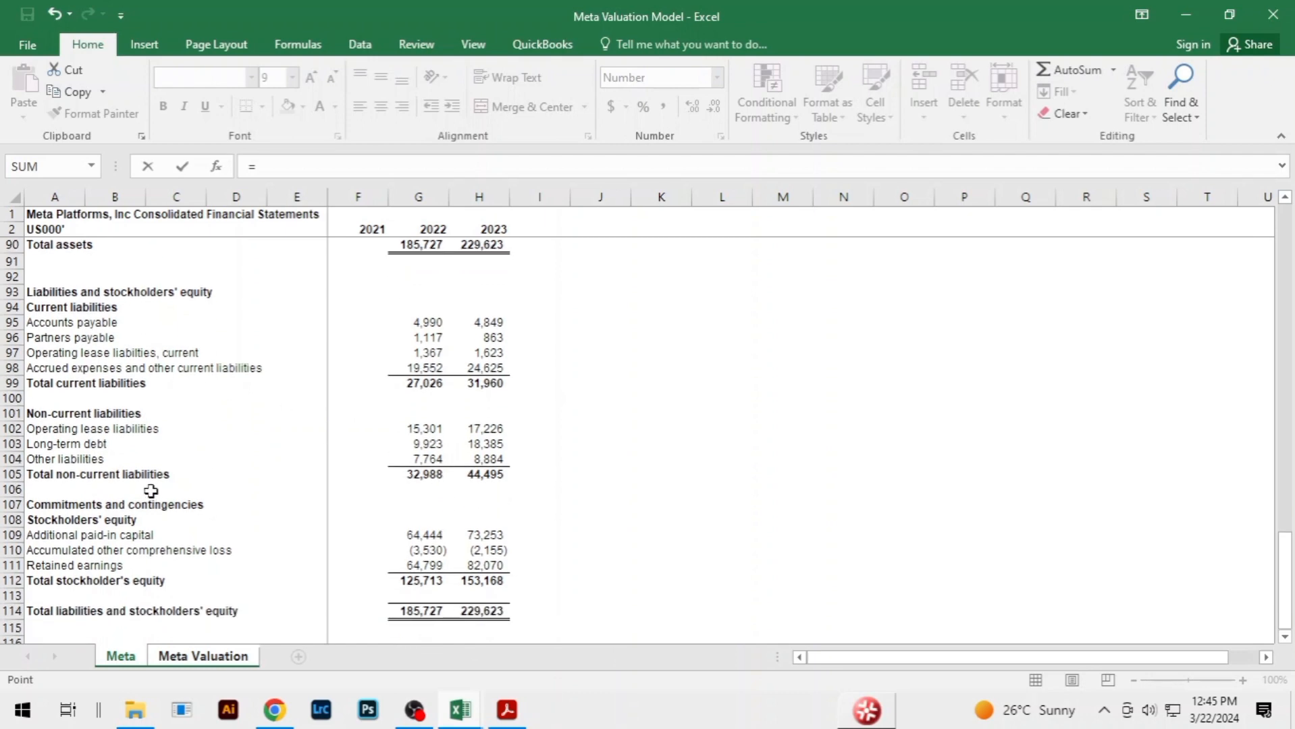
{"action": "left_click", "coordinate": [482, 444]}
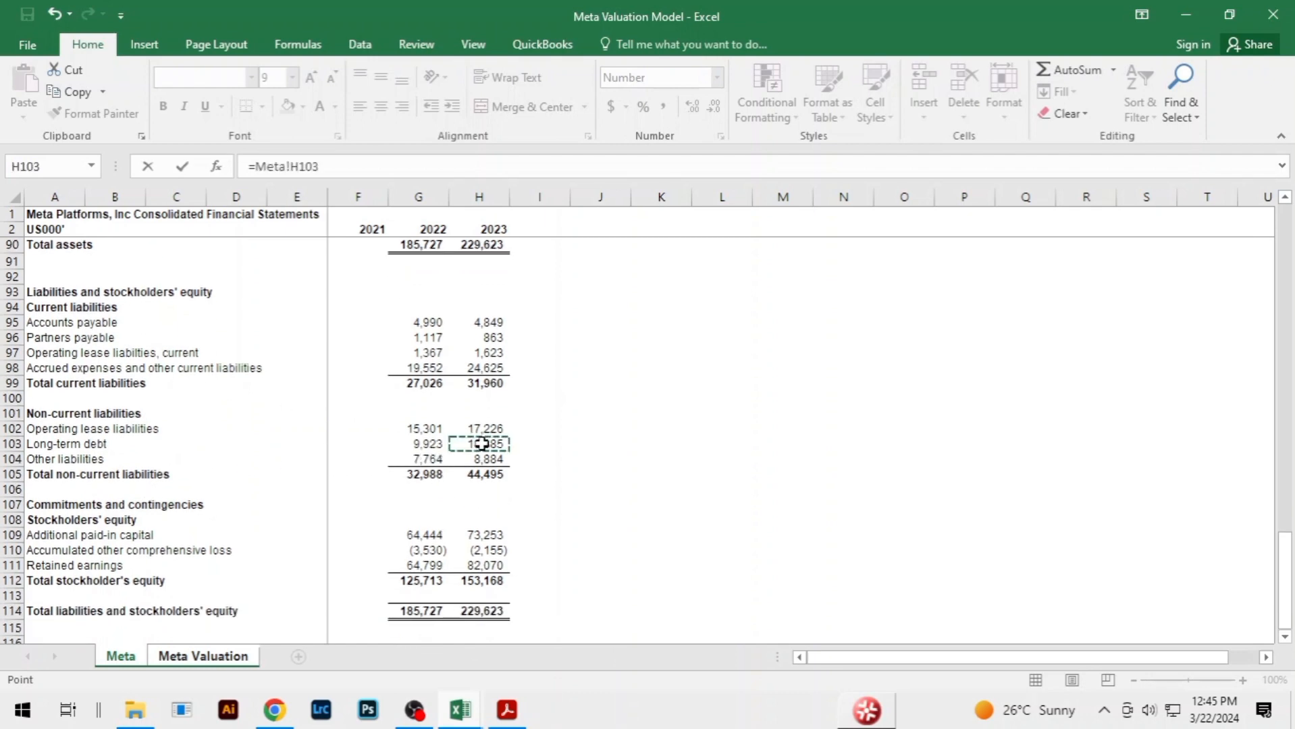
{"action": "type", "text": "+"}
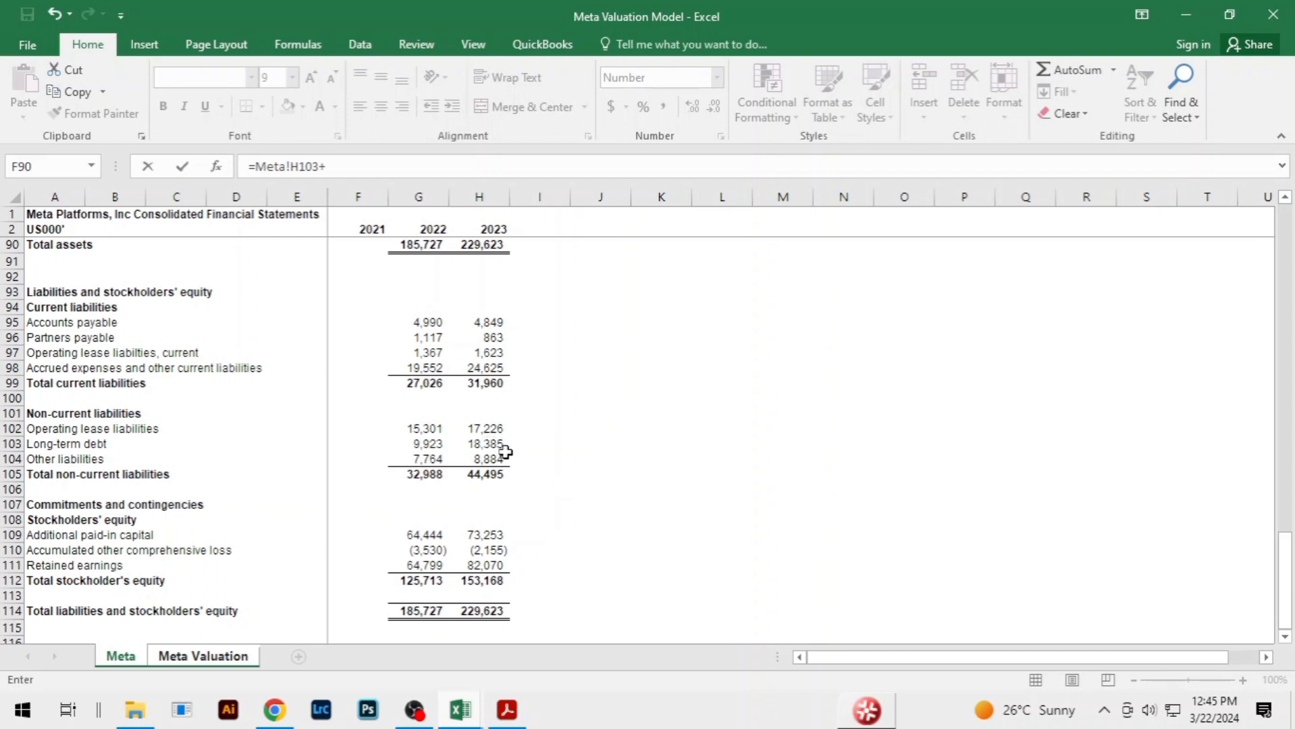
{"action": "left_click", "coordinate": [490, 429]}
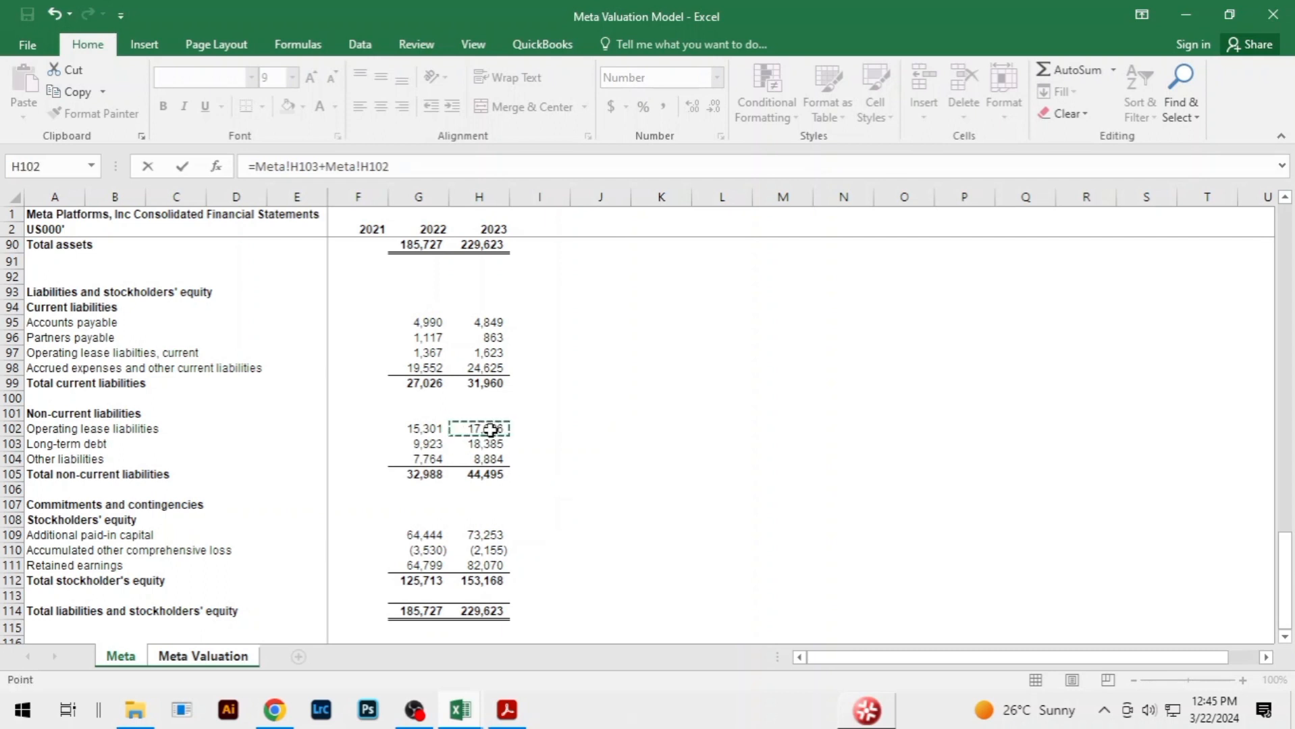
{"action": "type", "text": "+"}
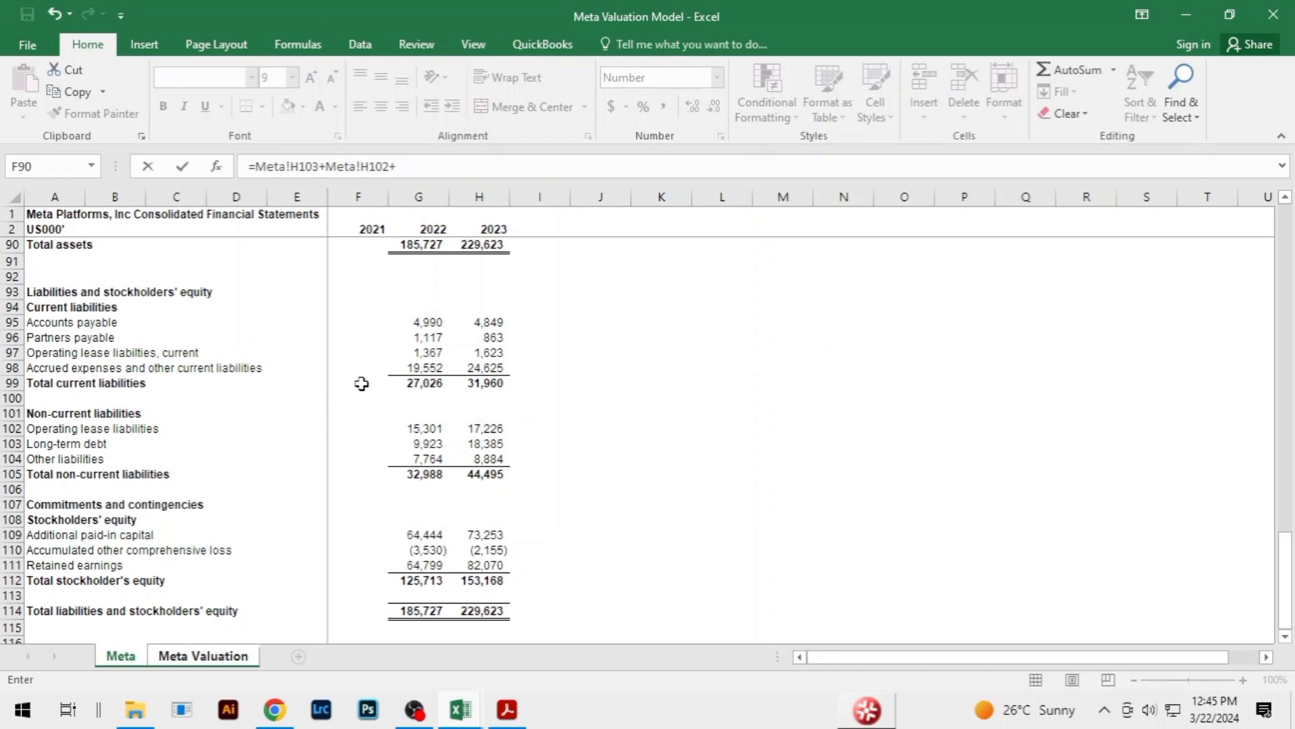
{"action": "left_click", "coordinate": [487, 352]}
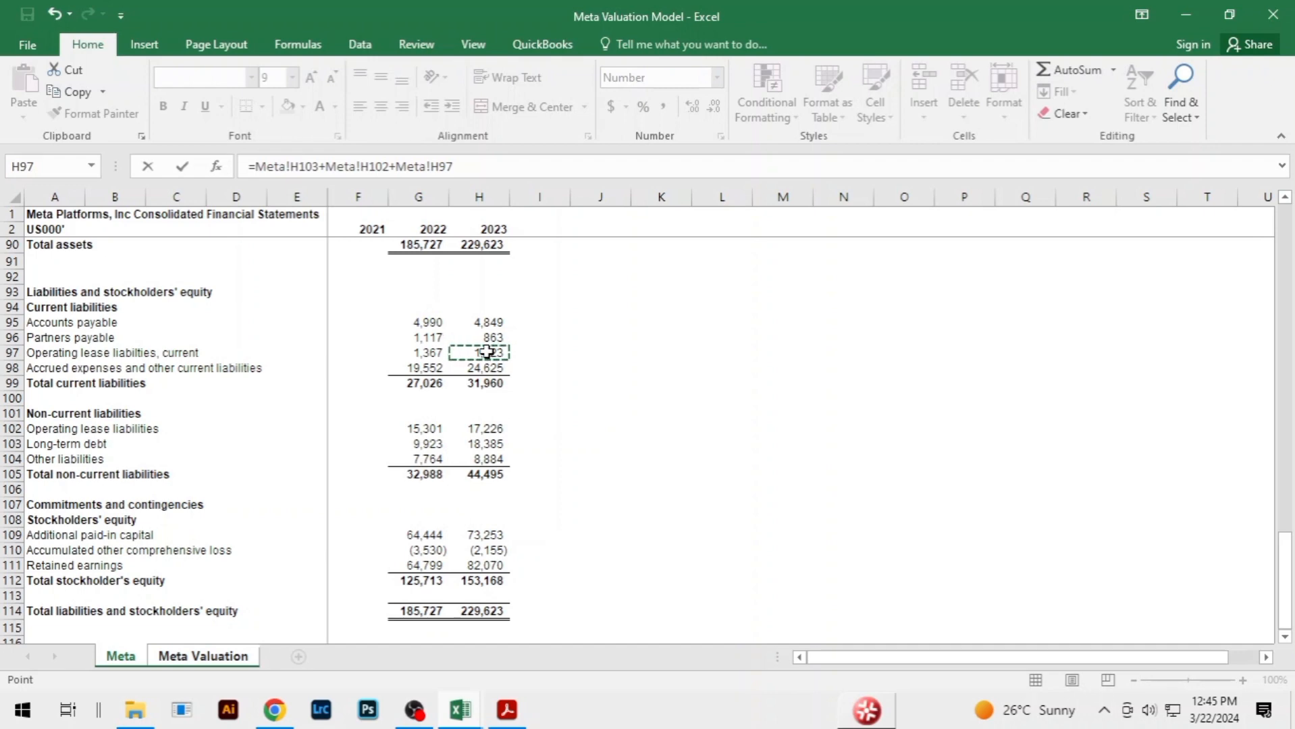
{"action": "key", "text": "Return"}
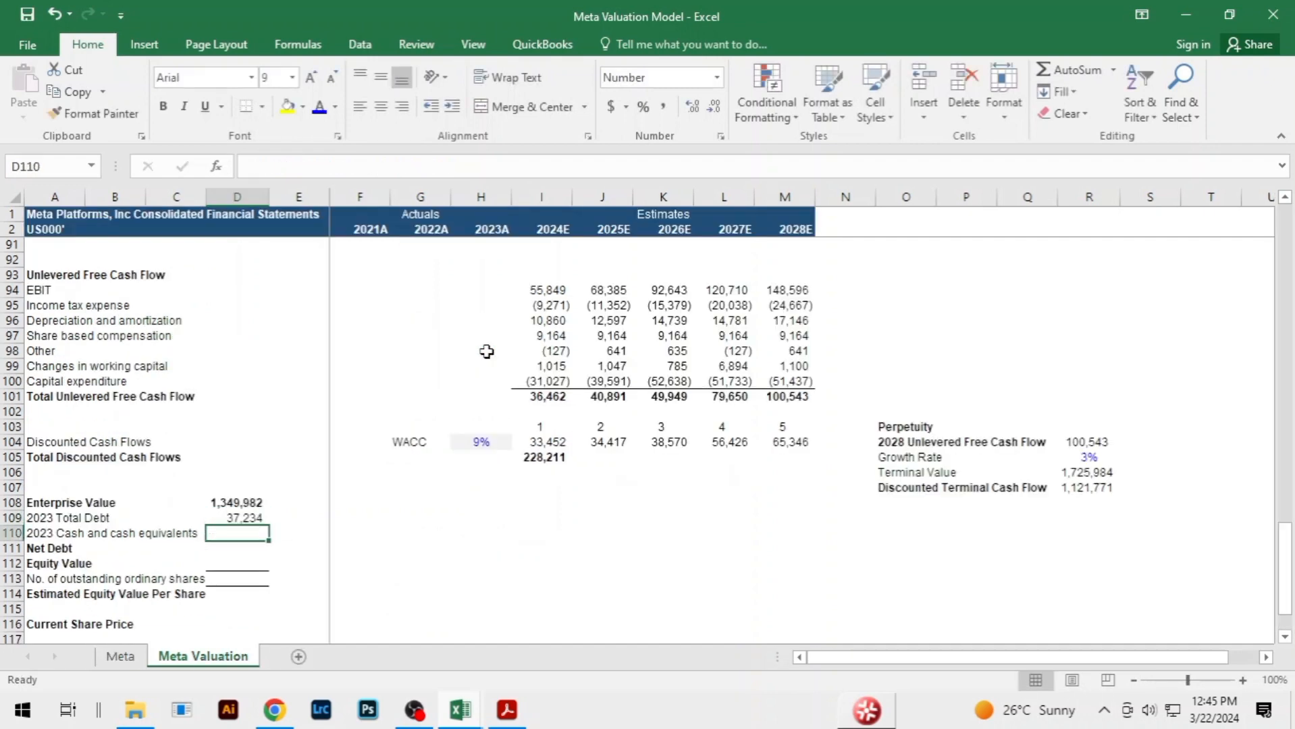
Link 2023 cash and cash equivalents in D110 to the Meta sheet's balance sheet with =Meta!H75
{"action": "type", "text": "="}
{"action": "key", "text": "ctrl+Page_Up"}
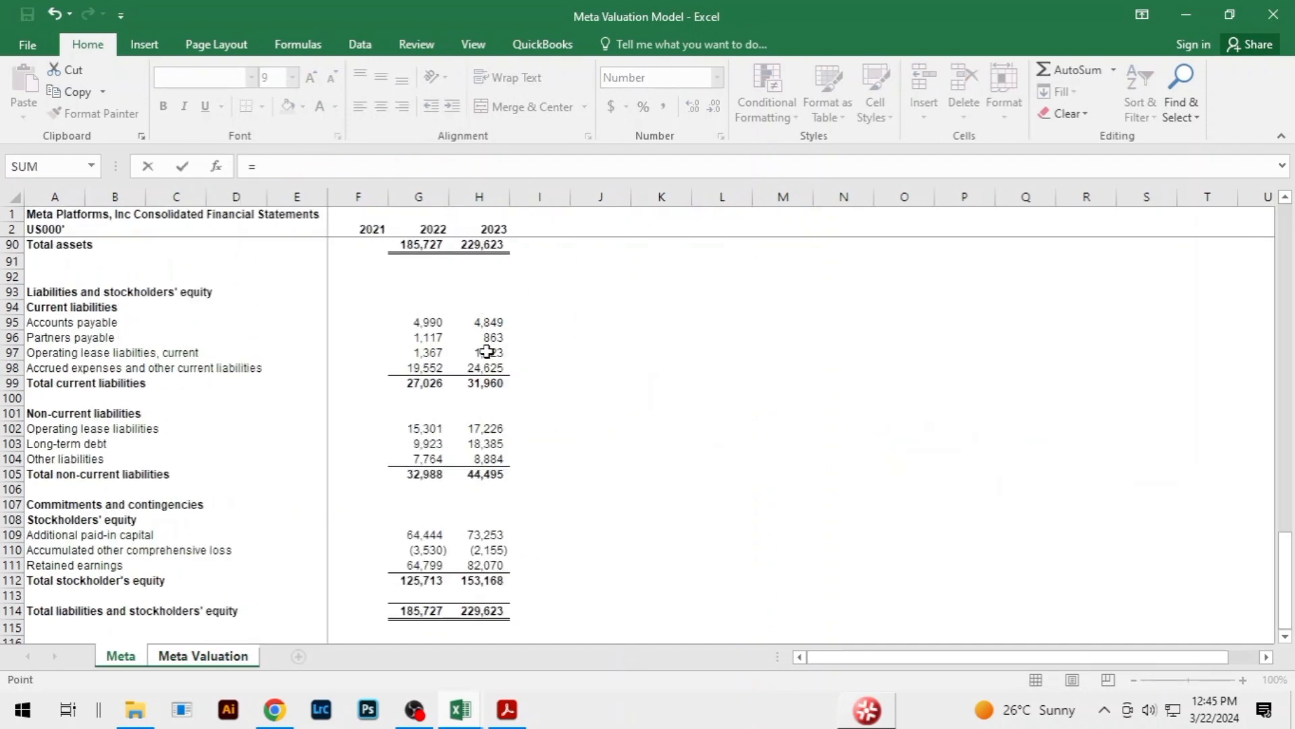
{"action": "scroll", "coordinate": [216, 428], "scroll_direction": "up", "scroll_amount": 4}
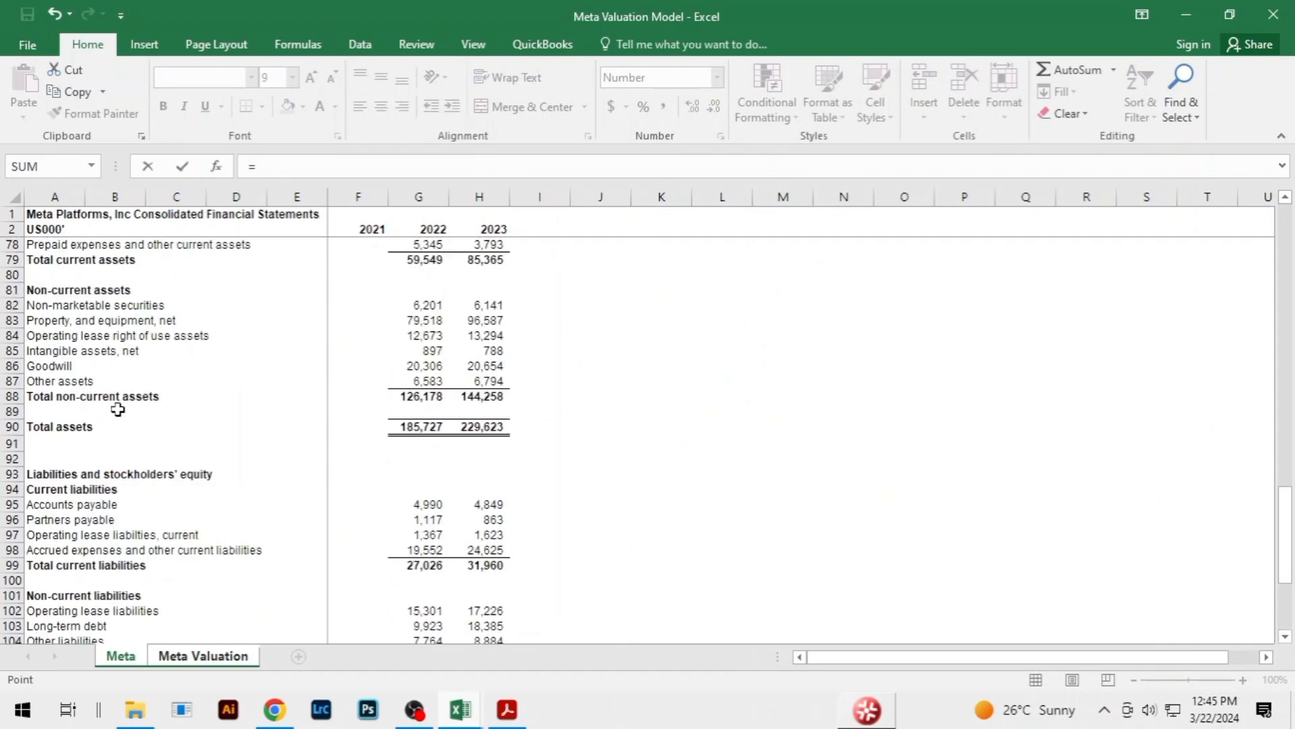
{"action": "scroll", "coordinate": [117, 410], "scroll_direction": "up", "scroll_amount": 3}
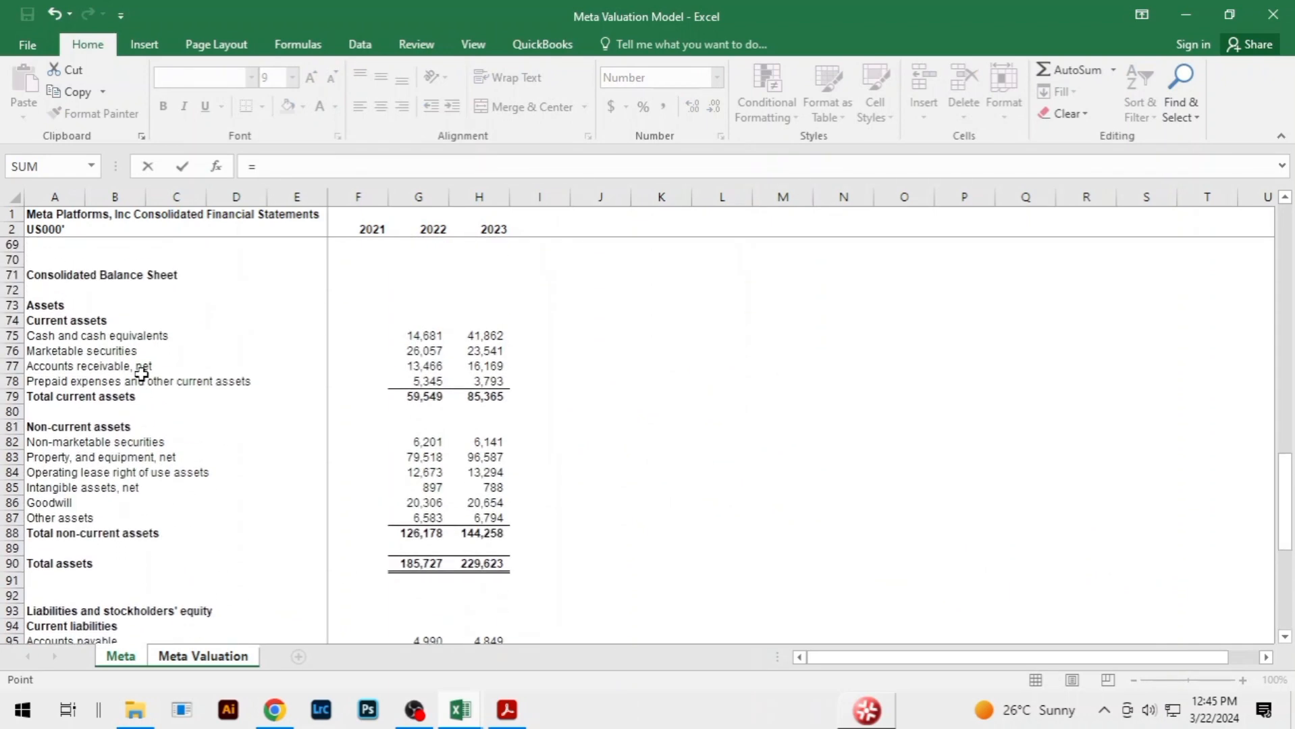
{"action": "left_click", "coordinate": [479, 338]}
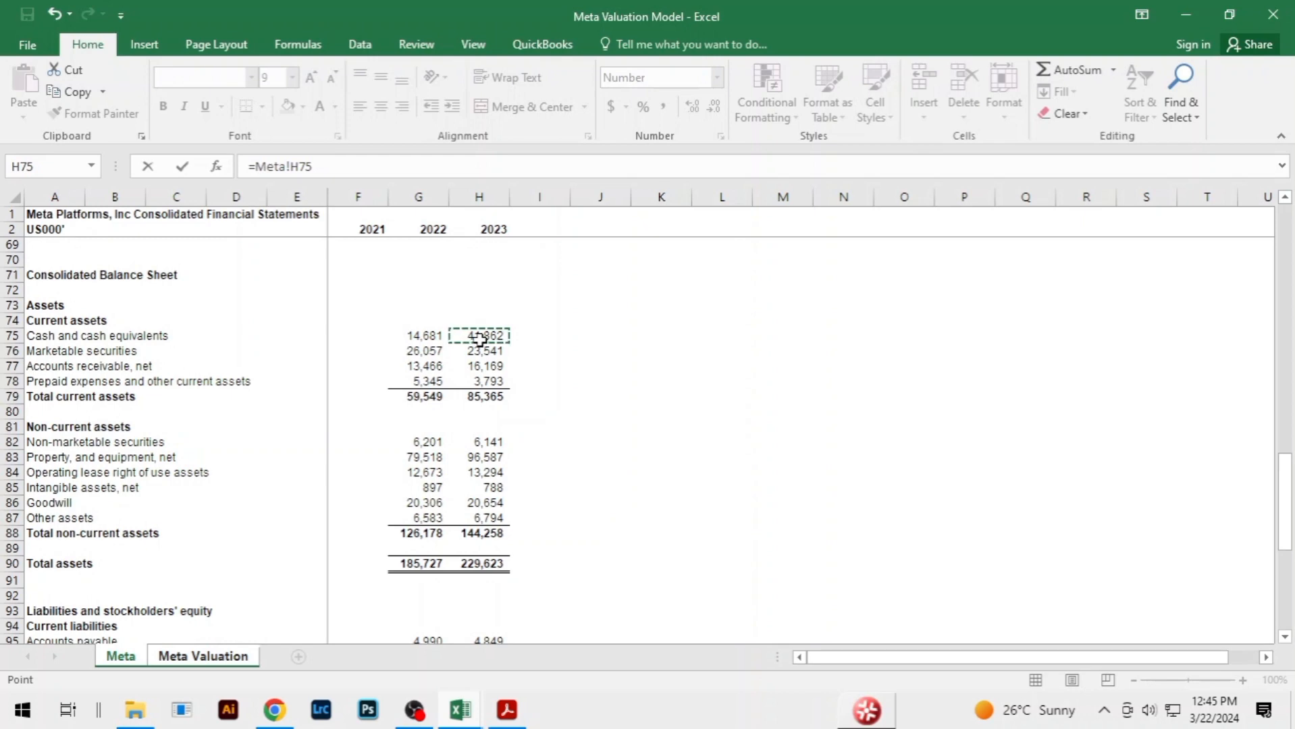
{"action": "key", "text": "Return"}
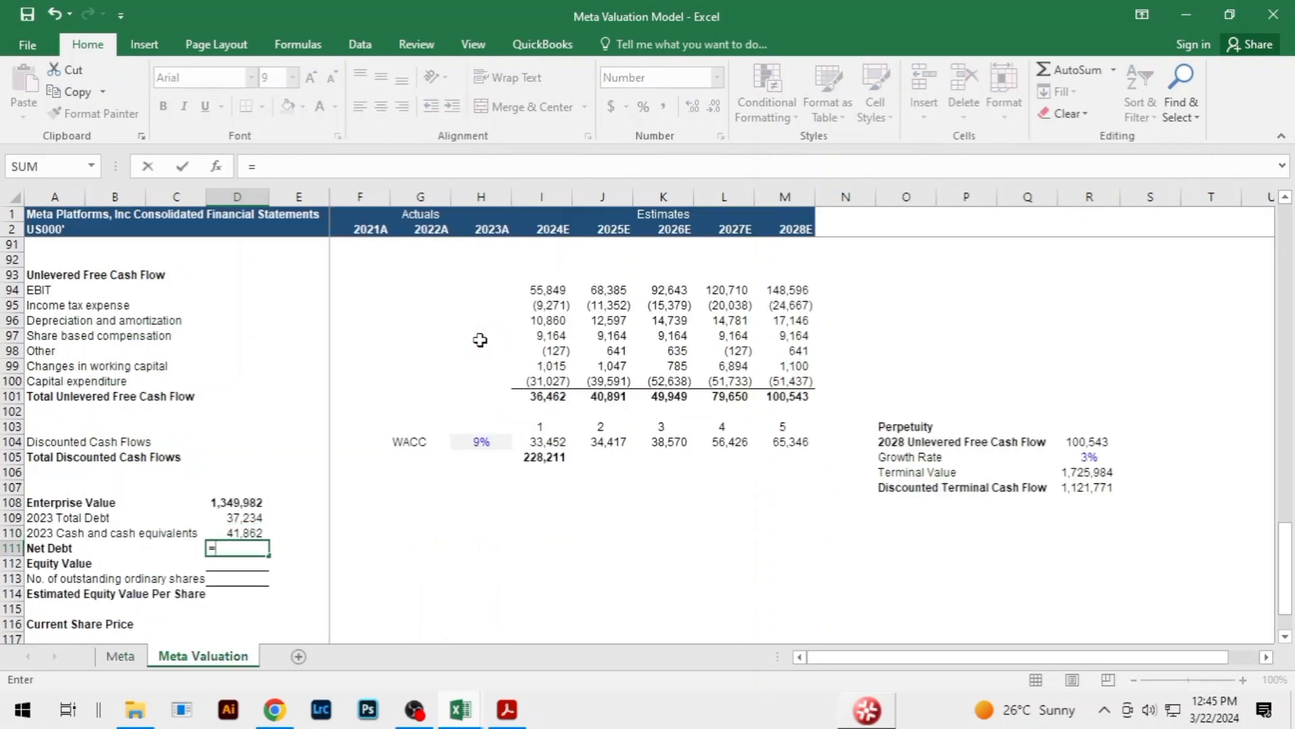
Calculate net debt in D111 by subtracting cash from total debt with =D109-D110
{"action": "type", "text": "="}
{"action": "key", "text": "Up"}
{"action": "key", "text": "Up"}
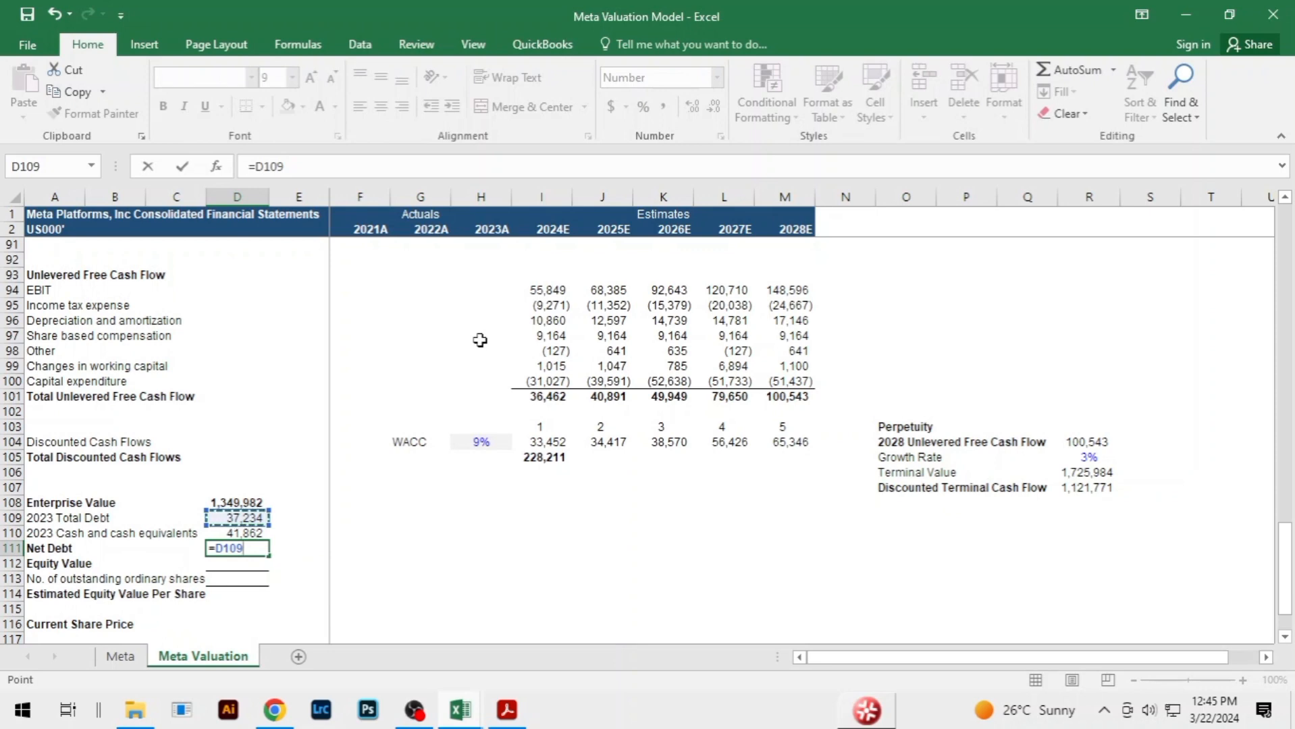
{"action": "type", "text": "-"}
{"action": "key", "text": "Up"}
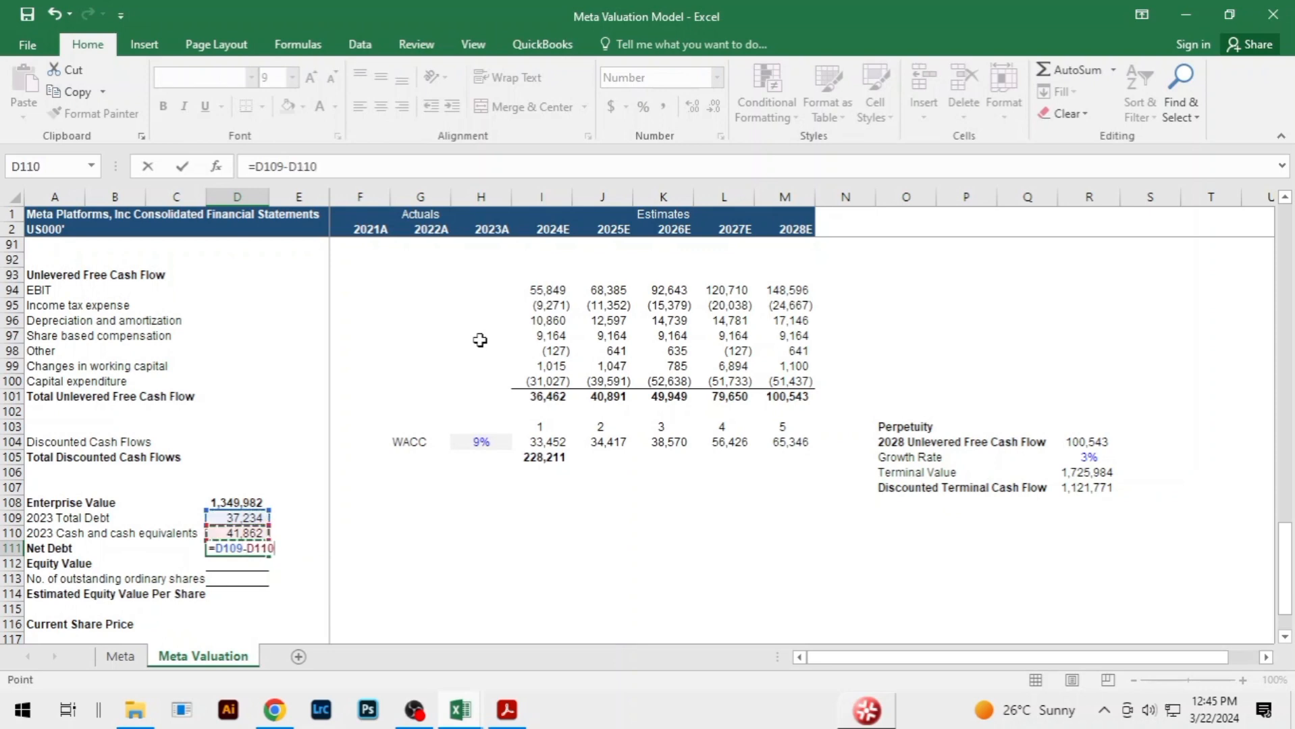
{"action": "key", "text": "Return"}
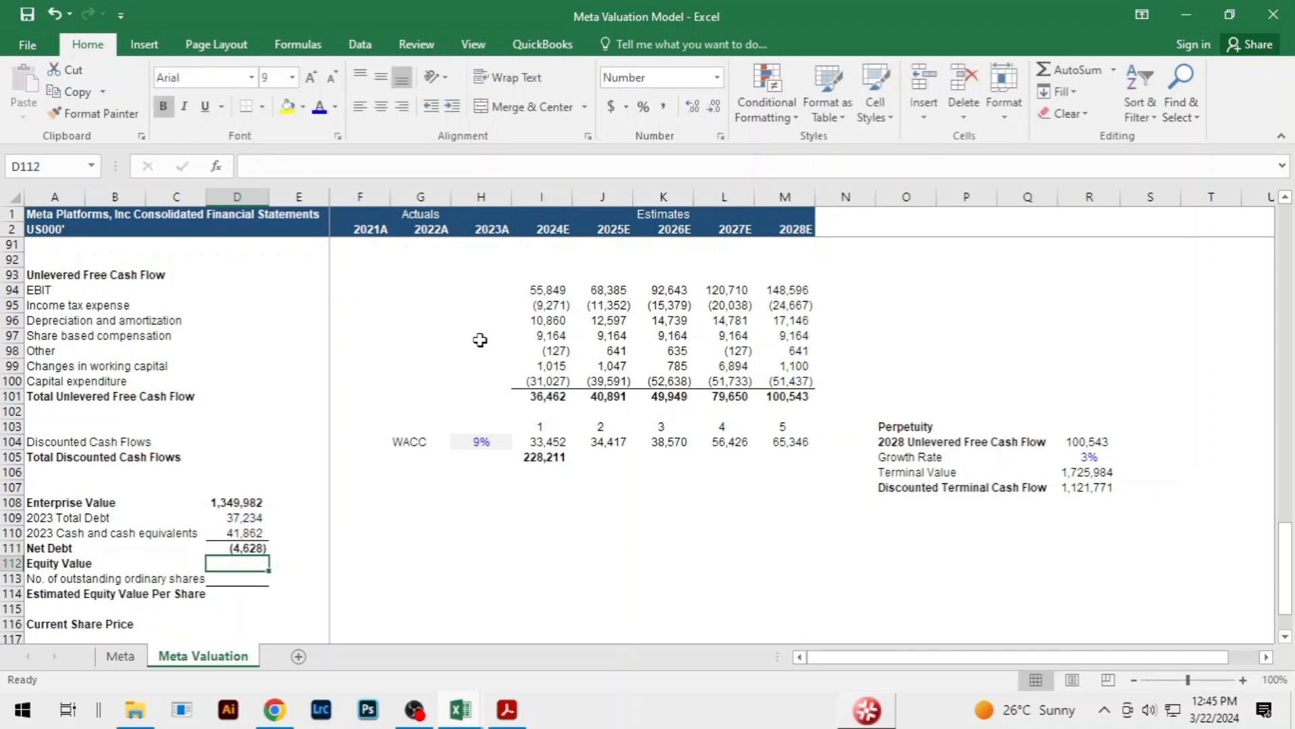
Calculate the equity value in D112 with the formula =D108+D111
{"action": "type", "text": "="}
{"action": "key", "text": "Up"}
{"action": "key", "text": "Up"}
{"action": "key", "text": "Up"}
{"action": "key", "text": "Up"}
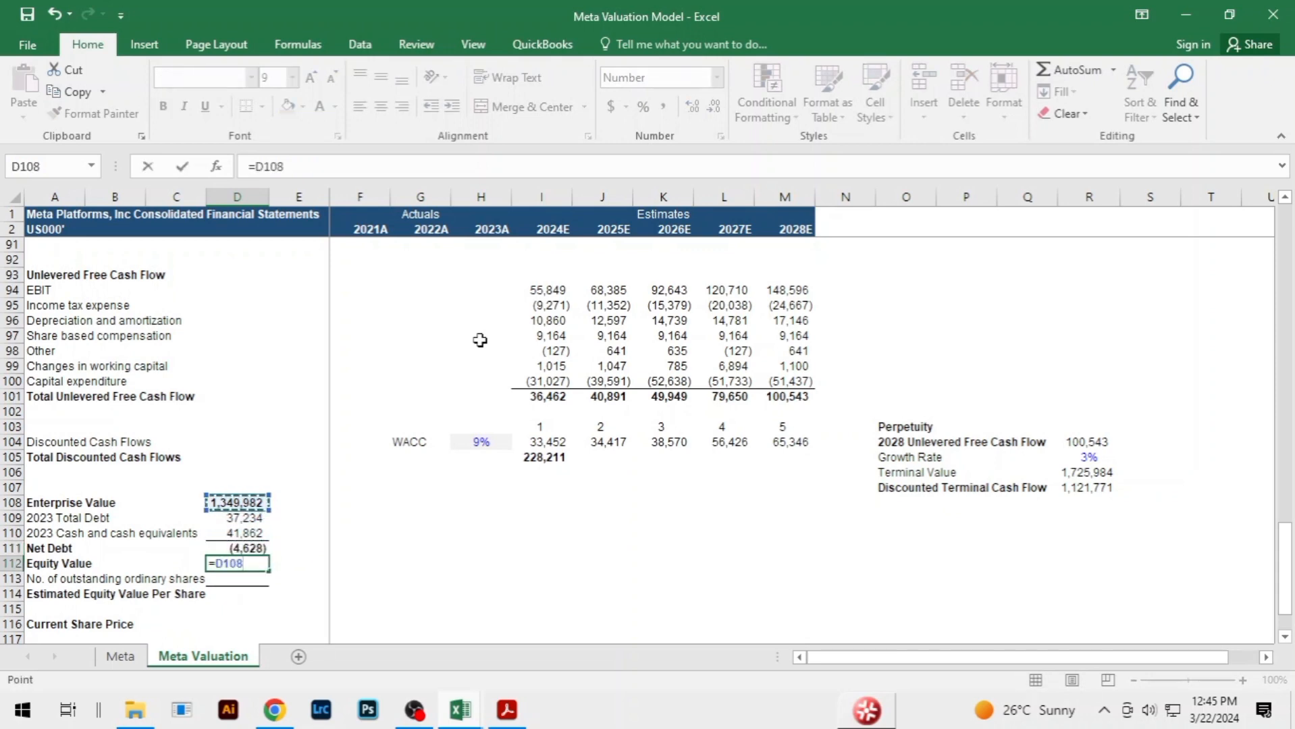
{"action": "type", "text": "+"}
{"action": "key", "text": "Up"}
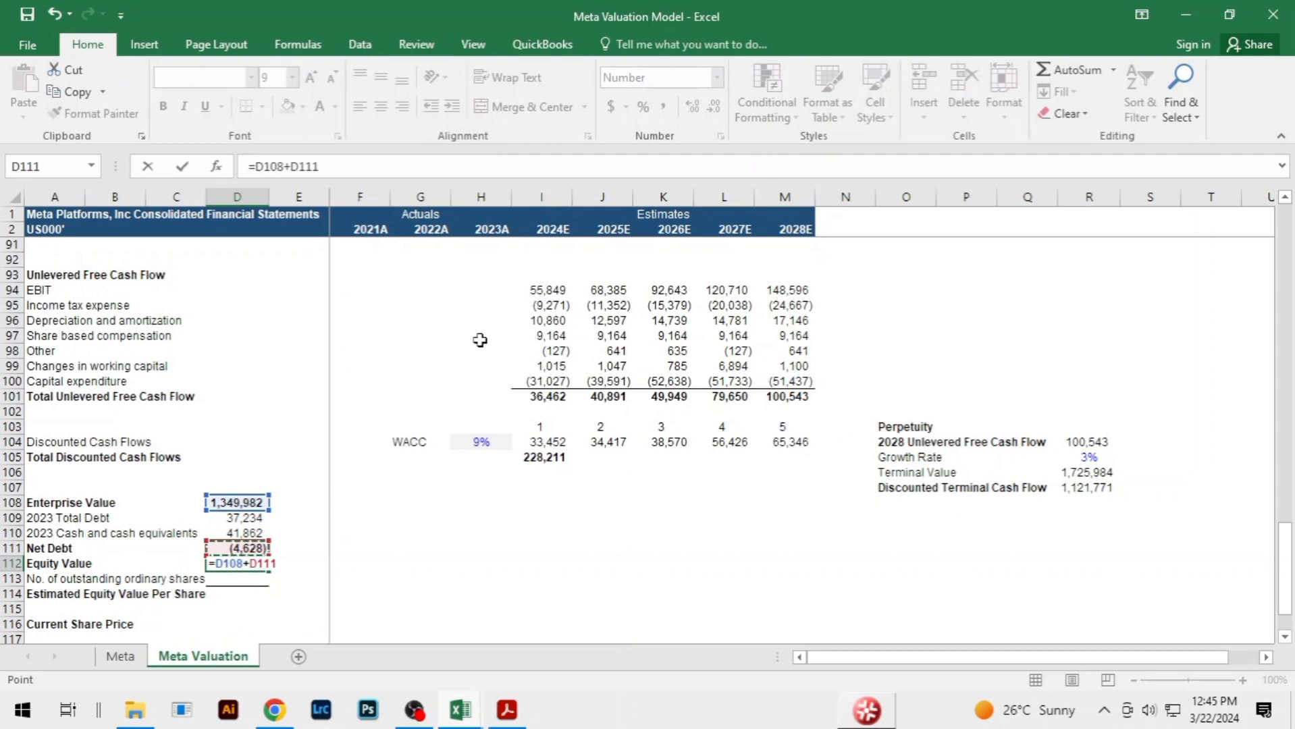
{"action": "key", "text": "Return"}
Link the number of outstanding ordinary shares in D113 to the 2023 diluted weighted average shares with =Meta!H24
{"action": "type", "text": "="}
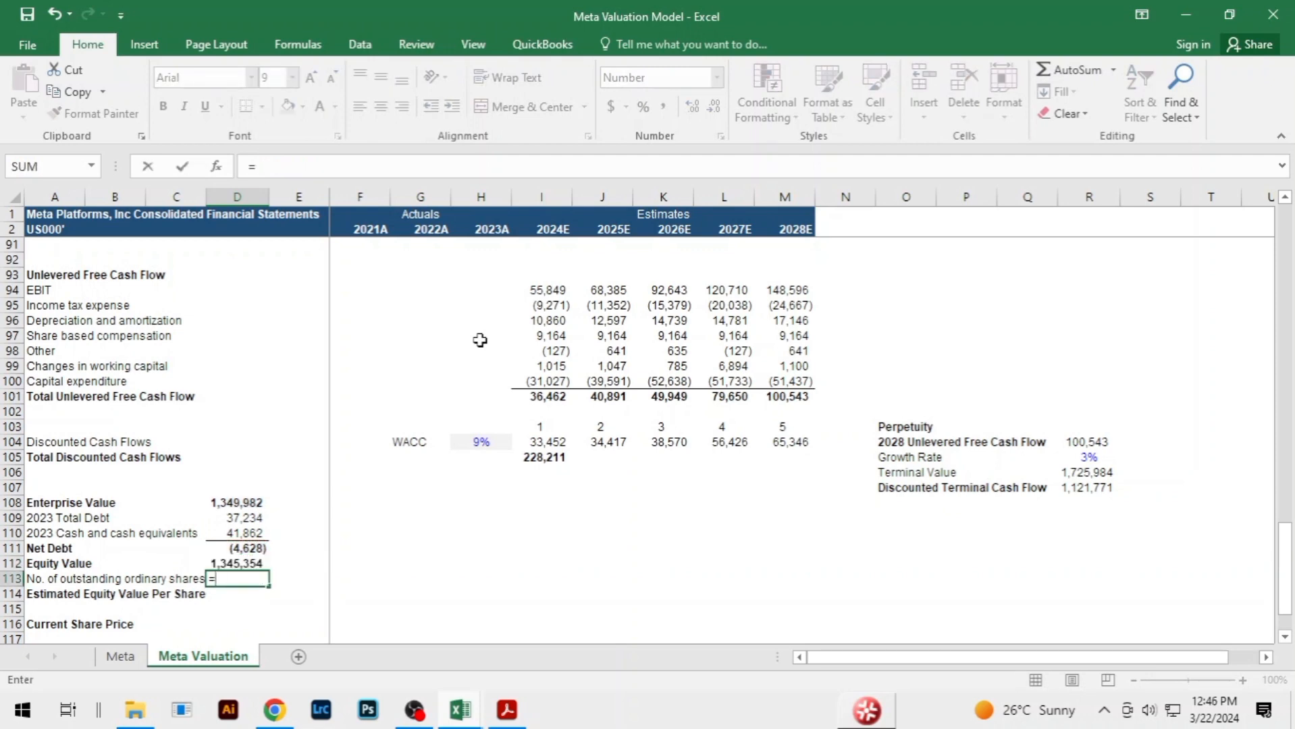
{"action": "key", "text": "ctrl+Page_Up"}
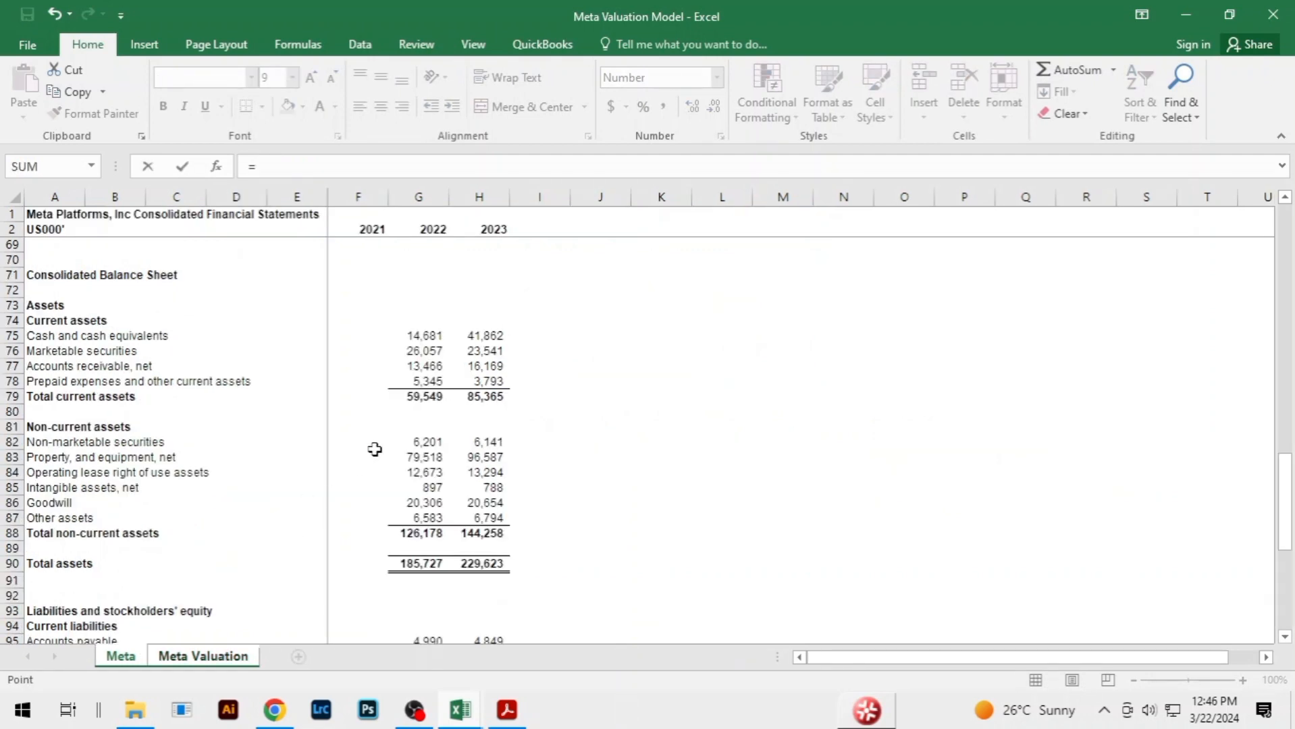
{"action": "scroll", "coordinate": [427, 427], "scroll_direction": "up", "scroll_amount": 6}
{"action": "scroll", "coordinate": [426, 427], "scroll_direction": "up", "scroll_amount": 14}
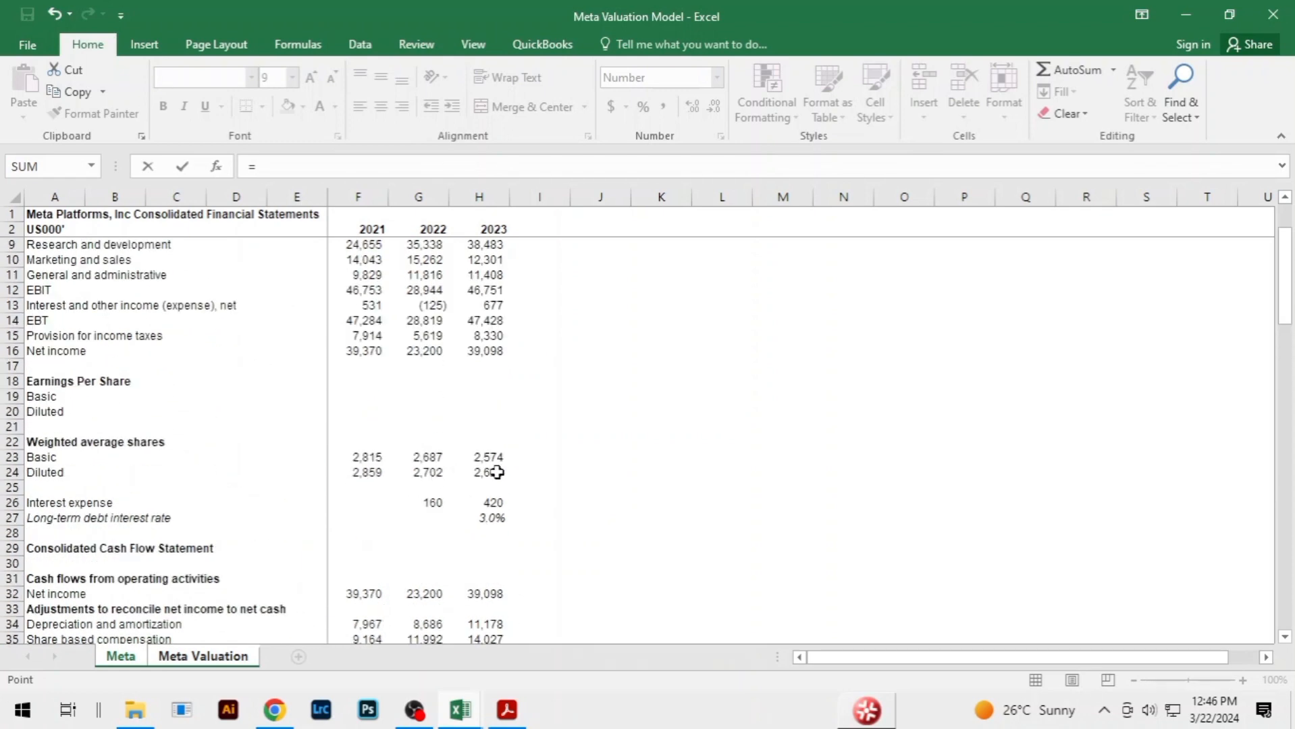
{"action": "left_click", "coordinate": [497, 472]}
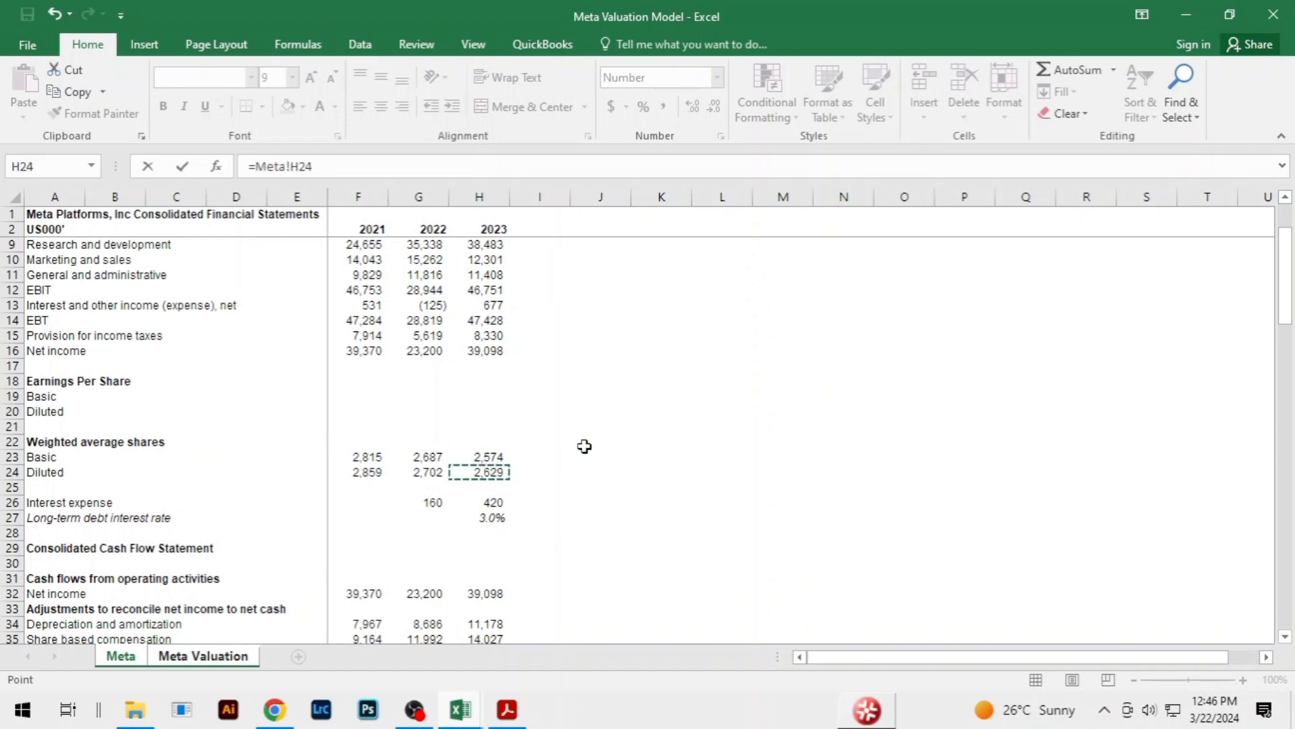
{"action": "key", "text": "Return"}
Calculate the estimated equity value per share in D114 with the formula =D112/D113
{"action": "type", "text": "="}
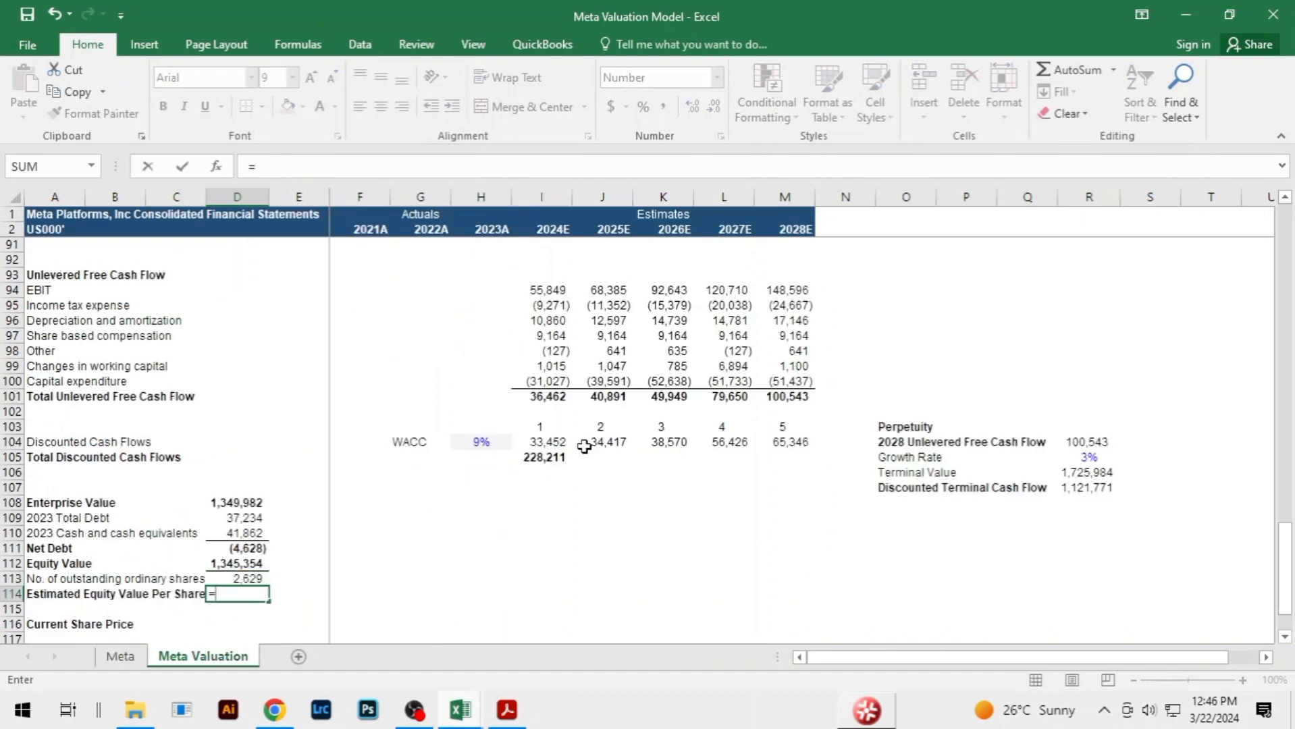
{"action": "key", "text": "Up"}
{"action": "key", "text": "Up"}
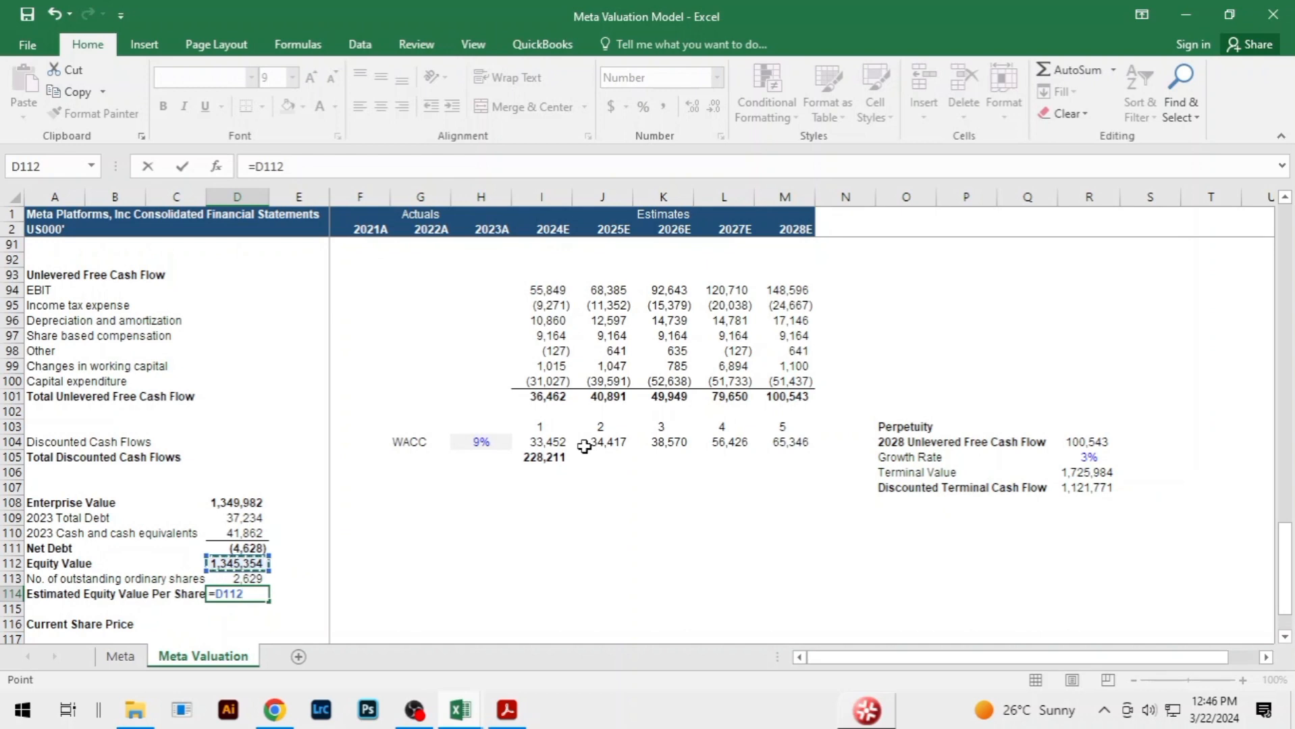
{"action": "type", "text": "/"}
{"action": "key", "text": "Up"}
{"action": "key", "text": "Return"}
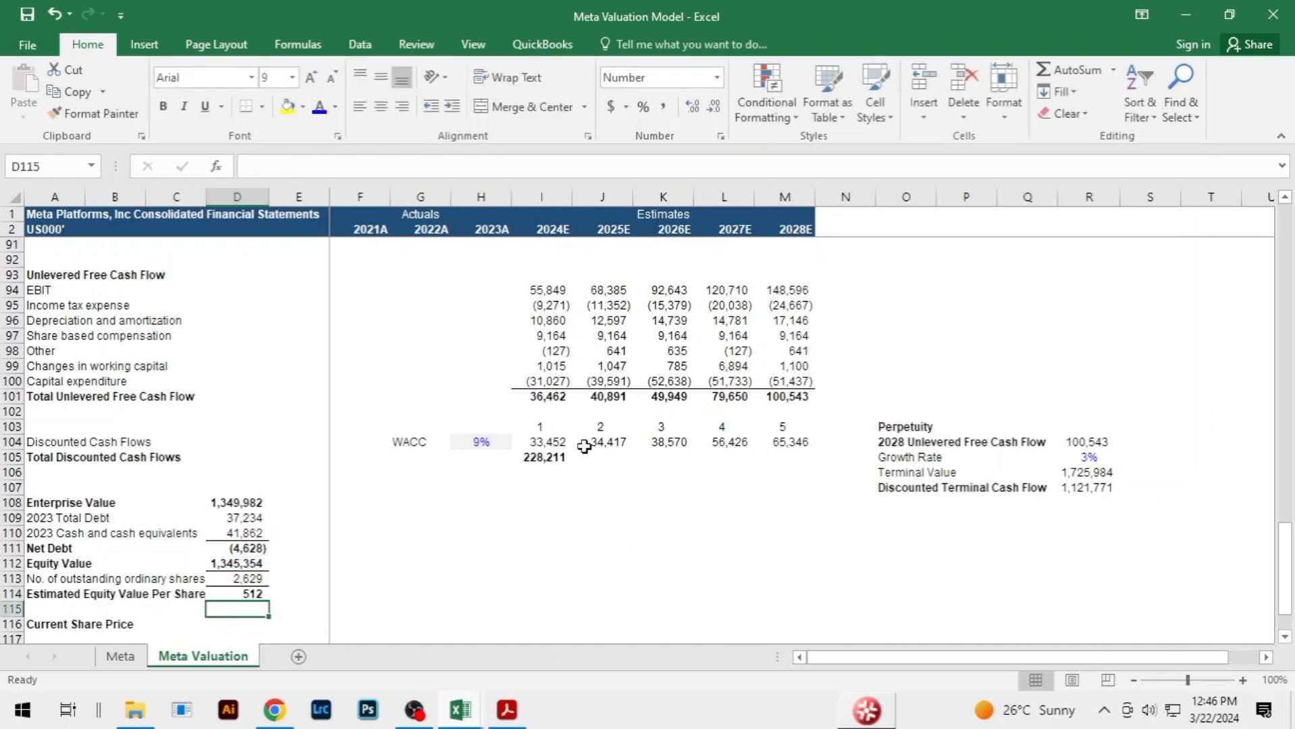
Relink the number of outstanding ordinary shares in D113 to the 2023 basic weighted average shares with =Meta!H23
{"action": "left_click", "coordinate": [453, 581]}
{"action": "left_click", "coordinate": [318, 530]}
{"action": "scroll", "coordinate": [378, 545], "scroll_direction": "down", "scroll_amount": 2}
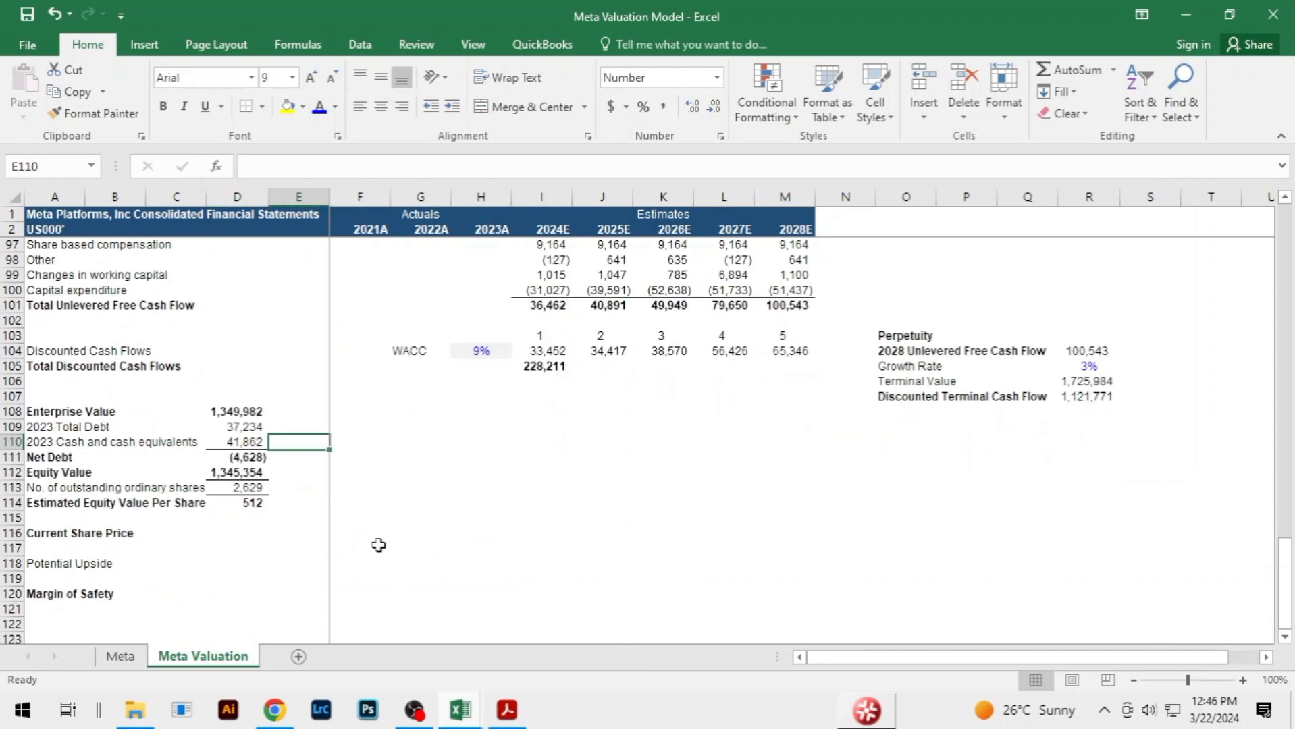
{"action": "left_click", "coordinate": [262, 533]}
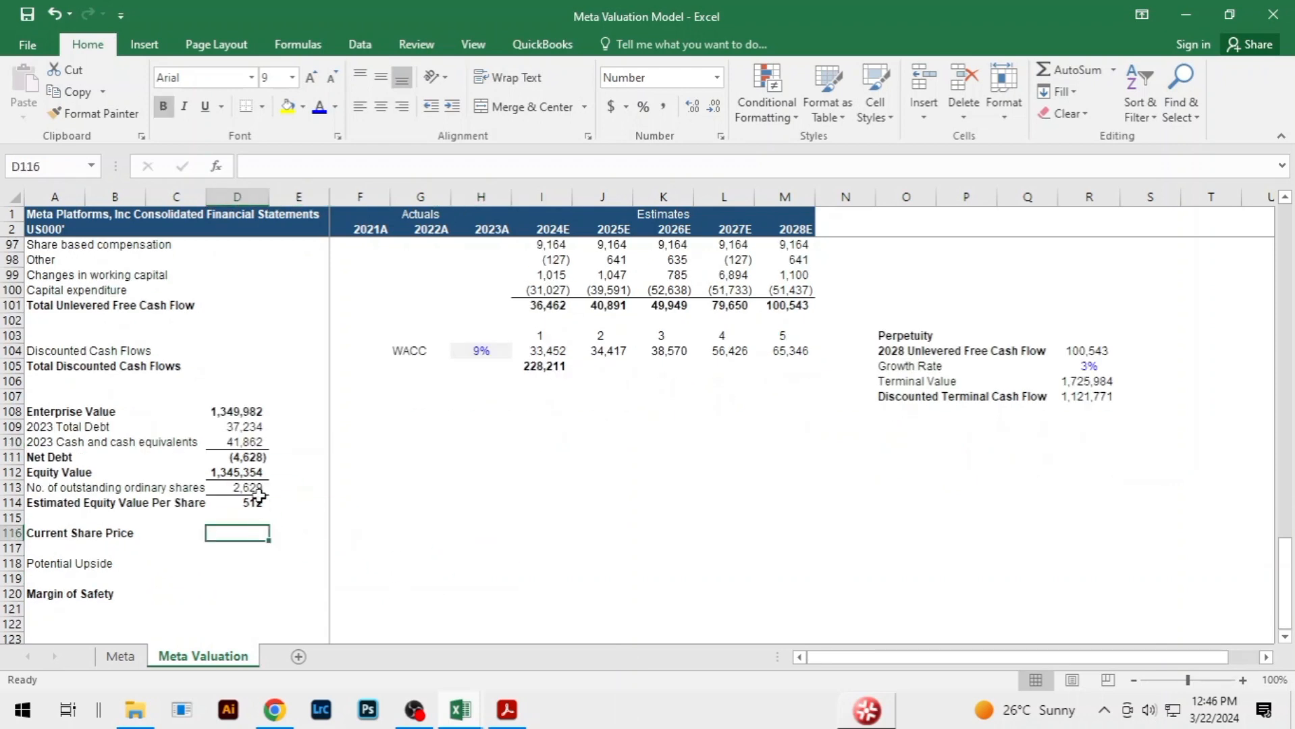
{"action": "left_click", "coordinate": [254, 488]}
{"action": "type", "text": "="}
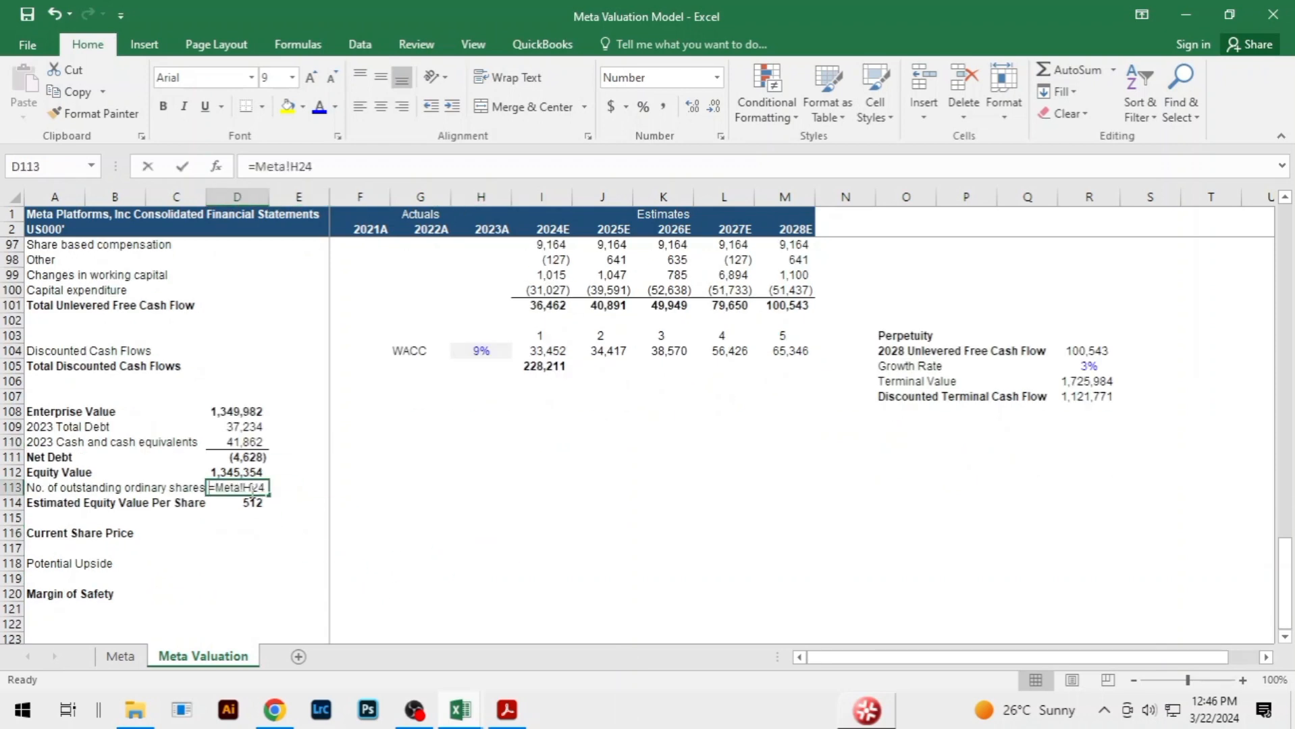
{"action": "key", "text": "ctrl+Page_Up"}
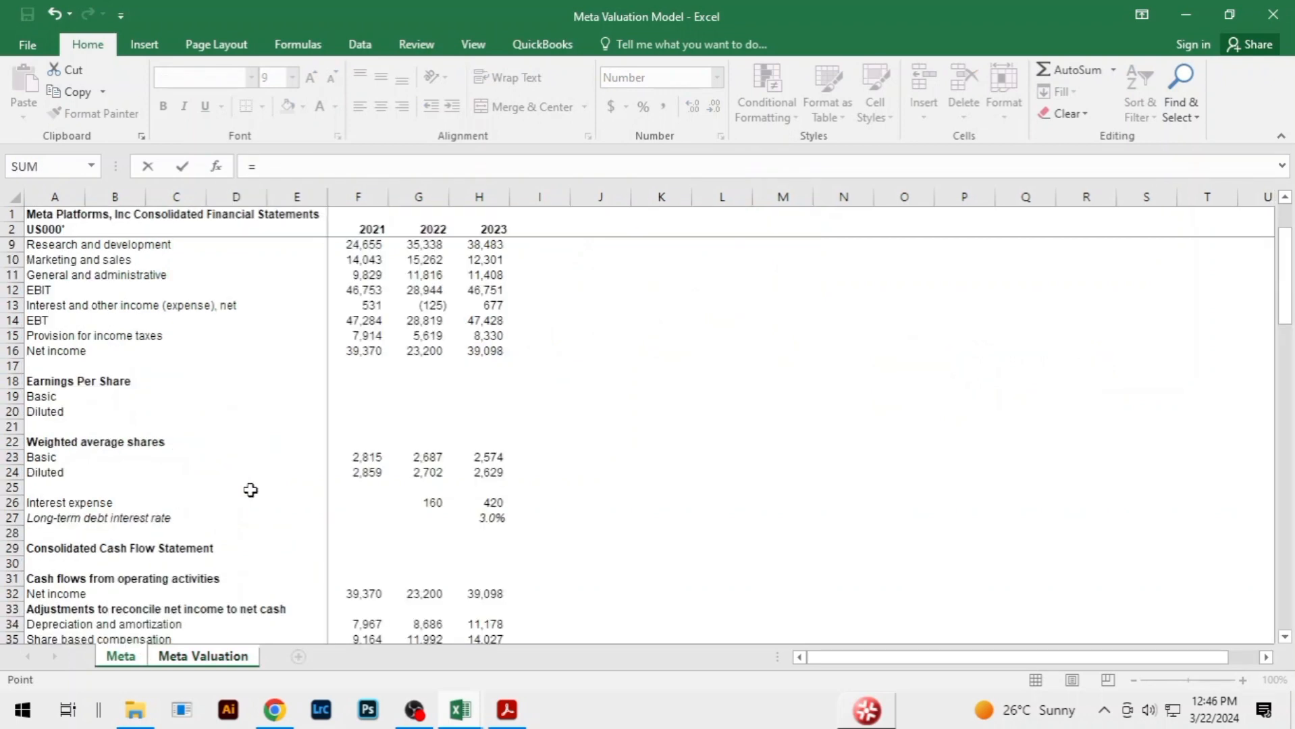
{"action": "left_click", "coordinate": [488, 457]}
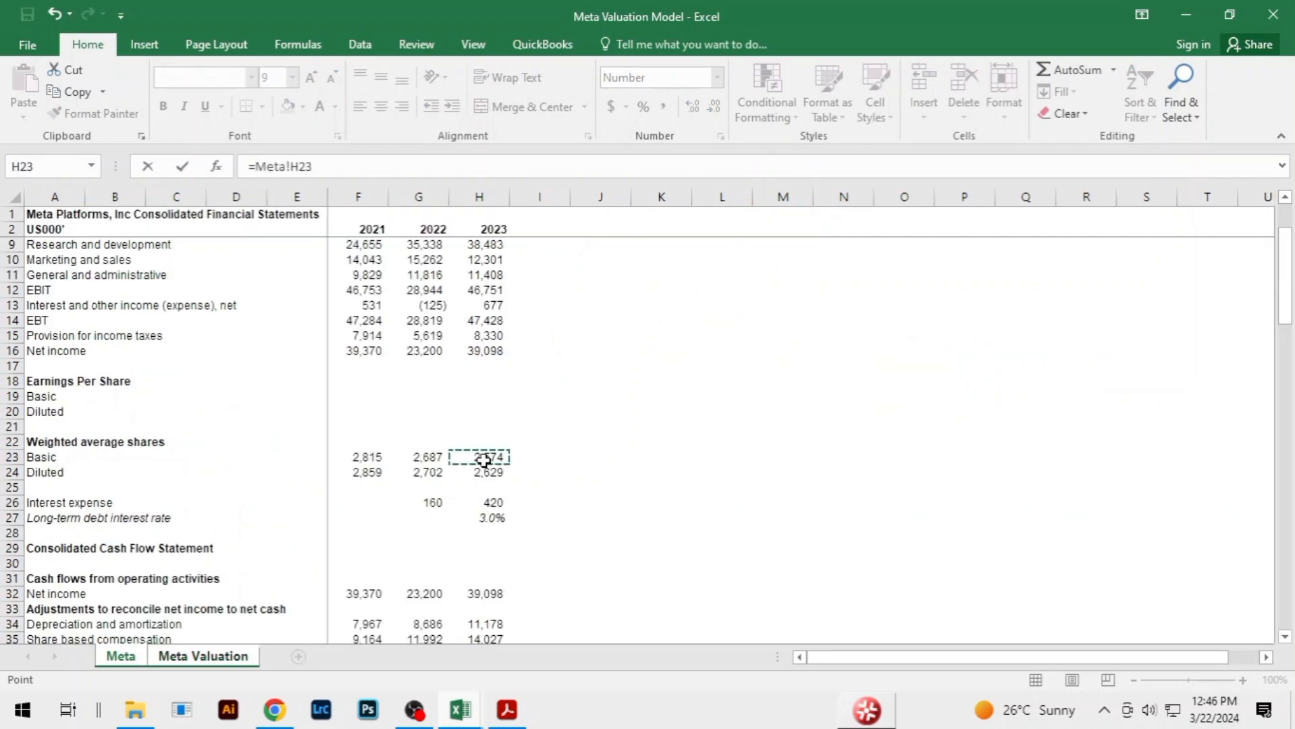
{"action": "key", "text": "Return"}
Format the estimated equity value per share in D114 as Currency with the $ symbol and 0 decimal places
{"action": "key", "text": "Down"}
{"action": "key", "text": "Down"}
{"action": "key", "text": "Down"}
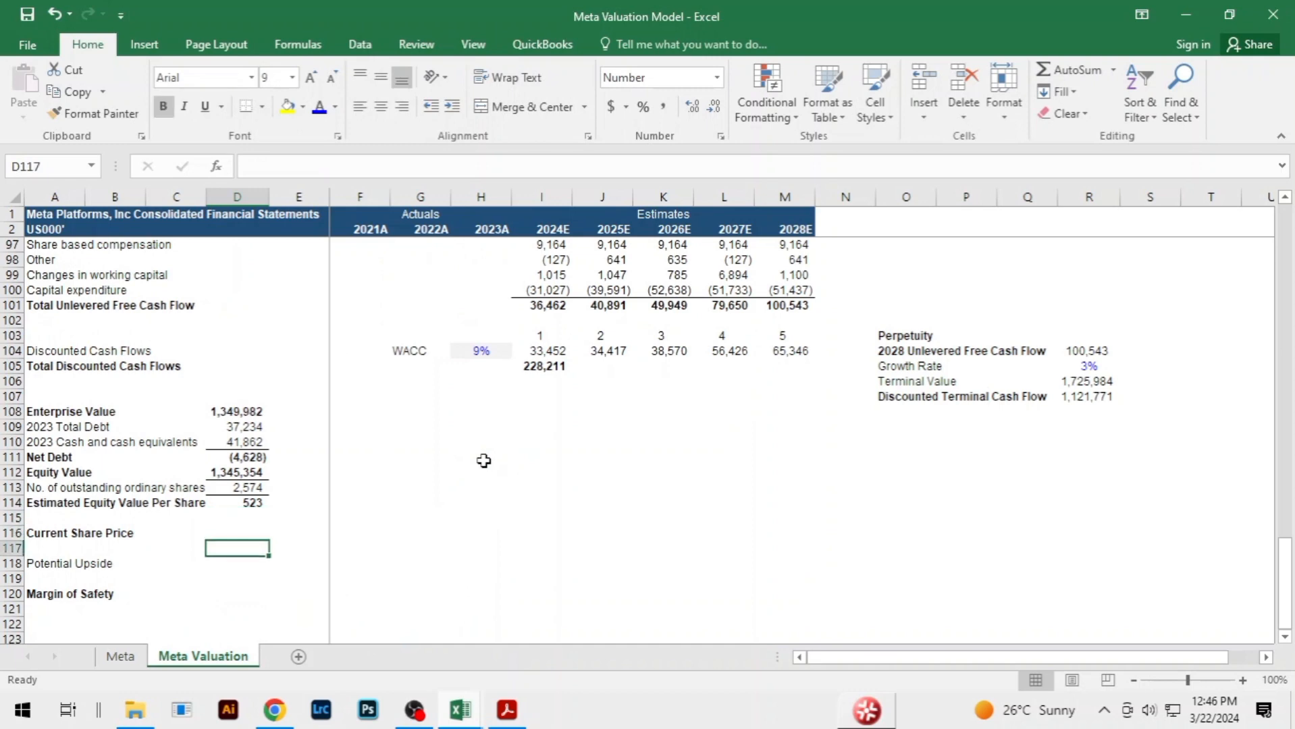
{"action": "key", "text": "Up"}
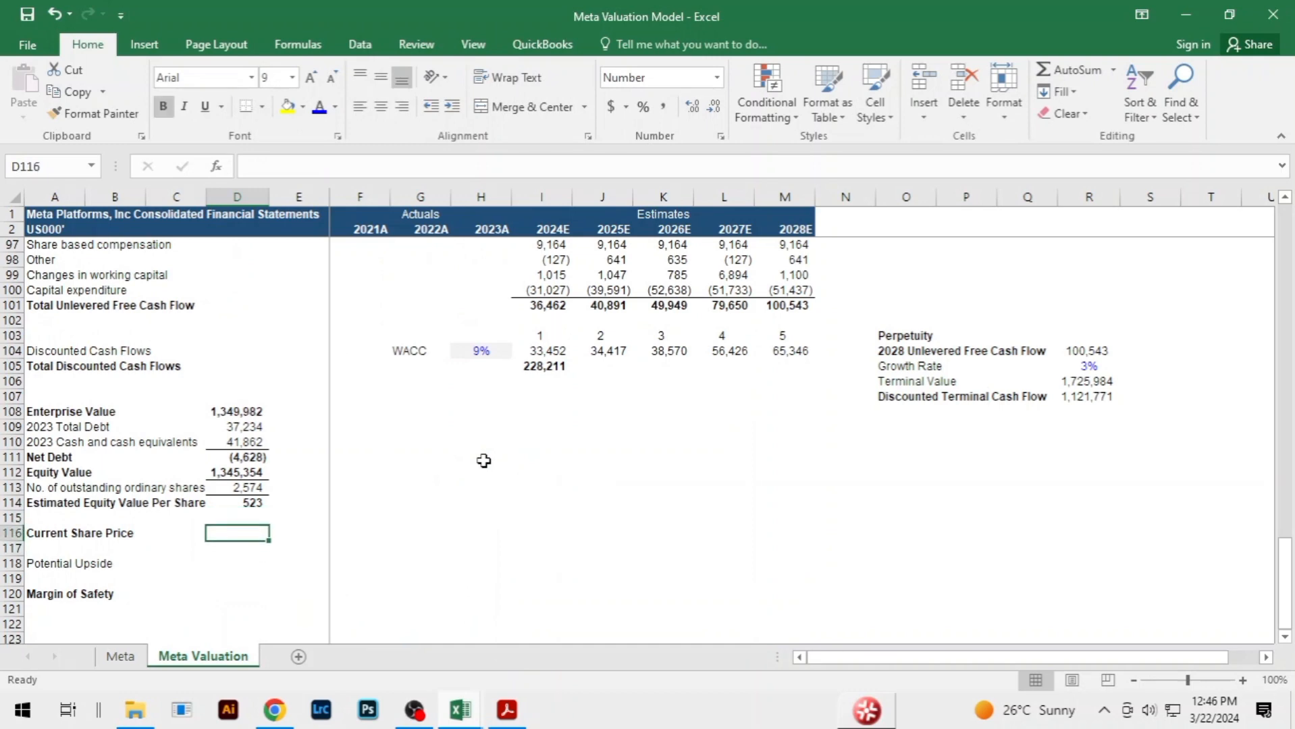
{"action": "key", "text": "Up"}
{"action": "key", "text": "Up"}
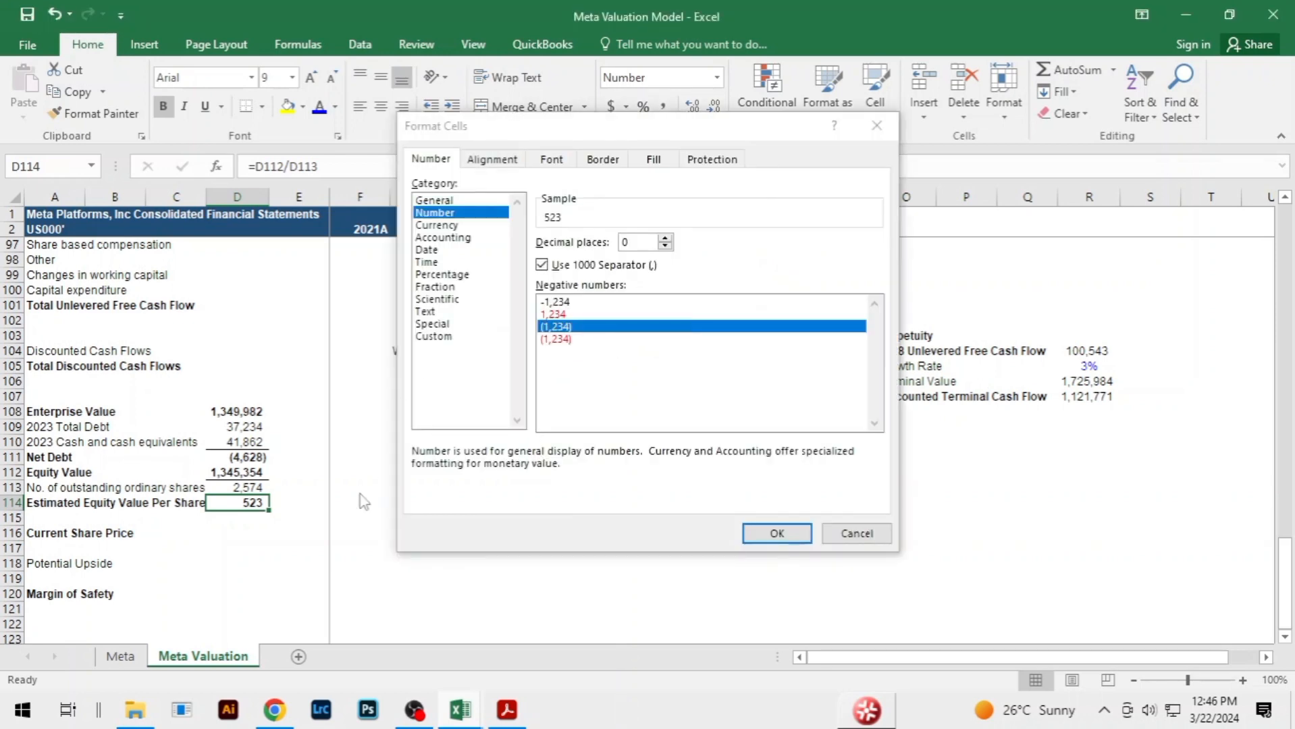
{"action": "left_click", "coordinate": [437, 226]}
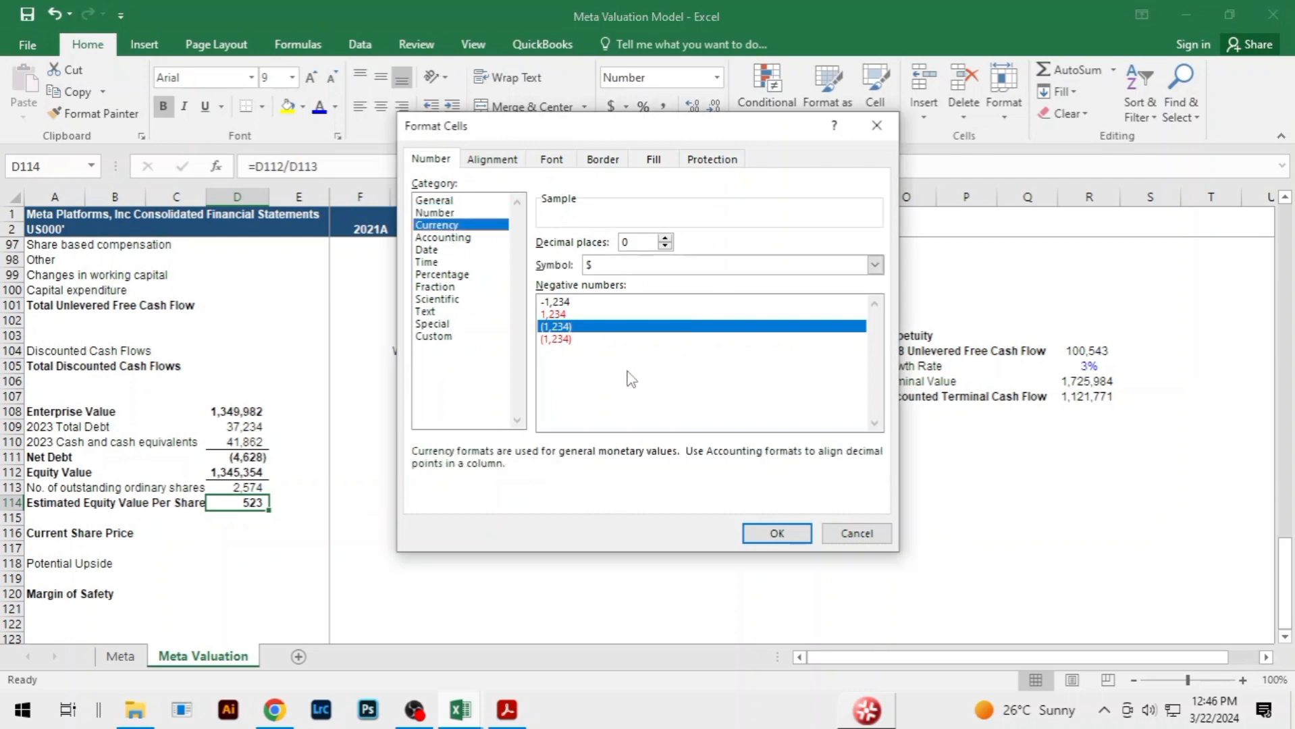
{"action": "left_click", "coordinate": [787, 540]}
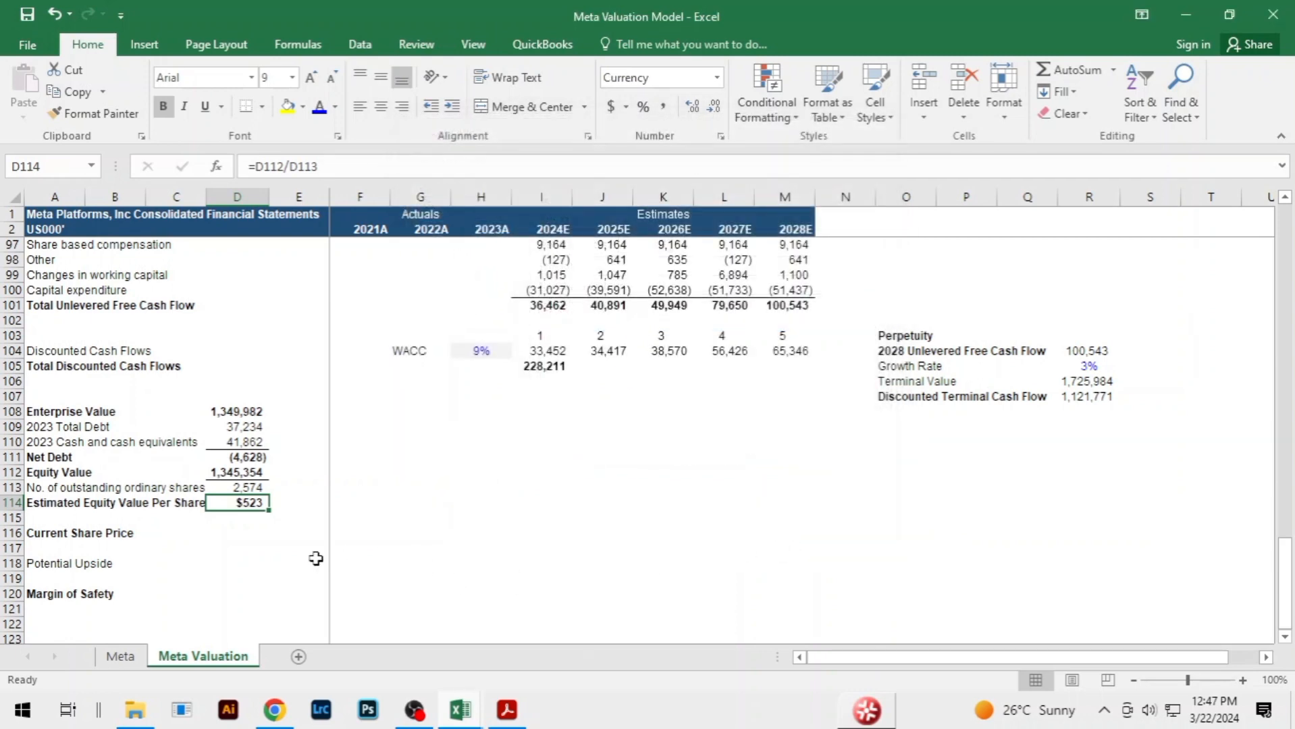
Switch to Chrome and look up Meta's current share price on its Yahoo Finance quote page
{"action": "left_click", "coordinate": [312, 559]}
{"action": "left_click", "coordinate": [240, 535]}
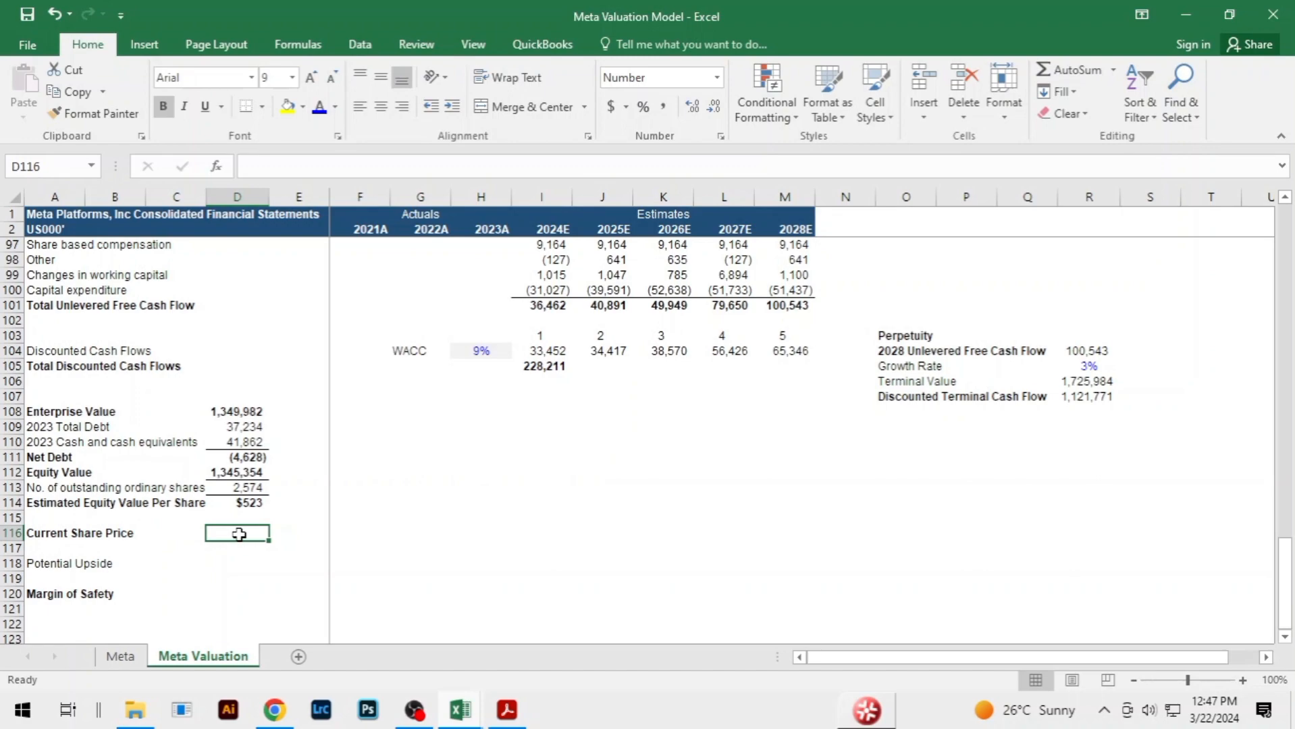
{"action": "left_click", "coordinate": [276, 720]}
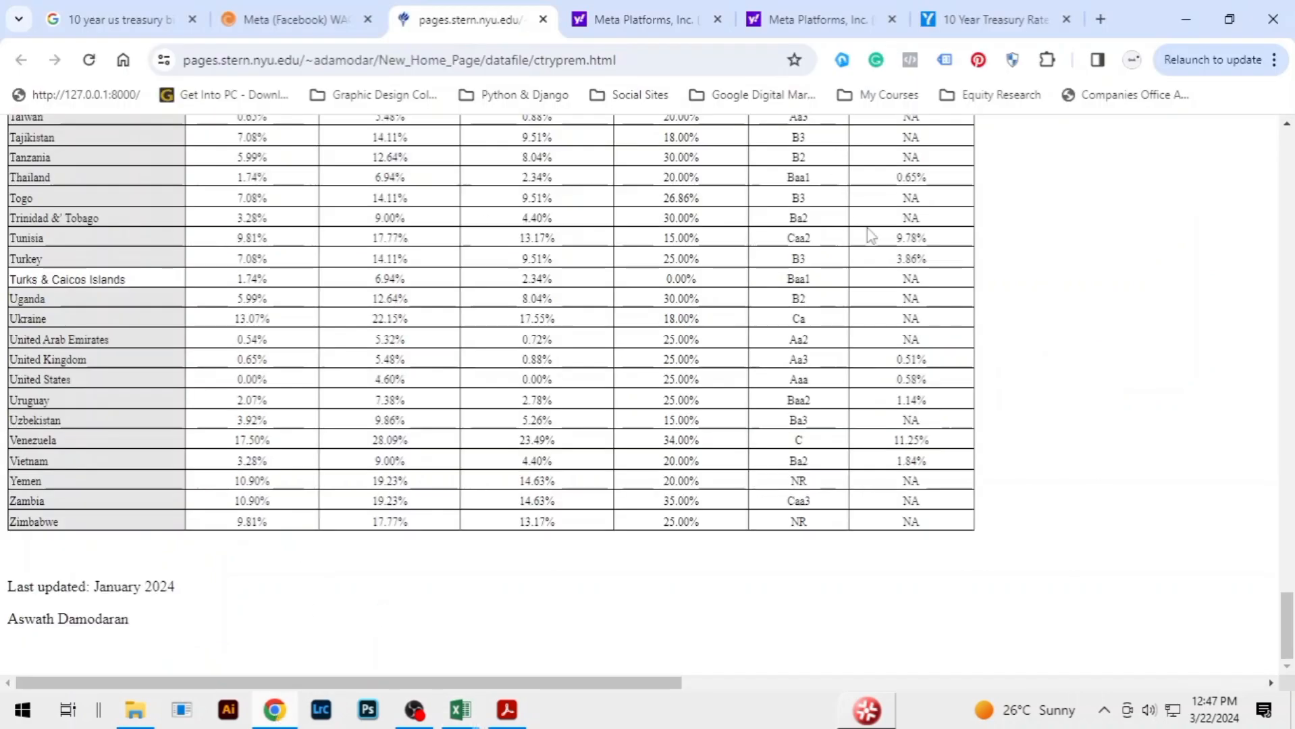
{"action": "scroll", "coordinate": [622, 232], "scroll_direction": "up", "scroll_amount": 20}
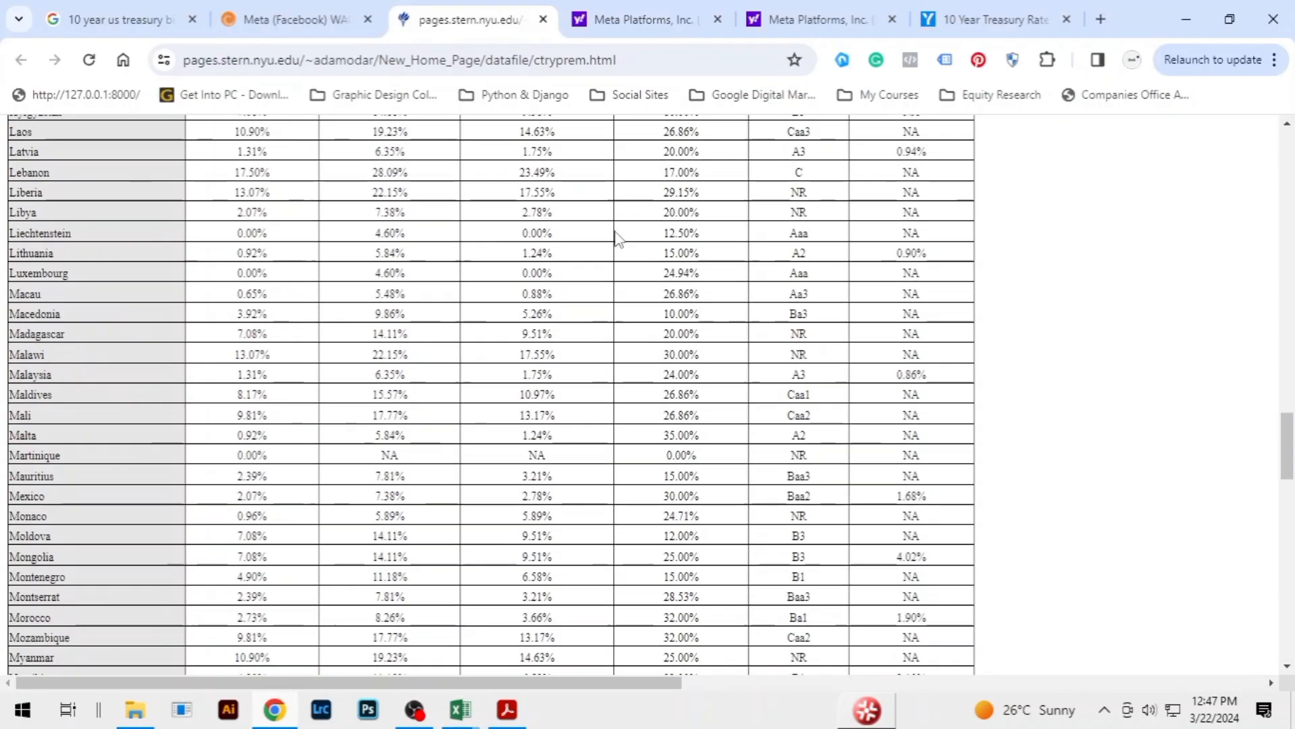
{"action": "left_click", "coordinate": [125, 24]}
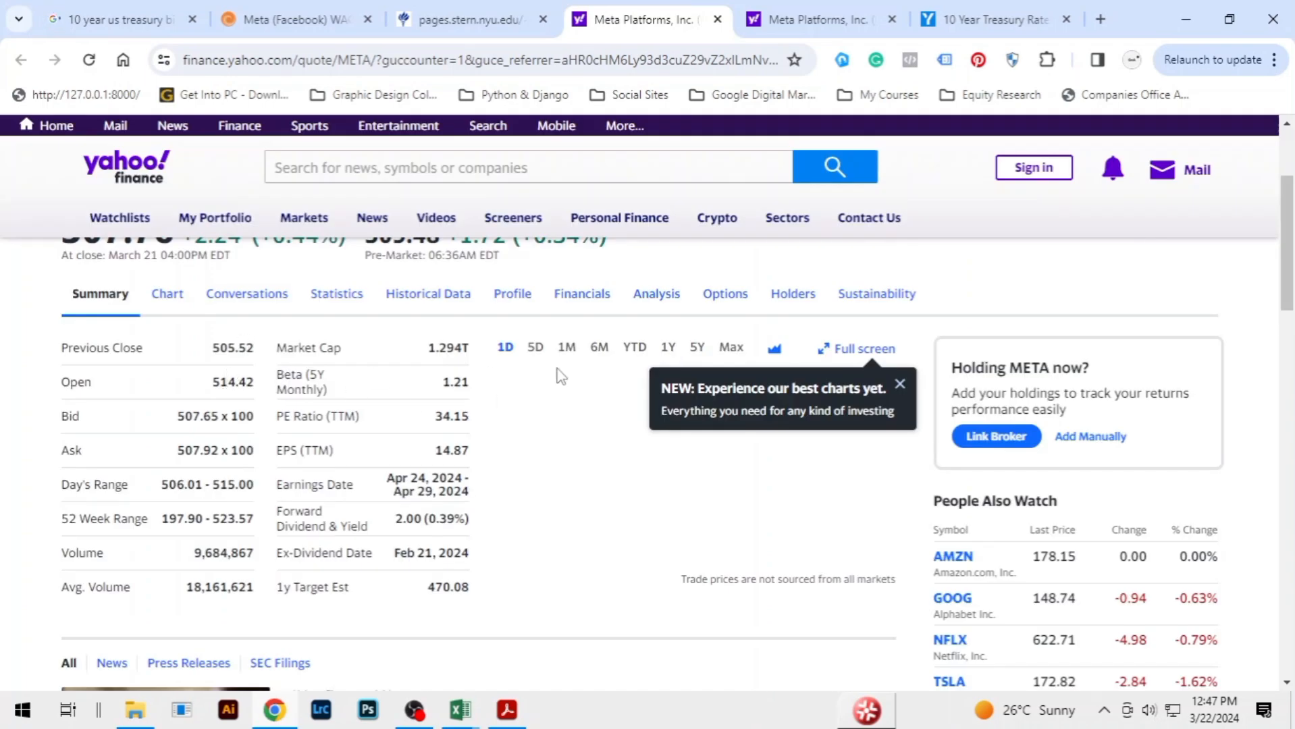
{"action": "scroll", "coordinate": [557, 370], "scroll_direction": "up", "scroll_amount": 3}
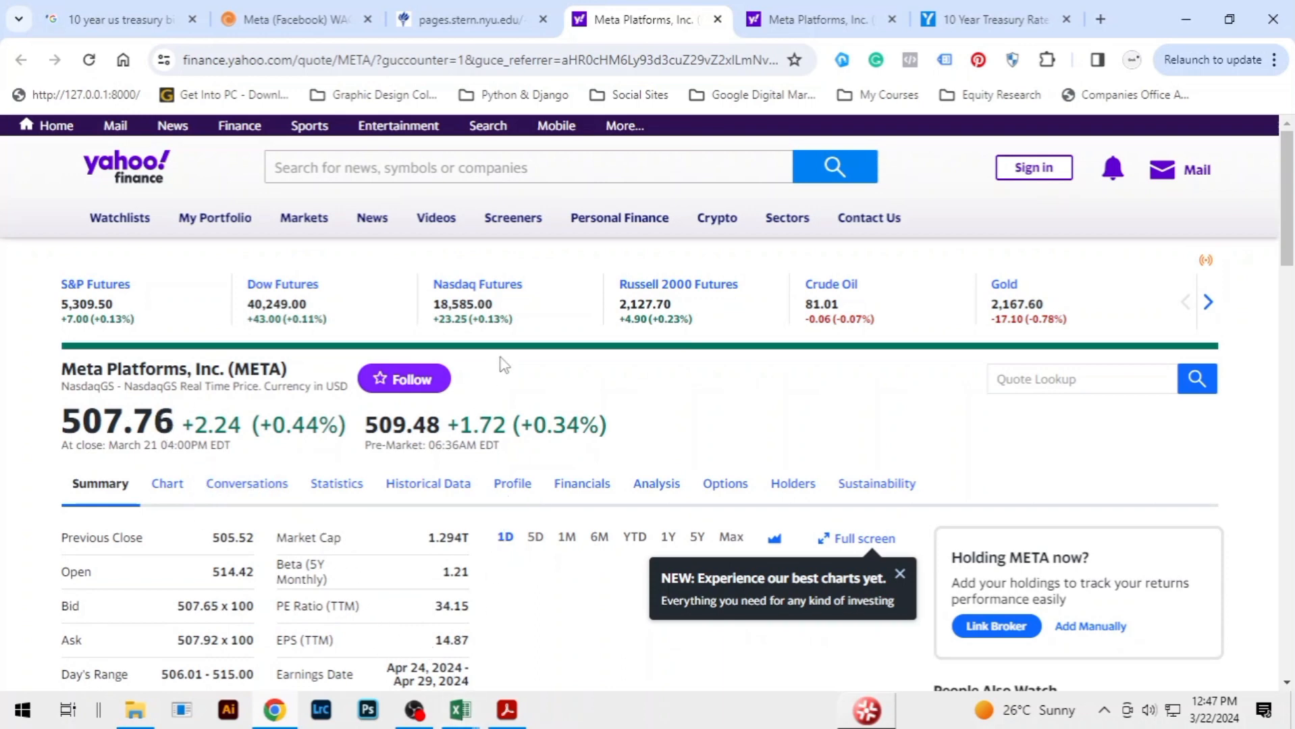
Return to Excel, enter 507.76 as the current share price in D116 and format it as Currency with two decimals
{"action": "key", "text": "alt+Tab"}
{"action": "type", "text": "5"}
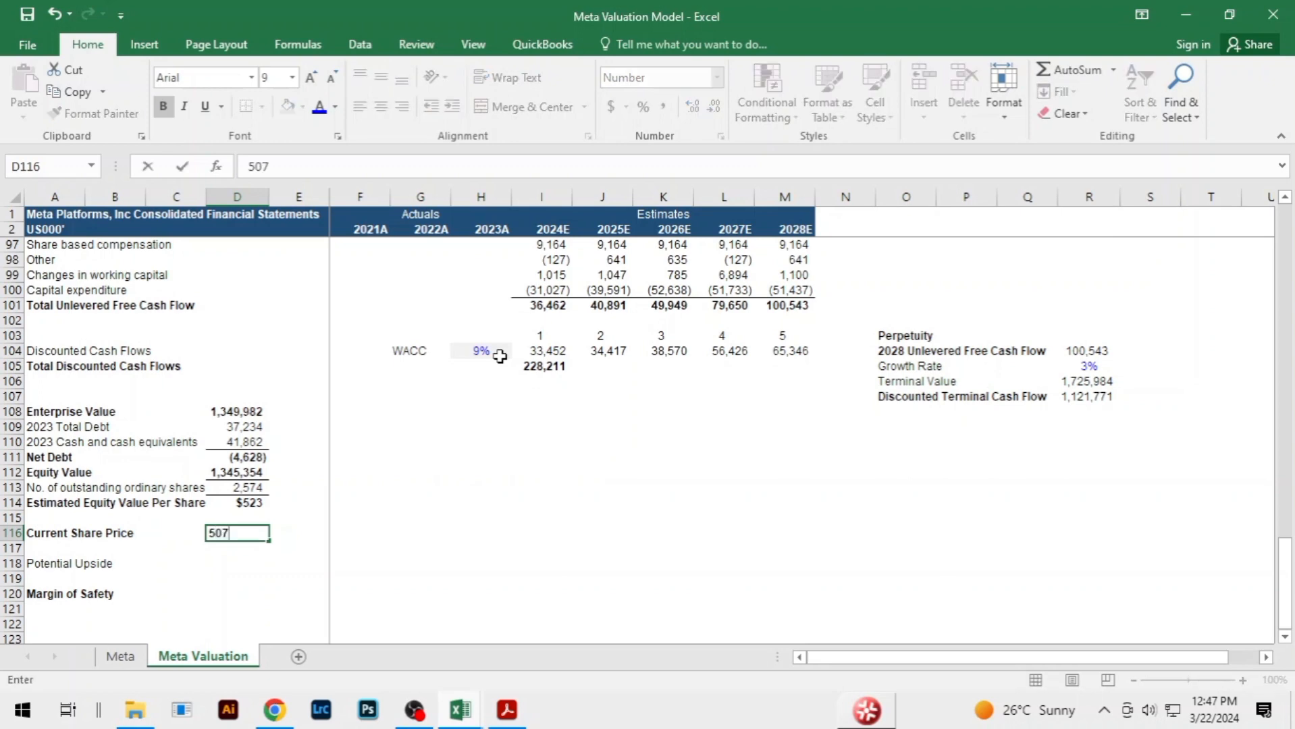
{"action": "type", "text": "07.76"}
{"action": "key", "text": "Return"}
{"action": "key", "text": "Up"}
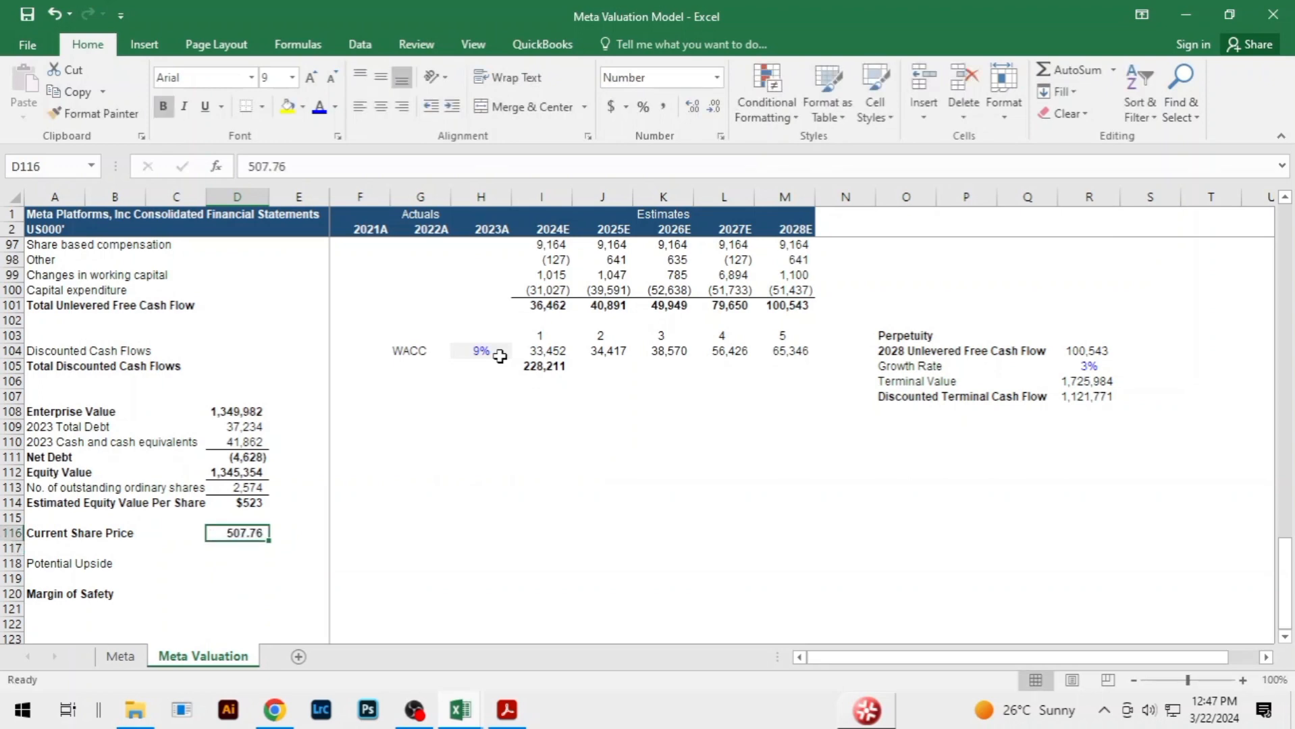
{"action": "key", "text": "ctrl+1"}
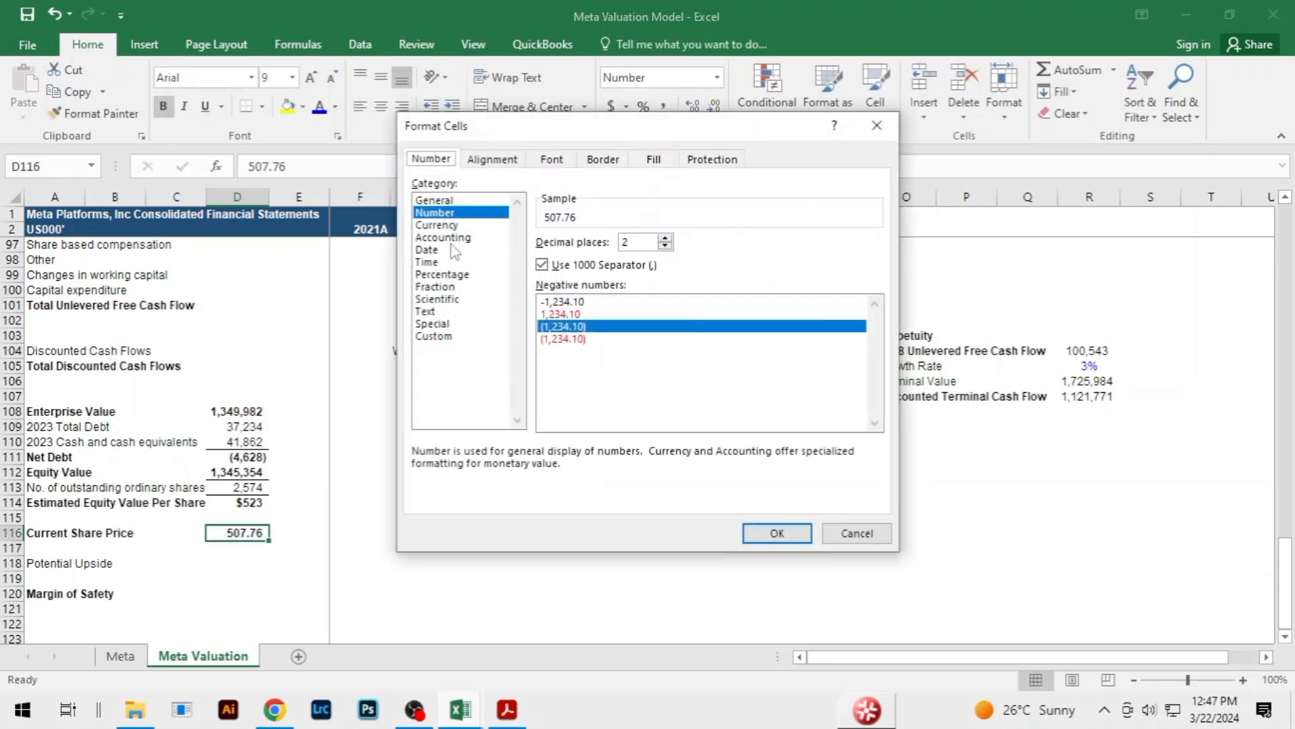
{"action": "left_click", "coordinate": [437, 225]}
{"action": "left_click", "coordinate": [777, 533]}
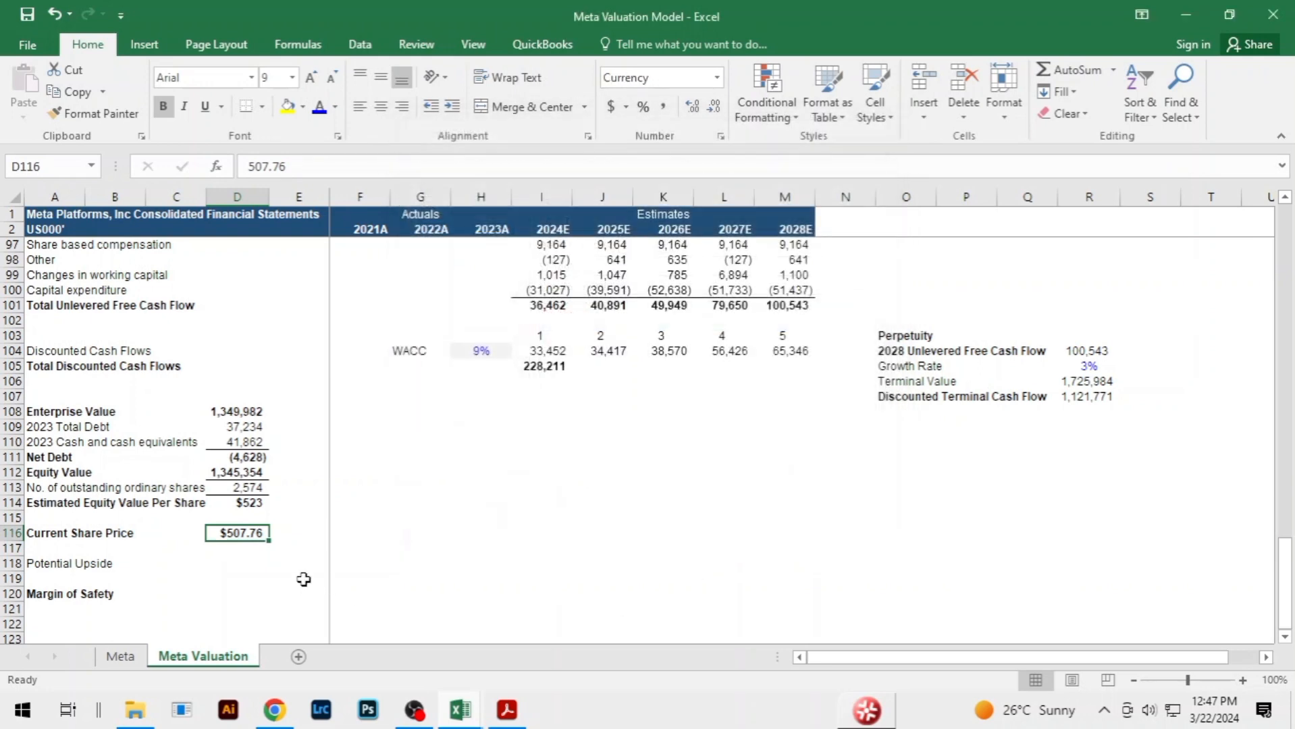
{"action": "left_click", "coordinate": [242, 561]}
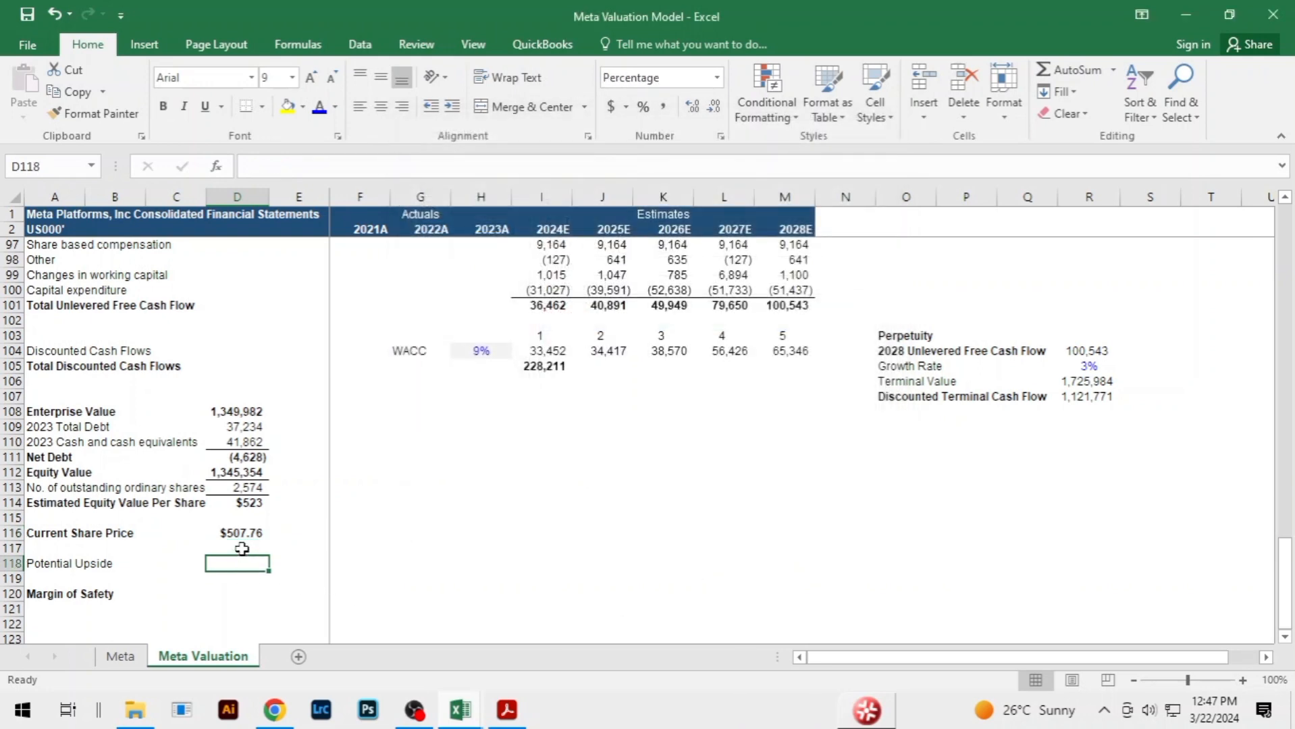
{"action": "type", "text": "="}
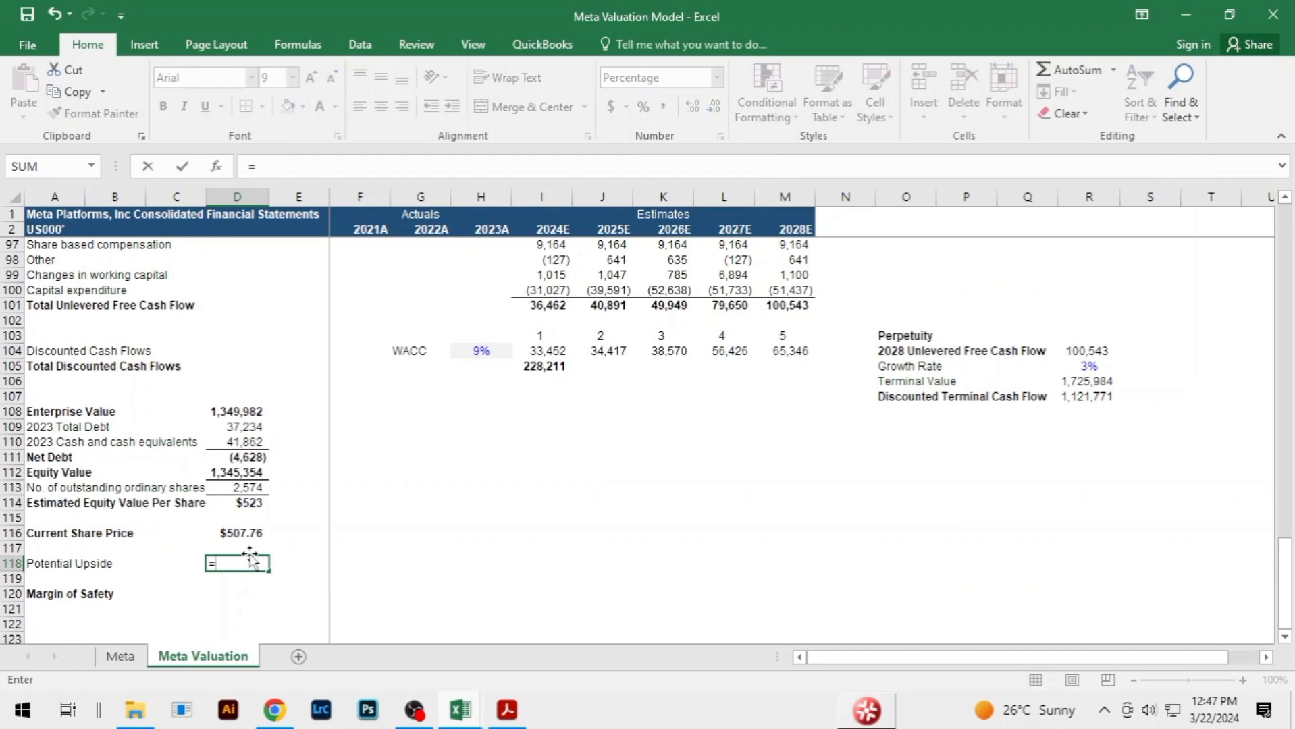
{"action": "key", "text": "Up"}
{"action": "key", "text": "Up"}
{"action": "type", "text": "/"}
{"action": "key", "text": "Up"}
{"action": "key", "text": "Up"}
{"action": "key", "text": "Up"}
{"action": "key", "text": "Up"}
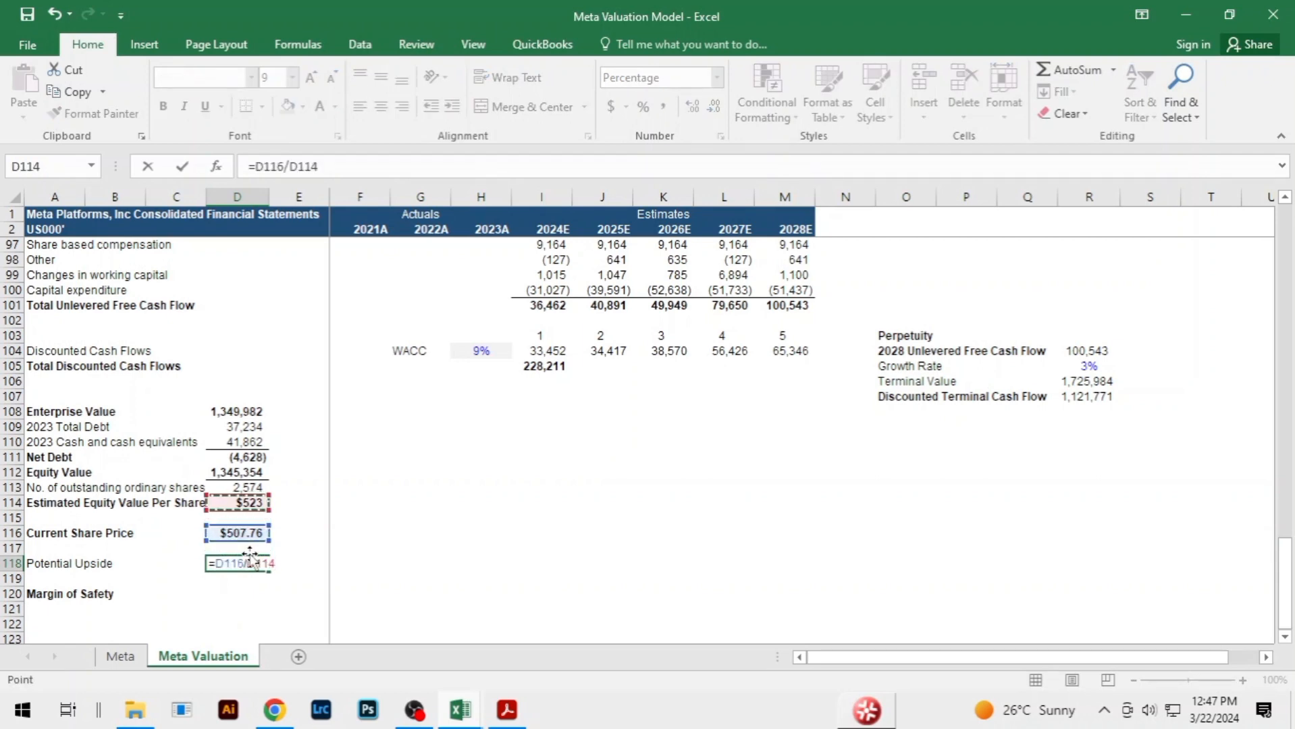
{"action": "type", "text": "-"}
{"action": "key", "text": "BackSpace"}
{"action": "key", "text": "BackSpace"}
{"action": "key", "text": "BackSpace"}
{"action": "key", "text": "BackSpace"}
{"action": "key", "text": "BackSpace"}
{"action": "key", "text": "BackSpace"}
{"action": "key", "text": "BackSpace"}
{"action": "key", "text": "BackSpace"}
{"action": "key", "text": "BackSpace"}
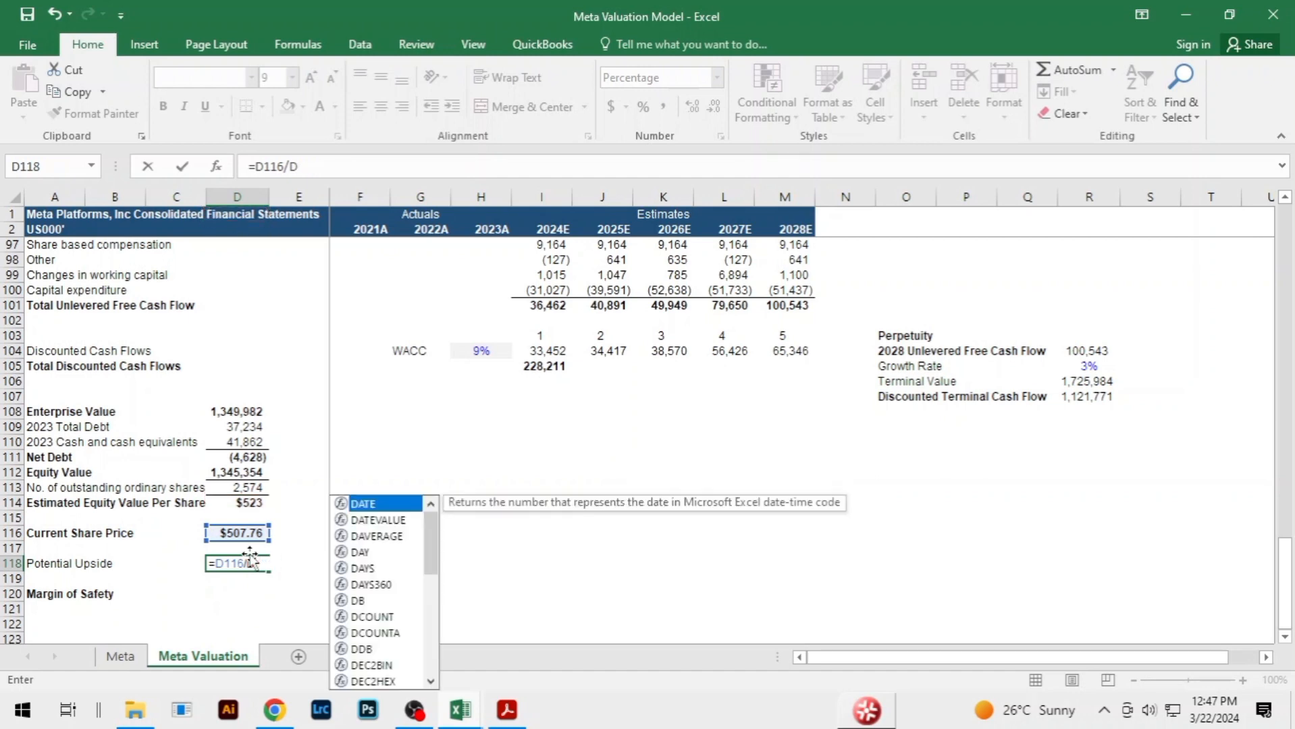
Calculate the potential upside in D118 with the formula =D114/D116-1
{"action": "key", "text": "Up"}
{"action": "key", "text": "Up"}
{"action": "key", "text": "Up"}
{"action": "key", "text": "Up"}
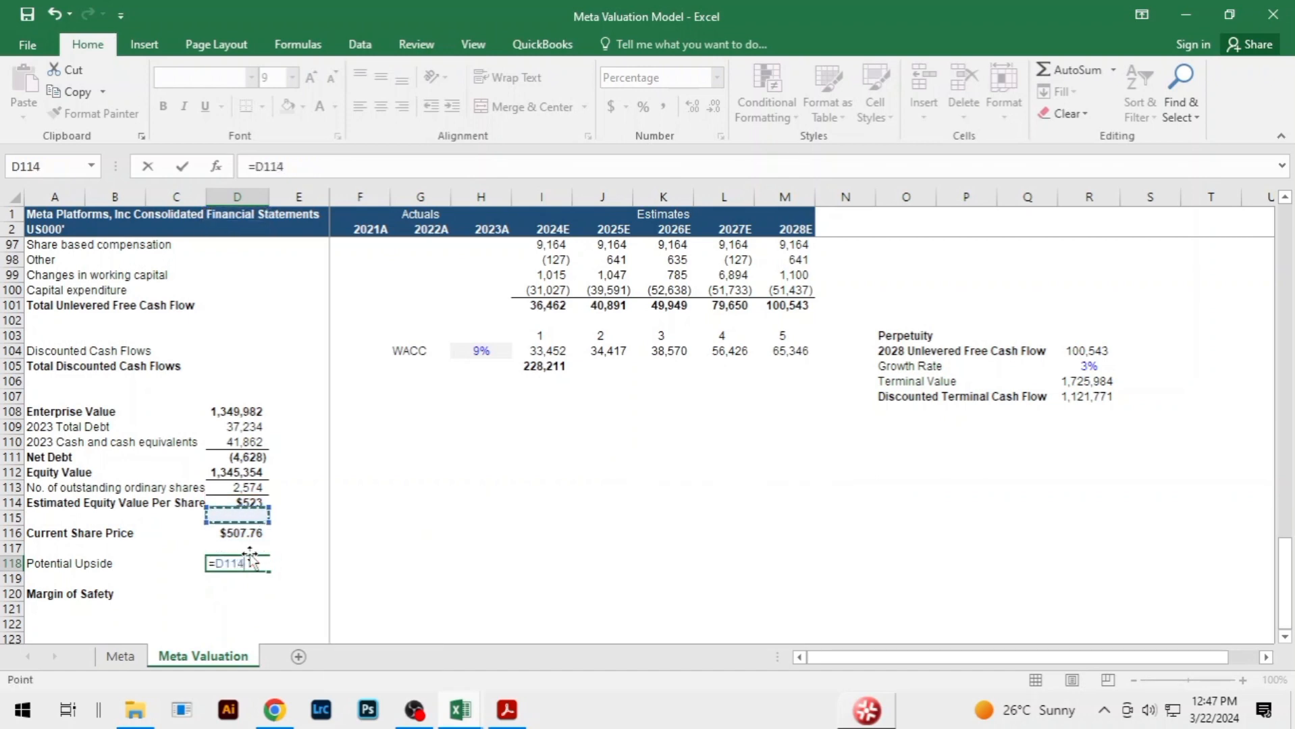
{"action": "type", "text": "/"}
{"action": "key", "text": "Up"}
{"action": "key", "text": "Up"}
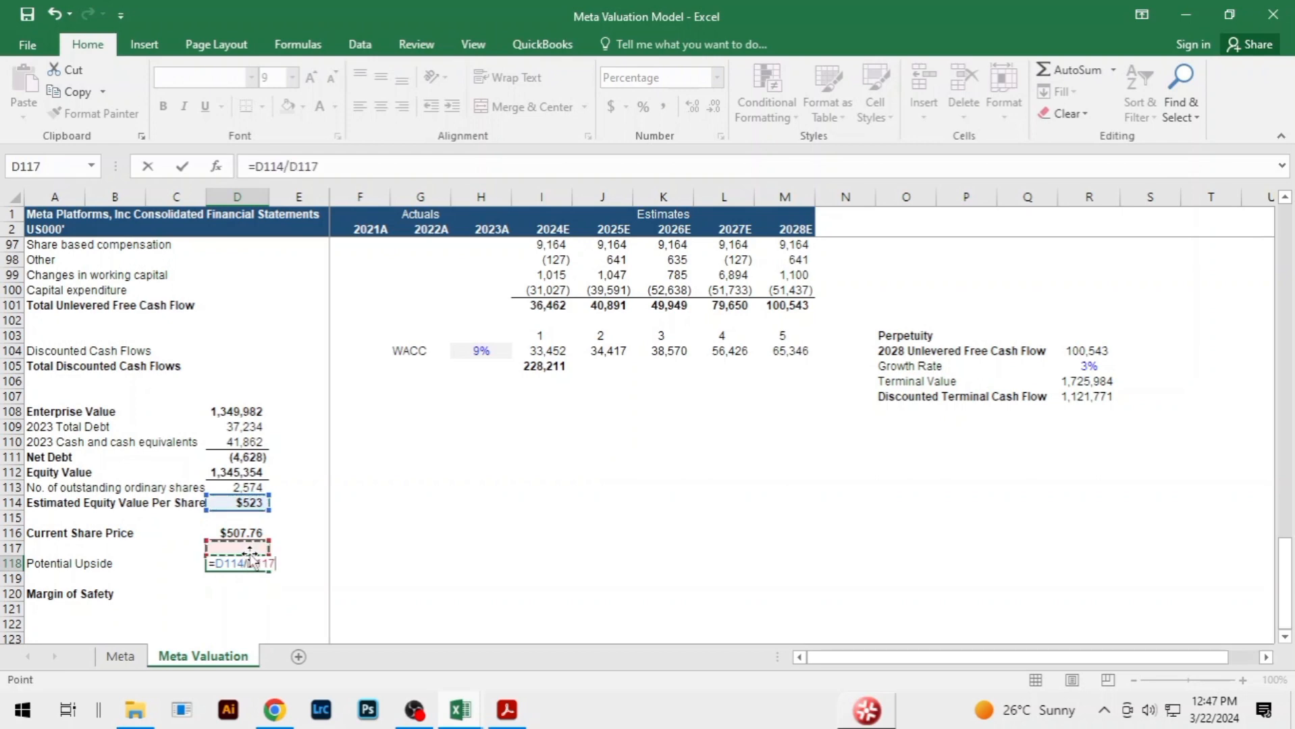
{"action": "type", "text": "-"}
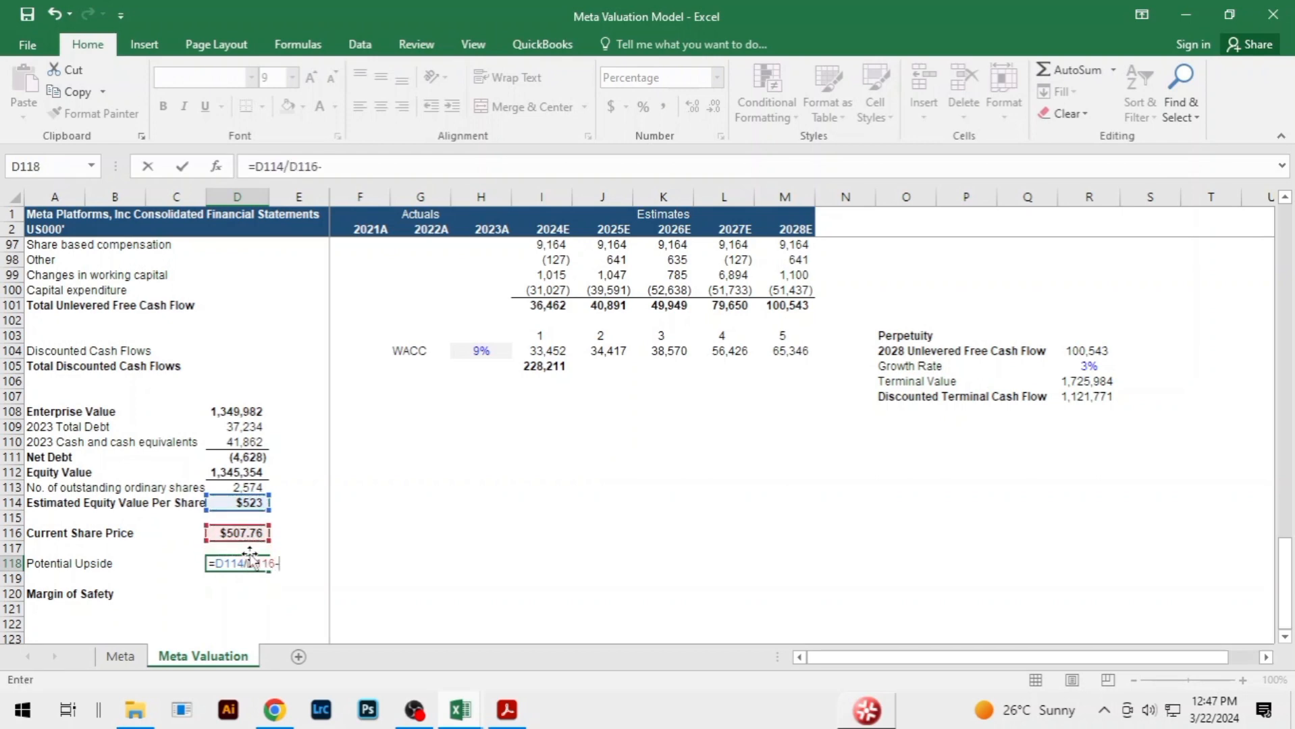
{"action": "key", "text": "Return"}
{"action": "key", "text": "Up"}
{"action": "key", "text": "Up"}
{"action": "key", "text": "Up"}
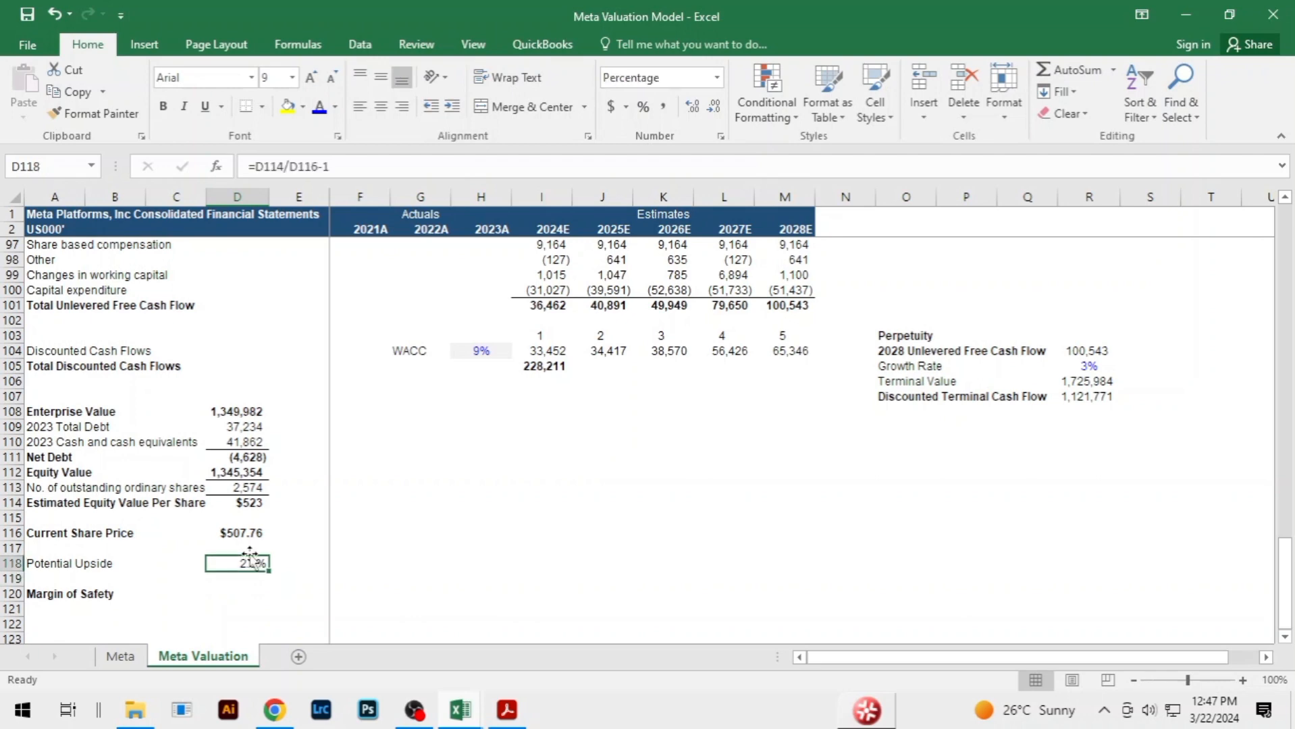
{"action": "key", "text": "Up"}
{"action": "key", "text": "Up"}
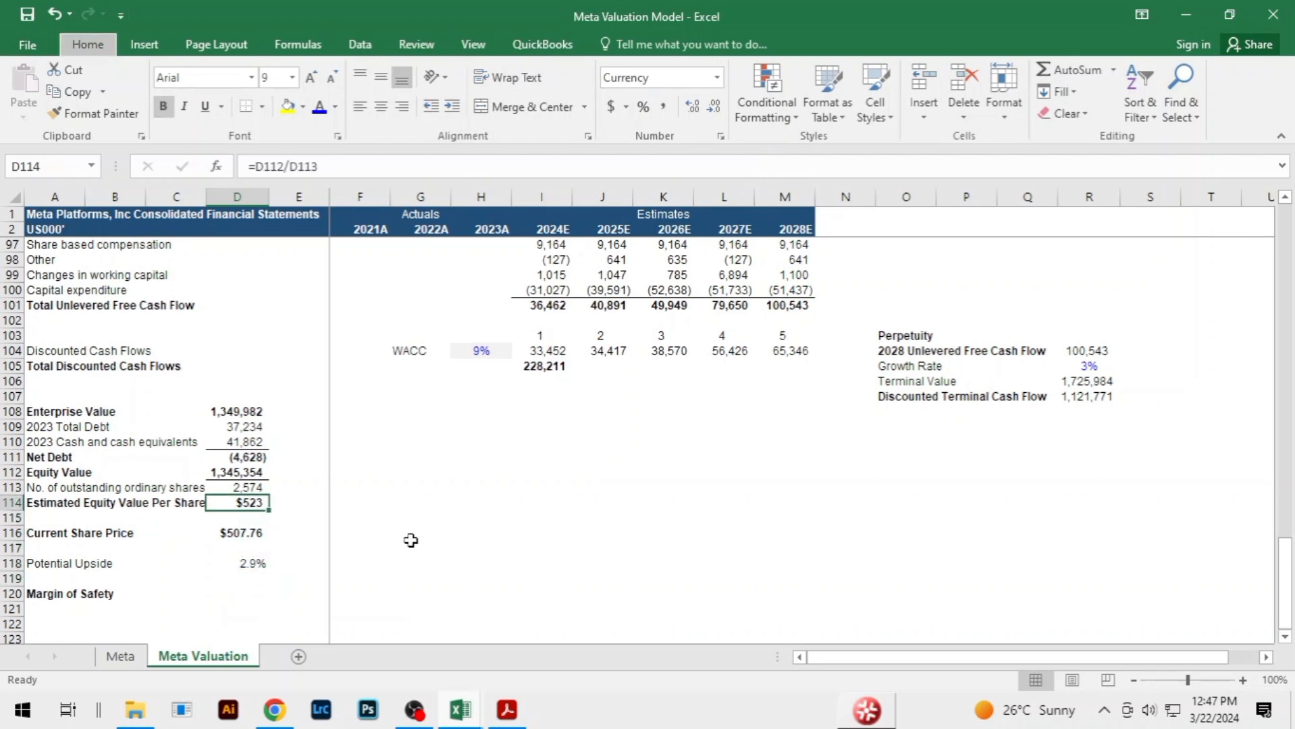
Format the estimated equity value per share in D114 as dollar currency with two decimals
{"action": "key", "text": "ctrl+shift+4"}
{"action": "left_click", "coordinate": [296, 503]}
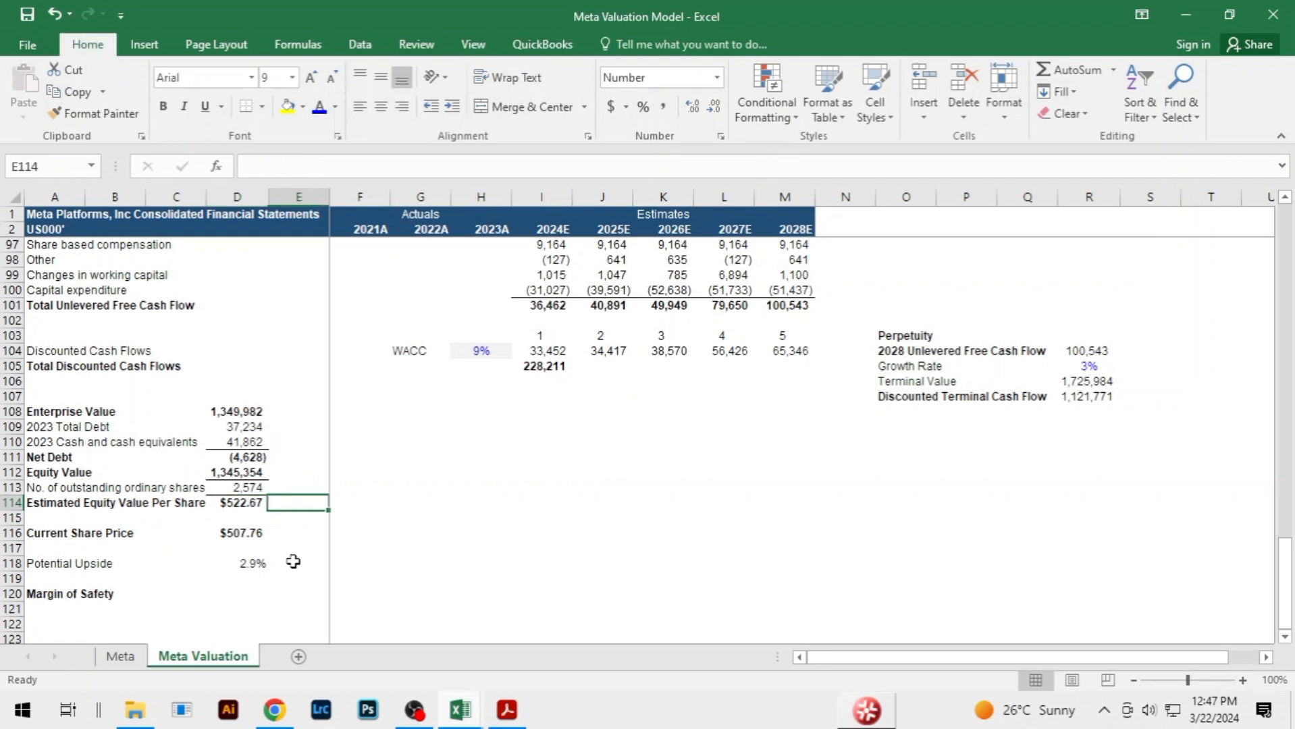
Calculate the margin of safety in D120 with the formula =(D114-D116)/D114
{"action": "left_click", "coordinate": [251, 591]}
{"action": "type", "text": "="}
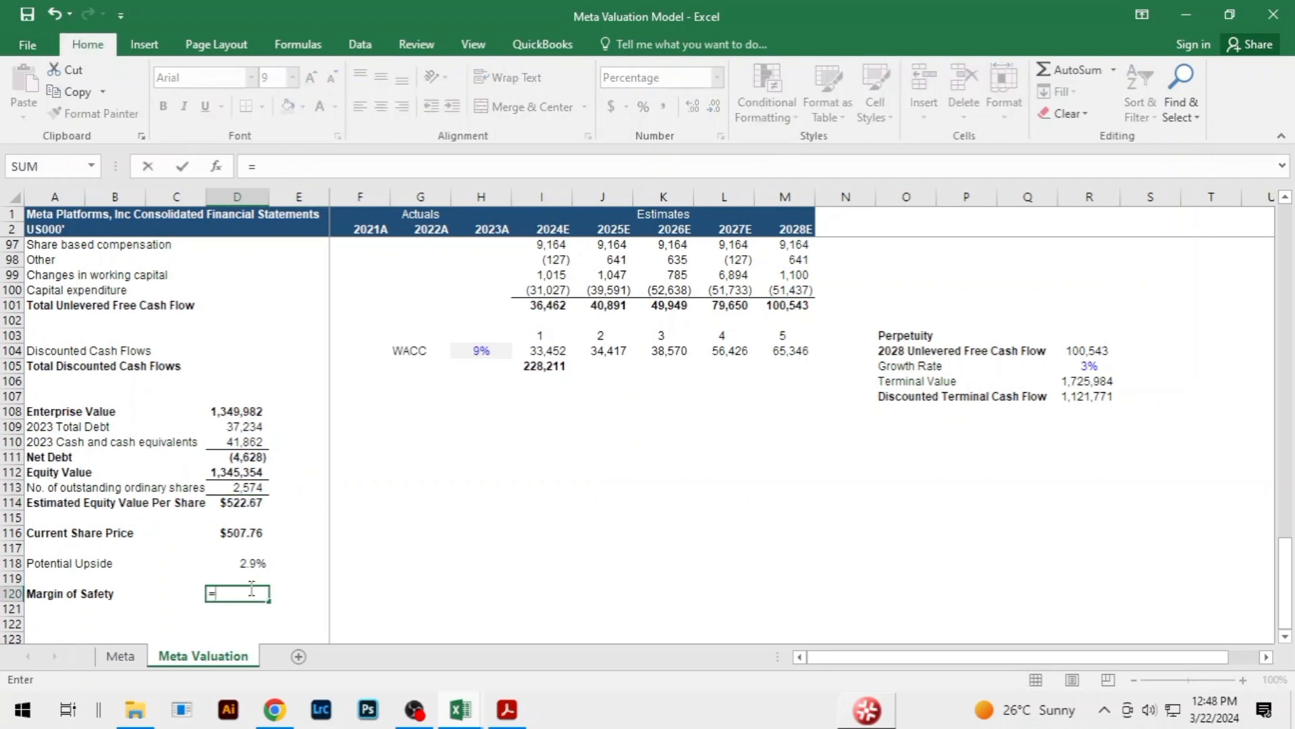
{"action": "type", "text": "("}
{"action": "key", "text": "Up"}
{"action": "key", "text": "Up"}
{"action": "key", "text": "Up"}
{"action": "key", "text": "Up"}
{"action": "key", "text": "Up"}
{"action": "key", "text": "Up"}
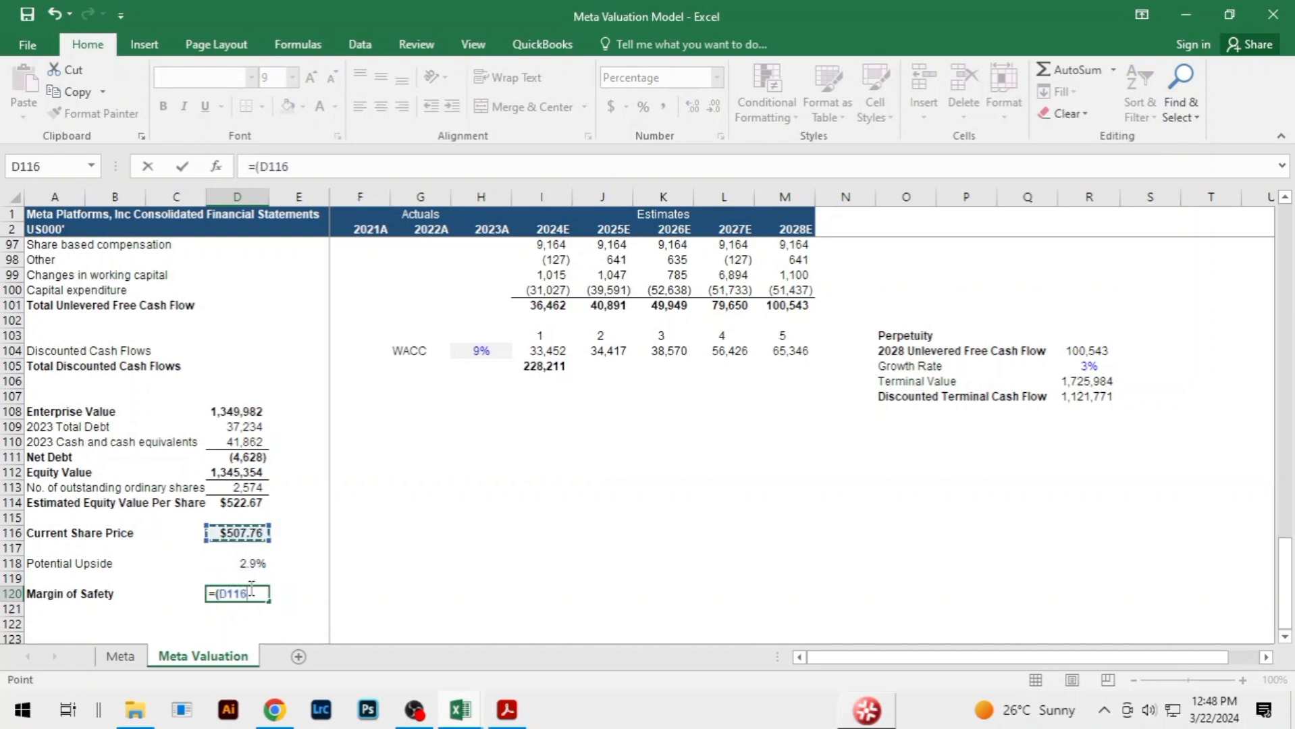
{"action": "type", "text": "-"}
{"action": "key", "text": "Up"}
{"action": "key", "text": "Up"}
{"action": "key", "text": "Up"}
{"action": "key", "text": "Up"}
{"action": "type", "text": ")"}
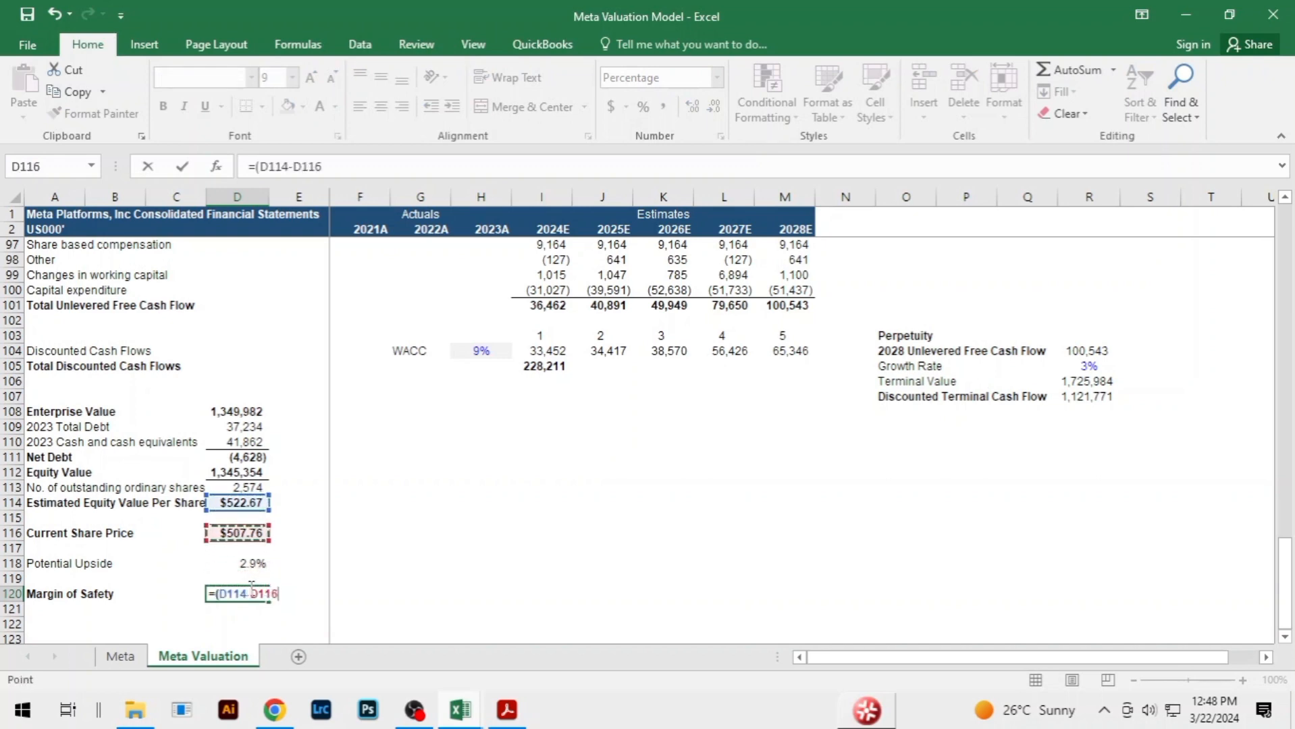
{"action": "type", "text": "/"}
{"action": "key", "text": "Up"}
{"action": "key", "text": "Up"}
{"action": "key", "text": "Up"}
{"action": "key", "text": "Up"}
{"action": "key", "text": "Up"}
{"action": "key", "text": "Up"}
{"action": "key", "text": "Return"}
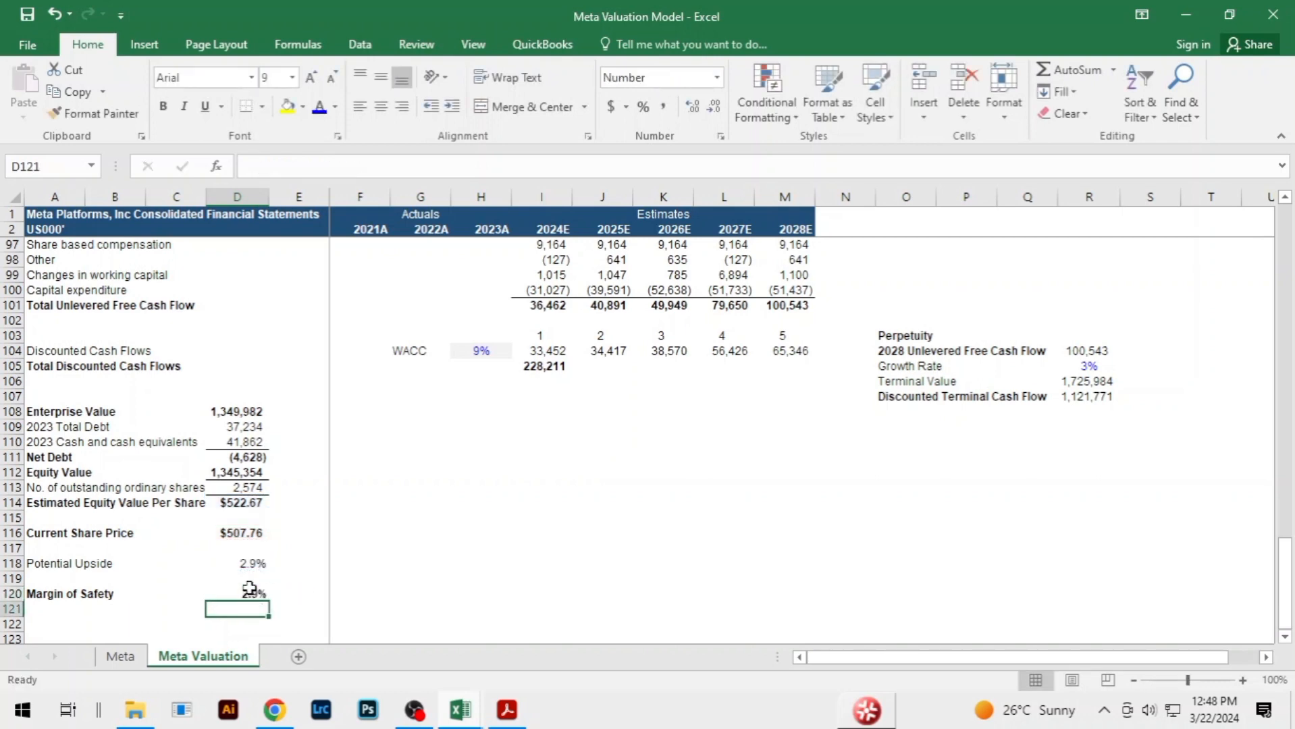
Re-enter the margin of safety formula in D120 as =(D114-D116)/D114
{"action": "left_click", "coordinate": [252, 594]}
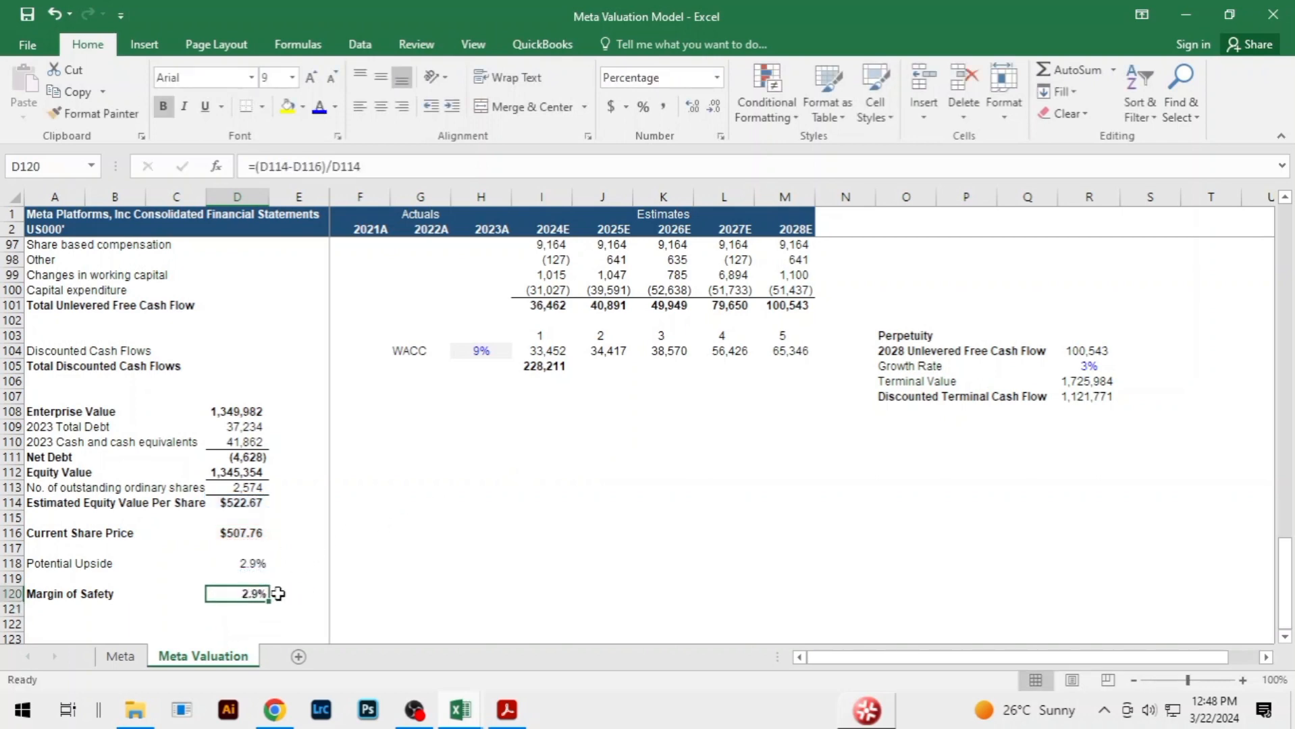
{"action": "type", "text": "="}
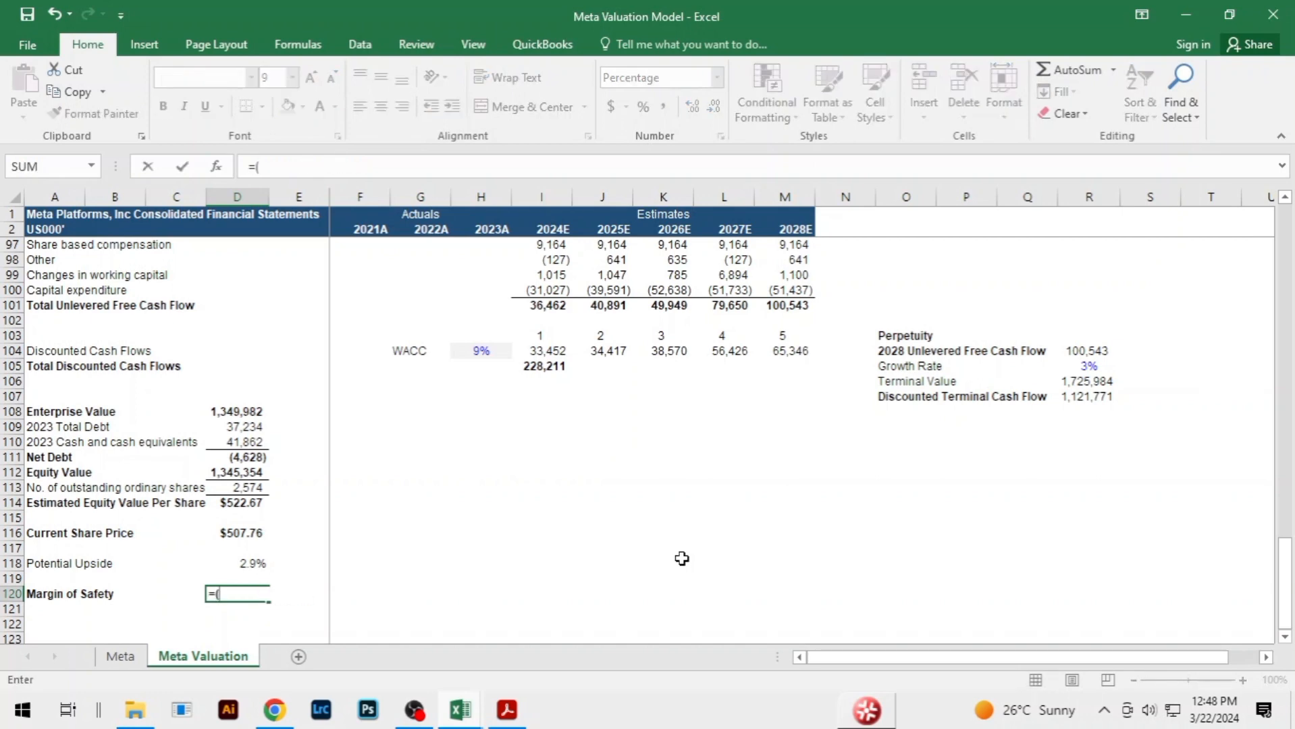
{"action": "type", "text": "("}
{"action": "key", "text": "Up"}
{"action": "key", "text": "Up"}
{"action": "key", "text": "Up"}
{"action": "key", "text": "Up"}
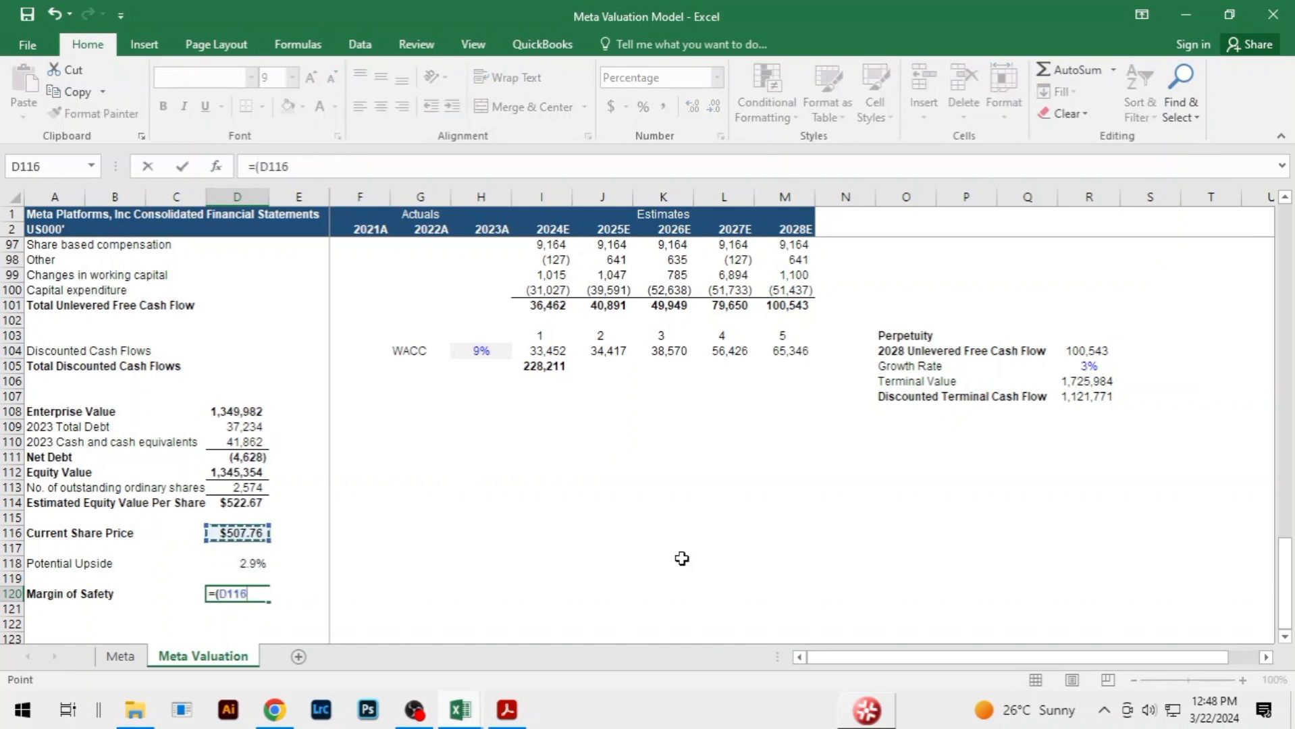
{"action": "key", "text": "Up"}
{"action": "key", "text": "Up"}
{"action": "type", "text": "-"}
{"action": "key", "text": "Up"}
{"action": "key", "text": "Up"}
{"action": "key", "text": "Up"}
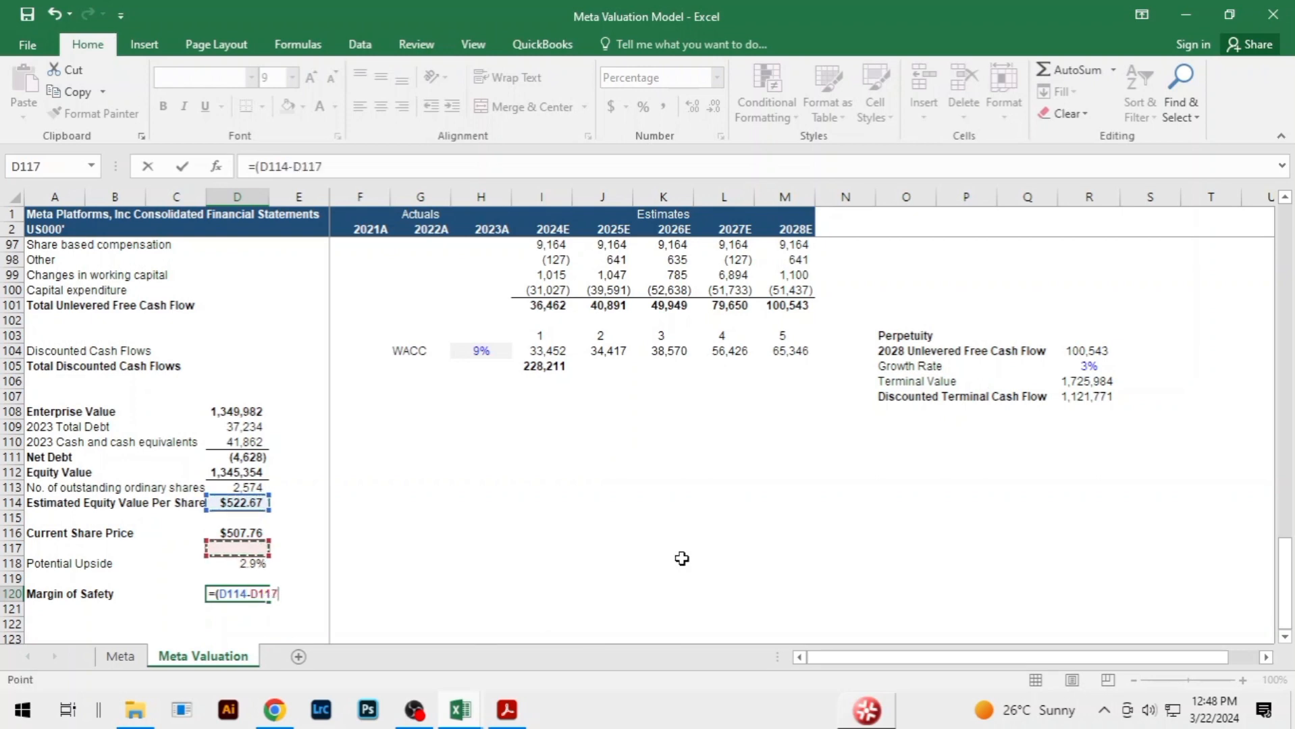
{"action": "key", "text": "Up"}
{"action": "type", "text": ")"}
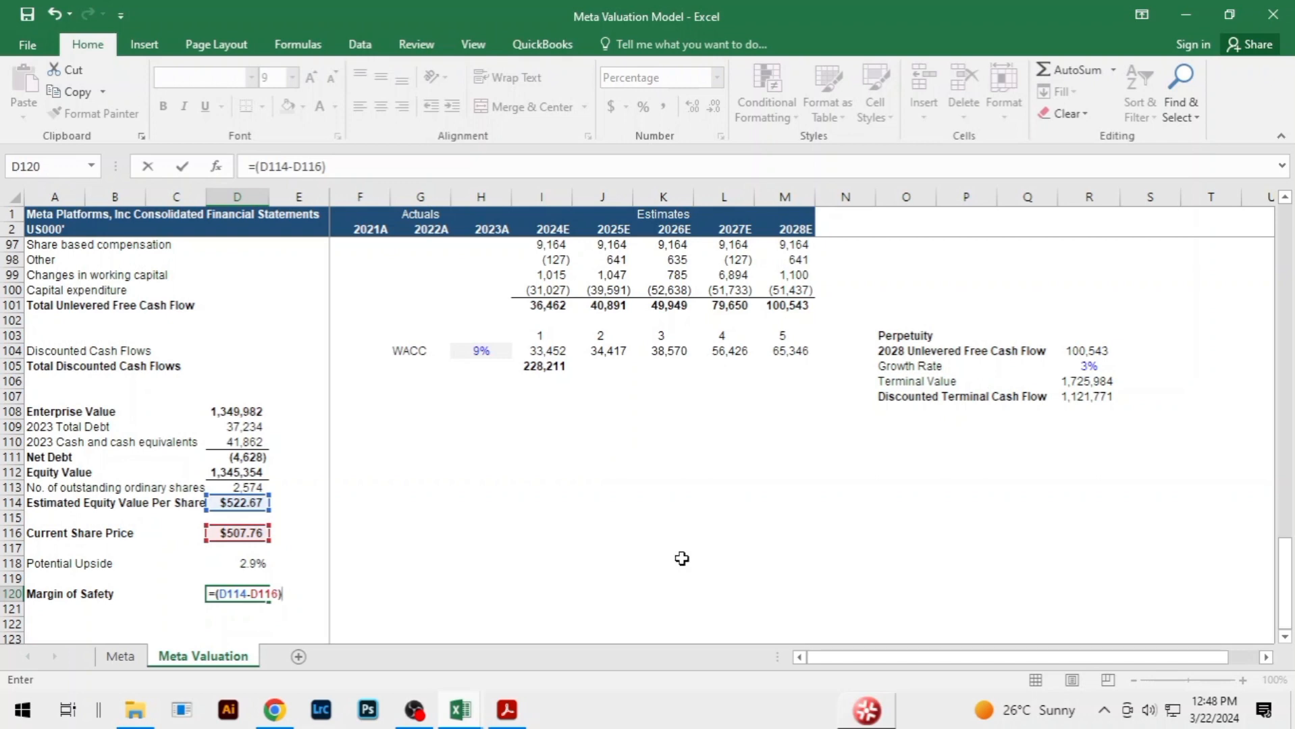
{"action": "type", "text": "/"}
{"action": "key", "text": "Up"}
{"action": "key", "text": "Up"}
{"action": "key", "text": "Up"}
{"action": "key", "text": "Up"}
{"action": "key", "text": "Up"}
{"action": "key", "text": "Up"}
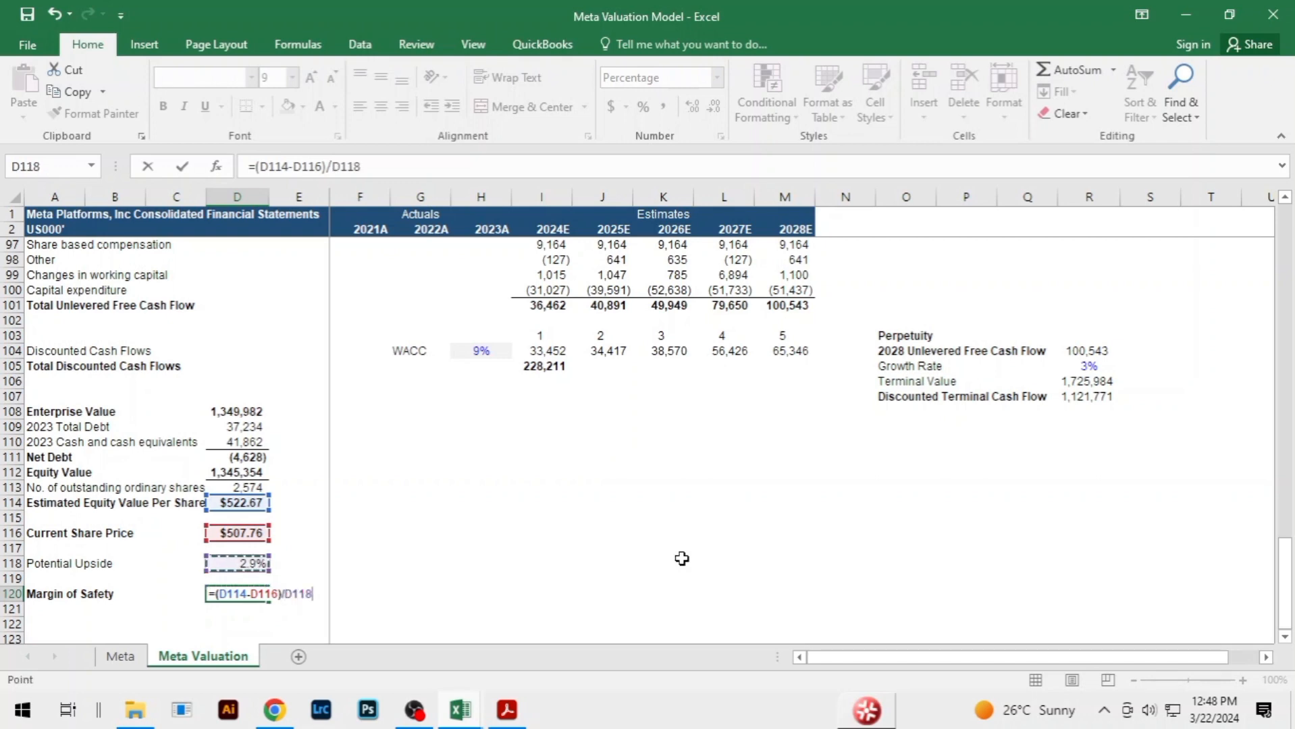
{"action": "key", "text": "Return"}
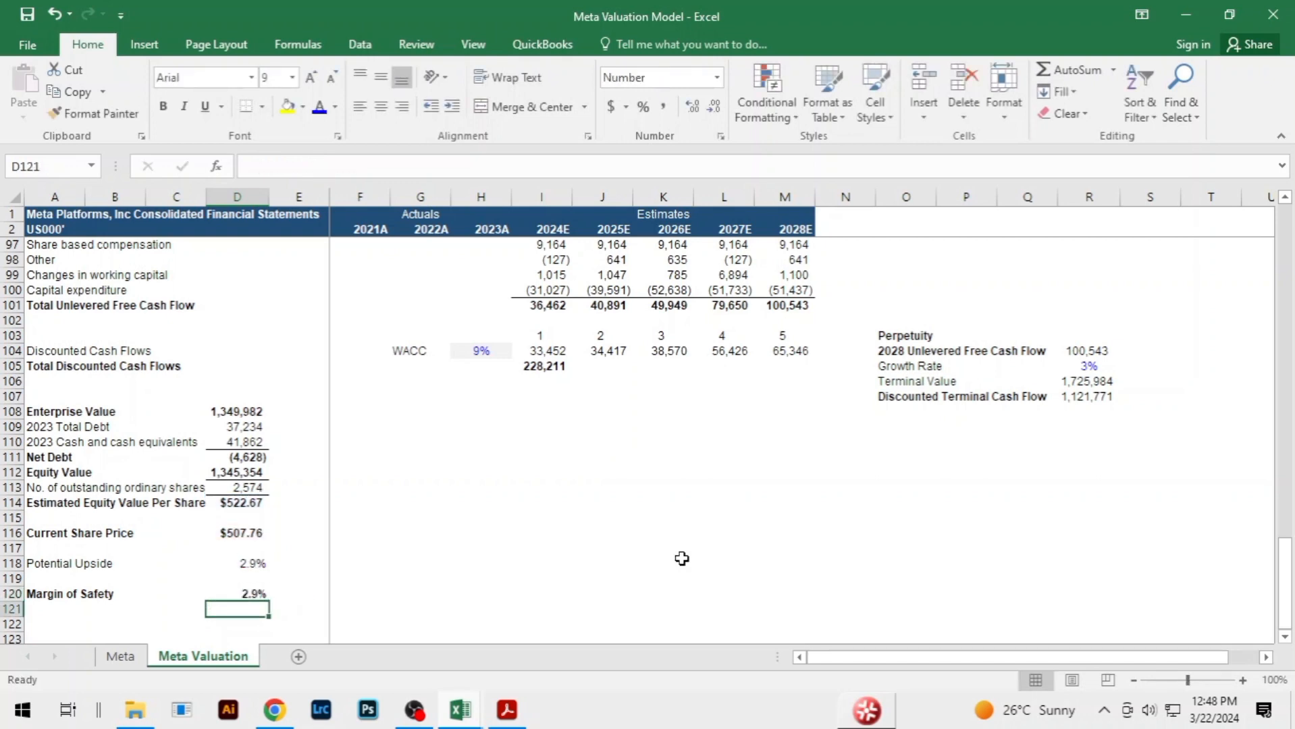
Re-enter the potential upside formula in D118 as =D114/D116-1
{"action": "left_click", "coordinate": [480, 534]}
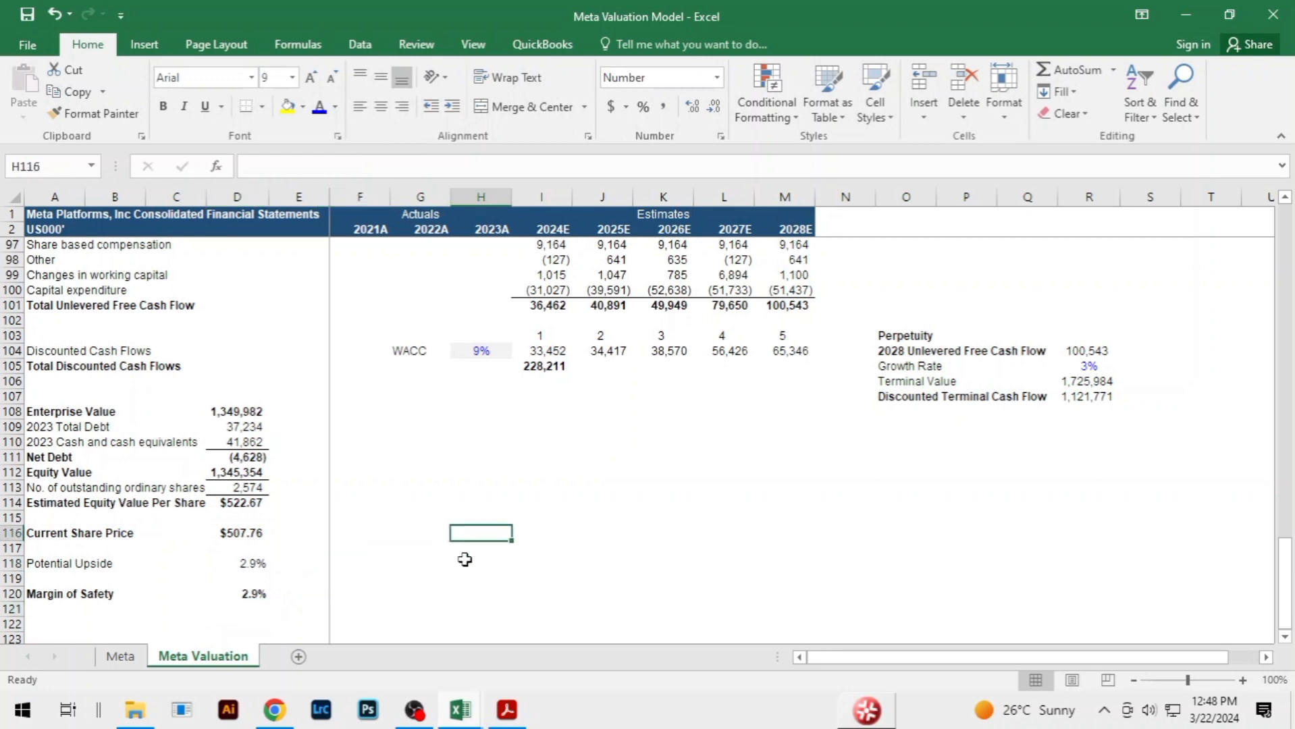
{"action": "left_click", "coordinate": [259, 563]}
{"action": "type", "text": "="}
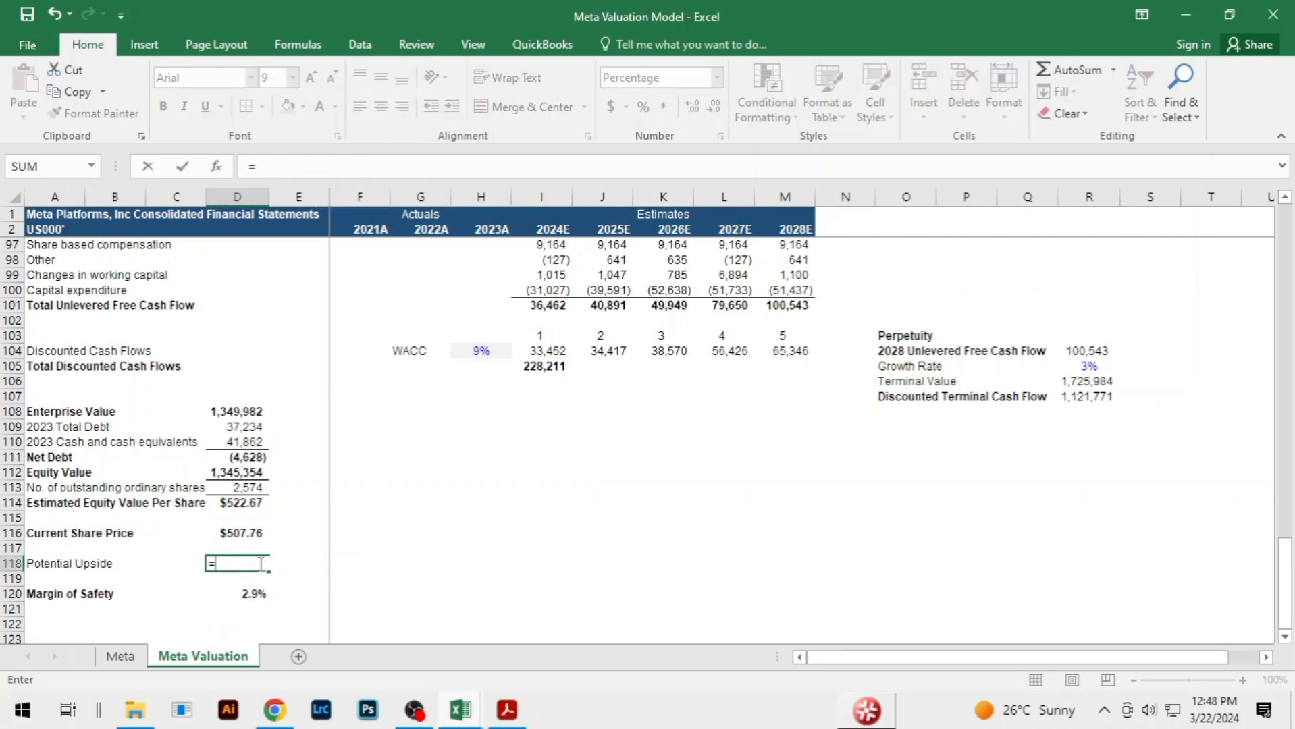
{"action": "key", "text": "Up"}
{"action": "key", "text": "Up"}
{"action": "key", "text": "Up"}
{"action": "key", "text": "Up"}
{"action": "type", "text": "/"}
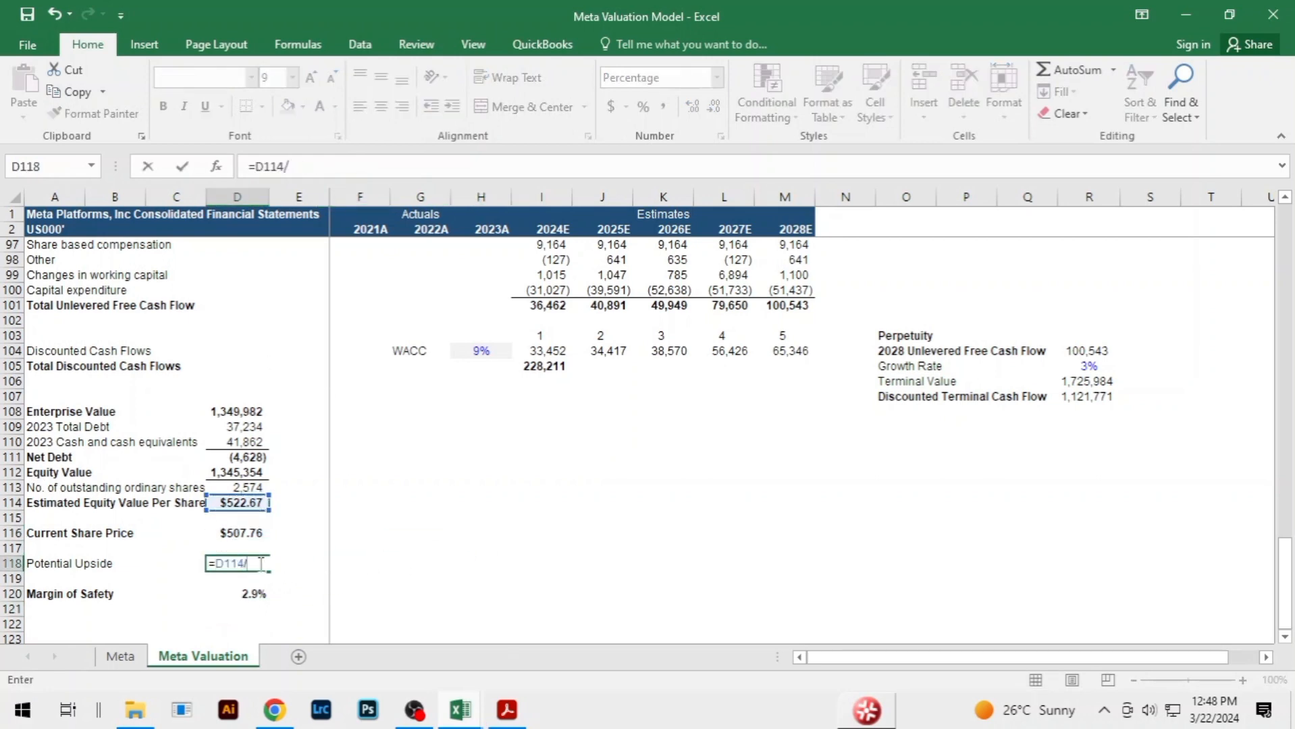
{"action": "key", "text": "Up"}
{"action": "key", "text": "Up"}
{"action": "type", "text": "-"}
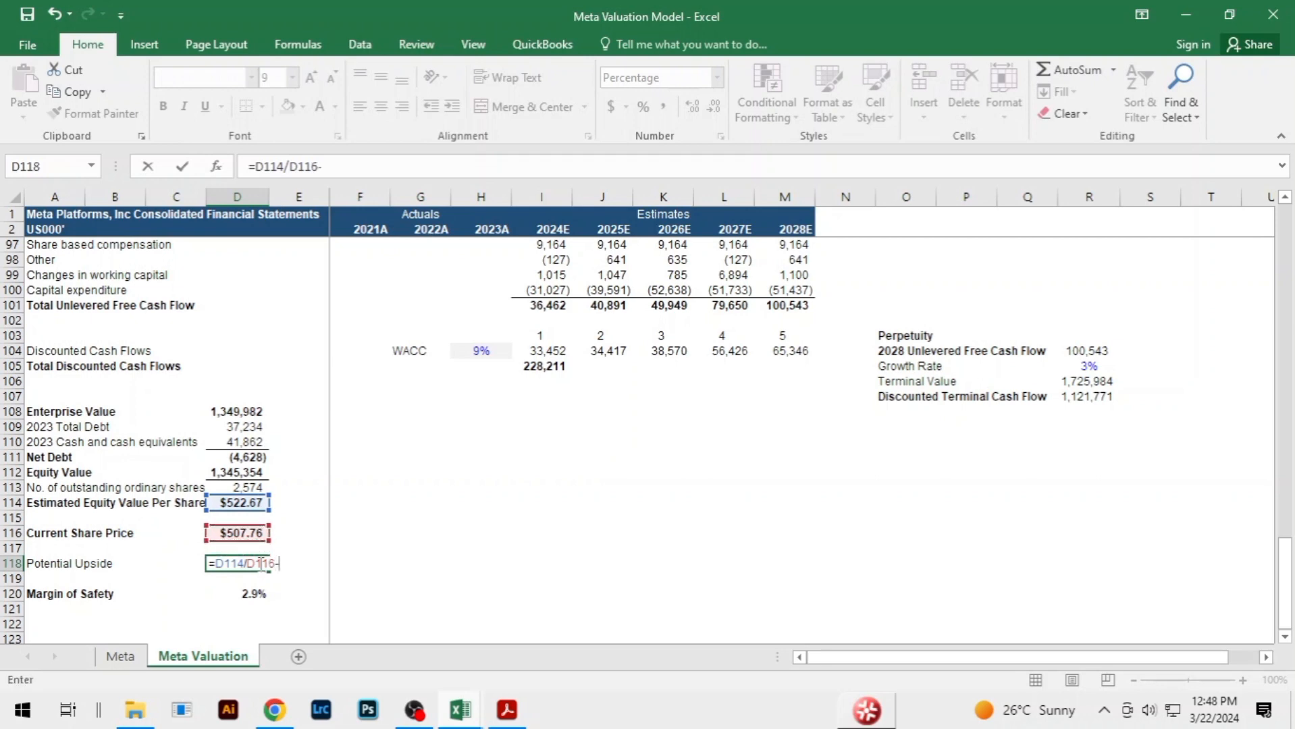
{"action": "key", "text": "Return"}
{"action": "left_click", "coordinate": [533, 504]}
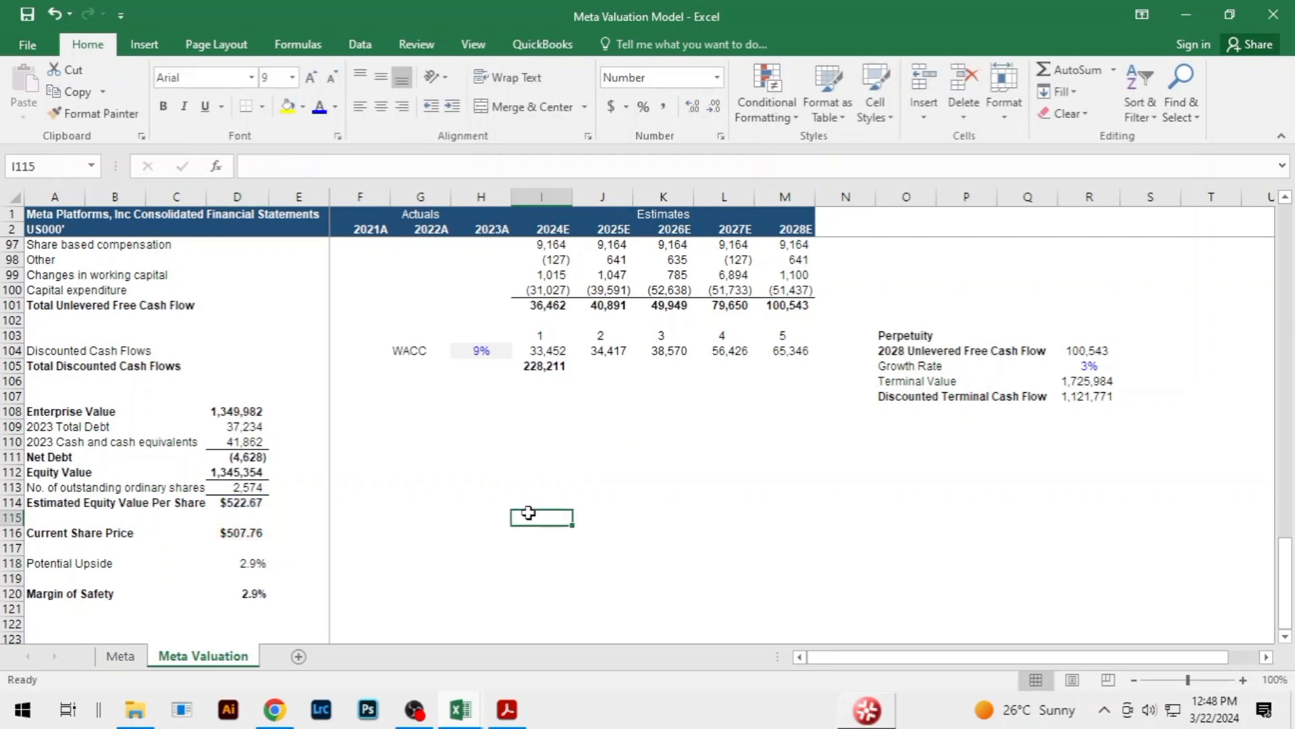
{"action": "left_click", "coordinate": [618, 505]}
{"action": "left_click", "coordinate": [538, 576]}
{"action": "left_click", "coordinate": [762, 504]}
{"action": "left_click", "coordinate": [365, 532]}
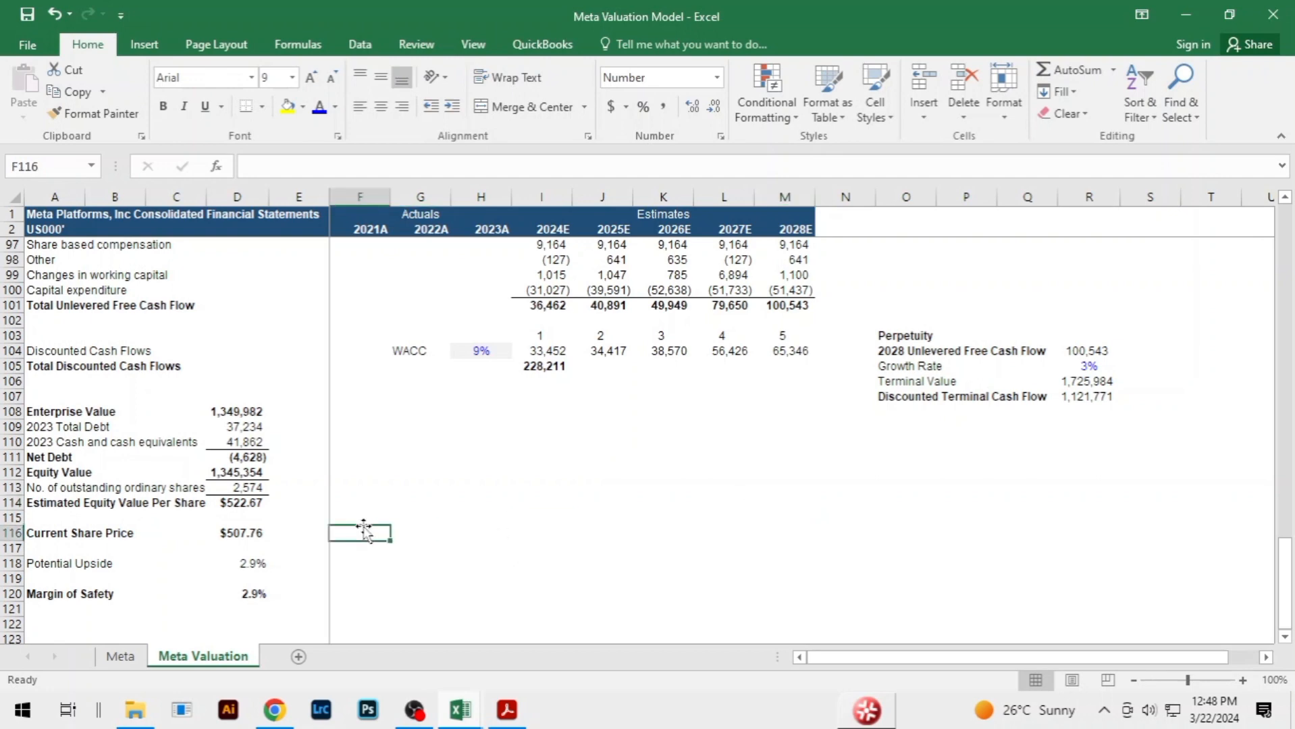
{"action": "left_click", "coordinate": [586, 528]}
Make the discounted terminal cash flow value in R107 bold
{"action": "left_click", "coordinate": [1064, 398]}
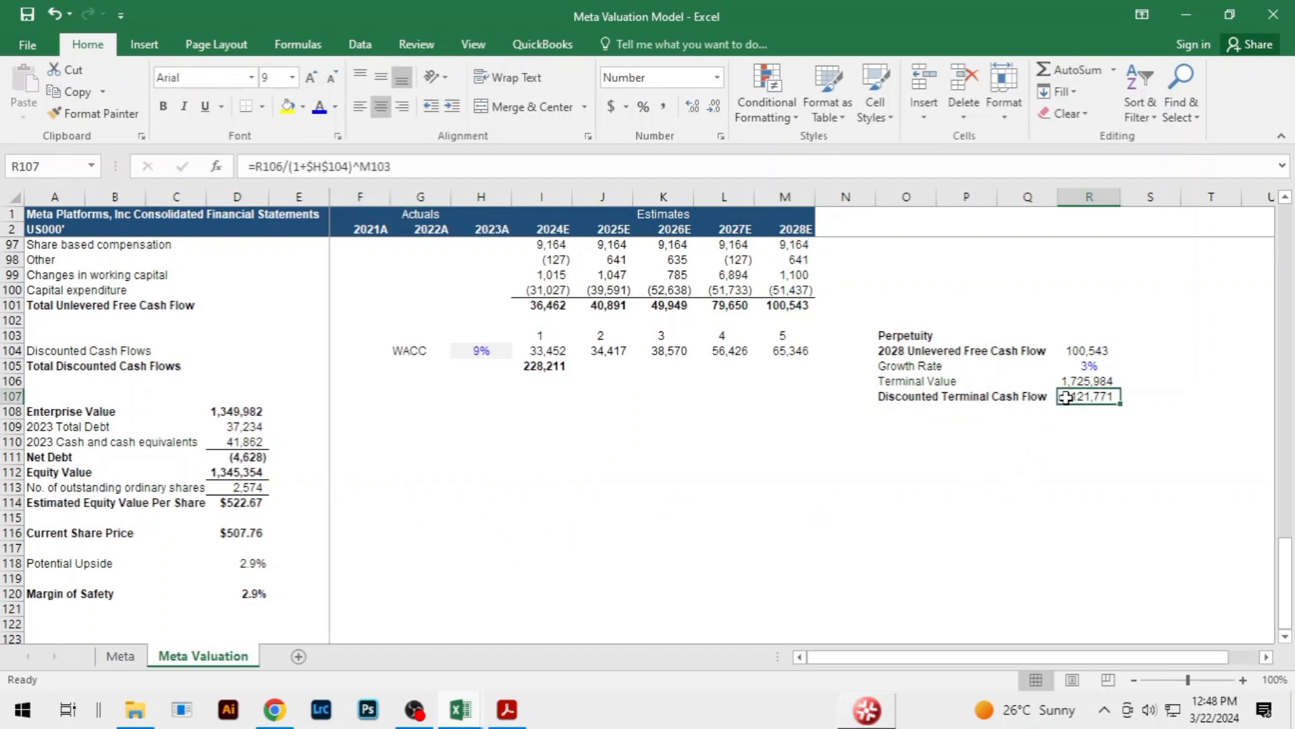
{"action": "key", "text": "ctrl+b"}
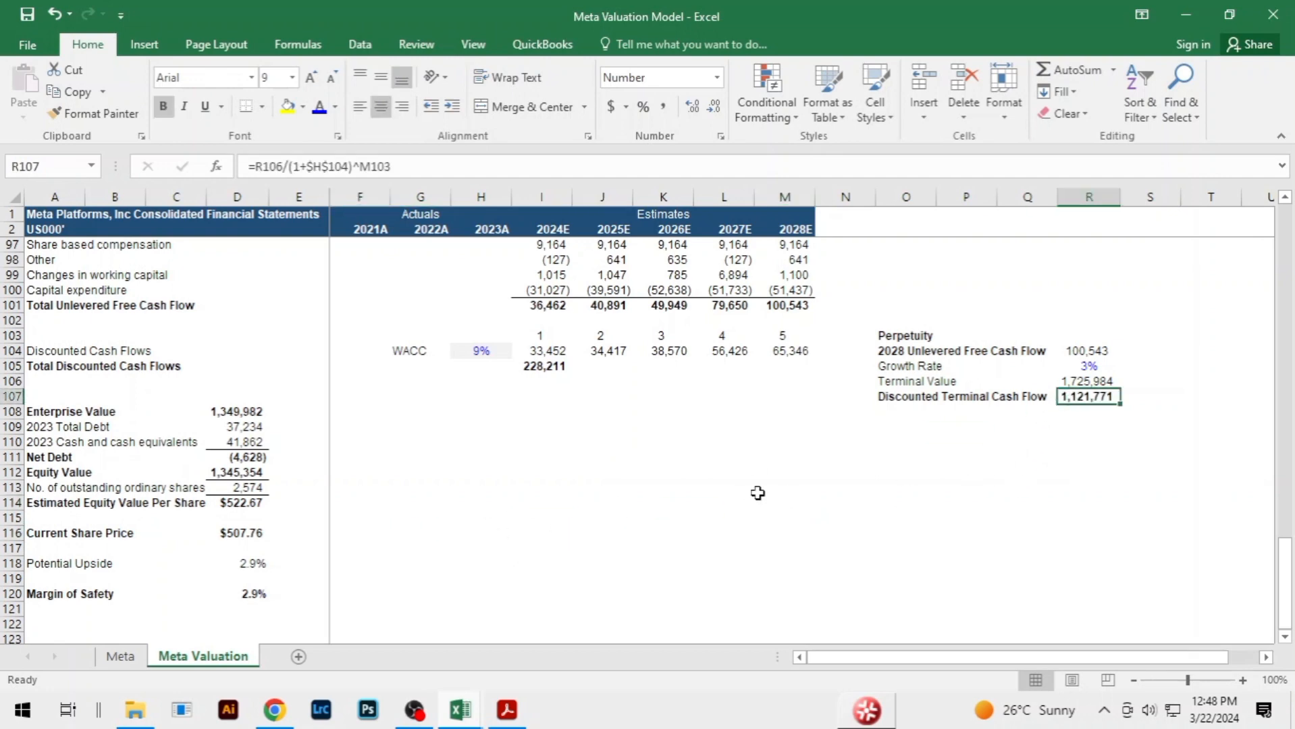
{"action": "left_click", "coordinate": [757, 493]}
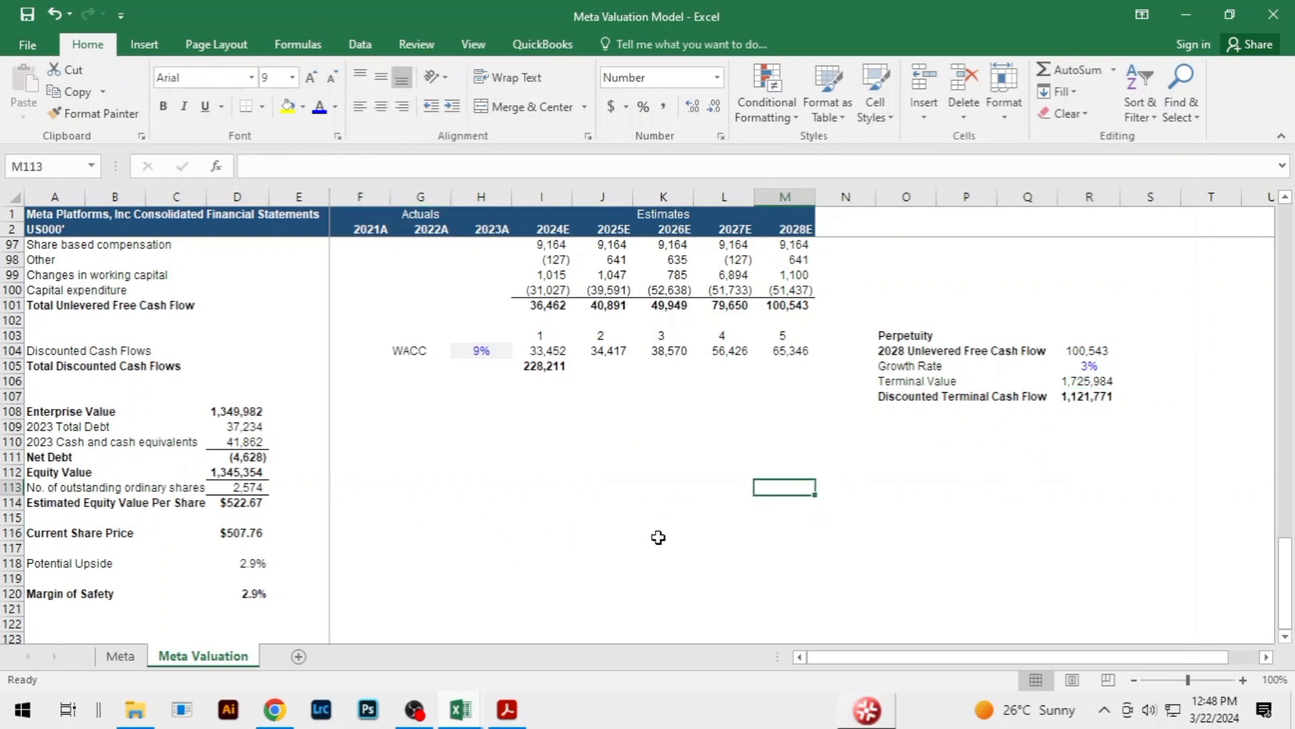
{"action": "left_click", "coordinate": [265, 503]}
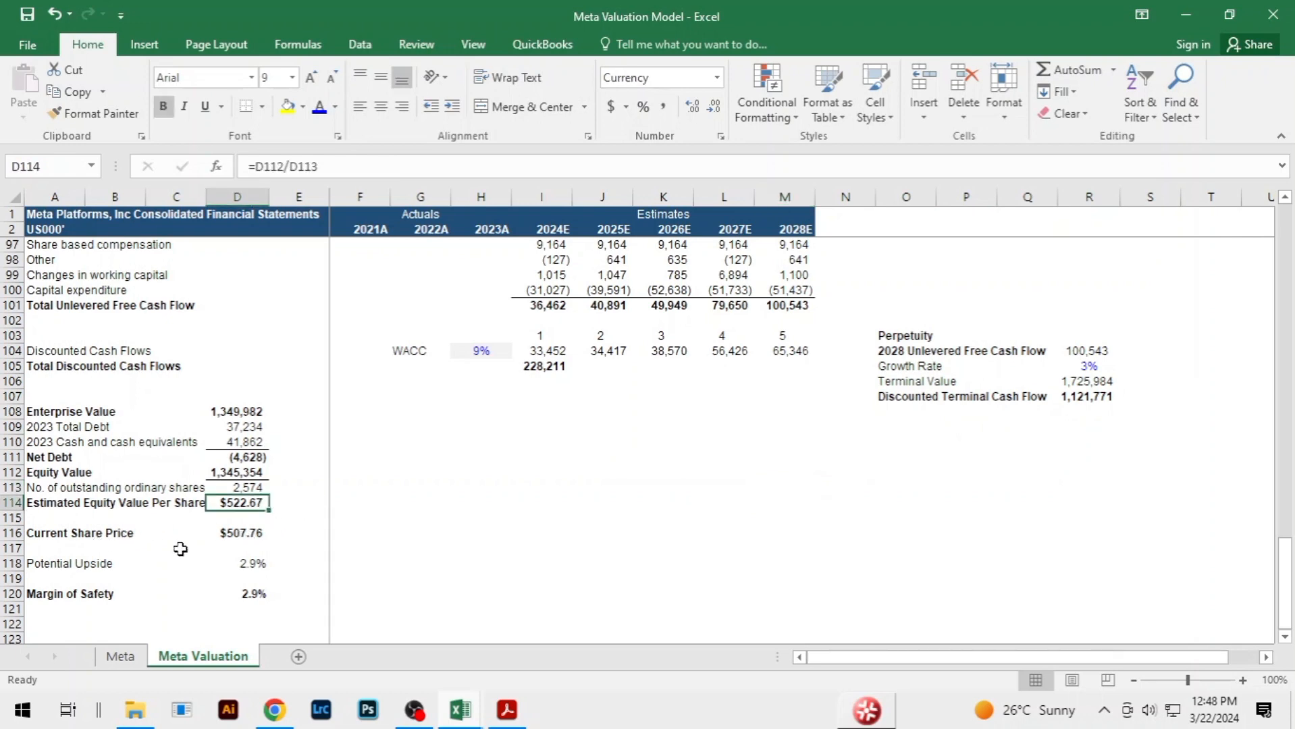
{"action": "left_click", "coordinate": [249, 531]}
{"action": "left_click", "coordinate": [448, 499]}
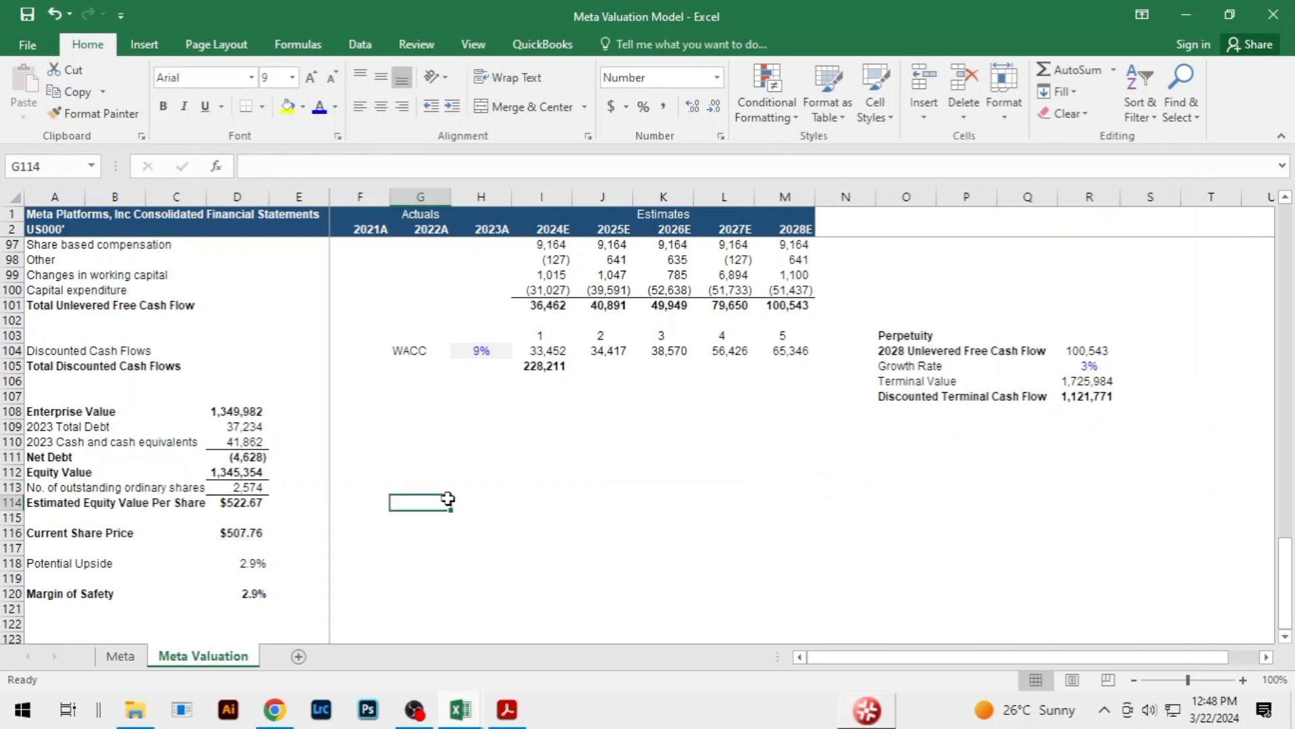
{"action": "left_click", "coordinate": [341, 515]}
{"action": "left_click", "coordinate": [465, 468]}
{"action": "left_click", "coordinate": [550, 462]}
{"action": "left_click", "coordinate": [476, 563]}
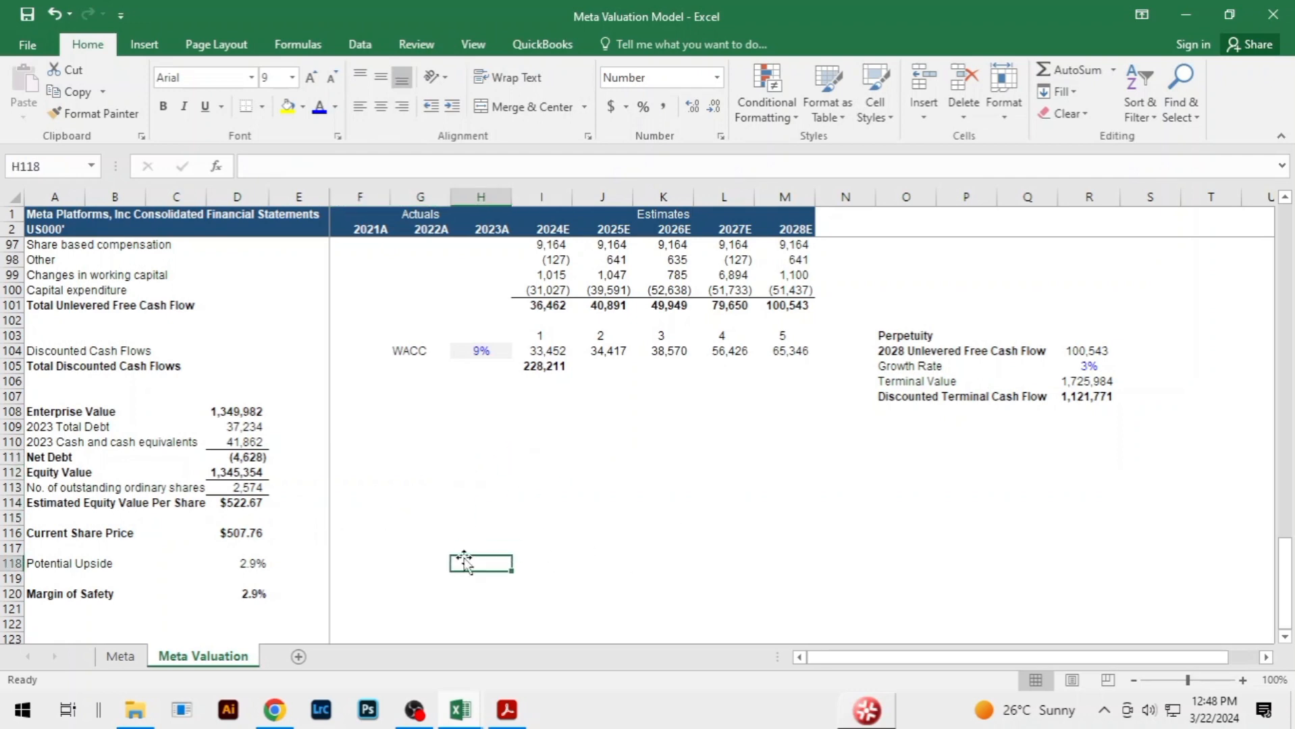
{"action": "left_click", "coordinate": [547, 501]}
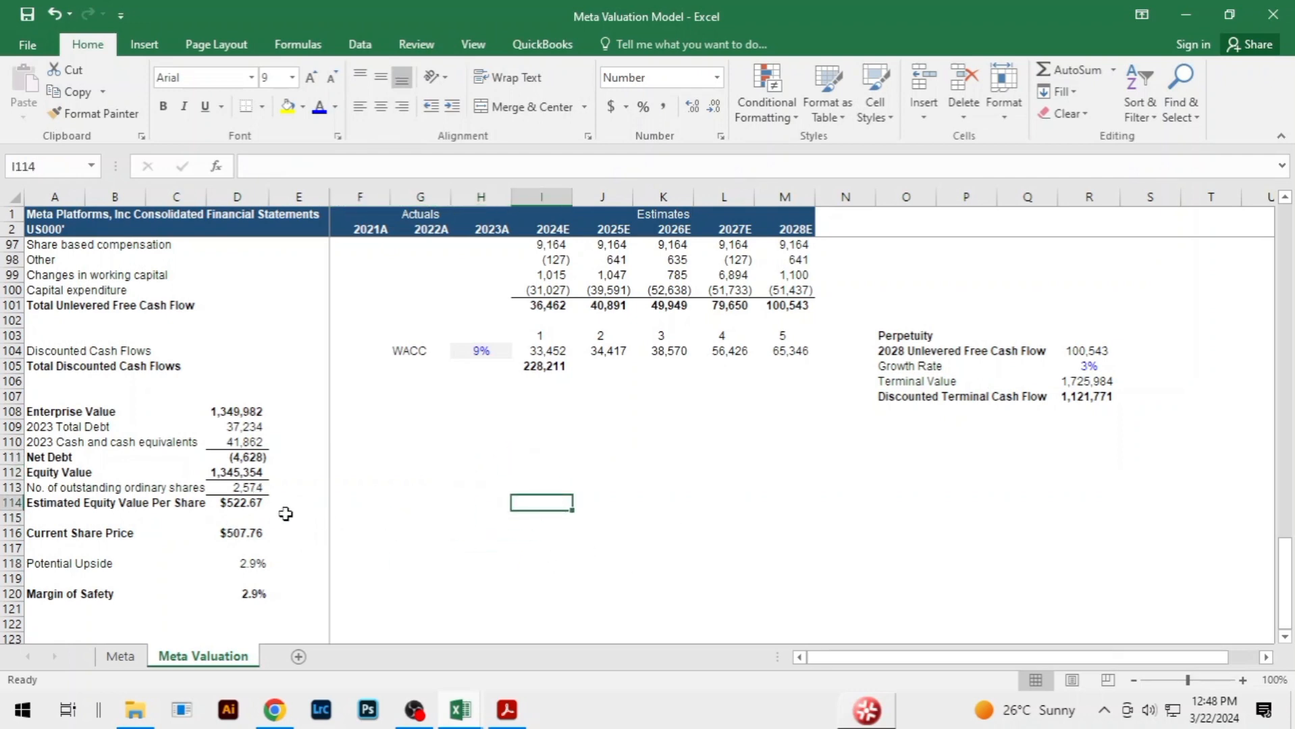
{"action": "left_click", "coordinate": [683, 457]}
{"action": "left_click_drag", "start_coordinate": [446, 569], "coordinate": [466, 562]}
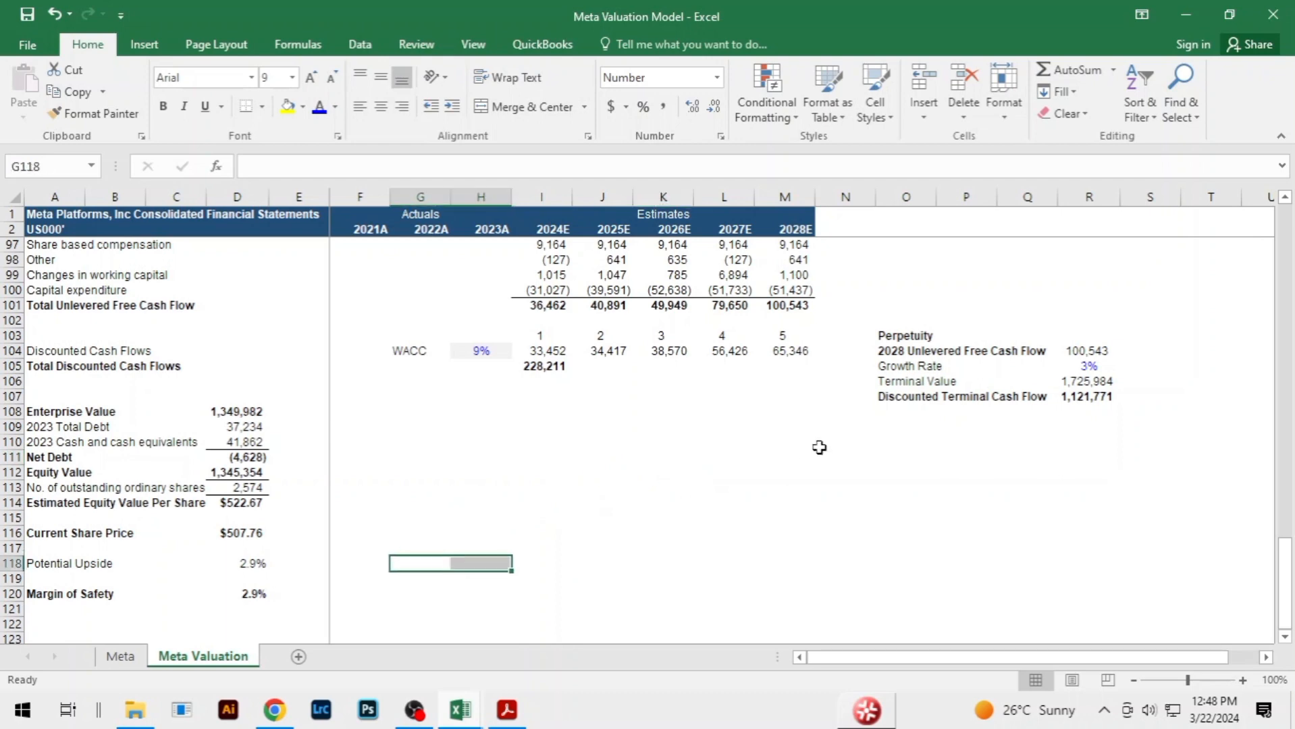
{"action": "left_click", "coordinate": [819, 445]}
{"action": "left_click", "coordinate": [463, 529]}
{"action": "left_click", "coordinate": [509, 473]}
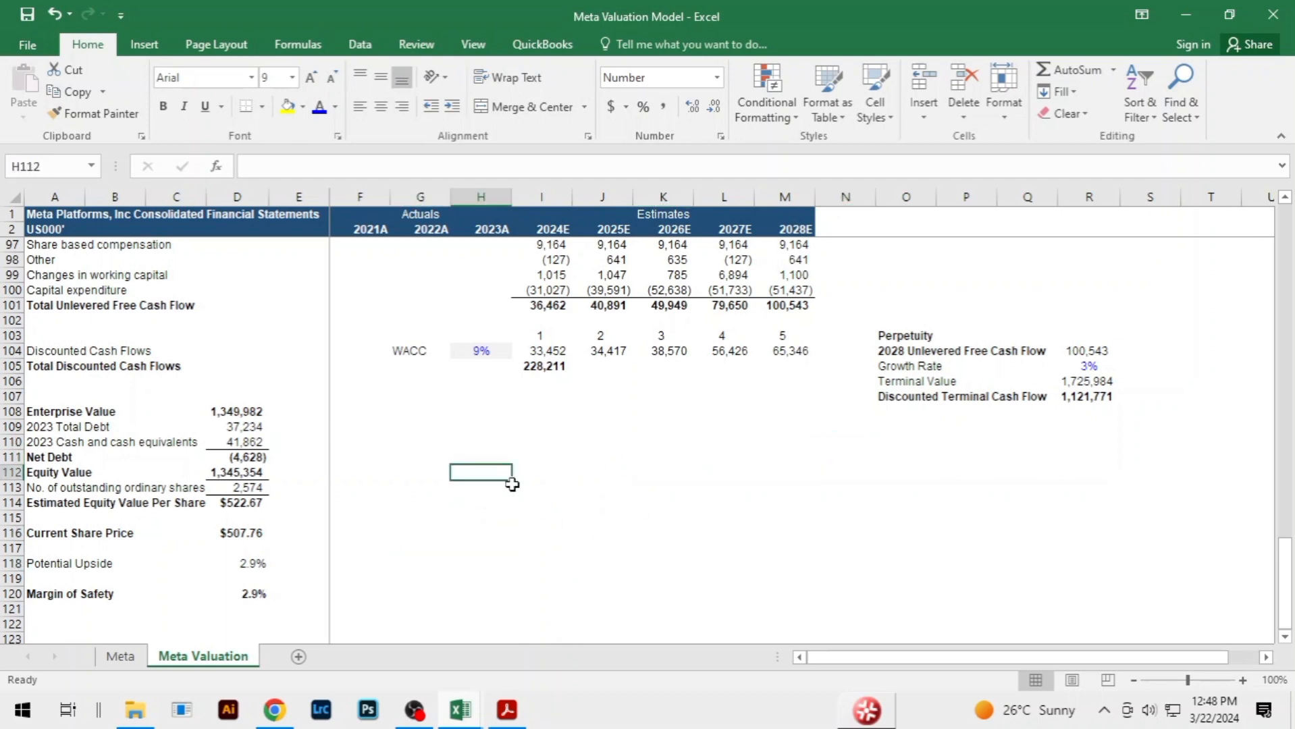
{"action": "left_click", "coordinate": [697, 517]}
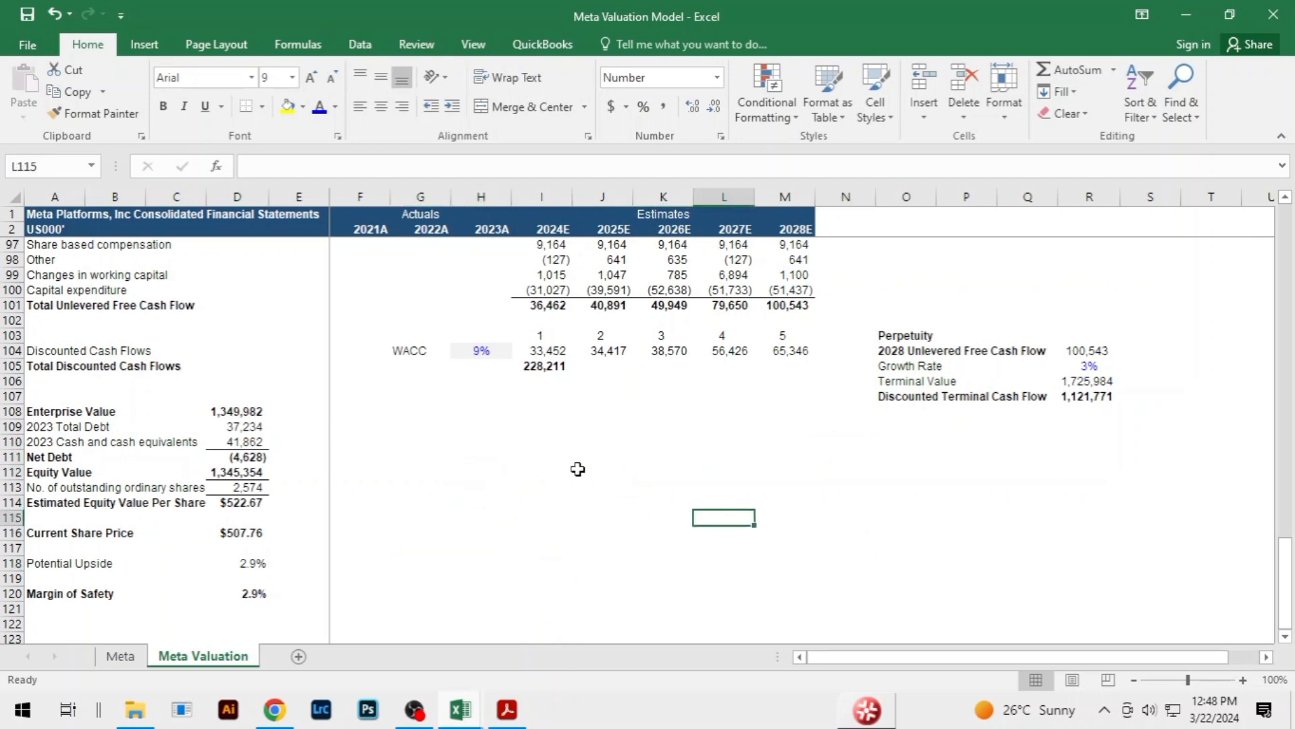
{"action": "left_click", "coordinate": [578, 471]}
{"action": "left_click", "coordinate": [591, 517]}
{"action": "left_click", "coordinate": [607, 566]}
{"action": "scroll", "coordinate": [611, 571], "scroll_direction": "down", "scroll_amount": 4}
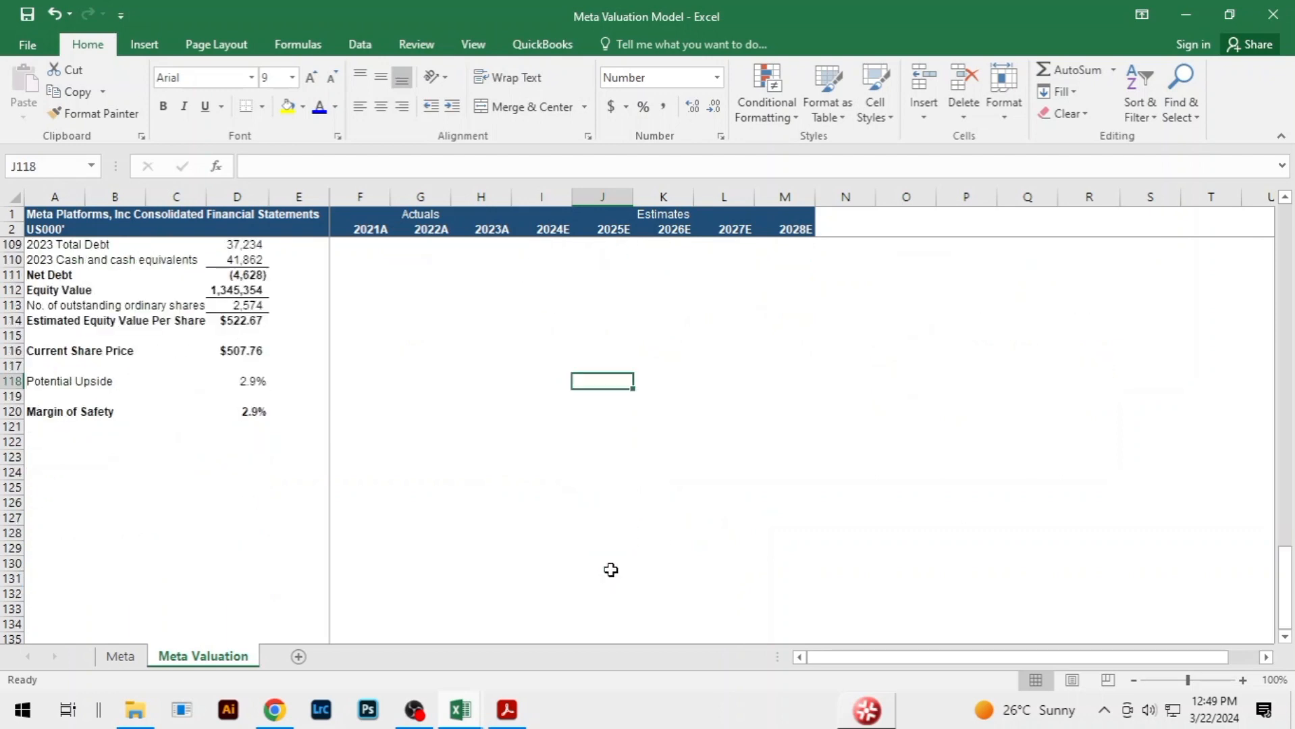
{"action": "left_click", "coordinate": [500, 538]}
{"action": "left_click", "coordinate": [518, 474]}
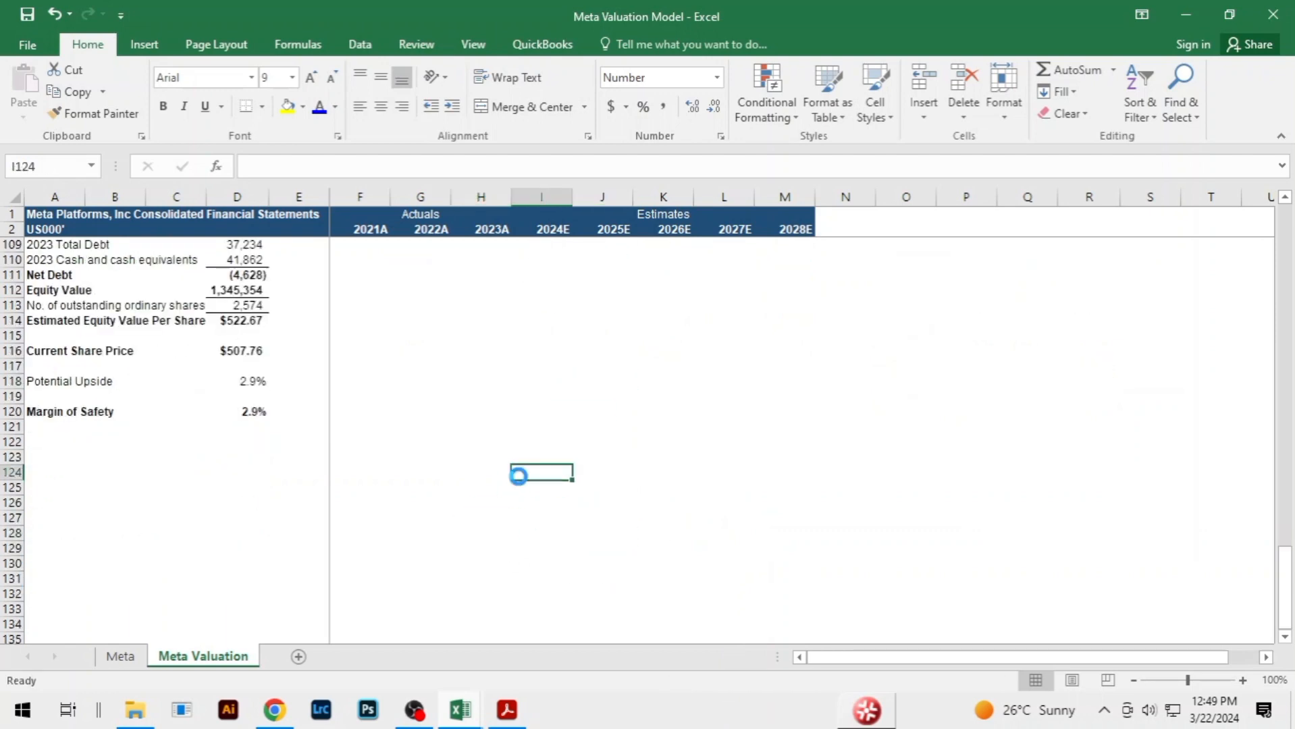
{"action": "left_click", "coordinate": [657, 406]}
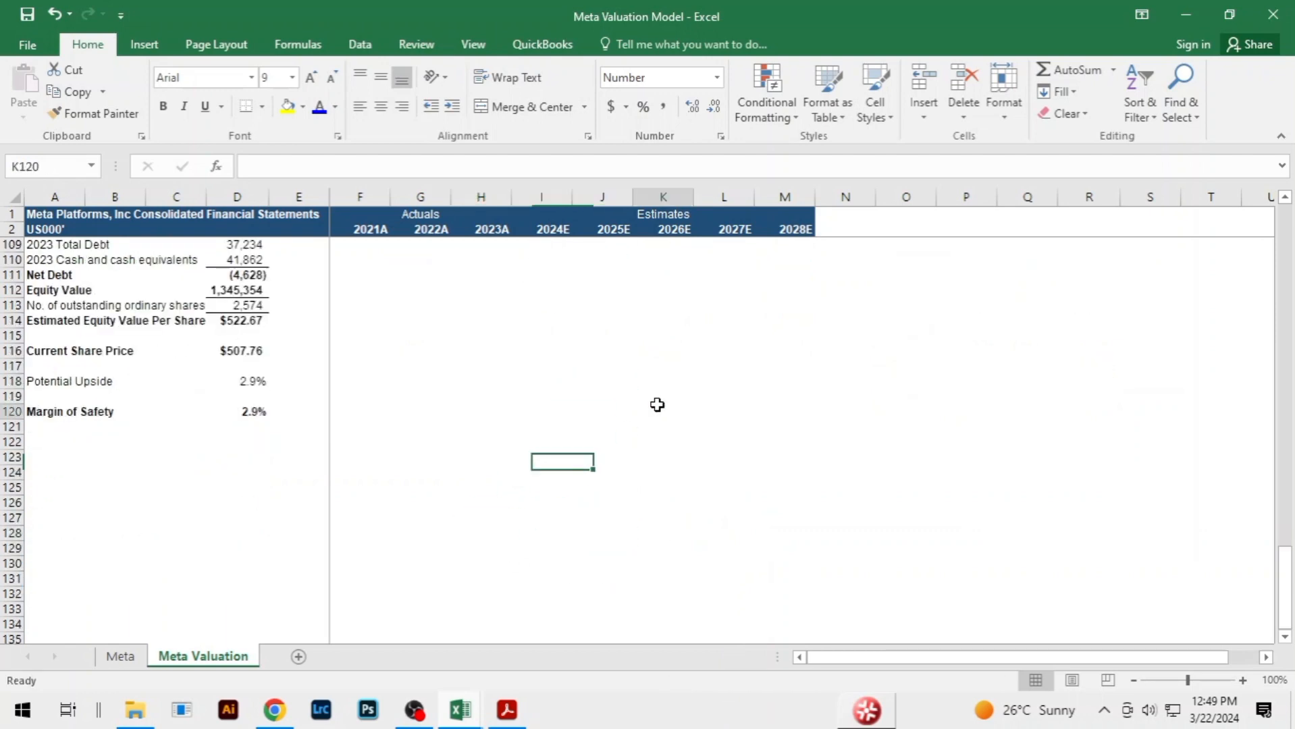
{"action": "left_click", "coordinate": [506, 445]}
Review the working capital, discount rate and unlevered free cash flow sections of the Meta Valuation sheet
{"action": "scroll", "coordinate": [682, 438], "scroll_direction": "up", "scroll_amount": 8}
{"action": "scroll", "coordinate": [682, 438], "scroll_direction": "up", "scroll_amount": 9}
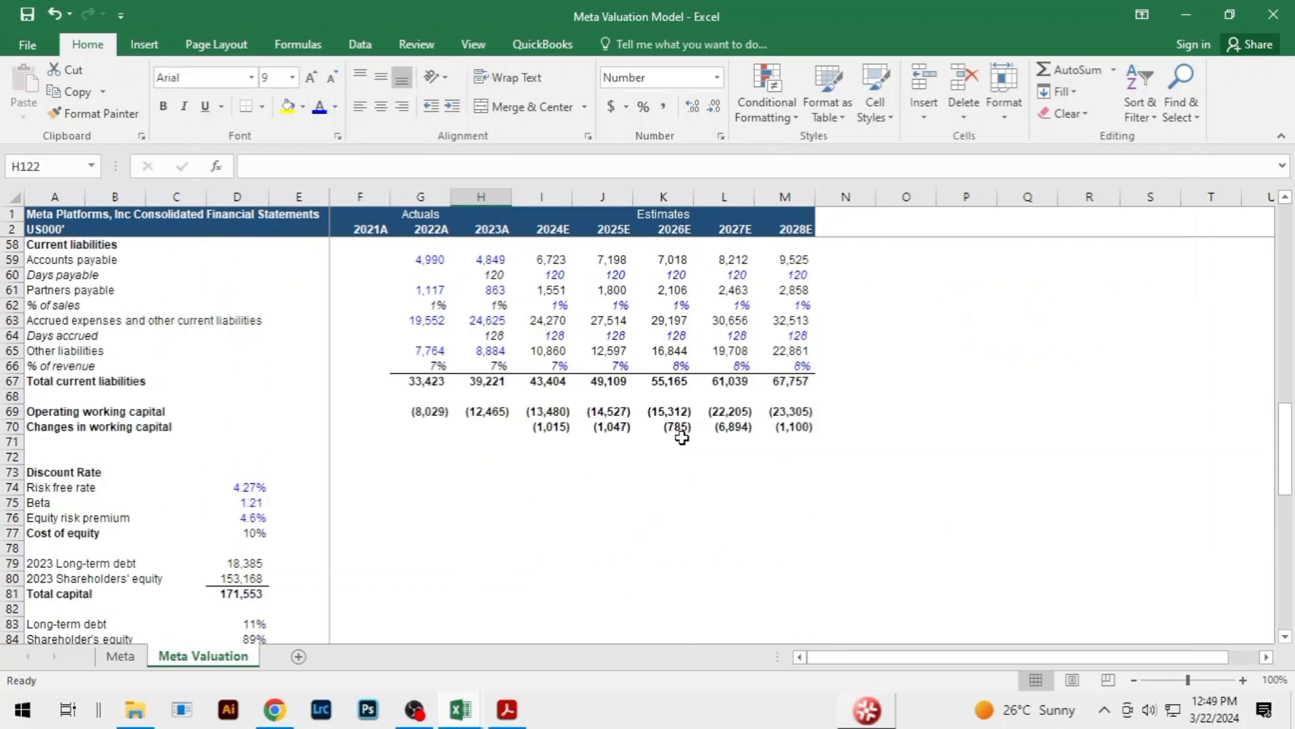
{"action": "scroll", "coordinate": [682, 438], "scroll_direction": "down", "scroll_amount": 5}
{"action": "left_click", "coordinate": [564, 457]}
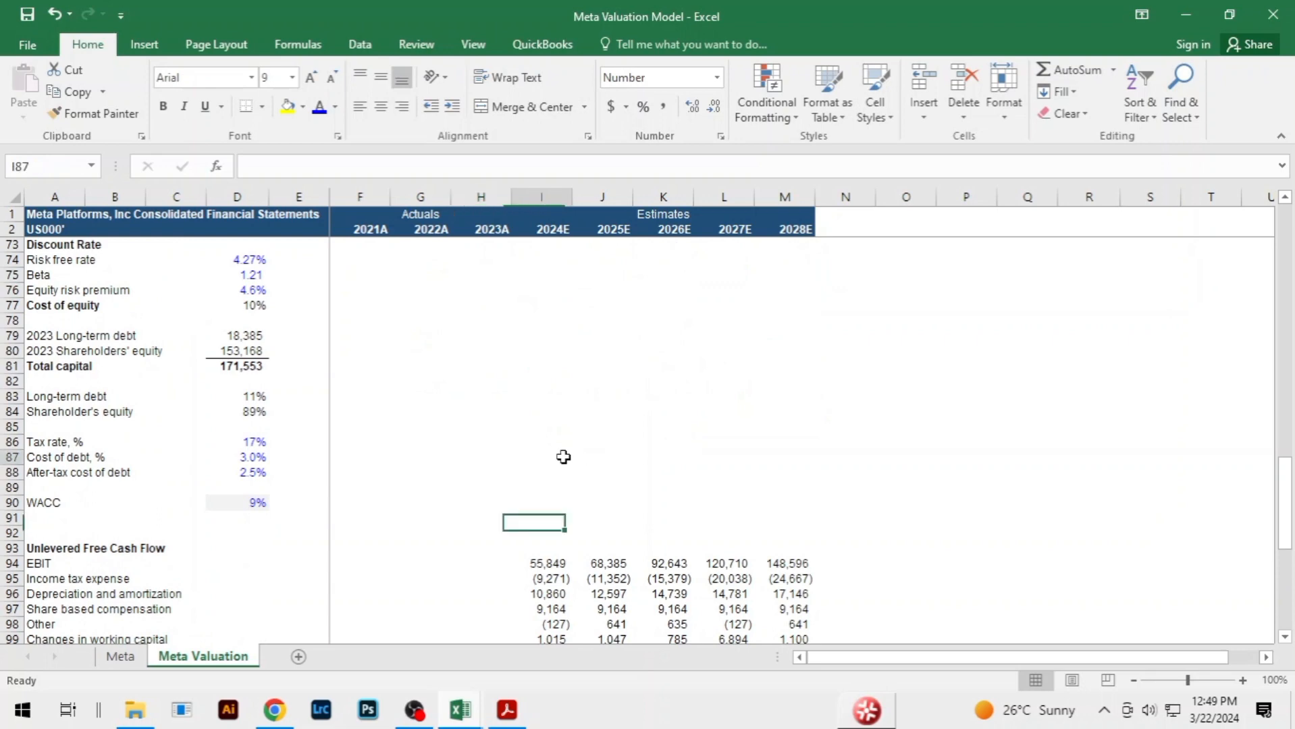
{"action": "left_click", "coordinate": [637, 413]}
{"action": "left_click", "coordinate": [752, 386]}
{"action": "scroll", "coordinate": [804, 449], "scroll_direction": "down", "scroll_amount": 2}
{"action": "scroll", "coordinate": [804, 449], "scroll_direction": "down", "scroll_amount": 1}
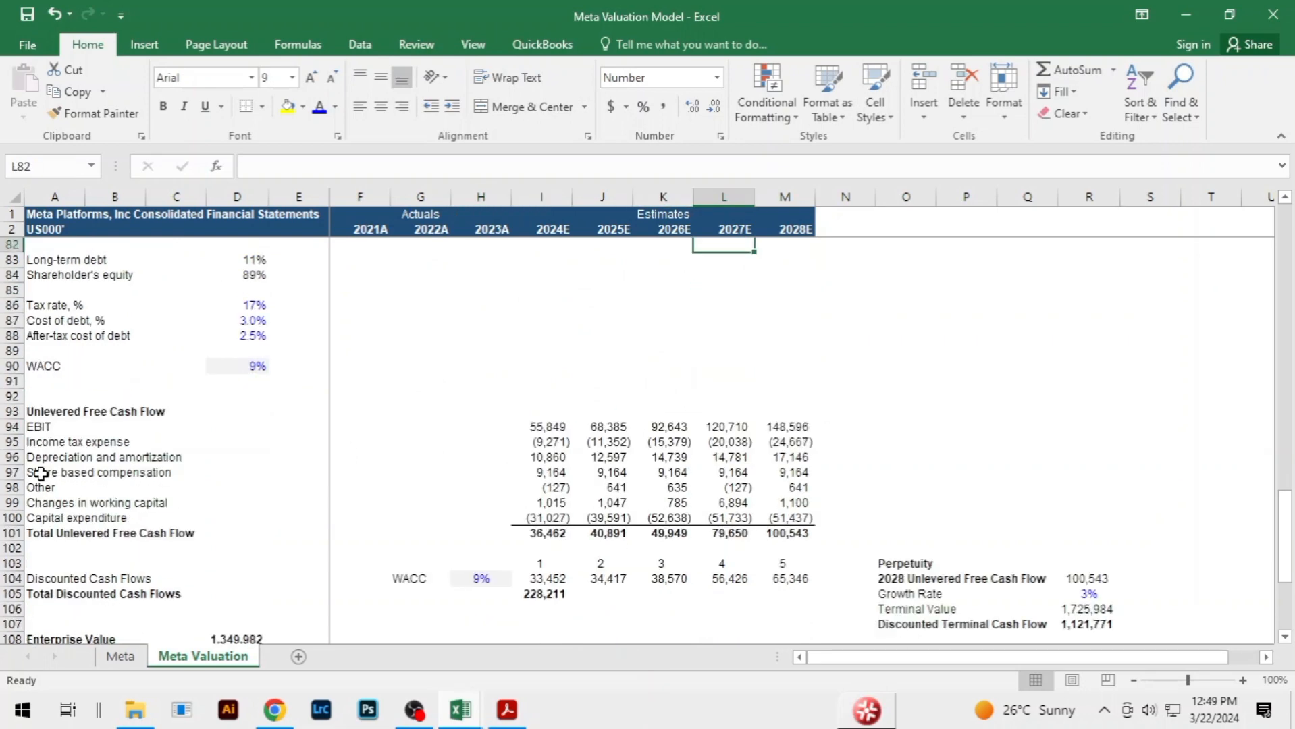
{"action": "left_click", "coordinate": [647, 338]}
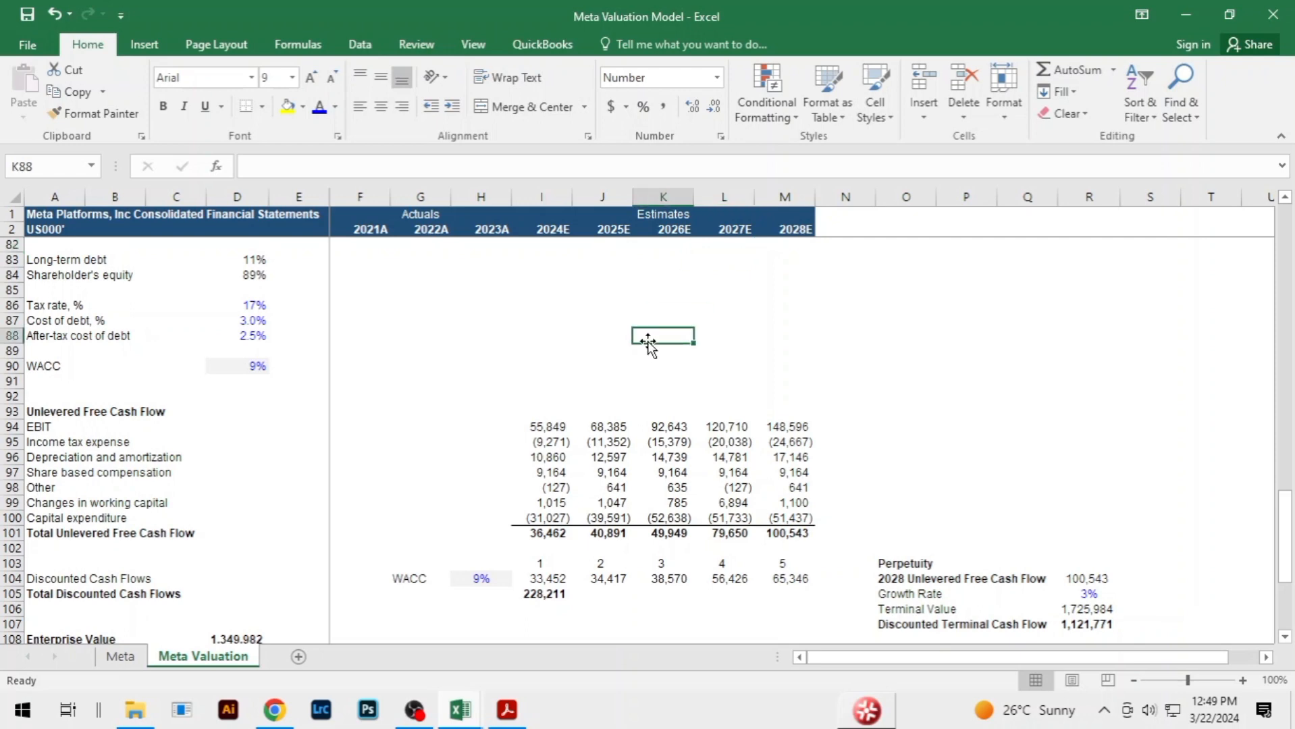
Examine the share based compensation estimates for 2024E–2028E in the Unlevered Free Cash Flow section
{"action": "left_click", "coordinate": [44, 475]}
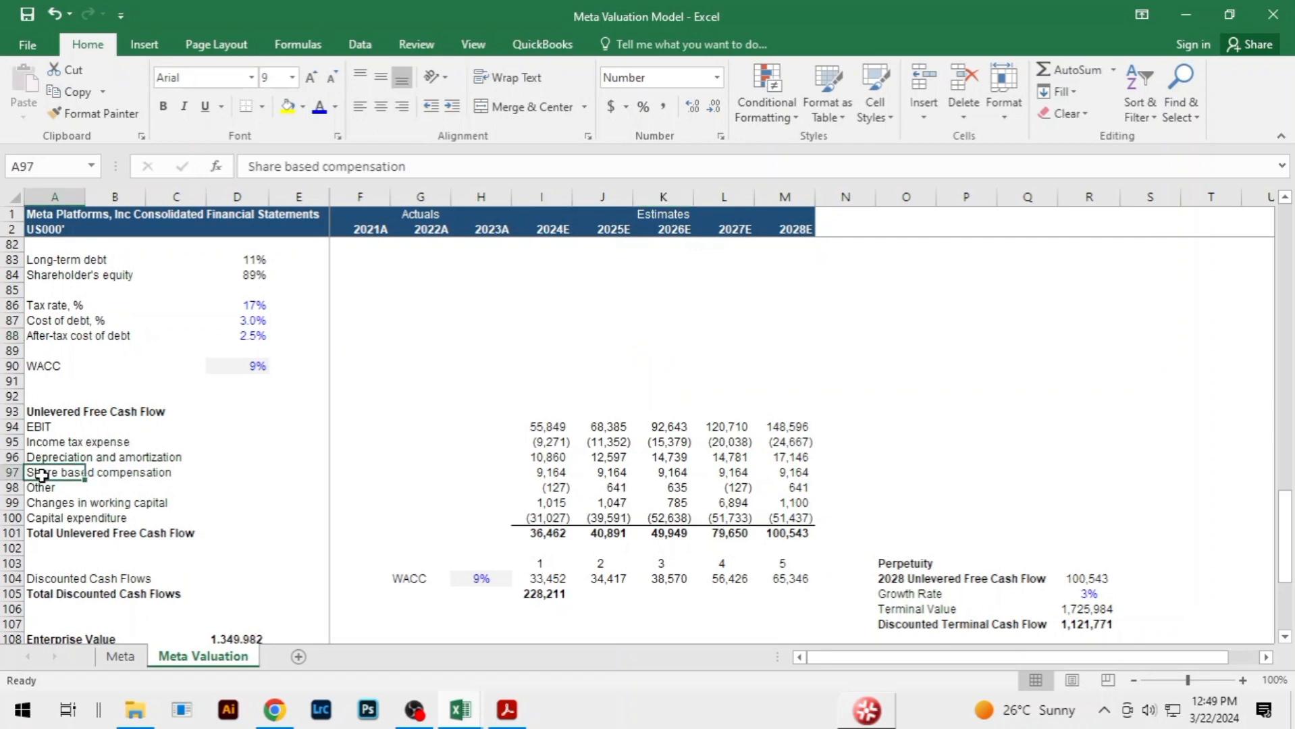
{"action": "left_click", "coordinate": [549, 365]}
{"action": "left_click", "coordinate": [817, 364]}
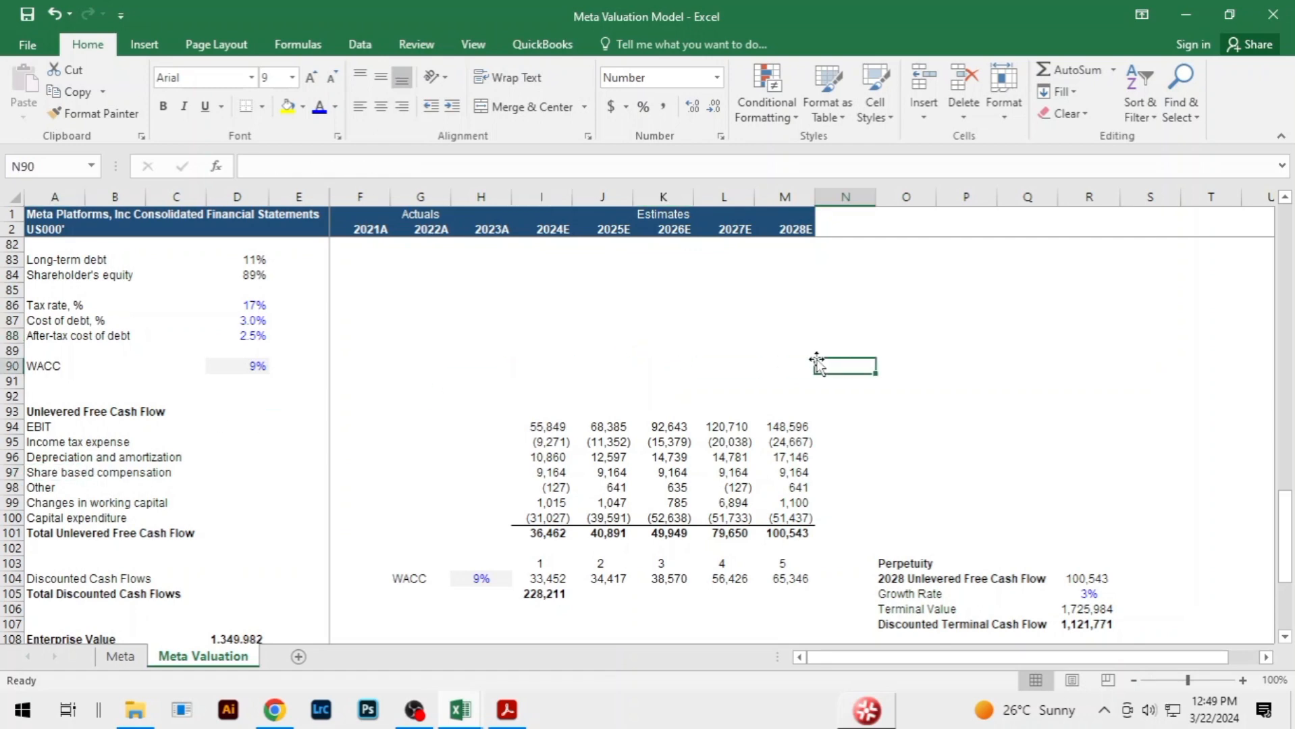
{"action": "left_click_drag", "start_coordinate": [515, 388], "coordinate": [459, 399]}
{"action": "left_click", "coordinate": [743, 335]}
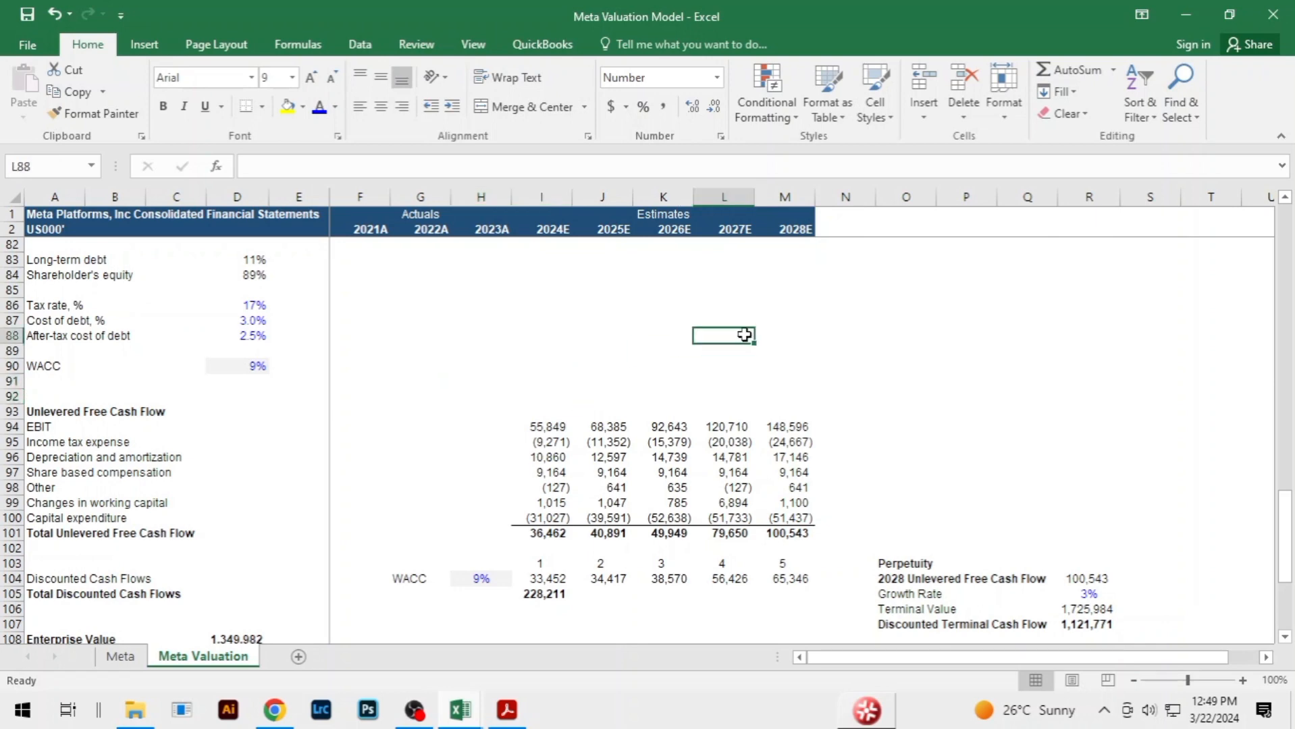
{"action": "left_click", "coordinate": [568, 408]}
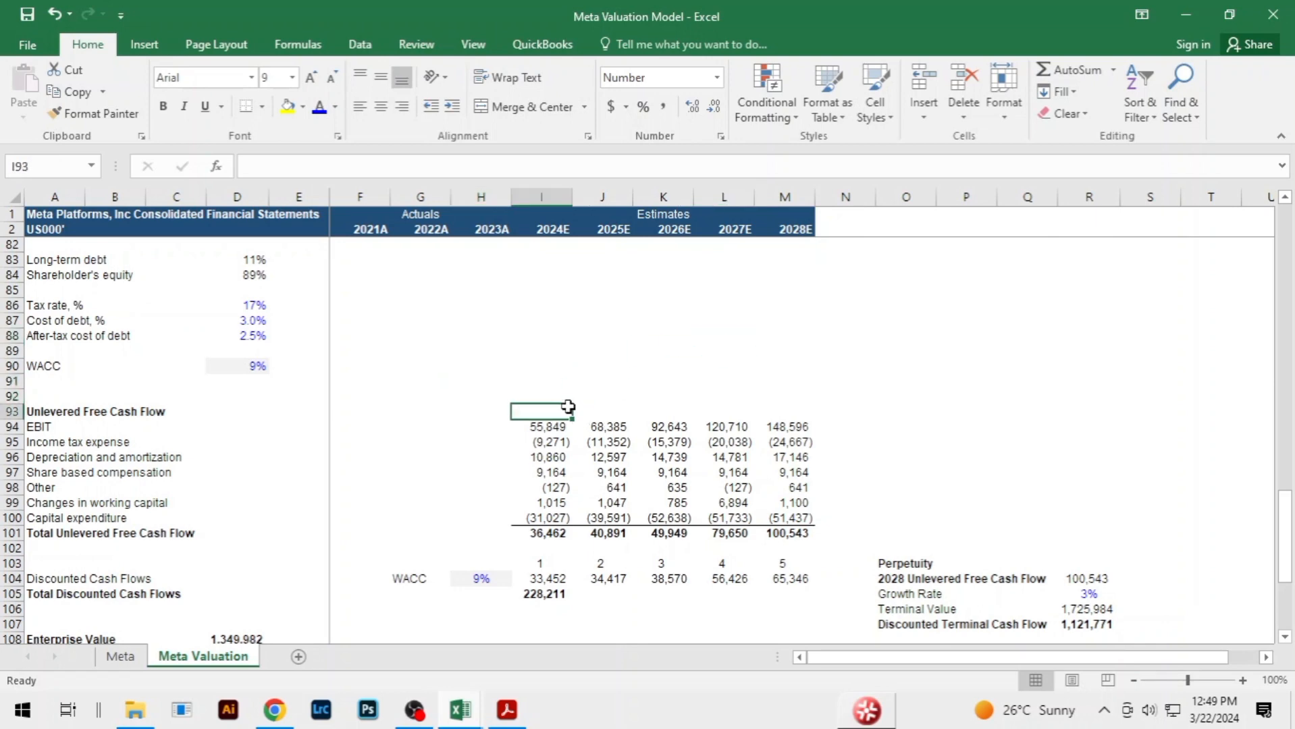
{"action": "left_click_drag", "start_coordinate": [41, 477], "coordinate": [803, 472]}
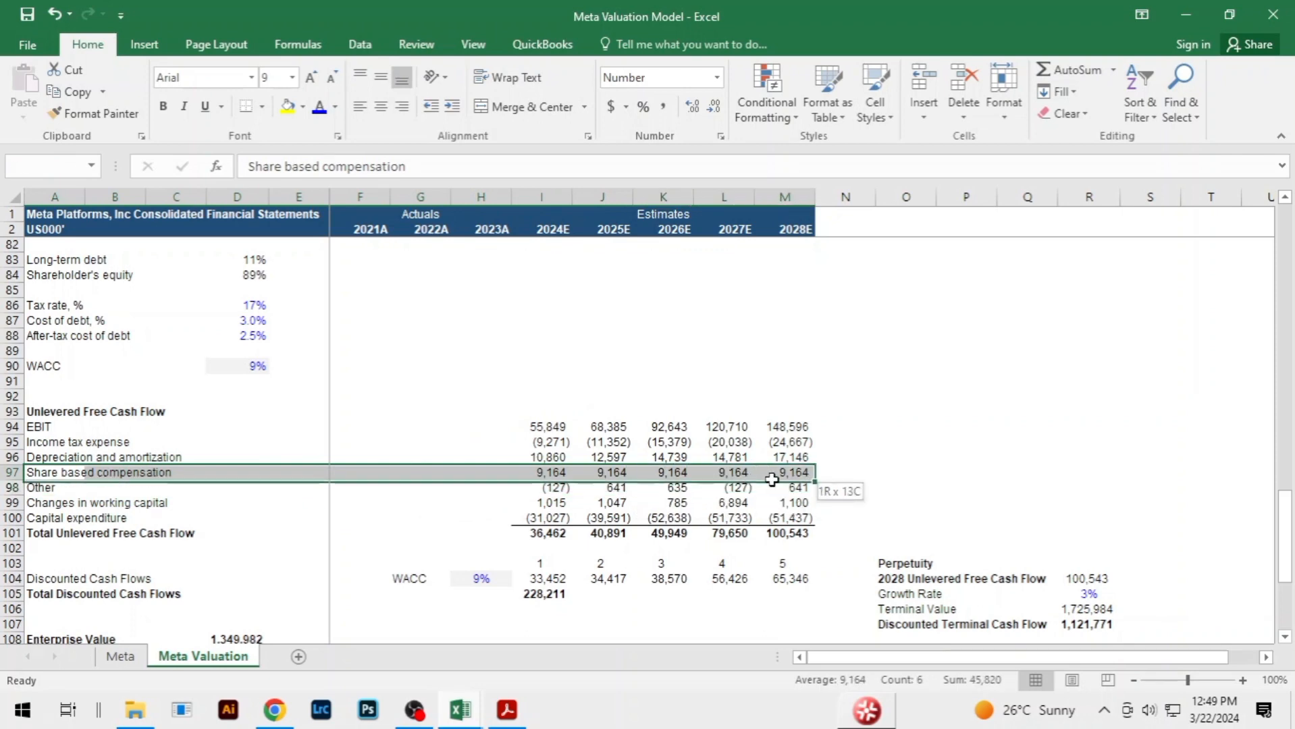
{"action": "left_click", "coordinate": [630, 365]}
{"action": "left_click", "coordinate": [808, 394]}
{"action": "scroll", "coordinate": [808, 393], "scroll_direction": "down", "scroll_amount": 2}
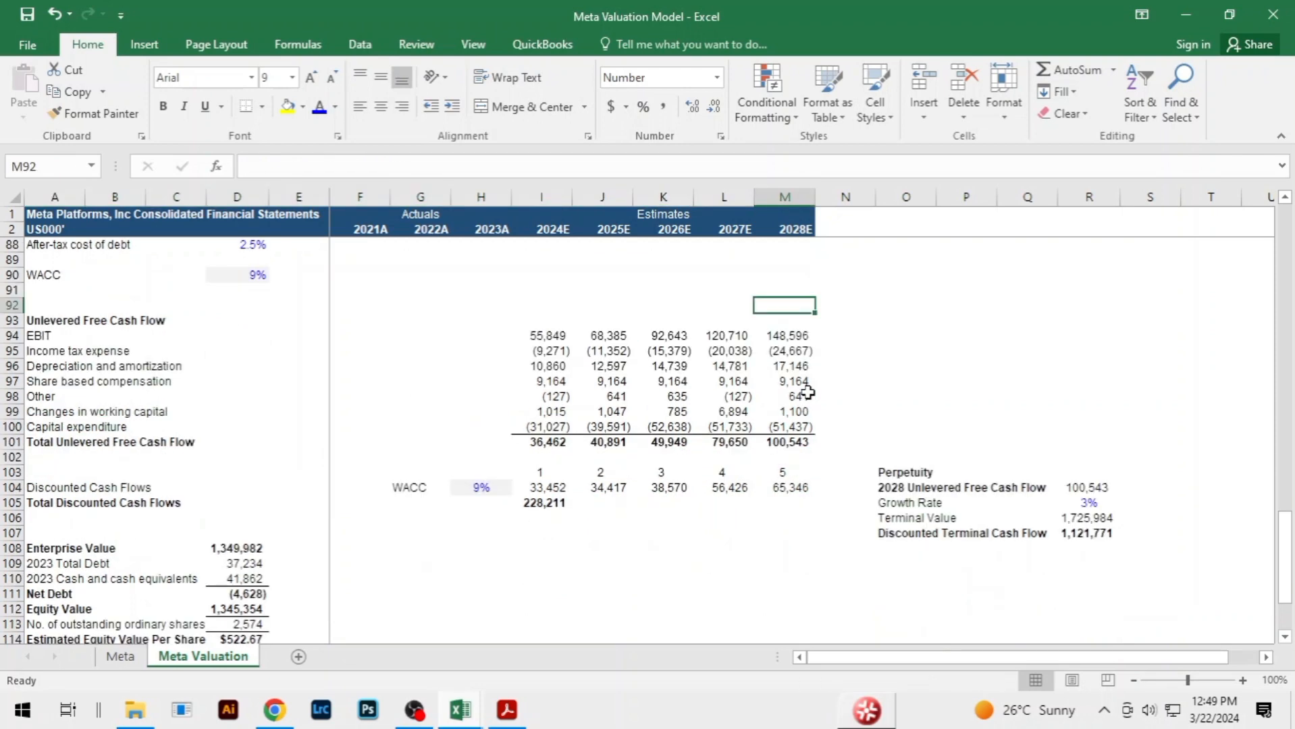
{"action": "scroll", "coordinate": [808, 393], "scroll_direction": "up", "scroll_amount": 11}
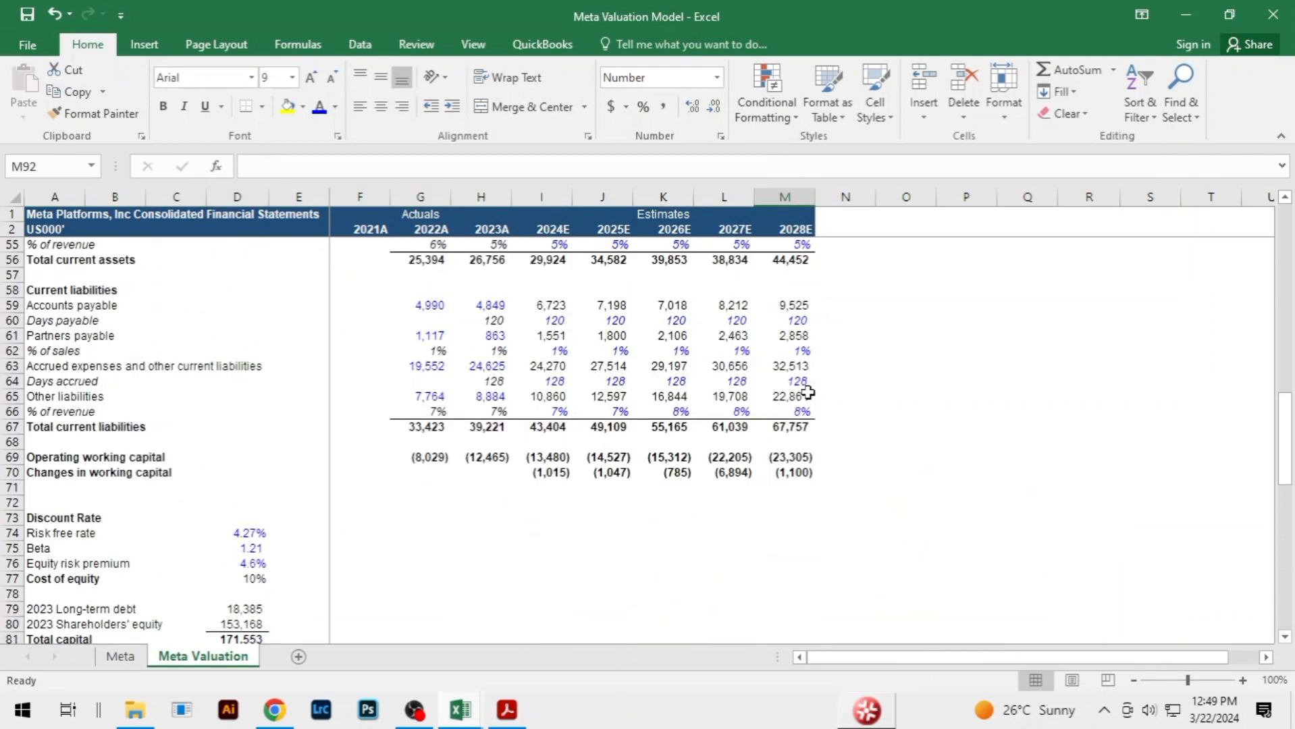
Set the other liabilities percentage of revenue in row 66 to 0% for all estimate years, 2024E through 2028E
{"action": "left_click", "coordinate": [534, 530]}
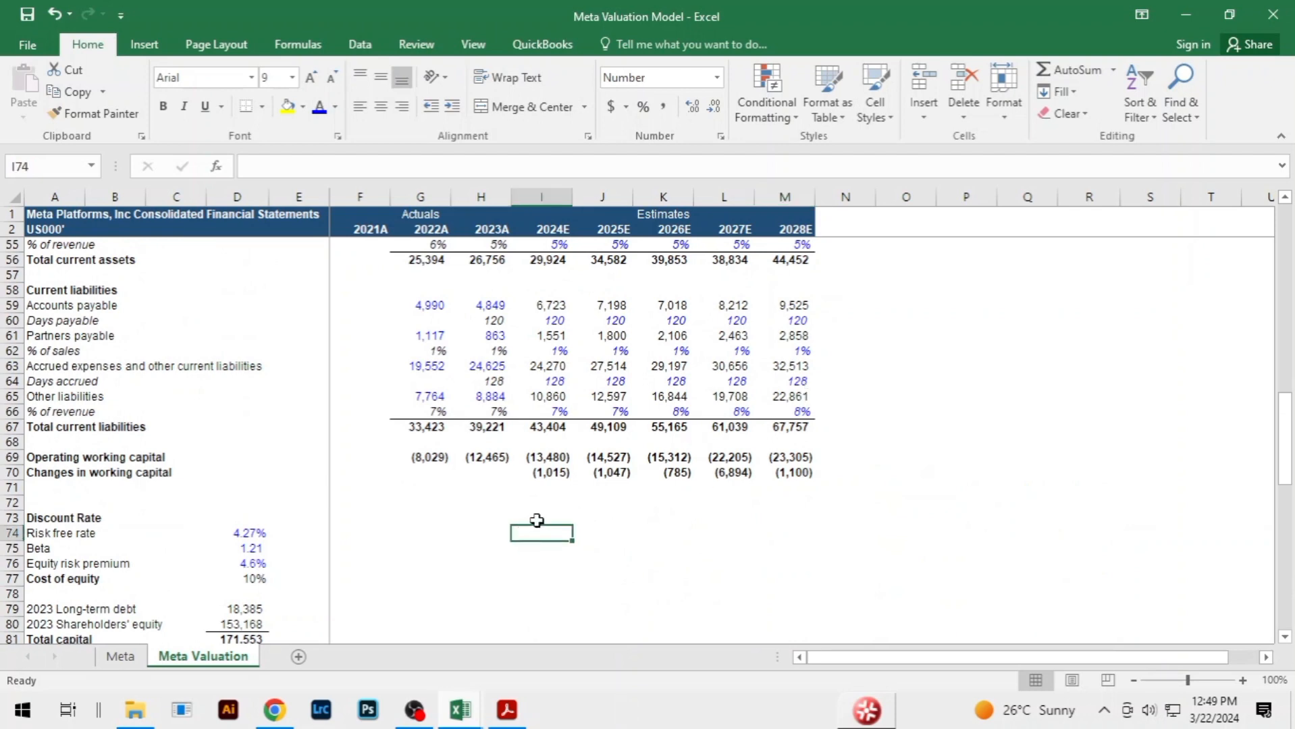
{"action": "scroll", "coordinate": [537, 521], "scroll_direction": "up", "scroll_amount": 1}
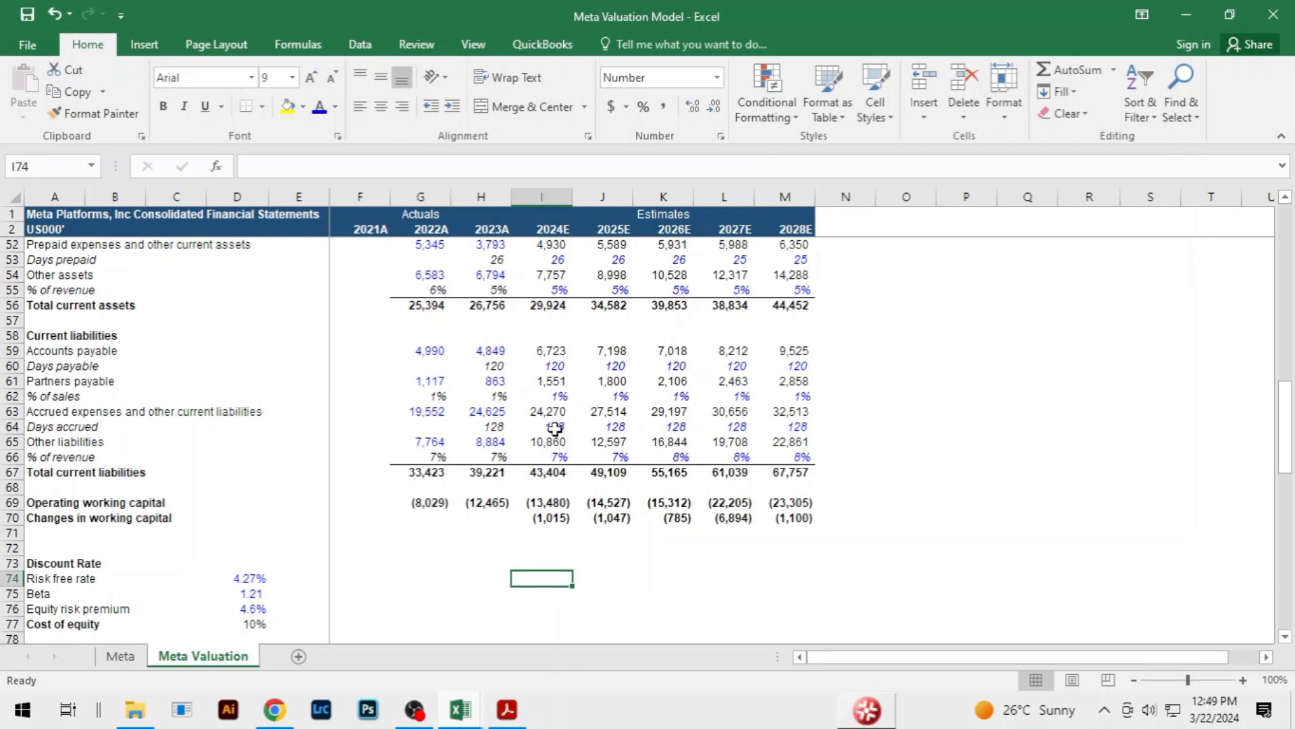
{"action": "left_click", "coordinate": [559, 459]}
{"action": "type", "text": "0"}
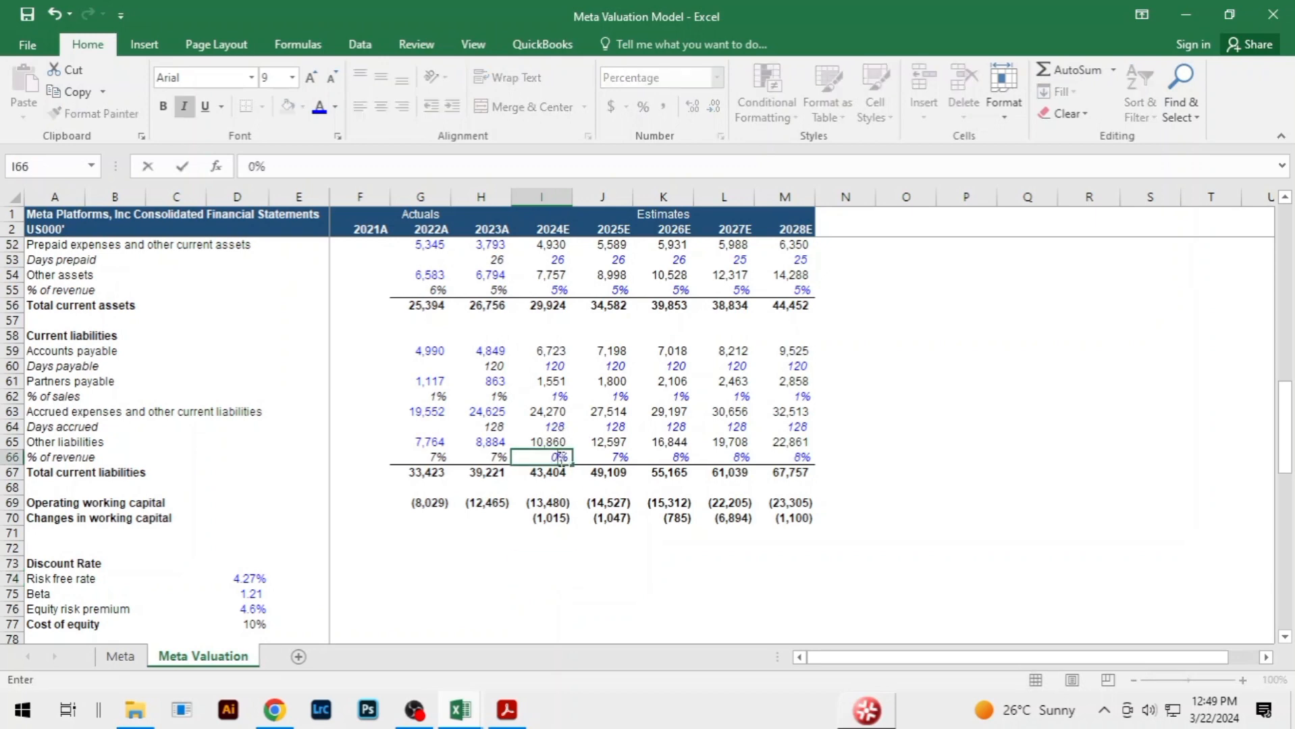
{"action": "key", "text": "ctrl+Return"}
{"action": "key", "text": "shift+Right"}
{"action": "key", "text": "shift+Right"}
{"action": "key", "text": "shift+Right"}
{"action": "key", "text": "shift+Right"}
{"action": "key", "text": "ctrl+r"}
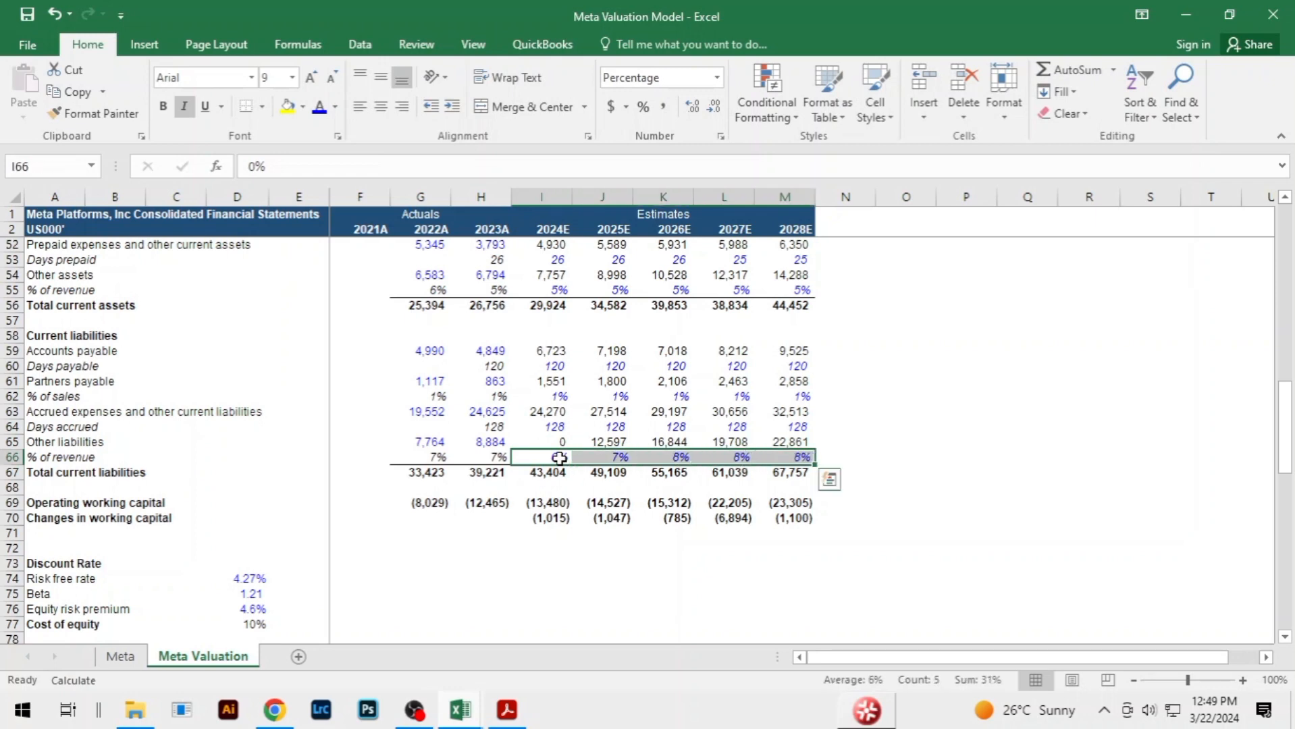
Try a 0% partners payable percentage of sales for 2024E in I62 and undo the change
{"action": "left_click", "coordinate": [558, 398]}
{"action": "type", "text": "0"}
{"action": "key", "text": "ctrl+Return"}
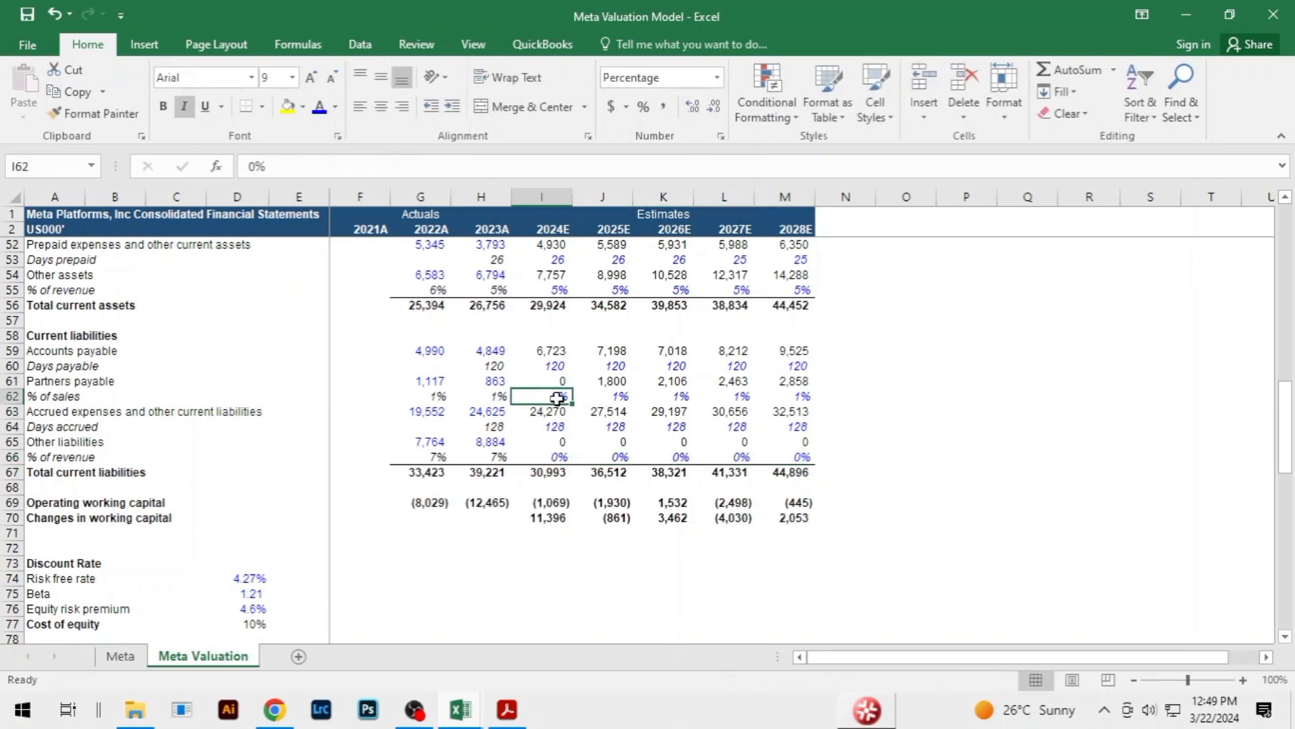
{"action": "key", "text": "shift+Right"}
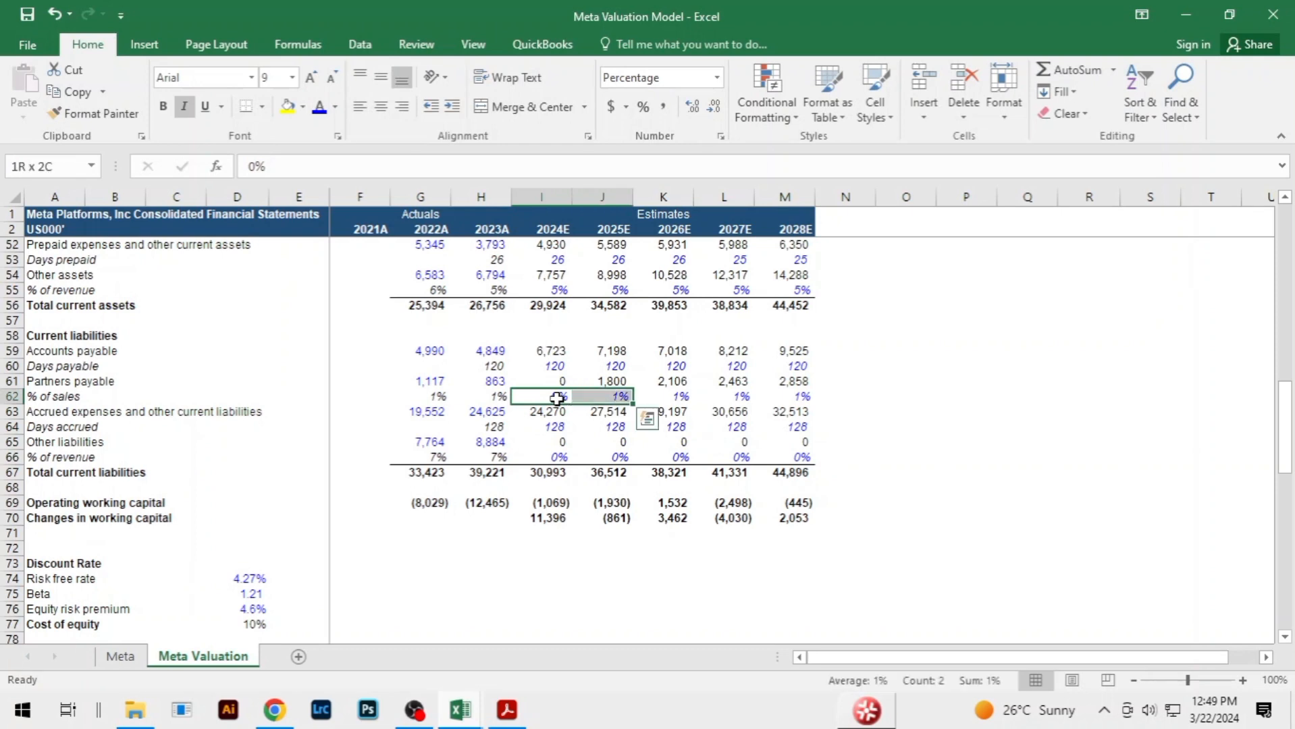
{"action": "key", "text": "ctrl+z"}
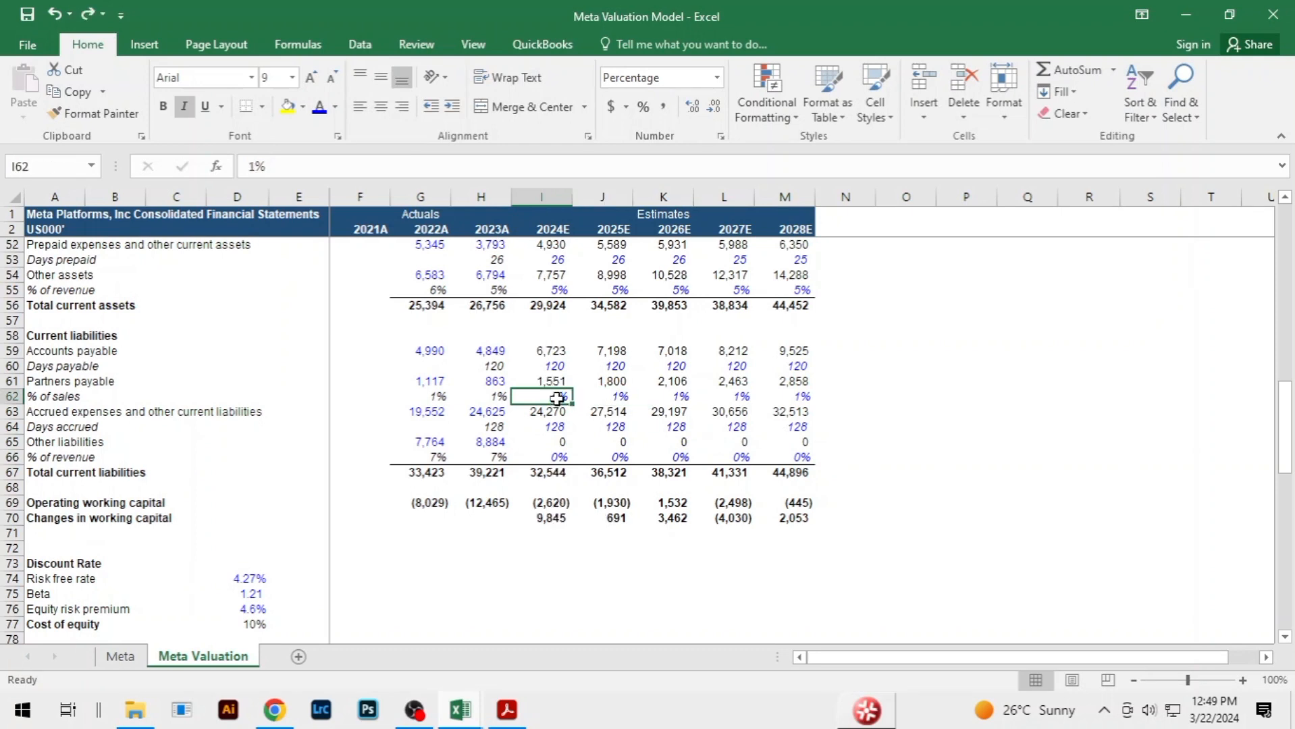
Set the other assets percentage of revenue in row 55 to 0% for all estimate years, 2024E through 2028E
{"action": "left_click", "coordinate": [942, 396]}
{"action": "scroll", "coordinate": [906, 432], "scroll_direction": "up", "scroll_amount": 1}
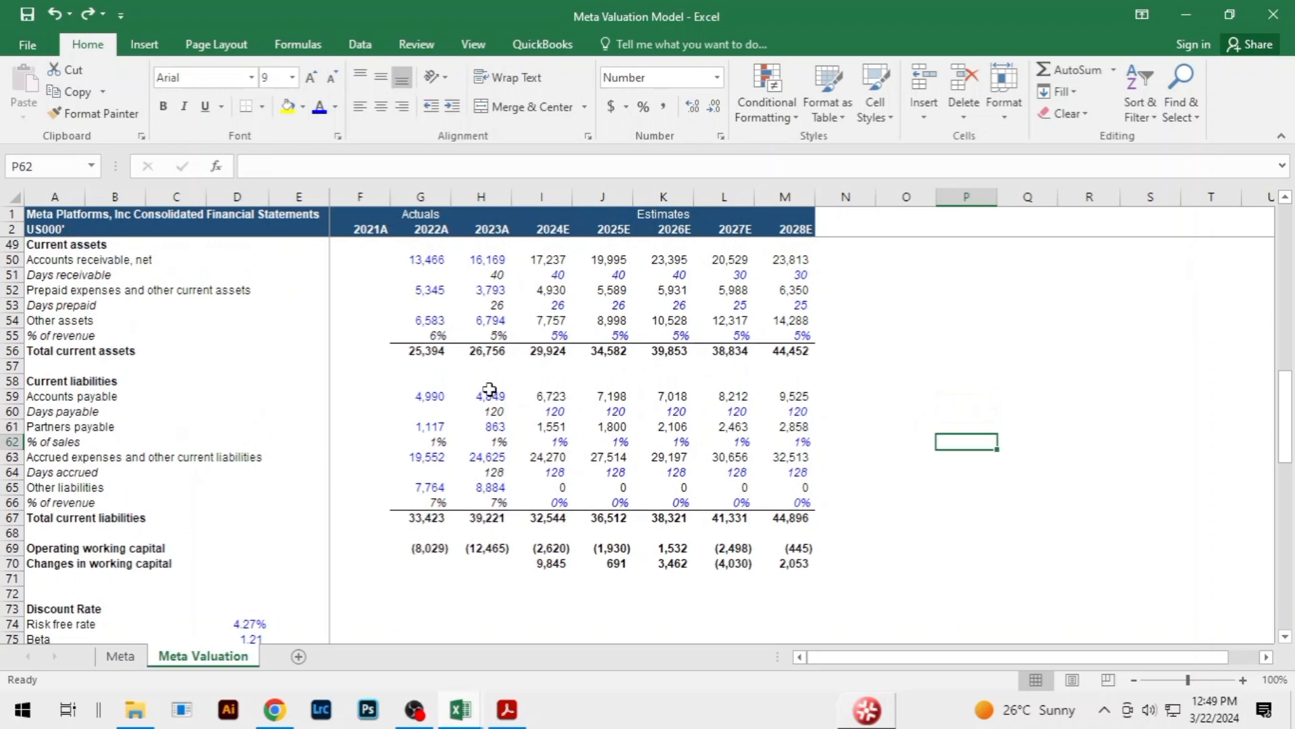
{"action": "left_click", "coordinate": [563, 335]}
{"action": "type", "text": "0"}
{"action": "key", "text": "Return"}
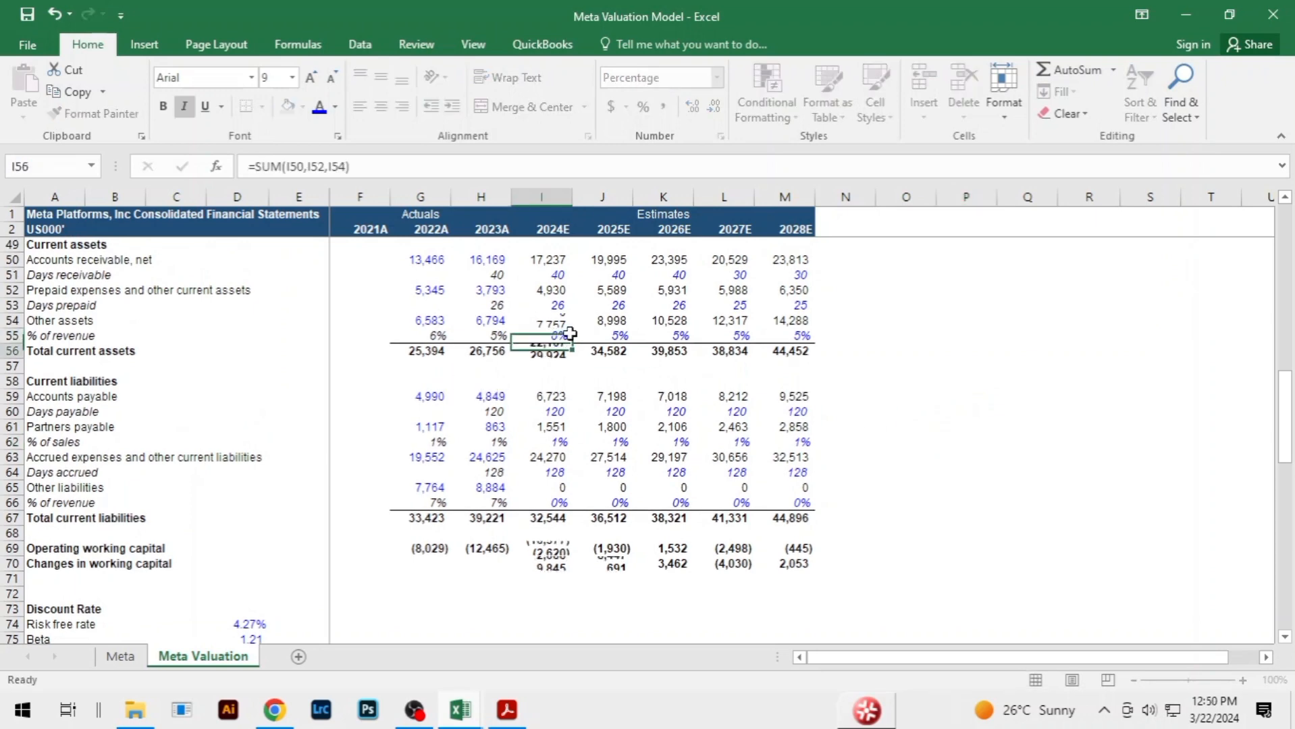
{"action": "left_click", "coordinate": [571, 335]}
{"action": "key", "text": "shift+Right"}
{"action": "key", "text": "shift+Right"}
{"action": "key", "text": "shift+Right"}
{"action": "key", "text": "shift+Right"}
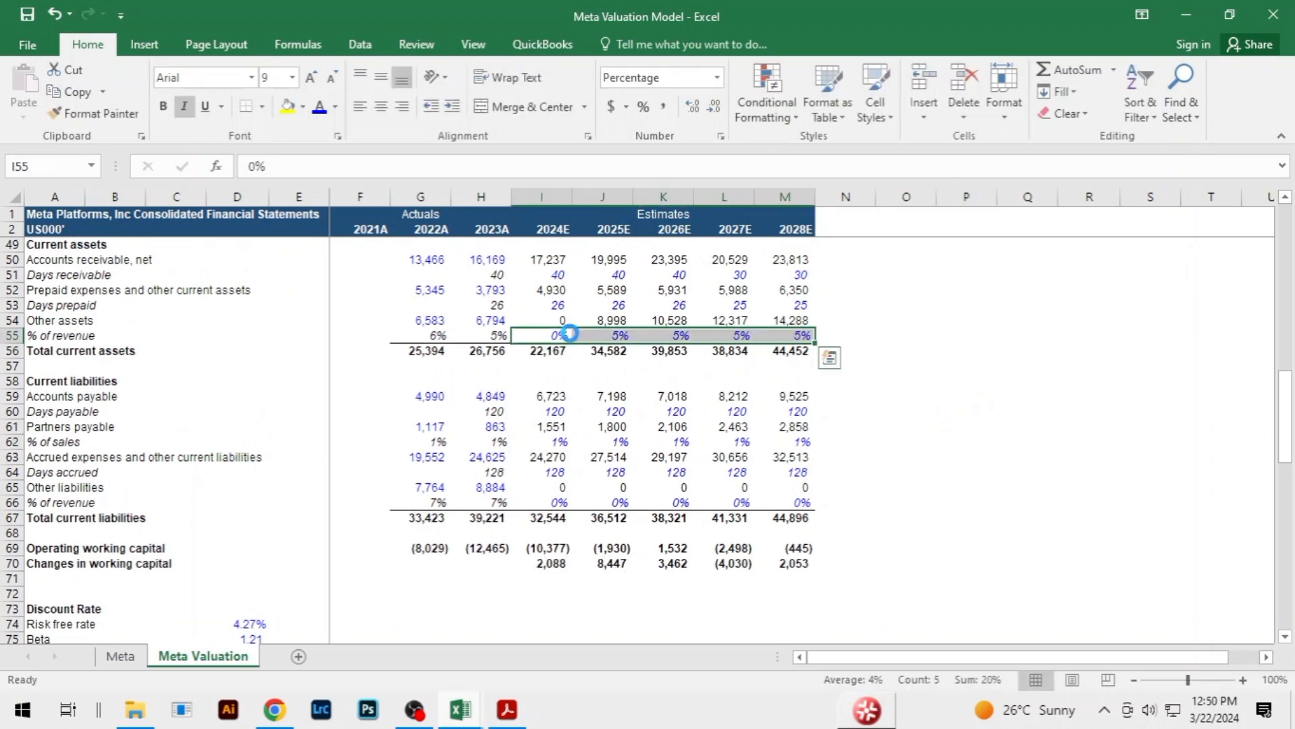
{"action": "key", "text": "ctrl+r"}
{"action": "left_click", "coordinate": [977, 380]}
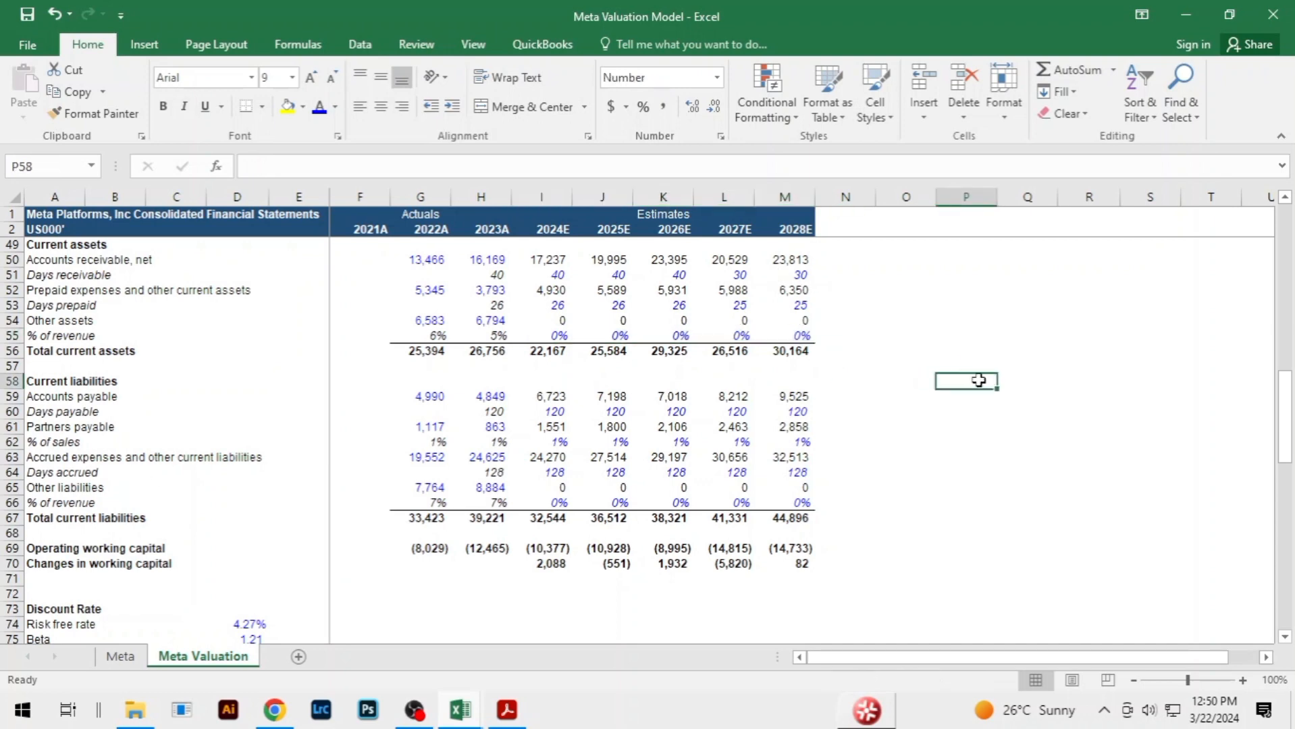
Compare the recalculated estimated equity value per share in D114 with the current share price in D116
{"action": "scroll", "coordinate": [978, 380], "scroll_direction": "down", "scroll_amount": 13}
{"action": "scroll", "coordinate": [978, 380], "scroll_direction": "down", "scroll_amount": 4}
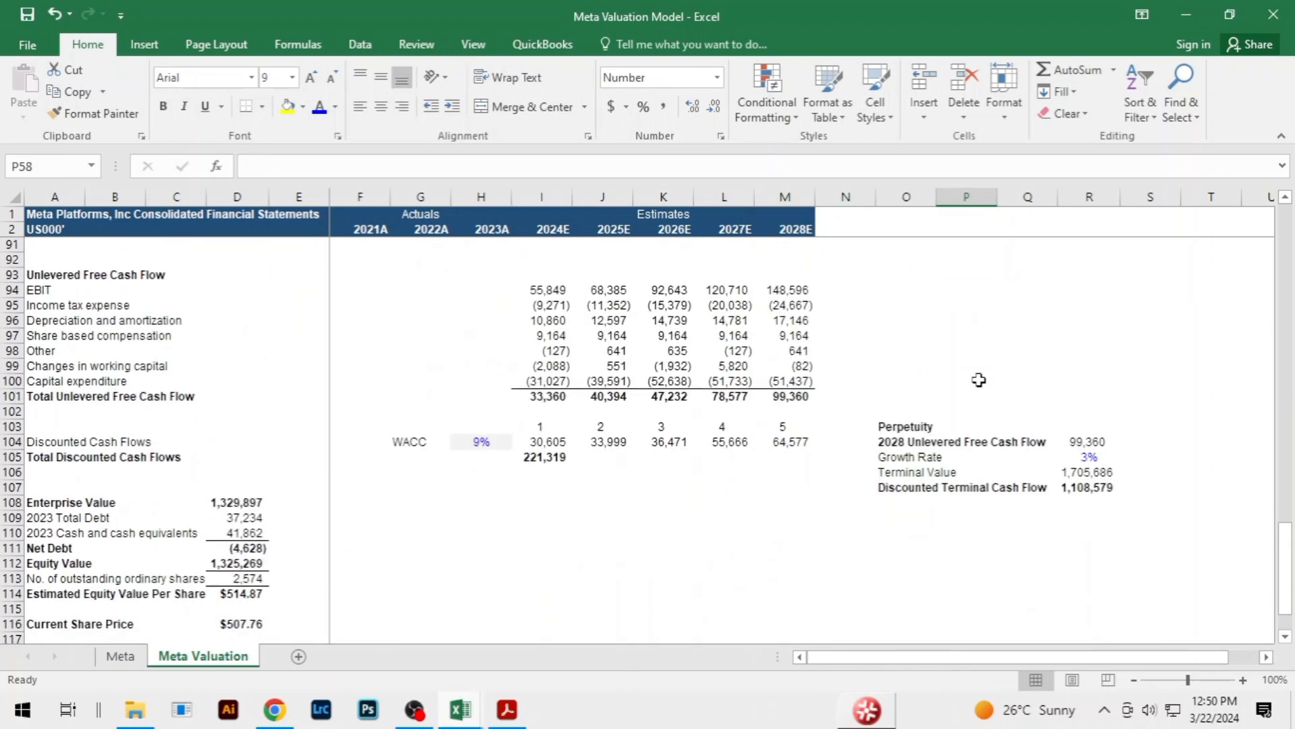
{"action": "left_click", "coordinate": [585, 422]}
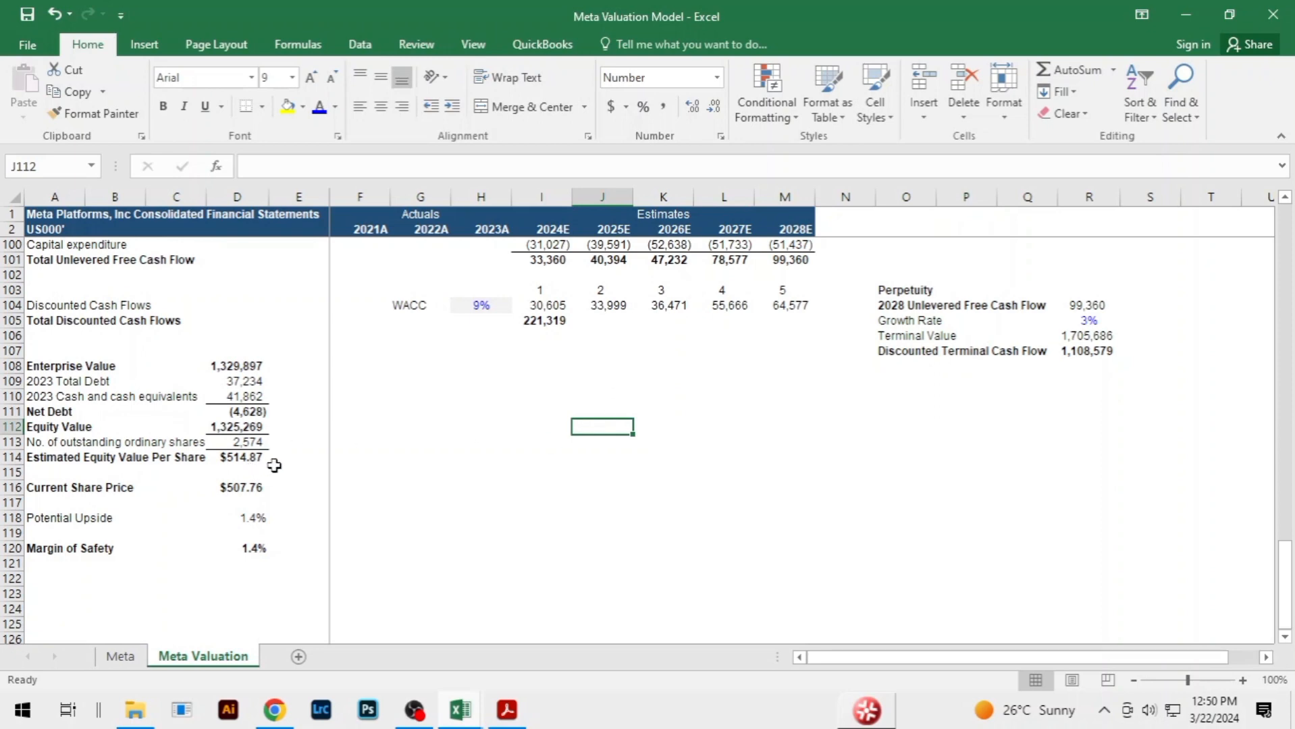
{"action": "left_click_drag", "start_coordinate": [509, 450], "coordinate": [514, 453]}
{"action": "left_click", "coordinate": [253, 492]}
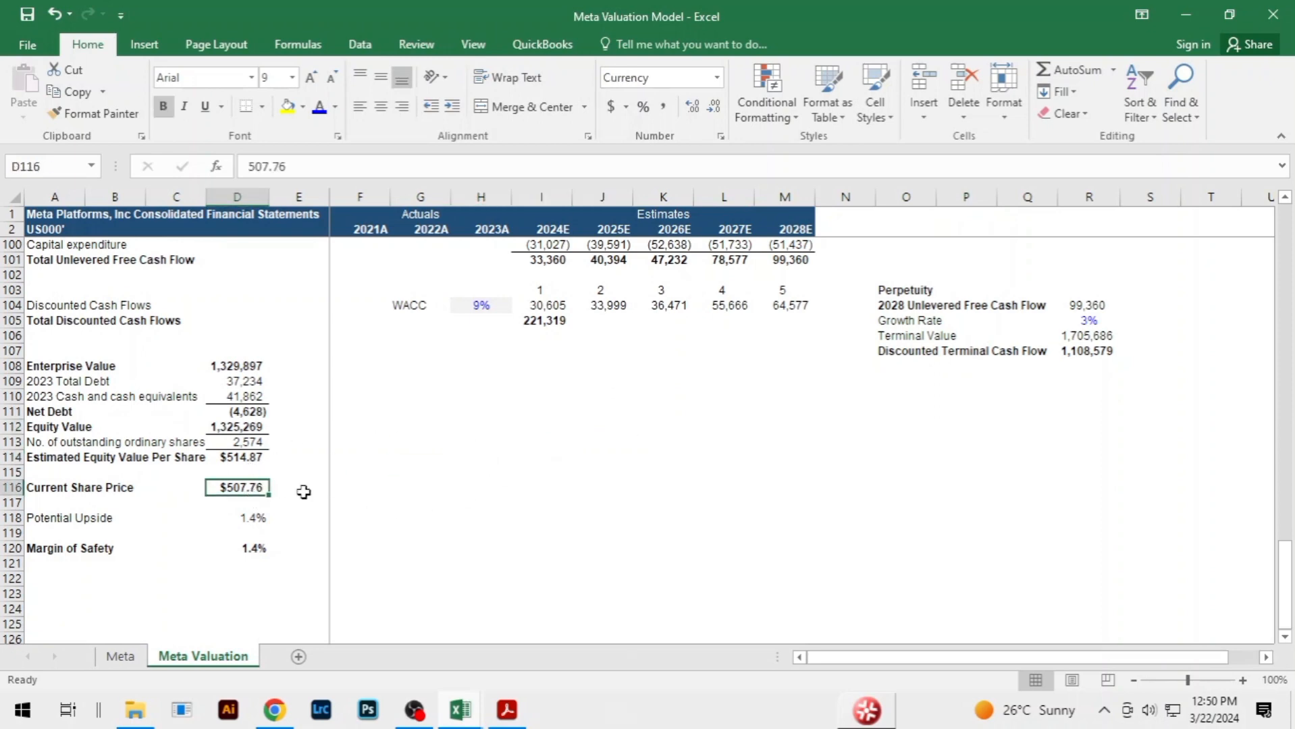
{"action": "left_click", "coordinate": [243, 461]}
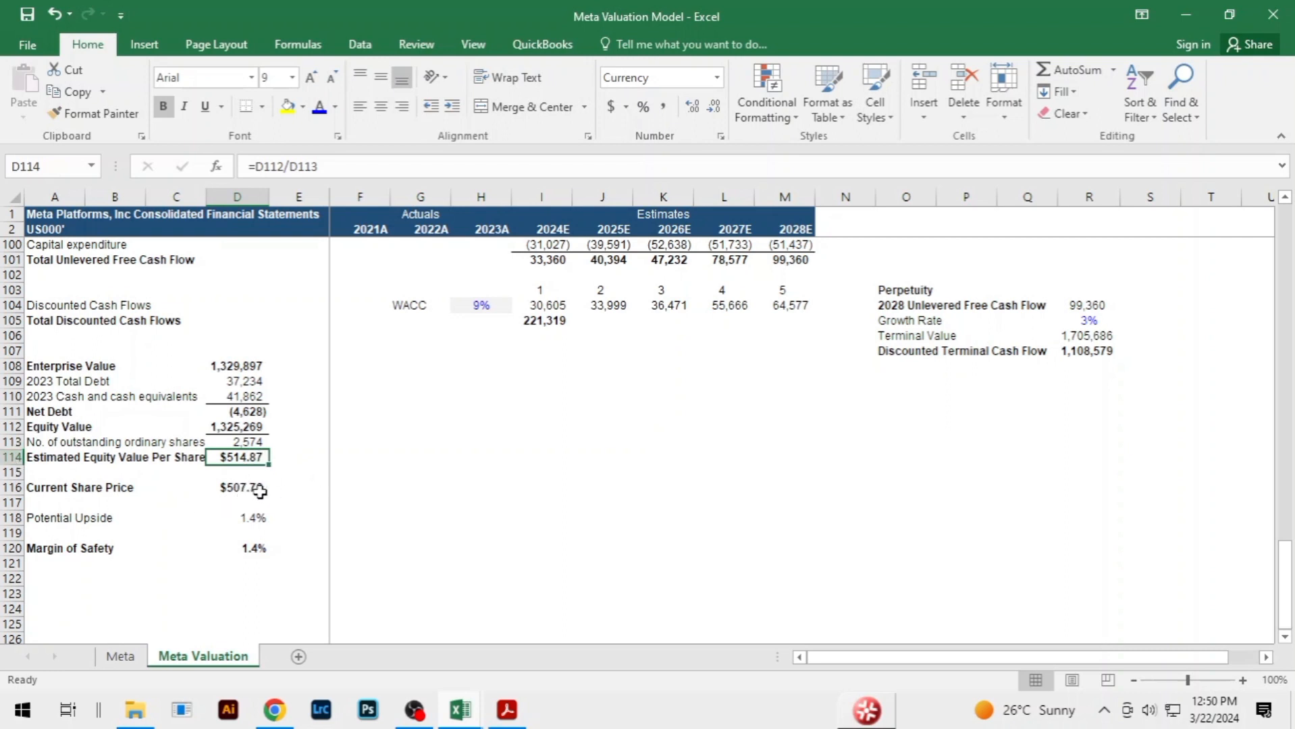
{"action": "left_click", "coordinate": [566, 458]}
{"action": "left_click", "coordinate": [661, 399]}
{"action": "left_click", "coordinate": [805, 440]}
{"action": "left_click", "coordinate": [827, 394]}
{"action": "left_click", "coordinate": [520, 408]}
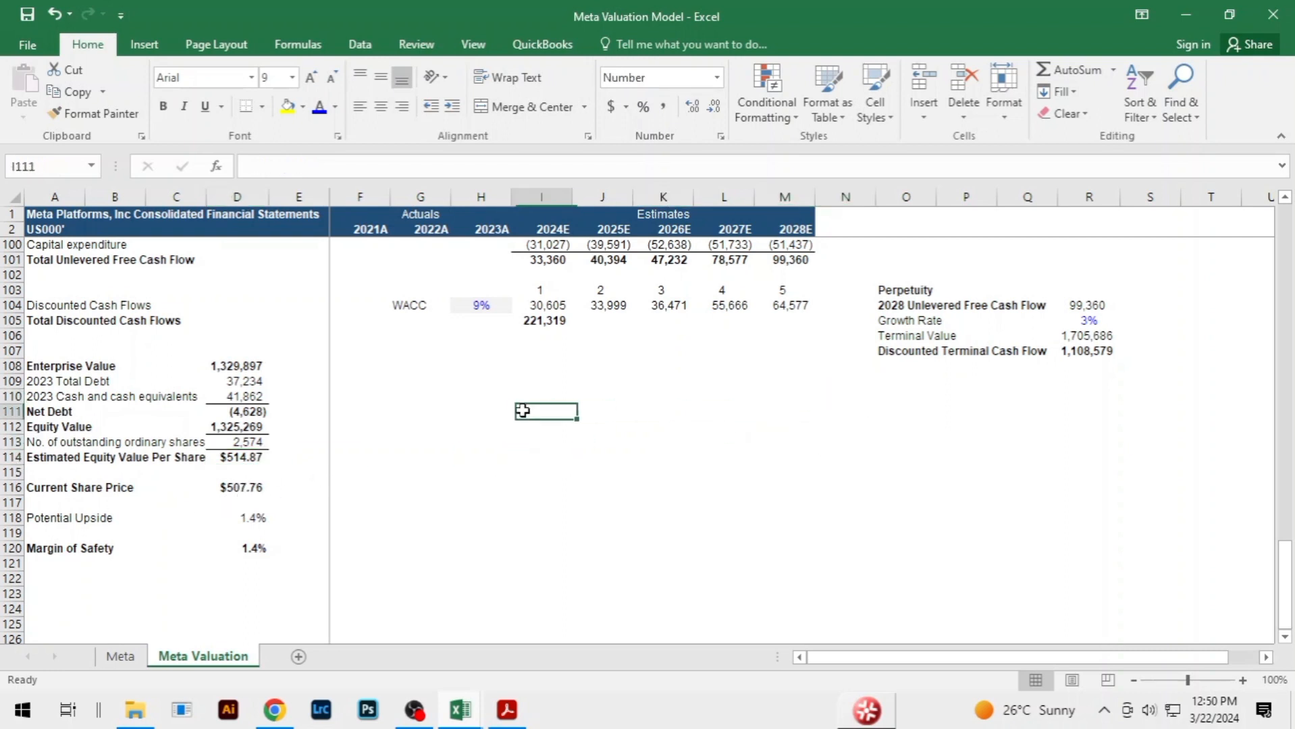
{"action": "left_click", "coordinate": [659, 395]}
{"action": "left_click", "coordinate": [681, 410]}
{"action": "left_click", "coordinate": [671, 472]}
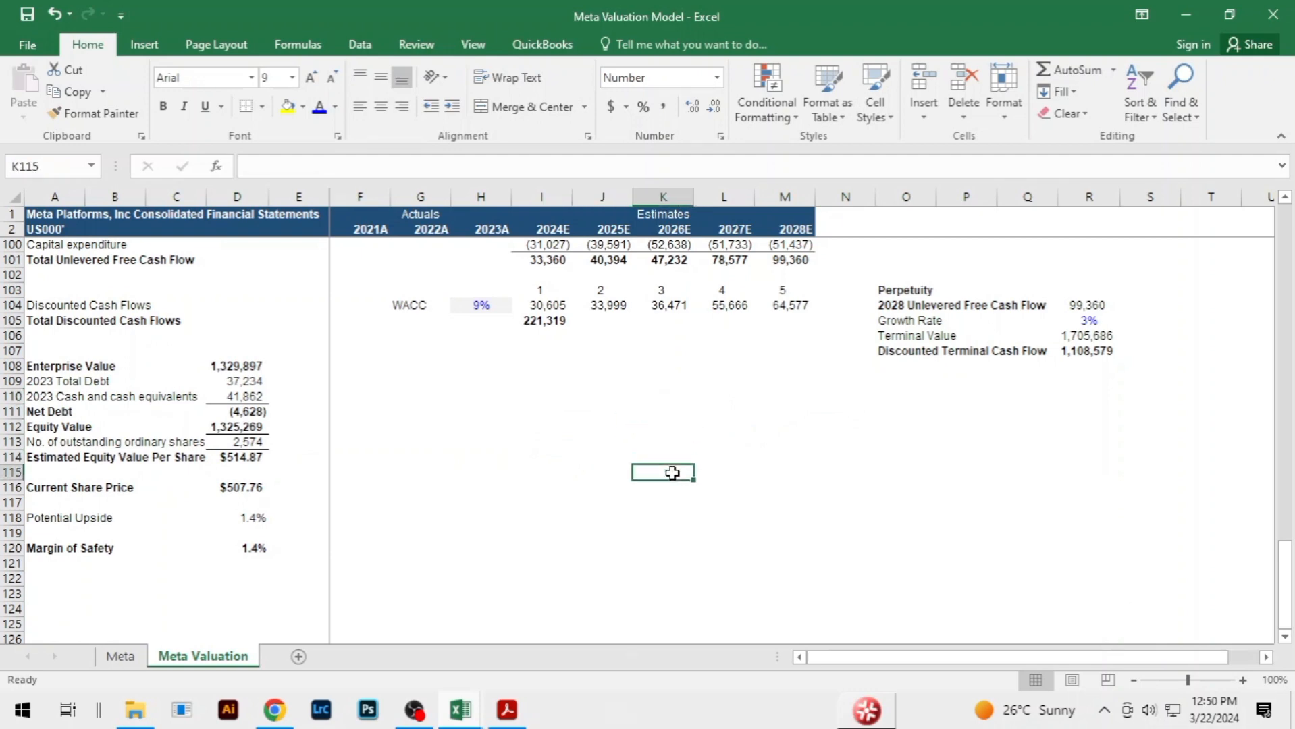
{"action": "left_click", "coordinate": [578, 457]}
{"action": "left_click", "coordinate": [647, 487]}
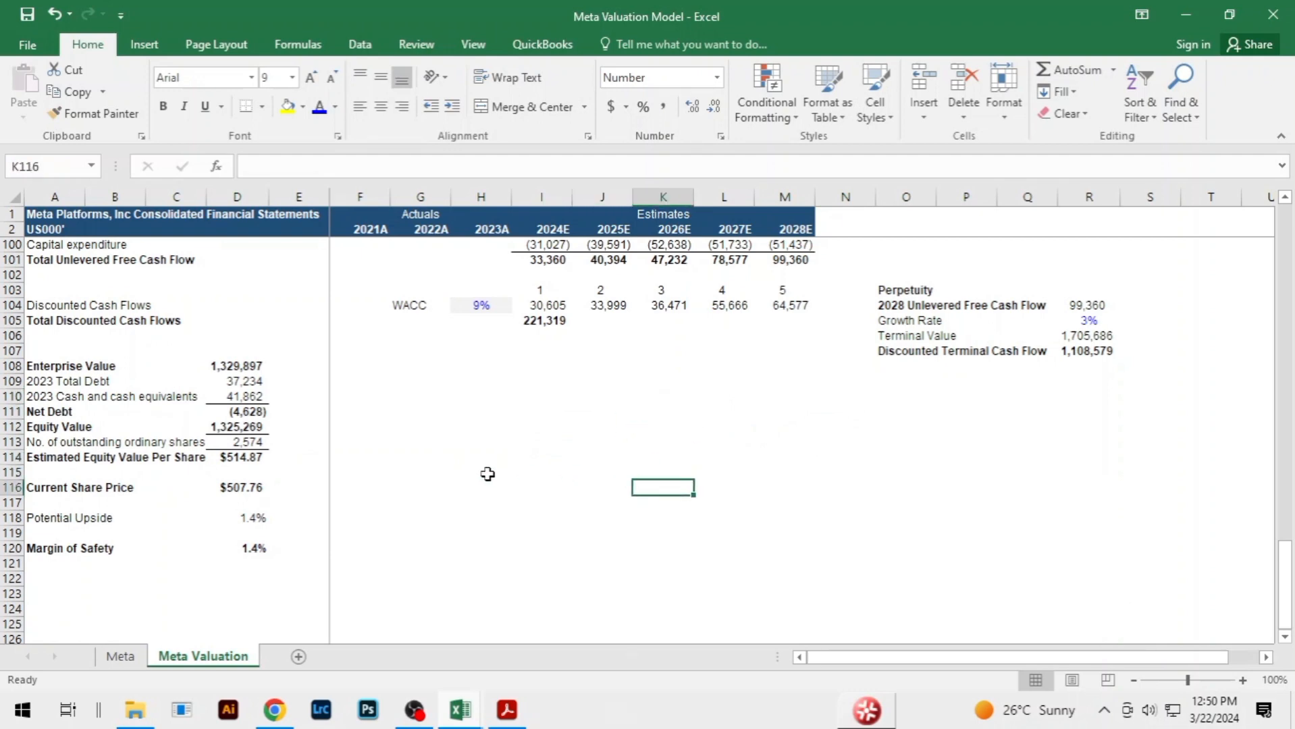
{"action": "left_click", "coordinate": [490, 471]}
{"action": "left_click", "coordinate": [564, 478]}
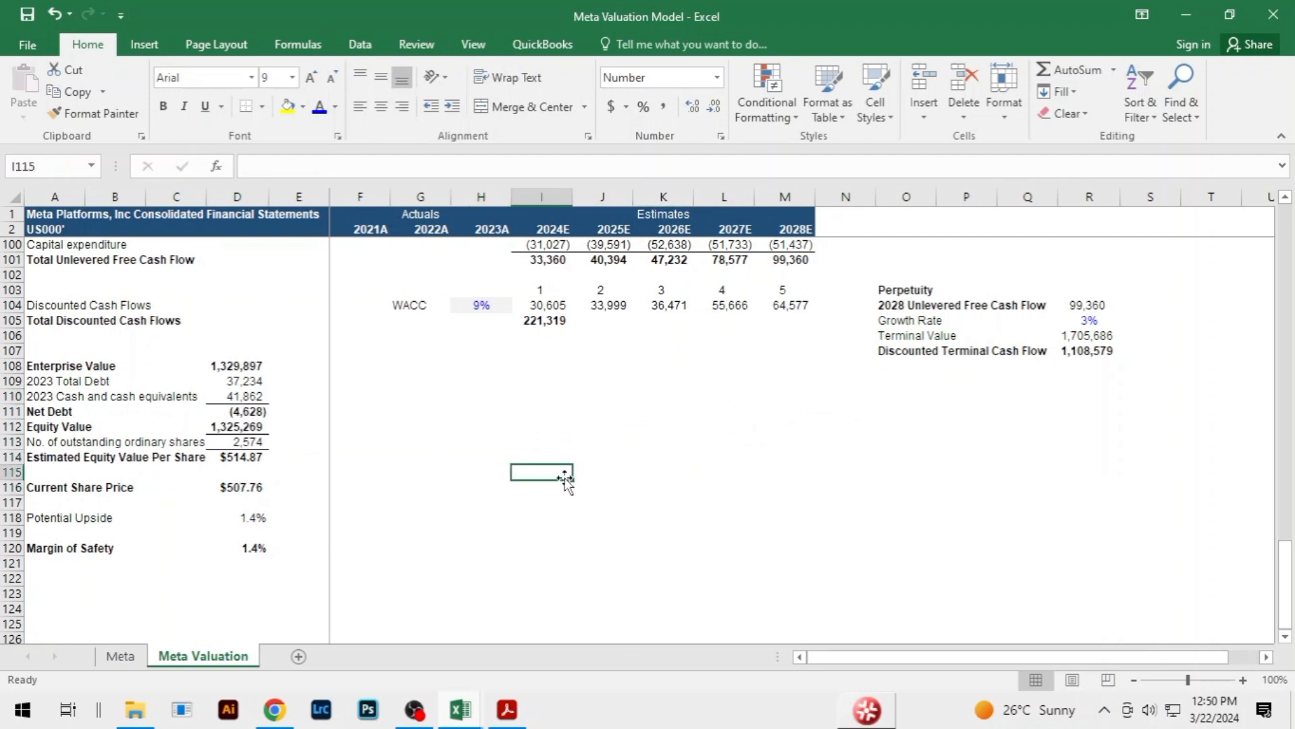
{"action": "left_click", "coordinate": [436, 478]}
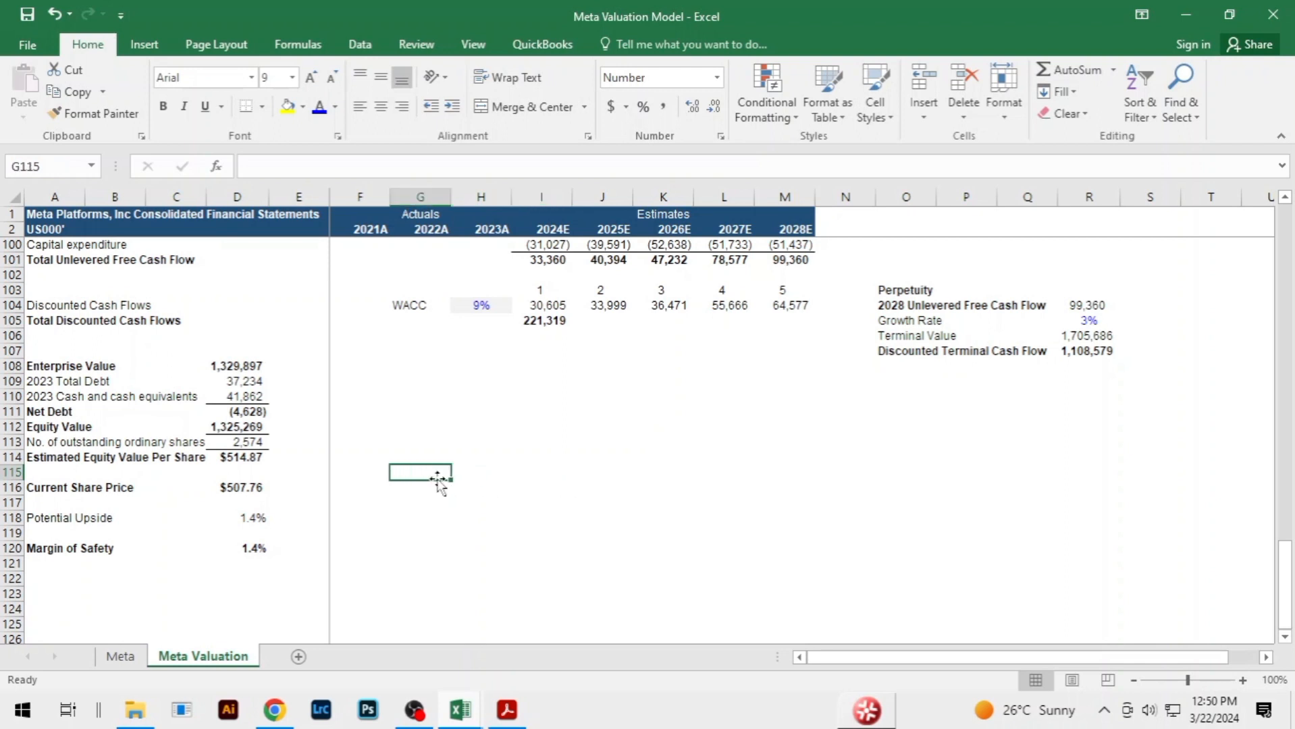
{"action": "left_click", "coordinate": [673, 428]}
{"action": "left_click", "coordinate": [497, 470]}
{"action": "left_click", "coordinate": [544, 407]}
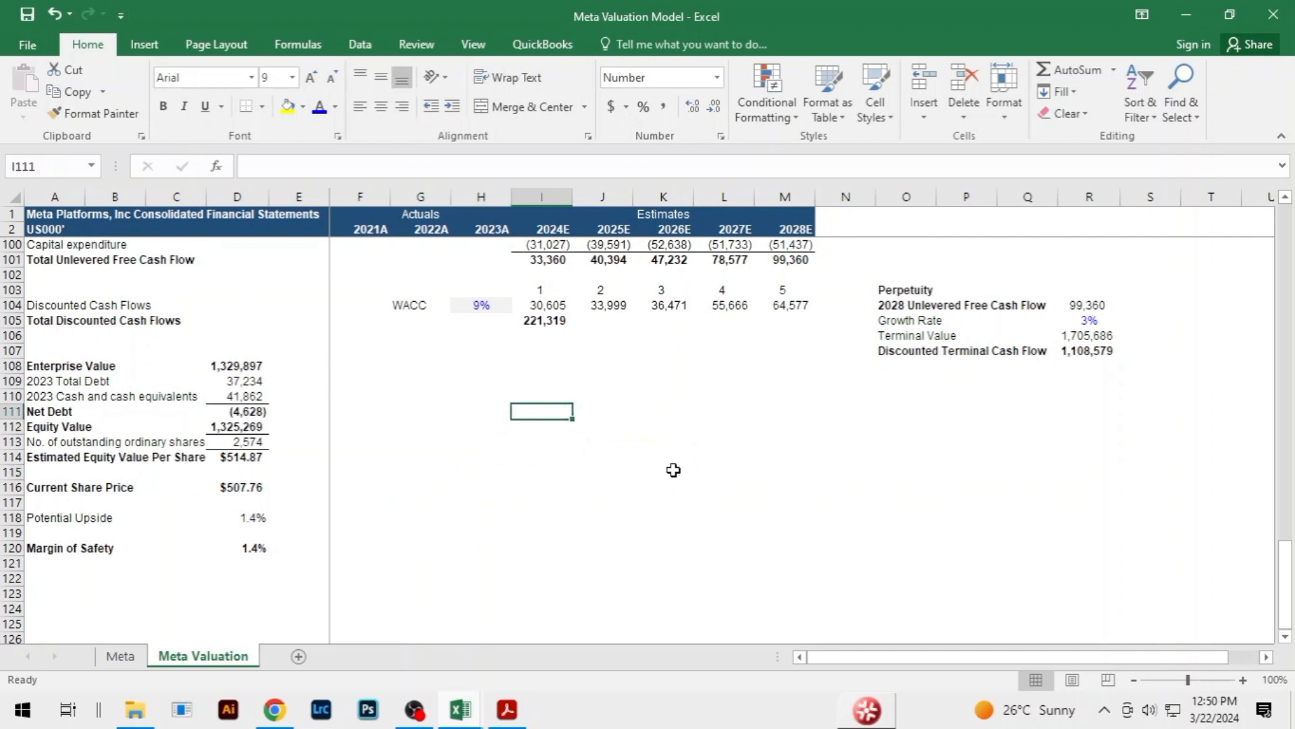
{"action": "left_click", "coordinate": [673, 471]}
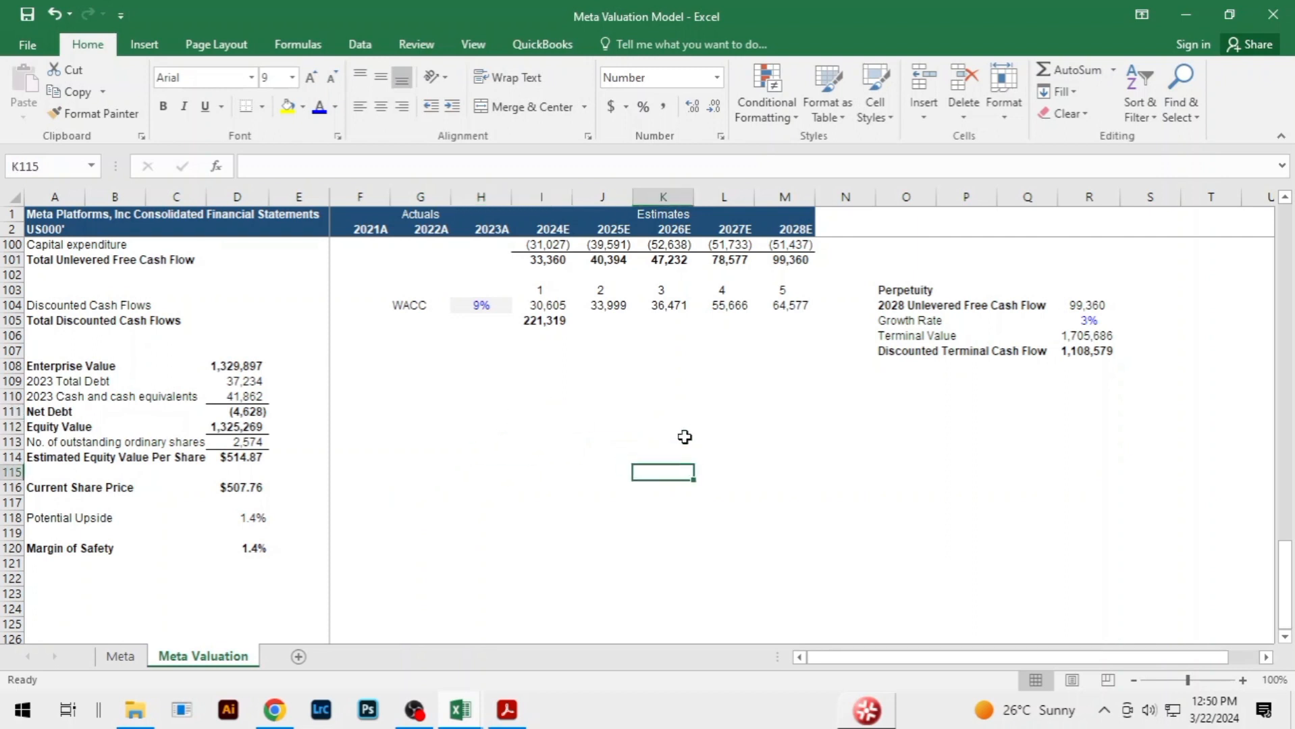
{"action": "left_click", "coordinate": [514, 403]}
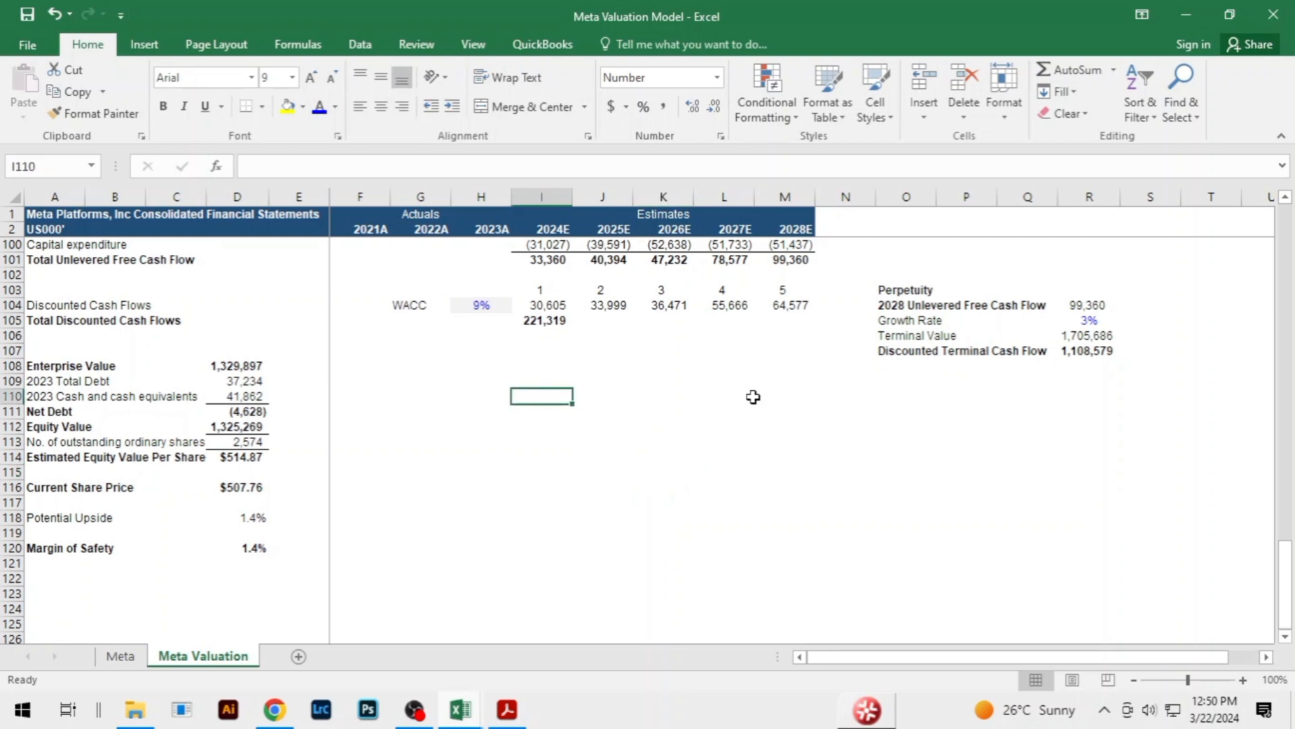
{"action": "left_click", "coordinate": [751, 396]}
{"action": "left_click", "coordinate": [653, 499]}
{"action": "left_click", "coordinate": [866, 394]}
Review the working capital and cash flow statement estimates, and switch to Meta's Yahoo Finance summary page in Chrome
{"action": "scroll", "coordinate": [878, 411], "scroll_direction": "up", "scroll_amount": 15}
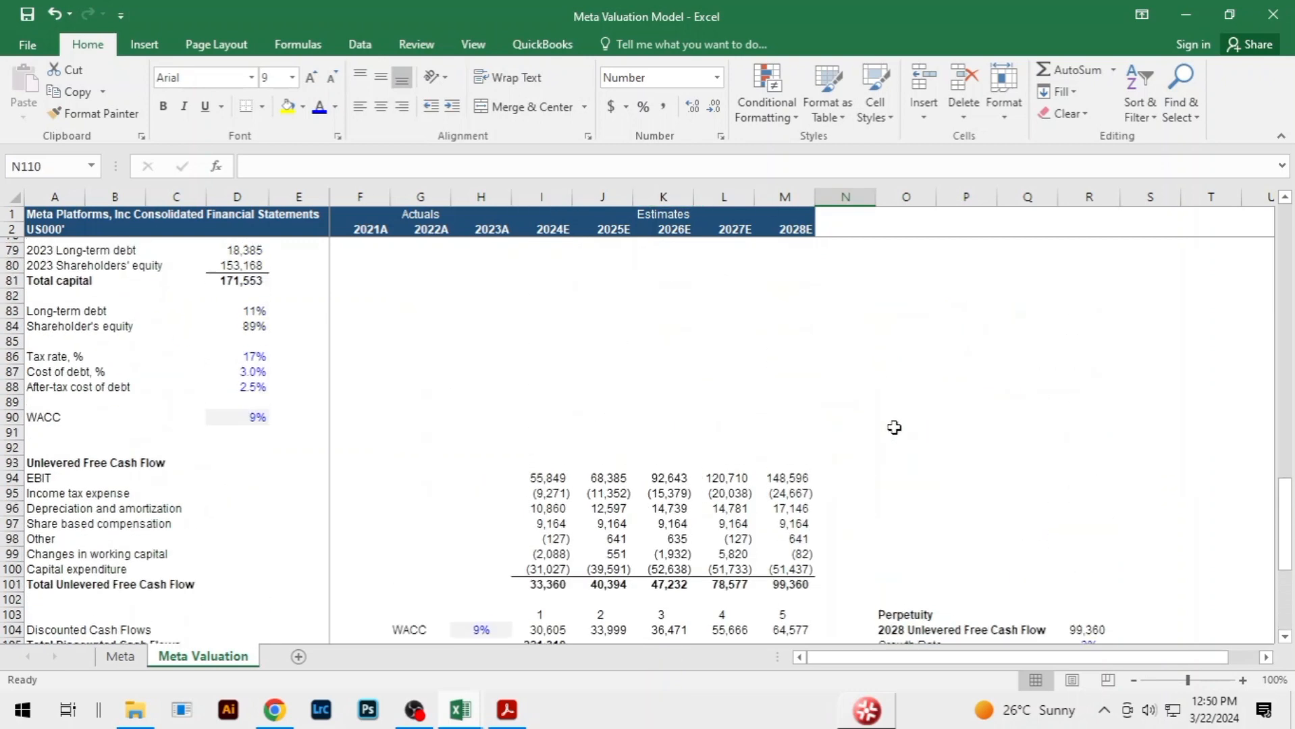
{"action": "scroll", "coordinate": [893, 427], "scroll_direction": "up", "scroll_amount": 7}
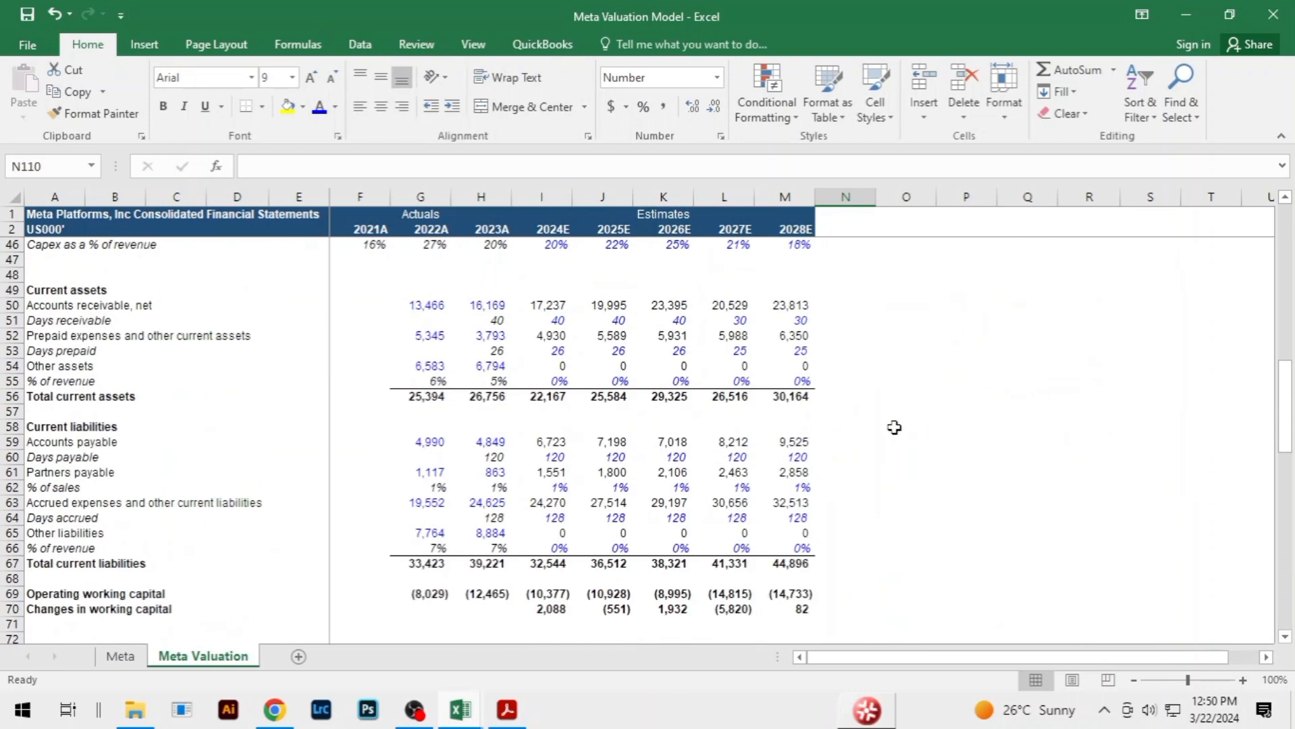
{"action": "scroll", "coordinate": [894, 427], "scroll_direction": "up", "scroll_amount": 3}
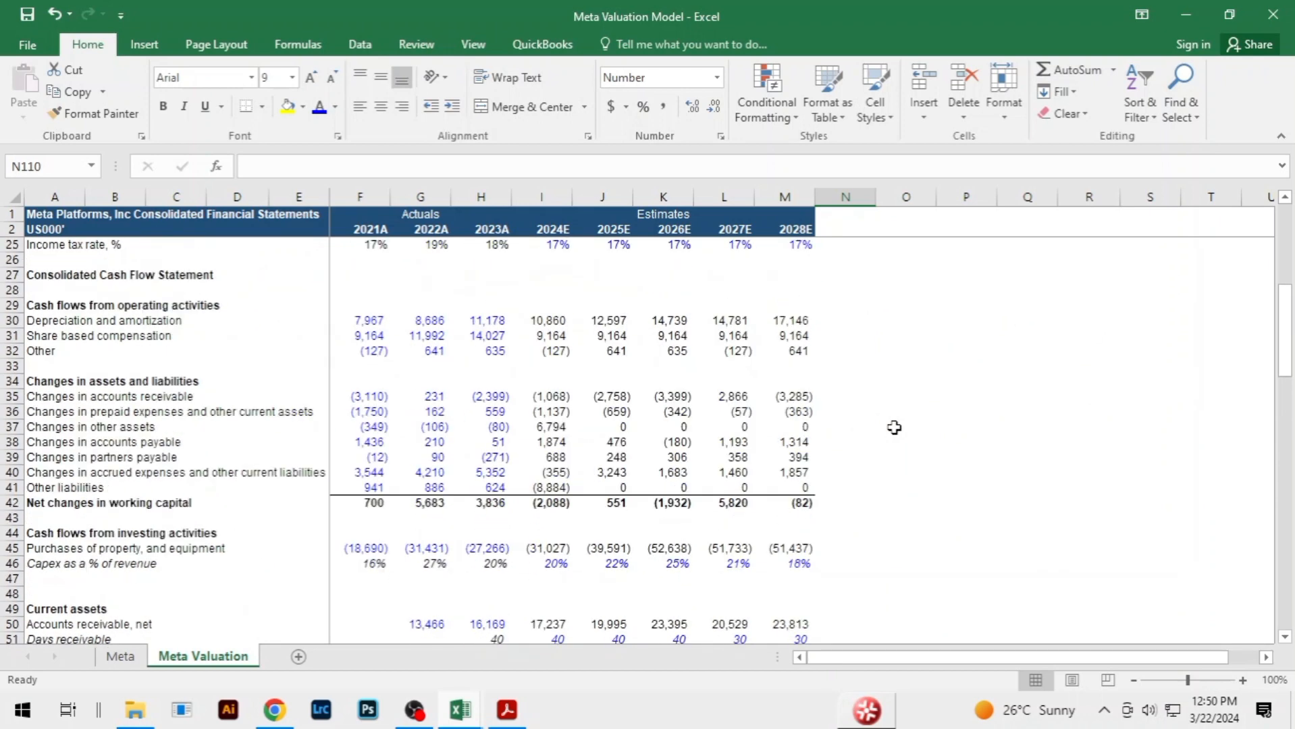
{"action": "left_click", "coordinate": [805, 380]}
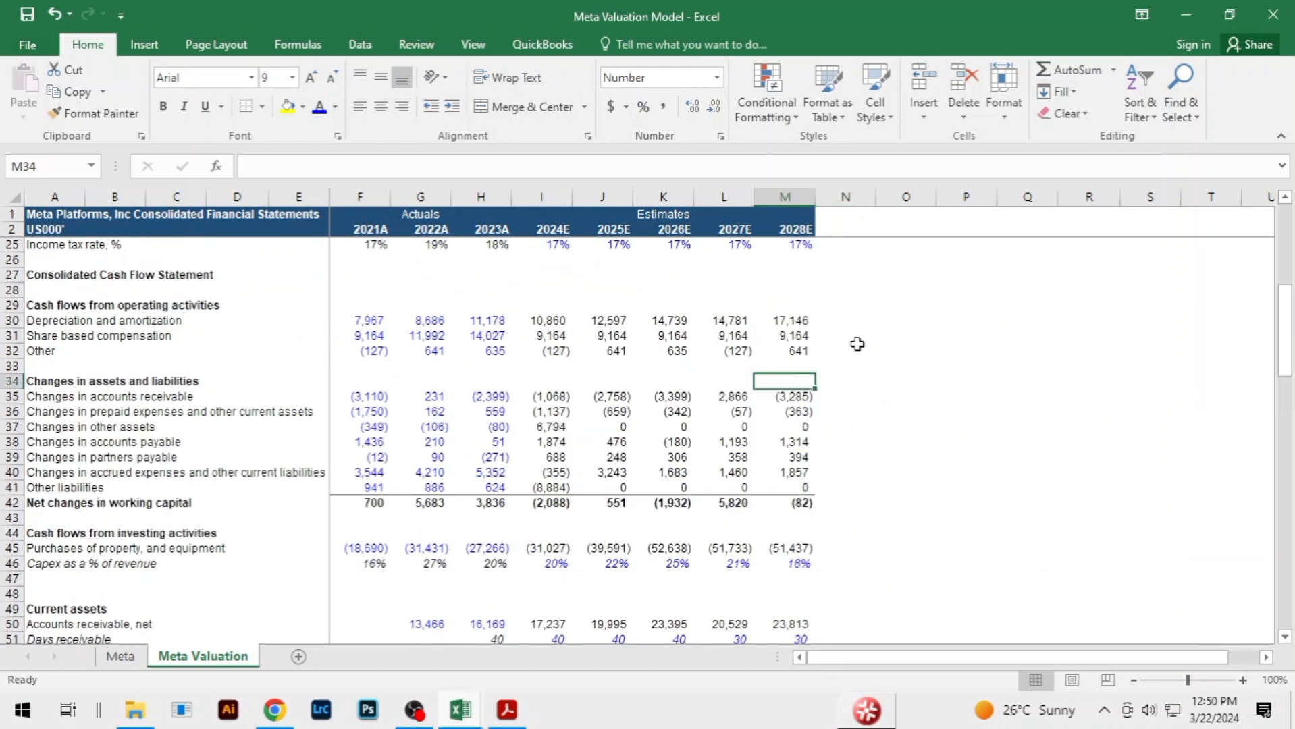
{"action": "left_click", "coordinate": [904, 321]}
{"action": "left_click", "coordinate": [278, 710]}
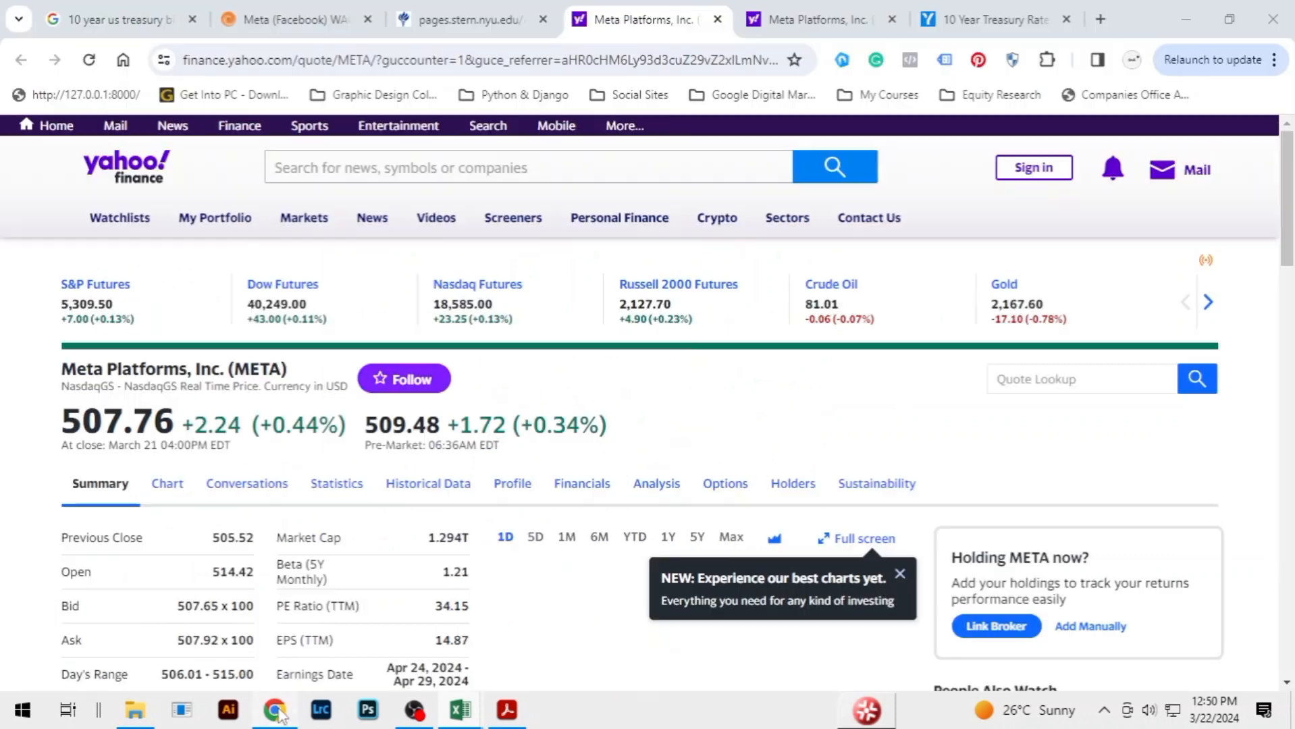
Review Meta's WACC on valueinvesting.io, including the cost of equity, cost of debt, tax rate and peer beta calculations
{"action": "left_click", "coordinate": [796, 14]}
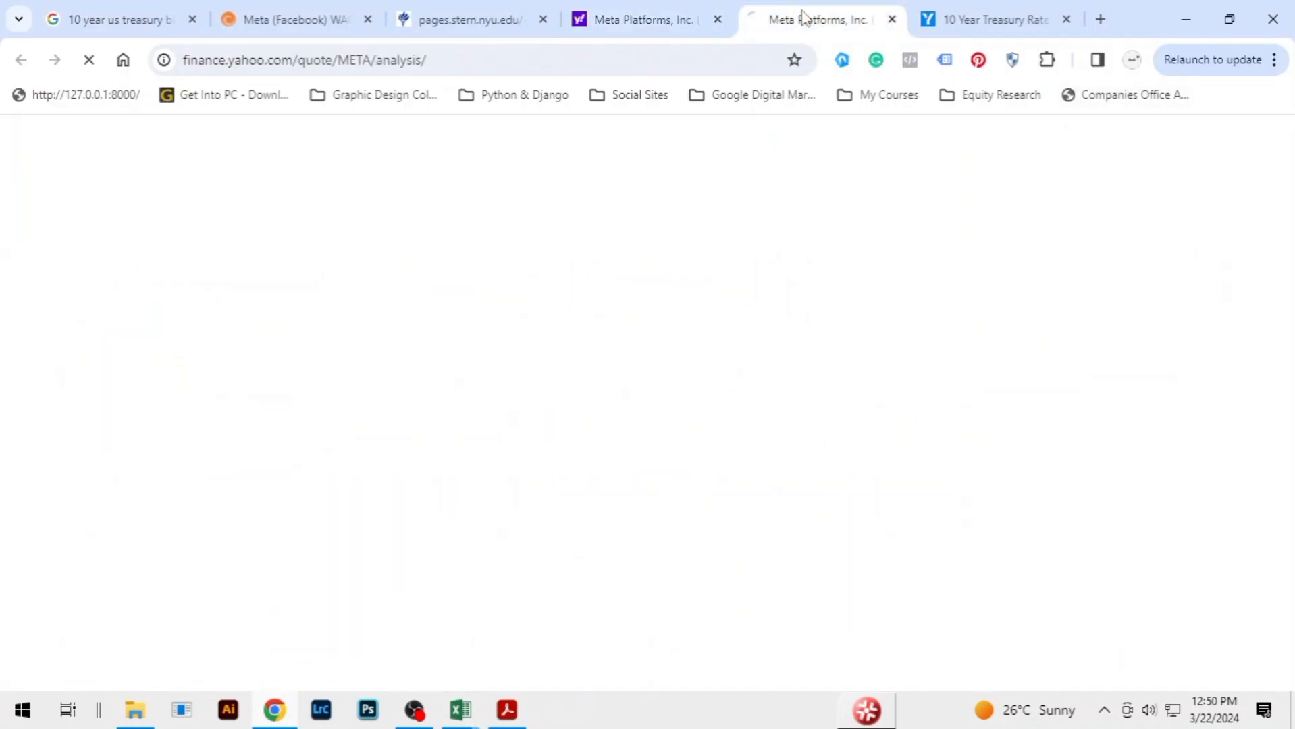
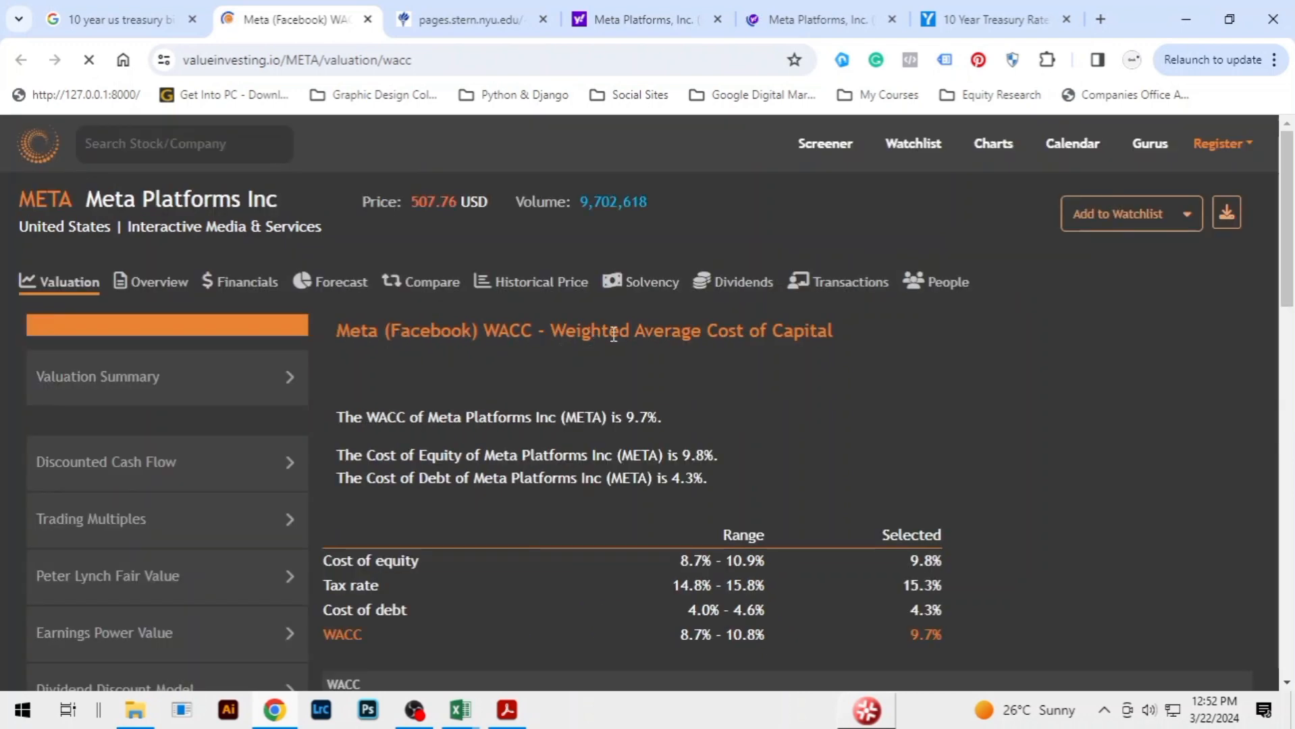
{"action": "scroll", "coordinate": [942, 354], "scroll_direction": "down", "scroll_amount": 2}
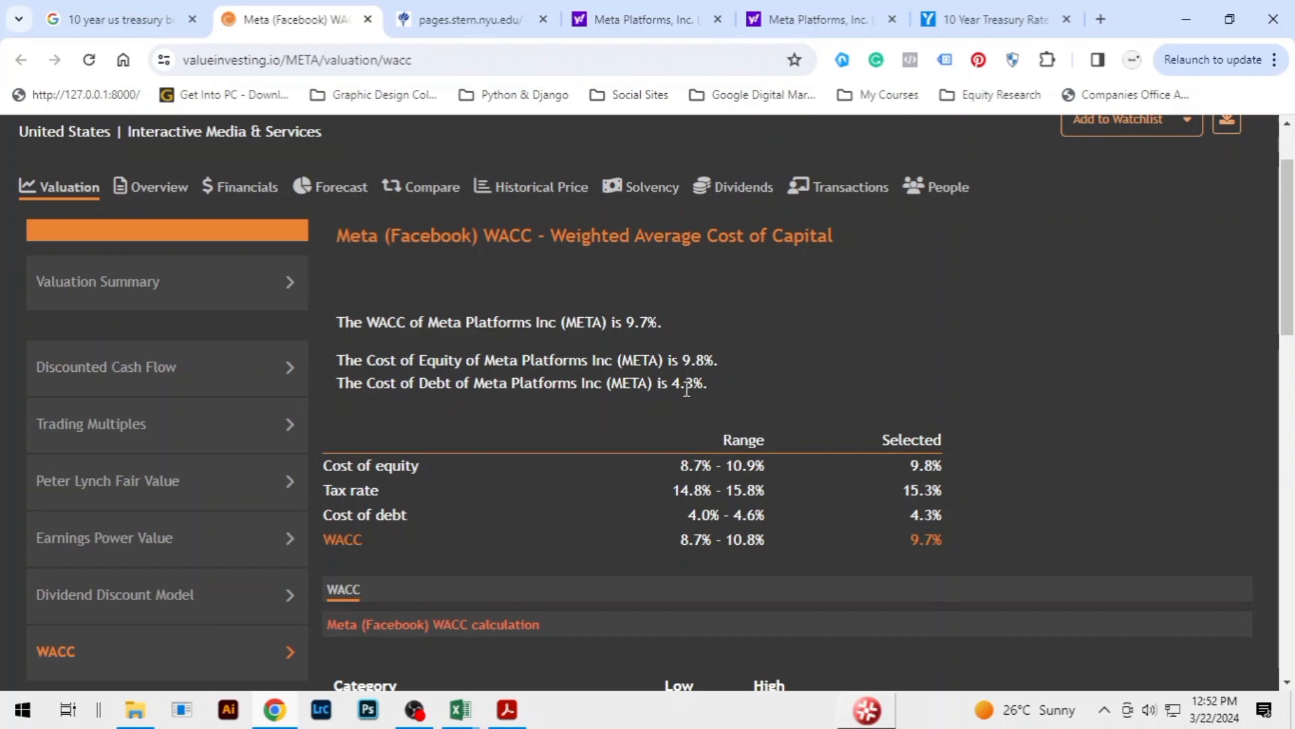
{"action": "scroll", "coordinate": [685, 388], "scroll_direction": "down", "scroll_amount": 3}
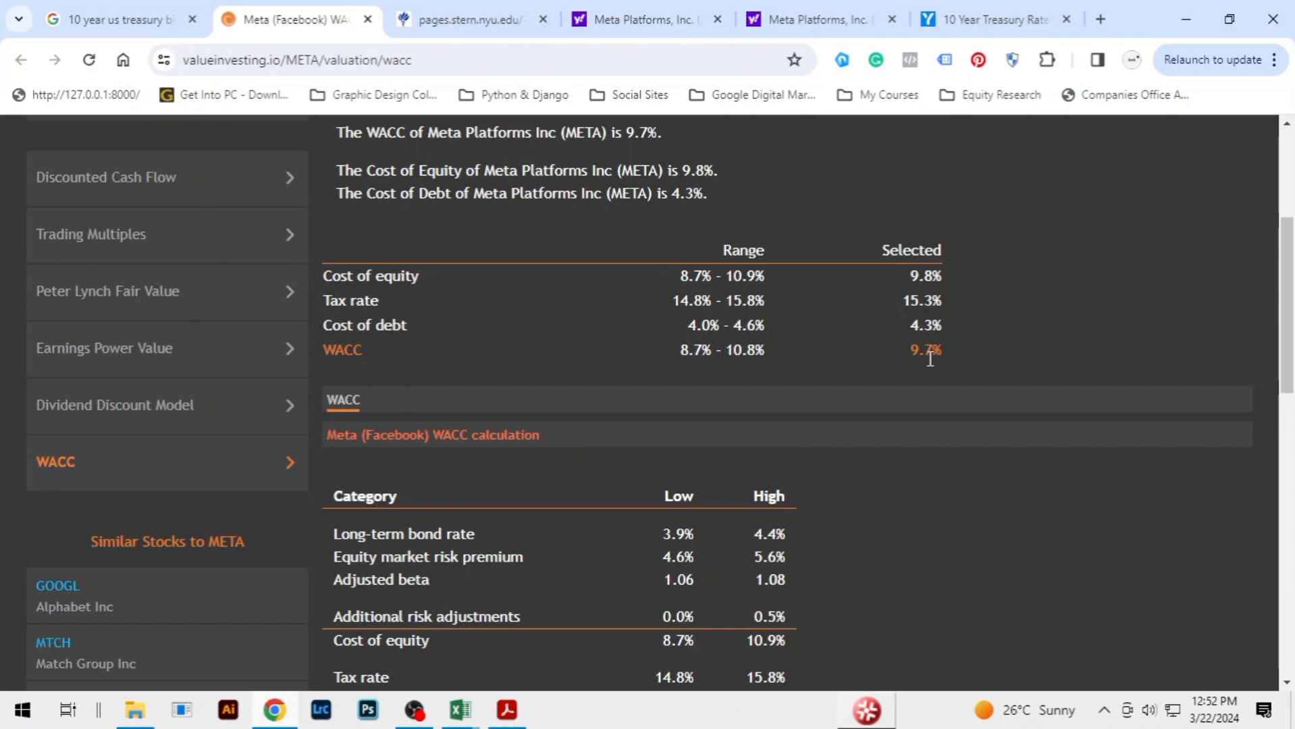
{"action": "scroll", "coordinate": [932, 358], "scroll_direction": "down", "scroll_amount": 4}
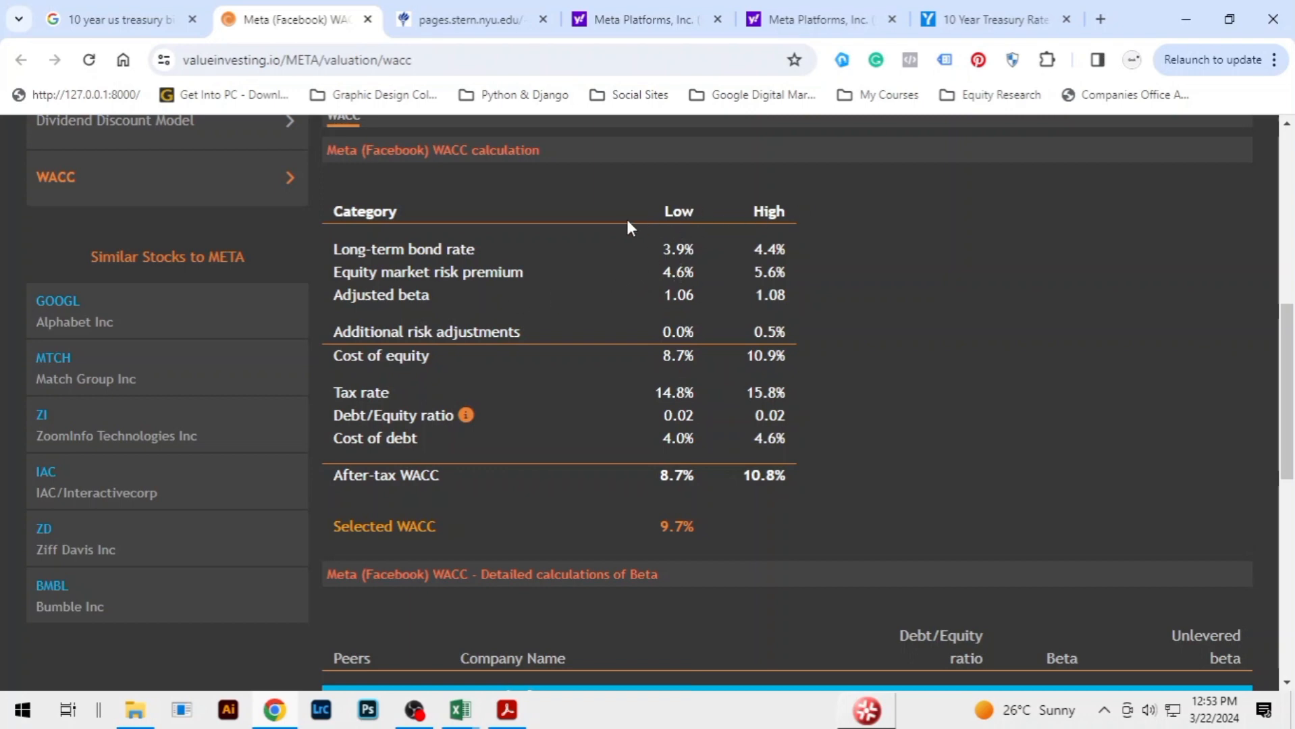
{"action": "scroll", "coordinate": [903, 315], "scroll_direction": "down", "scroll_amount": 4}
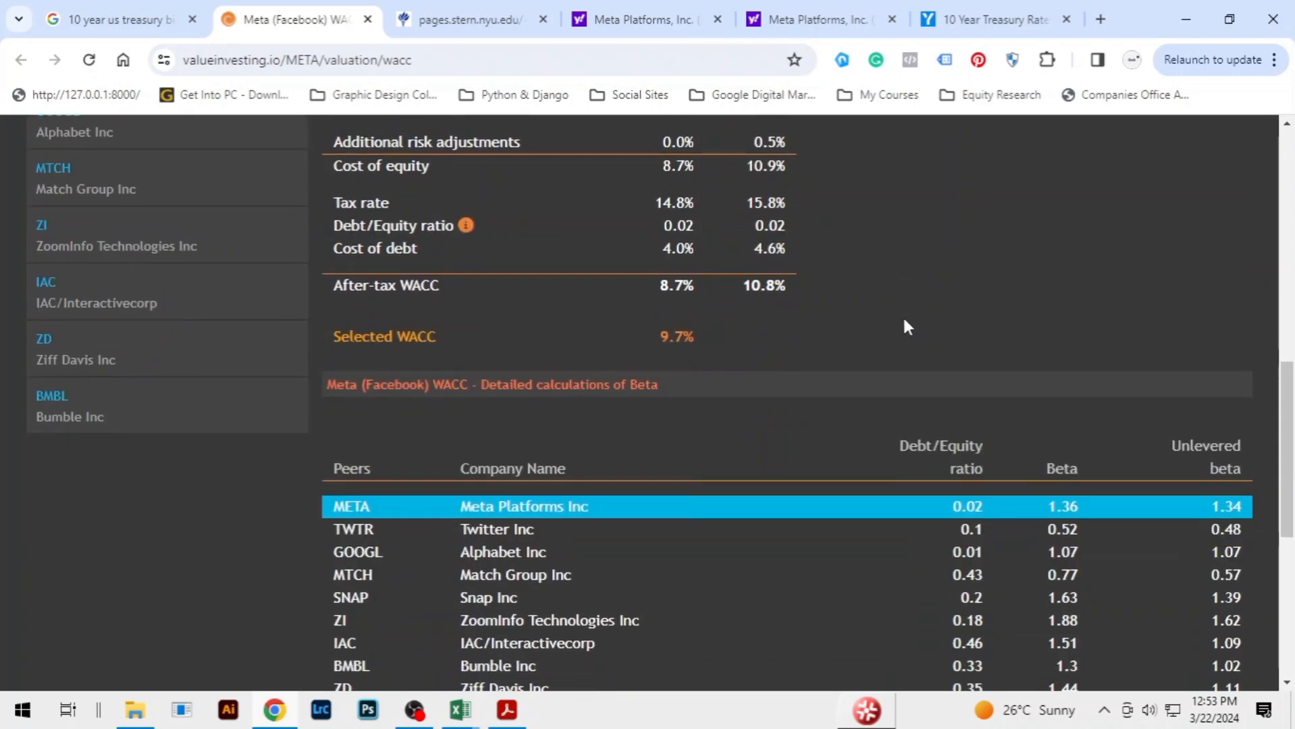
{"action": "scroll", "coordinate": [904, 321], "scroll_direction": "up", "scroll_amount": 15}
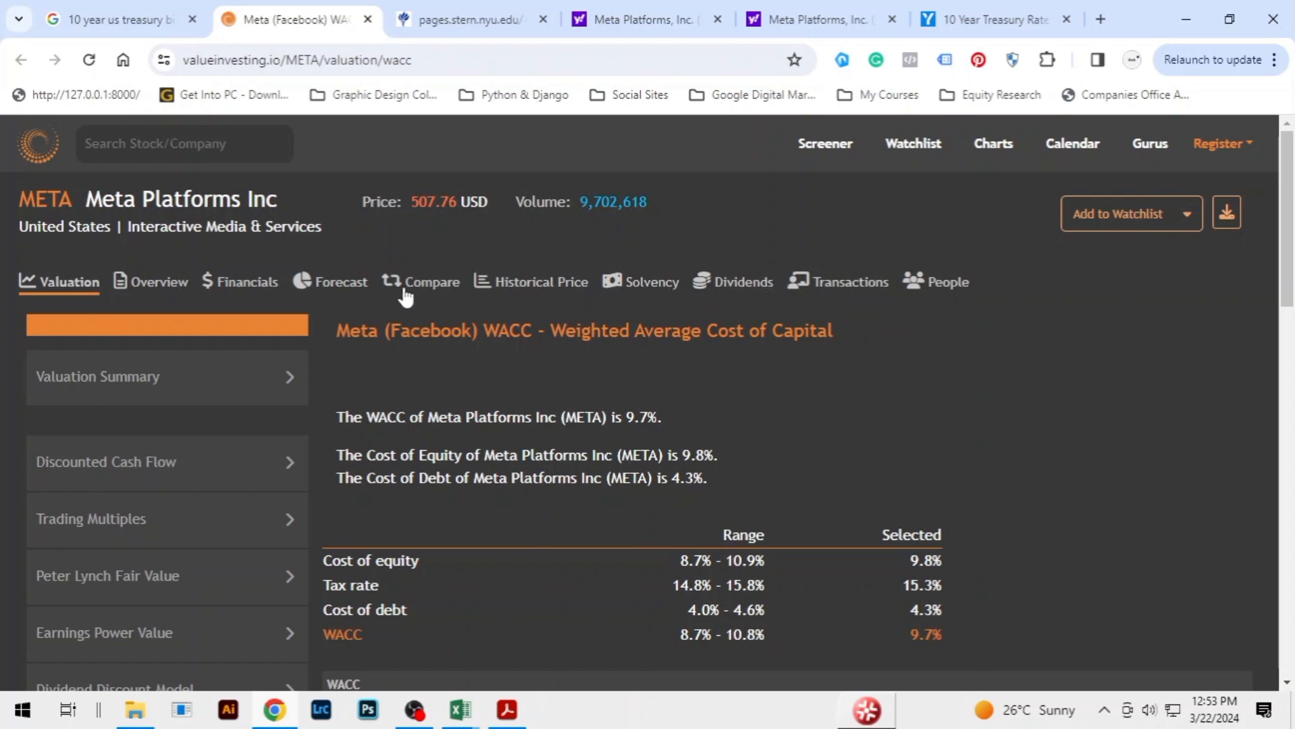
{"action": "scroll", "coordinate": [503, 315], "scroll_direction": "down", "scroll_amount": 1}
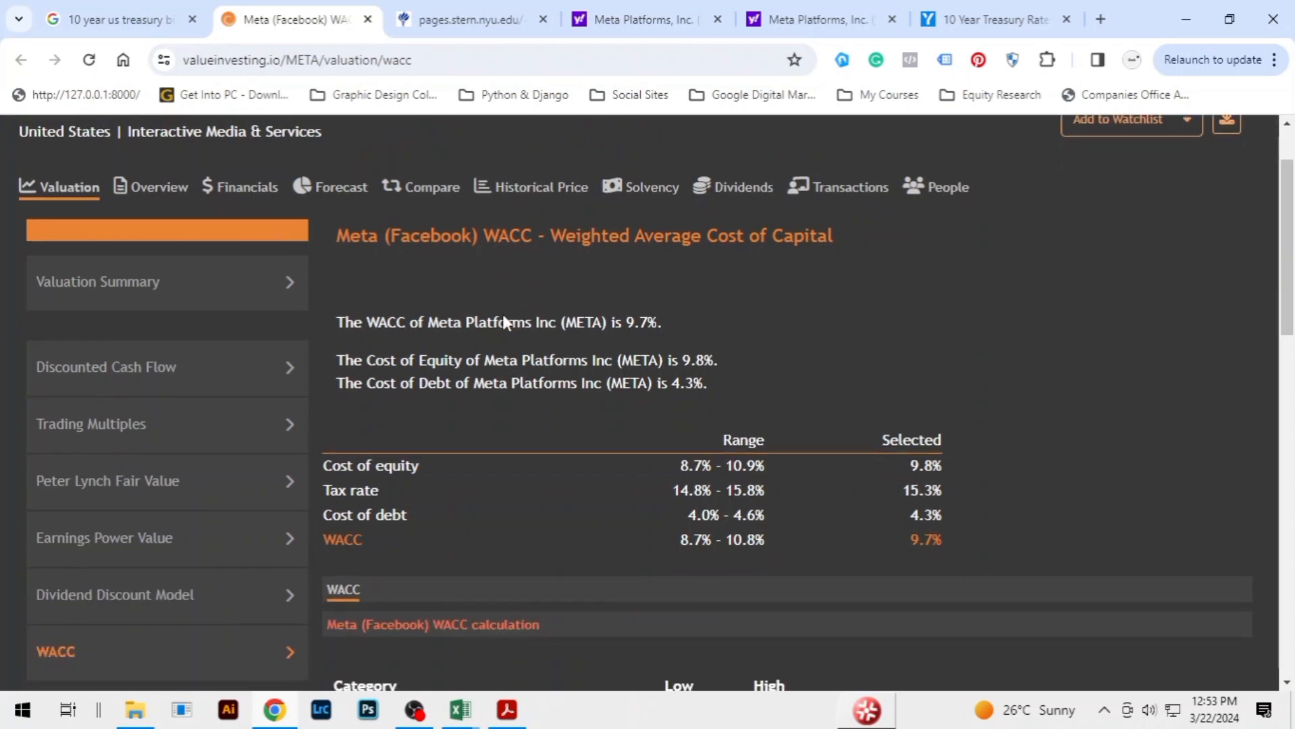
Open Meta's valuation summary and examine the intrinsic value range, the results by valuation model, the peers comparison and the key valuation metrics
{"action": "left_click", "coordinate": [102, 381]}
{"action": "left_click", "coordinate": [150, 292]}
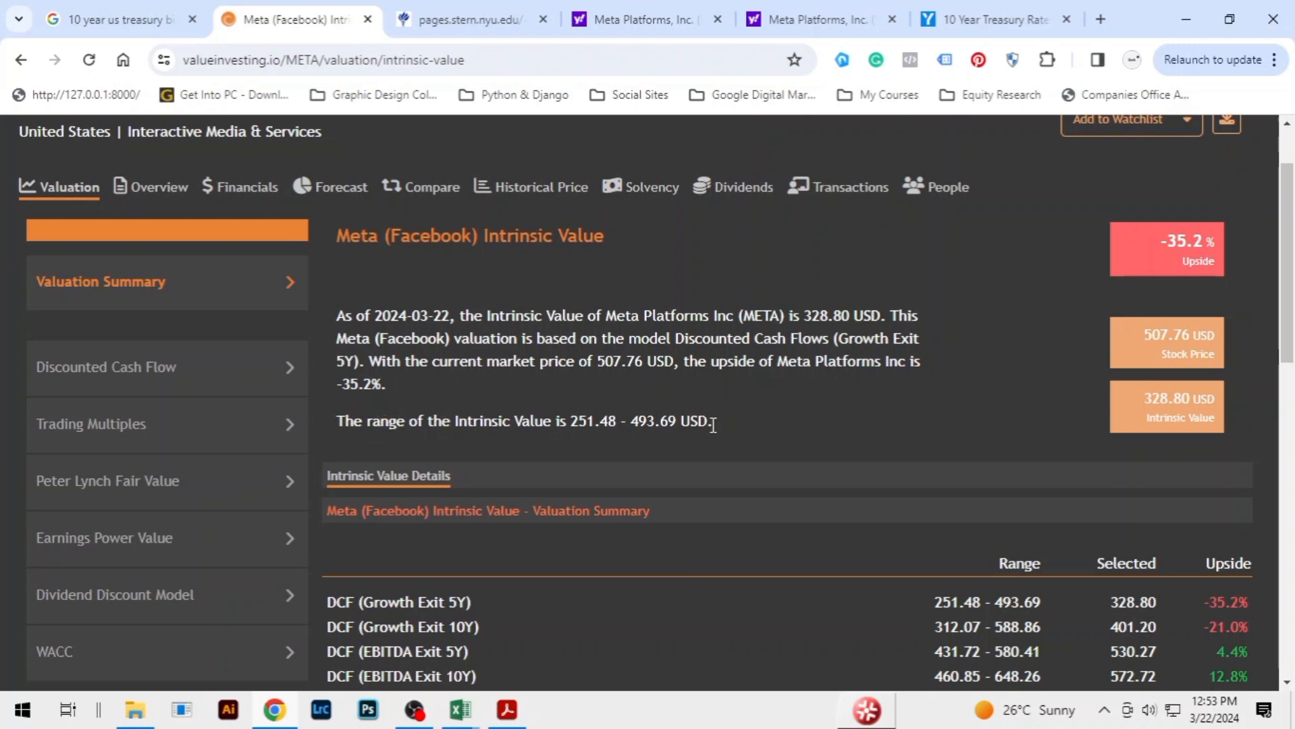
{"action": "left_click_drag", "start_coordinate": [709, 422], "coordinate": [332, 426]}
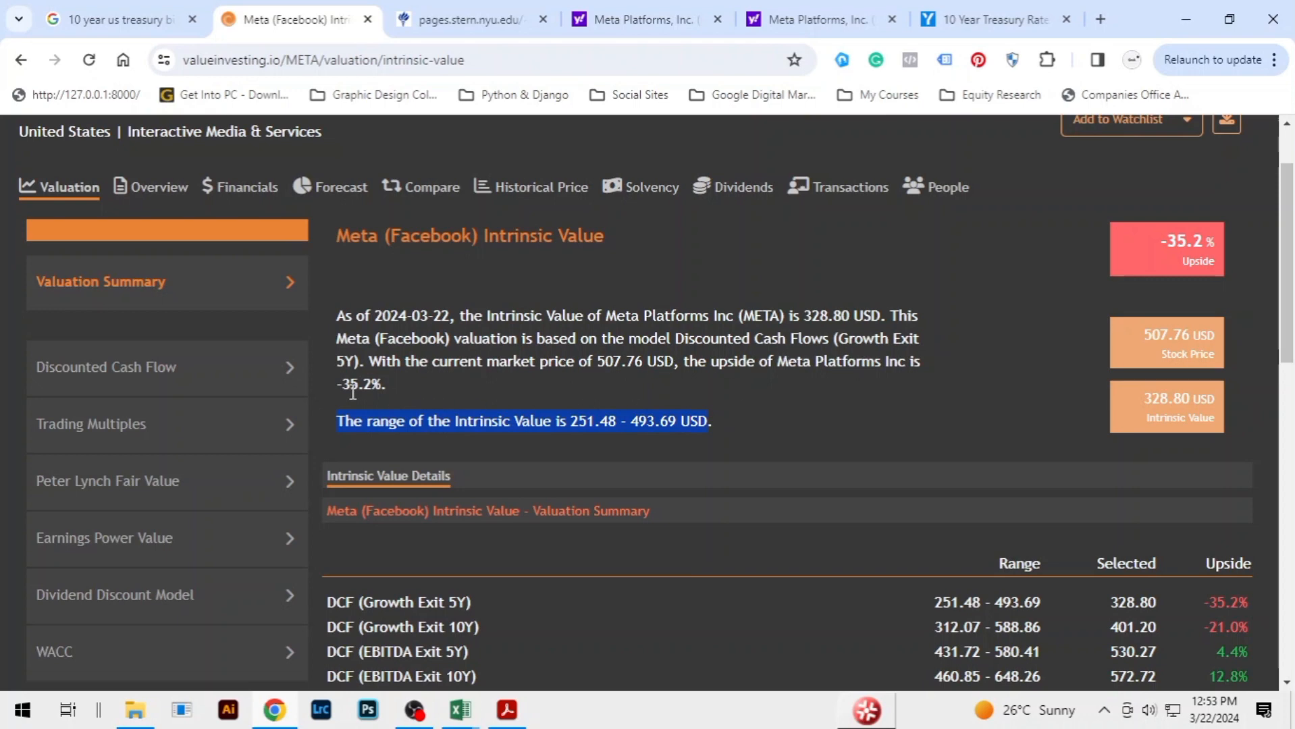
{"action": "scroll", "coordinate": [796, 338], "scroll_direction": "down", "scroll_amount": 4}
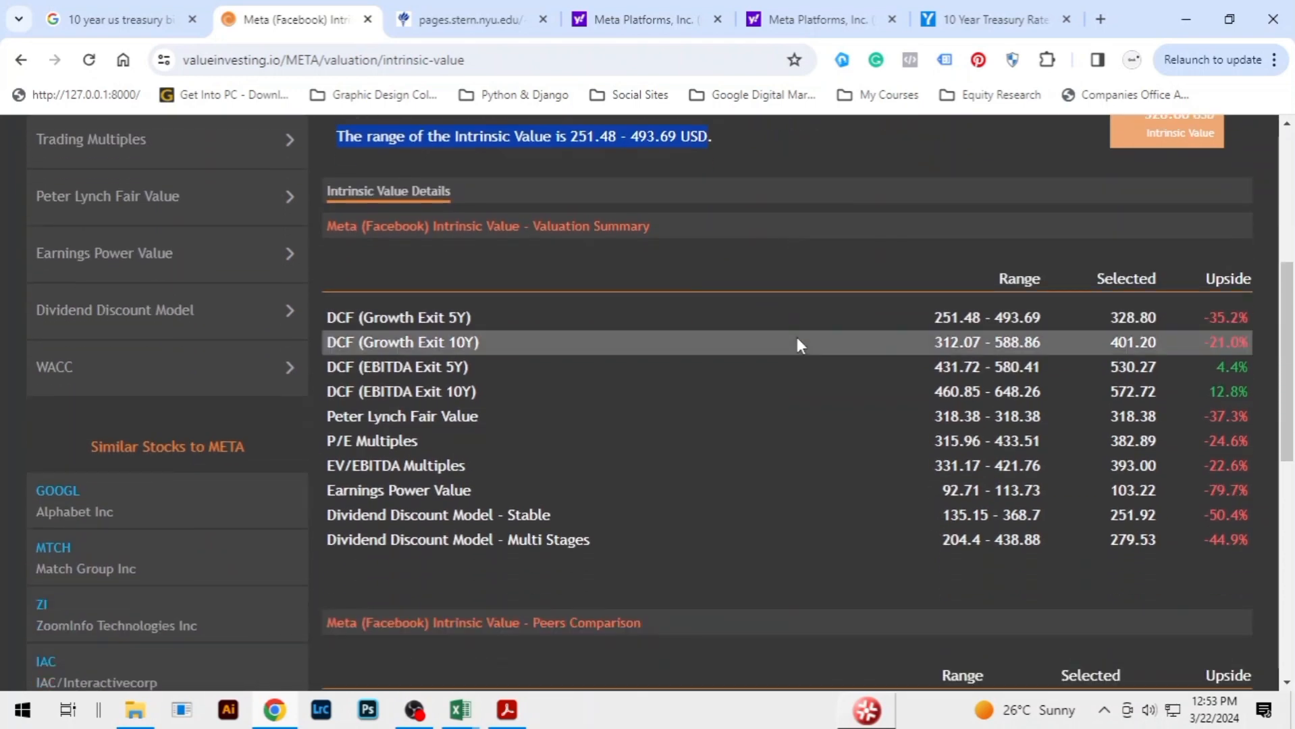
{"action": "scroll", "coordinate": [798, 344], "scroll_direction": "down", "scroll_amount": 9}
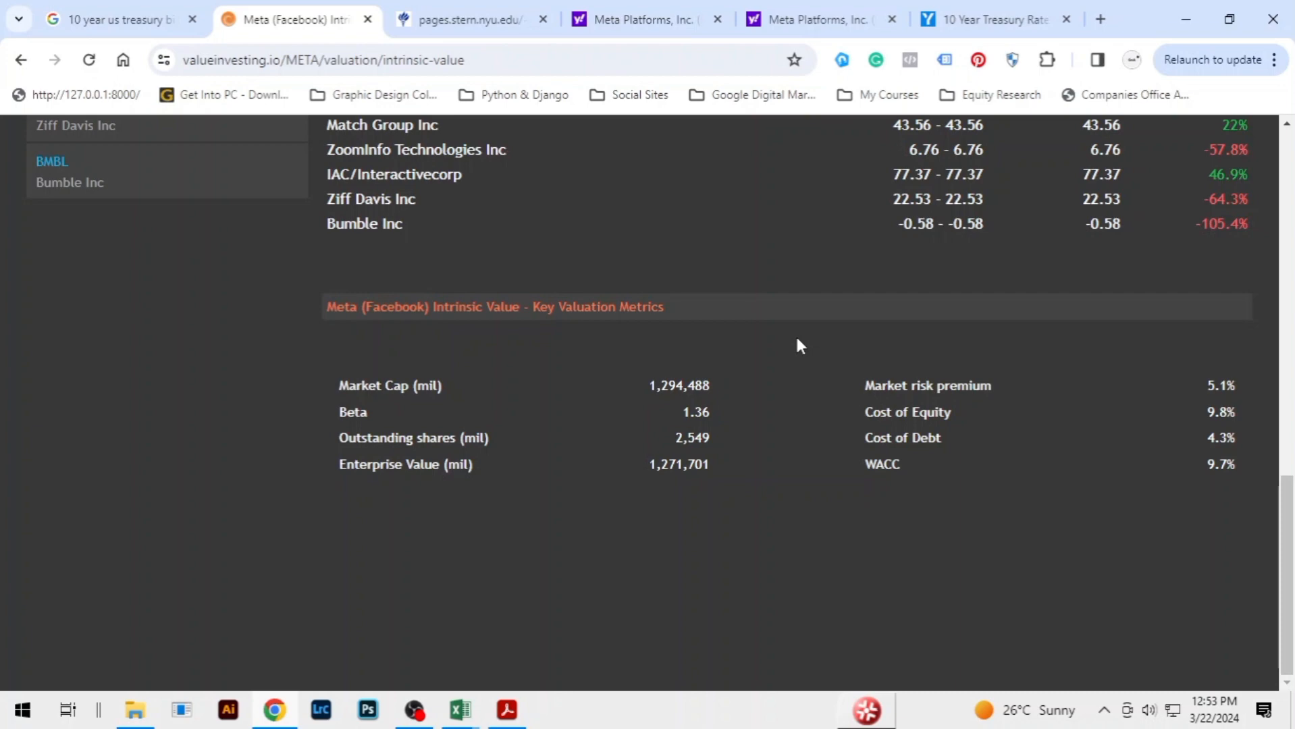
{"action": "scroll", "coordinate": [796, 341], "scroll_direction": "up", "scroll_amount": 3}
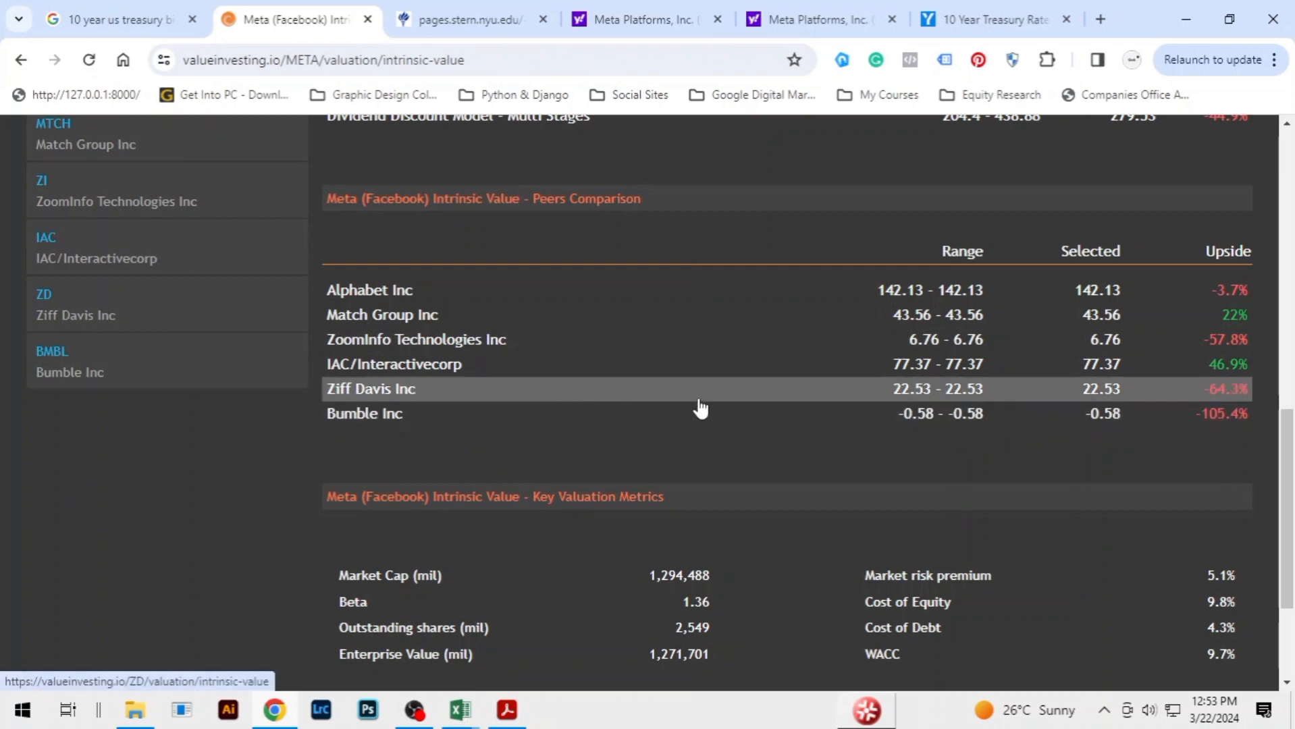
{"action": "scroll", "coordinate": [697, 446], "scroll_direction": "up", "scroll_amount": 6}
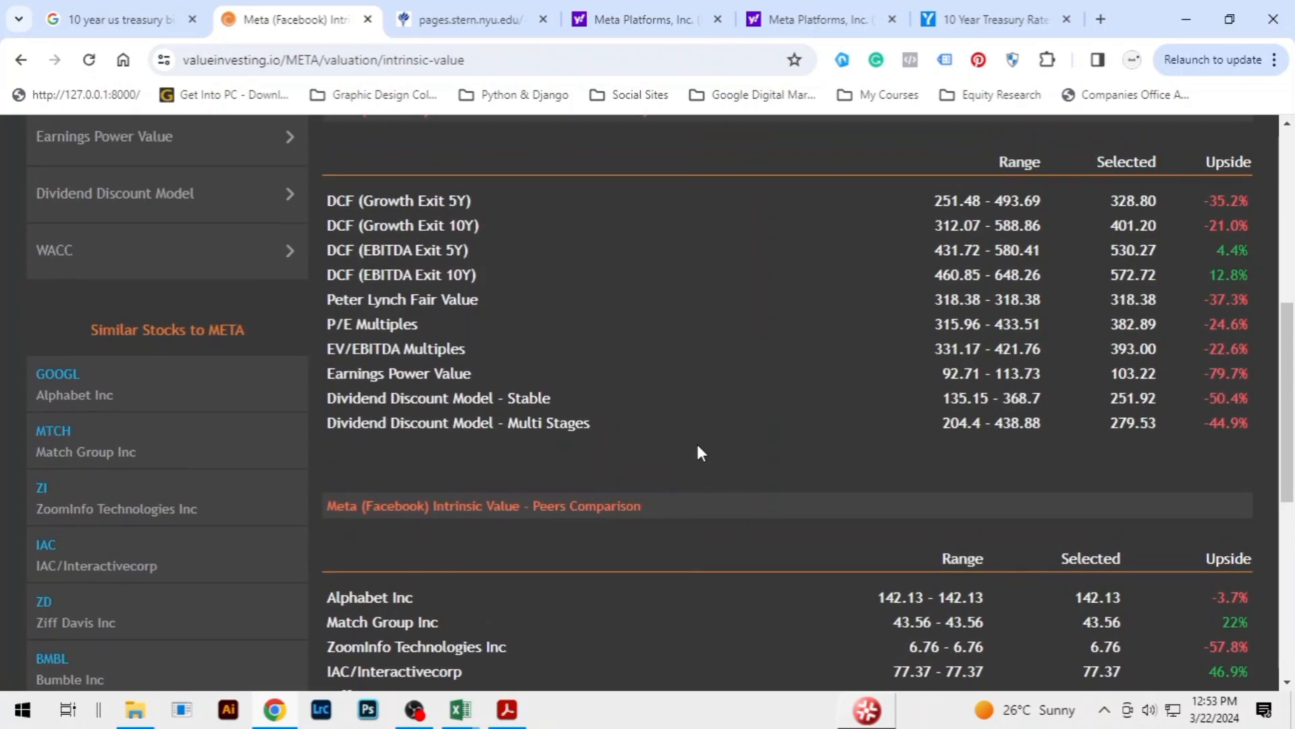
{"action": "scroll", "coordinate": [697, 444], "scroll_direction": "up", "scroll_amount": 4}
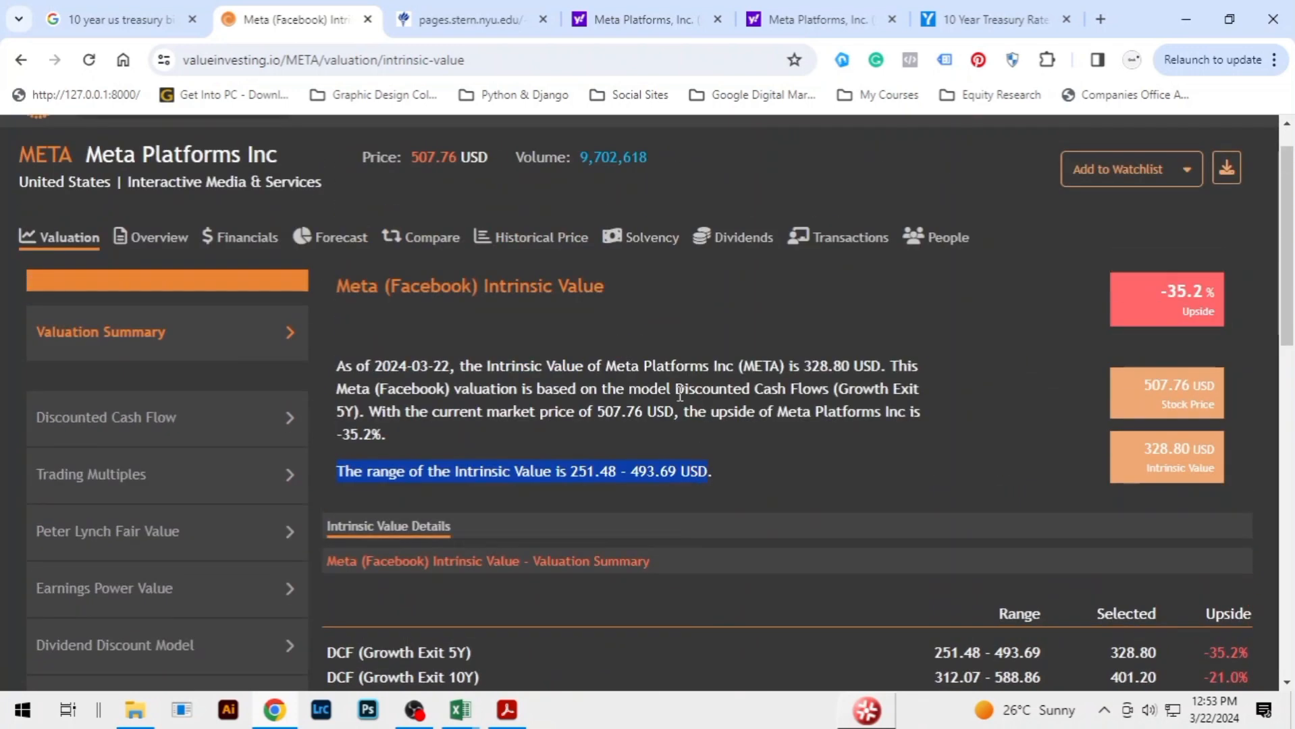
Open Meta's discounted cash flow valuation and examine its discount rate, fair price and revenue and expenses projections for 2024 to 2028
{"action": "left_click", "coordinate": [160, 420]}
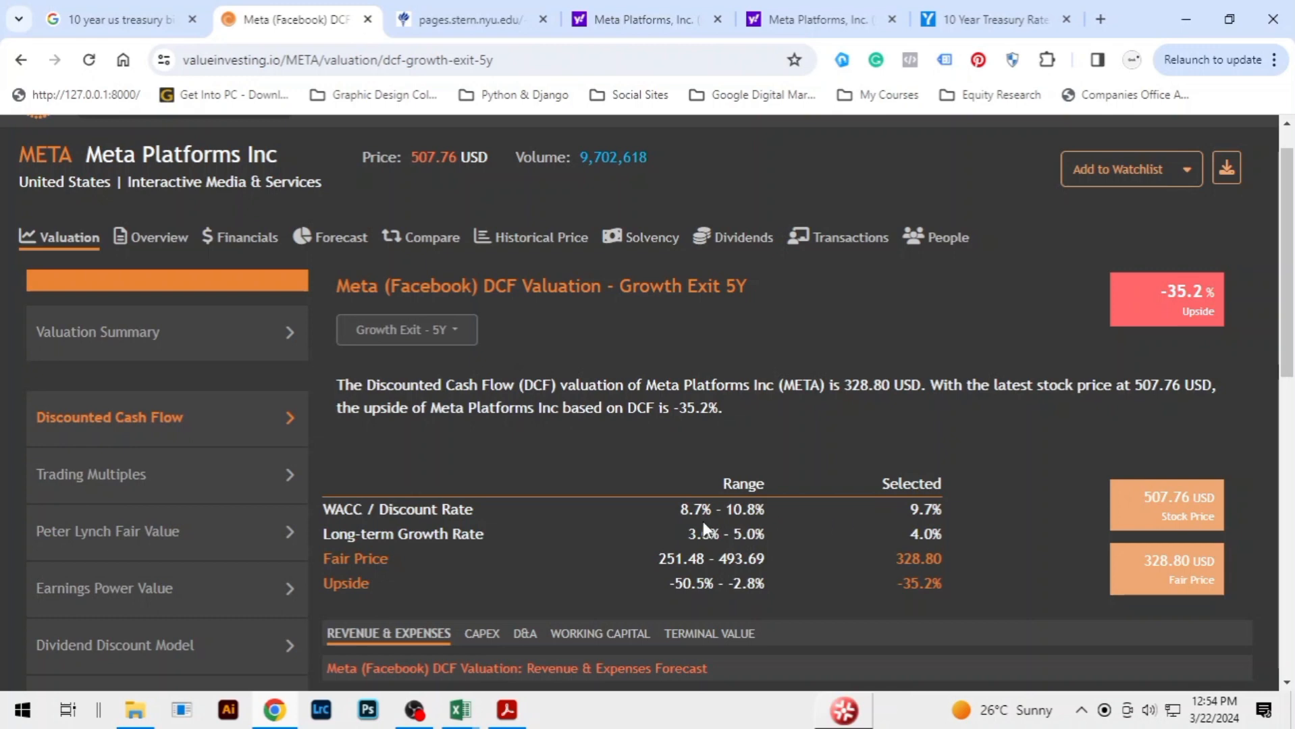
{"action": "scroll", "coordinate": [703, 521], "scroll_direction": "down", "scroll_amount": 4}
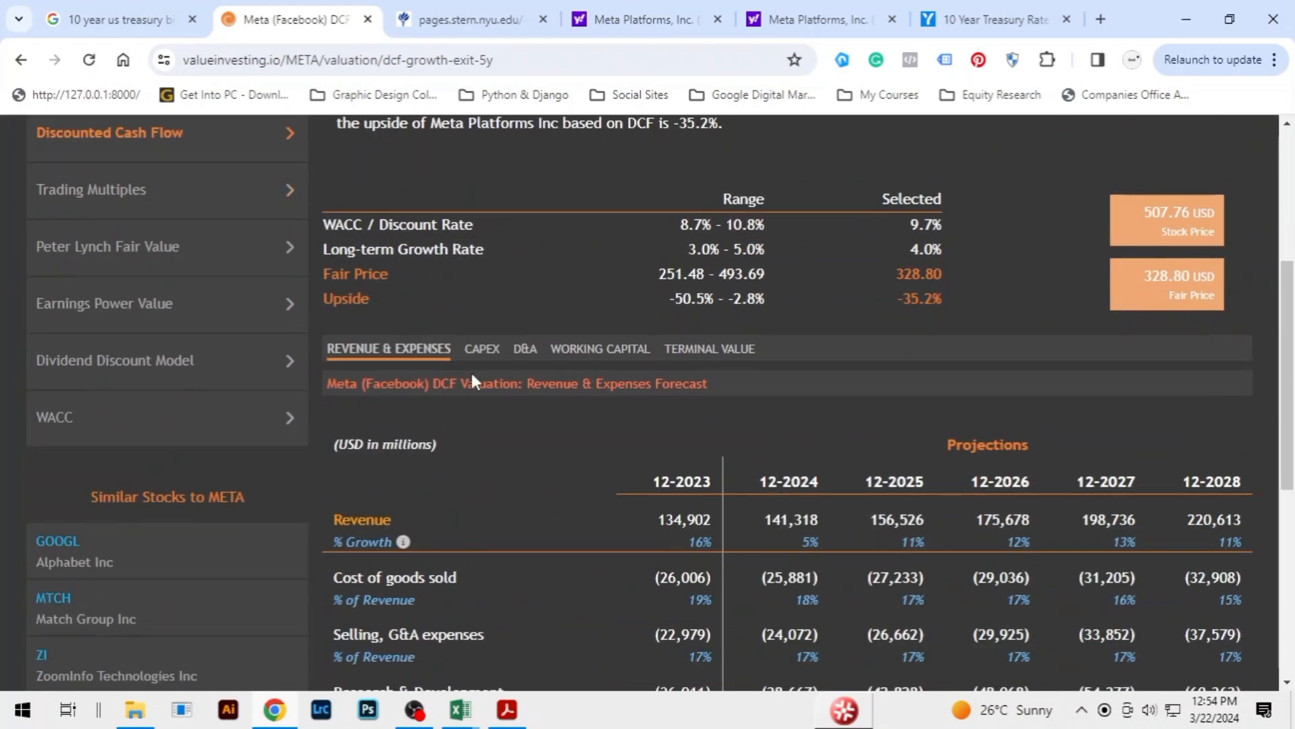
{"action": "scroll", "coordinate": [555, 384], "scroll_direction": "down", "scroll_amount": 3}
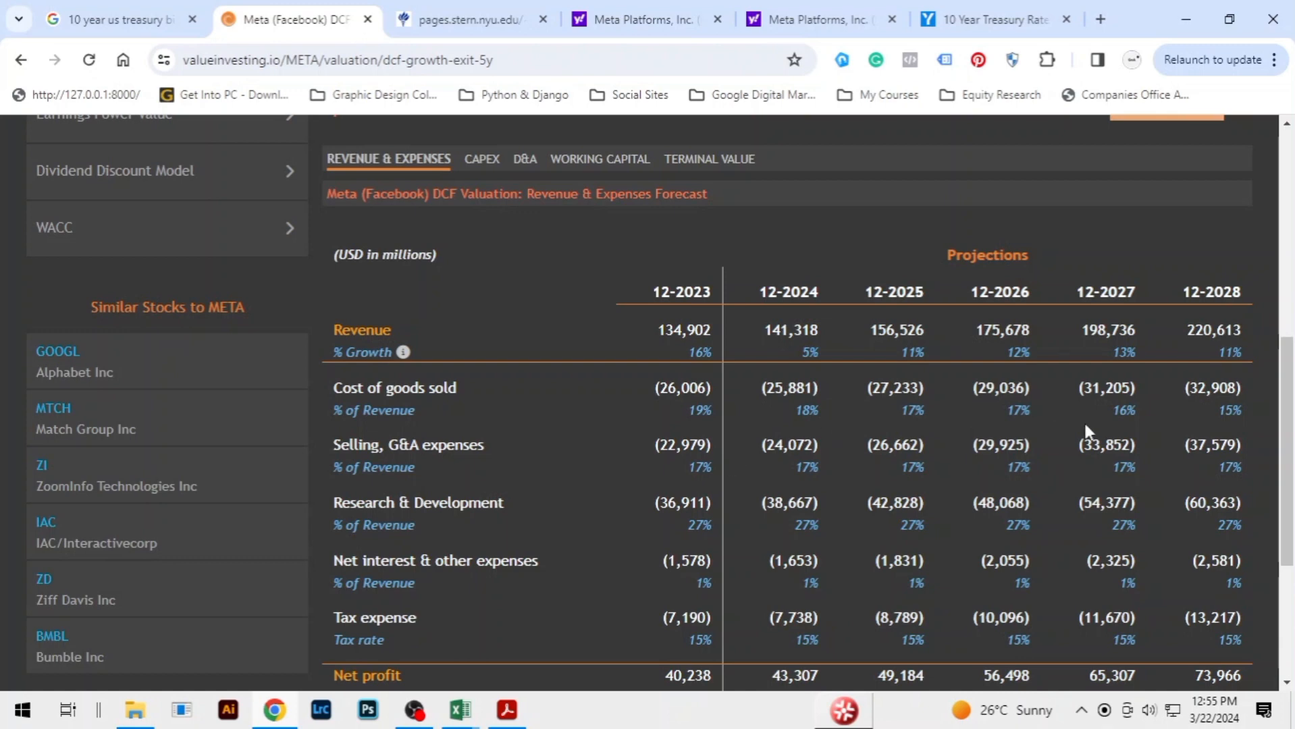
{"action": "scroll", "coordinate": [916, 418], "scroll_direction": "down", "scroll_amount": 1}
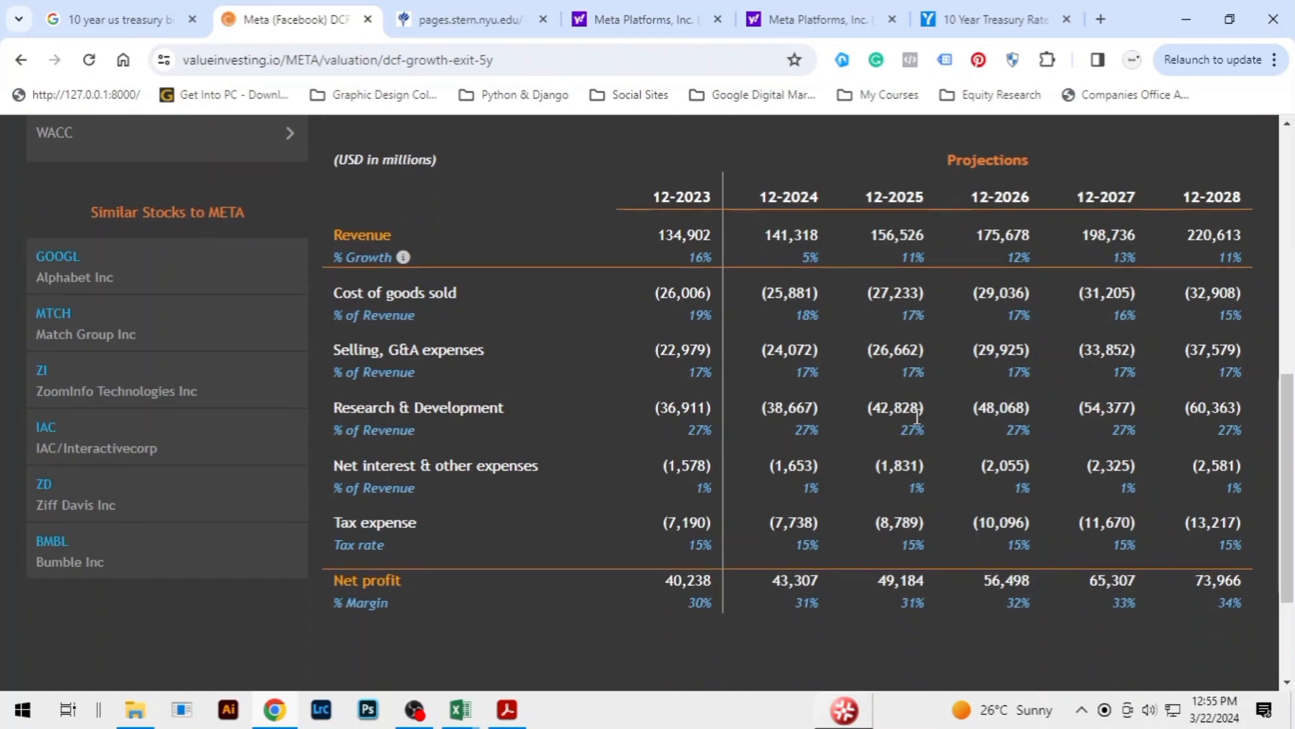
Compare the website's revenue and expenses projections with the income statement estimates on the Meta Valuation sheet in Excel
{"action": "key", "text": "alt+Tab"}
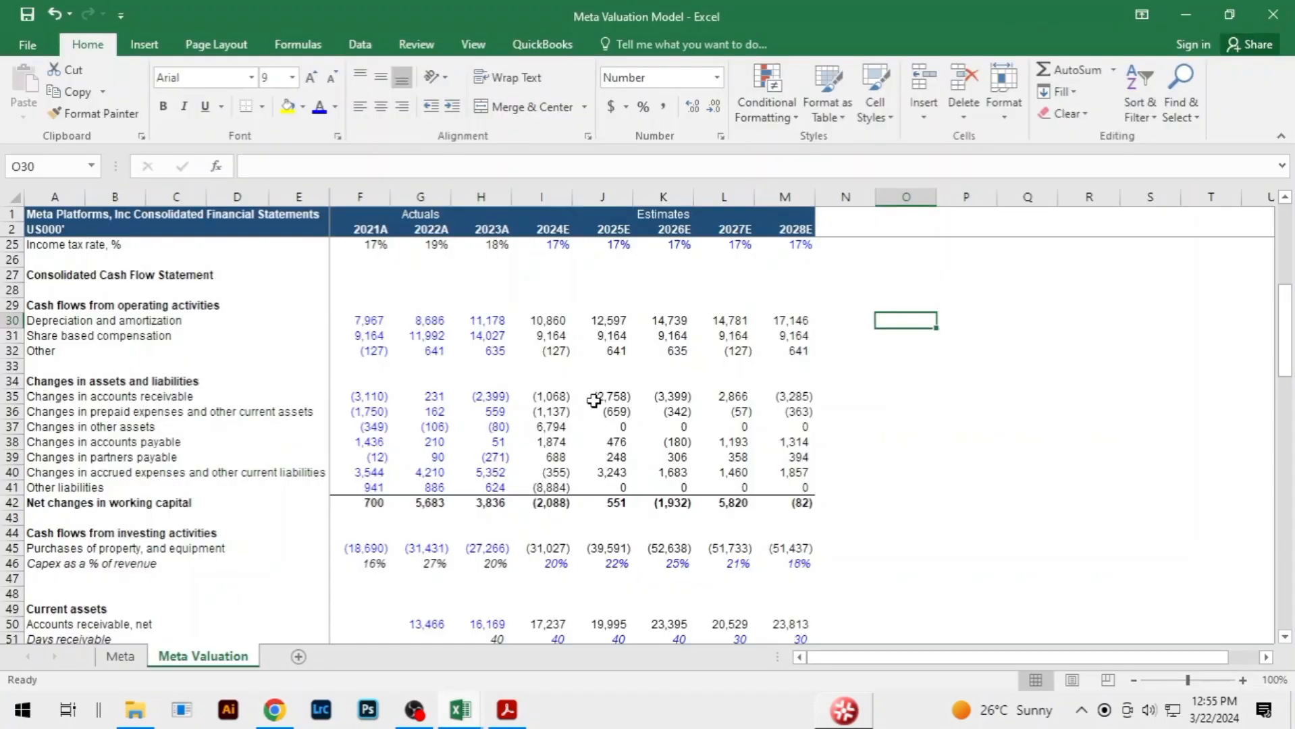
{"action": "left_click", "coordinate": [592, 368]}
{"action": "left_click", "coordinate": [805, 366]}
{"action": "scroll", "coordinate": [807, 378], "scroll_direction": "up", "scroll_amount": 7}
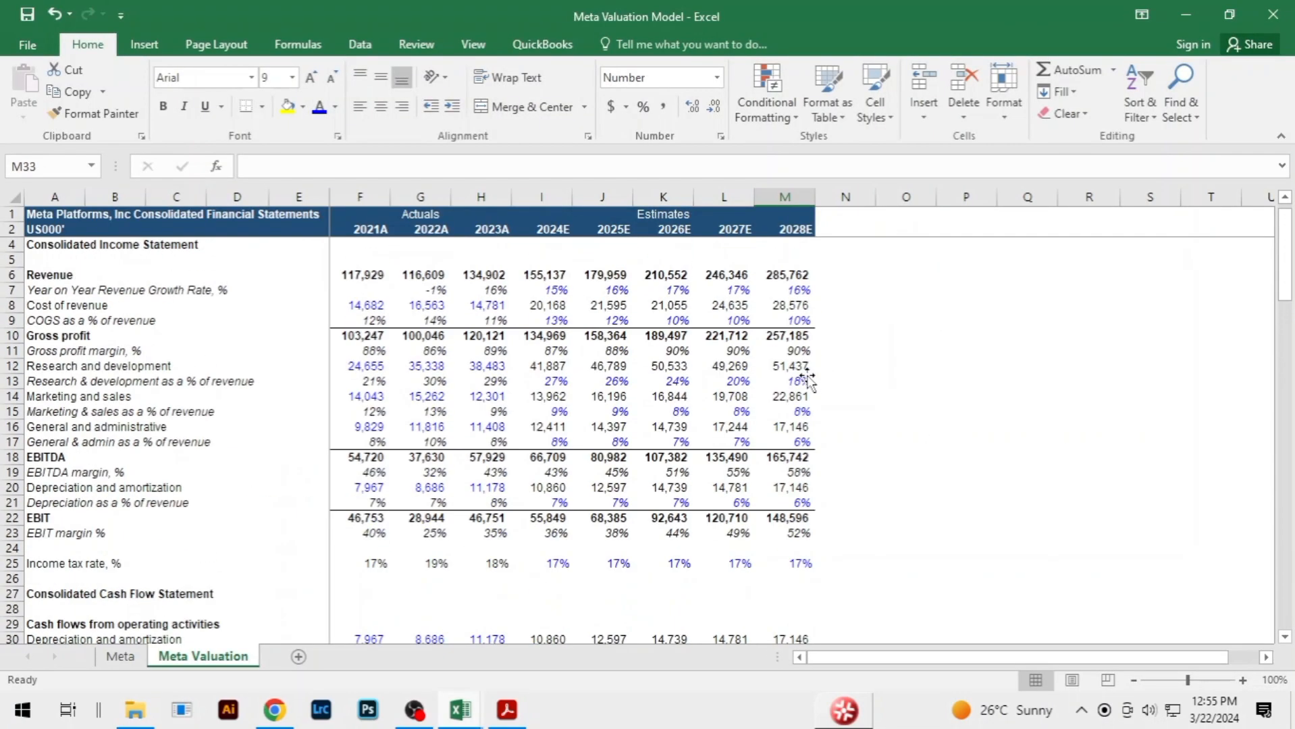
{"action": "key", "text": "alt+Tab"}
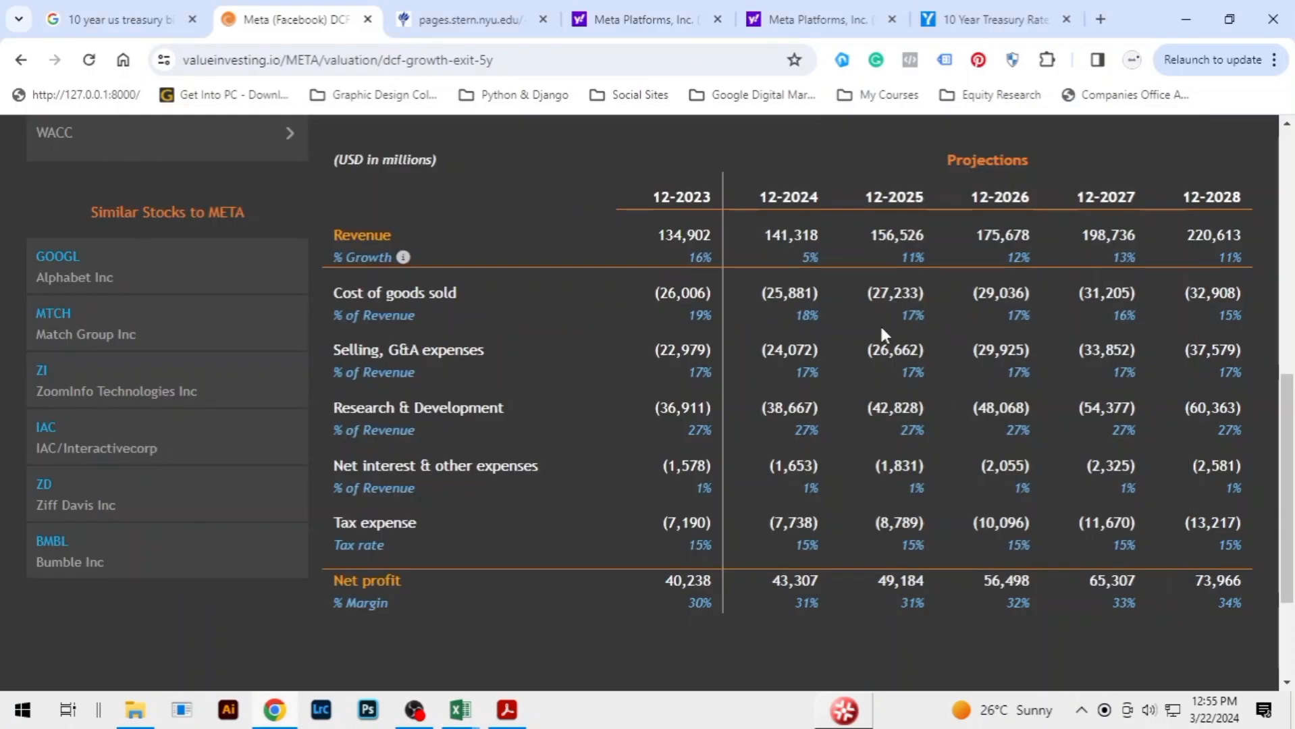
{"action": "key", "text": "alt+Tab"}
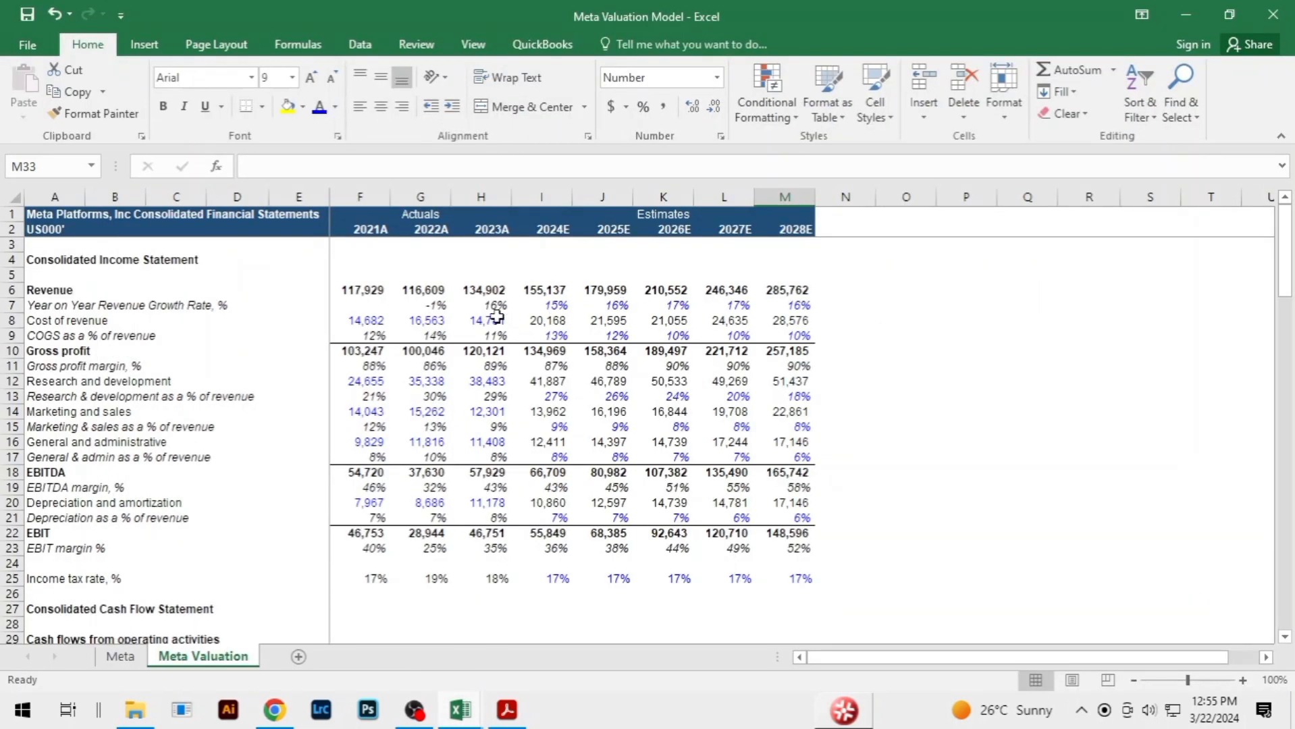
Add the heading CAGR in N2, next to the 2028E column
{"action": "left_click", "coordinate": [491, 270]}
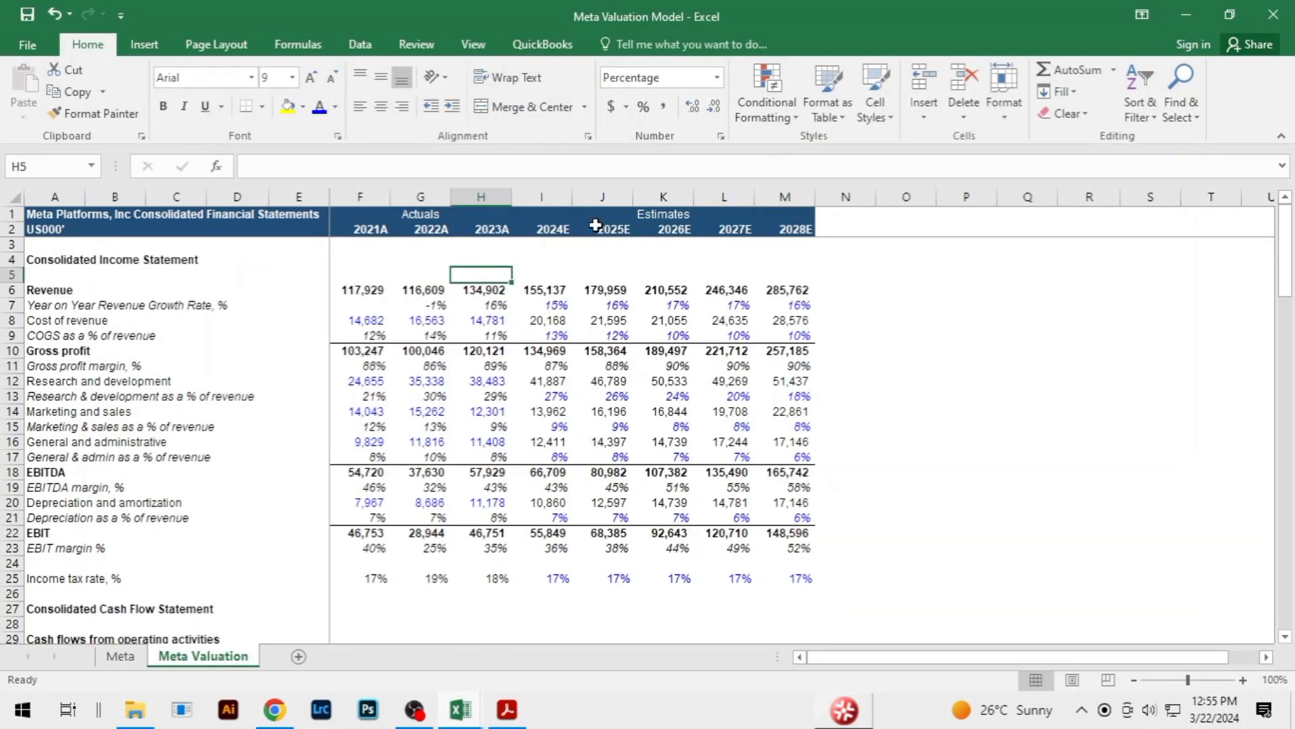
{"action": "left_click", "coordinate": [850, 220]}
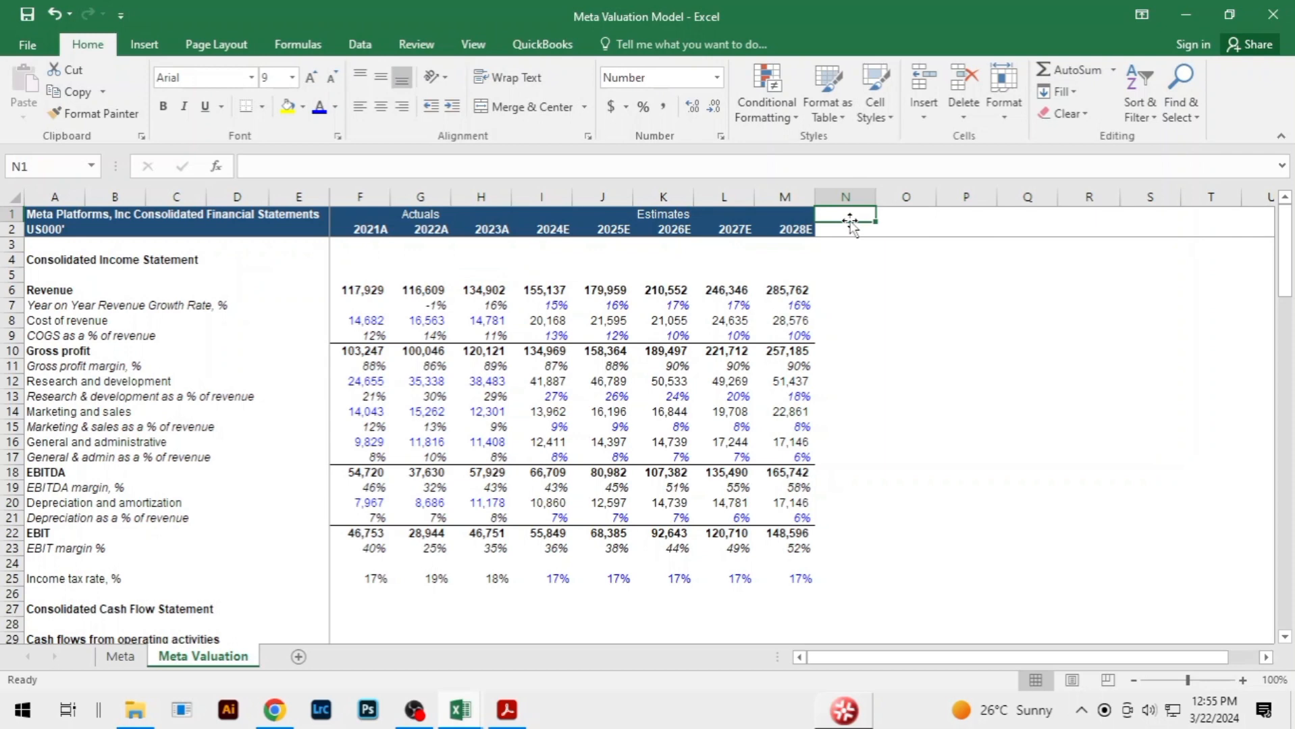
{"action": "left_click", "coordinate": [851, 228]}
{"action": "type", "text": "CAGR"}
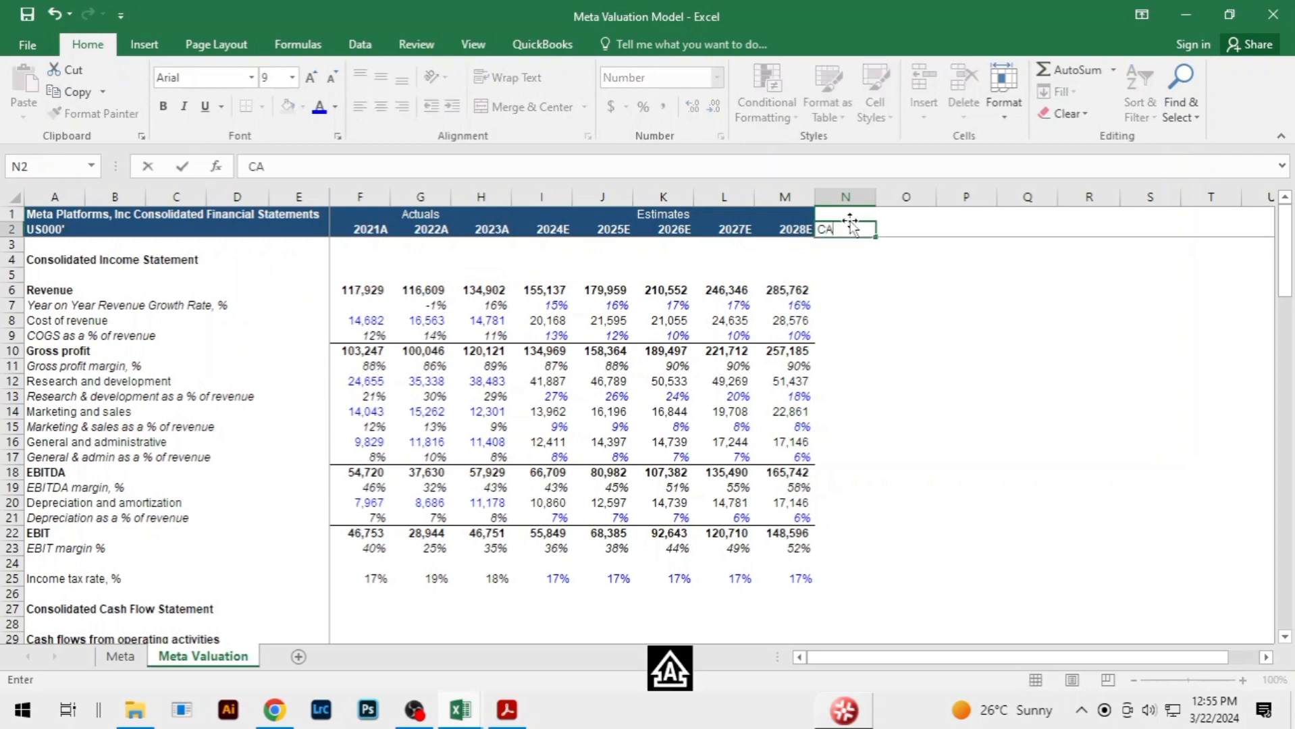
{"action": "key", "text": "Return"}
{"action": "key", "text": "Down"}
{"action": "key", "text": "Down"}
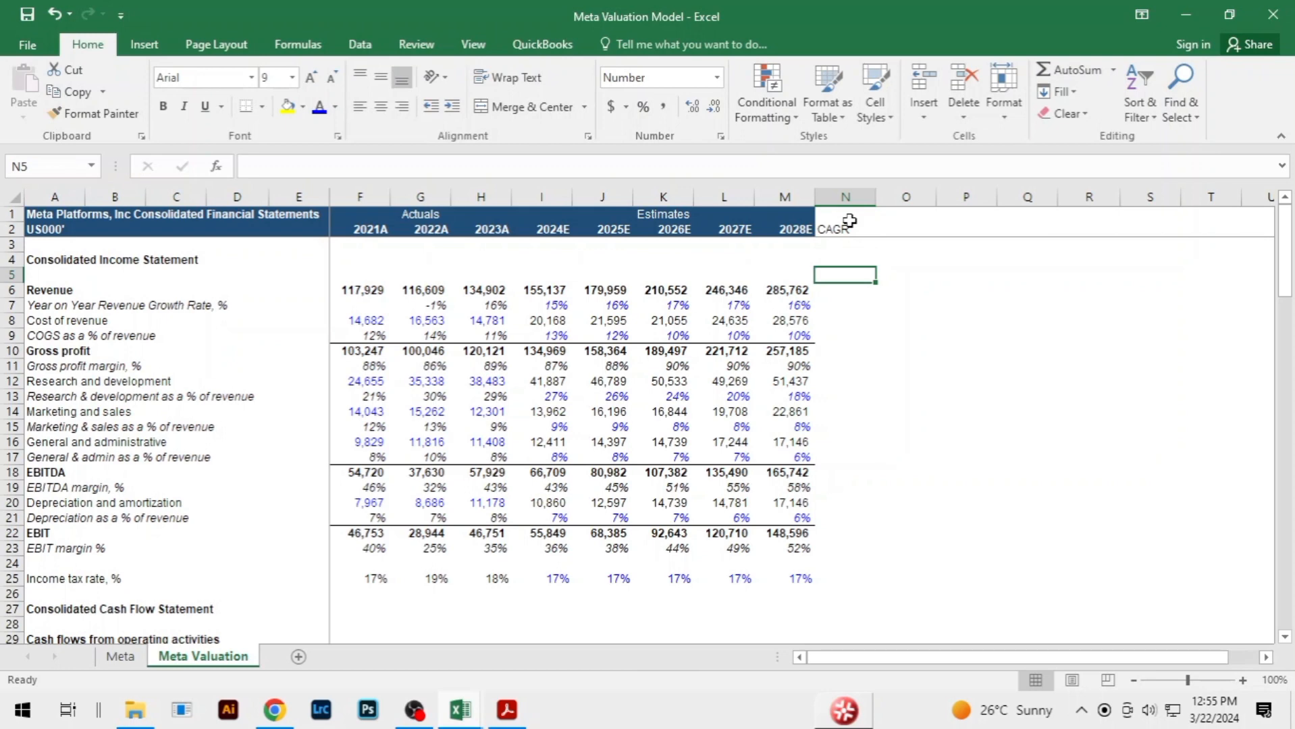
Calculate the 2021A–2023A revenue CAGR in N5 with =(H6/F6)^(1/3)-1 and format the result as a percentage
{"action": "key", "text": "Left"}
{"action": "key", "text": "Left"}
{"action": "key", "text": "Left"}
{"action": "key", "text": "Right"}
{"action": "key", "text": "Right"}
{"action": "key", "text": "Right"}
{"action": "type", "text": "=("}
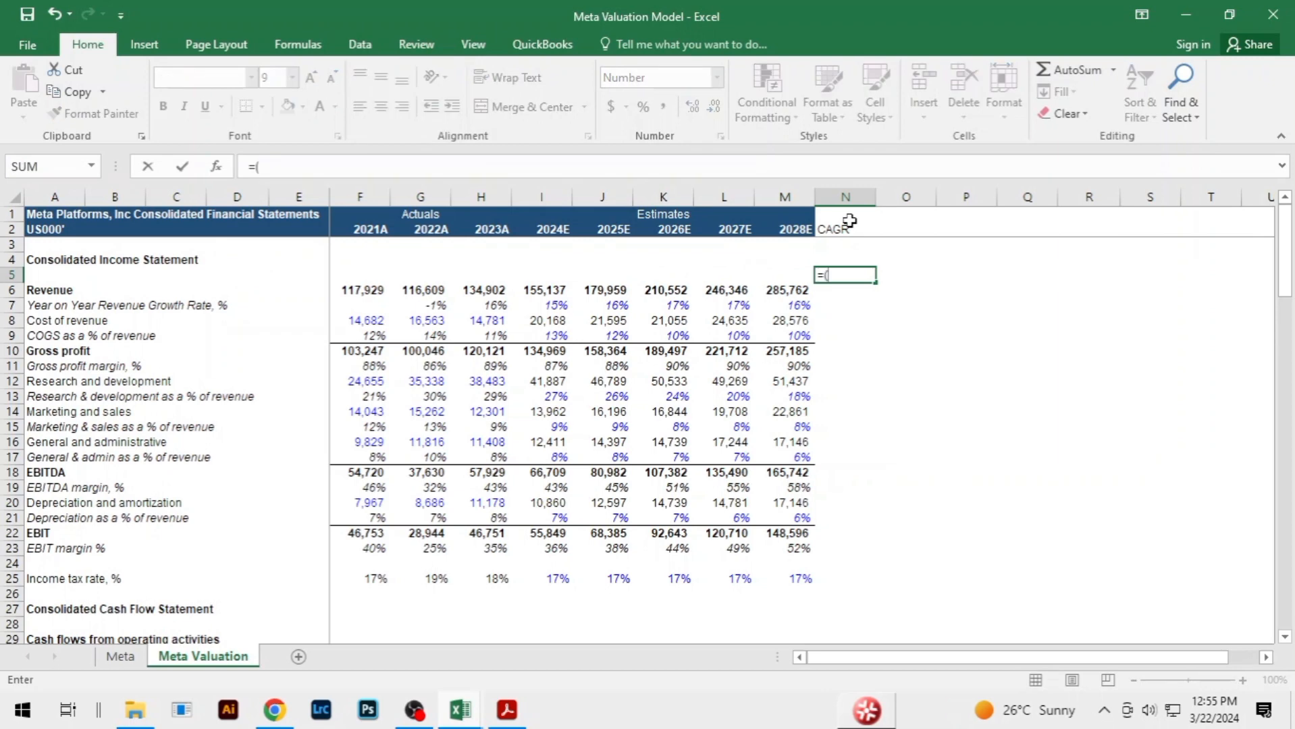
{"action": "key", "text": "Left"}
{"action": "key", "text": "Left"}
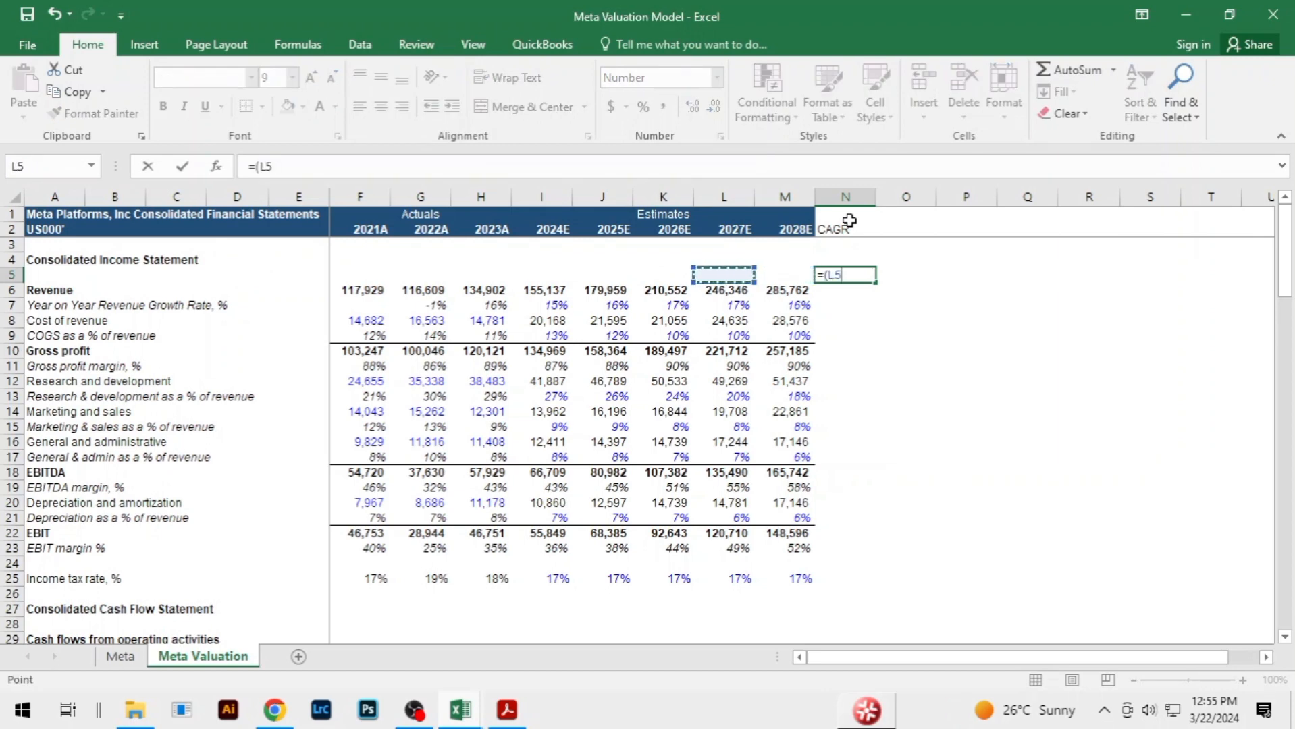
{"action": "key", "text": "Left"}
{"action": "key", "text": "Left"}
{"action": "key", "text": "Left"}
{"action": "key", "text": "Left"}
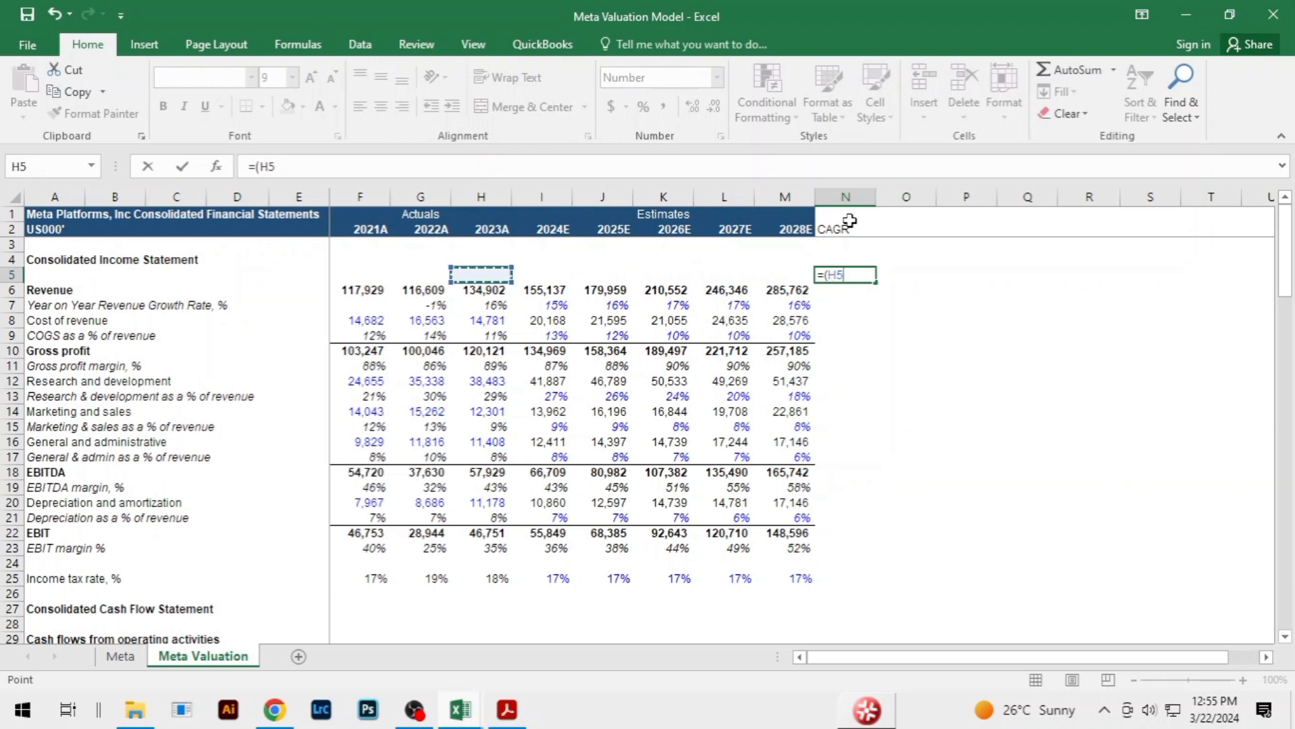
{"action": "key", "text": "Down"}
{"action": "type", "text": "/"}
{"action": "key", "text": "Left"}
{"action": "key", "text": "Left"}
{"action": "key", "text": "Left"}
{"action": "key", "text": "Left"}
{"action": "key", "text": "Left"}
{"action": "key", "text": "Left"}
{"action": "key", "text": "Left"}
{"action": "key", "text": "Left"}
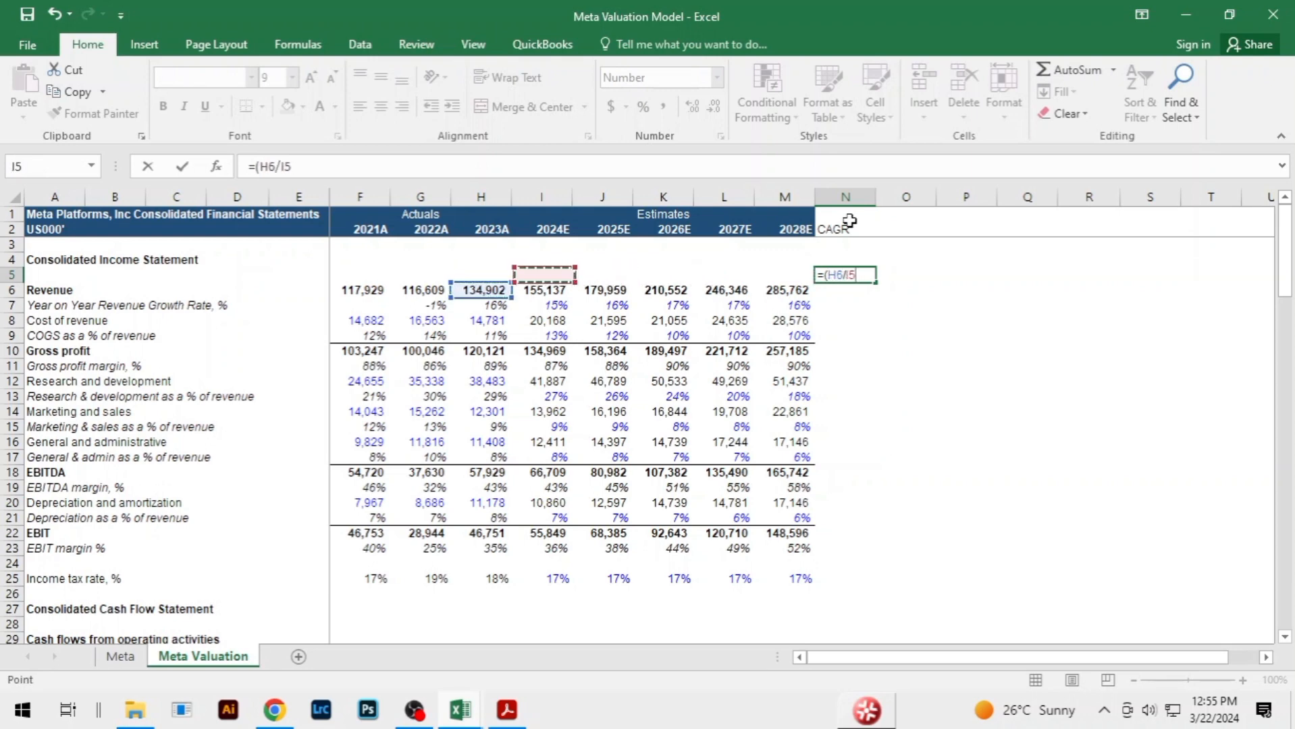
{"action": "key", "text": "Down"}
{"action": "type", "text": ")"}
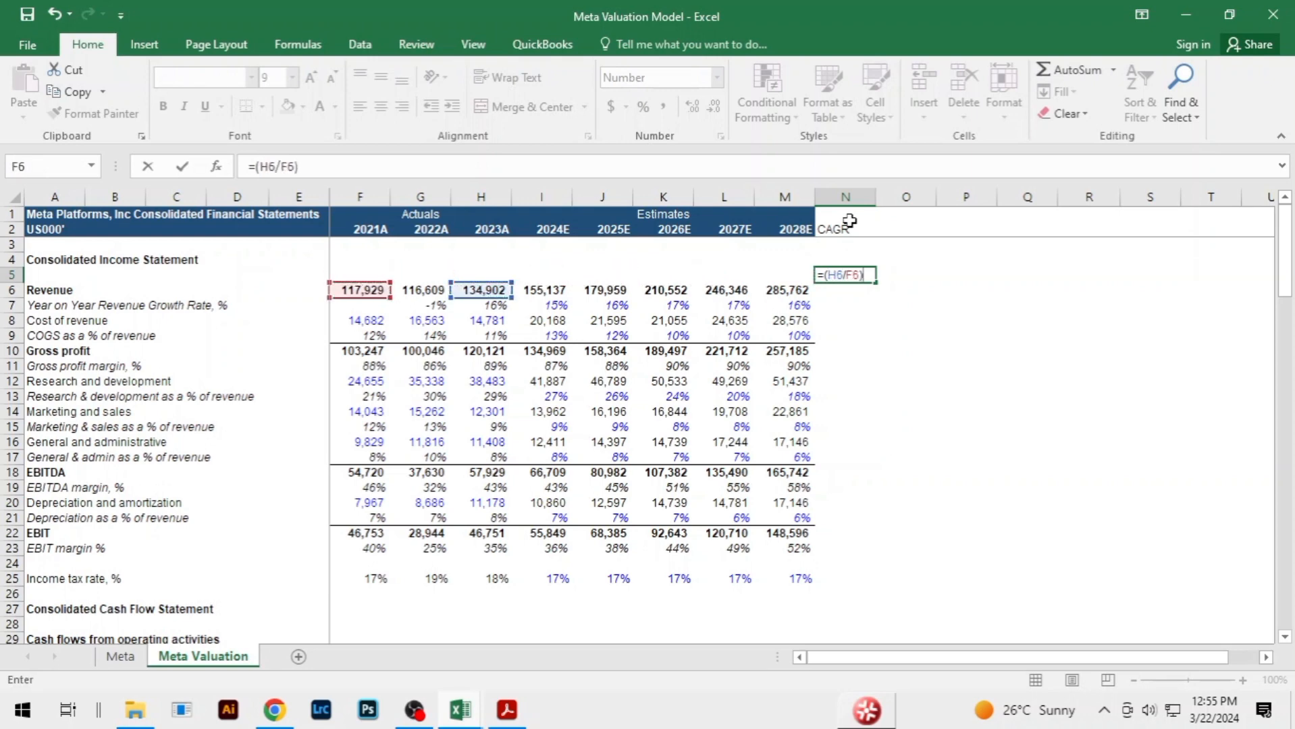
{"action": "type", "text": "^(1/3)-1"}
{"action": "key", "text": "Return"}
{"action": "key", "text": "Up"}
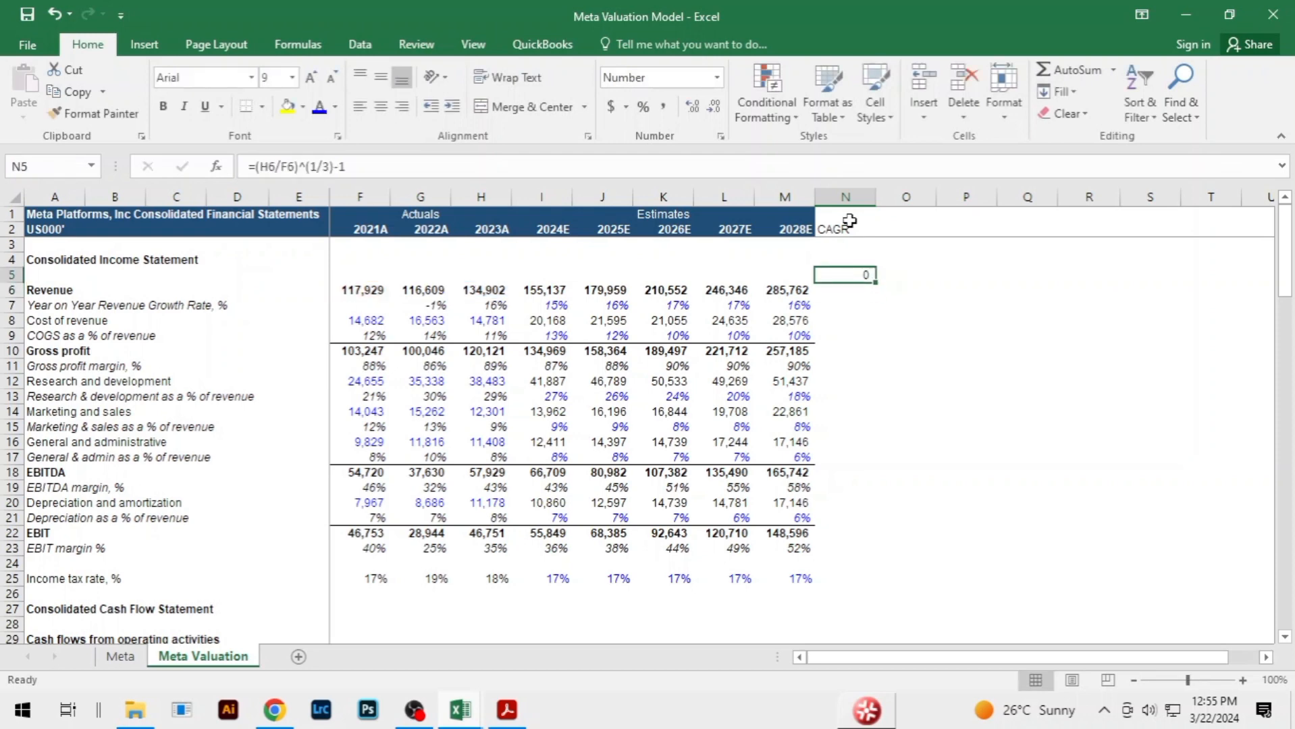
{"action": "key", "text": "ctrl+shift+5"}
{"action": "left_click", "coordinate": [920, 323]}
Set the year-on-year revenue growth rate to 5% for 2024E and 11% for 2025E, following the website's projections
{"action": "left_click", "coordinate": [557, 308]}
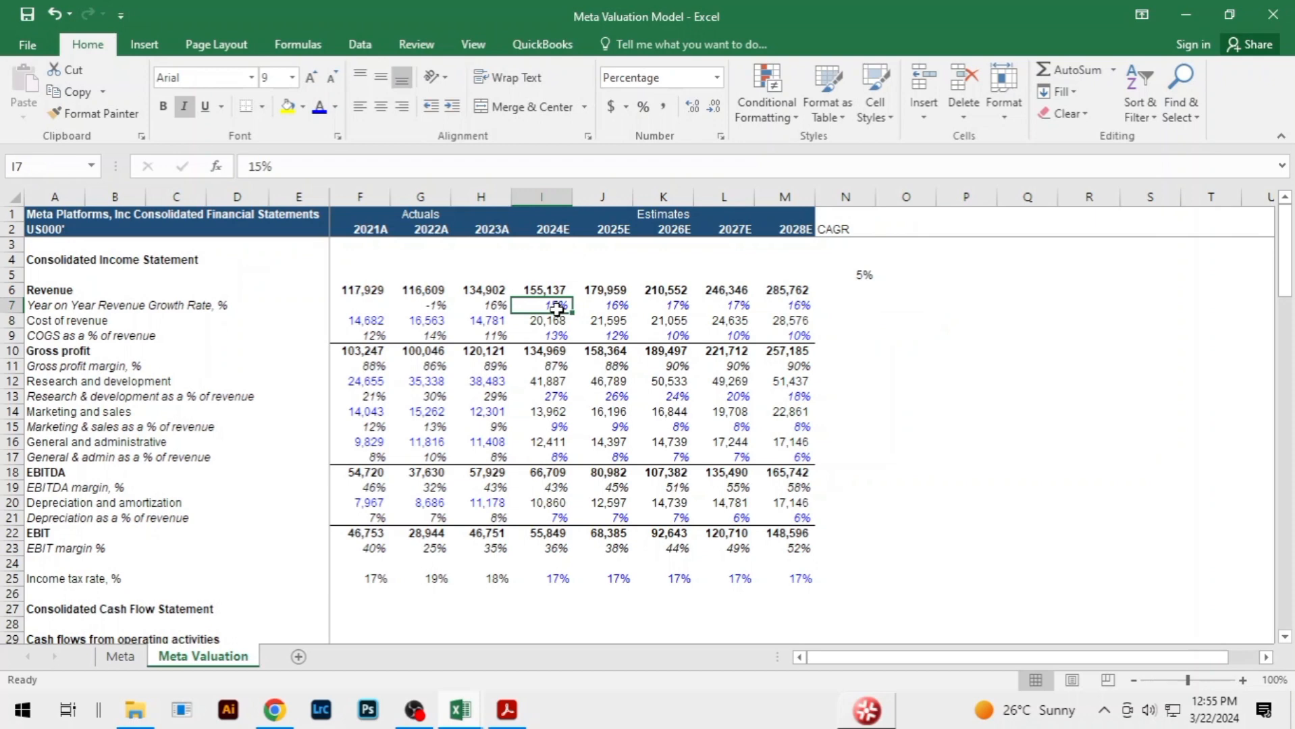
{"action": "type", "text": "5"}
{"action": "key", "text": "Tab"}
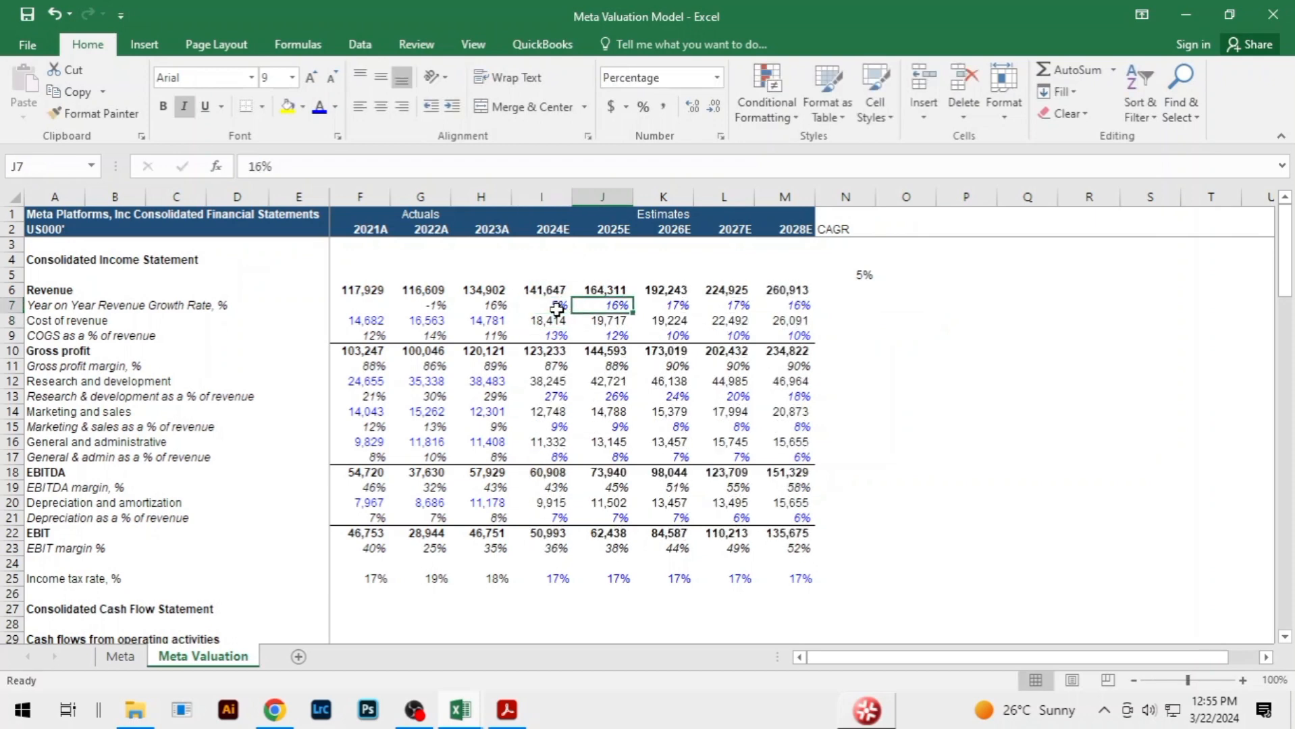
{"action": "key", "text": "alt+Tab"}
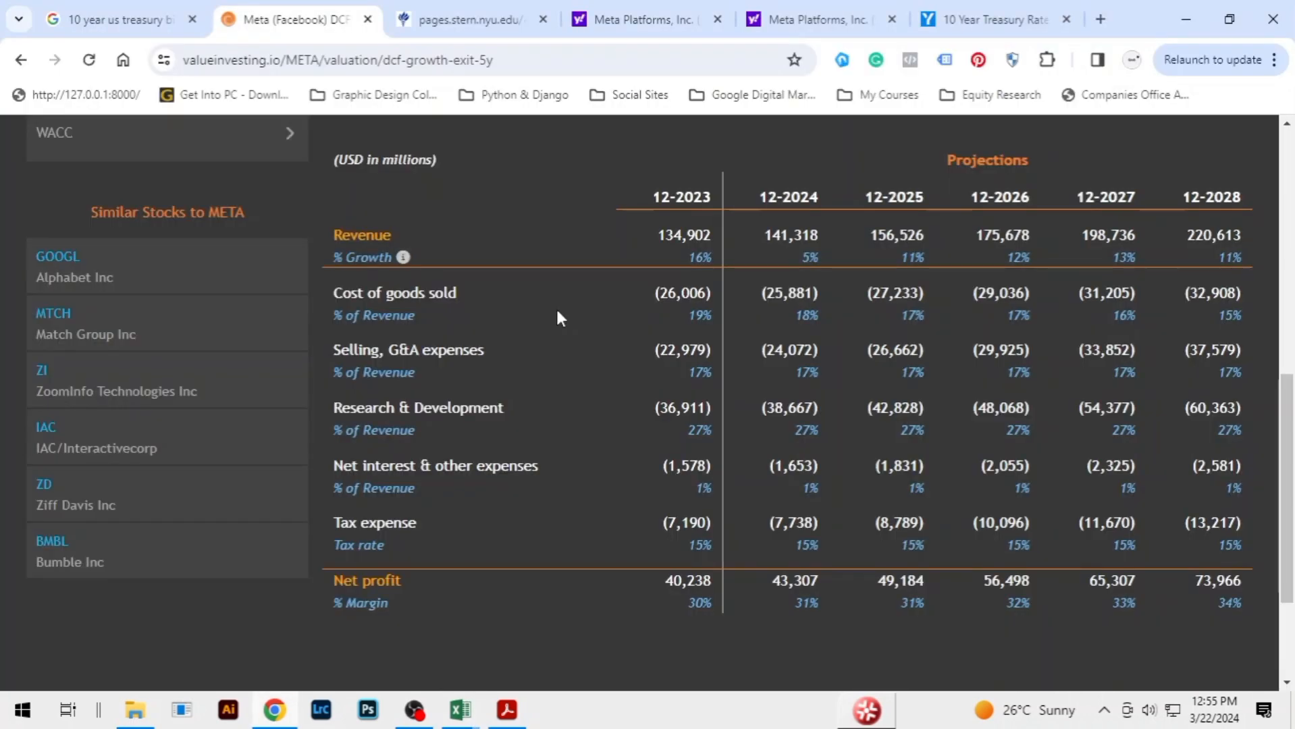
{"action": "key", "text": "alt+Tab"}
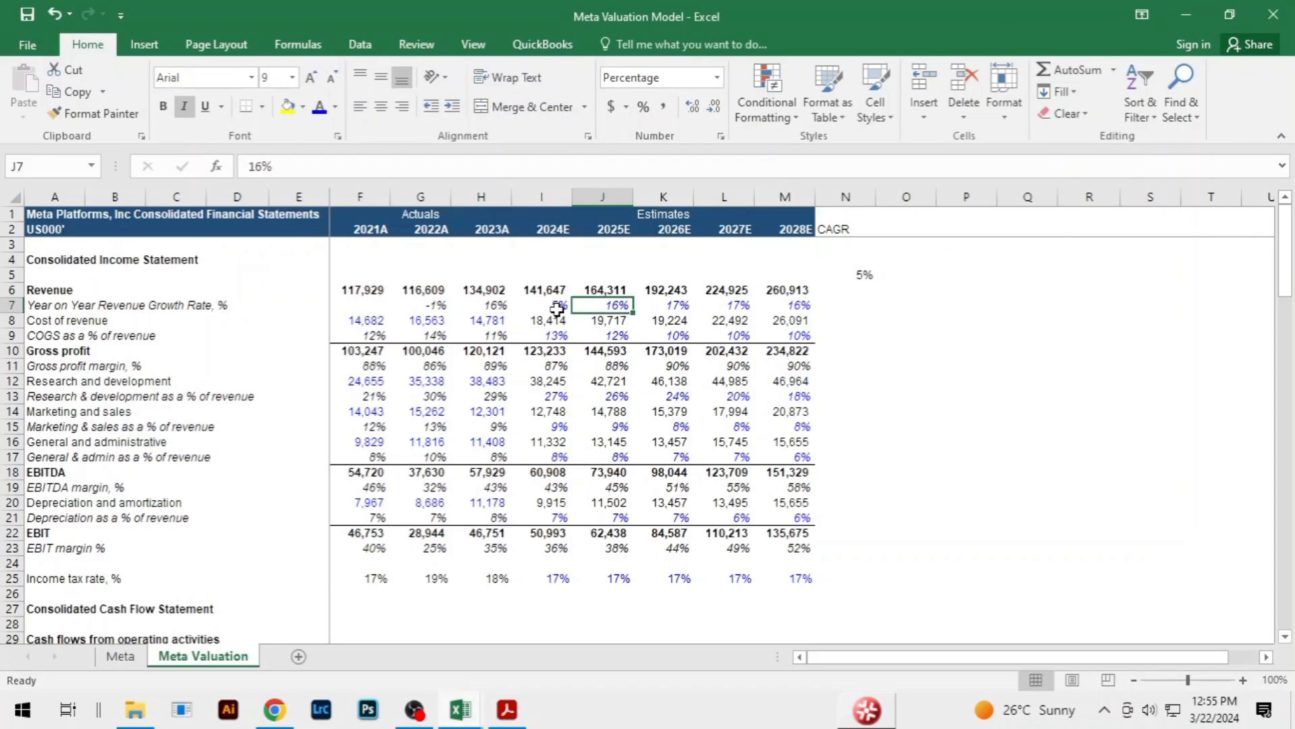
{"action": "key", "text": "Right"}
{"action": "key", "text": "Left"}
{"action": "type", "text": "11"}
{"action": "key", "text": "Right"}
{"action": "key", "text": "Right"}
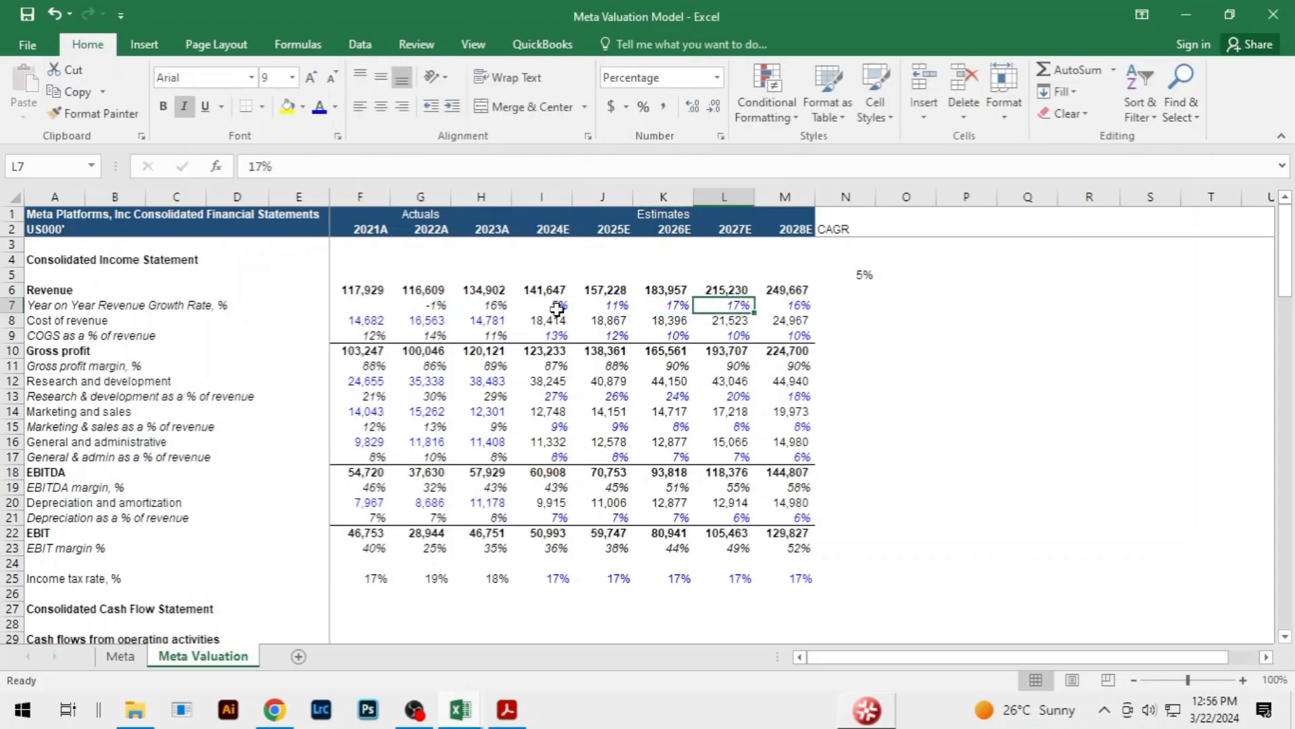
Set the revenue growth rate to 12% for 2026E, 13% for 2027E and 11% for 2028E, following the website's projections
{"action": "key", "text": "alt+Tab"}
{"action": "key", "text": "alt+Tab"}
{"action": "key", "text": "Left"}
{"action": "key", "text": "alt+Tab"}
{"action": "key", "text": "alt+Tab"}
{"action": "key", "text": "F2"}
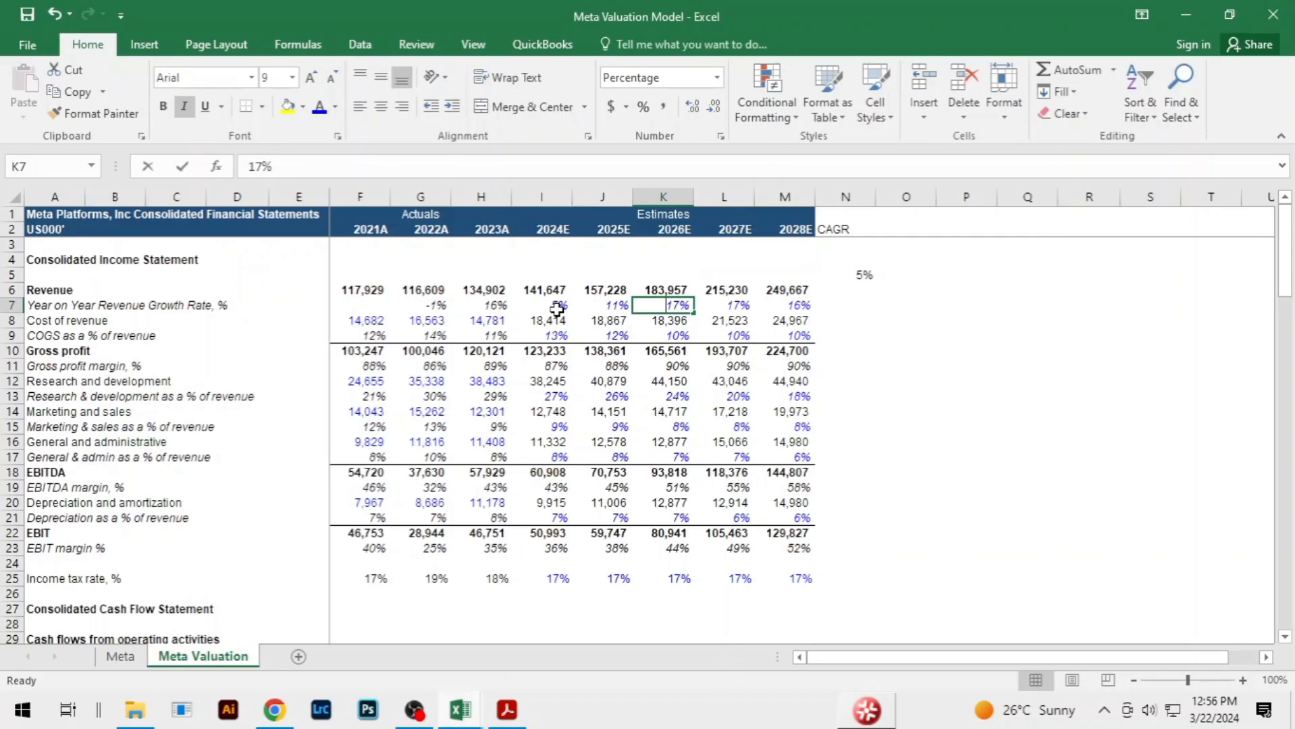
{"action": "type", "text": "12"}
{"action": "key", "text": "Right"}
{"action": "key", "text": "alt+Tab"}
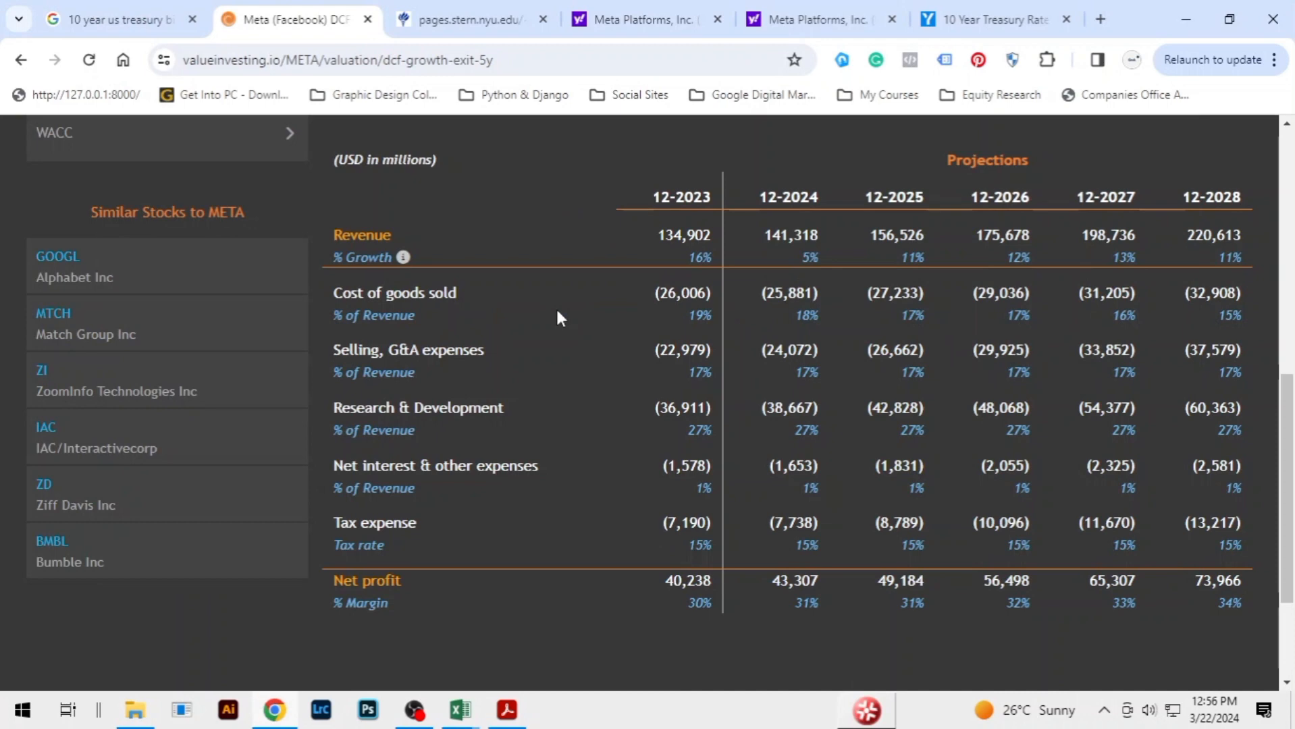
{"action": "key", "text": "alt+Tab"}
{"action": "key", "text": "Right"}
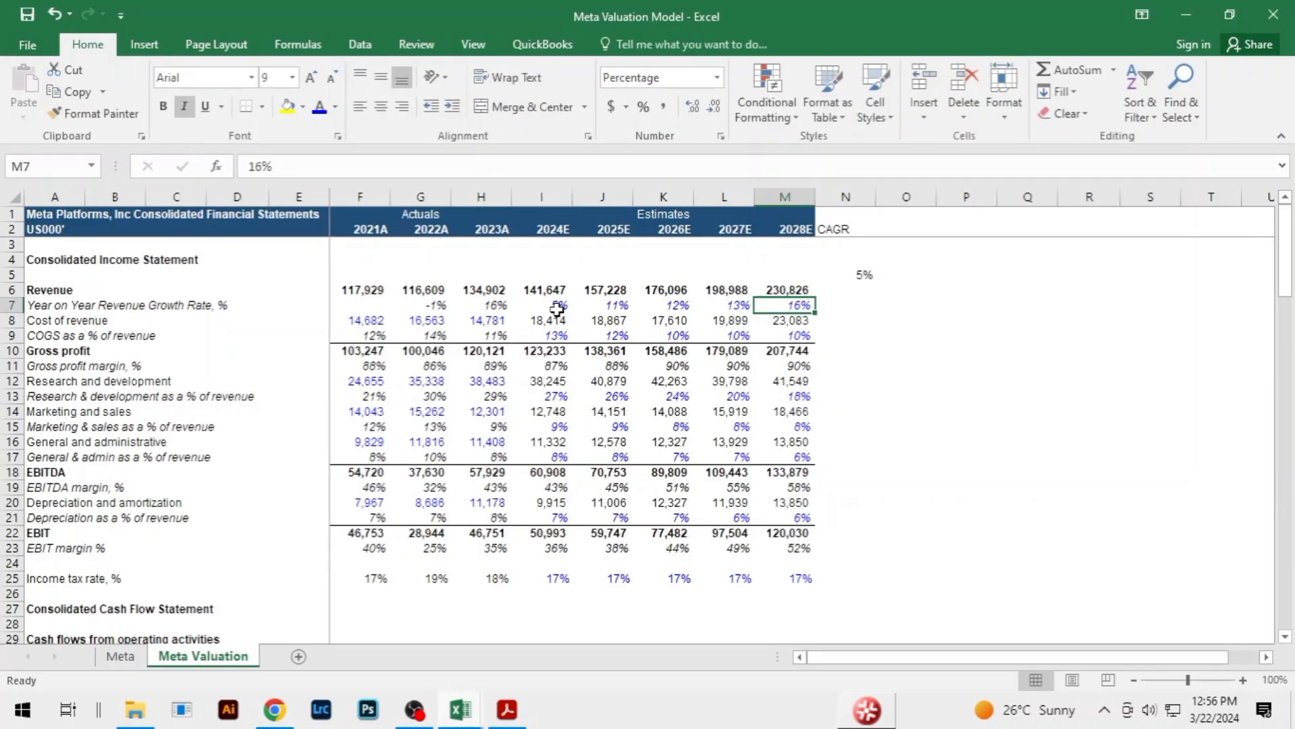
{"action": "type", "text": "11"}
{"action": "key", "text": "Return"}
Compare the website's projected cost of goods sold and operating expense percentages with the sheet's 2024E–2028E cost assumptions
{"action": "key", "text": "Down"}
{"action": "key", "text": "Down"}
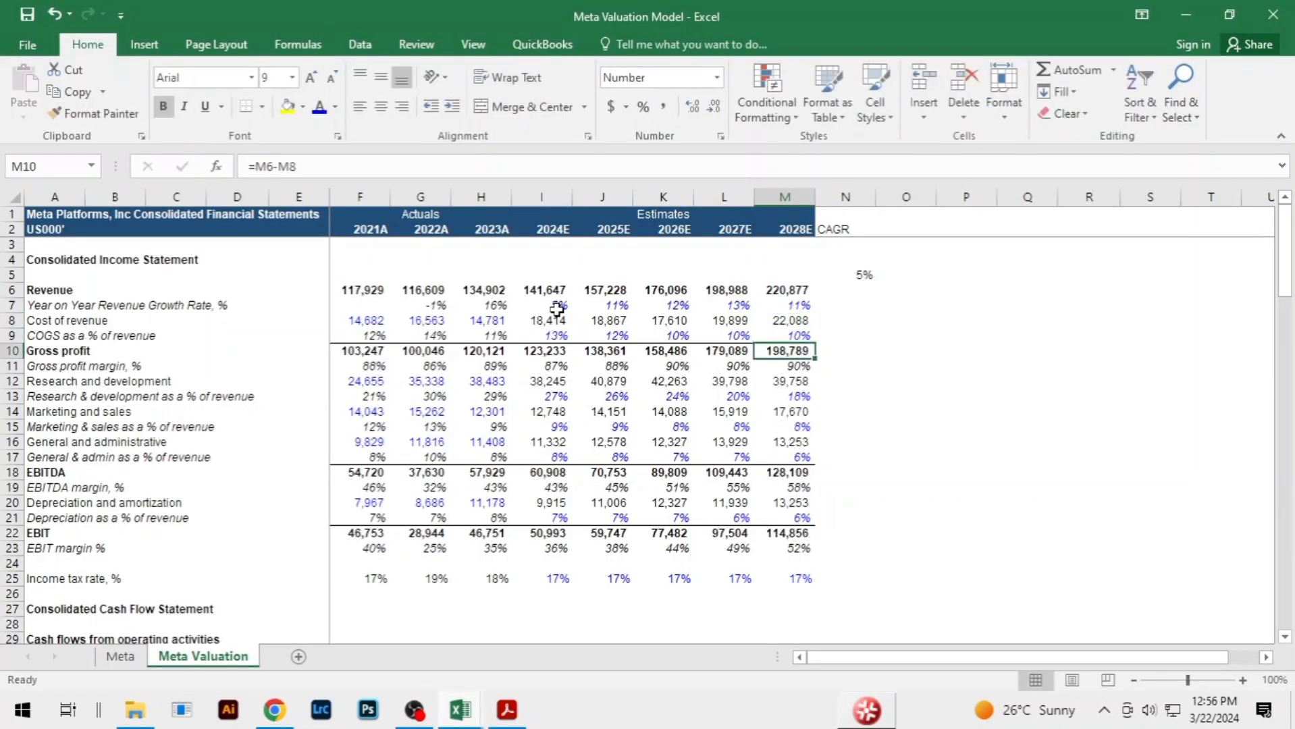
{"action": "key", "text": "Left"}
{"action": "key", "text": "Left"}
{"action": "key", "text": "Left"}
{"action": "key", "text": "Left"}
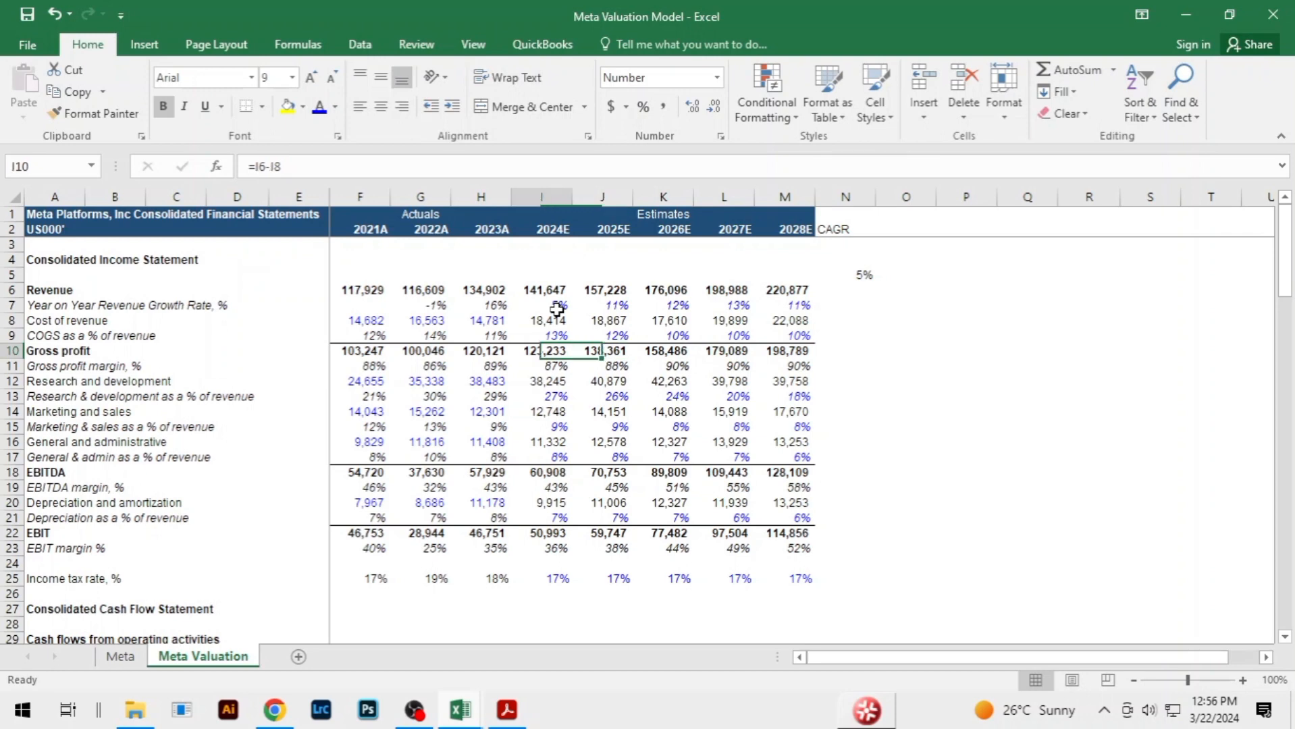
{"action": "key", "text": "alt+Tab"}
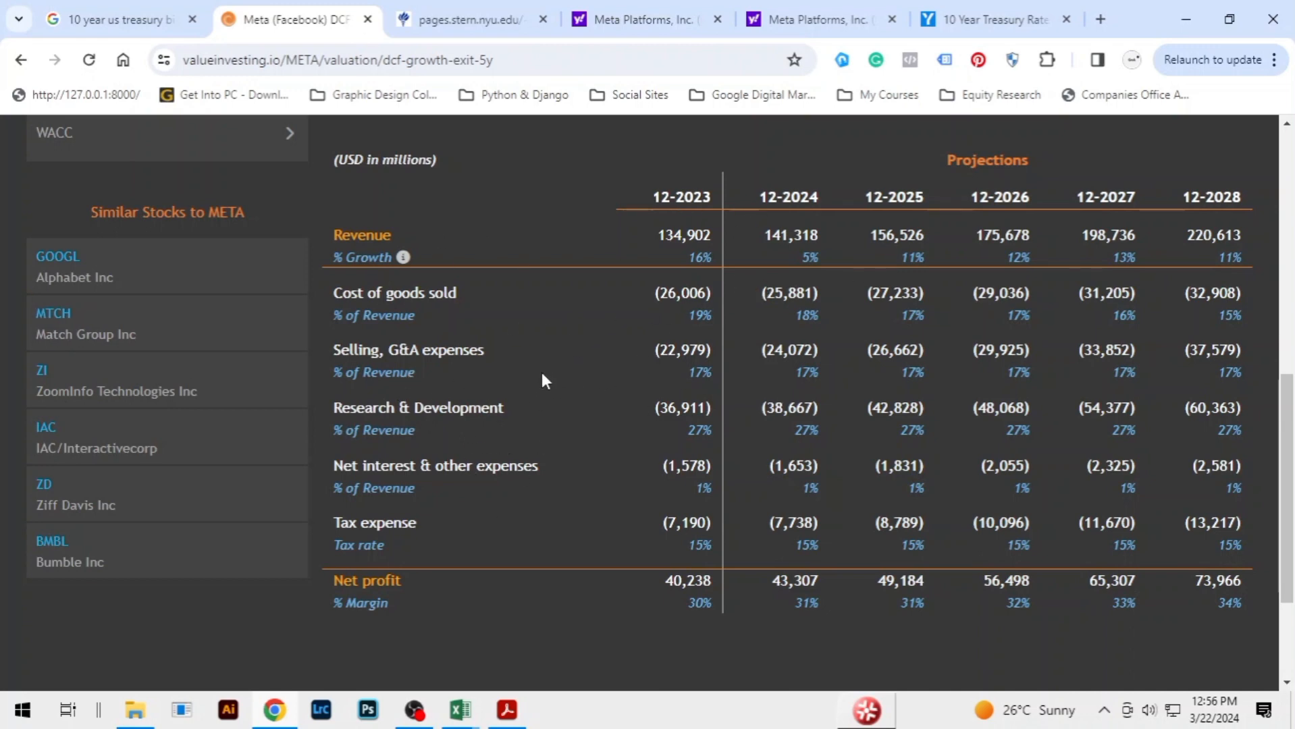
{"action": "key", "text": "alt+Tab"}
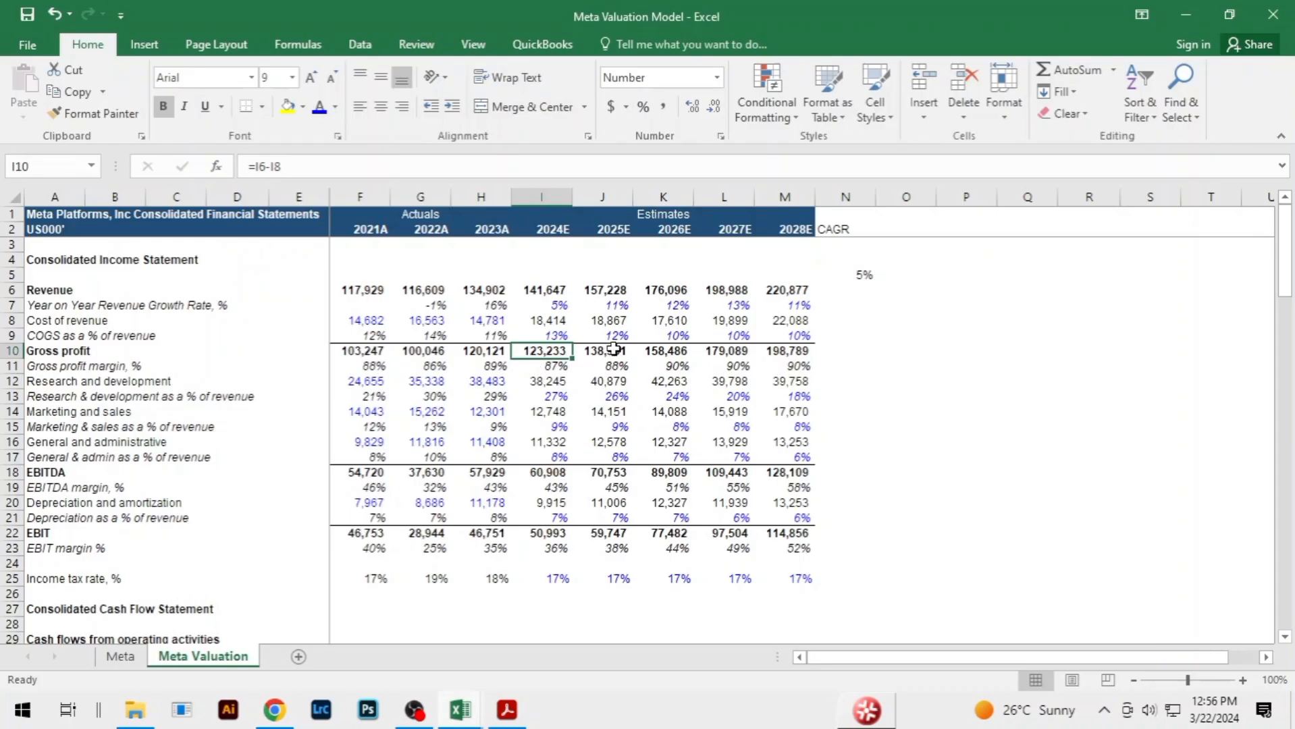
{"action": "key", "text": "alt+Tab"}
{"action": "key", "text": "alt+Tab"}
{"action": "key", "text": "alt+Tab"}
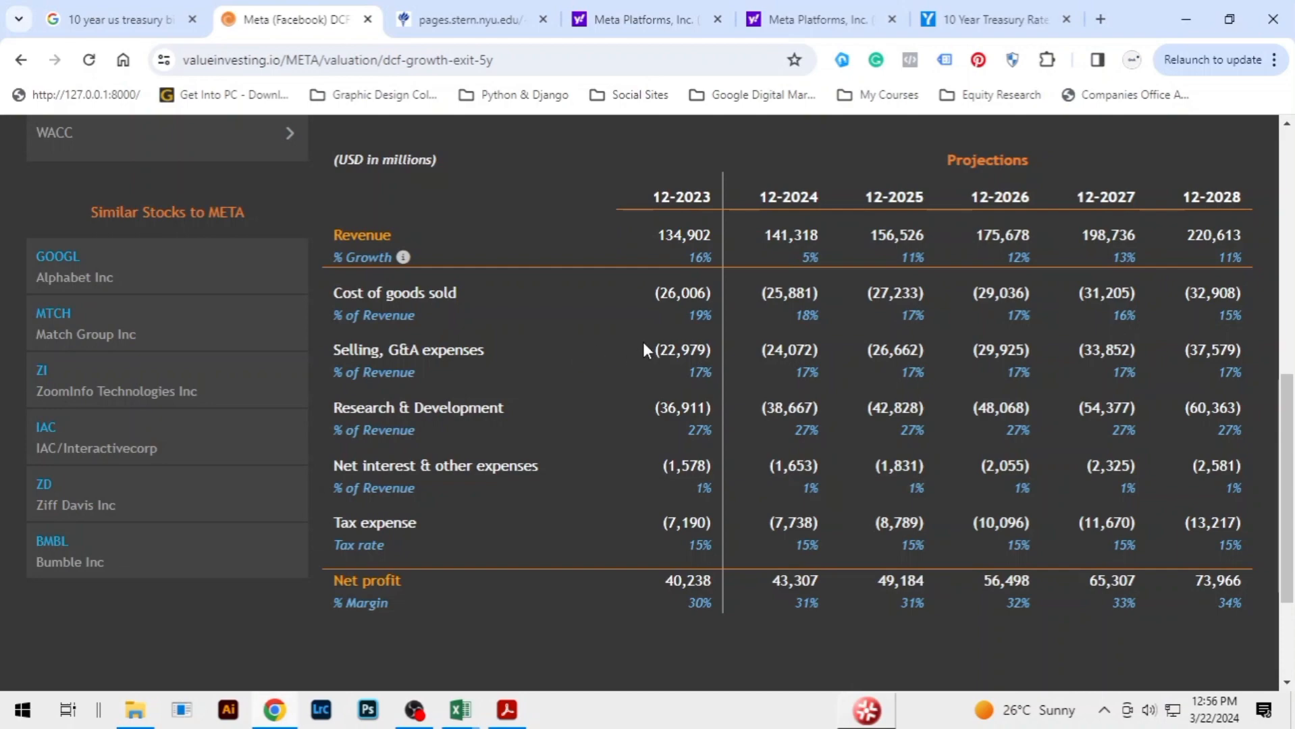
{"action": "key", "text": "alt+Tab"}
{"action": "key", "text": "alt+Tab"}
{"action": "key", "text": "alt+Tab"}
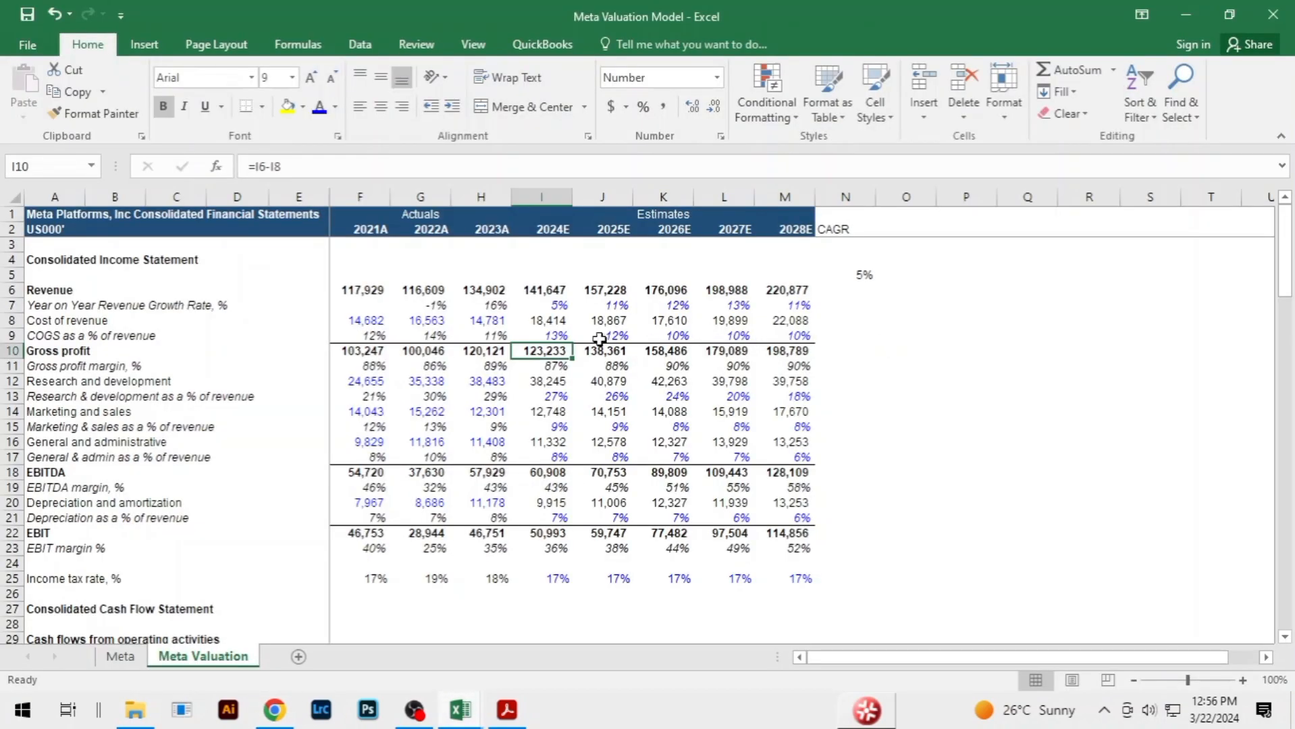
Check the website's R&D projections and copy the 2024E research and development rate of 27% across to 2025E and 2026E
{"action": "left_click", "coordinate": [646, 332]}
{"action": "left_click", "coordinate": [546, 393]}
{"action": "key", "text": "alt+Tab"}
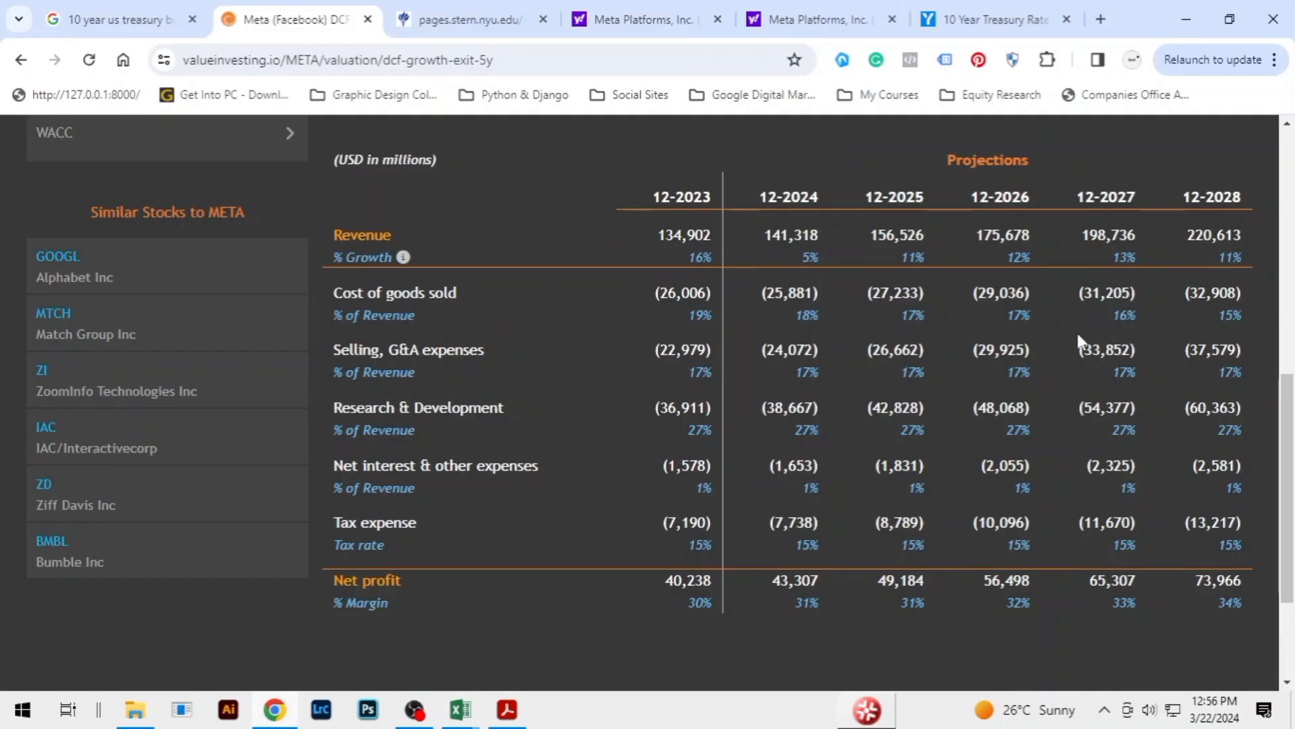
{"action": "key", "text": "alt+Tab"}
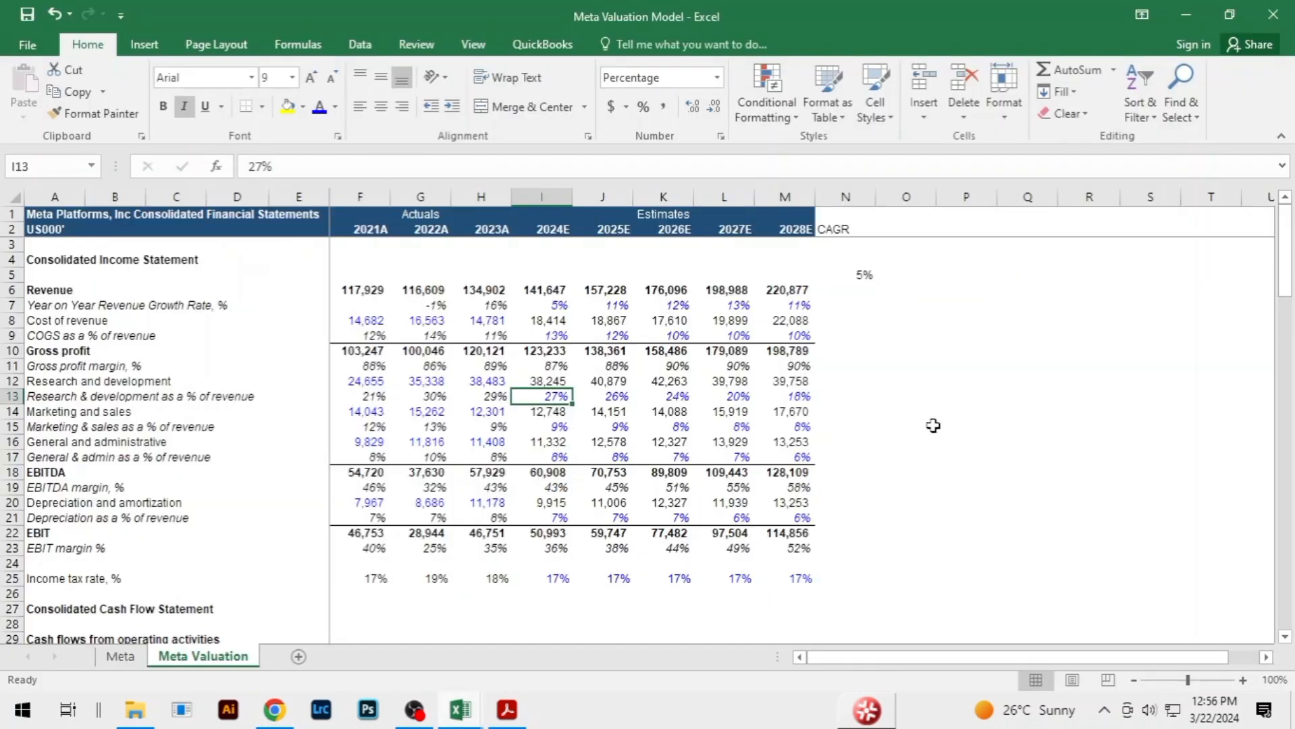
{"action": "key", "text": "shift+Right"}
{"action": "key", "text": "shift+Right"}
{"action": "key", "text": "shift+Right"}
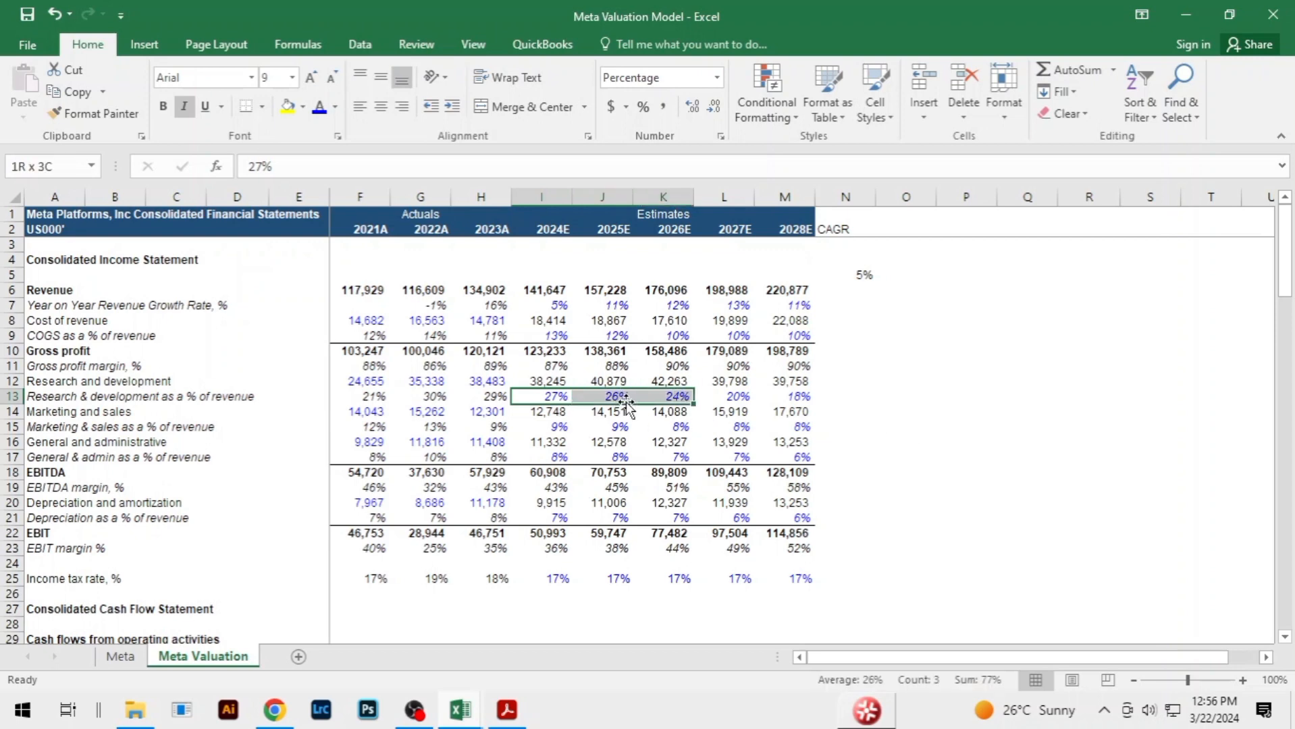
{"action": "key", "text": "shift+Left"}
{"action": "key", "text": "ctrl+r"}
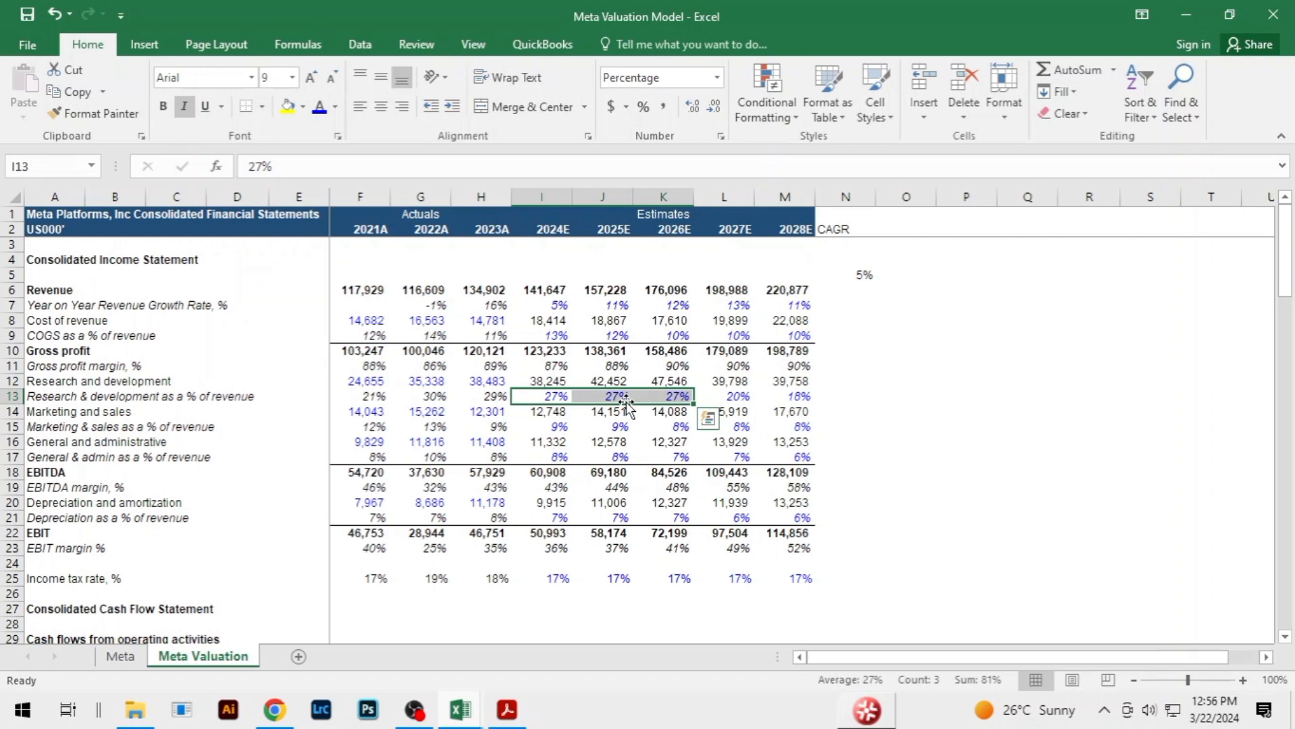
Set research and development as a percentage of revenue to 25% for 2027E and fill it across to 2028E
{"action": "key", "text": "Right"}
{"action": "key", "text": "Right"}
{"action": "key", "text": "Right"}
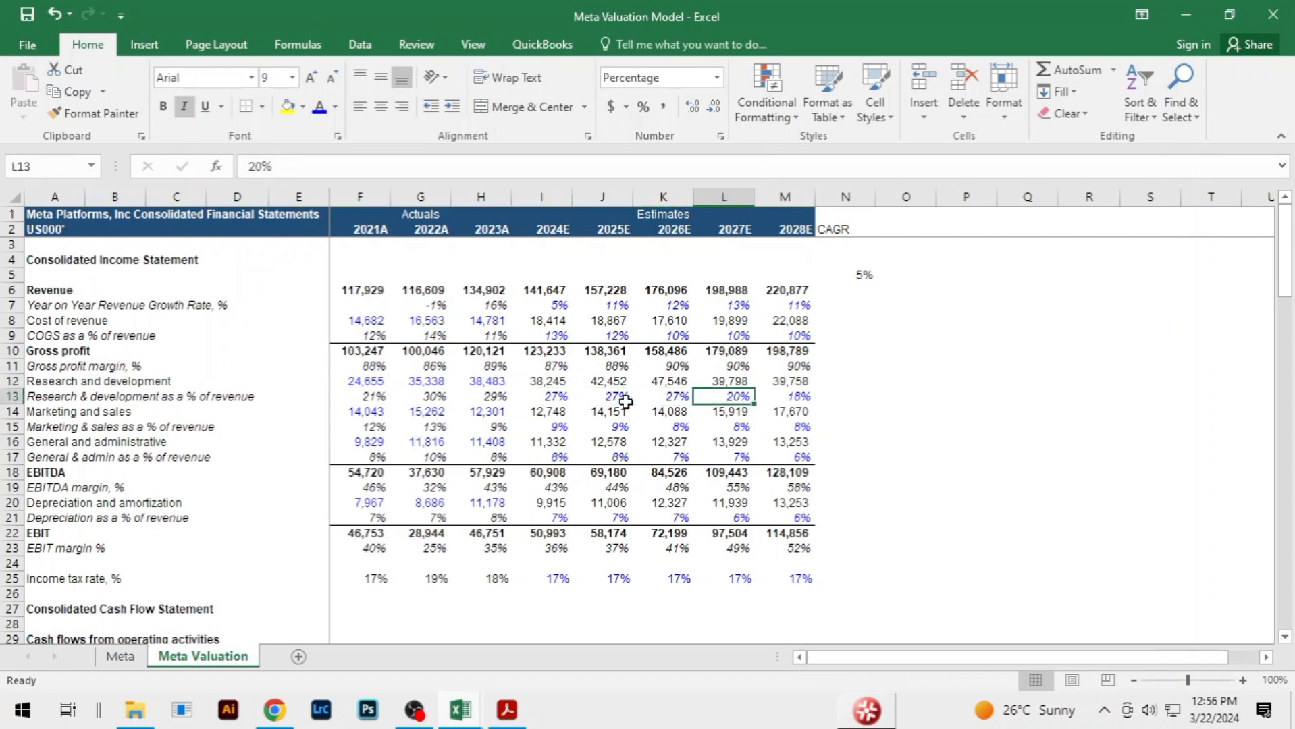
{"action": "type", "text": "25"}
{"action": "key", "text": "shift+Right"}
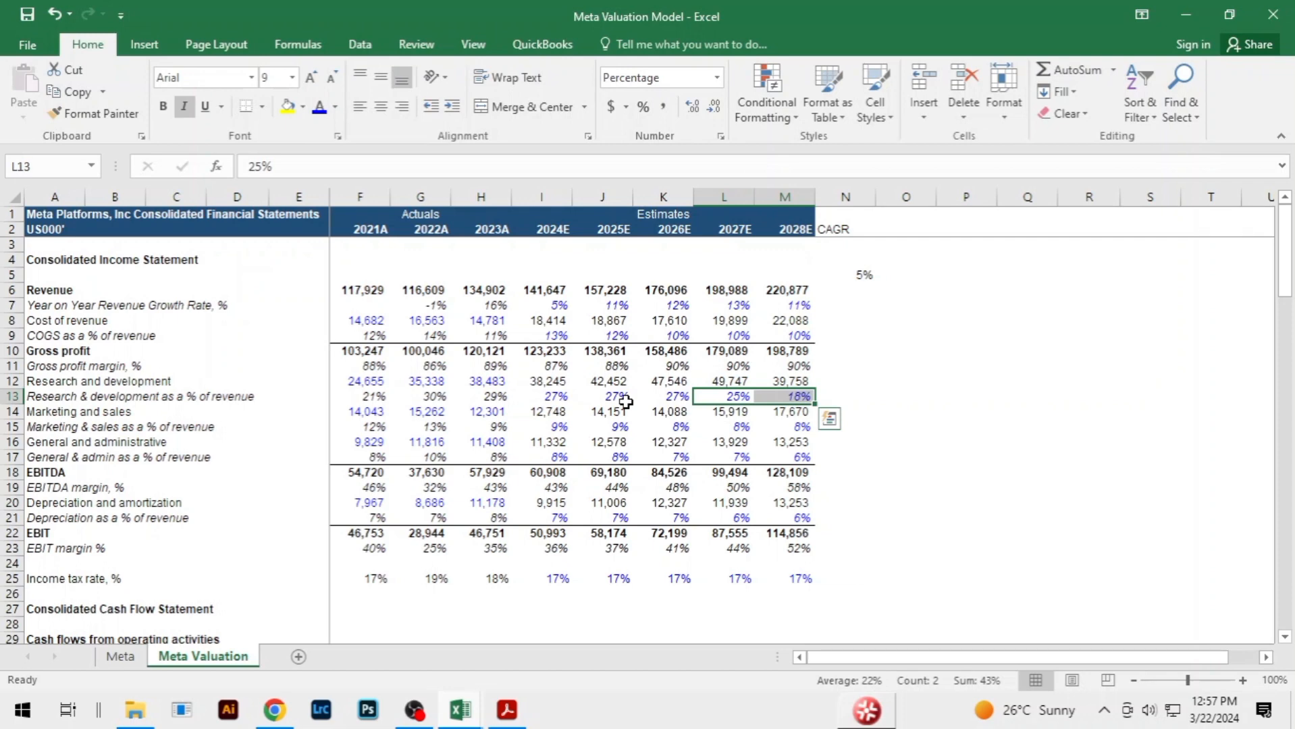
{"action": "key", "text": "ctrl+q"}
{"action": "left_click", "coordinate": [952, 382]}
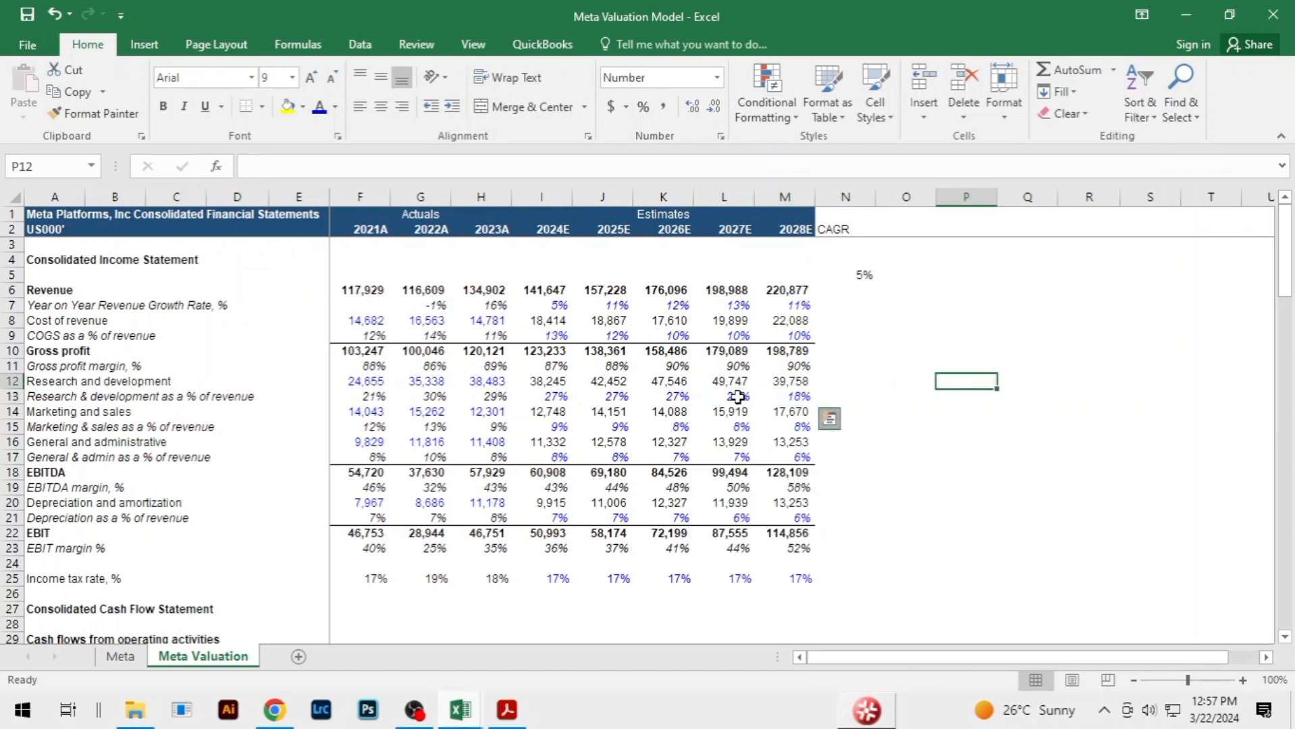
{"action": "left_click", "coordinate": [738, 397]}
{"action": "key", "text": "shift+Right"}
{"action": "key", "text": "ctrl+r"}
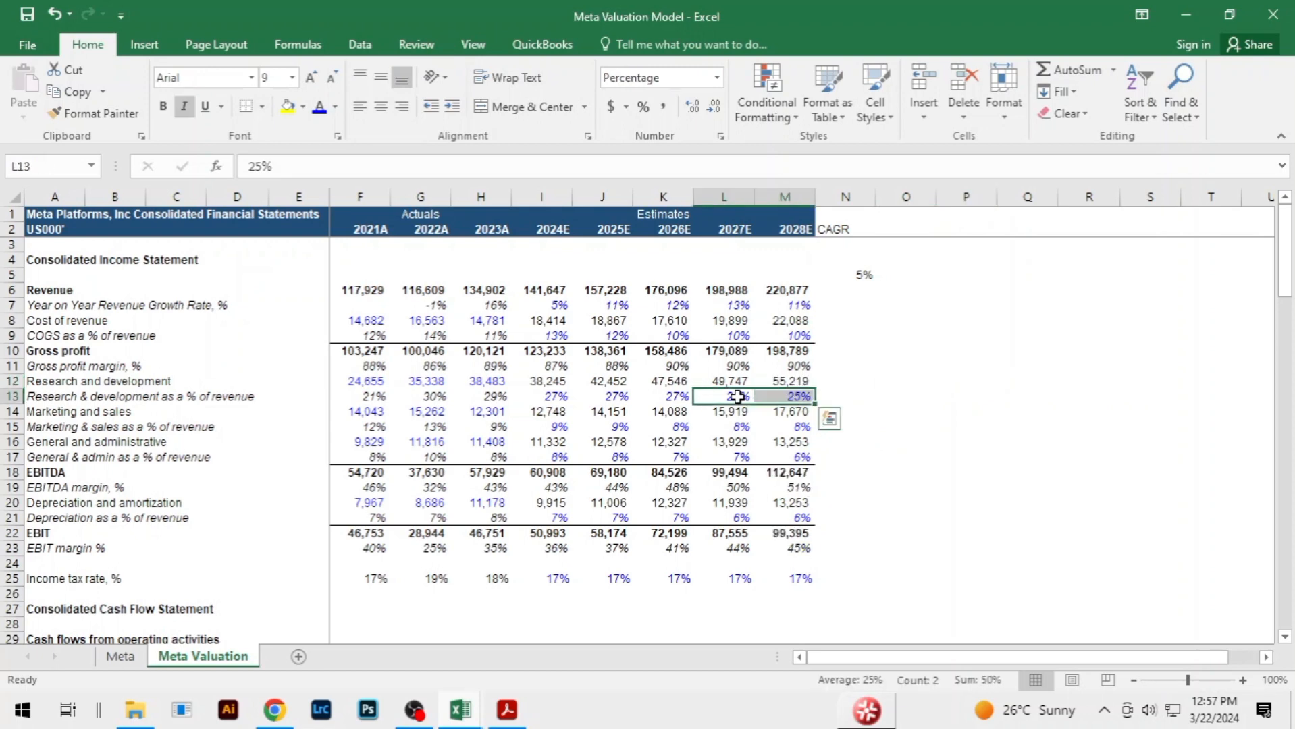
Compare the website's selling and G&A, tax and net profit projections with the updated income statement estimates
{"action": "left_click", "coordinate": [968, 413]}
{"action": "key", "text": "alt+Tab"}
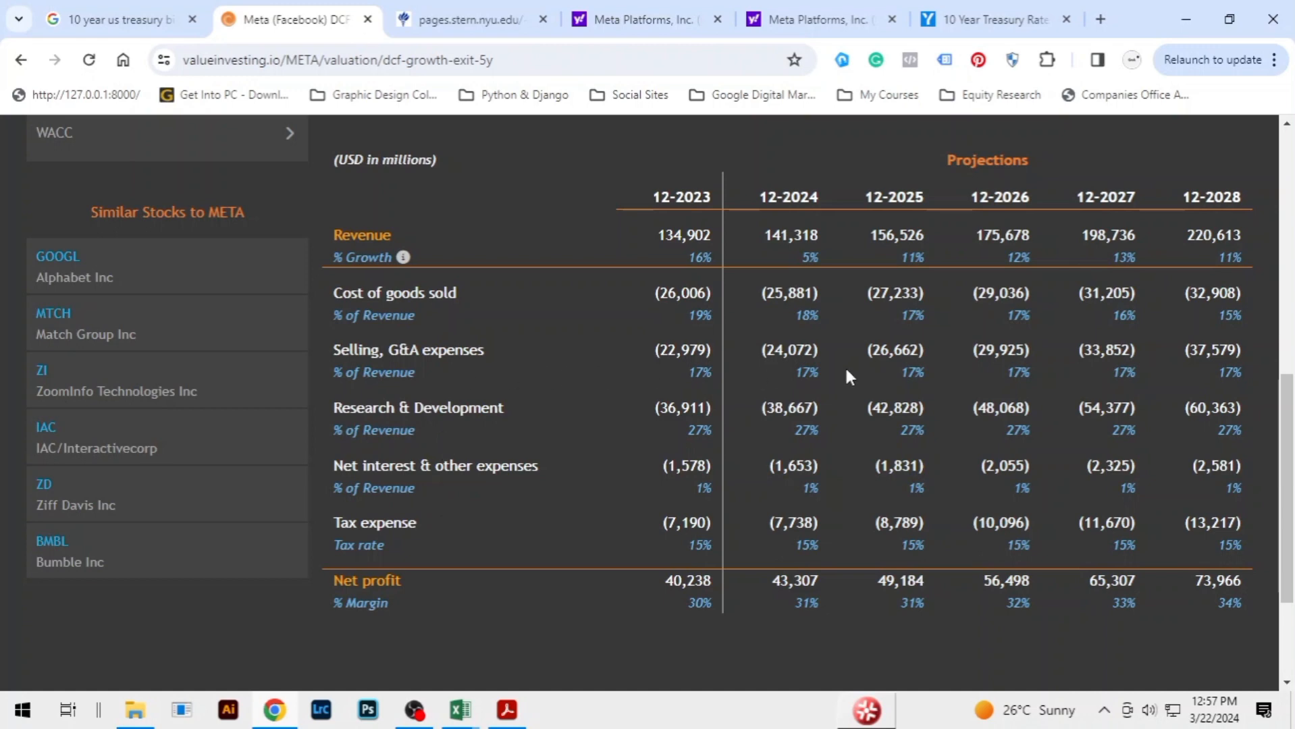
{"action": "key", "text": "alt+Tab"}
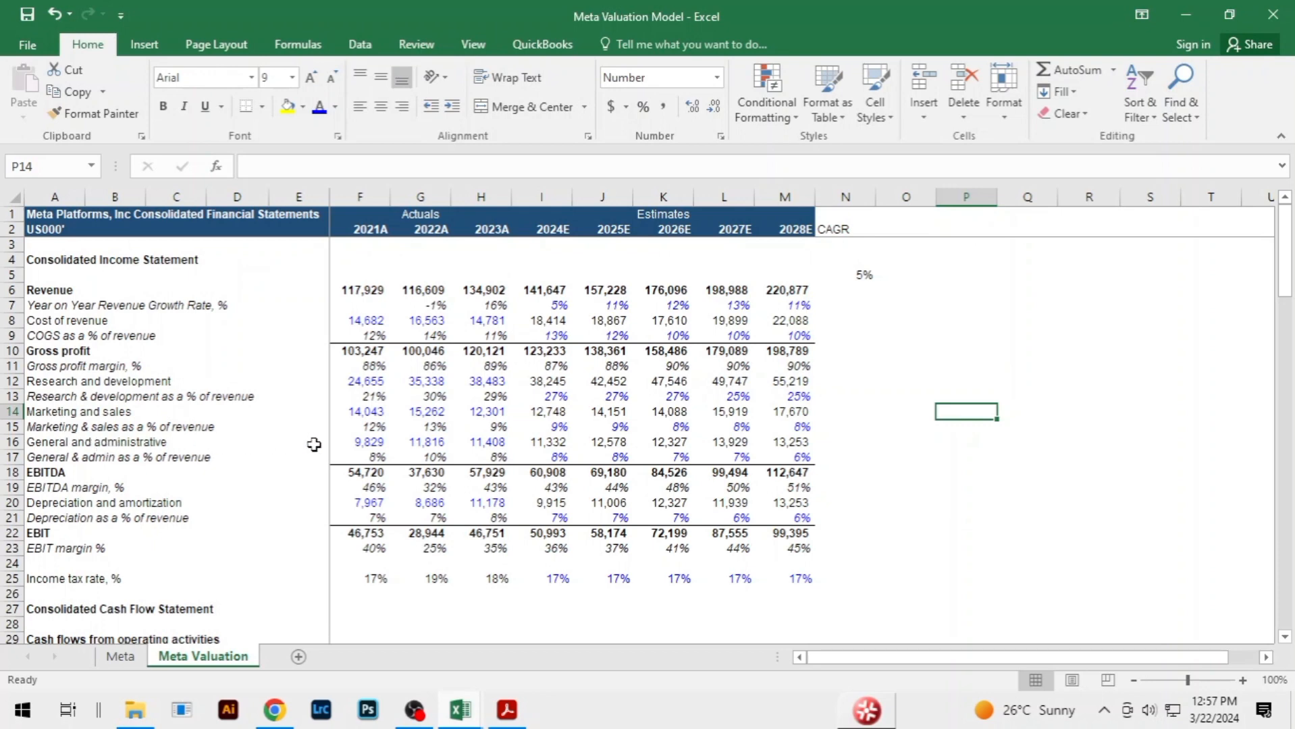
{"action": "key", "text": "alt+Tab"}
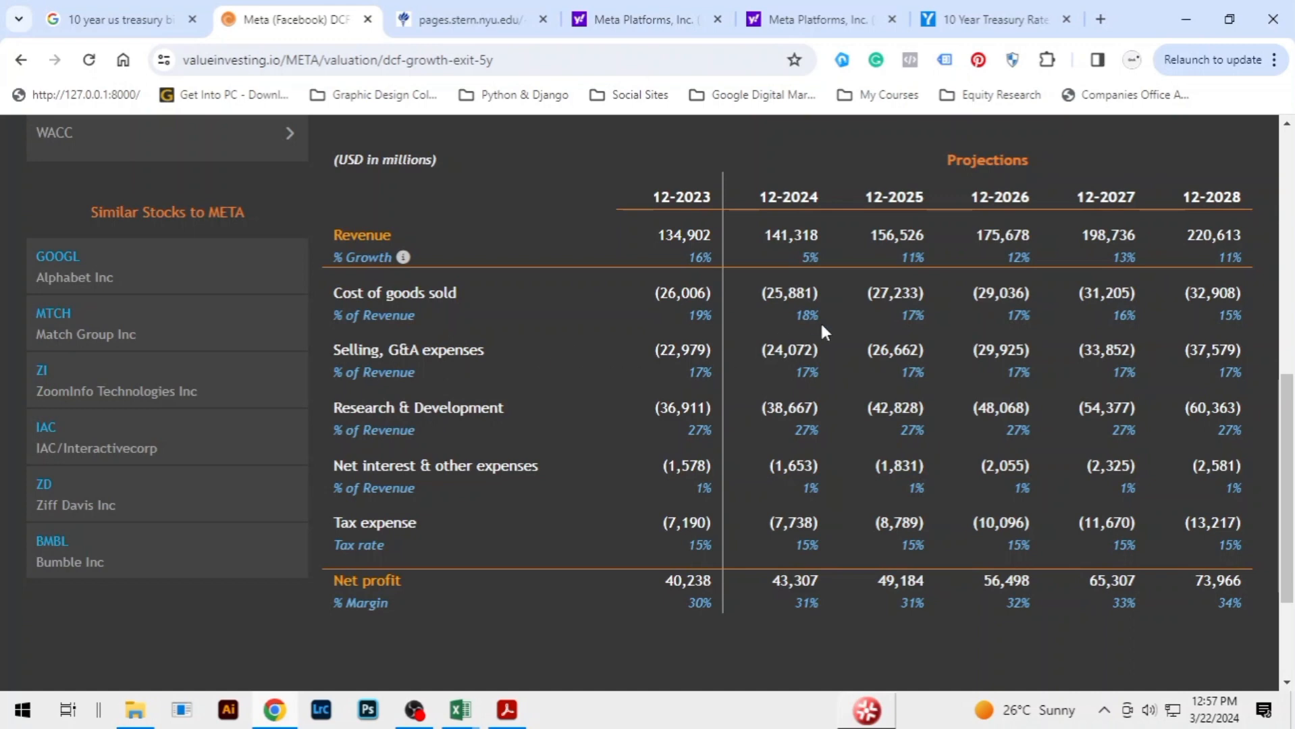
{"action": "key", "text": "alt+Tab"}
{"action": "left_click", "coordinate": [600, 608]}
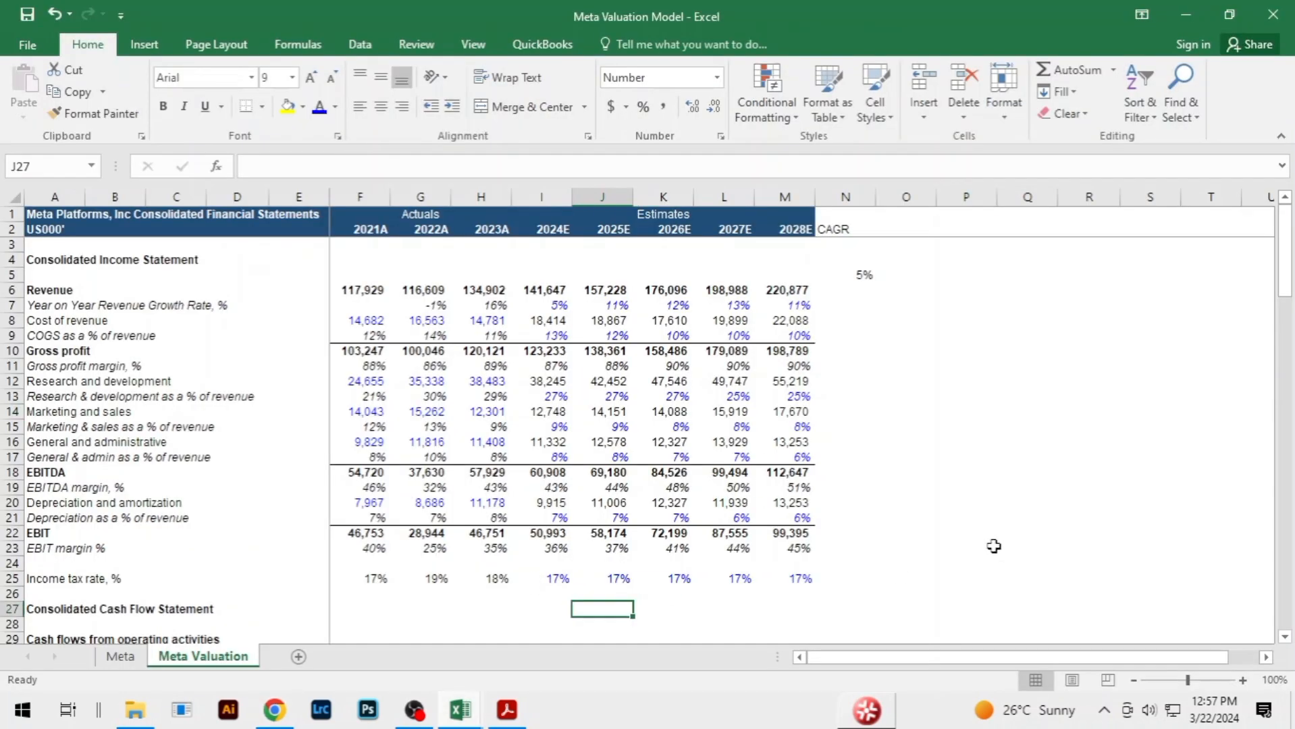
{"action": "left_click", "coordinate": [993, 545]}
{"action": "key", "text": "alt+Tab"}
{"action": "scroll", "coordinate": [702, 445], "scroll_direction": "down", "scroll_amount": 3}
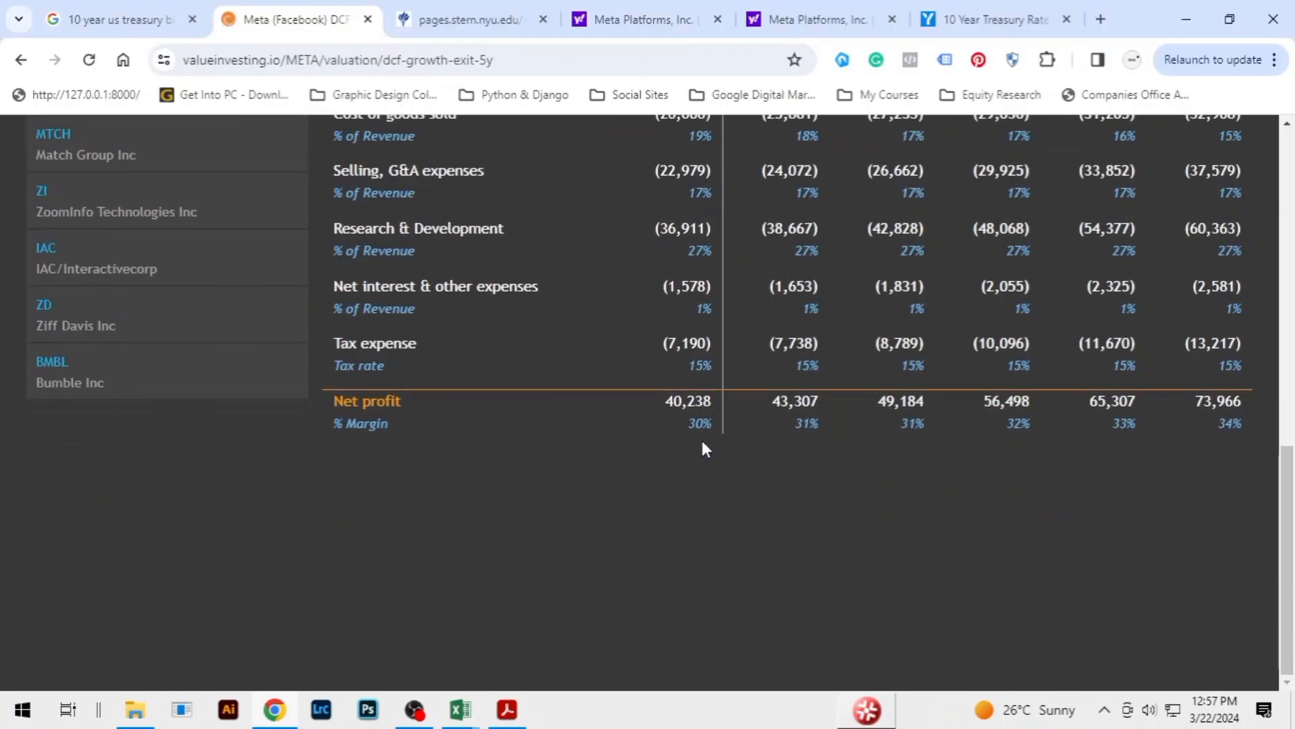
{"action": "scroll", "coordinate": [702, 445], "scroll_direction": "up", "scroll_amount": 5}
{"action": "key", "text": "alt+Tab"}
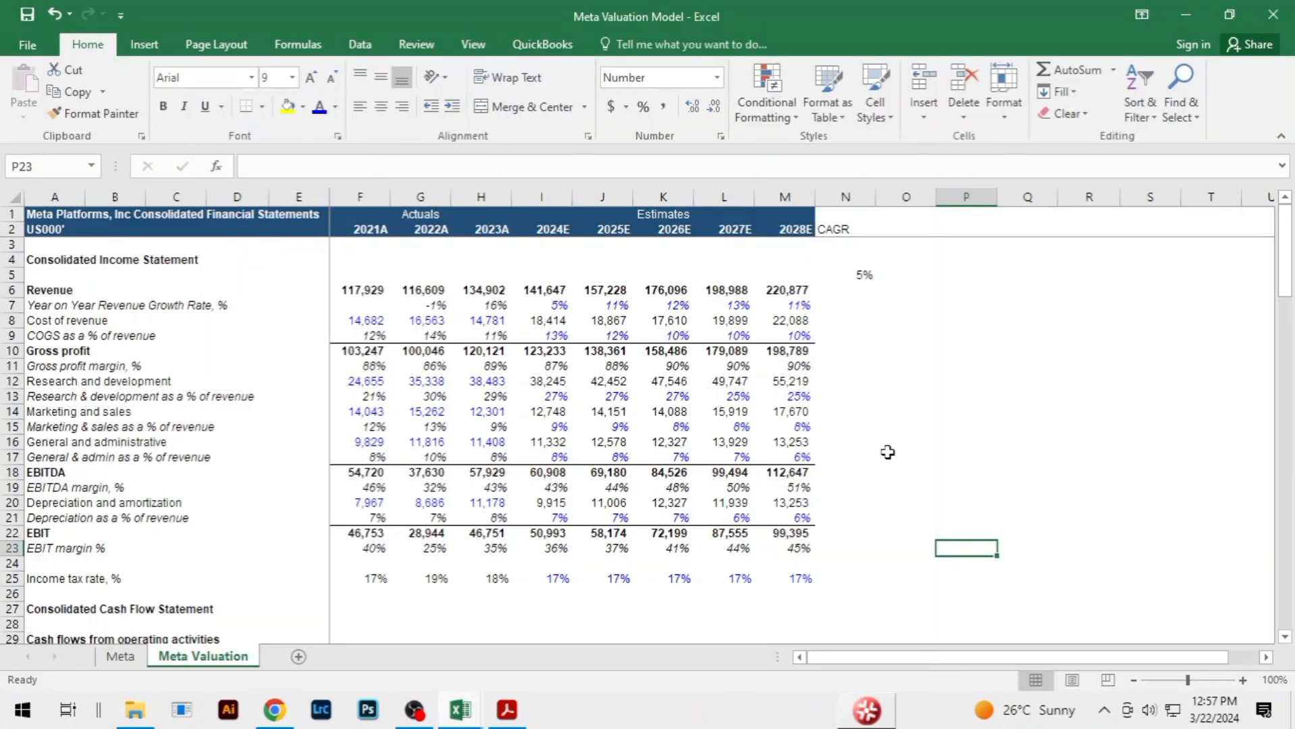
{"action": "left_click", "coordinate": [906, 471]}
{"action": "scroll", "coordinate": [907, 469], "scroll_direction": "down", "scroll_amount": 2}
{"action": "key", "text": "alt+Tab"}
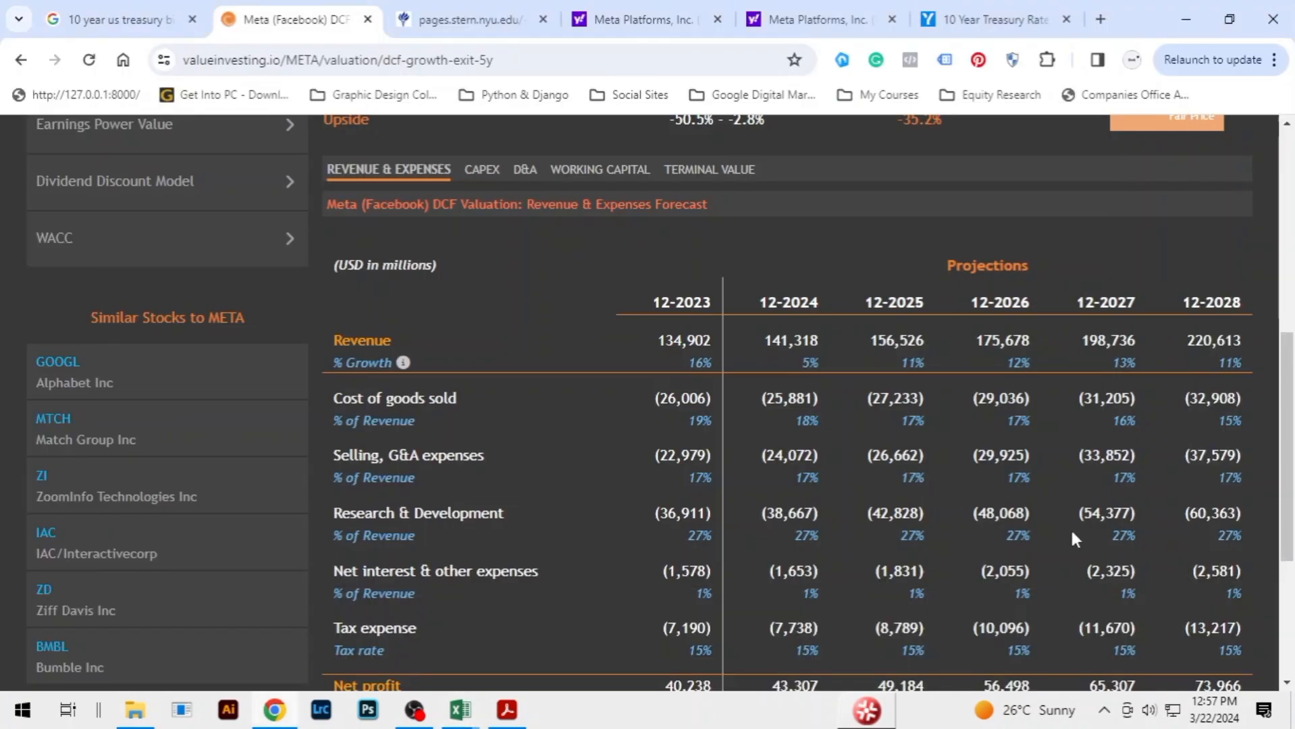
{"action": "scroll", "coordinate": [1077, 541], "scroll_direction": "down", "scroll_amount": 4}
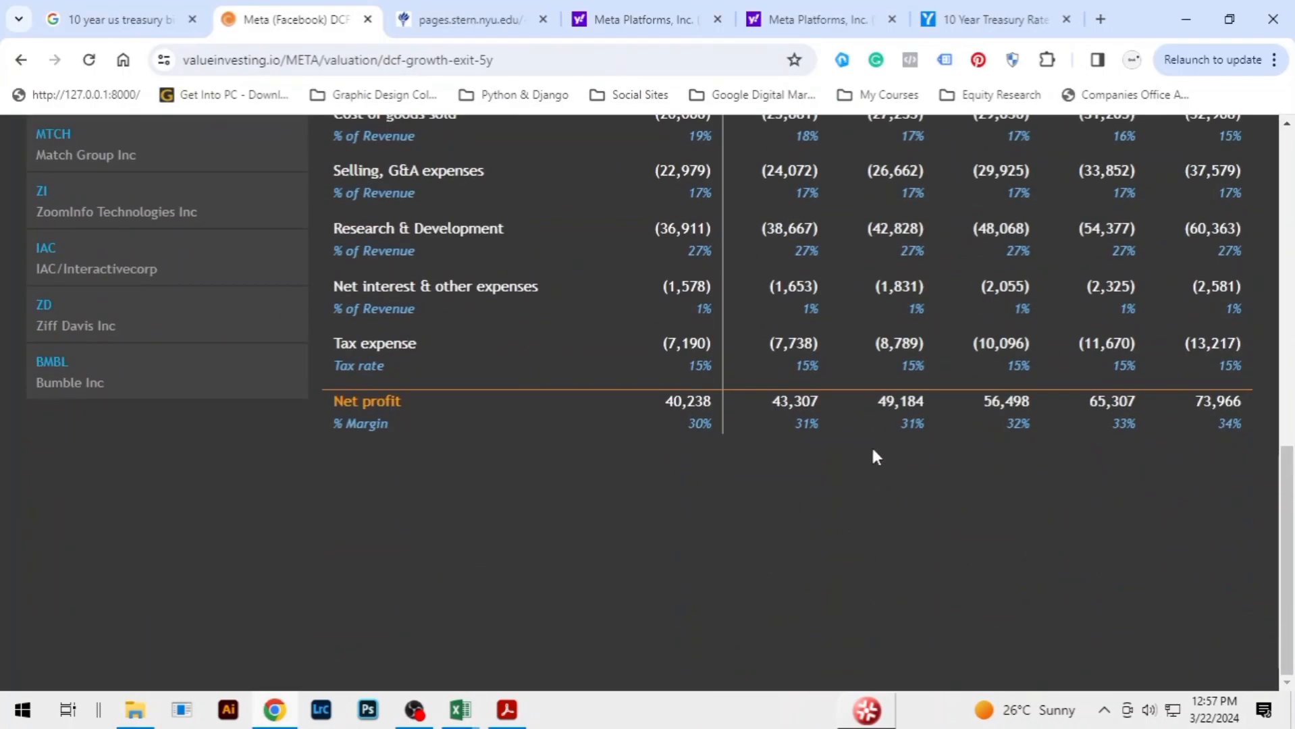
{"action": "key", "text": "alt+Tab"}
{"action": "left_click", "coordinate": [844, 503]}
{"action": "scroll", "coordinate": [930, 434], "scroll_direction": "up", "scroll_amount": 2}
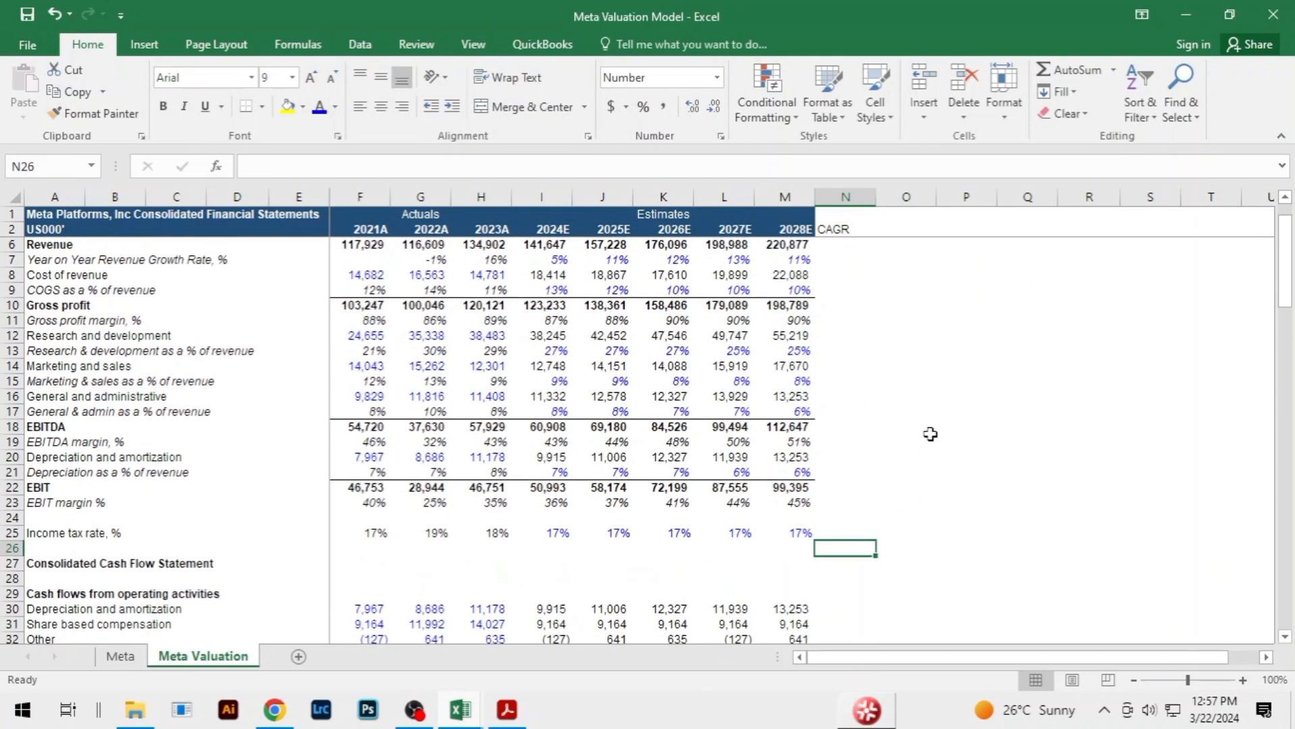
Fill the 2025E general and admin rate of 8% across 2026E to 2028E
{"action": "left_click", "coordinate": [625, 456]}
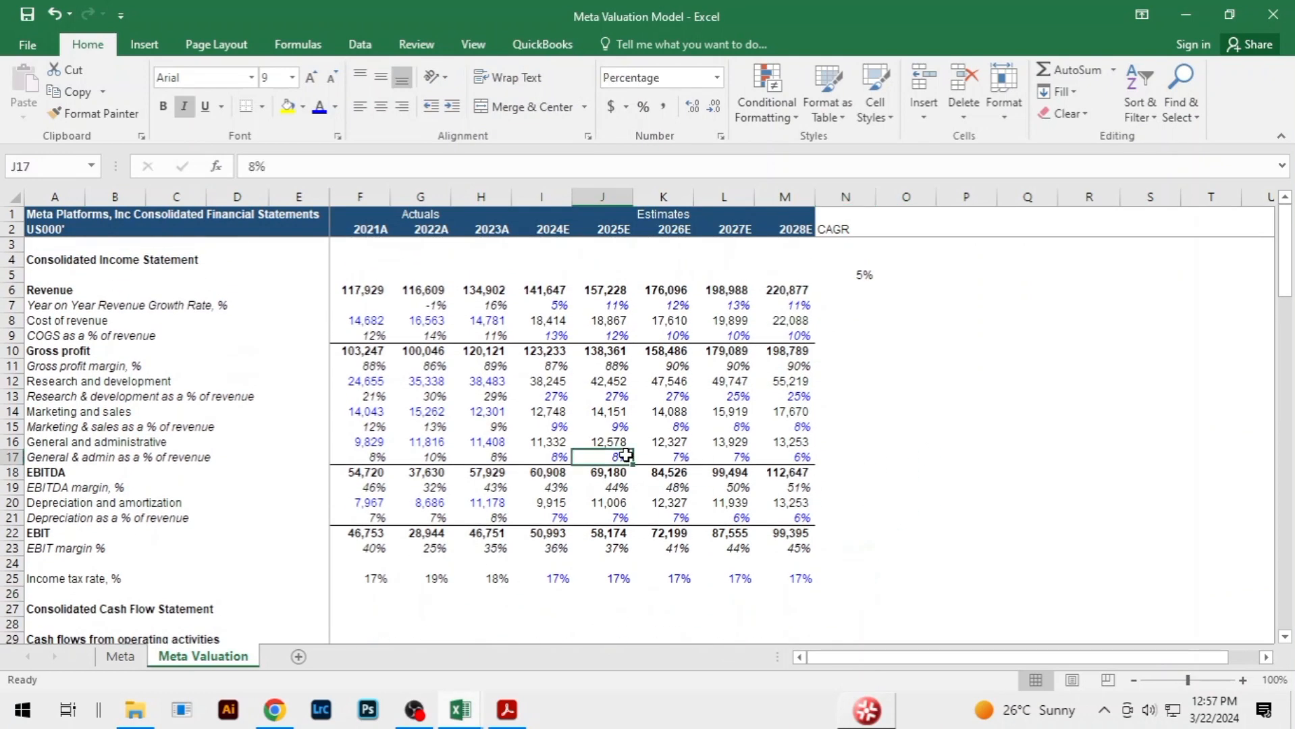
{"action": "key", "text": "shift+Right"}
{"action": "key", "text": "shift+Right"}
{"action": "key", "text": "shift+Right"}
{"action": "key", "text": "ctrl+r"}
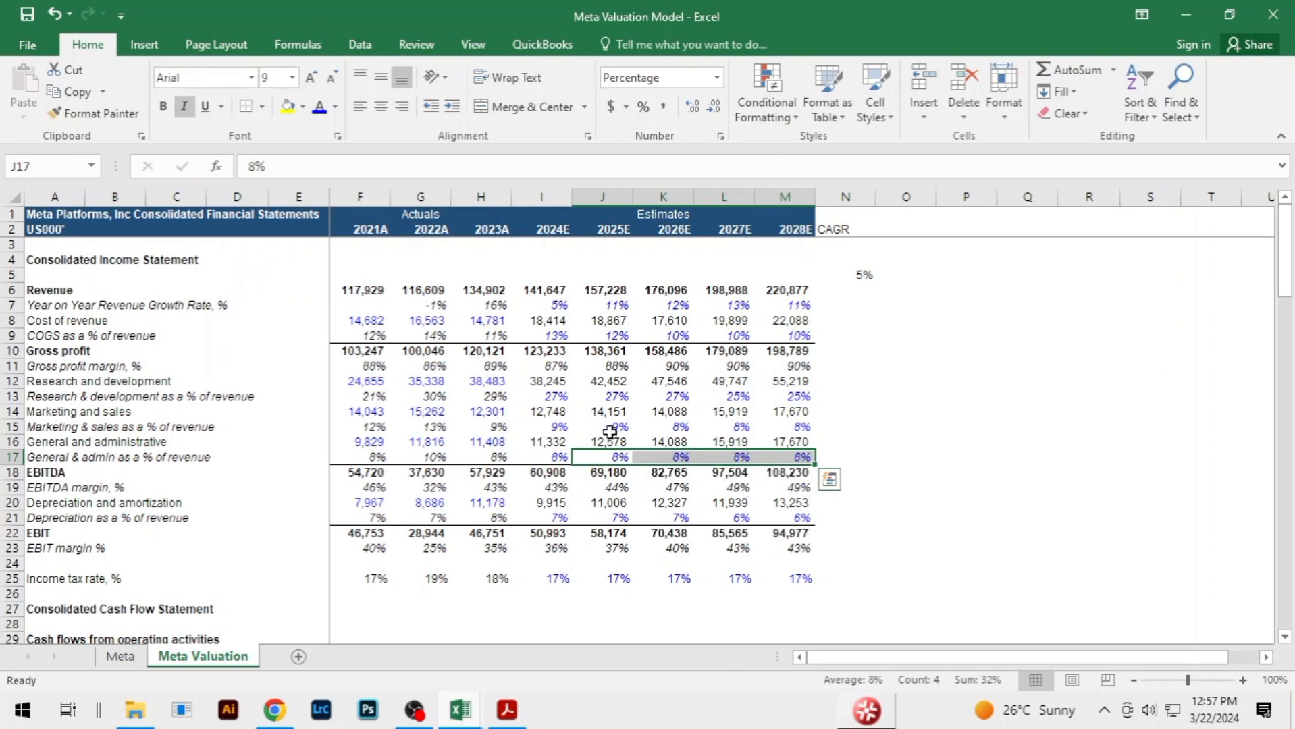
Fill the 2025E marketing and sales rate of 9% across 2026E and 2027E
{"action": "left_click", "coordinate": [678, 426]}
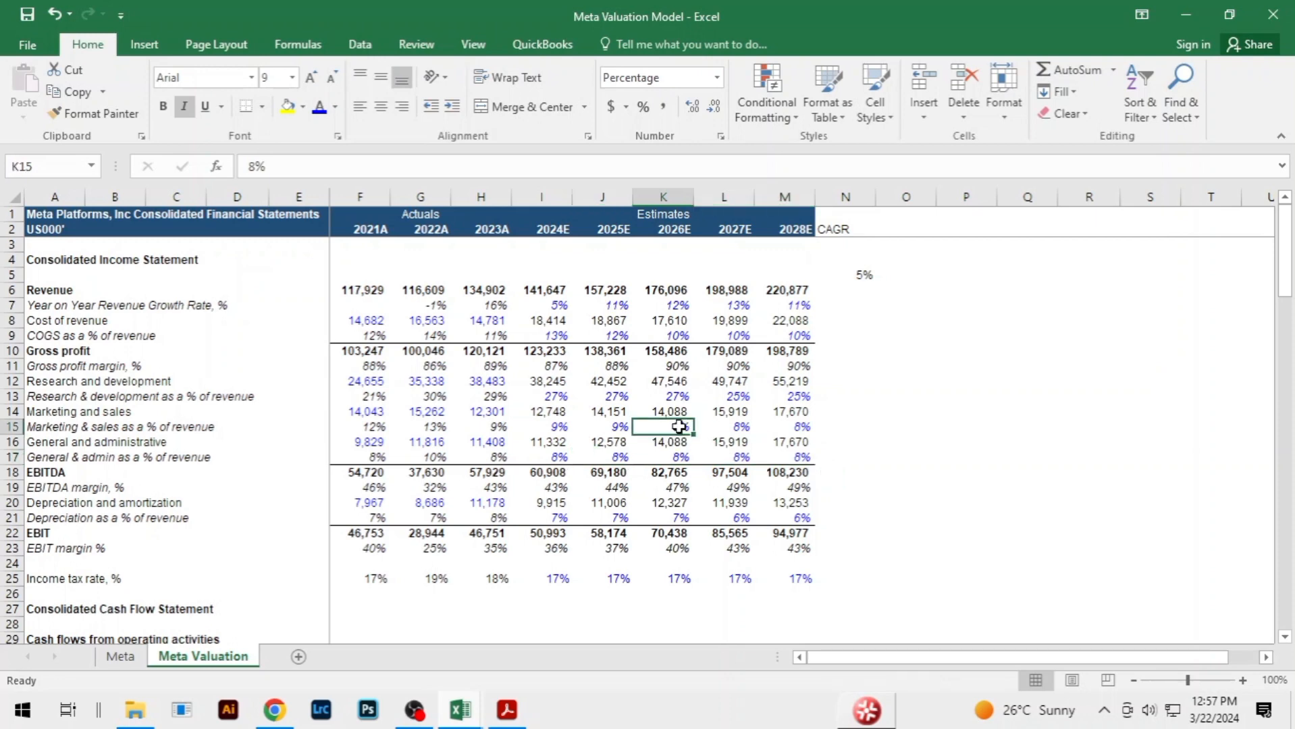
{"action": "key", "text": "Left"}
{"action": "key", "text": "shift+Right"}
{"action": "key", "text": "shift+Right"}
{"action": "key", "text": "ctrl+r"}
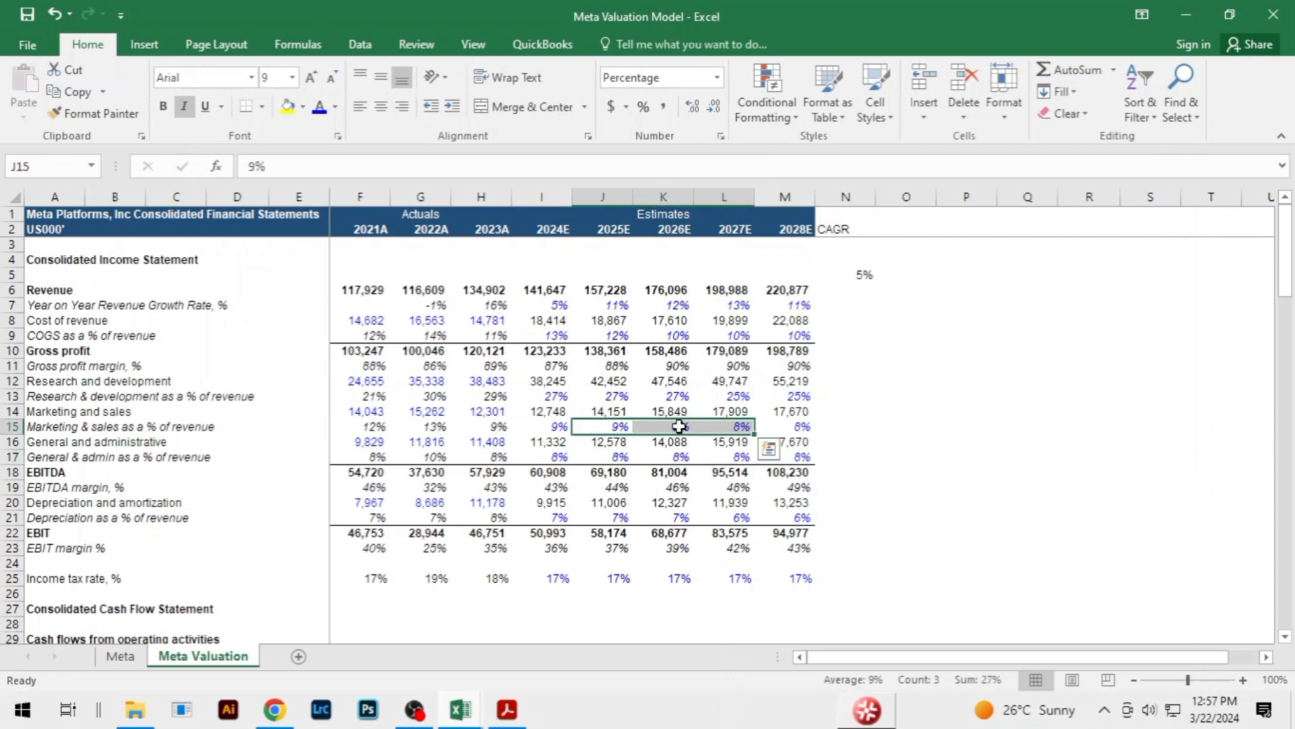
Fill the 2024E COGS rate of 13% across 2025E and 2026E
{"action": "left_click", "coordinate": [964, 514]}
{"action": "left_click", "coordinate": [881, 472]}
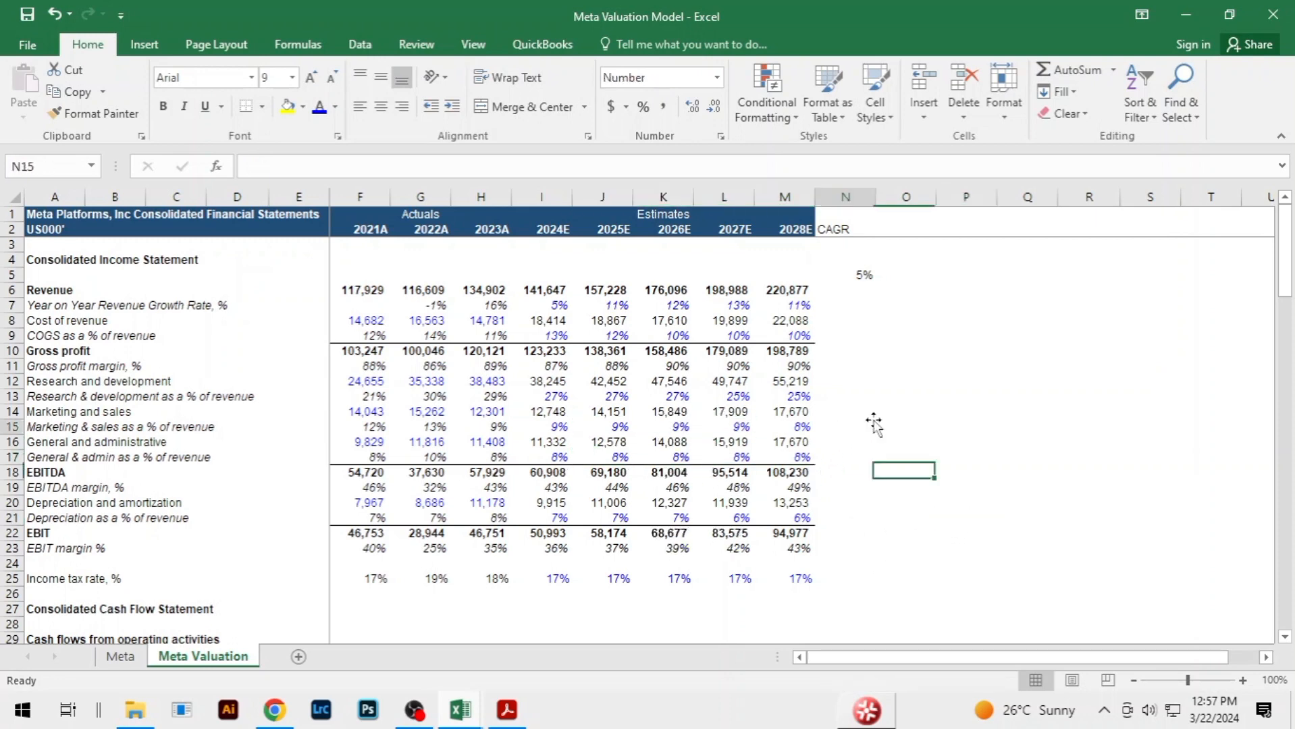
{"action": "left_click", "coordinate": [871, 427]}
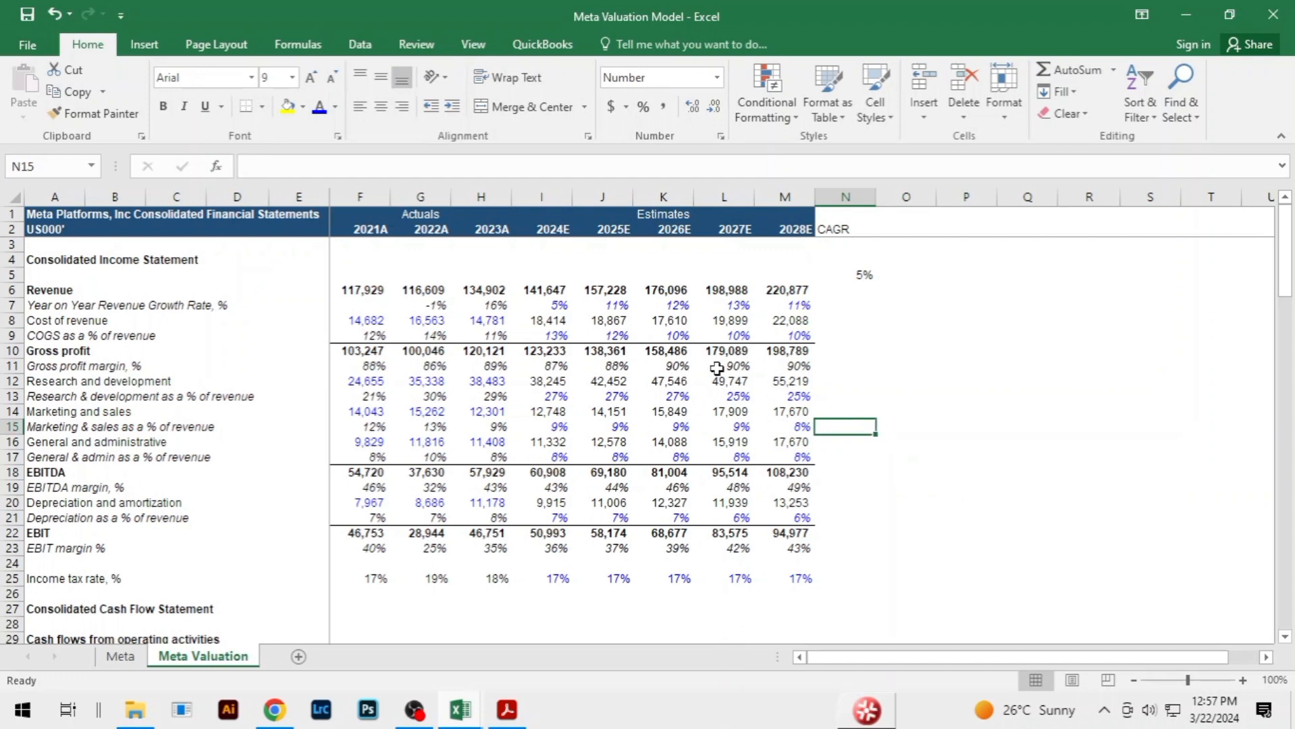
{"action": "left_click", "coordinate": [562, 338]}
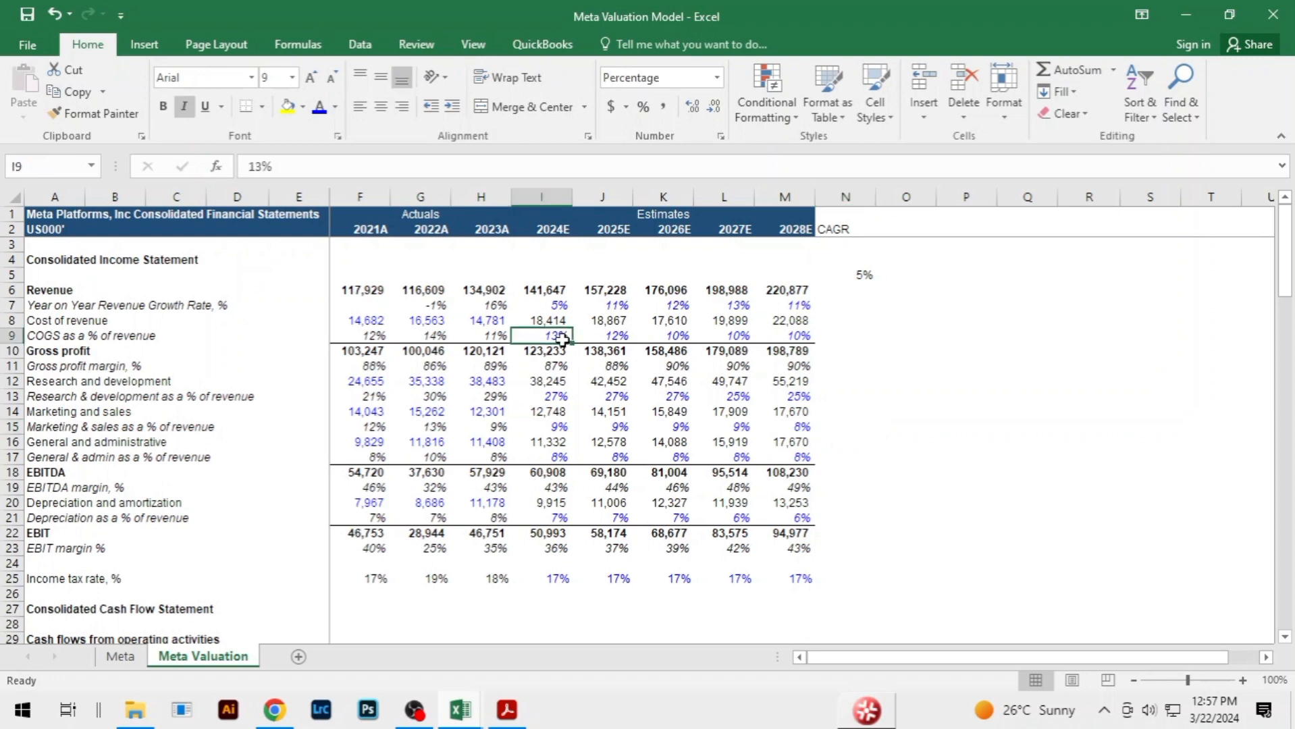
{"action": "left_click_drag", "start_coordinate": [573, 343], "coordinate": [689, 338]}
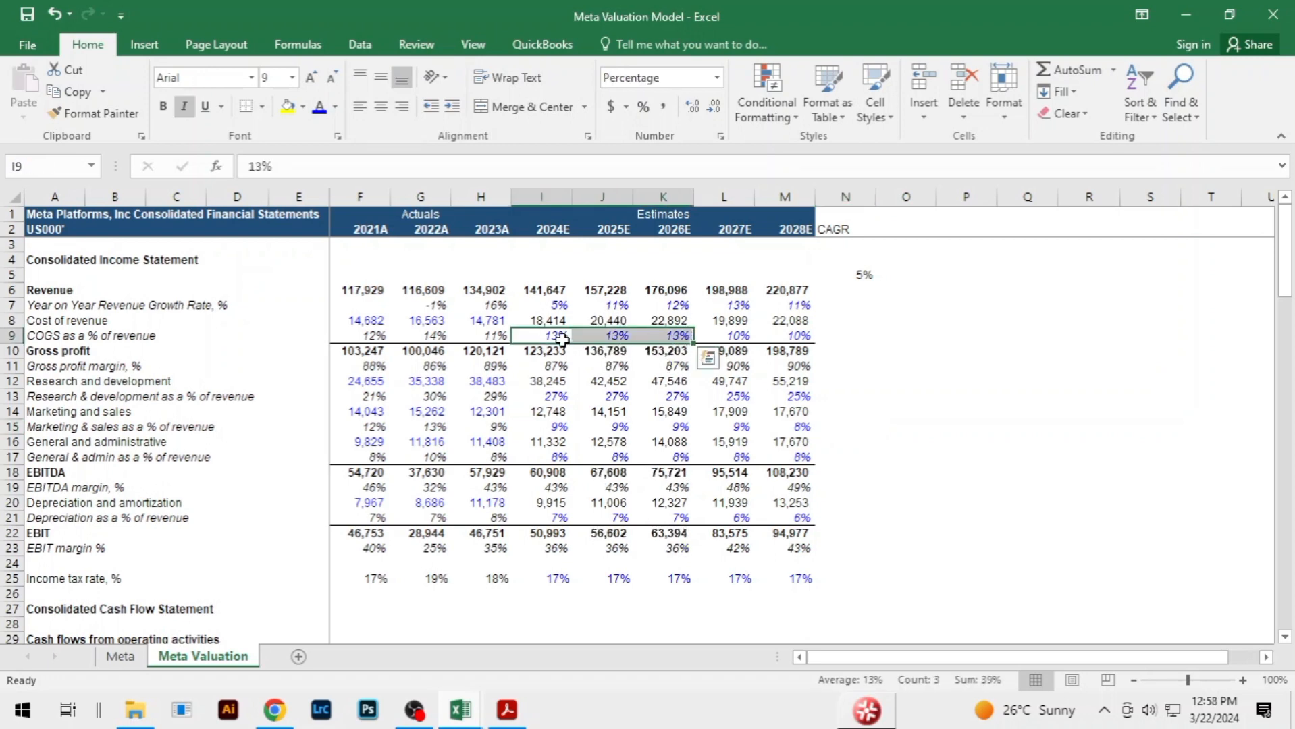
Set COGS as a percentage of revenue to 11% for 2027E and fill it across to 2028E
{"action": "key", "text": "Right"}
{"action": "key", "text": "Right"}
{"action": "key", "text": "Right"}
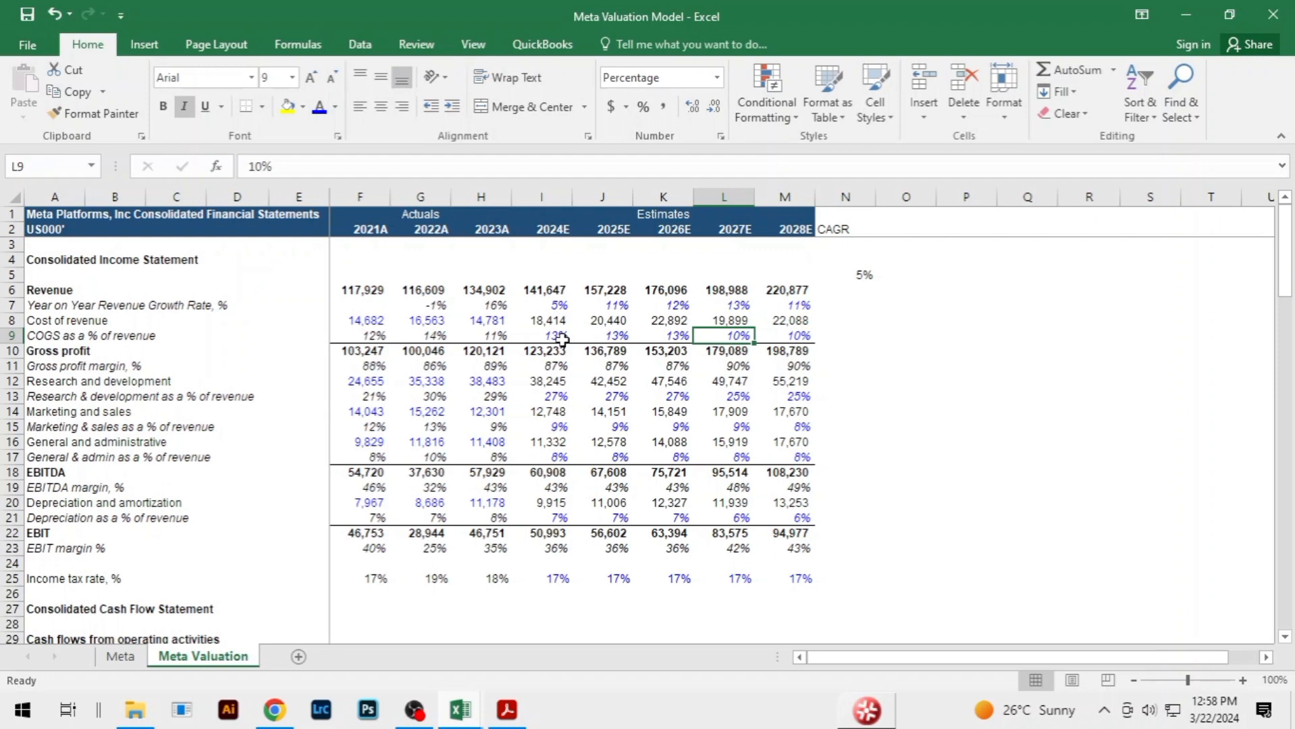
{"action": "type", "text": "11"}
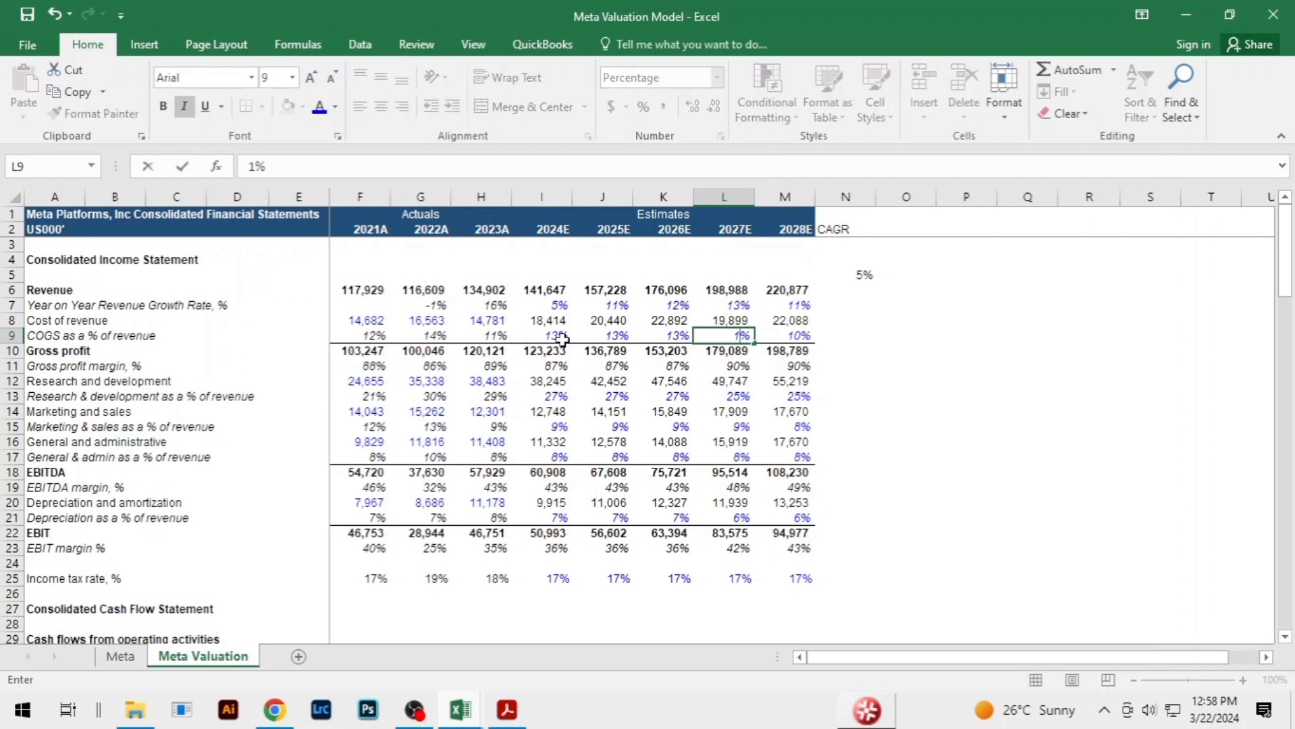
{"action": "key", "text": "Return"}
{"action": "key", "text": "Up"}
{"action": "key", "text": "shift+Right"}
{"action": "key", "text": "ctrl+r"}
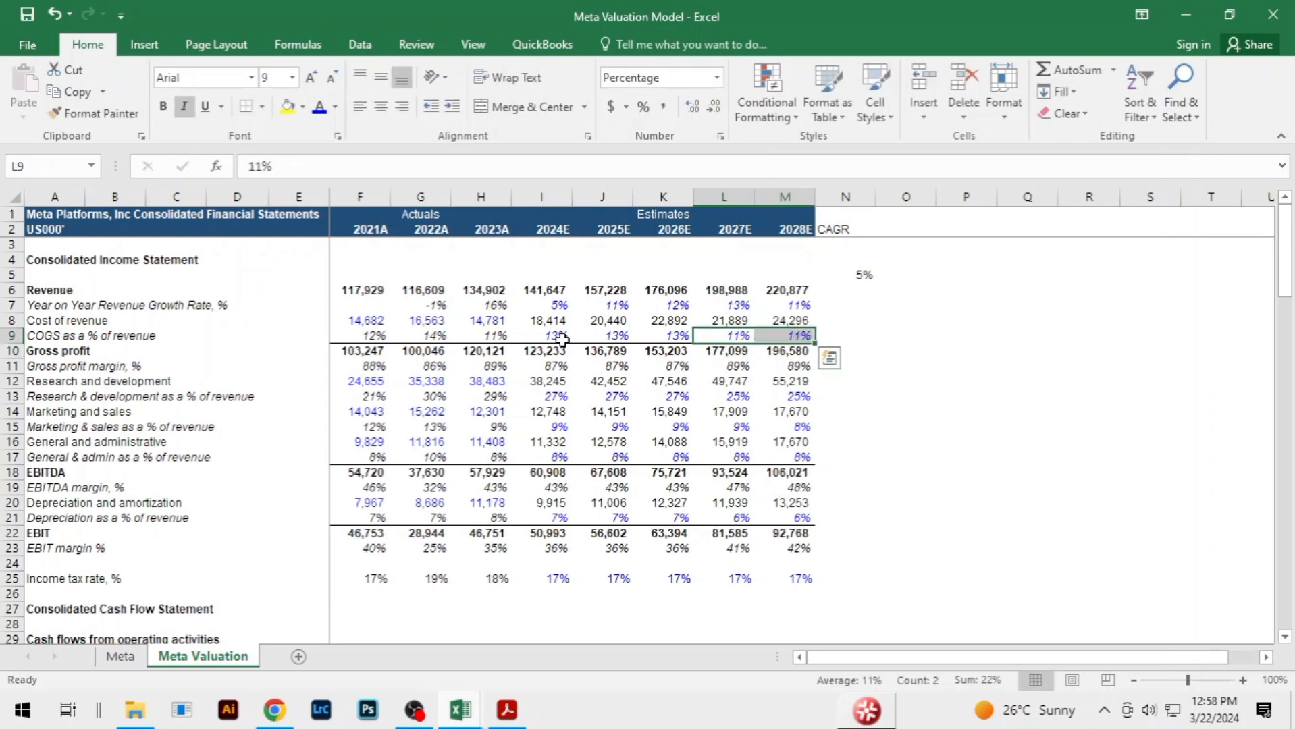
{"action": "left_click", "coordinate": [966, 336]}
{"action": "left_click", "coordinate": [884, 322]}
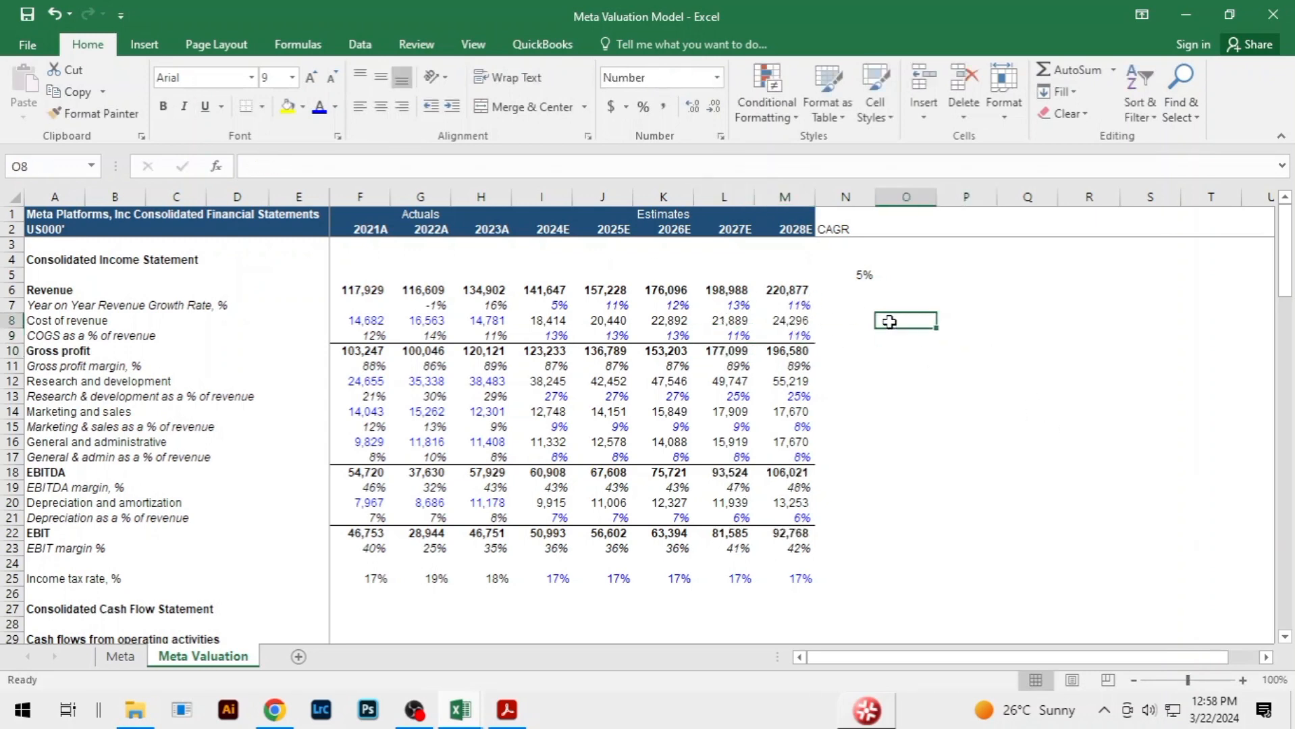
{"action": "left_click", "coordinate": [871, 305]}
{"action": "left_click", "coordinate": [904, 395]}
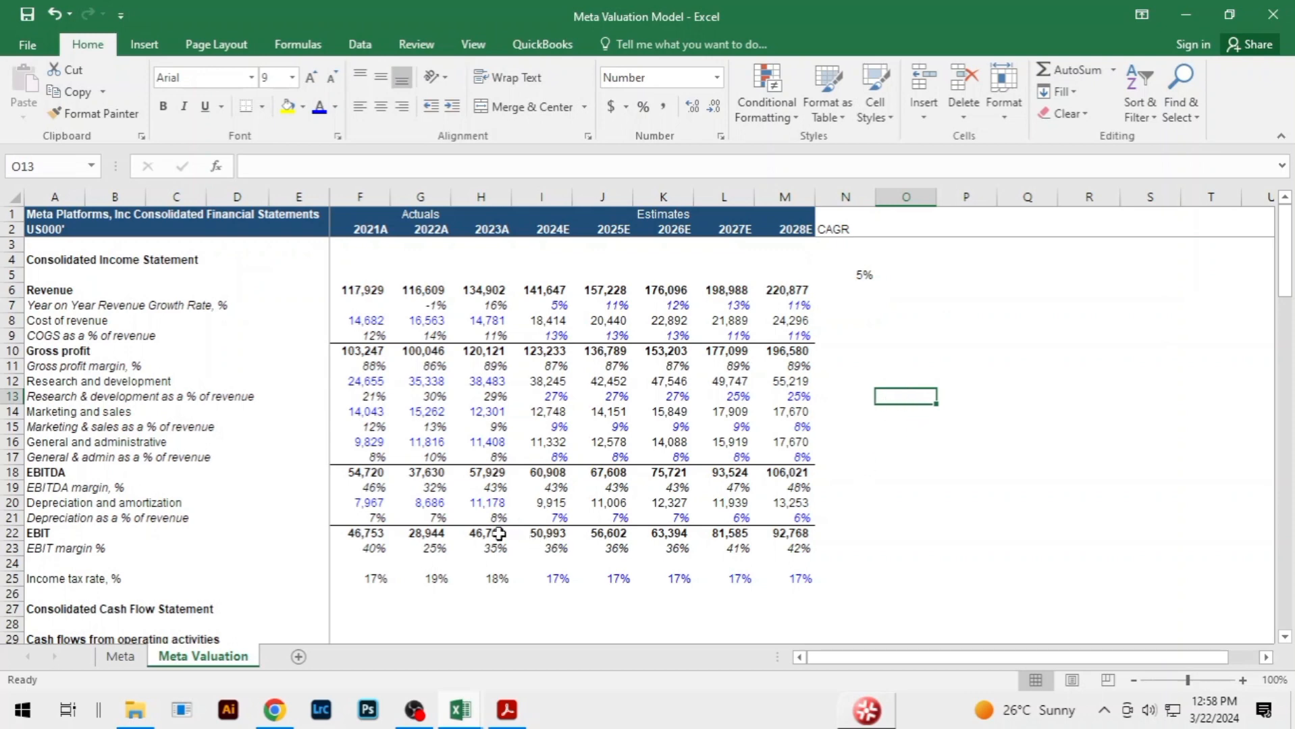
Fill the 2024E depreciation rate of 7% of revenue across 2025E to 2028E
{"action": "left_click", "coordinate": [544, 518]}
{"action": "key", "text": "shift+Right"}
{"action": "key", "text": "shift+Right"}
{"action": "key", "text": "shift+Right"}
{"action": "key", "text": "shift+Right"}
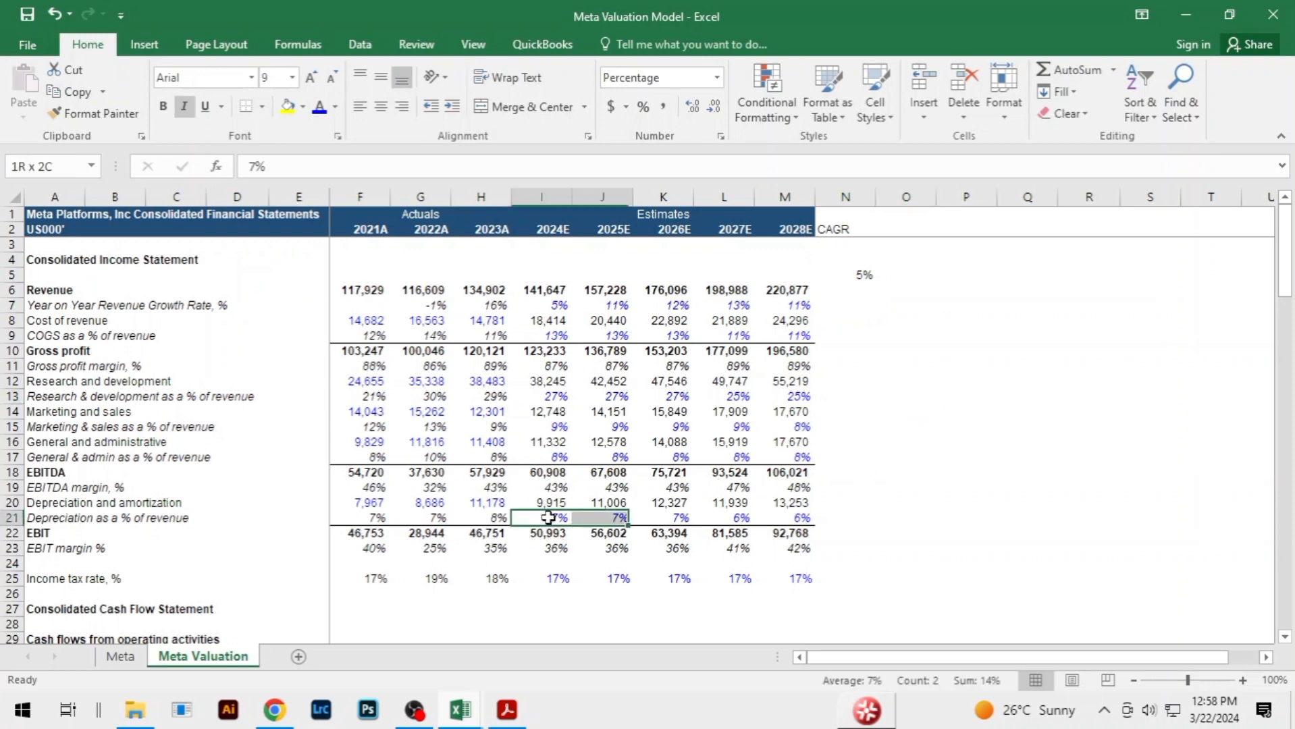
{"action": "key", "text": "ctrl+r"}
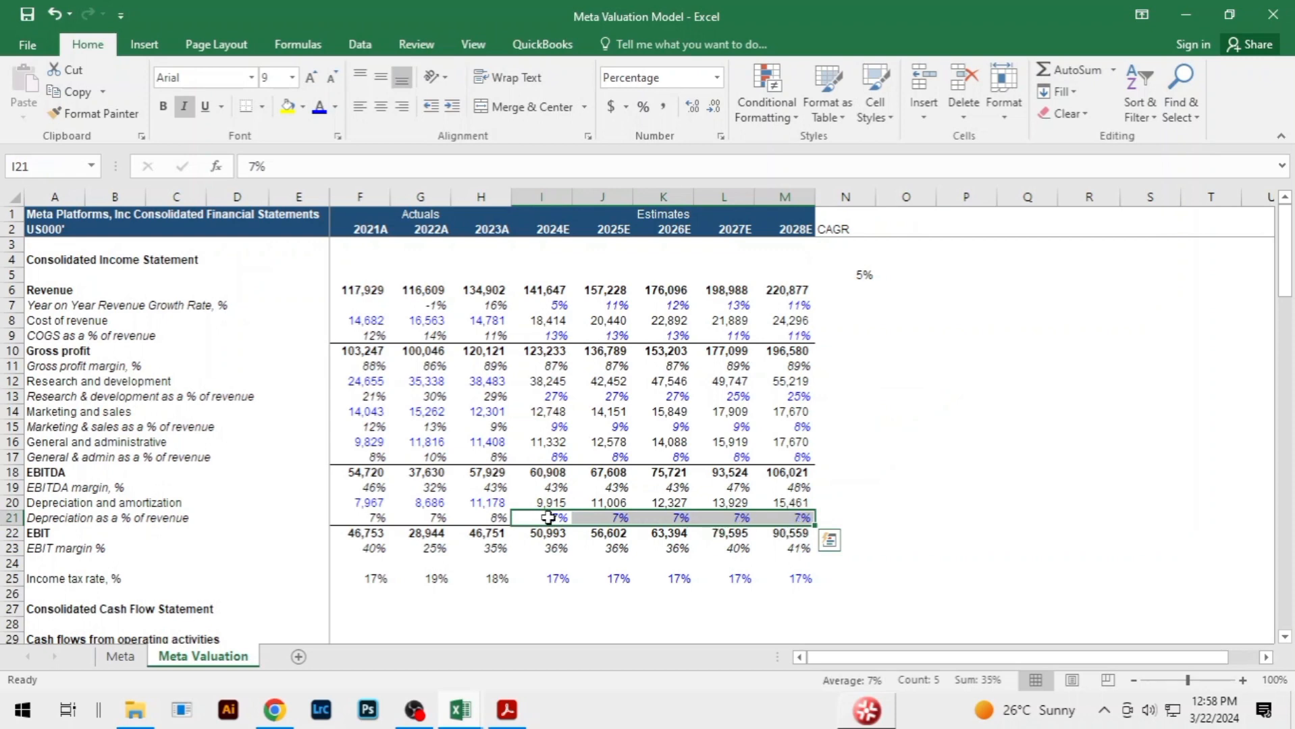
{"action": "left_click", "coordinate": [983, 474]}
{"action": "left_click_drag", "start_coordinate": [961, 428], "coordinate": [951, 410]}
{"action": "left_click", "coordinate": [930, 353]}
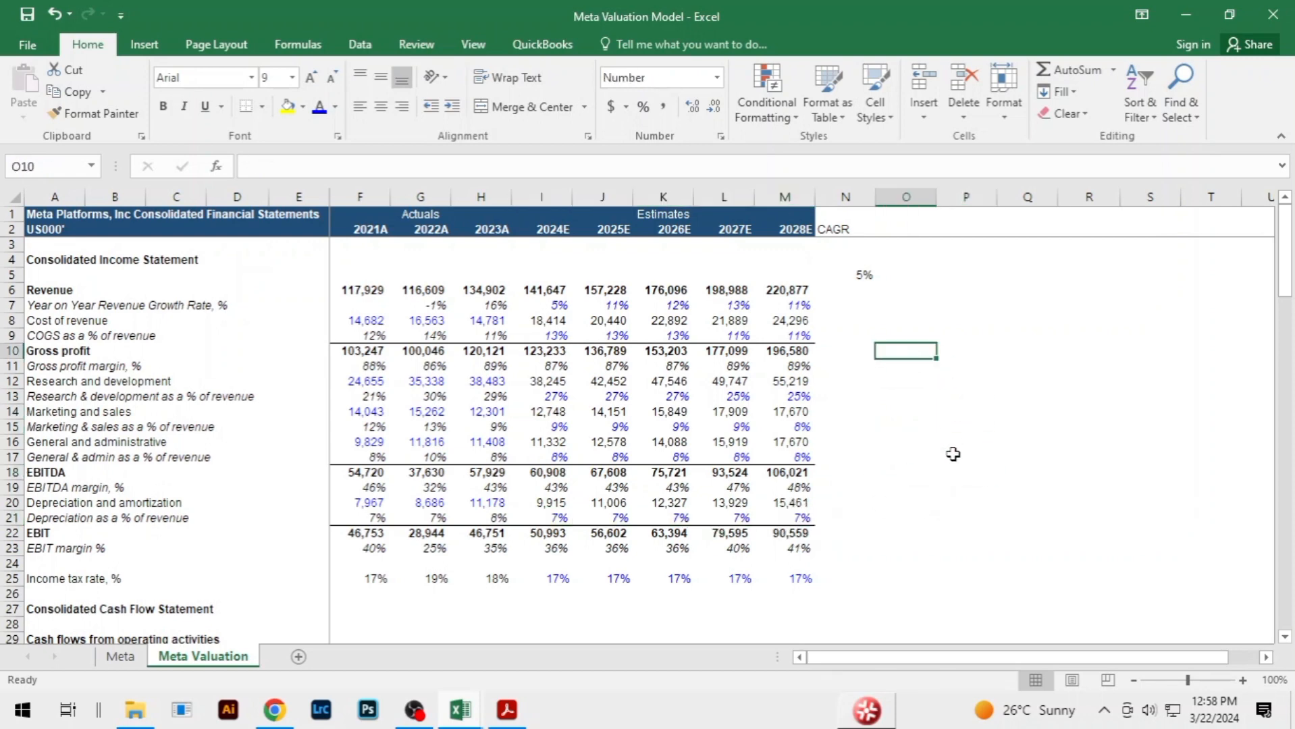
{"action": "left_click", "coordinate": [953, 454]}
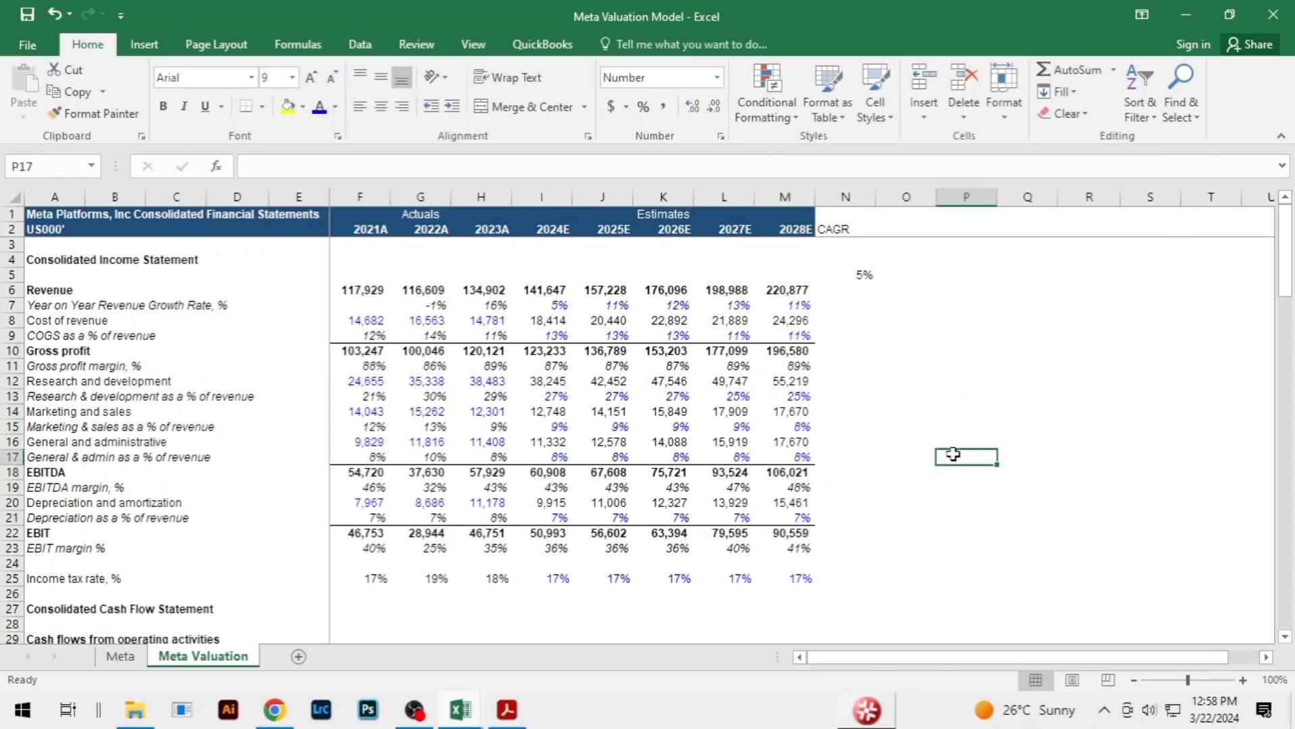
Check the website's research and development projections and fill the 2026E rate of 27% across 2027E and 2028E
{"action": "left_click", "coordinate": [667, 397]}
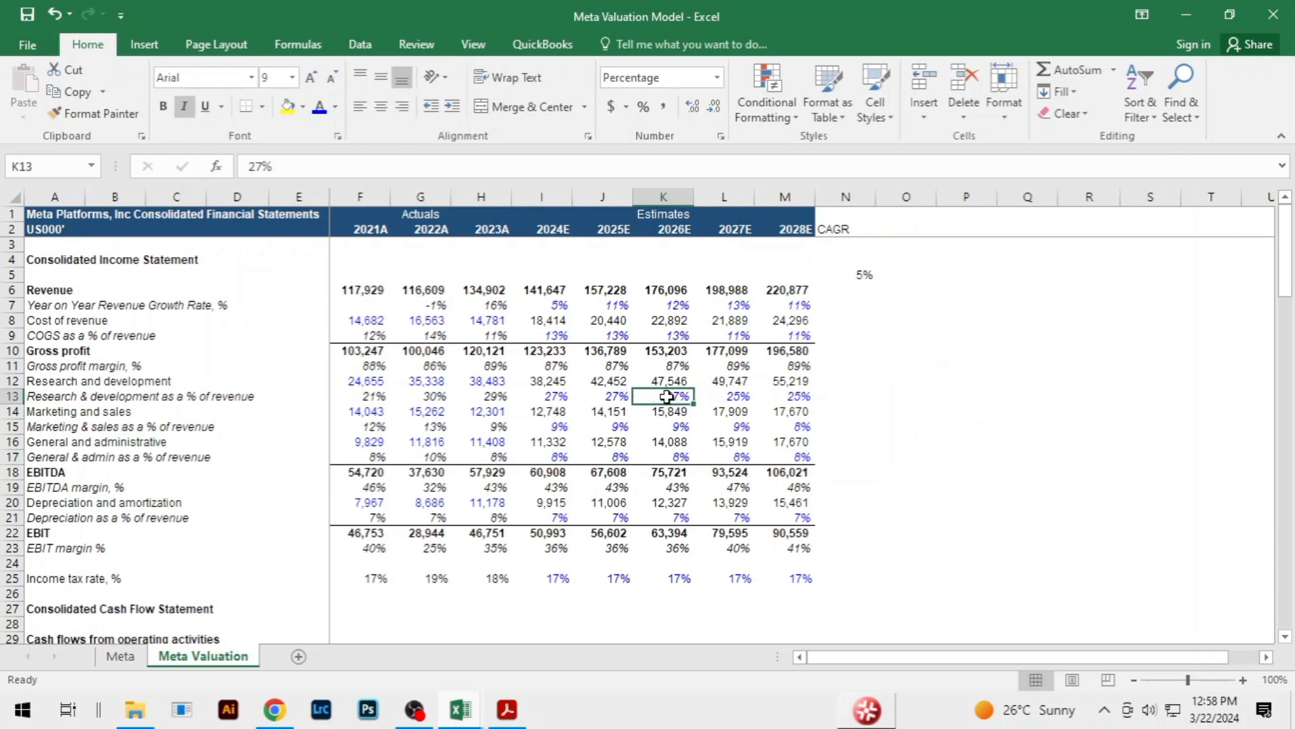
{"action": "key", "text": "Left"}
{"action": "key", "text": "Left"}
{"action": "key", "text": "Right"}
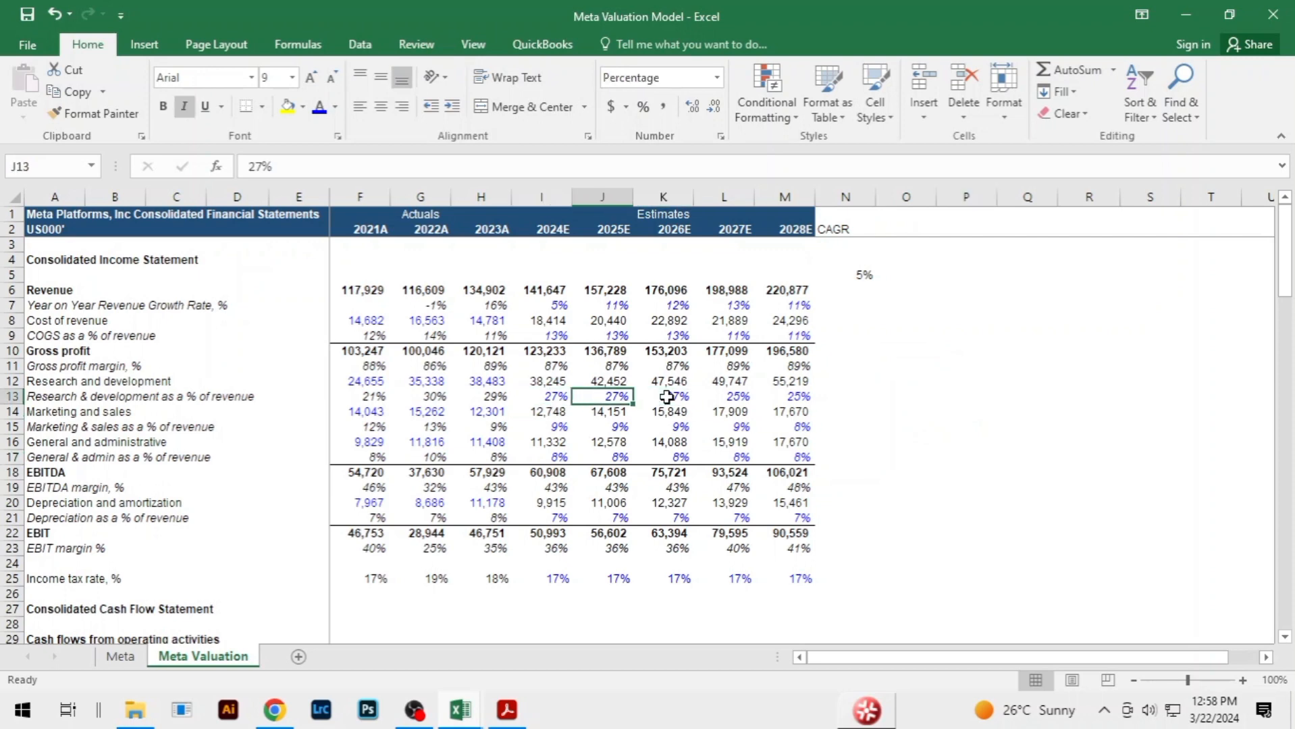
{"action": "key", "text": "Right"}
{"action": "key", "text": "alt+Tab"}
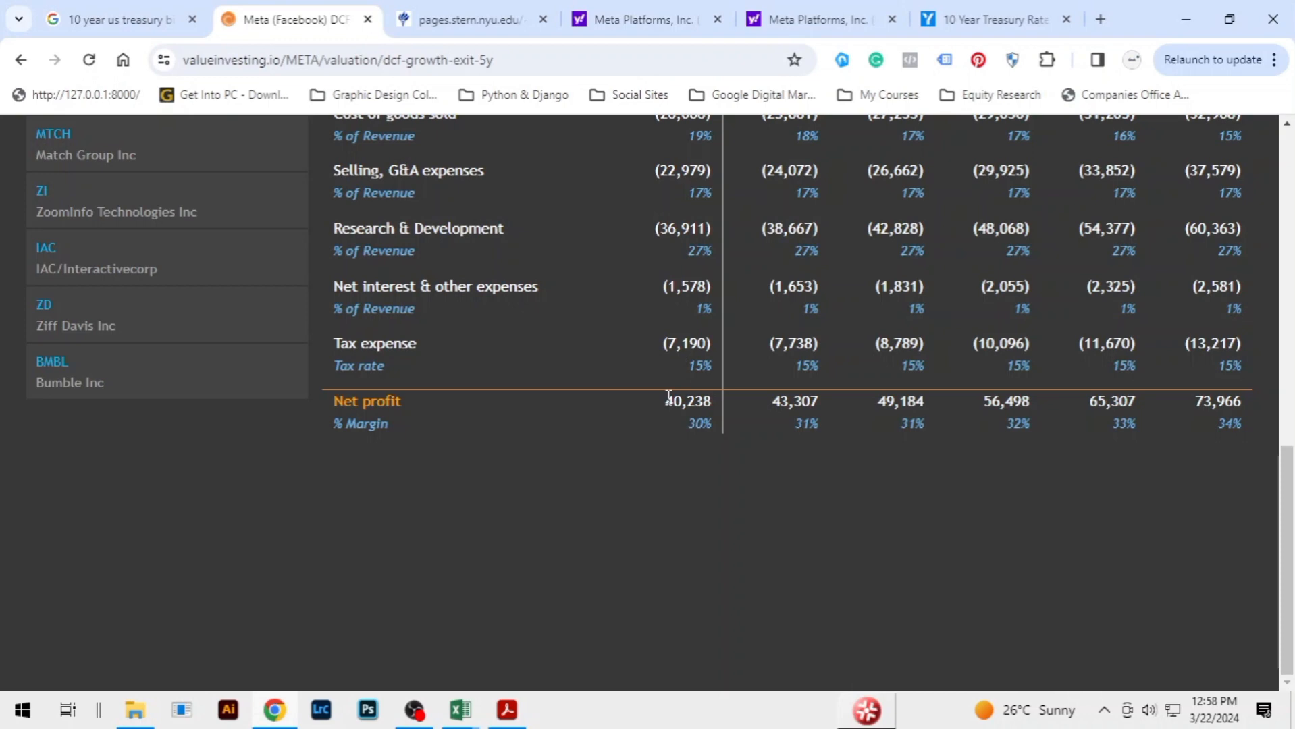
{"action": "scroll", "coordinate": [896, 344], "scroll_direction": "up", "scroll_amount": 3}
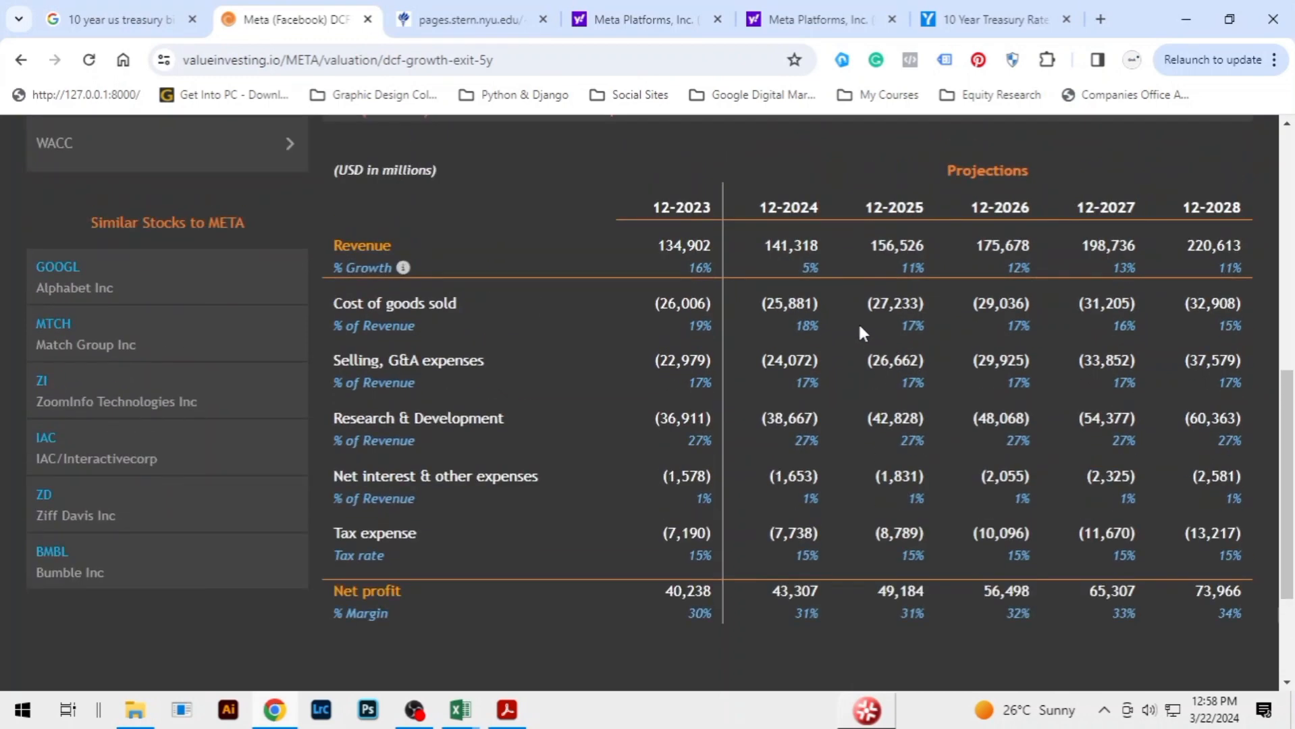
{"action": "key", "text": "alt+Tab"}
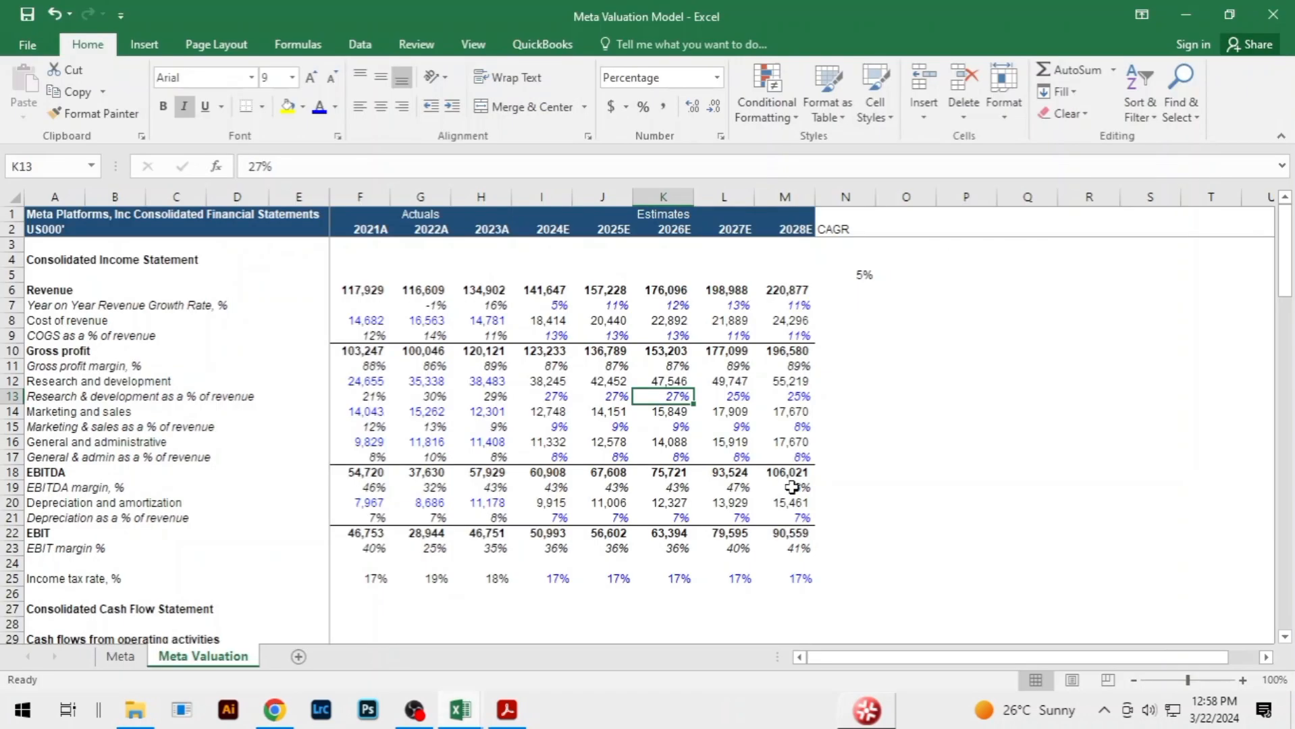
{"action": "key", "text": "shift+Right"}
{"action": "key", "text": "shift+Right"}
{"action": "key", "text": "ctrl+r"}
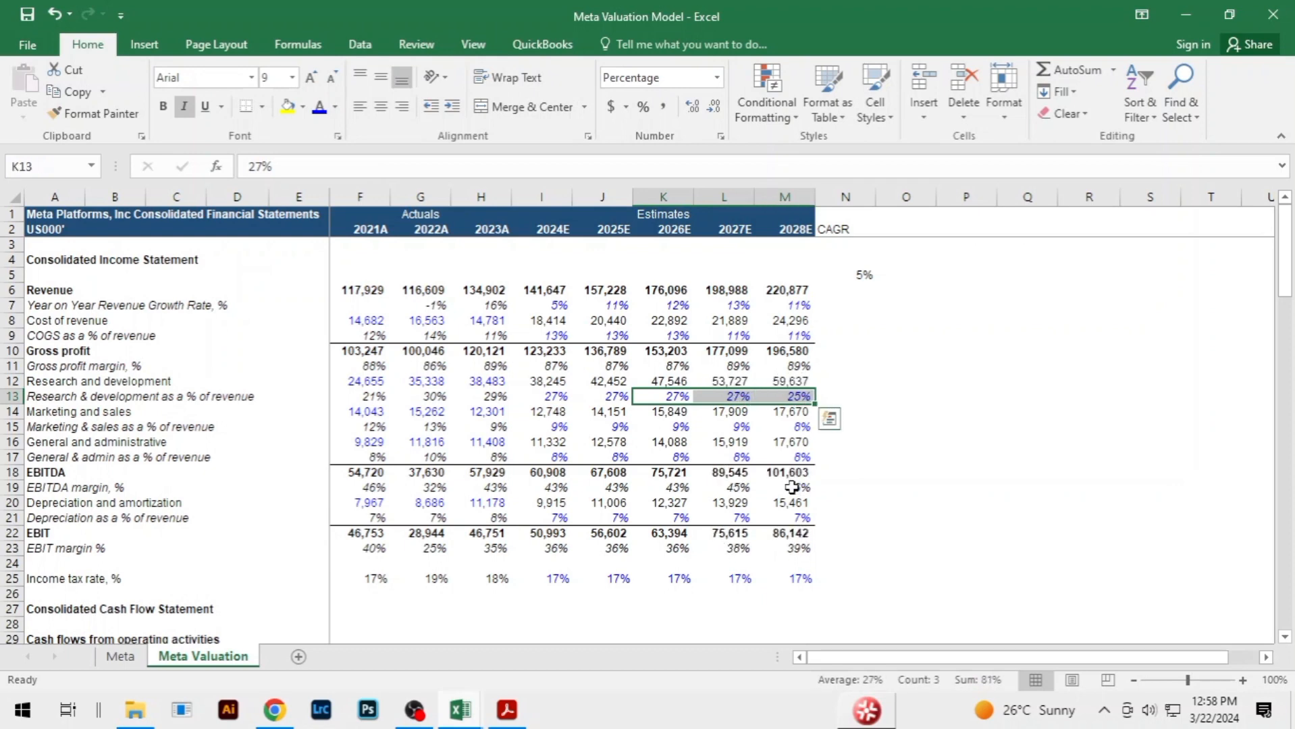
{"action": "left_click", "coordinate": [959, 472]}
{"action": "key", "text": "alt+Tab"}
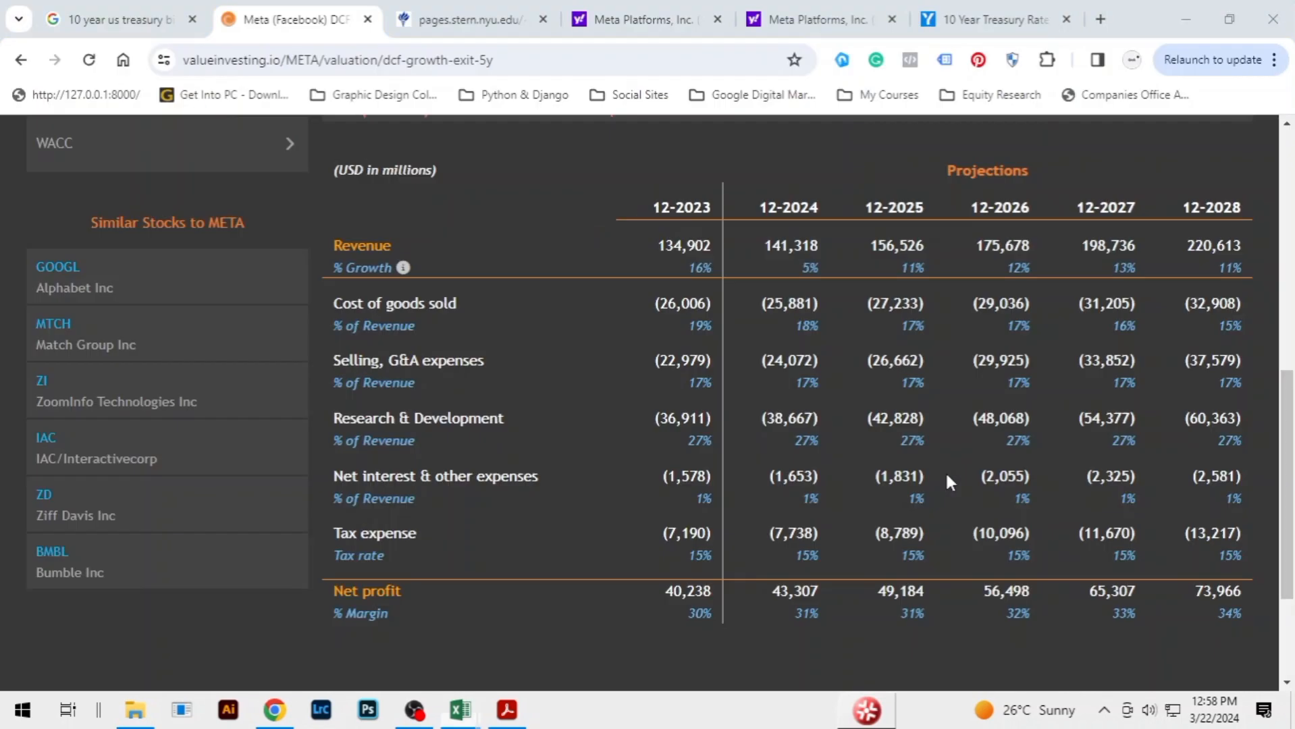
{"action": "key", "text": "alt+Tab"}
{"action": "left_click", "coordinate": [846, 486]}
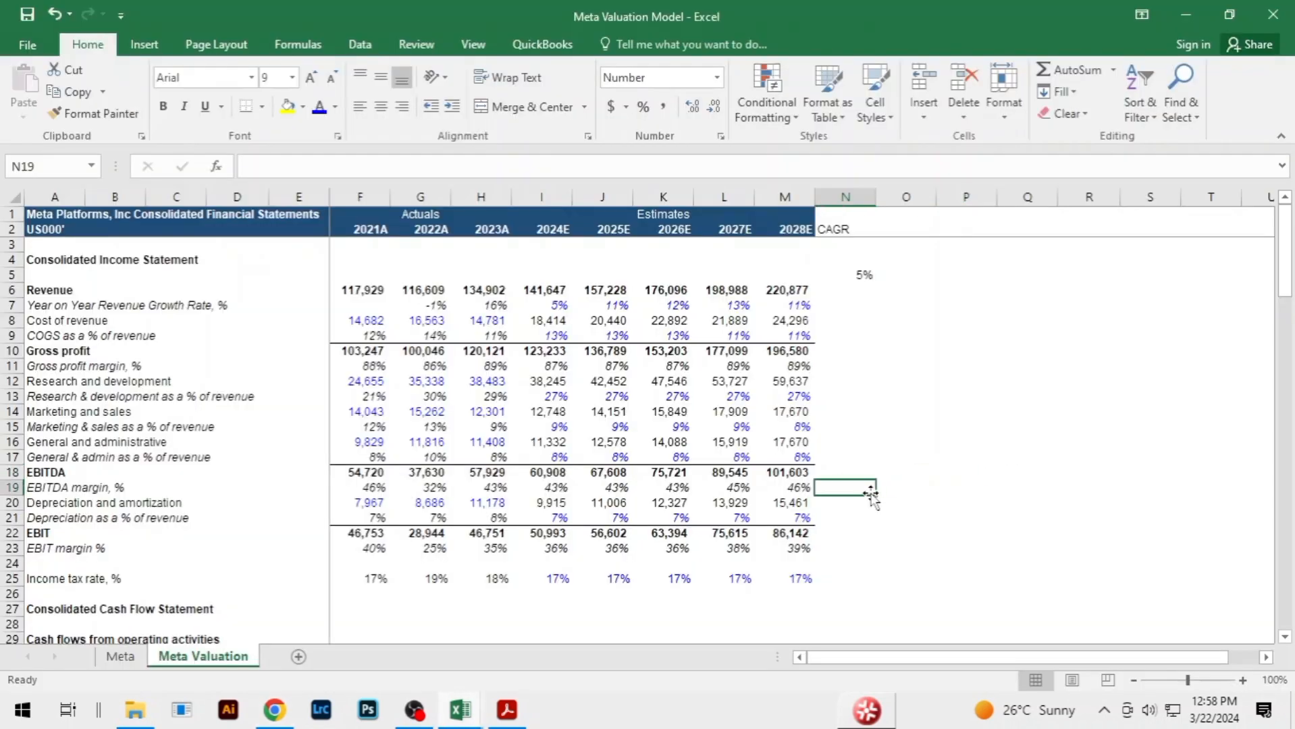
Review the recalculated free cash flows, estimated equity value per share, potential upside and margin of safety at the end of the valuation
{"action": "scroll", "coordinate": [654, 467], "scroll_direction": "down", "scroll_amount": 3}
{"action": "scroll", "coordinate": [603, 478], "scroll_direction": "down", "scroll_amount": 9}
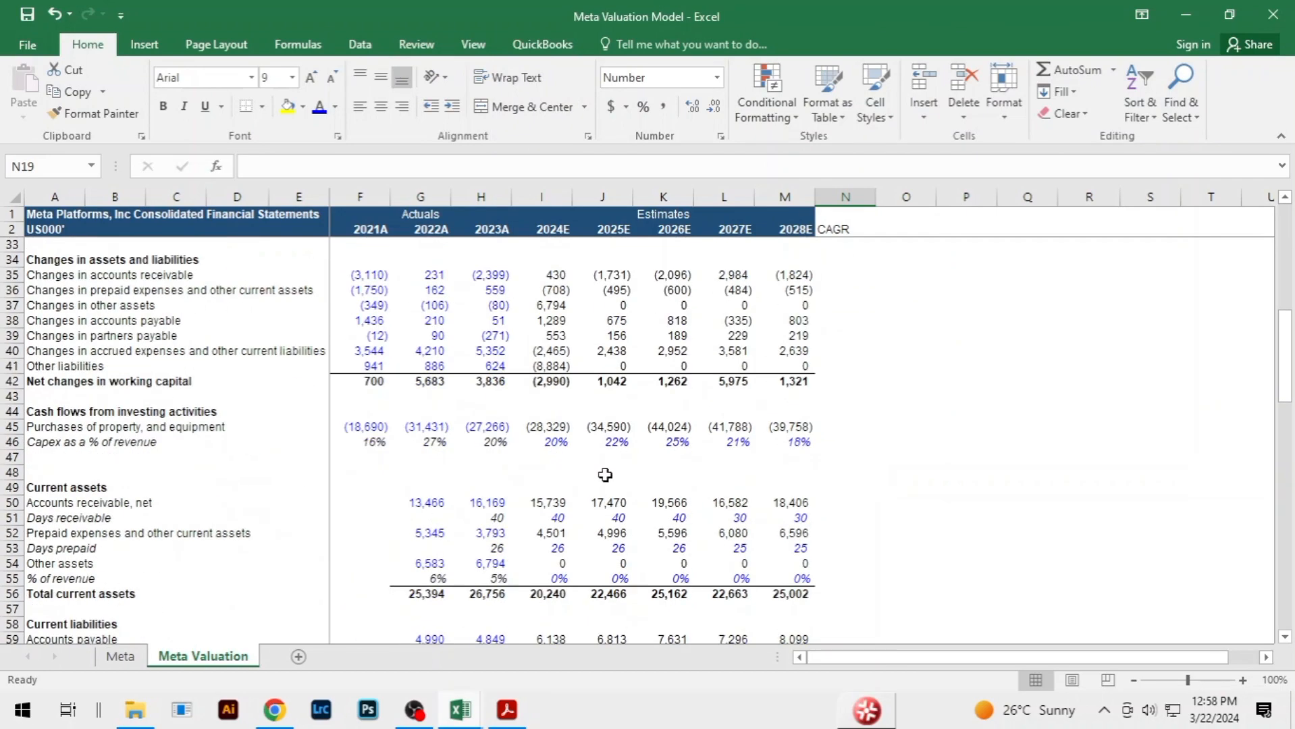
{"action": "scroll", "coordinate": [606, 474], "scroll_direction": "down", "scroll_amount": 17}
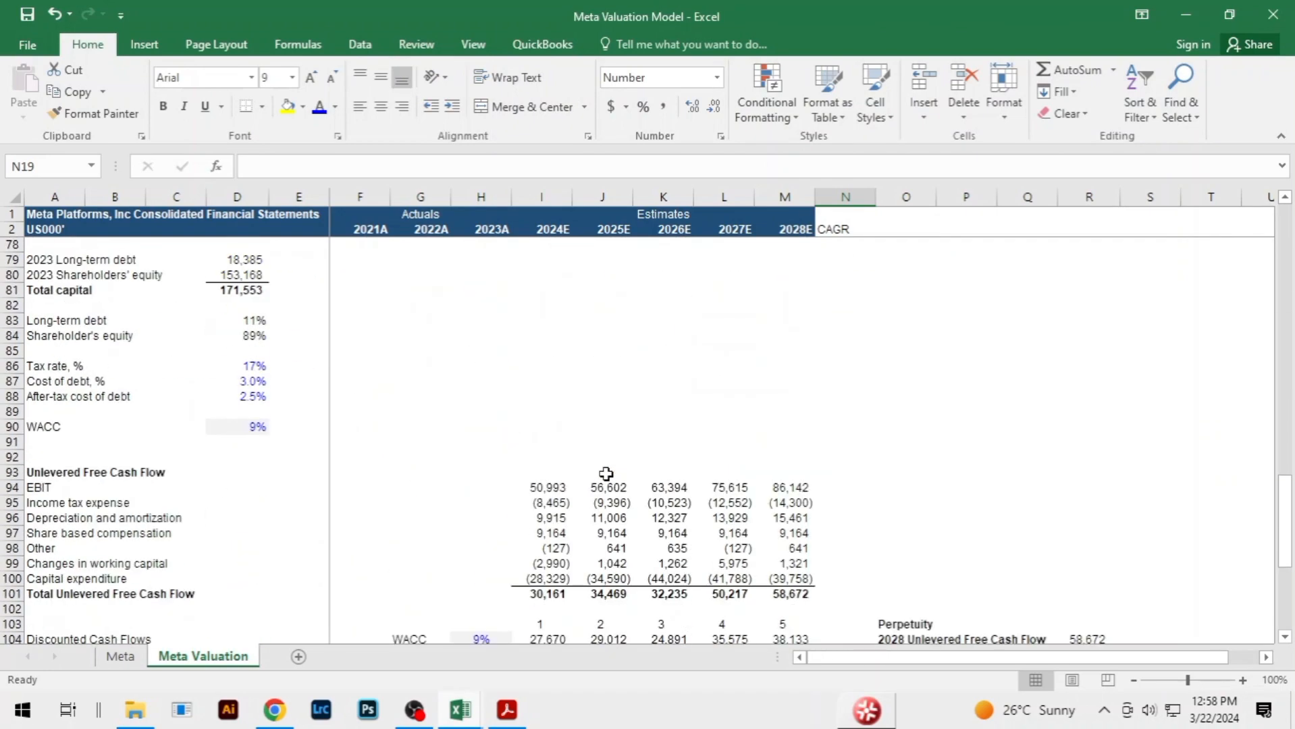
{"action": "scroll", "coordinate": [605, 473], "scroll_direction": "down", "scroll_amount": 3}
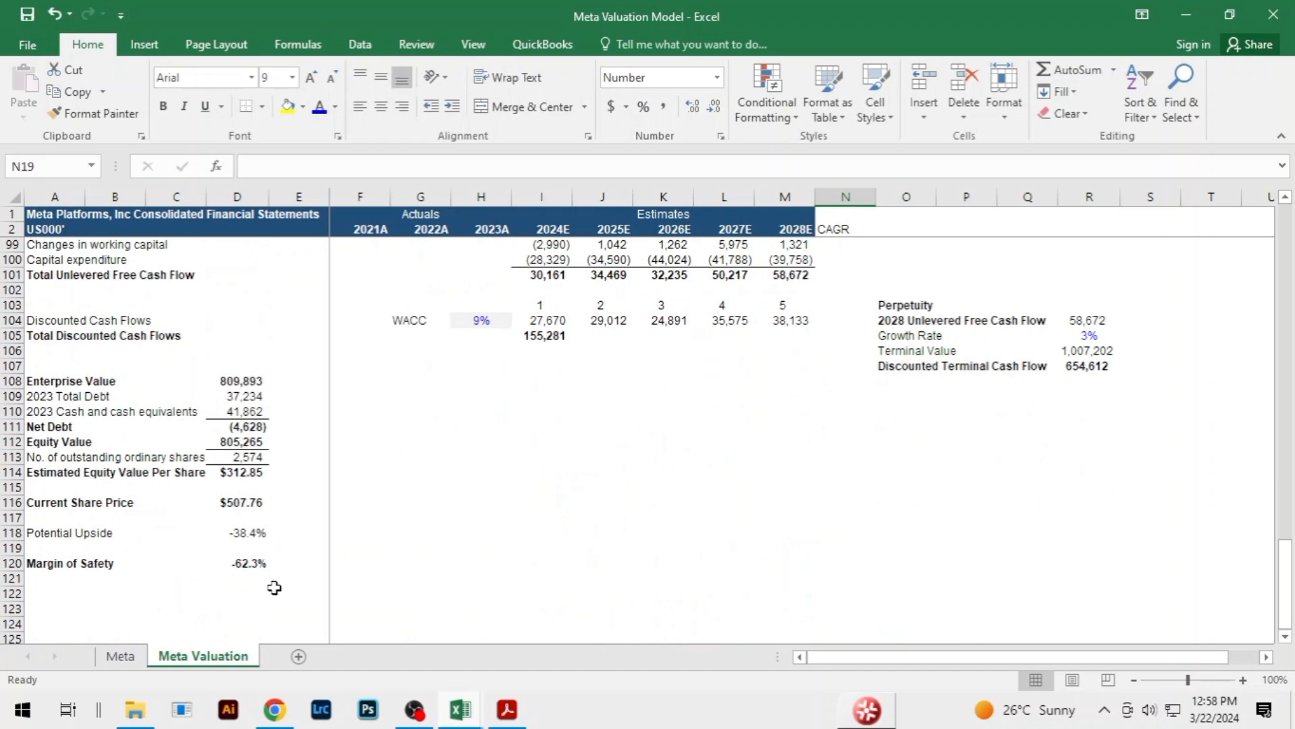
{"action": "left_click", "coordinate": [311, 520]}
{"action": "left_click", "coordinate": [520, 471]}
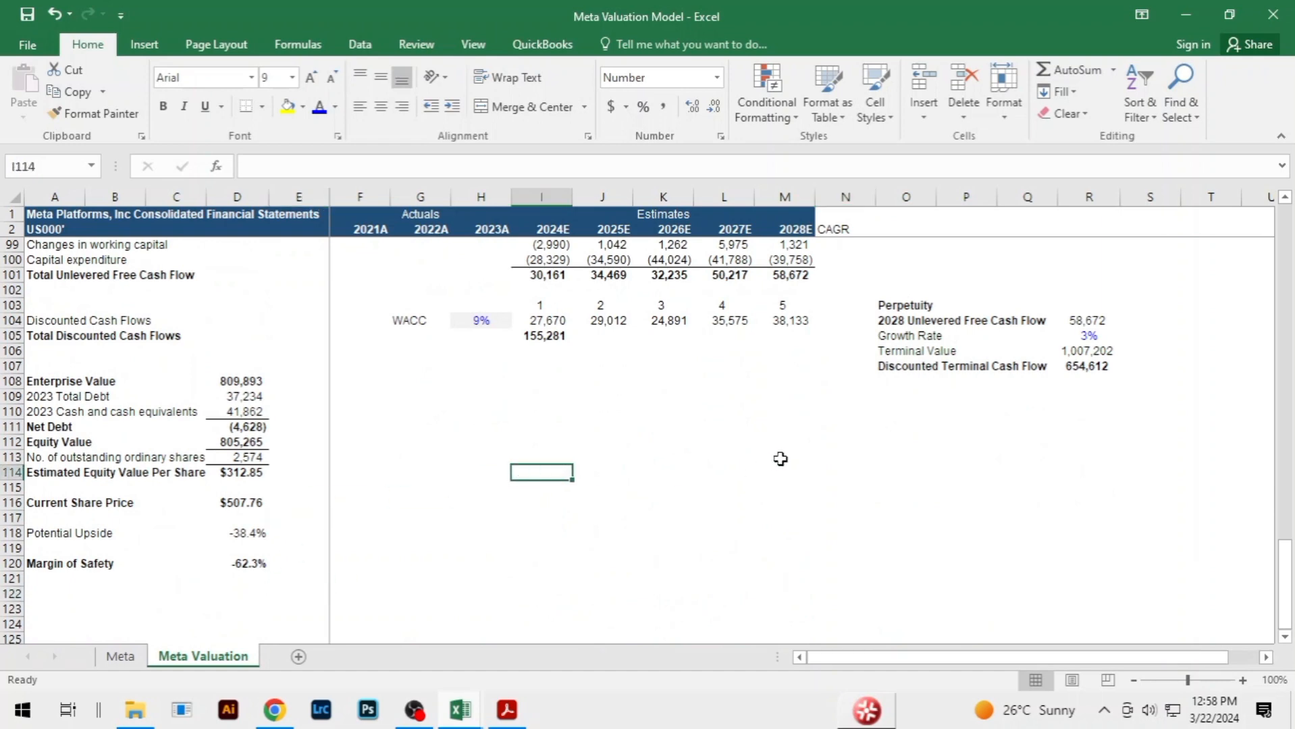
{"action": "left_click", "coordinate": [637, 431]}
{"action": "left_click", "coordinate": [465, 424]}
{"action": "left_click", "coordinate": [346, 460]}
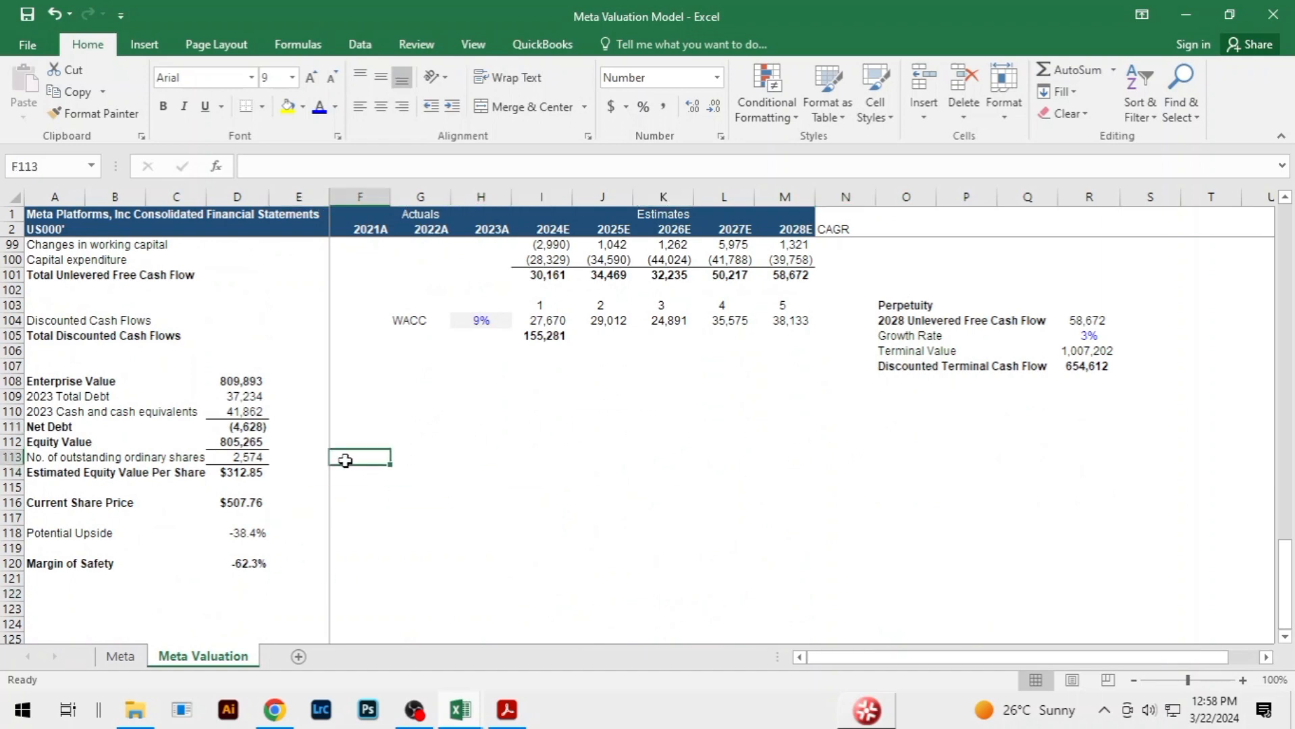
{"action": "left_click", "coordinate": [658, 446]}
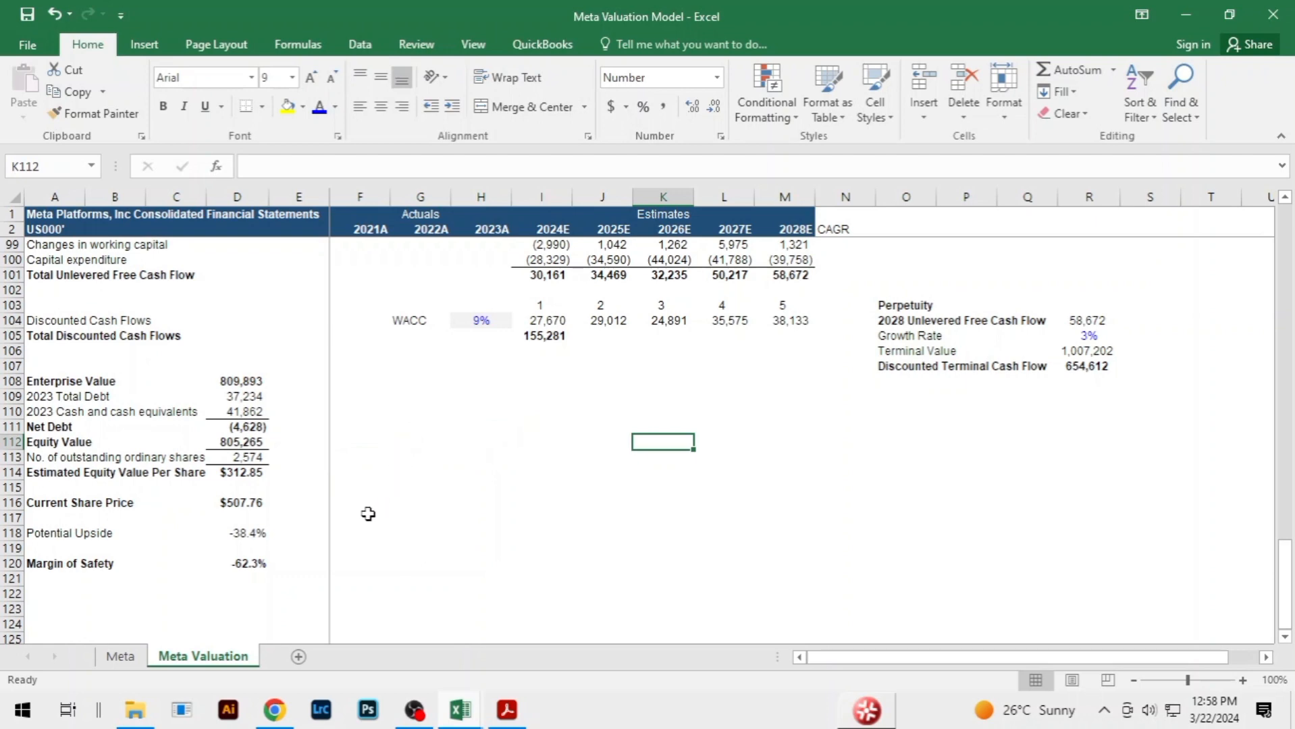
{"action": "left_click", "coordinate": [236, 475]}
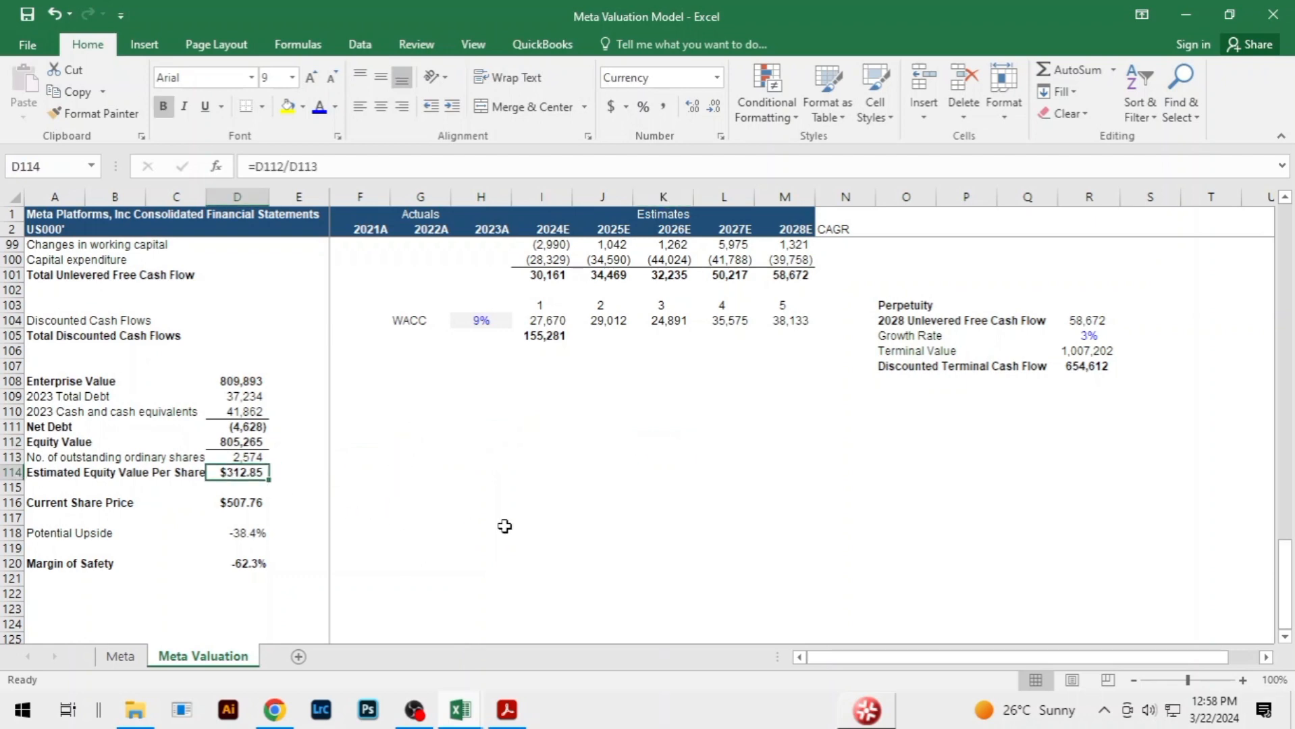
Compare the model's equity value per share and potential upside with the fair price and upside in the website's DCF summary
{"action": "key", "text": "alt+Tab"}
{"action": "scroll", "coordinate": [735, 425], "scroll_direction": "up", "scroll_amount": 8}
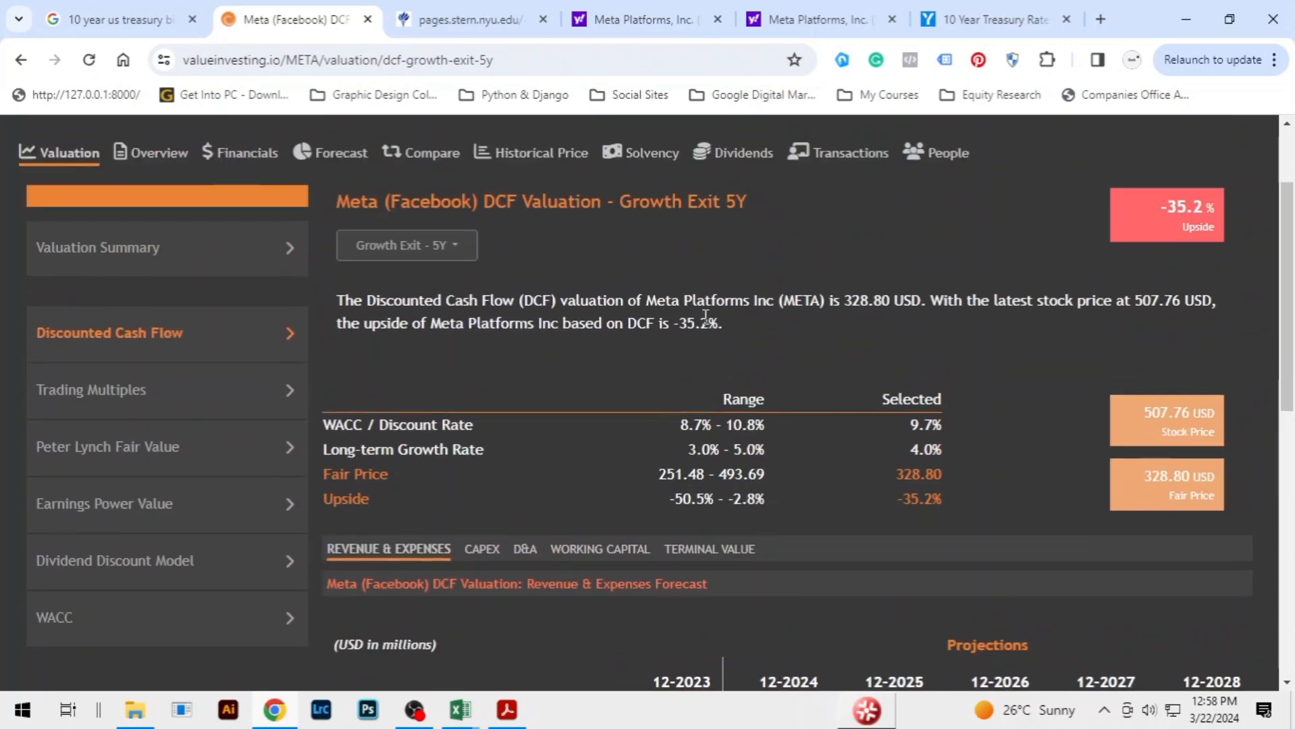
{"action": "key", "text": "alt+Tab"}
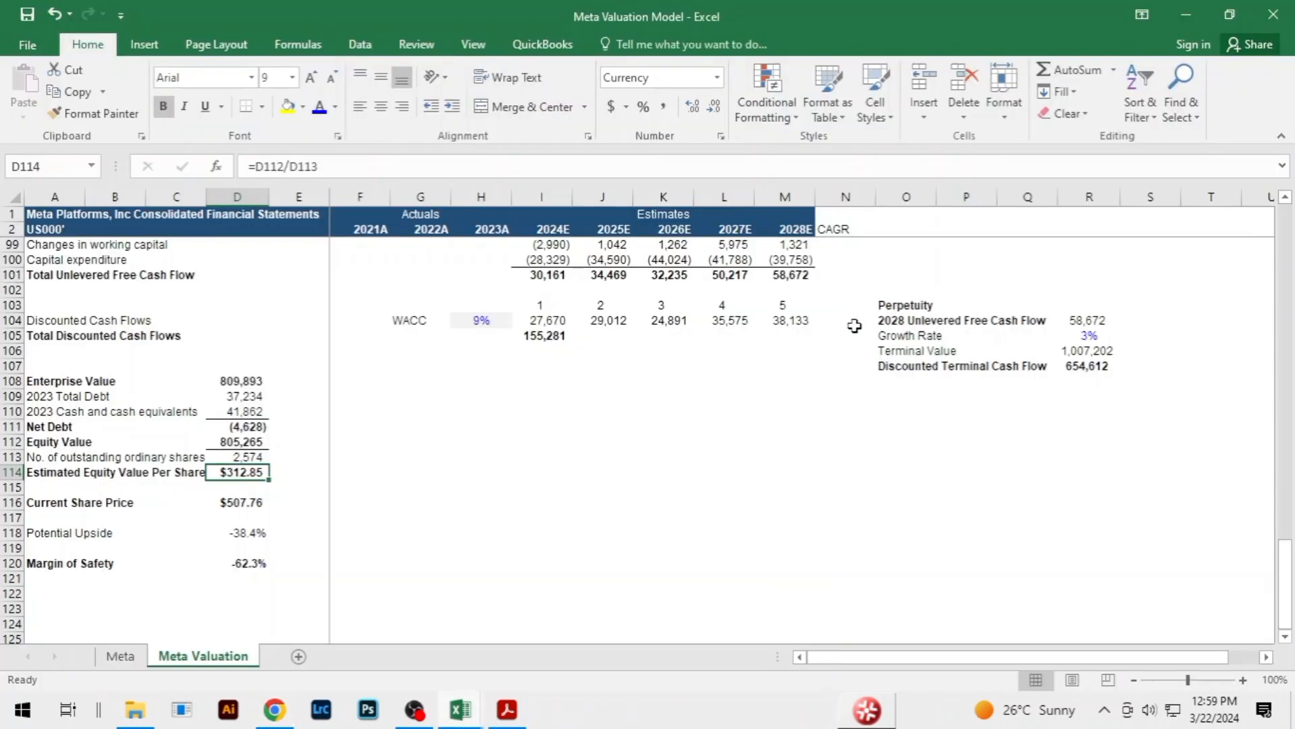
{"action": "left_click", "coordinate": [258, 488]}
{"action": "left_click", "coordinate": [408, 447]}
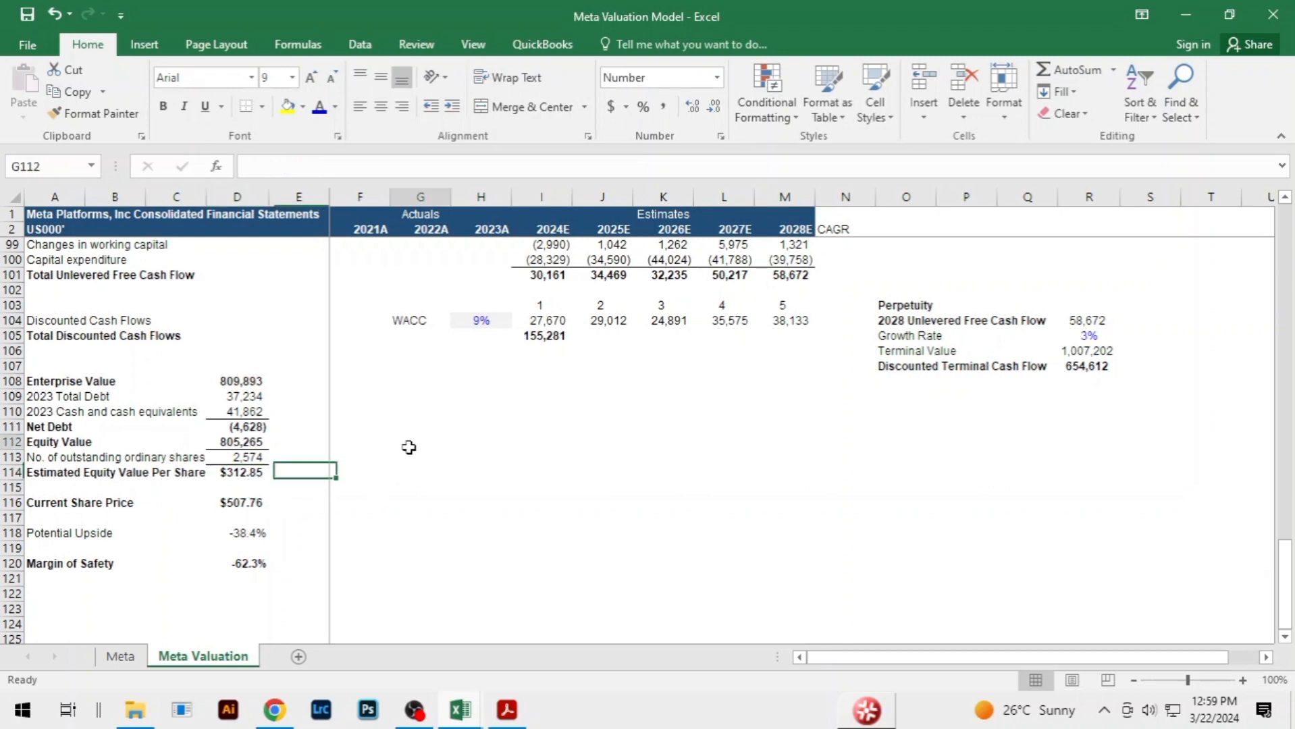
{"action": "left_click", "coordinate": [238, 488]}
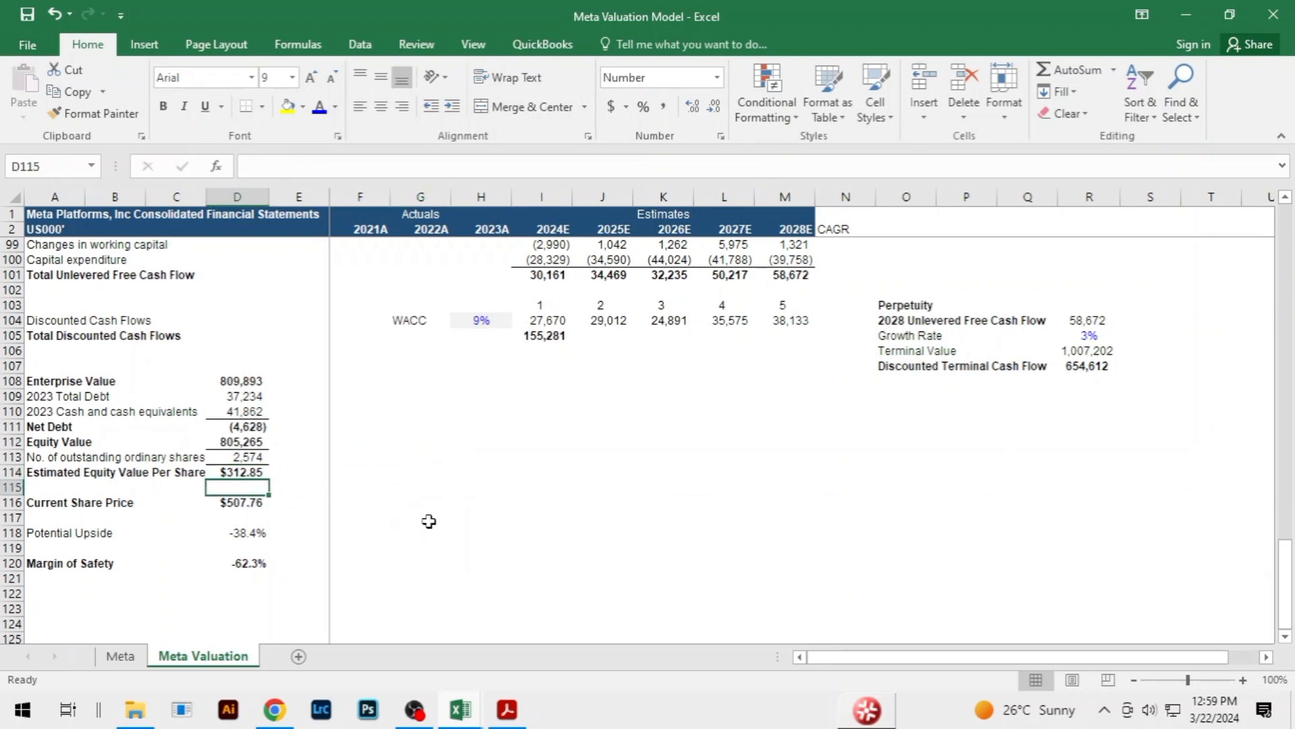
{"action": "key", "text": "alt+Tab"}
{"action": "key", "text": "alt+Tab"}
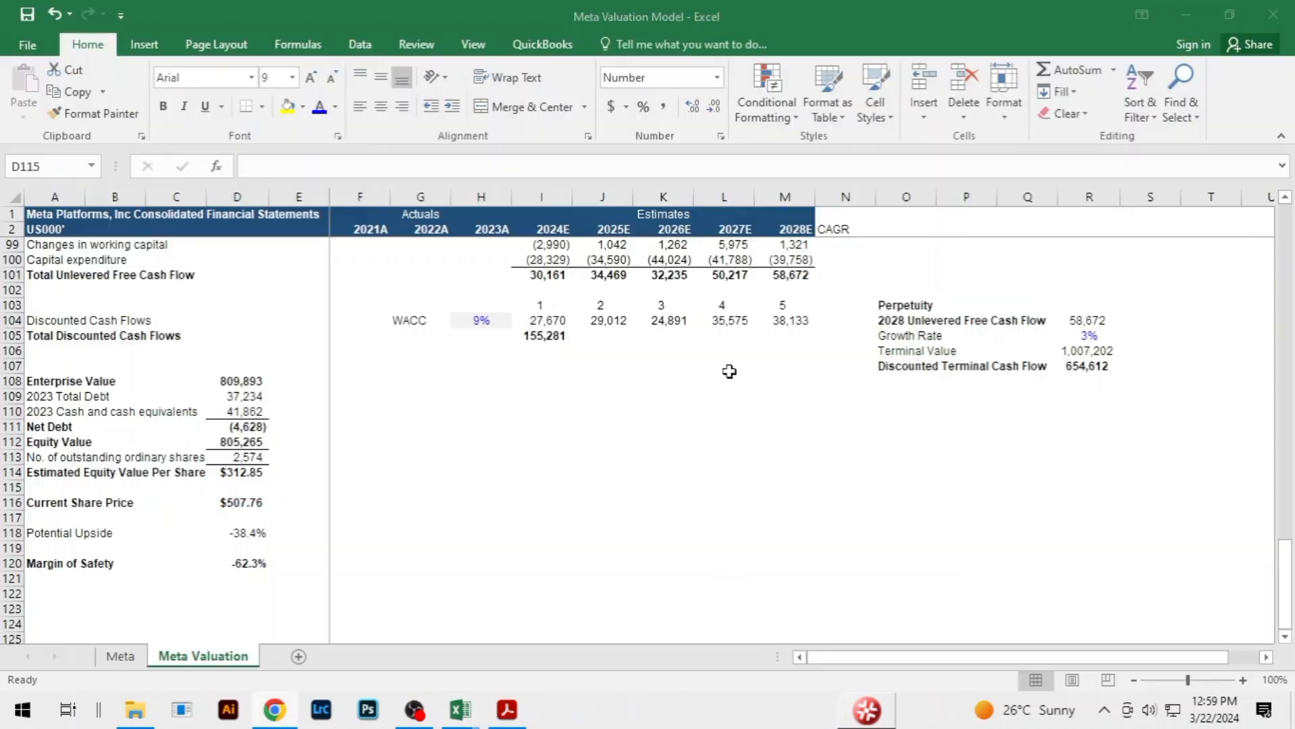
{"action": "key", "text": "alt+Tab"}
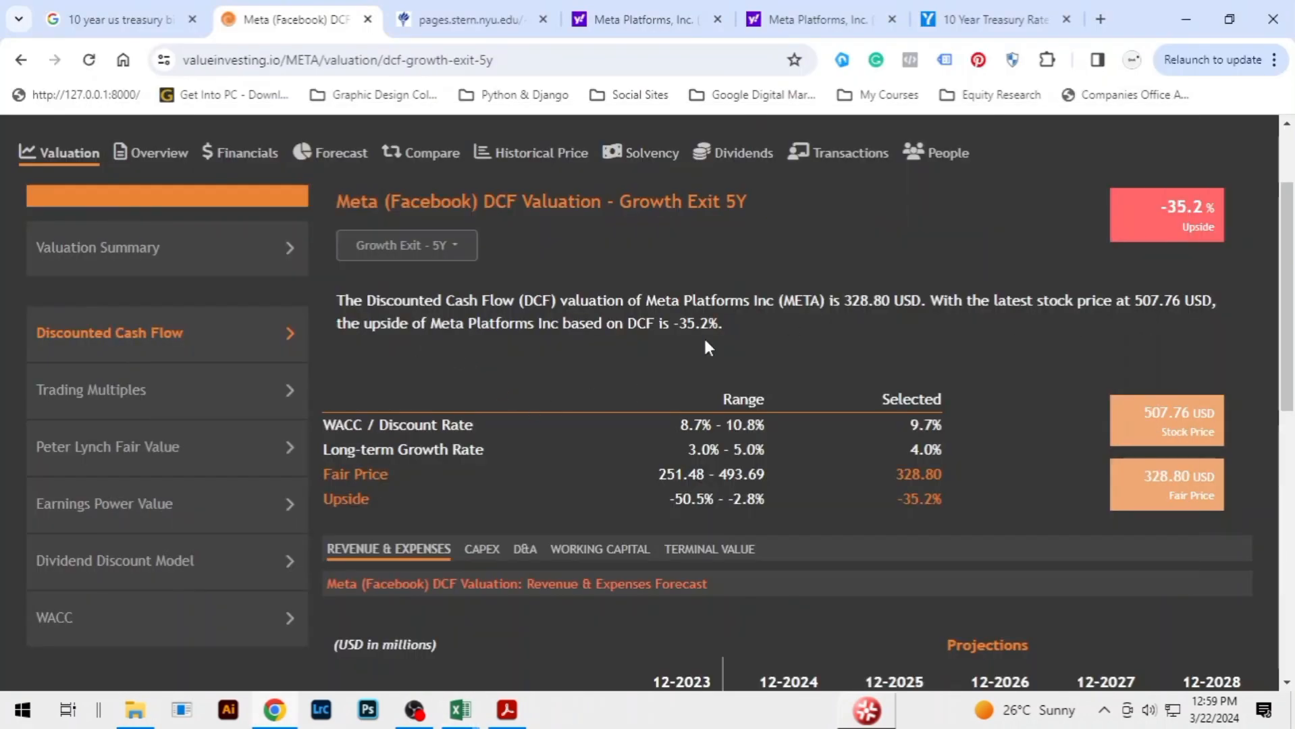
{"action": "key", "text": "alt+Tab"}
{"action": "key", "text": "alt+Tab"}
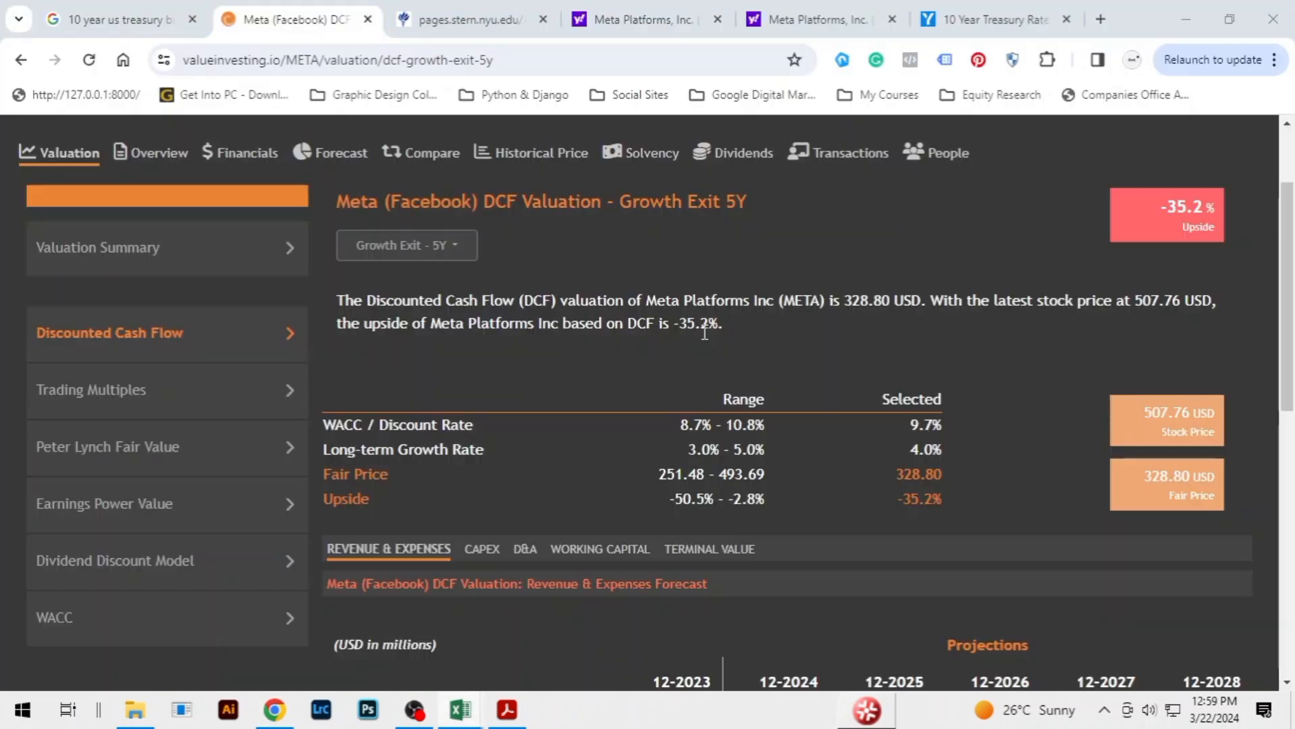
Switch to the Meta valuation workbook and review the equity value per share, potential upside and unlevered free cash flow rows
{"action": "key", "text": "alt+Tab"}
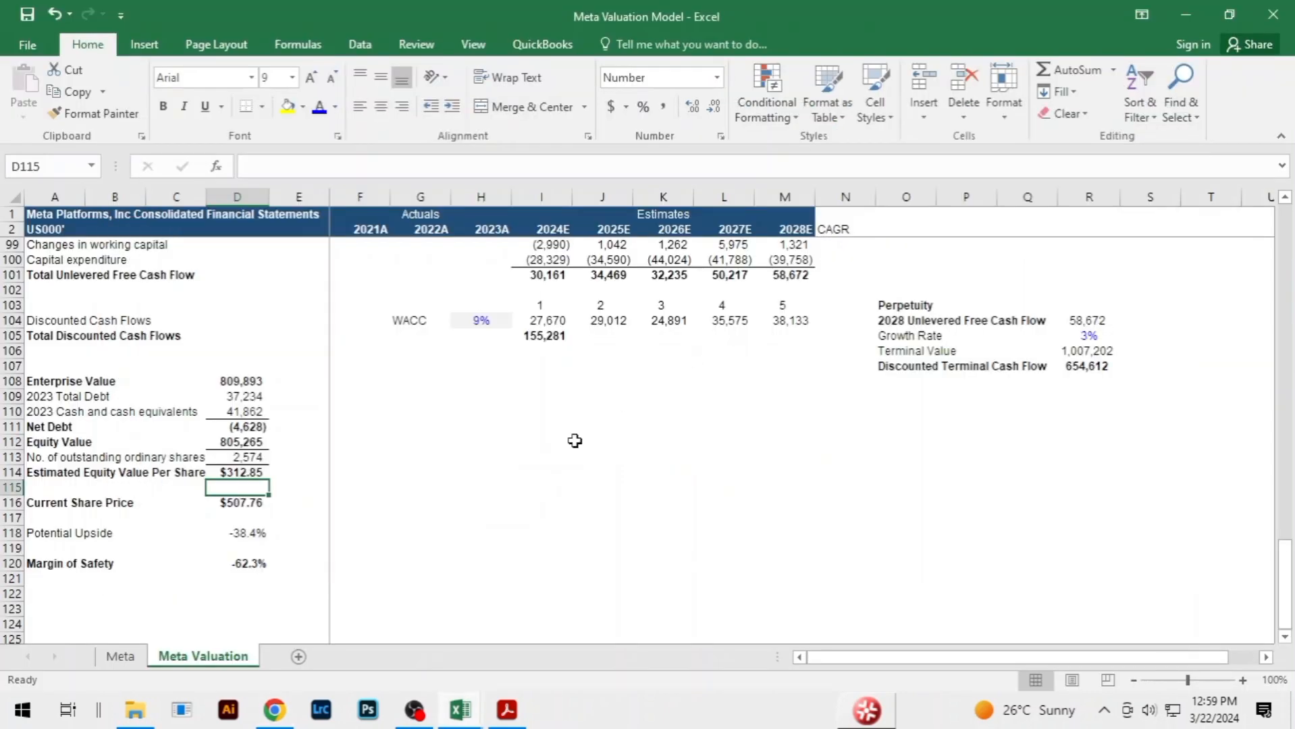
{"action": "left_click", "coordinate": [256, 546]}
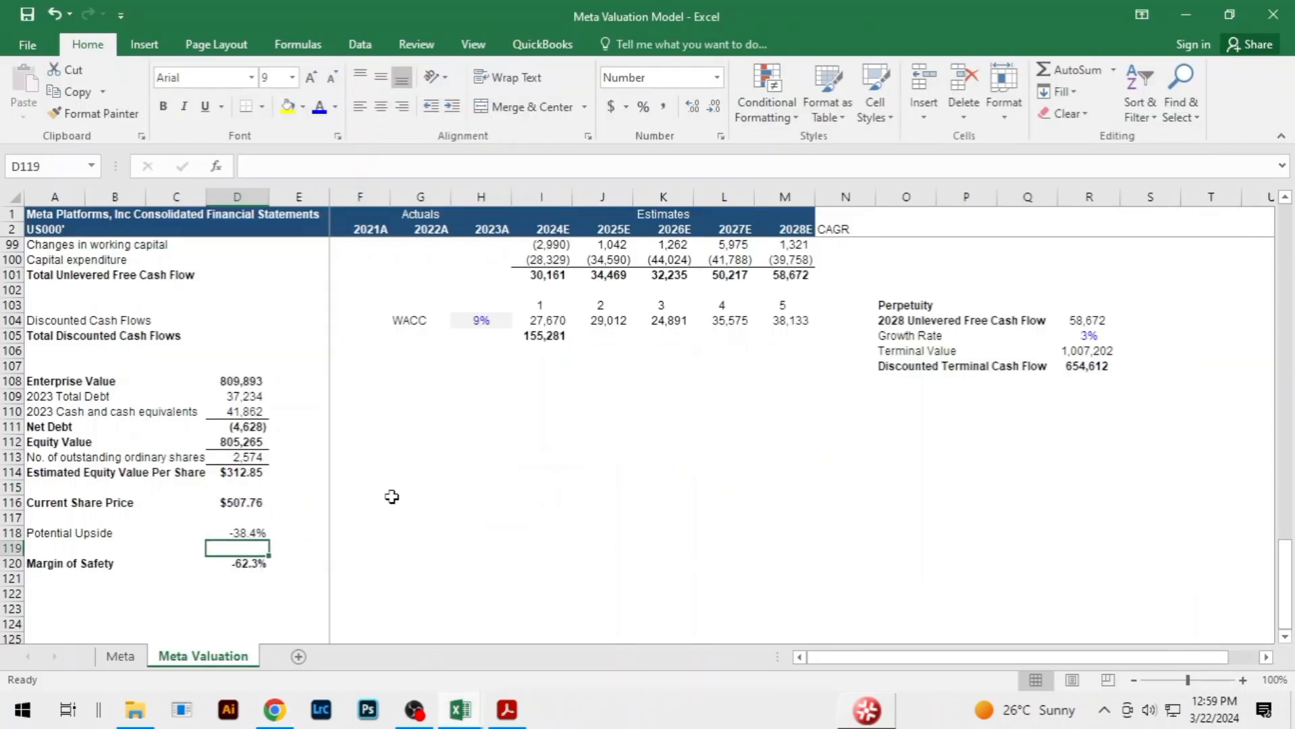
{"action": "left_click", "coordinate": [817, 414]}
{"action": "left_click", "coordinate": [1043, 435]}
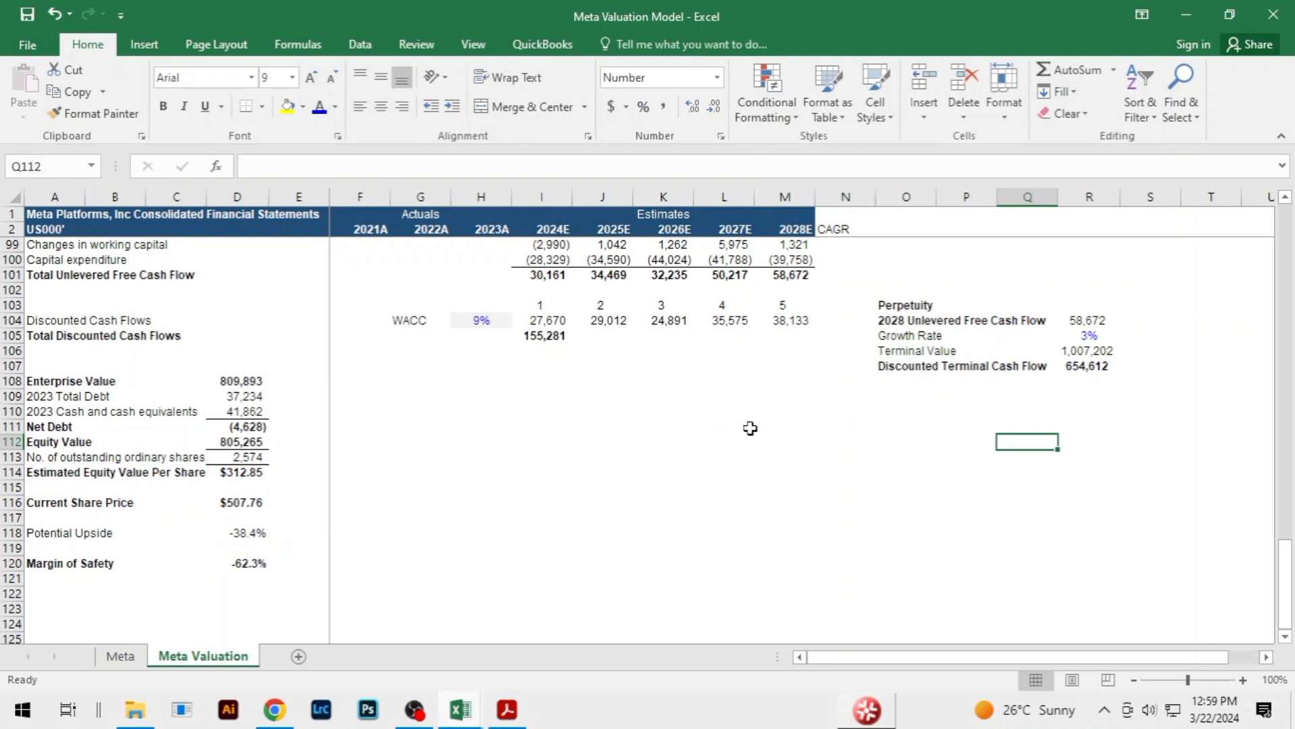
{"action": "left_click", "coordinate": [750, 427]}
{"action": "scroll", "coordinate": [928, 422], "scroll_direction": "up", "scroll_amount": 3}
{"action": "left_click", "coordinate": [959, 412]}
{"action": "left_click", "coordinate": [989, 353]}
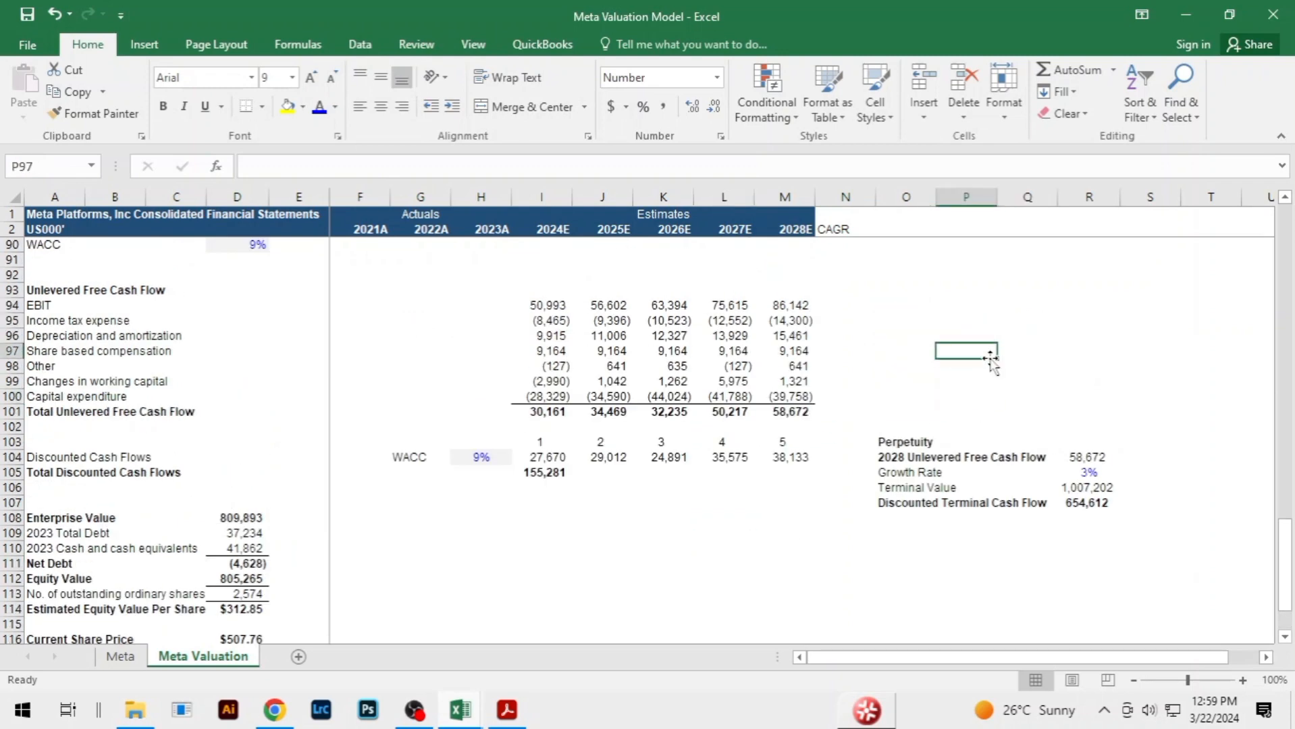
{"action": "left_click", "coordinate": [934, 308]}
{"action": "scroll", "coordinate": [1026, 337], "scroll_direction": "up", "scroll_amount": 3}
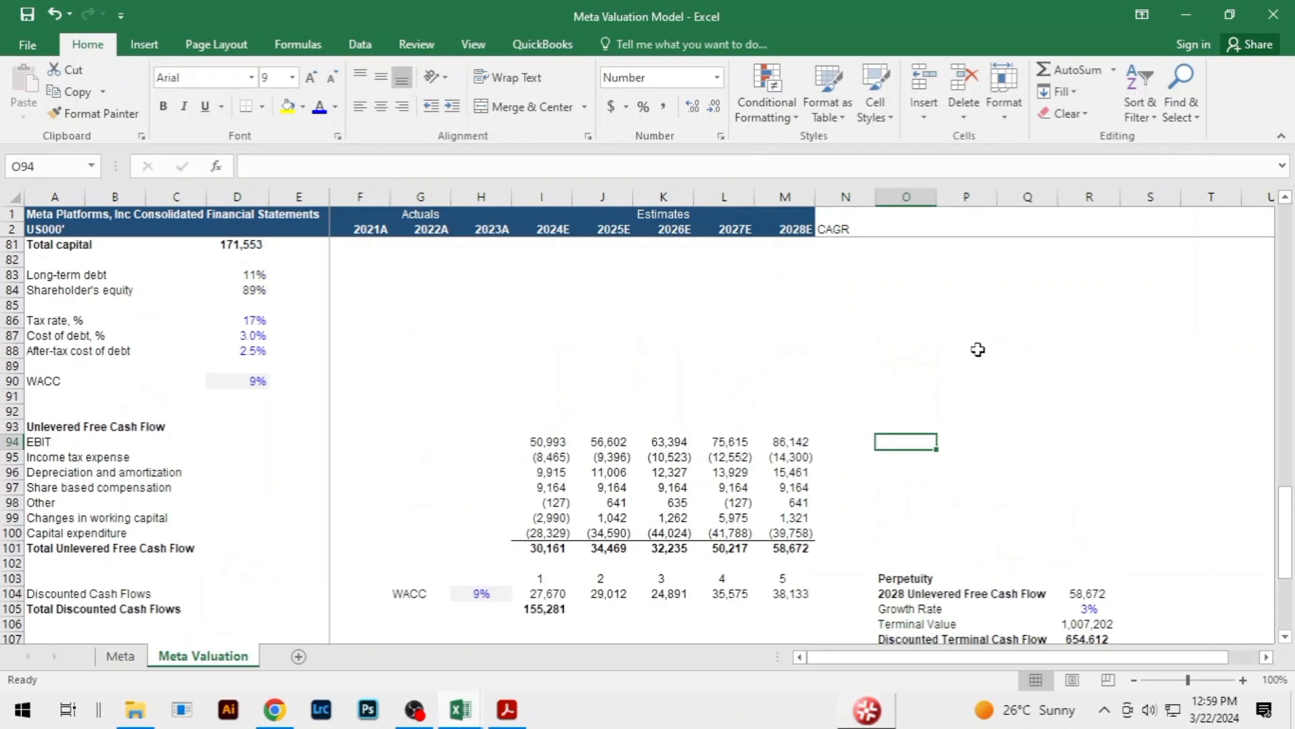
{"action": "left_click", "coordinate": [661, 355]}
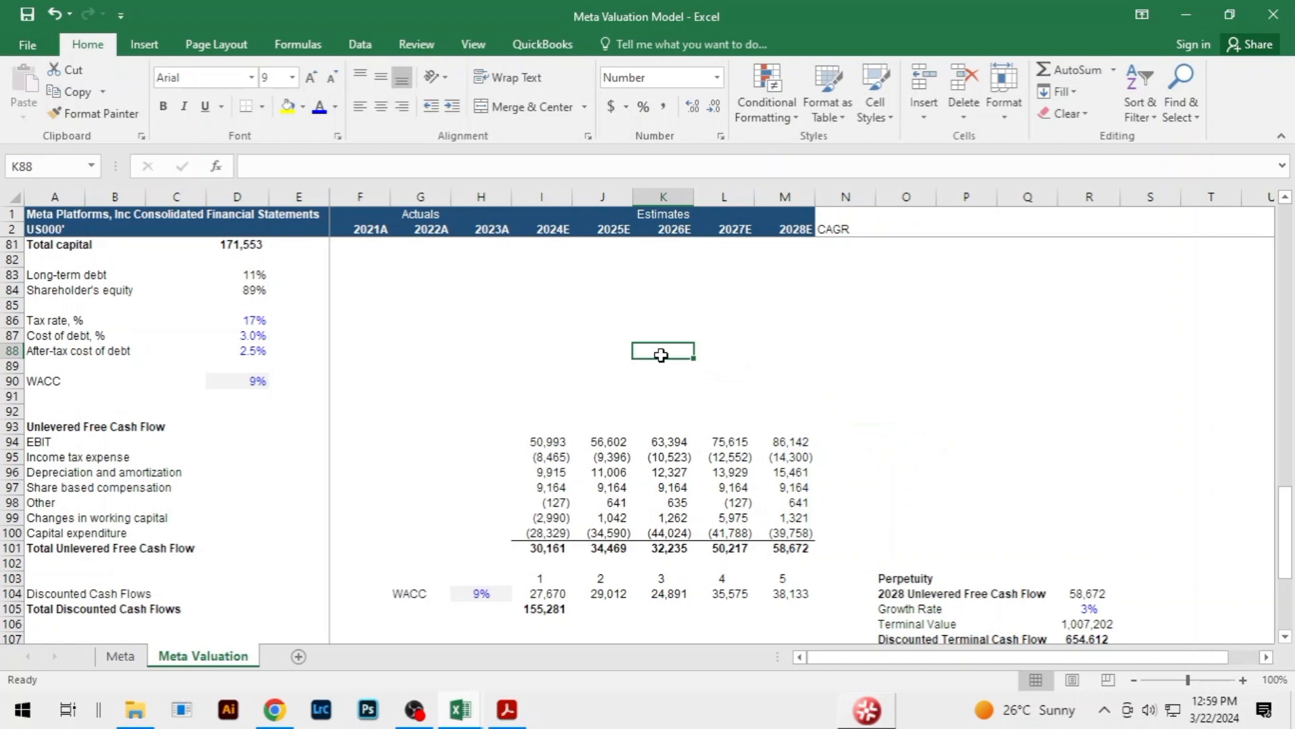
{"action": "left_click", "coordinate": [727, 380]}
{"action": "left_click", "coordinate": [672, 398]}
{"action": "left_click", "coordinate": [763, 376]}
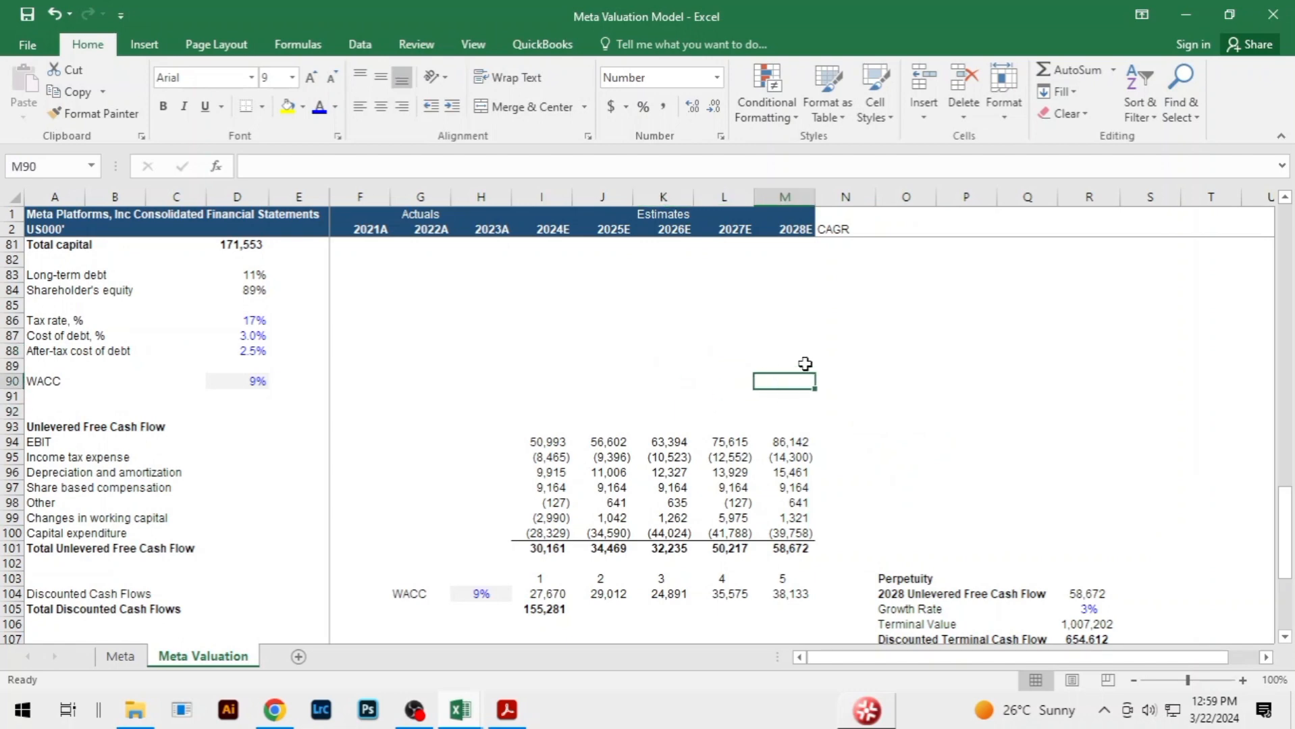
{"action": "scroll", "coordinate": [803, 365], "scroll_direction": "down", "scroll_amount": 1}
{"action": "left_click", "coordinate": [898, 398]}
{"action": "left_click", "coordinate": [809, 354]}
{"action": "left_click", "coordinate": [626, 382]}
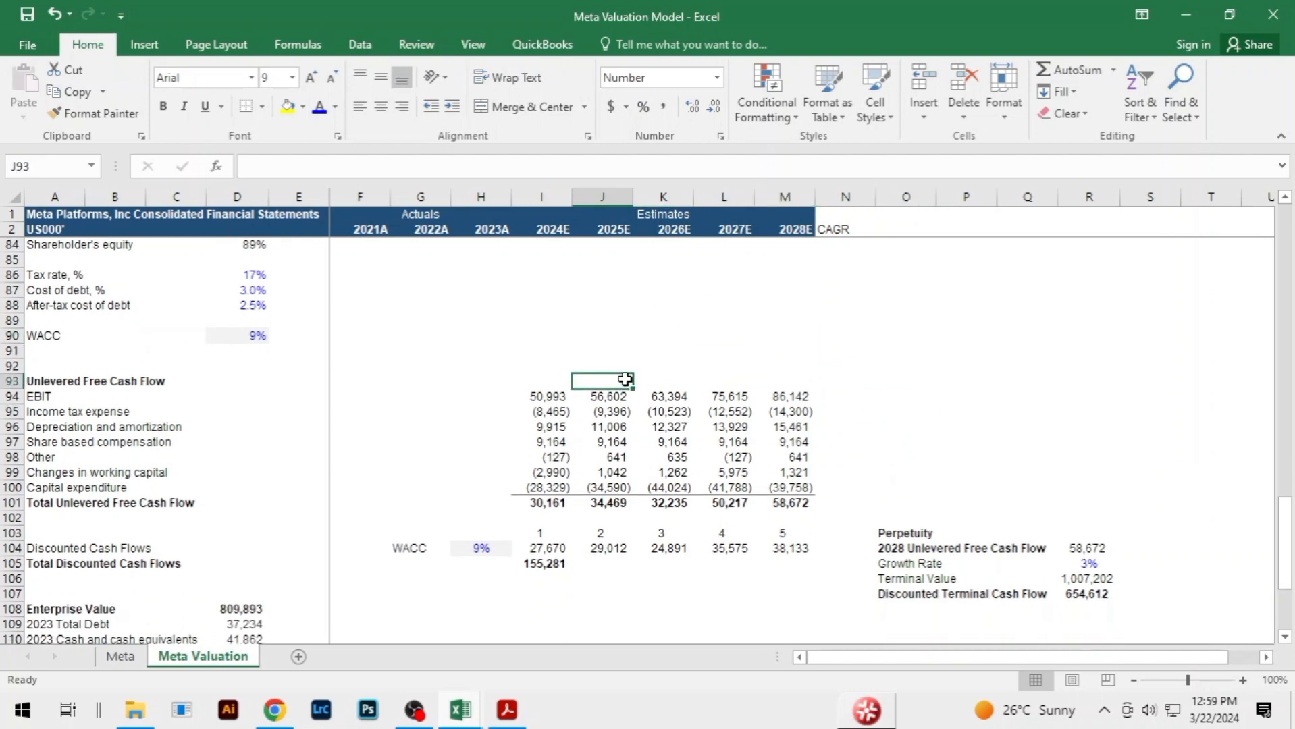
{"action": "left_click", "coordinate": [773, 338]}
{"action": "scroll", "coordinate": [914, 318], "scroll_direction": "up", "scroll_amount": 8}
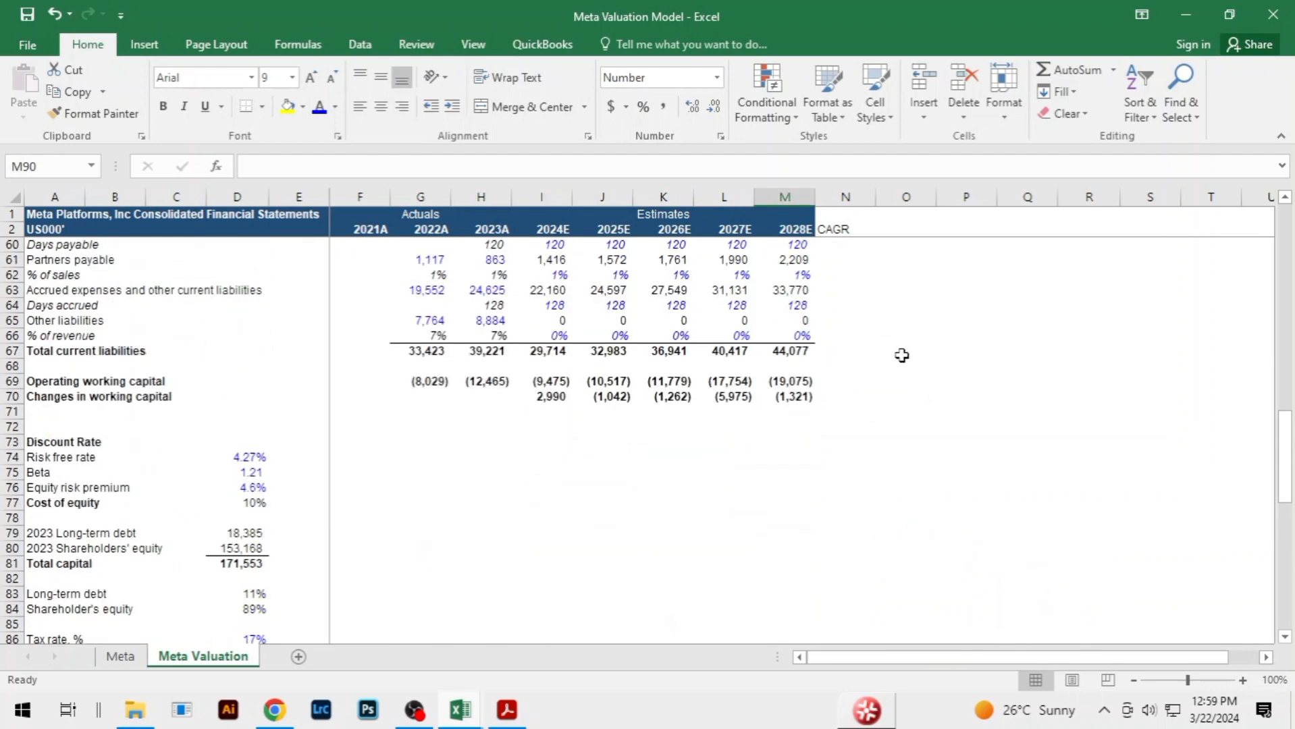
Switch to the valuation website and examine the revenue and expenses forecast for Meta through 2028
{"action": "key", "text": "alt+Tab"}
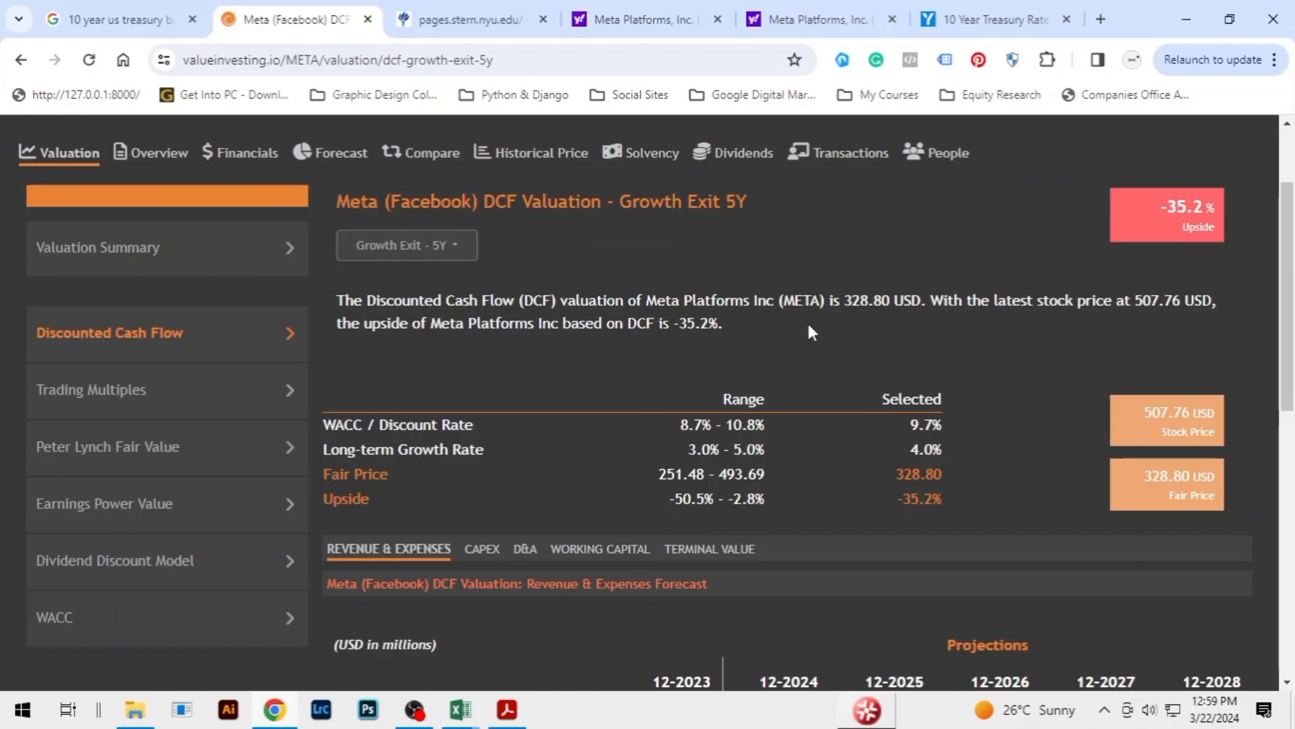
{"action": "scroll", "coordinate": [810, 327], "scroll_direction": "down", "scroll_amount": 5}
{"action": "scroll", "coordinate": [810, 331], "scroll_direction": "down", "scroll_amount": 1}
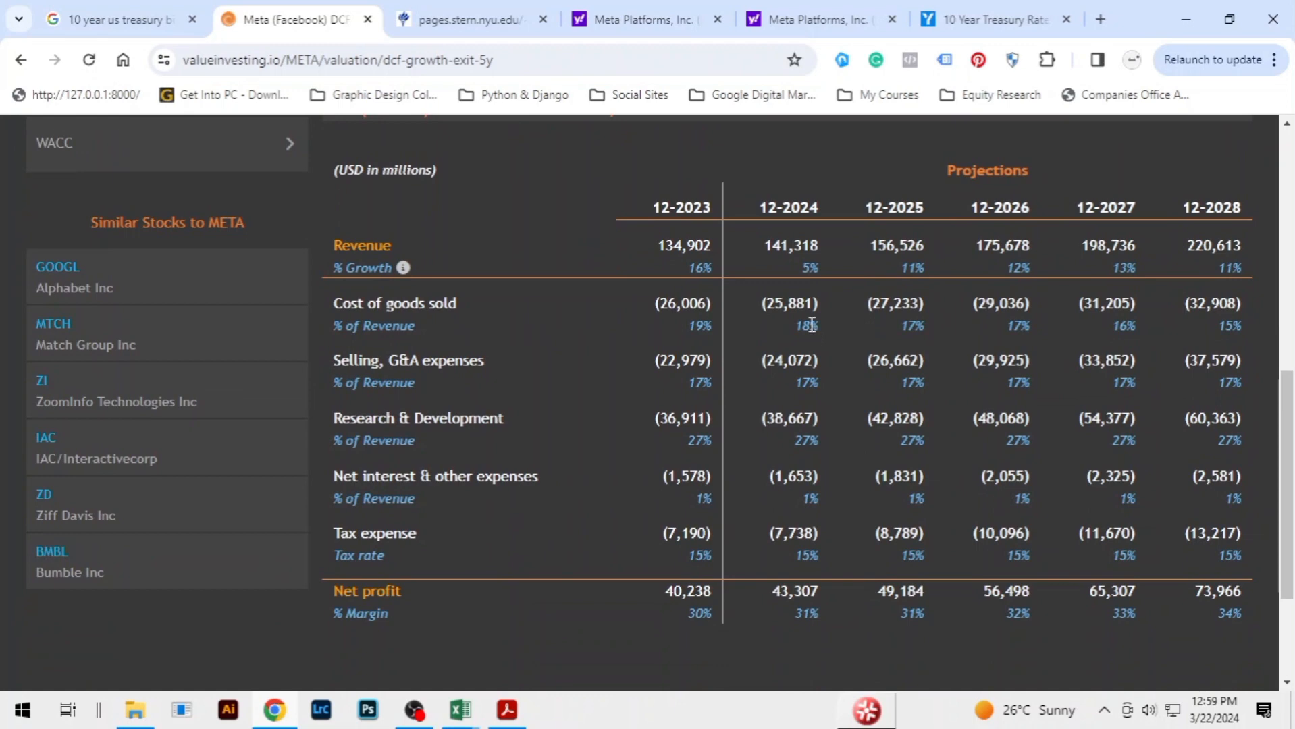
{"action": "scroll", "coordinate": [811, 335], "scroll_direction": "up", "scroll_amount": 1}
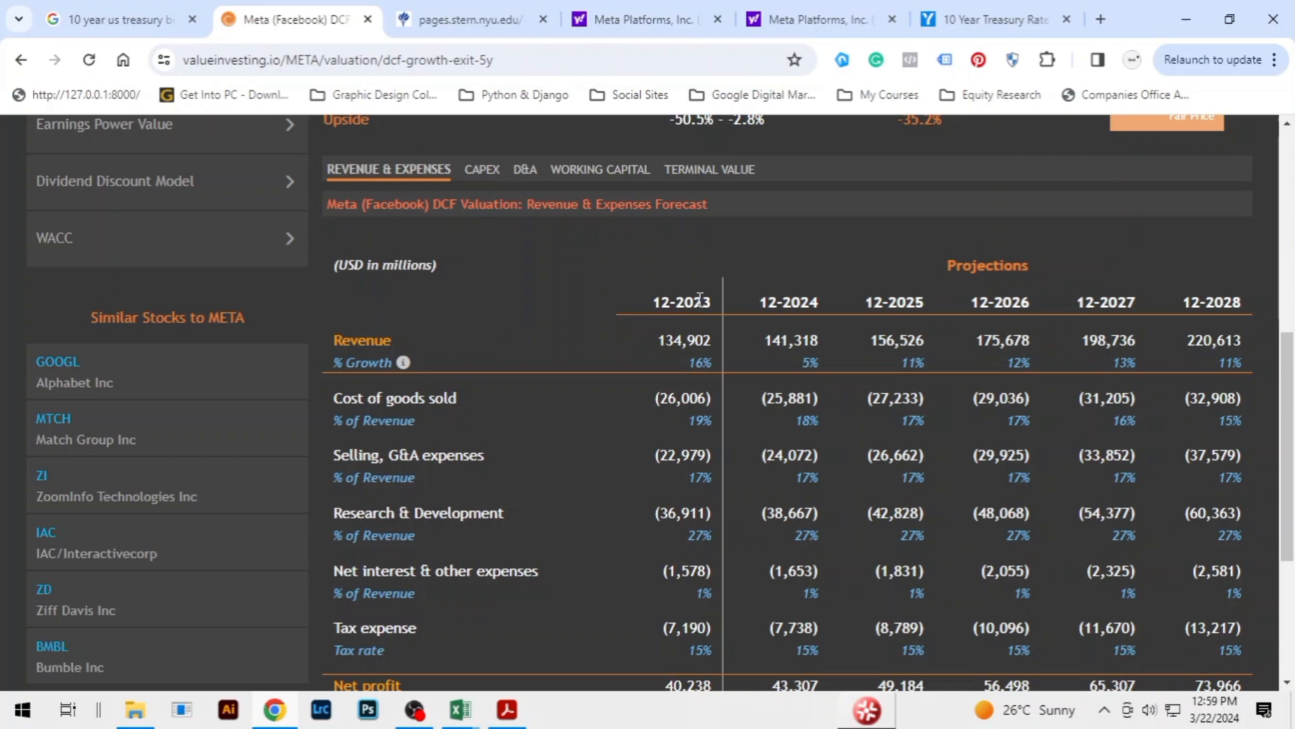
{"action": "scroll", "coordinate": [827, 312], "scroll_direction": "up", "scroll_amount": 3}
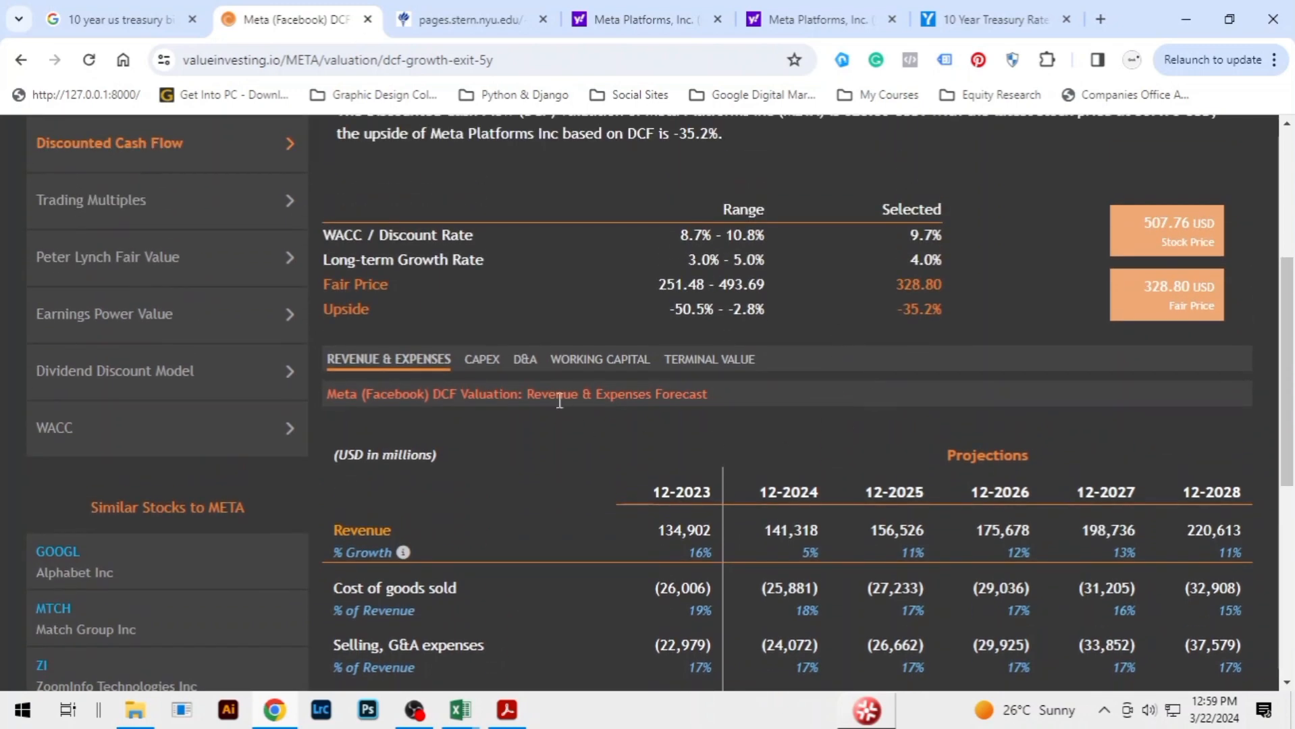
Examine the website's capital expenditure plan and its depreciation and amortization schedule for 2024 to 2028
{"action": "left_click", "coordinate": [489, 365]}
{"action": "scroll", "coordinate": [1012, 351], "scroll_direction": "down", "scroll_amount": 3}
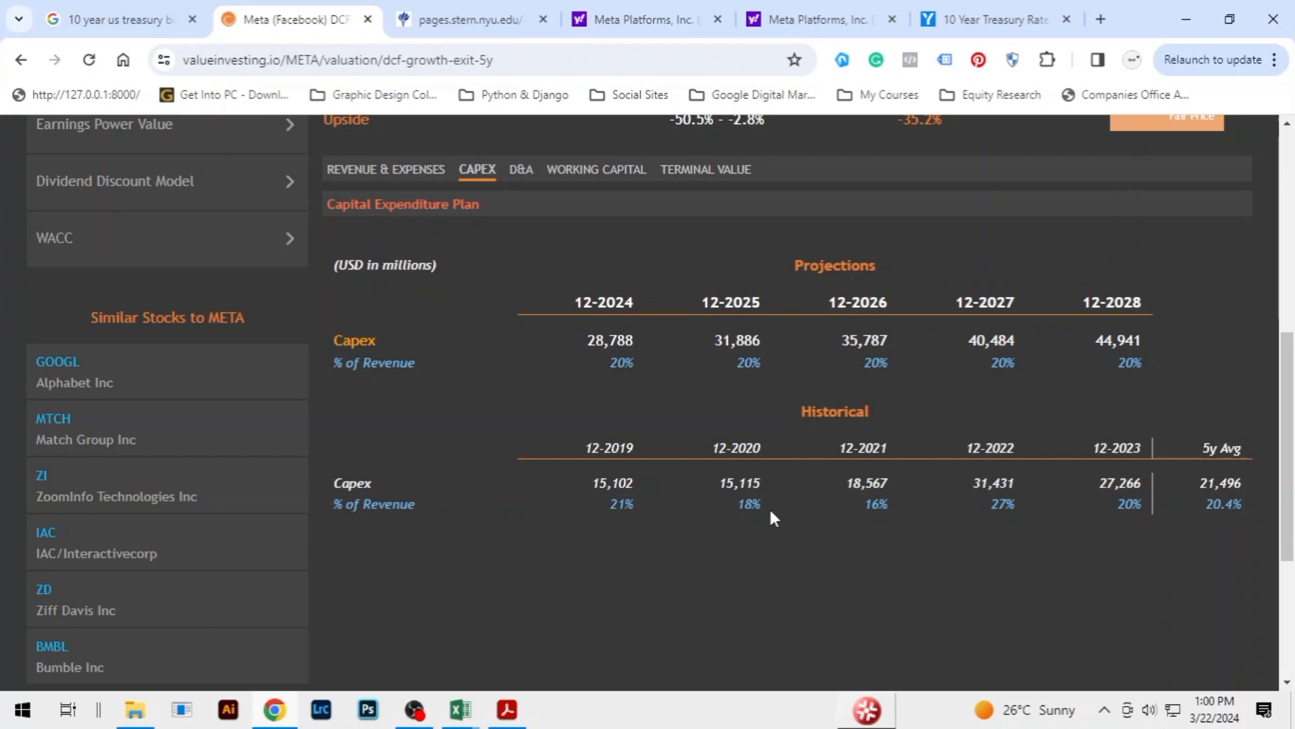
{"action": "scroll", "coordinate": [770, 515], "scroll_direction": "up", "scroll_amount": 3}
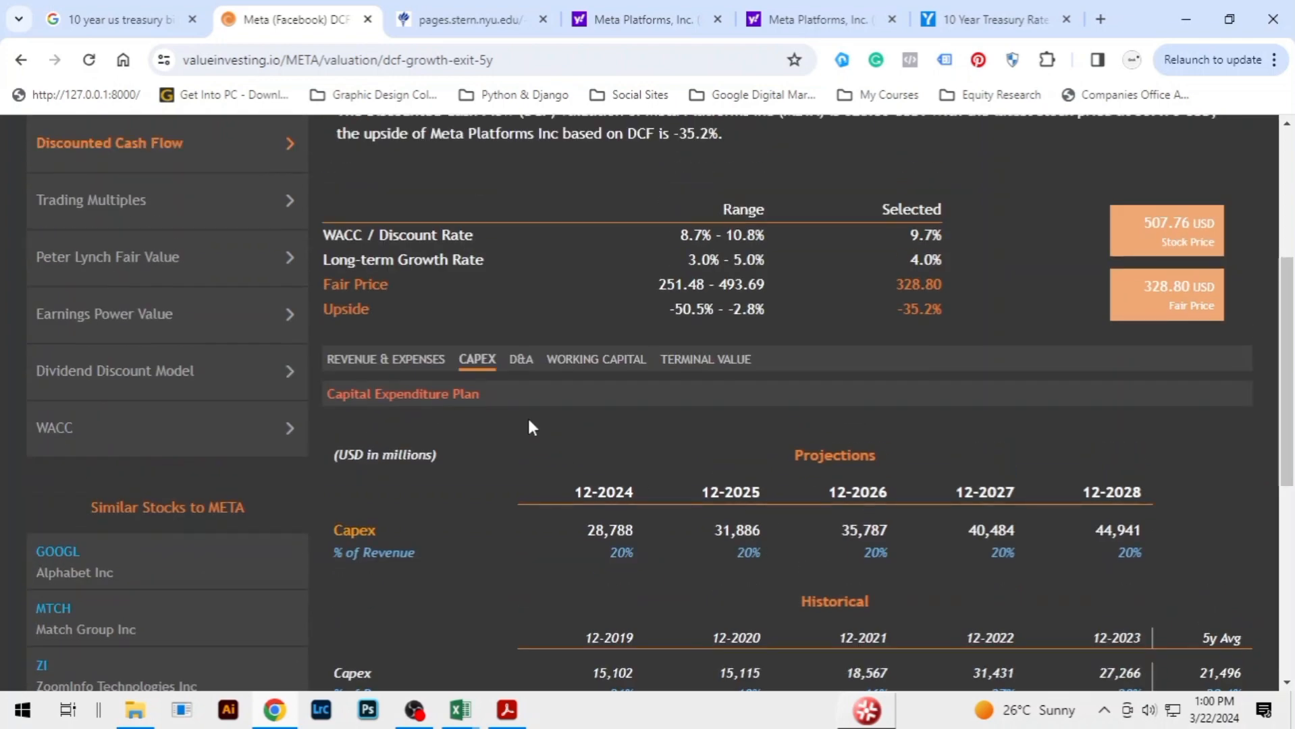
{"action": "left_click", "coordinate": [519, 364]}
{"action": "scroll", "coordinate": [878, 399], "scroll_direction": "down", "scroll_amount": 3}
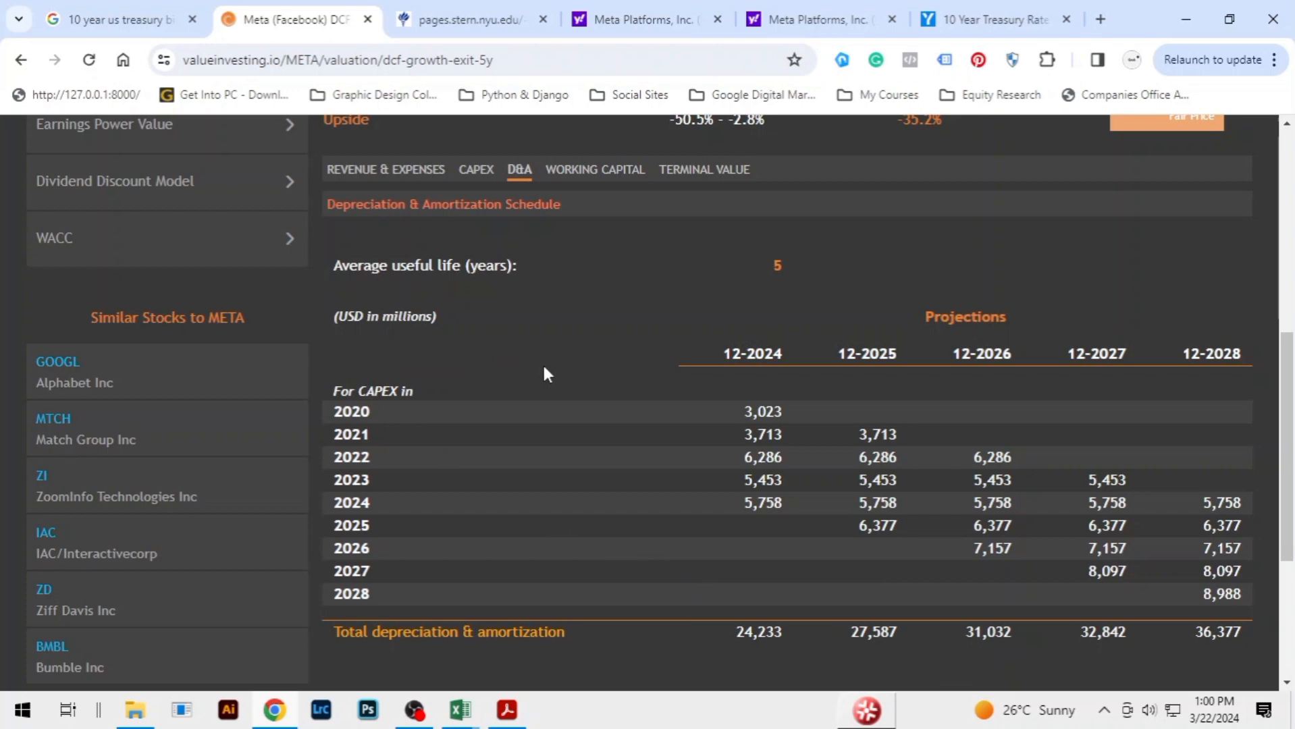
{"action": "scroll", "coordinate": [547, 373], "scroll_direction": "up", "scroll_amount": 1}
{"action": "scroll", "coordinate": [604, 392], "scroll_direction": "up", "scroll_amount": 2}
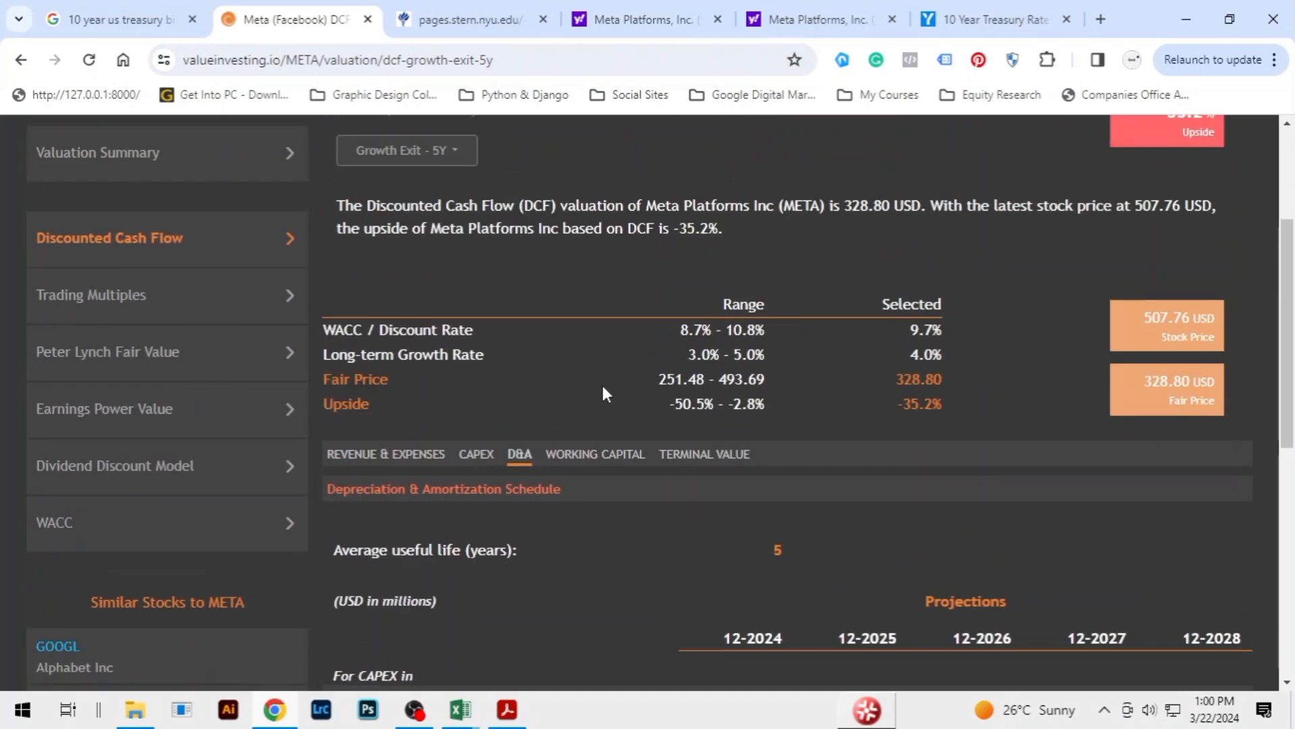
Examine the website's change in working capital forecast, including the days receivables and days payables assumptions
{"action": "left_click", "coordinate": [598, 456]}
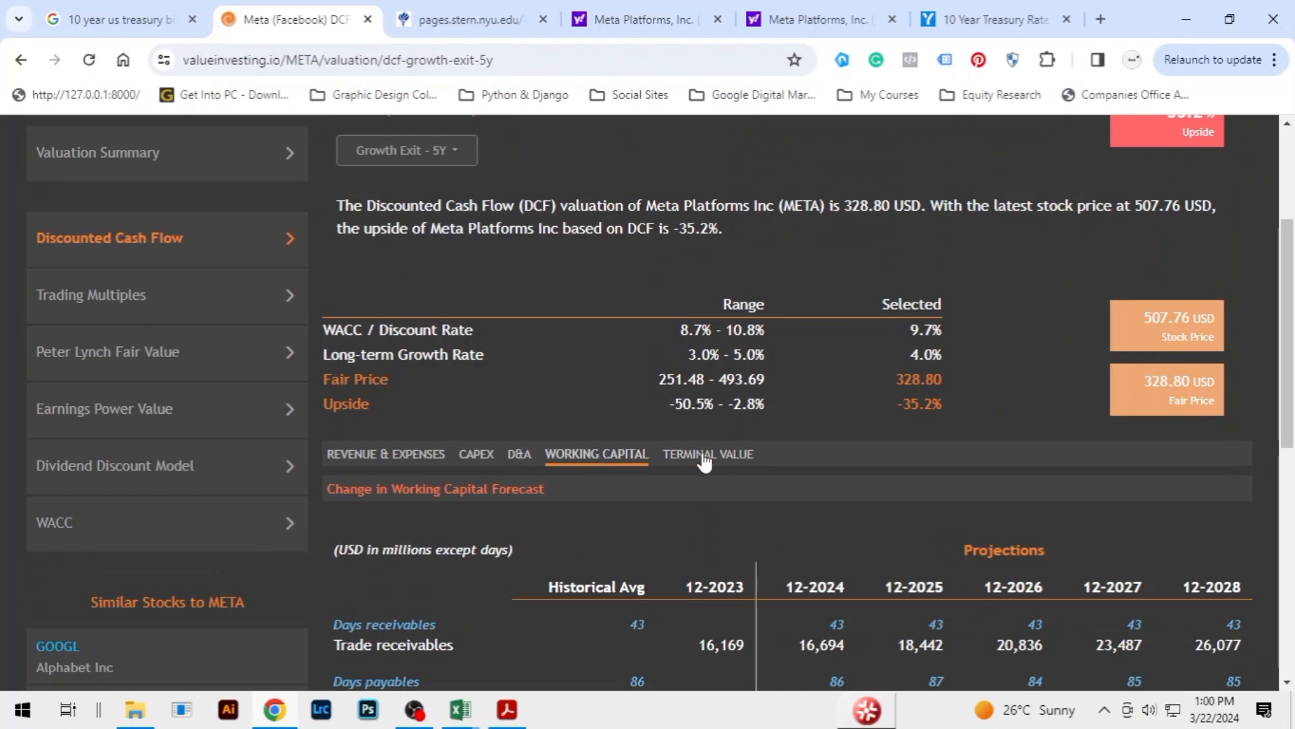
{"action": "scroll", "coordinate": [977, 445], "scroll_direction": "down", "scroll_amount": 3}
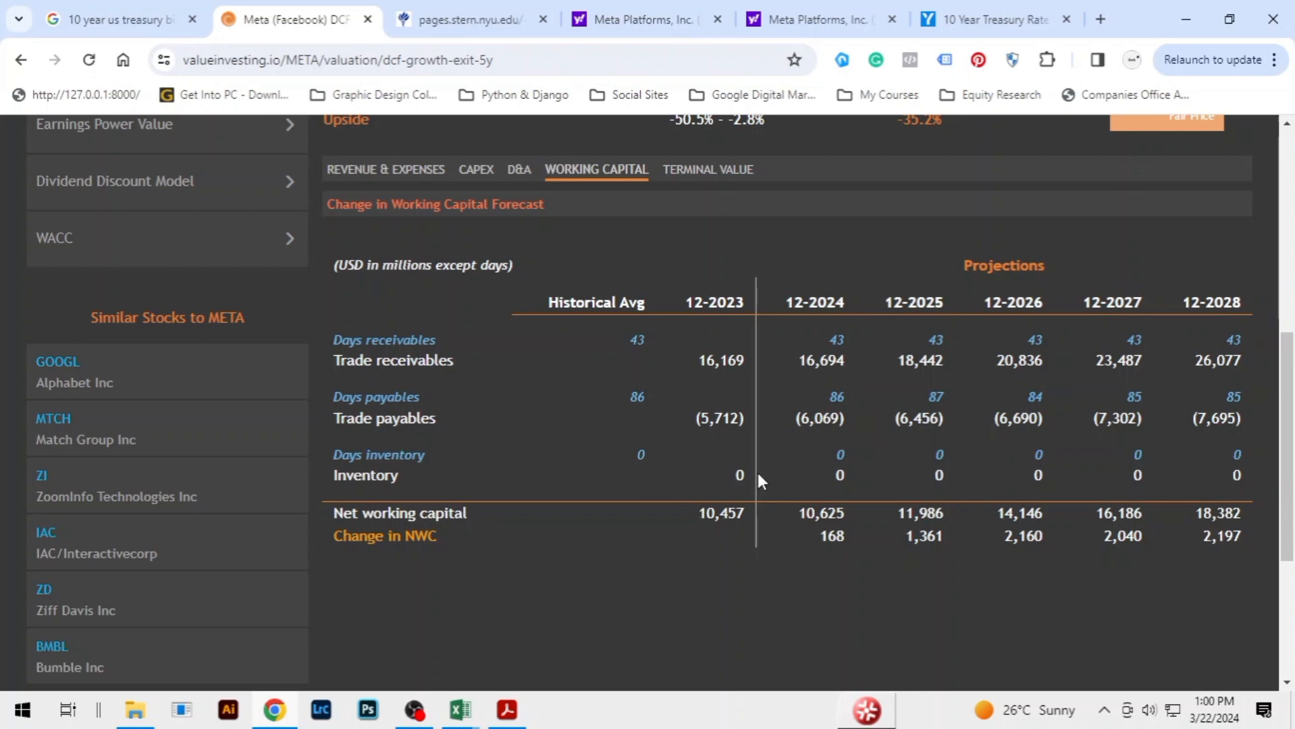
{"action": "scroll", "coordinate": [757, 472], "scroll_direction": "up", "scroll_amount": 1}
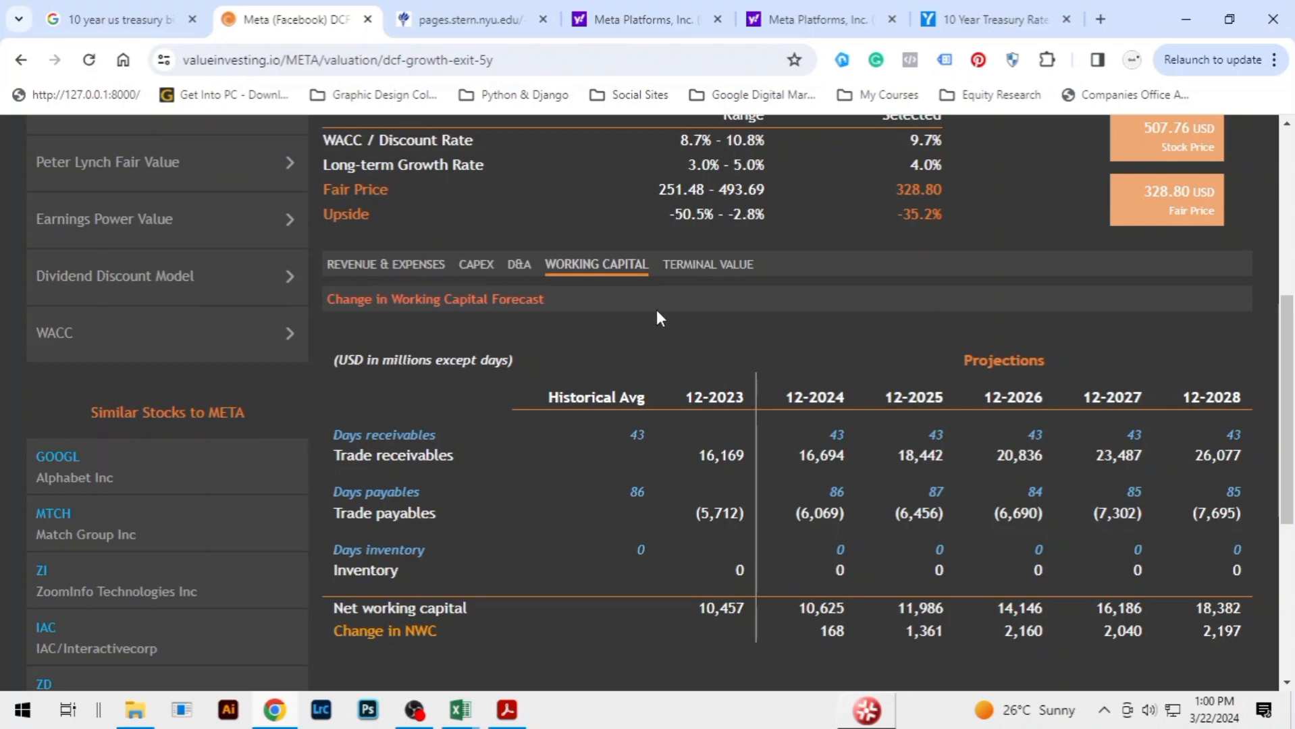
Examine the website's terminal value calculations, from the free cash flows down to the enterprise value, equity value and fair price
{"action": "left_click", "coordinate": [708, 266]}
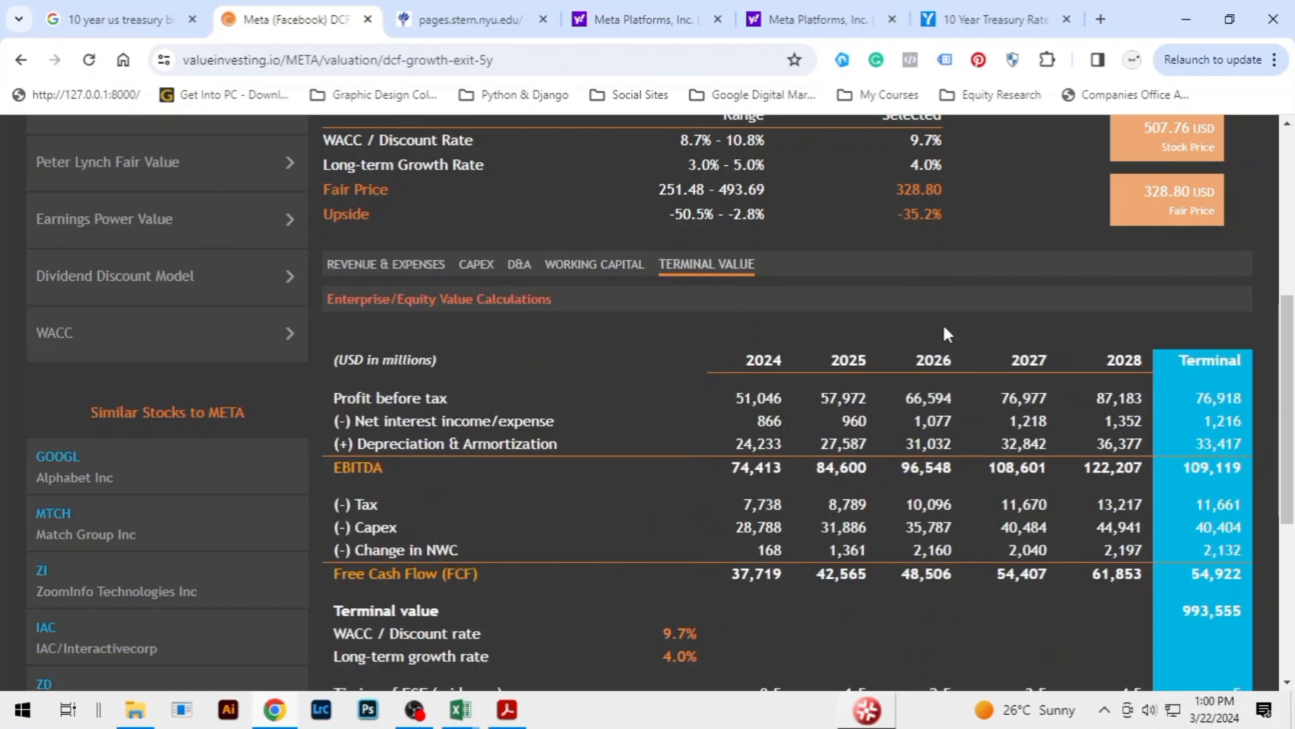
{"action": "scroll", "coordinate": [943, 332], "scroll_direction": "down", "scroll_amount": 1}
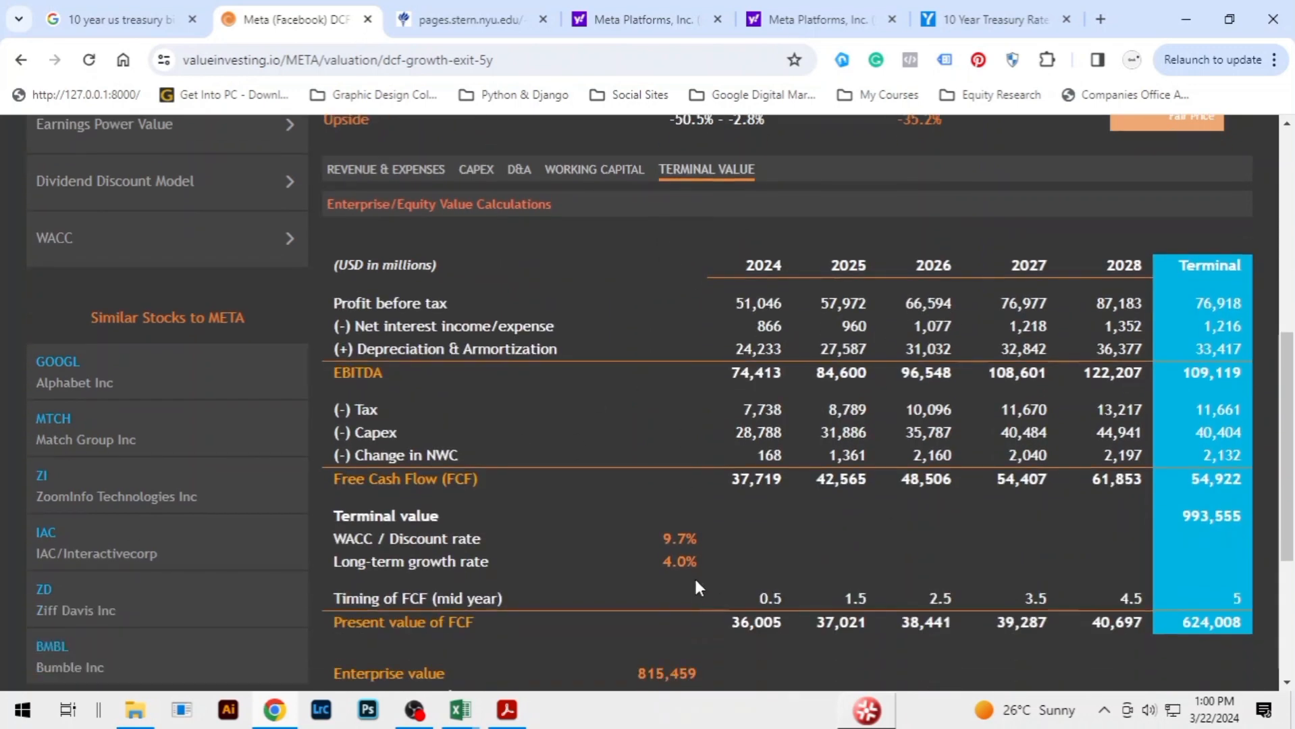
{"action": "key", "text": "alt+Tab"}
{"action": "left_click", "coordinate": [537, 480]}
{"action": "left_click", "coordinate": [470, 466]}
{"action": "key", "text": "alt+Tab"}
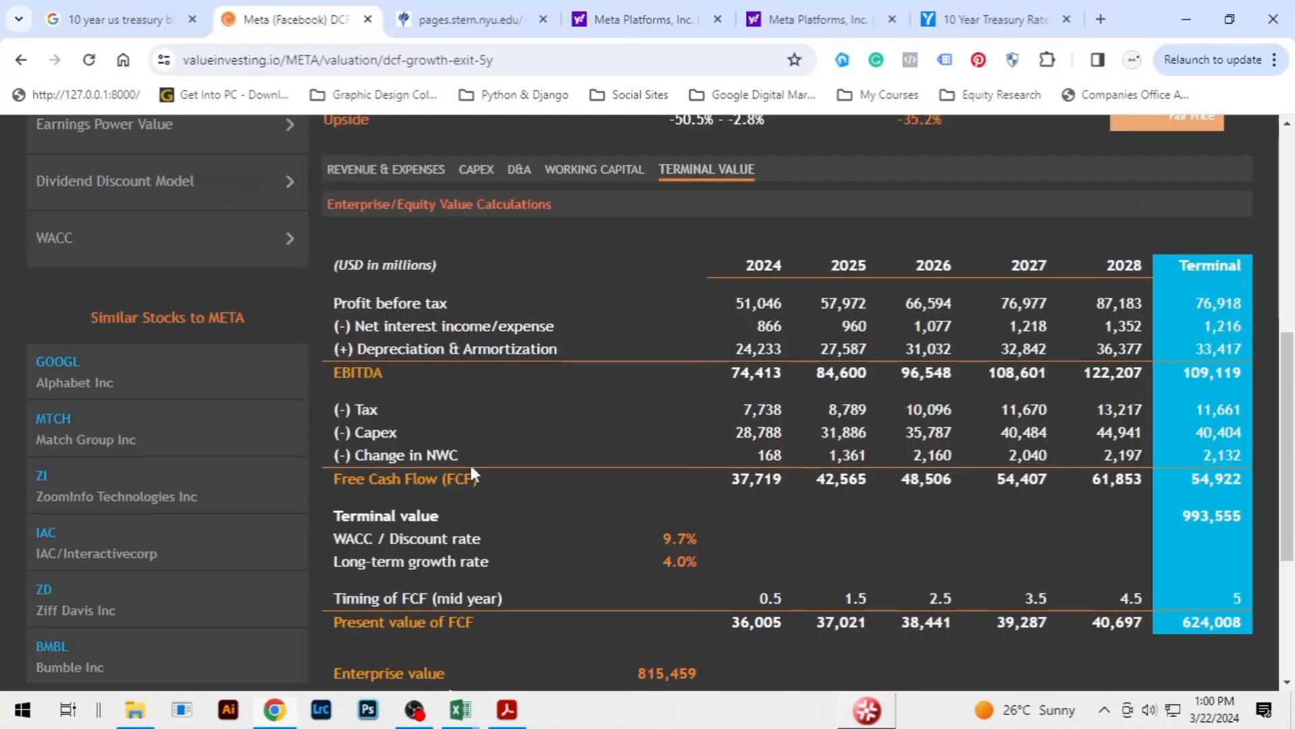
{"action": "scroll", "coordinate": [628, 312], "scroll_direction": "up", "scroll_amount": 1}
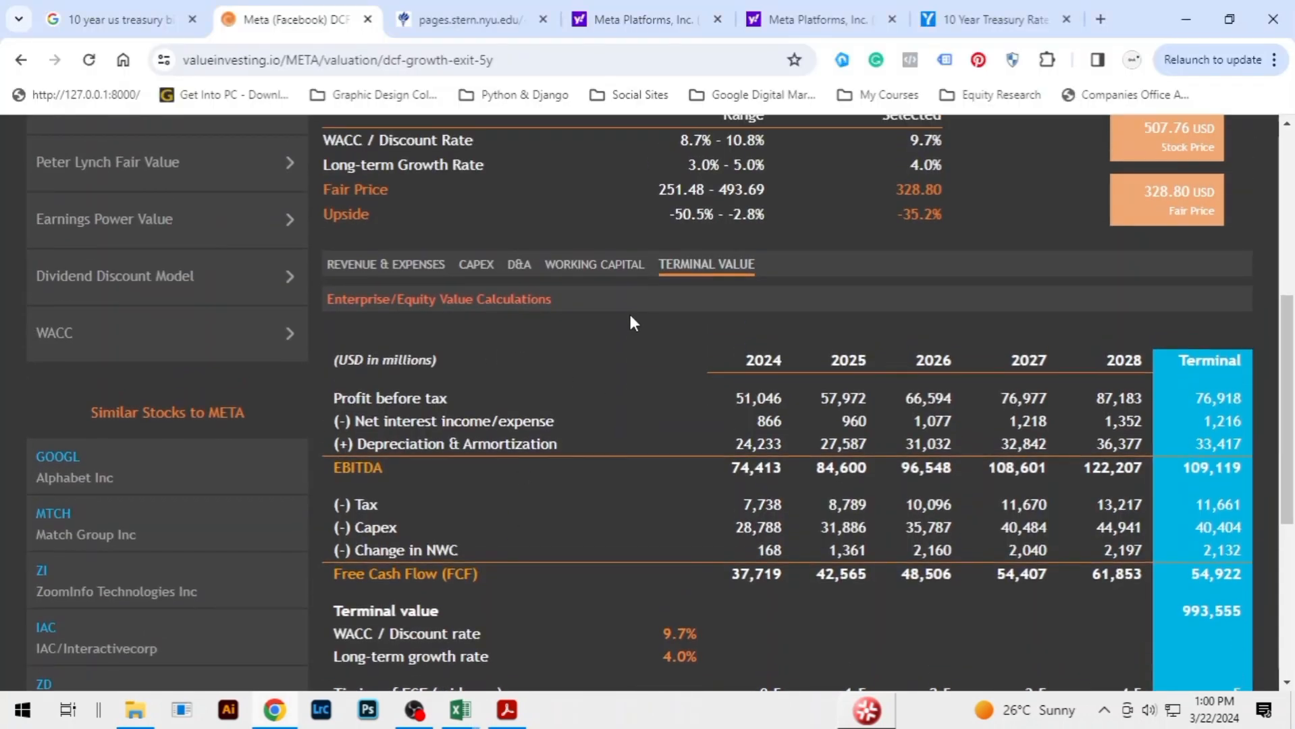
{"action": "scroll", "coordinate": [629, 311], "scroll_direction": "down", "scroll_amount": 5}
{"action": "scroll", "coordinate": [635, 319], "scroll_direction": "up", "scroll_amount": 1}
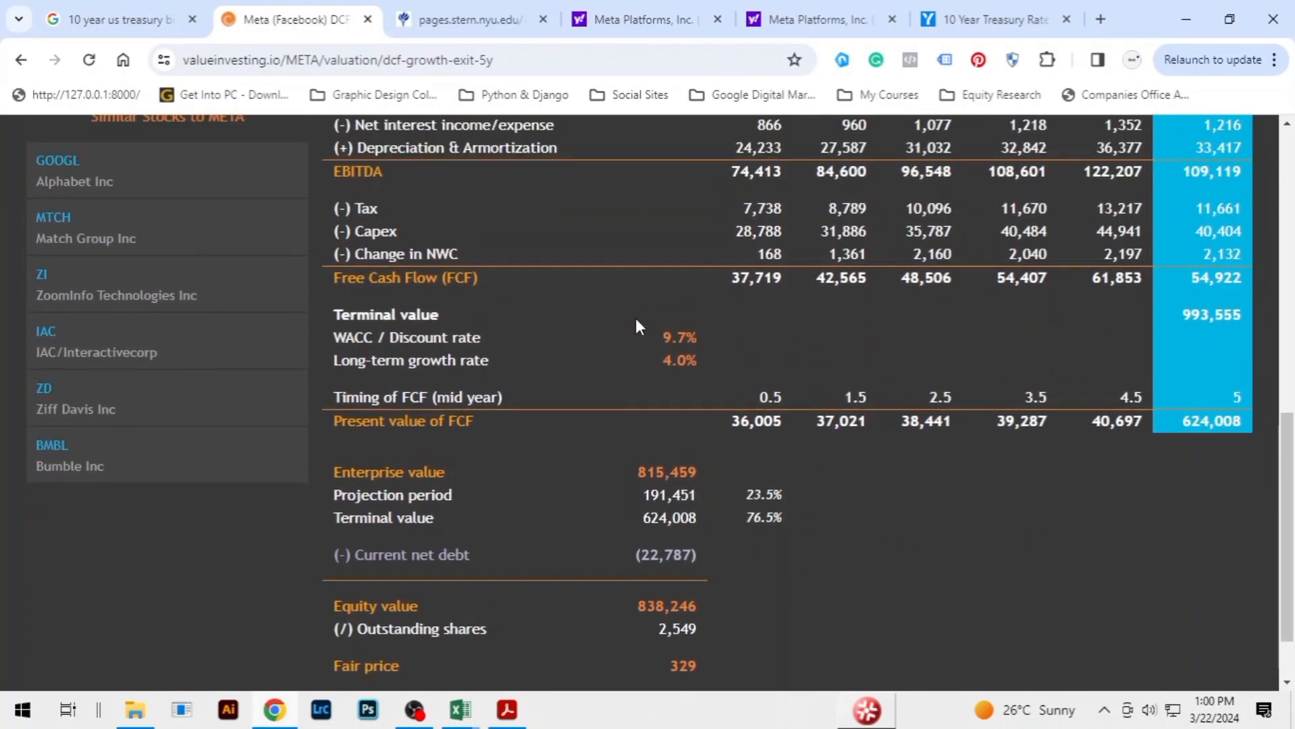
{"action": "scroll", "coordinate": [635, 319], "scroll_direction": "down", "scroll_amount": 1}
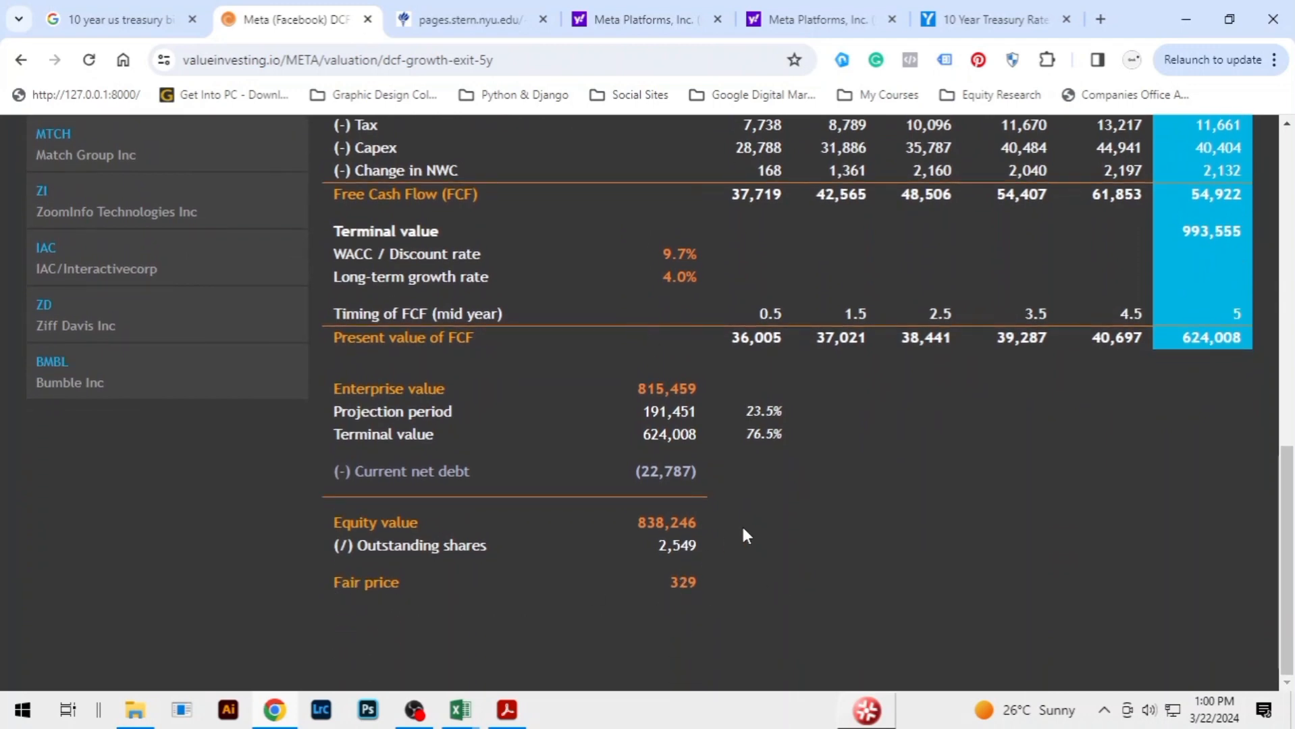
{"action": "scroll", "coordinate": [745, 533], "scroll_direction": "up", "scroll_amount": 1}
Compare the workbook's free cash flows, enterprise value and equity value per share with the website's terminal value calculations
{"action": "key", "text": "alt+Tab"}
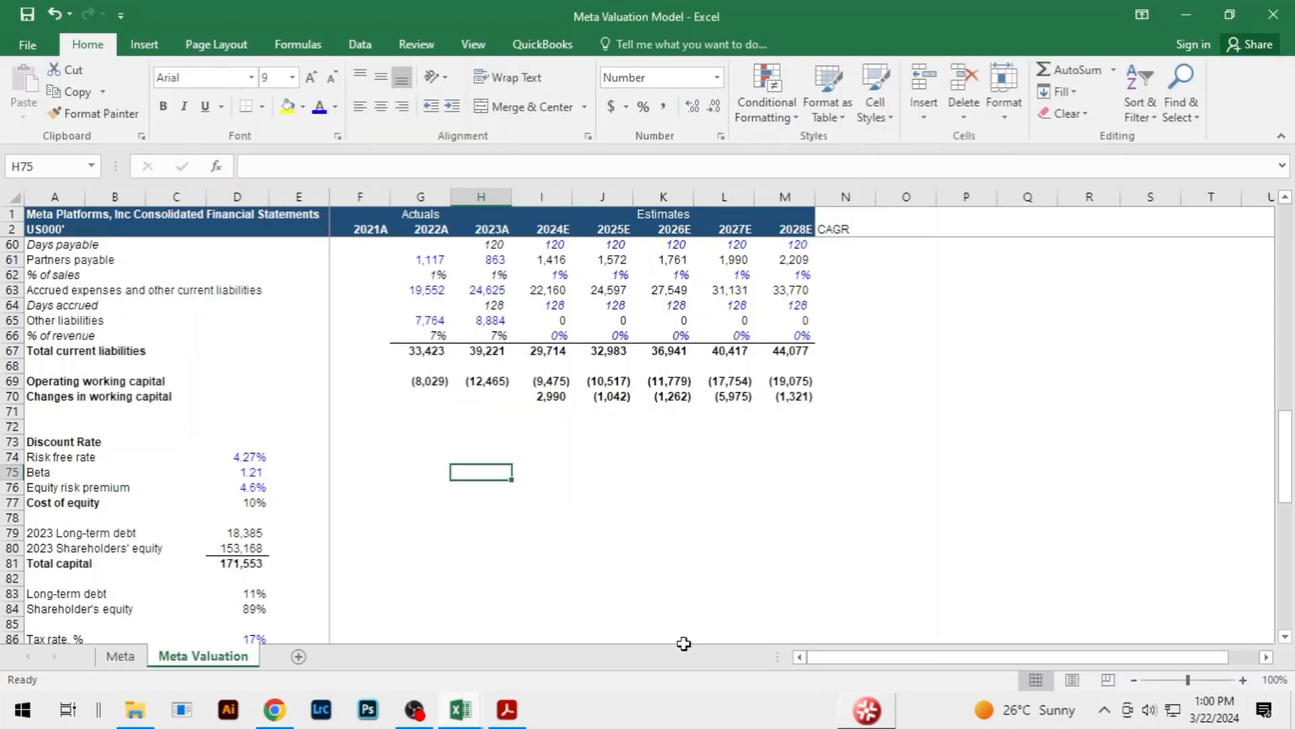
{"action": "scroll", "coordinate": [665, 561], "scroll_direction": "down", "scroll_amount": 7}
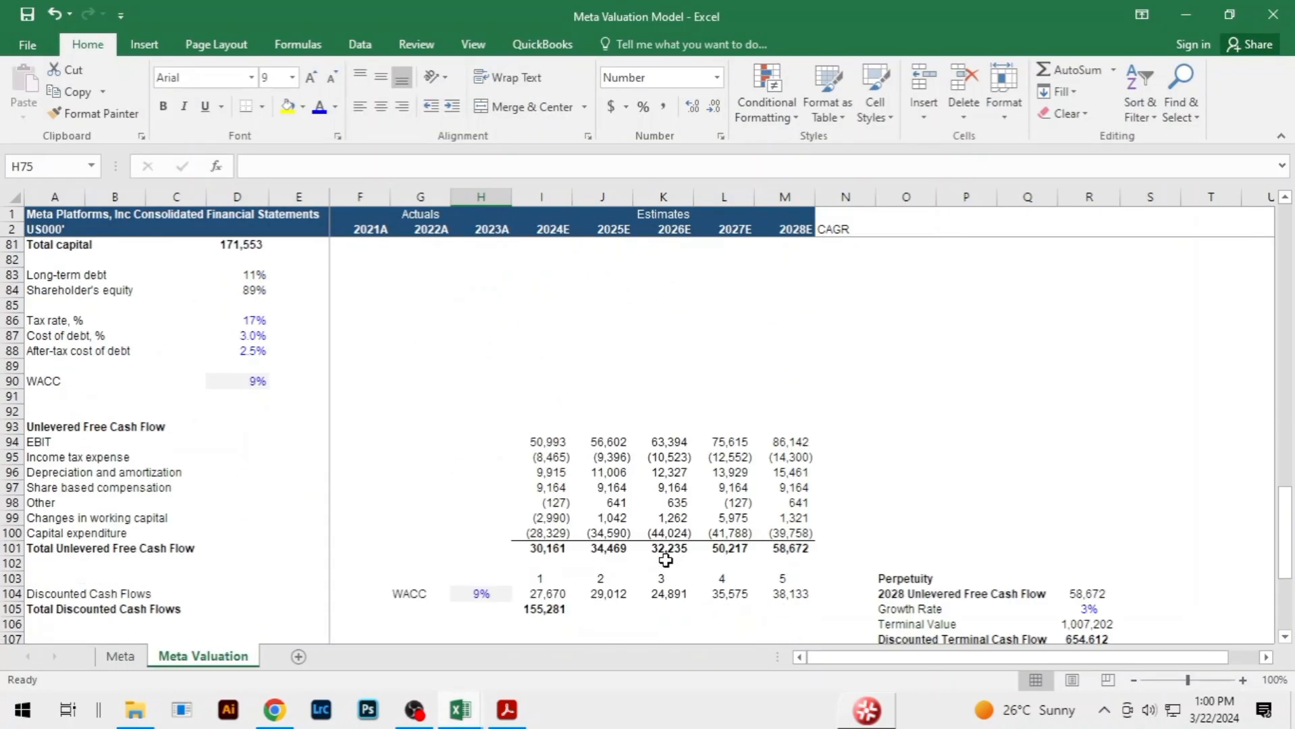
{"action": "key", "text": "alt+Tab"}
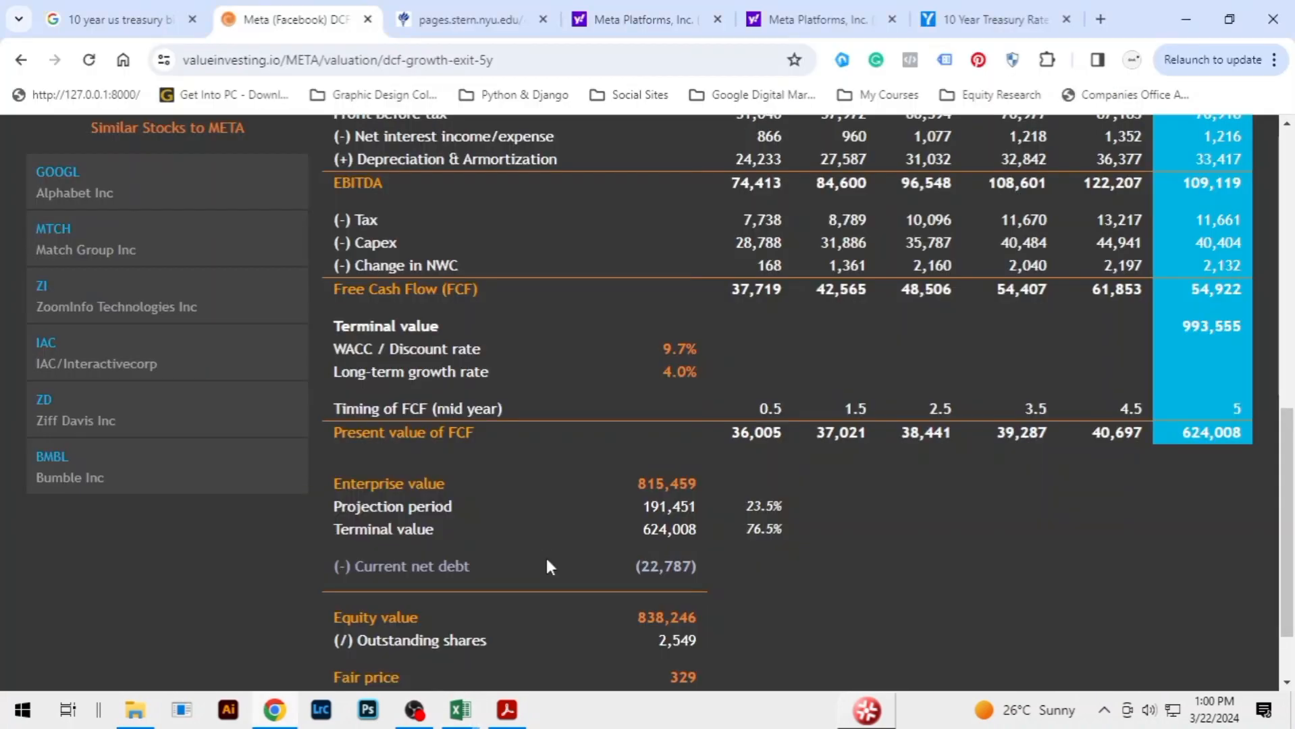
{"action": "scroll", "coordinate": [764, 605], "scroll_direction": "down", "scroll_amount": 1}
{"action": "scroll", "coordinate": [766, 614], "scroll_direction": "up", "scroll_amount": 1}
{"action": "key", "text": "alt+Tab"}
{"action": "left_click", "coordinate": [676, 489]}
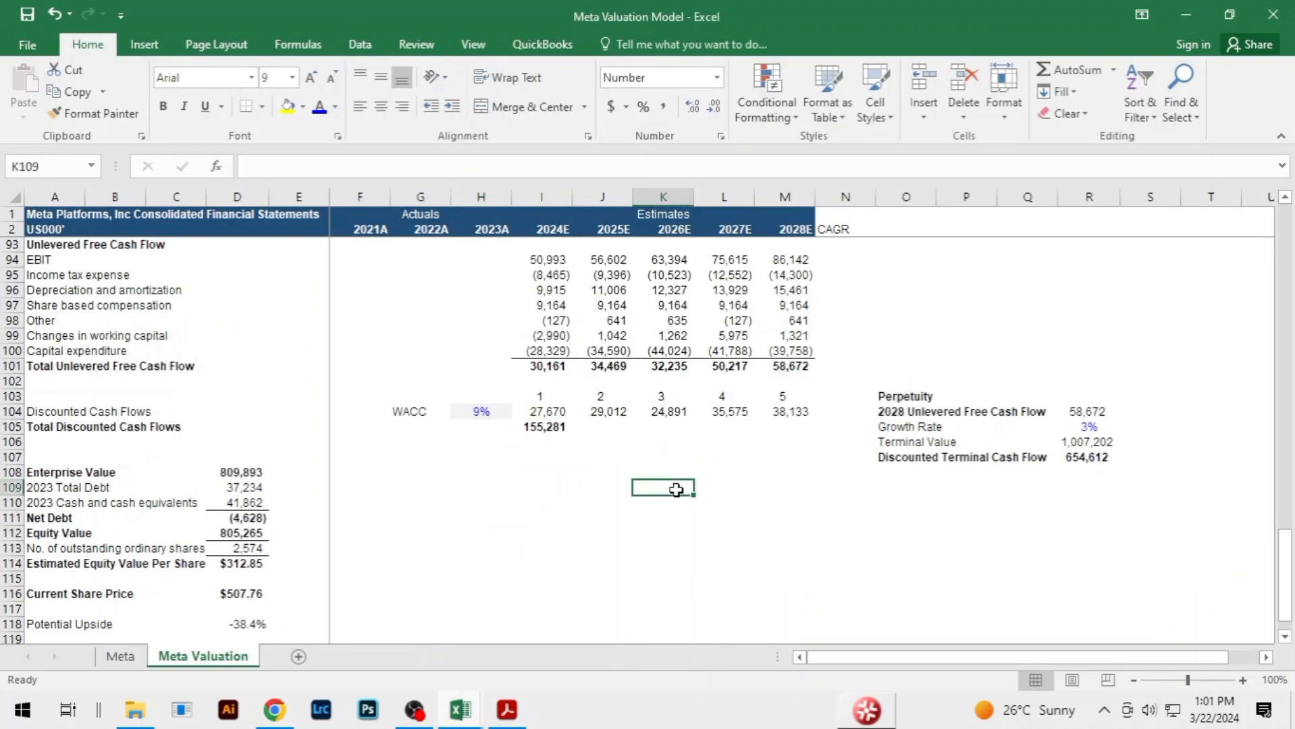
{"action": "left_click", "coordinate": [708, 454]}
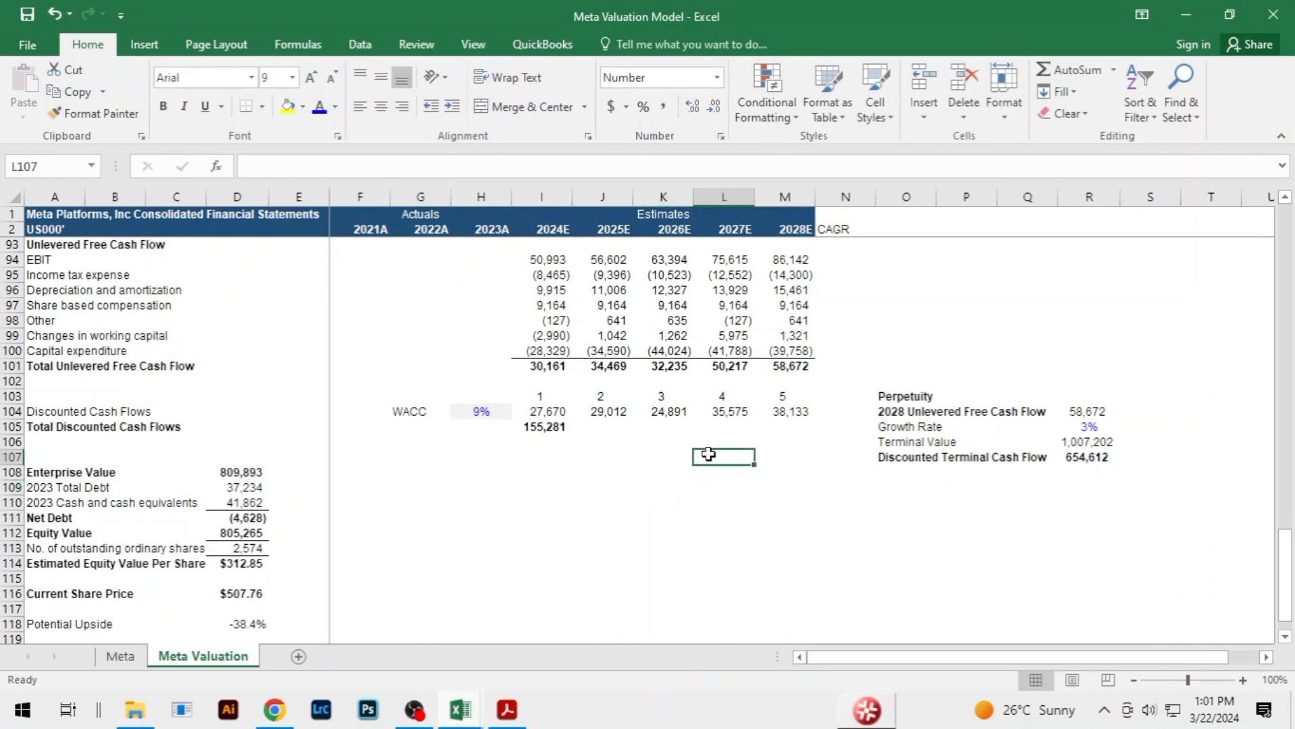